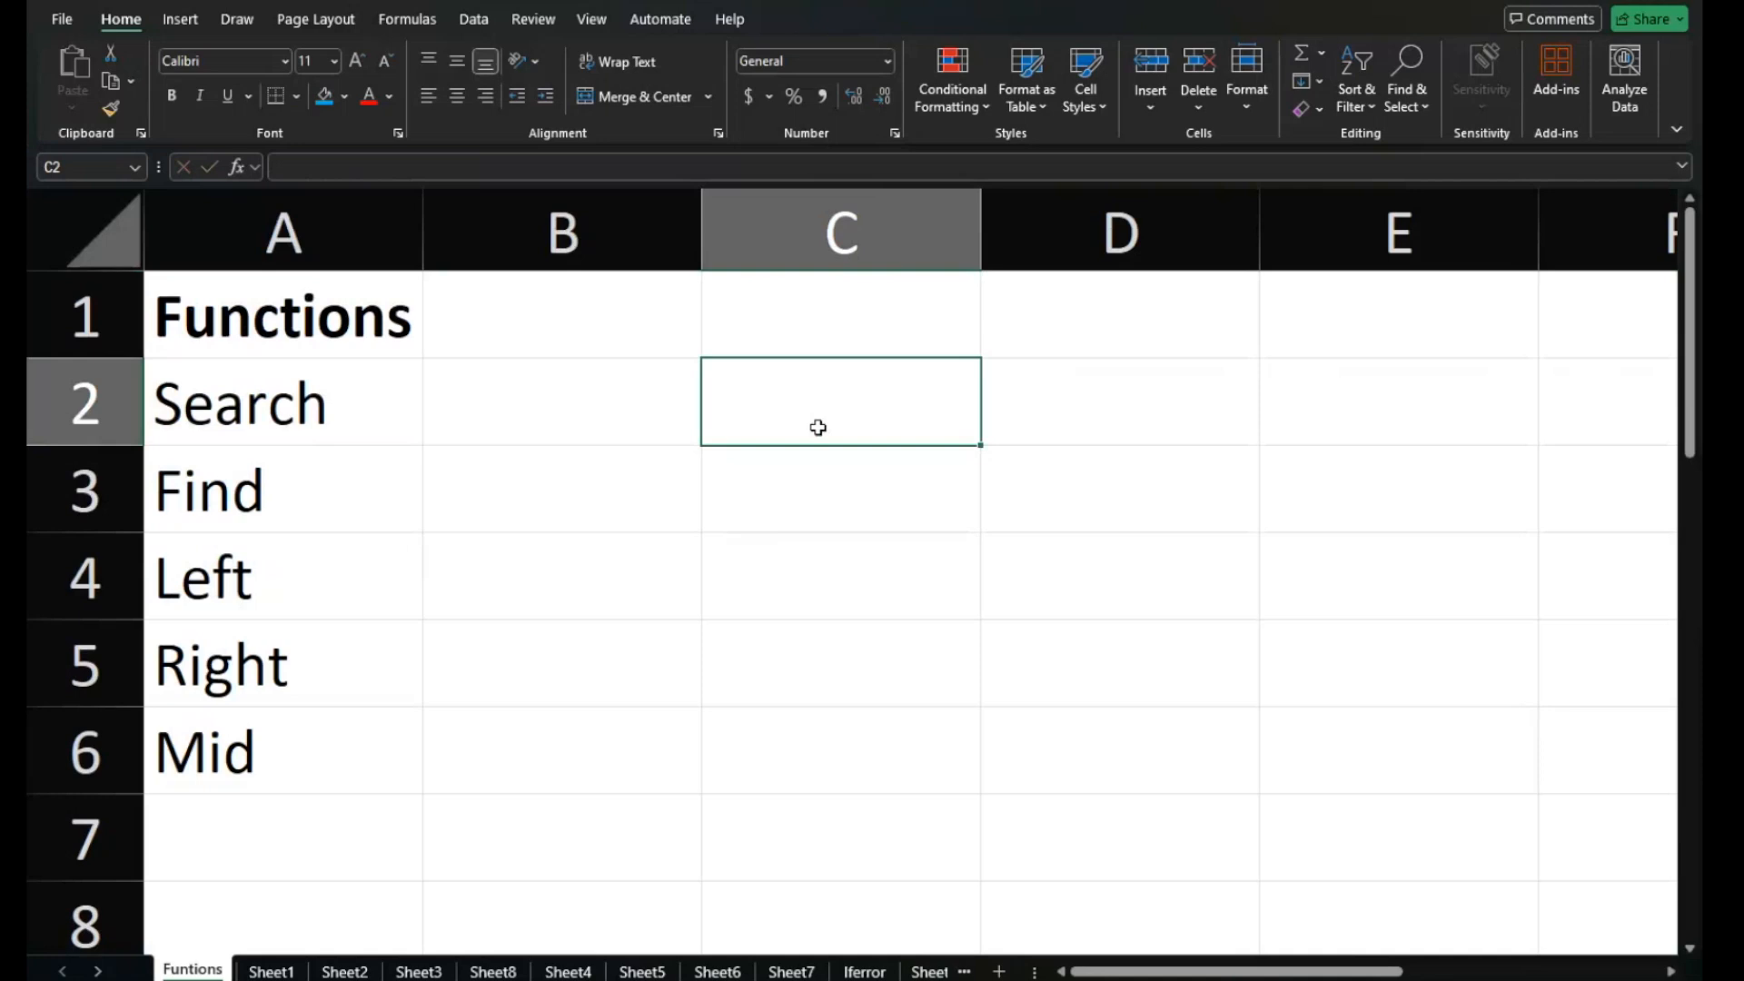
# Enter "Case Insensitive" in B2 as the description of the Search function.
pyautogui.press('Left')
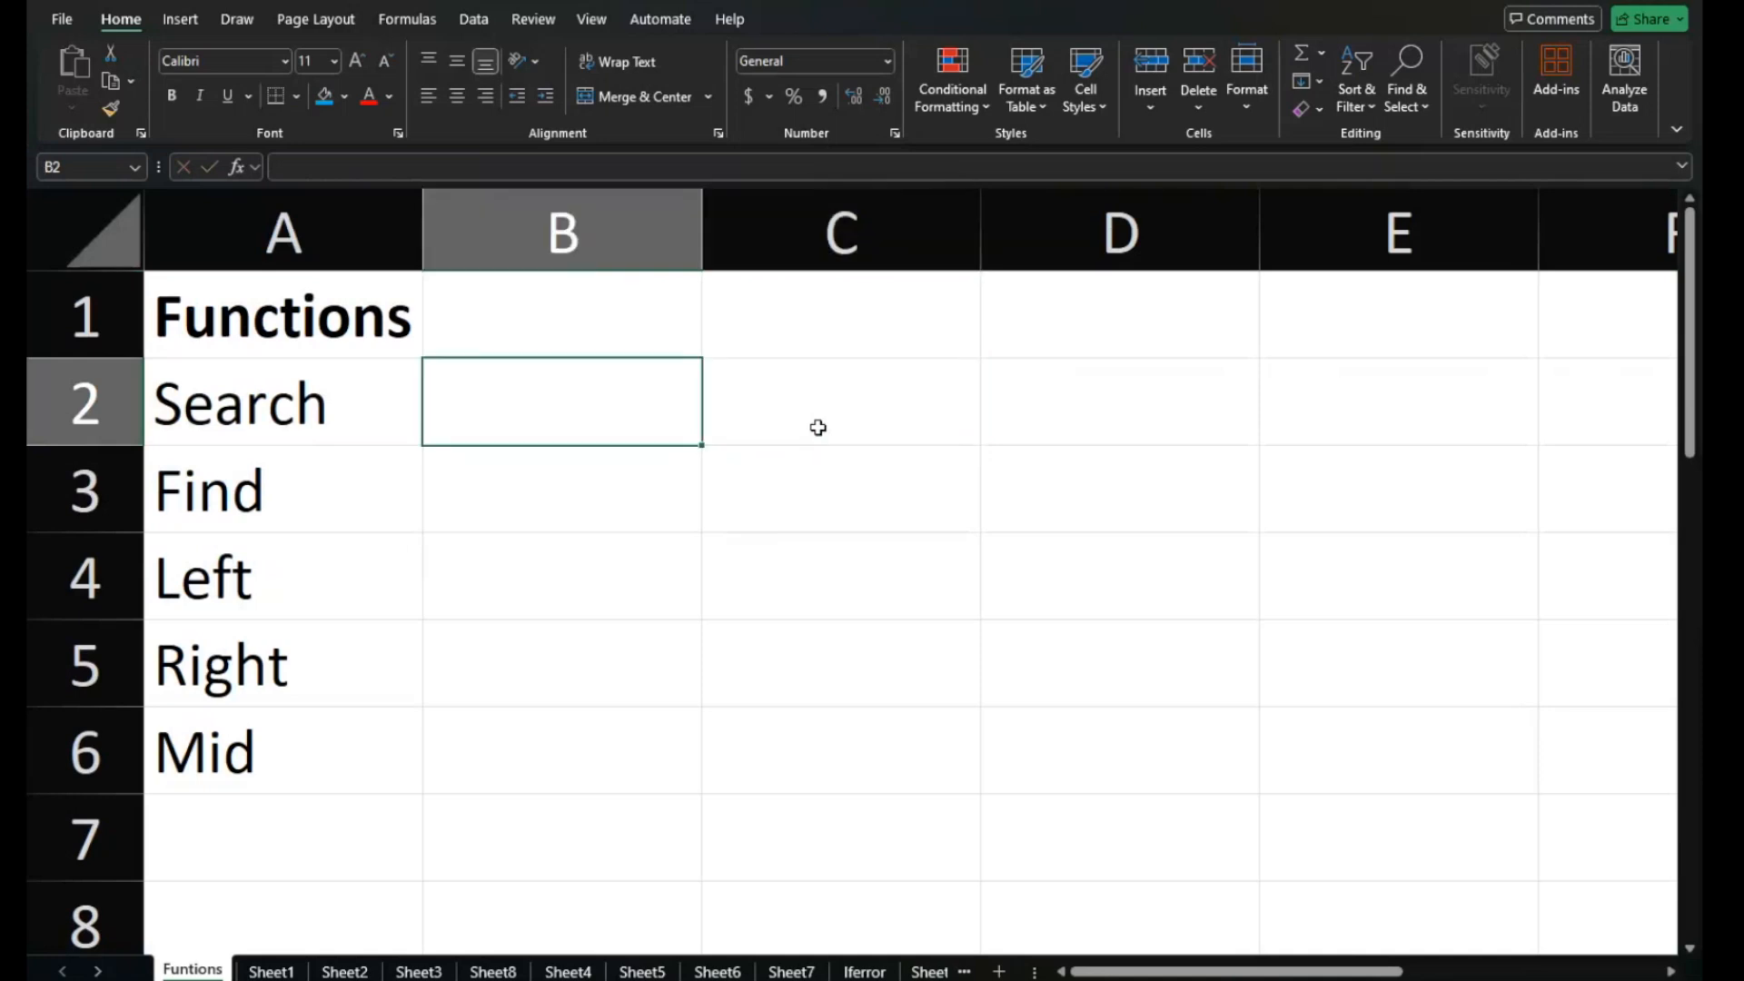
pyautogui.write('Case')
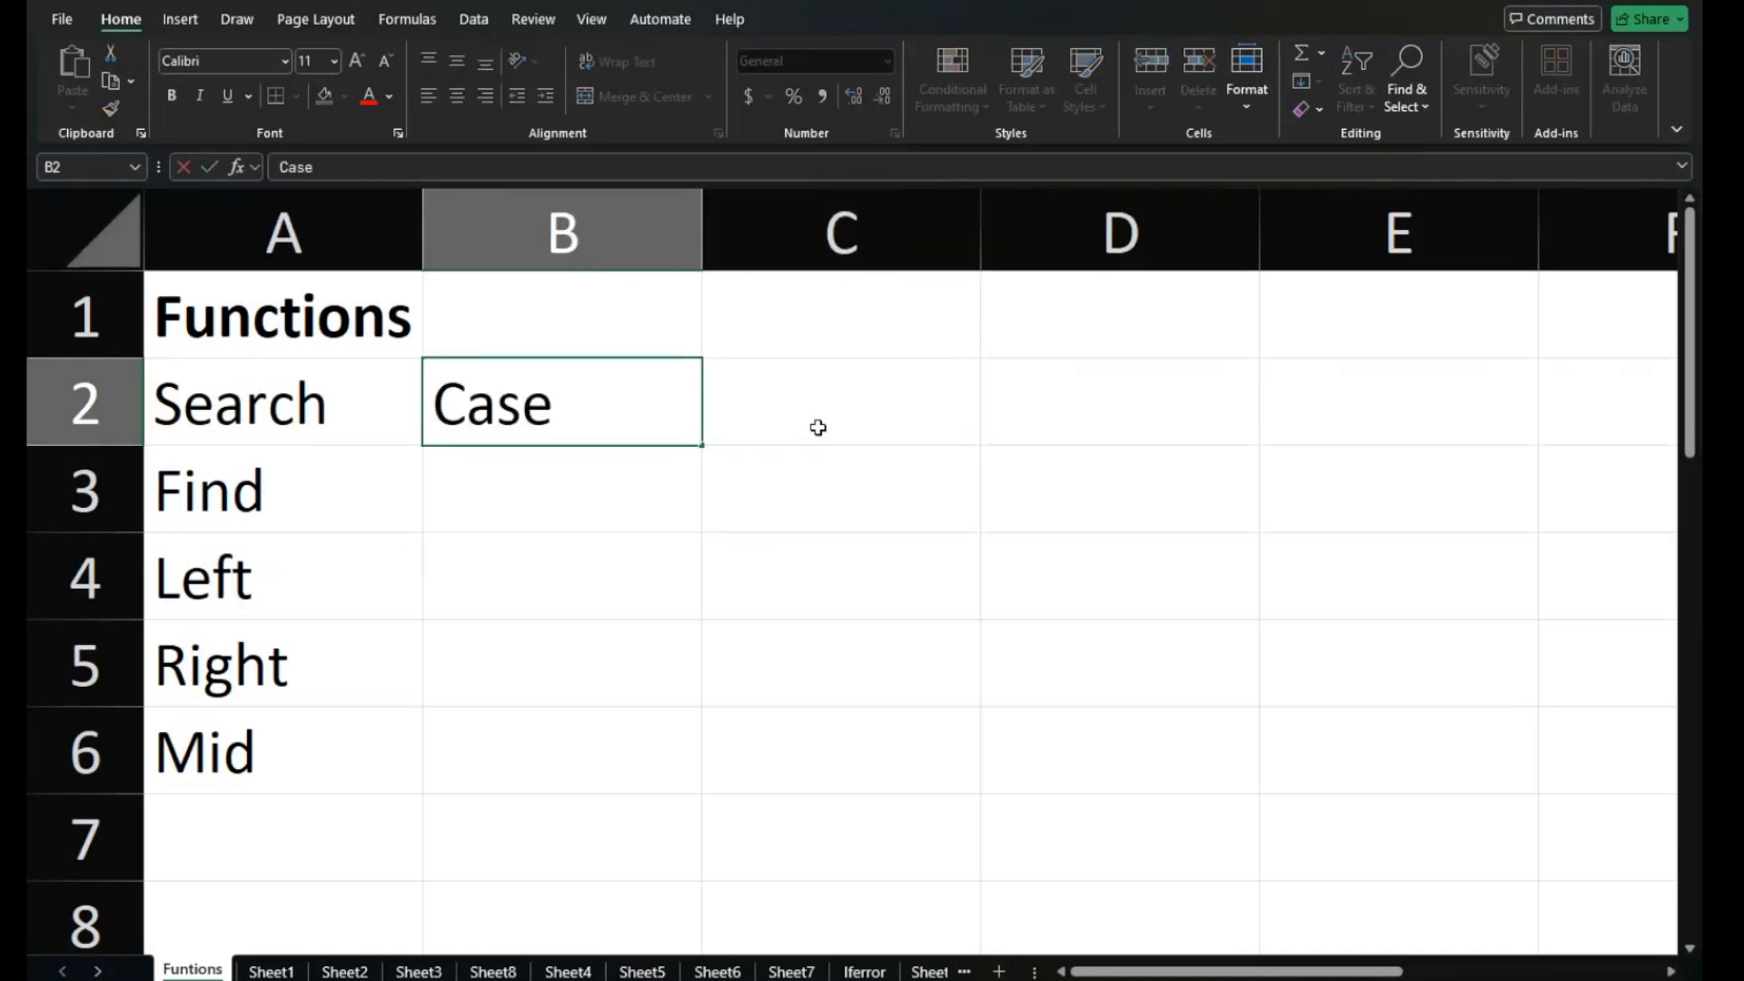
pyautogui.write(' Insensitive')
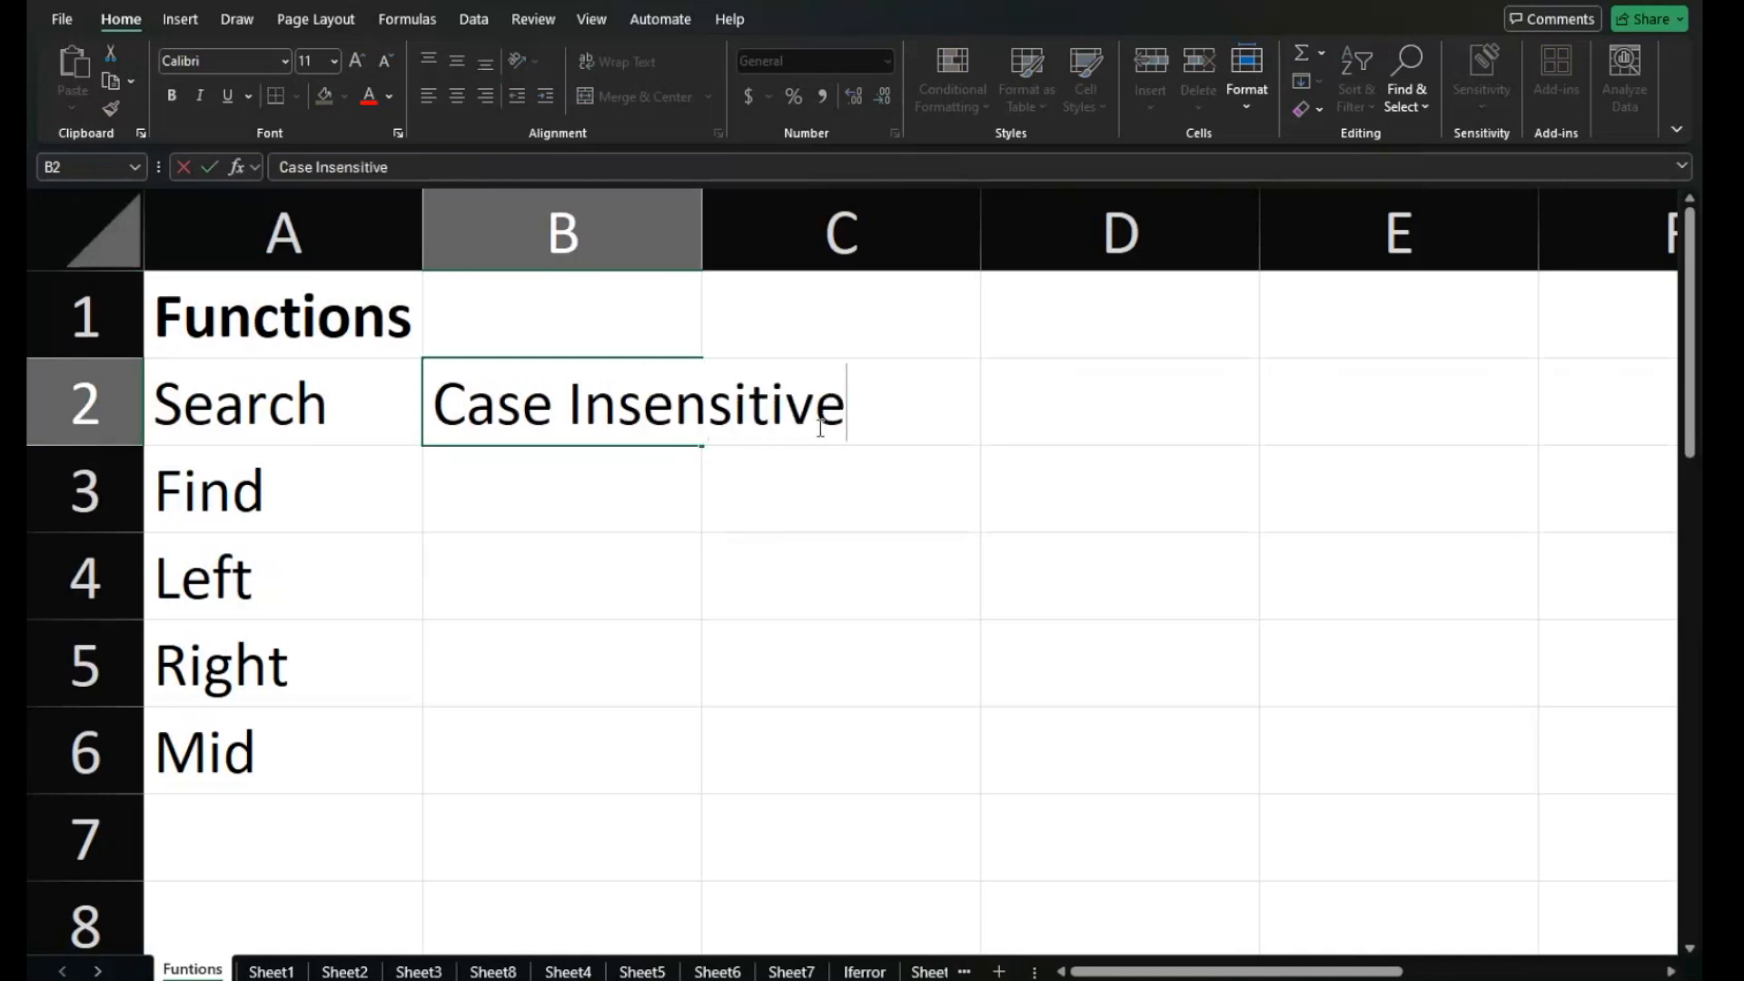
pyautogui.press('Return')
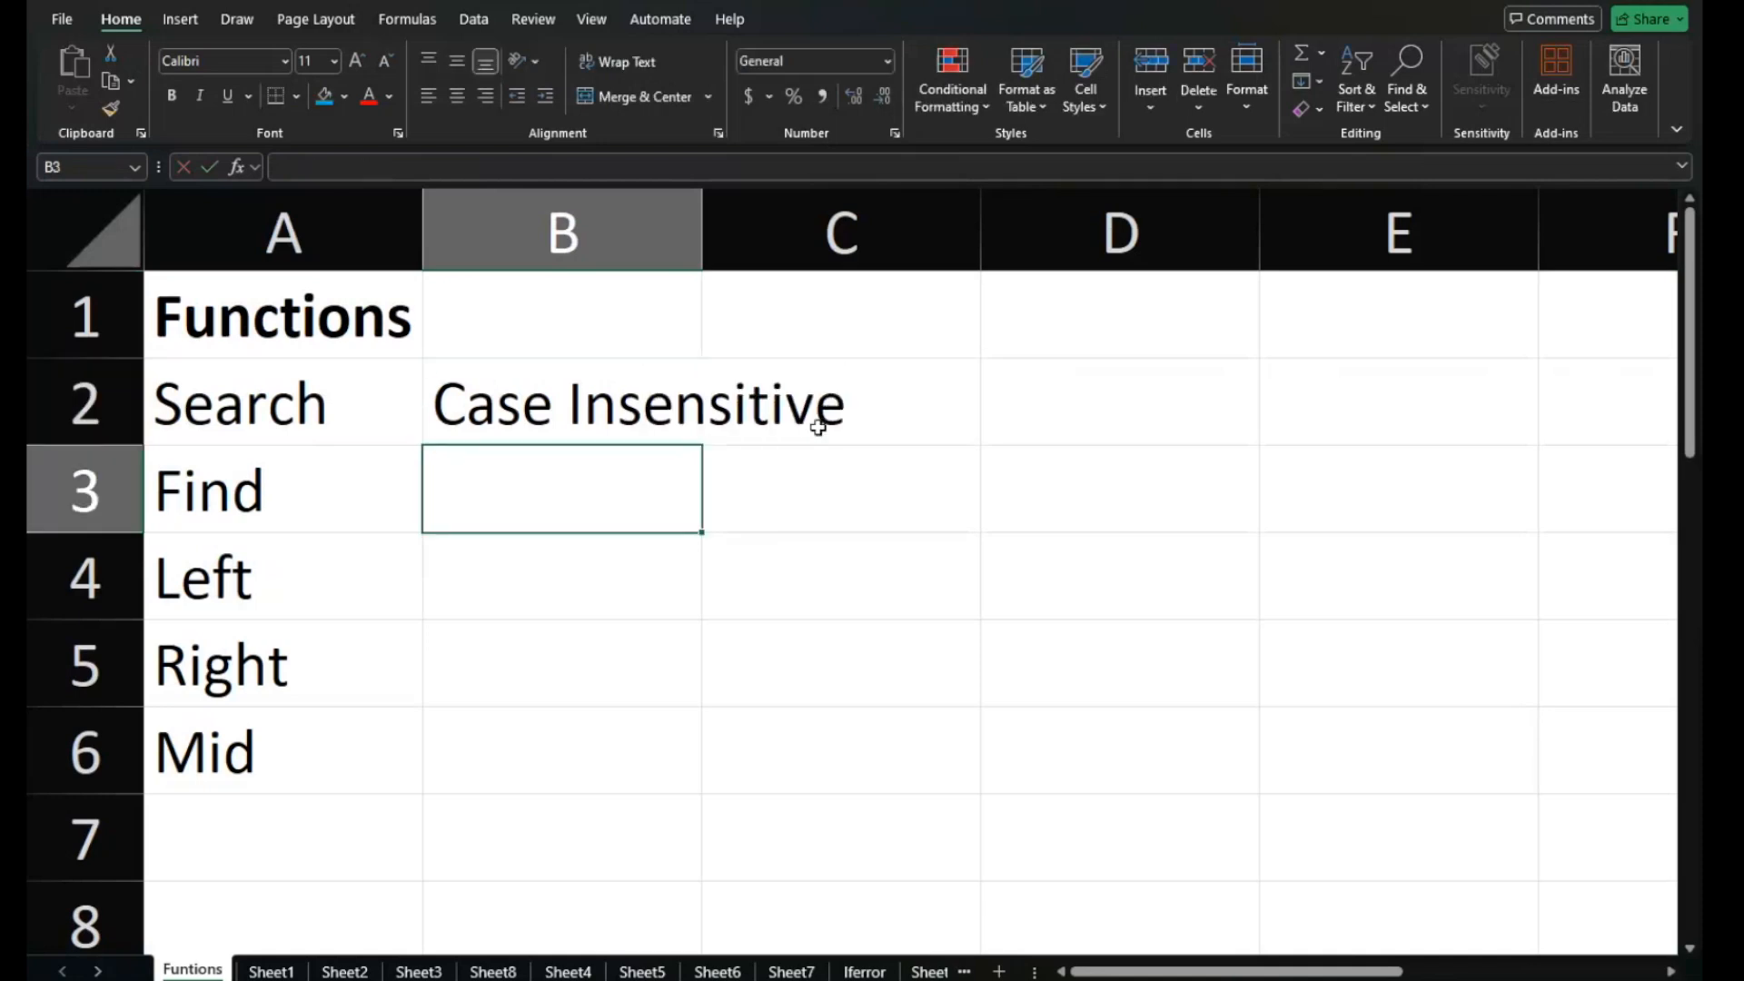
# Enter "Case Sensitive" in B3 as the description of the Find function and fit column B to its contents.
pyautogui.write('Case Sent')
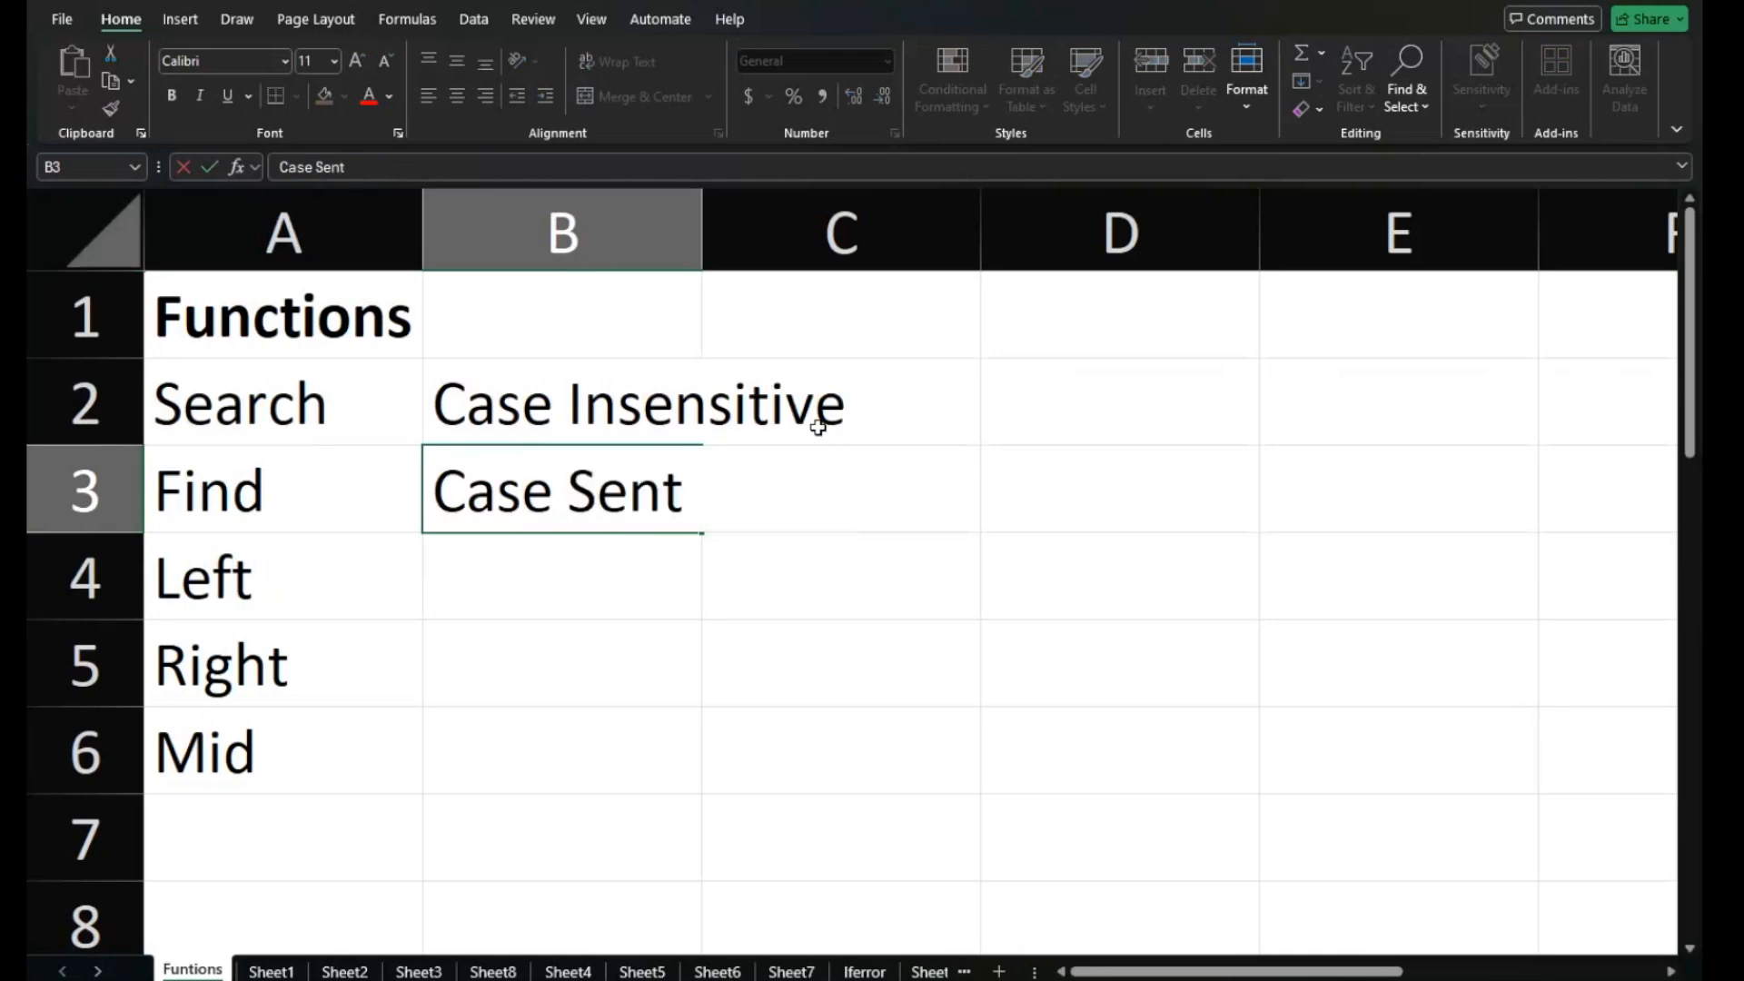
pyautogui.press('BackSpace')
pyautogui.write('sitive')
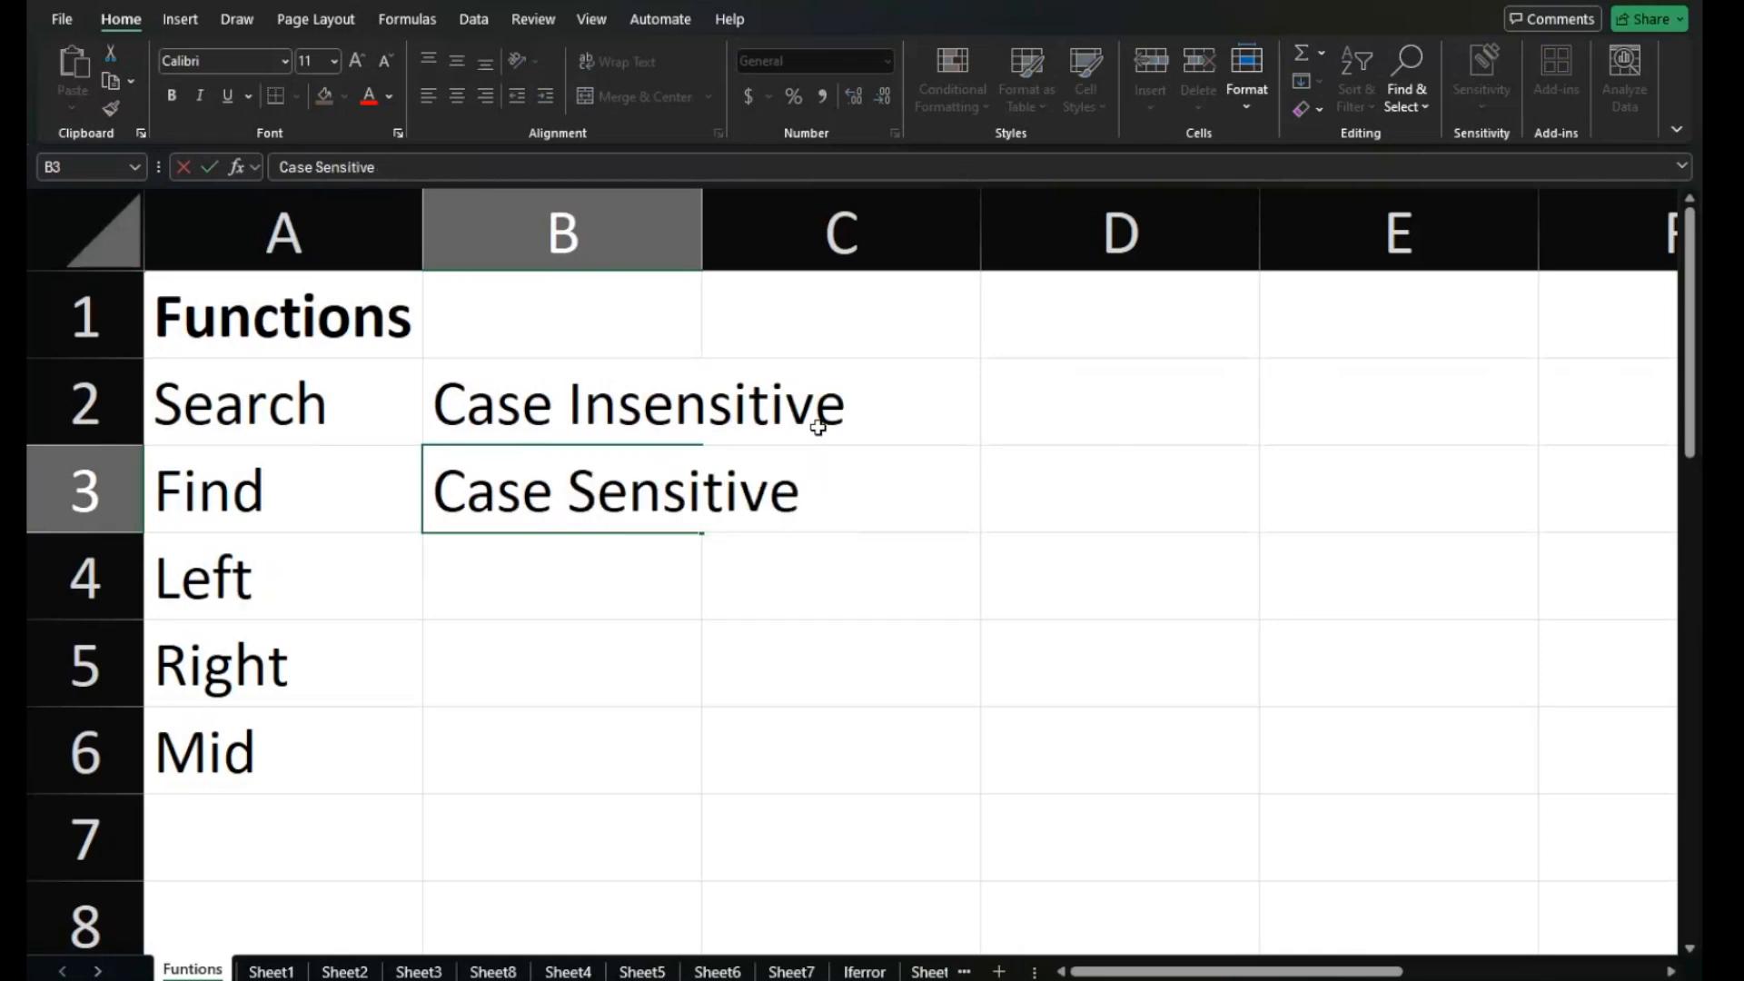
pyautogui.press('Return')
pyautogui.doubleClick(702, 223)
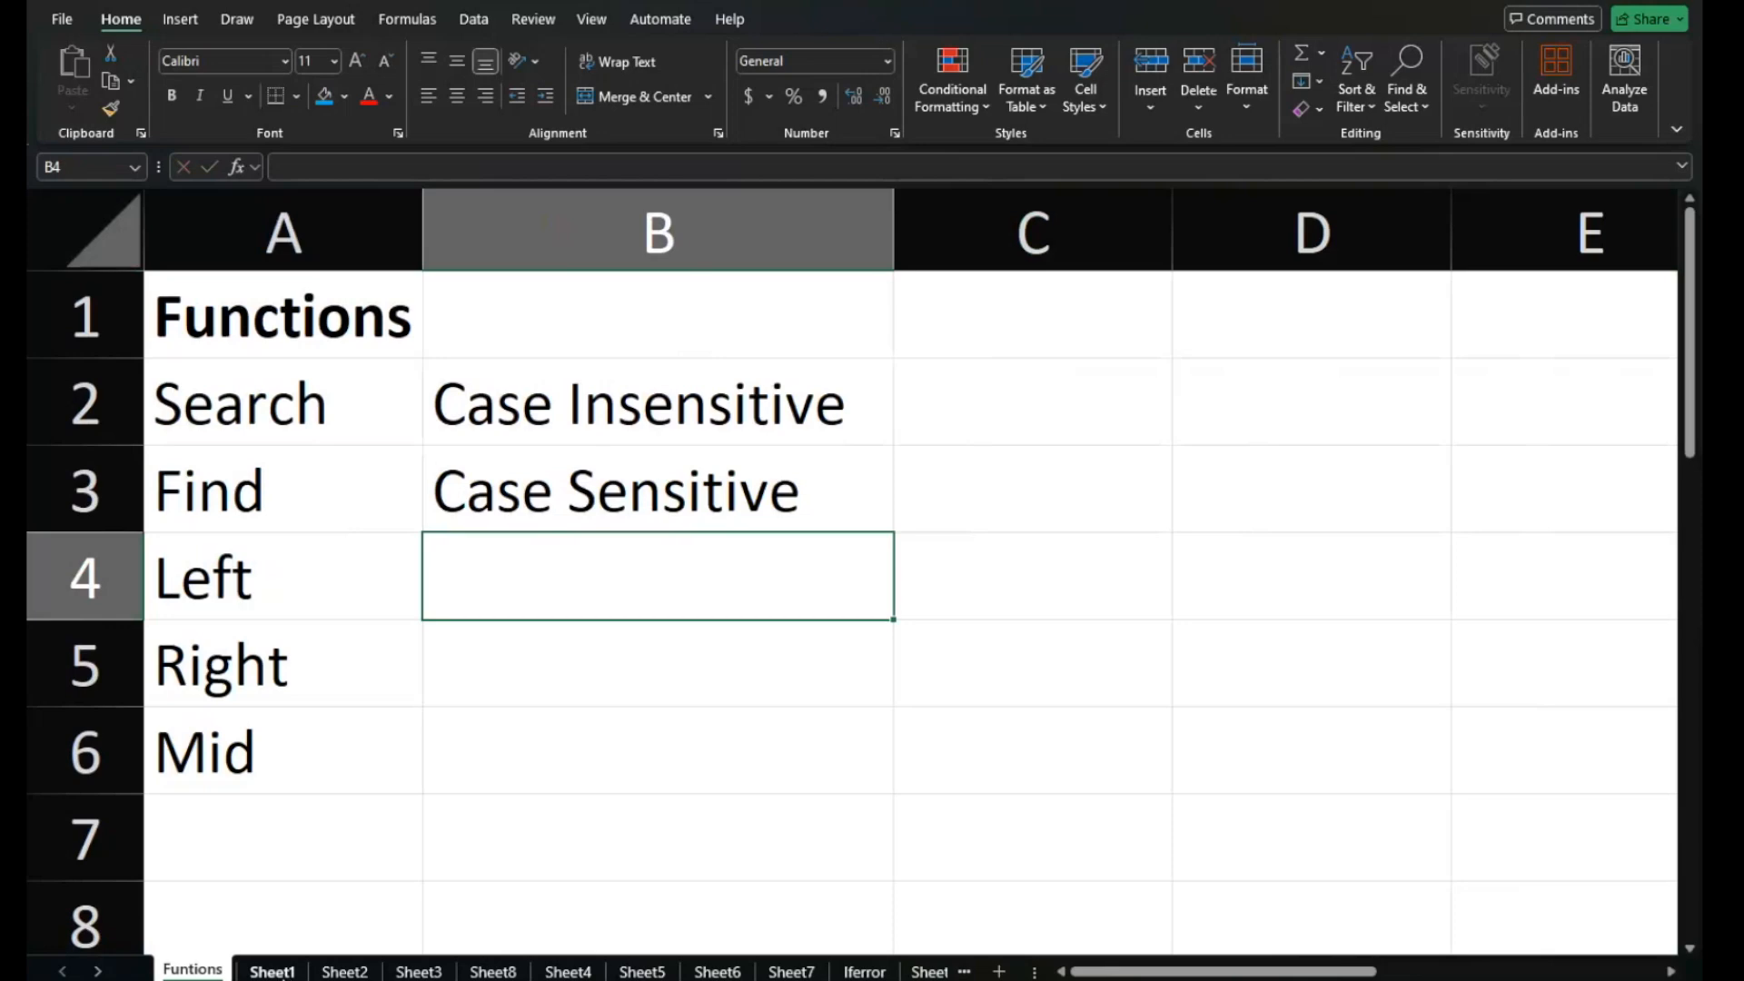
# Add a blank worksheet between the Funtions sheet and Sheet1.
pyautogui.click(272, 971)
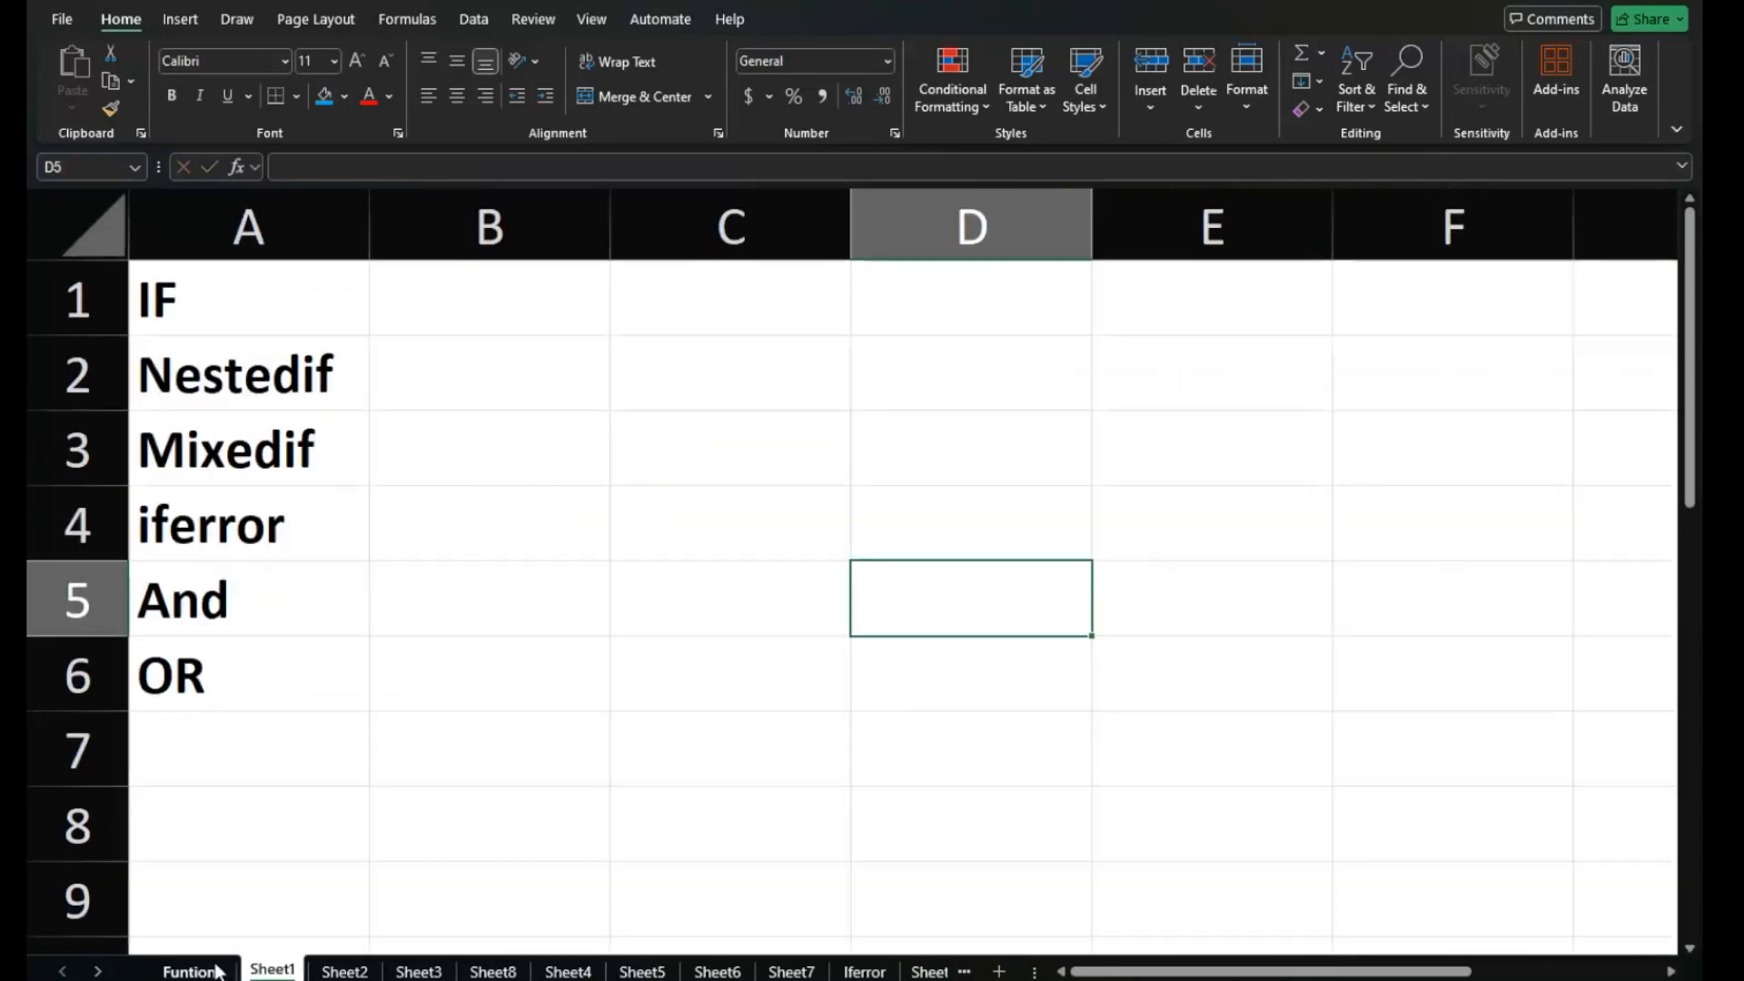
pyautogui.click(217, 971)
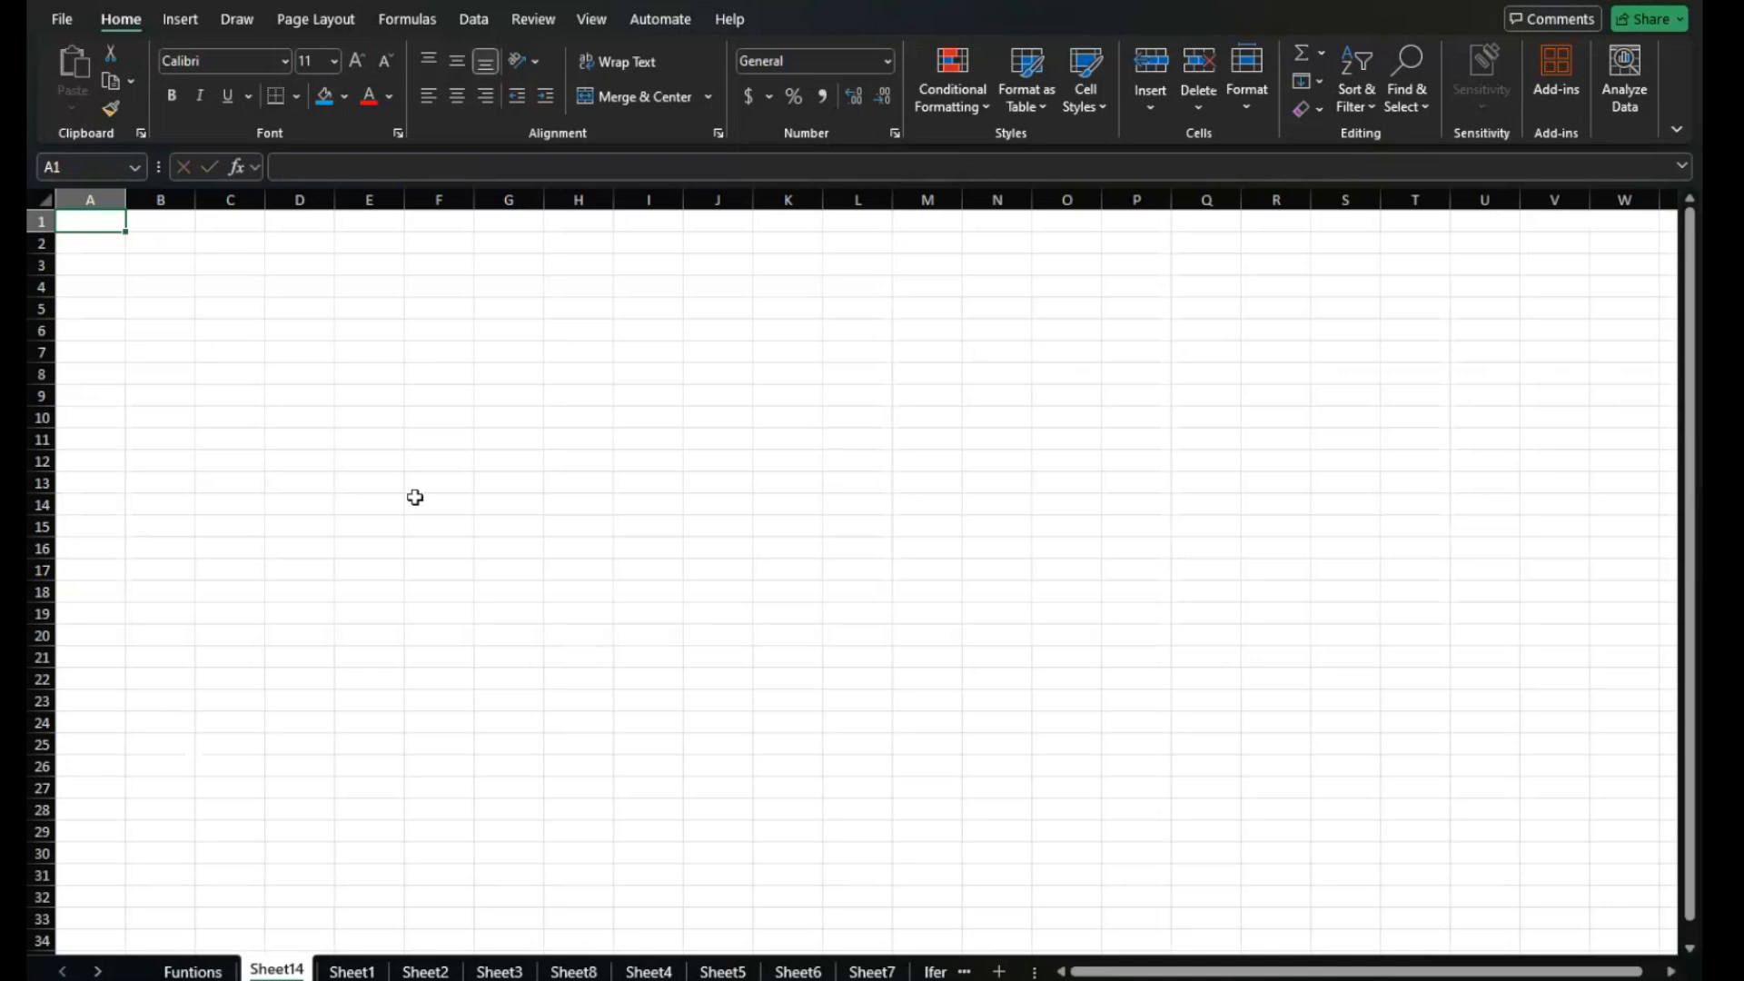
pyautogui.scroll(10, 415, 497)
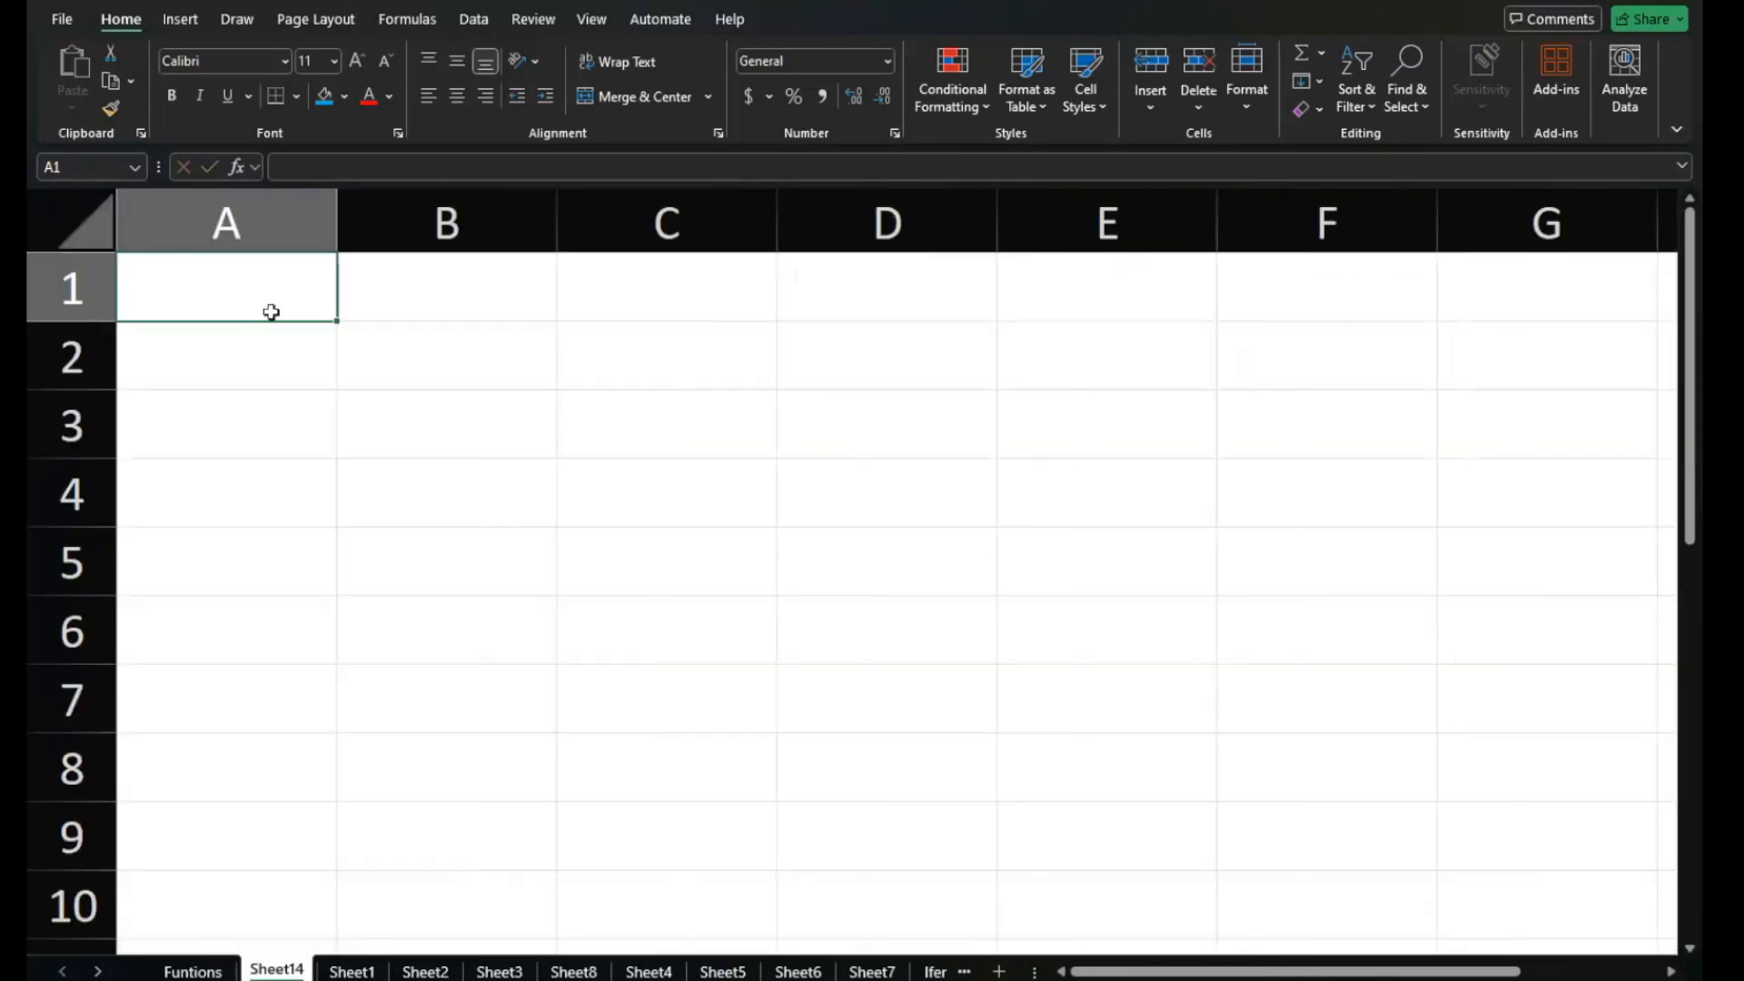
# Enter the column heading "Names" in cell A1 of the new sheet.
pyautogui.write('NAme')
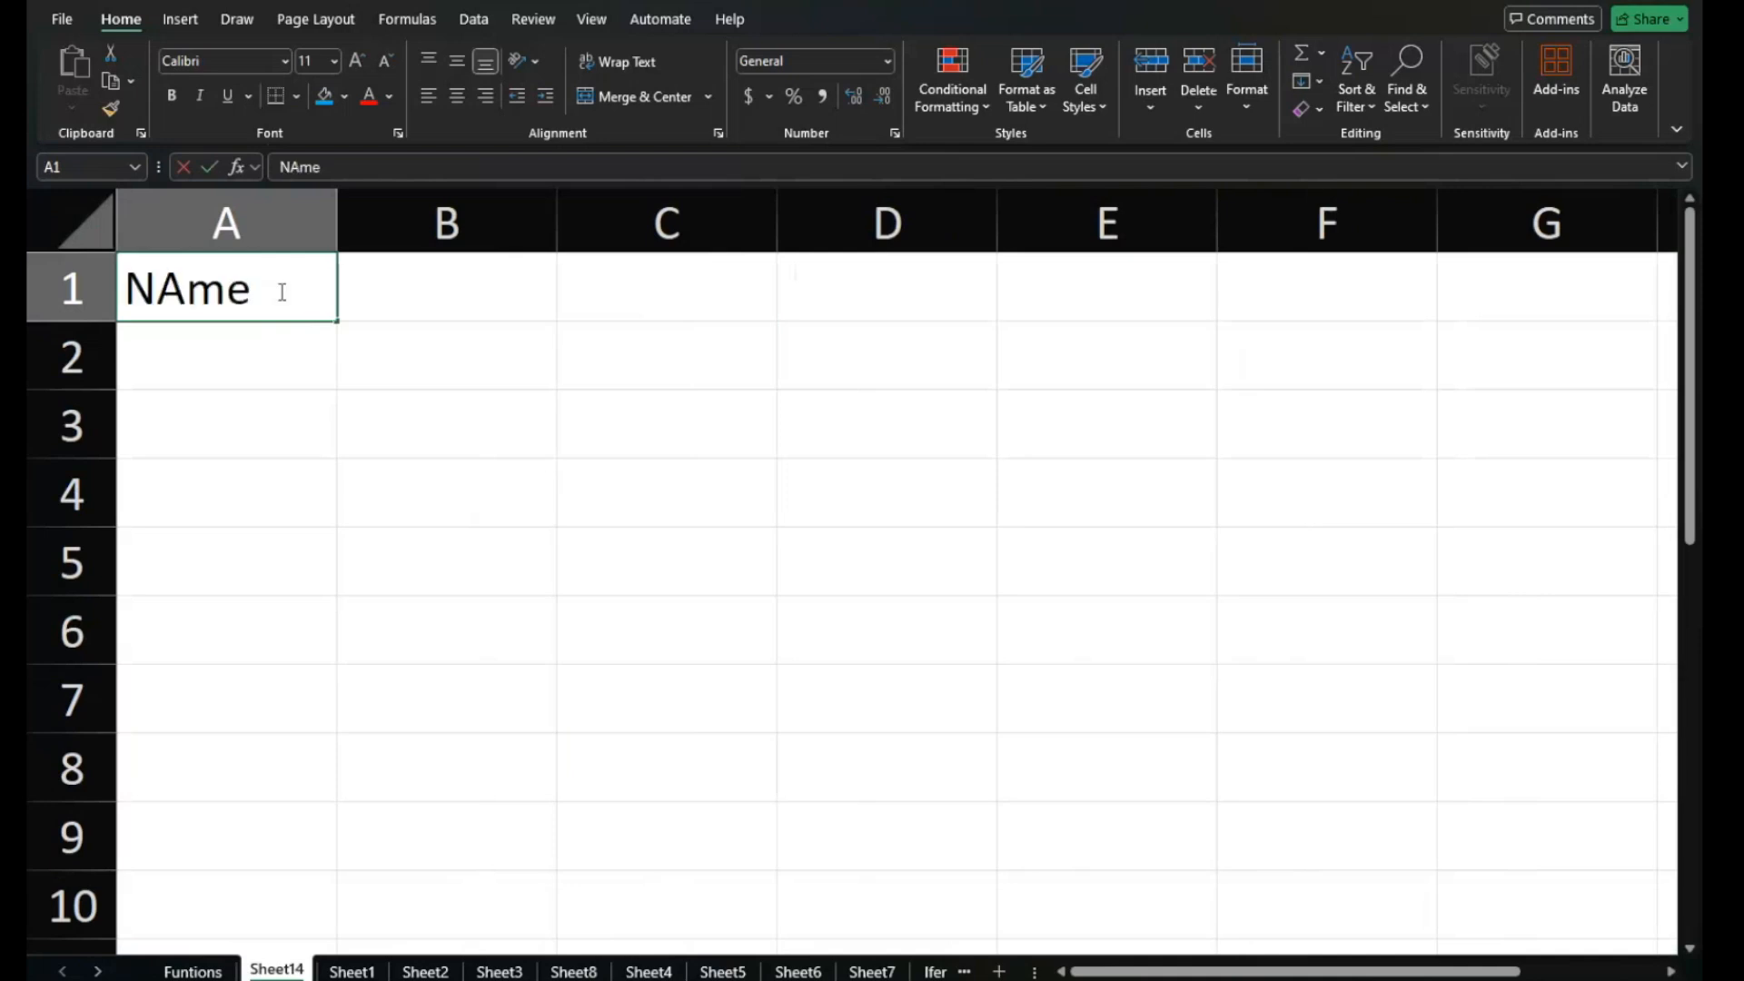
pyautogui.press('BackSpace')
pyautogui.press('BackSpace')
pyautogui.press('BackSpace')
pyautogui.write('ames')
pyautogui.press('Return')
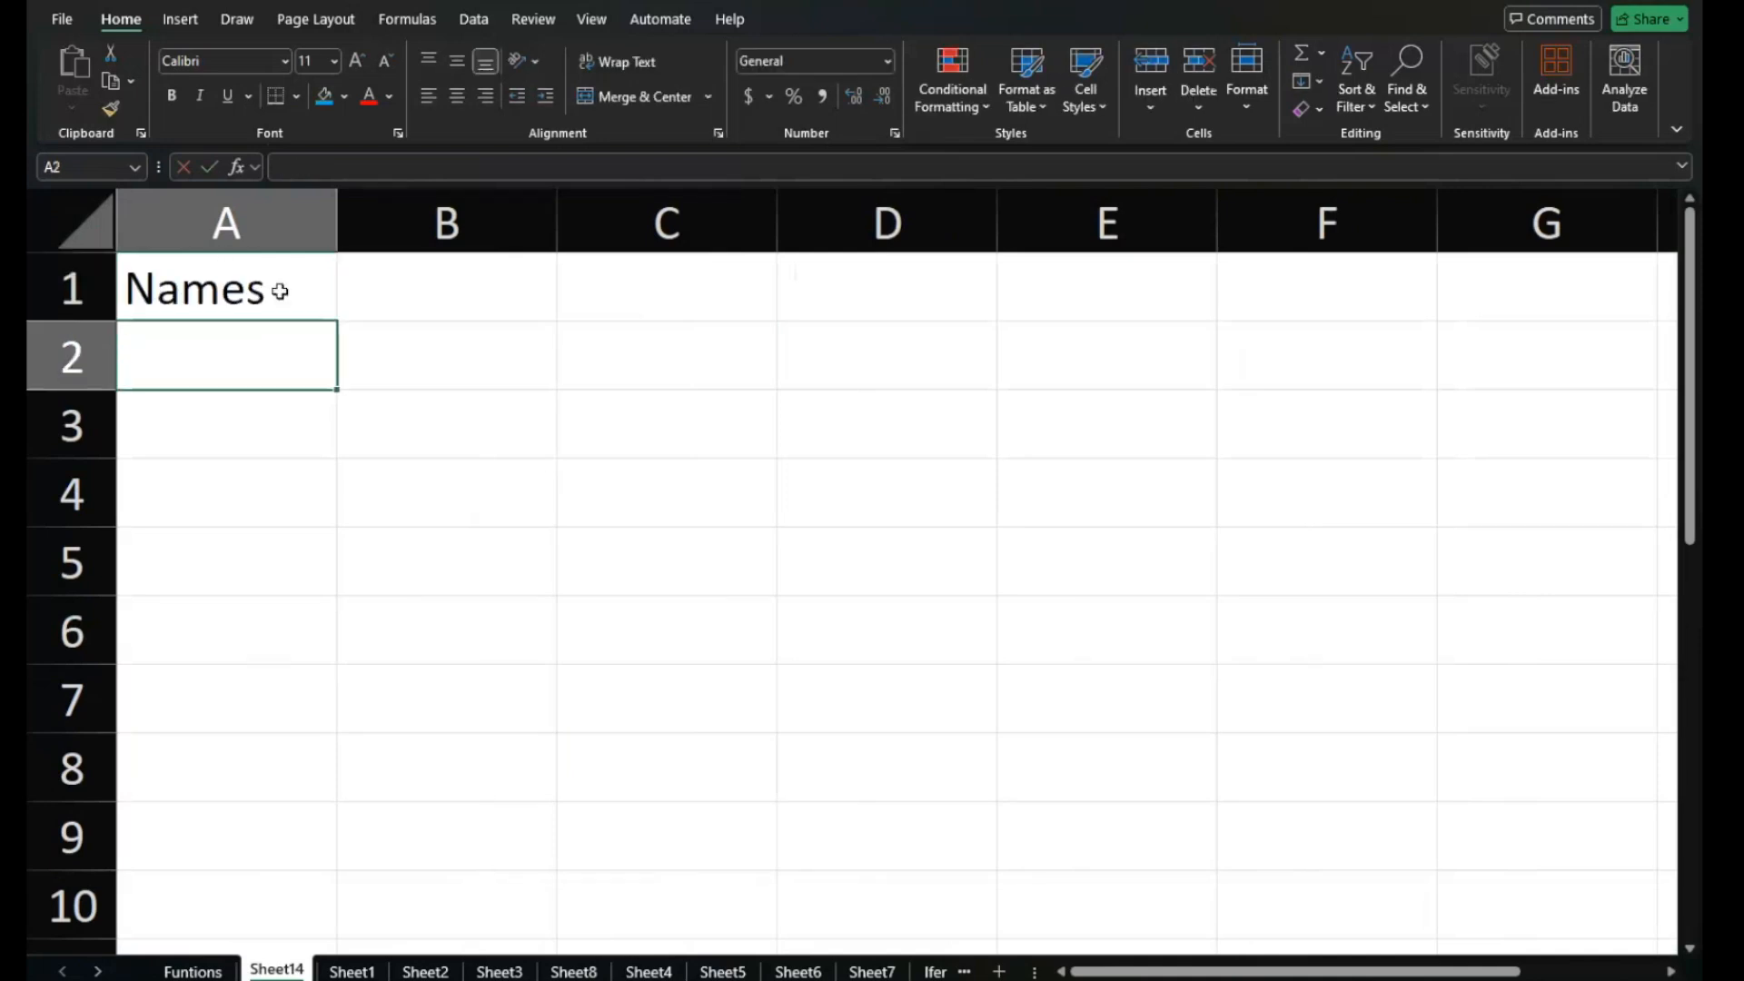
# Enter two sample names with the title Mr in A2 and A3, a single name first and a full name second.
pyautogui.write('Mr Ma')
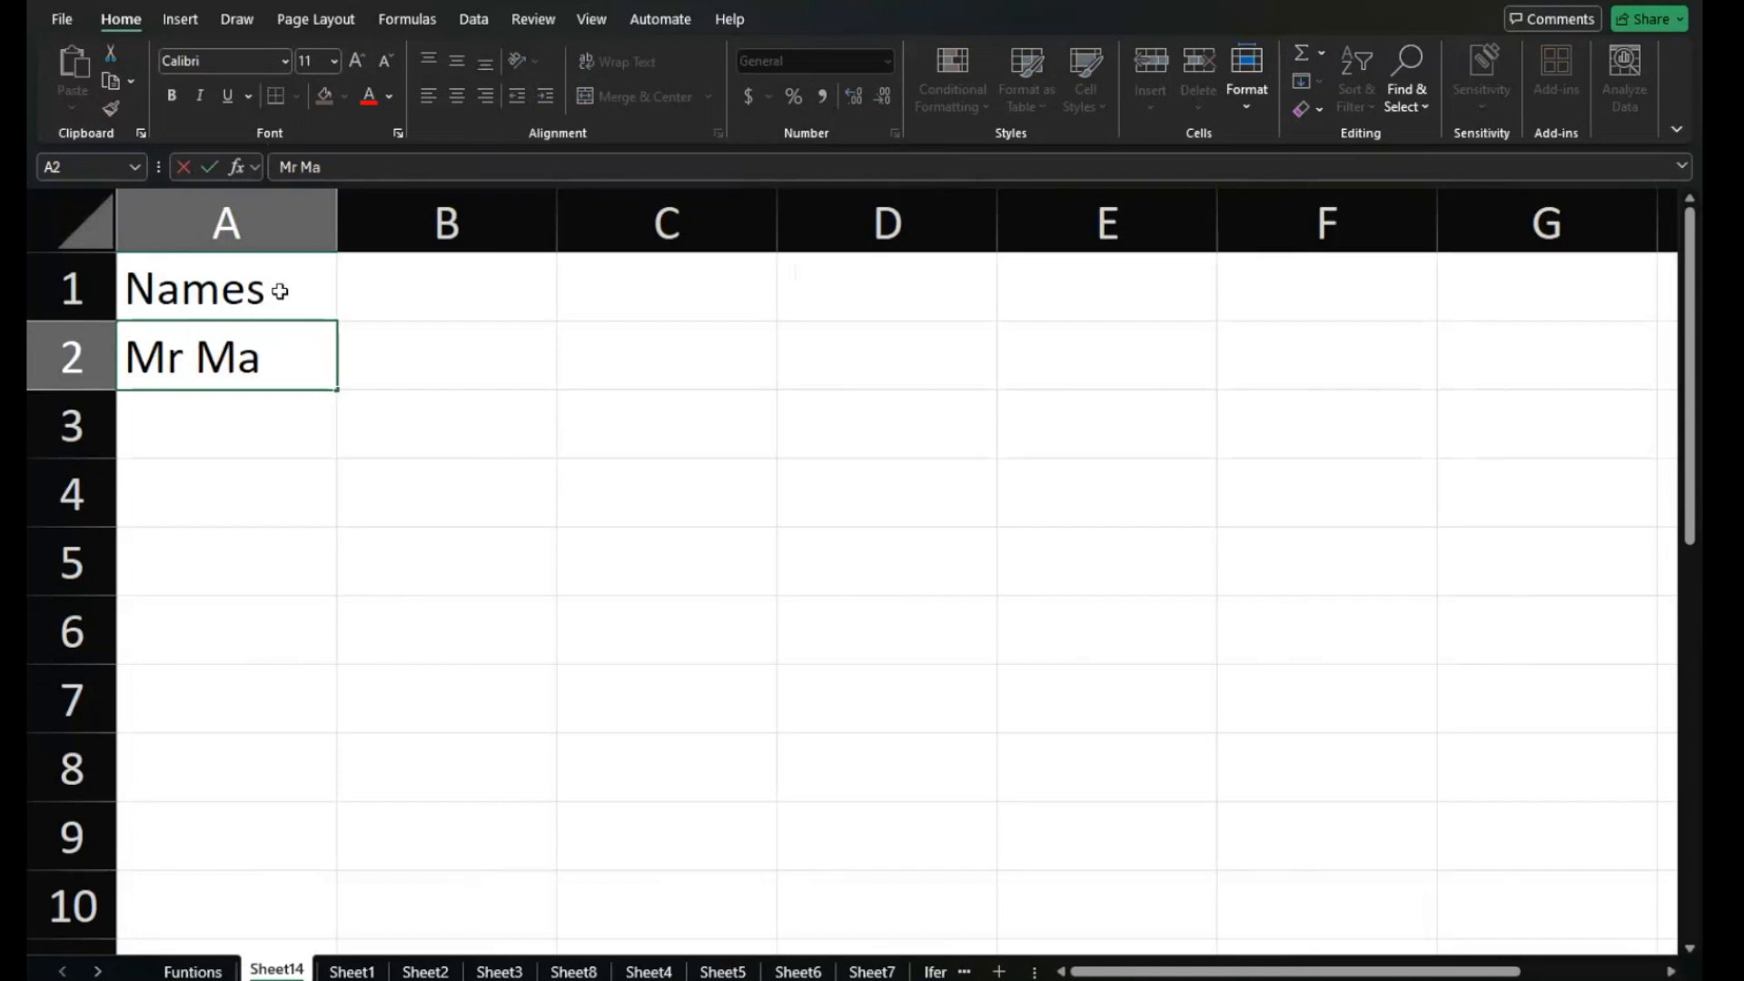
pyautogui.write('lik')
pyautogui.press('Return')
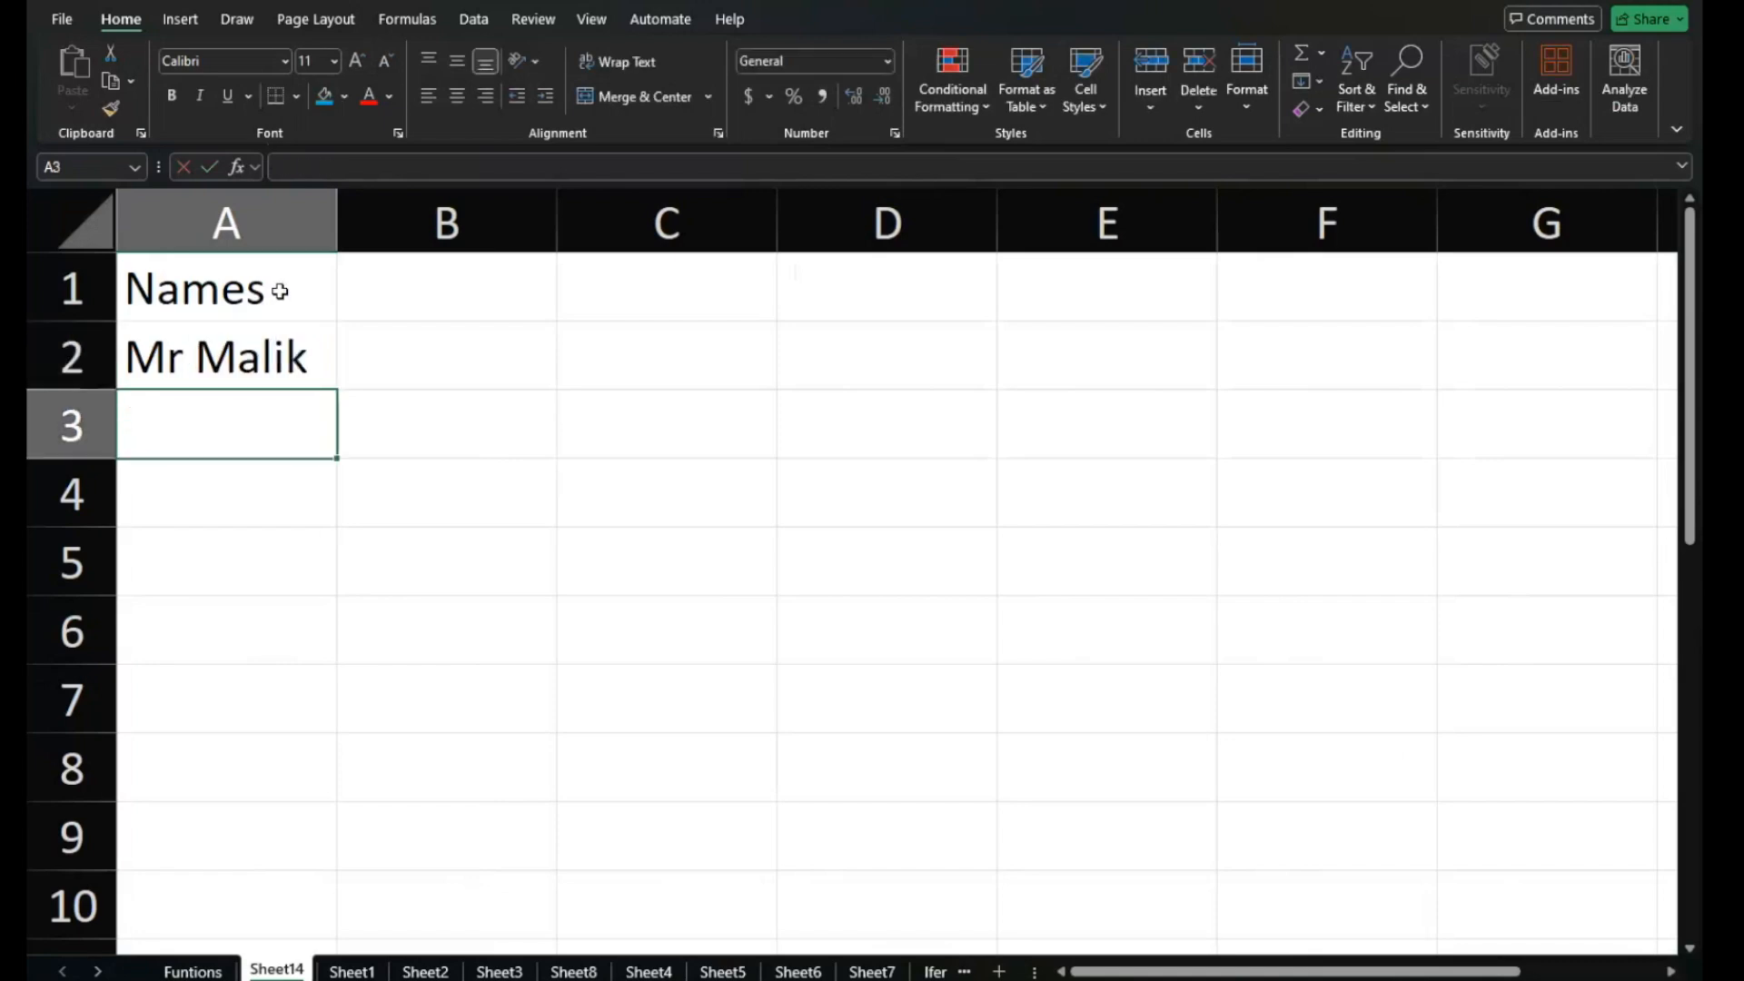
pyautogui.write('Mr ')
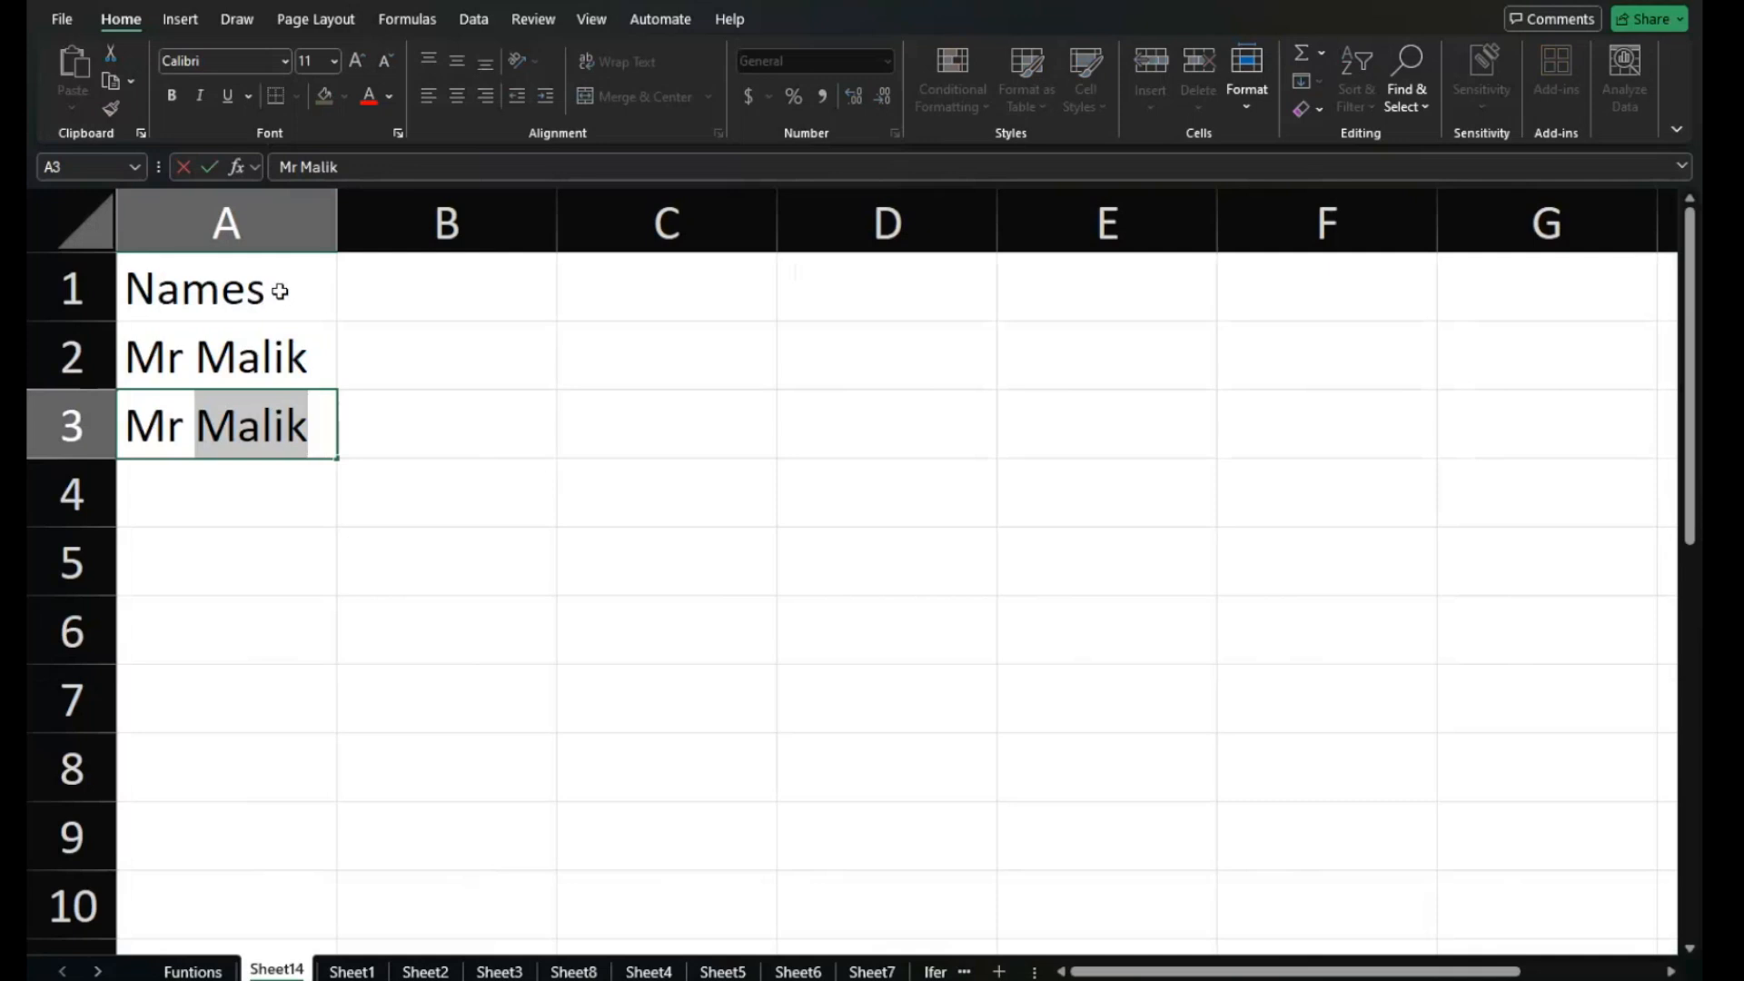
pyautogui.write('Rakesh')
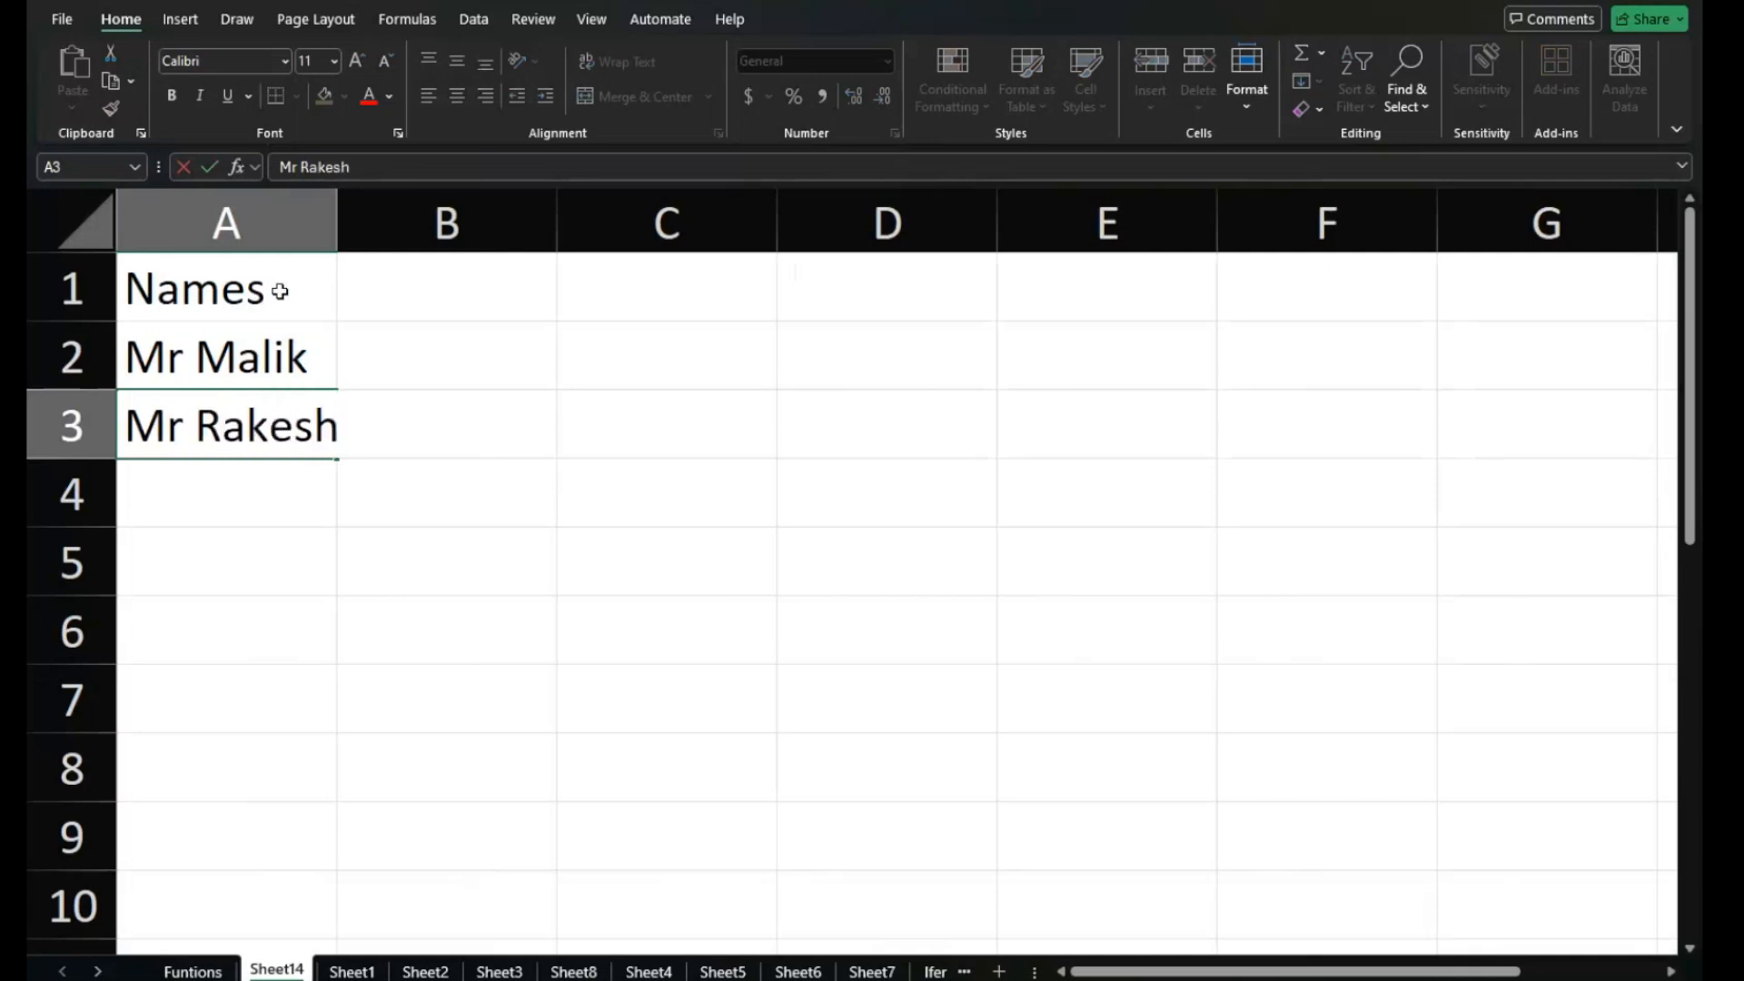
pyautogui.write(' Kuma')
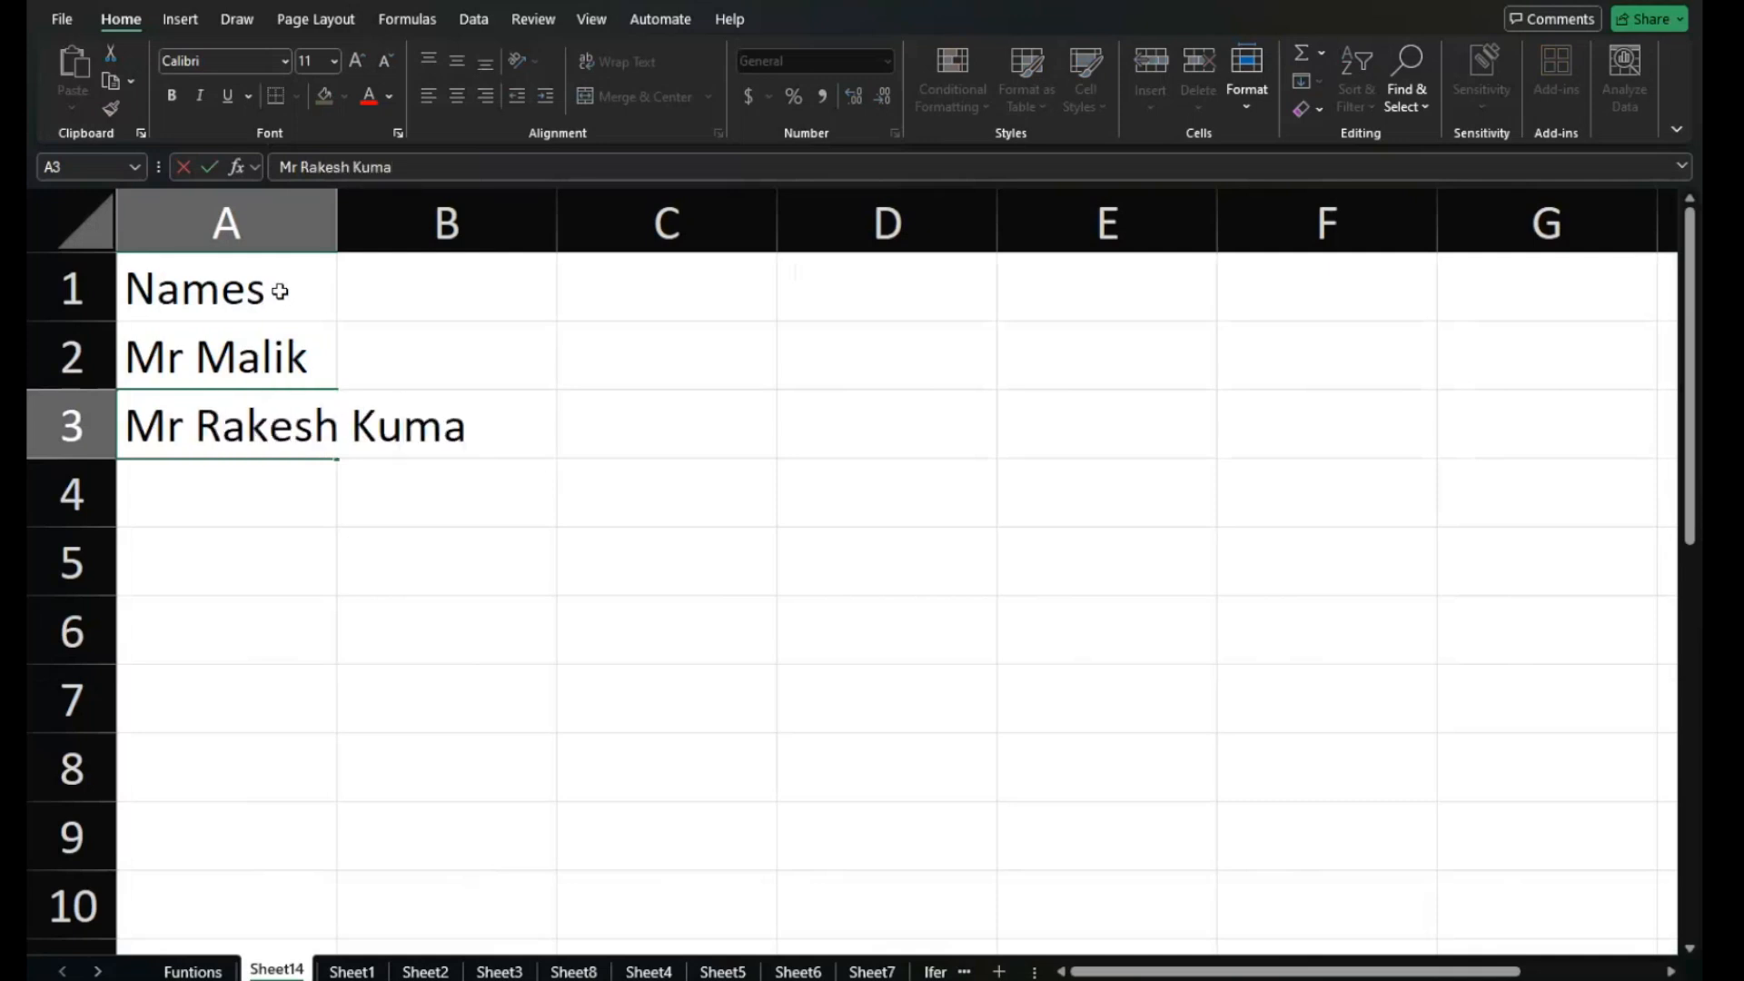
pyautogui.write('r')
pyautogui.press('Return')
# Enter three more sample names in A4 to A6, prefixed with the titles Mrs, Dr and Er respectively.
pyautogui.write('M')
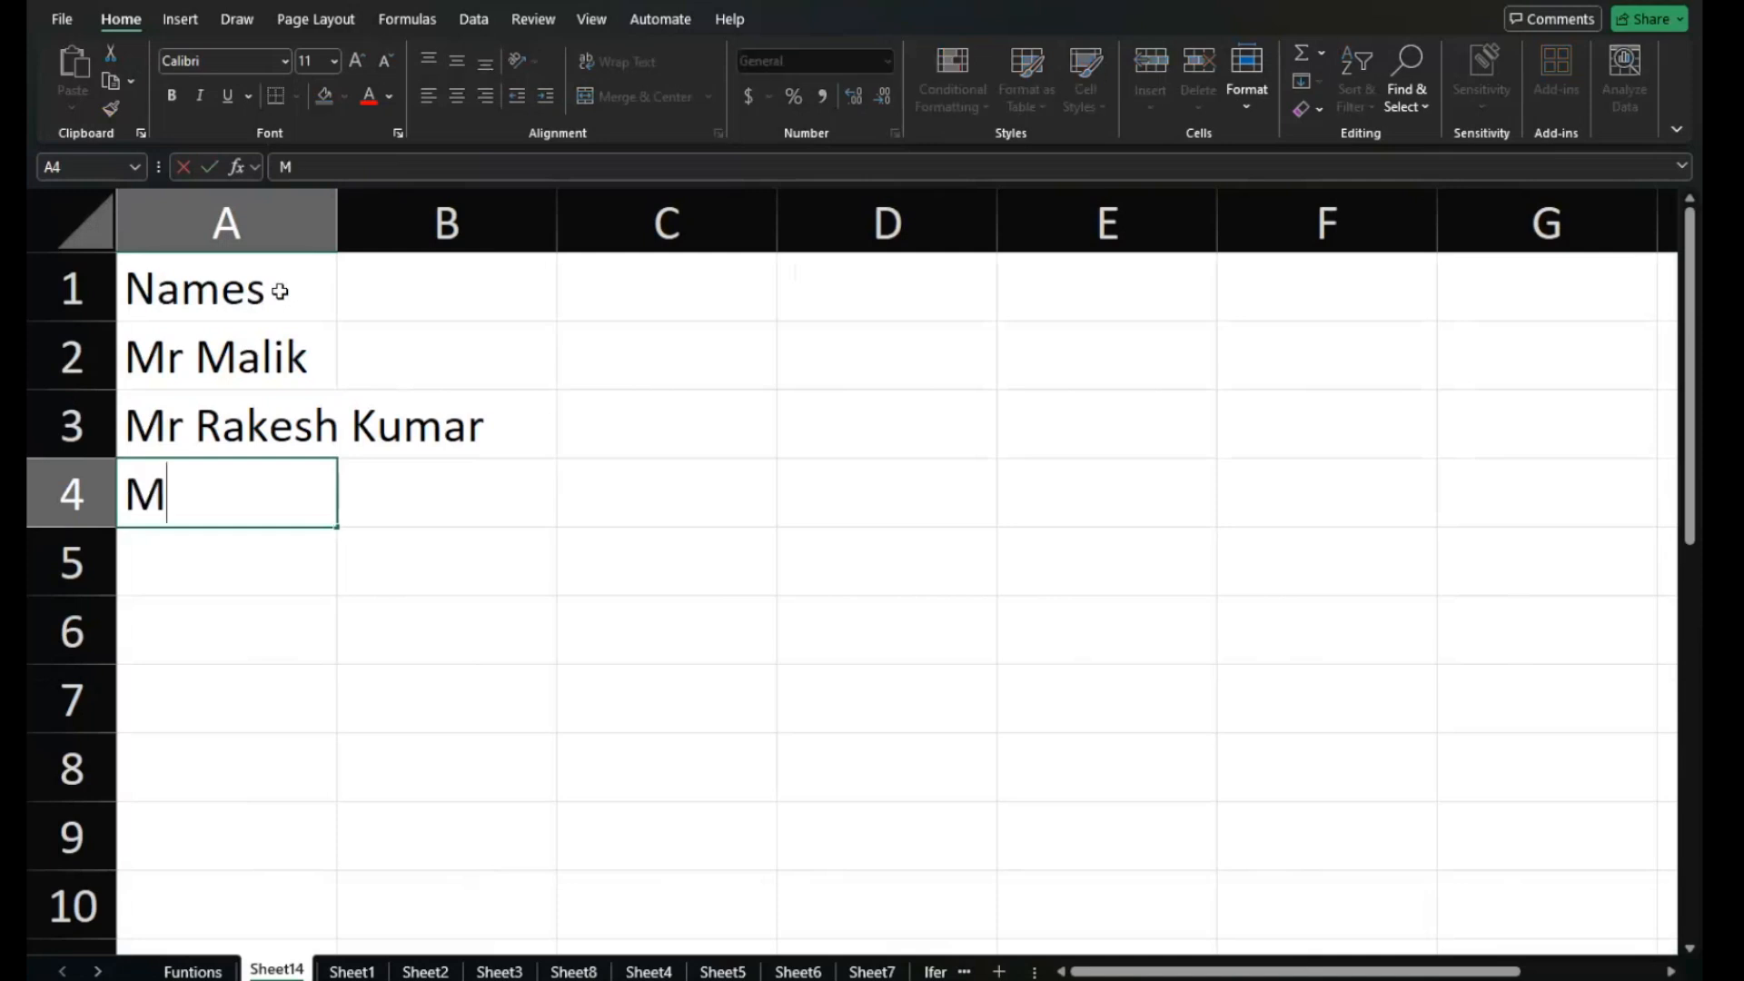
pyautogui.write('rs Sudha')
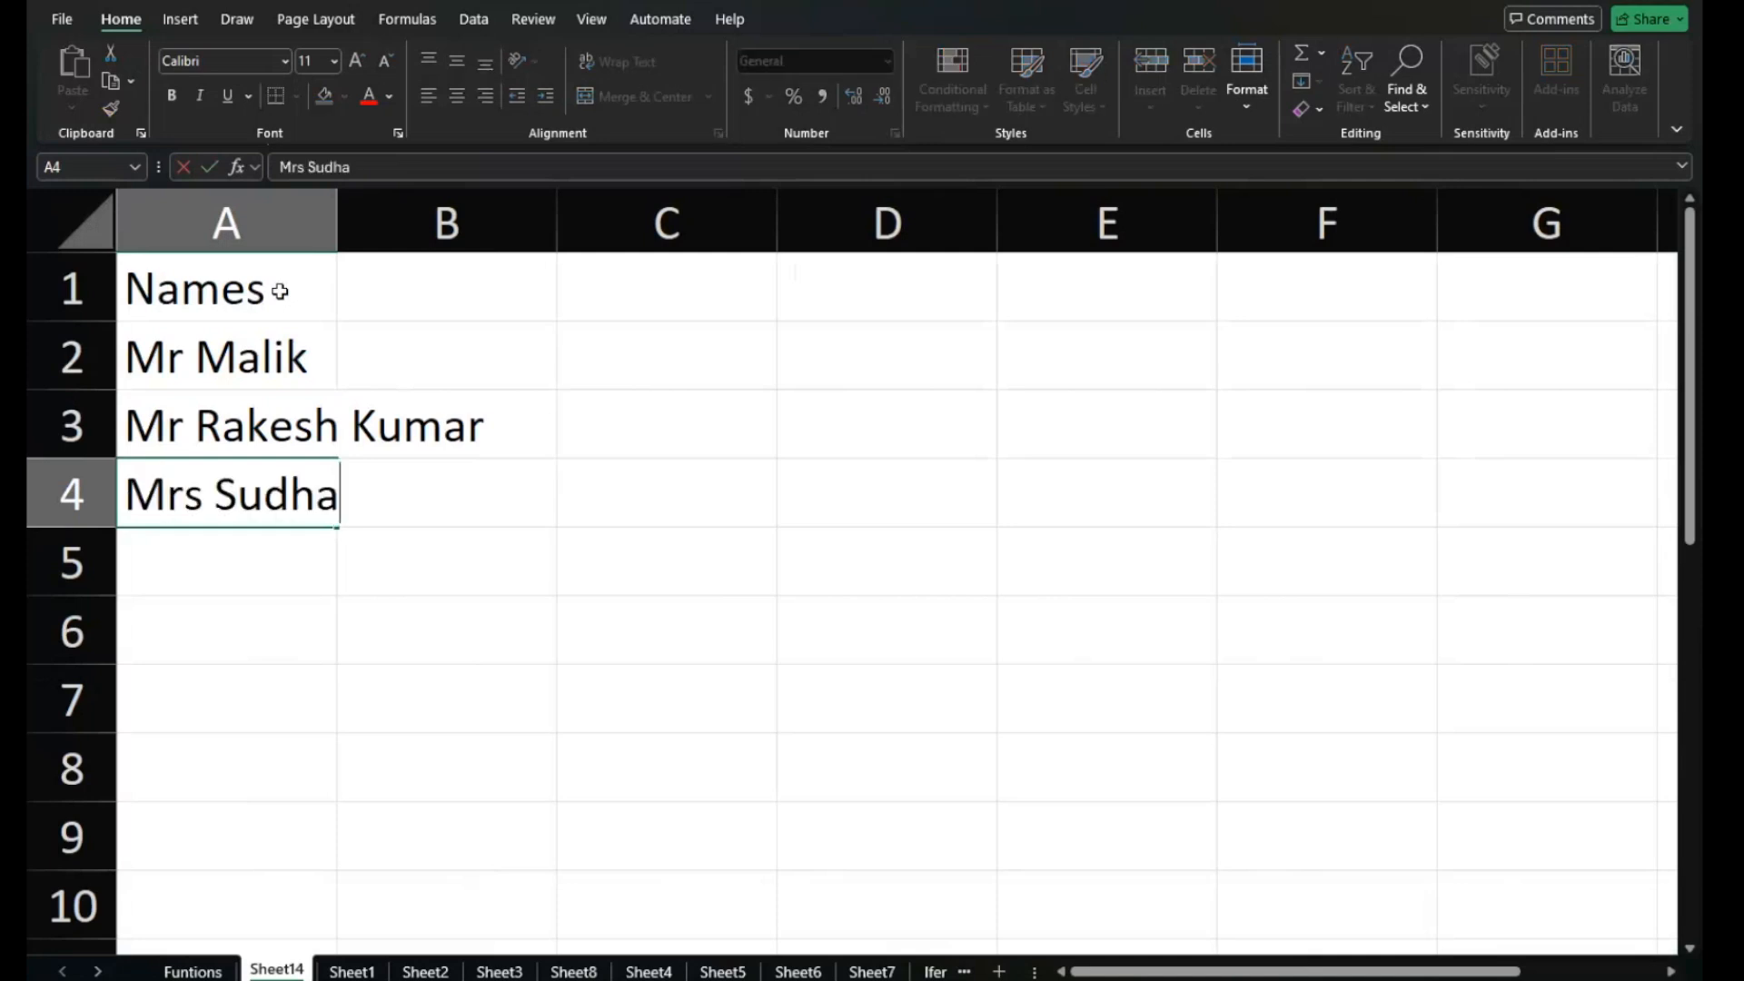
pyautogui.press('Return')
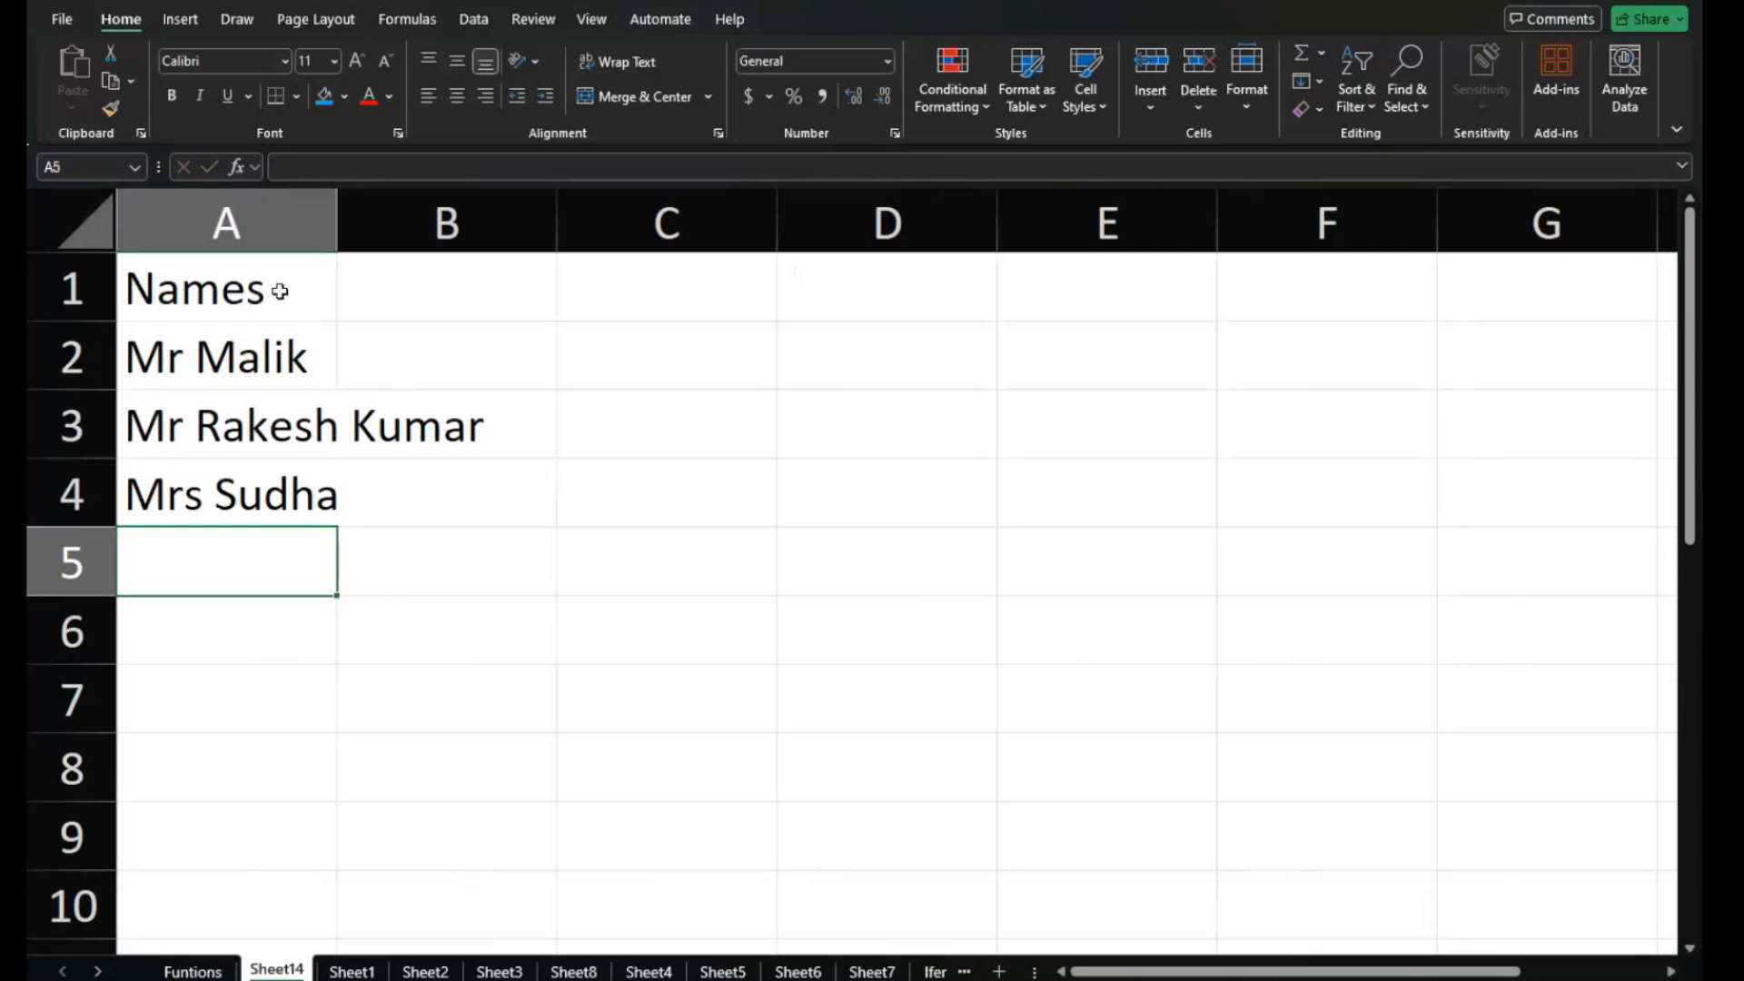
pyautogui.write('Dr ')
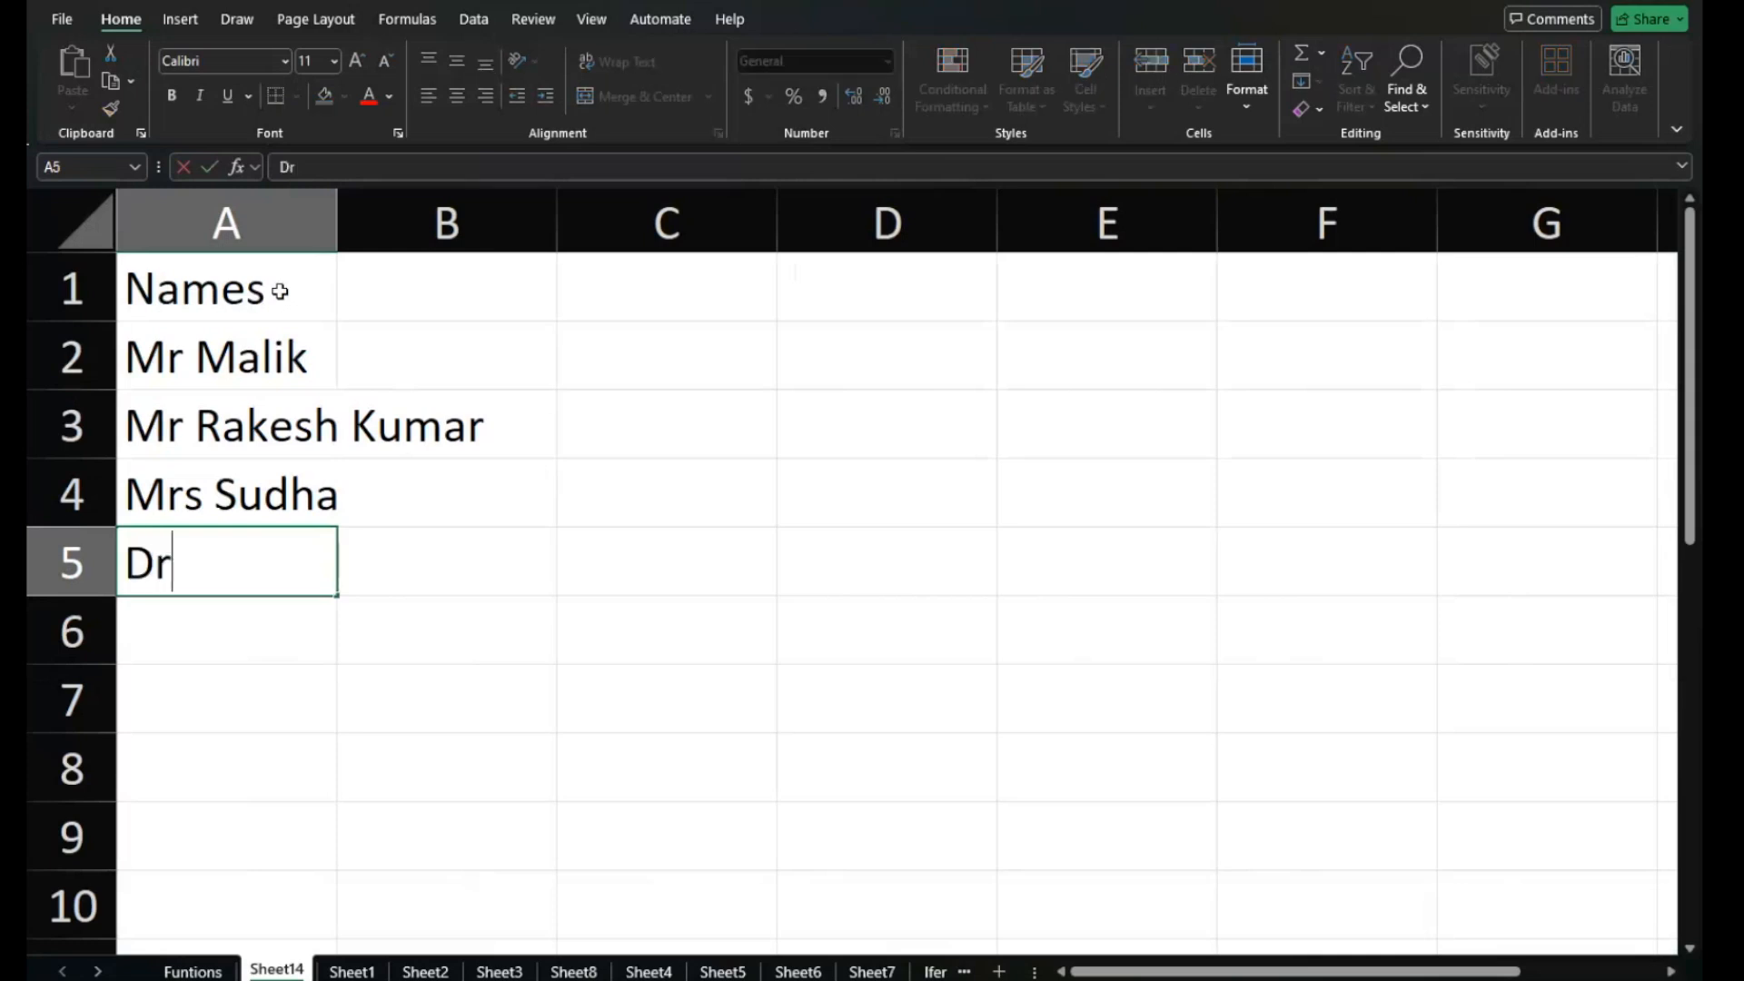
pyautogui.write('Gaj')
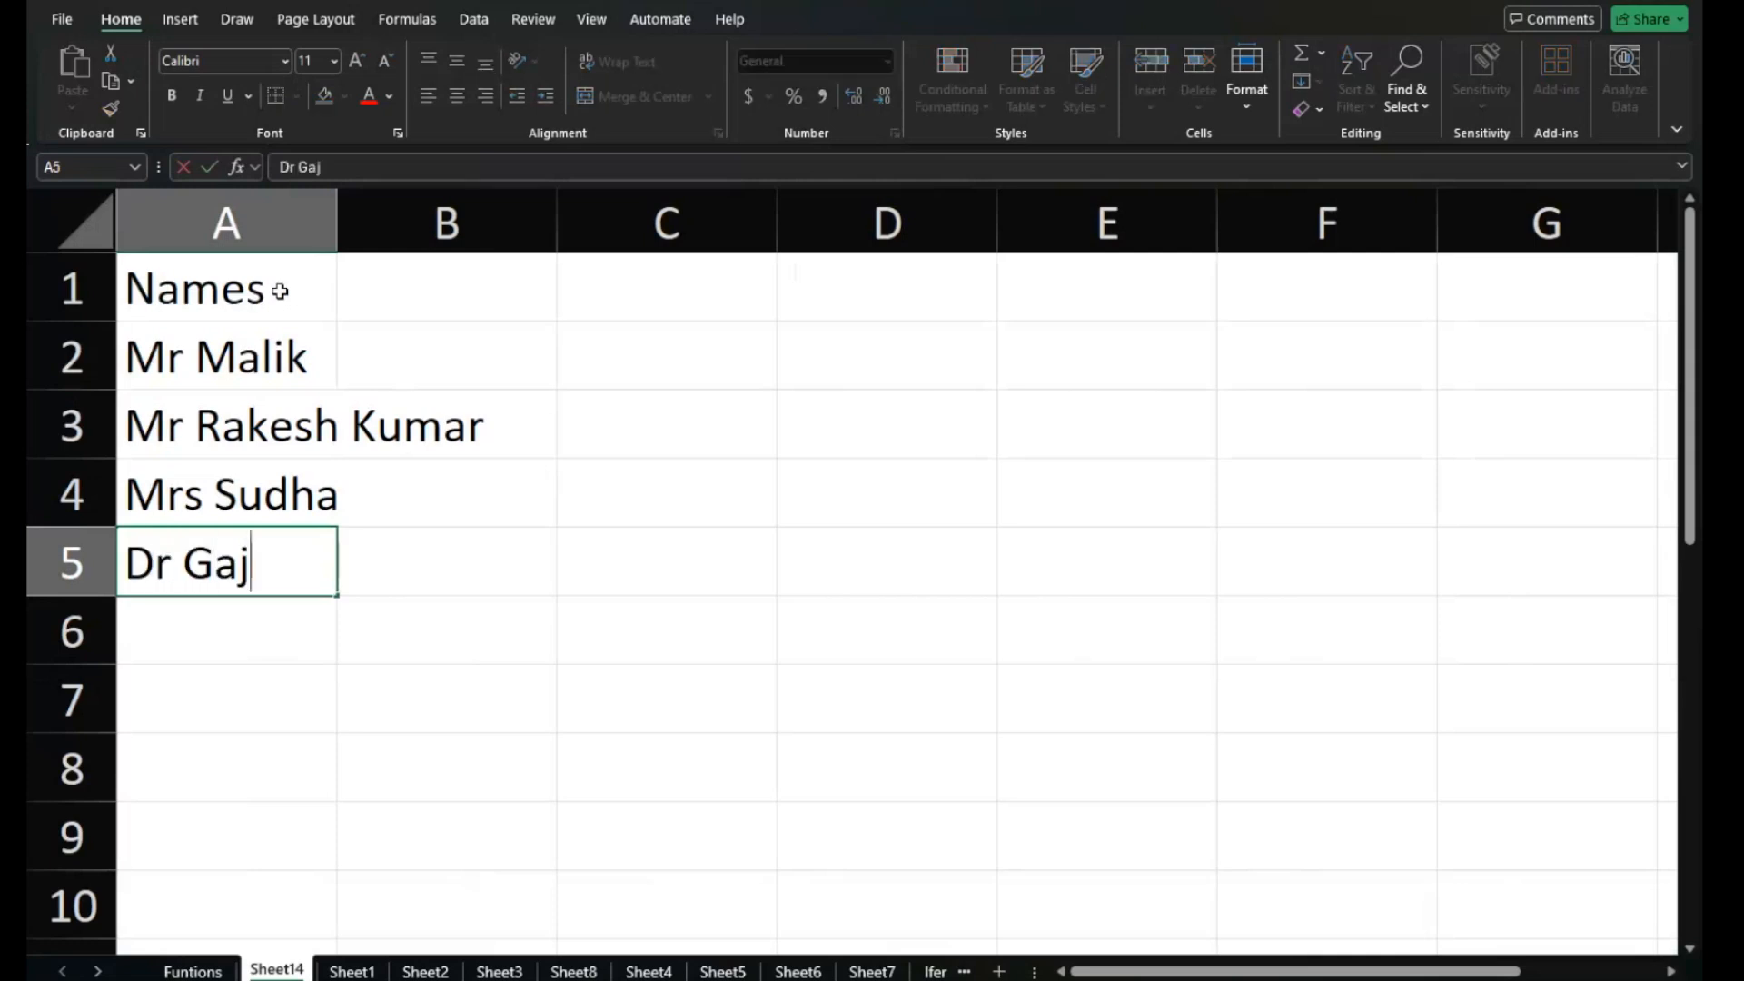
pyautogui.write('endra')
pyautogui.press('Return')
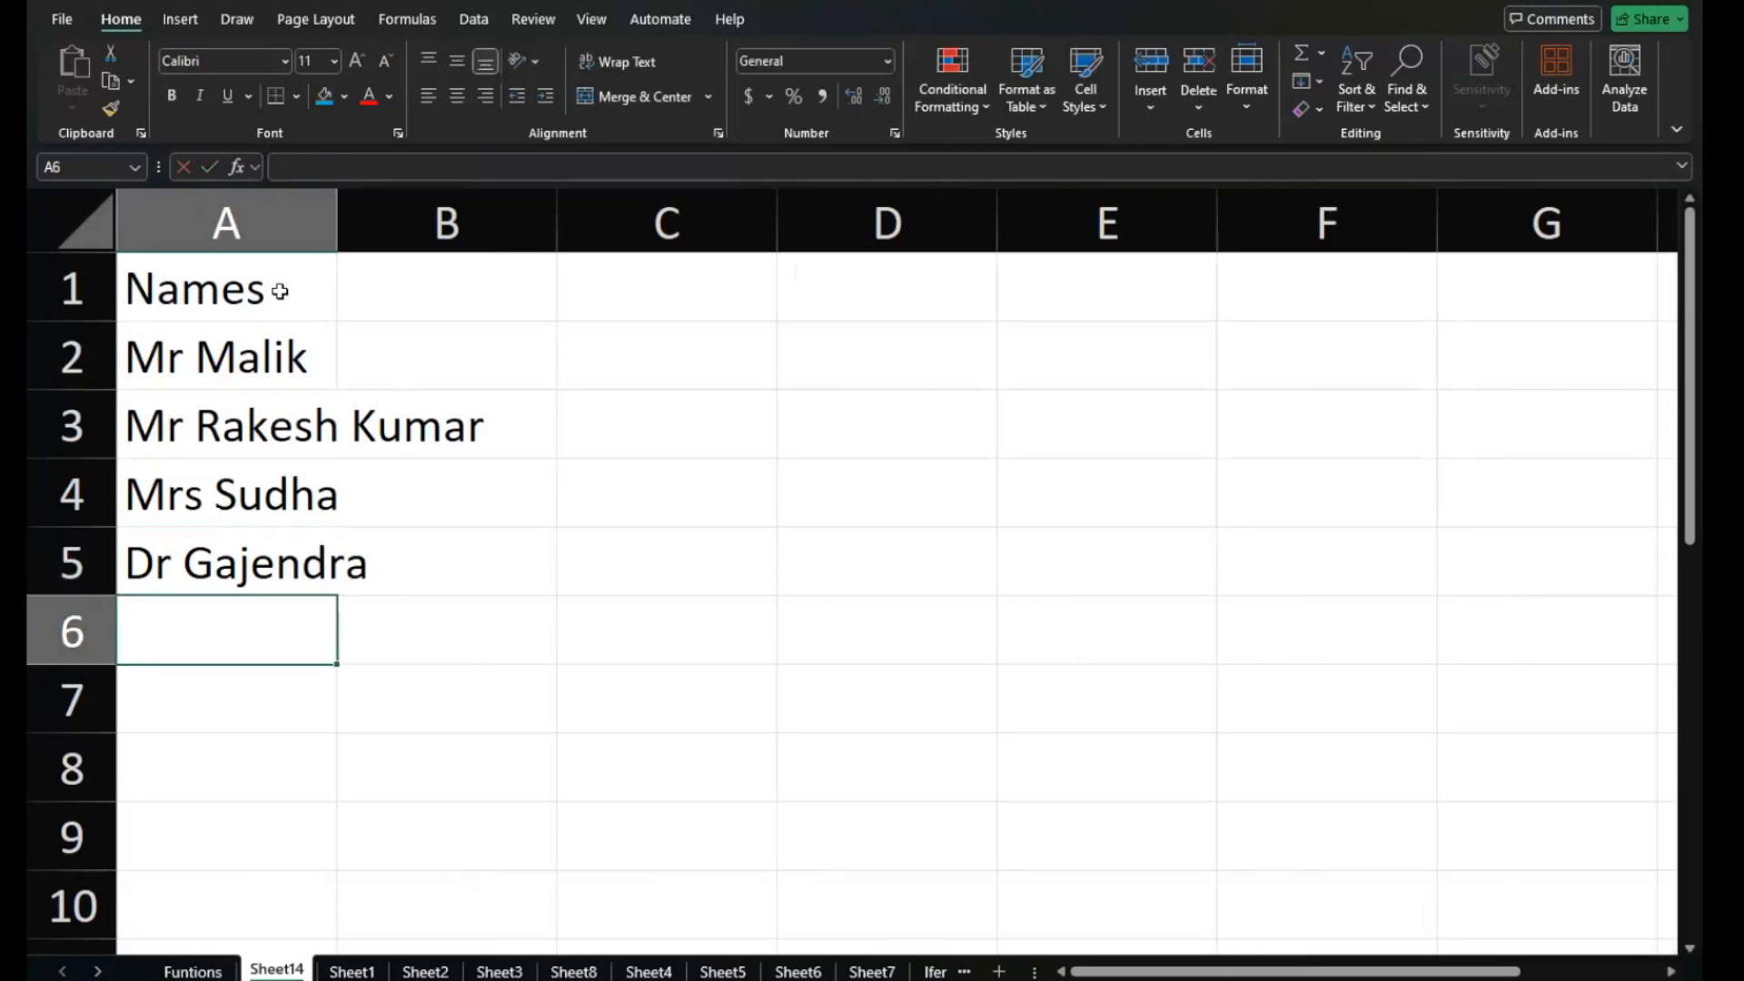
pyautogui.write('Er')
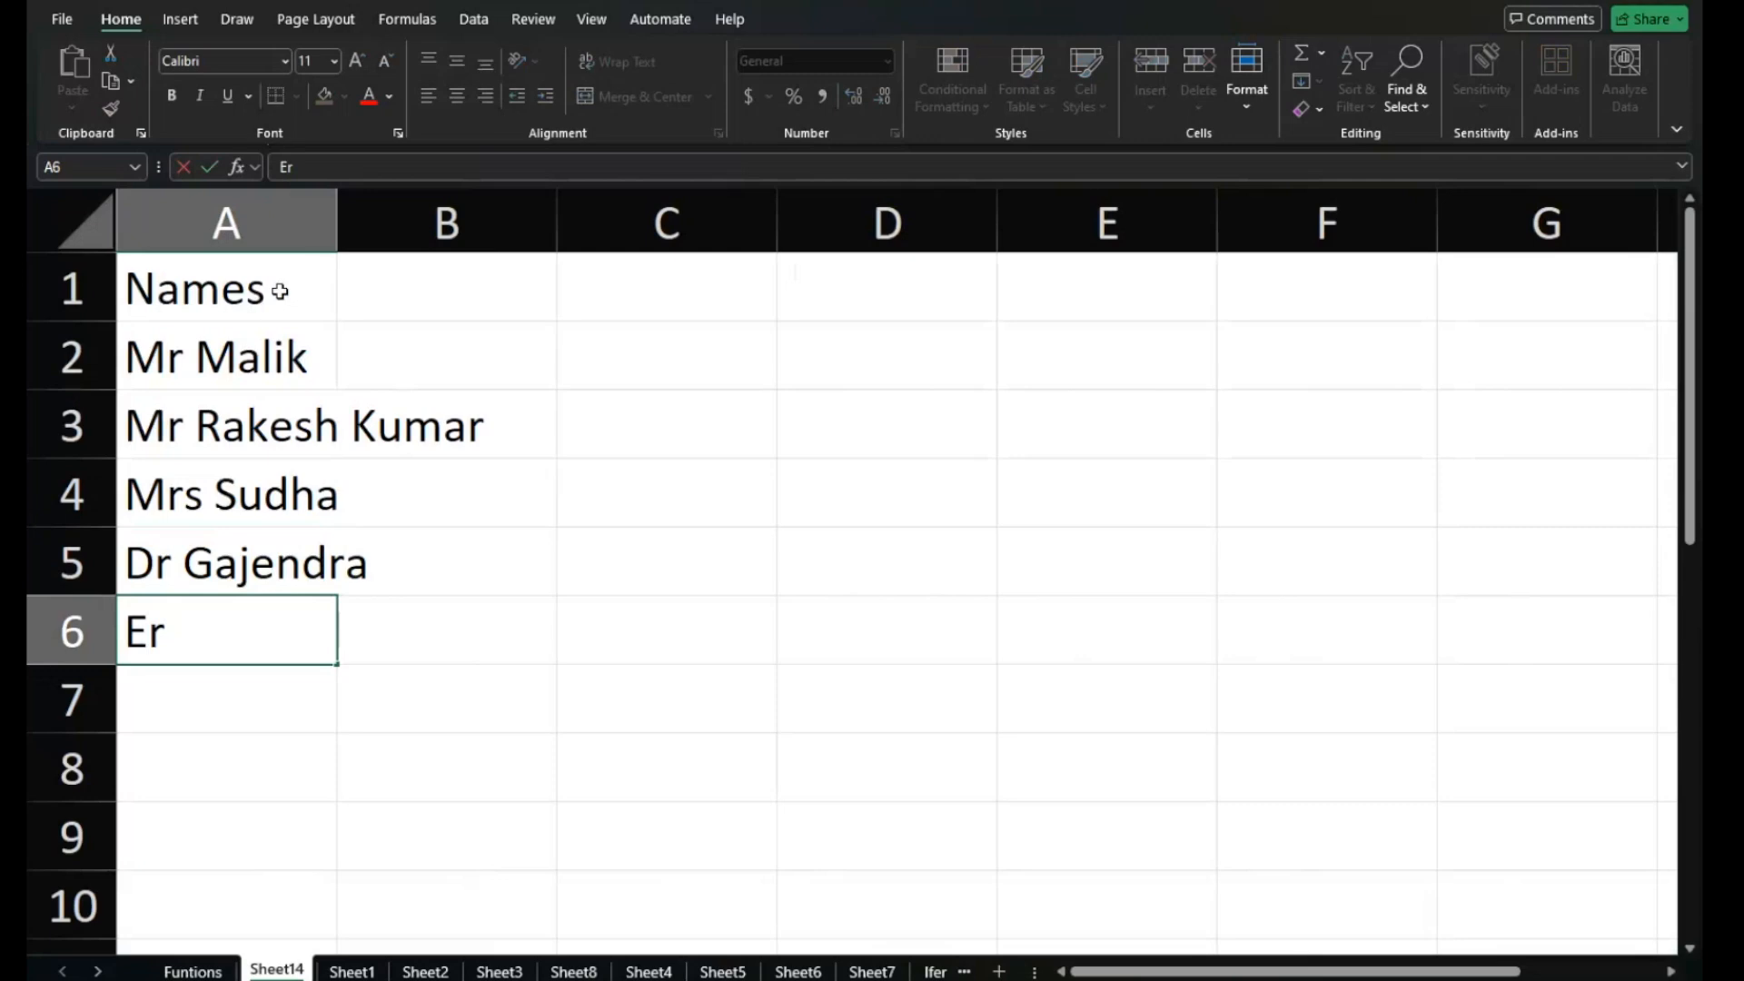
pyautogui.write(' Rashid Khan')
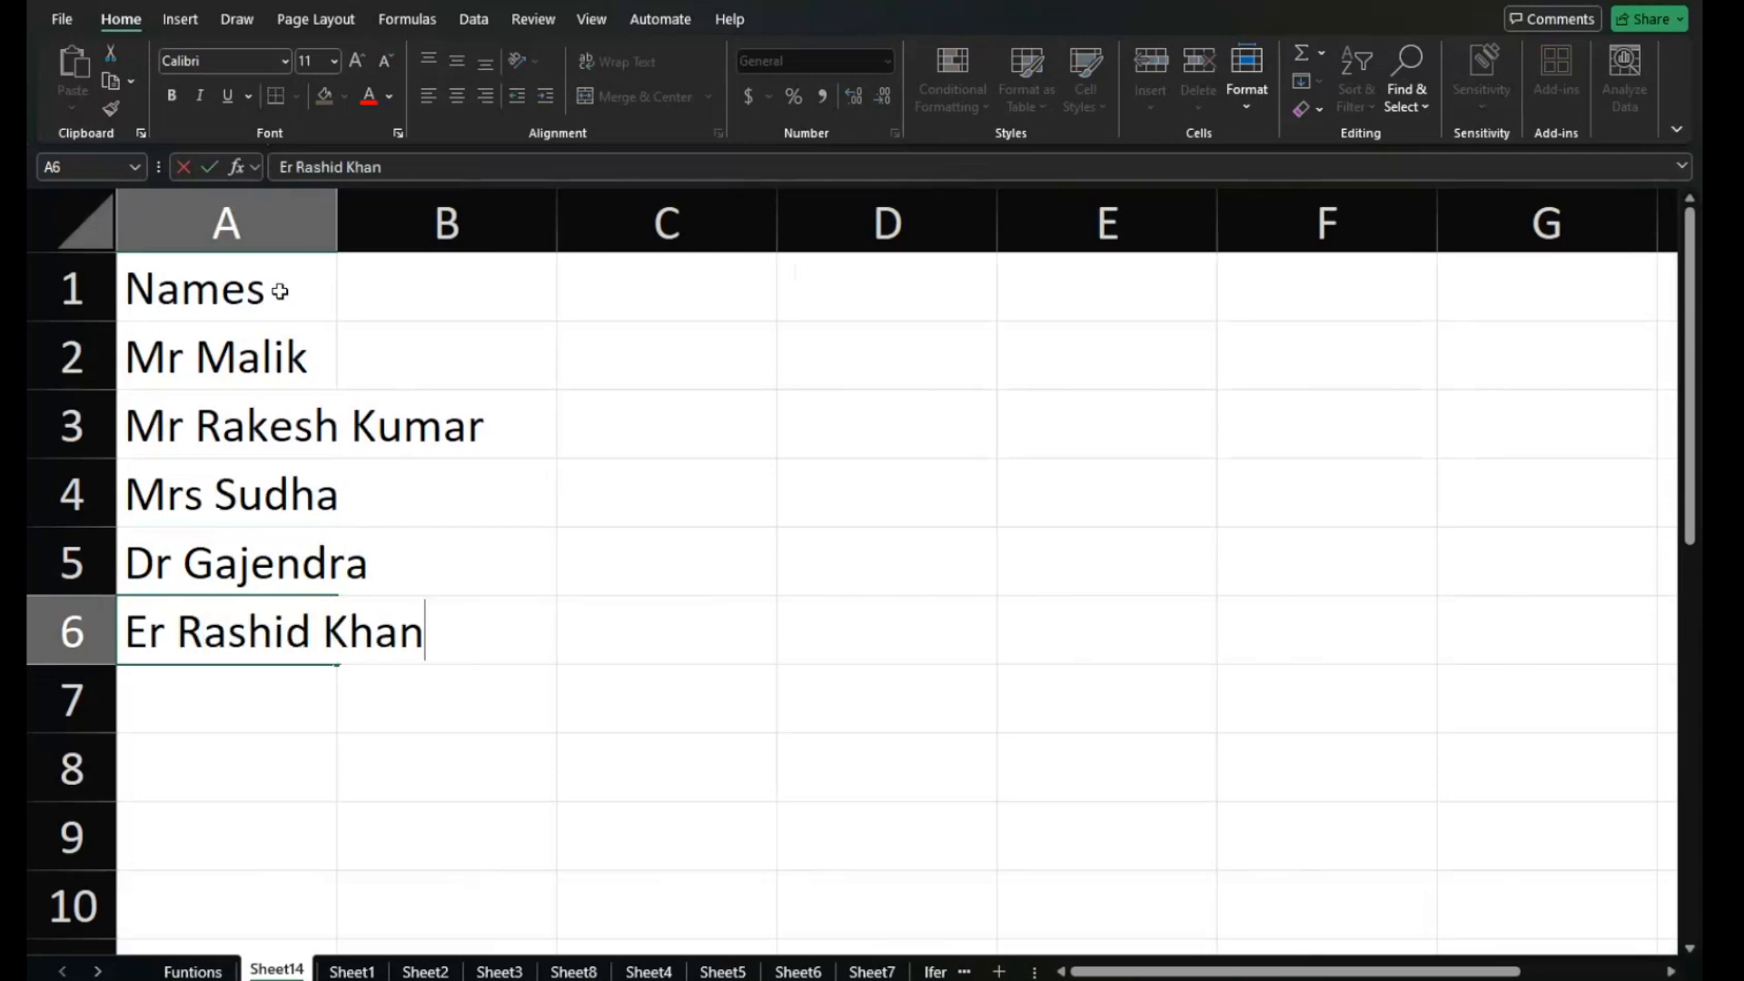
pyautogui.press('Return')
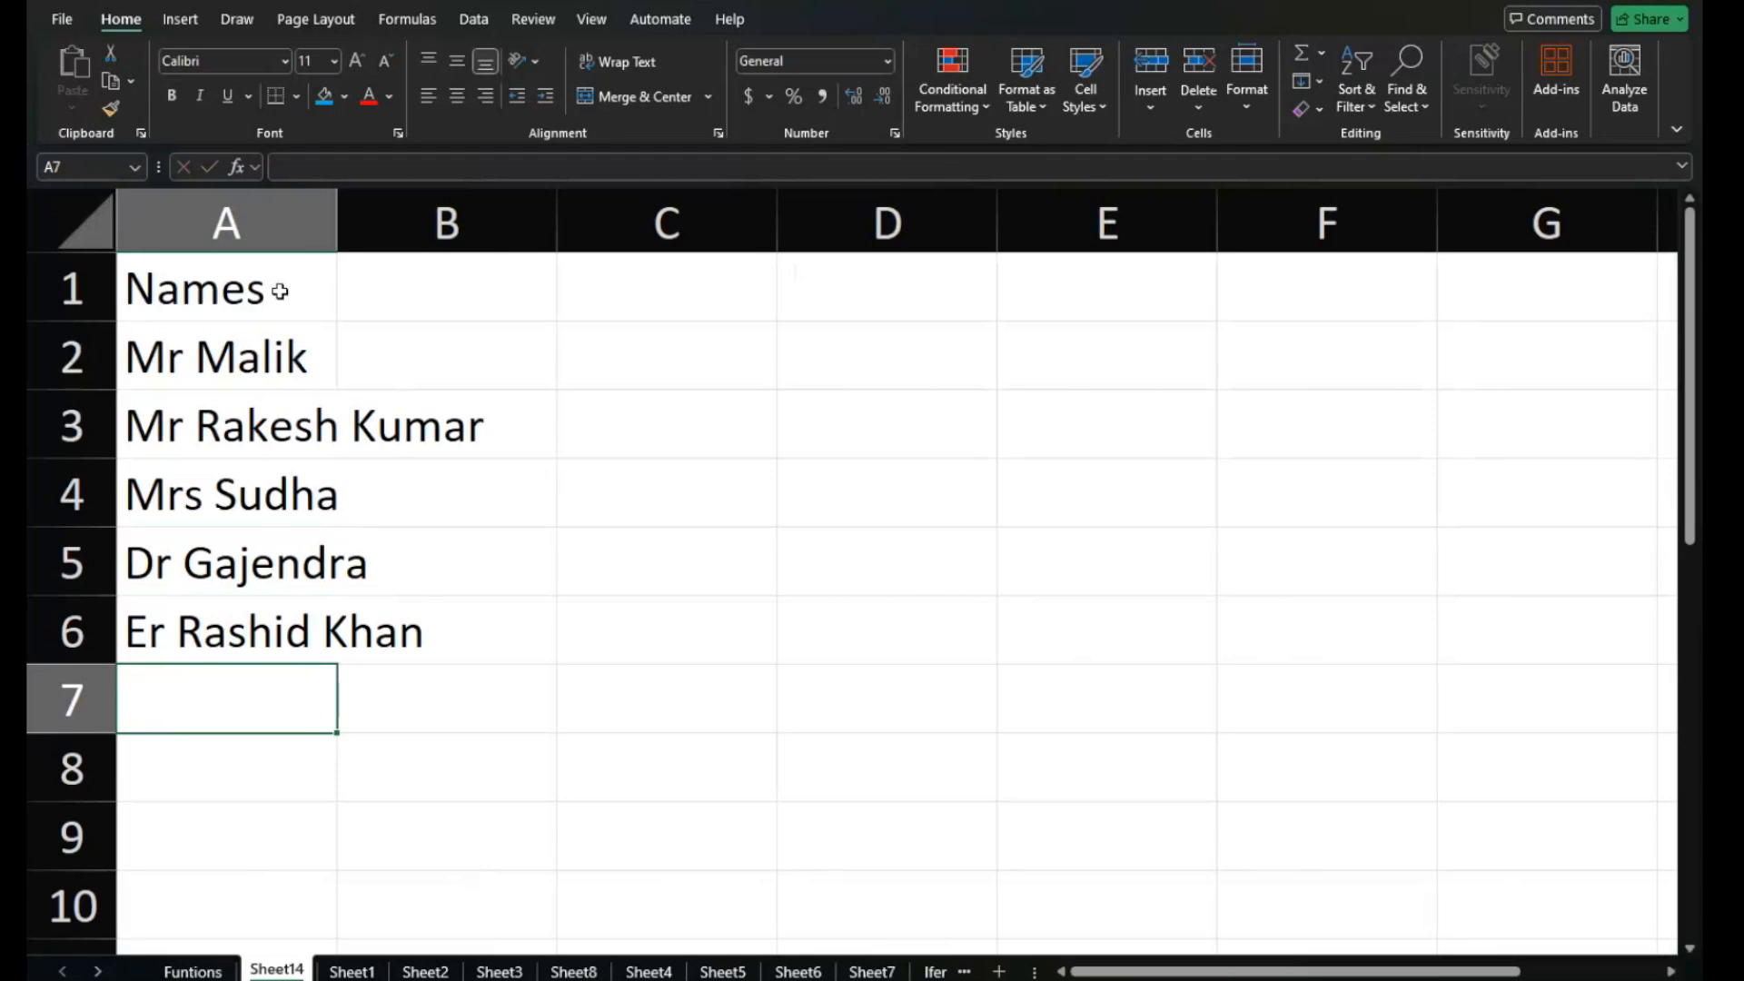
# Enter two sample full names without any title in A7 and A8.
pyautogui.write('Kundan')
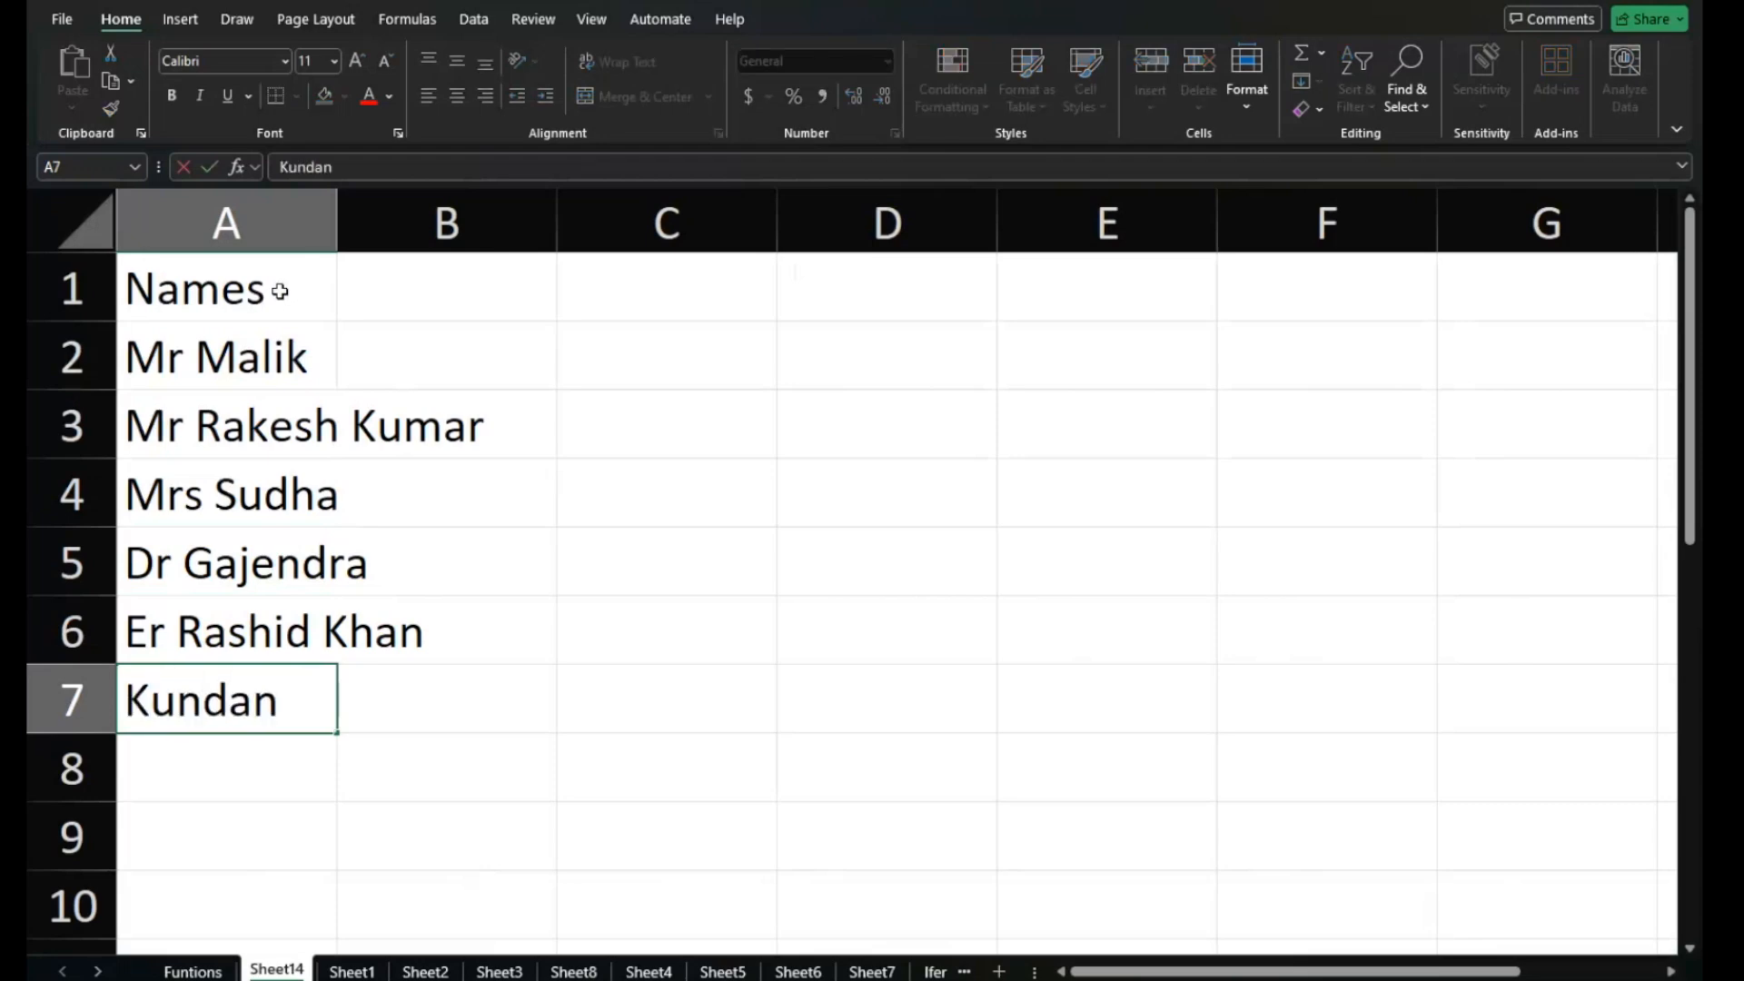
pyautogui.write(' Singh')
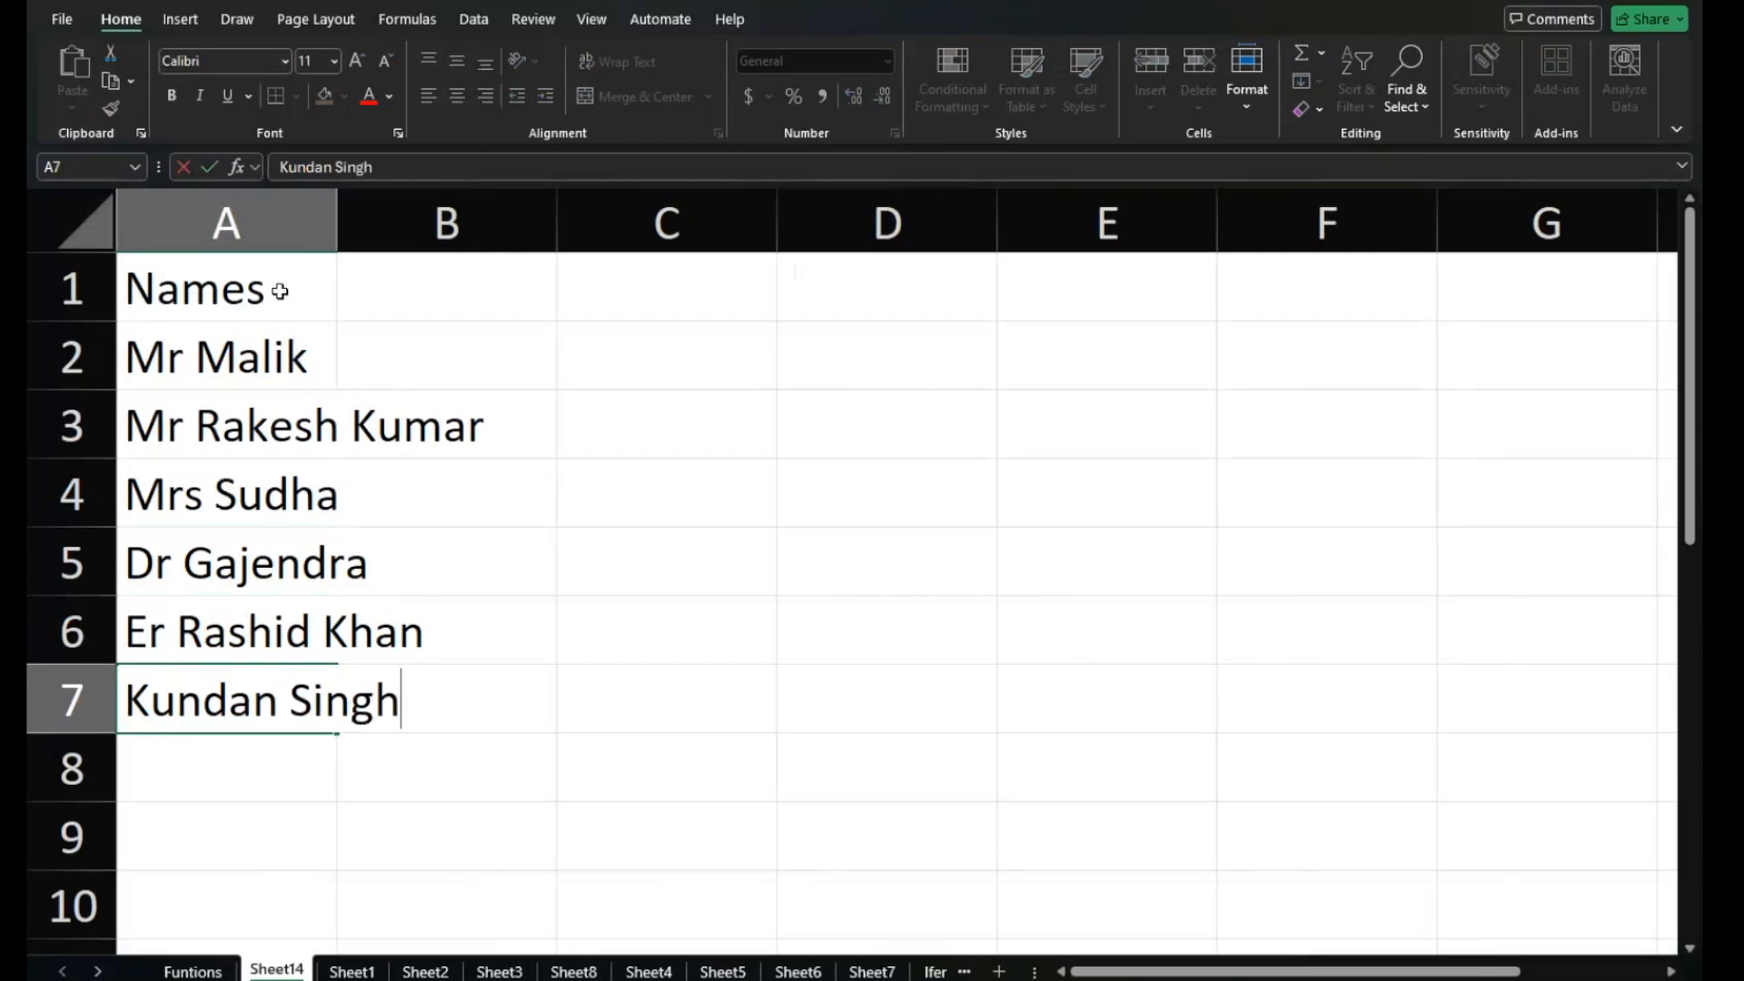
pyautogui.press('Return')
pyautogui.write('Ashiss')
pyautogui.press('BackSpace')
pyautogui.write('h ')
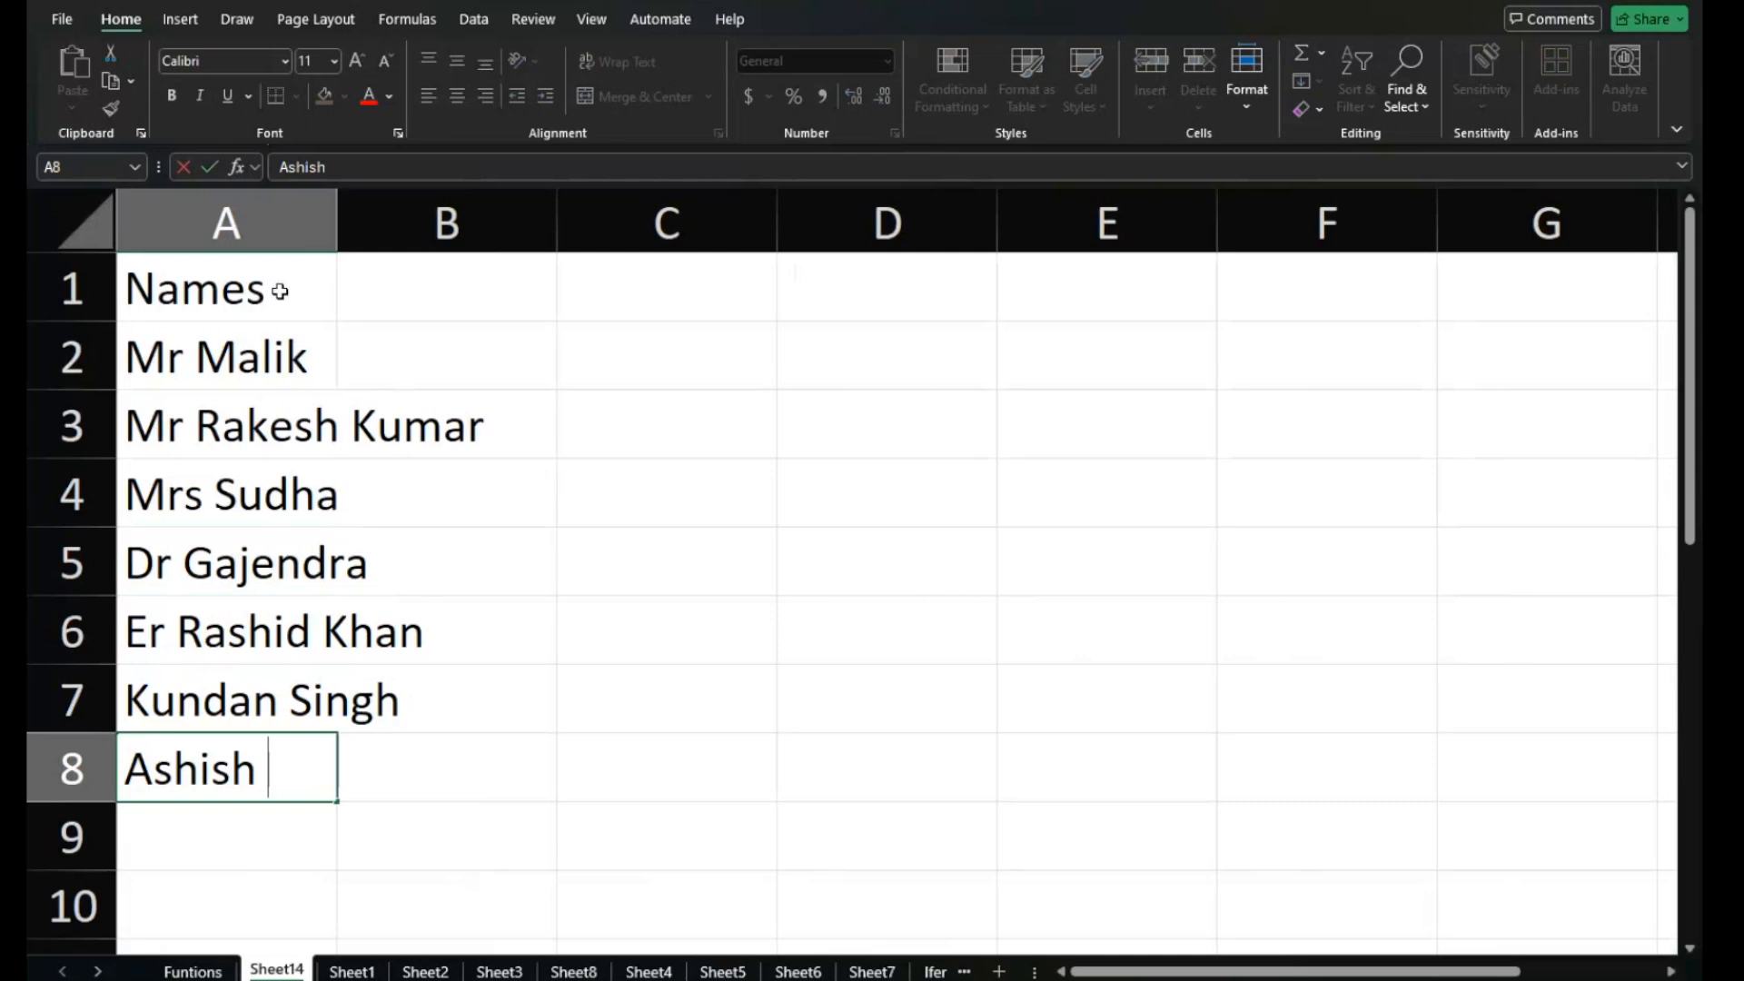
pyautogui.write('Pan')
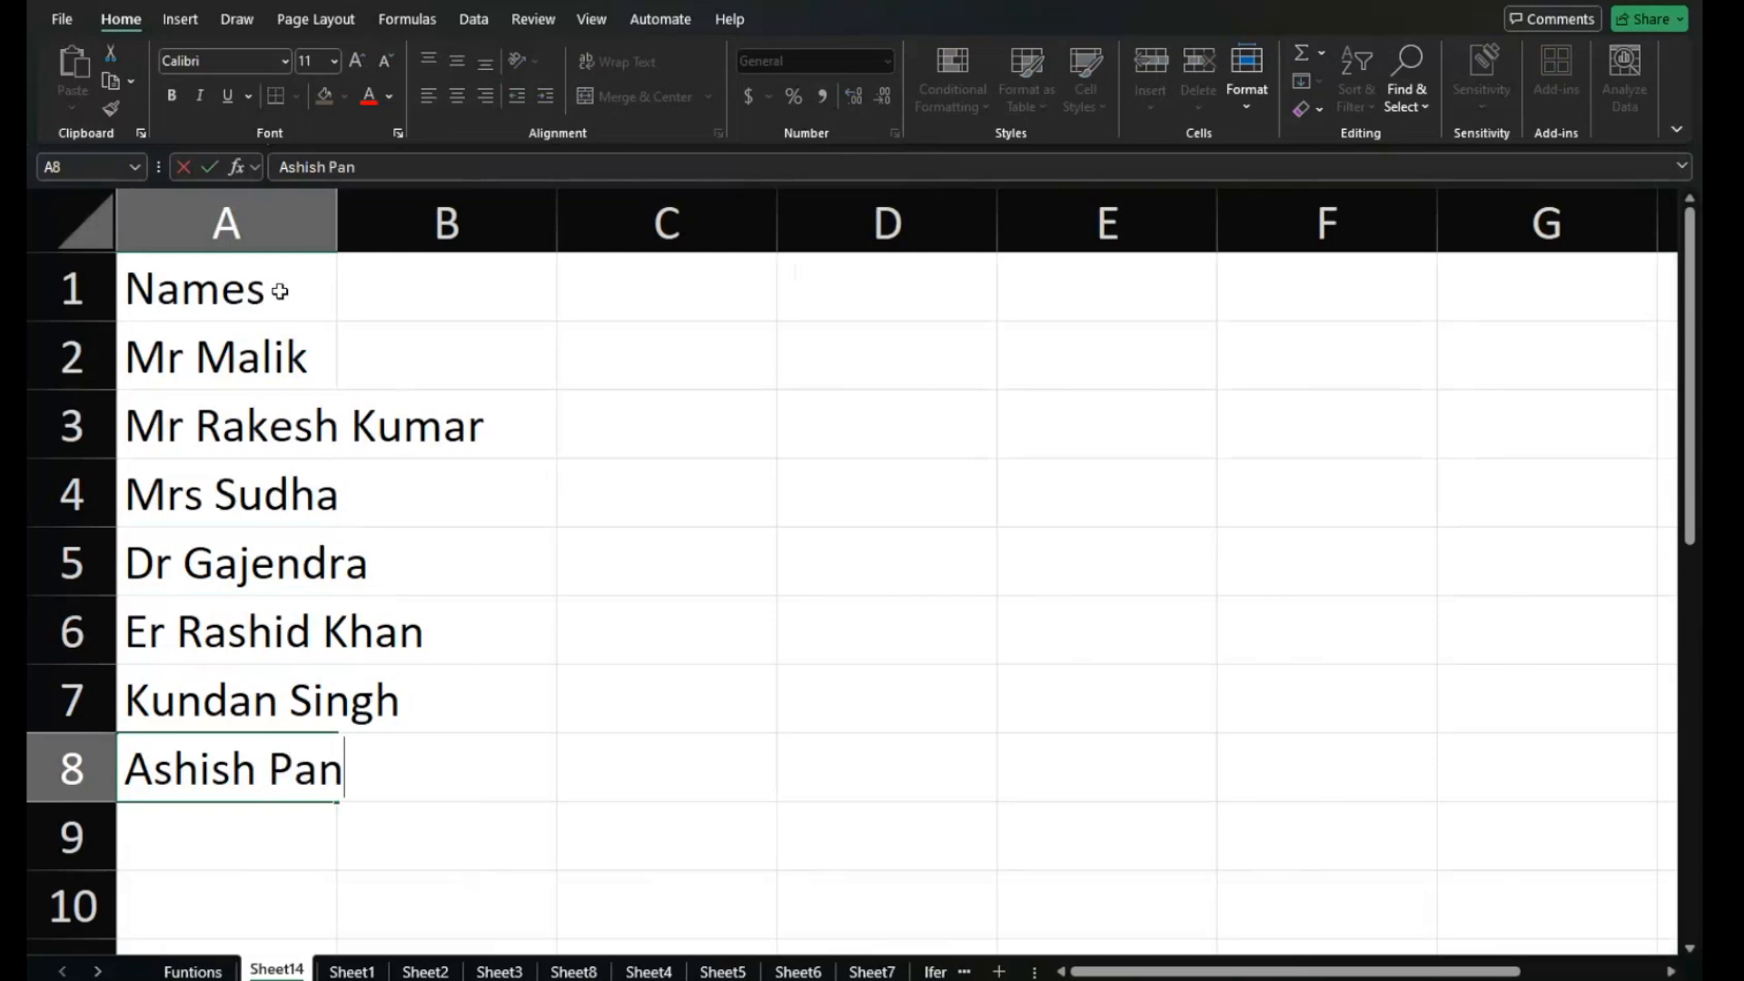
pyautogui.write('war')
pyautogui.press('Return')
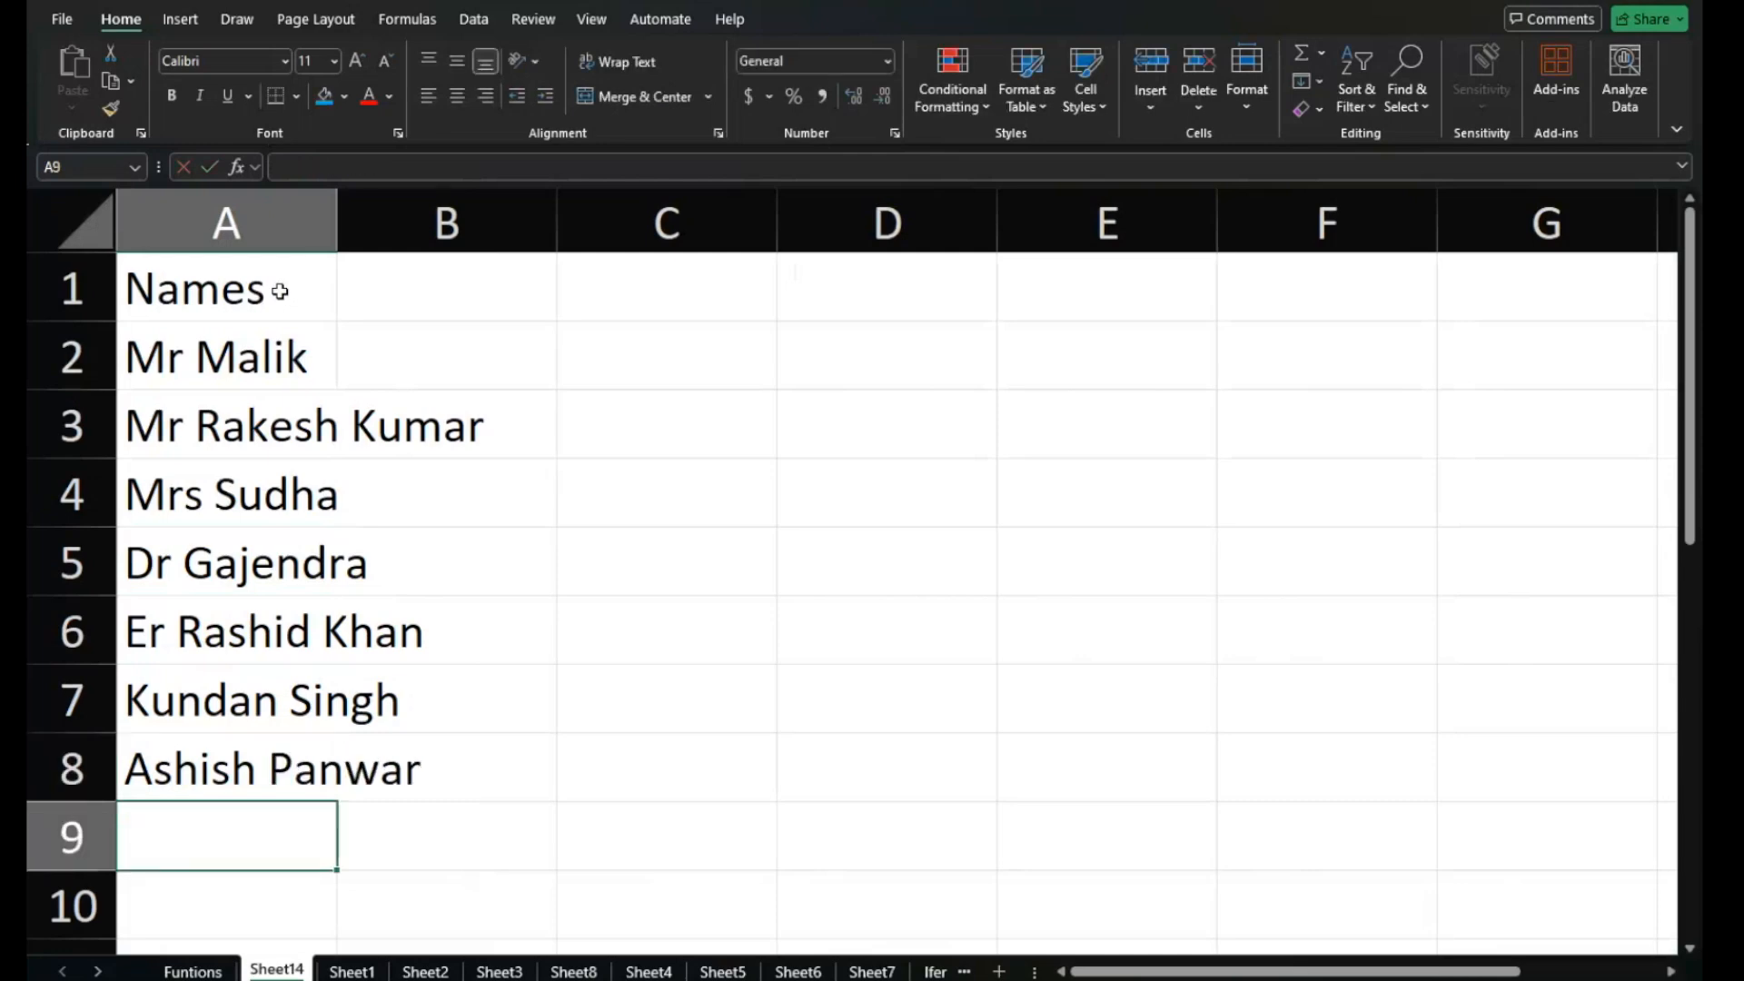
# Make the Names heading in A1 bold and fit column A to its contents.
pyautogui.click(280, 291)
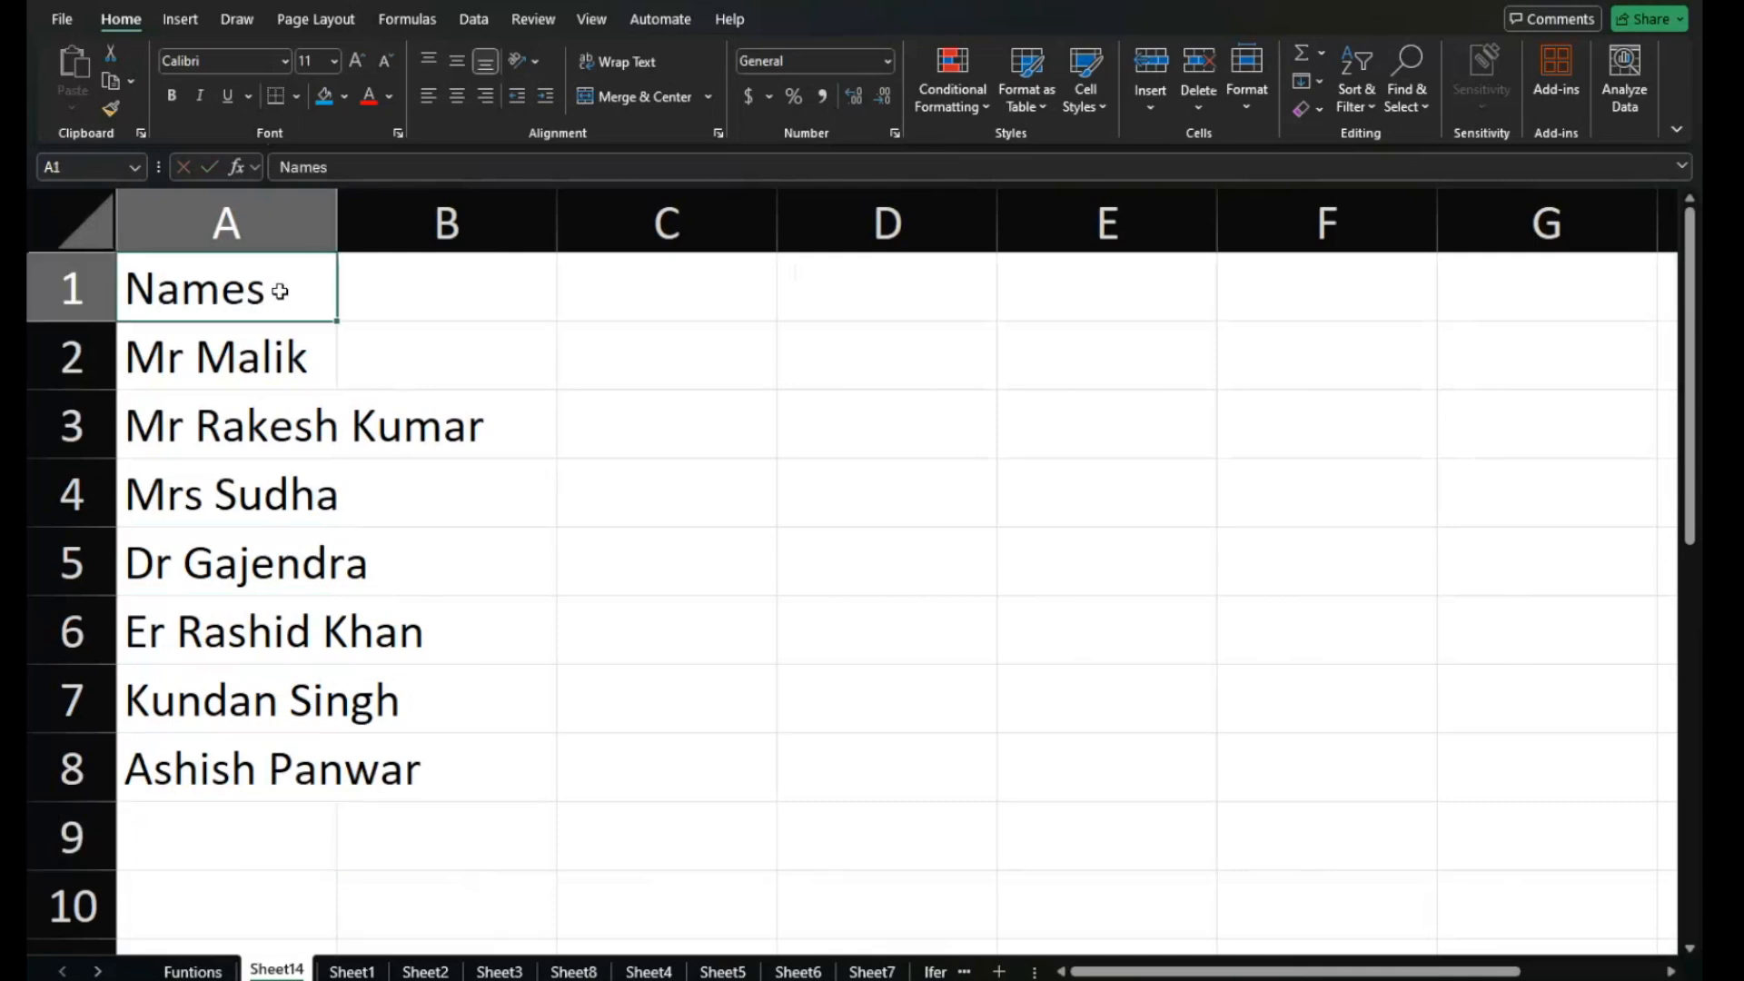
pyautogui.hotkey('ctrl', 'b')
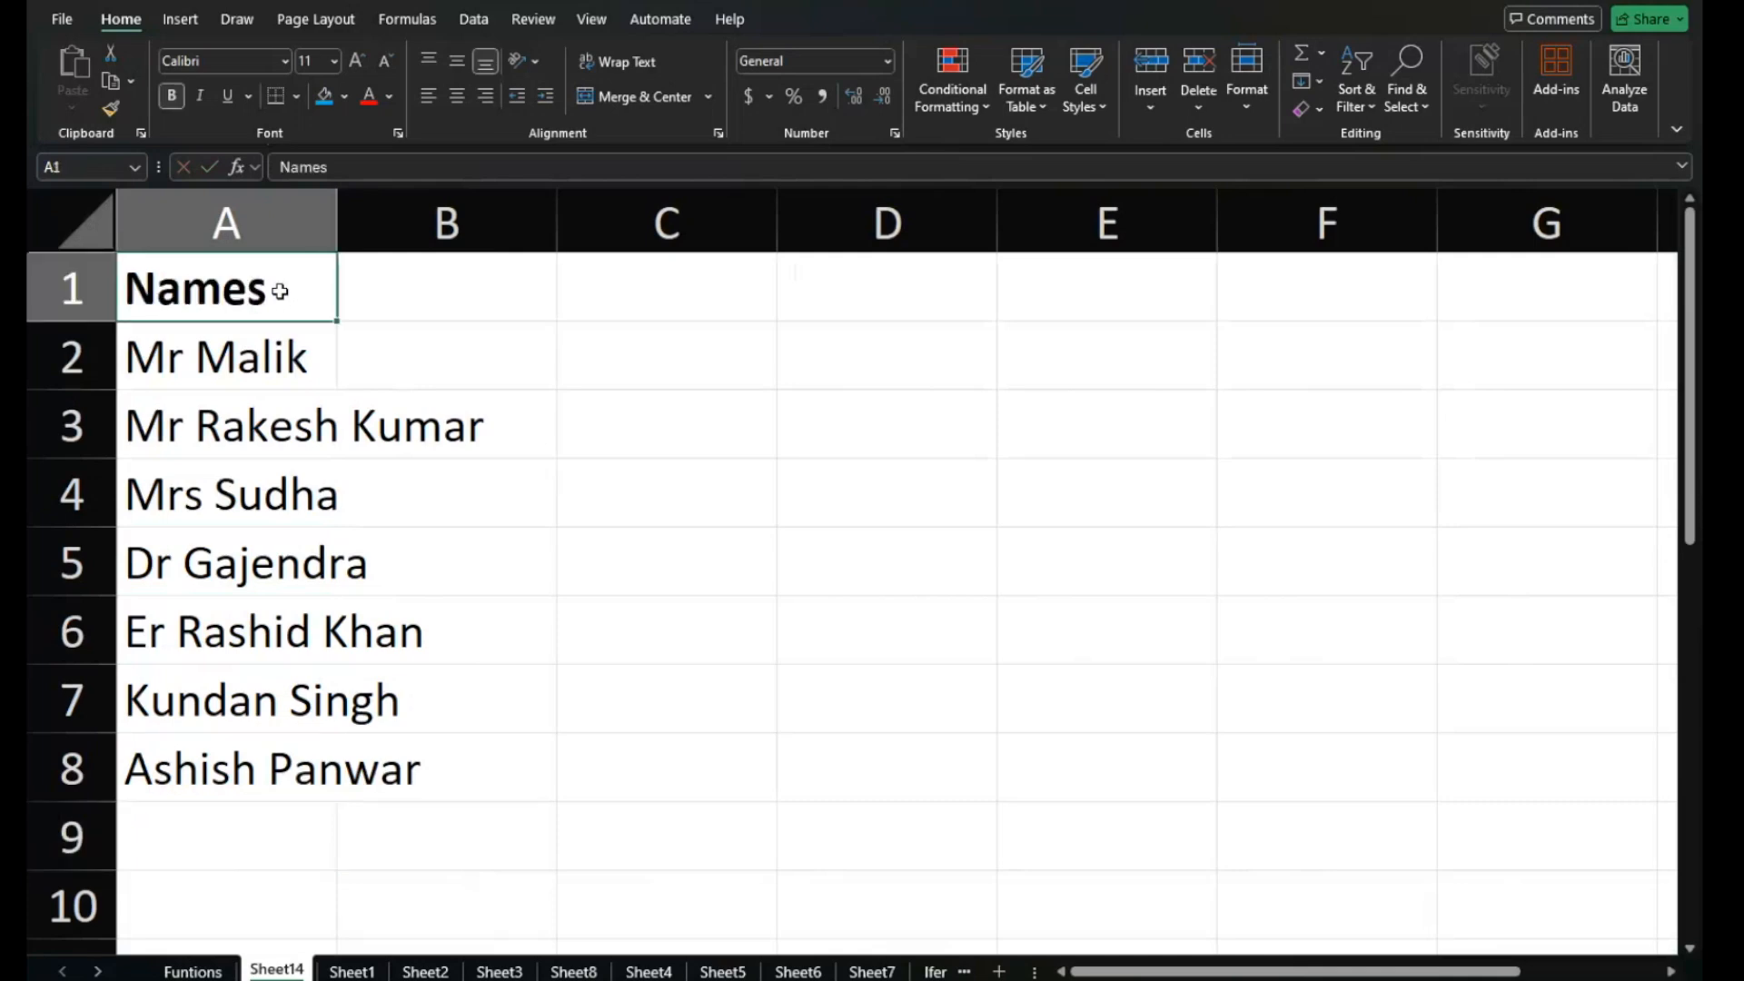
pyautogui.doubleClick(336, 238)
pyautogui.click(575, 287)
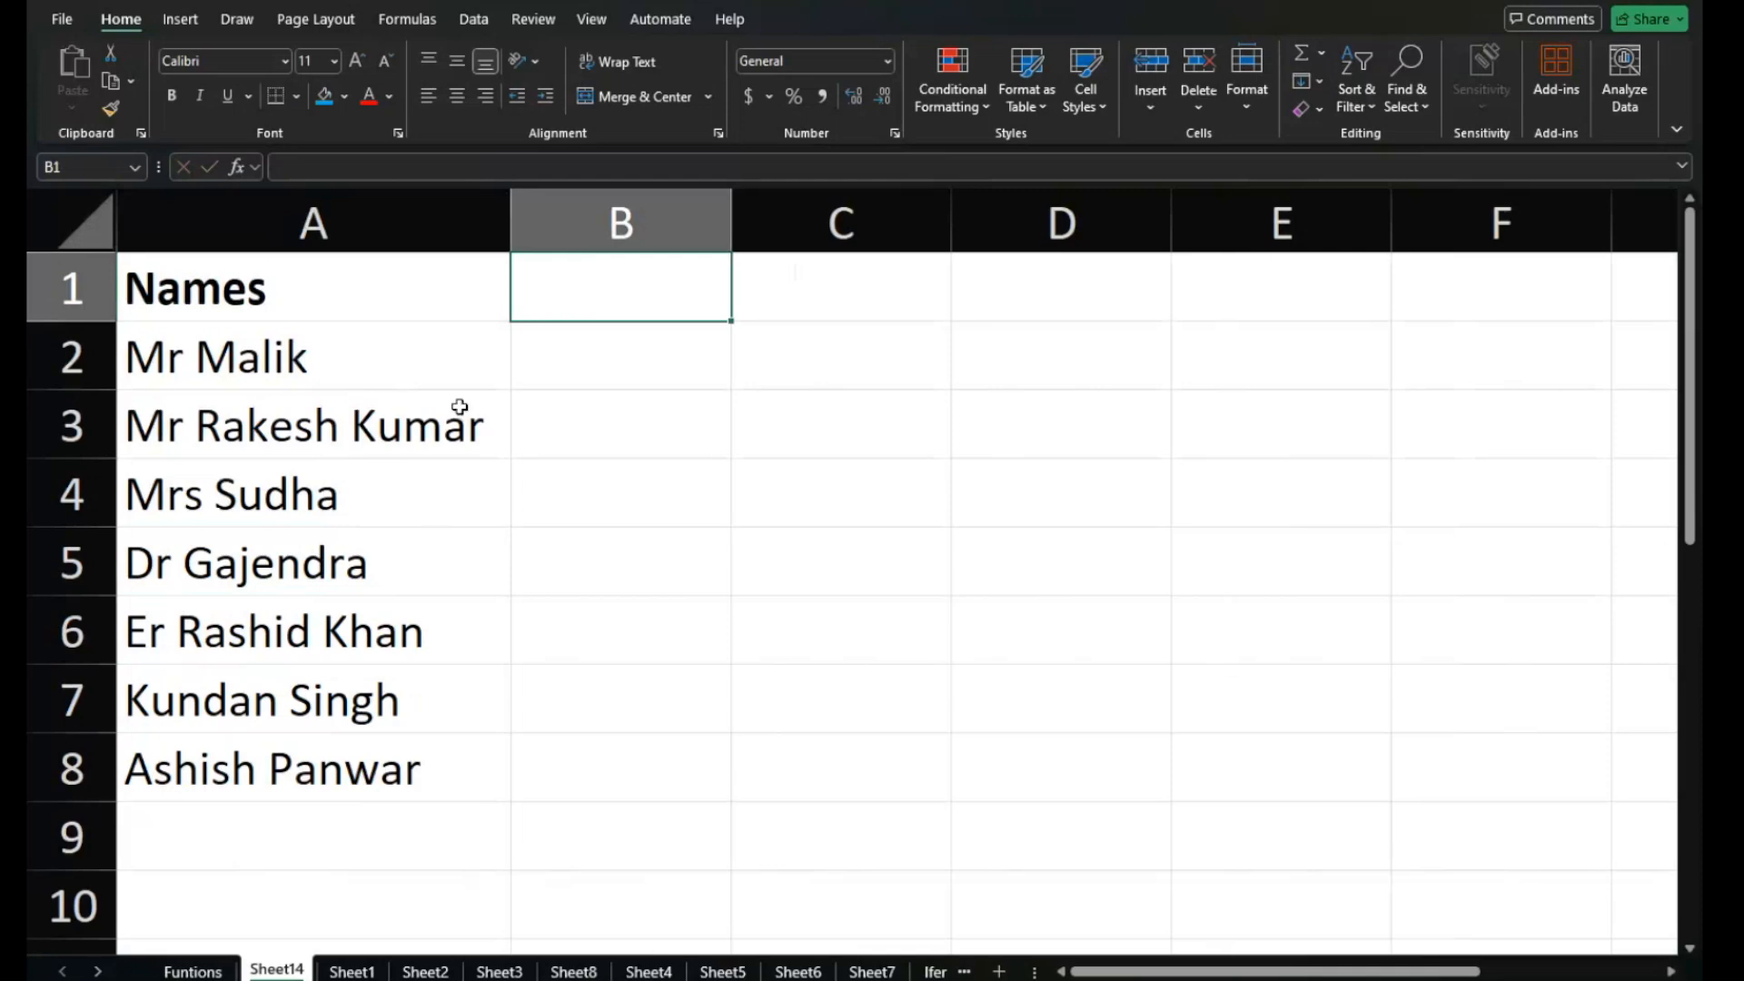
pyautogui.click(600, 336)
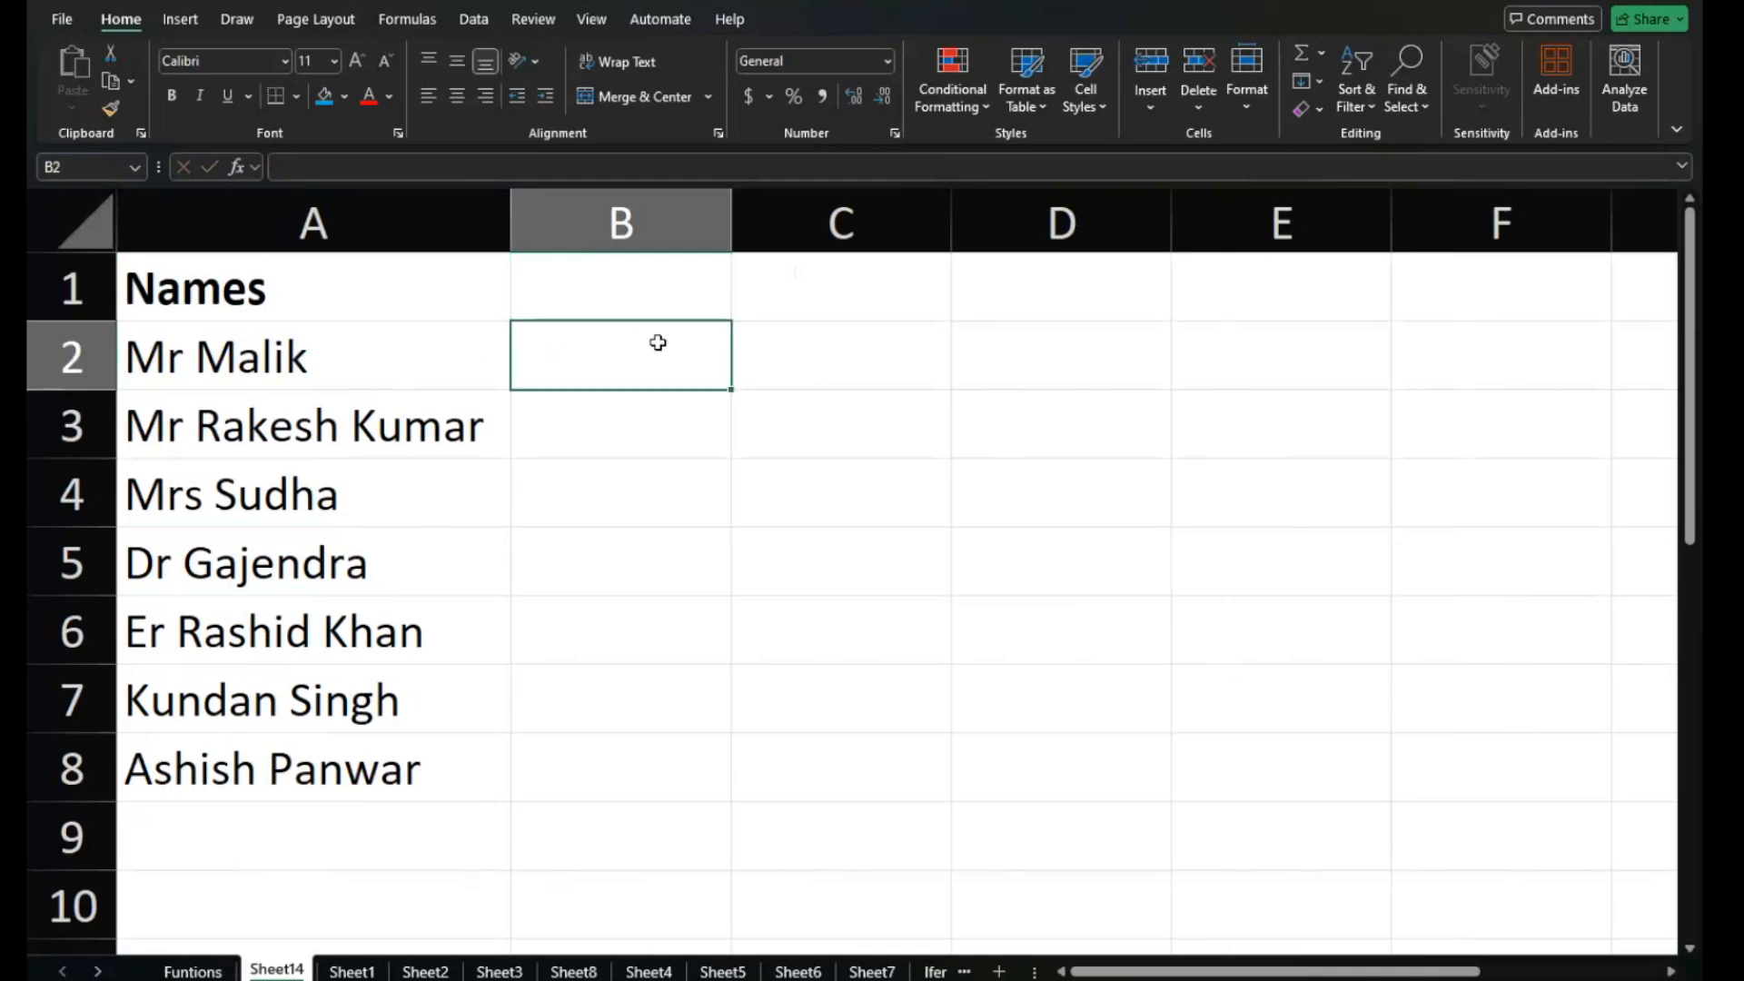
# Enter the label Search in C2.
pyautogui.click(766, 356)
pyautogui.write('Search')
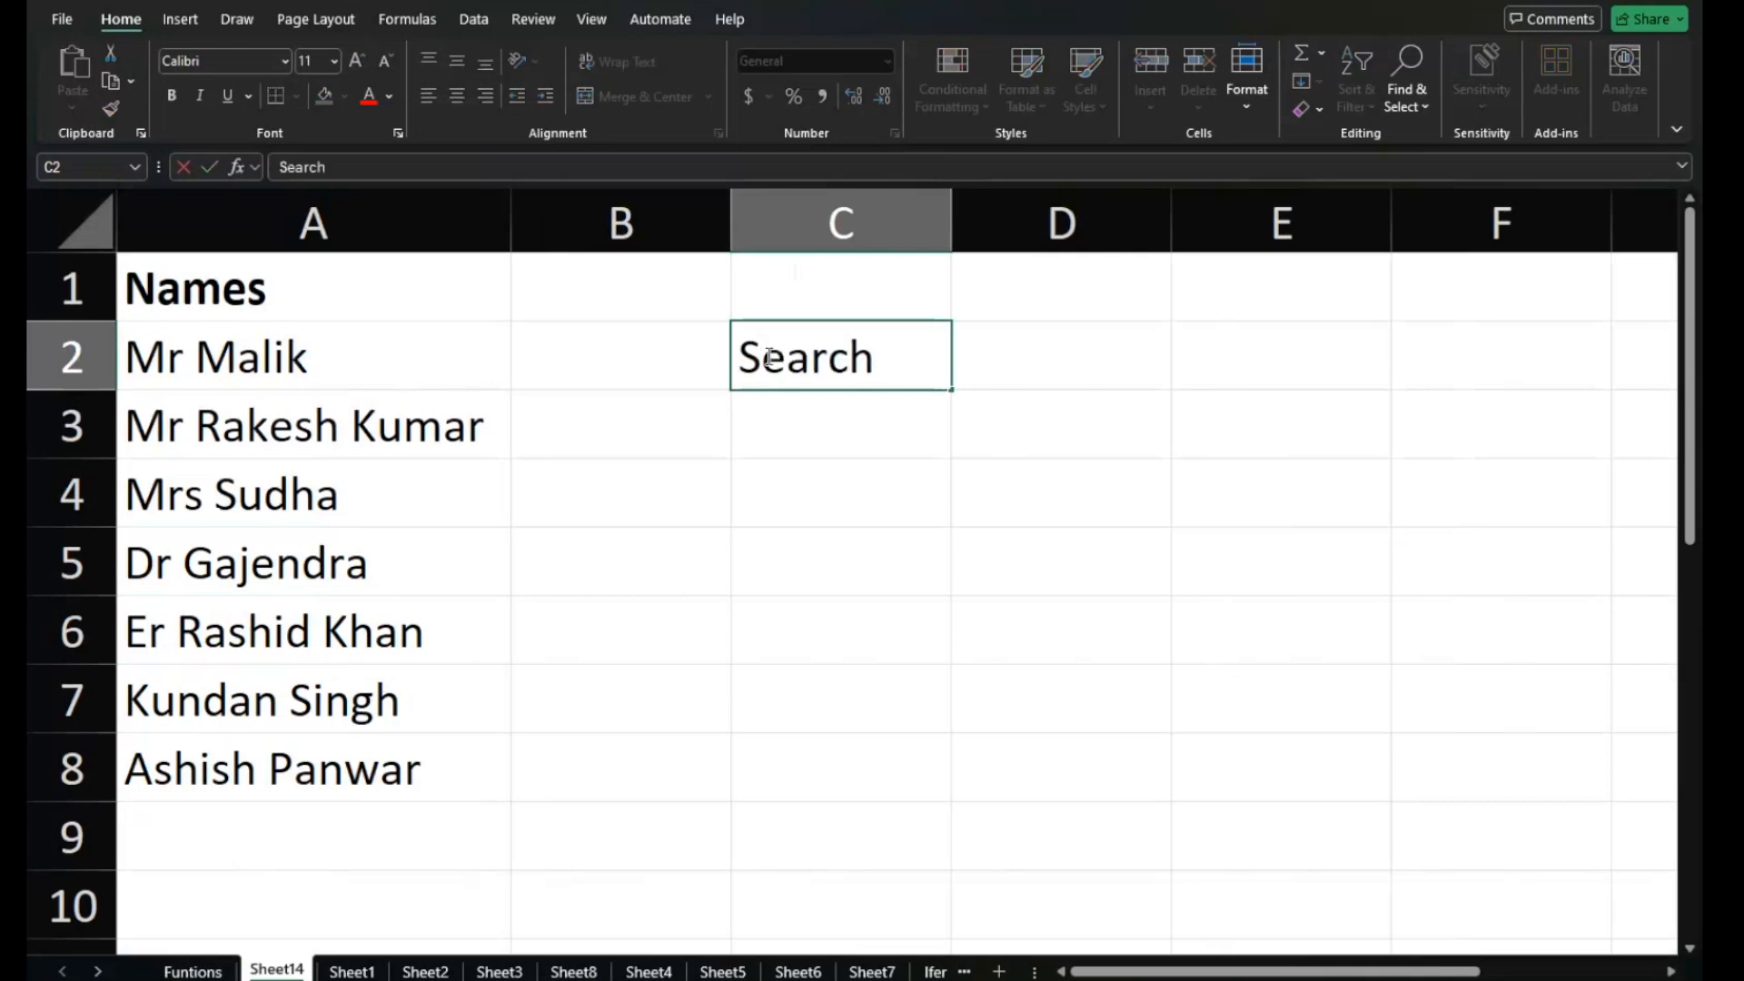
pyautogui.press('BackSpace')
# Extend the names list with a two-part name in A9 and a three-part name in A10, both without titles.
pyautogui.moveTo(436, 376); pyautogui.dragTo(346, 816)
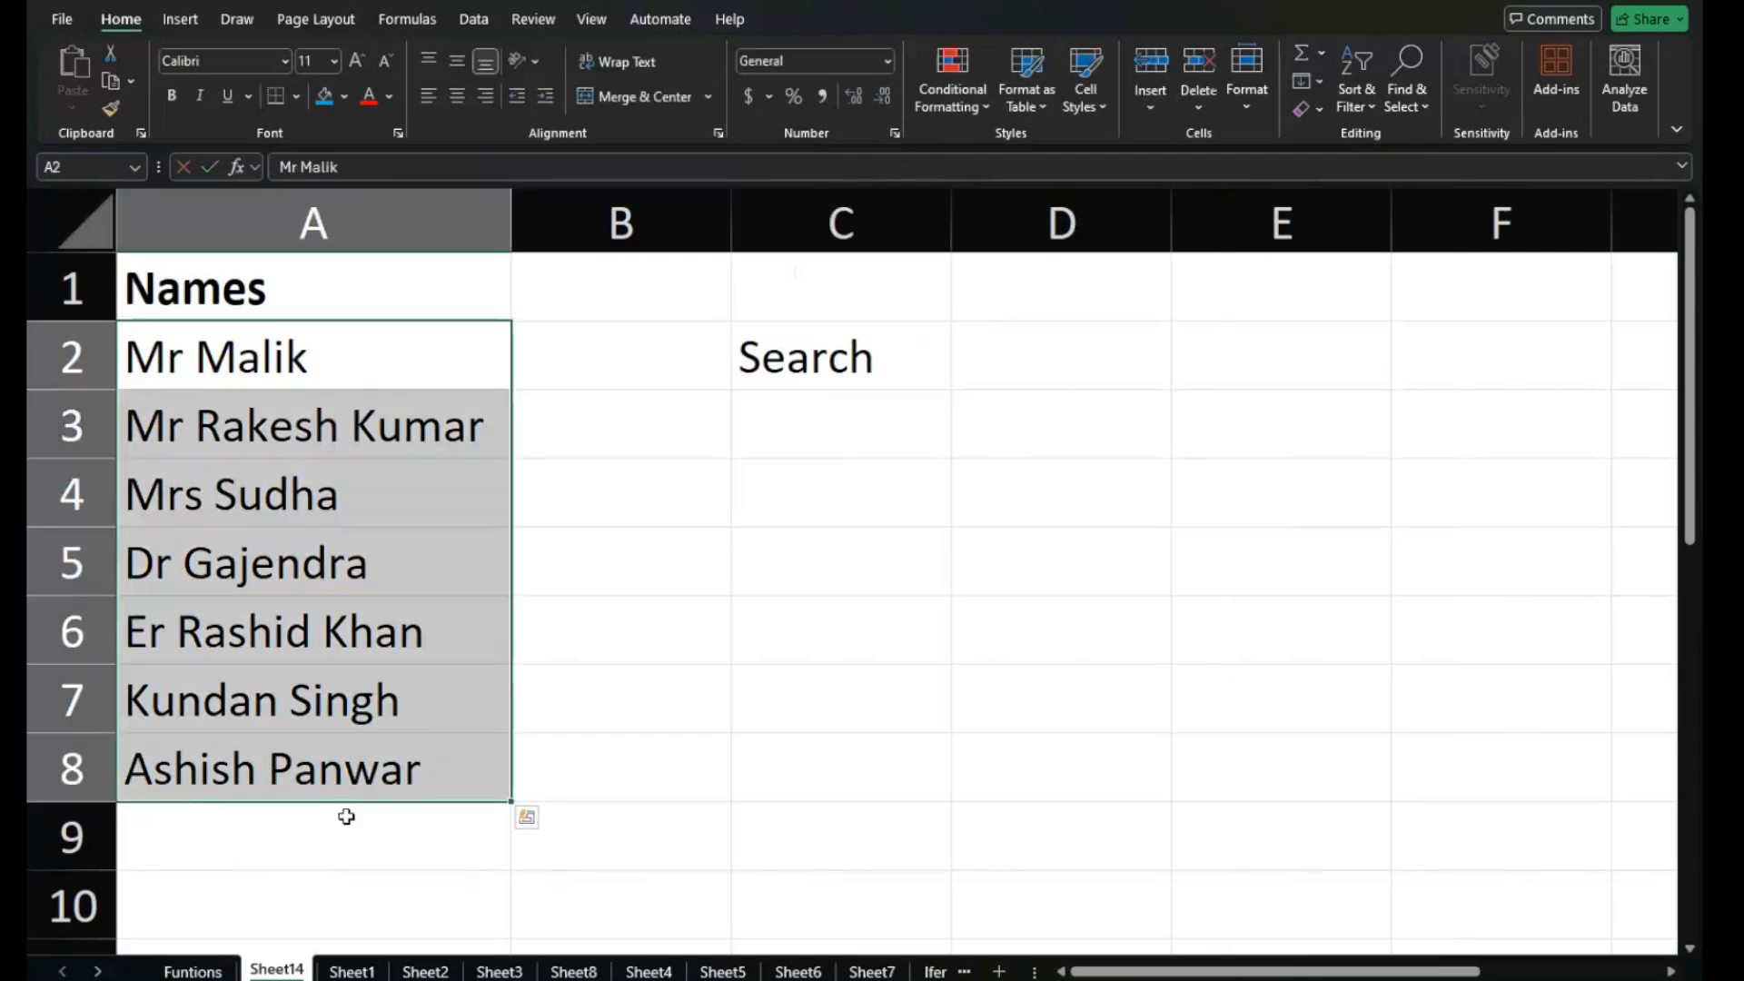
pyautogui.click(327, 849)
pyautogui.write('Rakes')
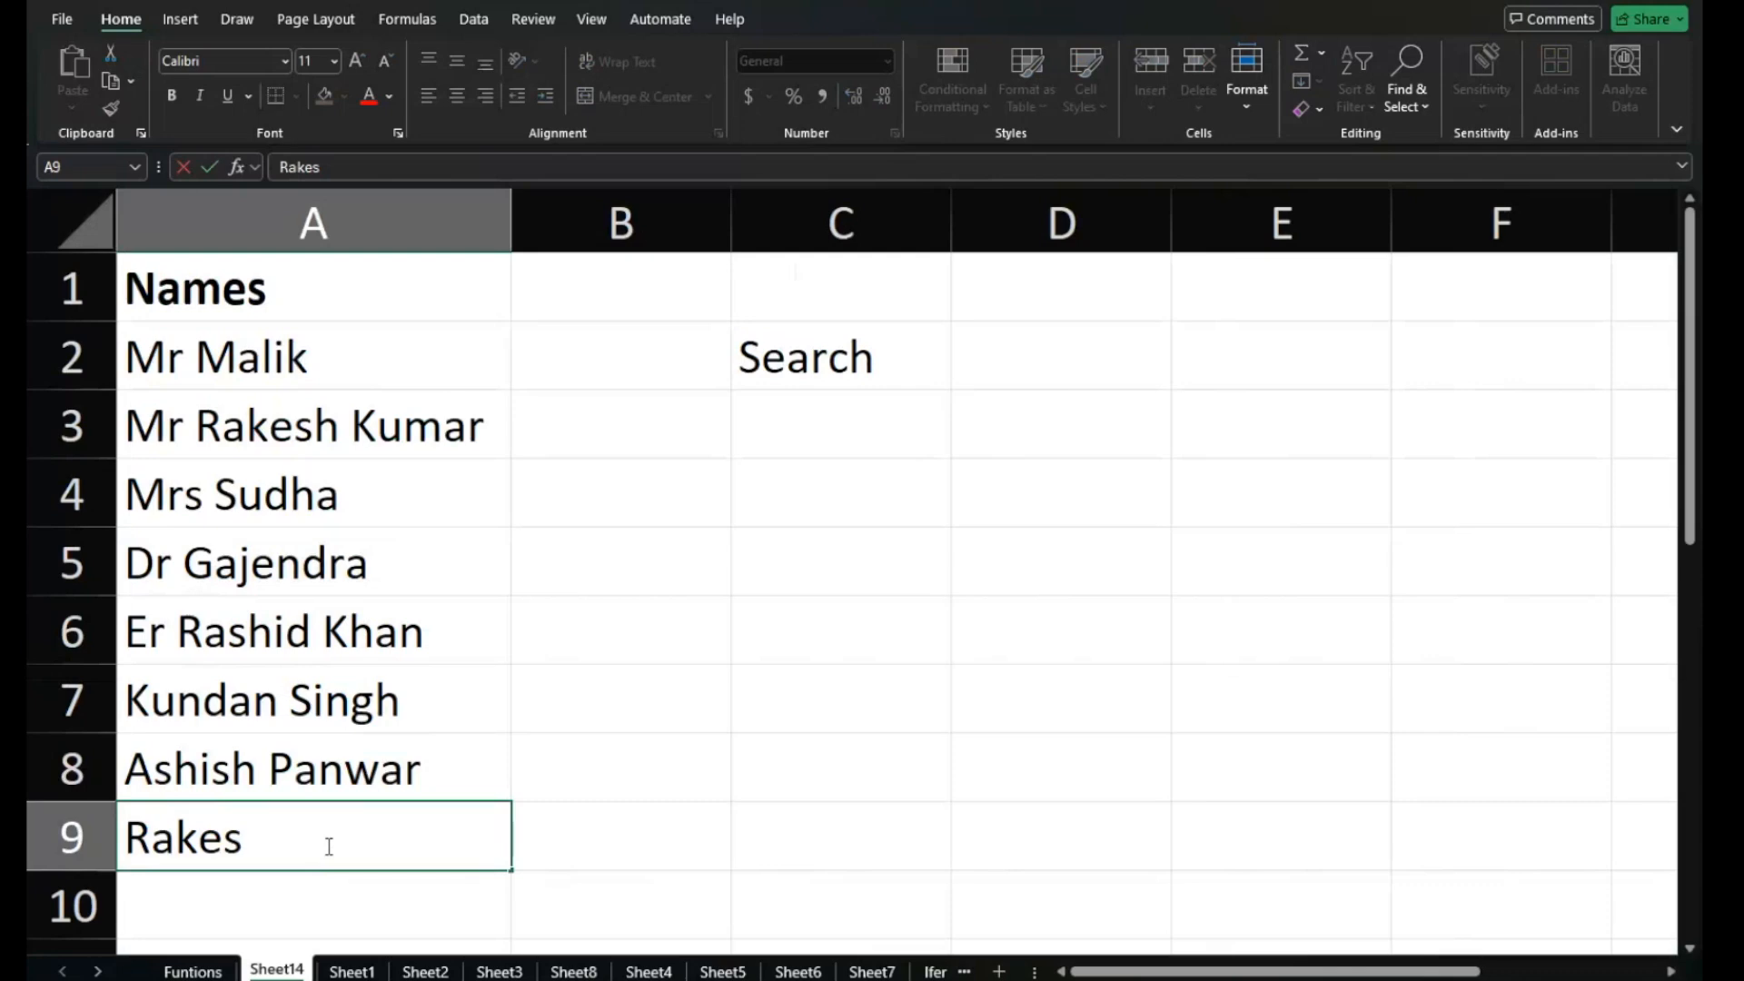
pyautogui.write('h Kumar')
pyautogui.press('Return')
pyautogui.write('Rohit Chaua')
pyautogui.press('BackSpace')
pyautogui.write('han')
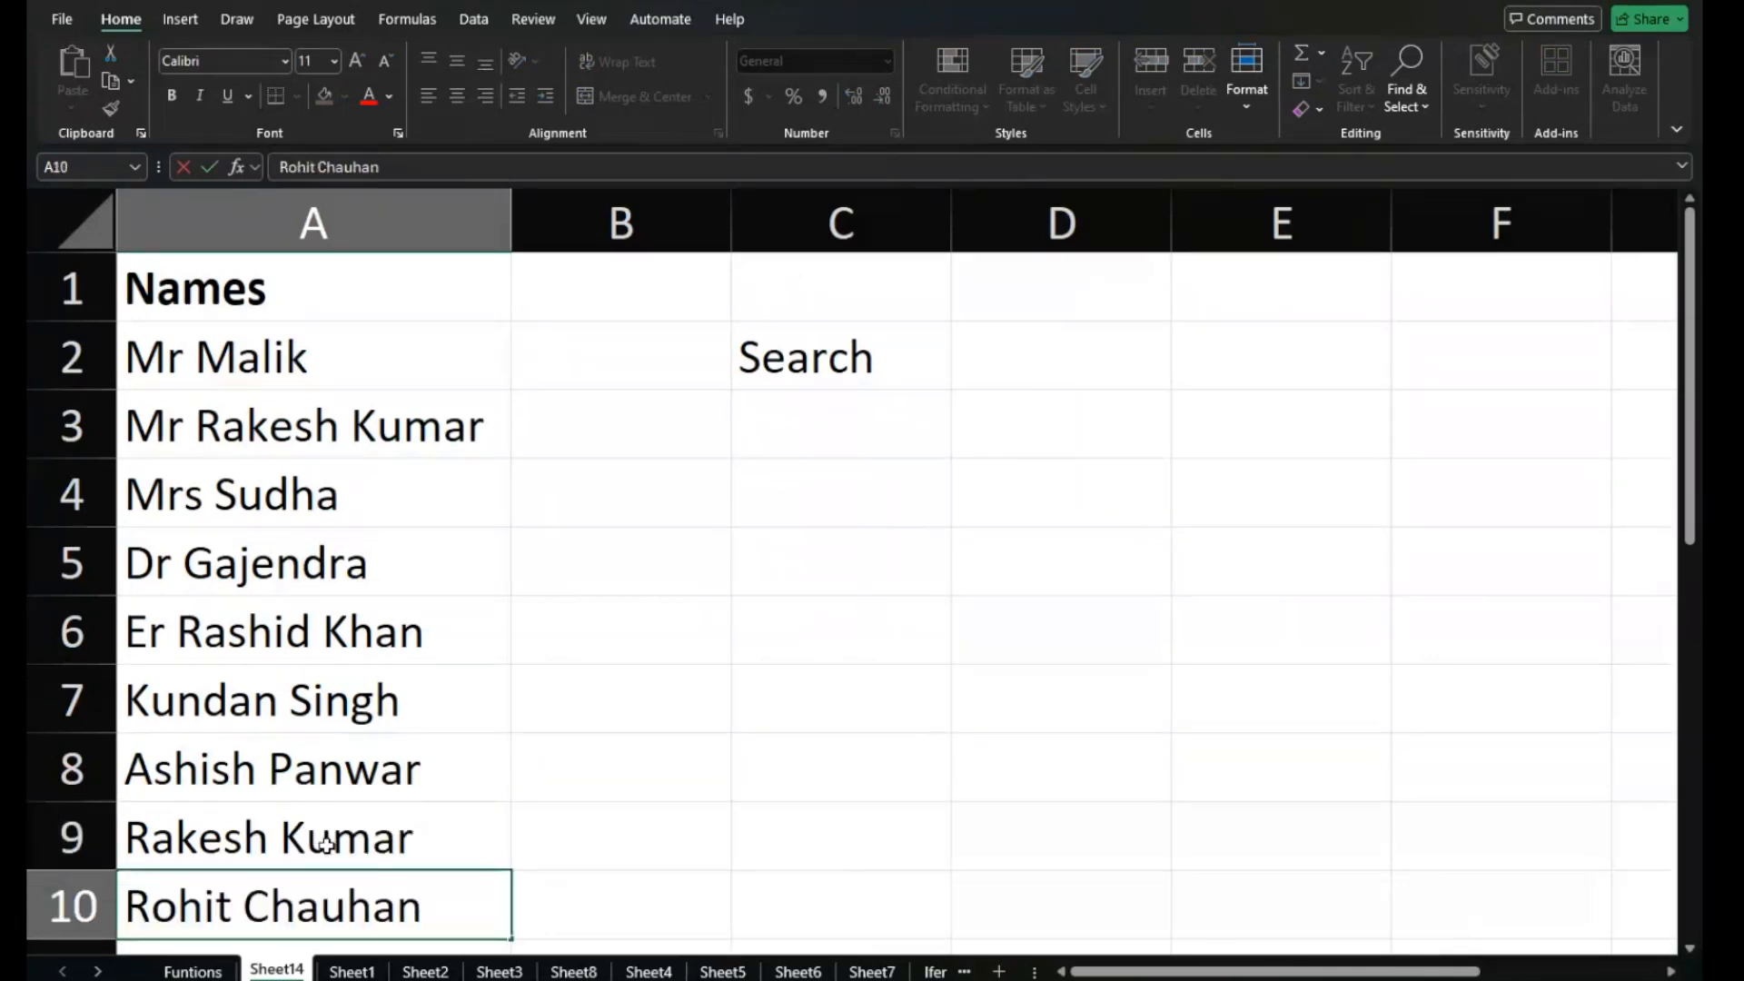
pyautogui.click(246, 906)
pyautogui.write('Singh')
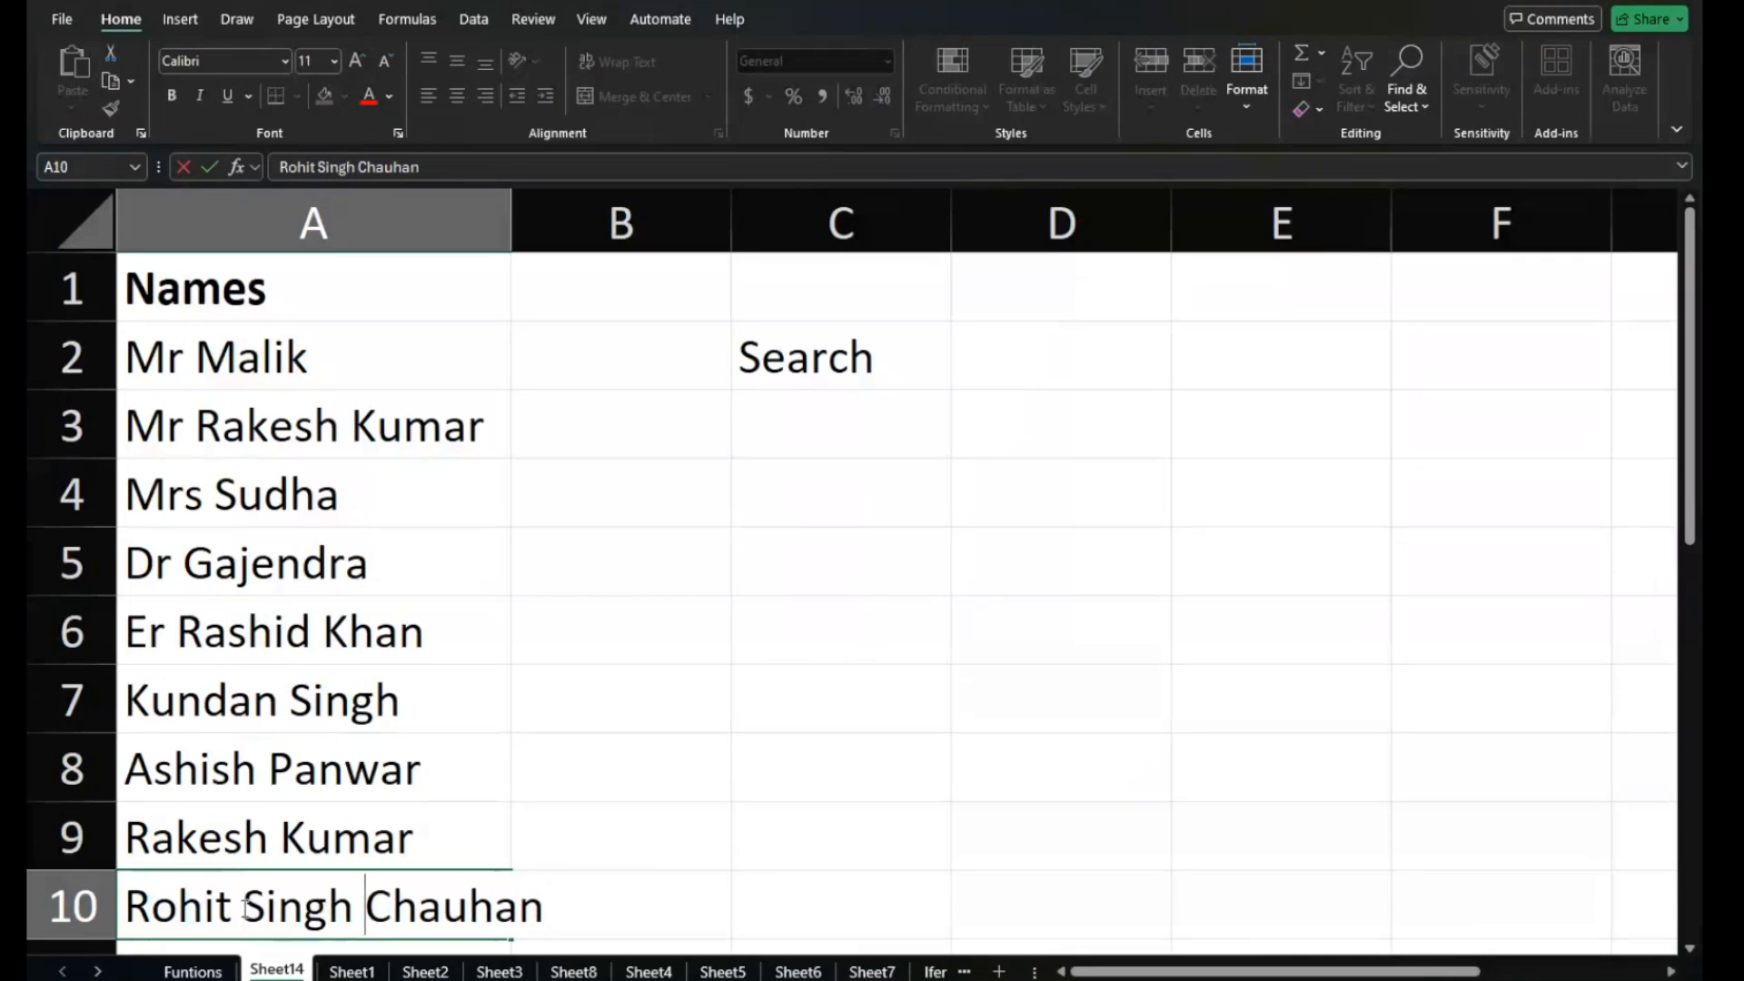
pyautogui.press('Return')
# Enter a single name without a title in A11 and a three-part name without a title in A12.
pyautogui.write('Maadhata')
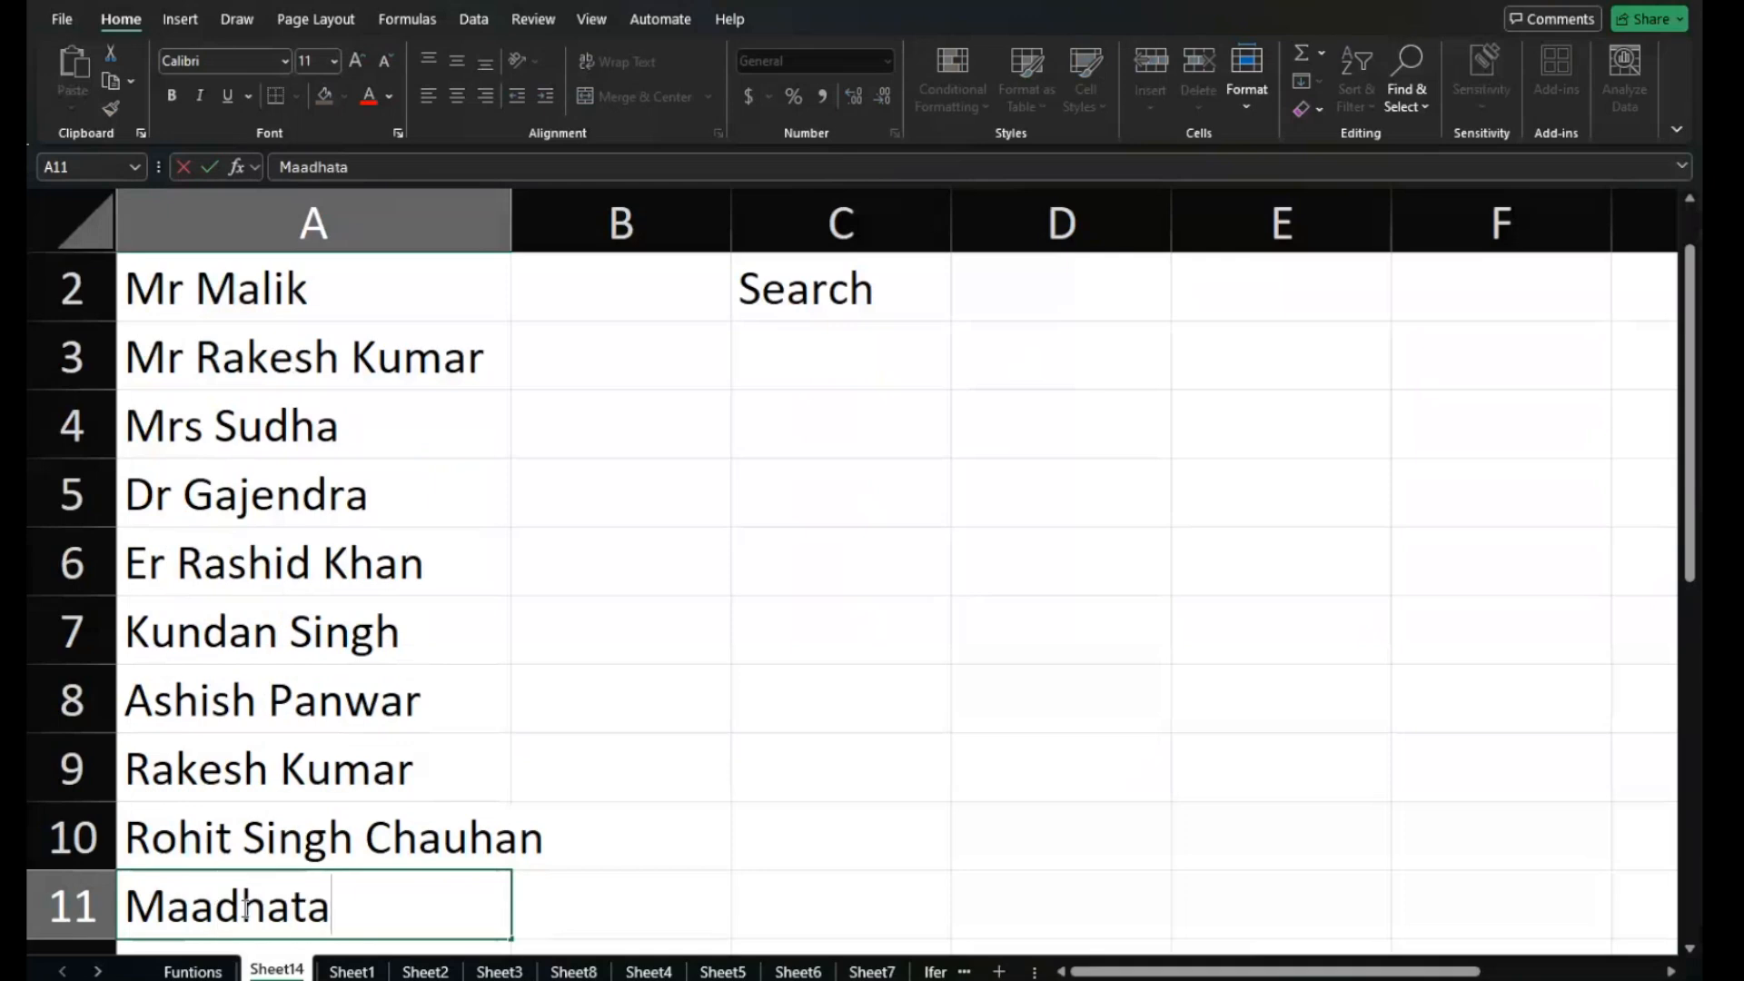
pyautogui.press('Return')
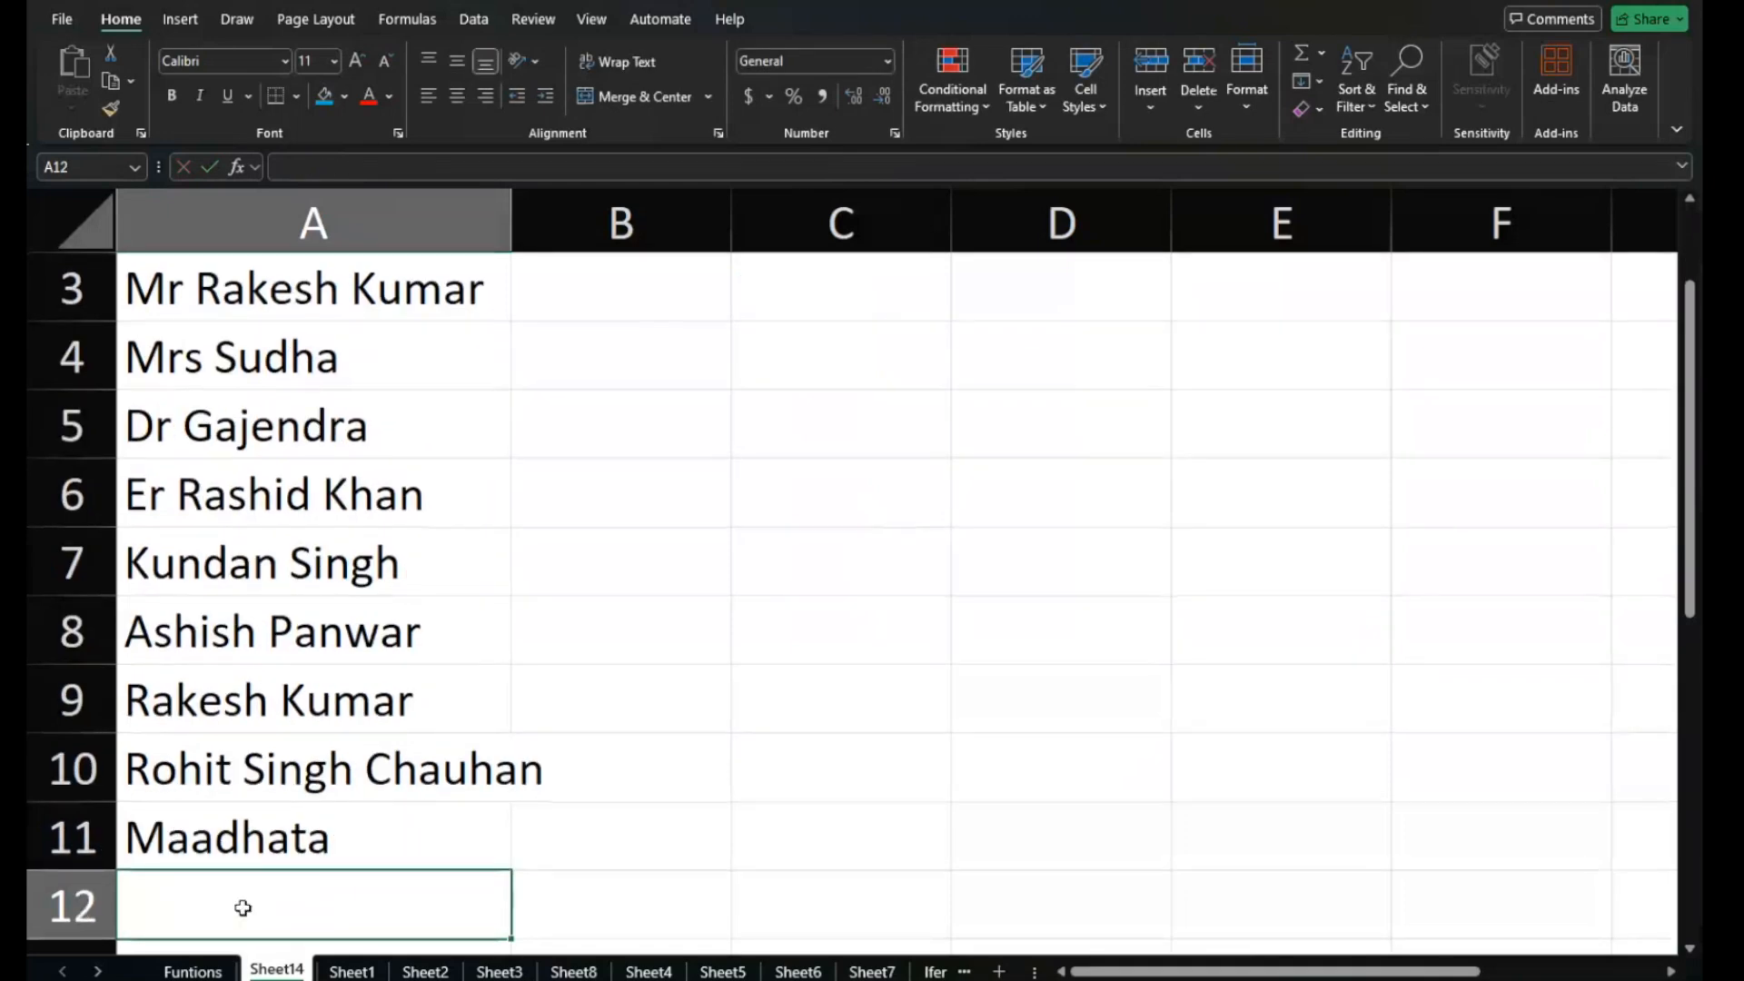
pyautogui.write('Shivansh S')
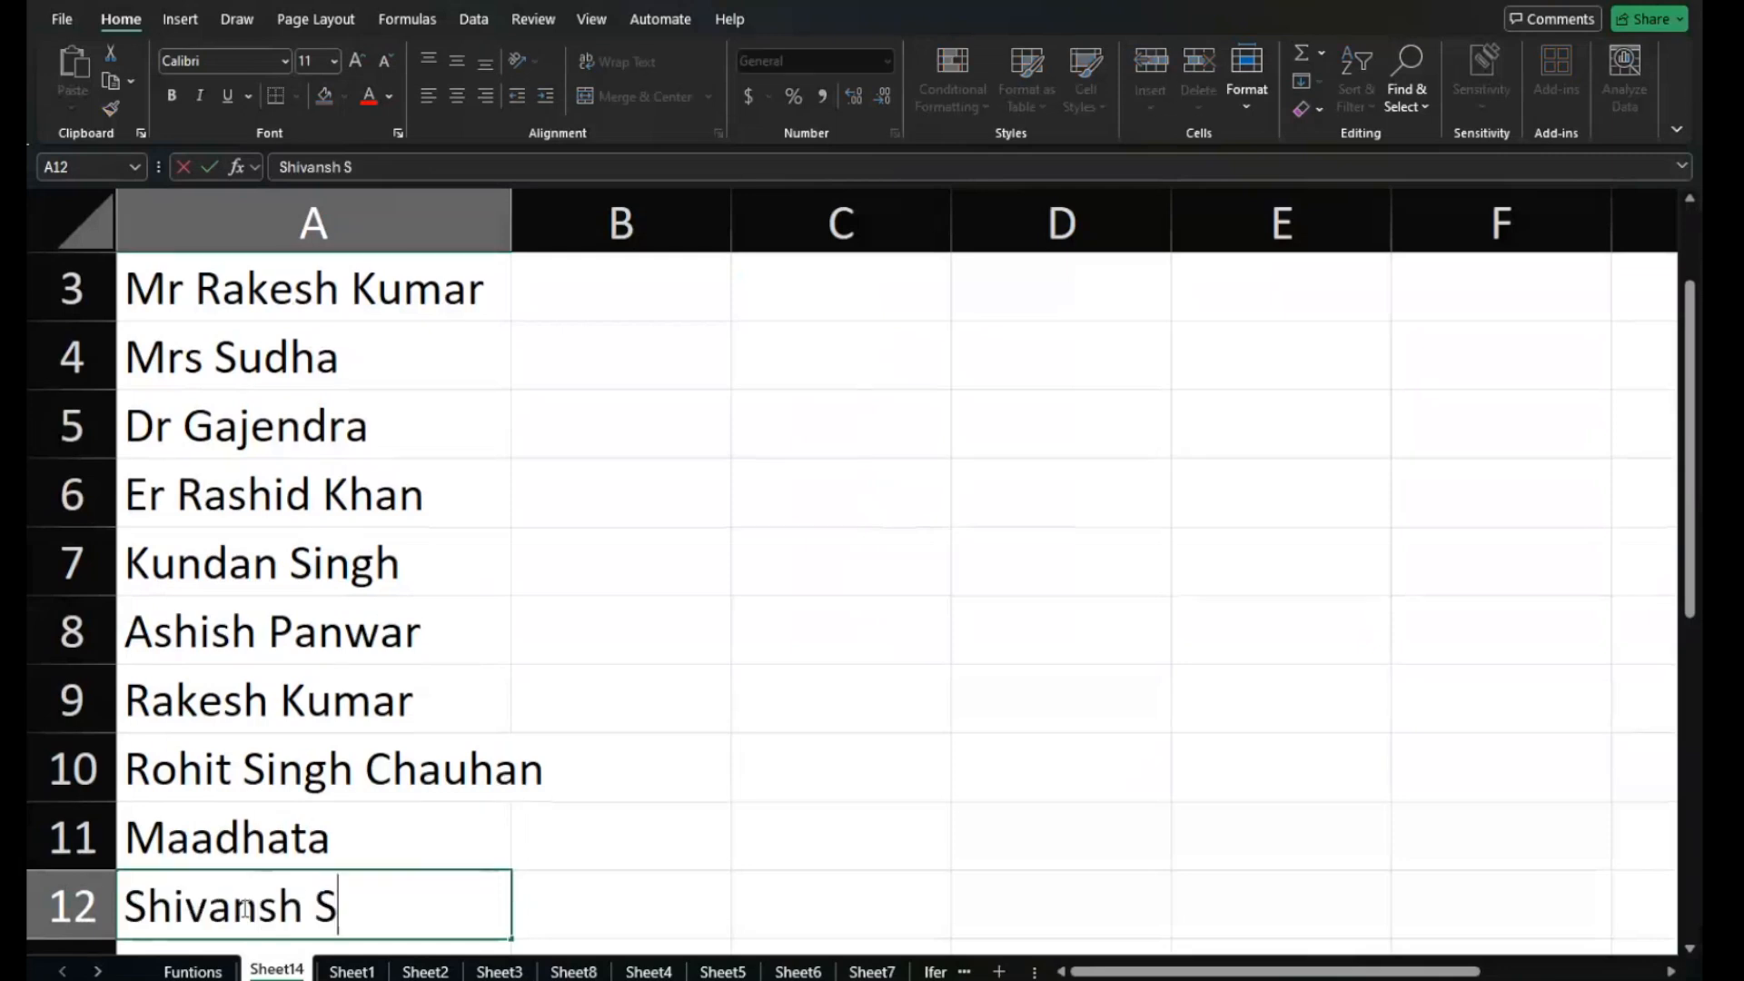
pyautogui.write('ingh ')
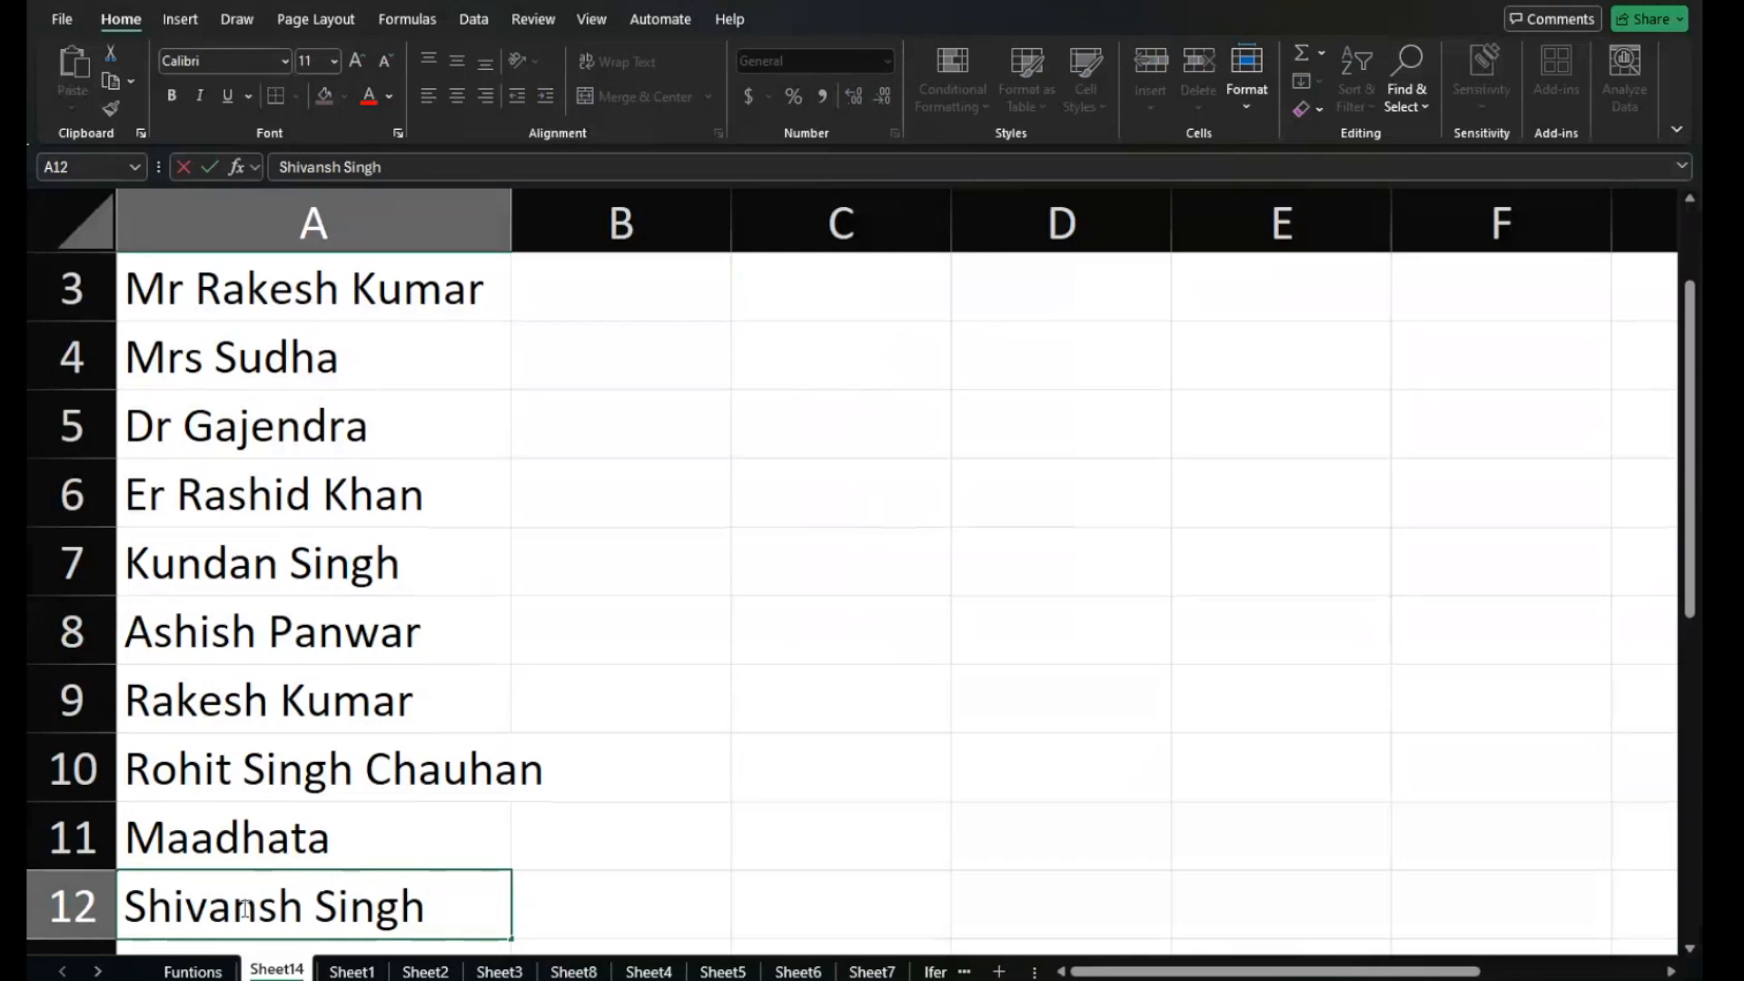
pyautogui.write('Chauhan')
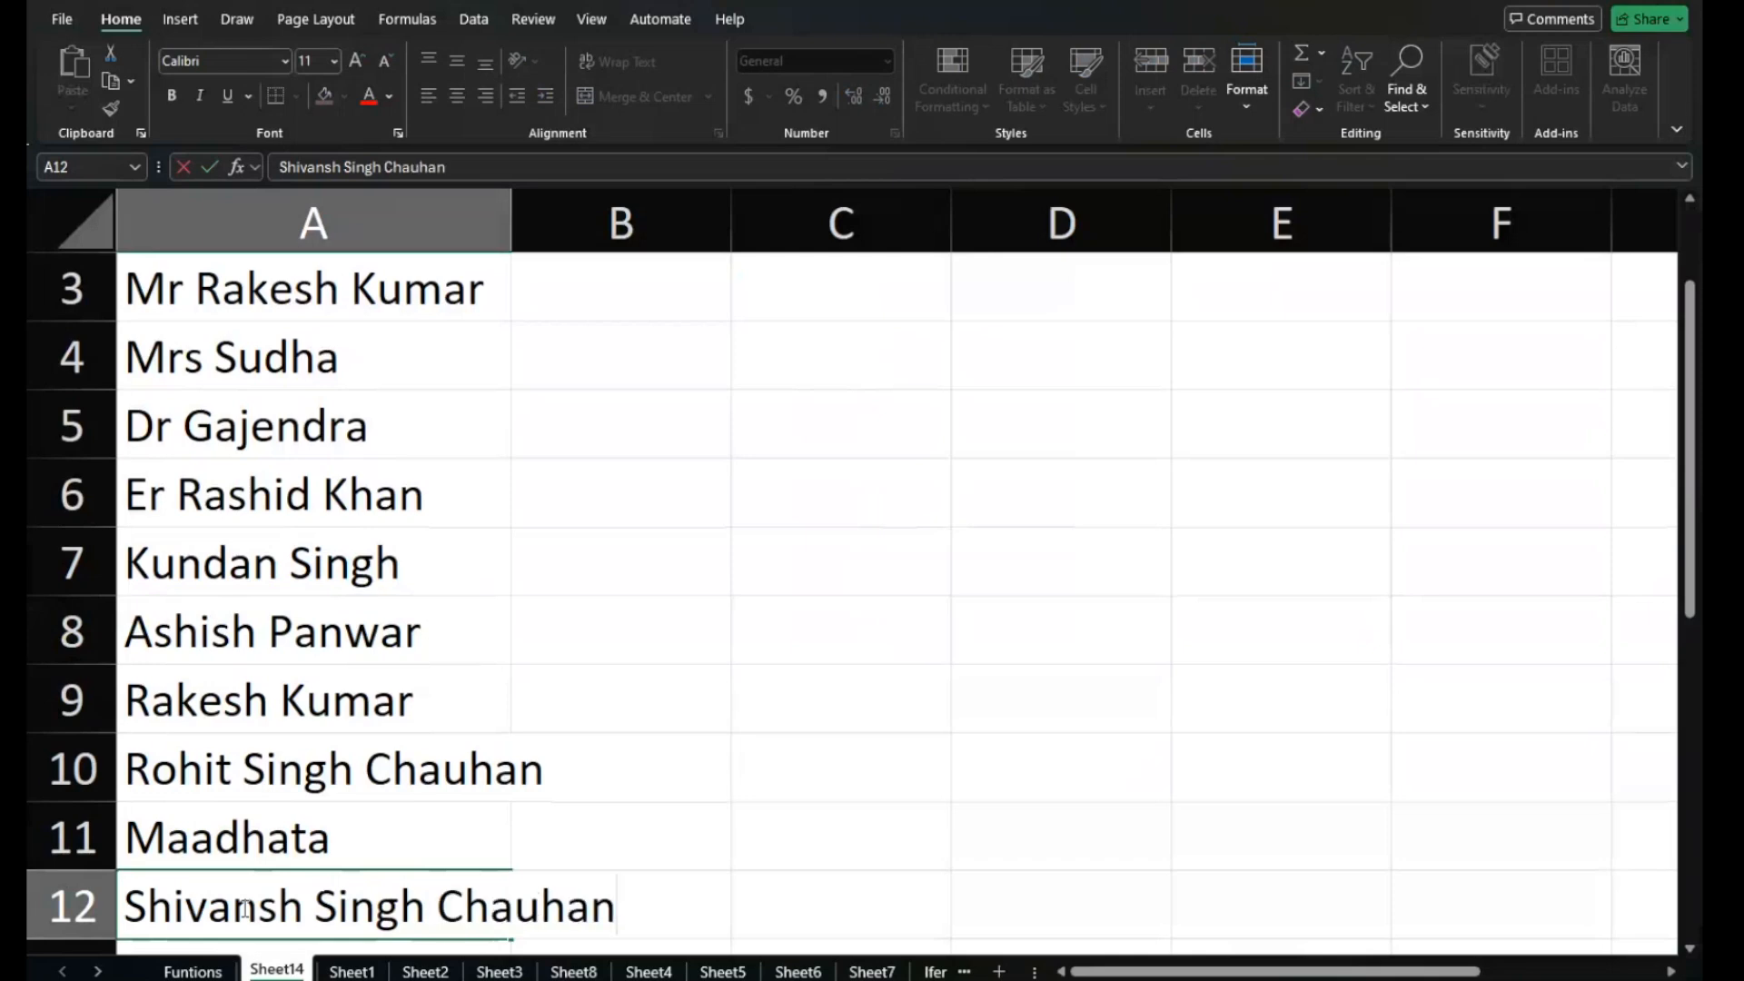
pyautogui.press('Return')
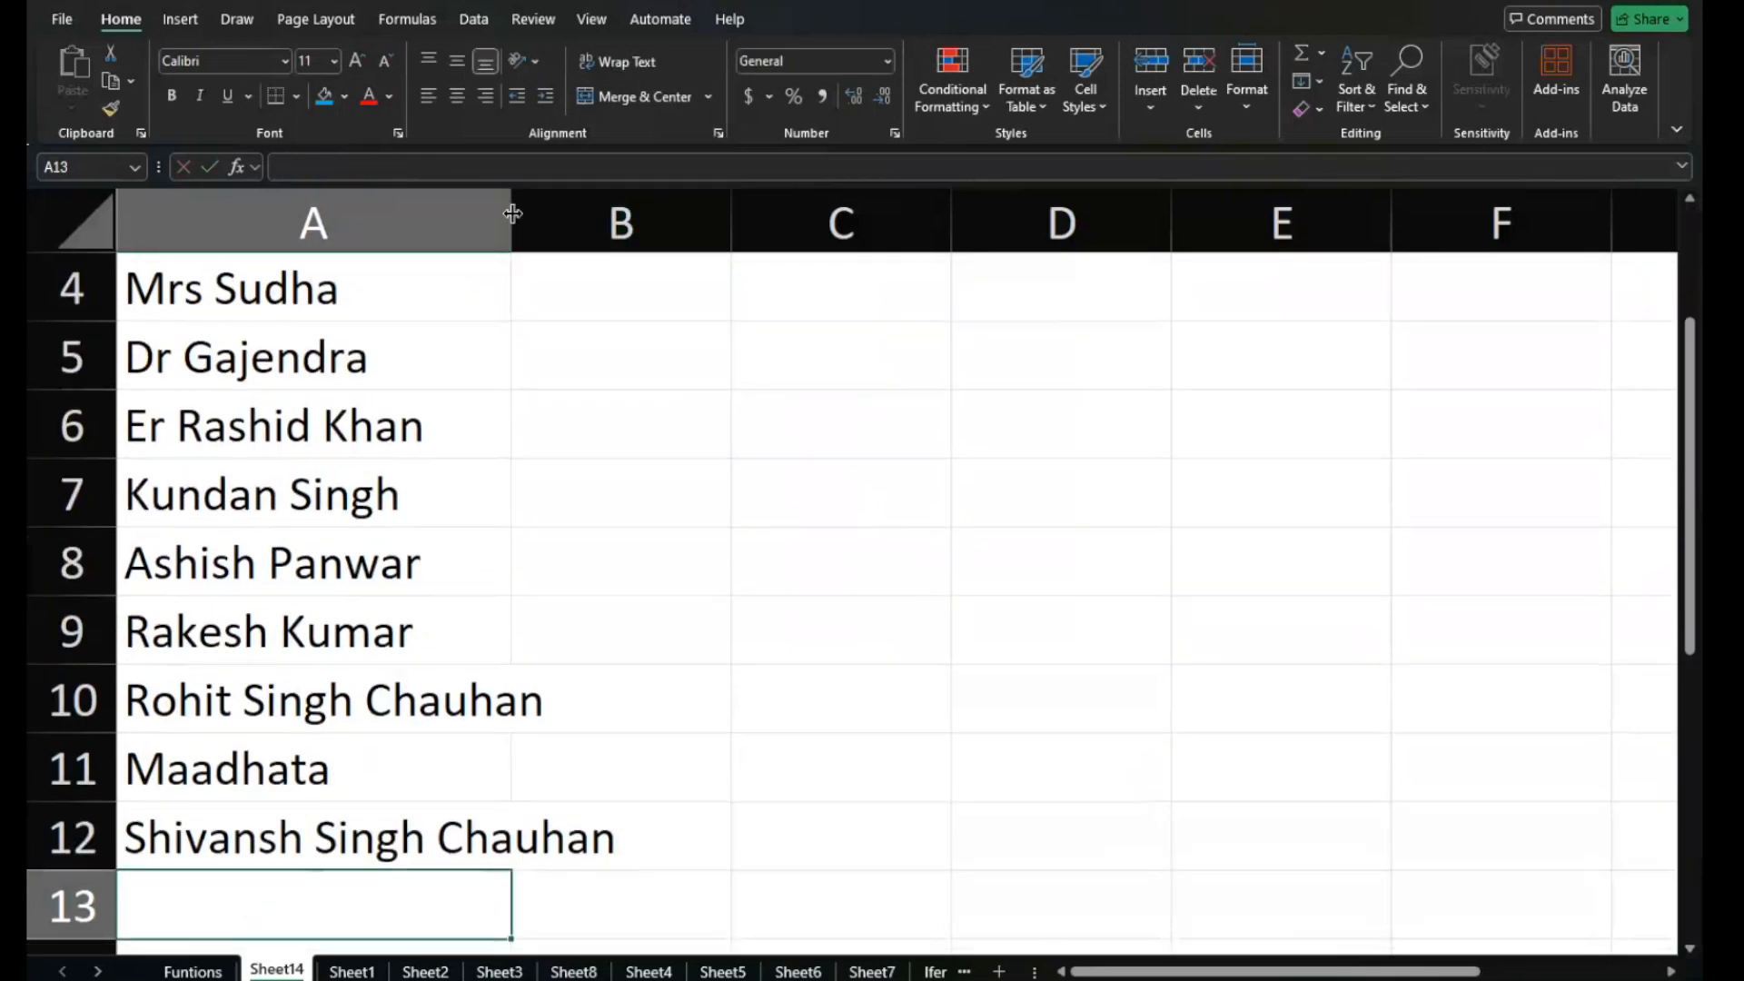
# Widen column A so the longest full name fits inside it.
pyautogui.moveTo(512, 213); pyautogui.dragTo(662, 214)
pyautogui.scroll(1, 625, 463)
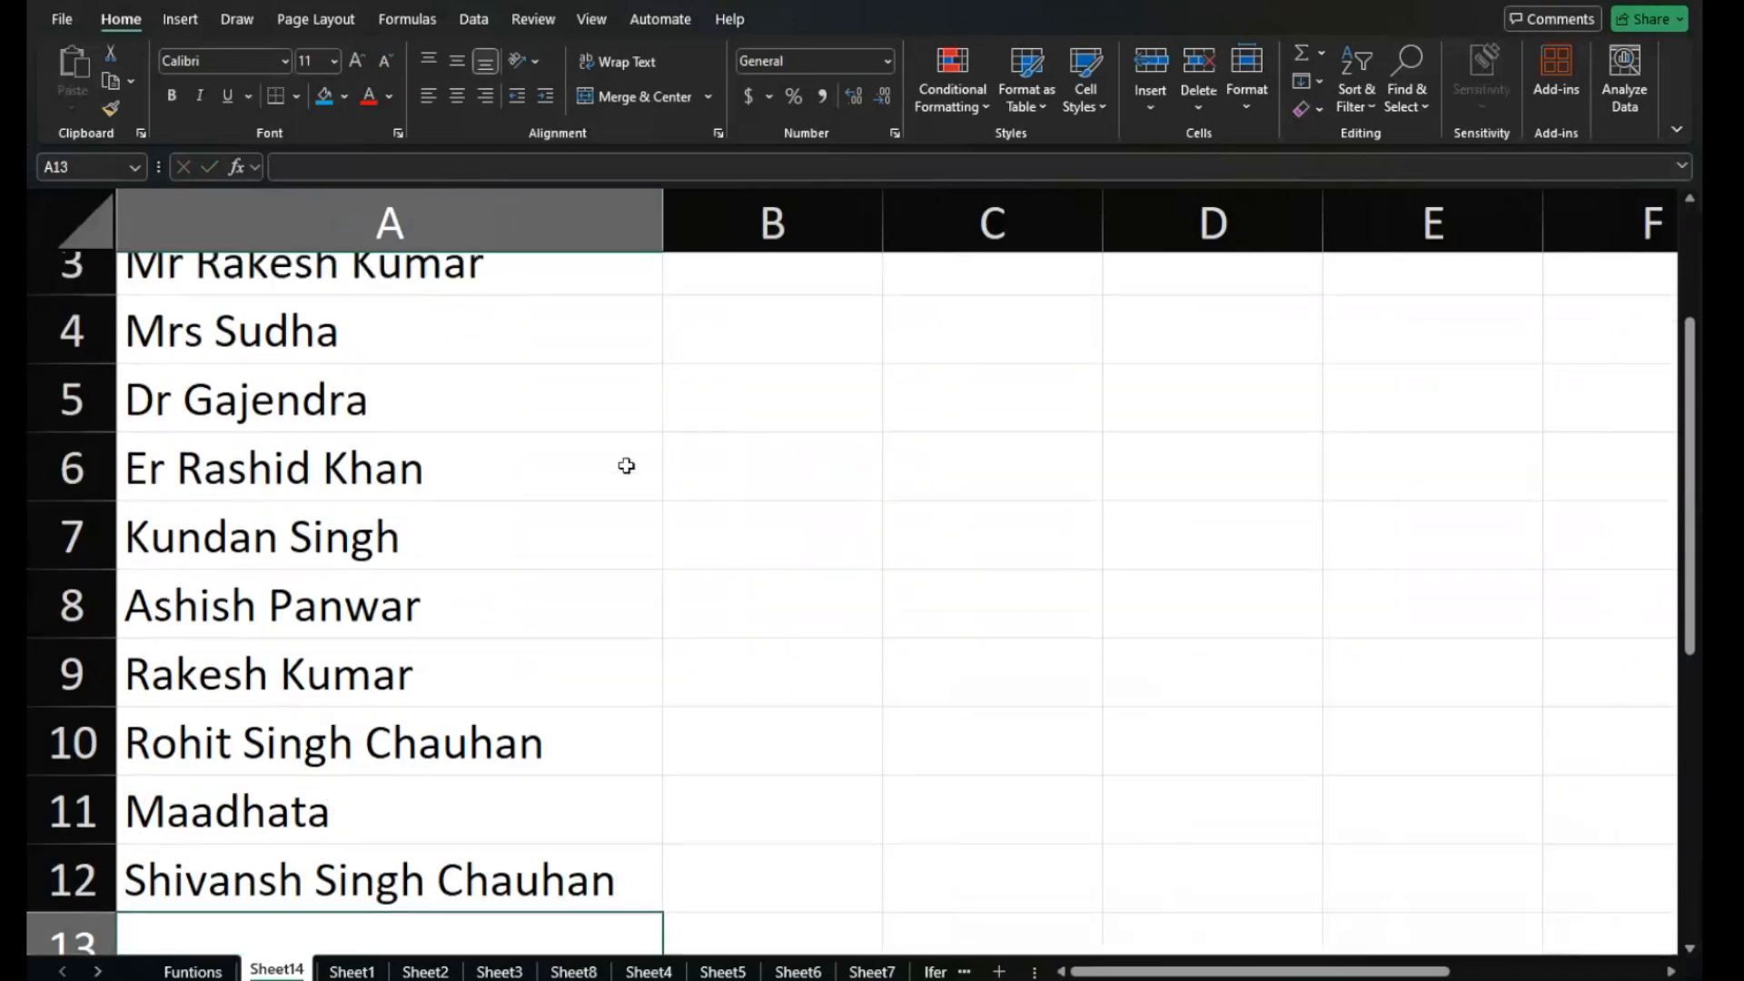
pyautogui.scroll(2, 625, 465)
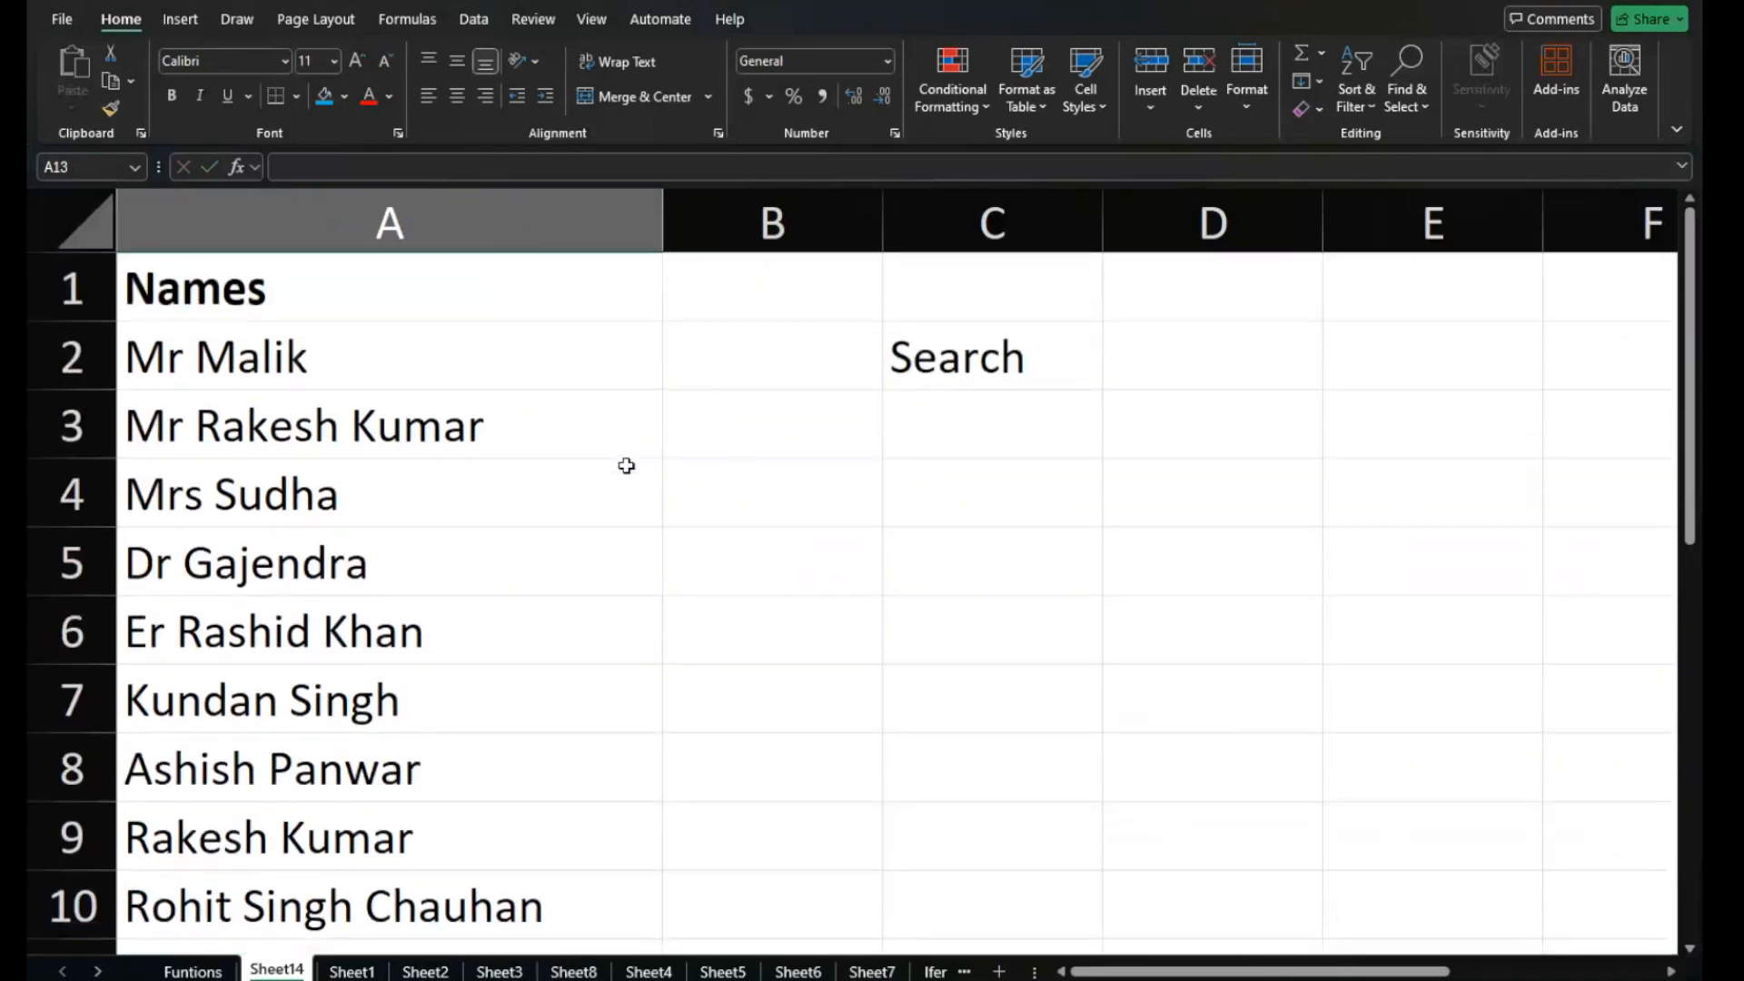
# Enter the surname from A3 as the search term in D2, beside the Search label.
pyautogui.click(1003, 402)
pyautogui.click(1188, 359)
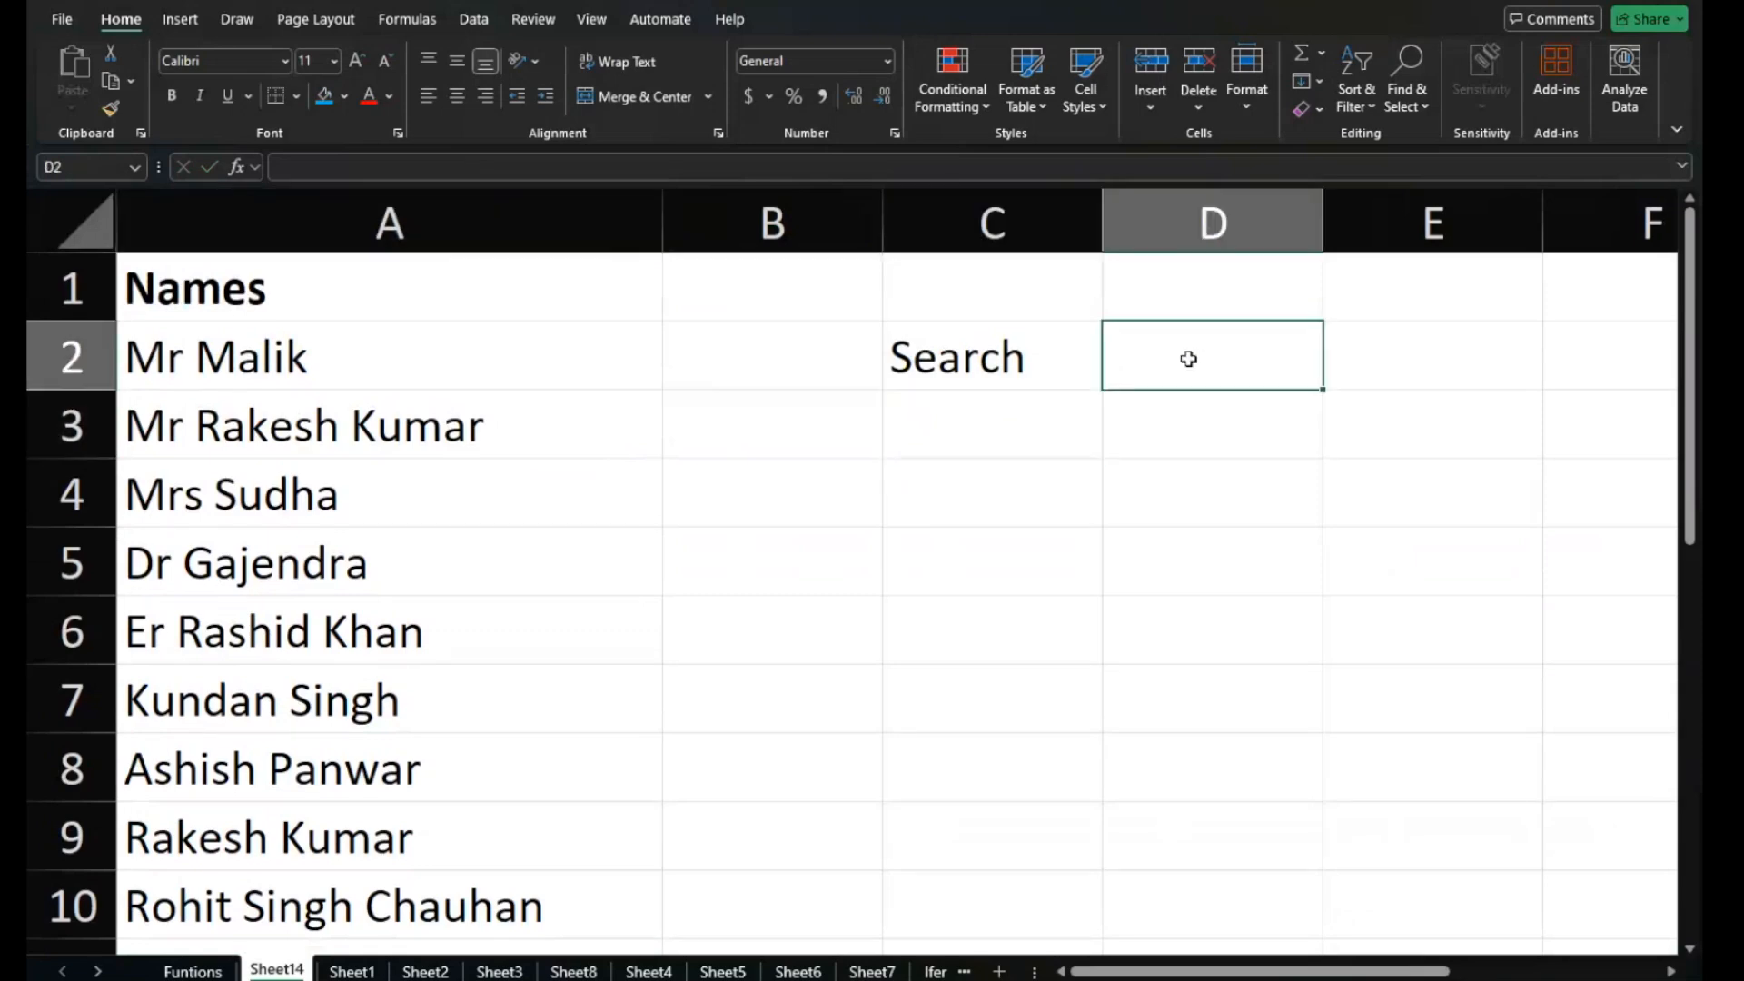
pyautogui.doubleClick(1188, 359)
pyautogui.write('Lum')
pyautogui.press('BackSpace')
pyautogui.press('BackSpace')
pyautogui.press('BackSpace')
pyautogui.write('K')
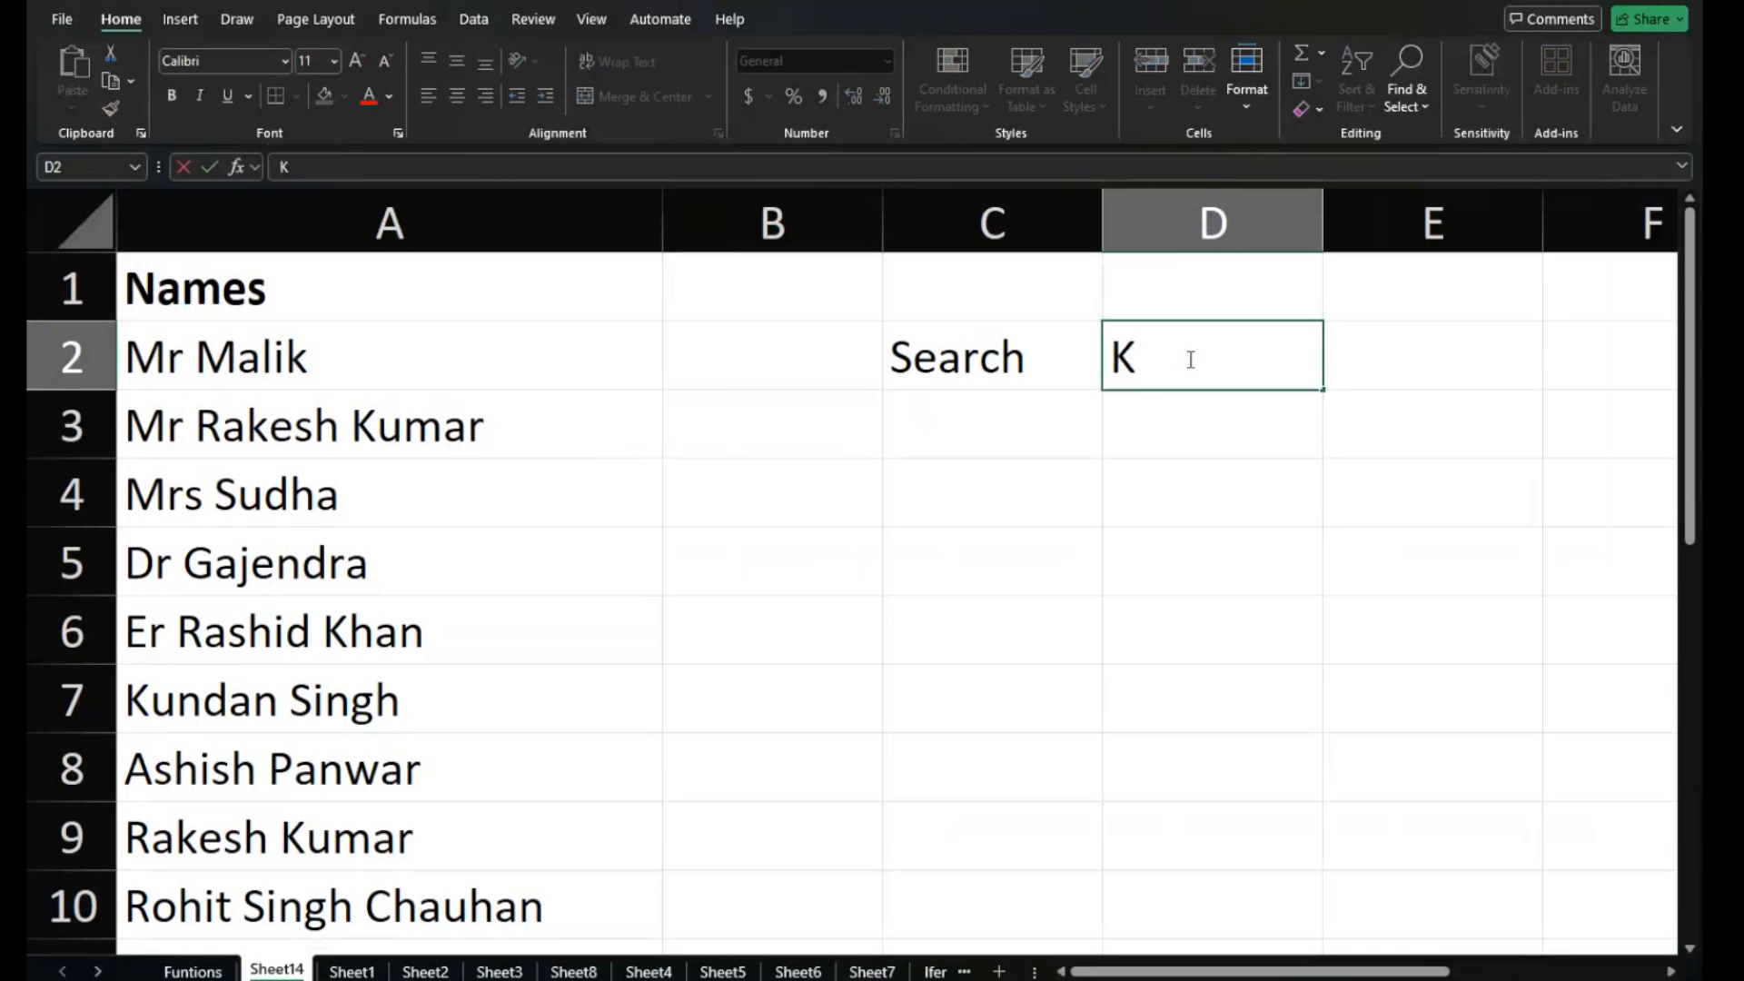
pyautogui.write('umar')
pyautogui.press('Return')
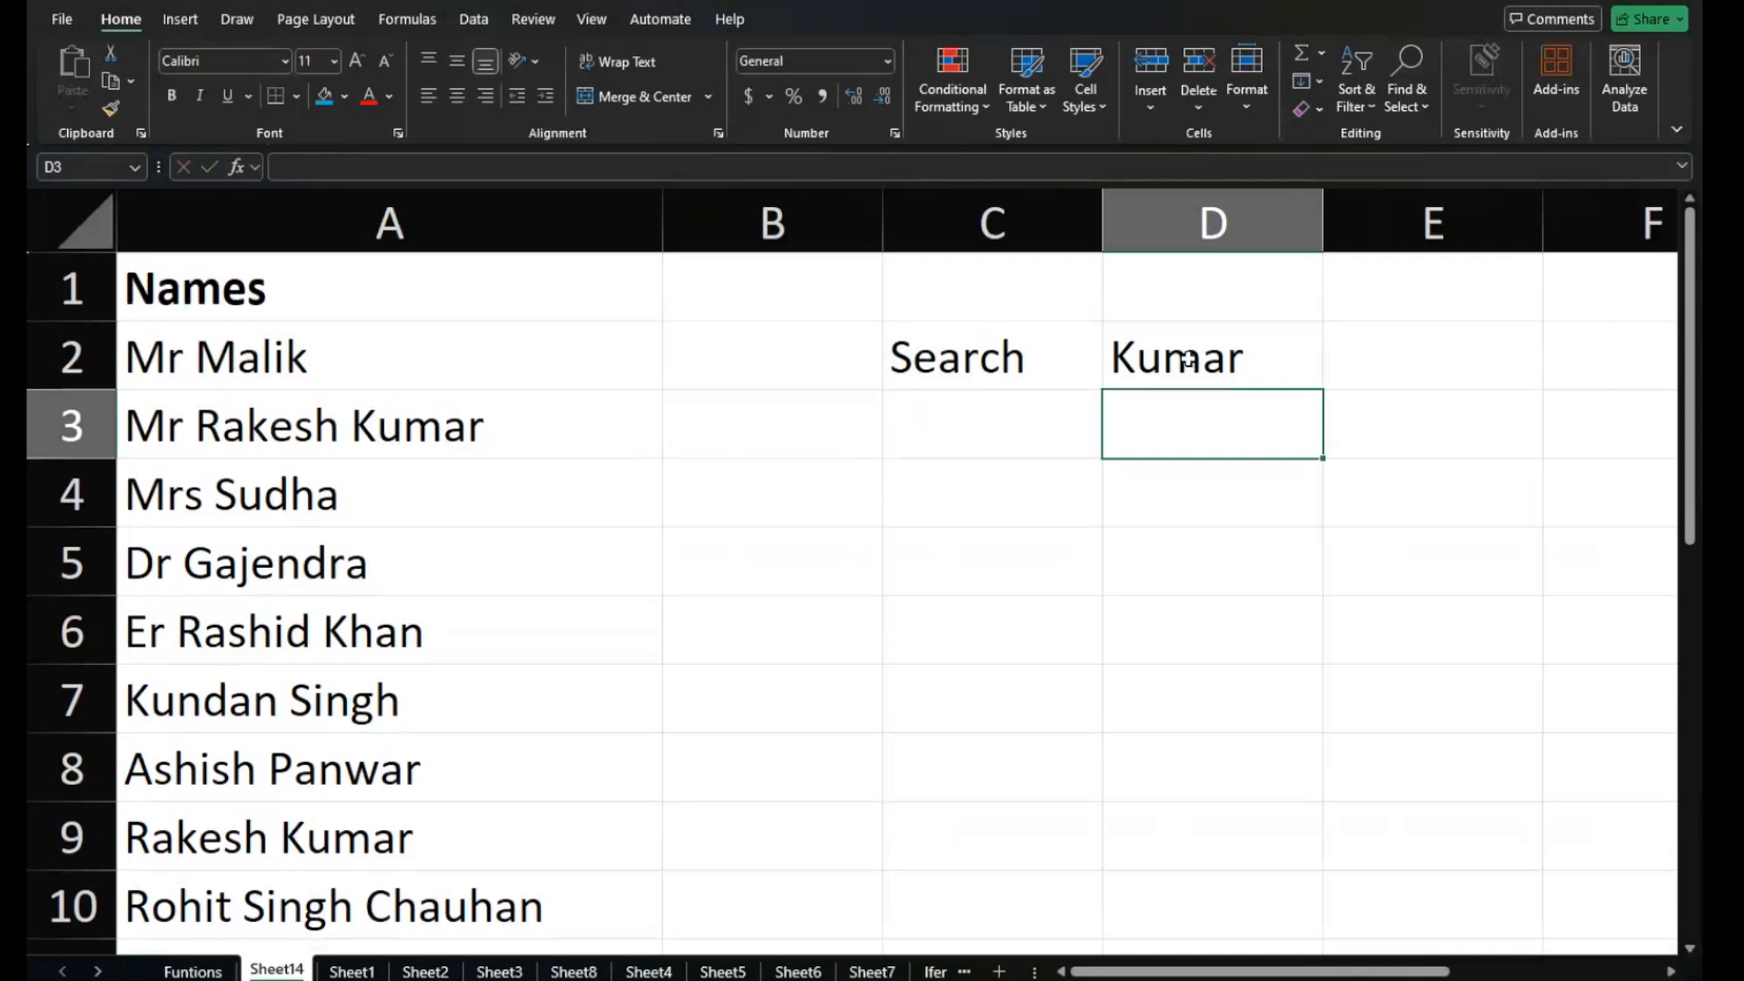
# Enter a SEARCH formula in D3 with the quoted surname as find text, A3 as within text and start number 1.
pyautogui.write('=')
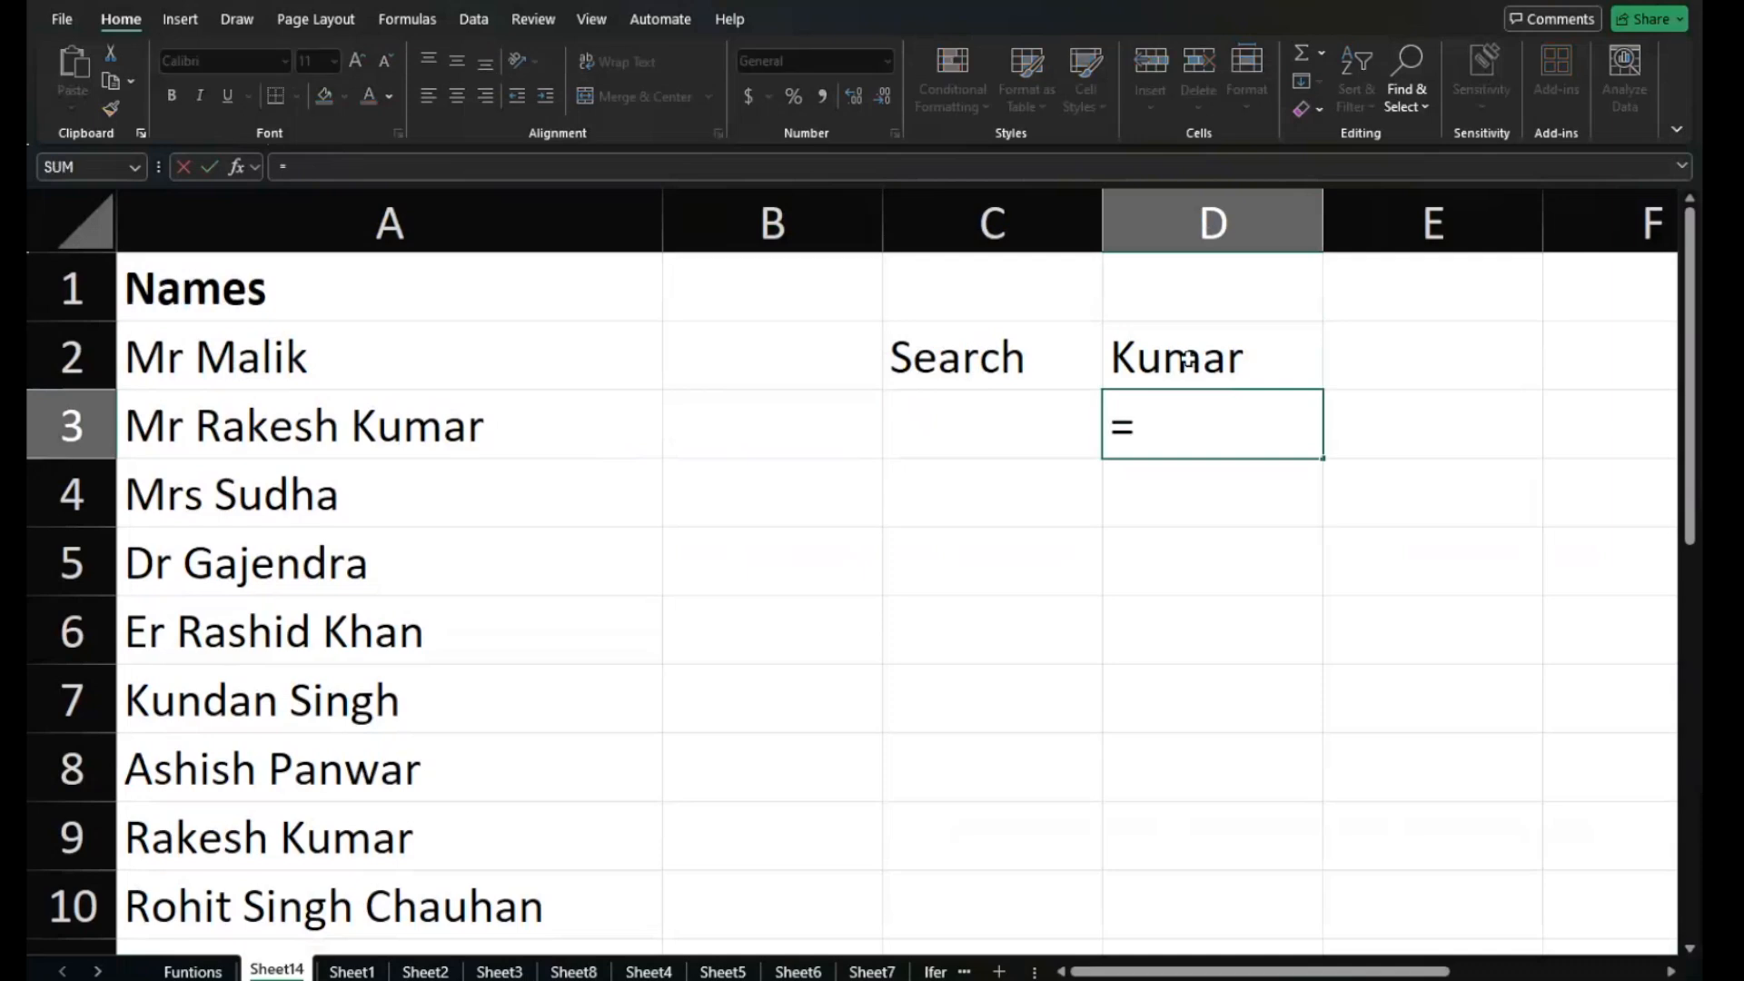
pyautogui.write('search(')
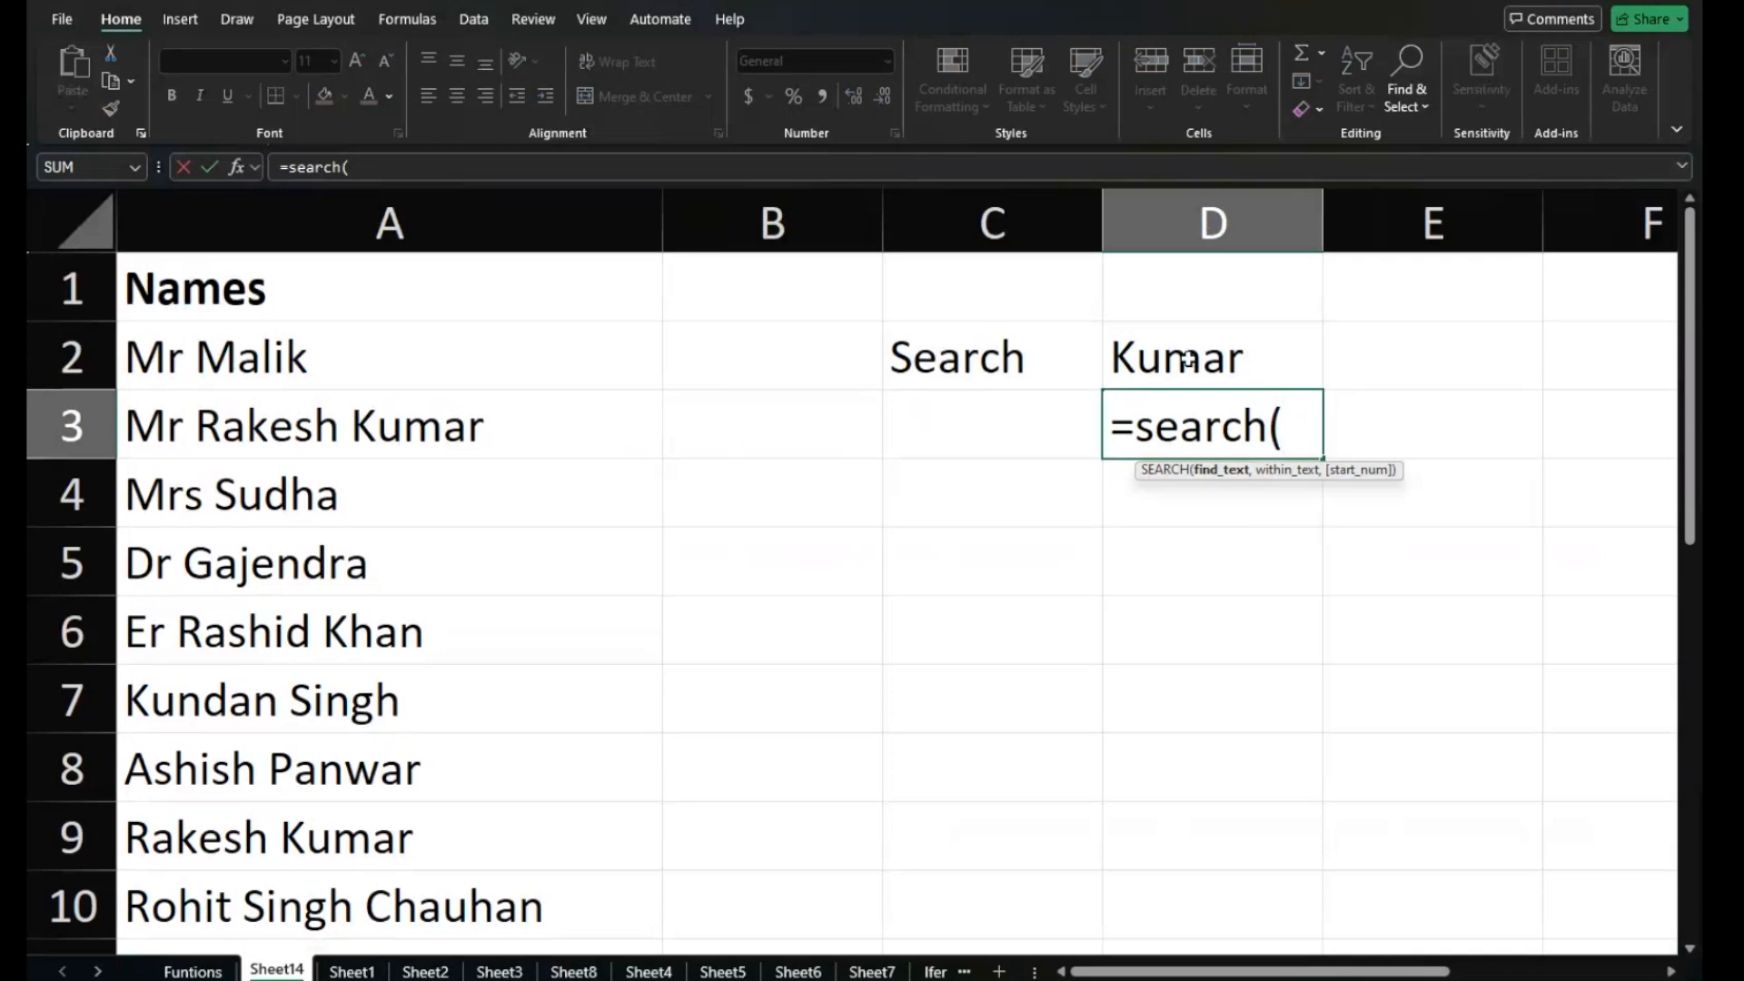
pyautogui.write('kum')
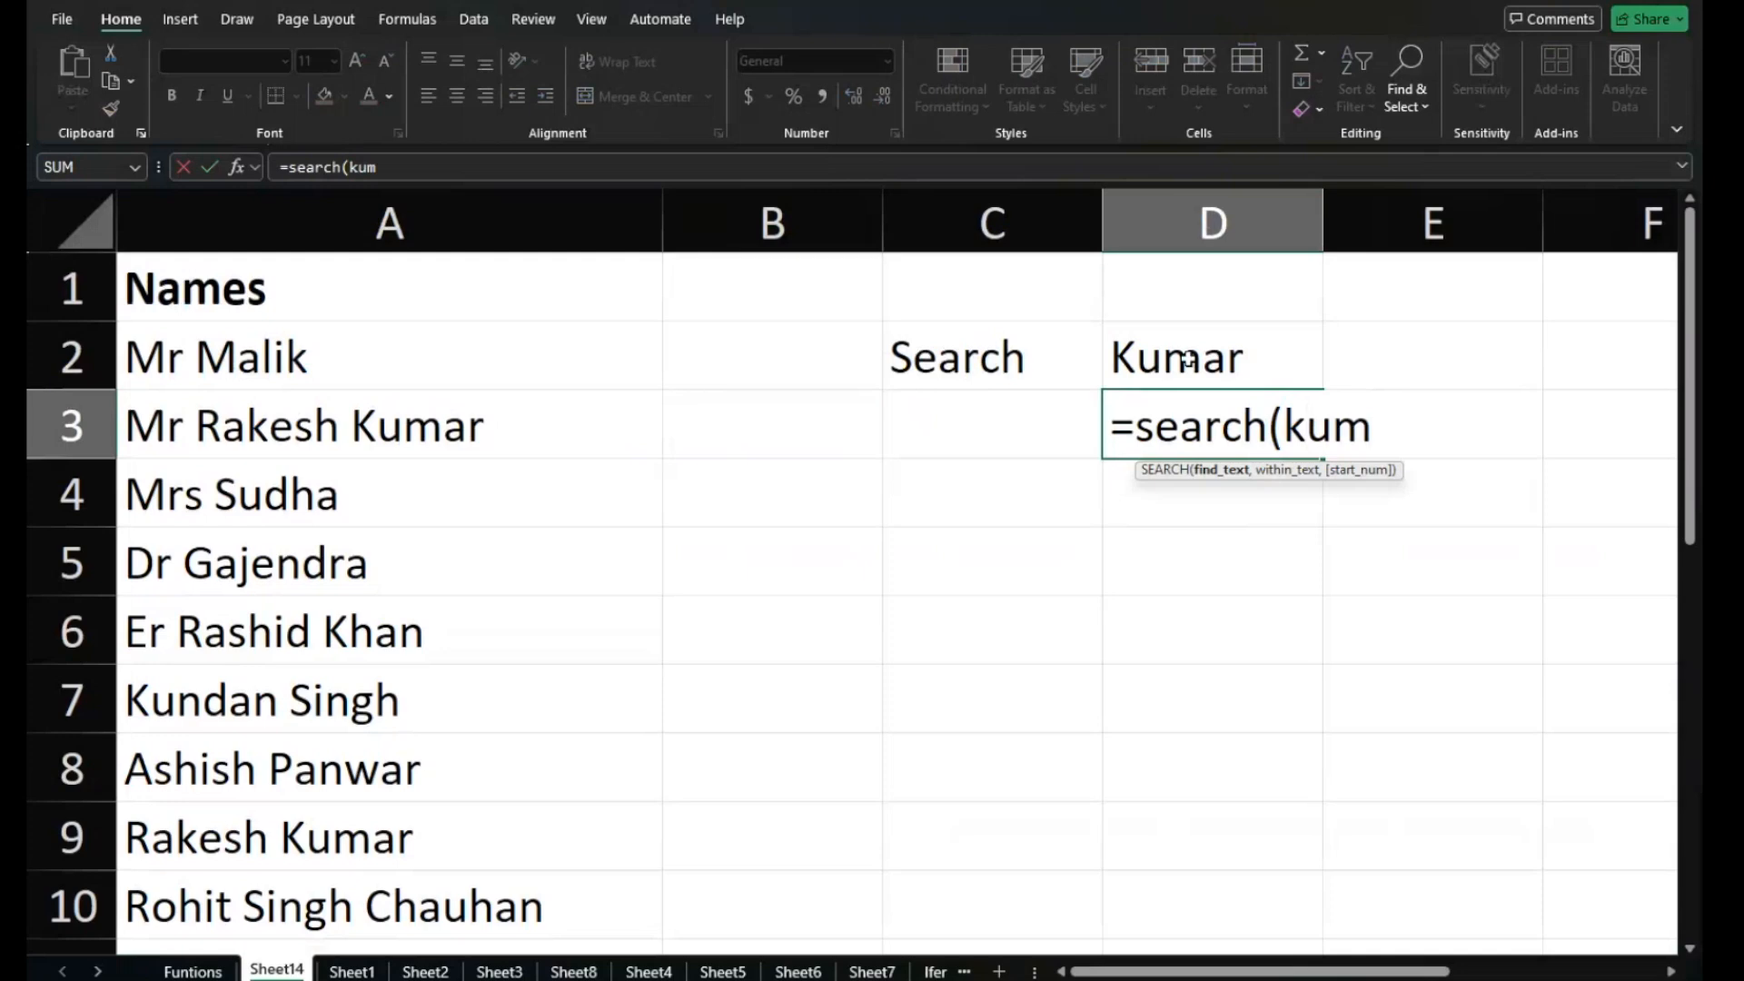
pyautogui.press('BackSpace')
pyautogui.press('BackSpace')
pyautogui.press('BackSpace')
pyautogui.write('"')
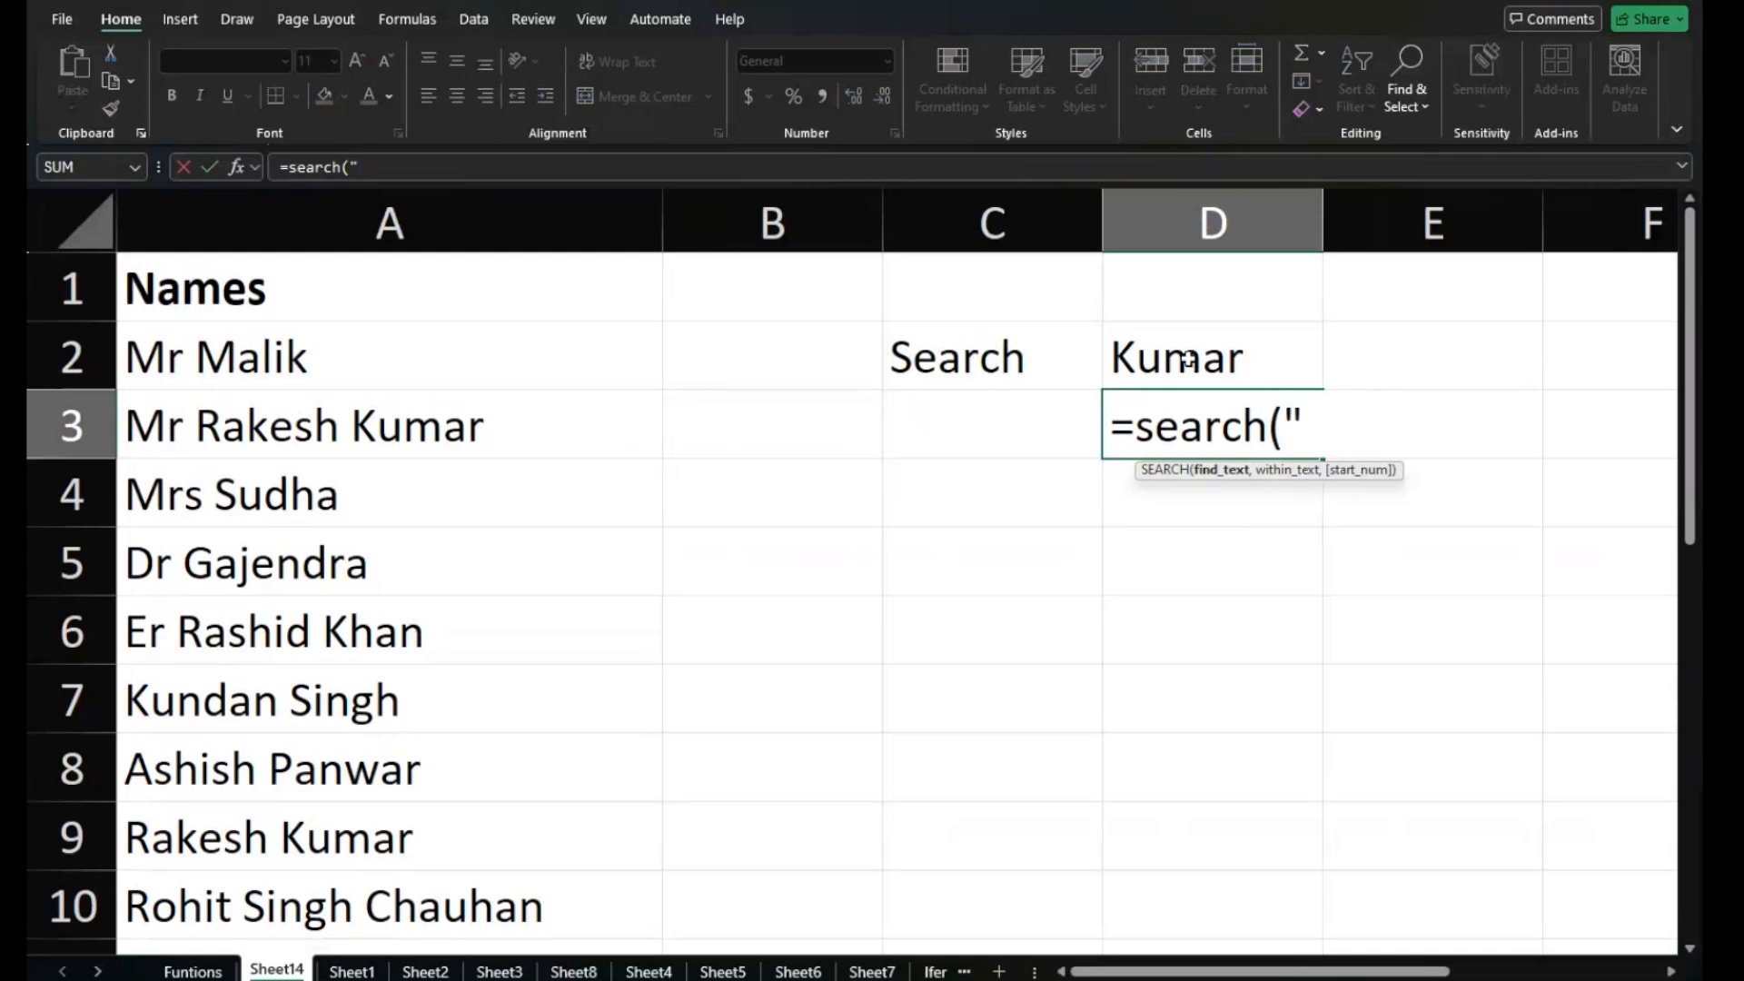
pyautogui.write('Kumae')
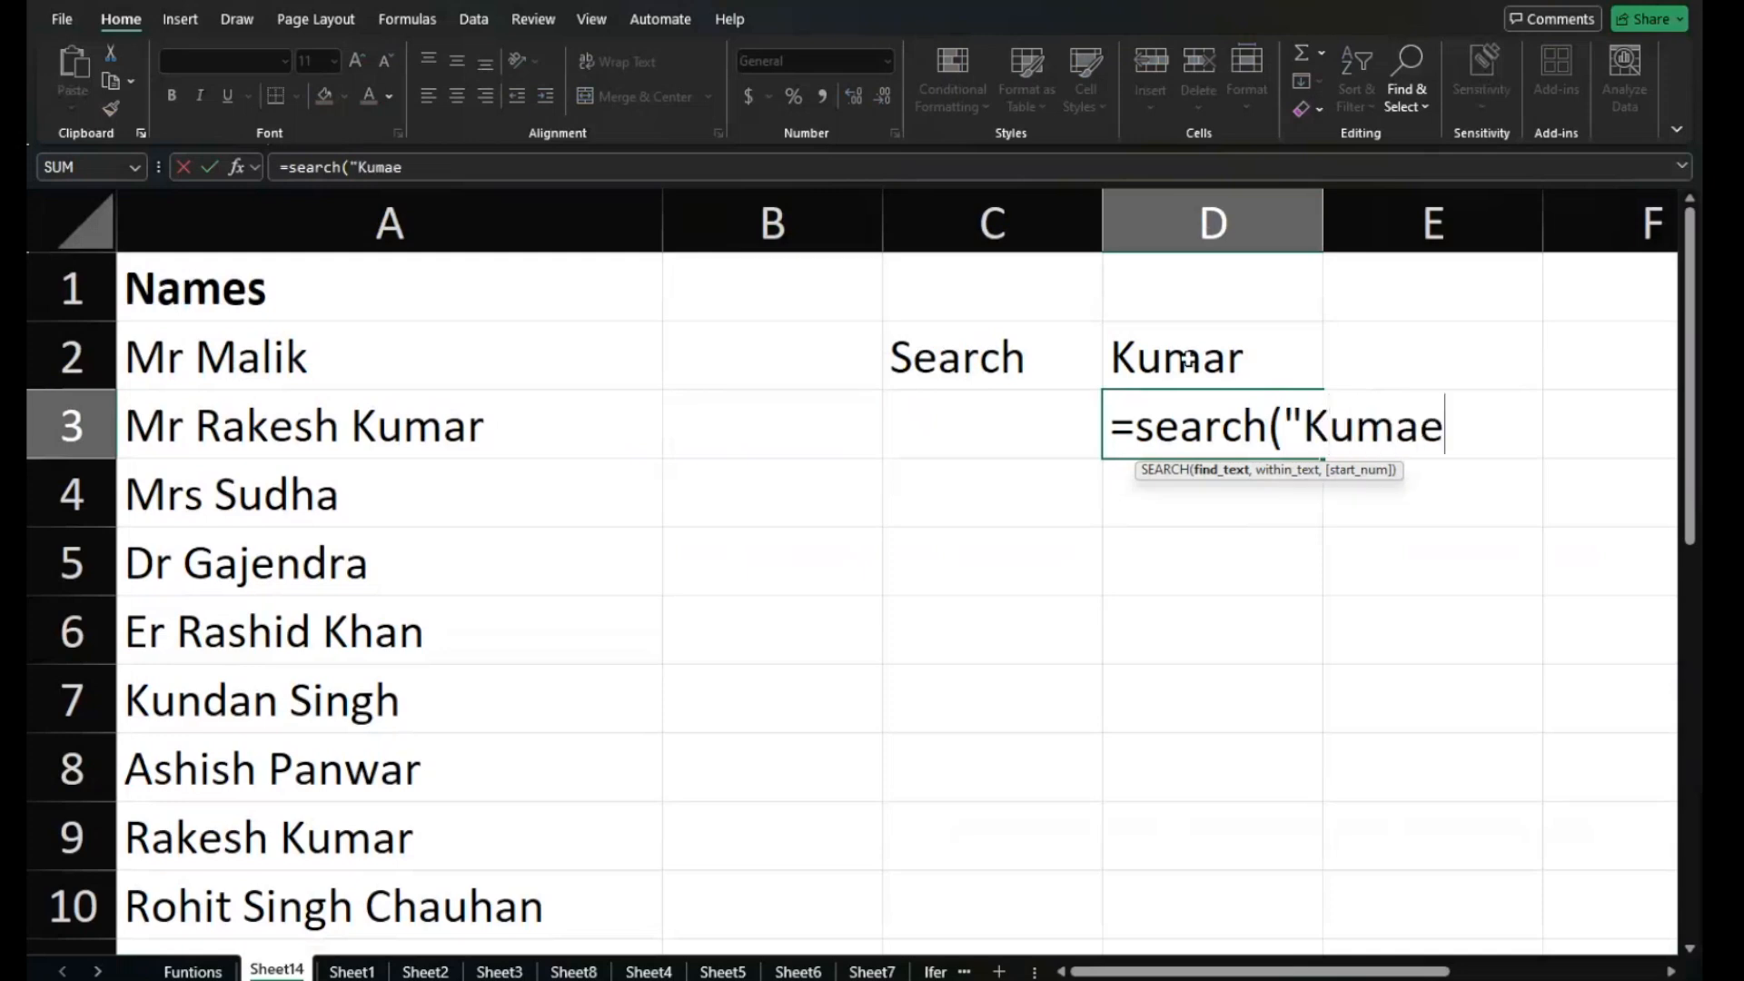
pyautogui.press('BackSpace')
pyautogui.write('r",')
pyautogui.click(427, 424)
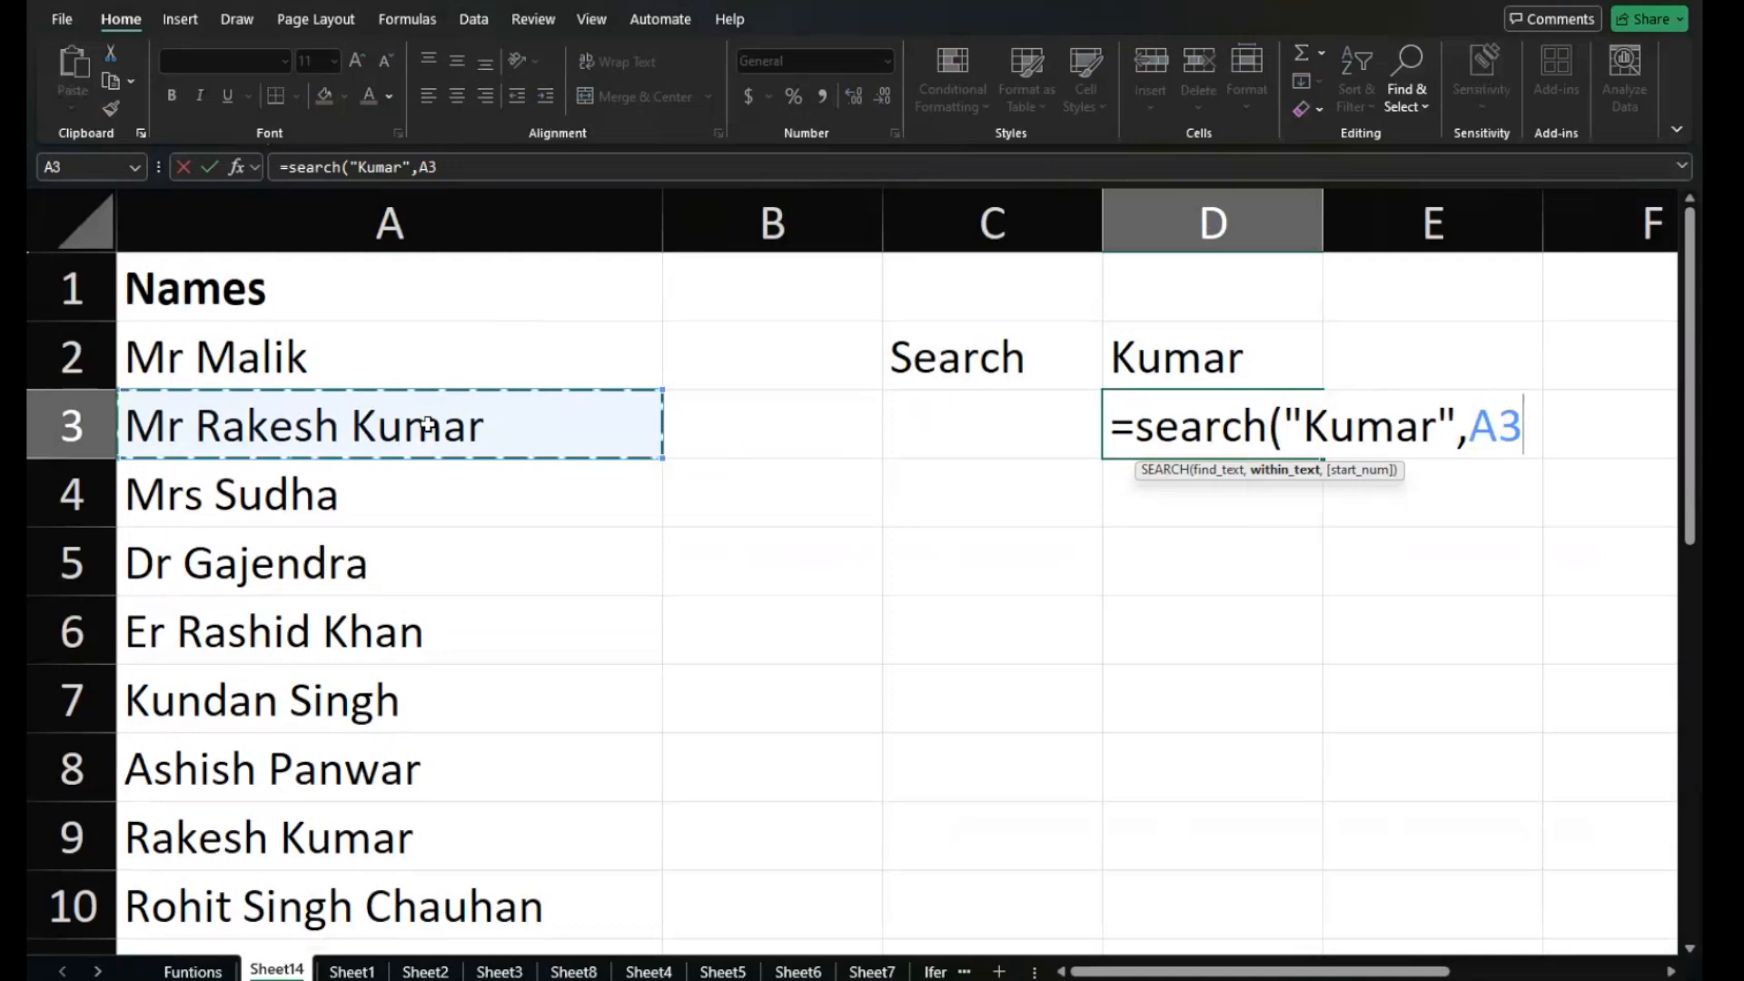
pyautogui.write(',')
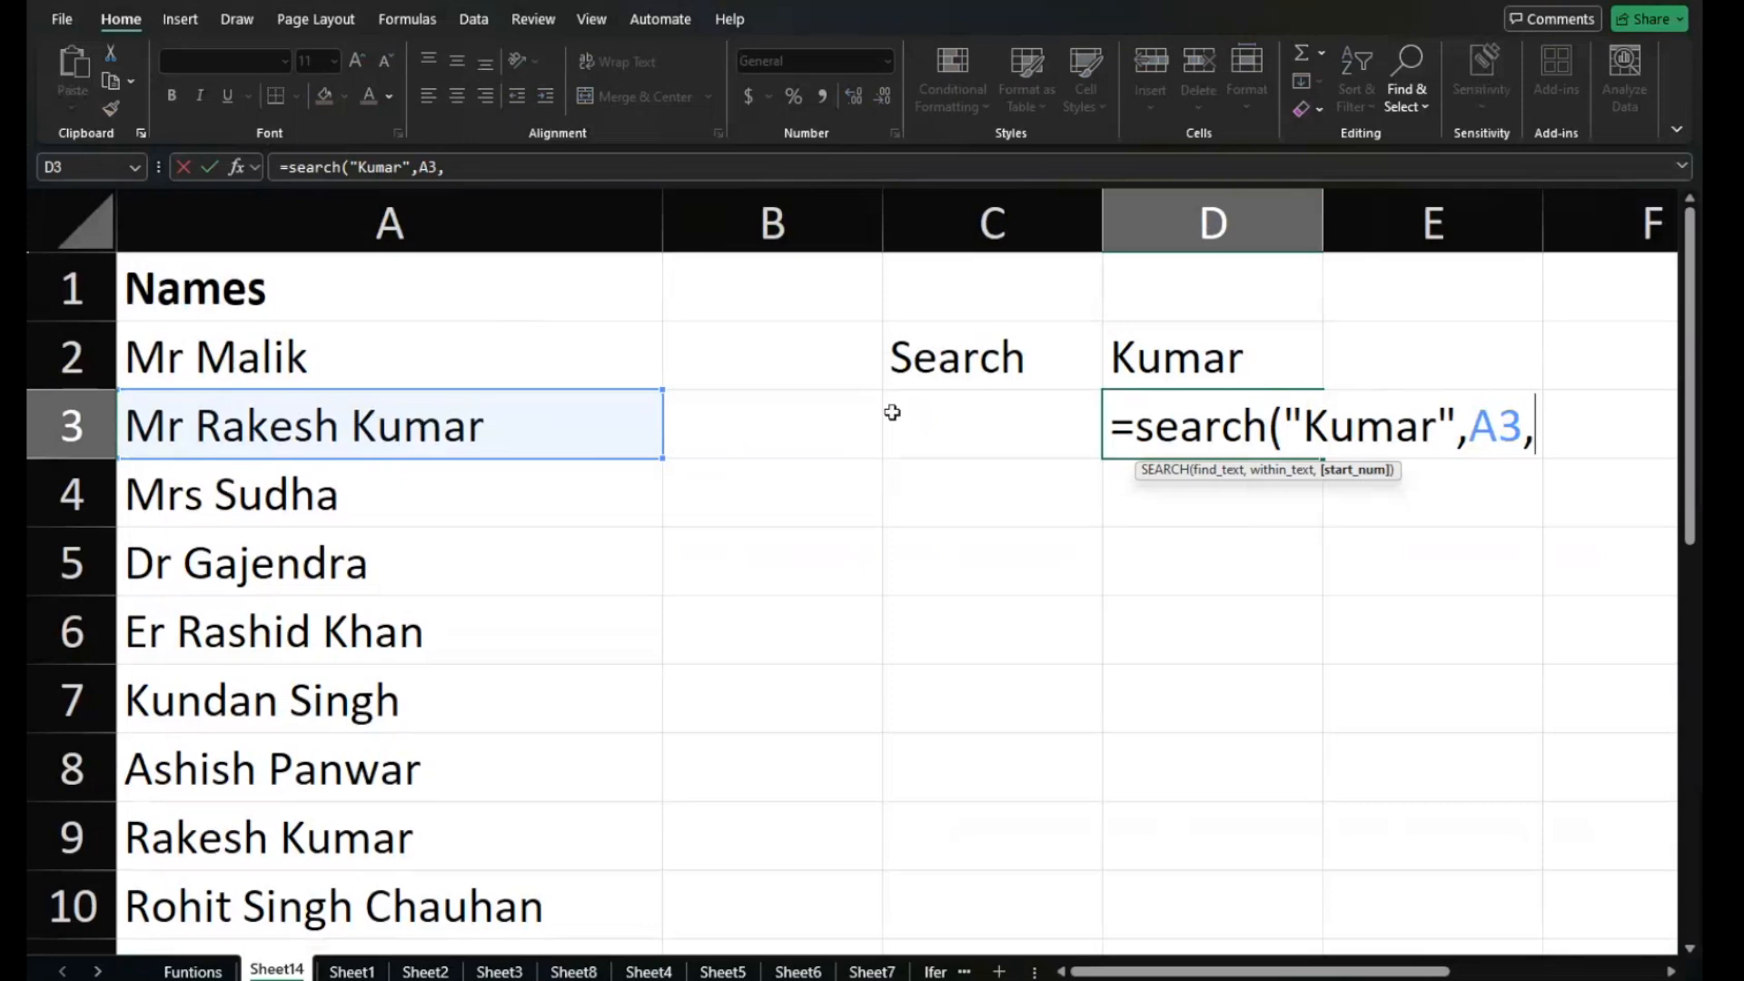
pyautogui.write('1)')
pyautogui.press('Return')
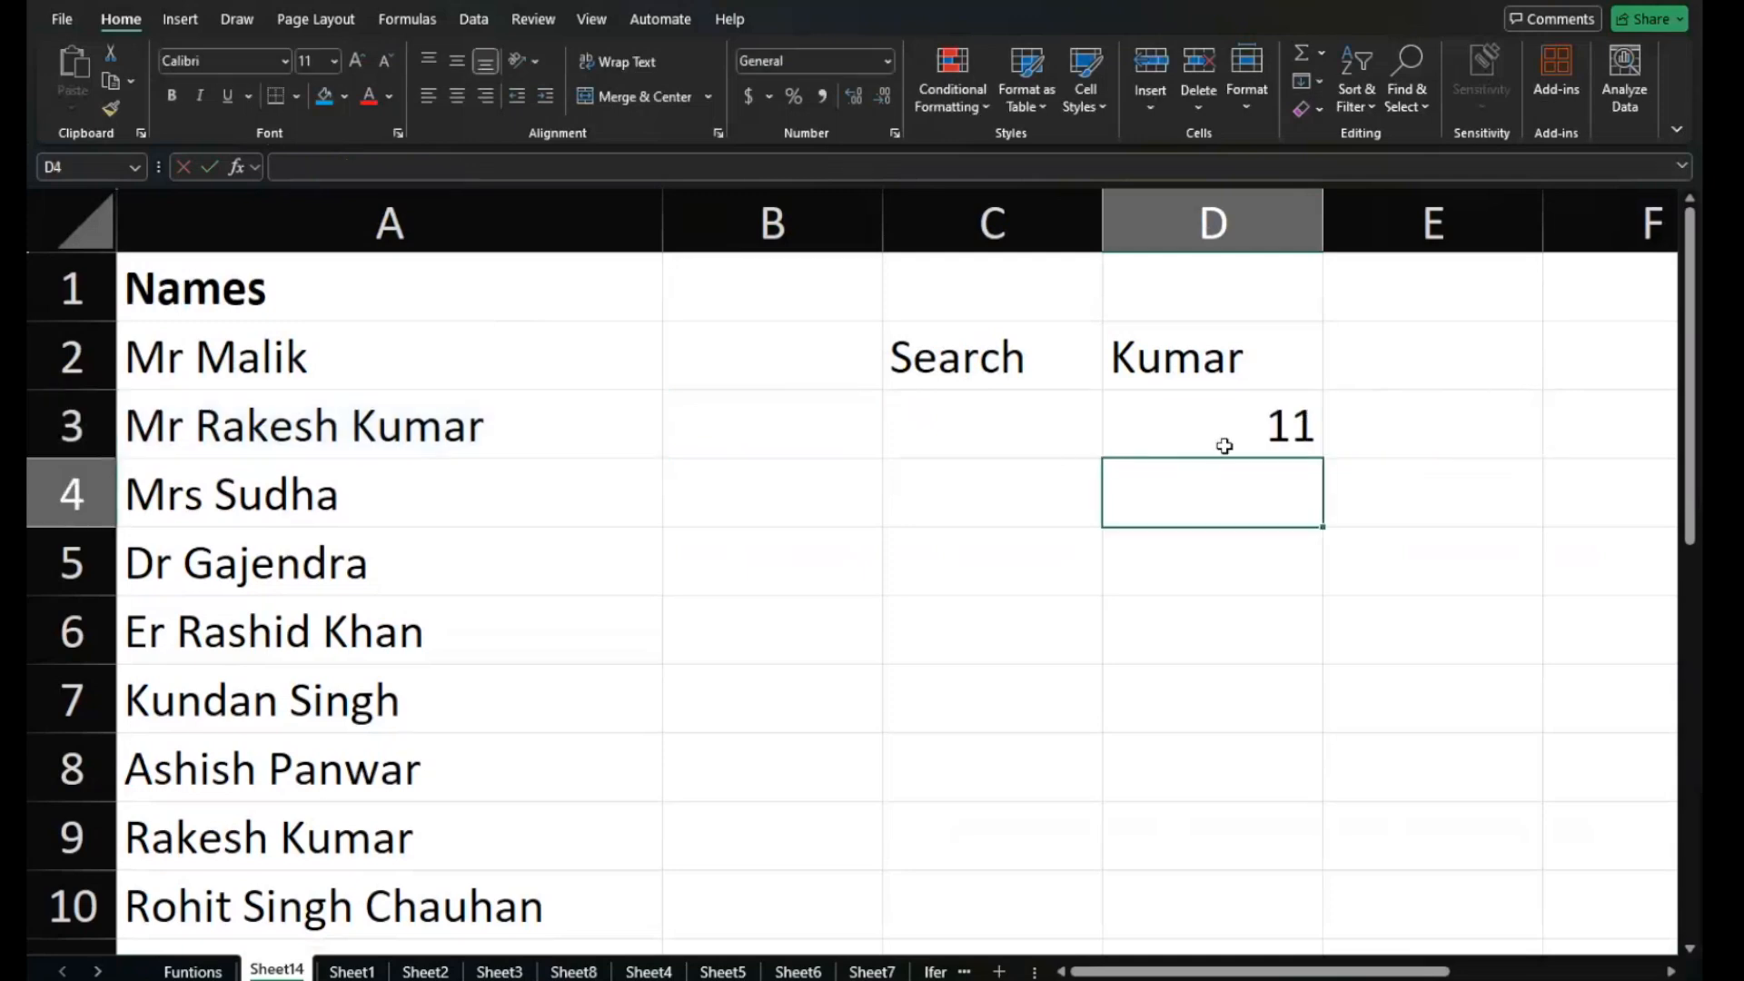
# Move the Search label and its surname from C2:D2 up to C1:D1.
pyautogui.click(1263, 429)
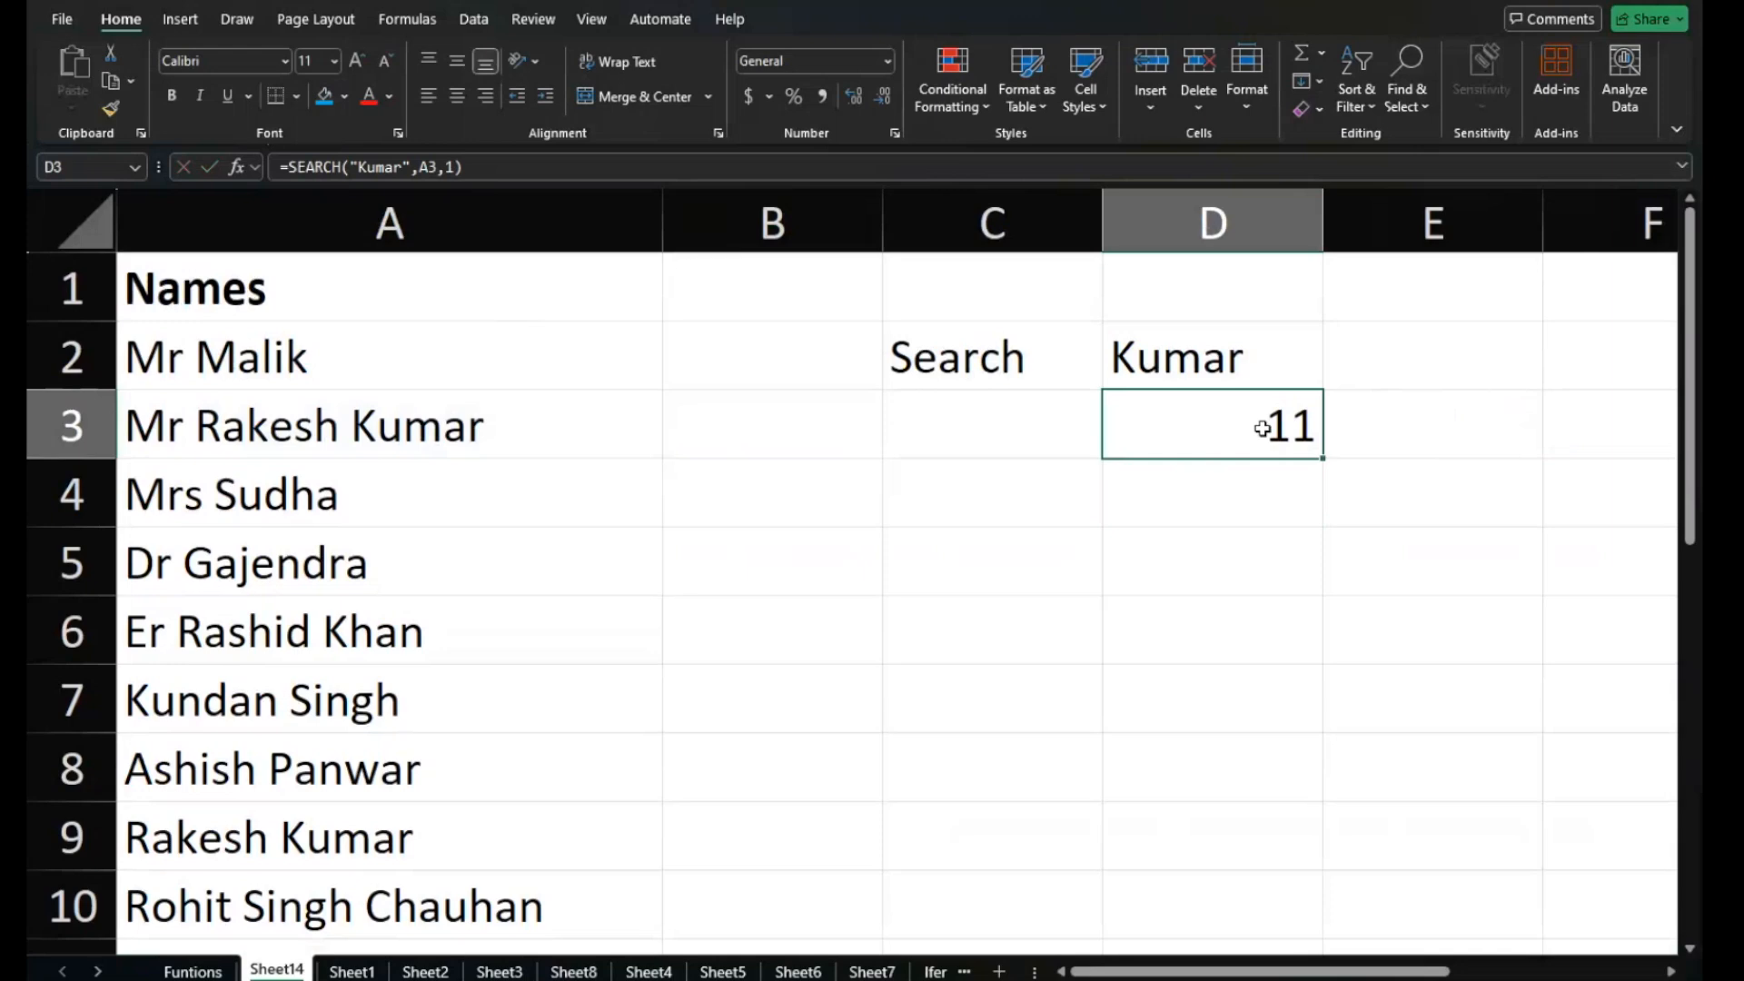
pyautogui.moveTo(945, 368); pyautogui.dragTo(1128, 249)
pyautogui.click(1251, 438)
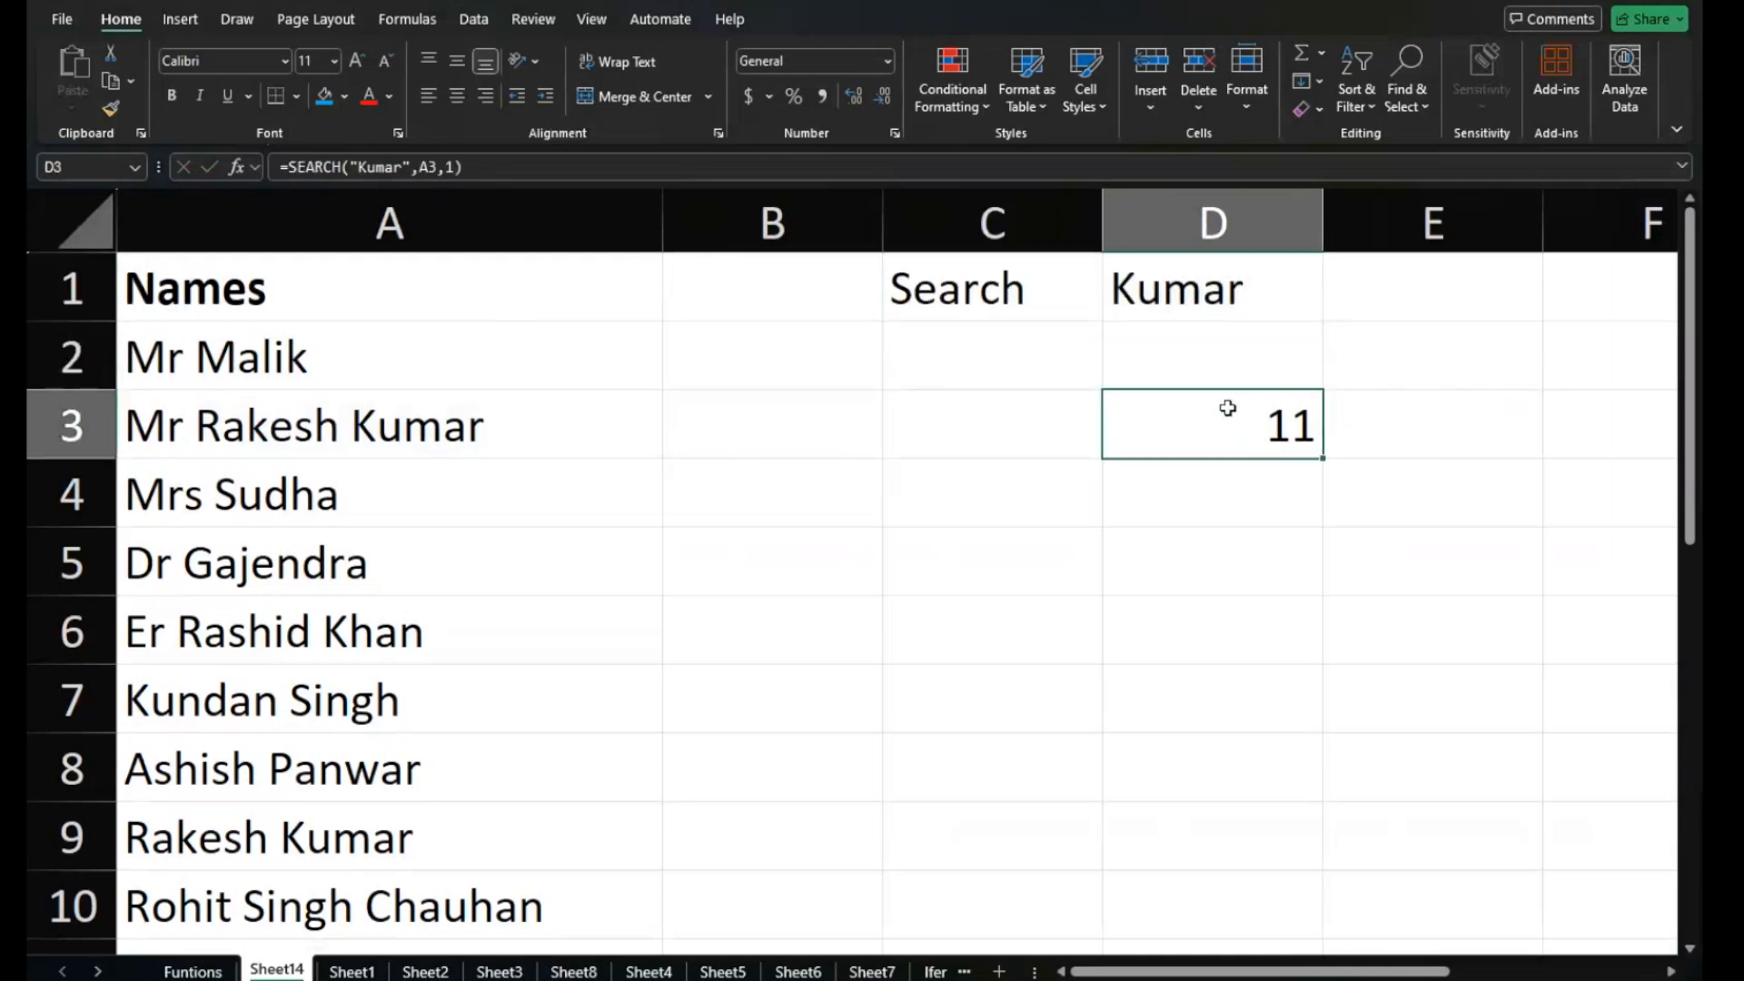
# Fill the SEARCH formula from D3 up into D2.
pyautogui.moveTo(1249, 401); pyautogui.dragTo(1253, 350)
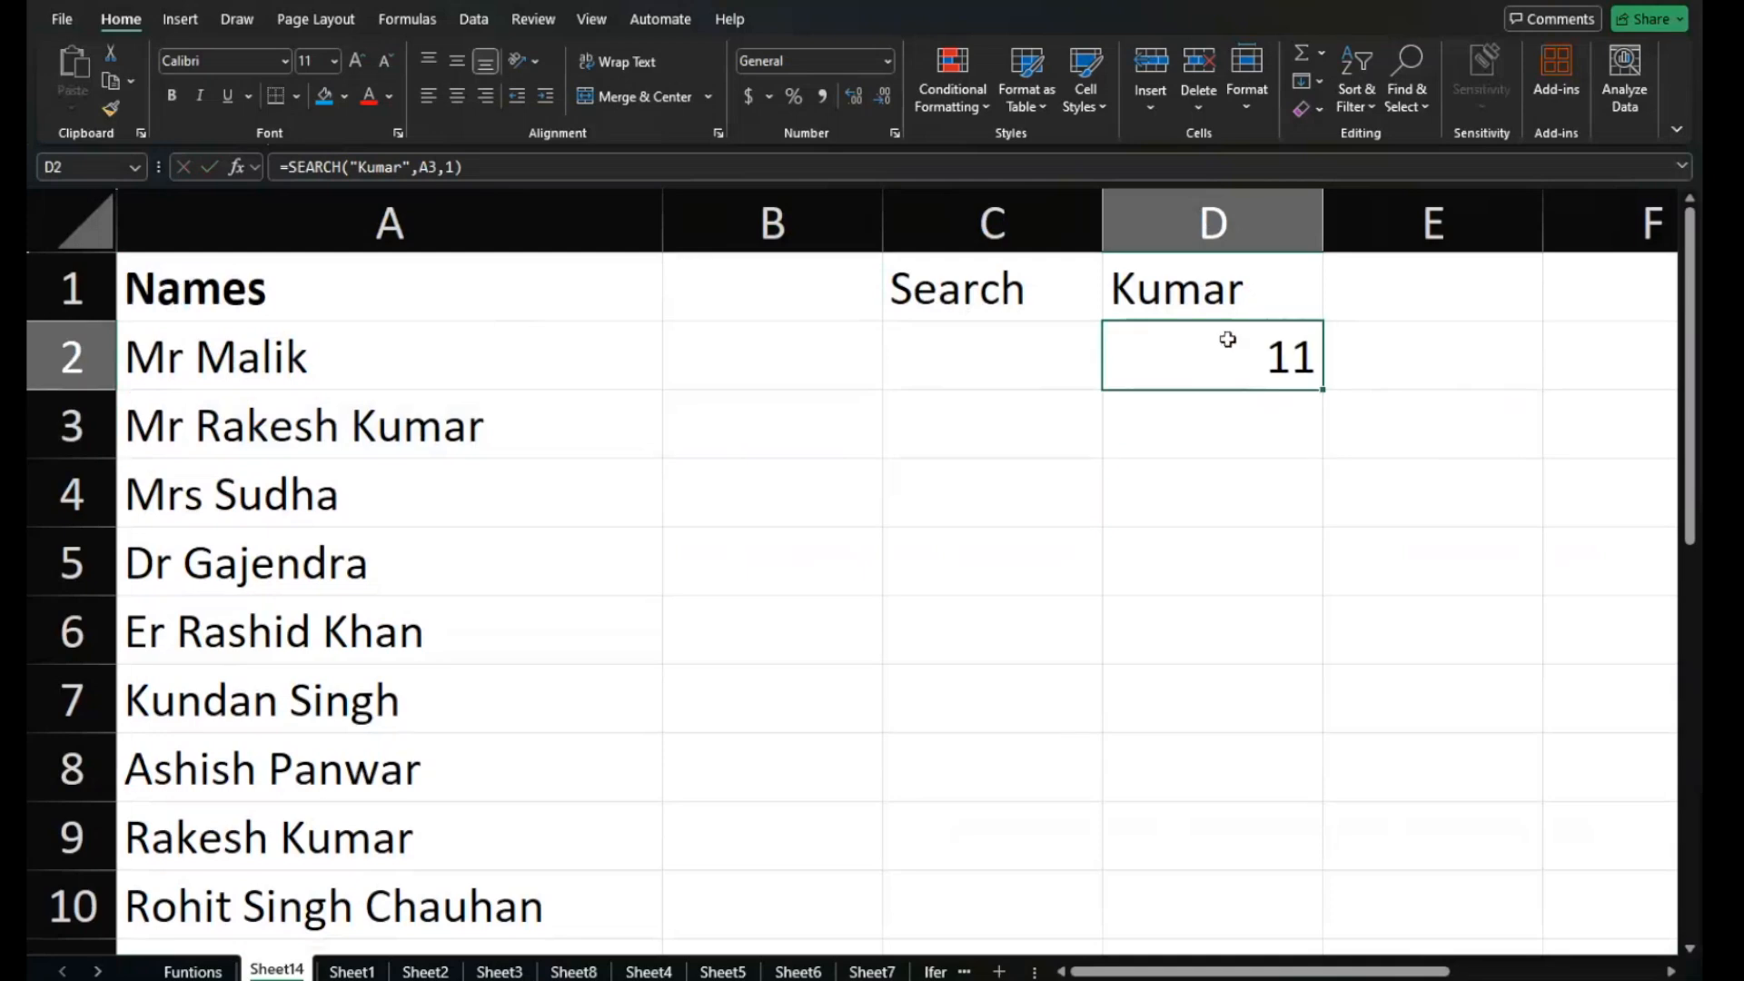
pyautogui.moveTo(1227, 381); pyautogui.dragTo(1313, 338)
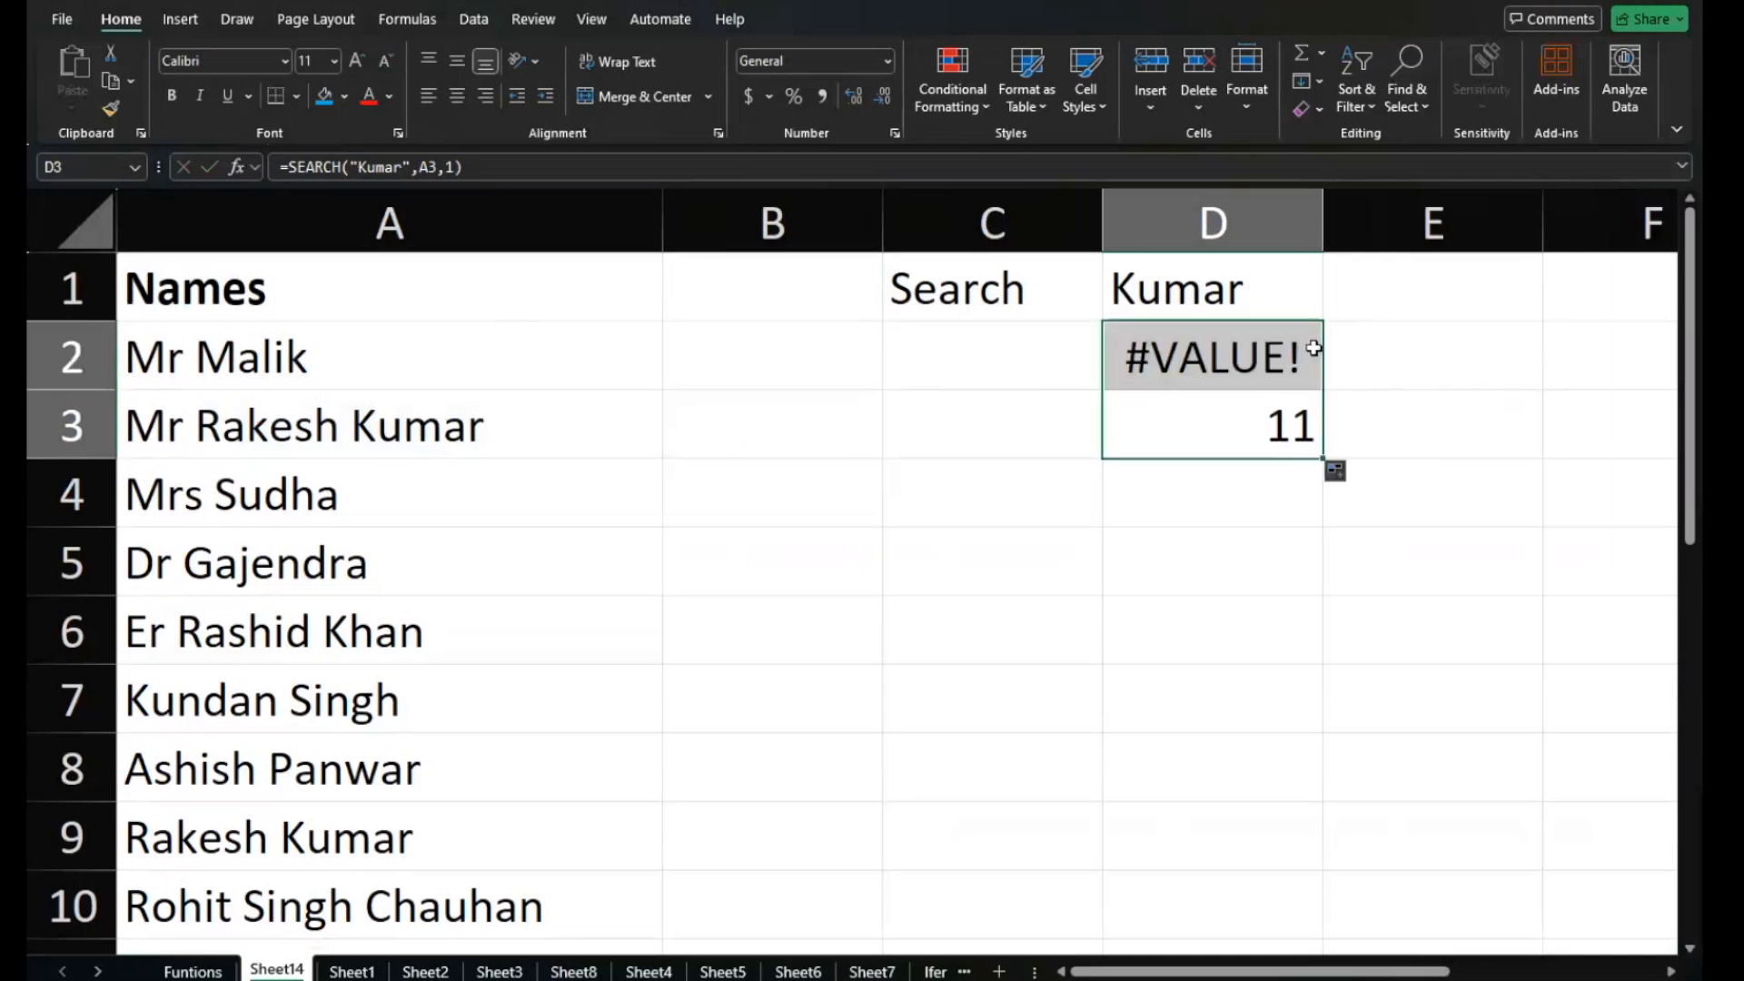
pyautogui.click(1314, 431)
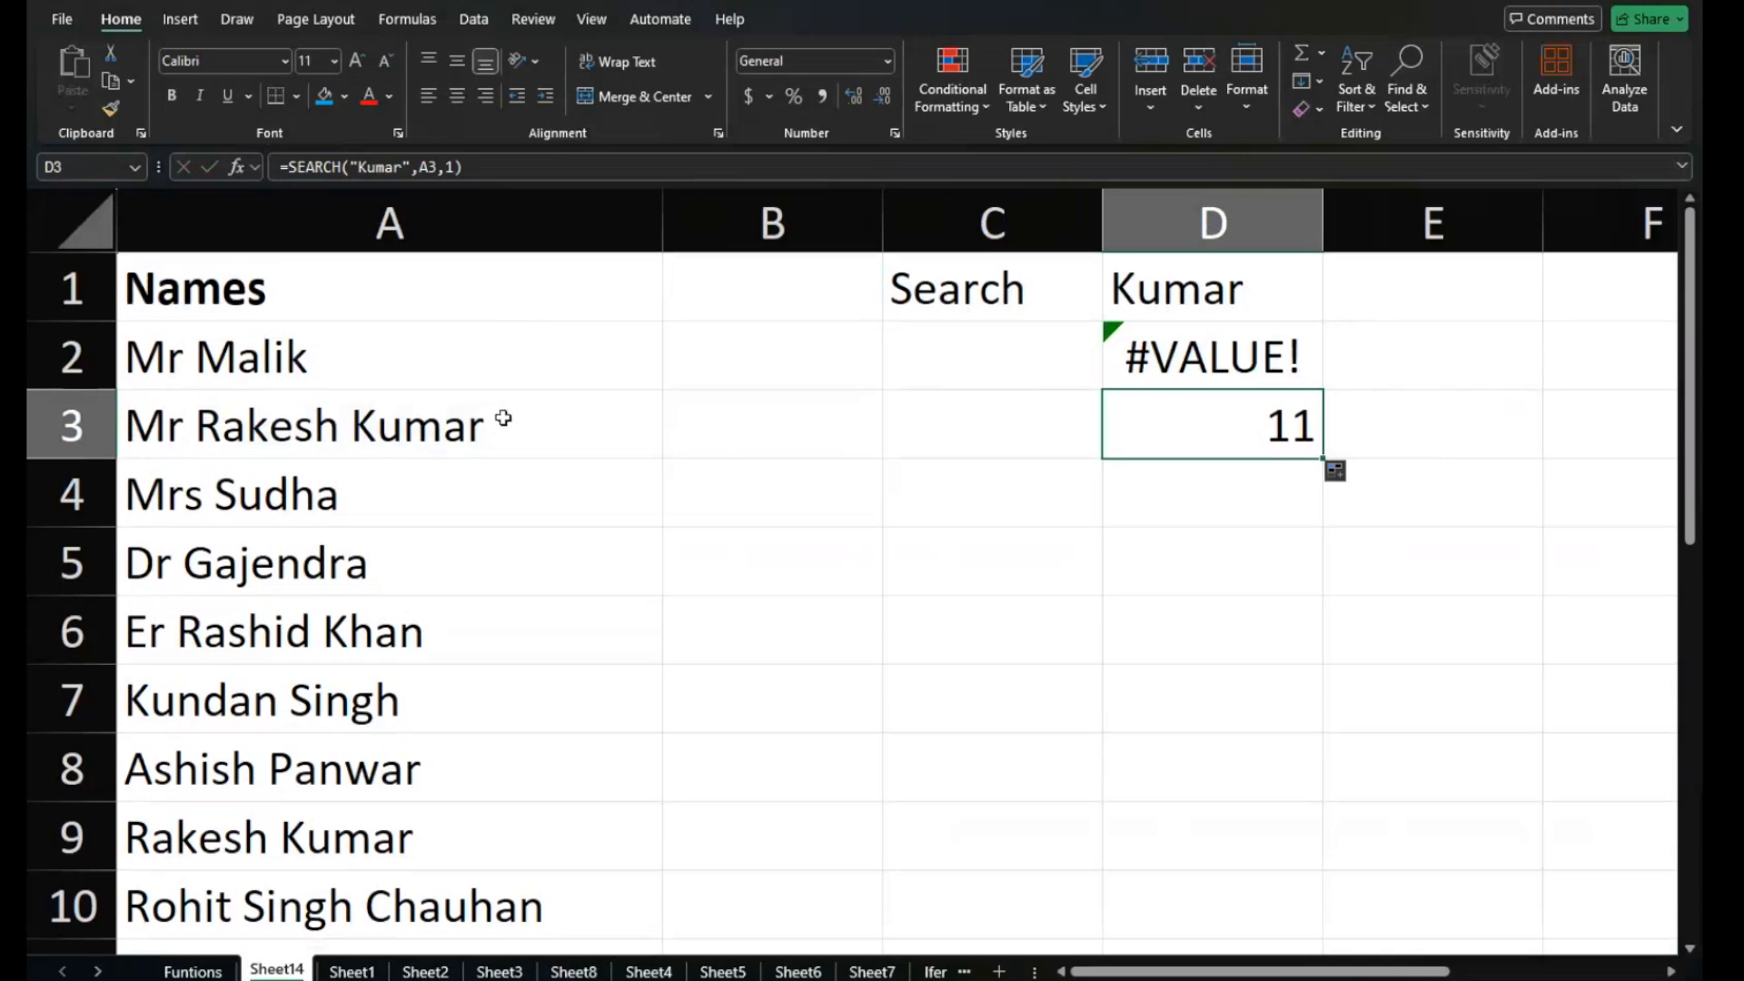
pyautogui.click(130, 468)
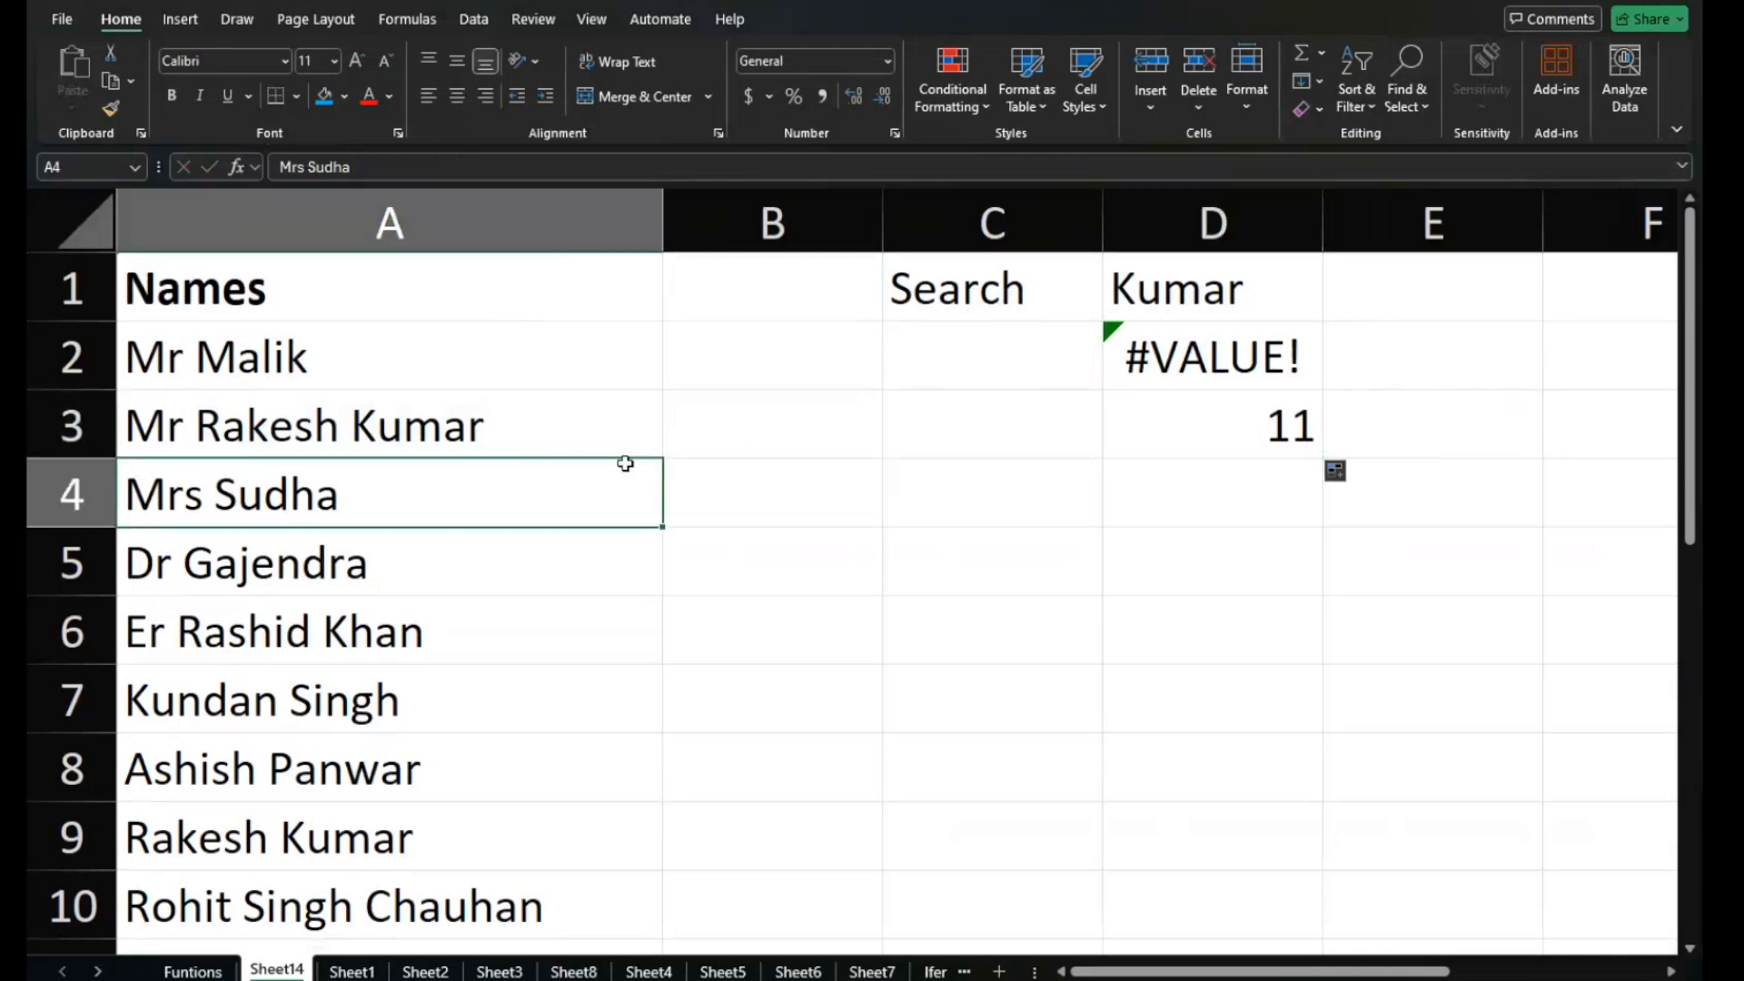
# Fill the SEARCH formula from D2 down to D12 and review the results against the names in column A.
pyautogui.click(1246, 363)
pyautogui.moveTo(1323, 393)
pyautogui.mouseDown()
pyautogui.moveTo(1284, 955)
pyautogui.moveTo(1268, 935)
pyautogui.mouseUp()
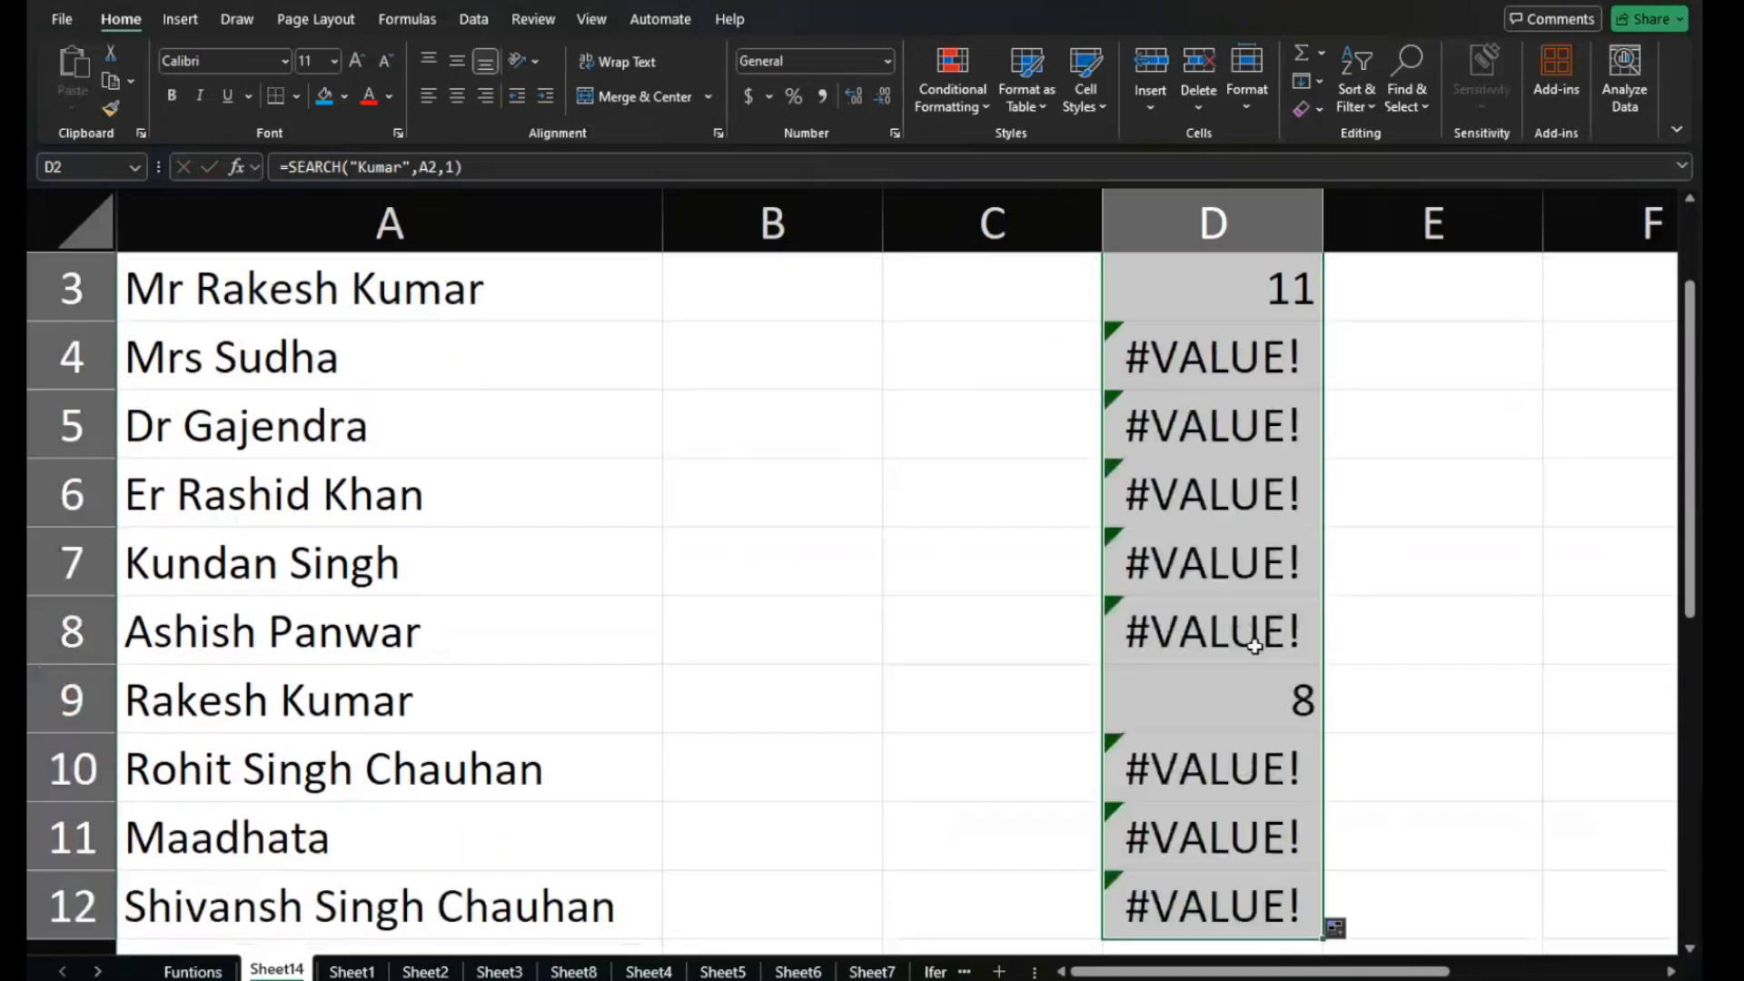
pyautogui.scroll(1, 1254, 647)
pyautogui.click(1245, 362)
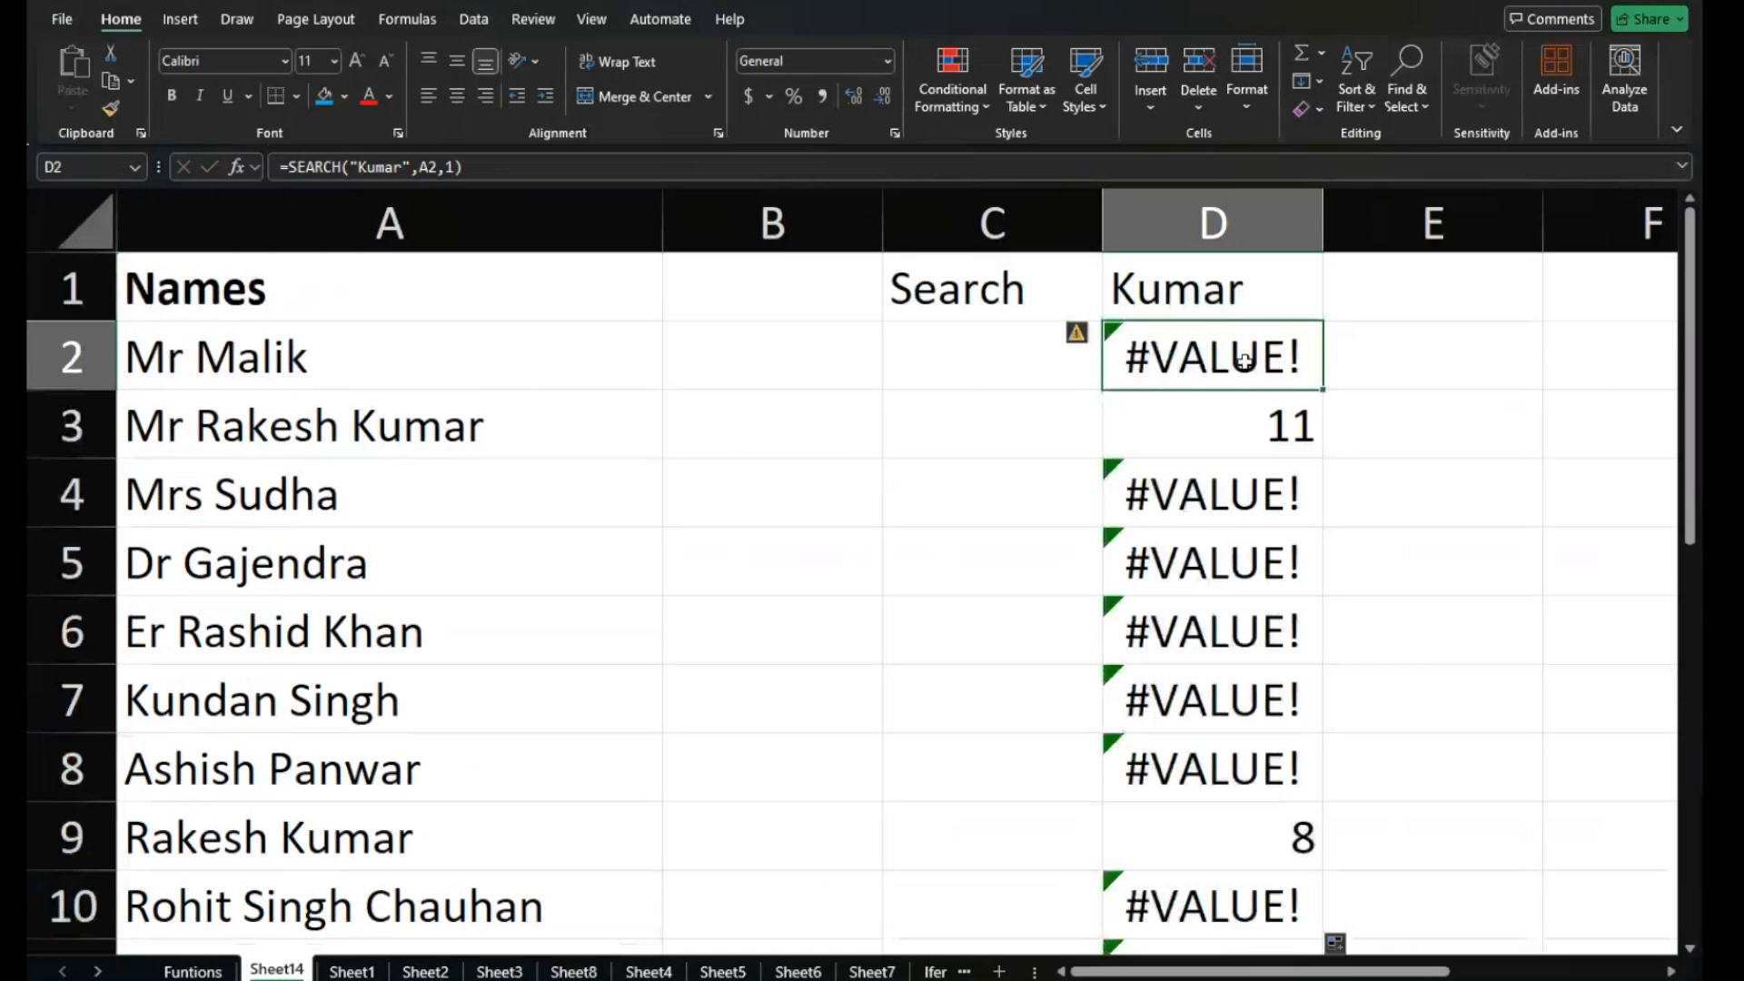
pyautogui.press('Down')
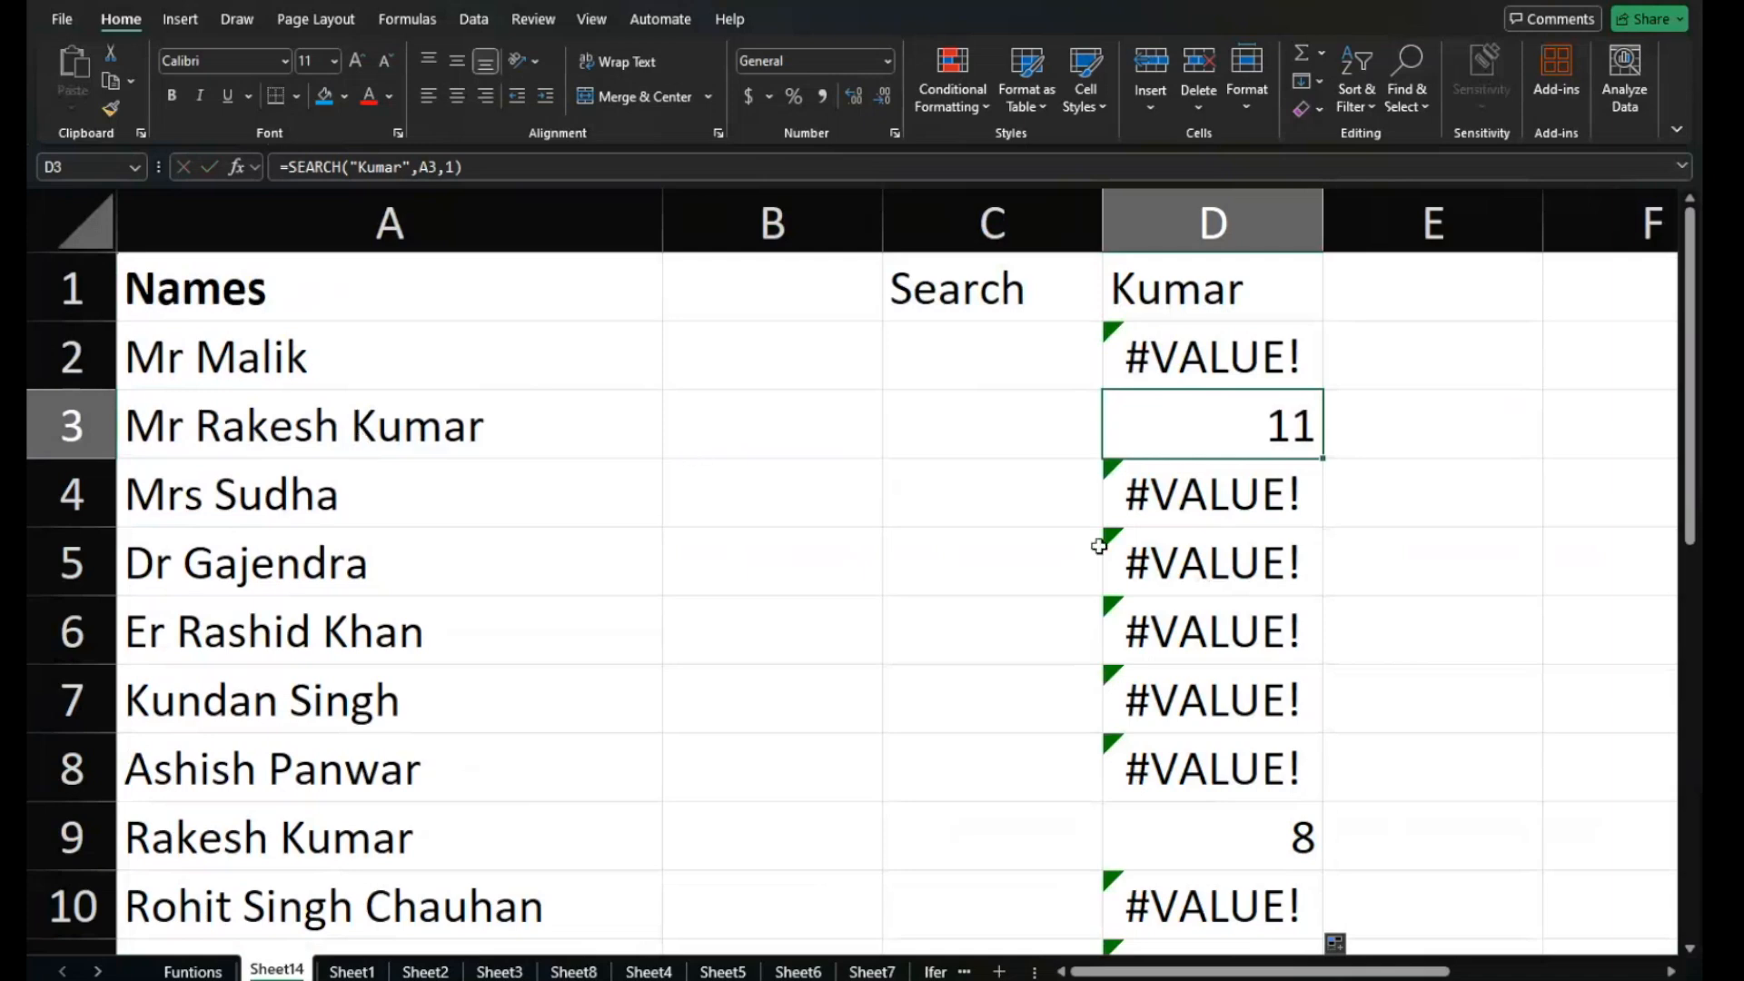
pyautogui.scroll(-1, 860, 747)
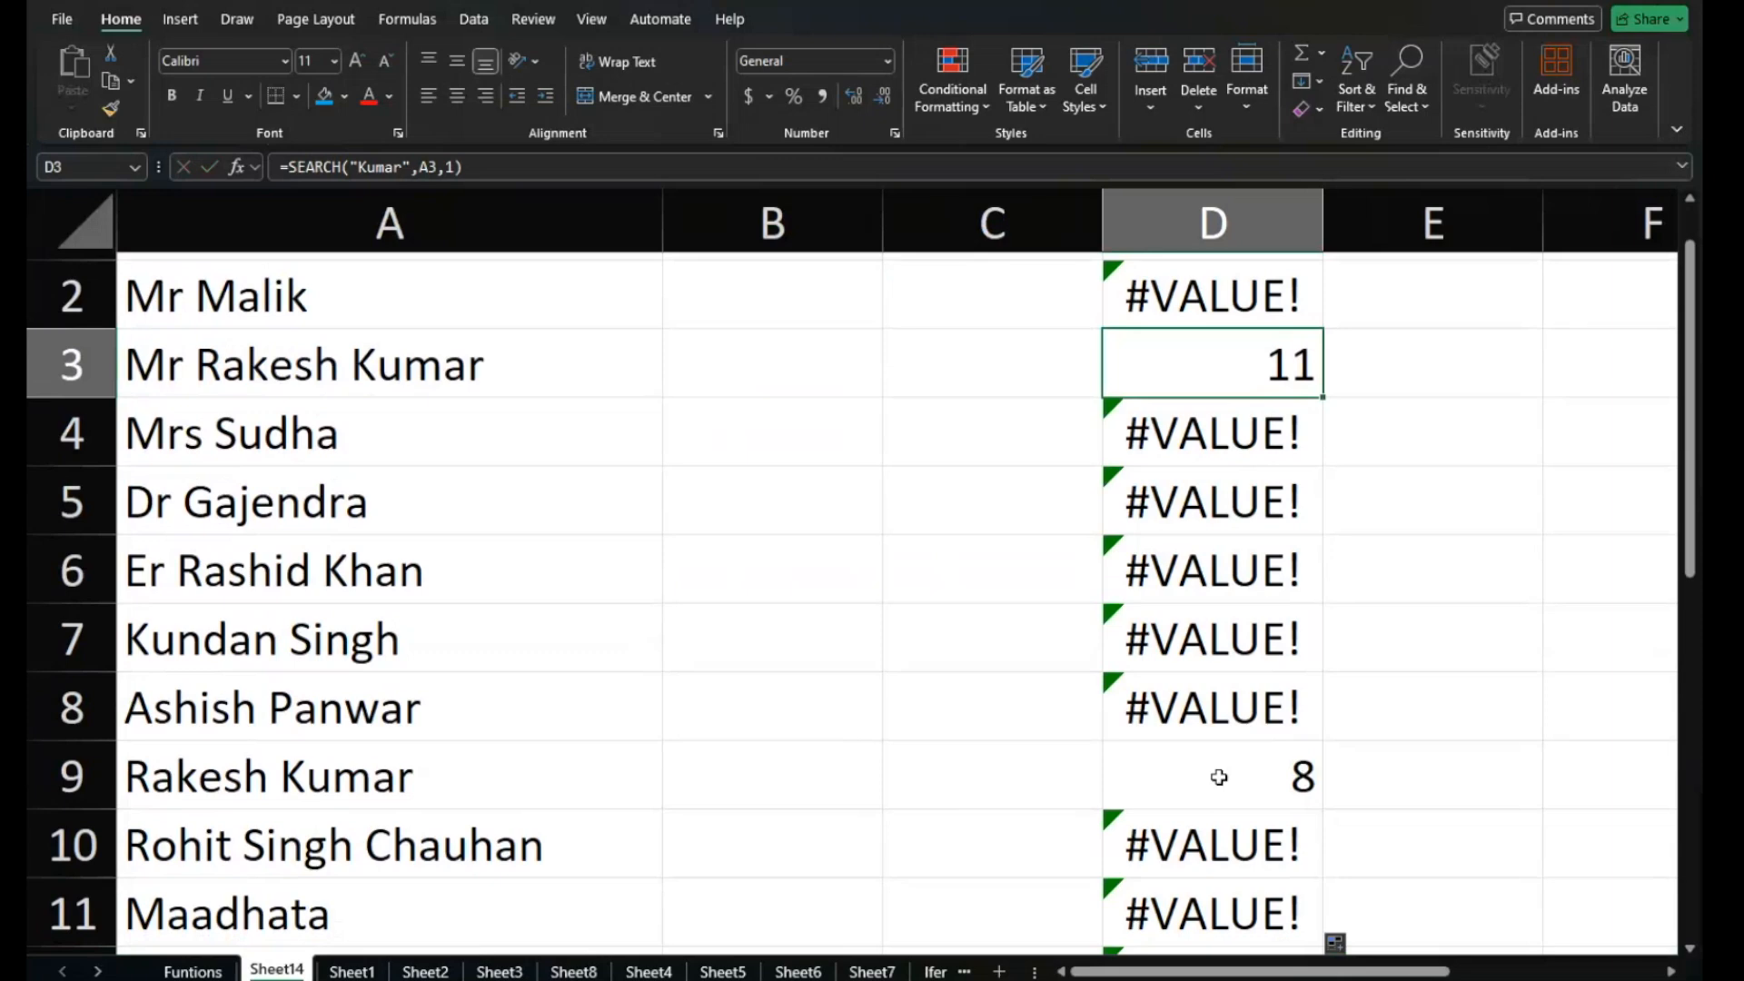
pyautogui.scroll(1, 1219, 777)
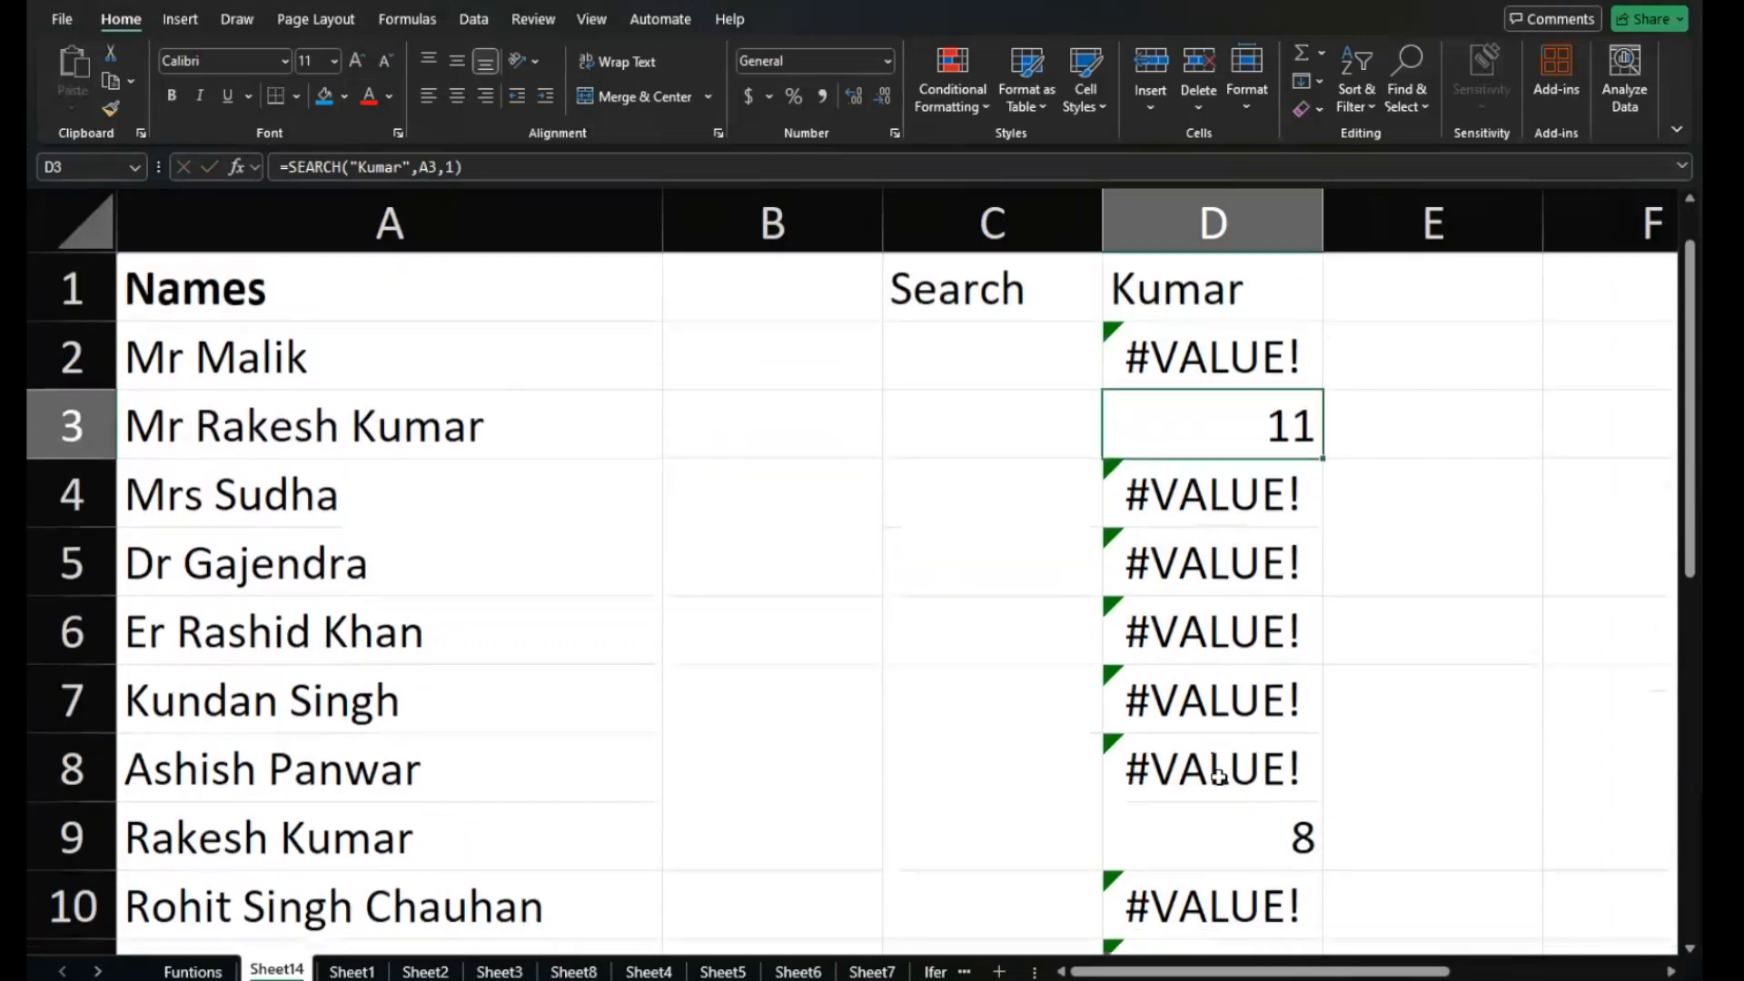
# Change the find text of the SEARCH formula in D2 to "r".
pyautogui.click(1220, 343)
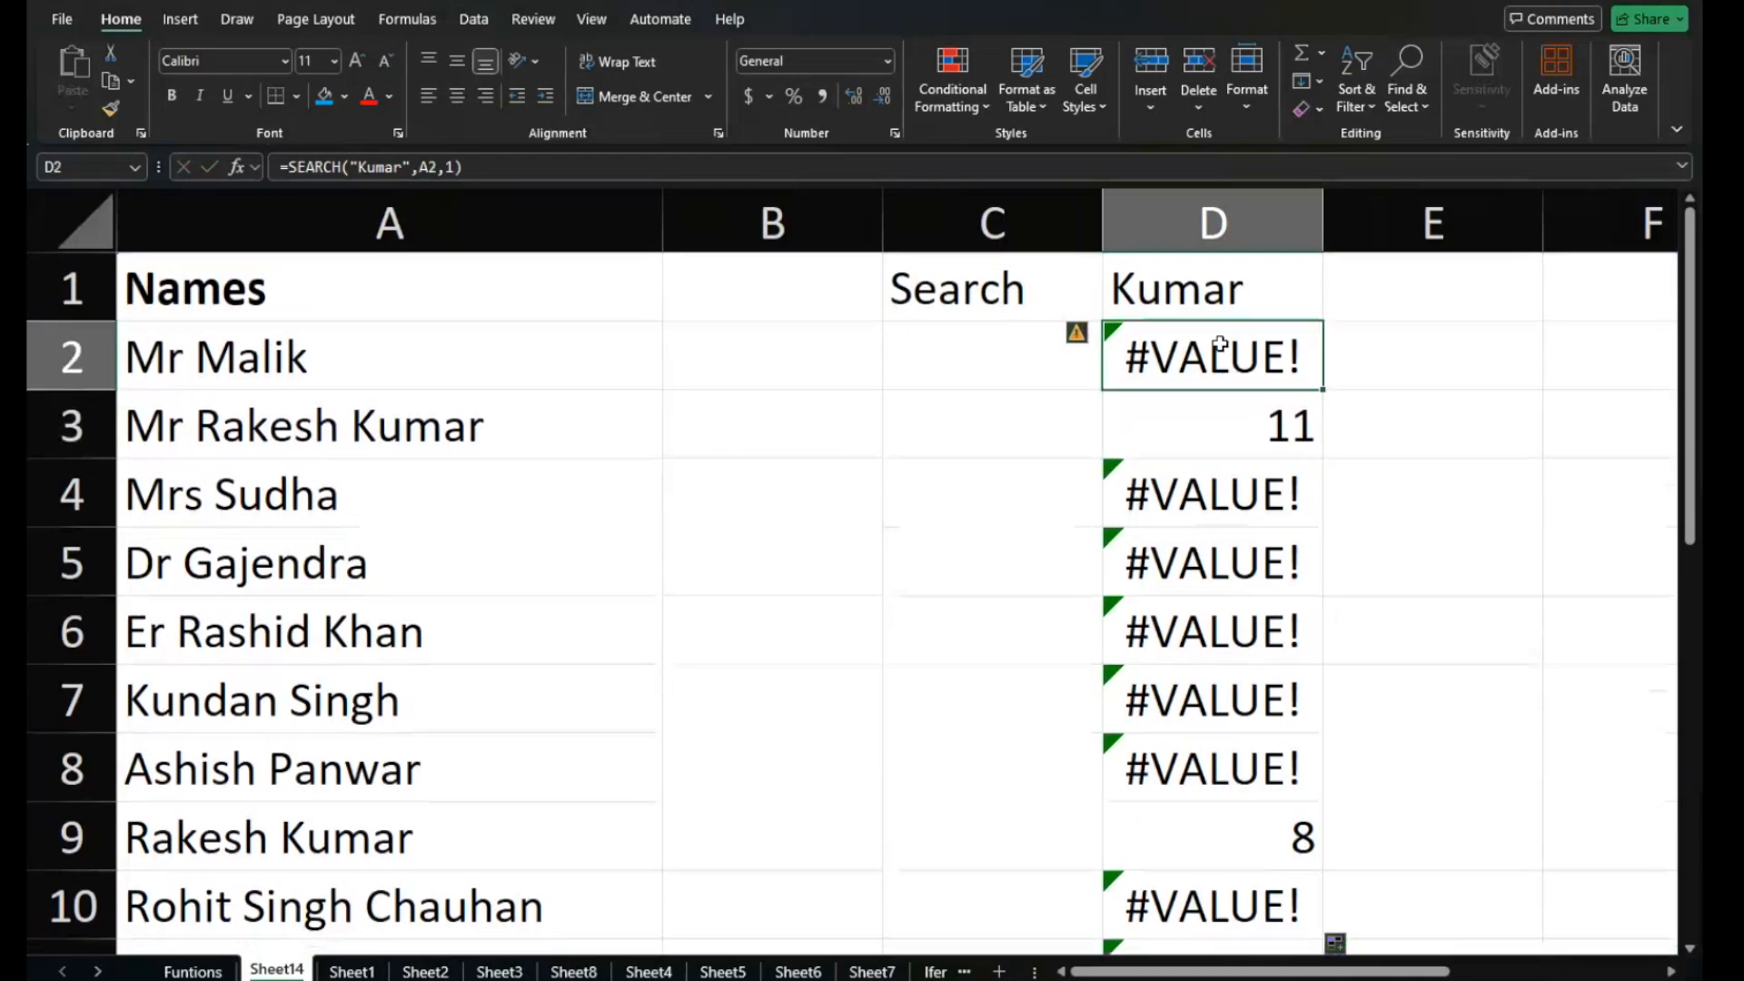
pyautogui.doubleClick(1219, 343)
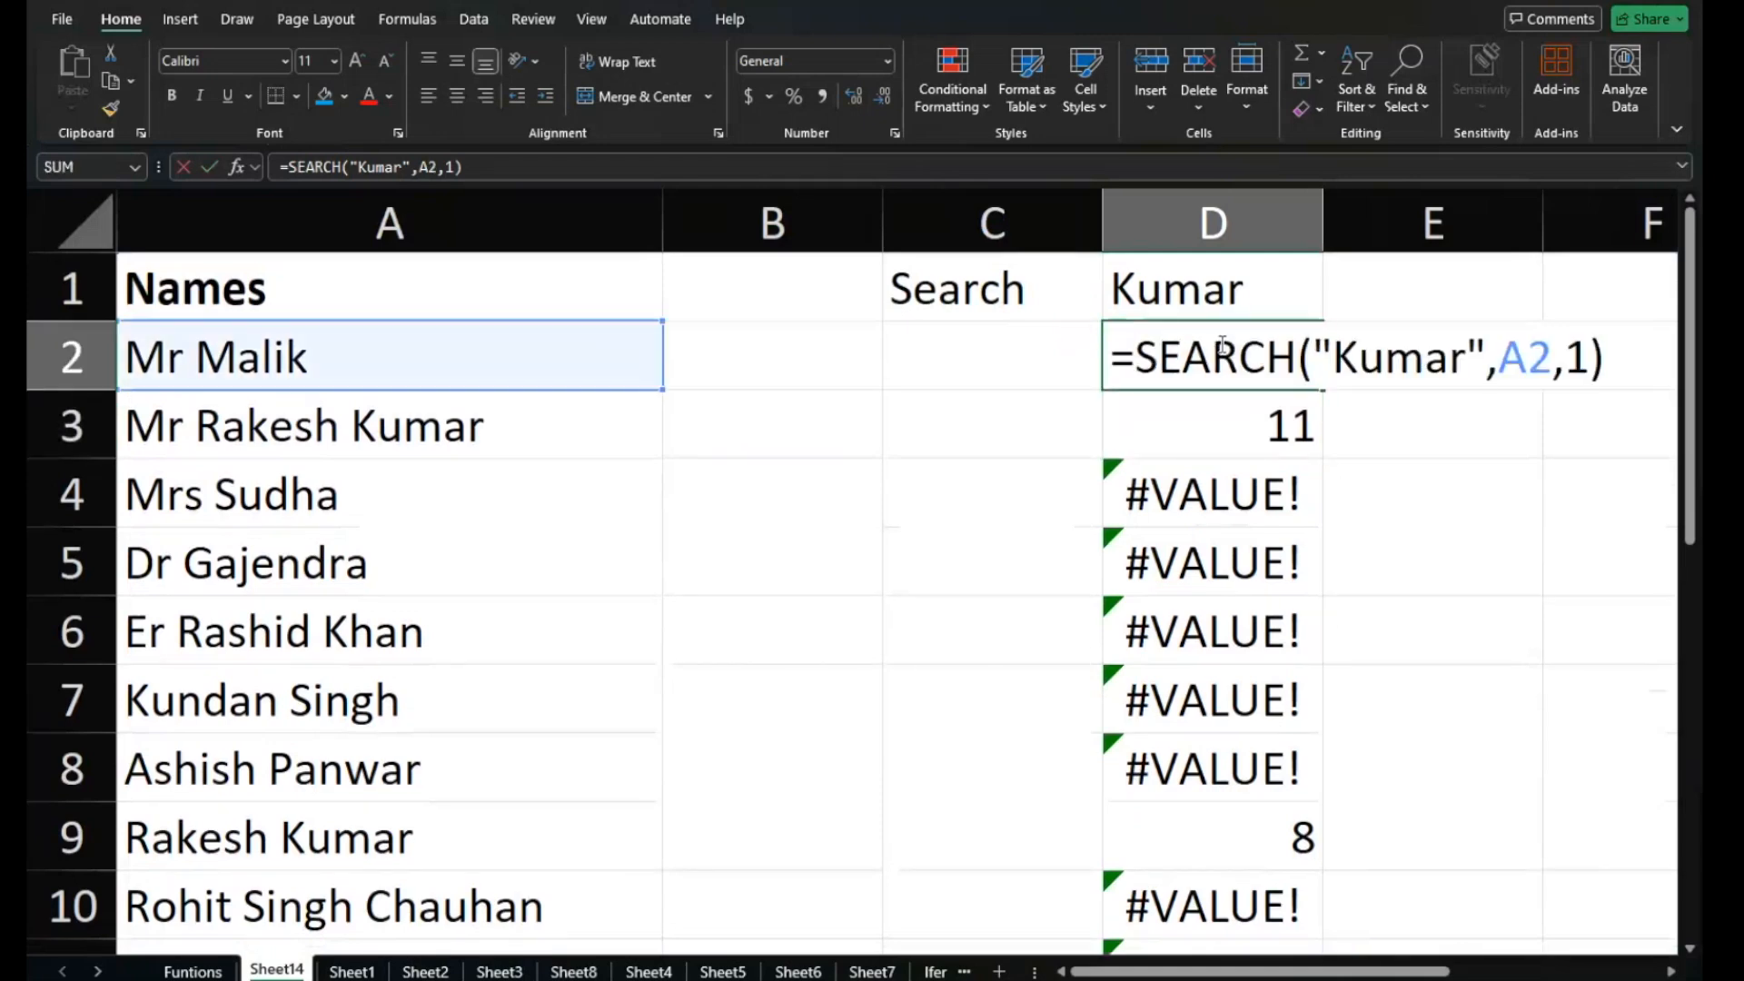
pyautogui.click(1456, 354)
pyautogui.press('BackSpace')
pyautogui.press('BackSpace')
pyautogui.press('BackSpace')
pyautogui.press('BackSpace')
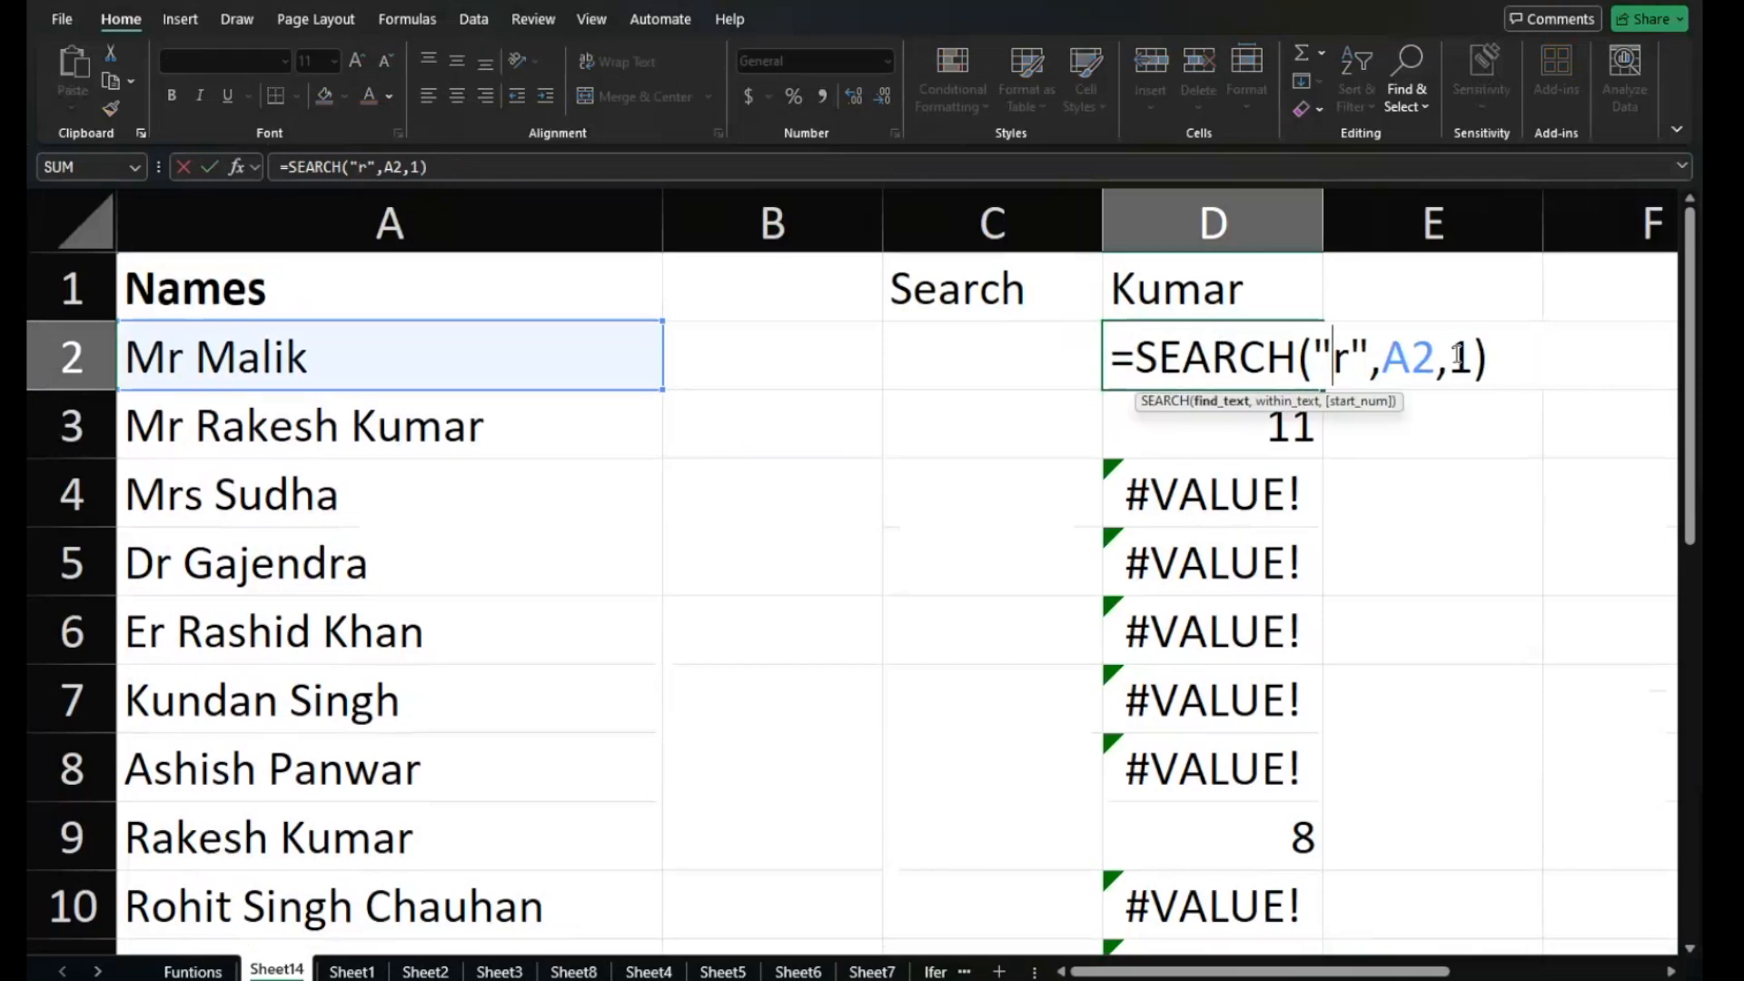
pyautogui.hotkey('ctrl', 'Return')
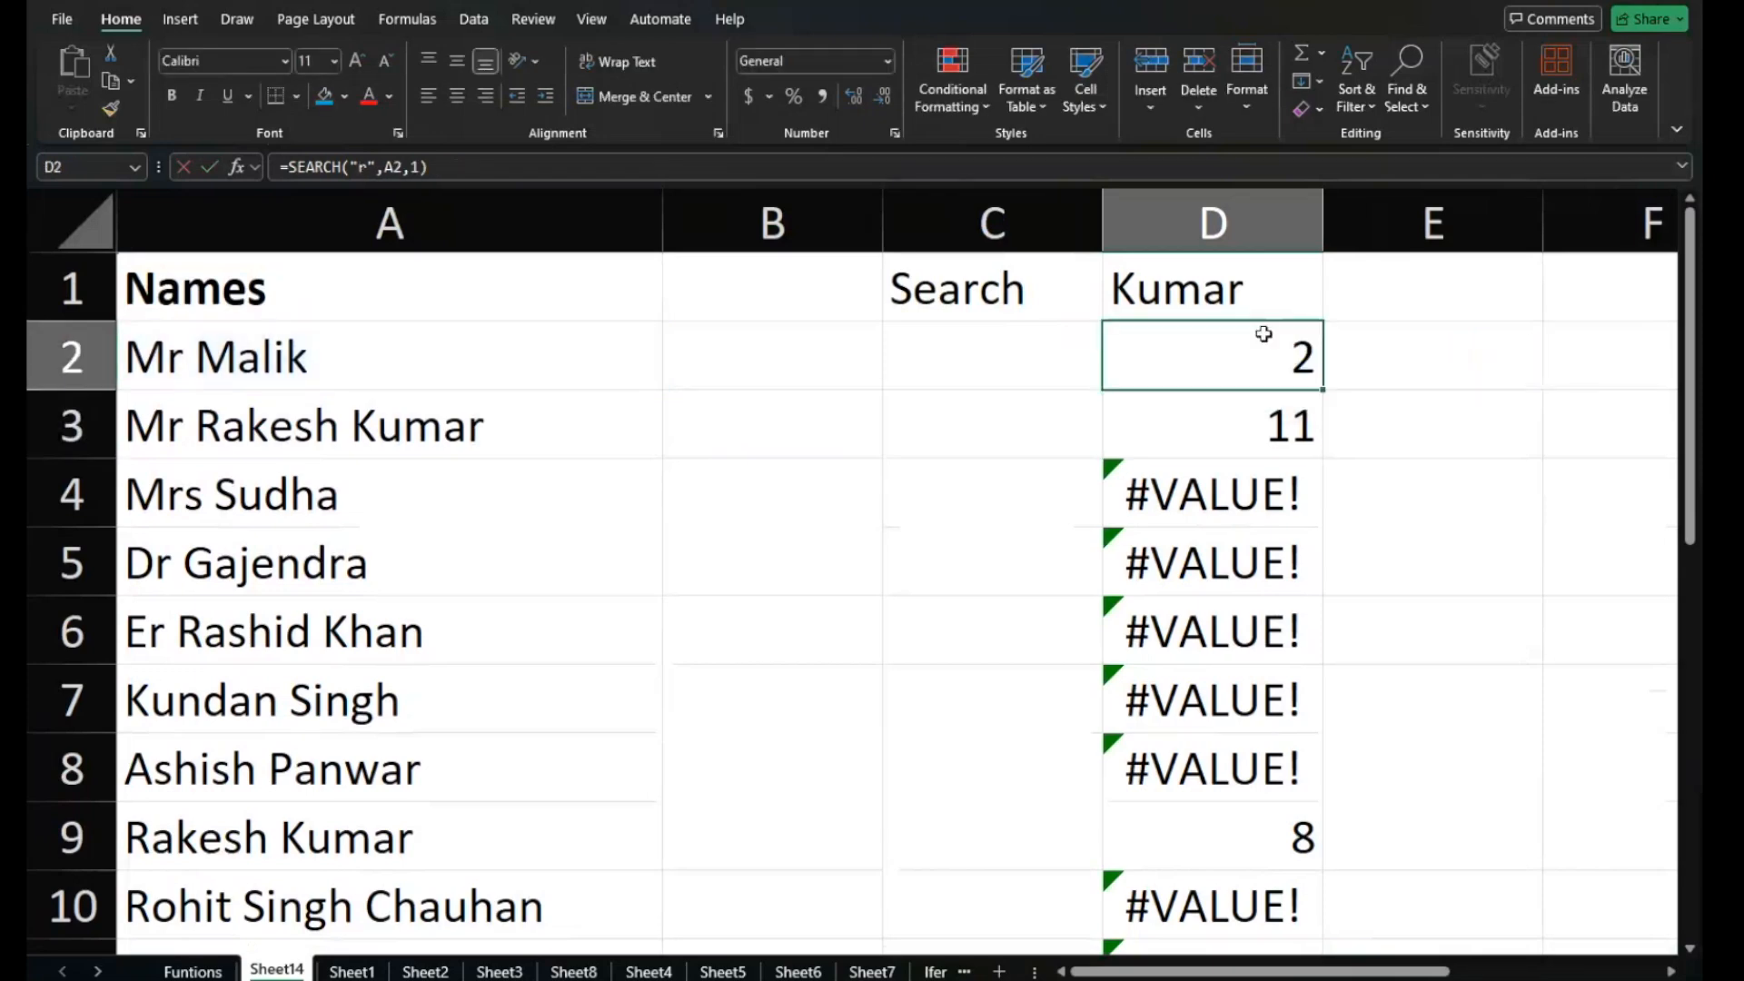
# Fill the "r" SEARCH formula from D2 down to D12 and review the results against the names.
pyautogui.doubleClick(1322, 393)
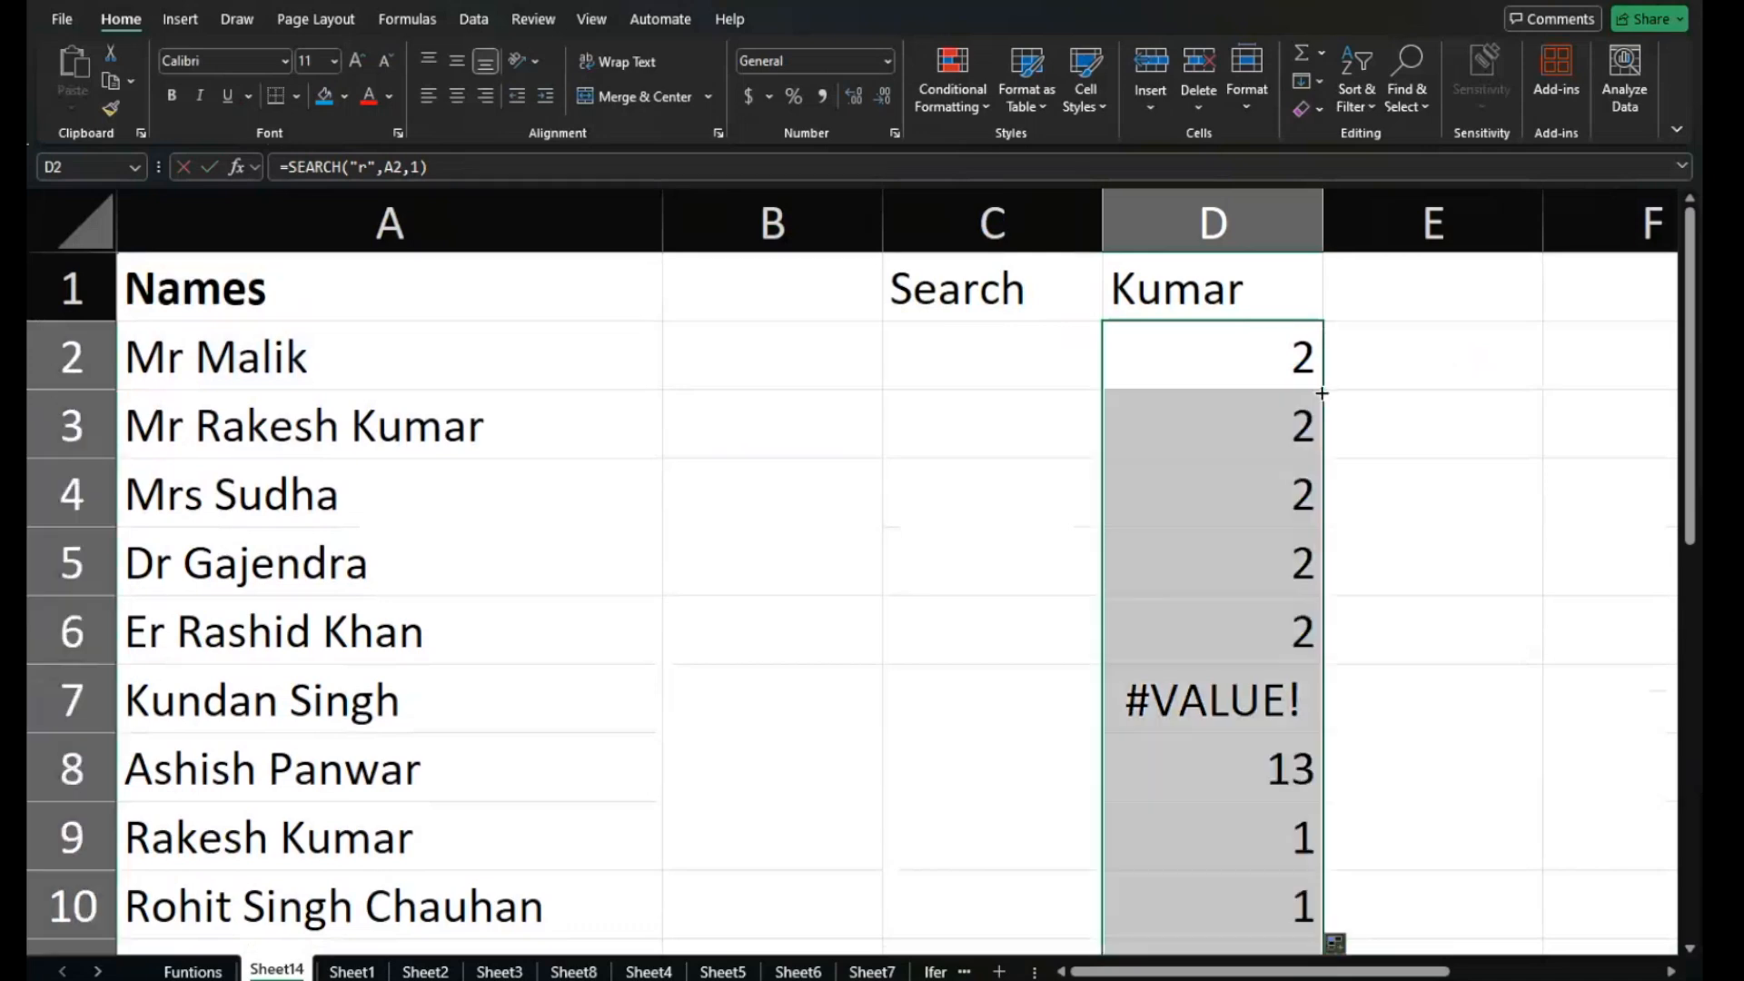
pyautogui.scroll(-2, 1161, 547)
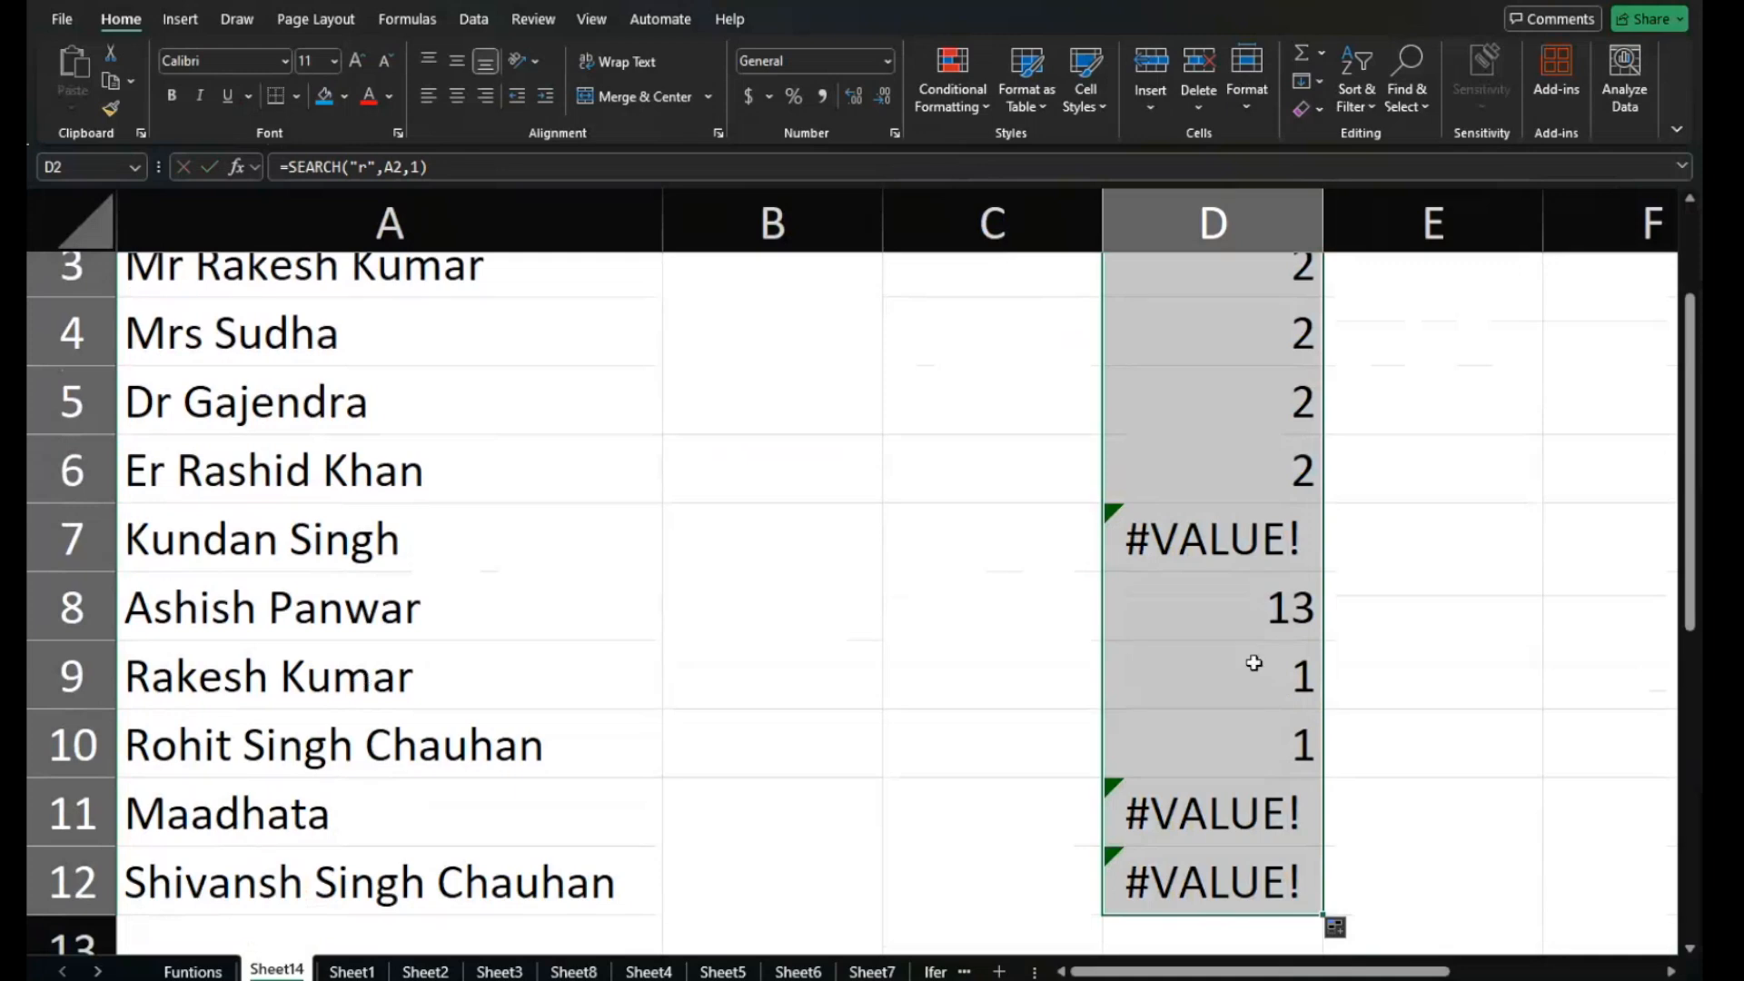
pyautogui.scroll(1, 1253, 663)
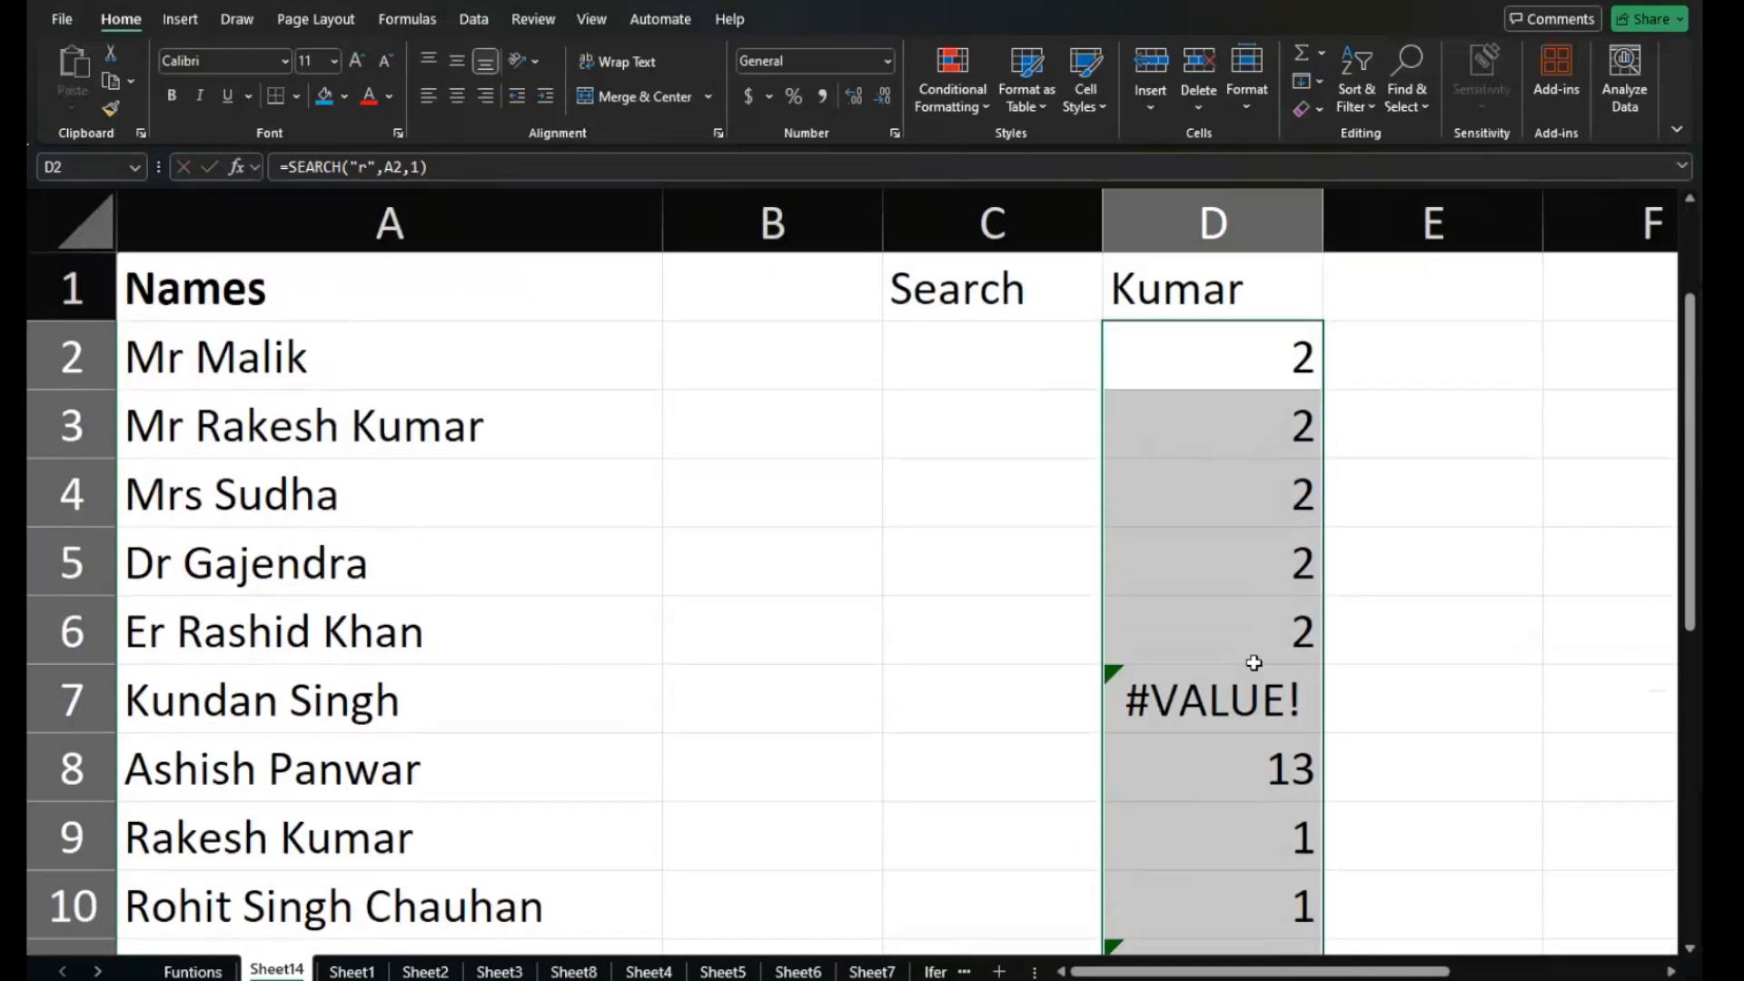
# Replace the find text of the SEARCH formula in D2 with a single space.
pyautogui.click(1198, 368)
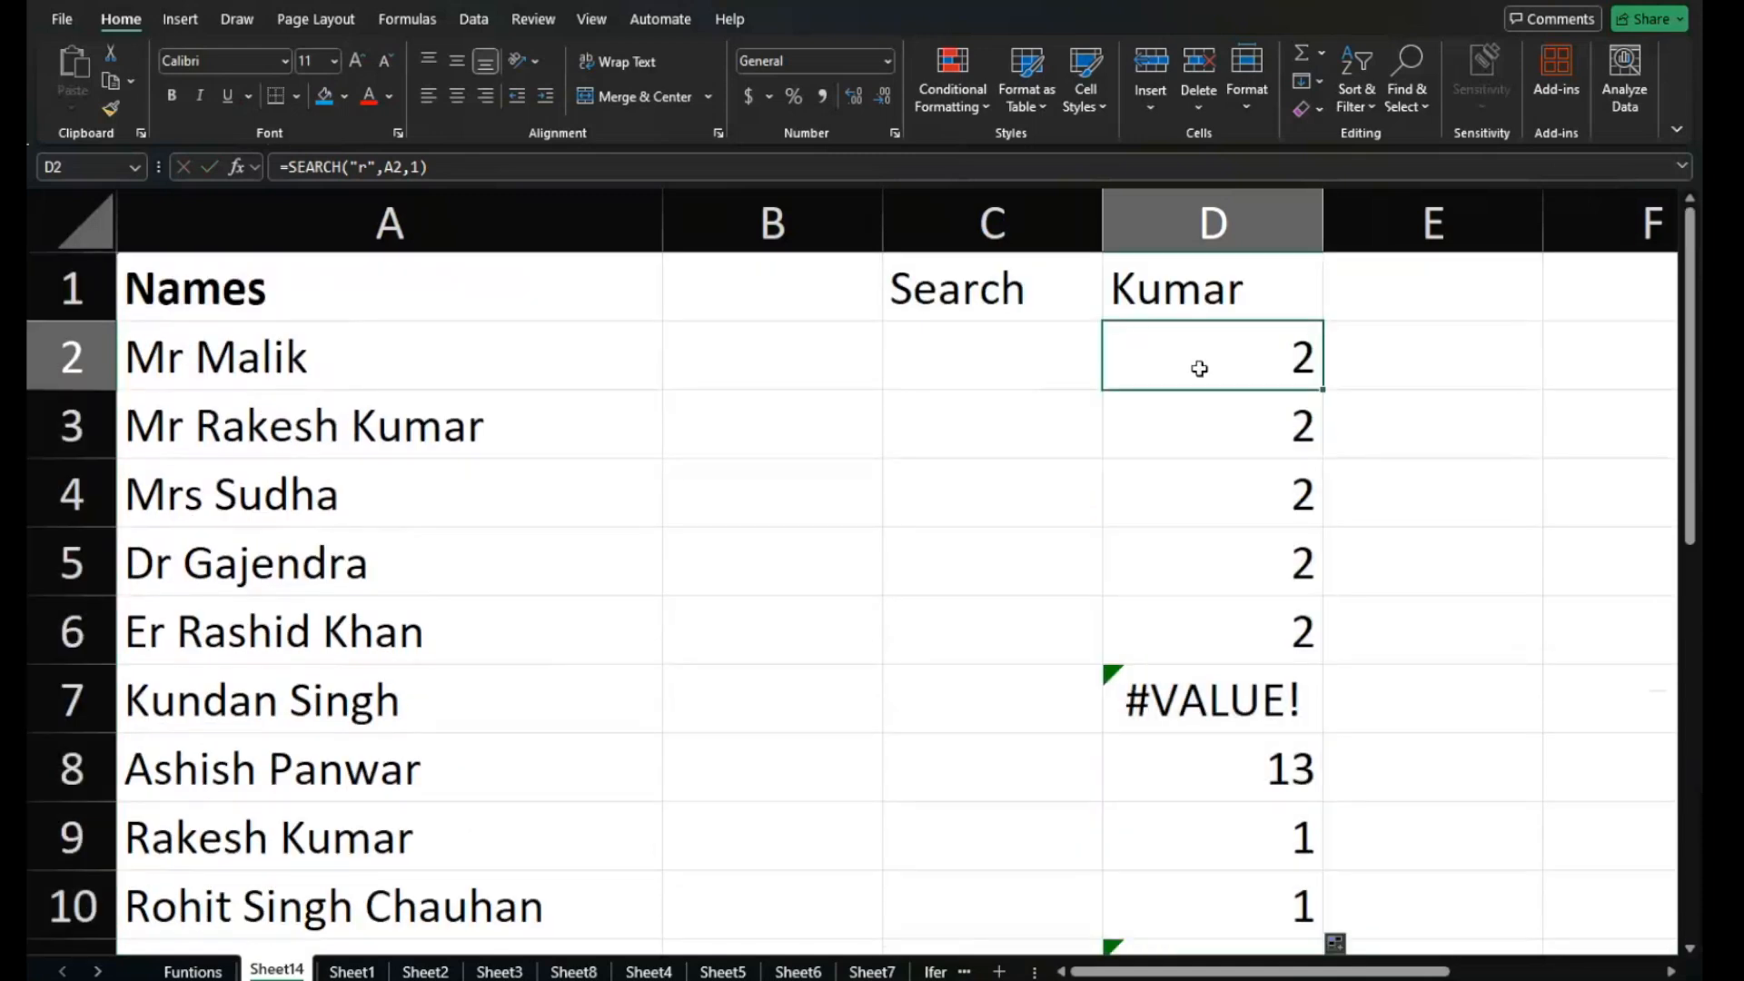
pyautogui.doubleClick(1199, 368)
pyautogui.click(1345, 366)
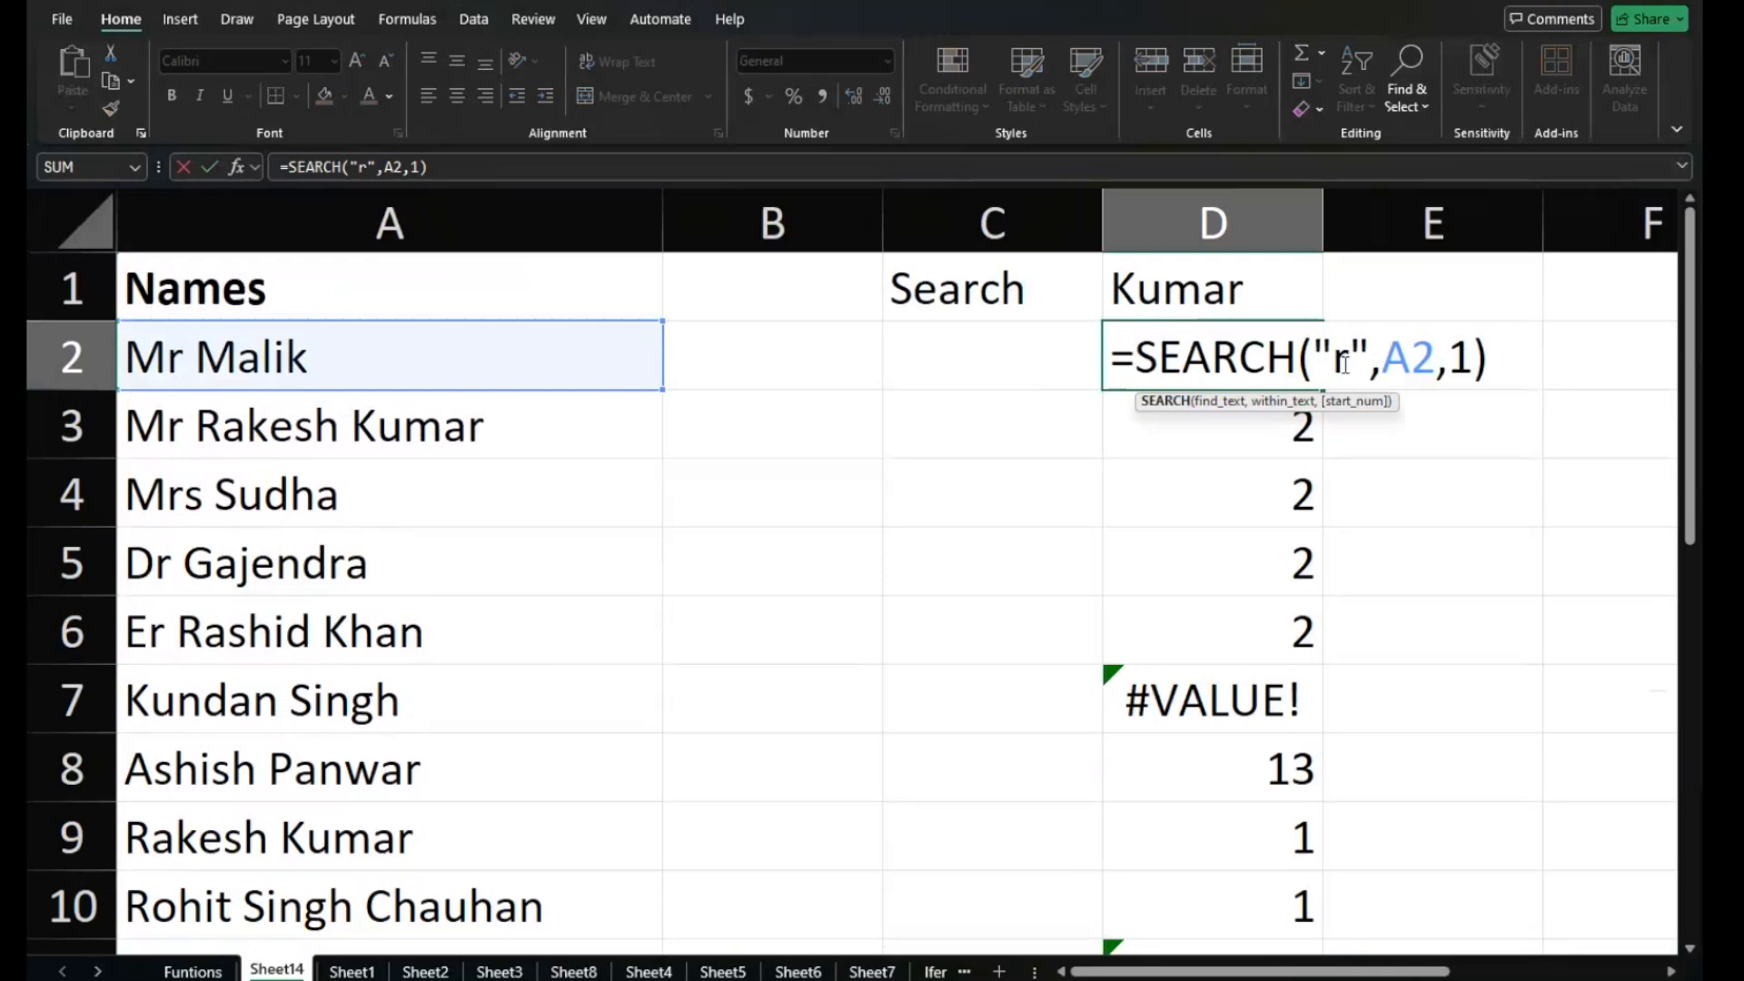
pyautogui.press('BackSpace')
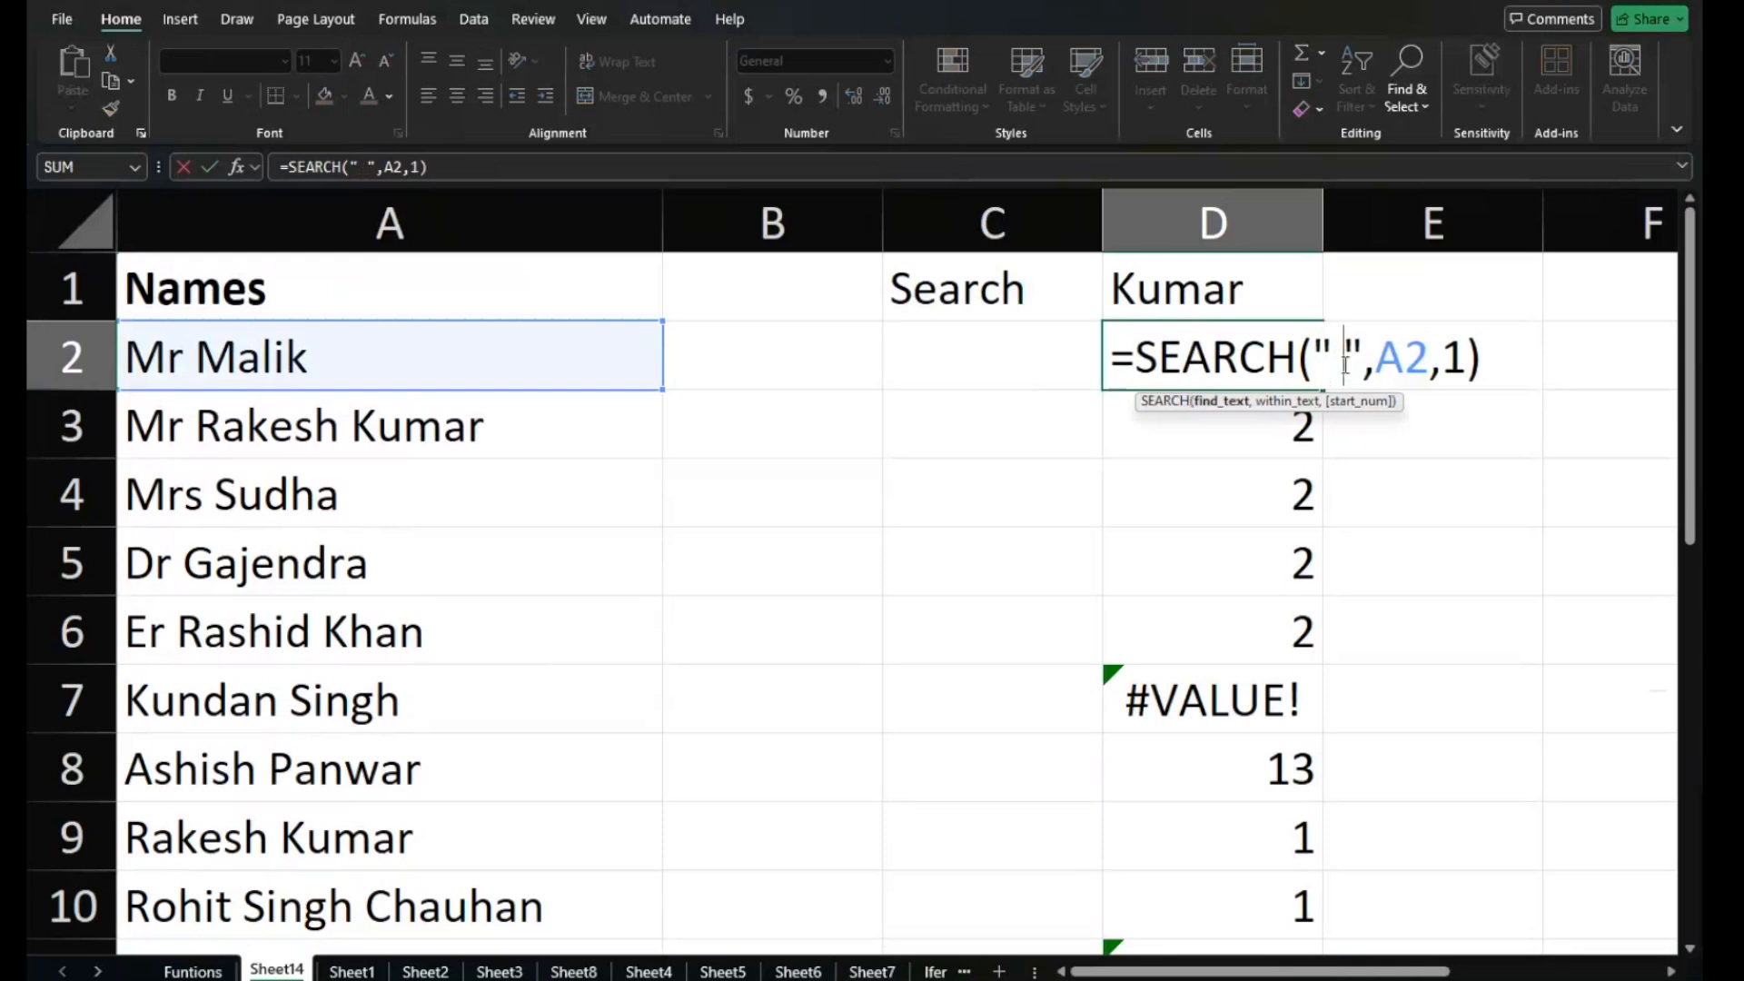
pyautogui.press('Return')
pyautogui.click(1309, 362)
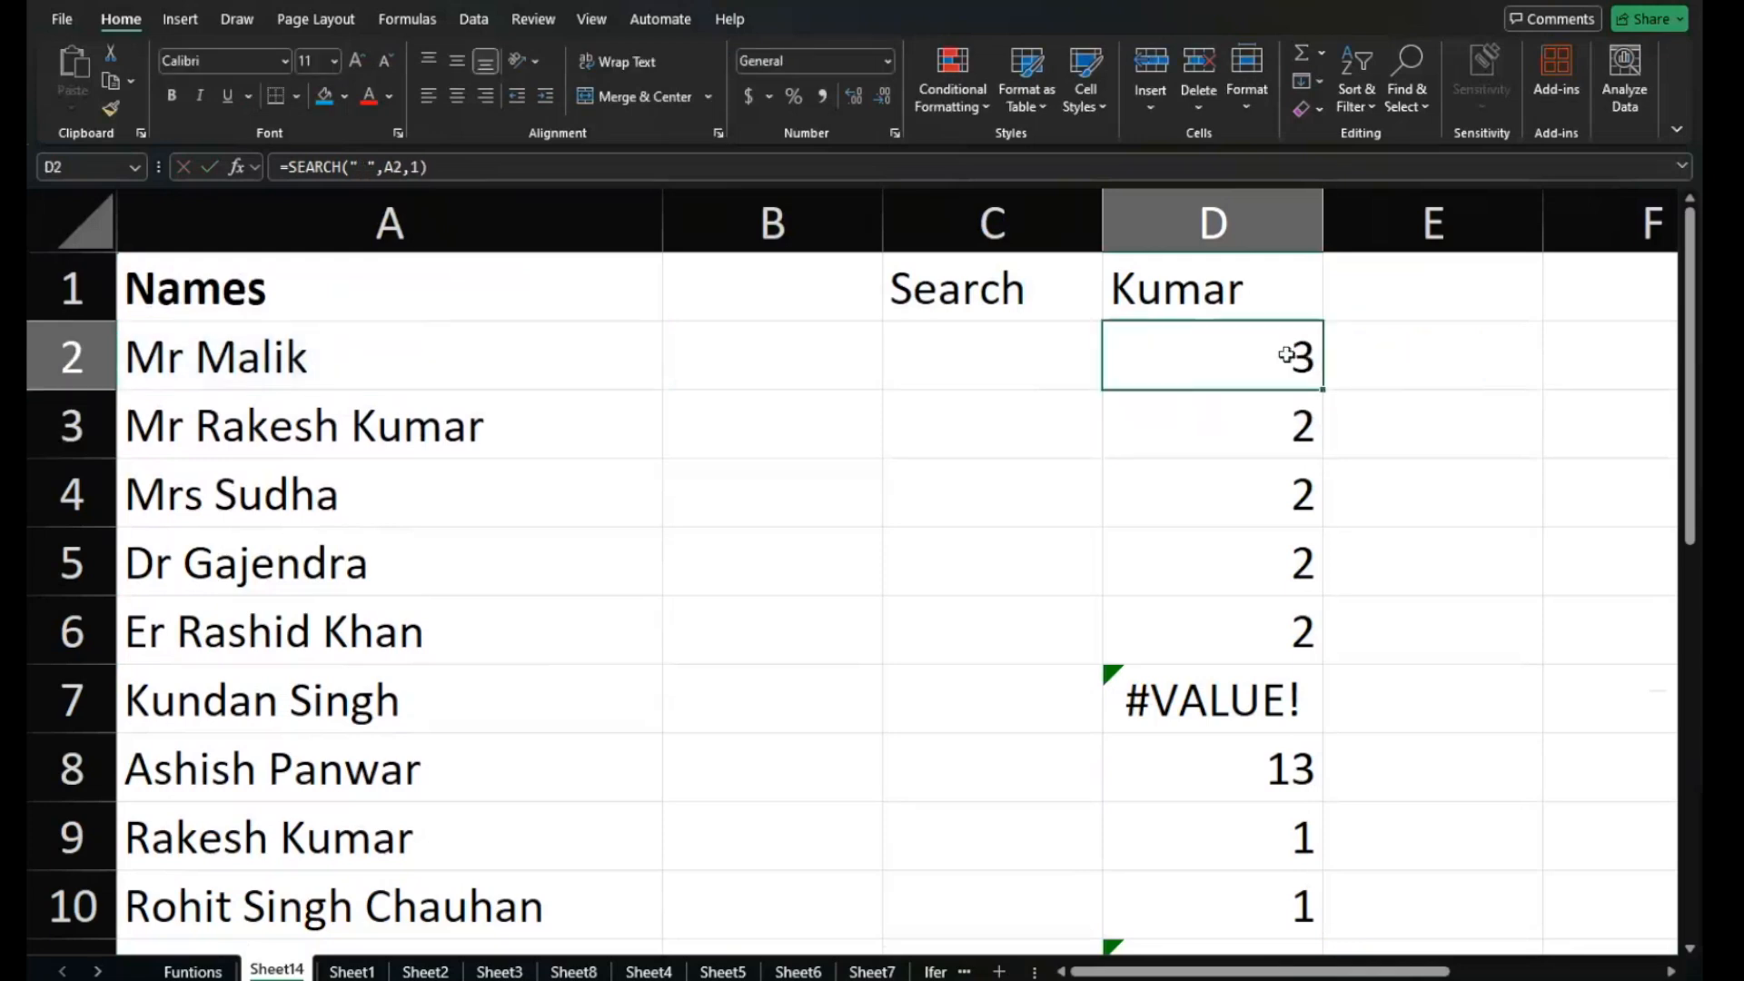
# Fill the space-searching formula from D2 down to D12 and review the results for each name.
pyautogui.doubleClick(1321, 390)
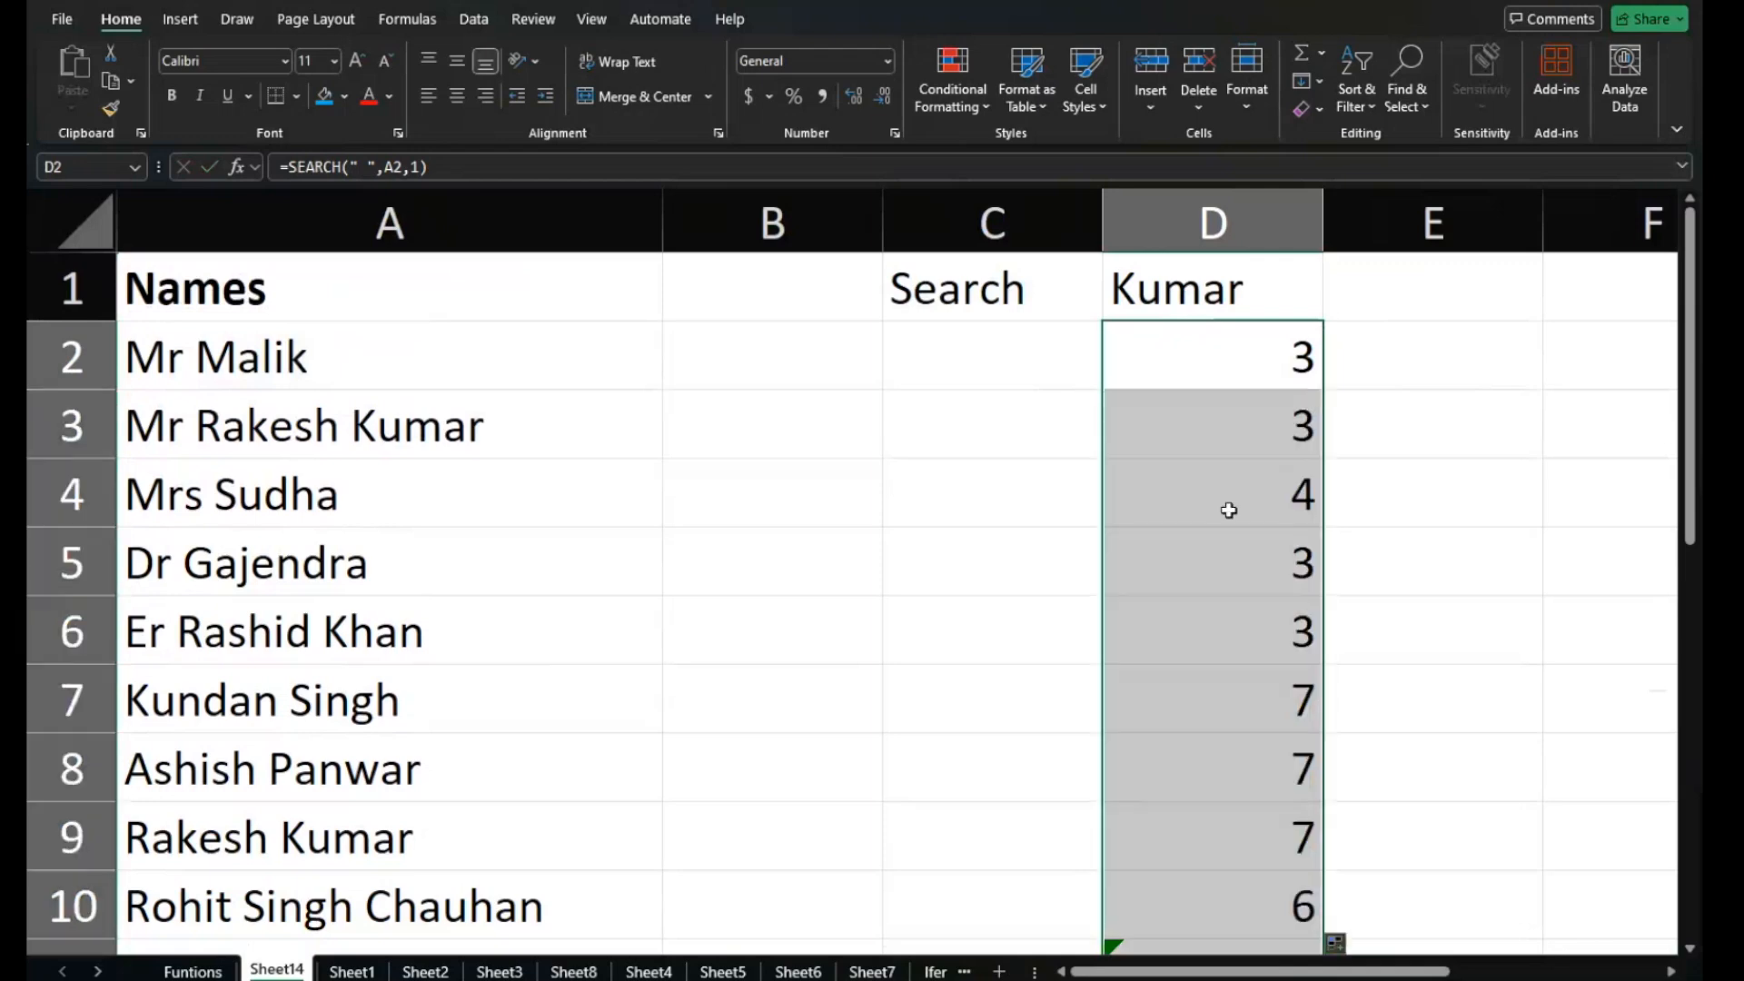
pyautogui.scroll(-2, 1228, 510)
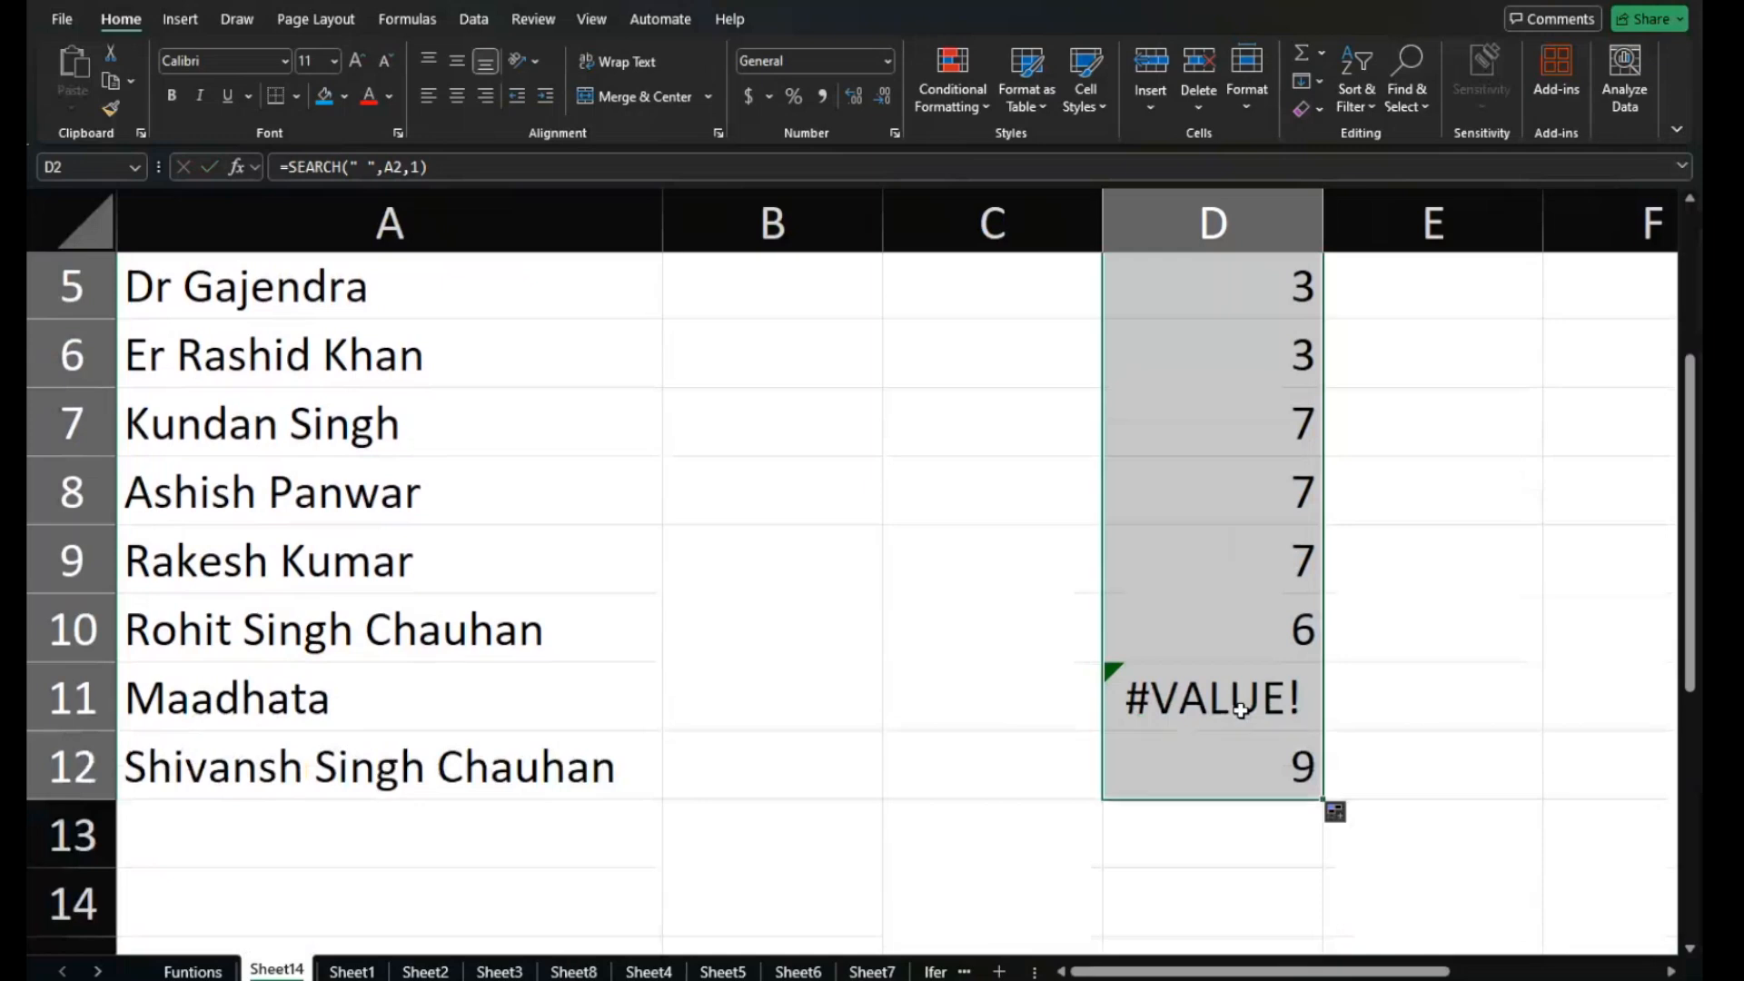
pyautogui.scroll(2, 1240, 711)
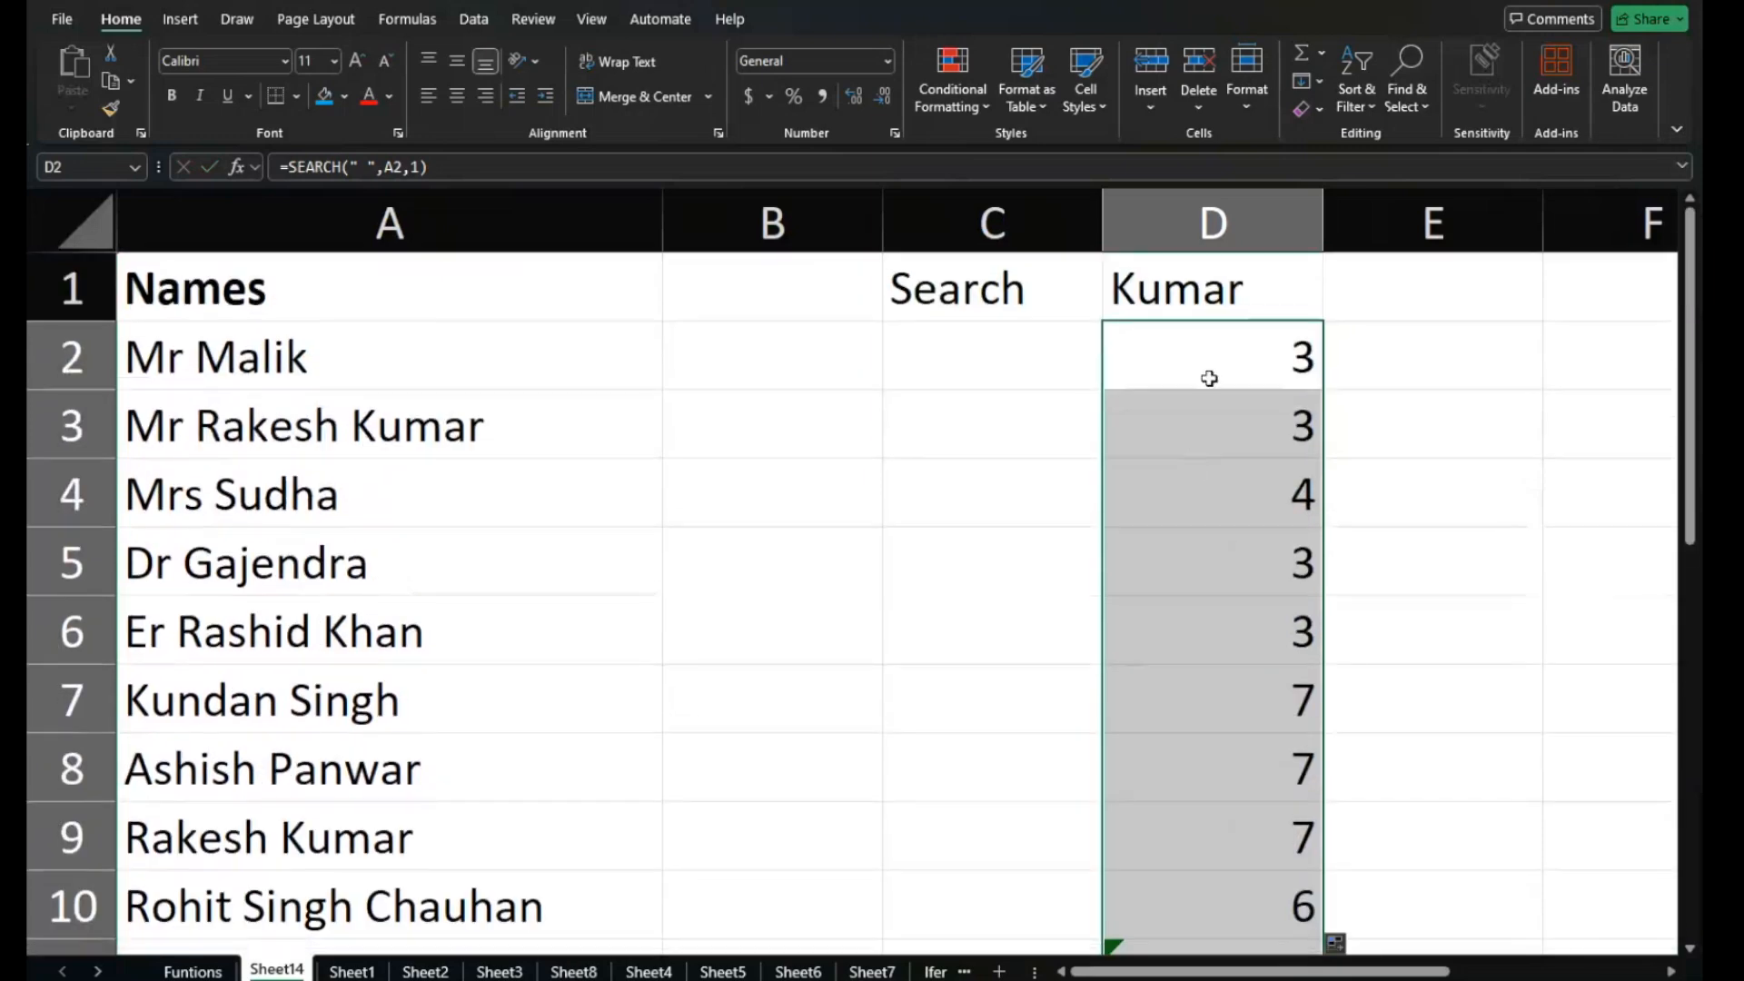
# Set the find text in D2's SEARCH formula back to "r" and fill the formula down the column.
pyautogui.doubleClick(1210, 378)
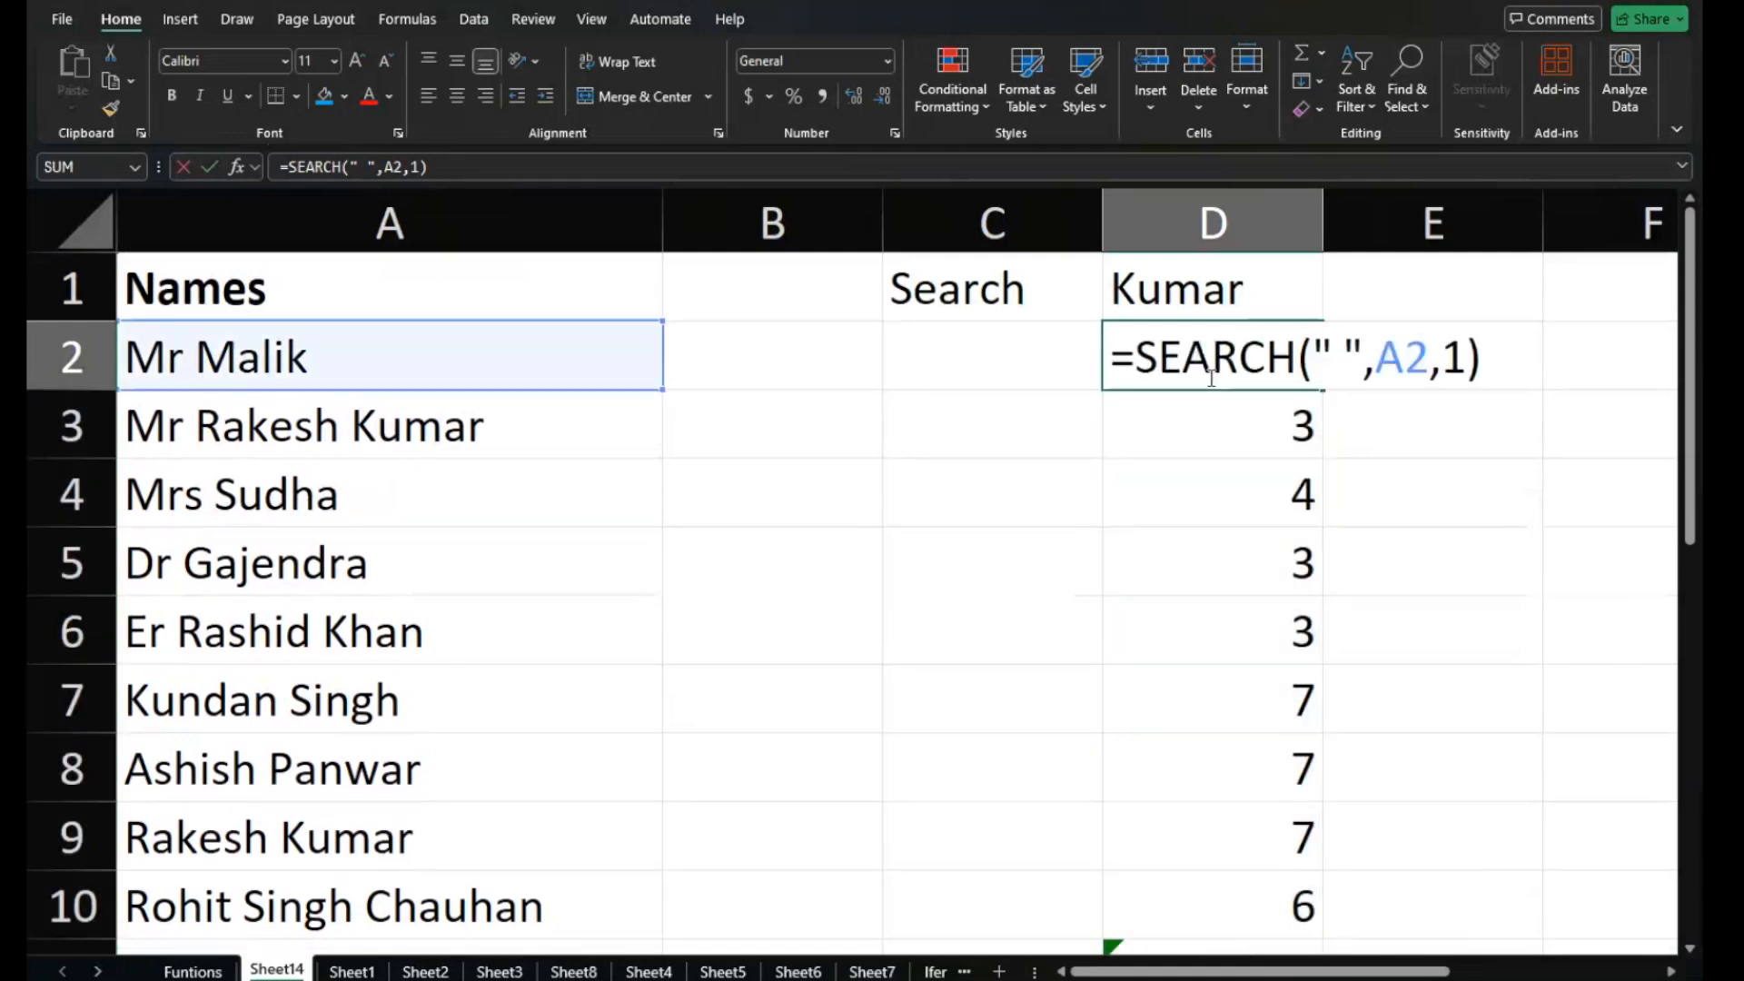
pyautogui.click(1351, 357)
pyautogui.press('BackSpace')
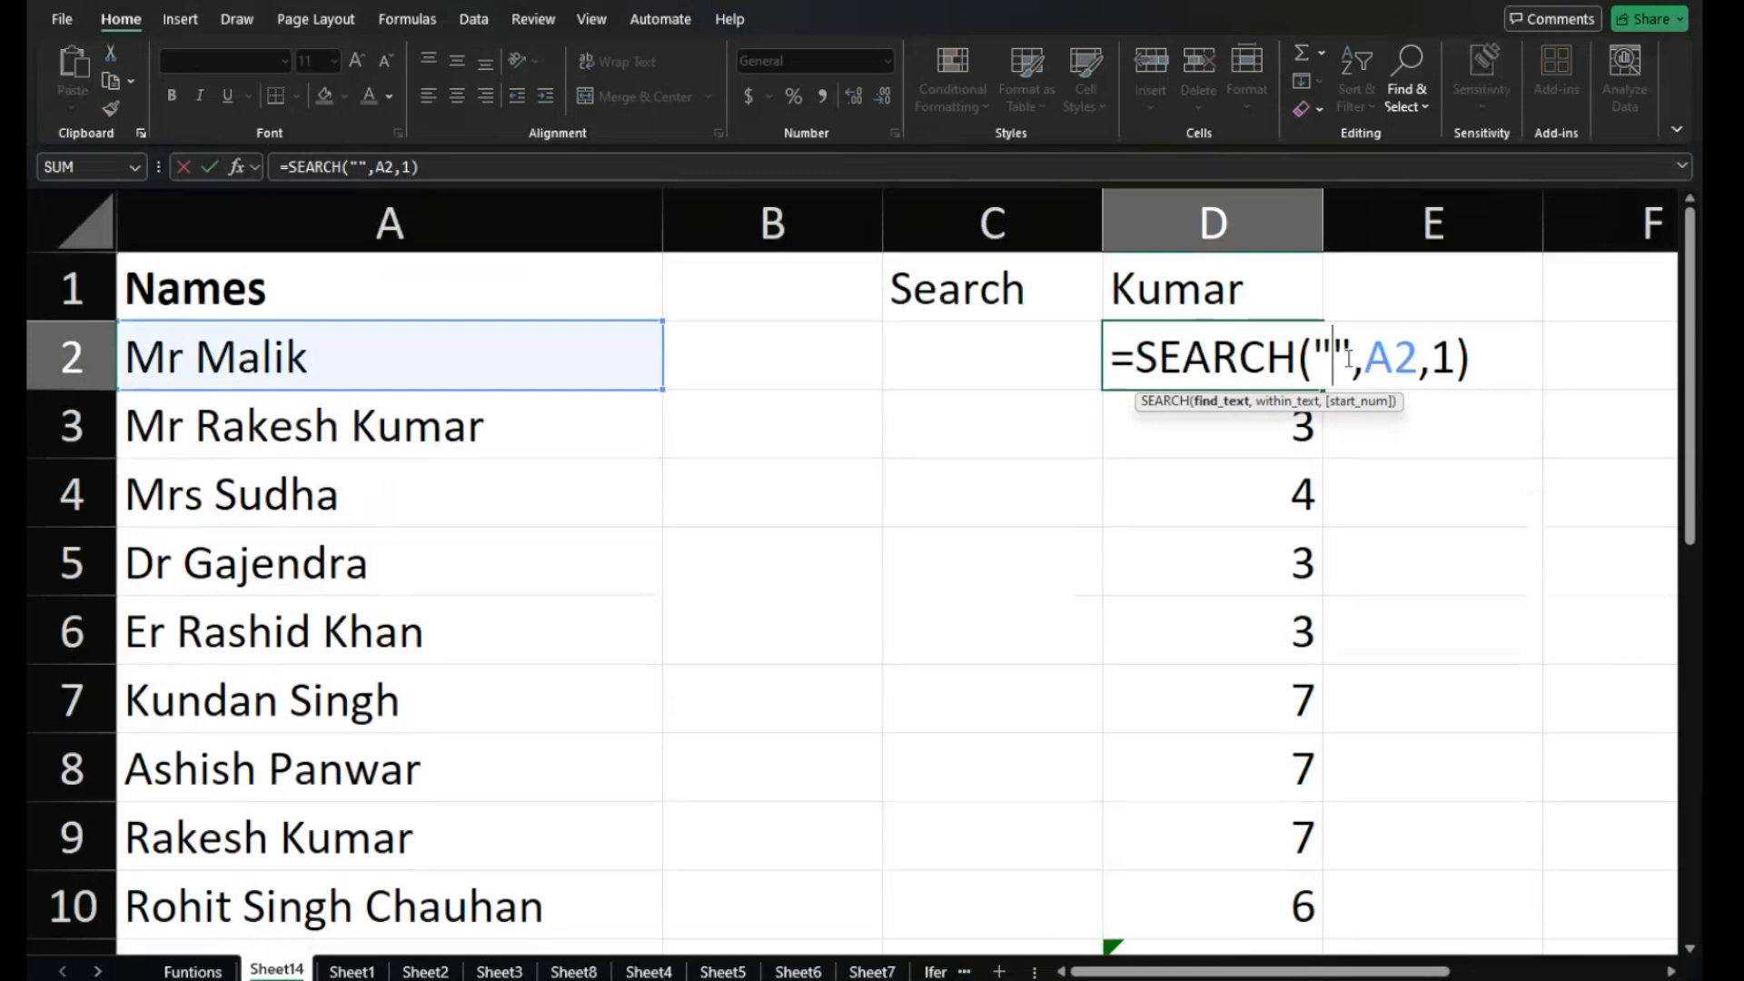
pyautogui.write('r')
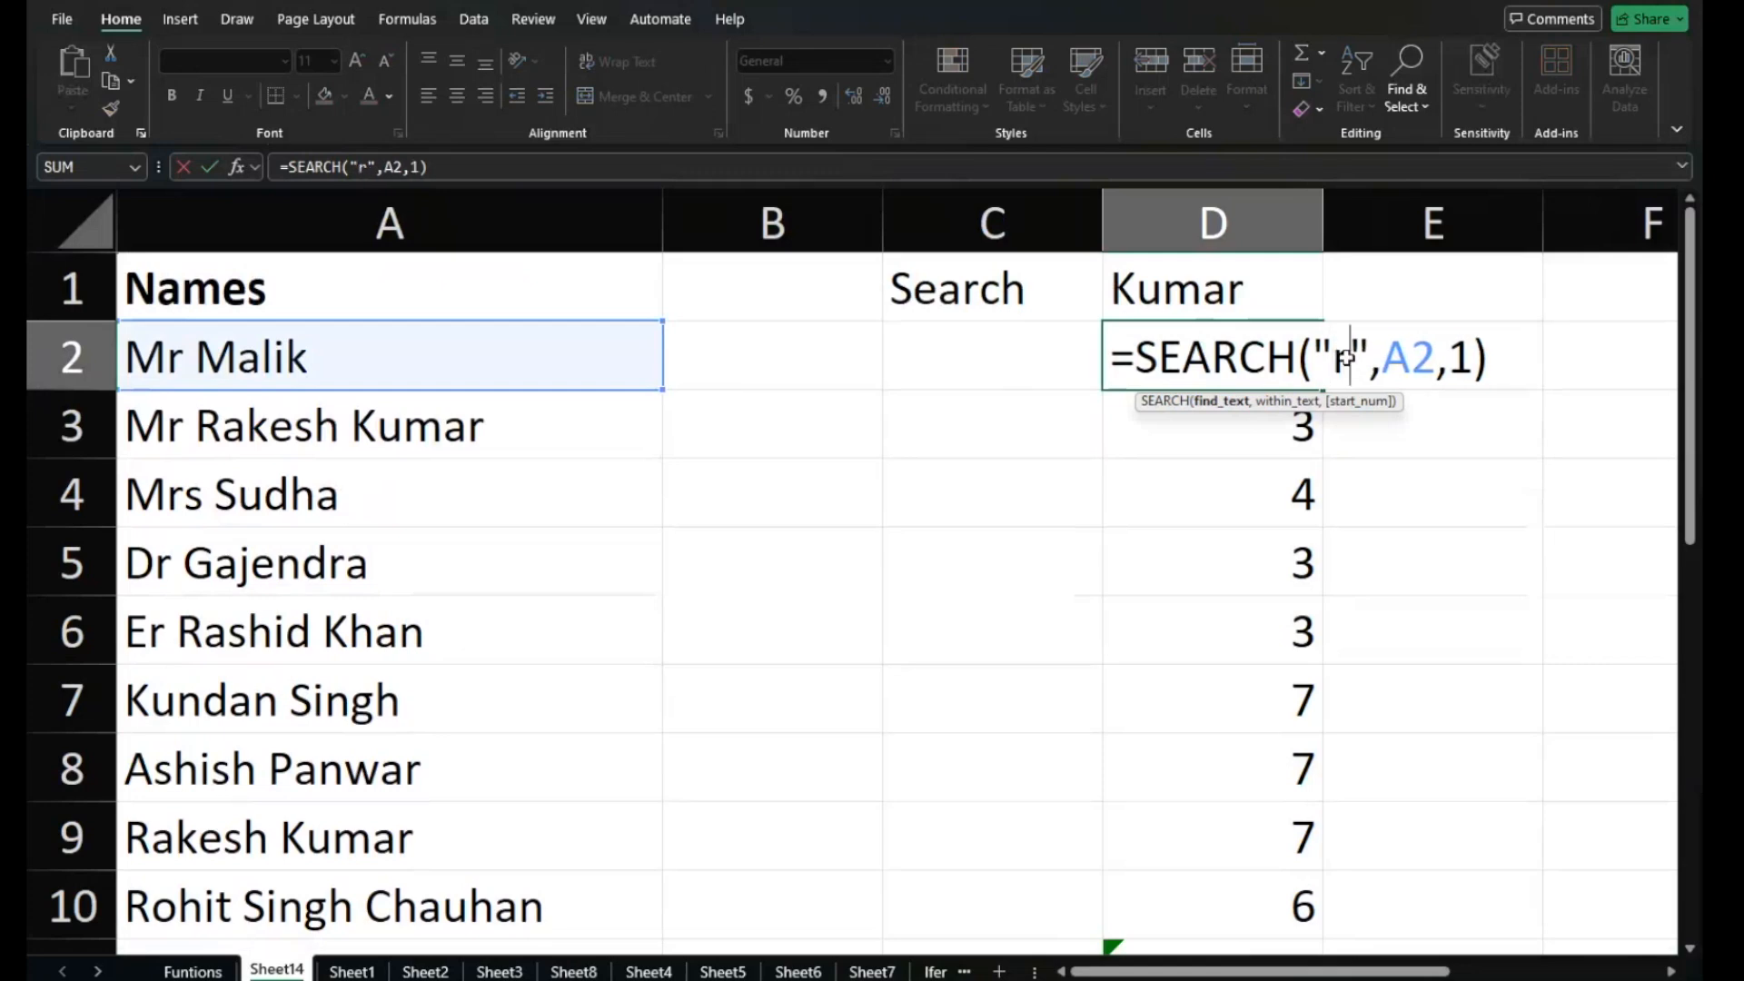
pyautogui.press('Return')
pyautogui.click(1269, 351)
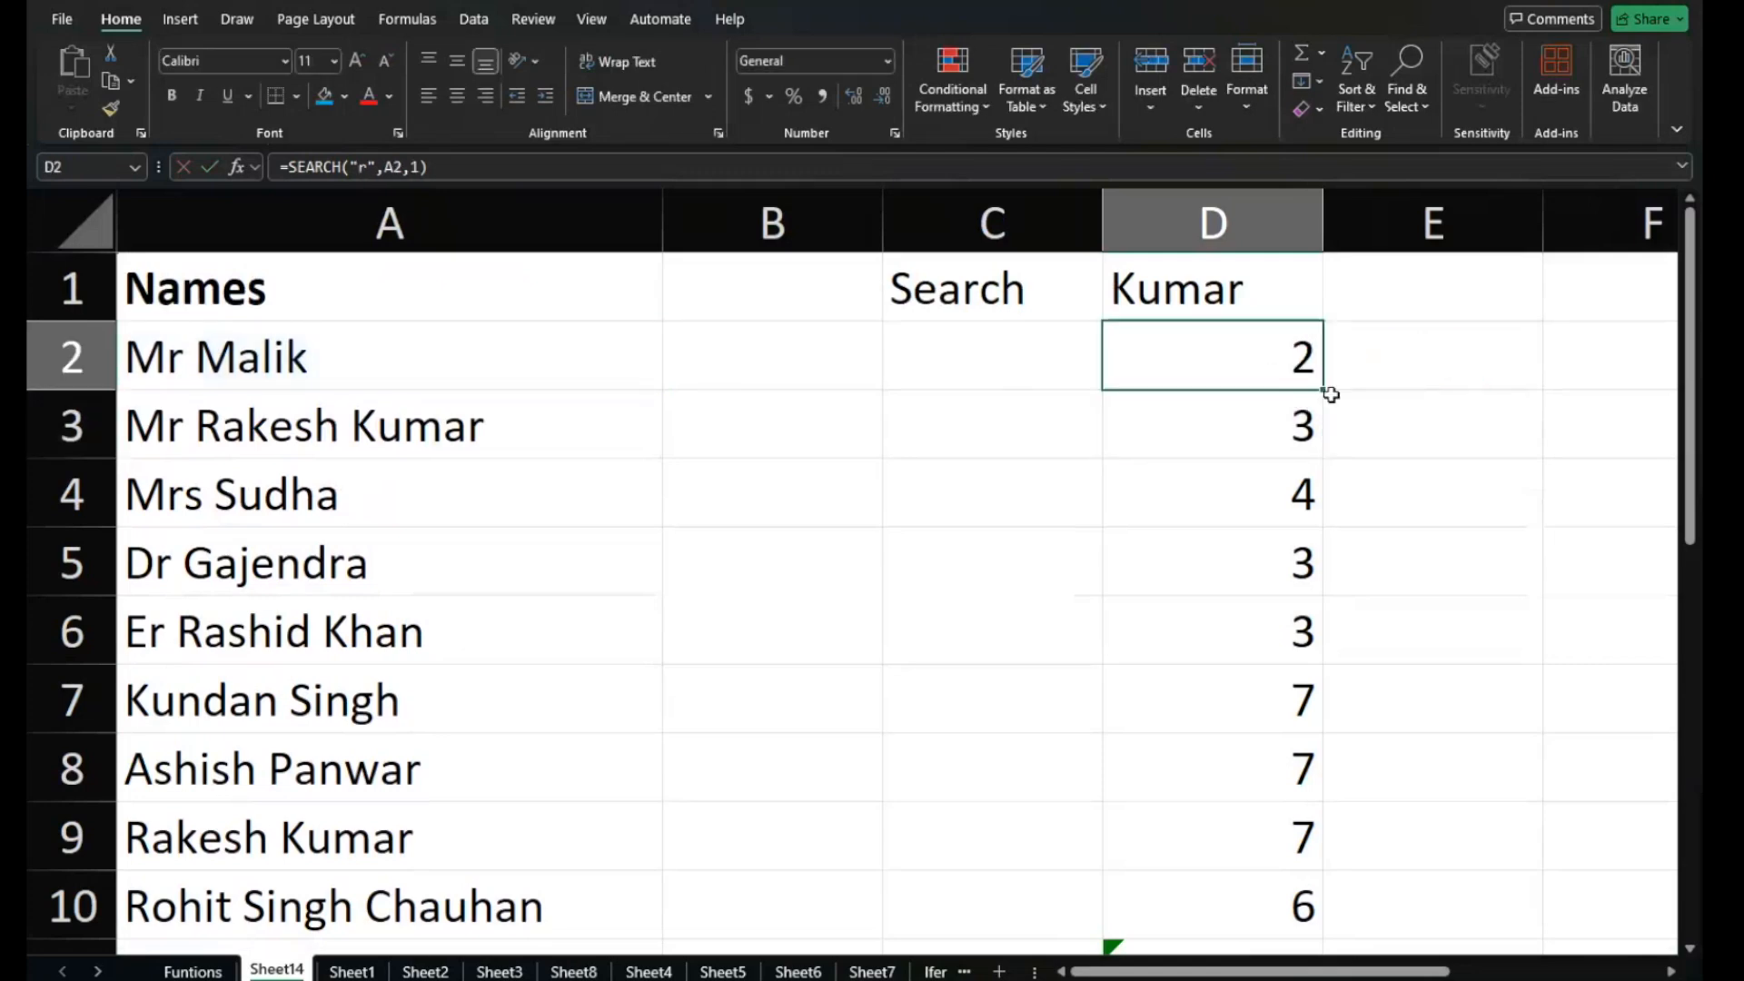
pyautogui.doubleClick(1326, 393)
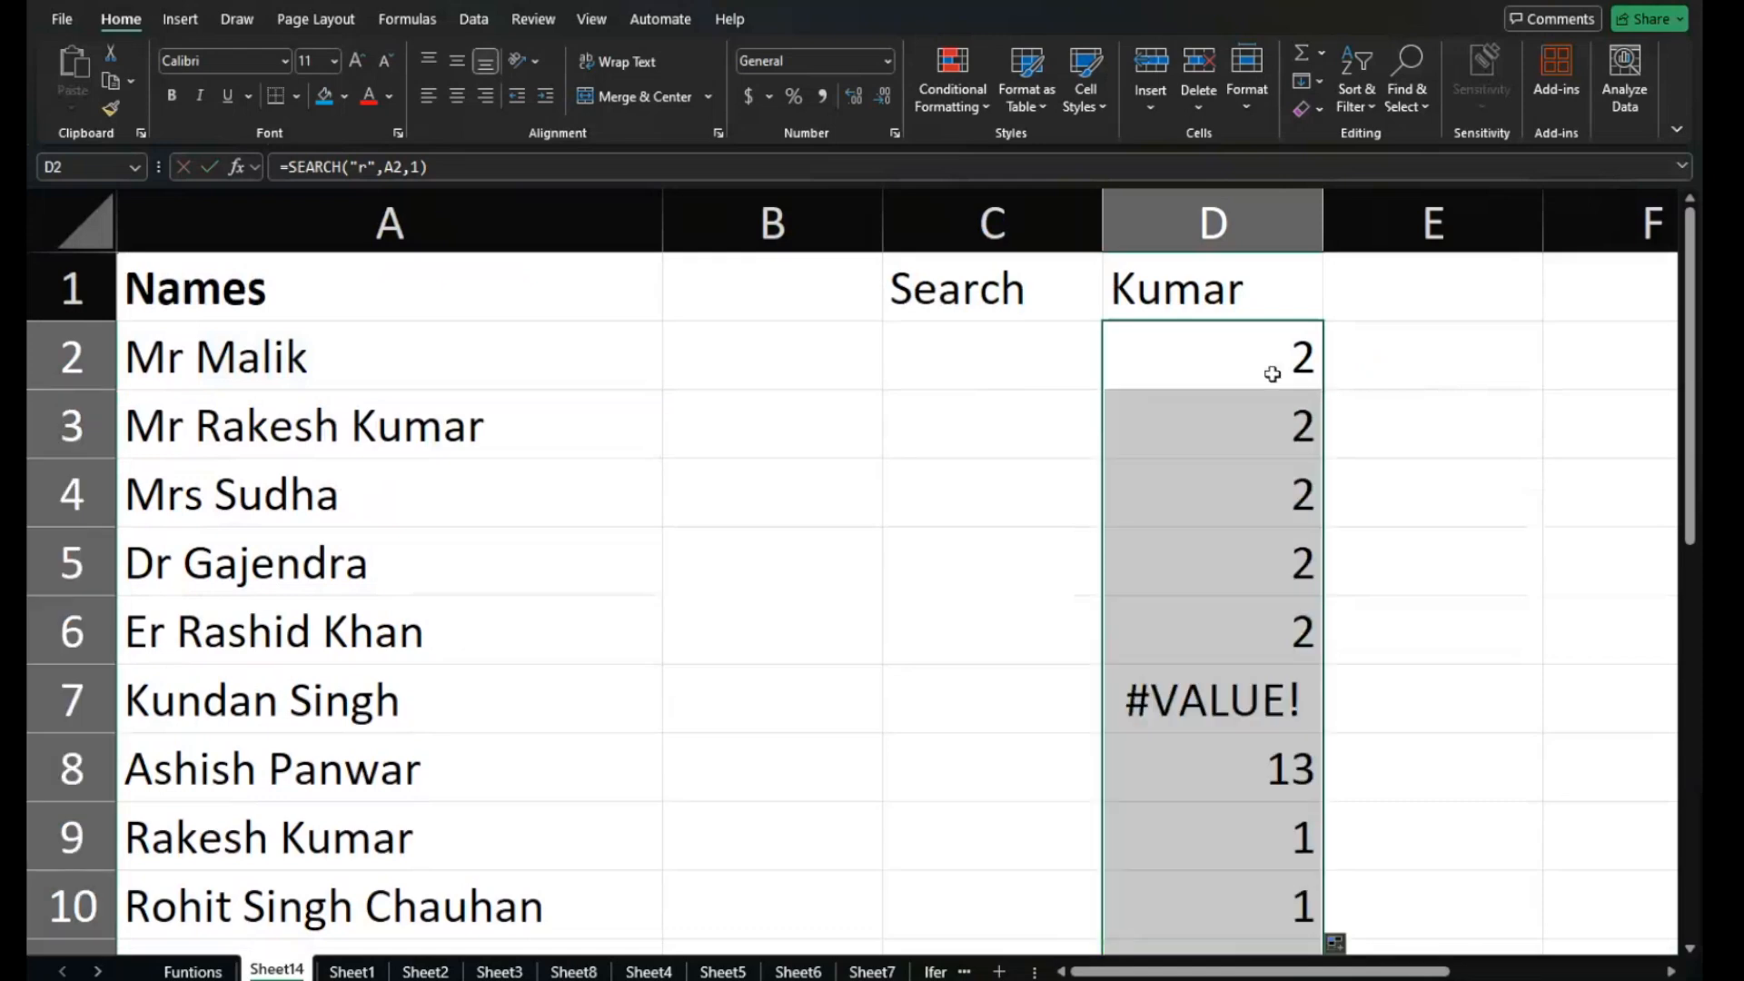
pyautogui.click(1271, 375)
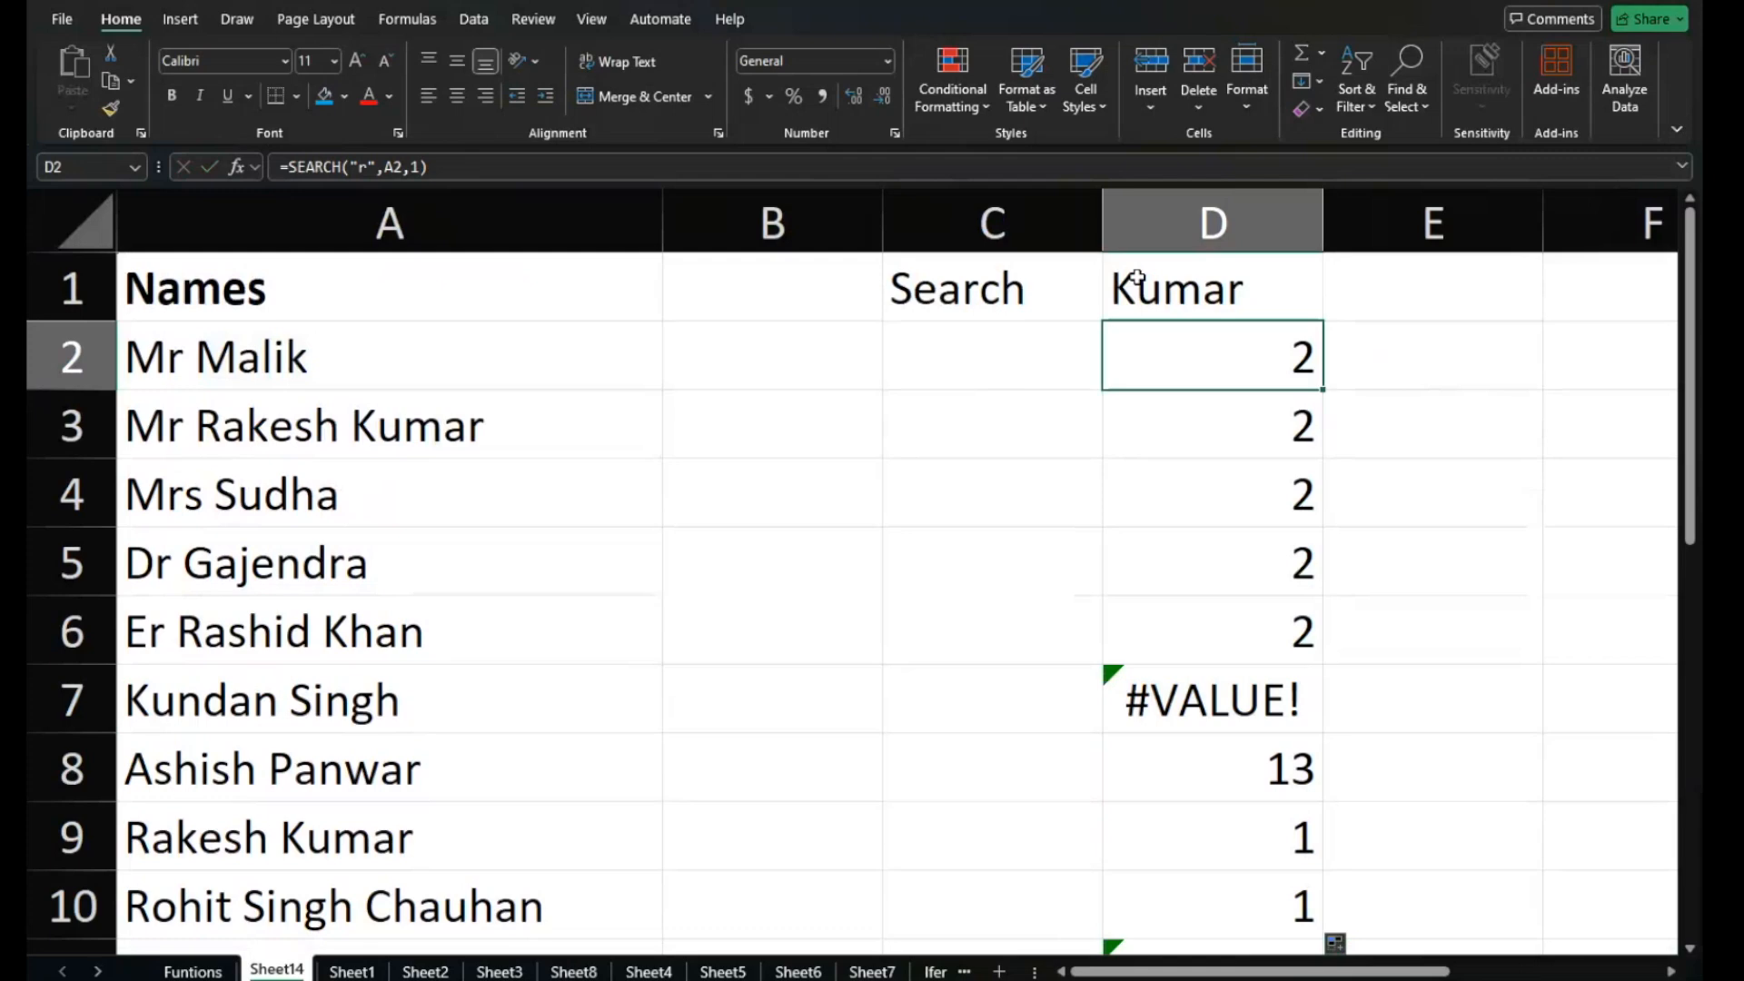
# Move the Search label from C1 to D1, replacing the surname already in that cell.
pyautogui.hscroll(3, 1374, 300)
pyautogui.hscroll(-3, 1375, 300)
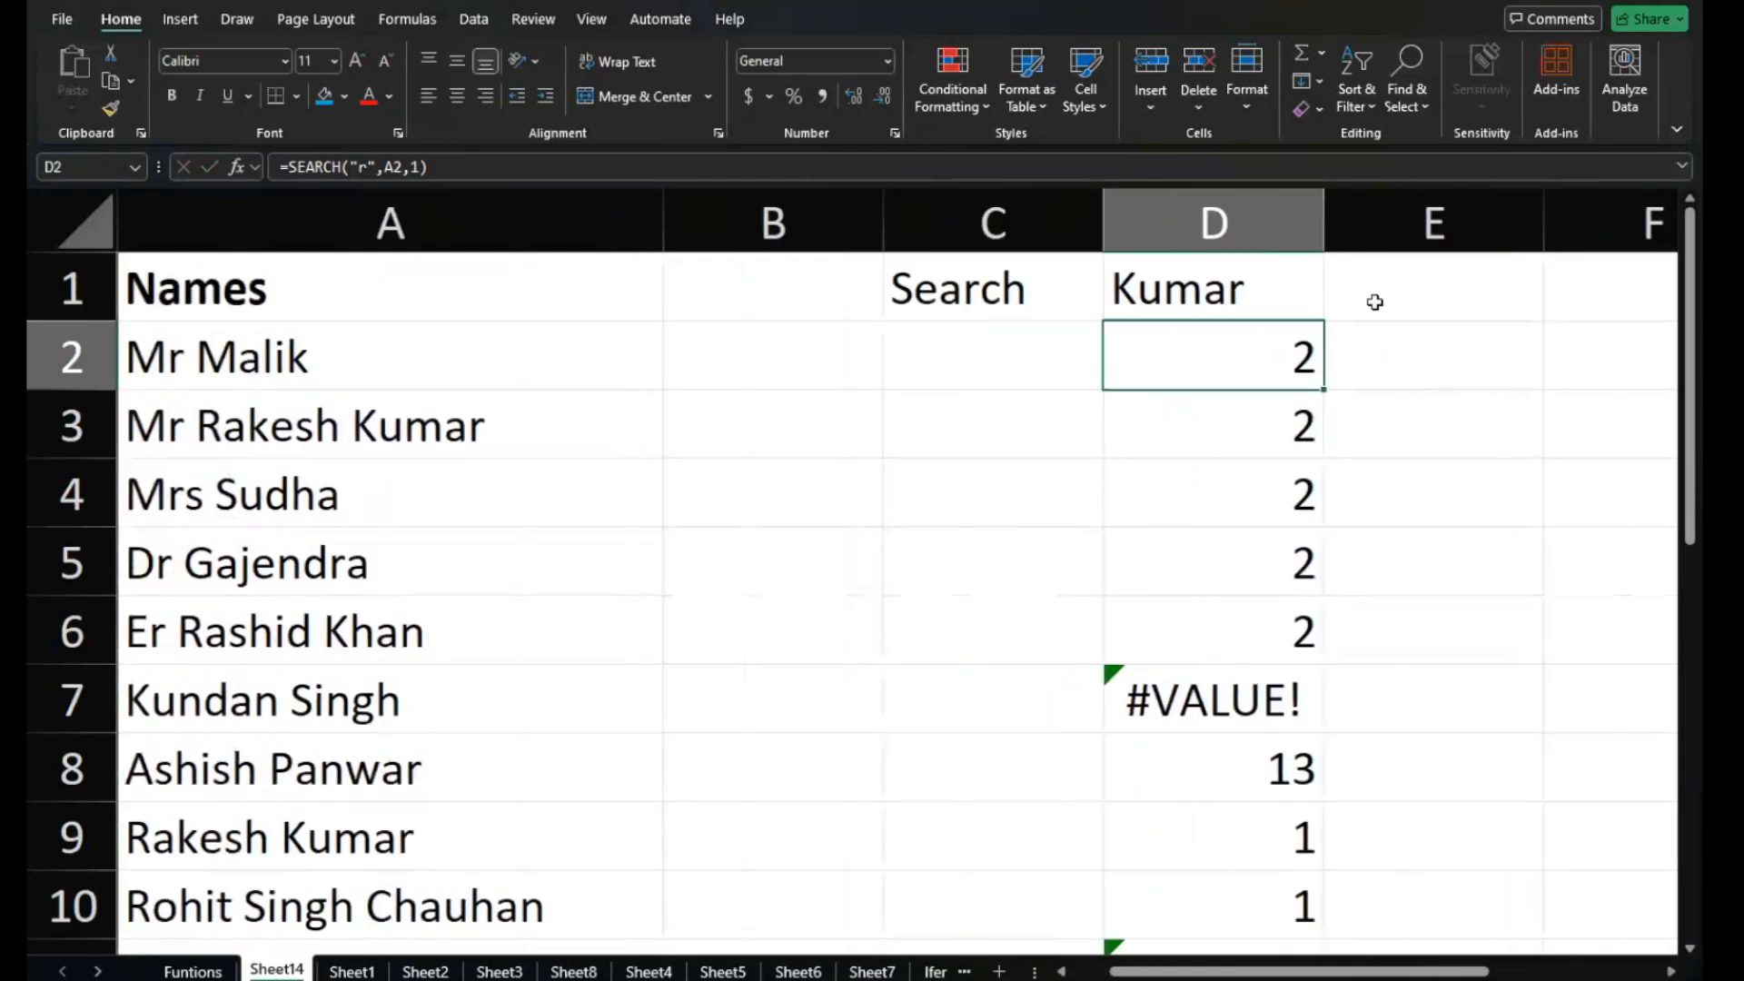
pyautogui.click(1041, 291)
pyautogui.moveTo(1041, 291); pyautogui.dragTo(1218, 284)
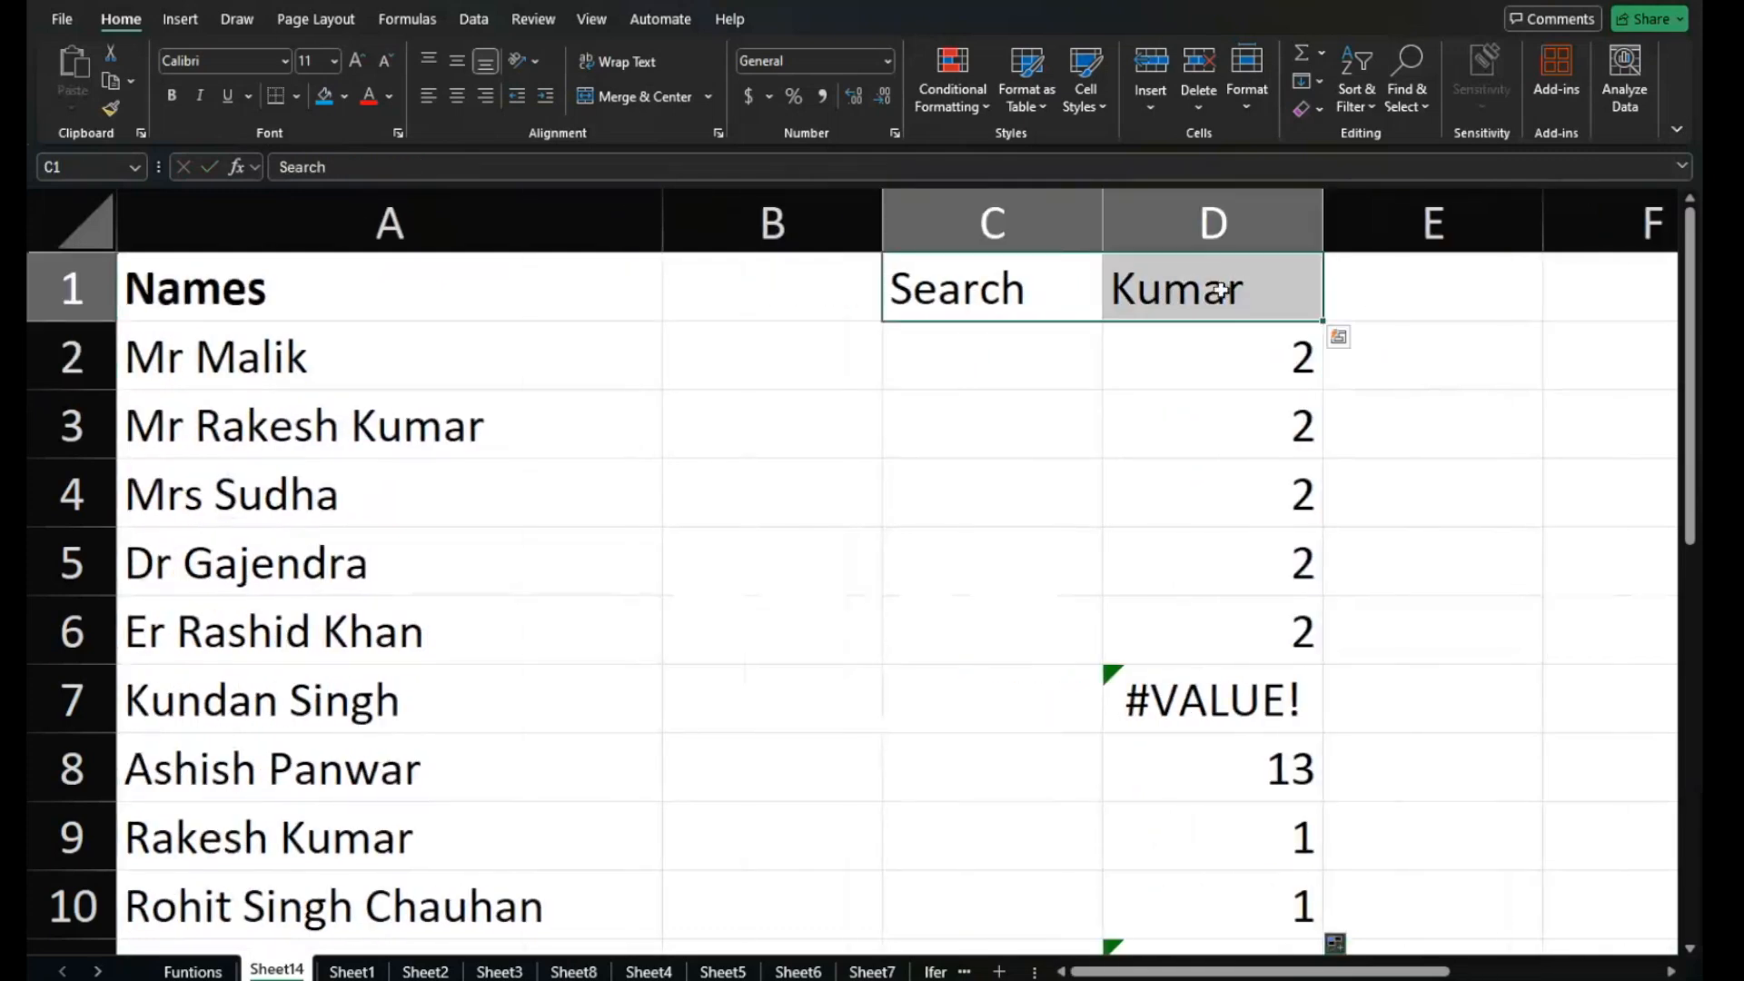
pyautogui.moveTo(1023, 292); pyautogui.dragTo(1192, 312)
pyautogui.click(843, 549)
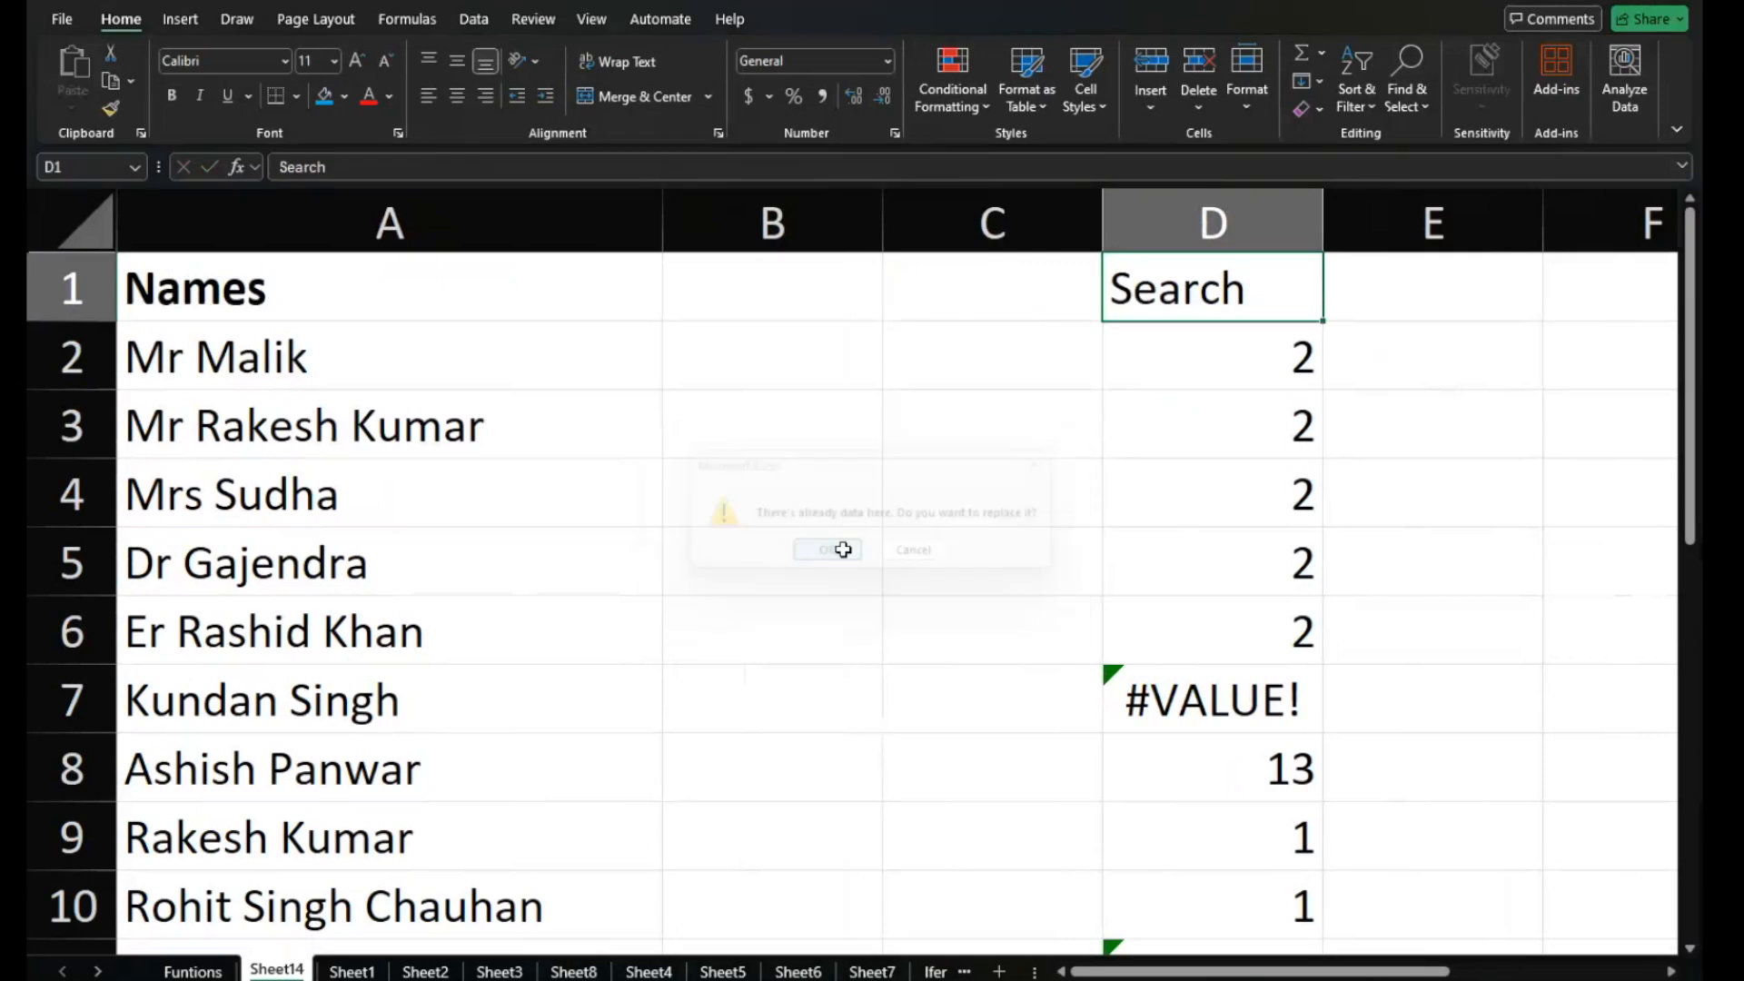
# Enter the heading Find in C1.
pyautogui.click(952, 305)
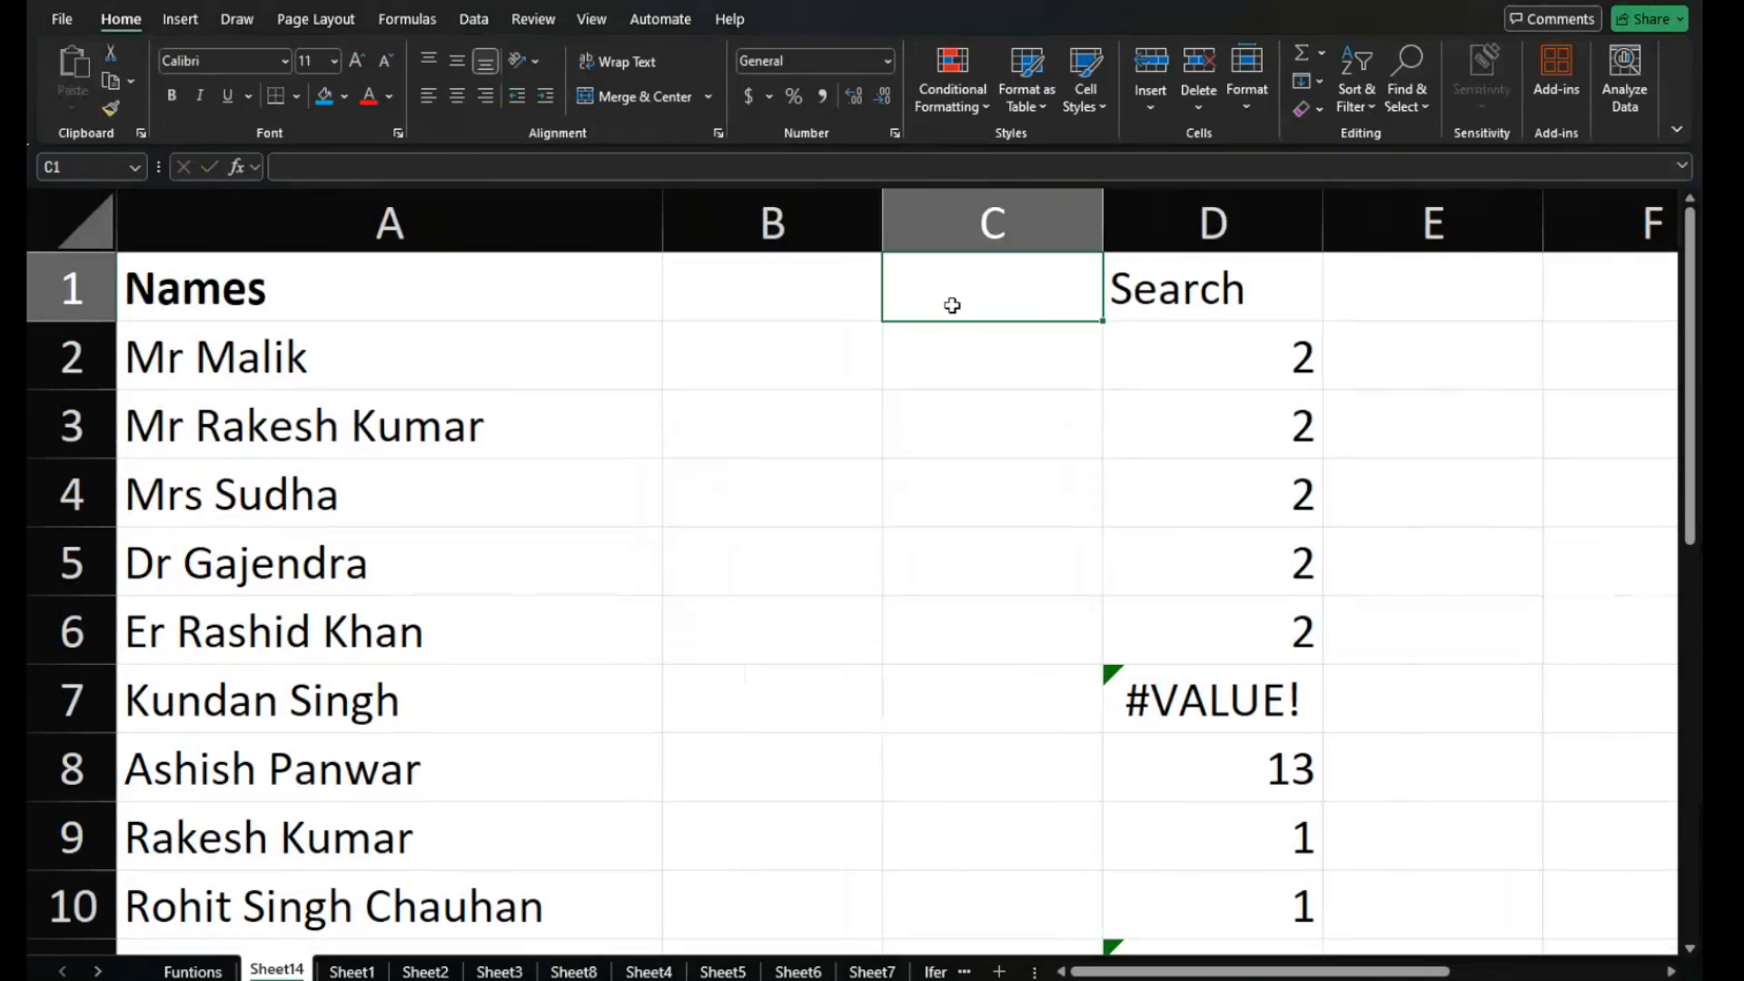
pyautogui.write('Find')
pyautogui.press('Return')
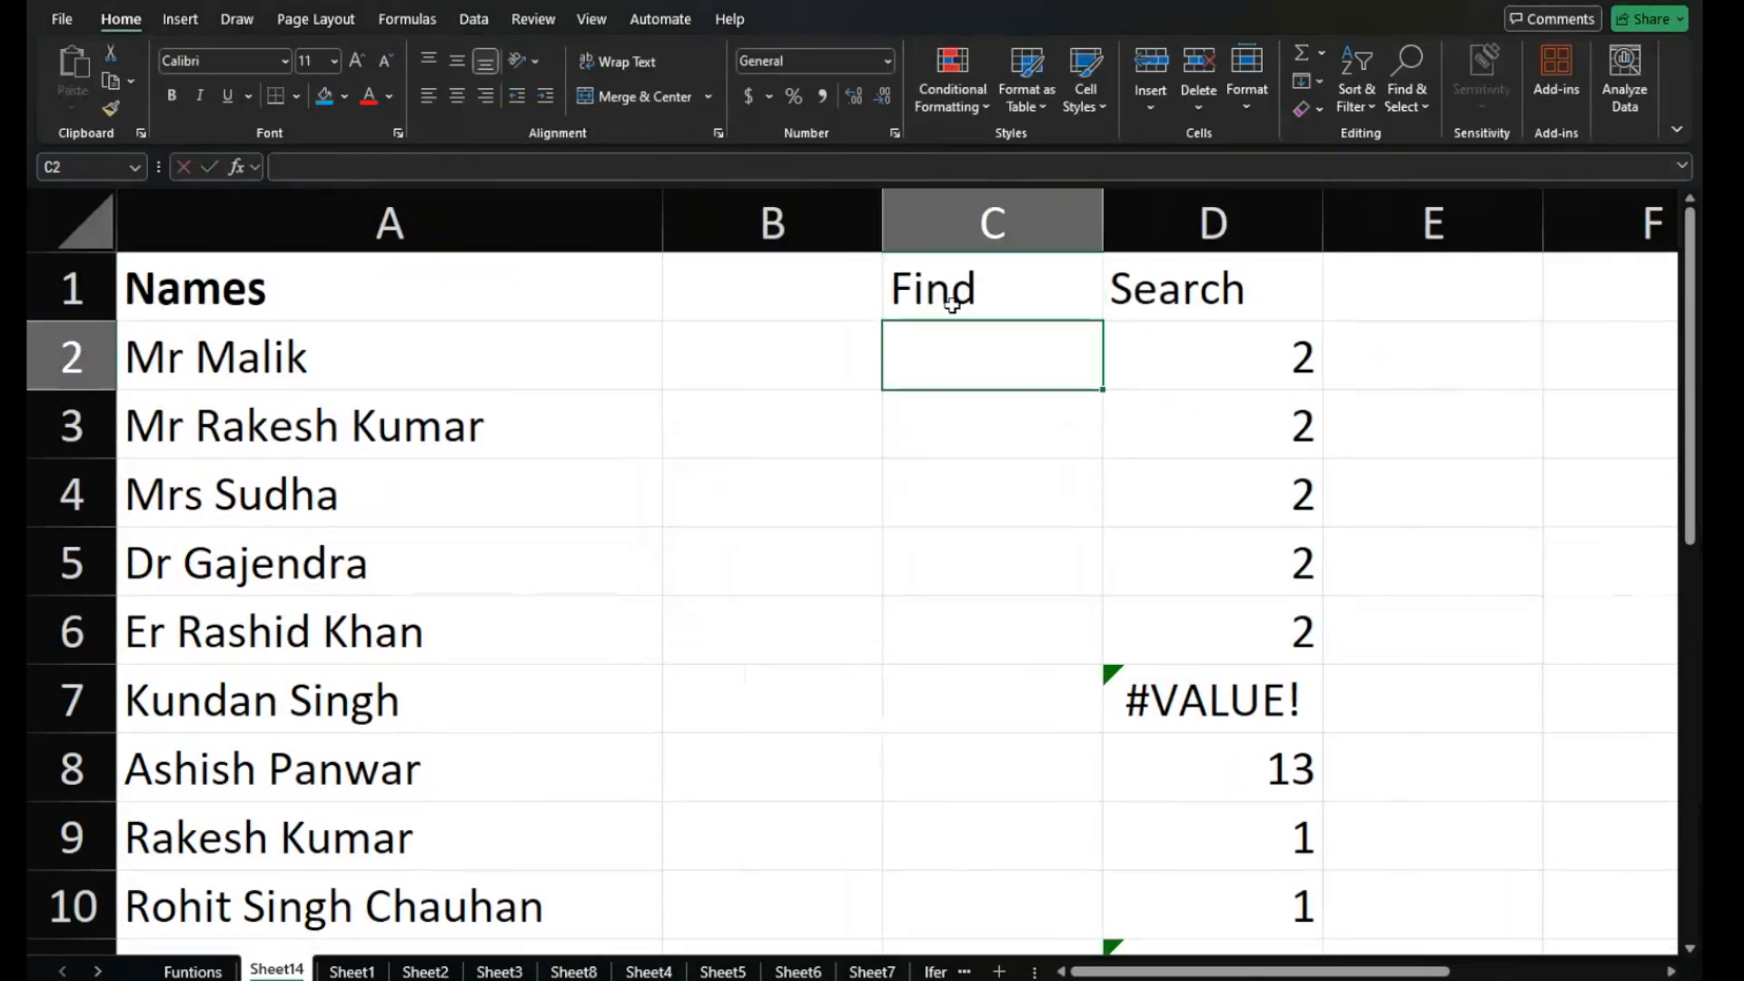
# Enter the formula =FIND("R",A2,1) in C2.
pyautogui.write('=find(')
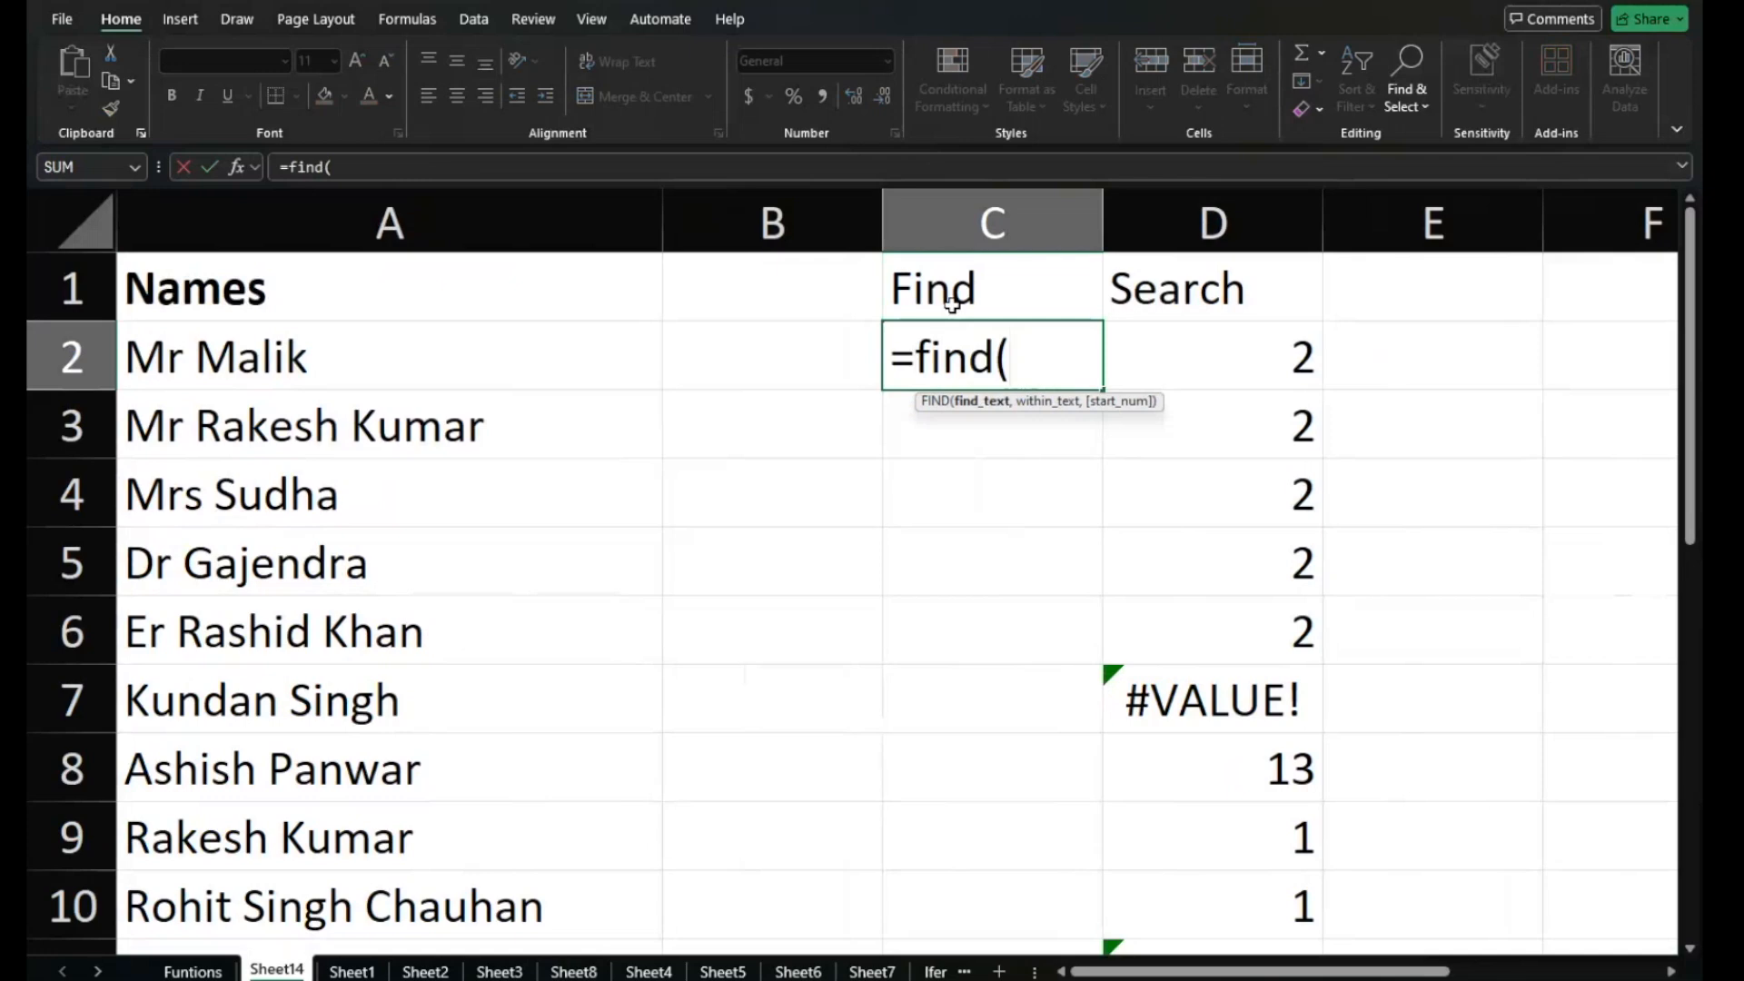
pyautogui.write('"R"')
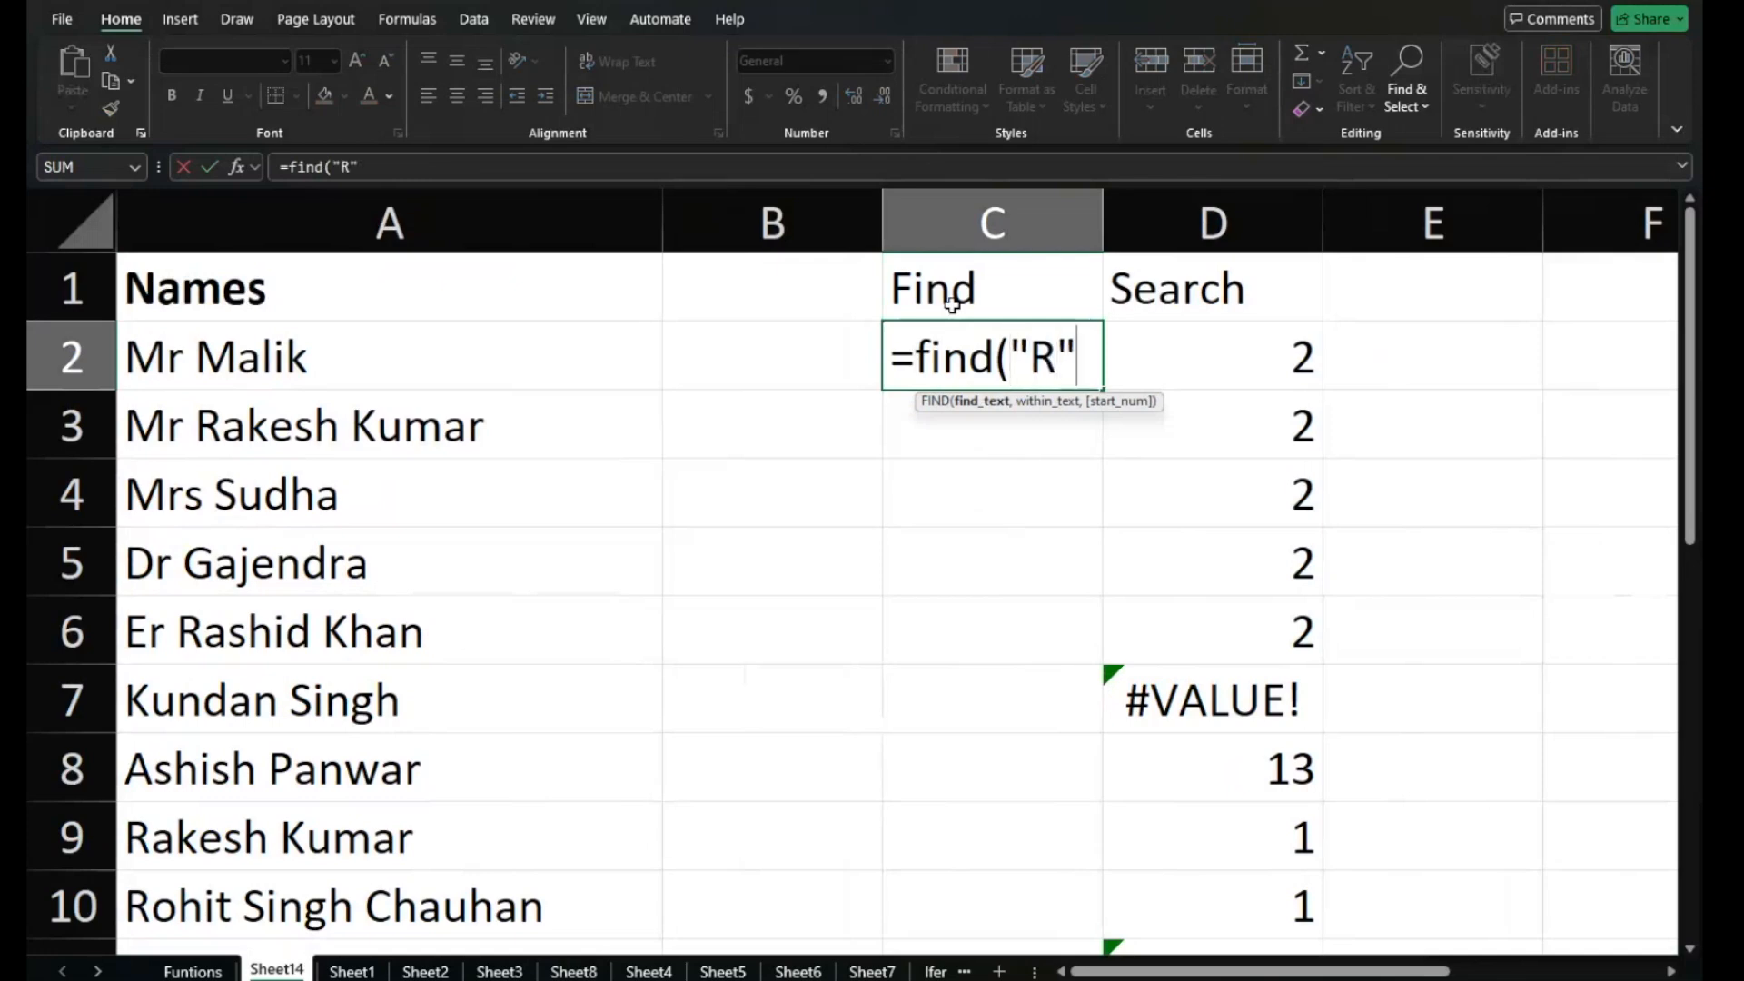
pyautogui.write(',')
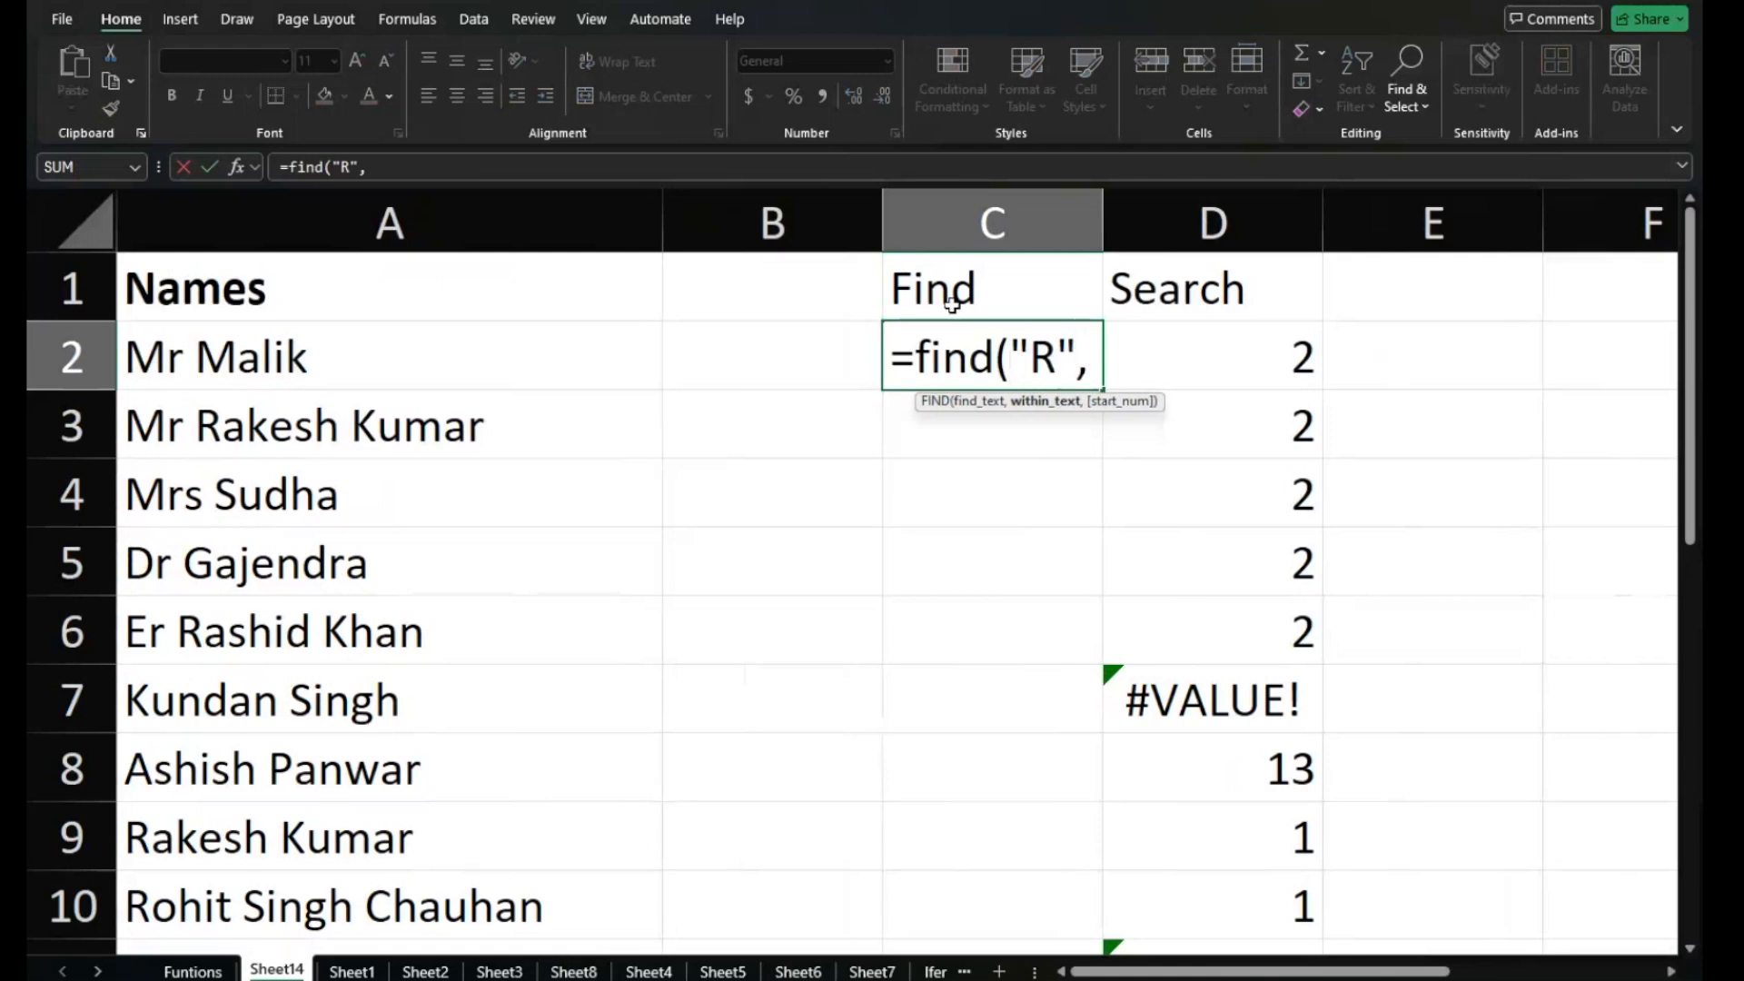
pyautogui.click(532, 352)
pyautogui.write(',')
pyautogui.write('1)')
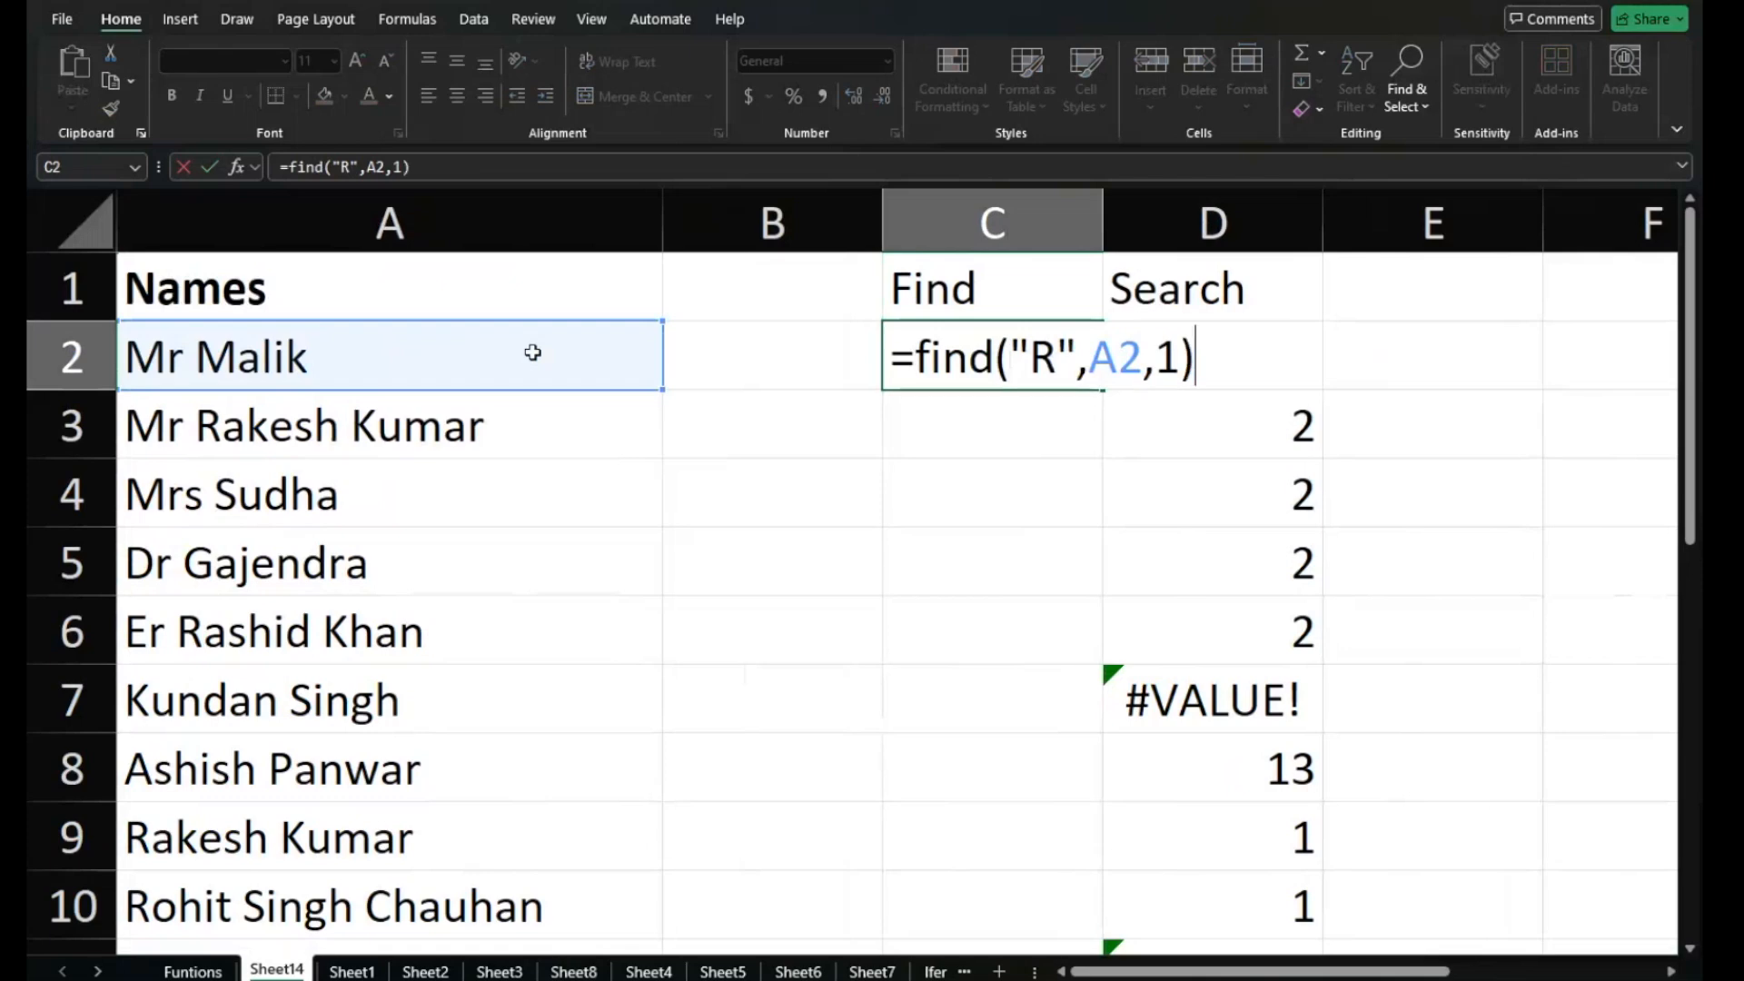
pyautogui.press('Return')
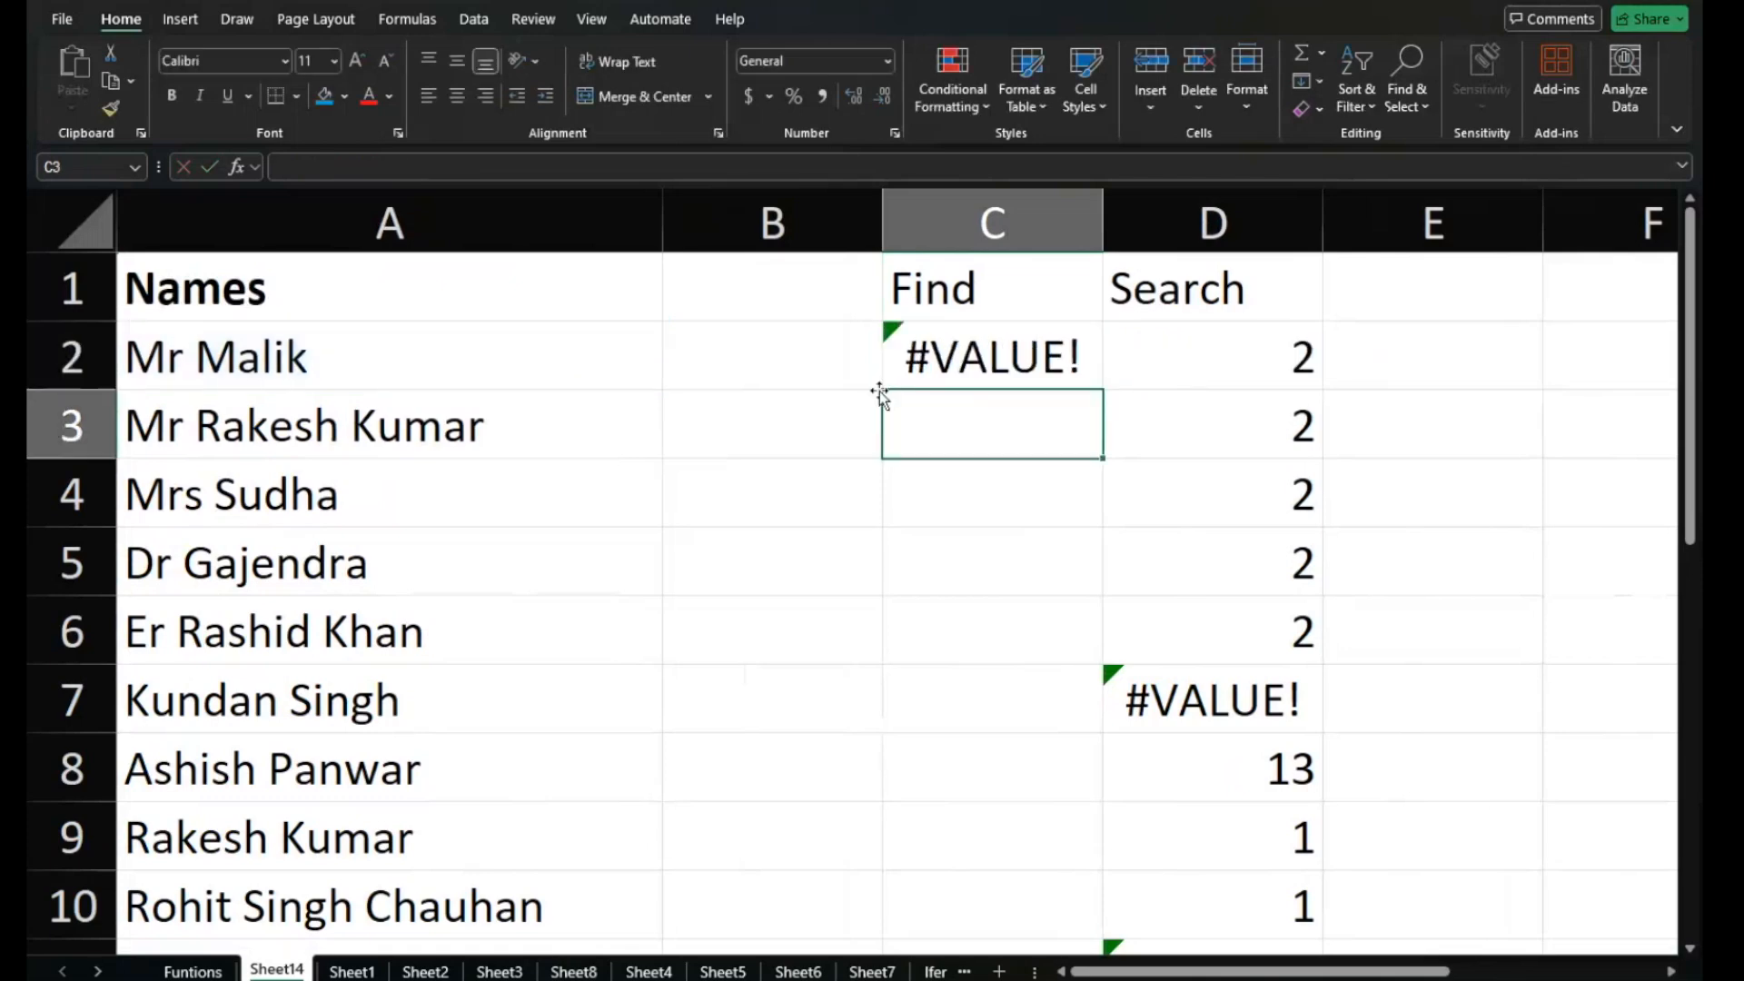
# Fill the FIND formula from C2 down the names list and compare its results with the Search column.
pyautogui.click(981, 357)
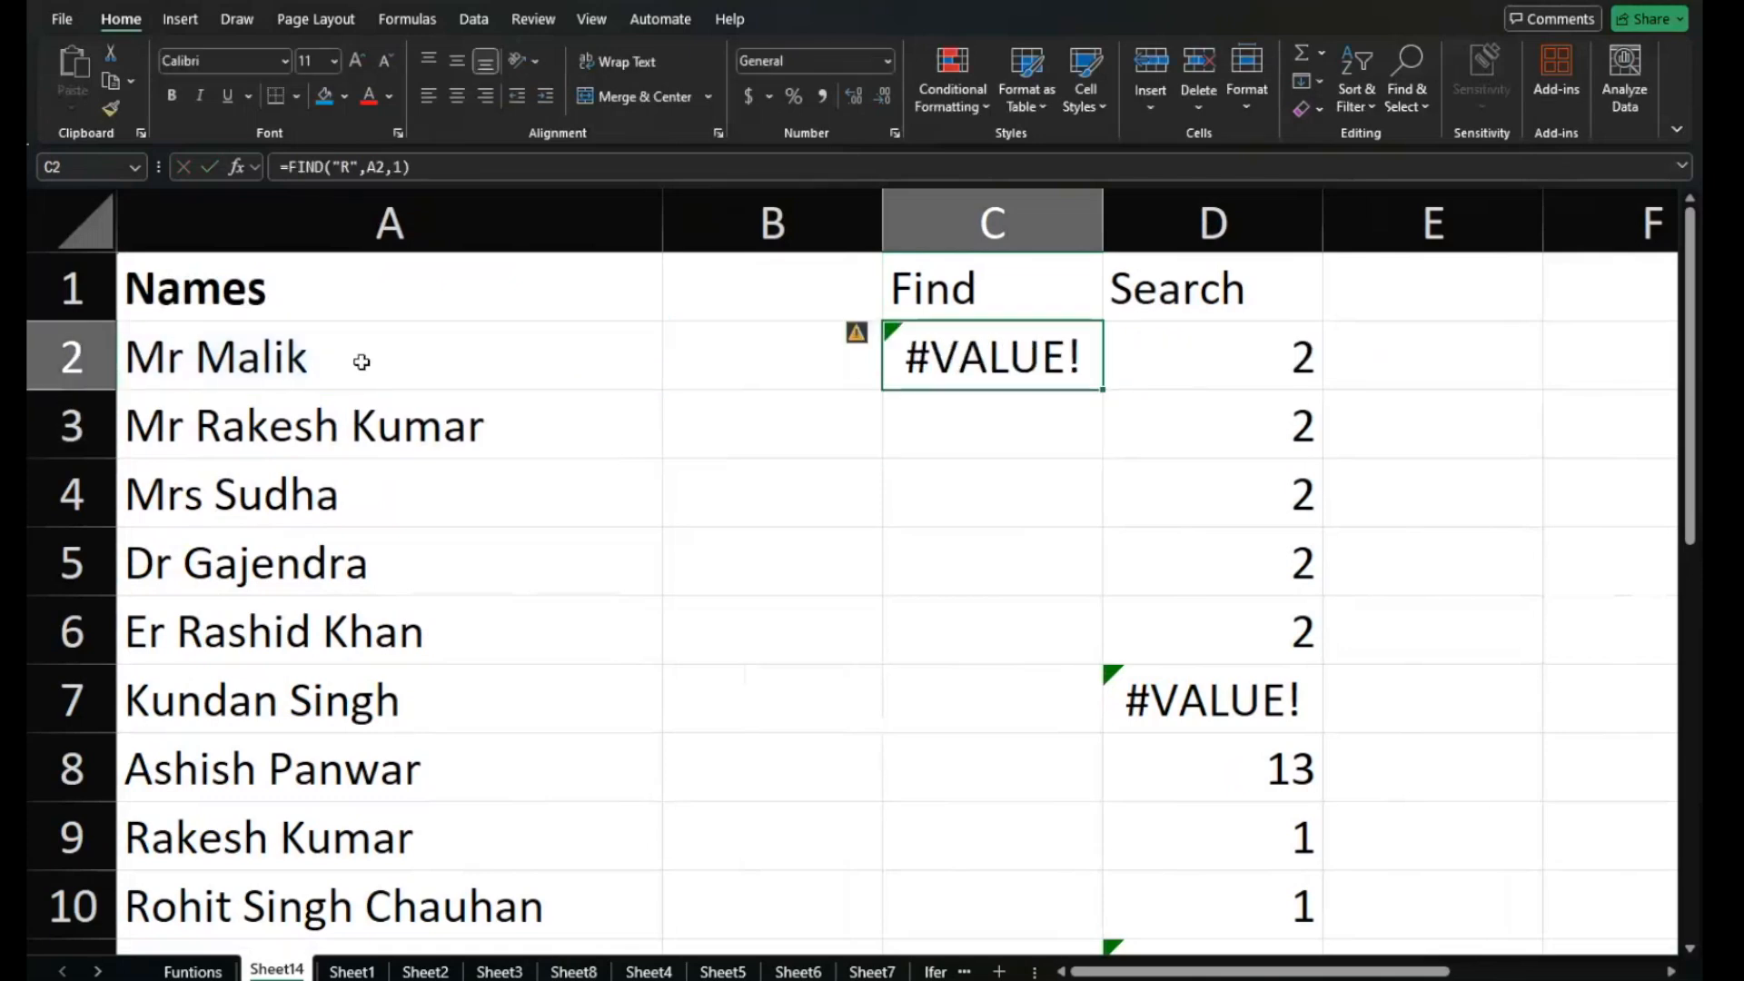
pyautogui.doubleClick(1102, 390)
pyautogui.scroll(-1, 1010, 602)
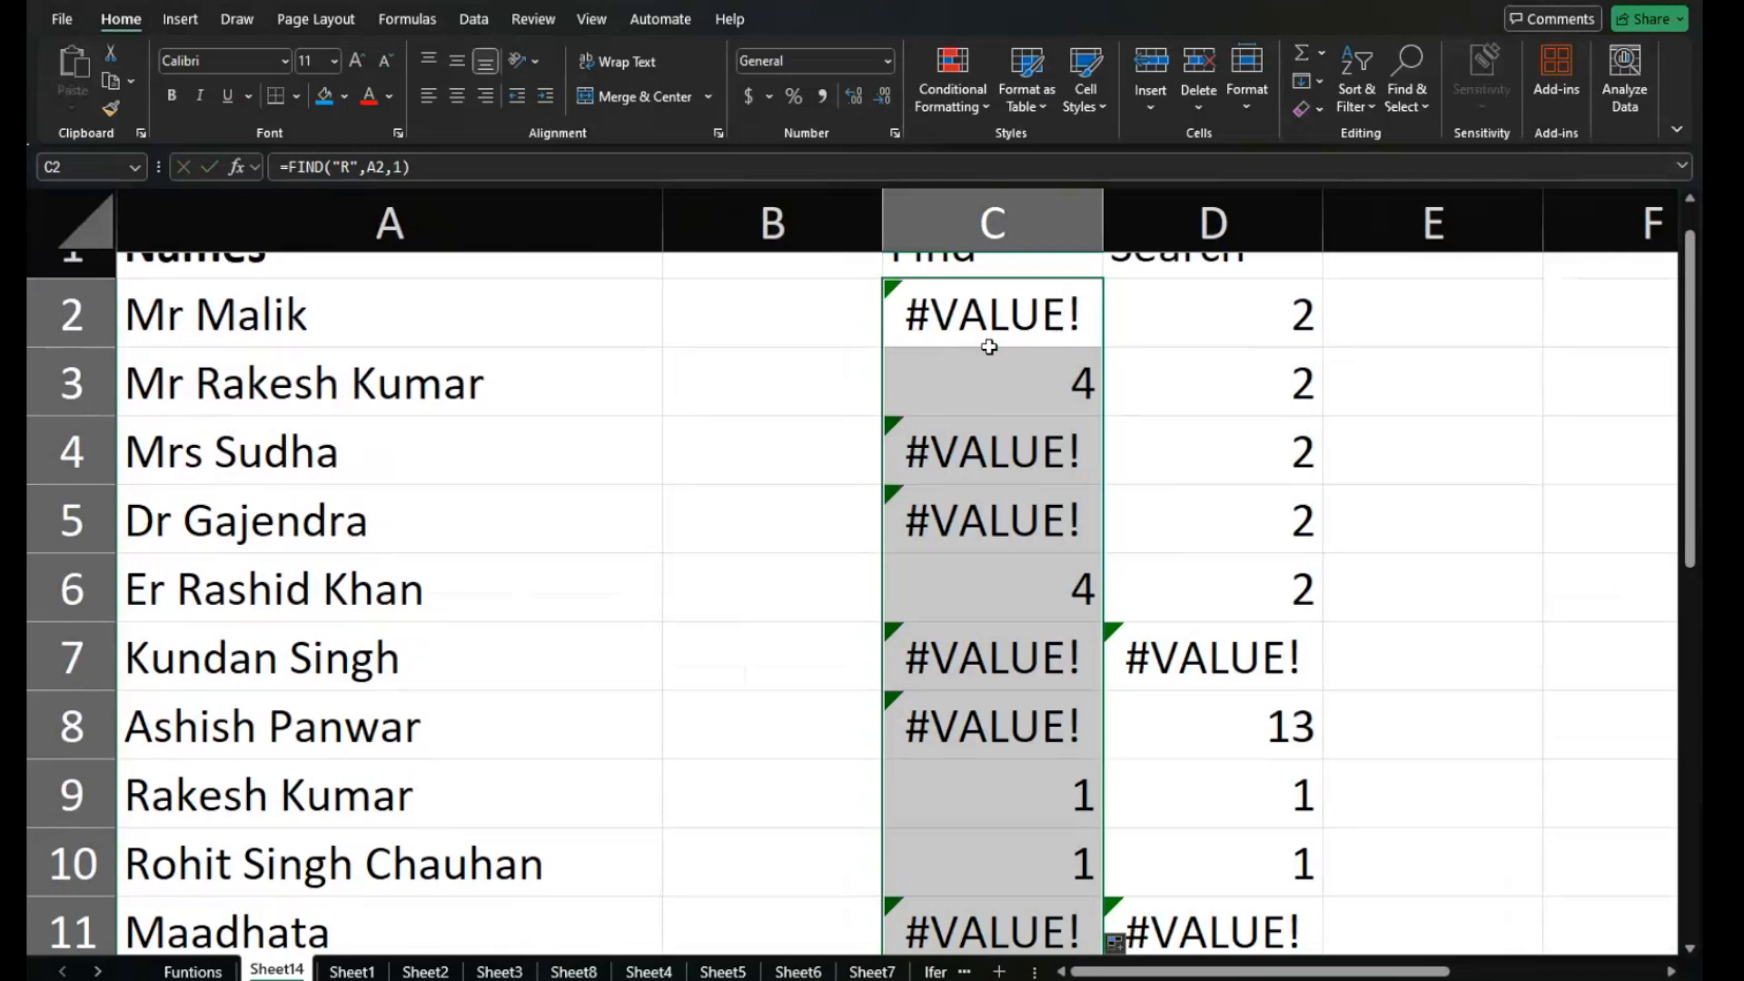
pyautogui.scroll(1, 990, 346)
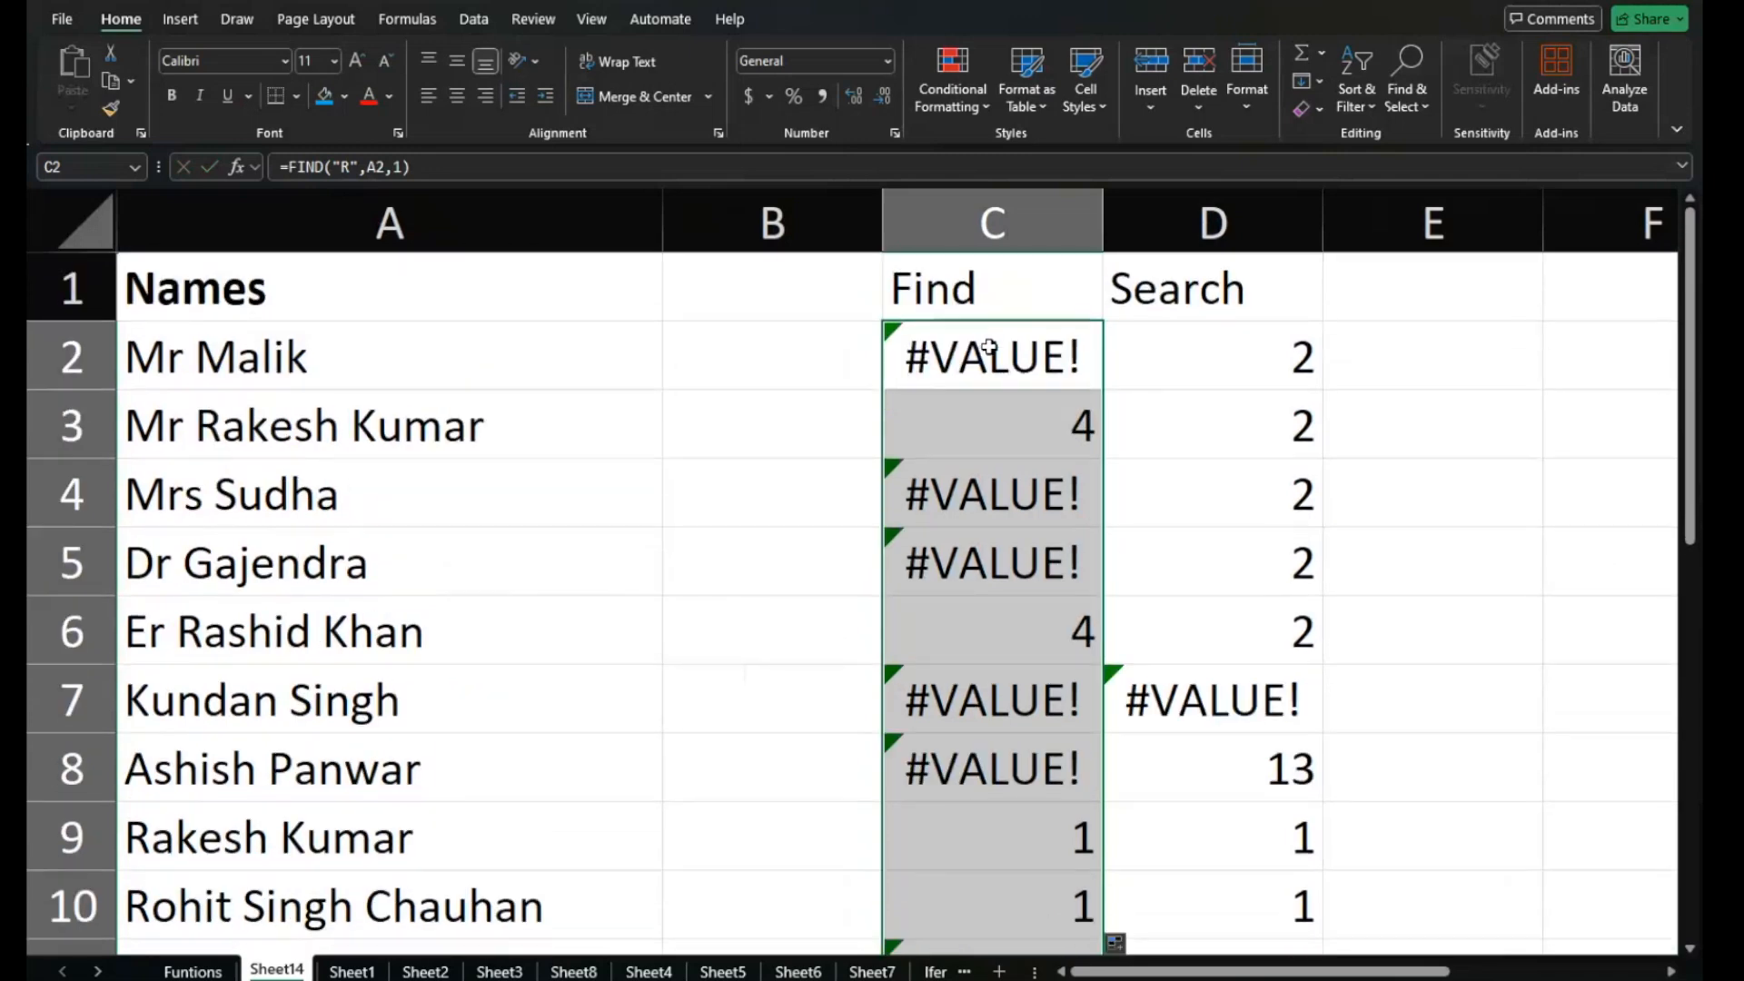
pyautogui.click(1231, 315)
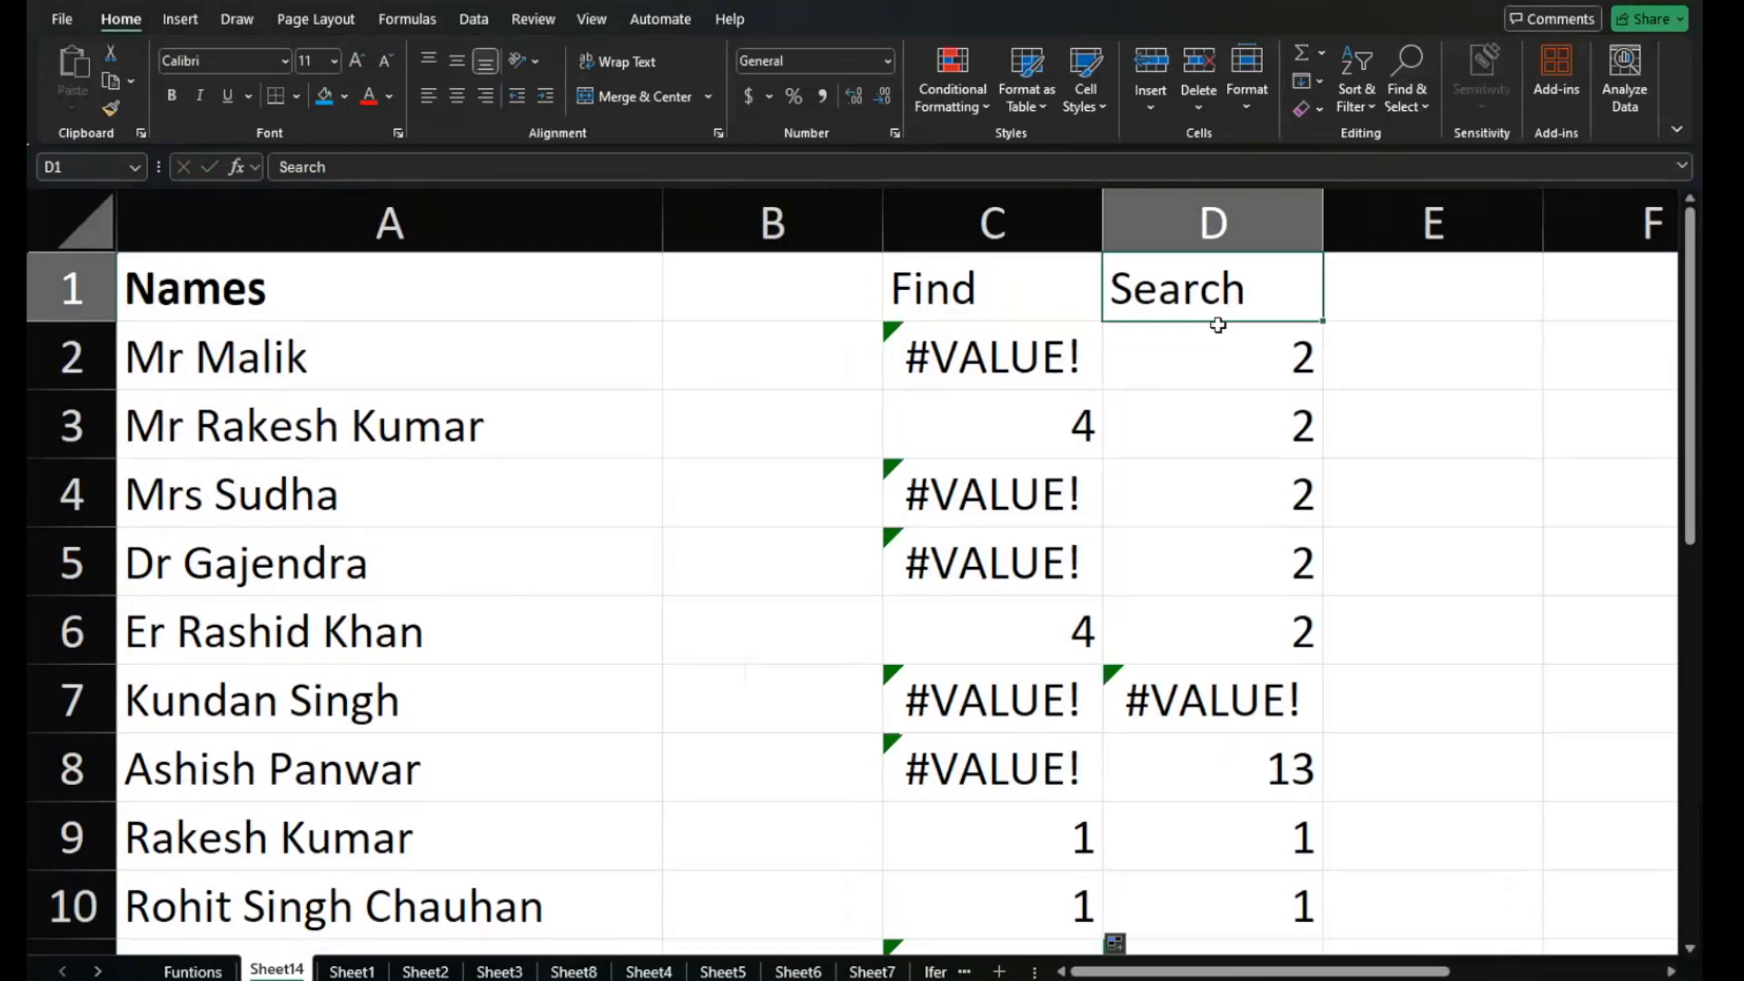
# Rename the current sheet, Sheet14, to "Find, Search".
pyautogui.doubleClick(273, 970)
pyautogui.write('Fin')
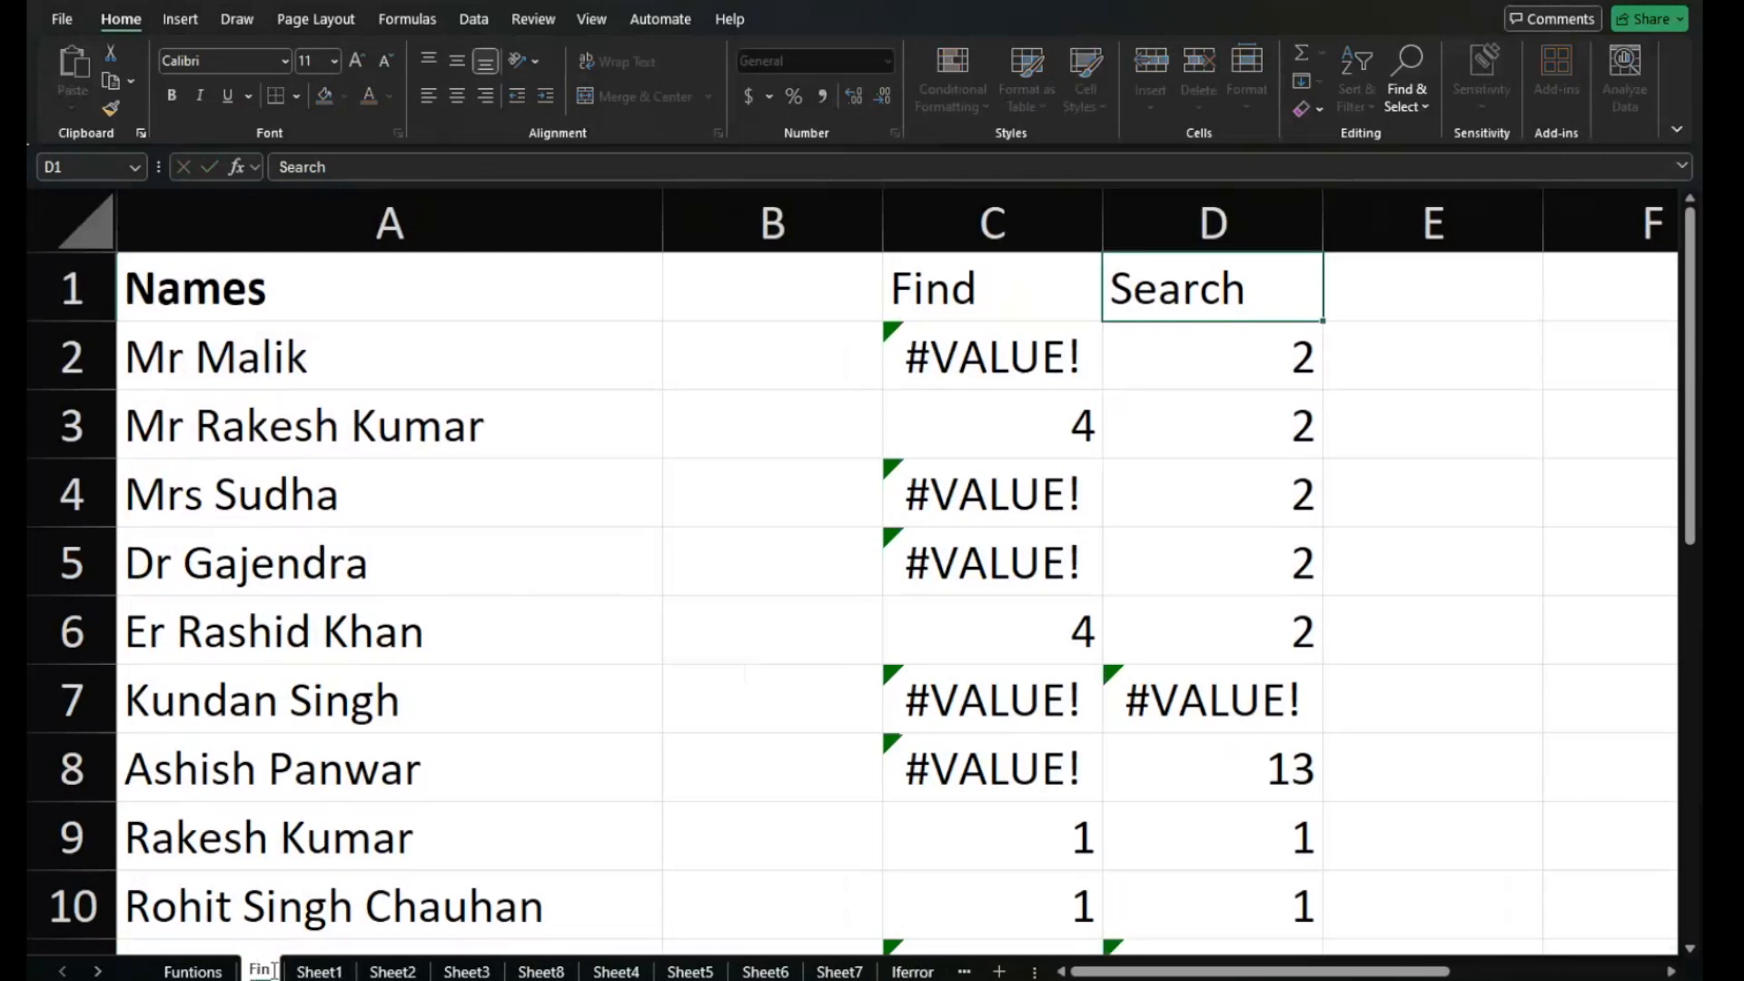
pyautogui.write('d')
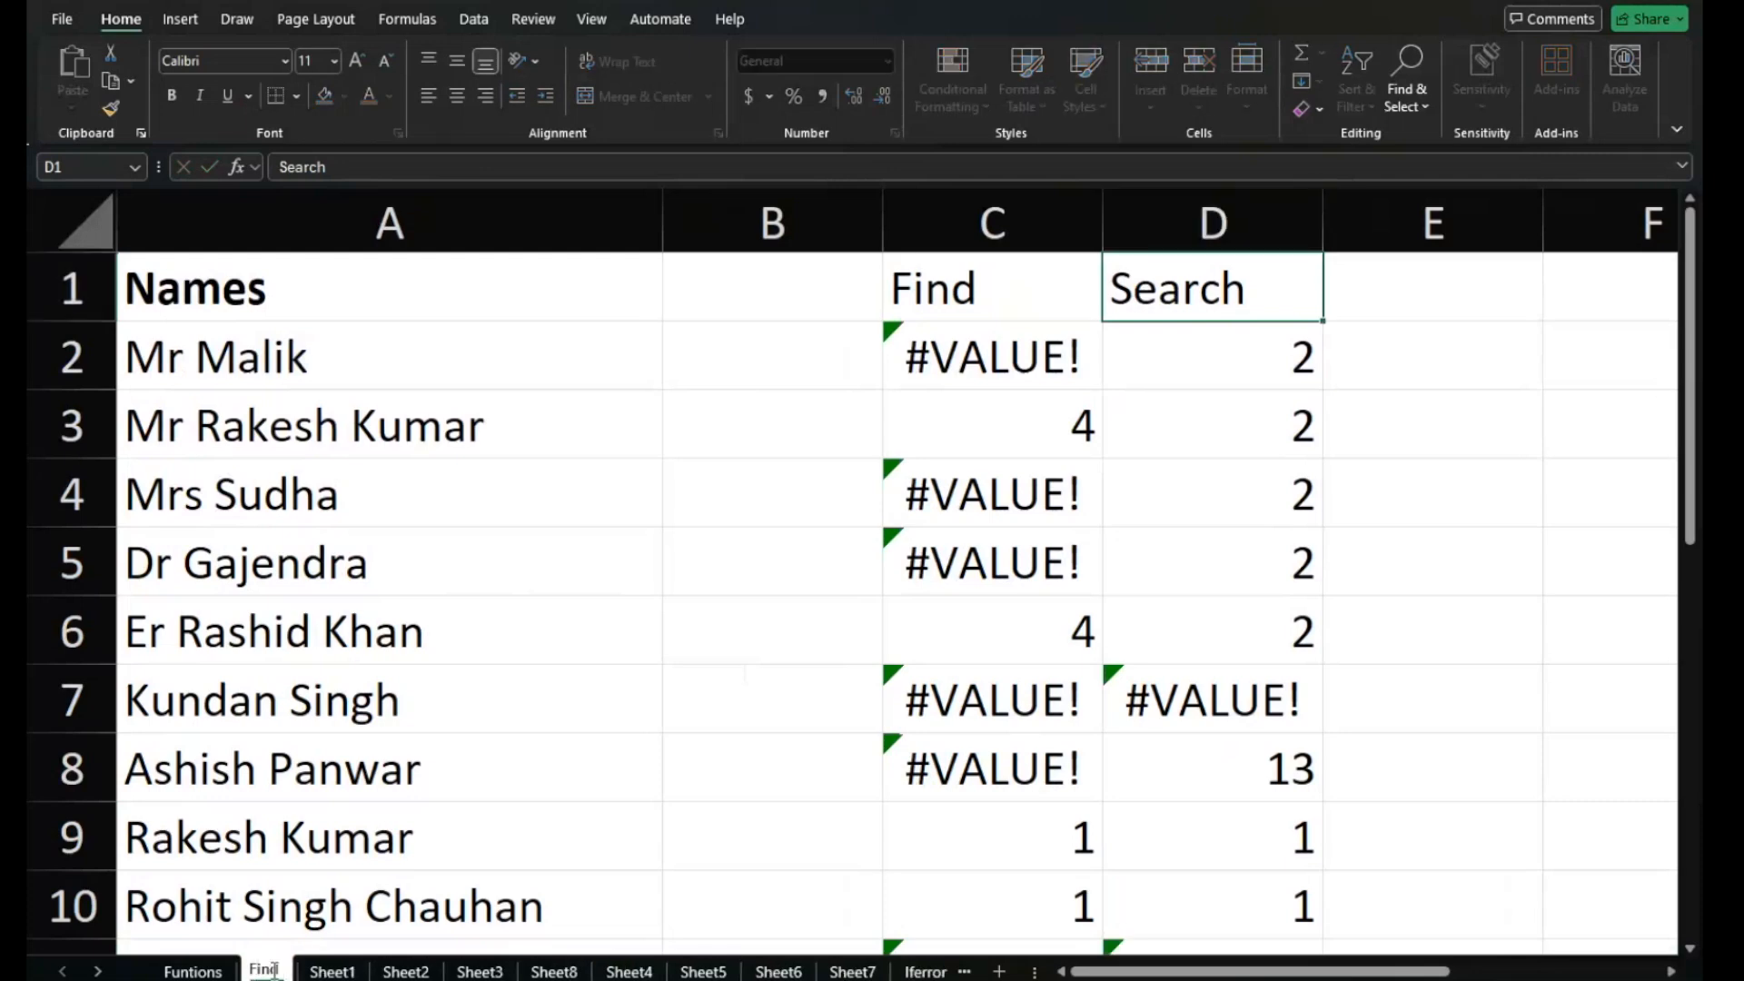
pyautogui.write(',')
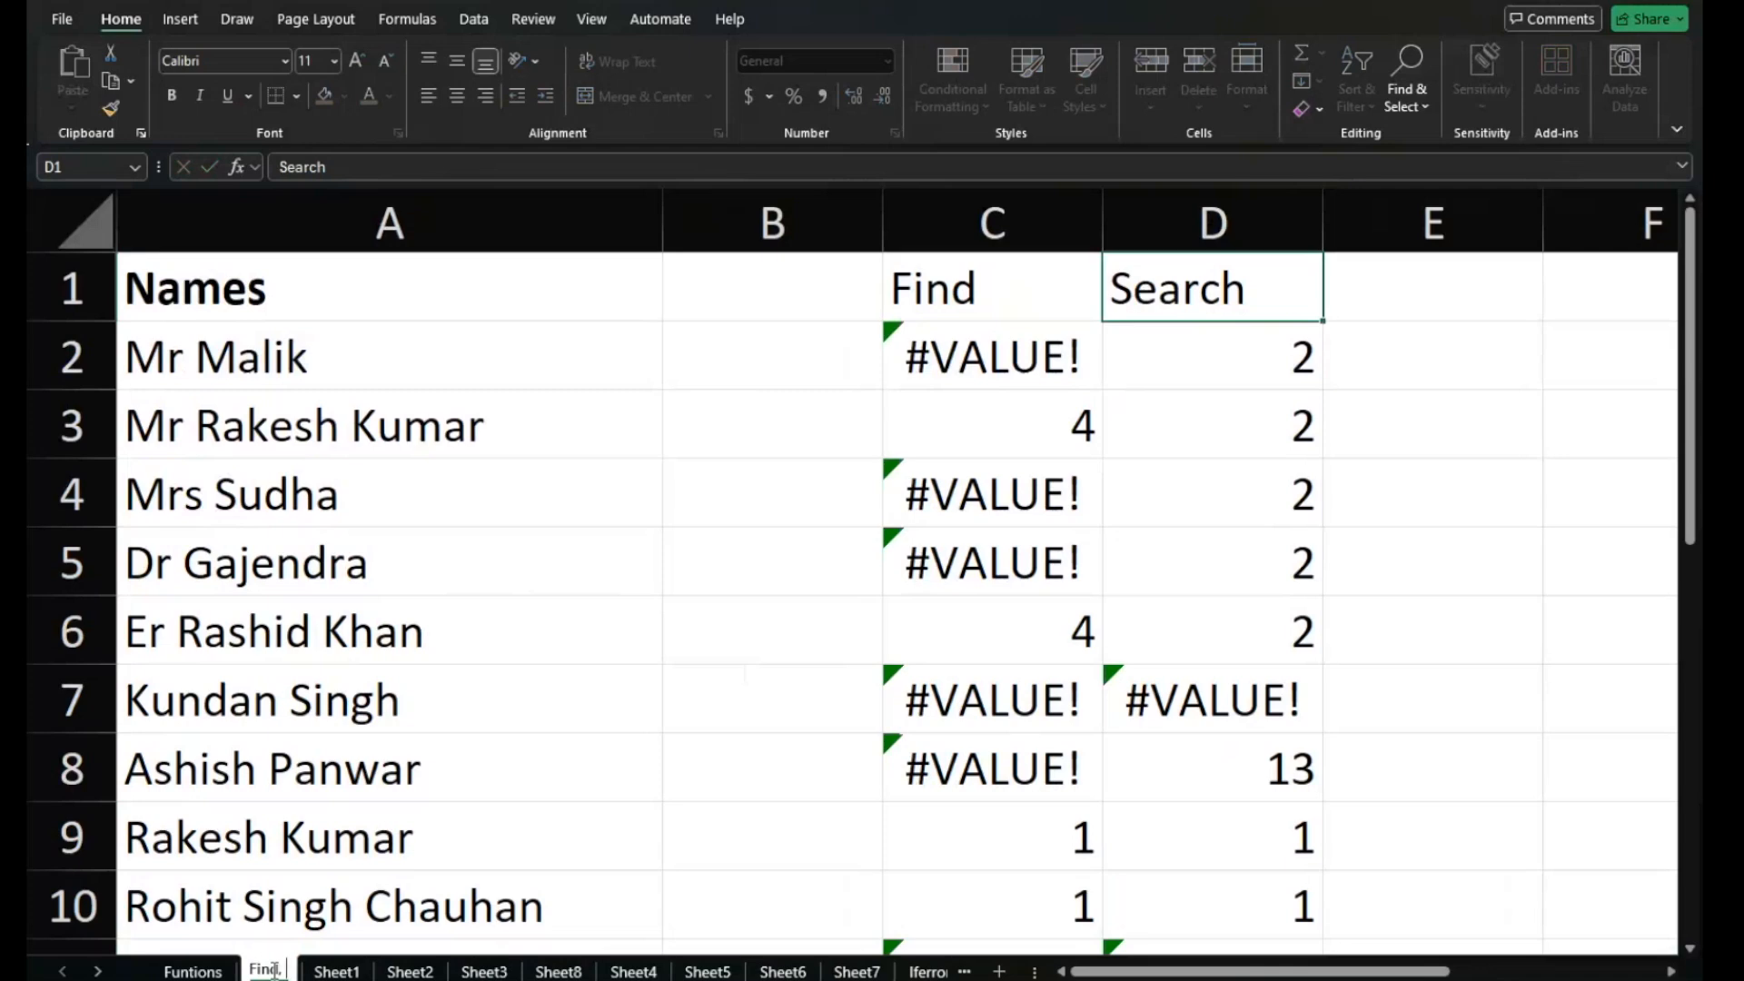
pyautogui.write(' Search')
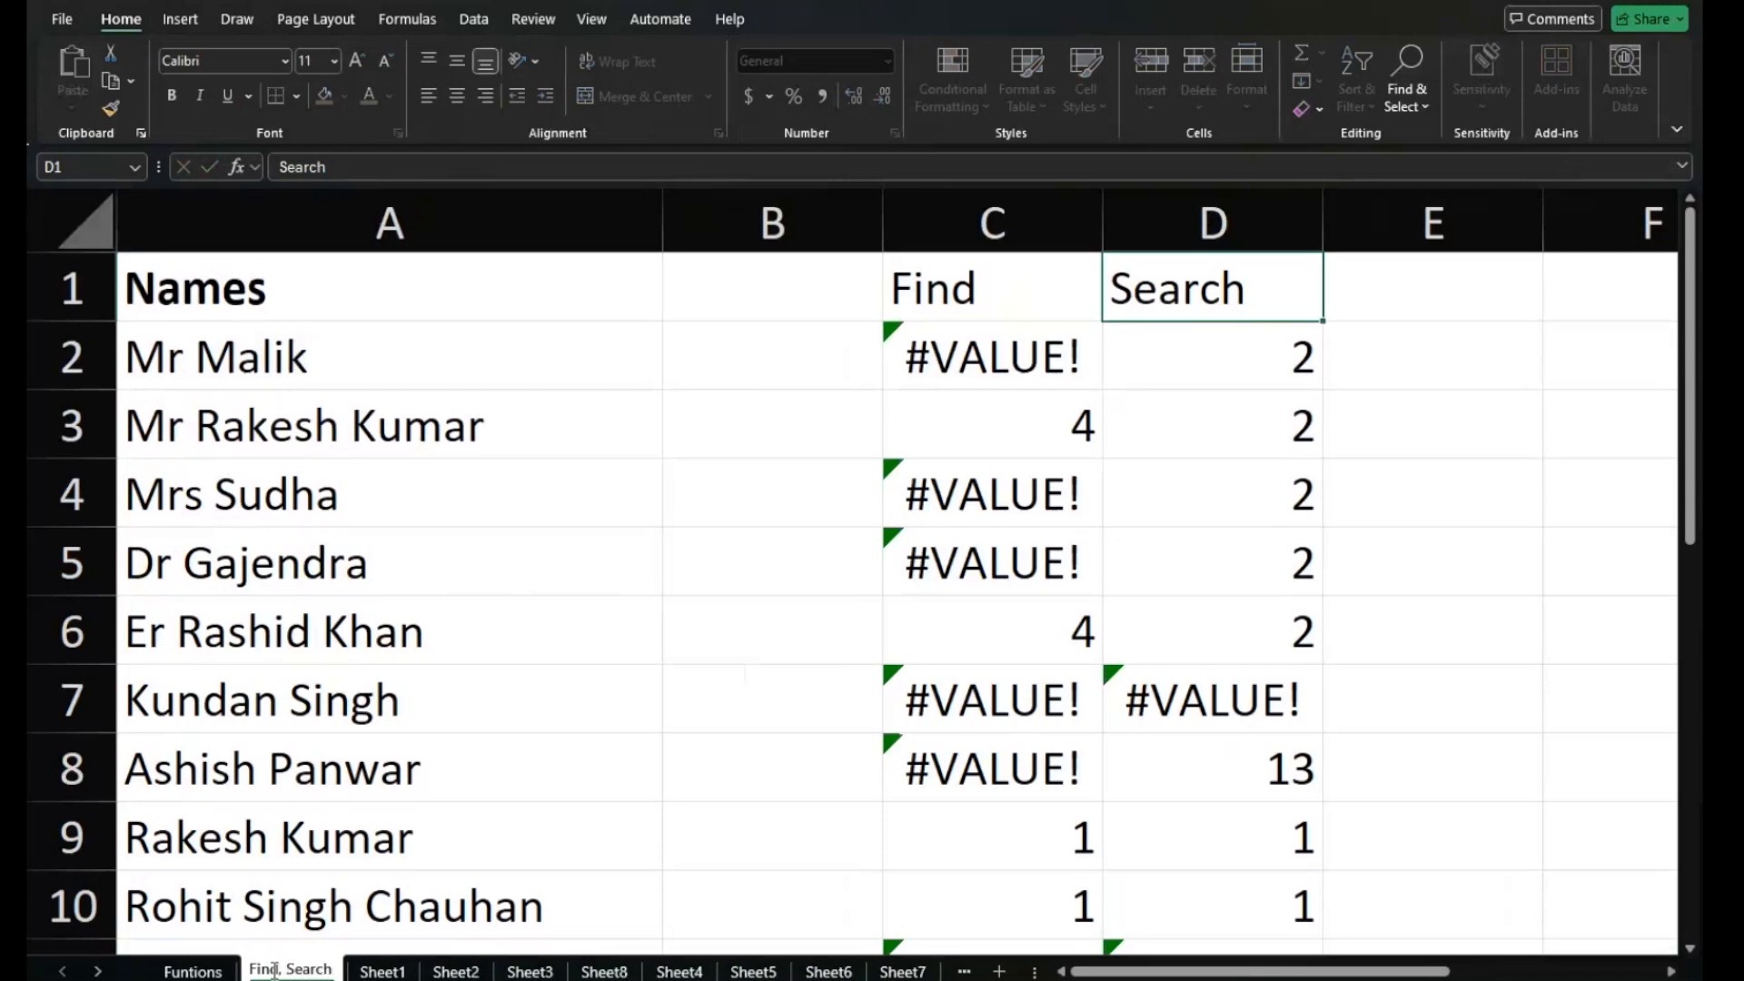
pyautogui.press('Return')
pyautogui.click(619, 845)
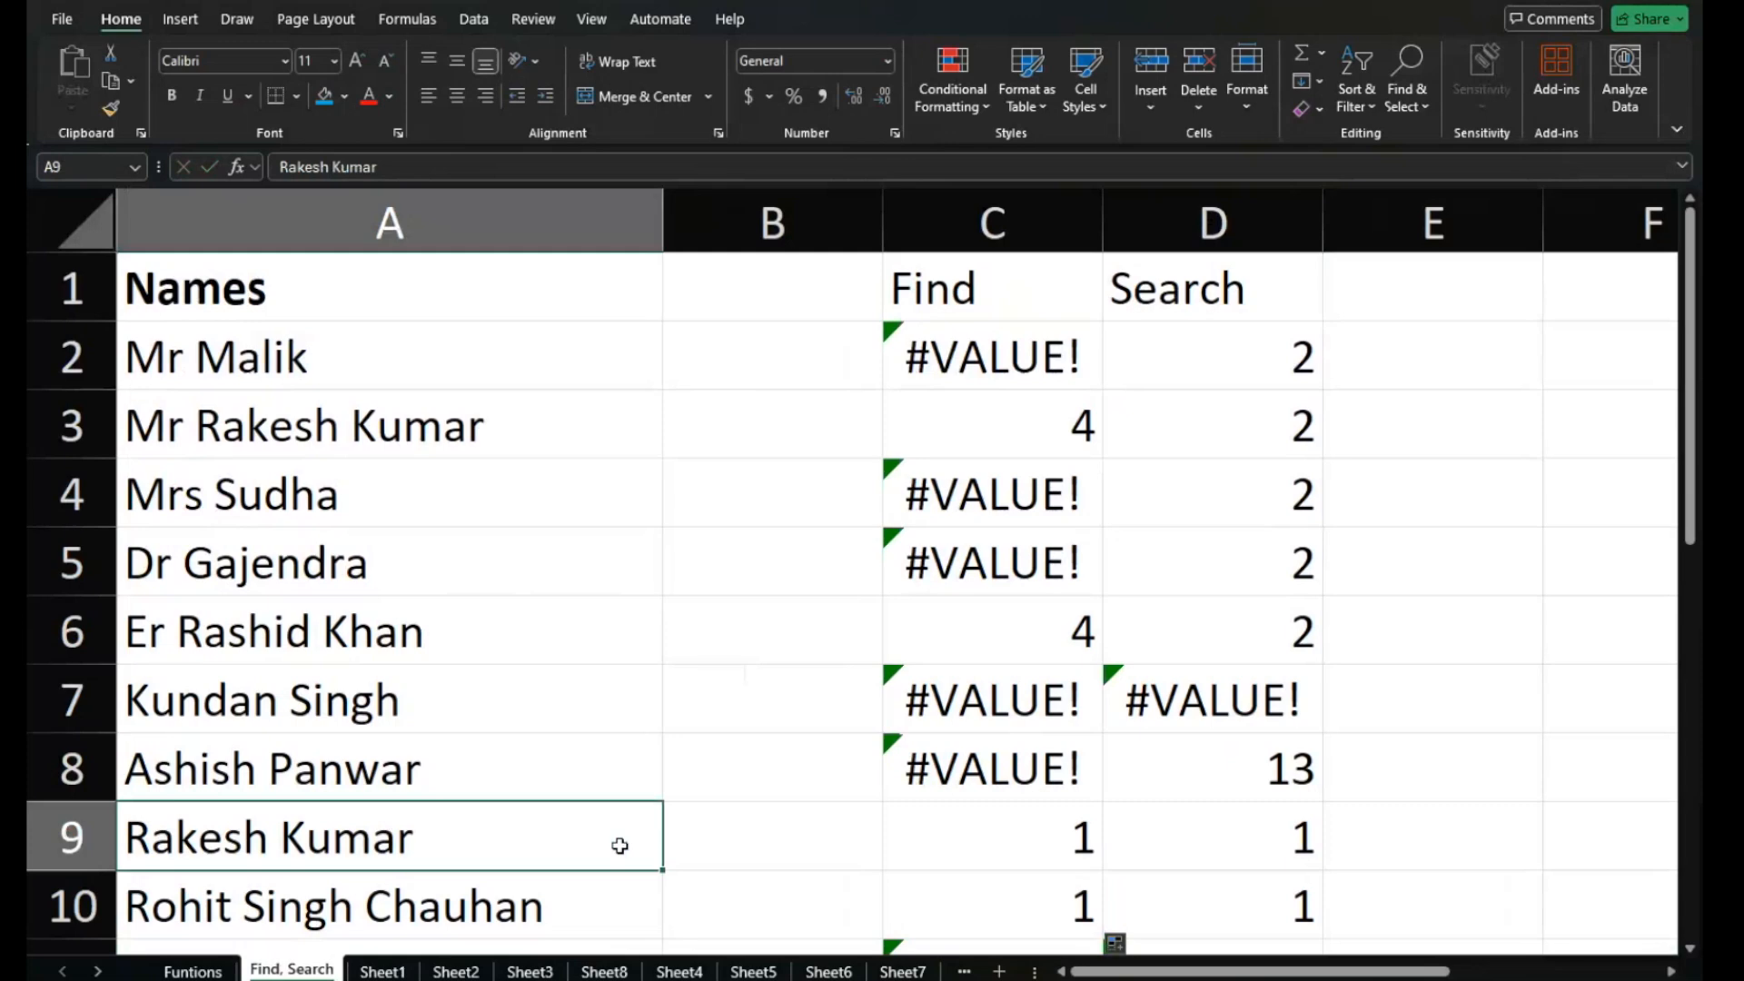
# Make the Find and Search headings in C1:D1 bold.
pyautogui.moveTo(1016, 281); pyautogui.dragTo(1163, 289)
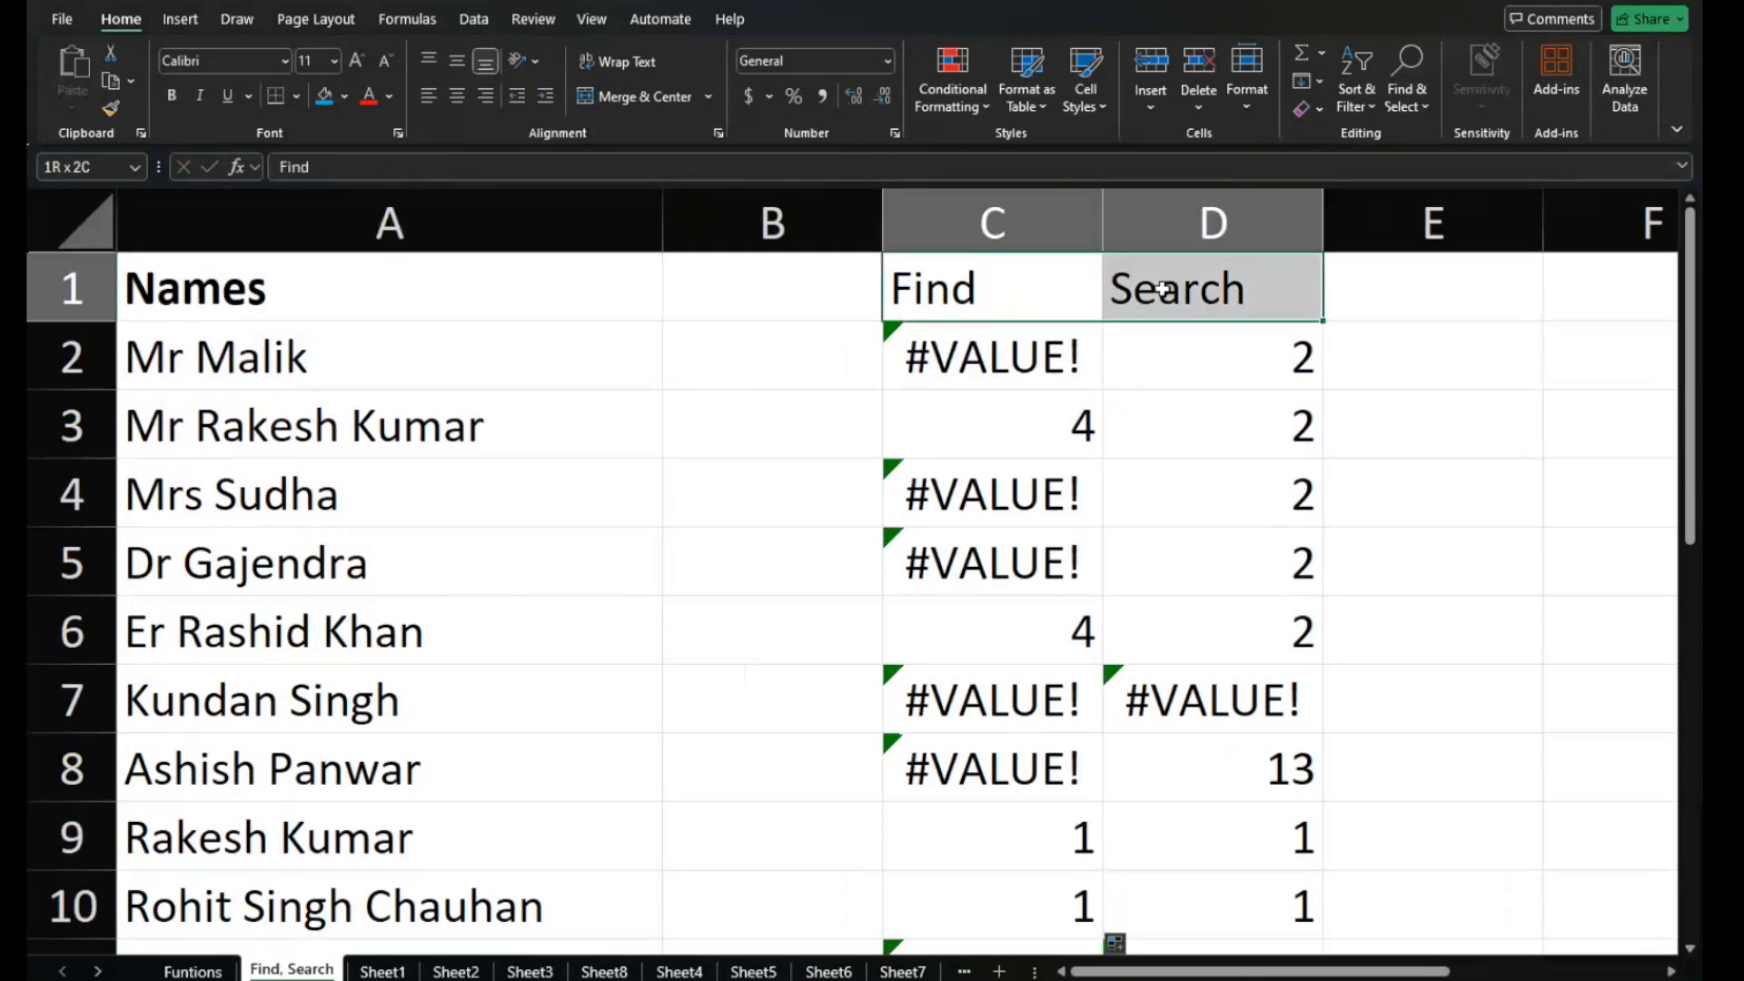
pyautogui.hotkey('ctrl', 'b')
pyautogui.click(1409, 424)
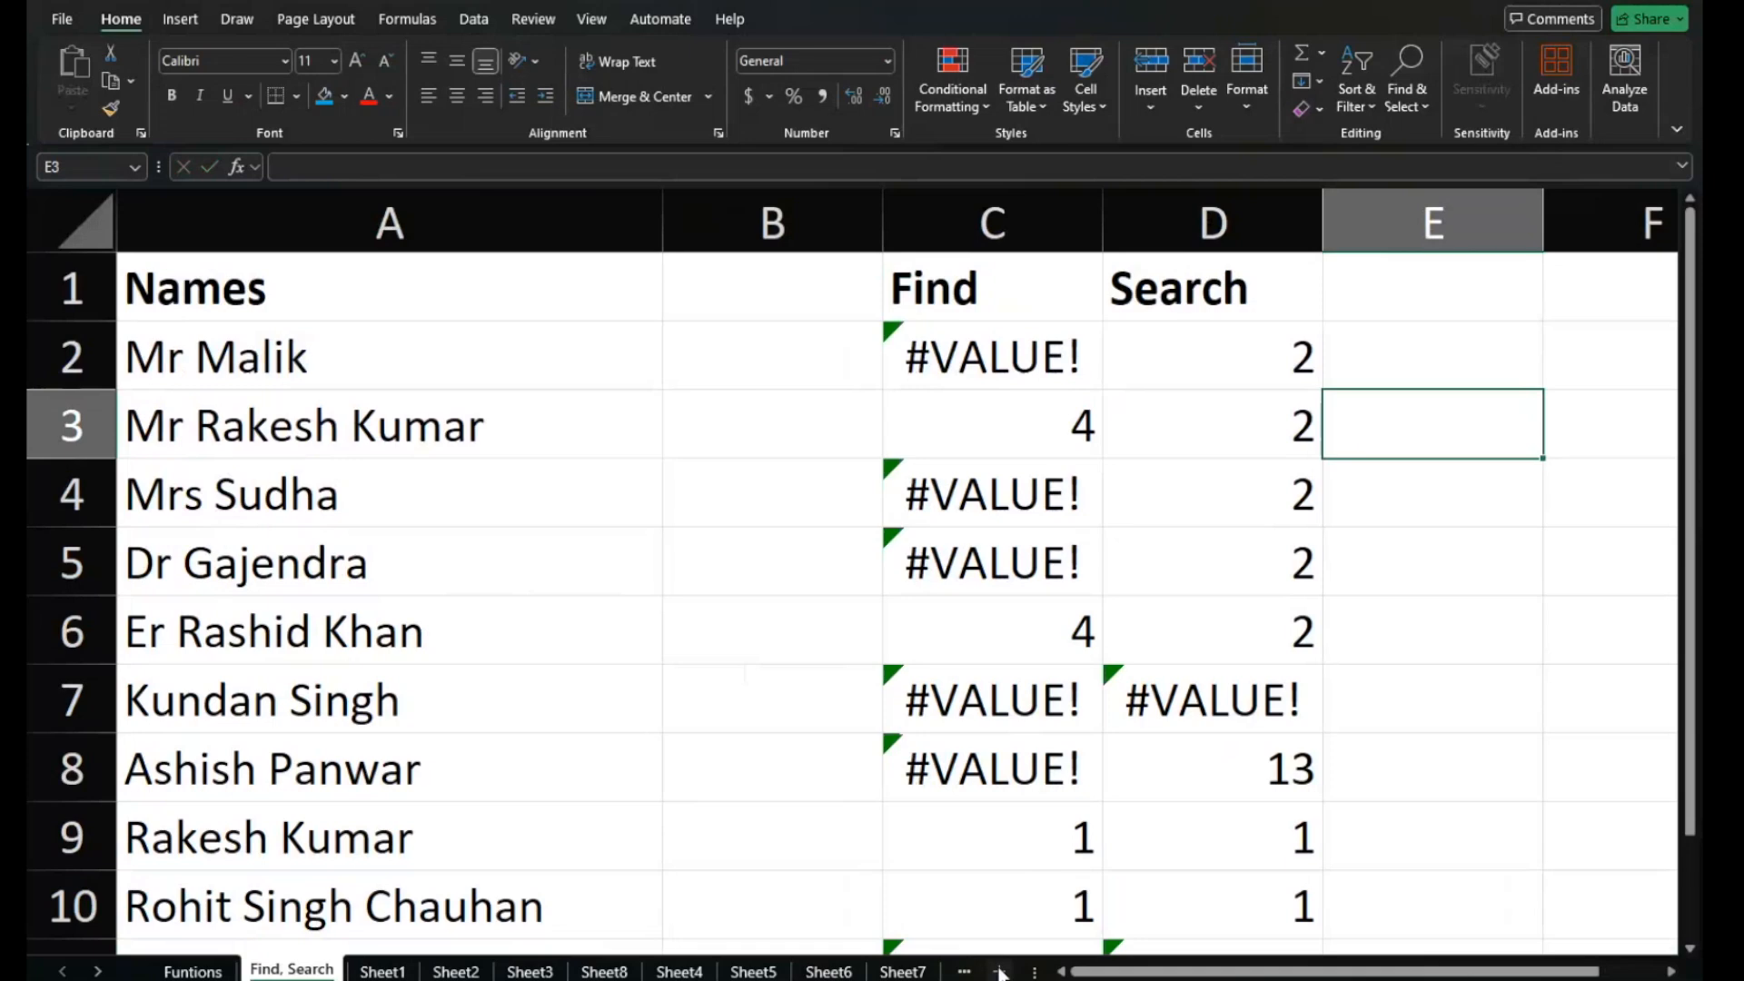
# Add a new sheet and copy the Names column from the Find, Search sheet into it, starting at A1.
pyautogui.click(999, 971)
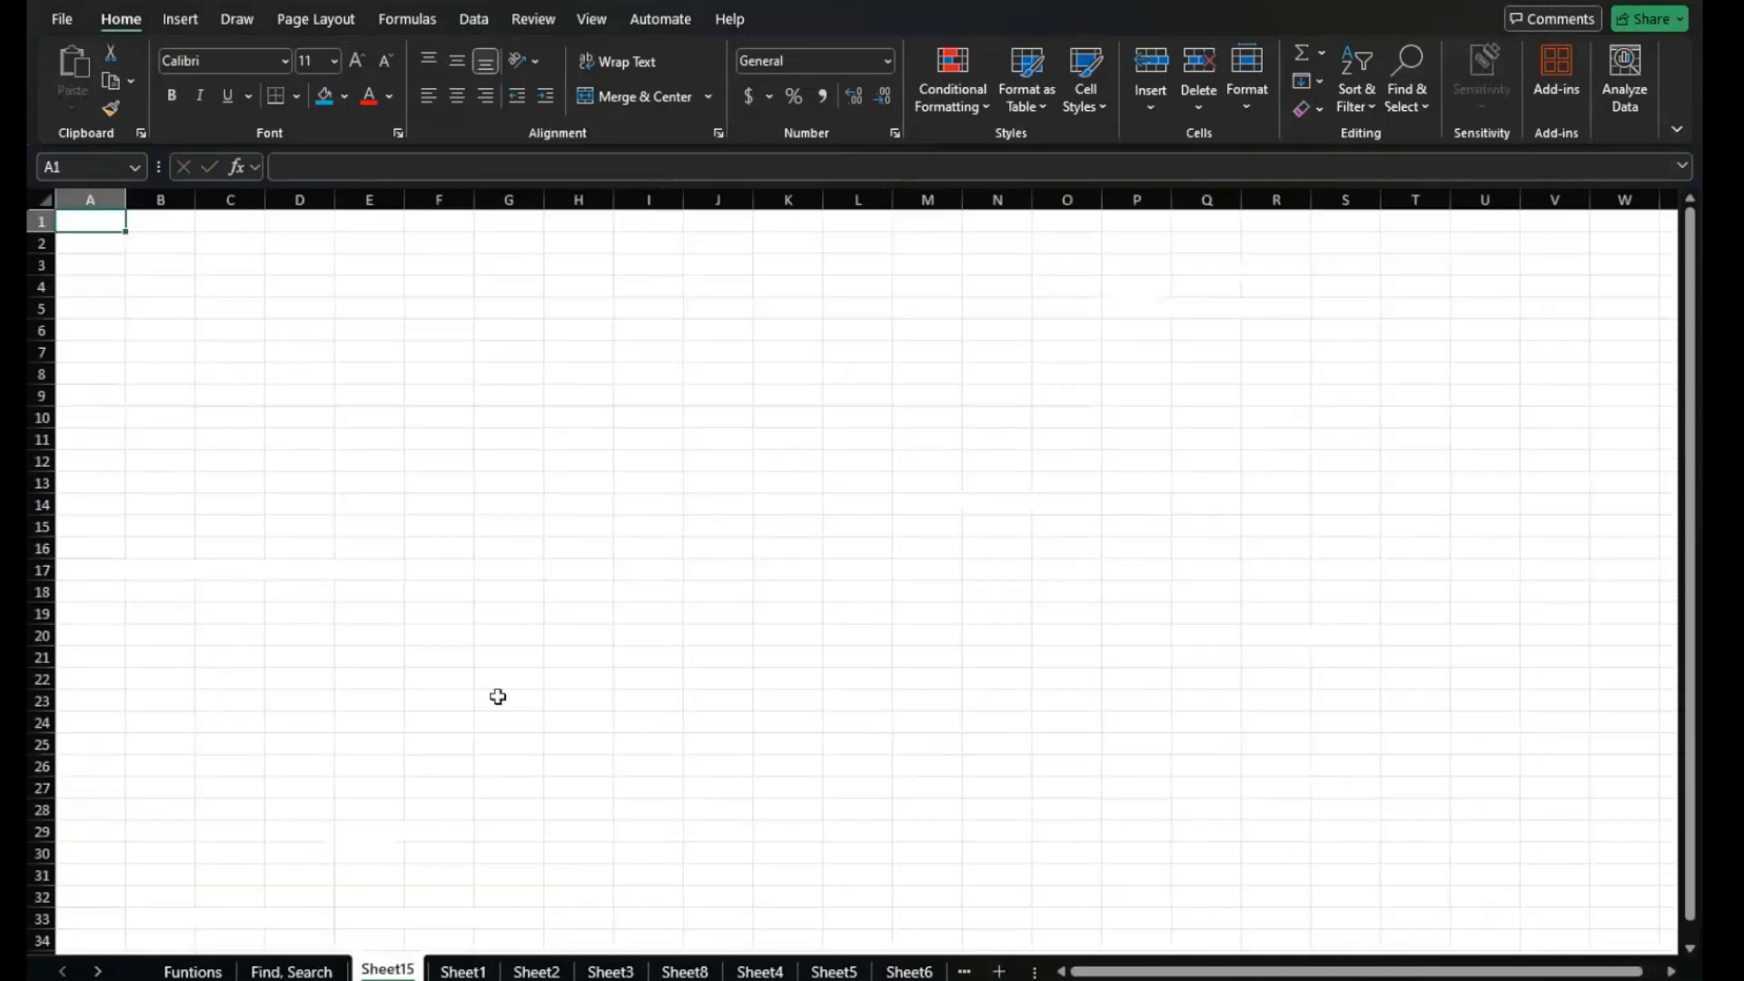
pyautogui.click(310, 971)
pyautogui.click(327, 311)
pyautogui.hotkey('ctrl', 'shift', 'Down')
pyautogui.hotkey('ctrl', 'c')
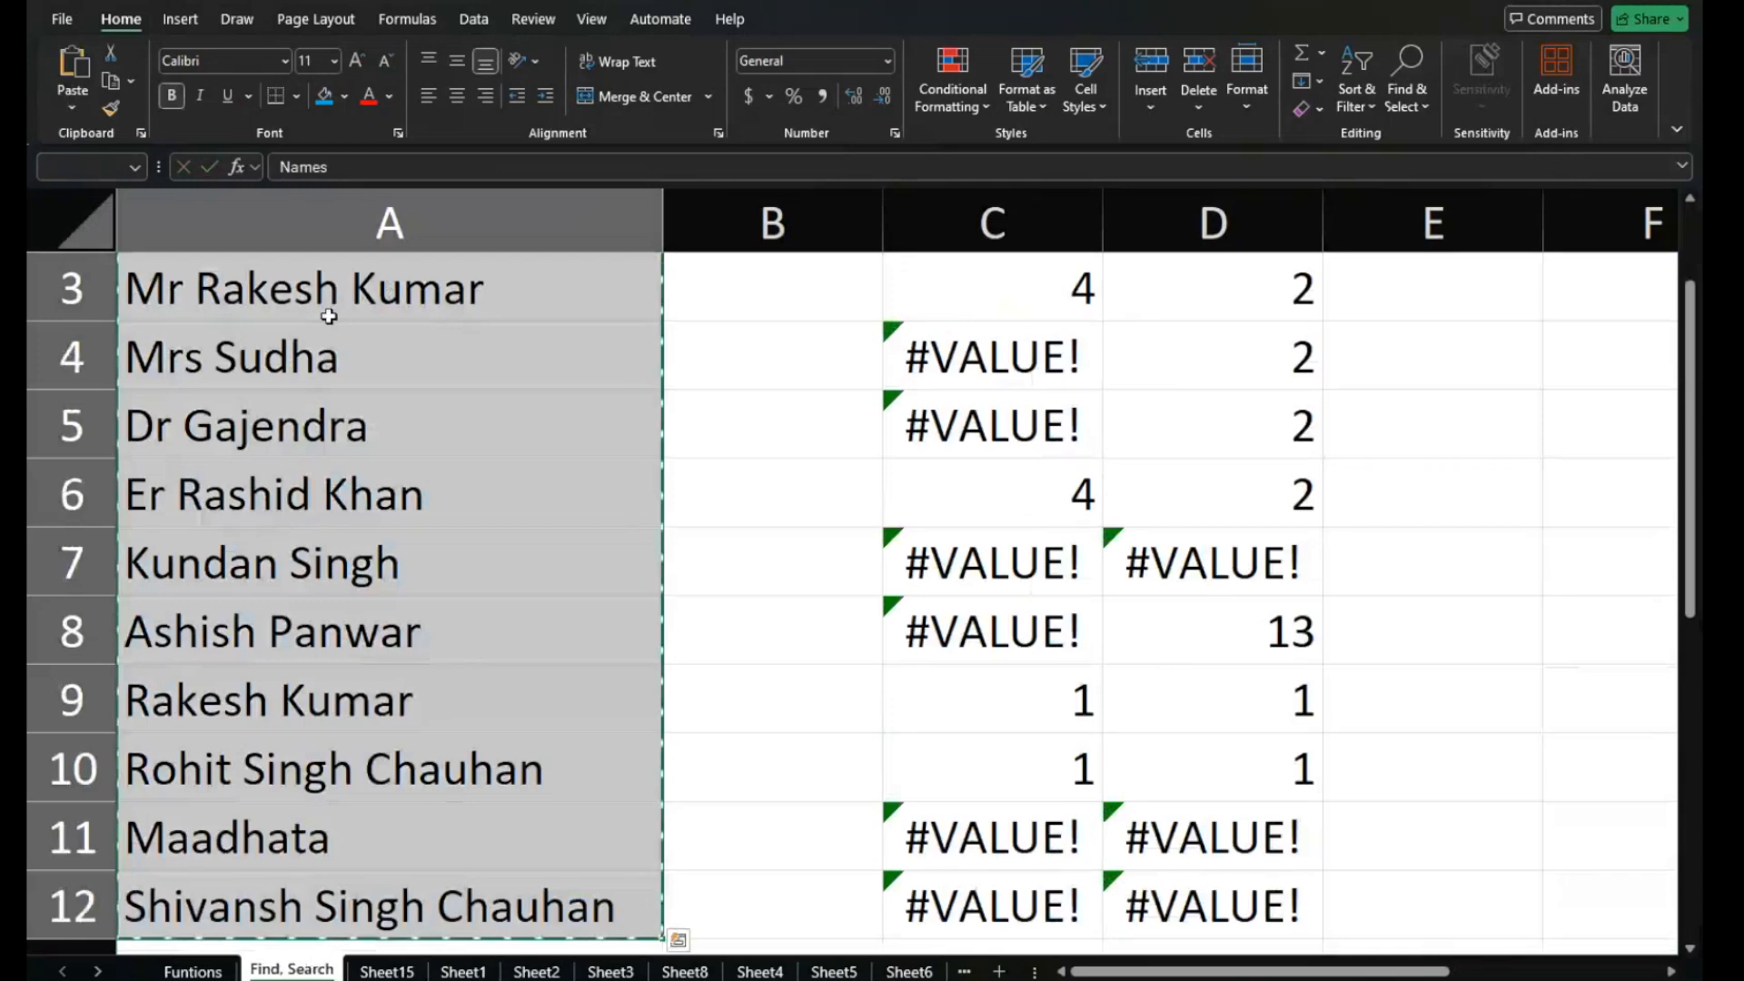
pyautogui.hotkey('ctrl', 'q')
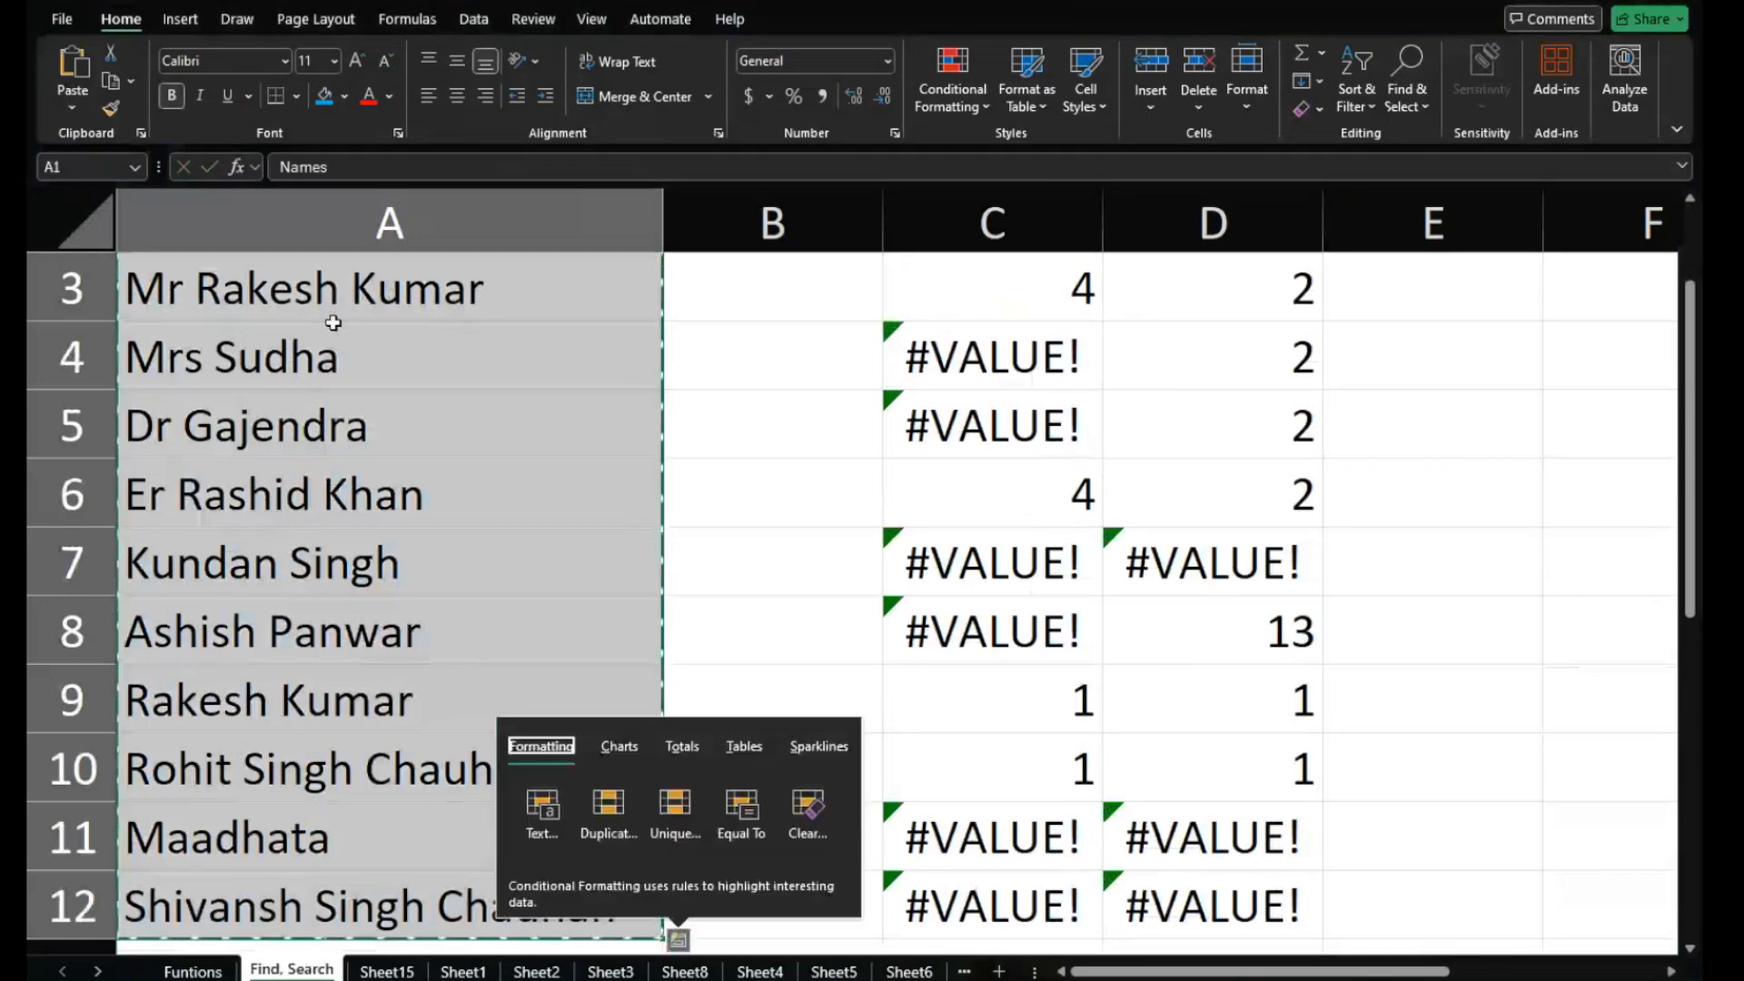
pyautogui.click(387, 970)
pyautogui.hotkey('ctrl', 'v')
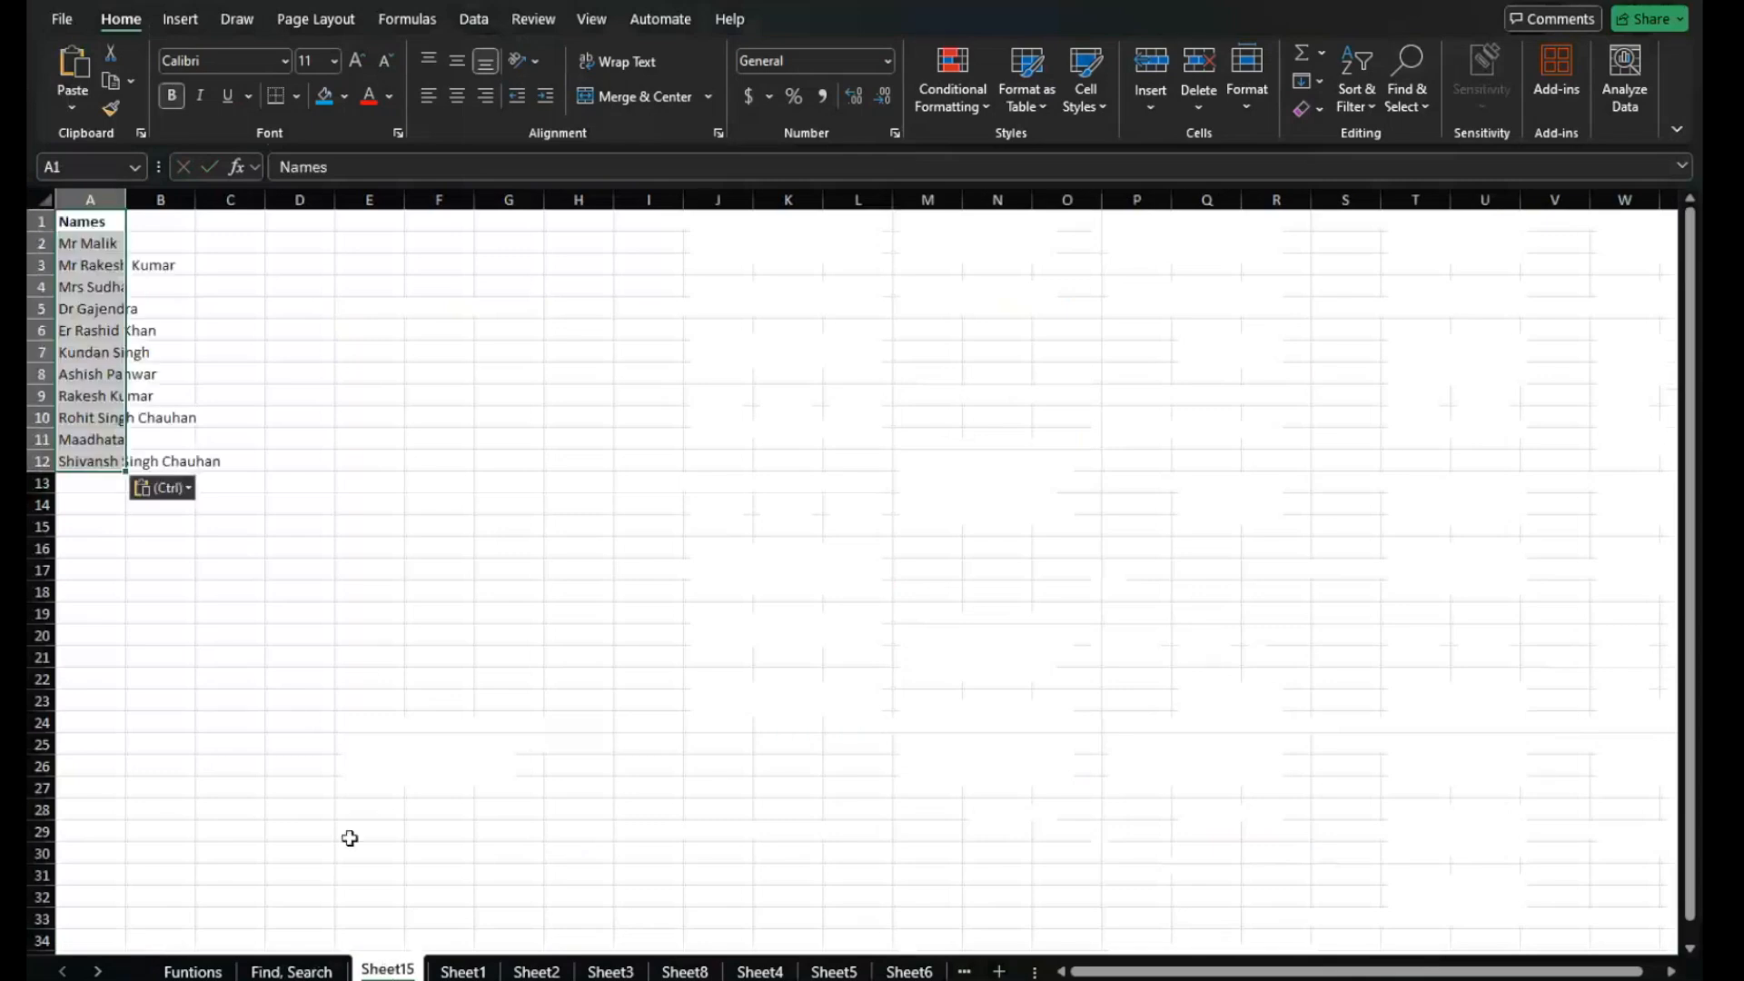
# Fit the width of column A to the pasted names and enlarge the sheet view for reading.
pyautogui.doubleClick(126, 199)
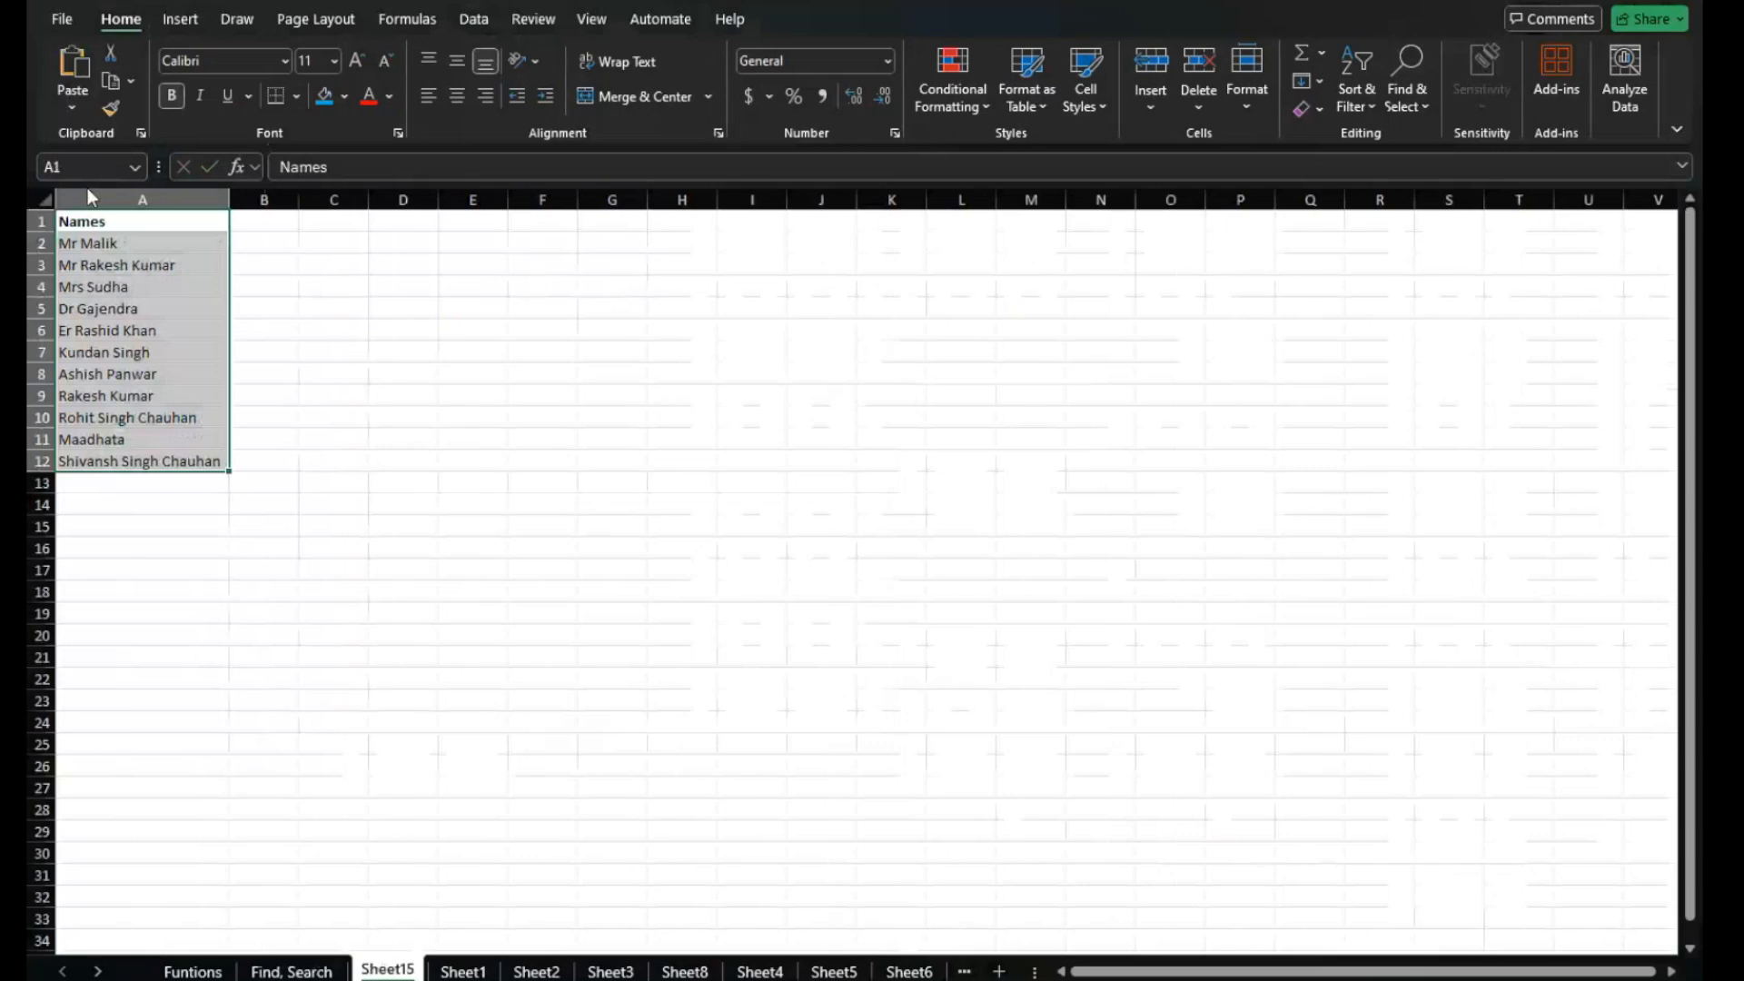
pyautogui.keyDown('ctrl'); pyautogui.scroll(10, 266, 388); pyautogui.keyUp('ctrl')
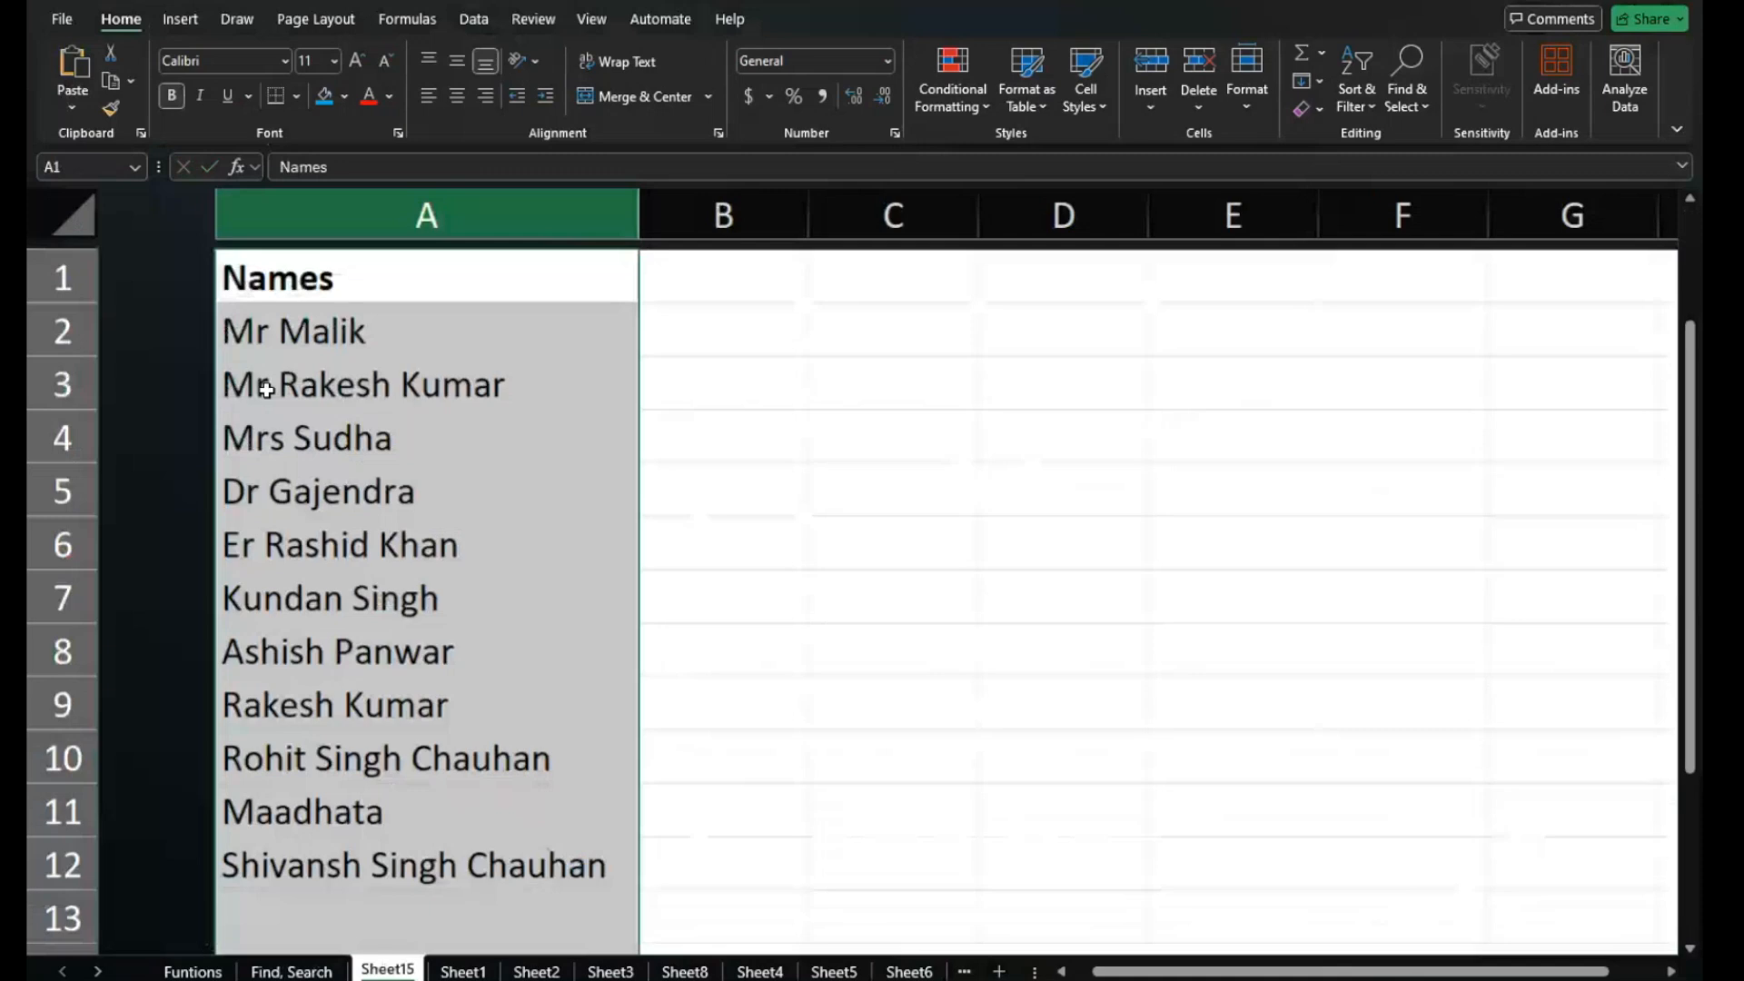
pyautogui.keyDown('ctrl'); pyautogui.scroll(3, 266, 388); pyautogui.keyUp('ctrl')
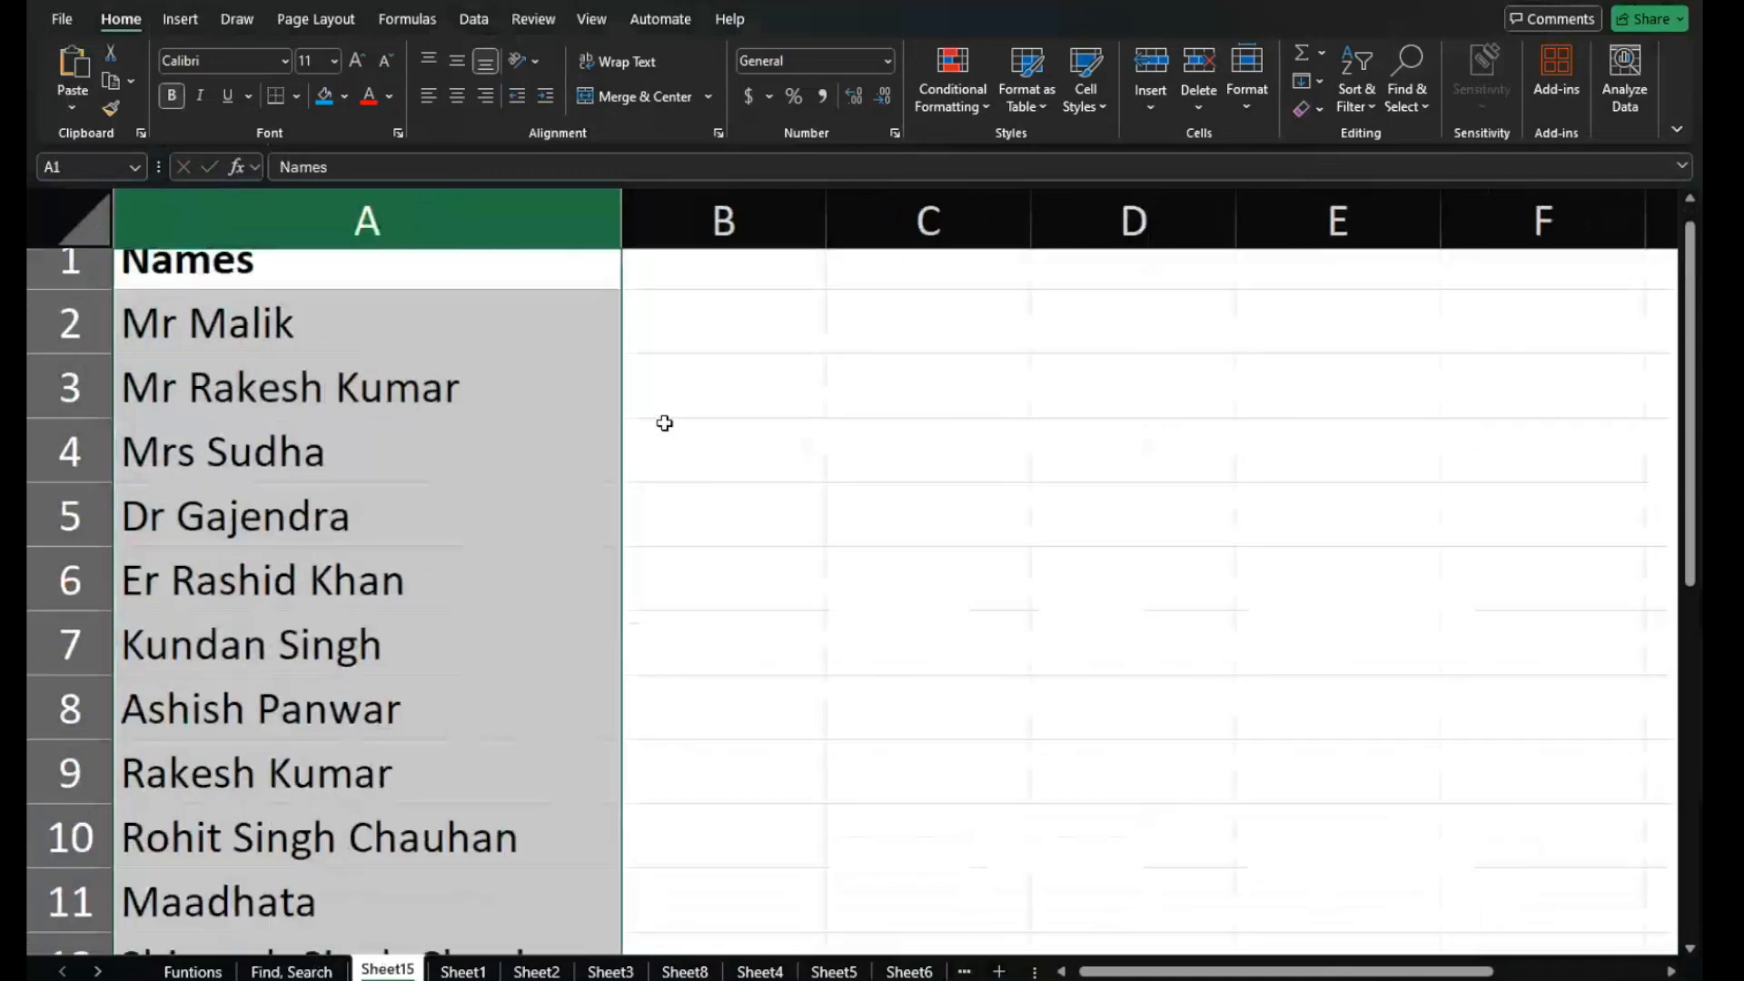
pyautogui.click(761, 450)
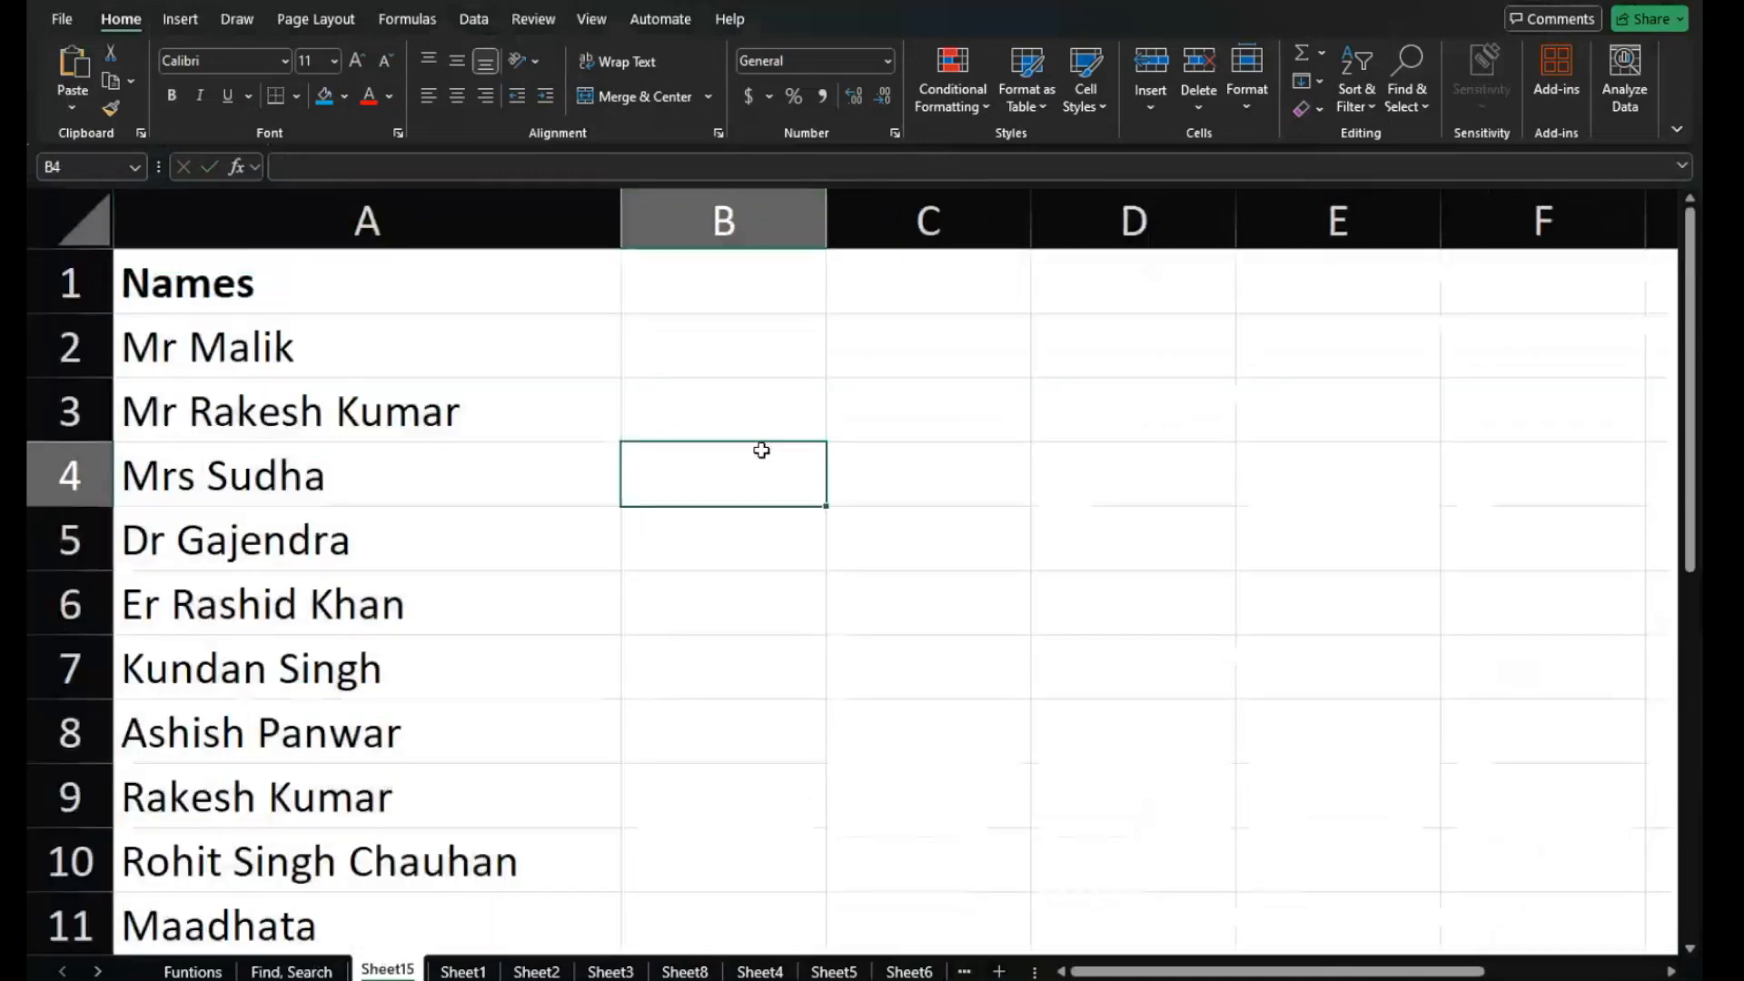
# Enter the heading First Name in C1 and widen column C so the heading fits.
pyautogui.click(811, 276)
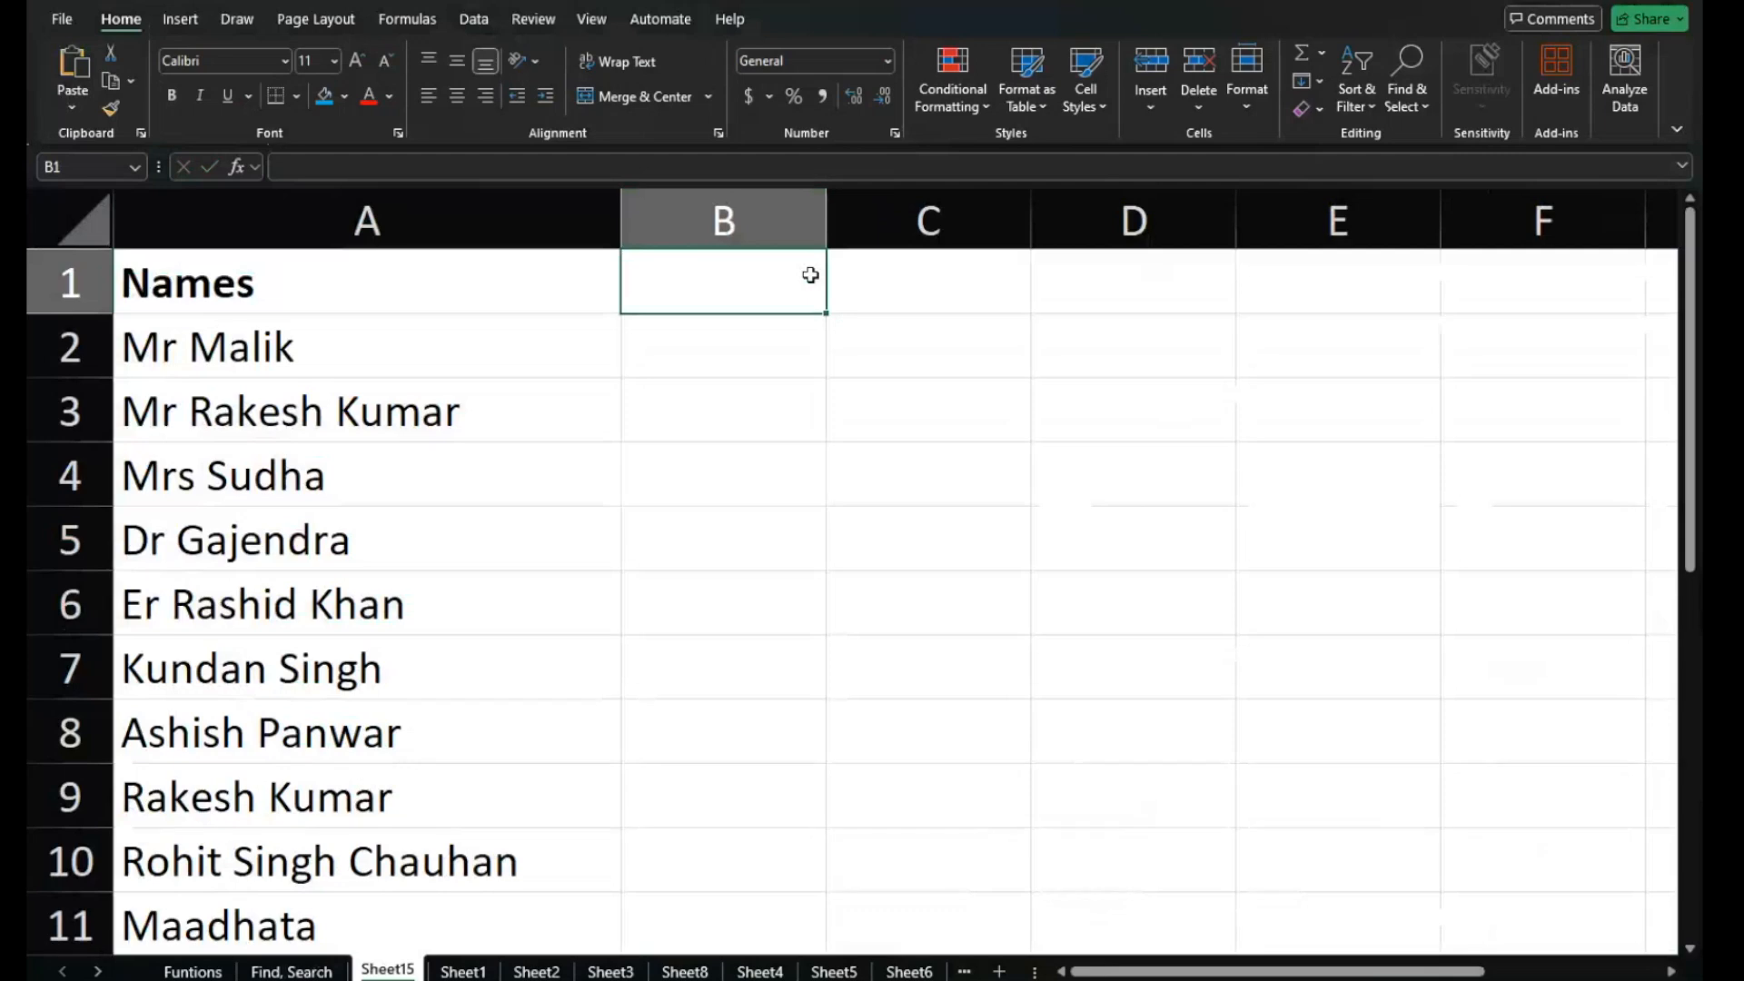
pyautogui.press('Right')
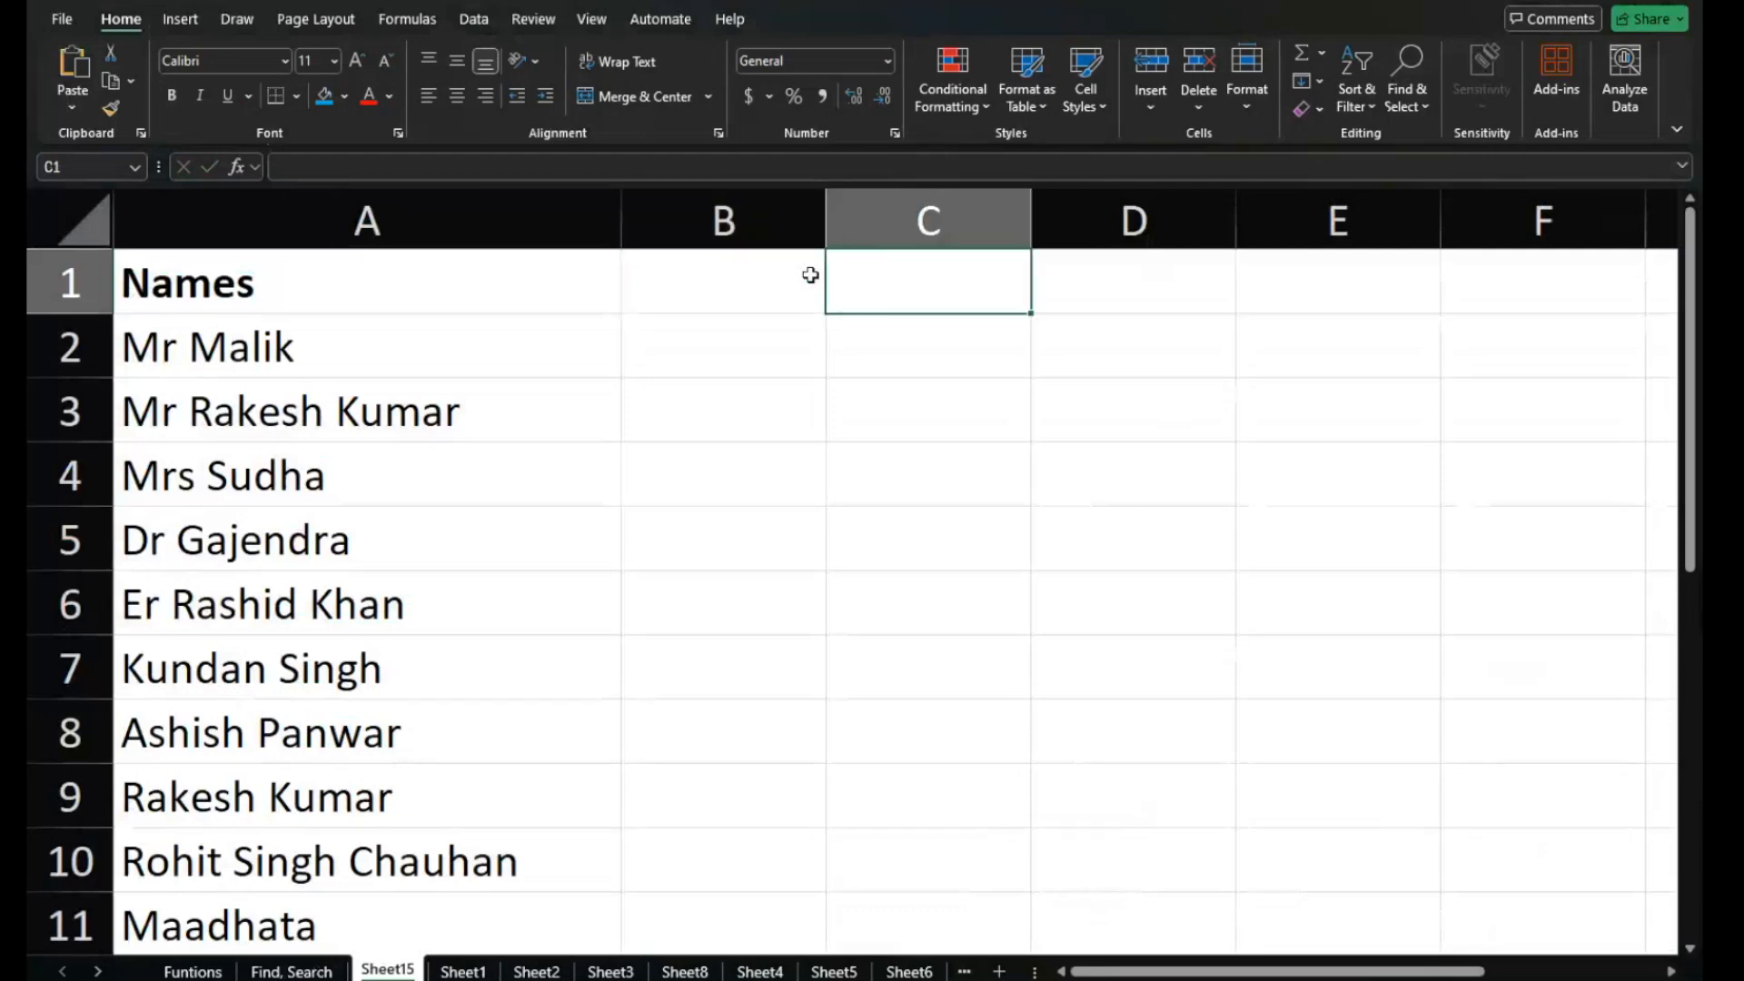
pyautogui.write('First')
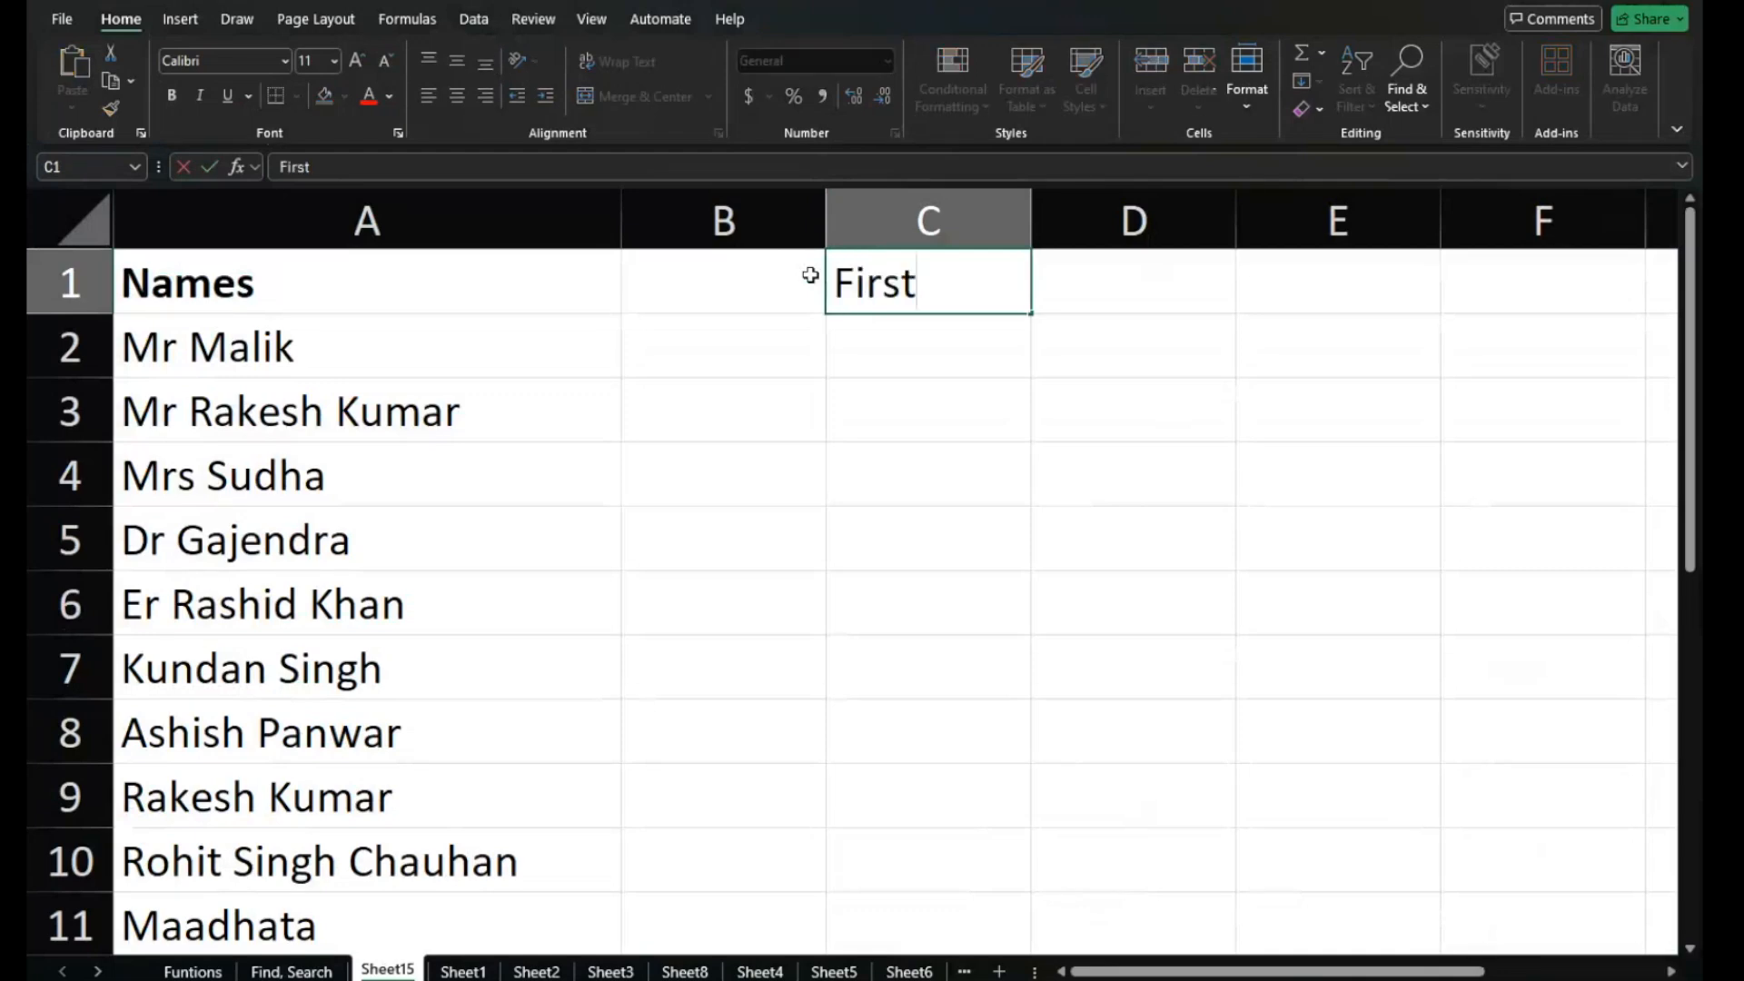
pyautogui.write(' Name')
pyautogui.press('Return')
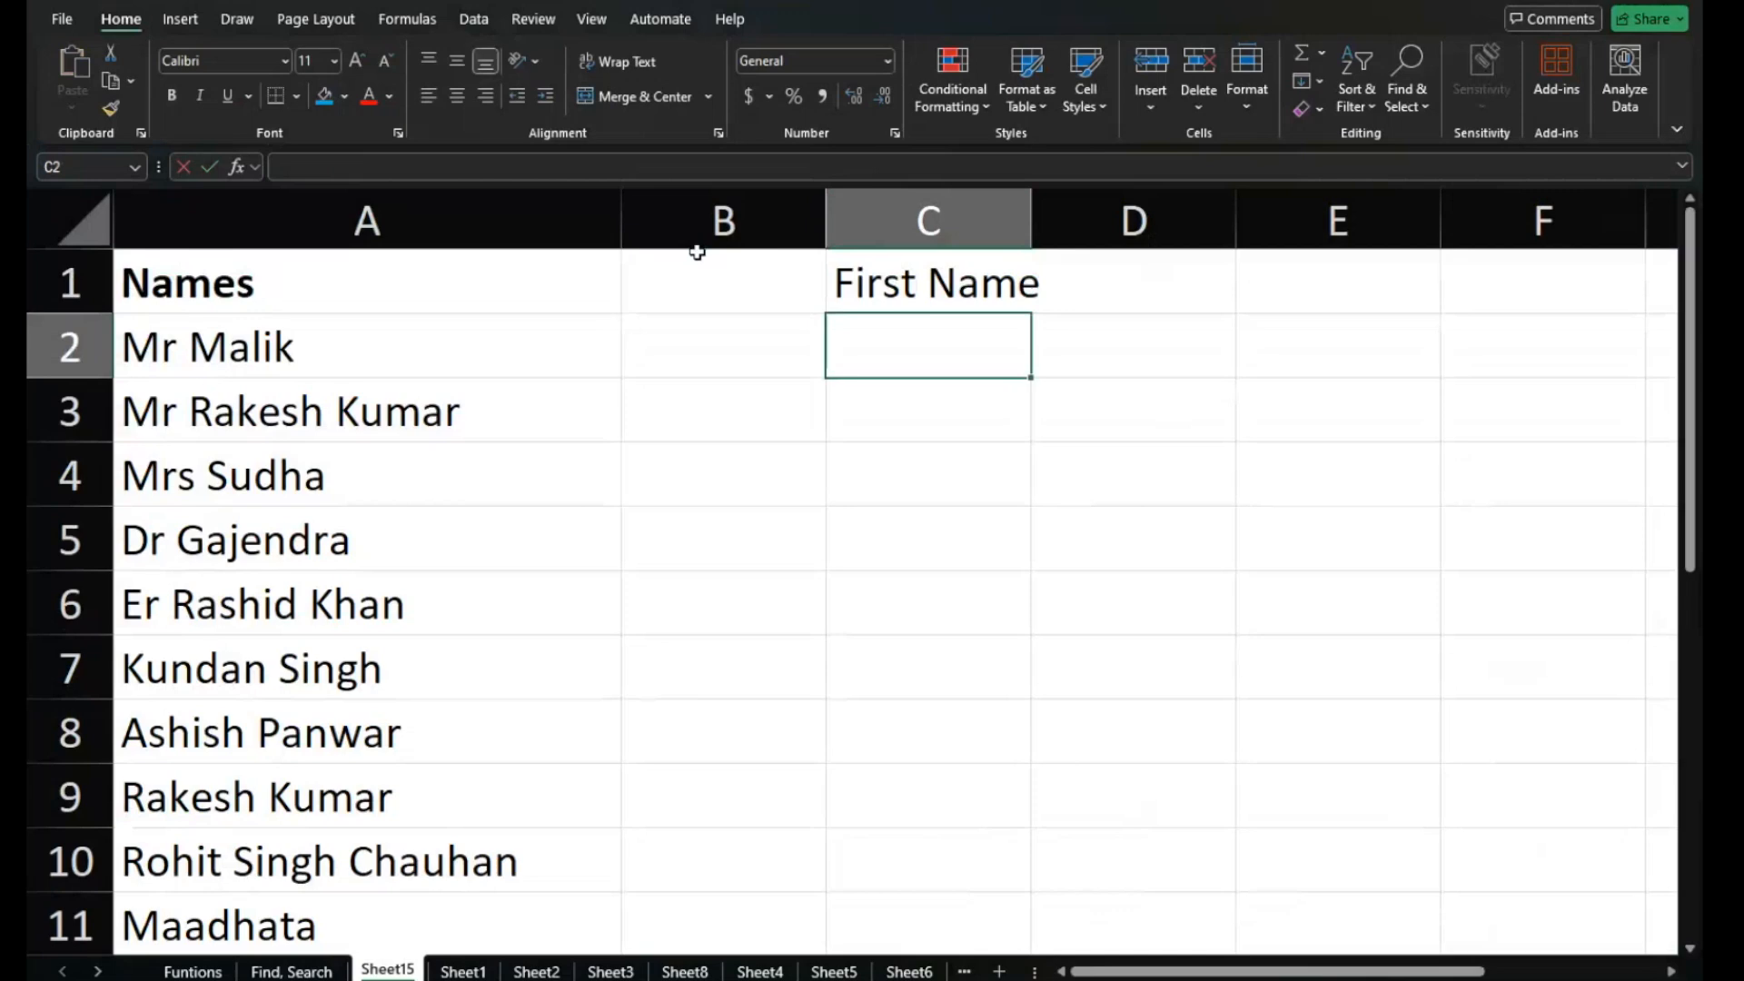
pyautogui.click(412, 231)
pyautogui.click(928, 283)
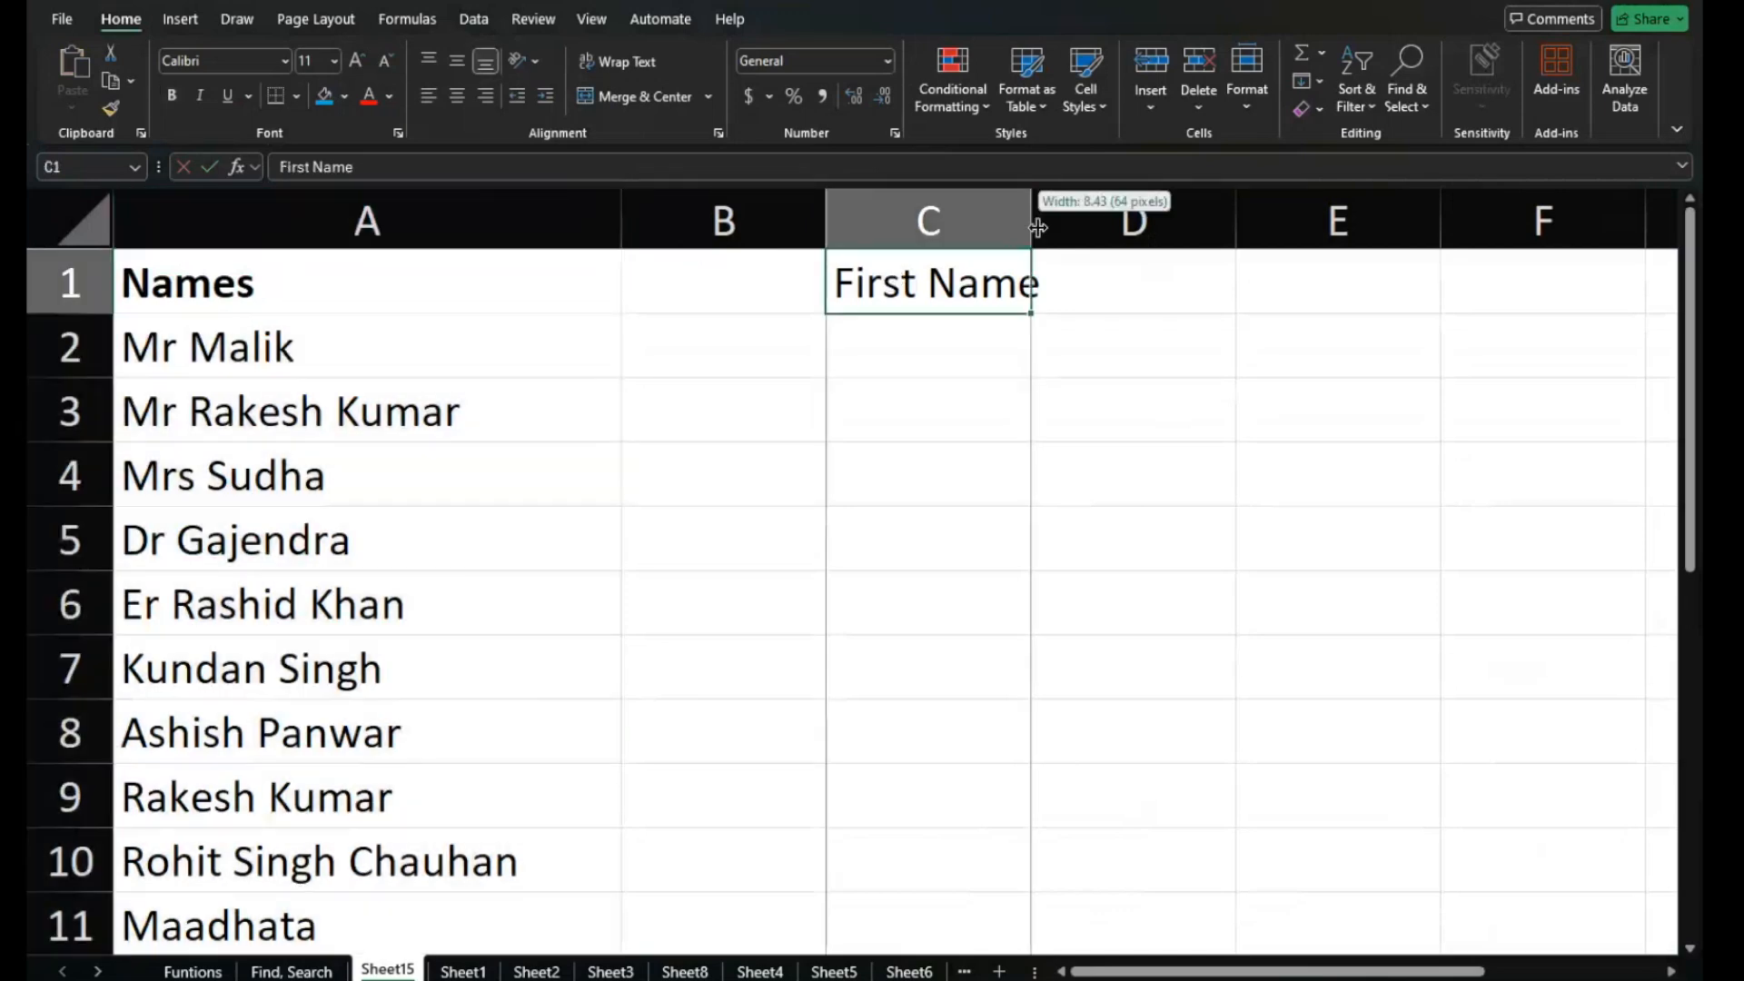
pyautogui.moveTo(1038, 227); pyautogui.dragTo(1063, 227)
pyautogui.click(973, 344)
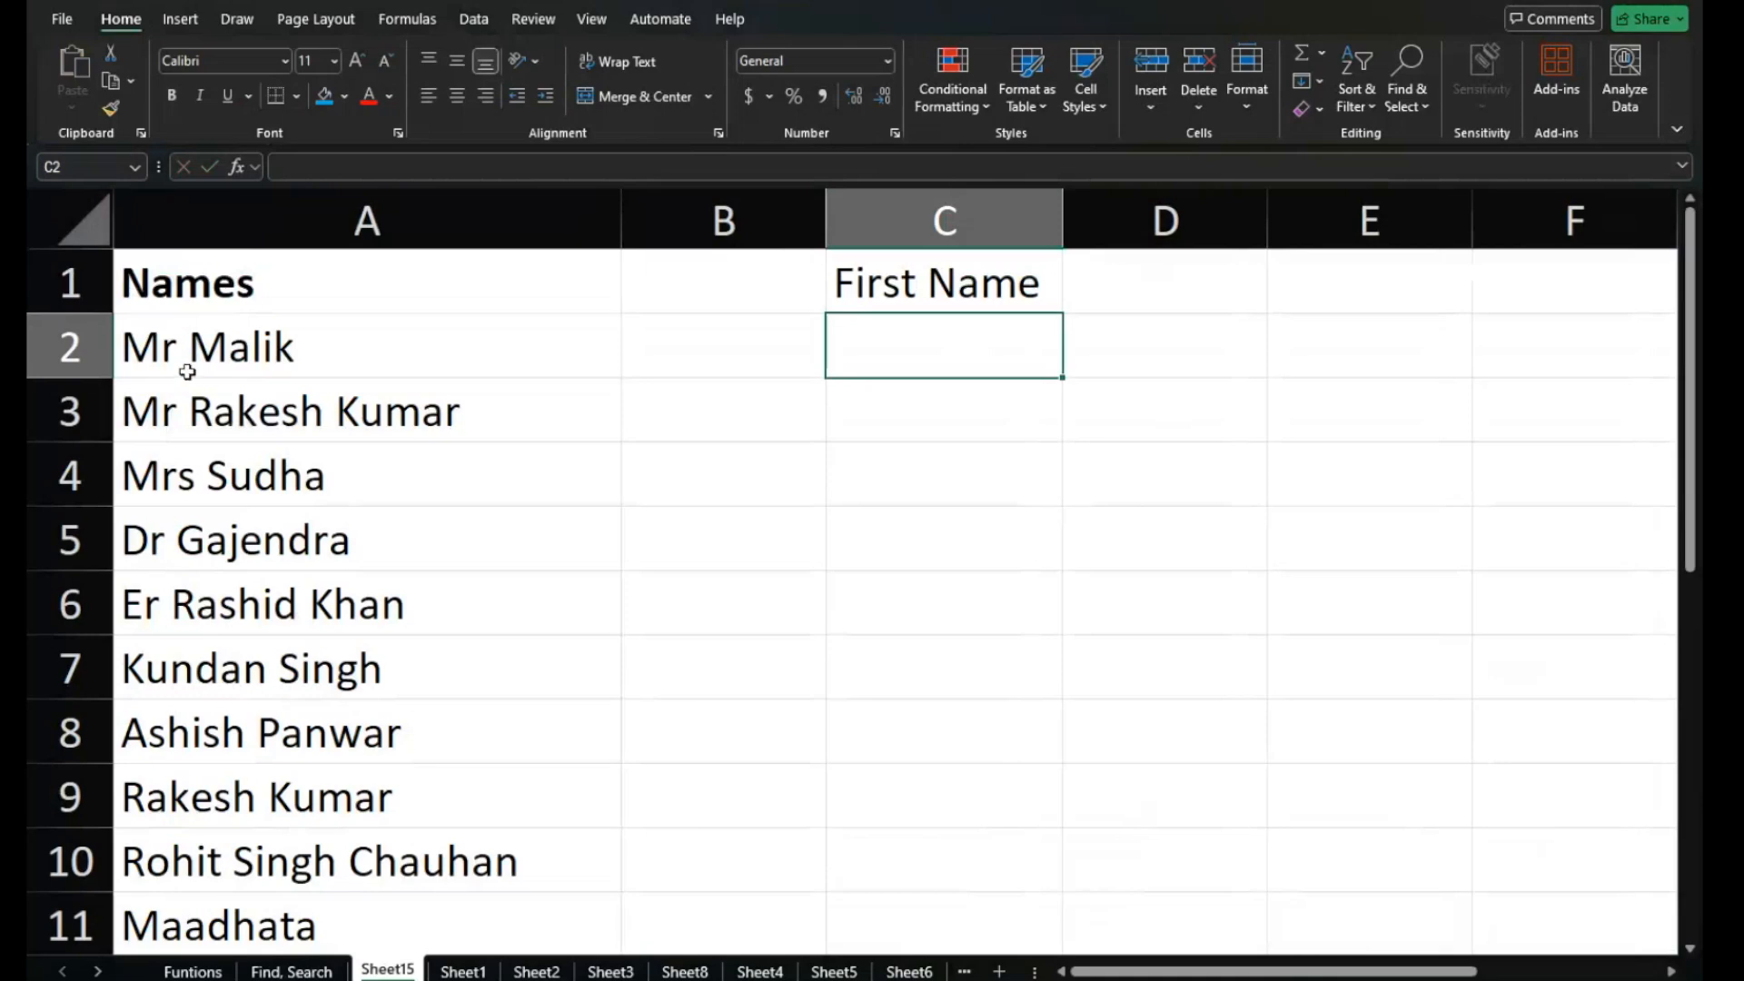
# Remove the title Mr and its trailing space from the names in A2 and A3.
pyautogui.doubleClick(195, 346)
pyautogui.press('BackSpace')
pyautogui.press('BackSpace')
pyautogui.press('BackSpace')
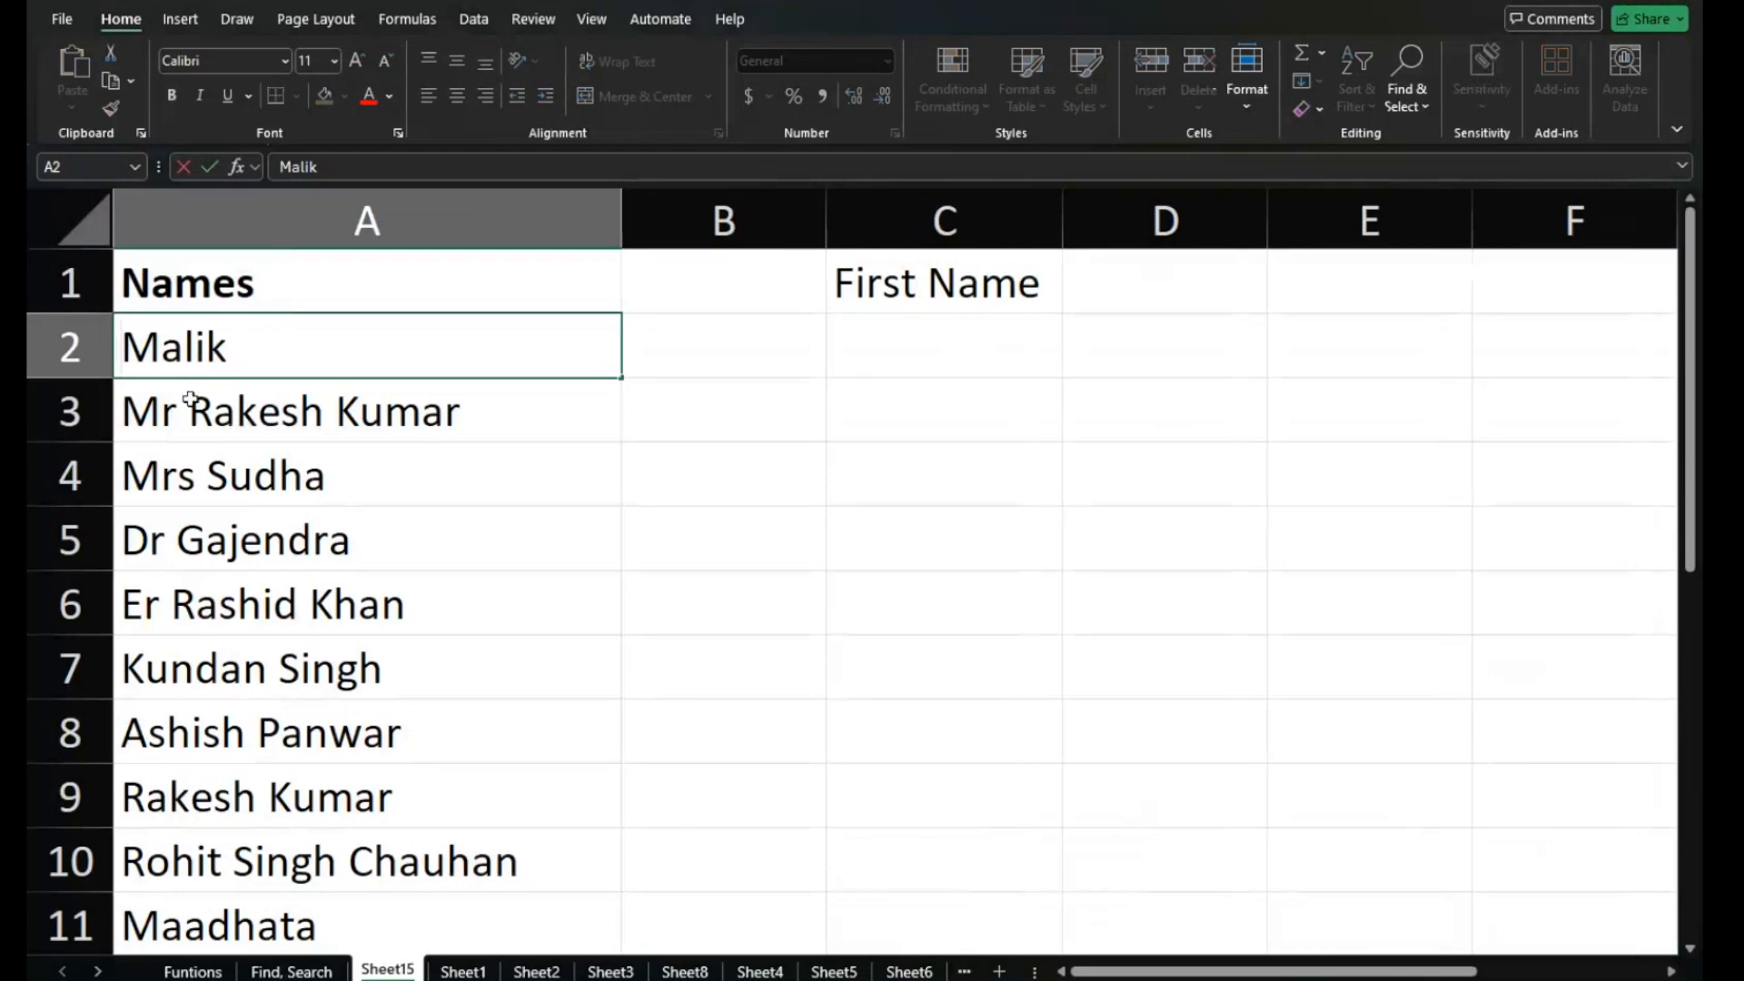
pyautogui.click(191, 399)
pyautogui.doubleClick(191, 400)
pyautogui.press('BackSpace')
pyautogui.press('BackSpace')
pyautogui.press('BackSpace')
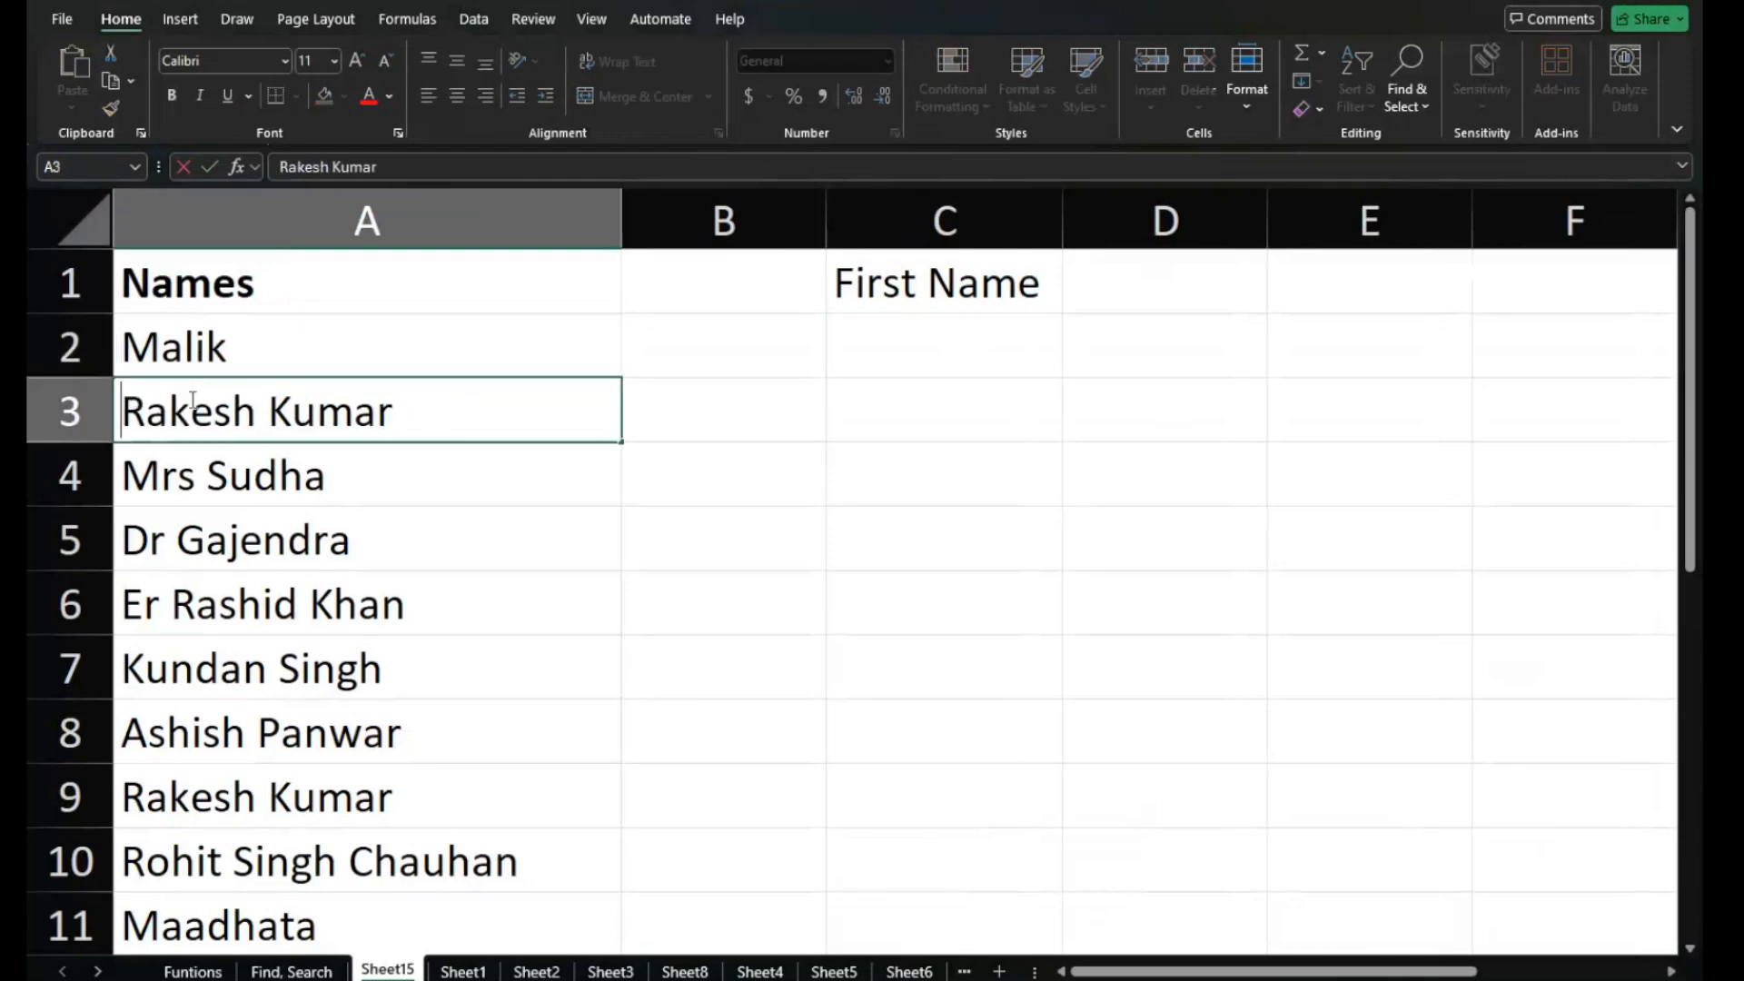
# Remove the title Mrs and its trailing space from the name in A4.
pyautogui.click(216, 480)
pyautogui.doubleClick(218, 481)
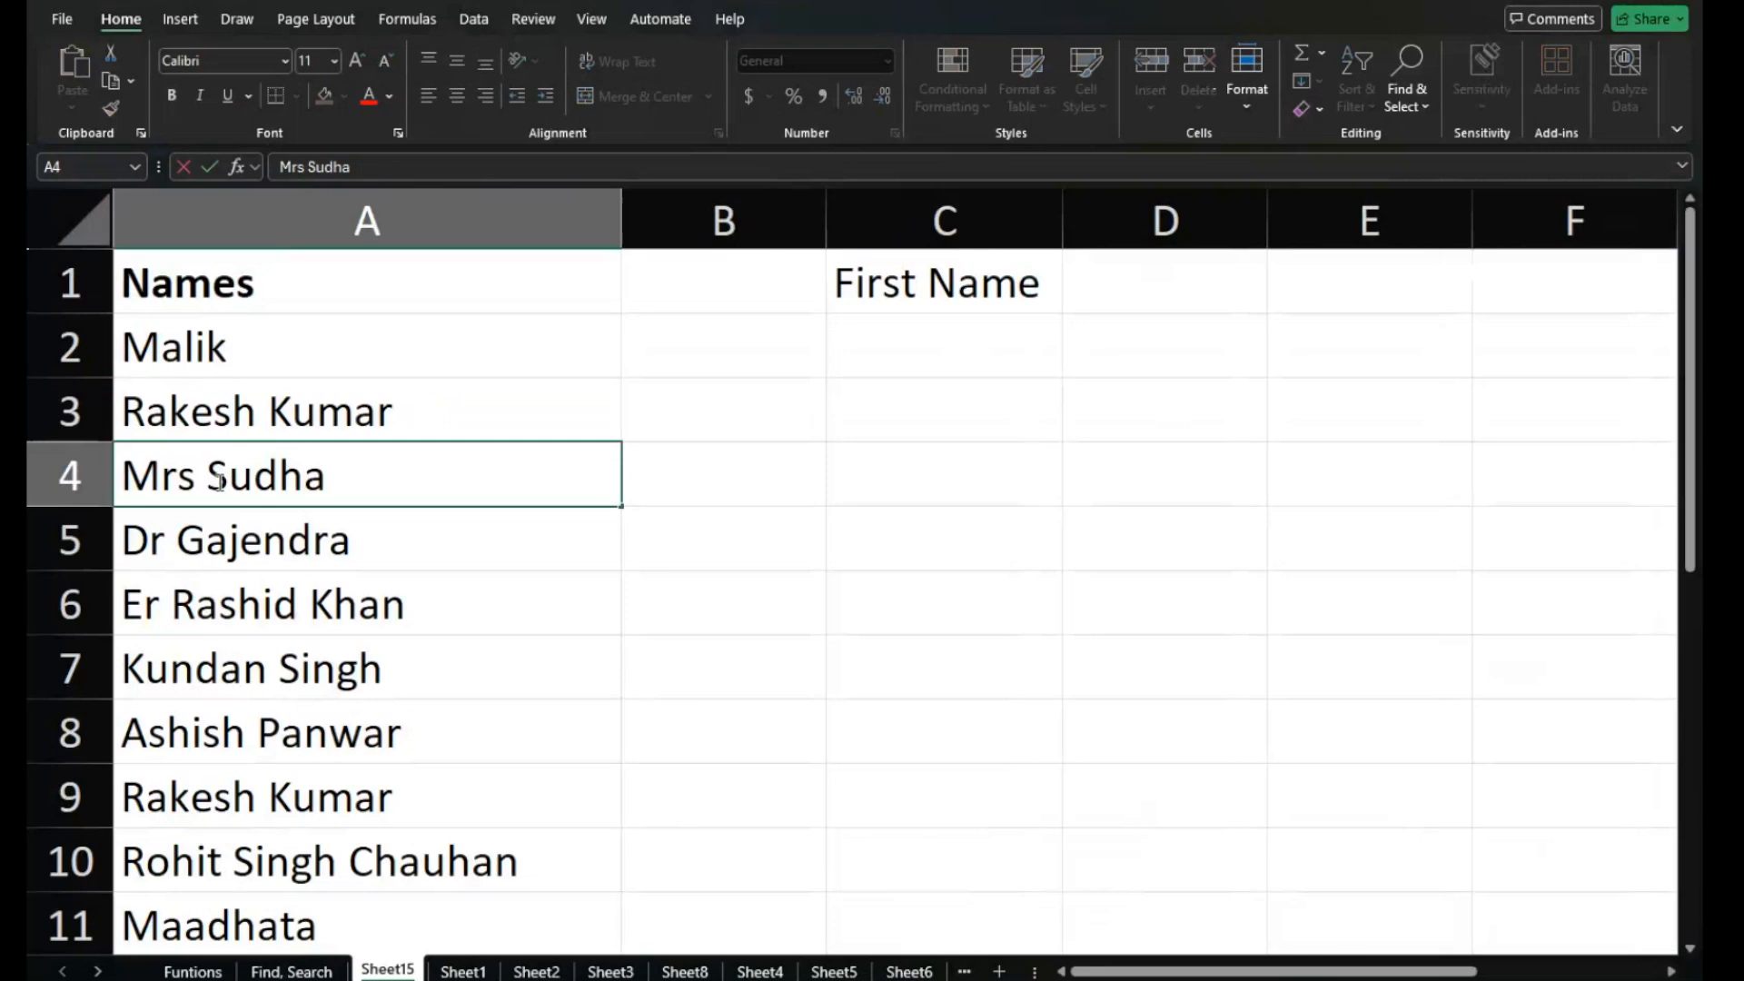
pyautogui.press('BackSpace')
pyautogui.press('BackSpace')
pyautogui.press('BackSpace')
pyautogui.press('BackSpace')
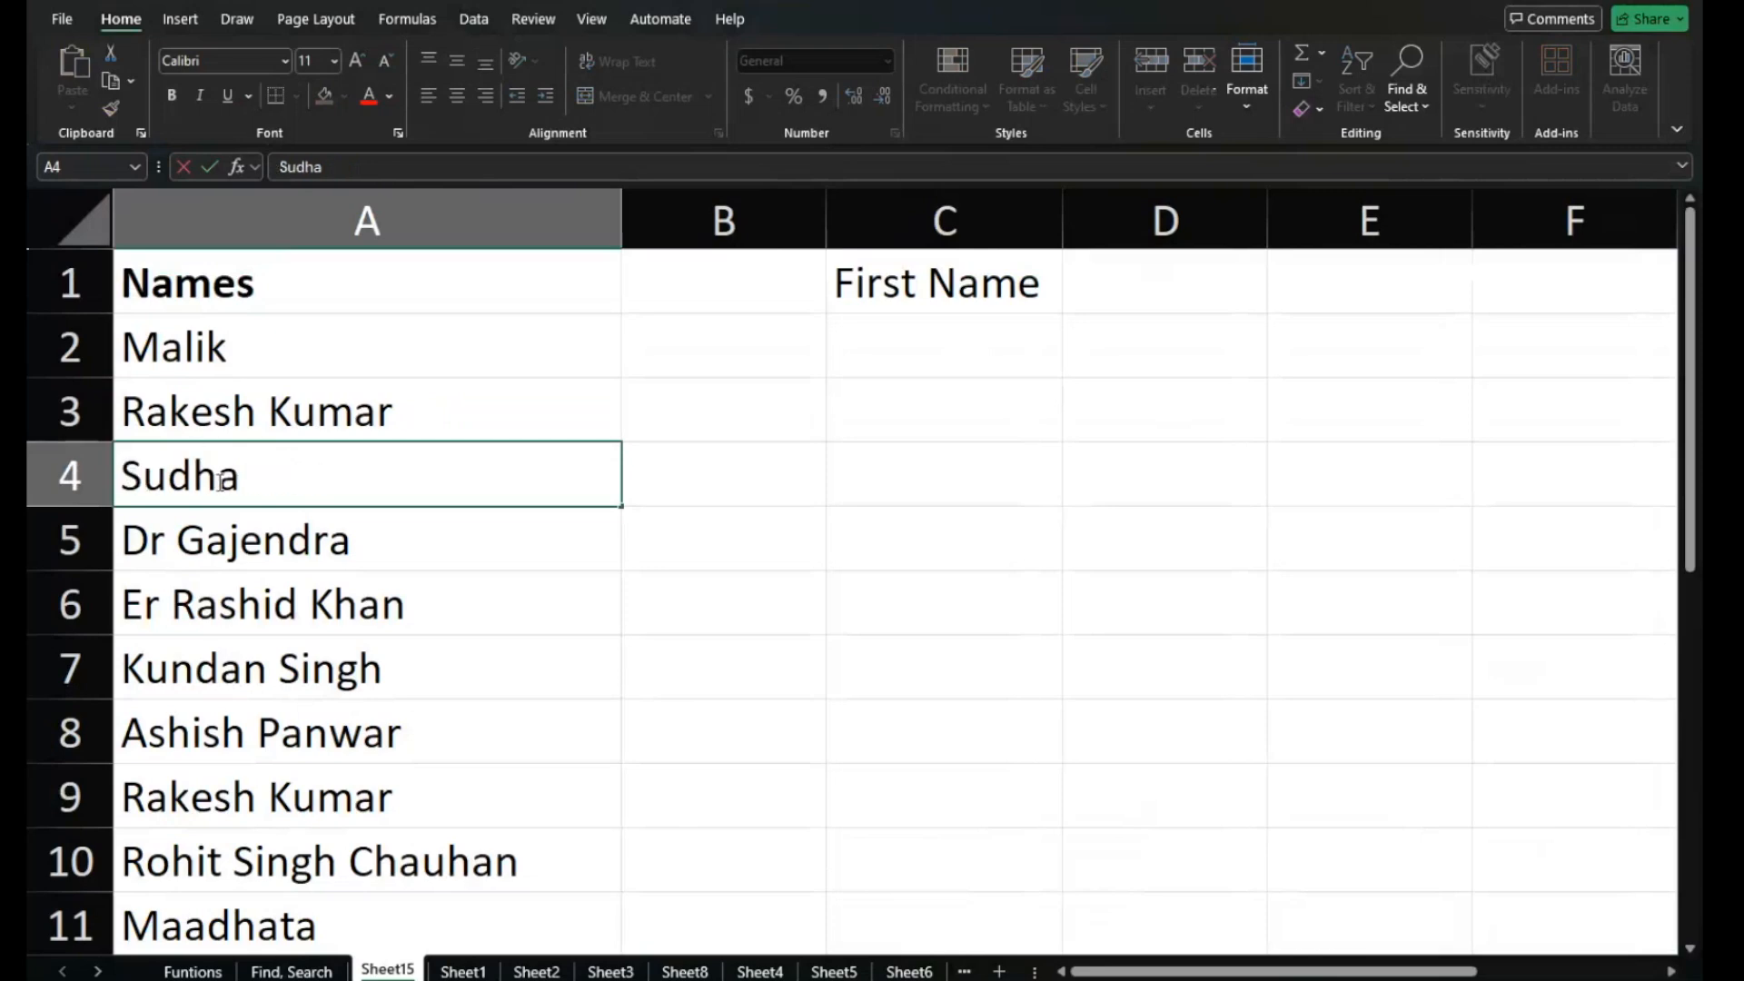
# Remove the titles Dr and Er with their trailing spaces from the names in A5 and A6.
pyautogui.doubleClick(186, 545)
pyautogui.press('BackSpace')
pyautogui.press('BackSpace')
pyautogui.press('BackSpace')
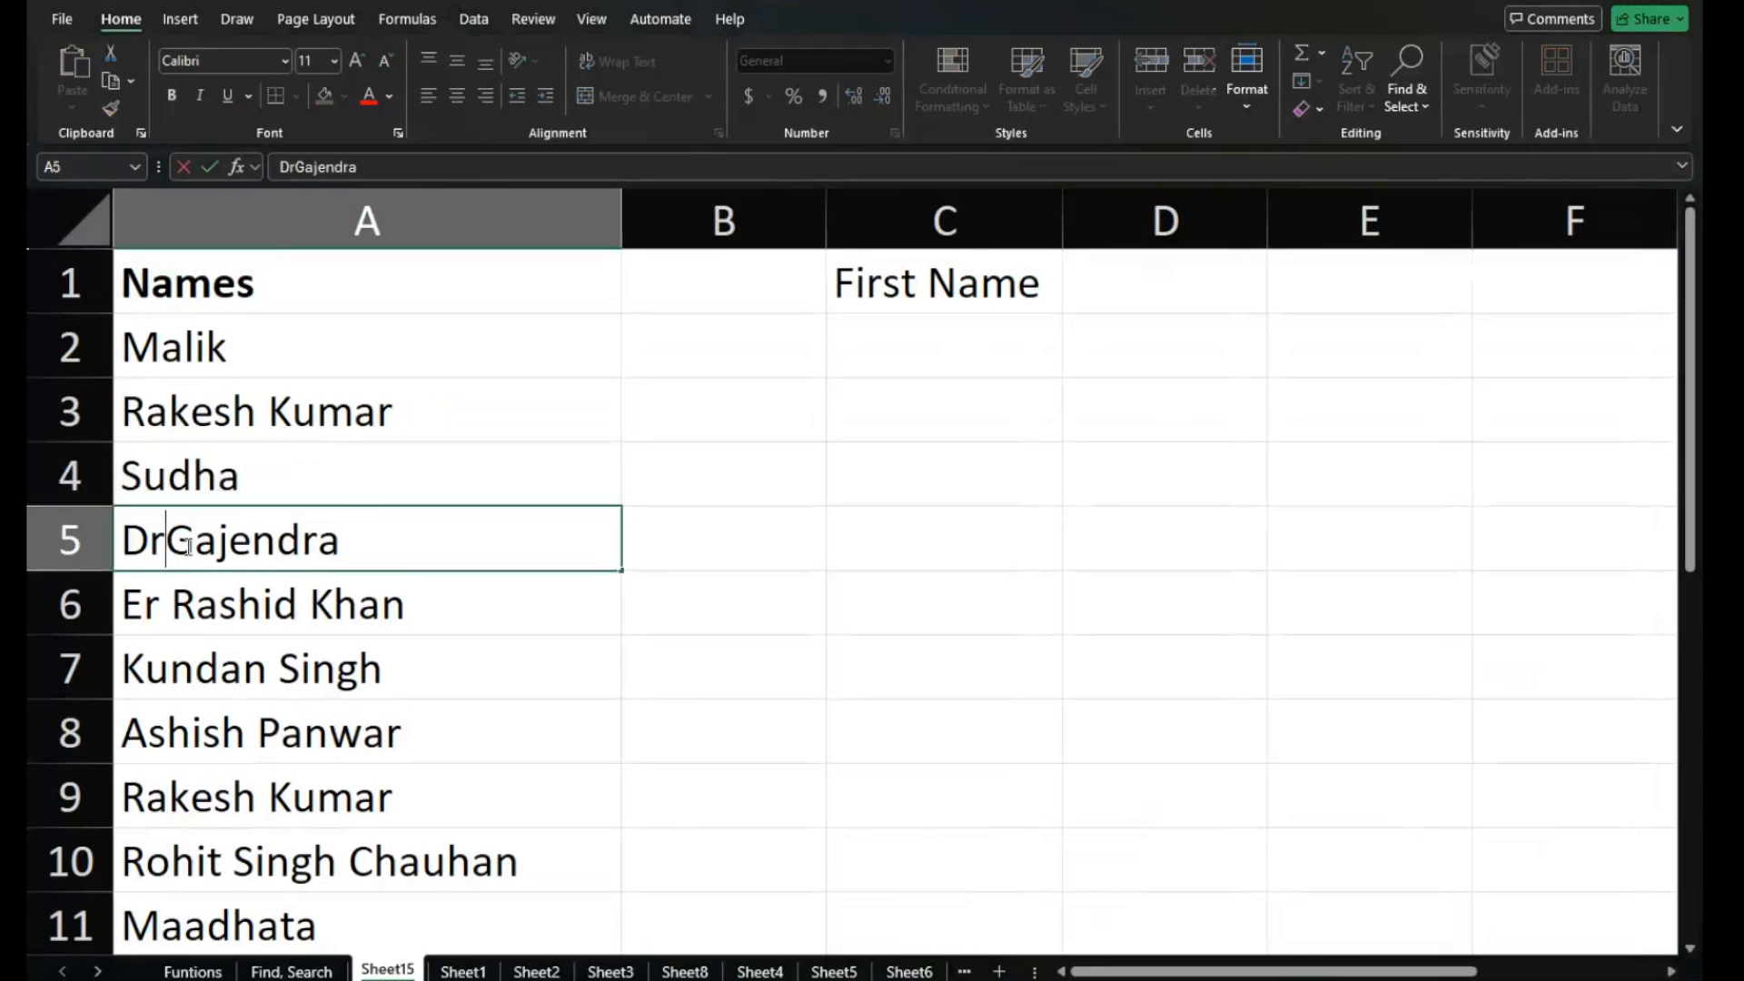
pyautogui.doubleClick(182, 609)
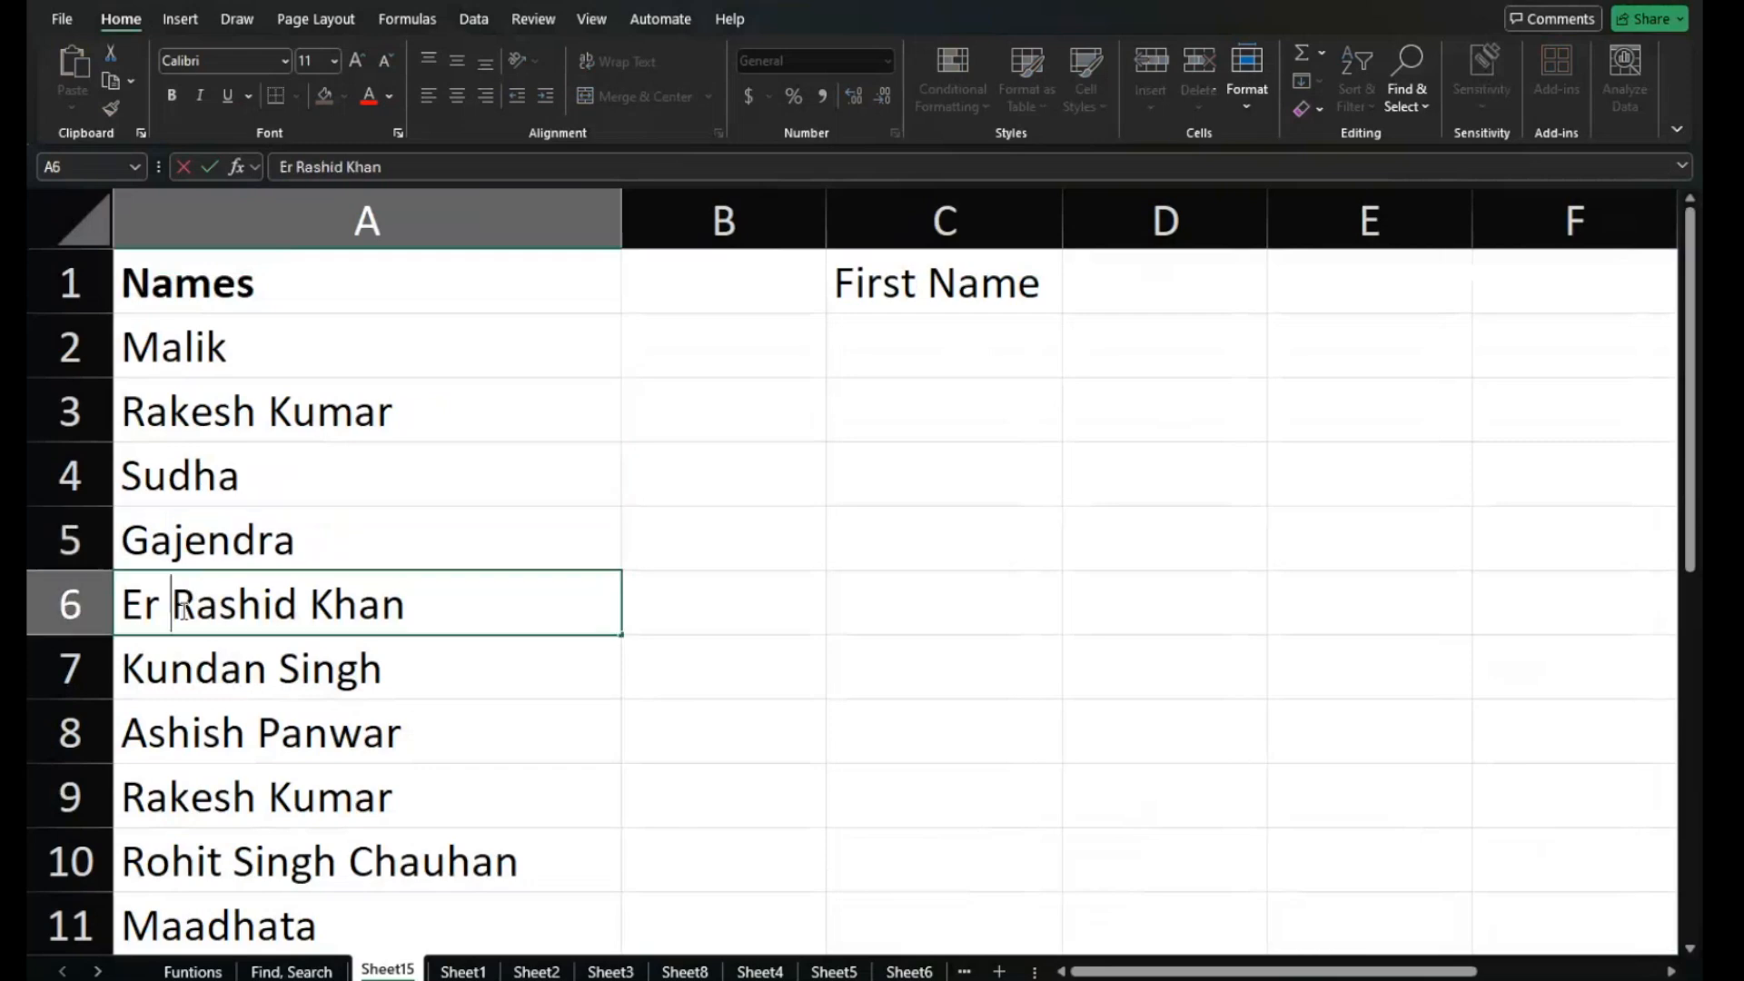
pyautogui.press('BackSpace')
pyautogui.press('BackSpace')
pyautogui.press('BackSpace')
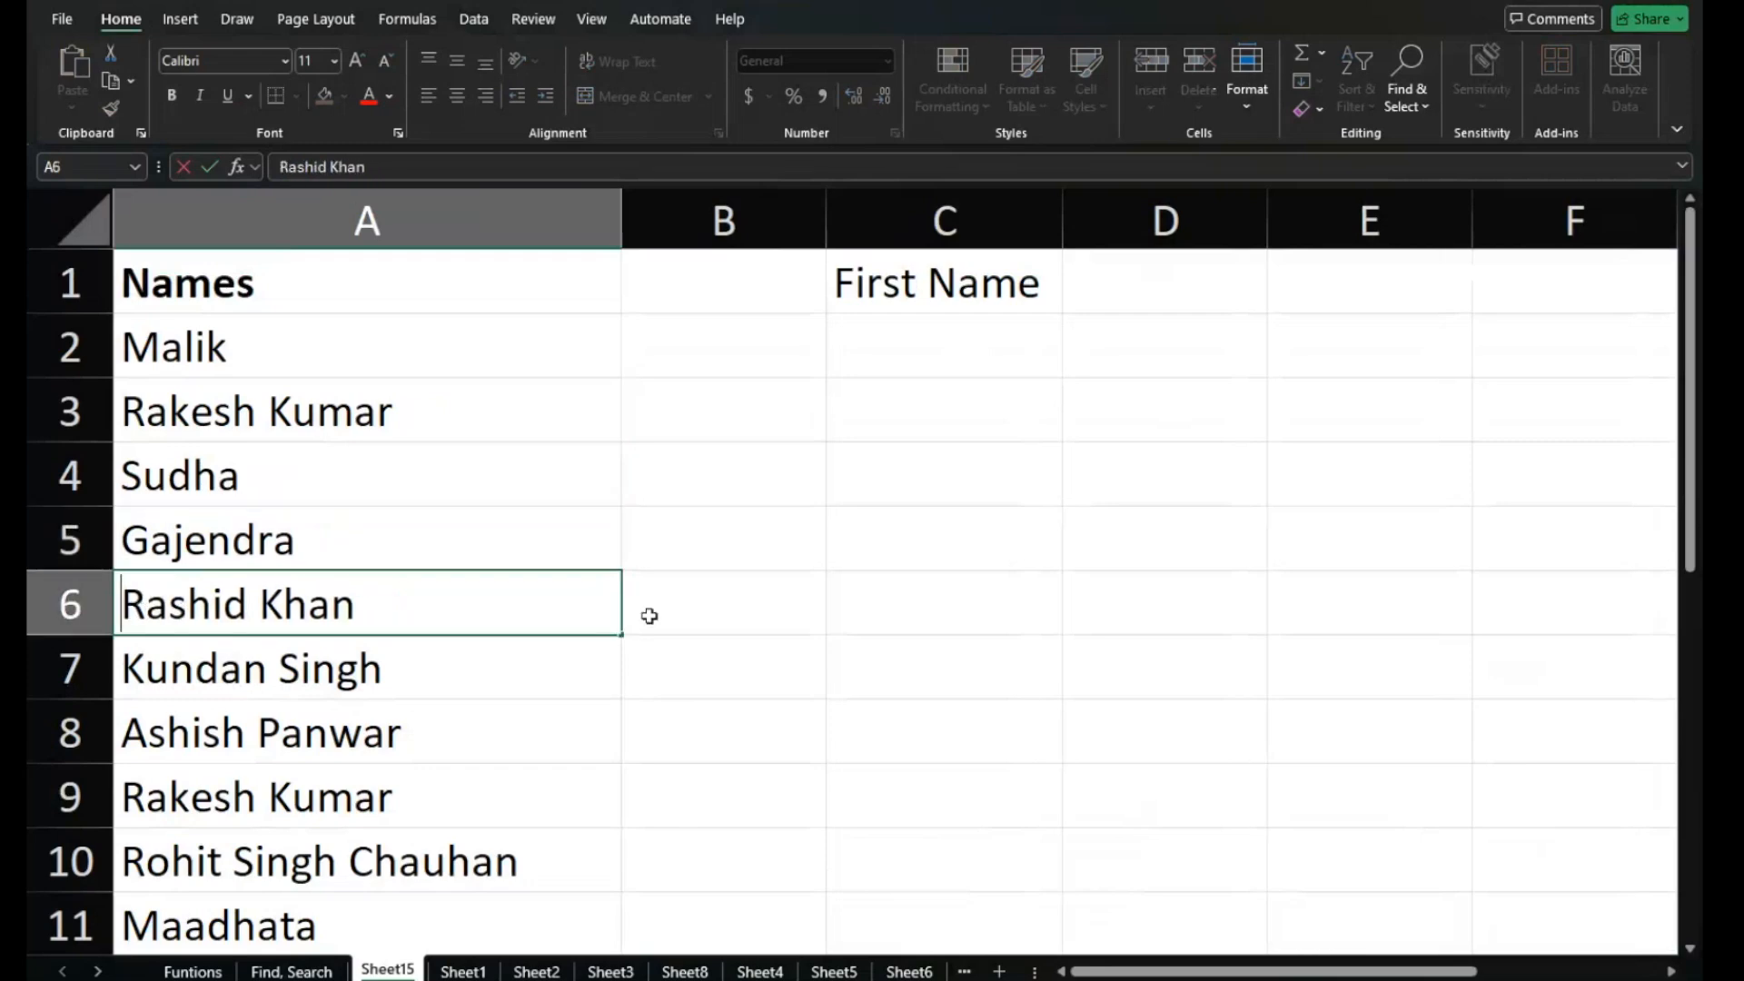
pyautogui.click(649, 616)
pyautogui.scroll(-1, 646, 615)
pyautogui.scroll(1, 645, 615)
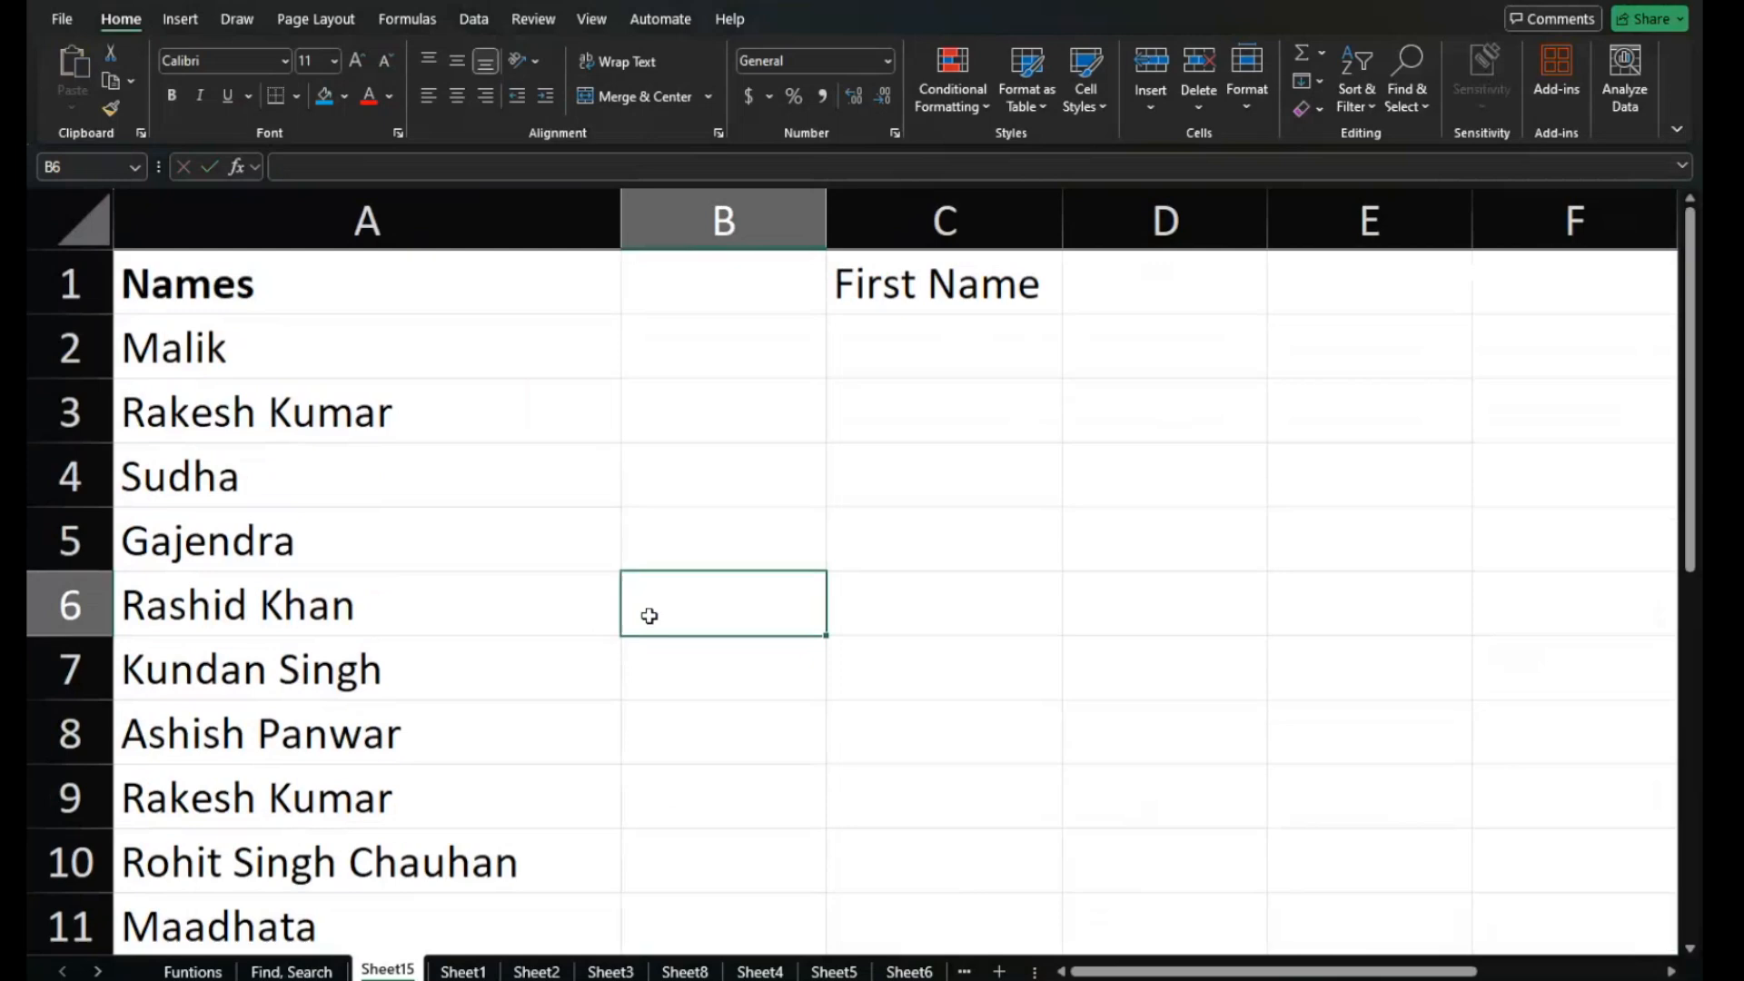
# Copy the name in A2 into C2 under the First Name heading.
pyautogui.click(883, 340)
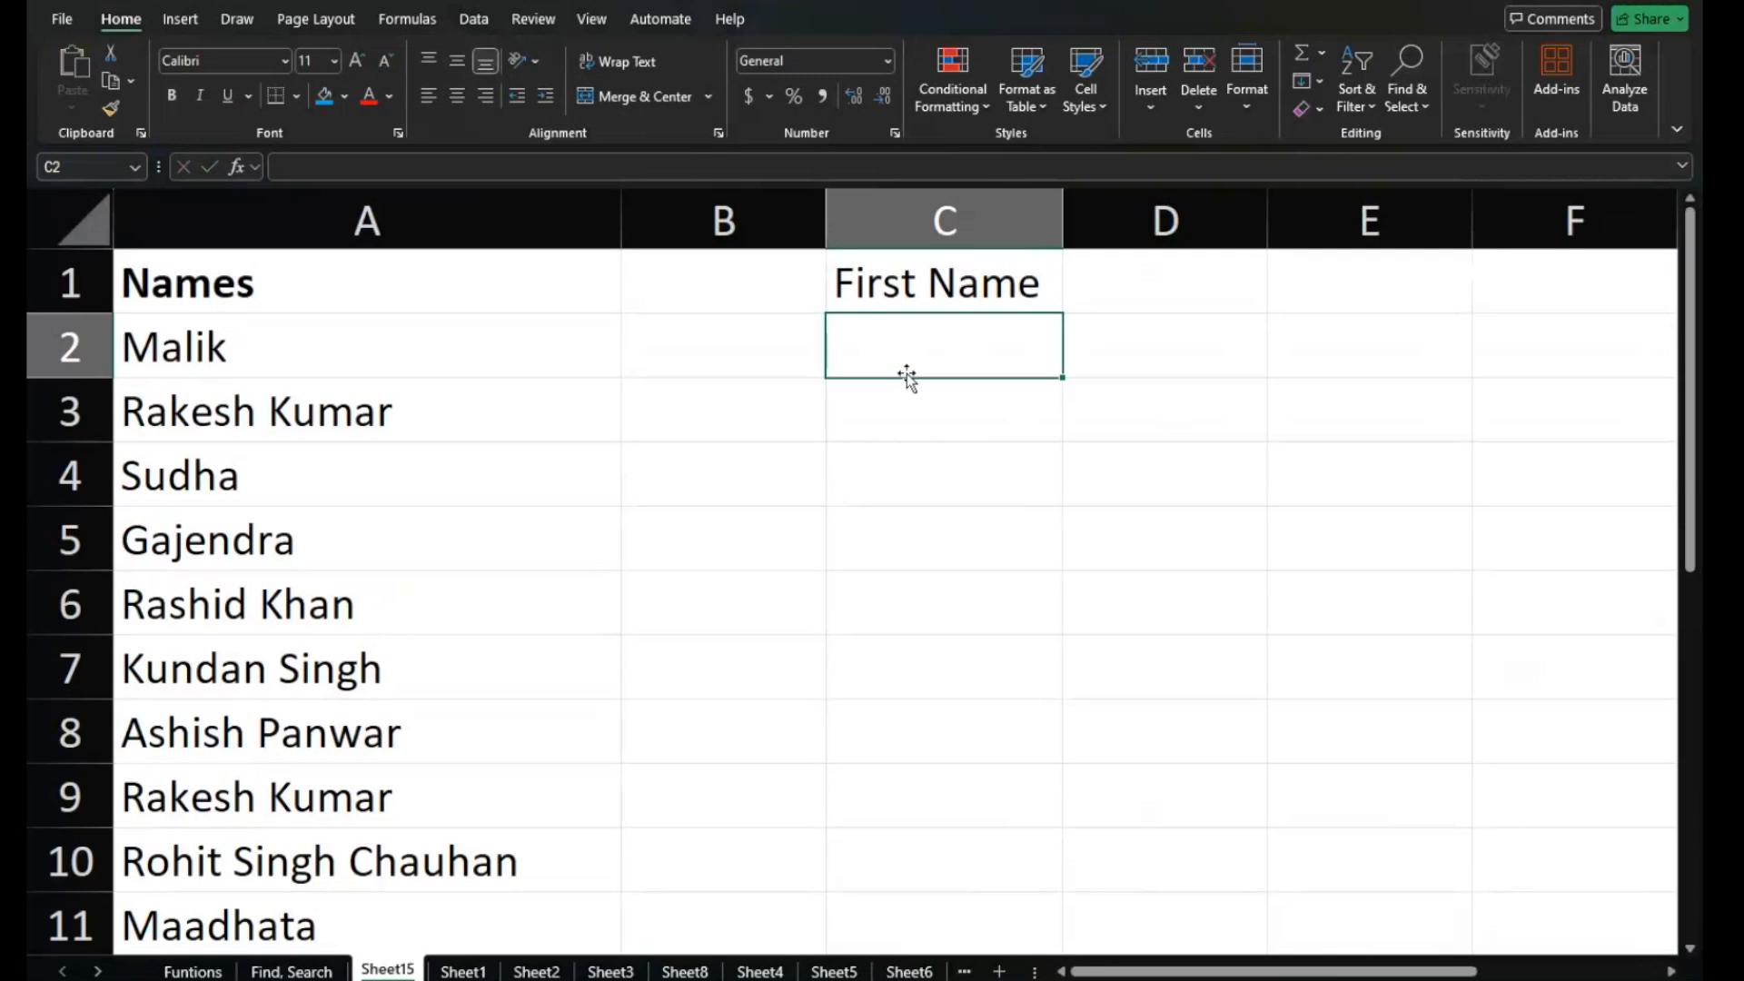
pyautogui.press('Left')
pyautogui.press('Left')
pyautogui.hotkey('ctrl', 'c')
pyautogui.click(905, 374)
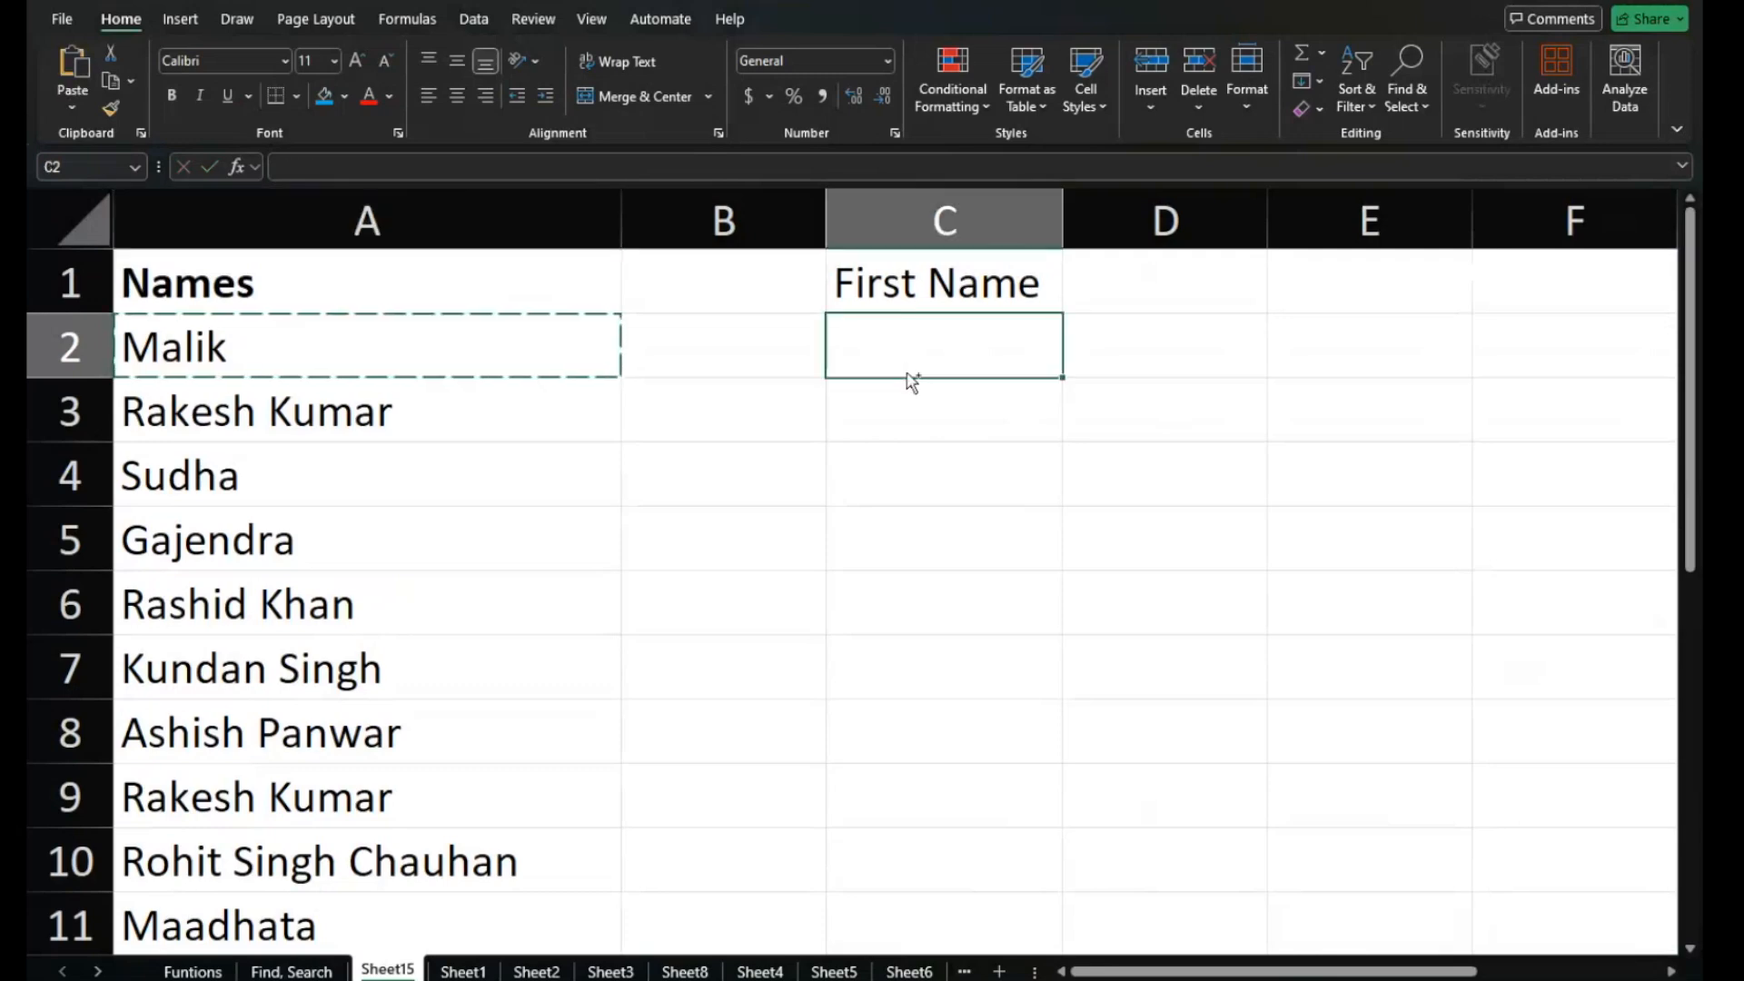
pyautogui.hotkey('ctrl', 'v')
# Copy the full name in A3 into C3.
pyautogui.press('Down')
pyautogui.press('Left')
pyautogui.press('Left')
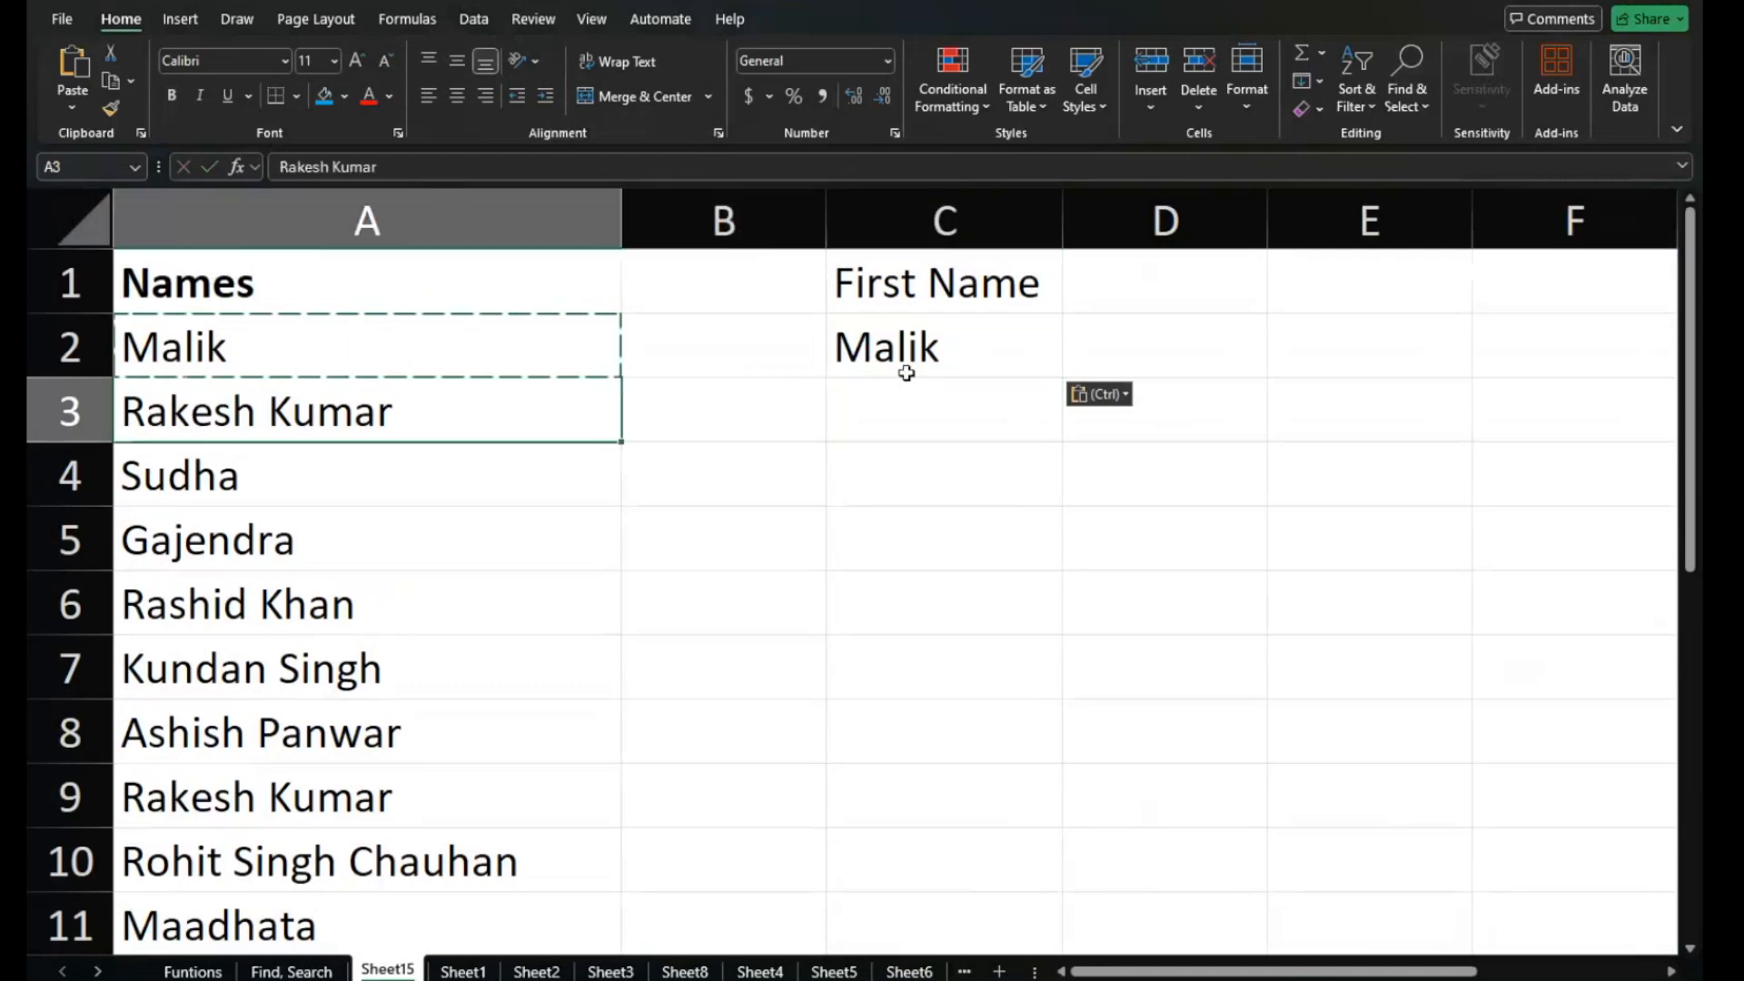
pyautogui.hotkey('ctrl', 'c')
pyautogui.press('Right')
pyautogui.press('Right')
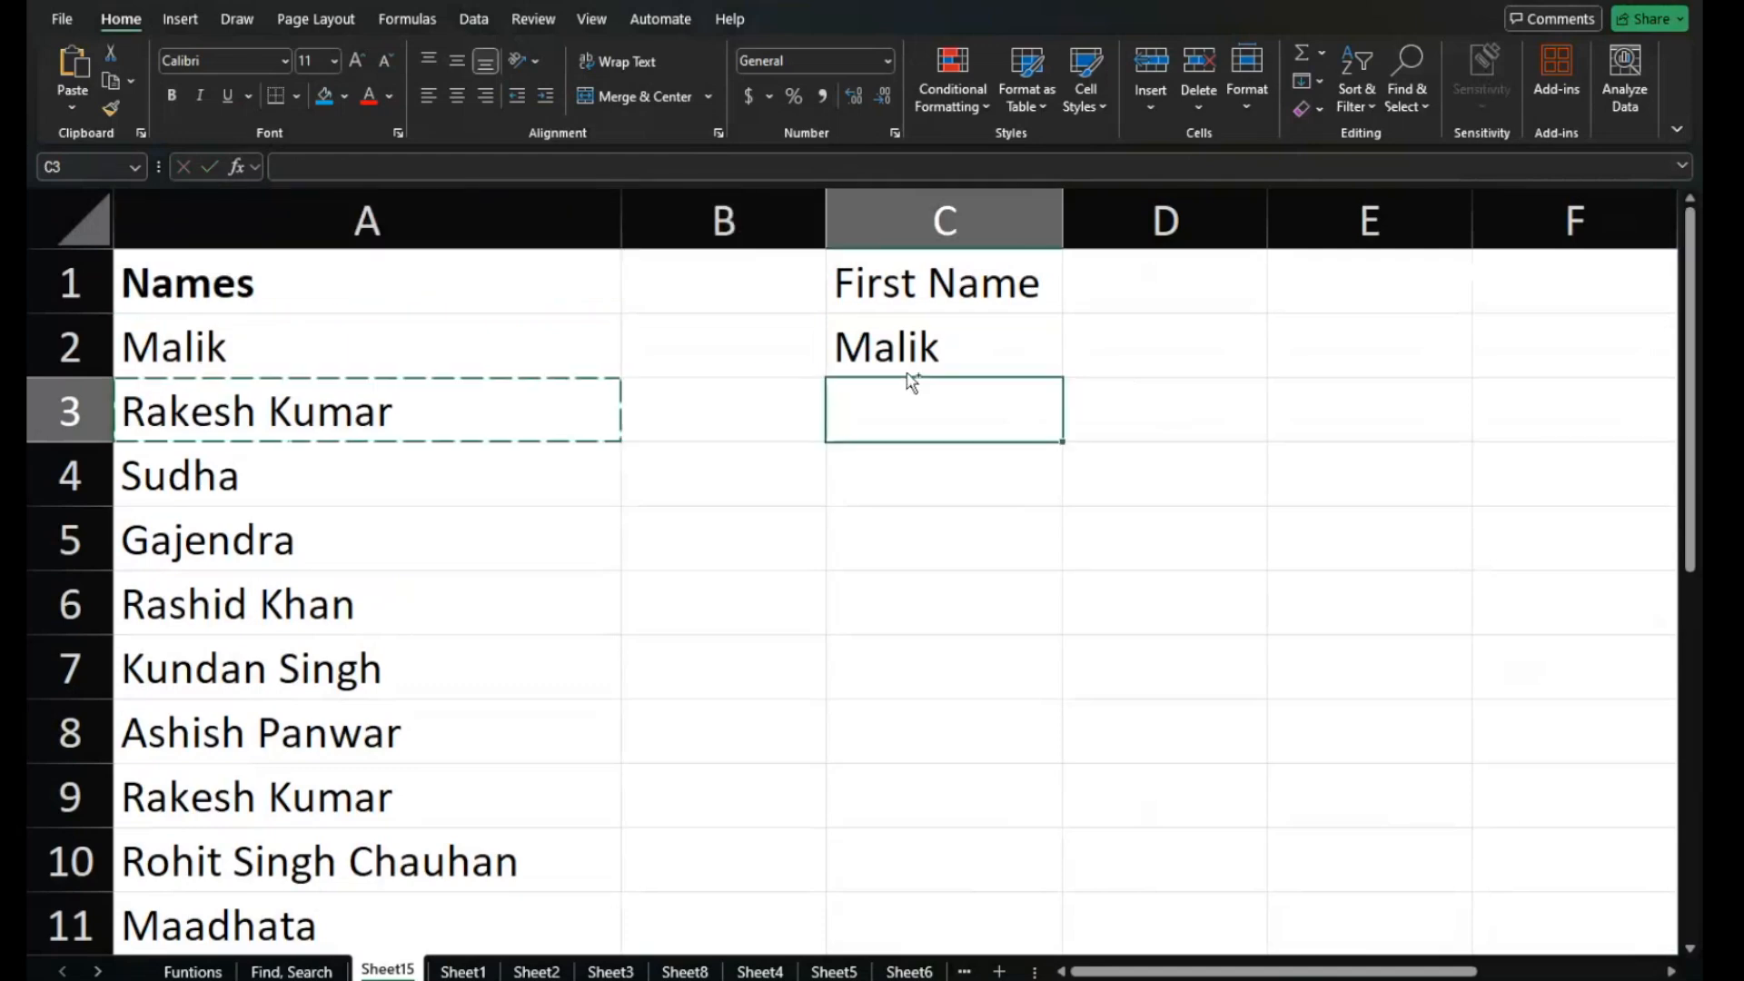
pyautogui.hotkey('ctrl', 'v')
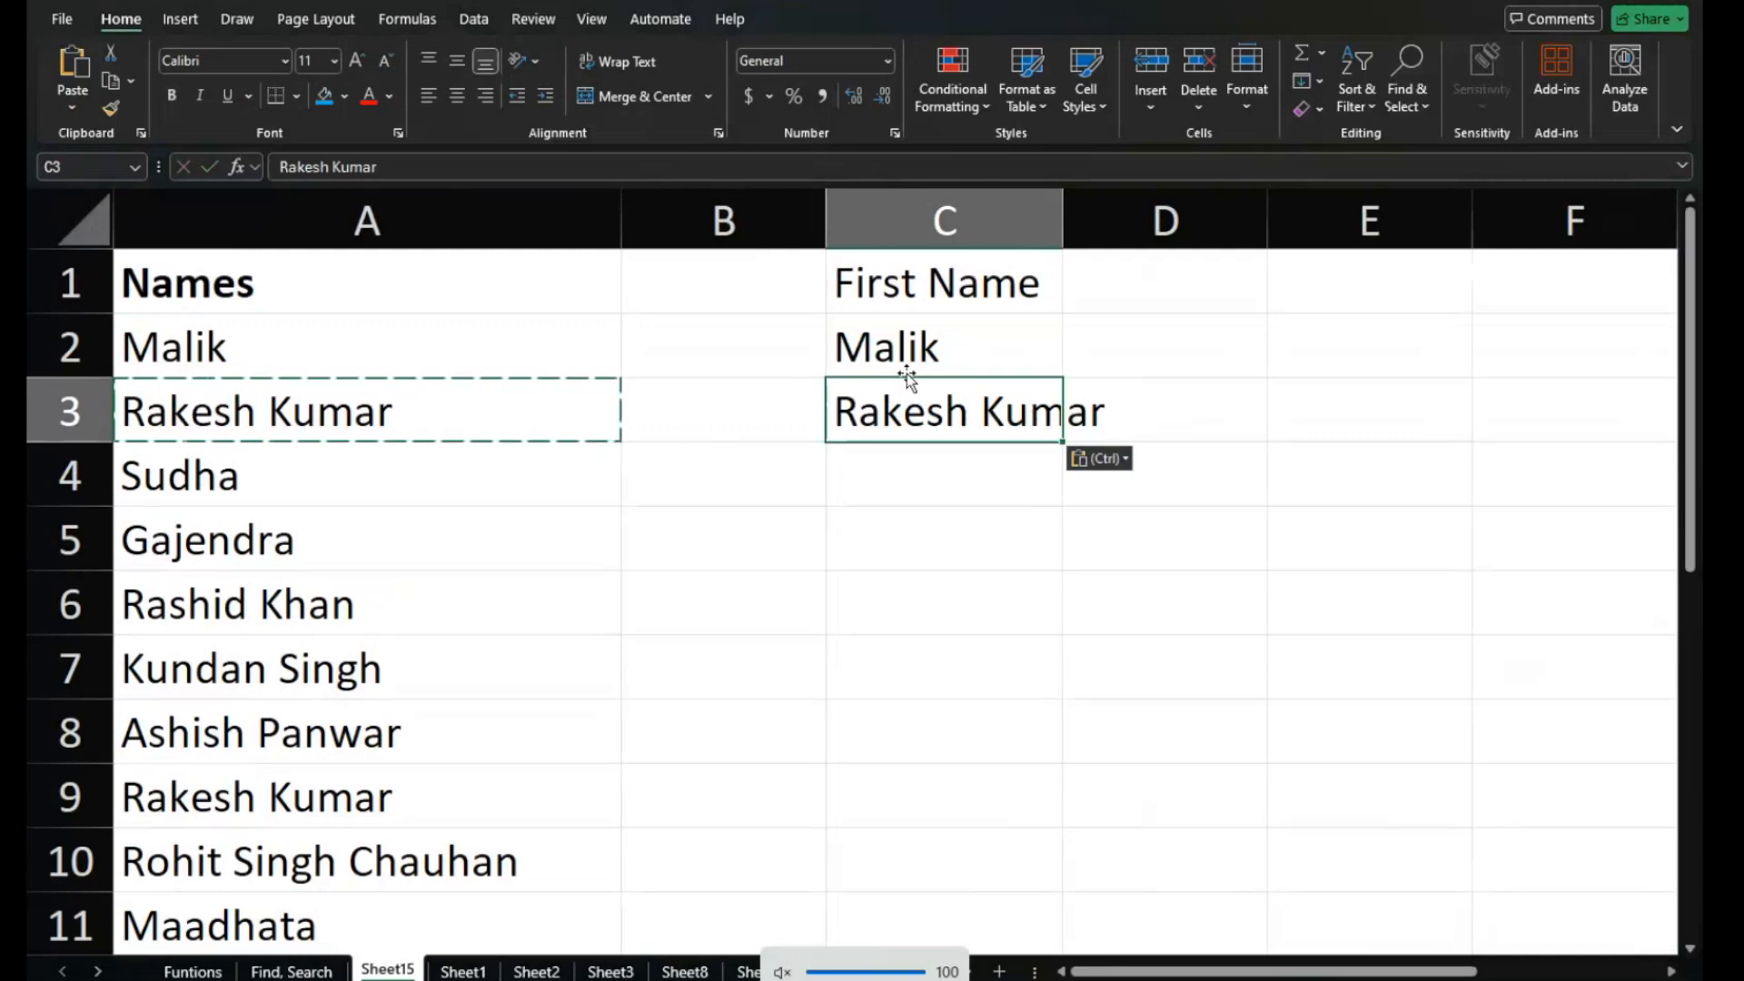
# Delete the surname from the copied name in C3, leaving only the first name.
pyautogui.press('Escape')
pyautogui.press('F2')
pyautogui.press('BackSpace')
pyautogui.press('BackSpace')
pyautogui.press('BackSpace')
pyautogui.press('BackSpace')
pyautogui.press('BackSpace')
pyautogui.press('BackSpace')
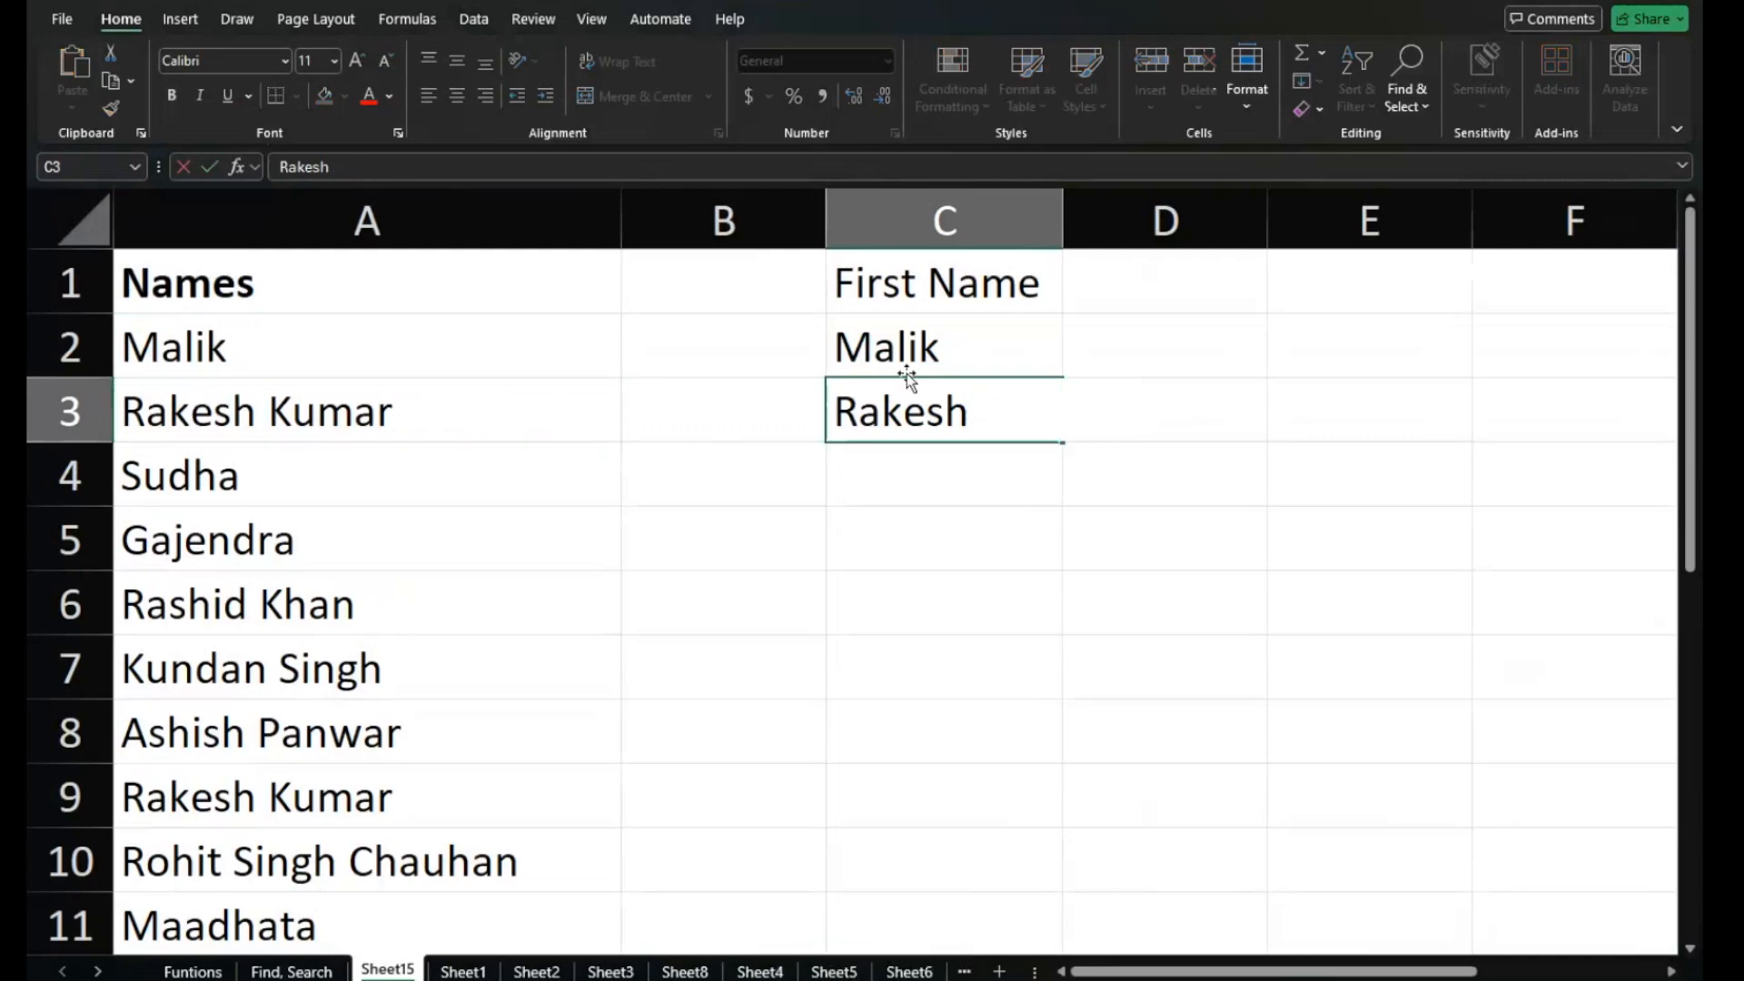
# Commit the shortened first name in C3 and look through the full names in column A.
pyautogui.press('Return')
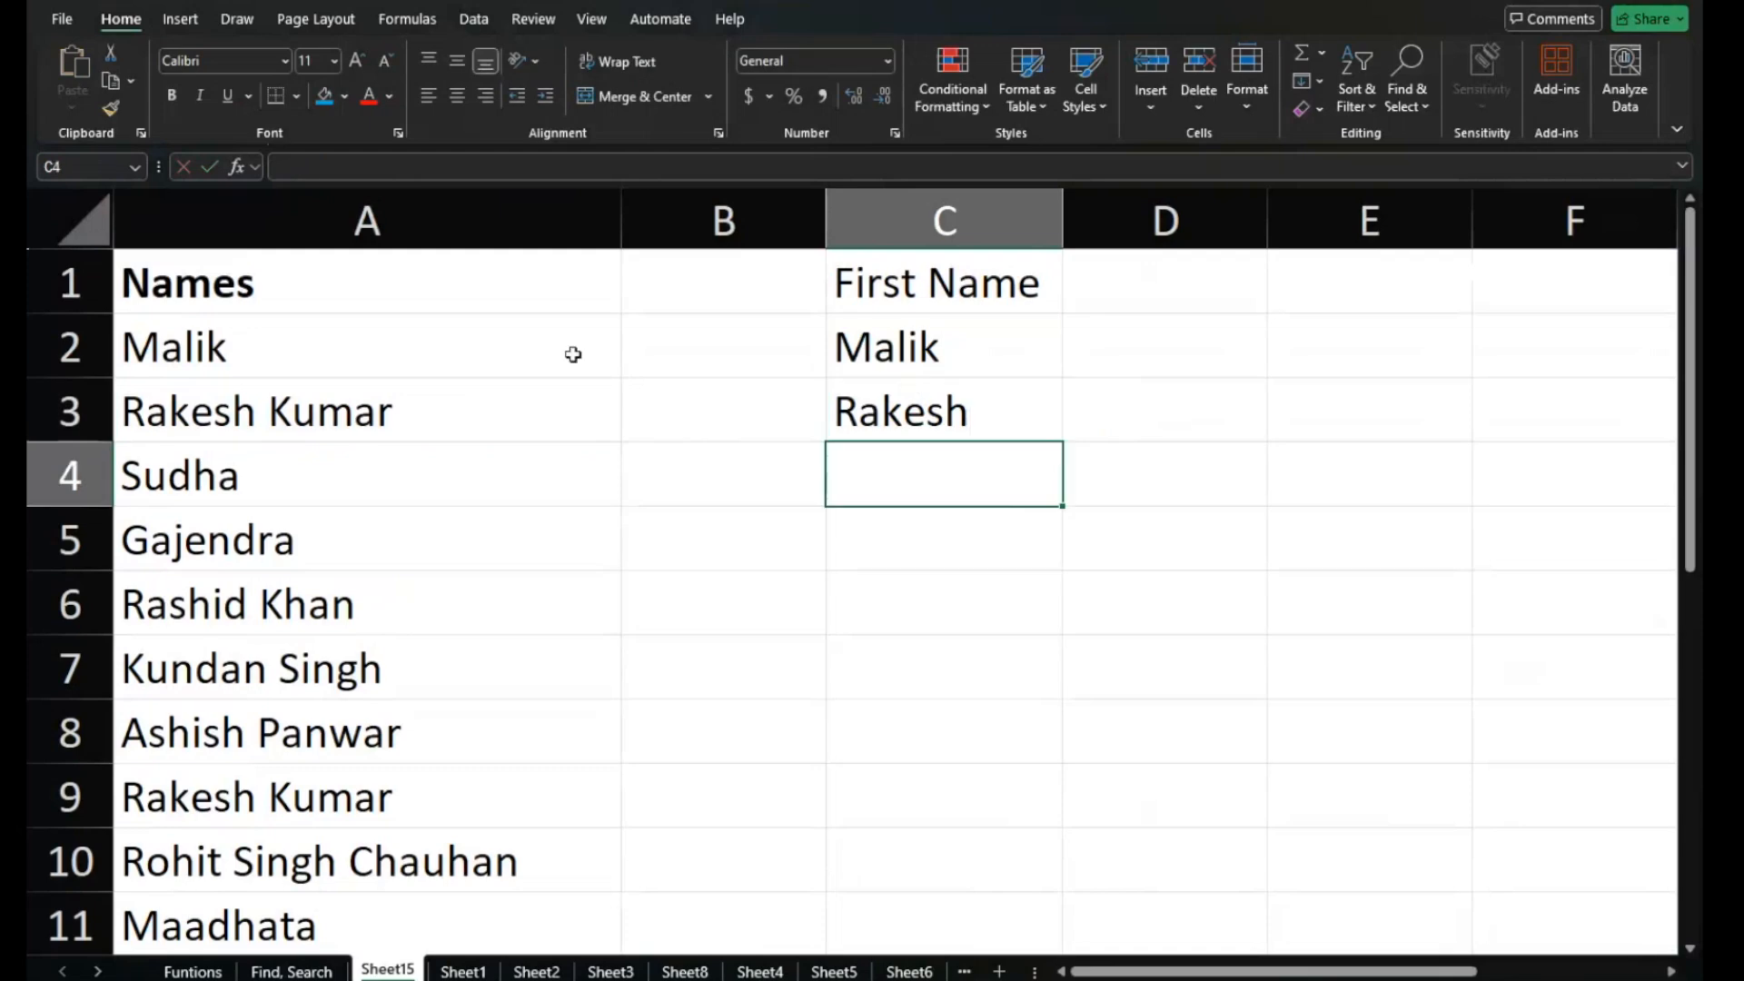
pyautogui.scroll(-2, 514, 584)
pyautogui.scroll(2, 514, 584)
pyautogui.scroll(-2, 405, 673)
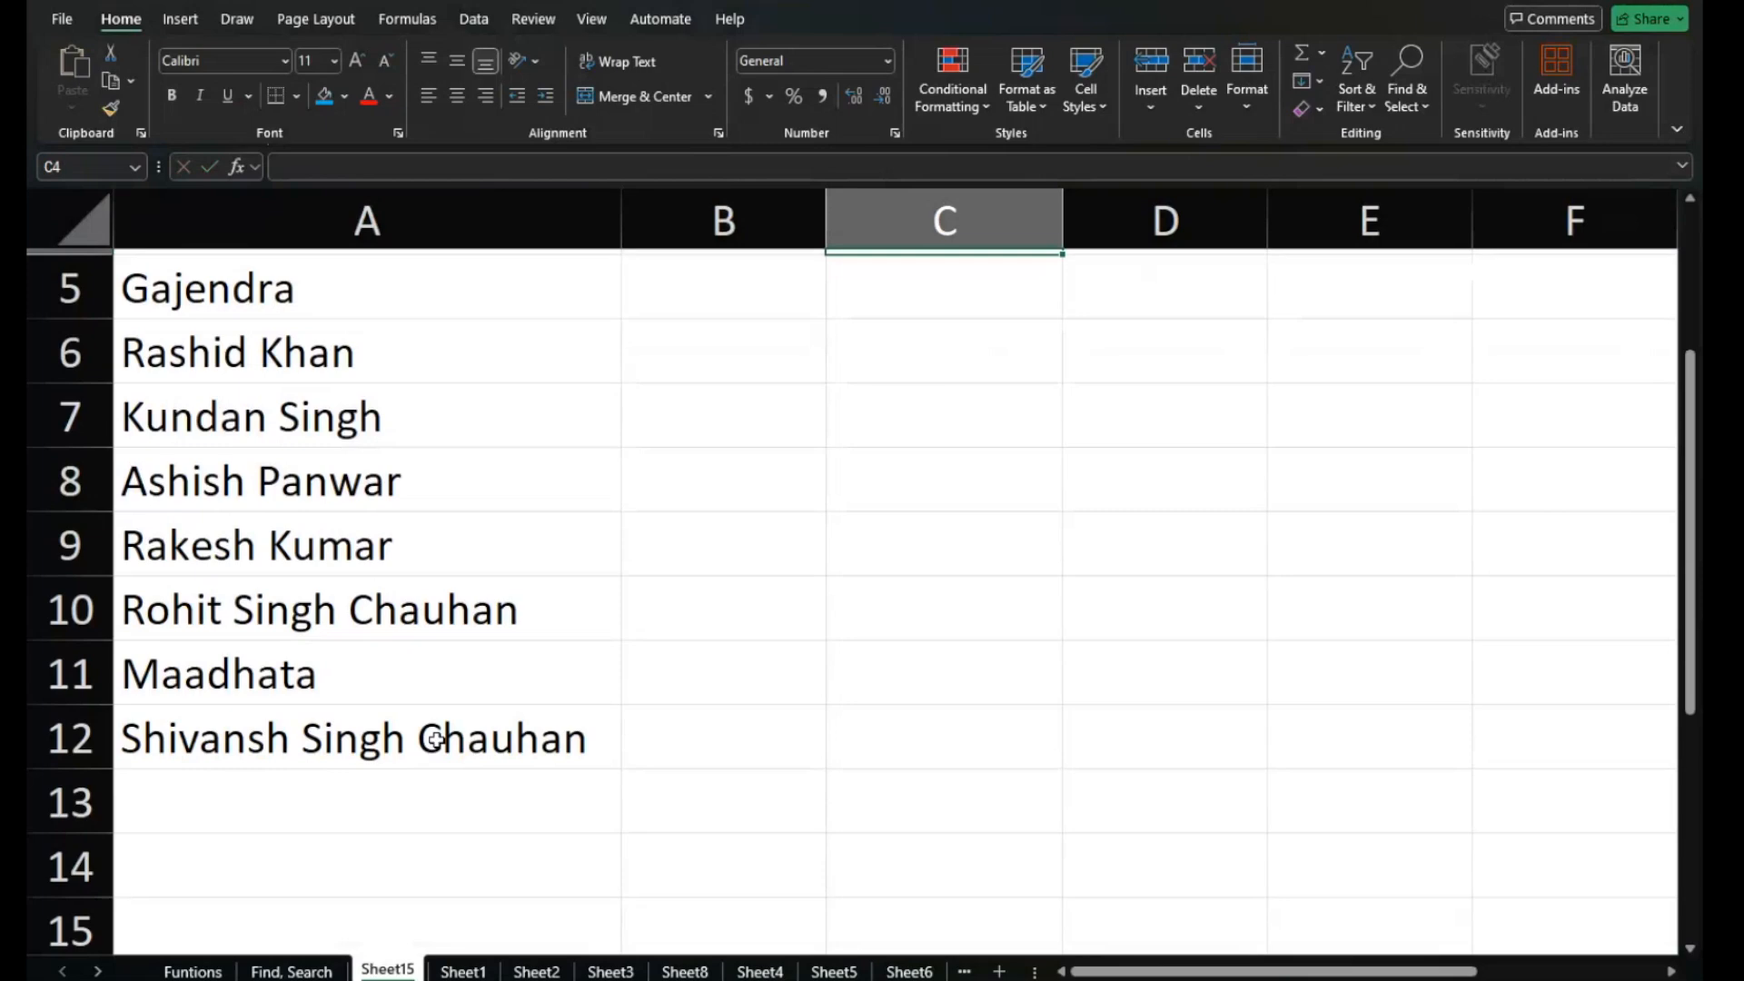
pyautogui.scroll(2, 435, 738)
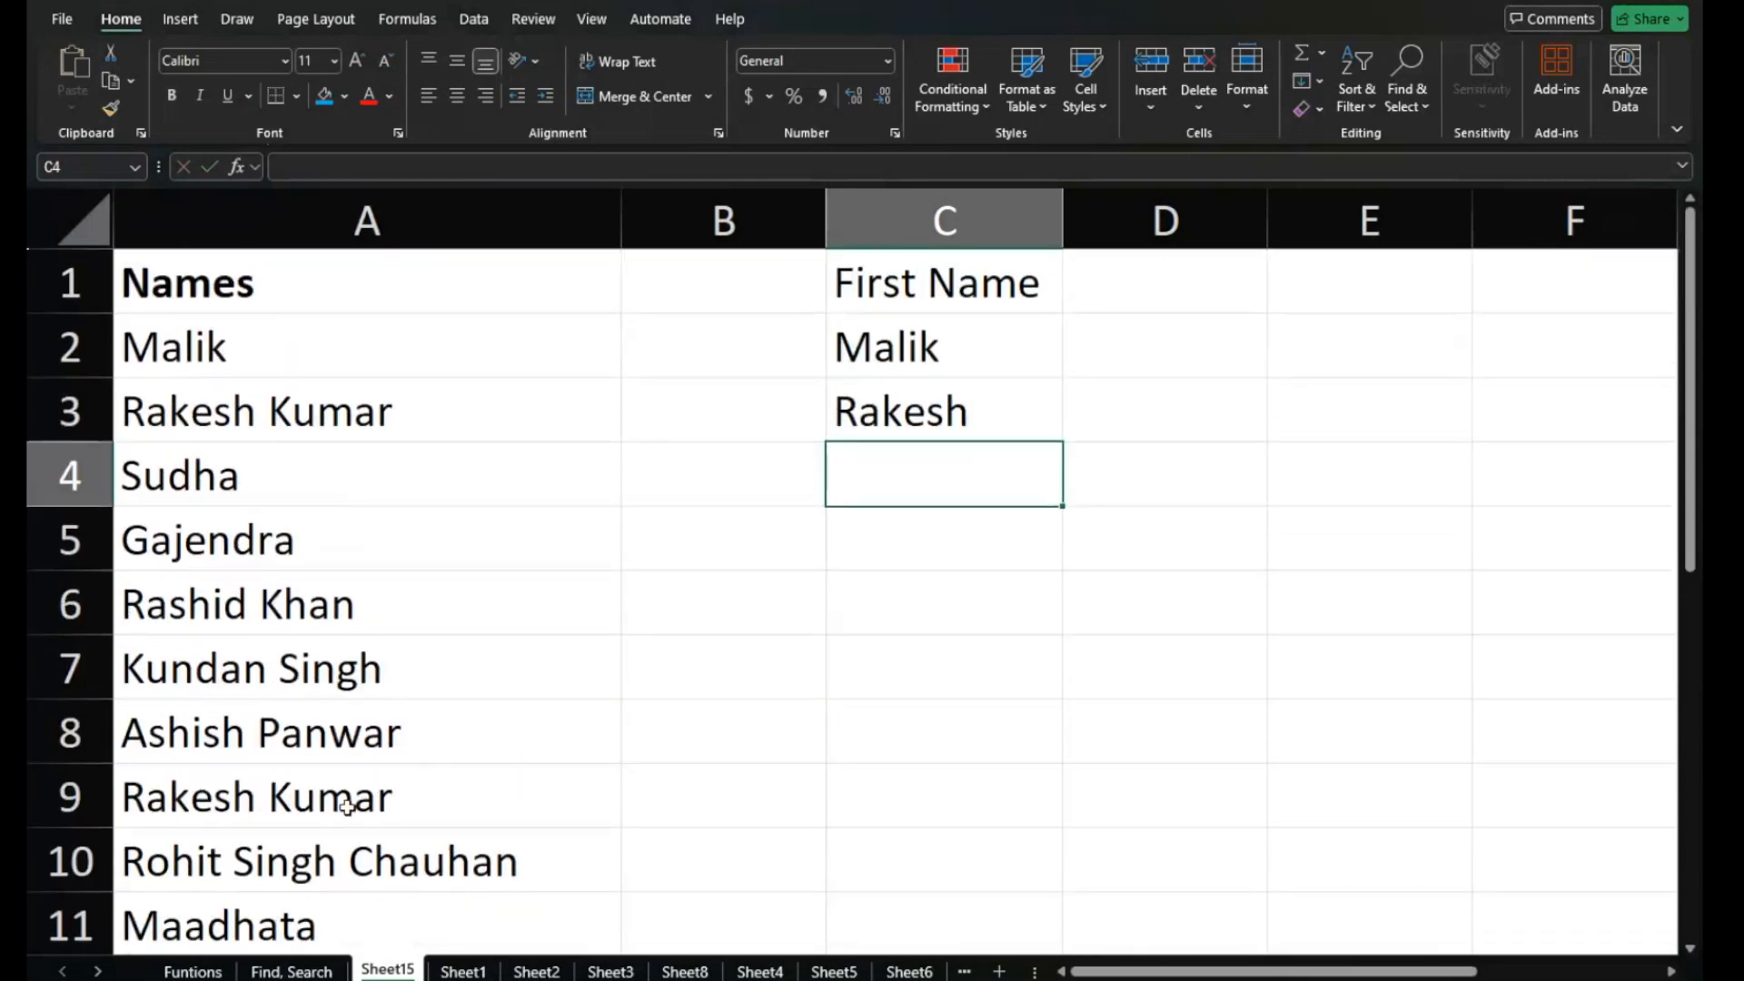
pyautogui.click(436, 382)
pyautogui.press('Up')
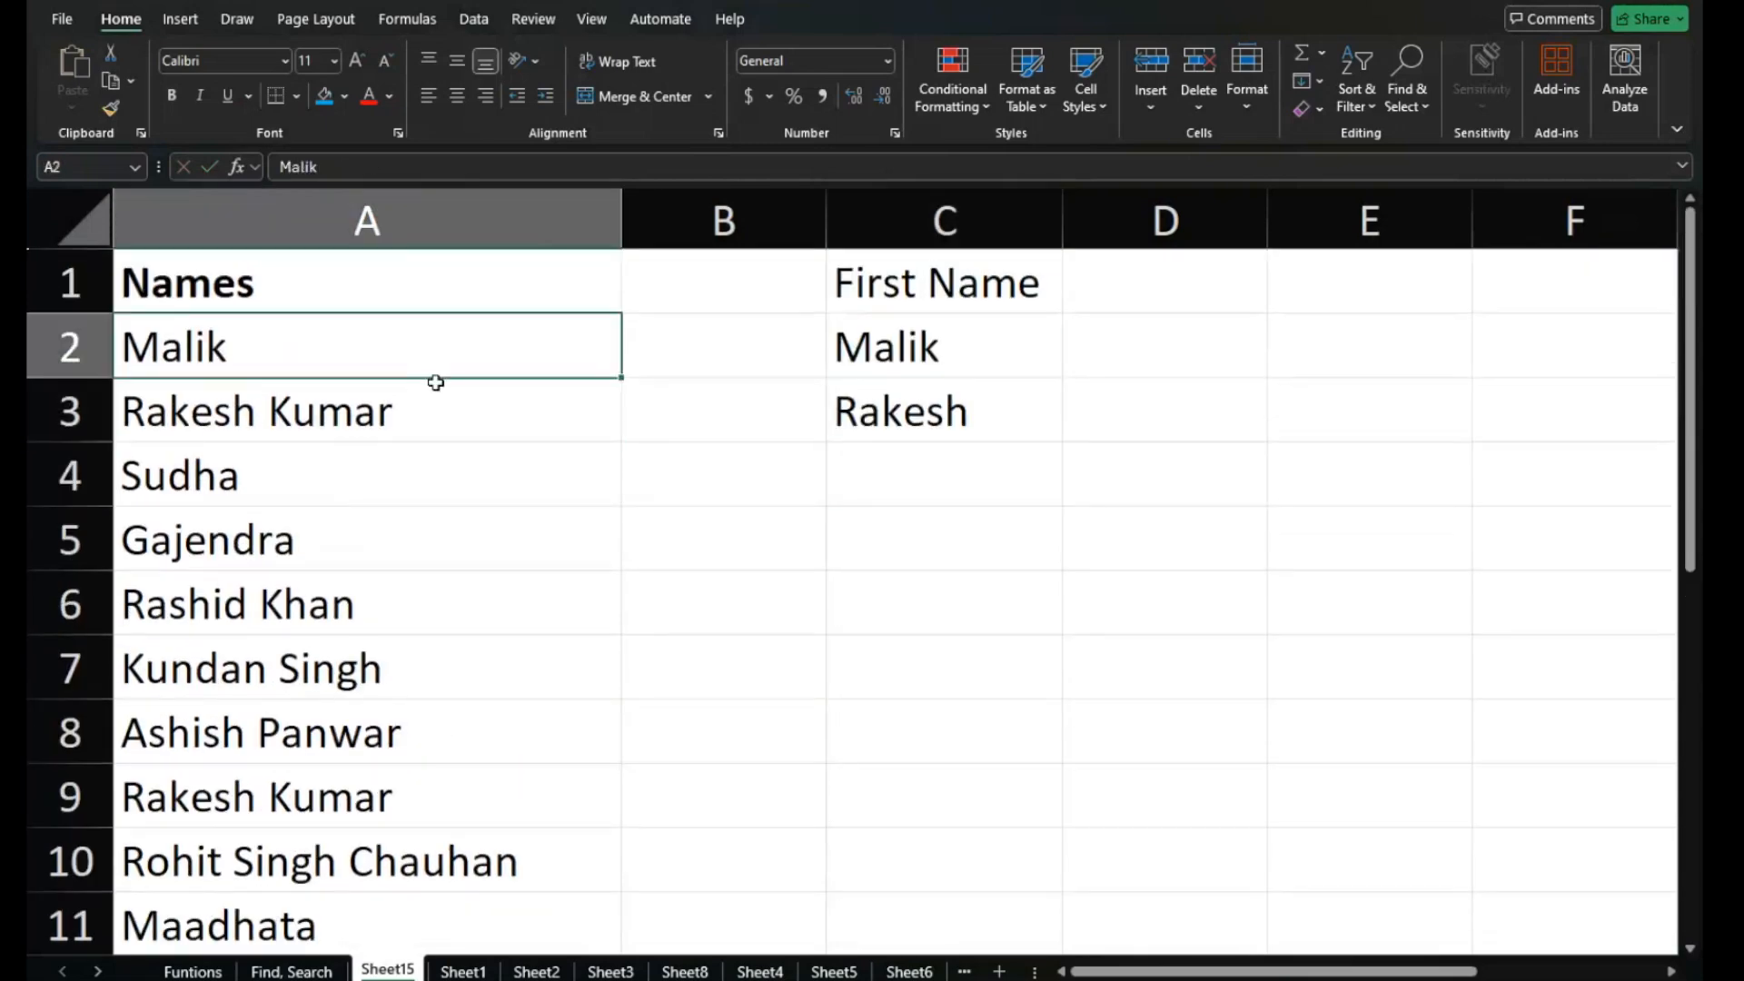
pyautogui.hotkey('ctrl', 'shift', 'Down')
pyautogui.press('Up')
pyautogui.press('Right')
pyautogui.press('Down')
pyautogui.press('Down')
pyautogui.press('Right')
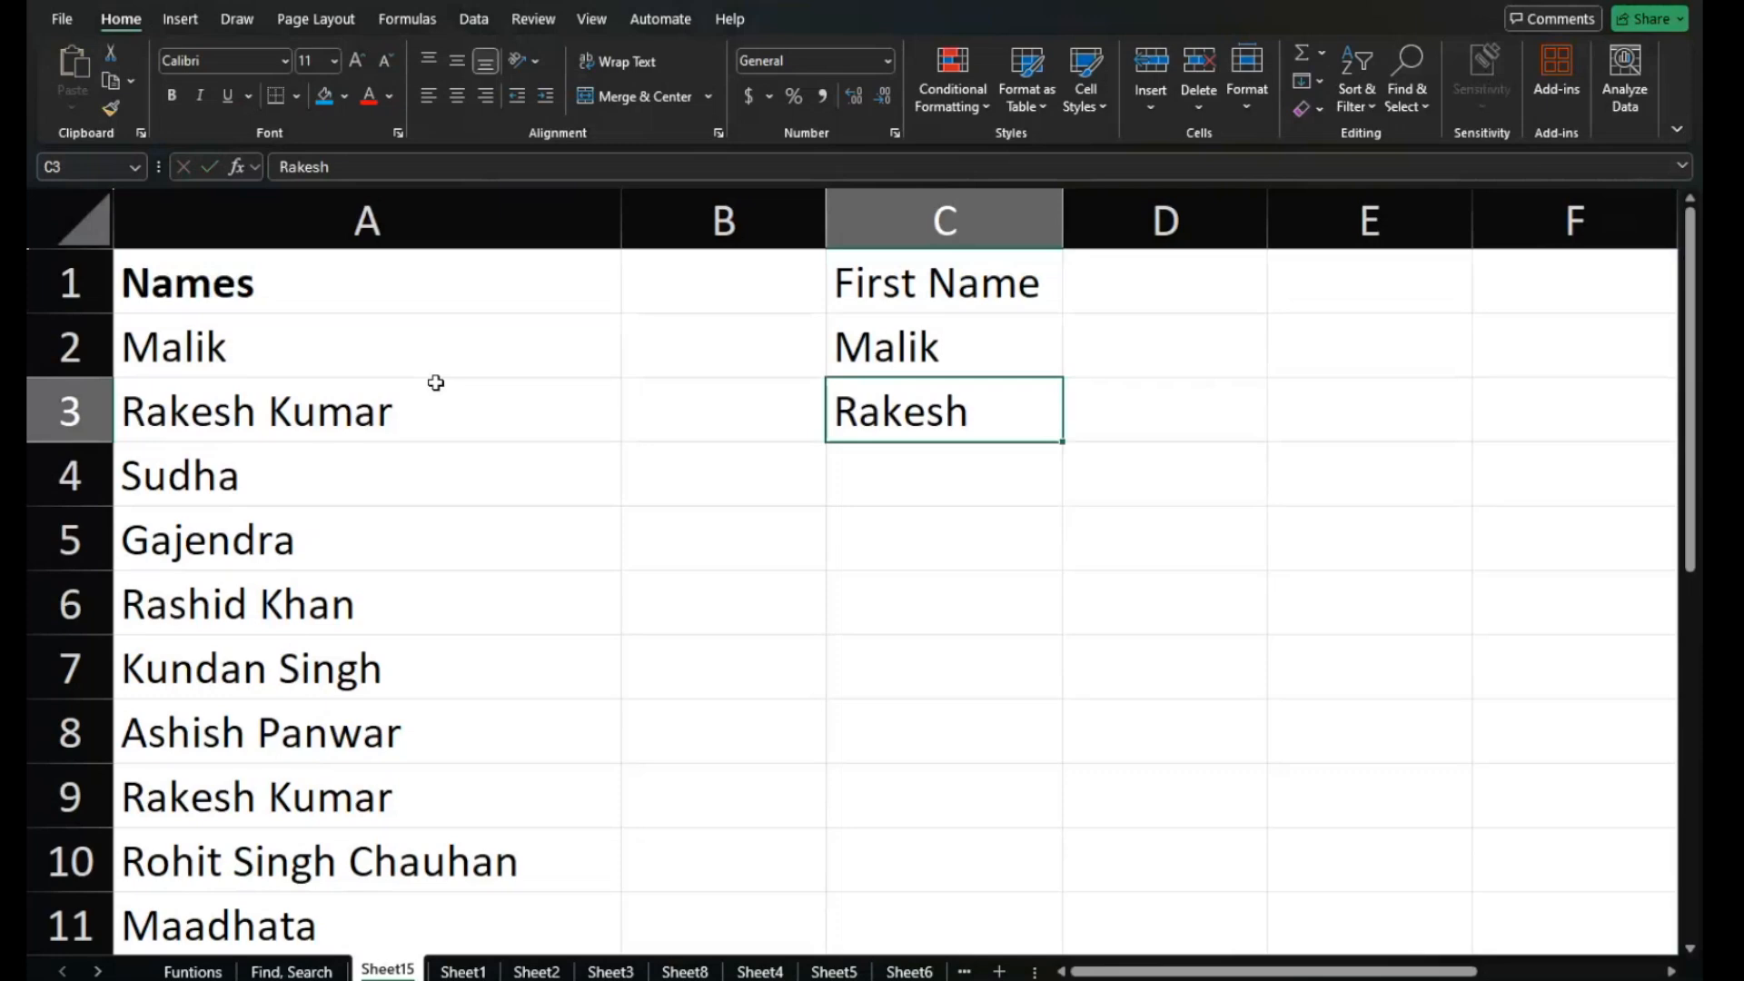
pyautogui.press('Up')
pyautogui.press('Delete')
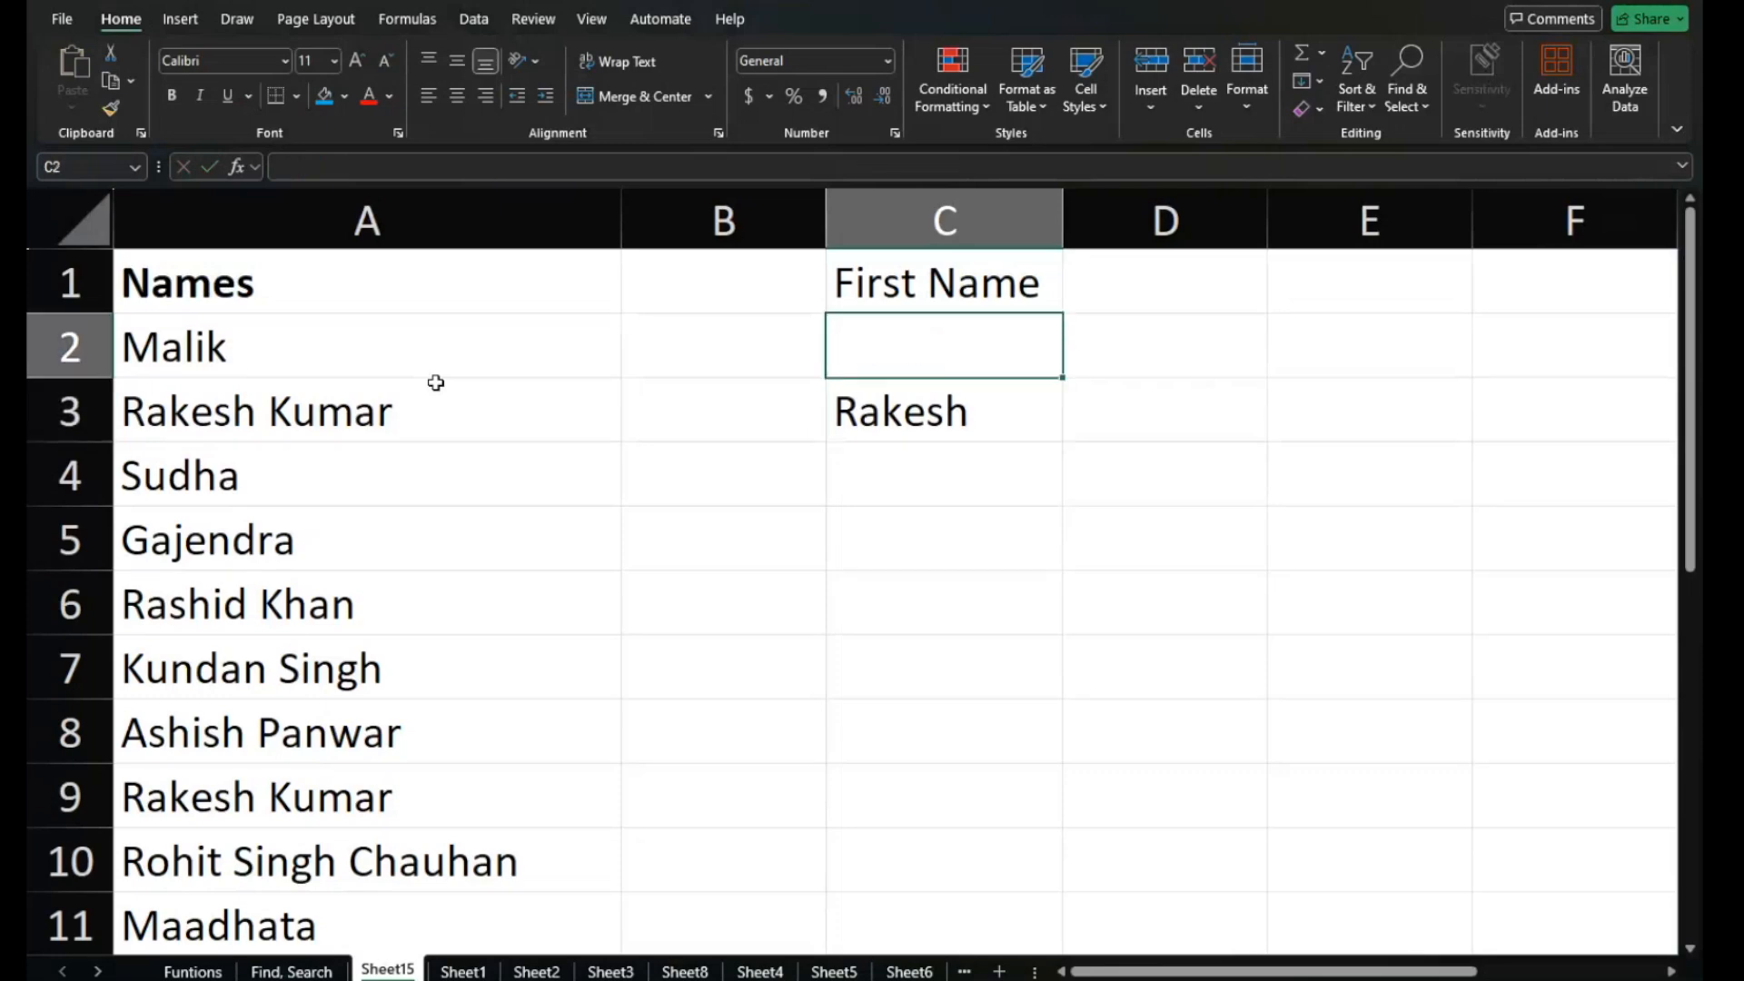
pyautogui.press('Down')
pyautogui.press('Delete')
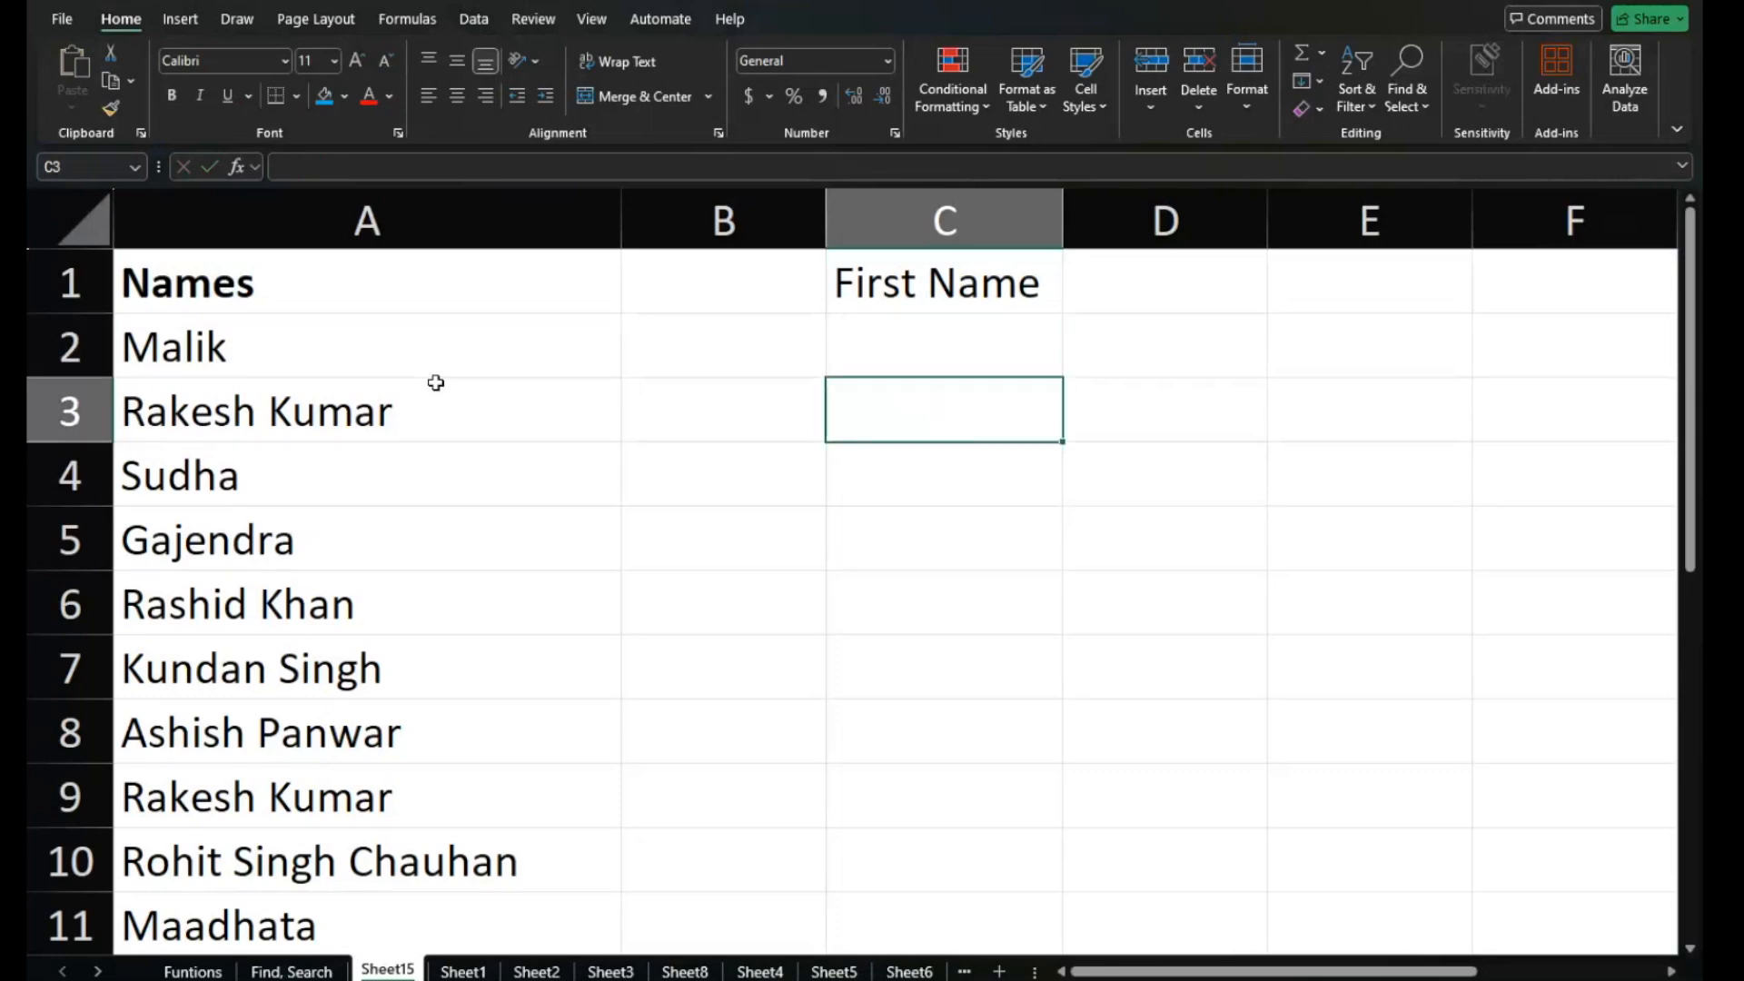
pyautogui.hotkey('ctrl', 'z')
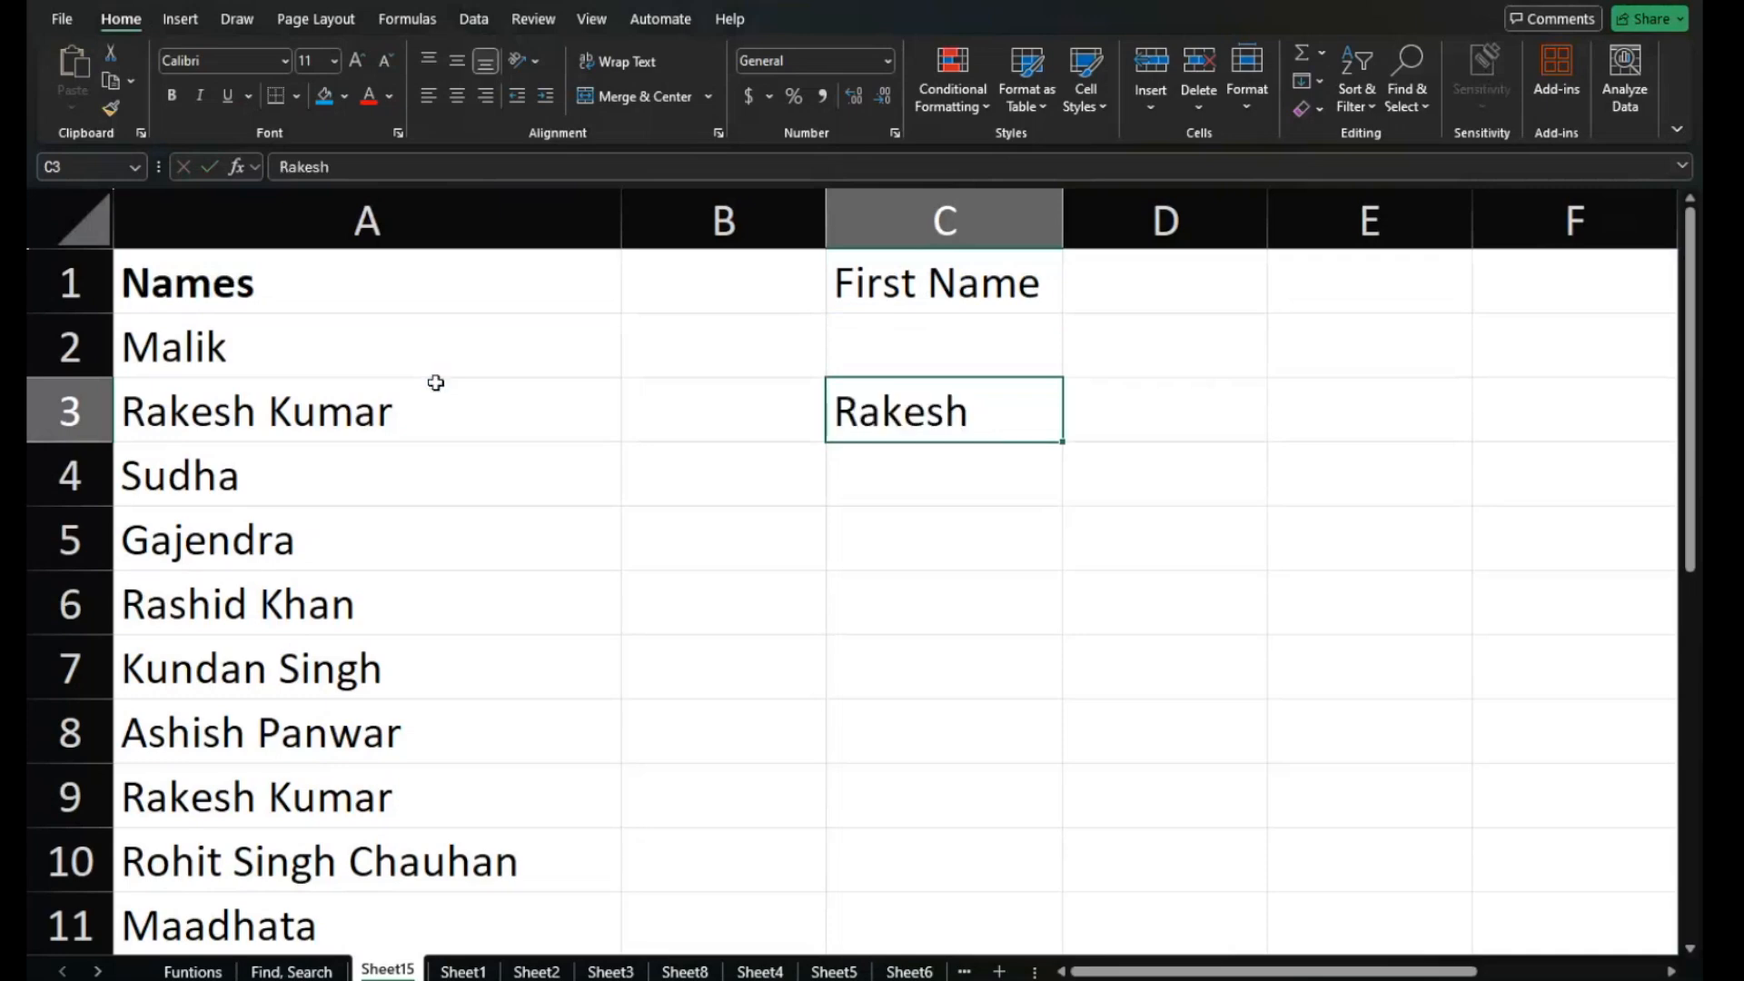
pyautogui.hotkey('ctrl', 'z')
# Enter the heading Left in D1, beside the First Name heading.
pyautogui.press('Right')
pyautogui.press('Right')
pyautogui.press('Up')
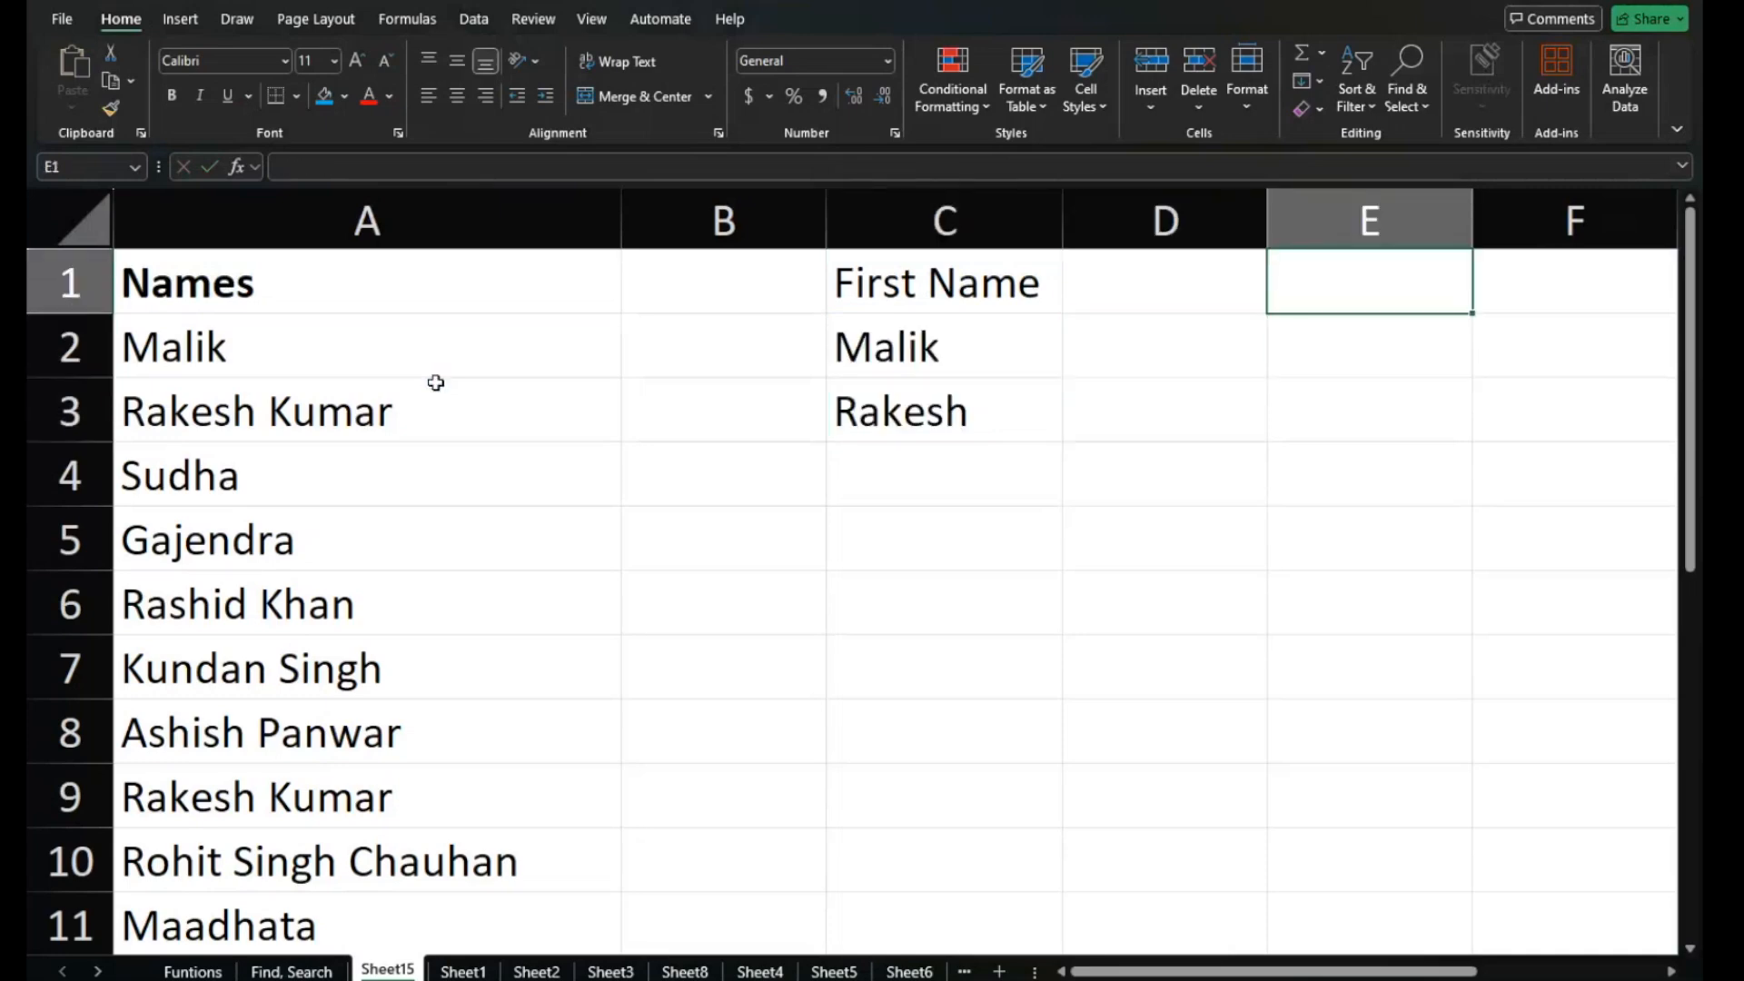
pyautogui.press('Left')
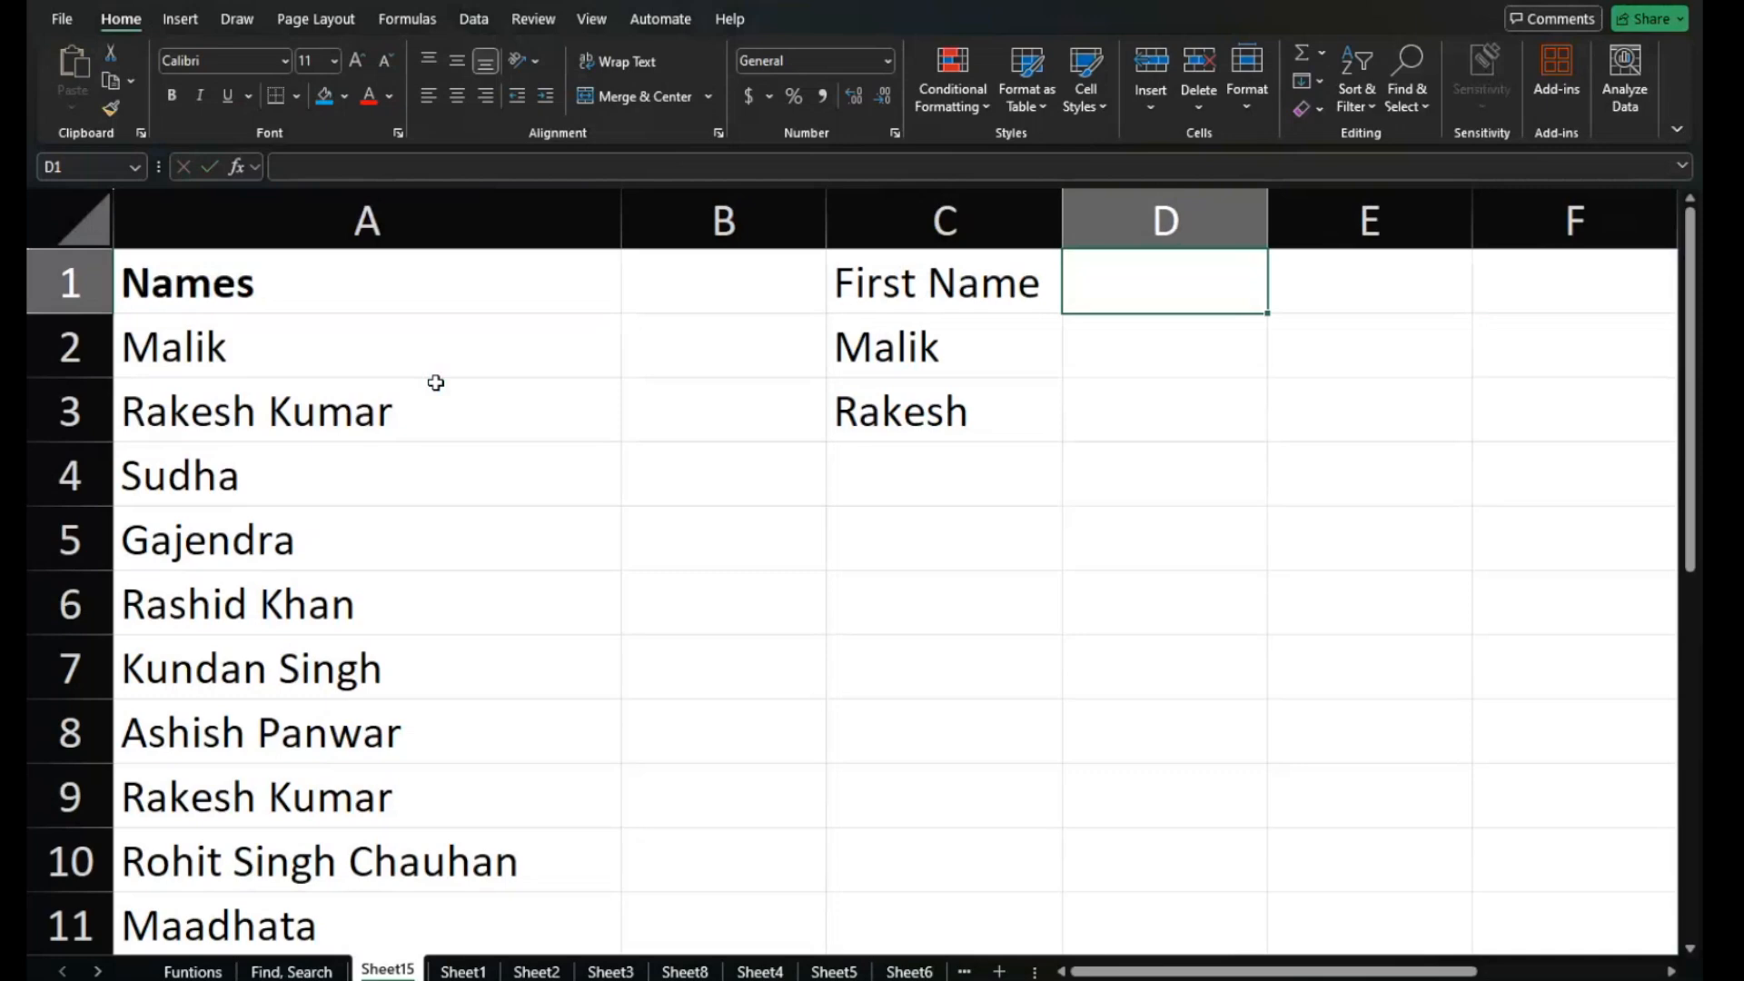
pyautogui.write('Left')
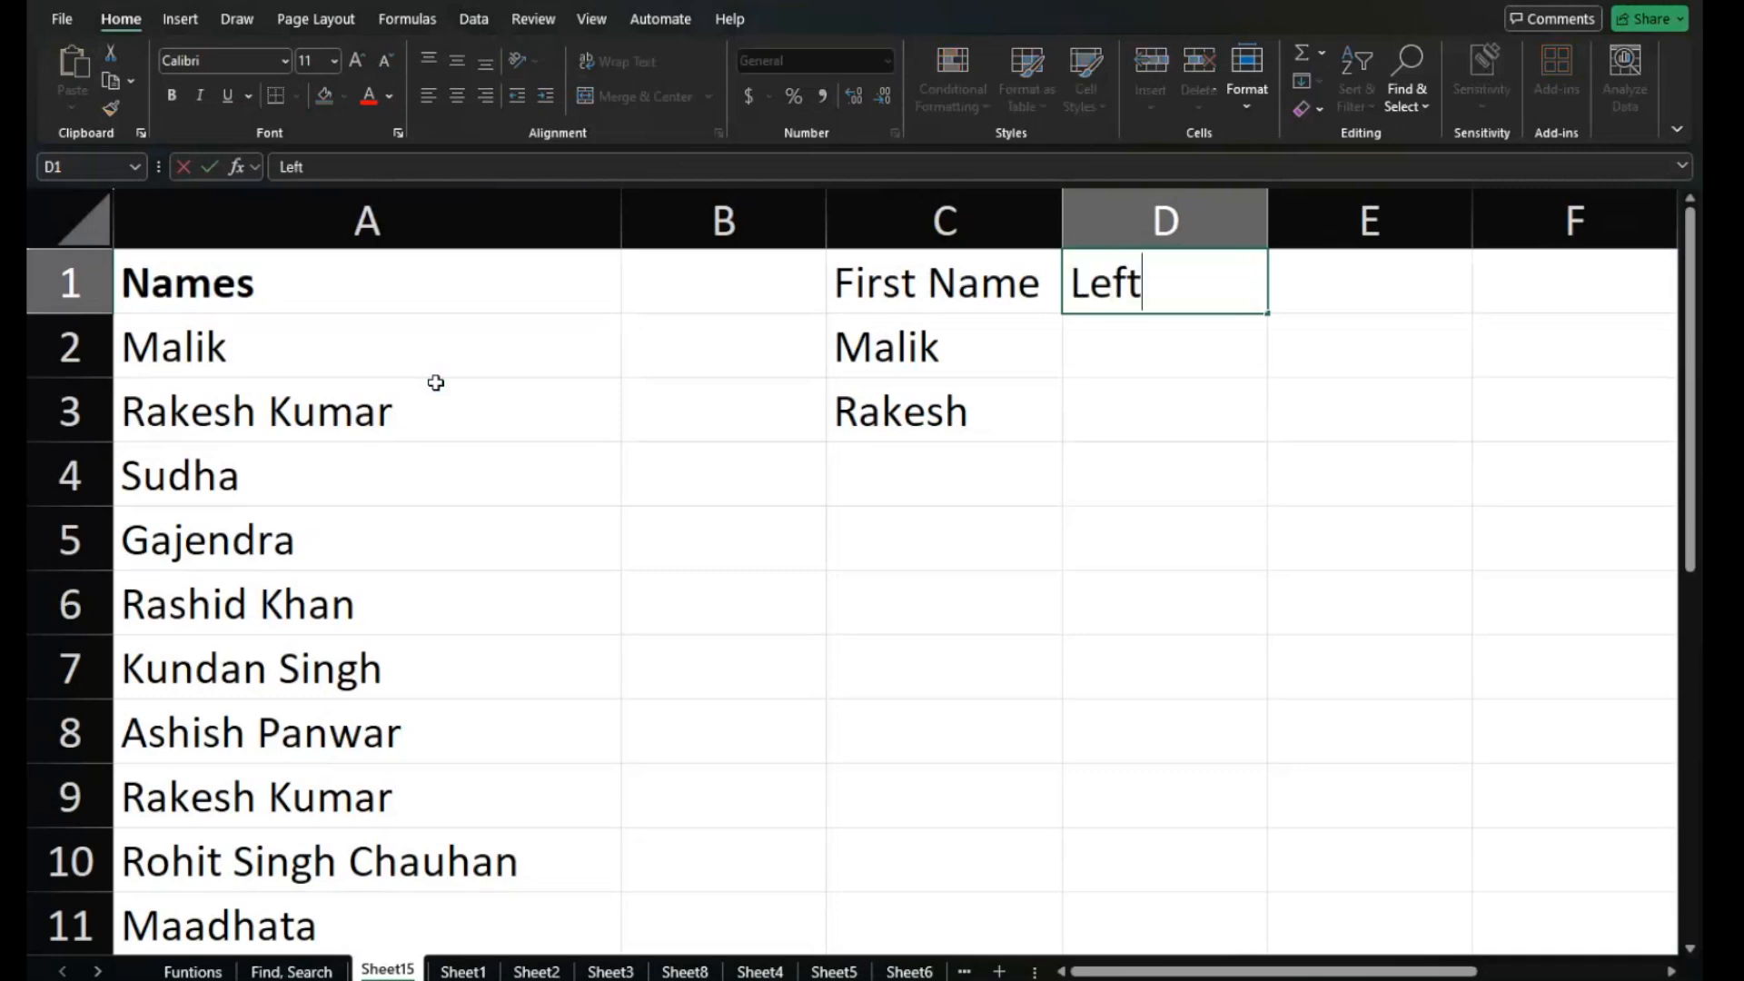
pyautogui.press('Return')
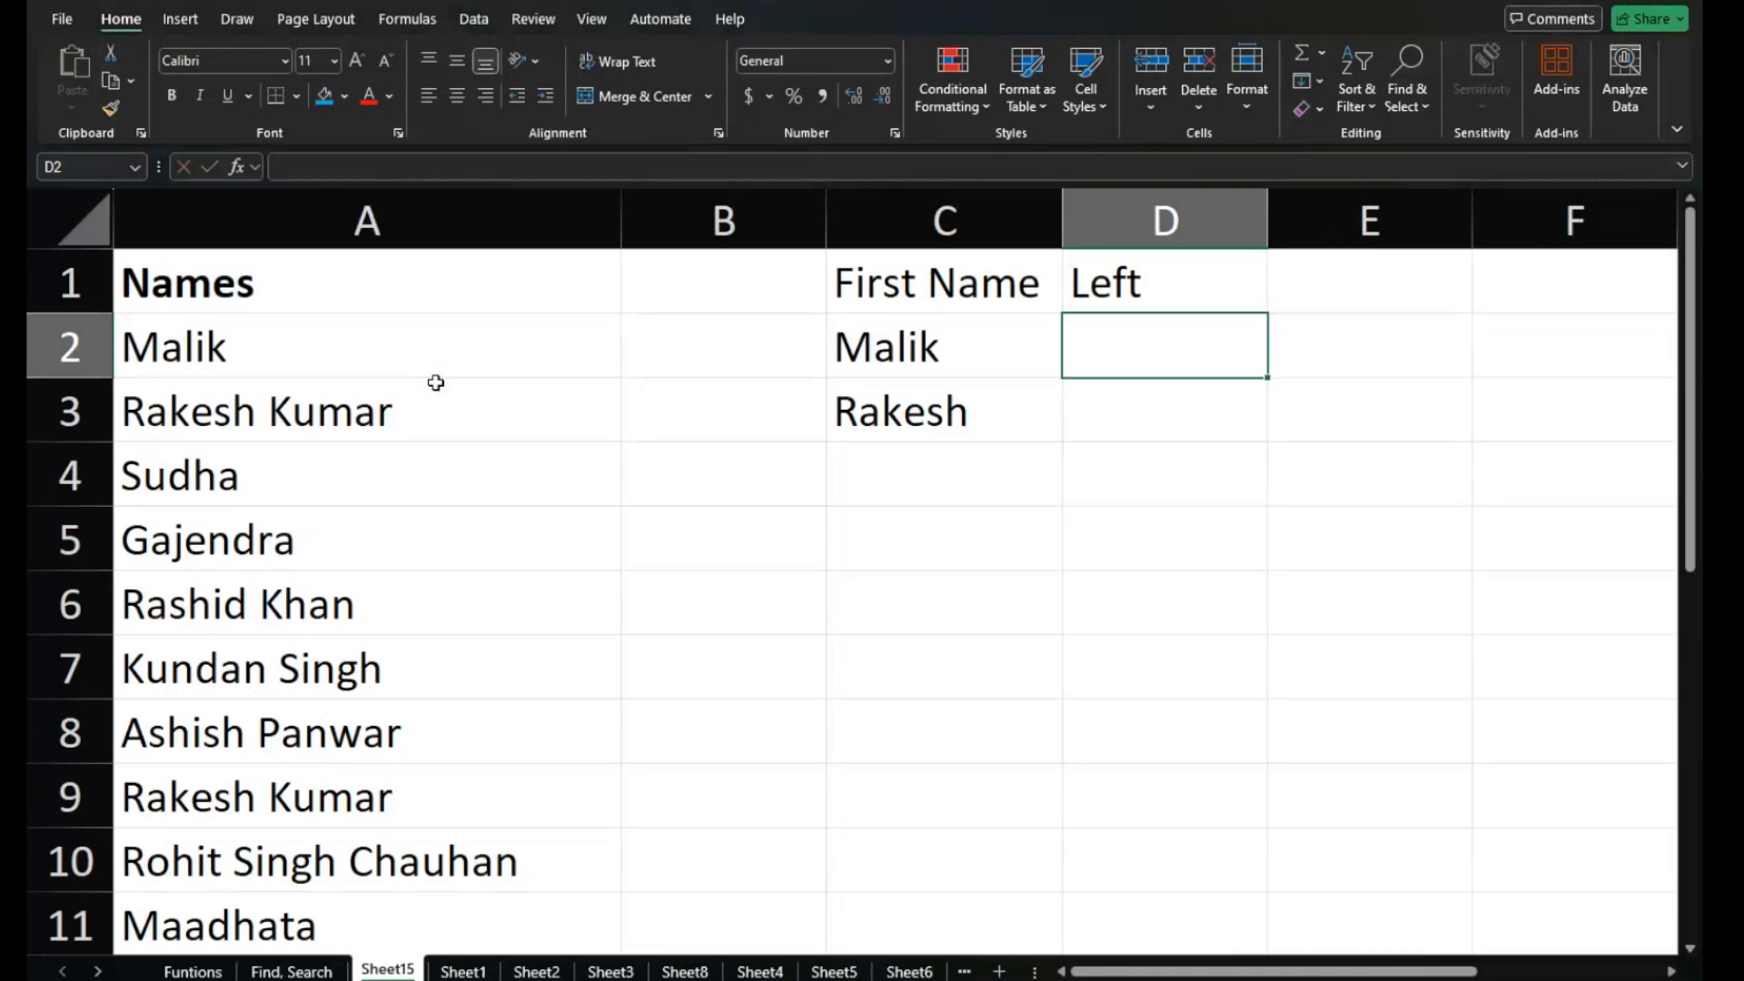
# Enter the formula =LEFT(A2,3) in D2 to extract the first three characters of the name.
pyautogui.write('=')
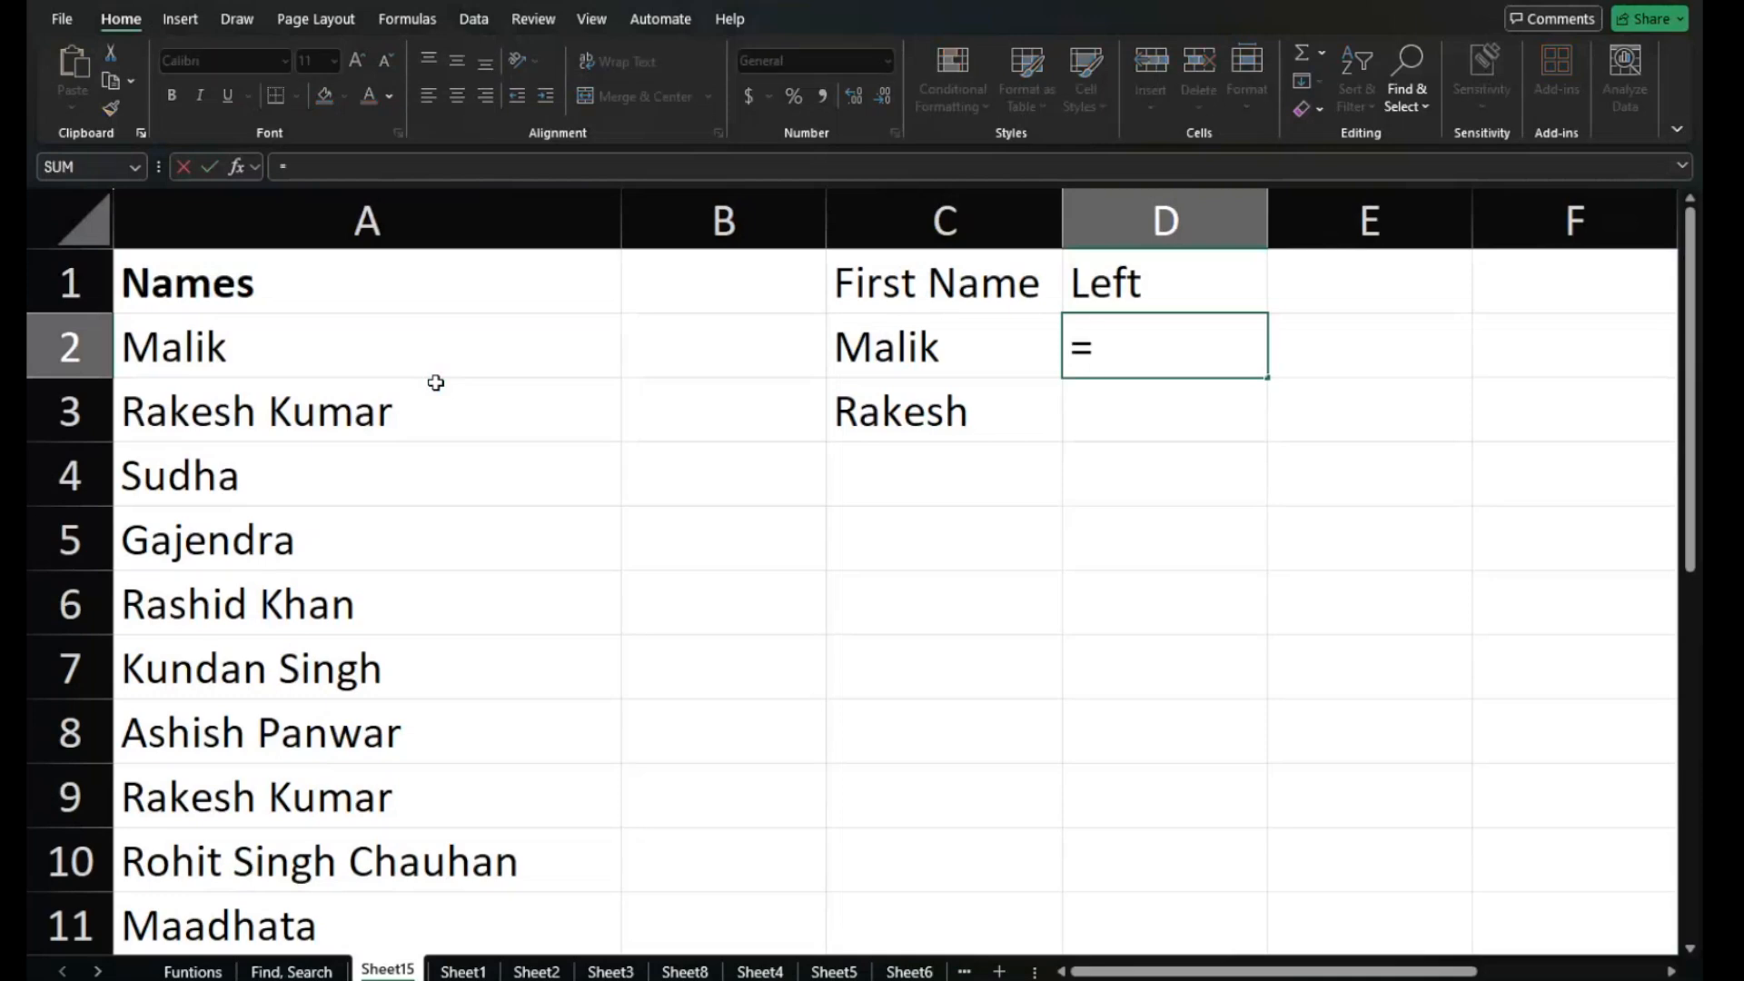
pyautogui.write('left')
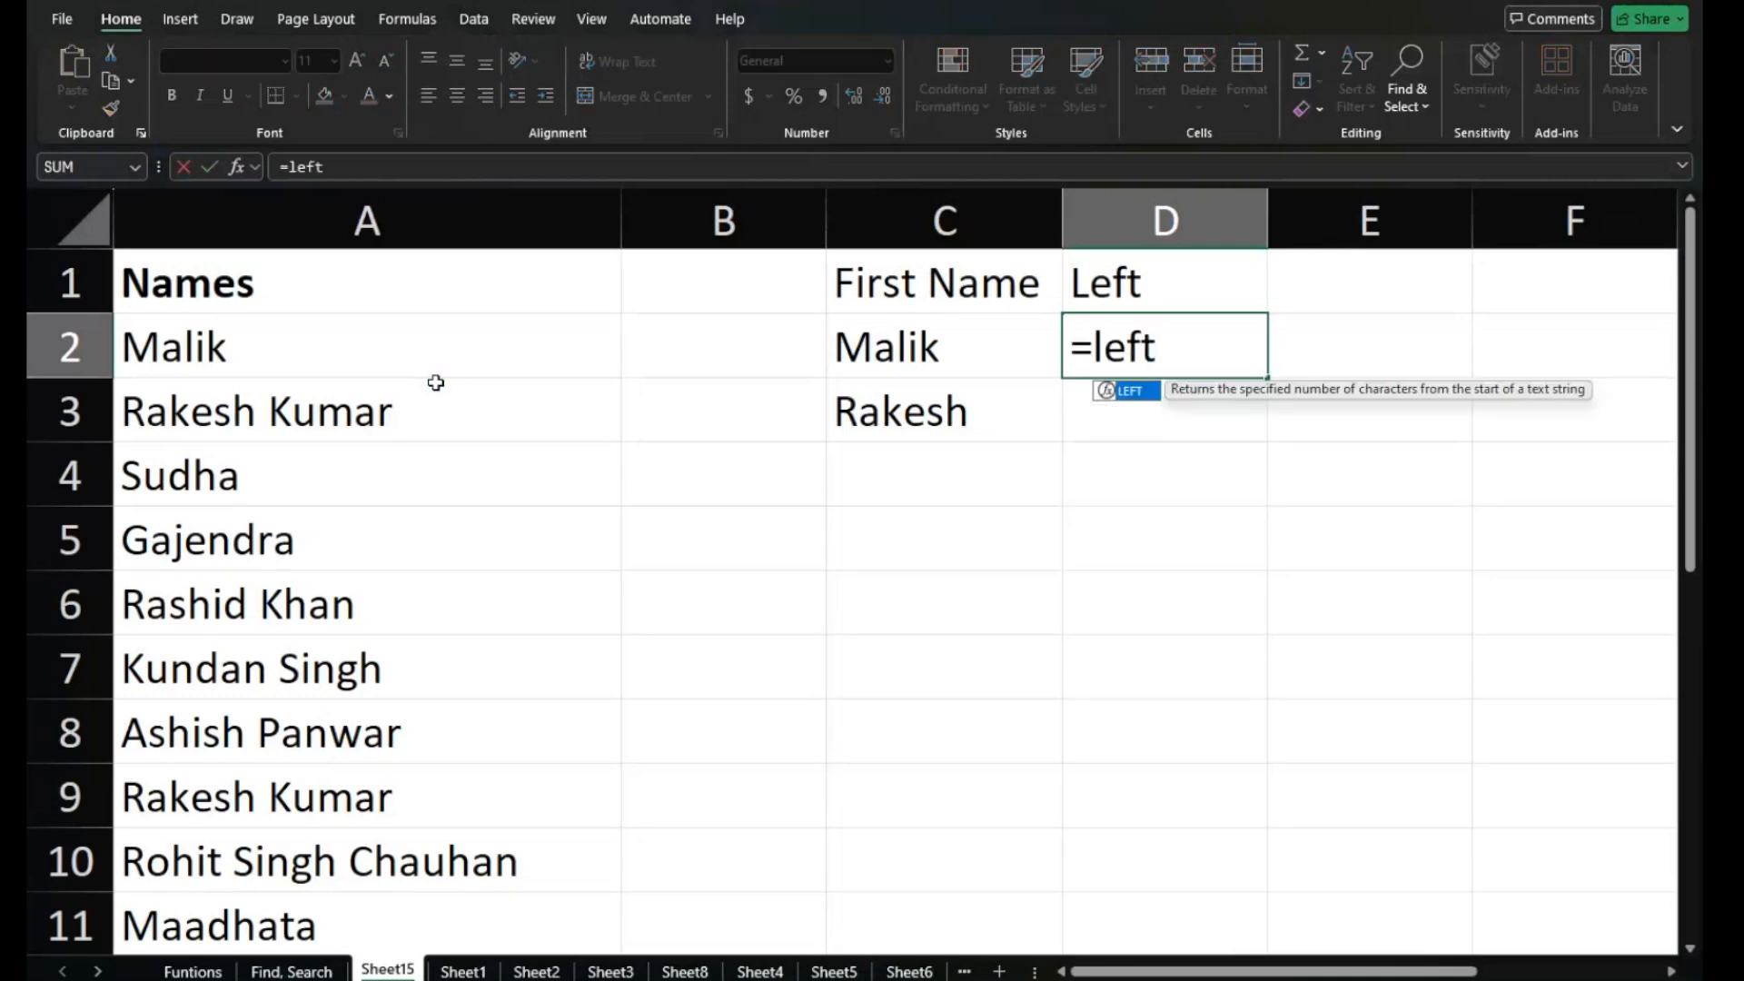
pyautogui.write('(')
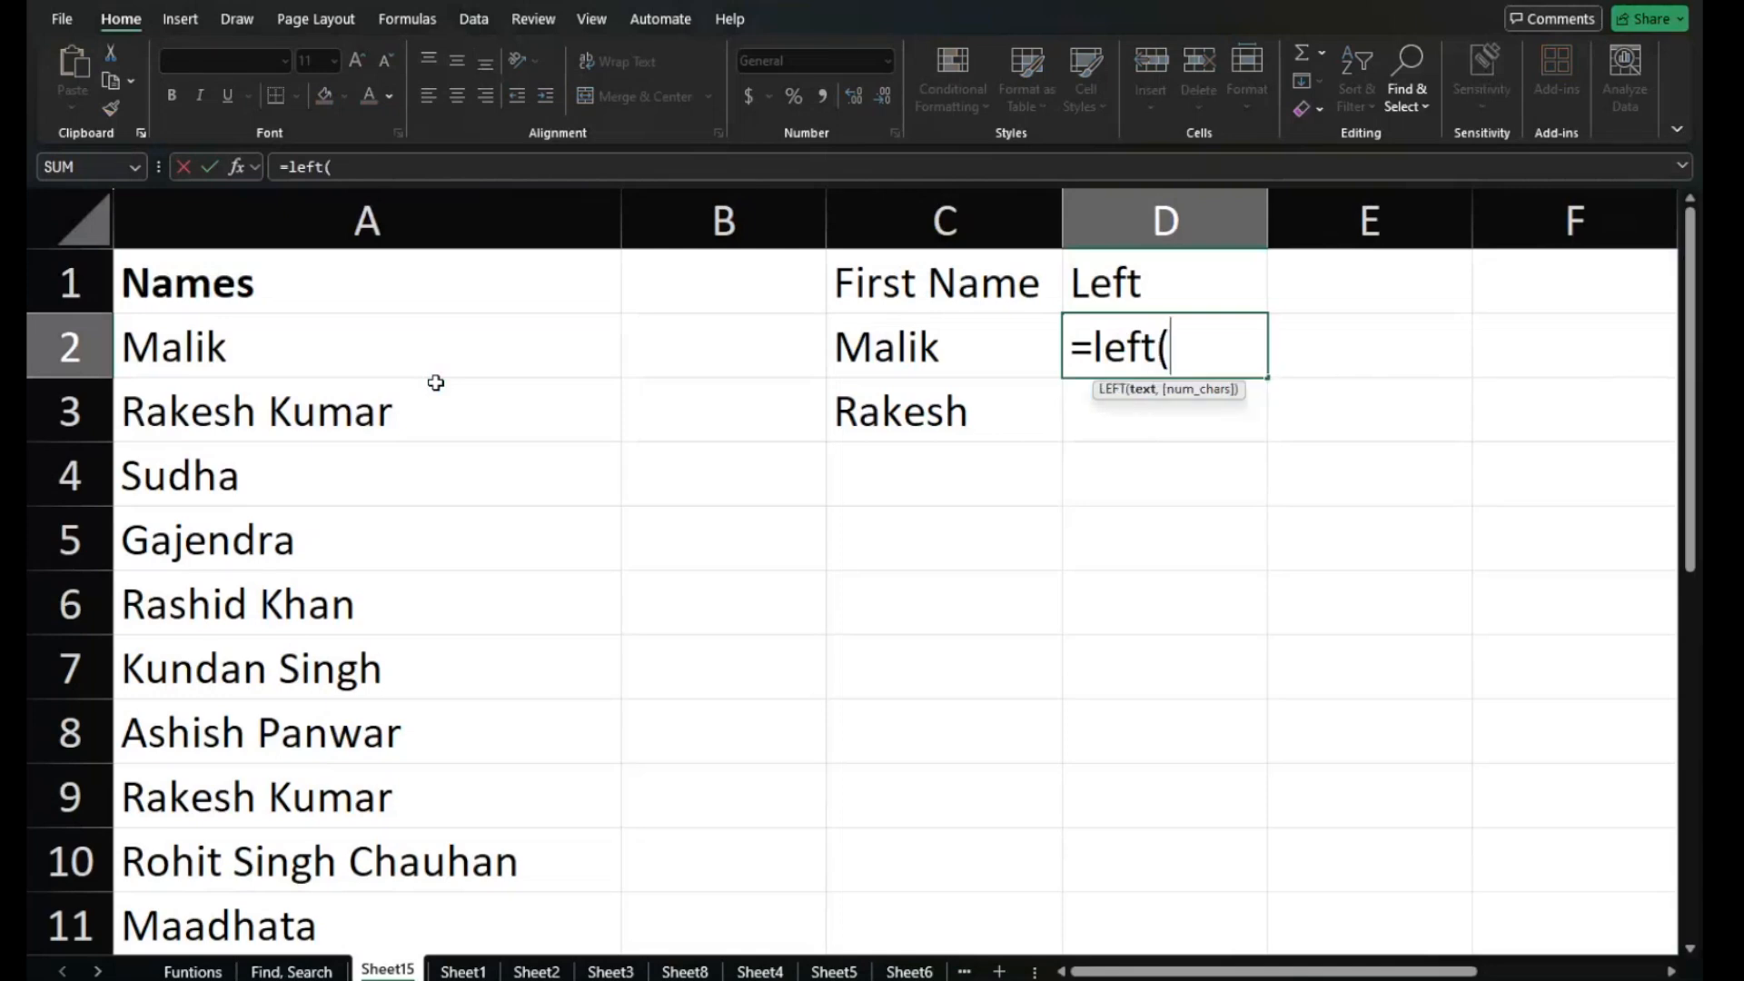
pyautogui.click(358, 362)
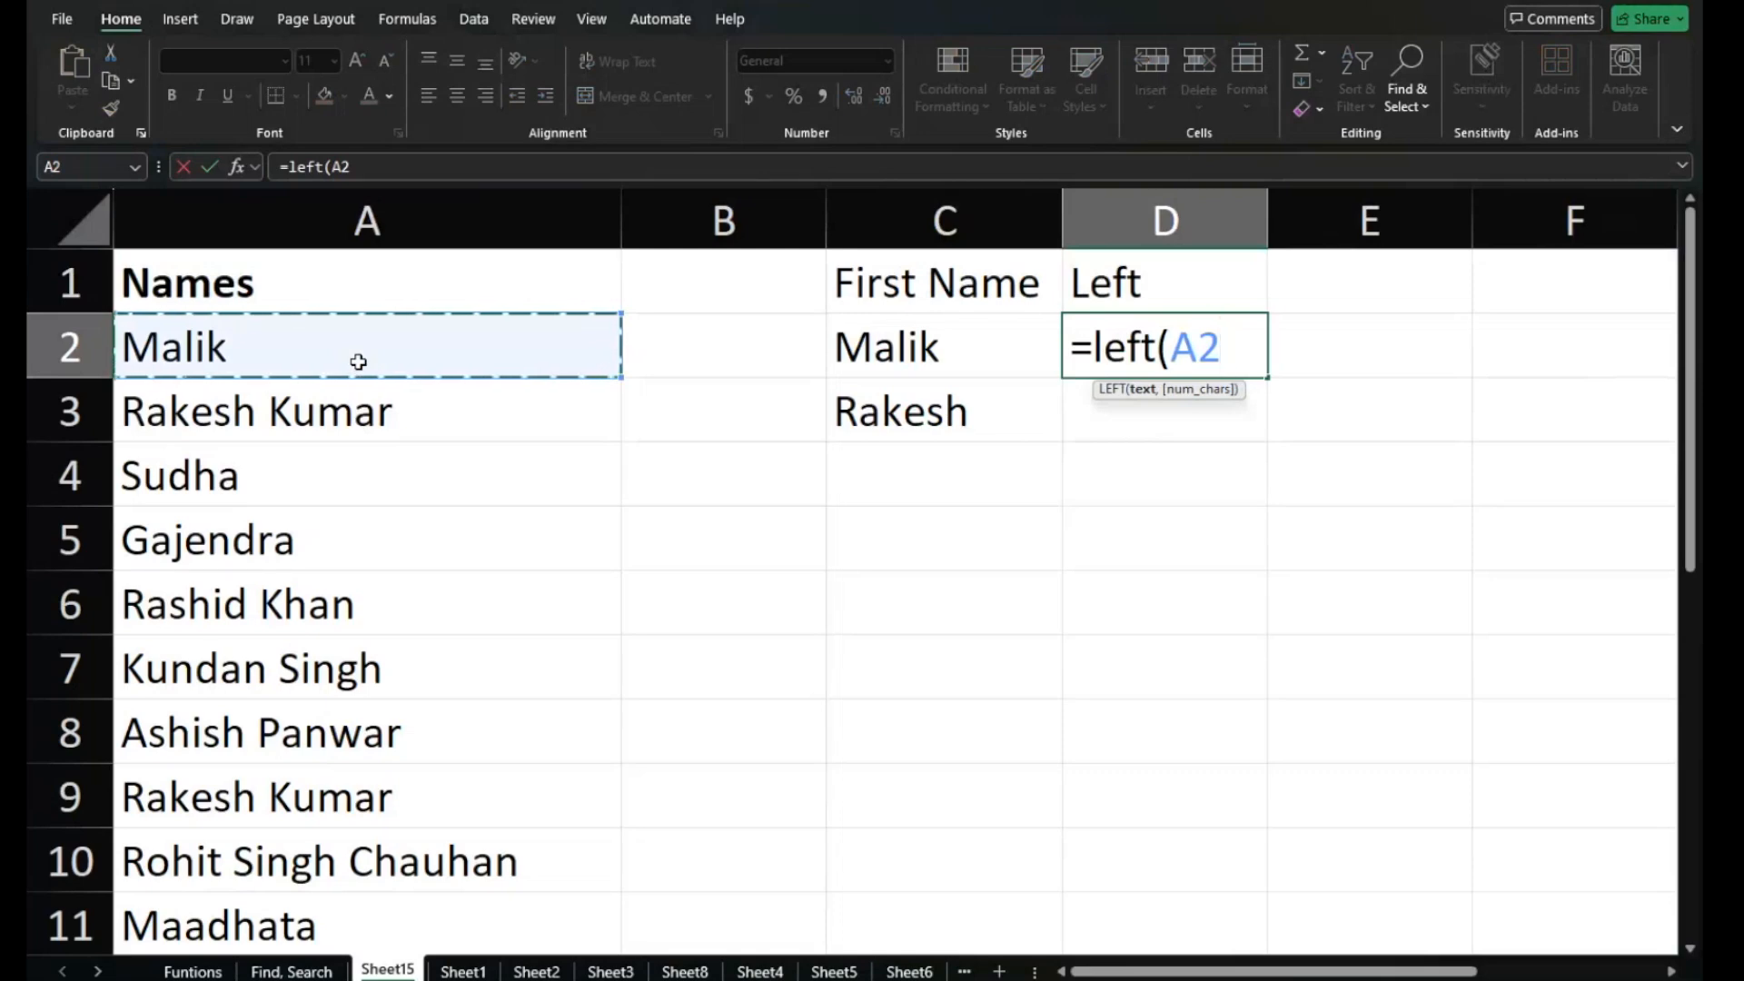
pyautogui.write(',3)')
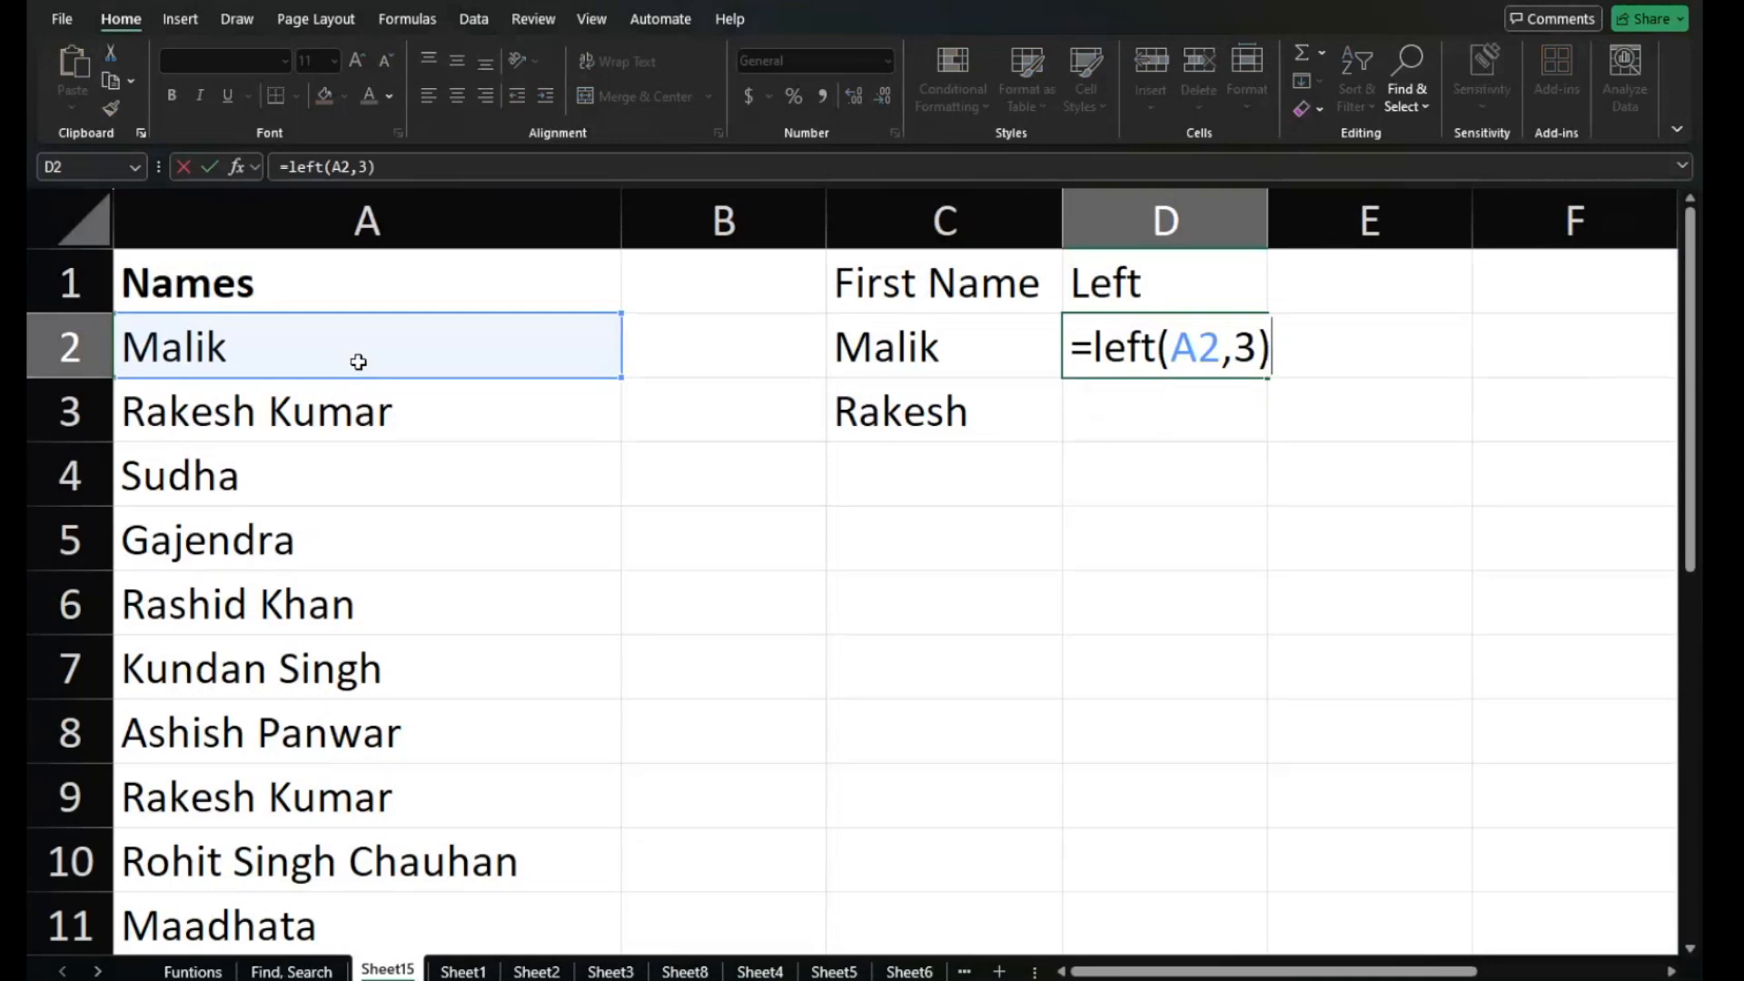
pyautogui.press('Return')
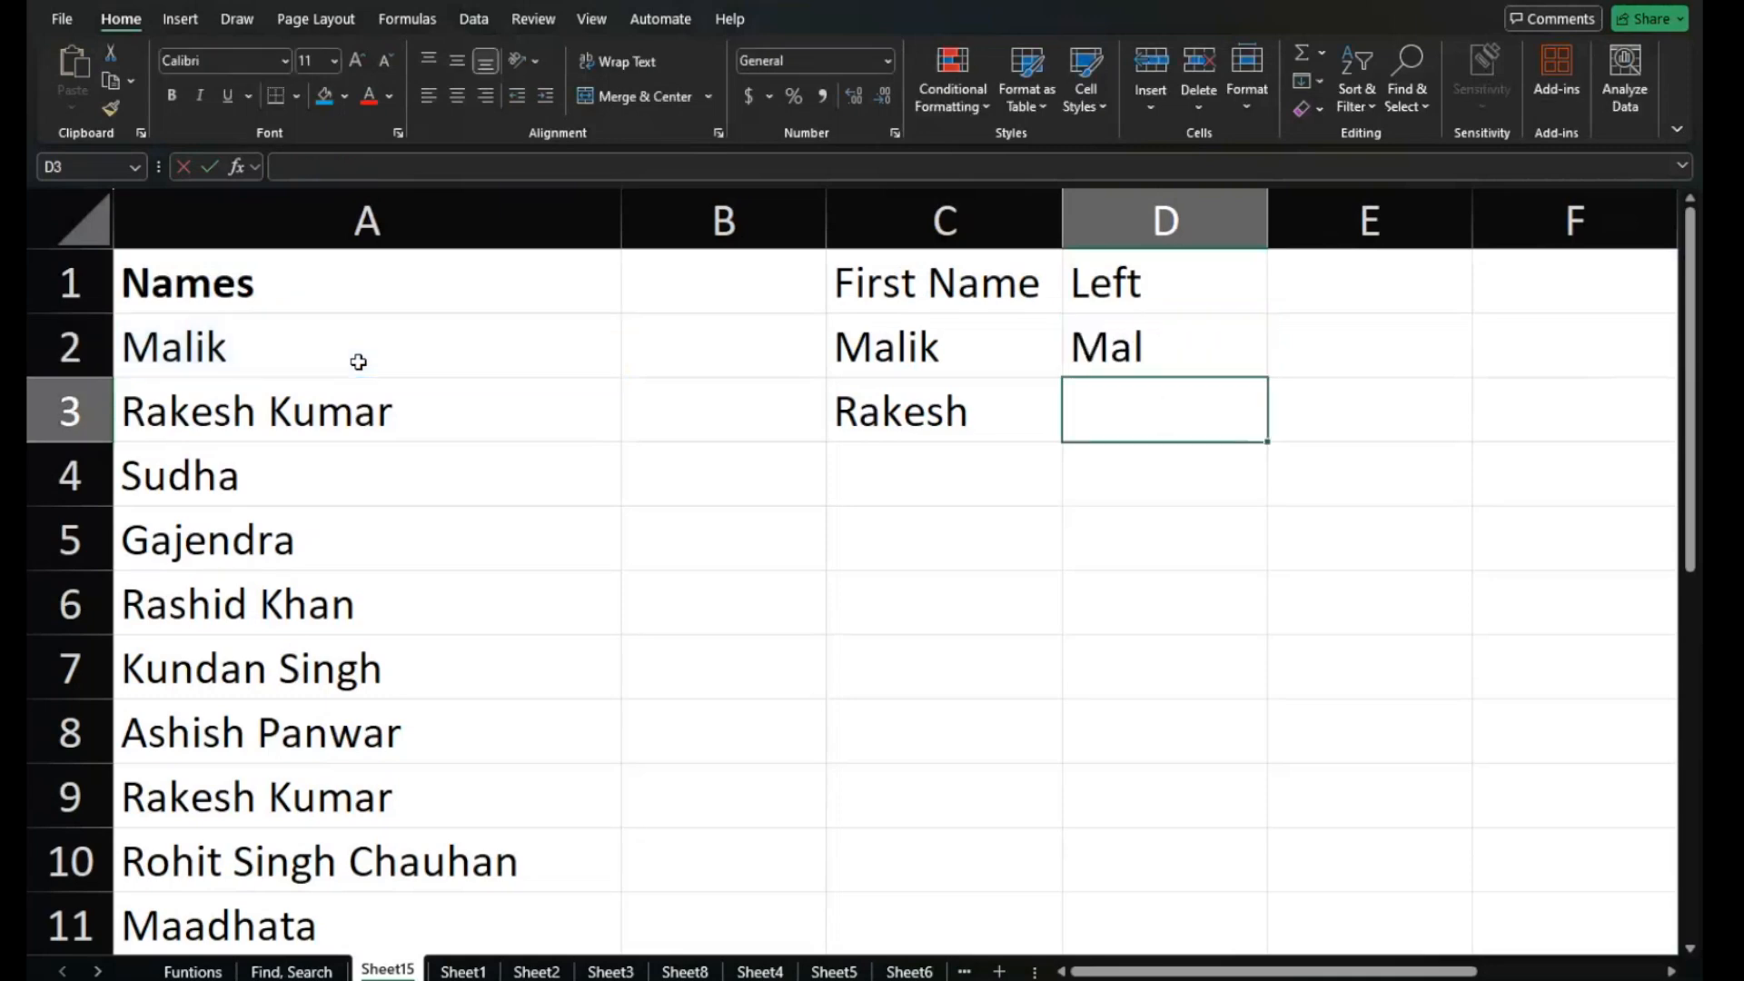
# Set the number of characters in the LEFT formula in D2 to 5.
pyautogui.doubleClick(1115, 355)
pyautogui.click(1281, 346)
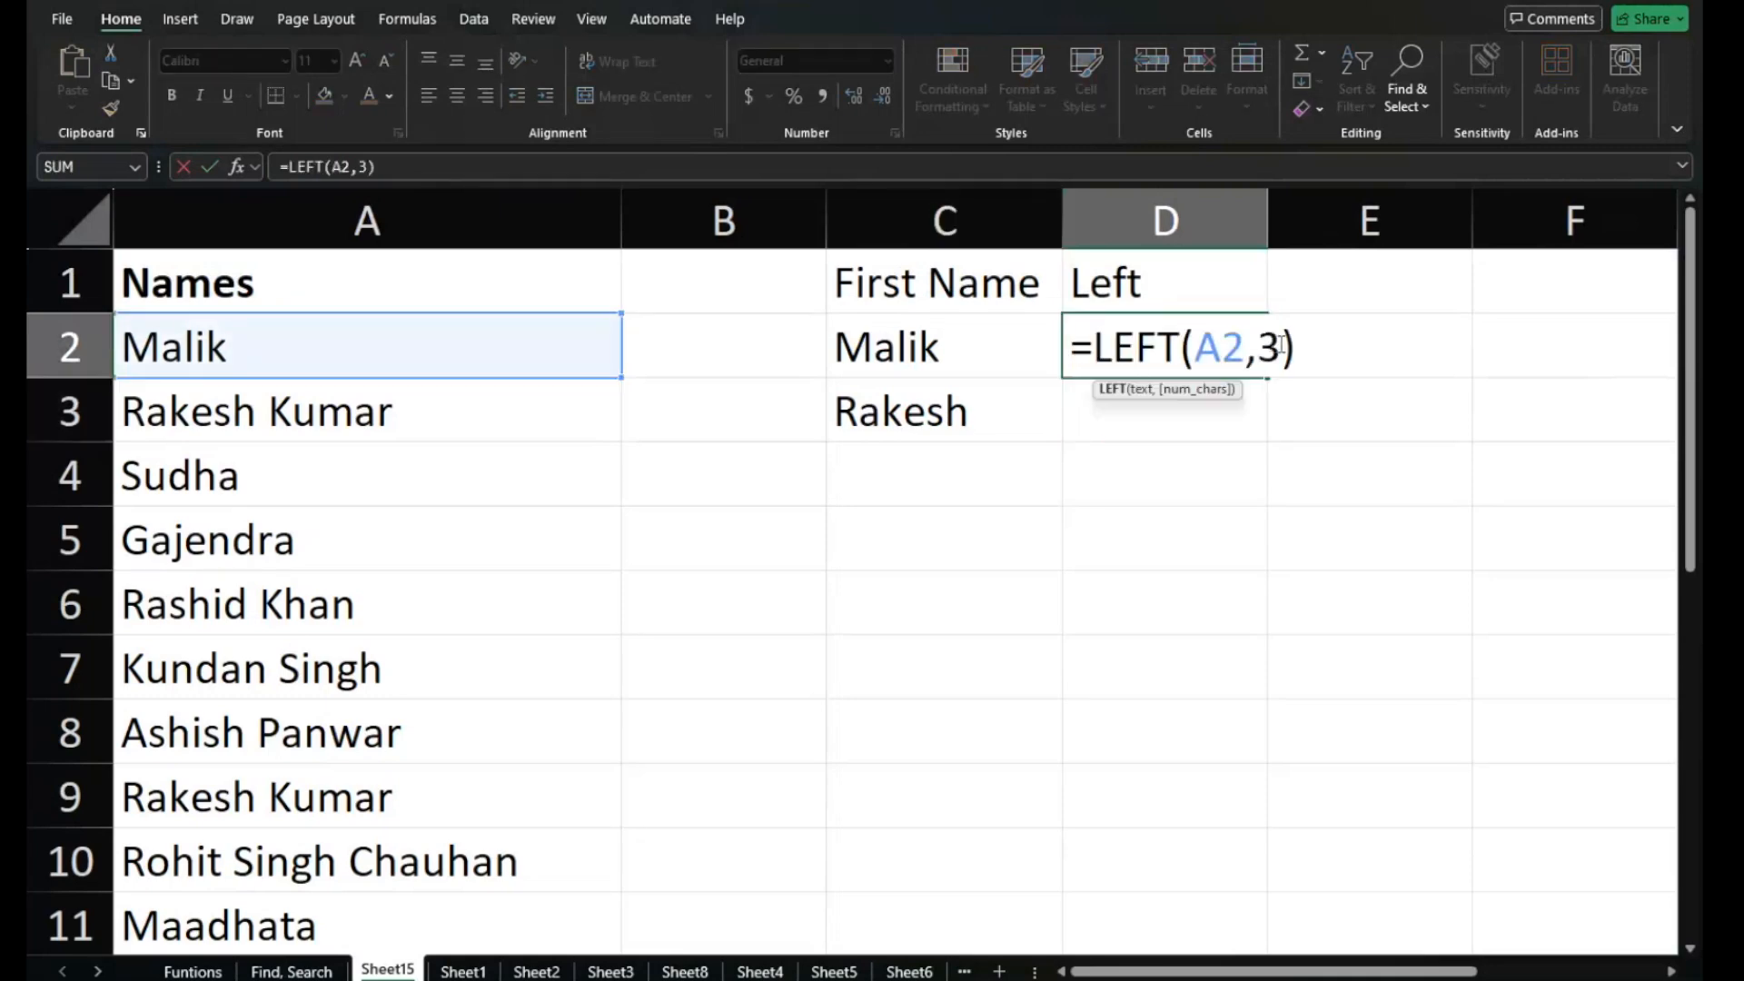
pyautogui.press('BackSpace')
pyautogui.write('5')
pyautogui.press('Return')
pyautogui.click(1219, 355)
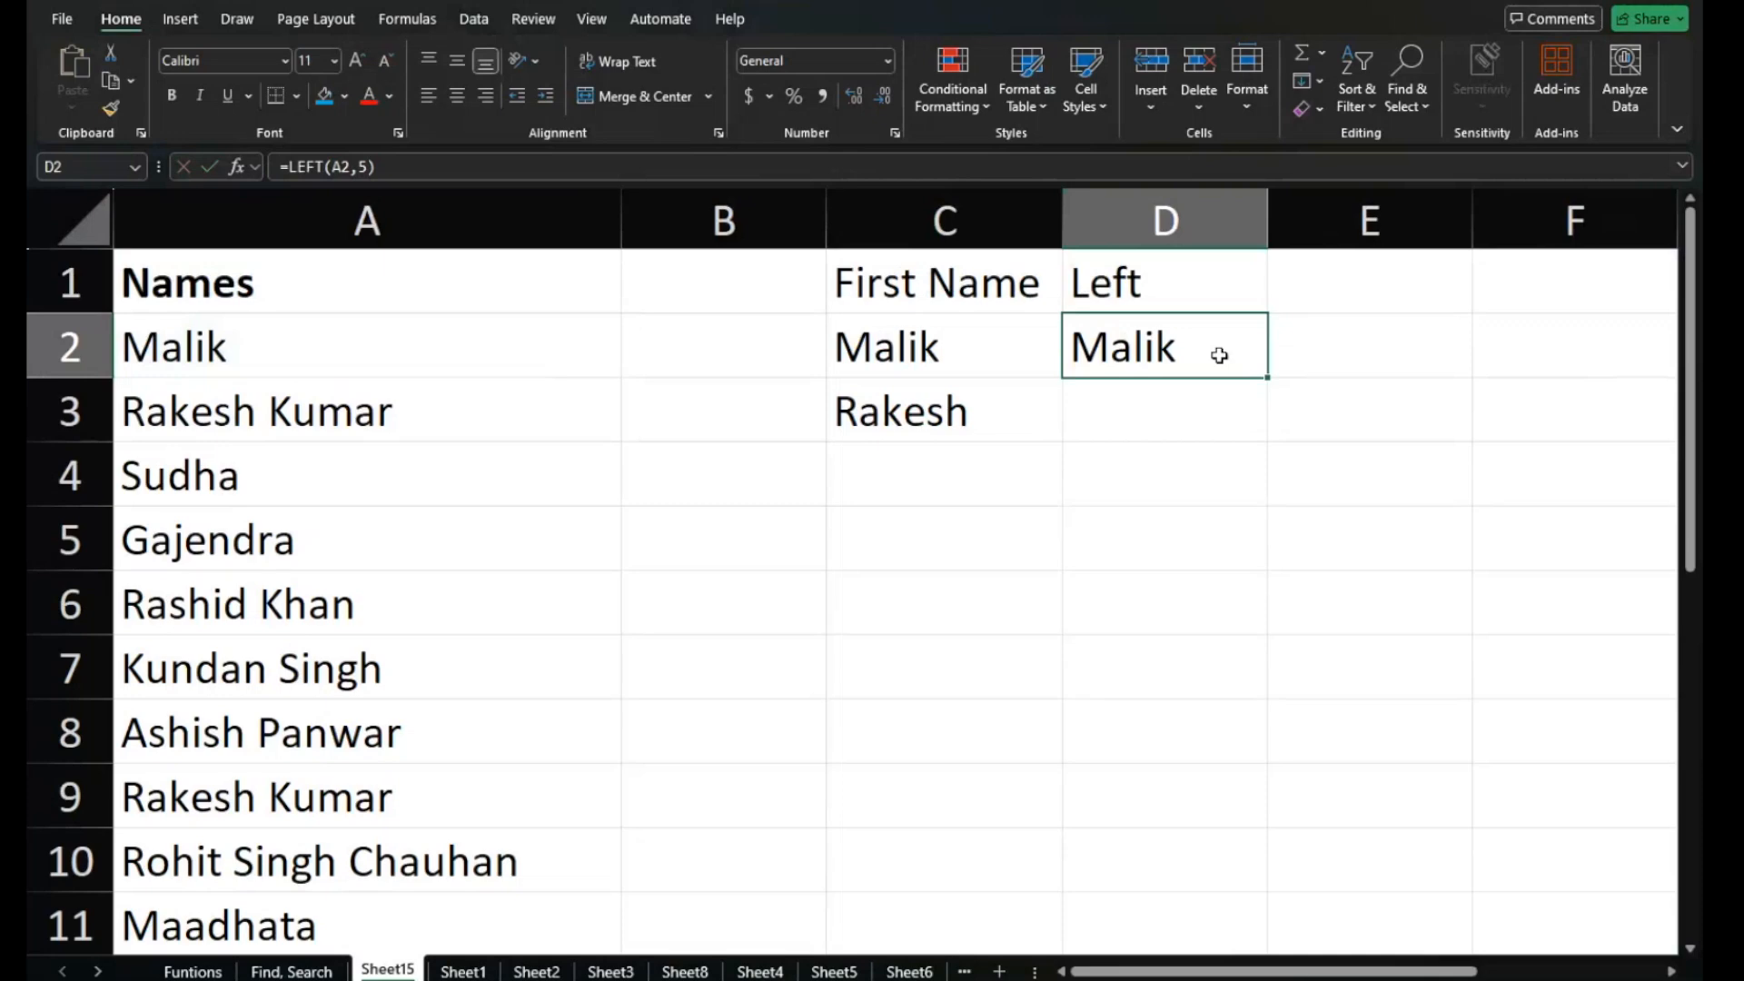
# Examine the character-count argument of the LEFT formula in D2 without altering it.
pyautogui.press('Down')
pyautogui.press('Up')
pyautogui.doubleClick(1219, 356)
pyautogui.doubleClick(1271, 350)
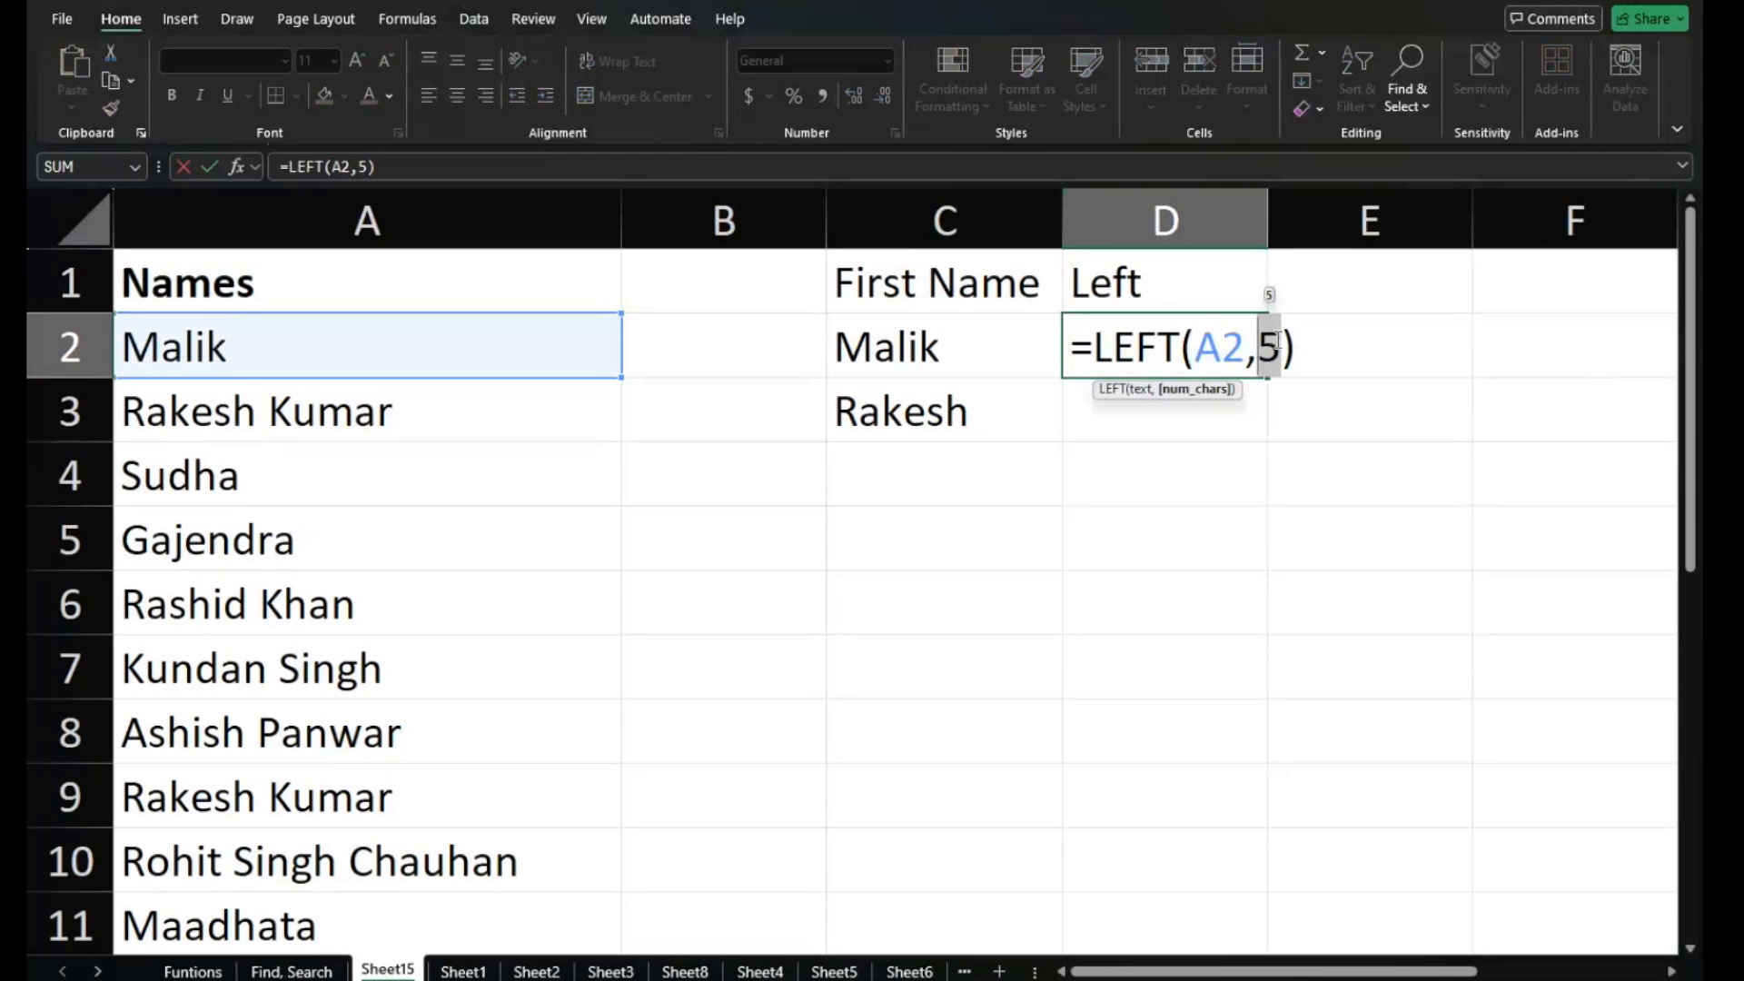
pyautogui.hotkey('ctrl', 'Return')
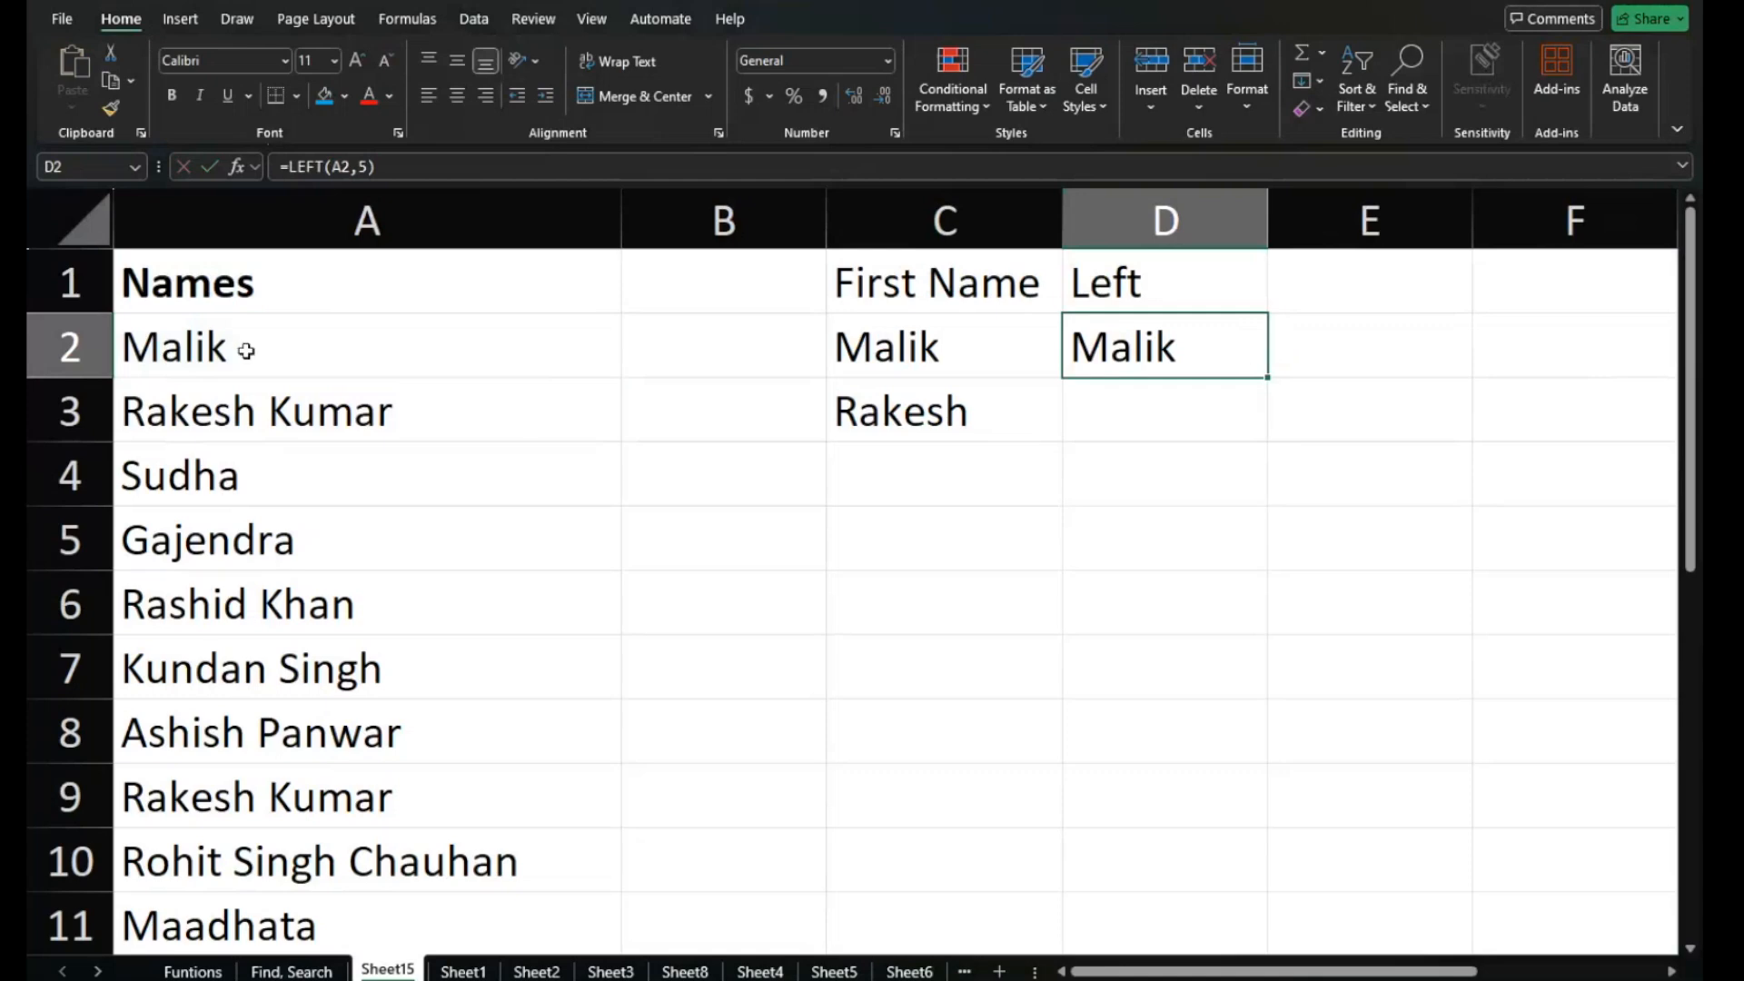
# Add a middle name and a surname after the first name in A2.
pyautogui.click(337, 357)
pyautogui.doubleClick(338, 357)
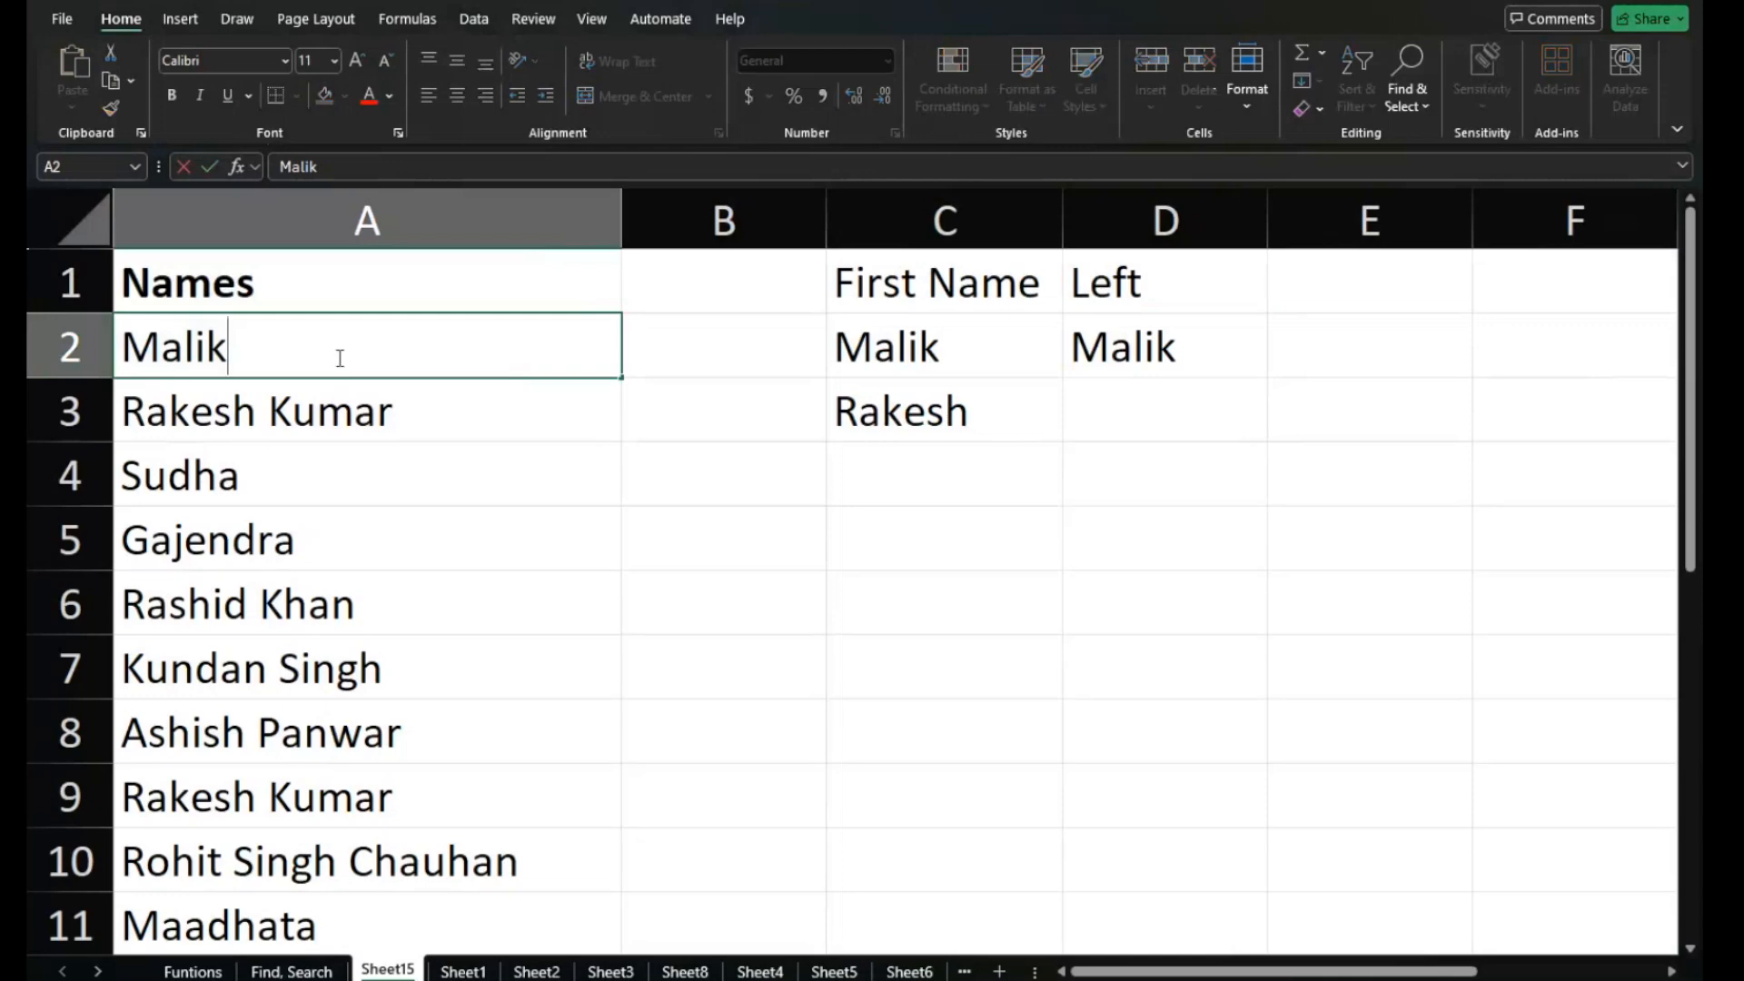
pyautogui.write('Kumar Singh')
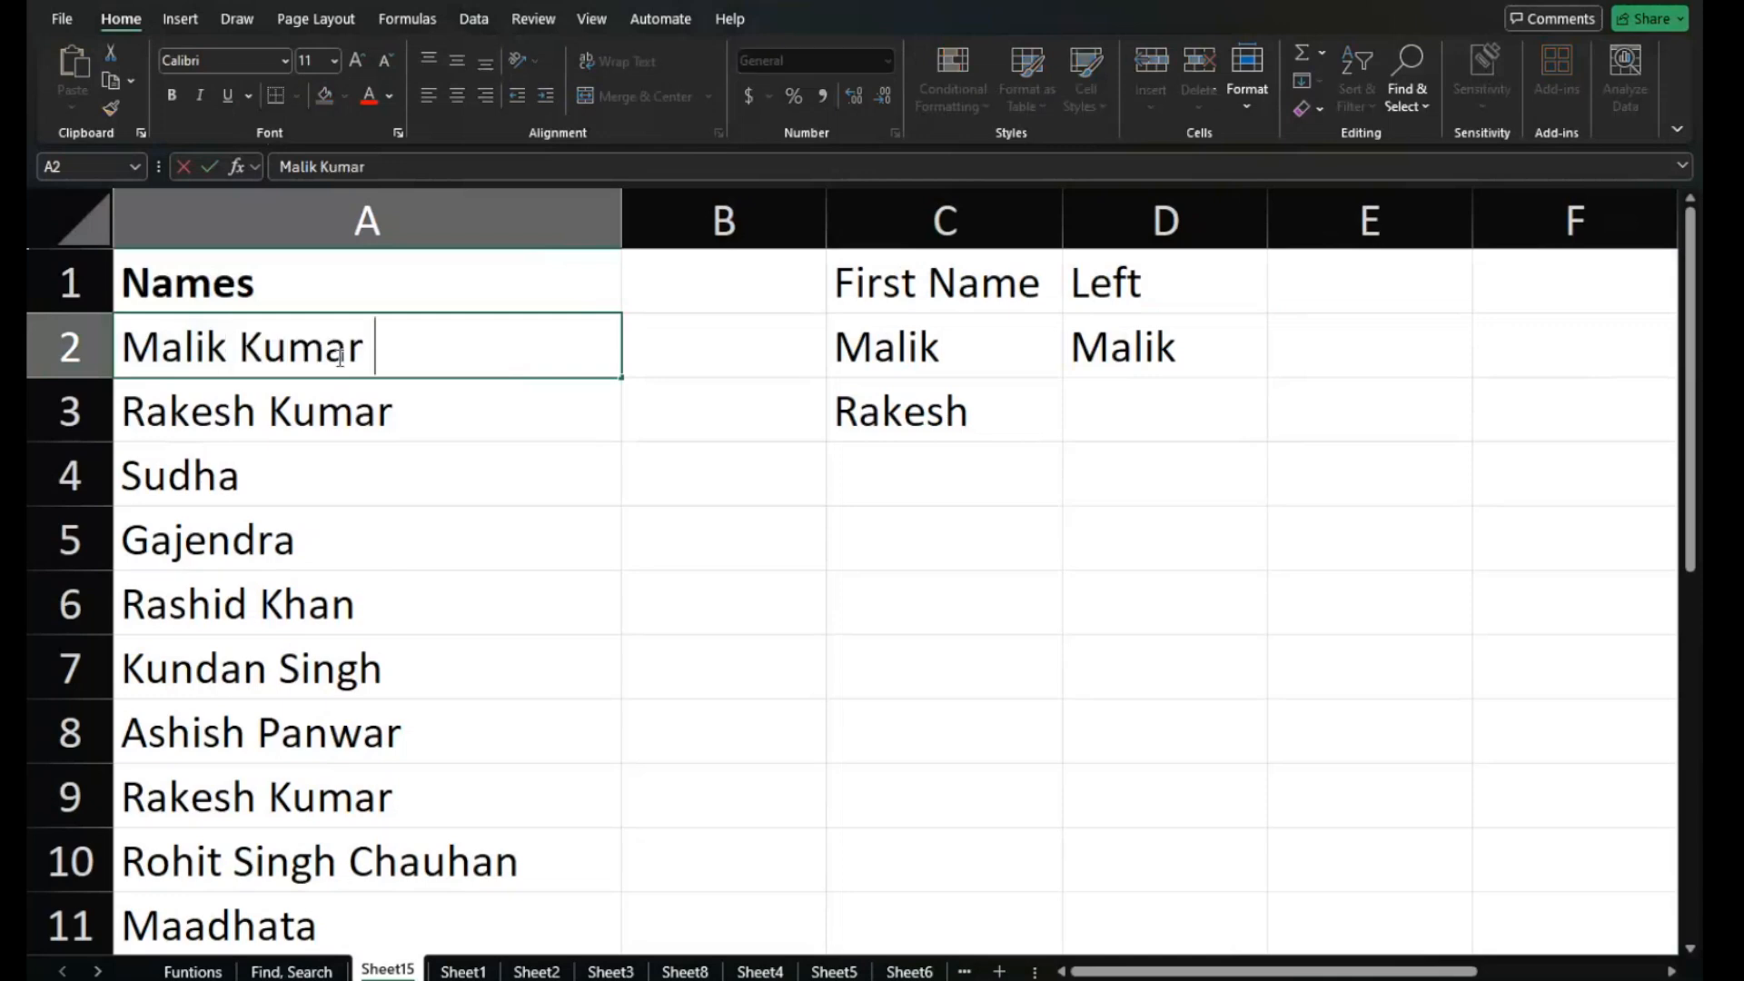
pyautogui.click(361, 464)
# Append a surname to the two-part name in A3.
pyautogui.click(413, 420)
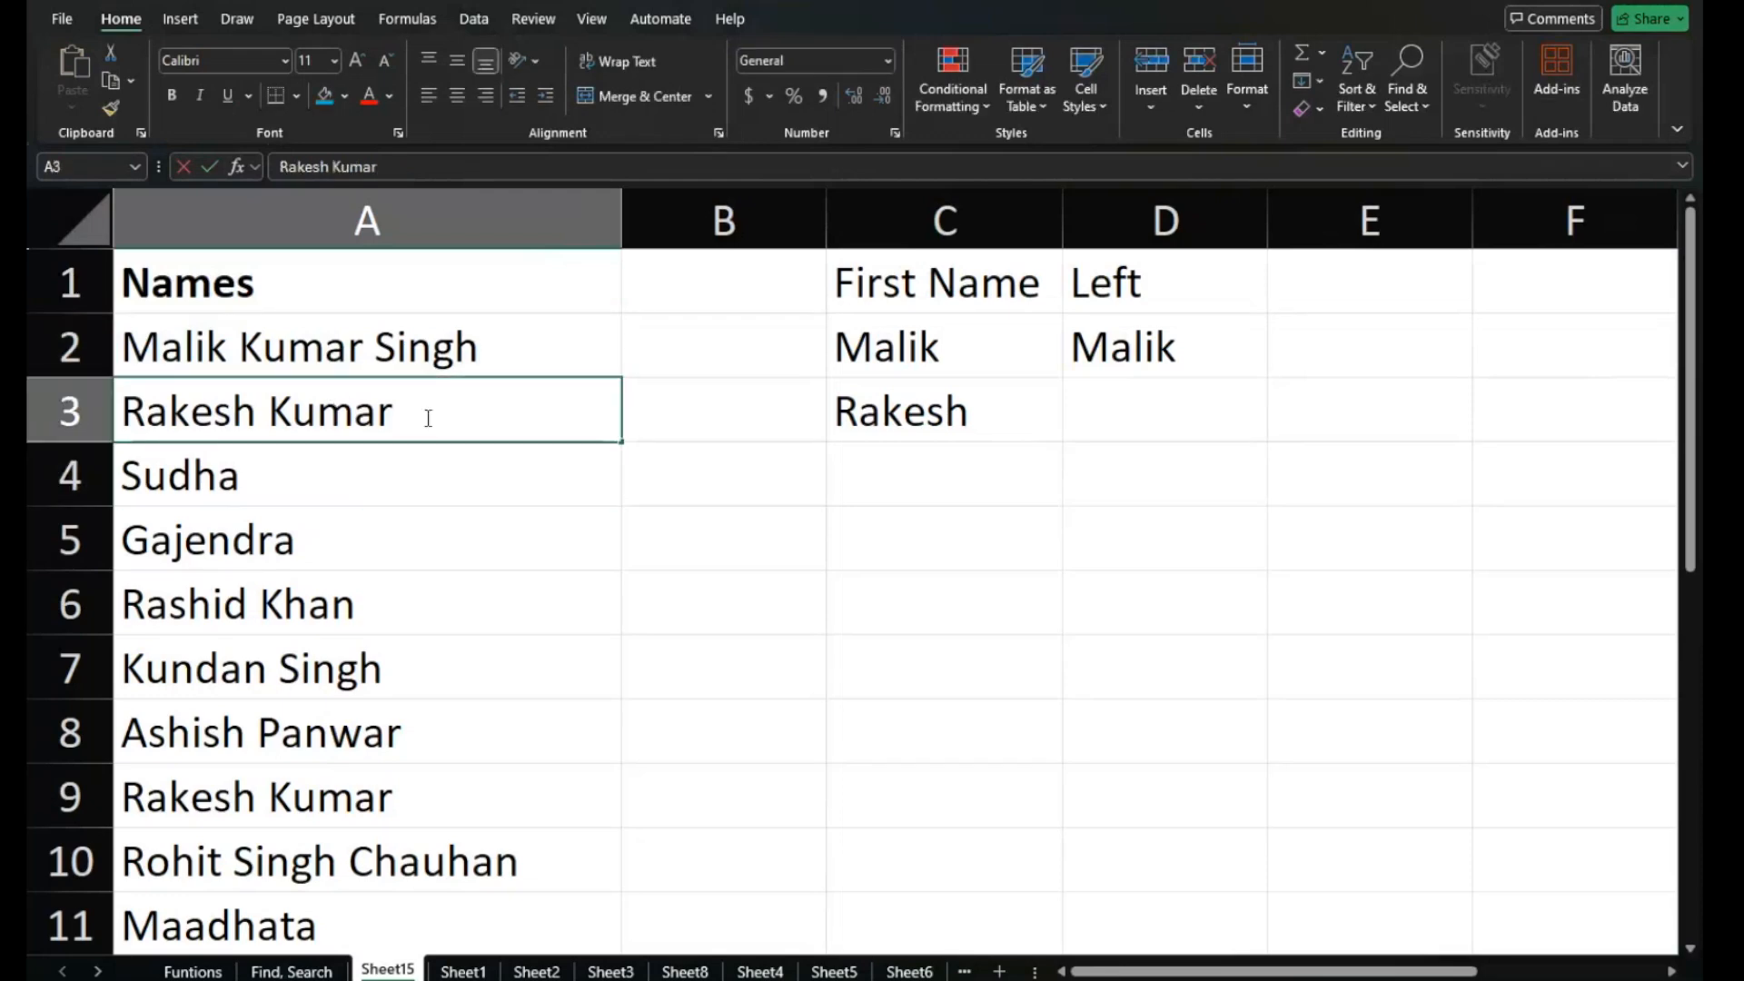
pyautogui.doubleClick(427, 418)
pyautogui.write('=')
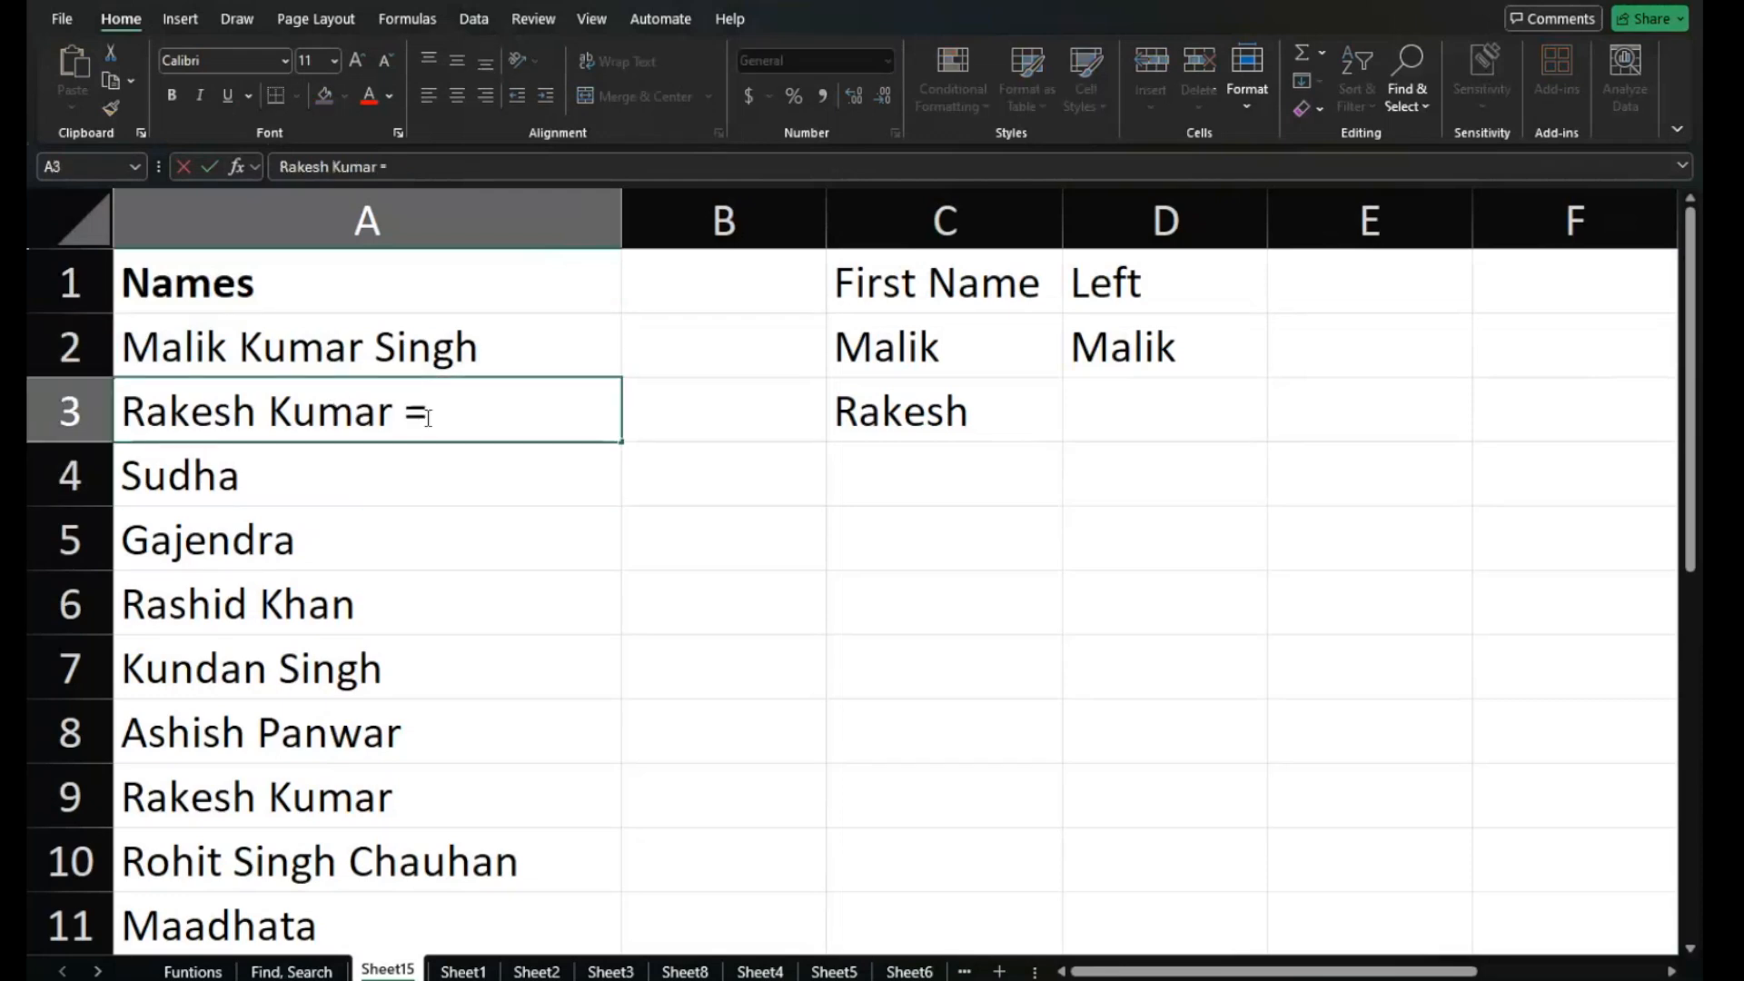
pyautogui.press('BackSpace')
pyautogui.write('Sing')
pyautogui.write('h')
pyautogui.press('BackSpace')
pyautogui.press('BackSpace')
pyautogui.write('ha')
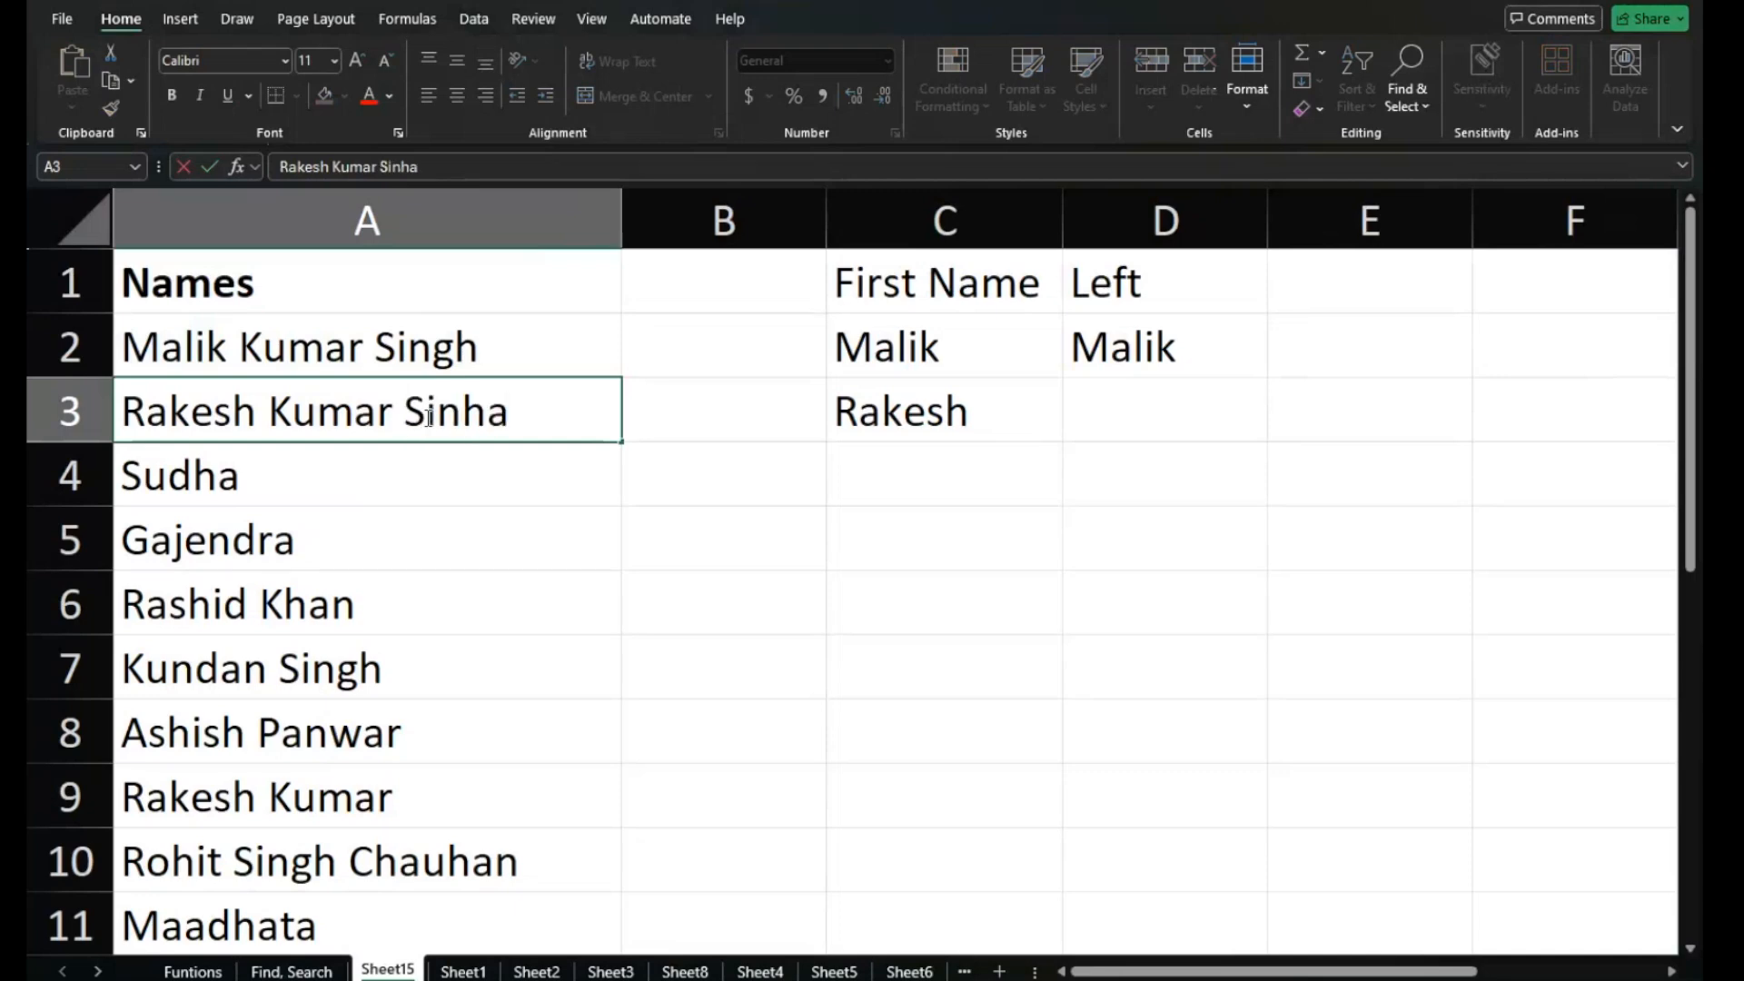
pyautogui.press('Return')
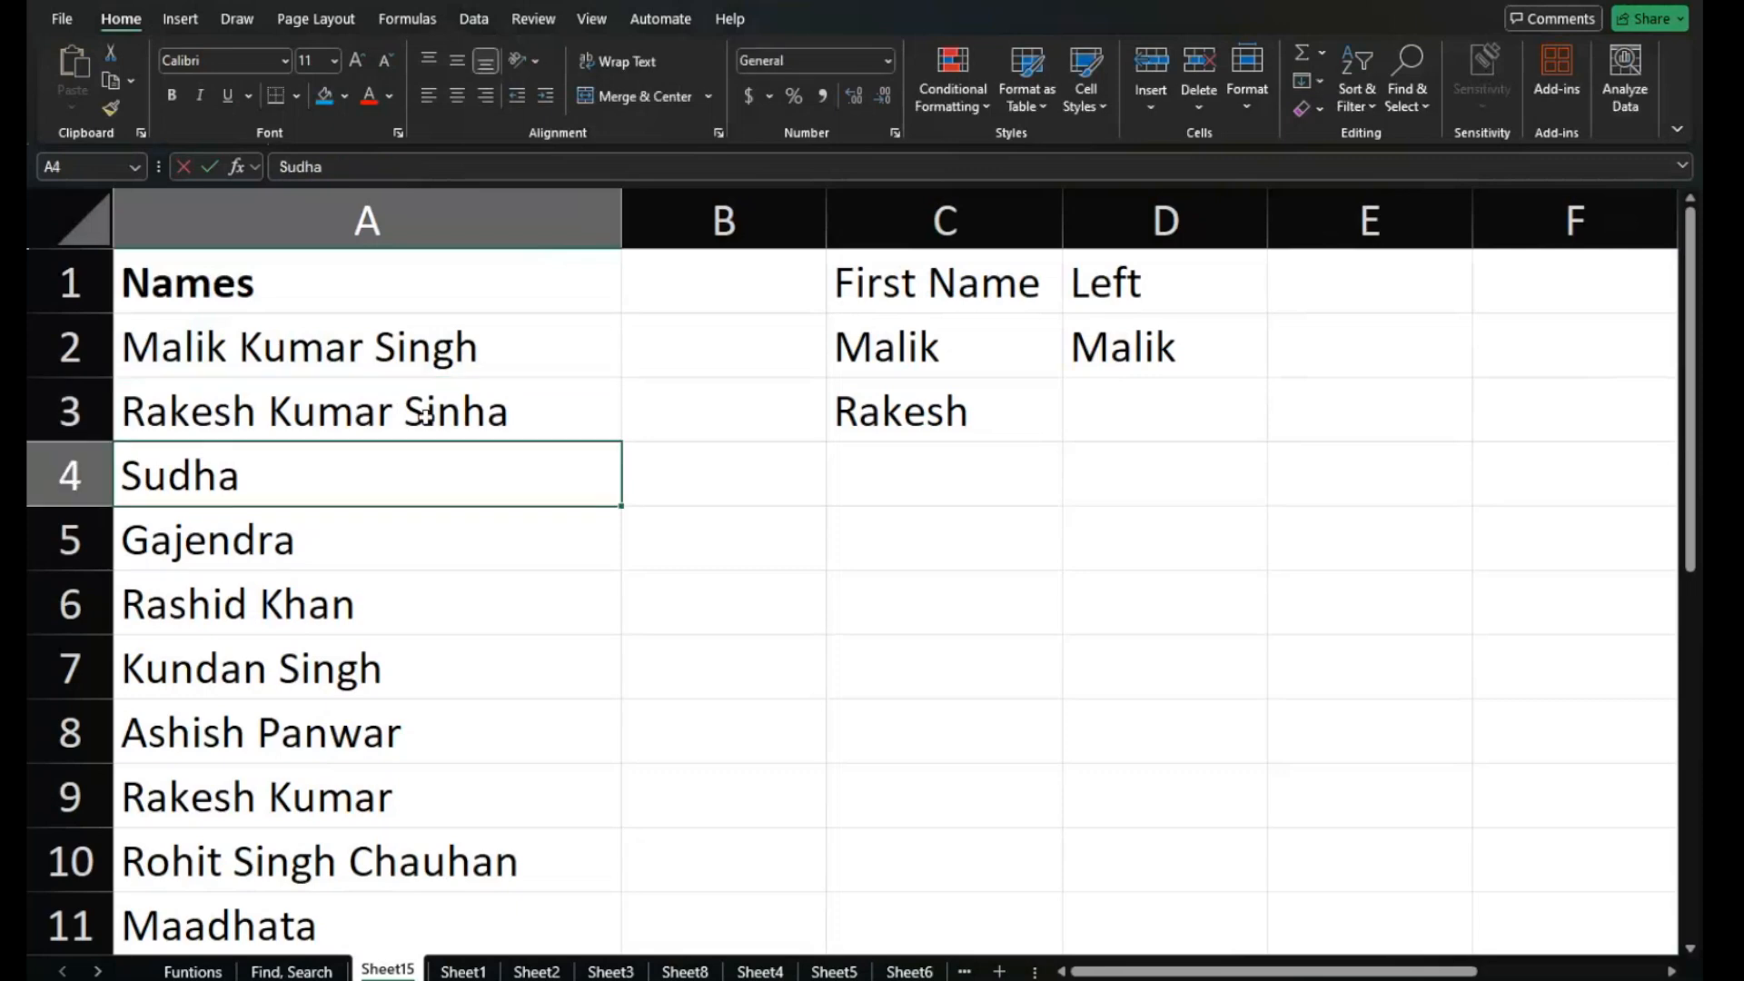
# Add a middle name and a surname to each of the single names in A4 and A5.
pyautogui.doubleClick(289, 467)
pyautogui.write('Kumari Jh')
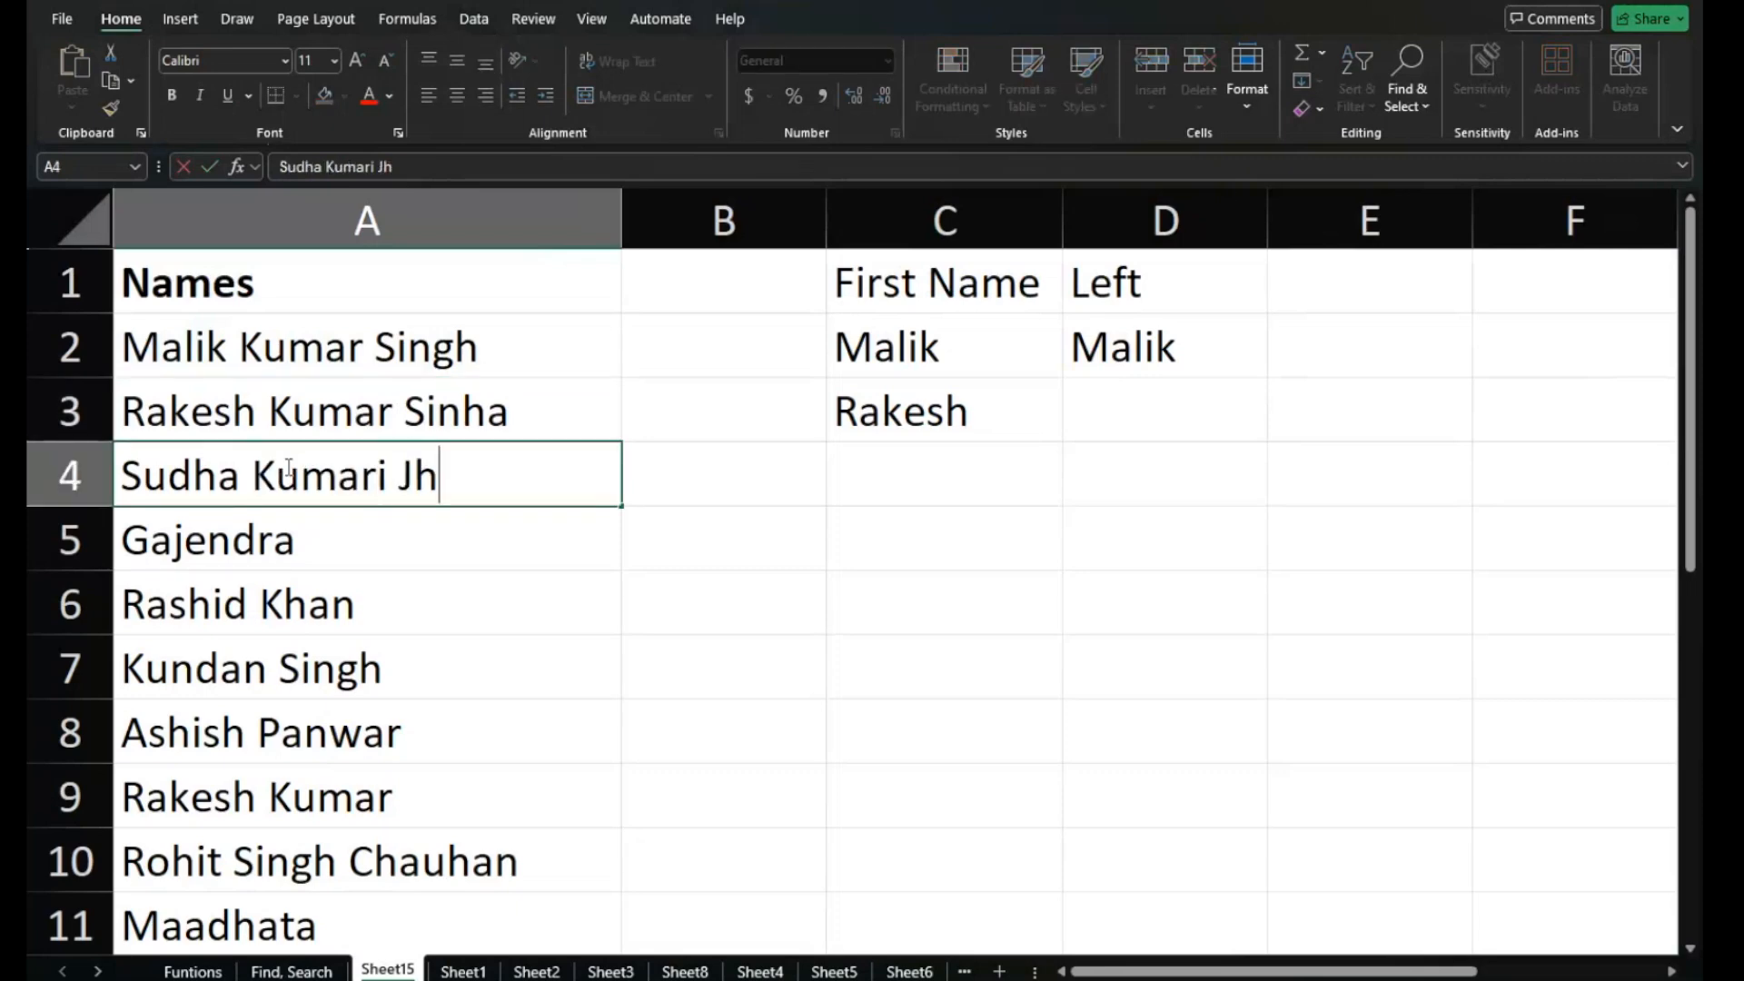
pyautogui.write('a')
pyautogui.press('Return')
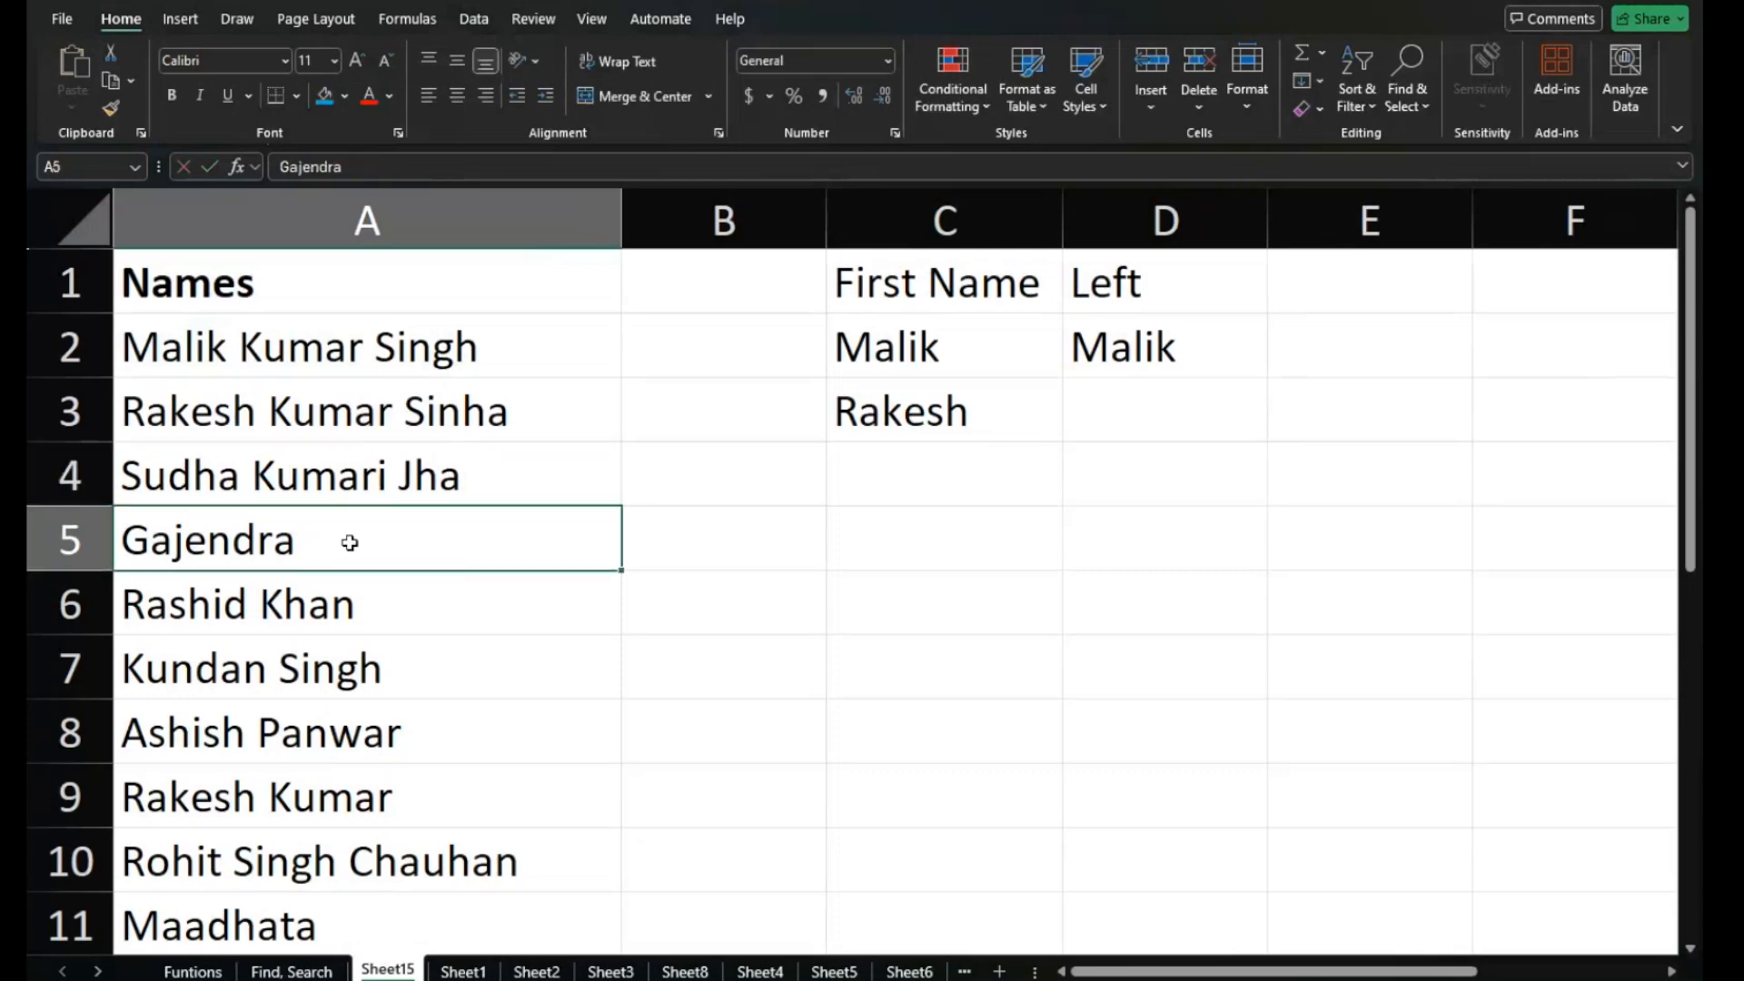
pyautogui.doubleClick(350, 542)
pyautogui.write('Singh Sisodhiya')
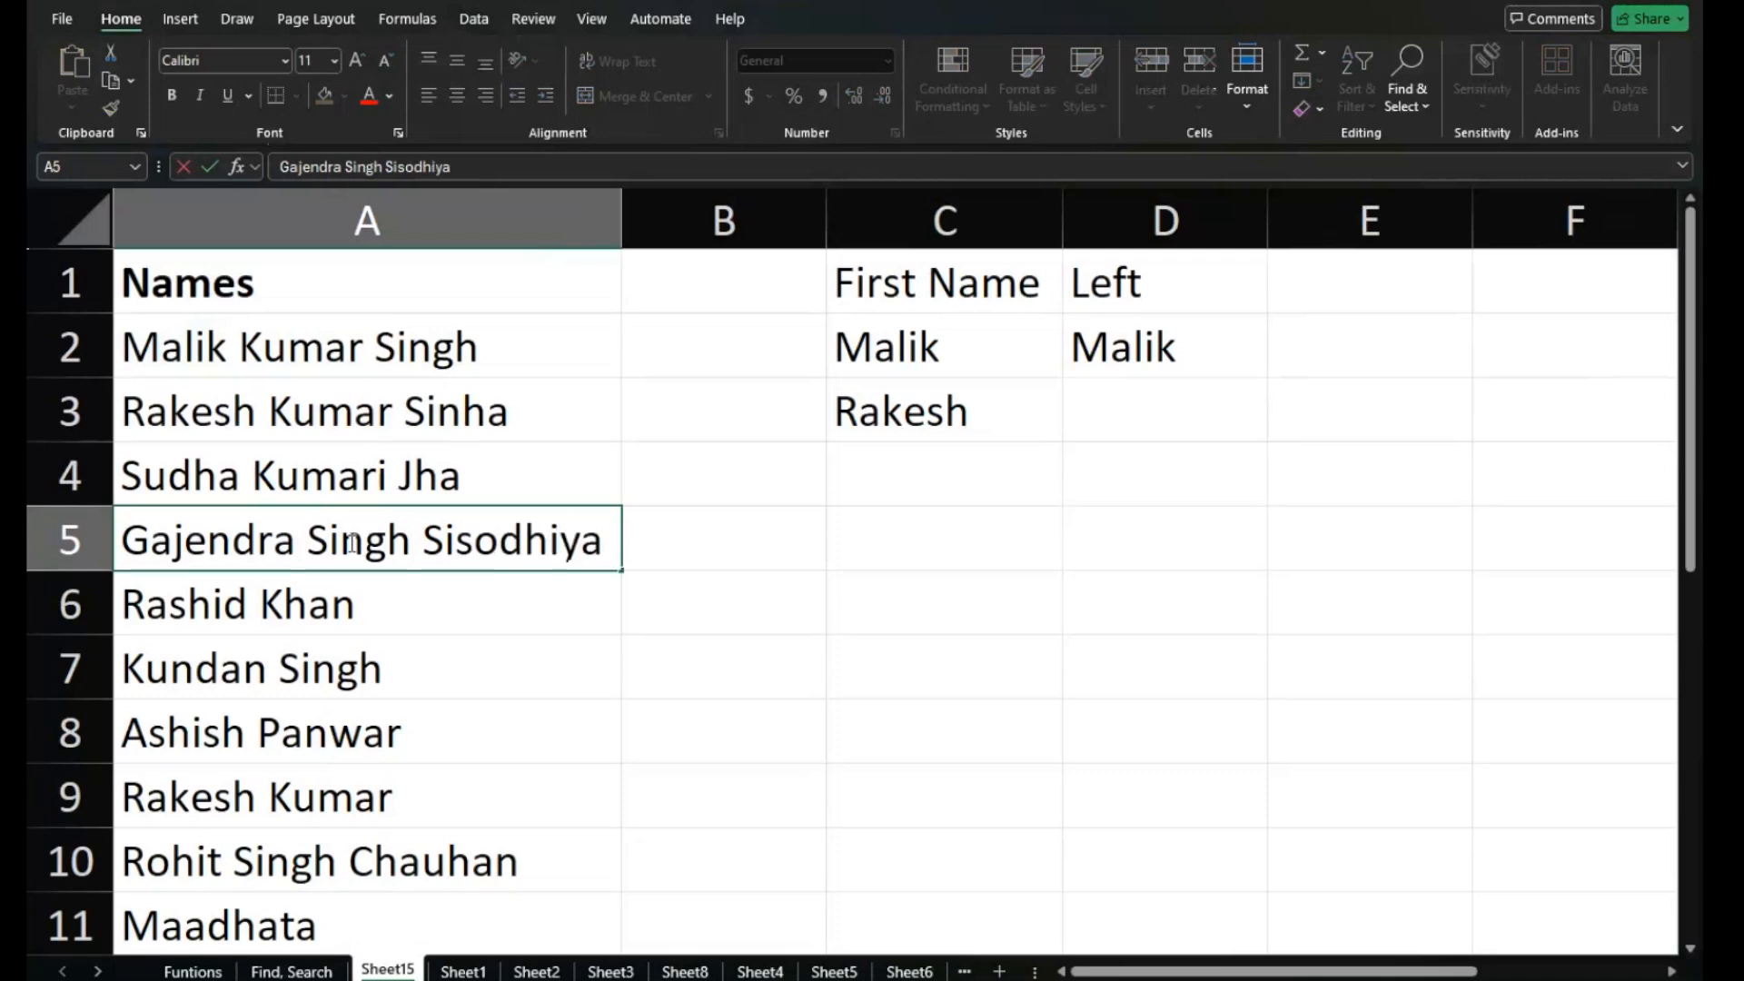
pyautogui.press('Return')
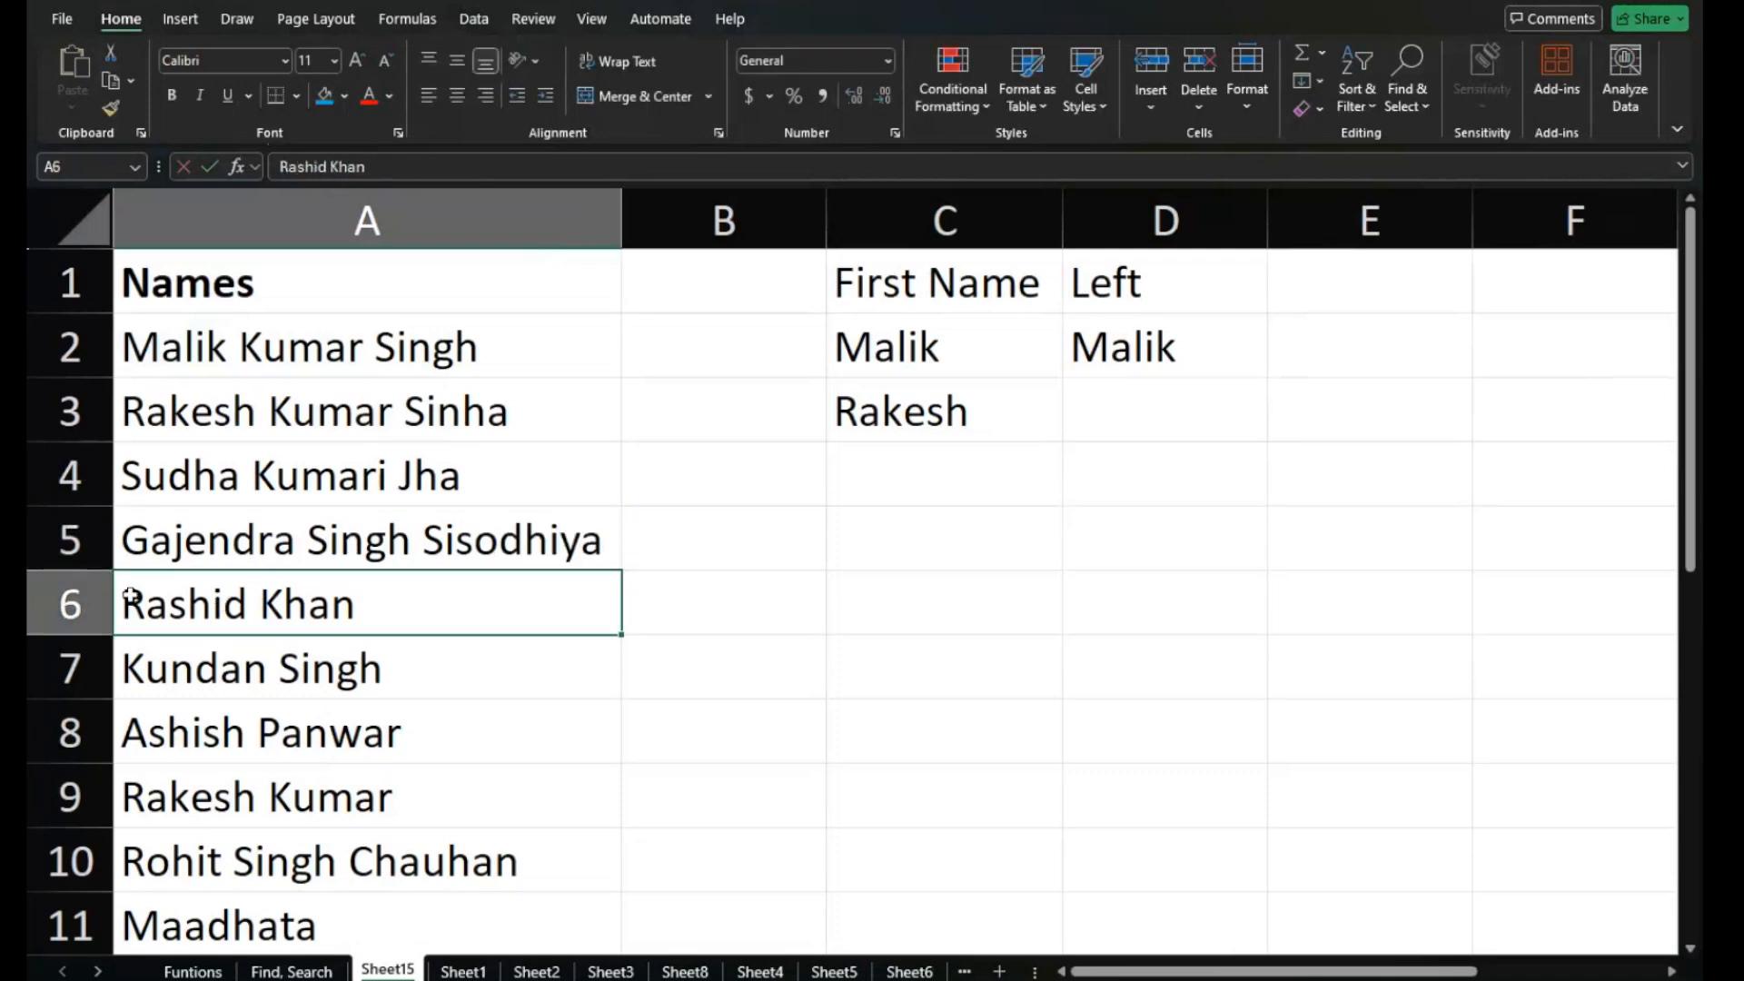
# Insert the middle name Md between the first name and surname in A6.
pyautogui.doubleClick(259, 614)
pyautogui.write('MD')
pyautogui.press('BackSpace')
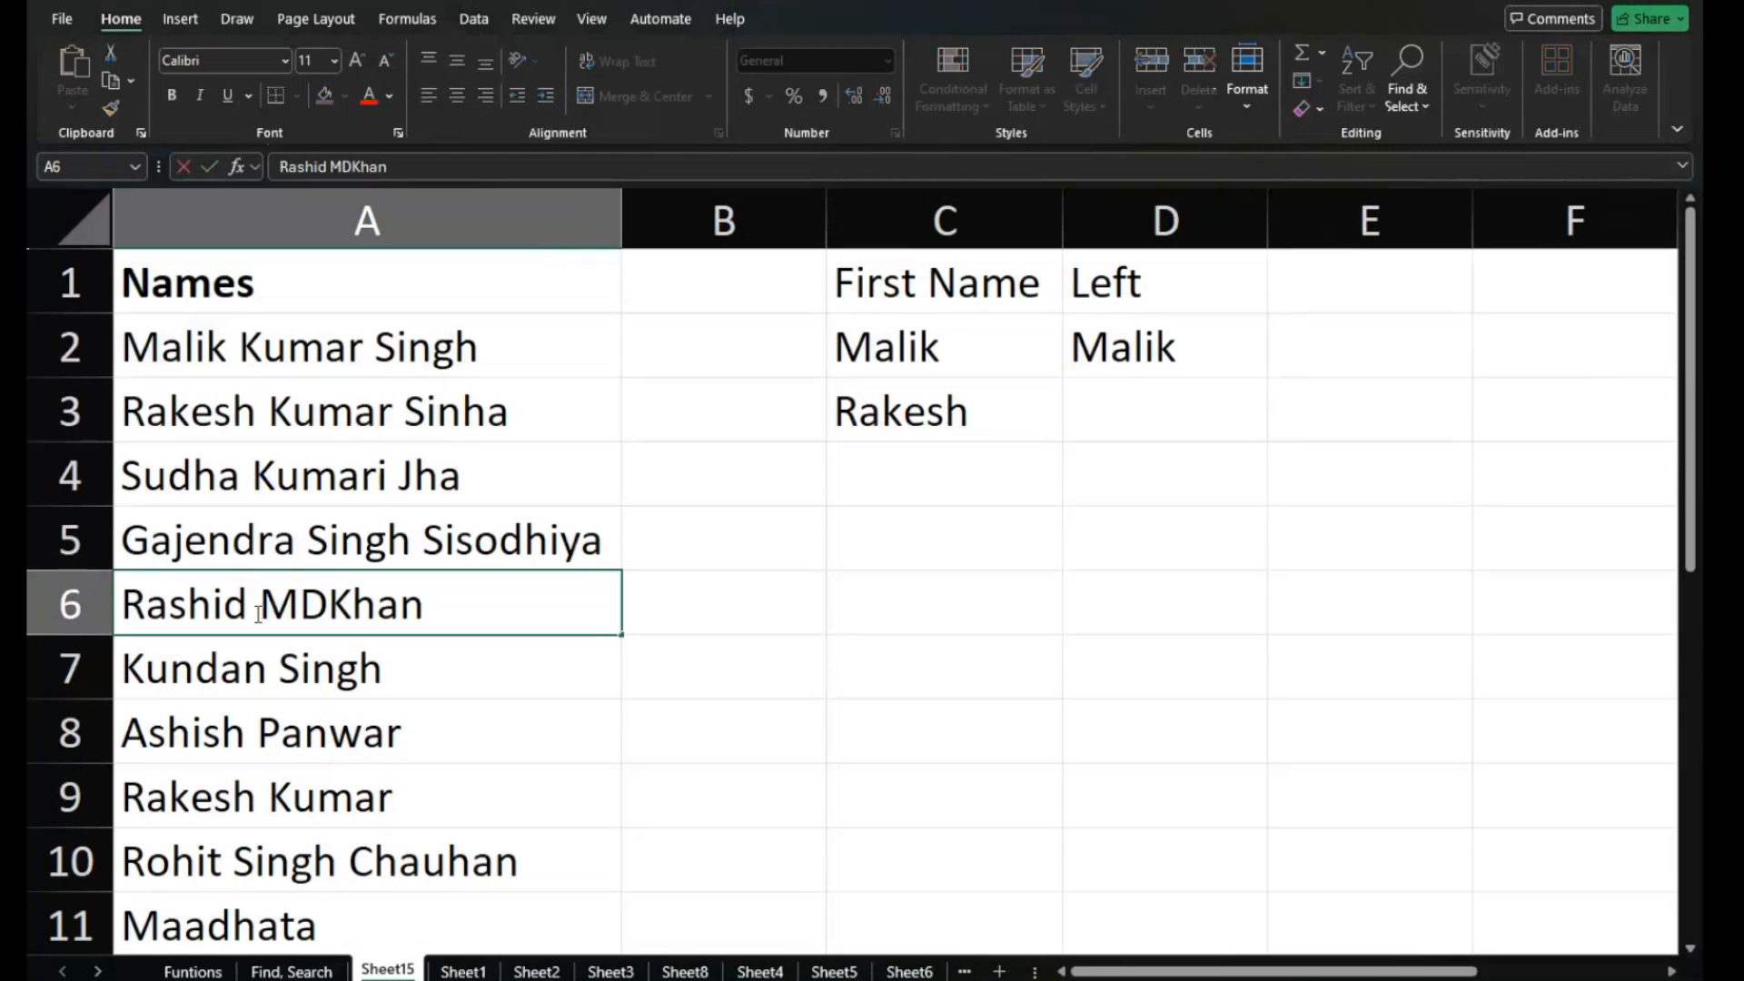
pyautogui.press('BackSpace')
pyautogui.press('BackSpace')
pyautogui.write('Md')
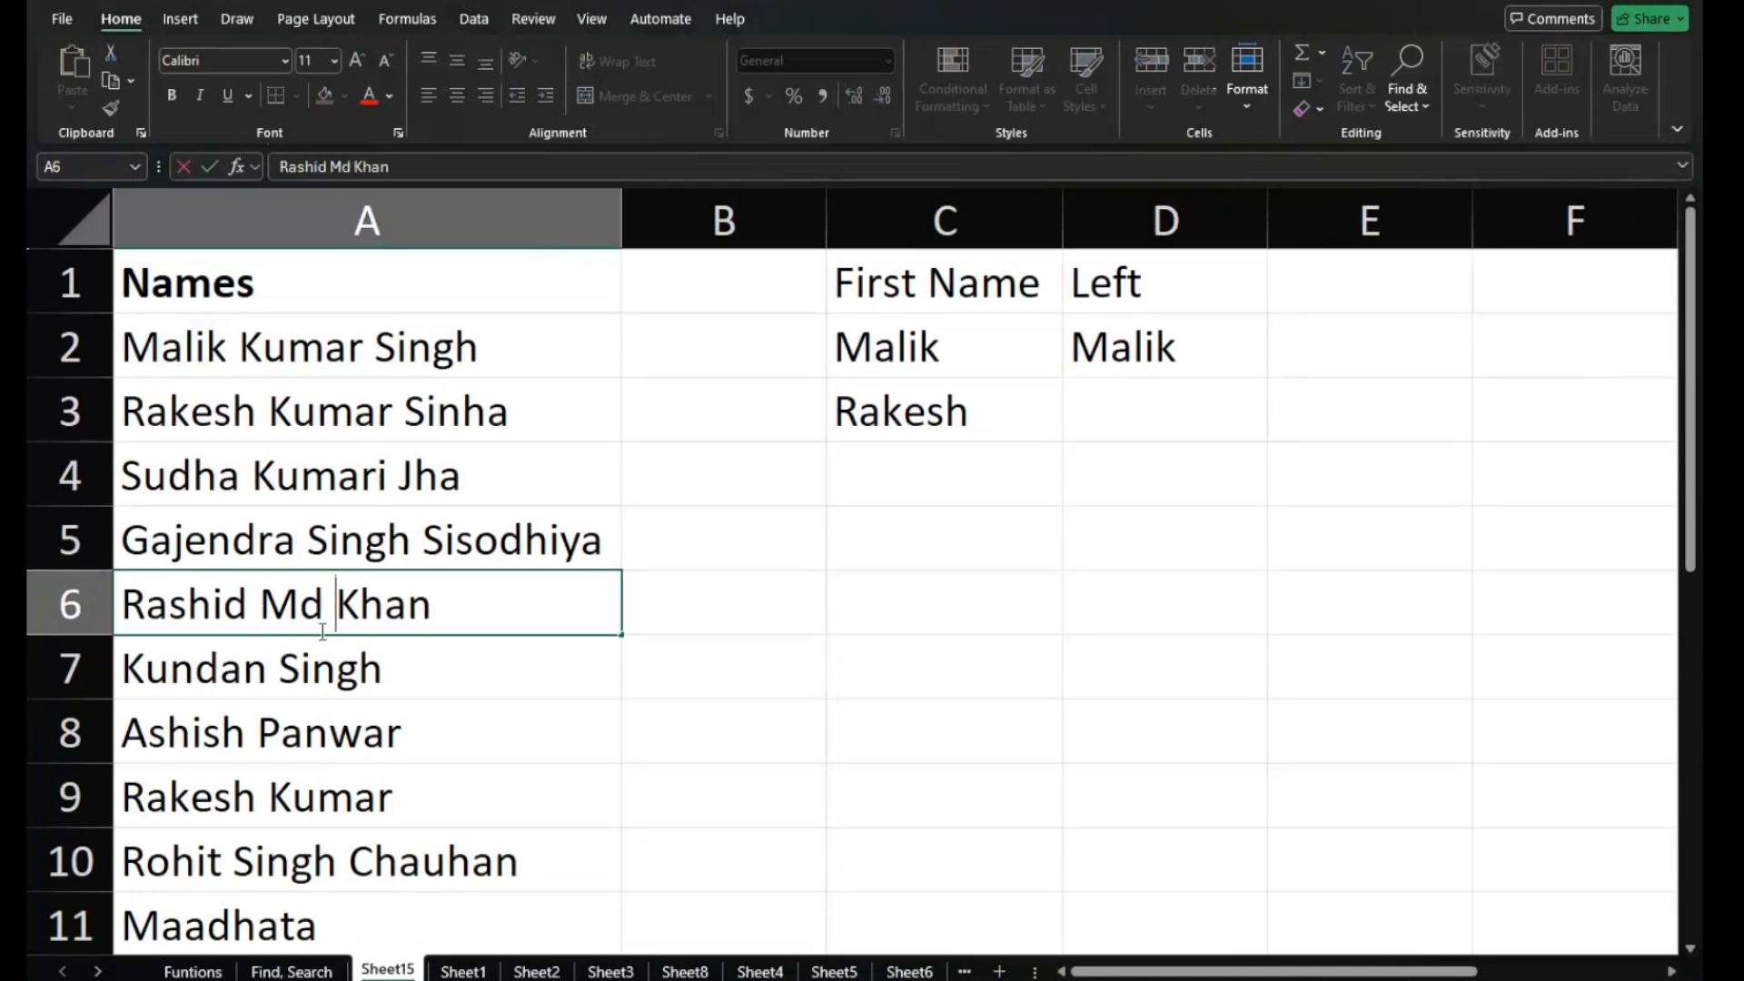
# Insert a middle name before the surname in A7 and a middle initial before the surname in A8.
pyautogui.click(276, 670)
pyautogui.doubleClick(277, 670)
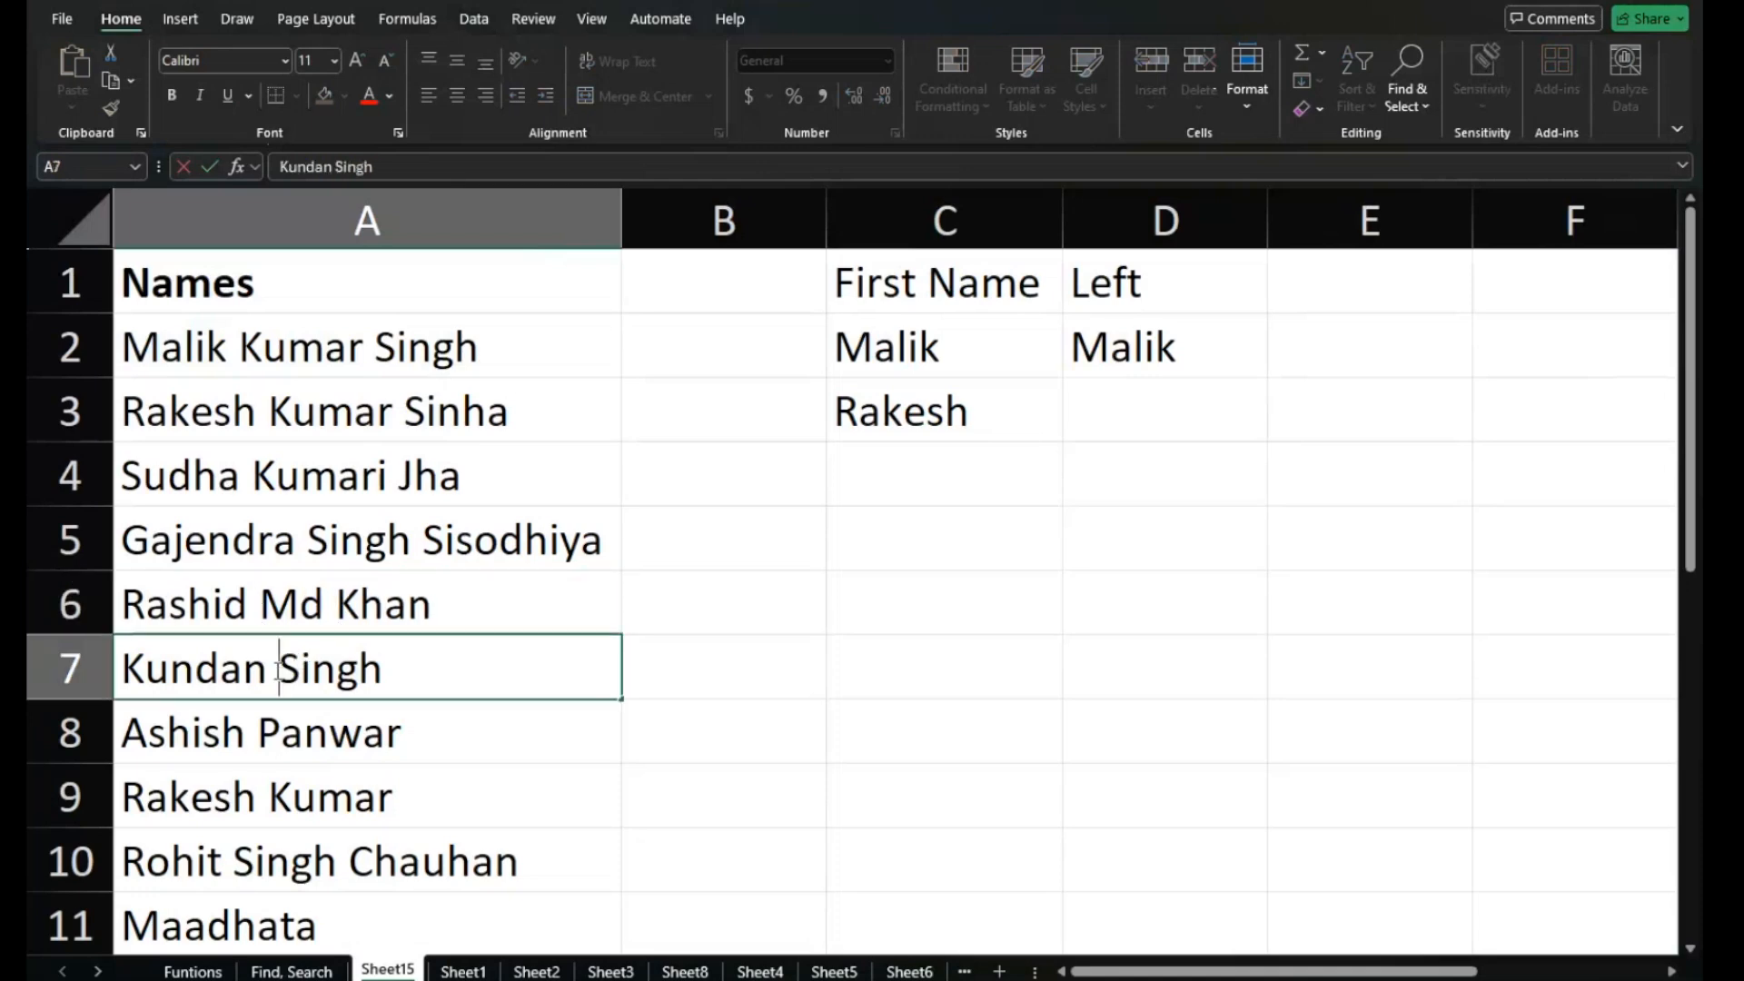
pyautogui.write('Kumar')
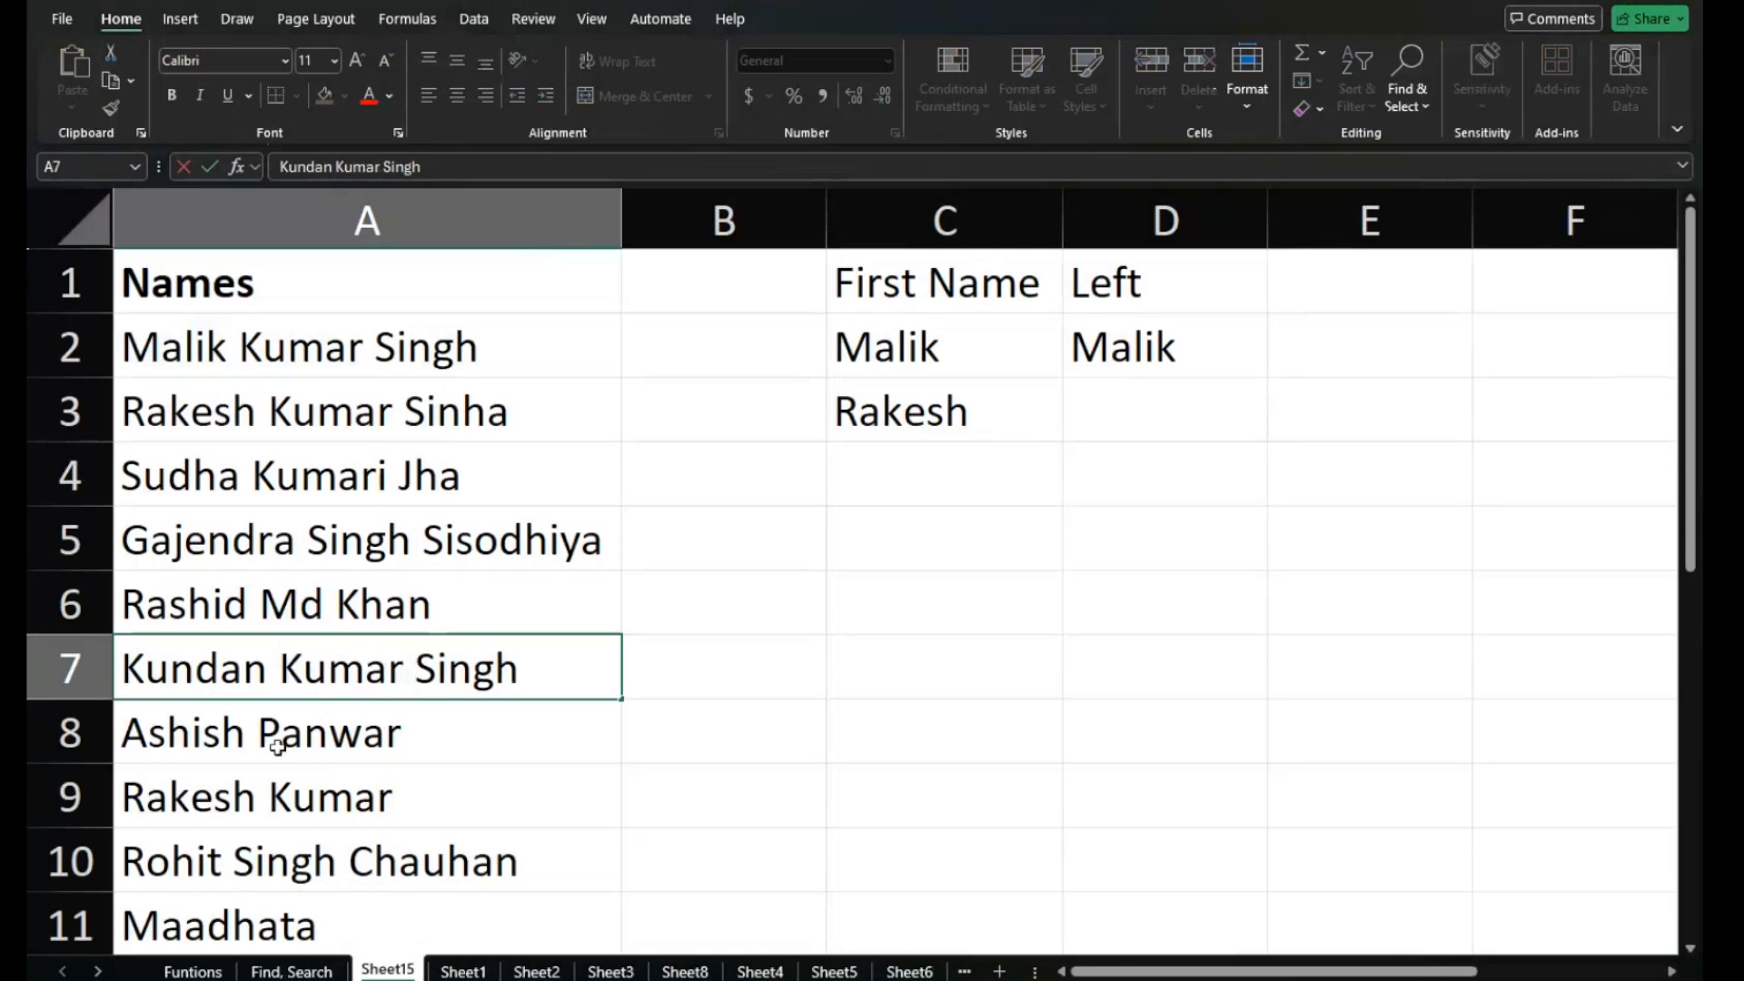
pyautogui.doubleClick(265, 740)
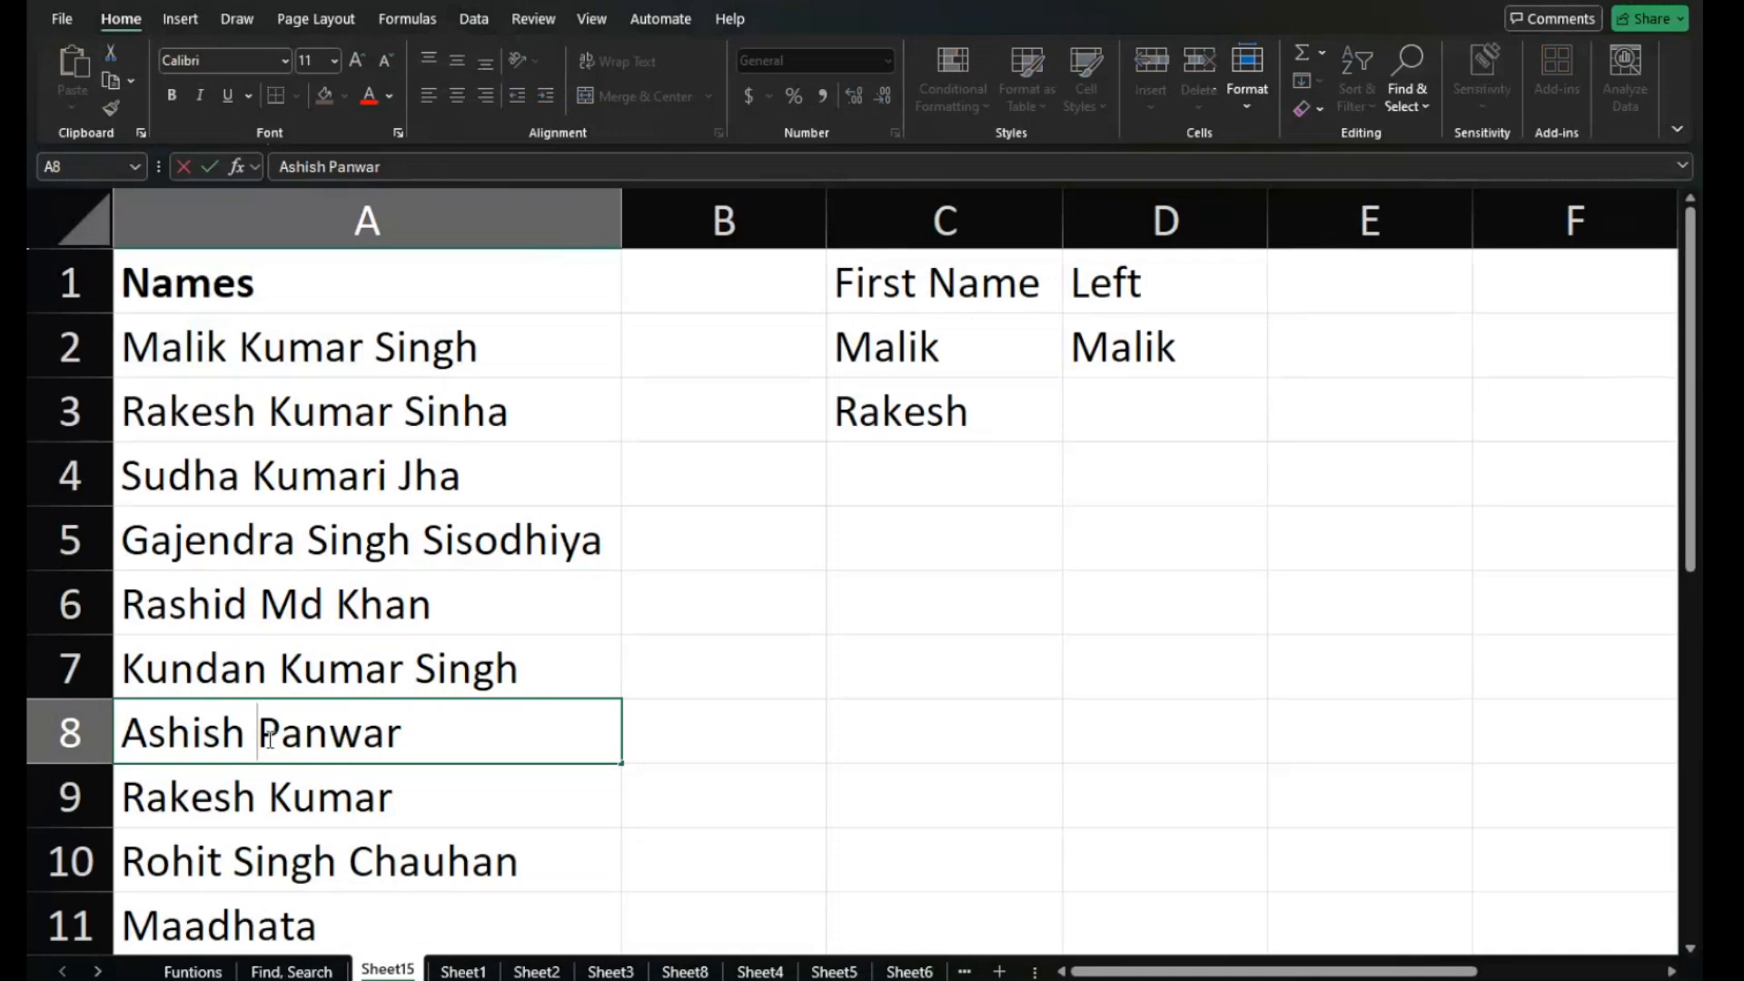
pyautogui.write('R')
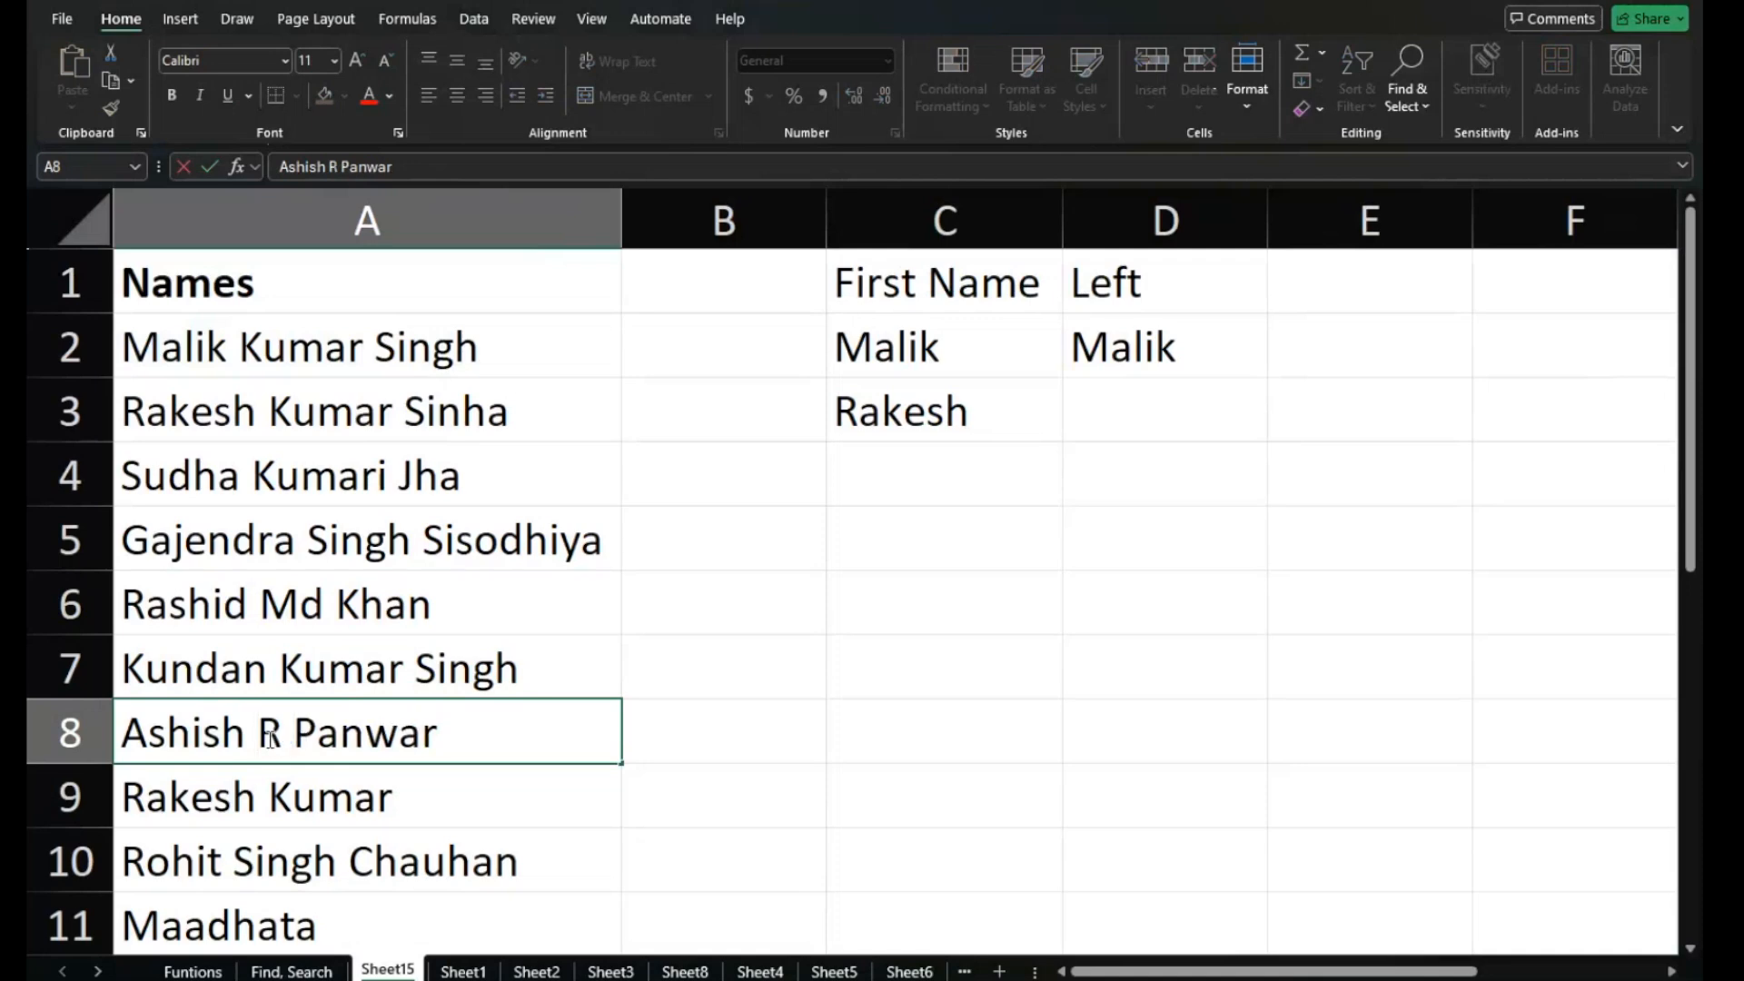
# Append a surname to the name in A9, and add a middle name and a surname to the single name in A11.
pyautogui.doubleClick(408, 799)
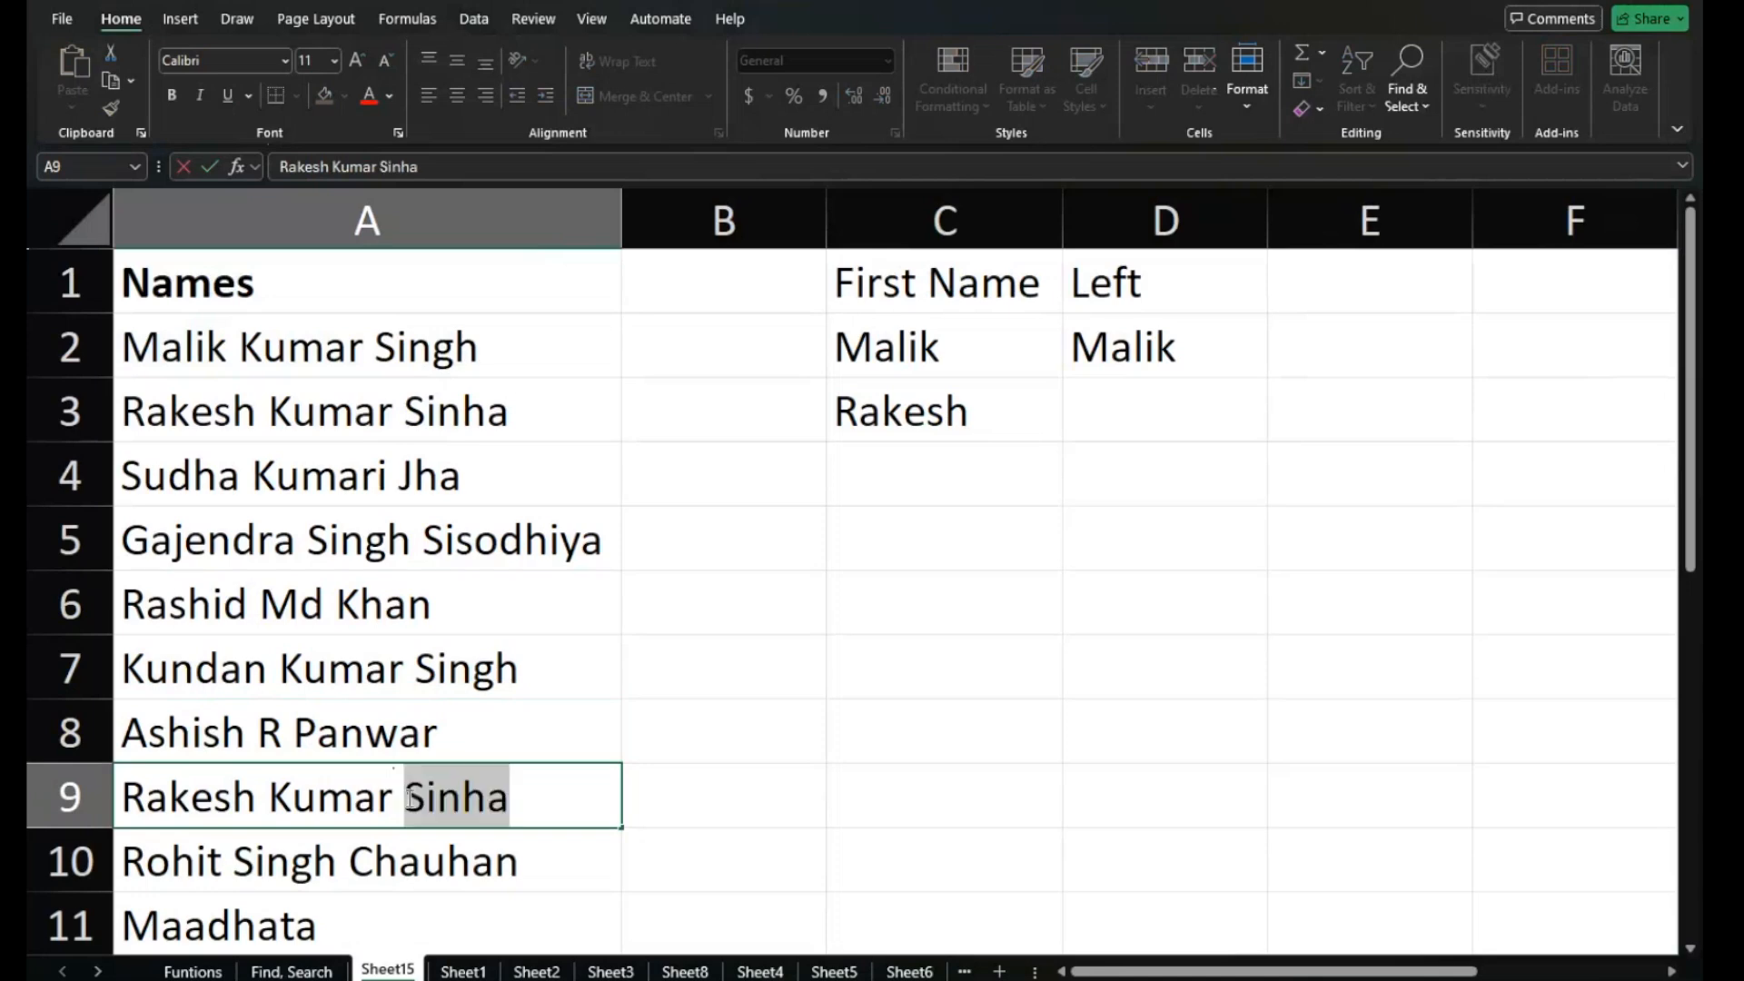
pyautogui.press('Return')
pyautogui.scroll(-1, 408, 797)
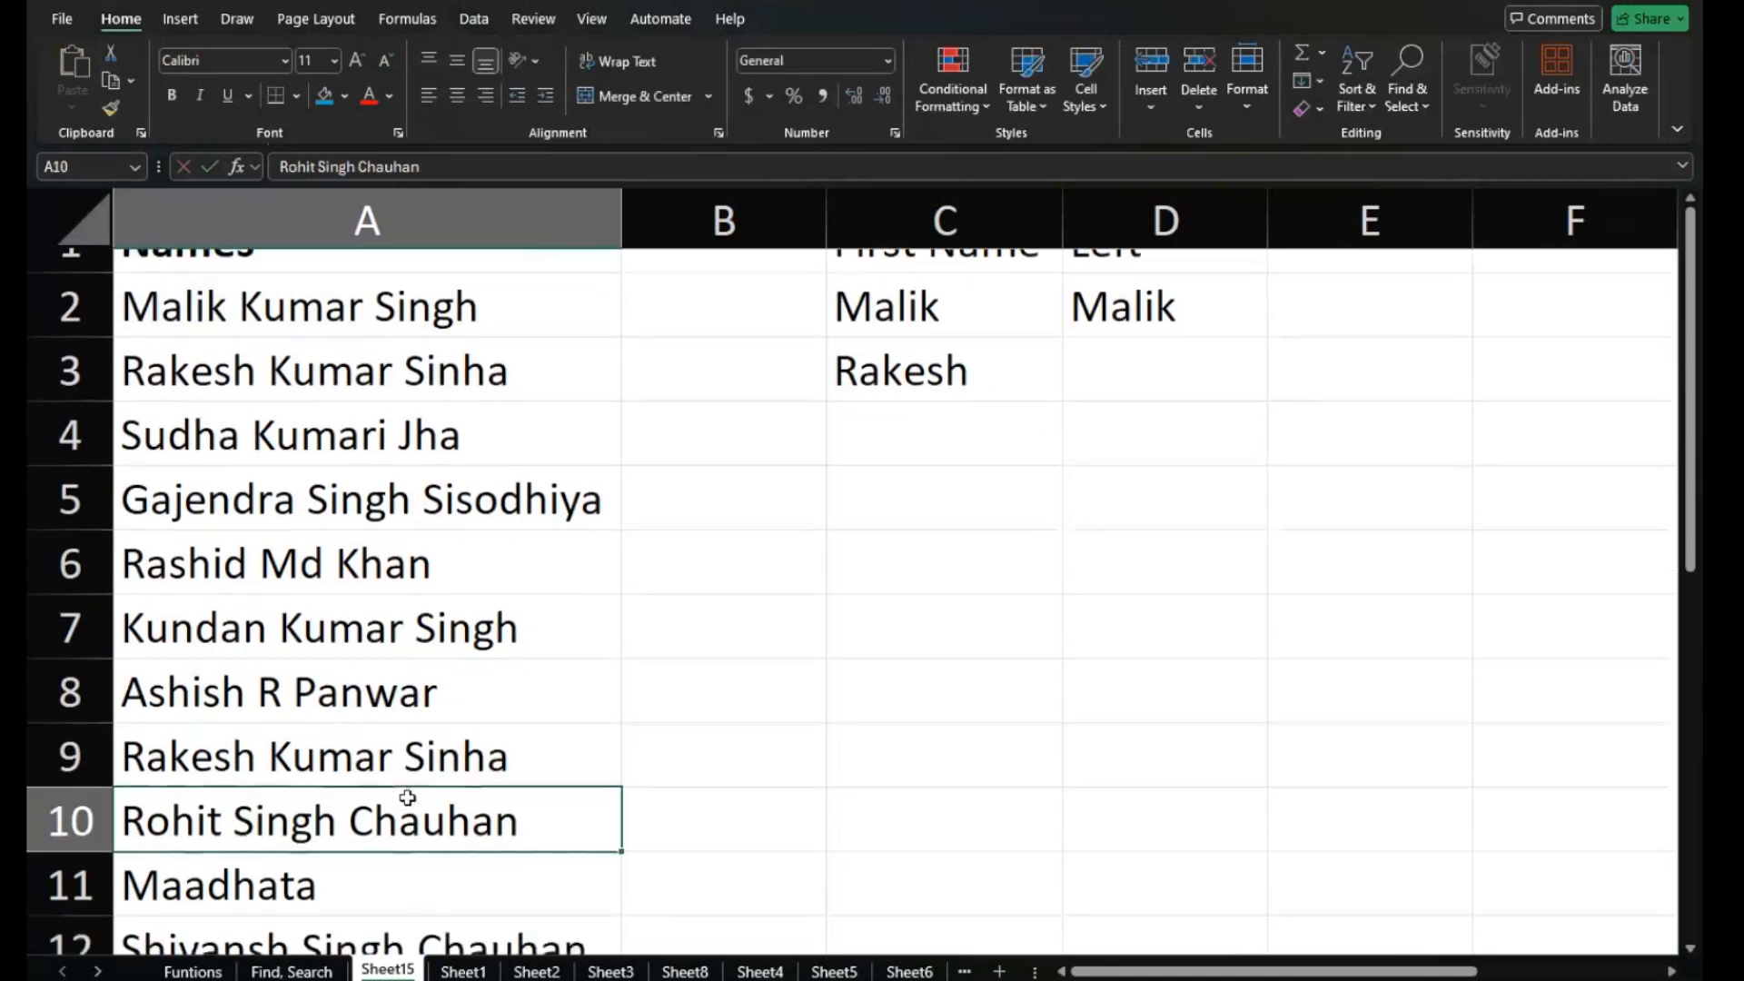
pyautogui.scroll(-1, 408, 798)
pyautogui.doubleClick(421, 777)
pyautogui.write('Singh Sis')
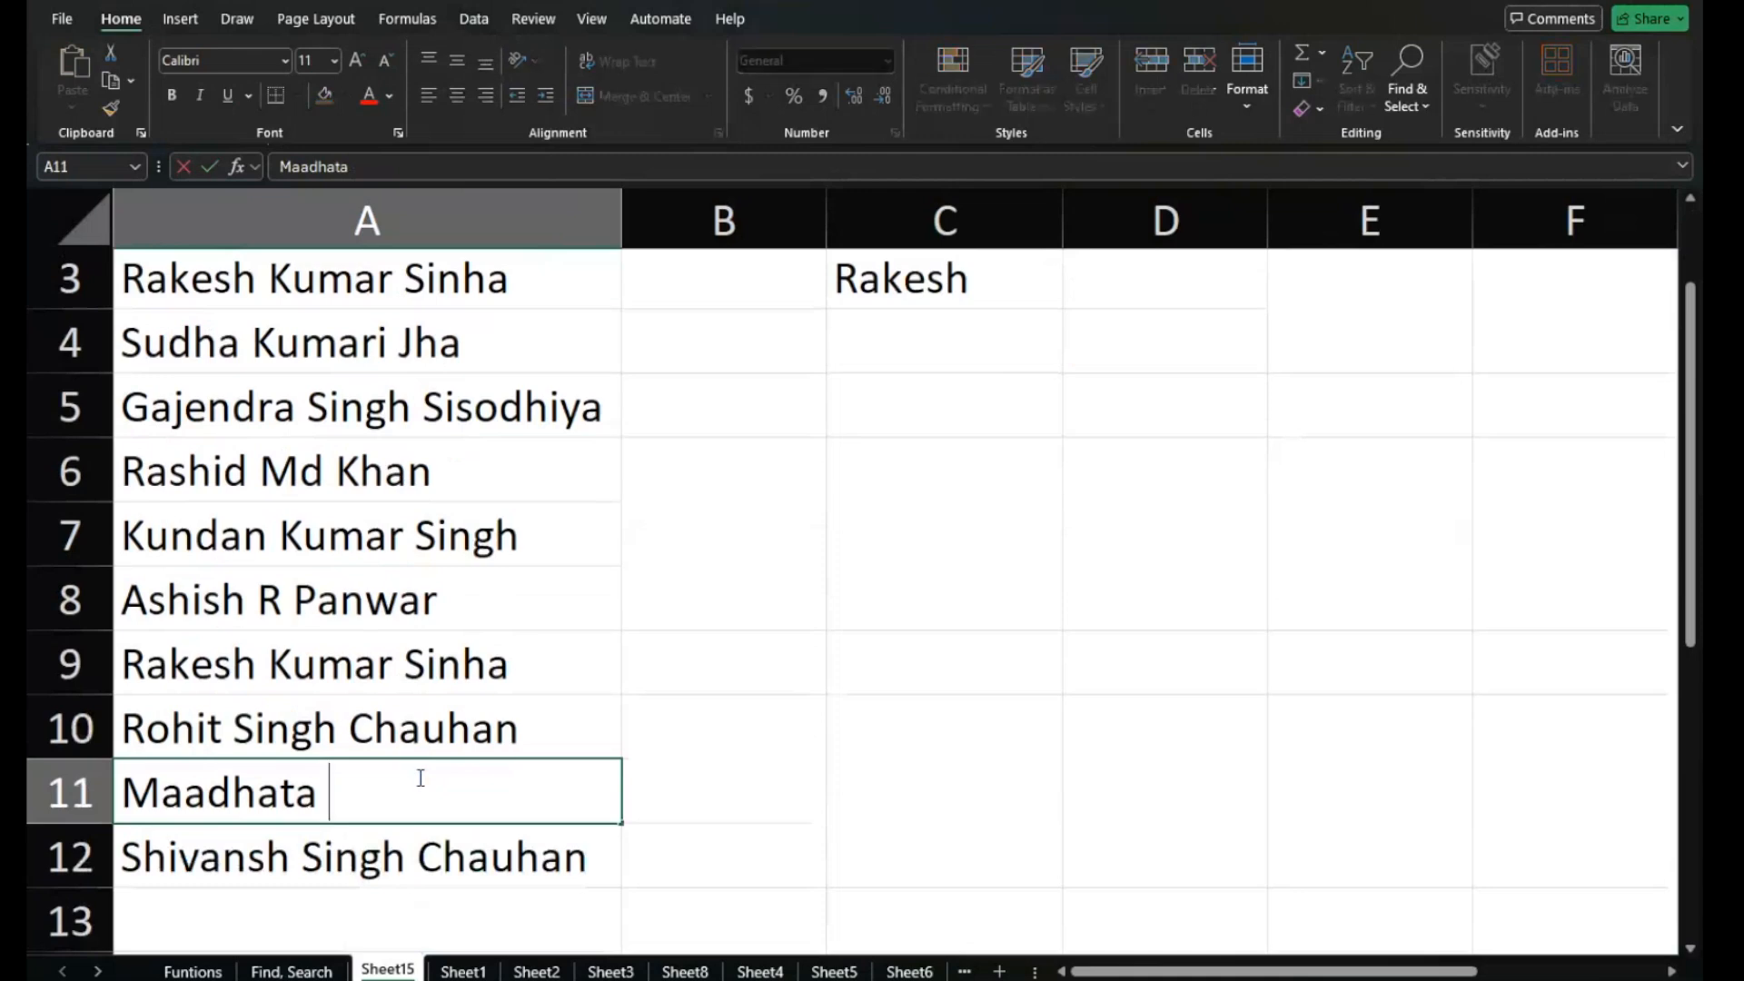
pyautogui.write('o')
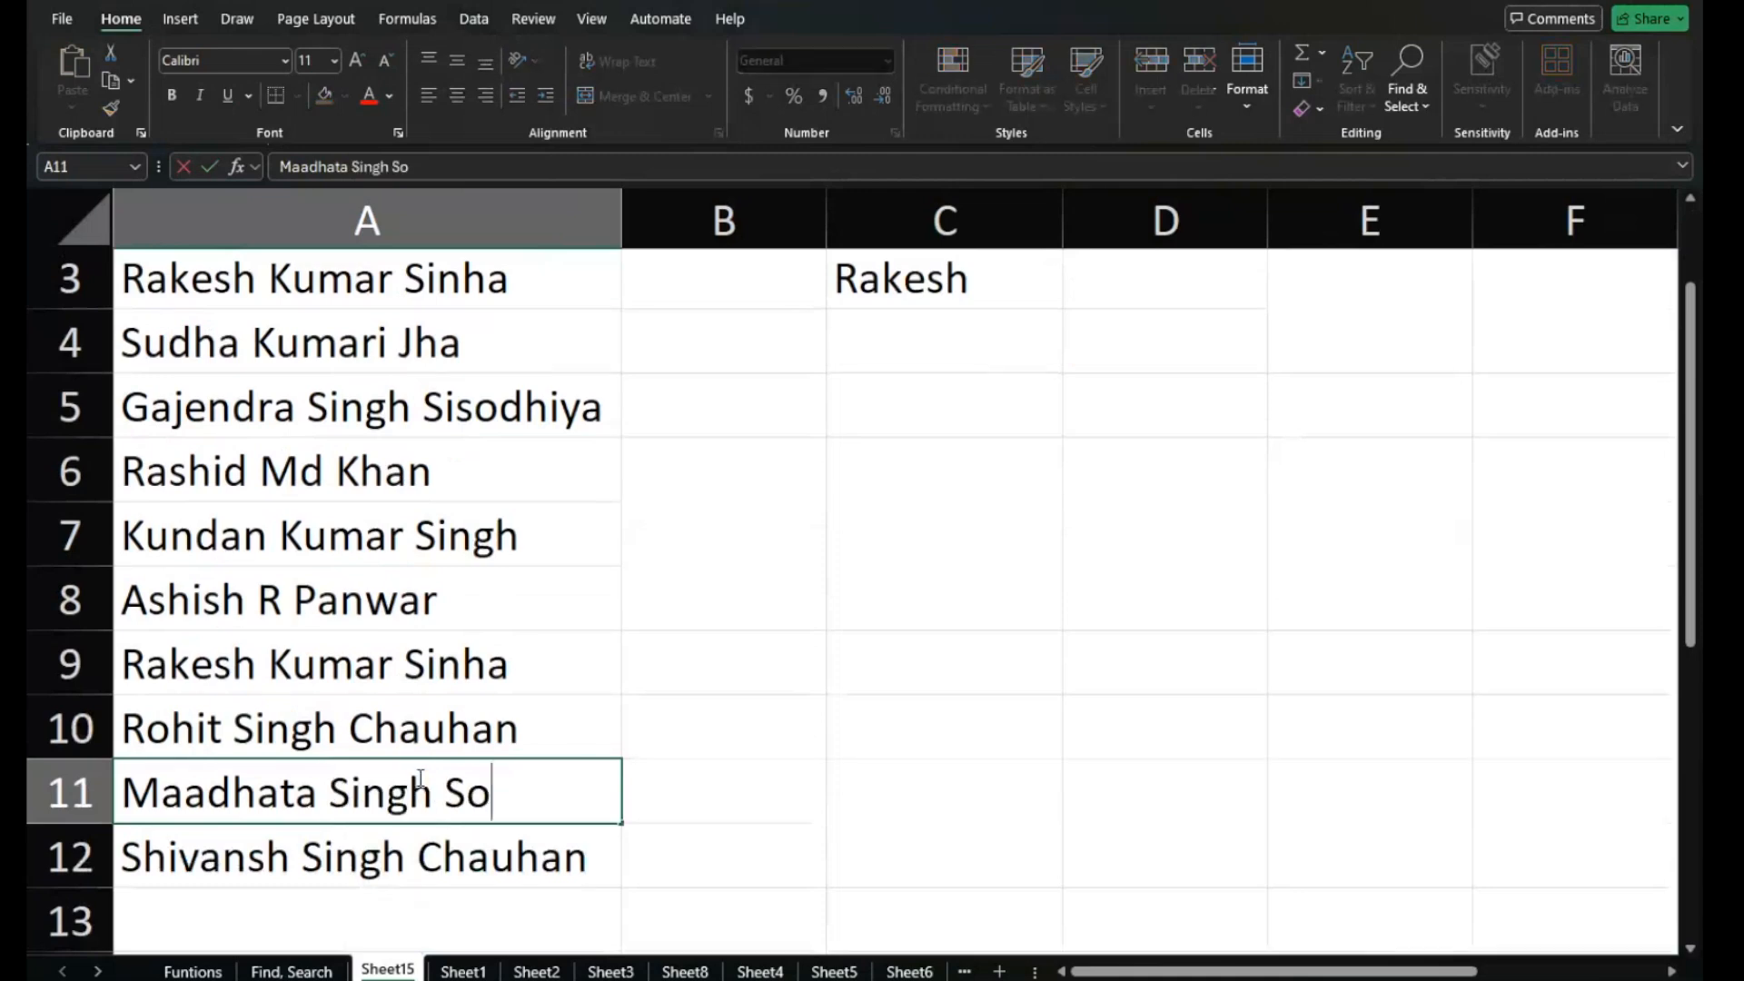
pyautogui.press('BackSpace')
pyautogui.write('isodj')
pyautogui.press('BackSpace')
pyautogui.write('hiya')
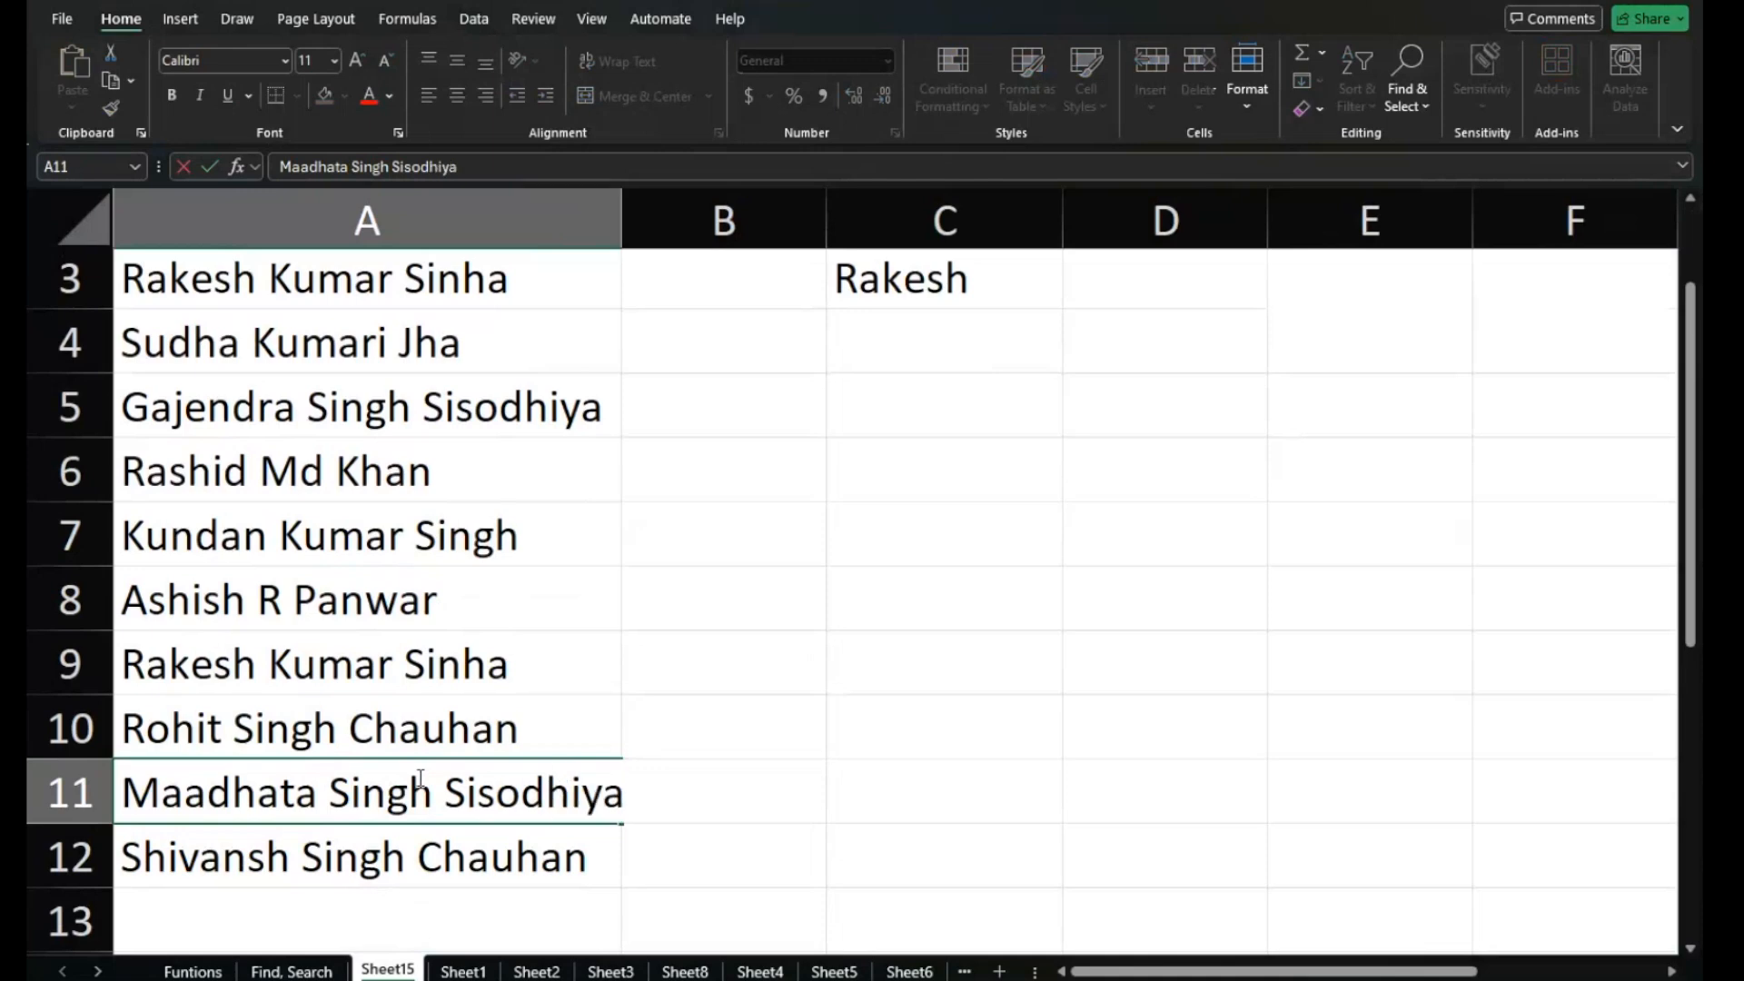
pyautogui.press('Return')
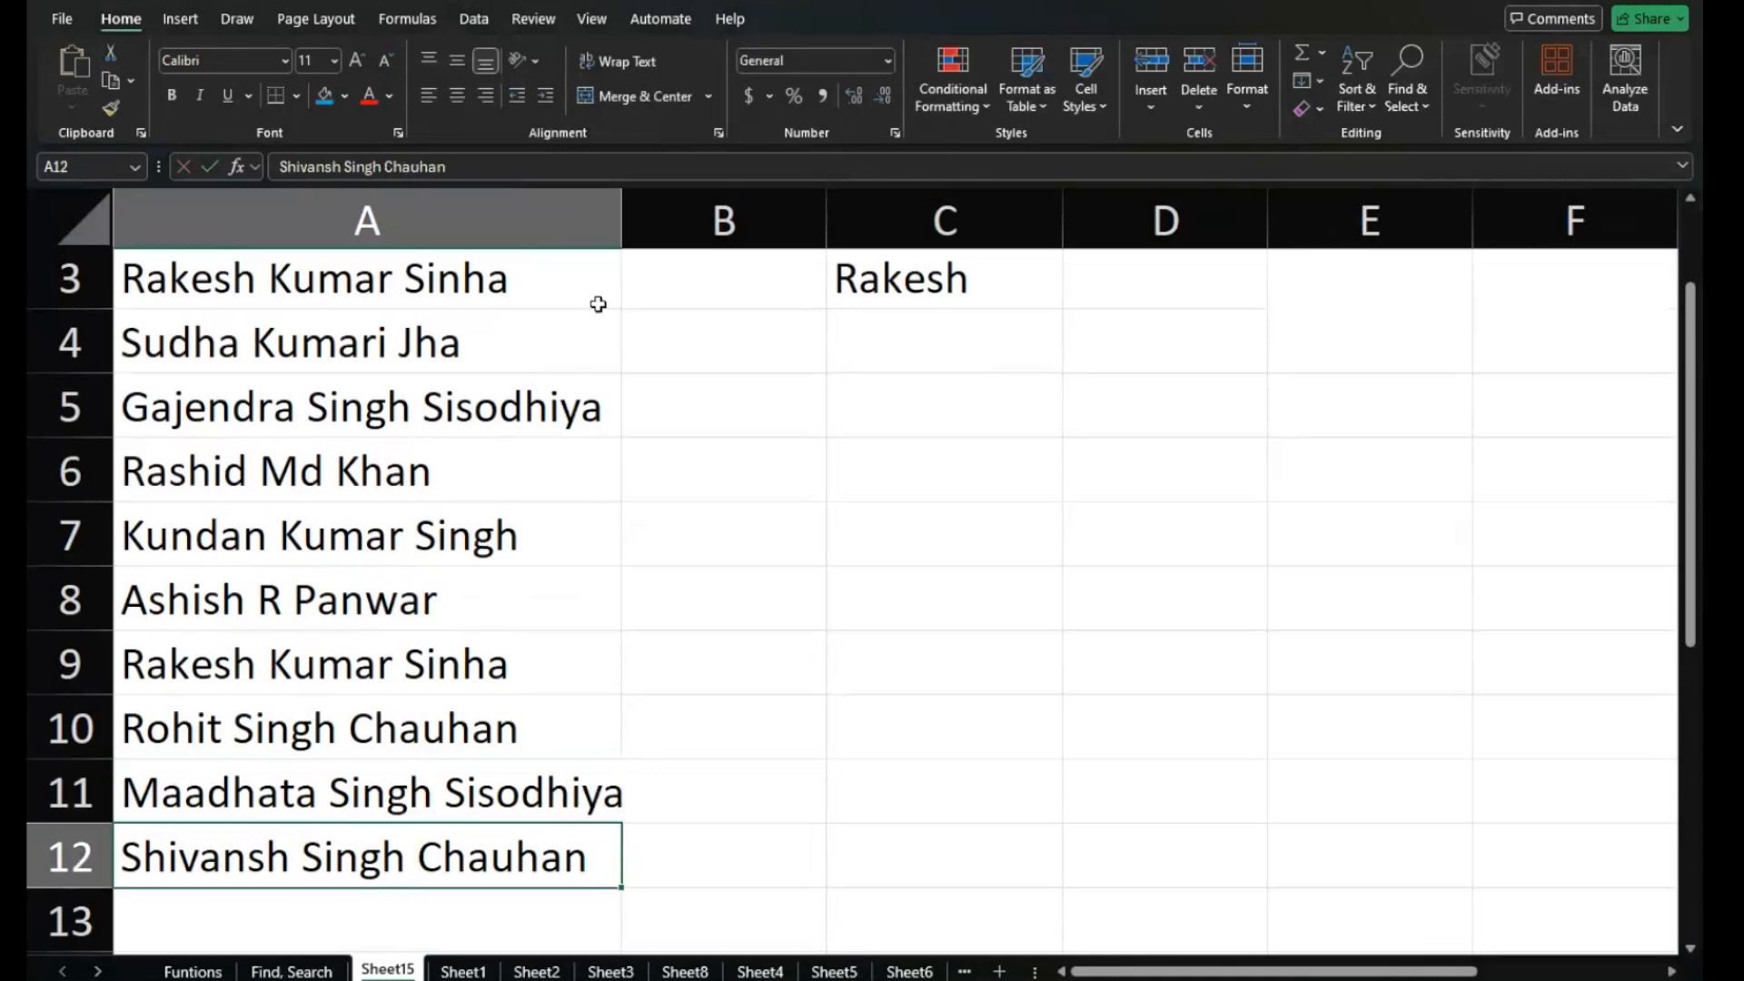
# Widen column A slightly so the longest full name fits inside it.
pyautogui.moveTo(621, 218); pyautogui.dragTo(656, 218)
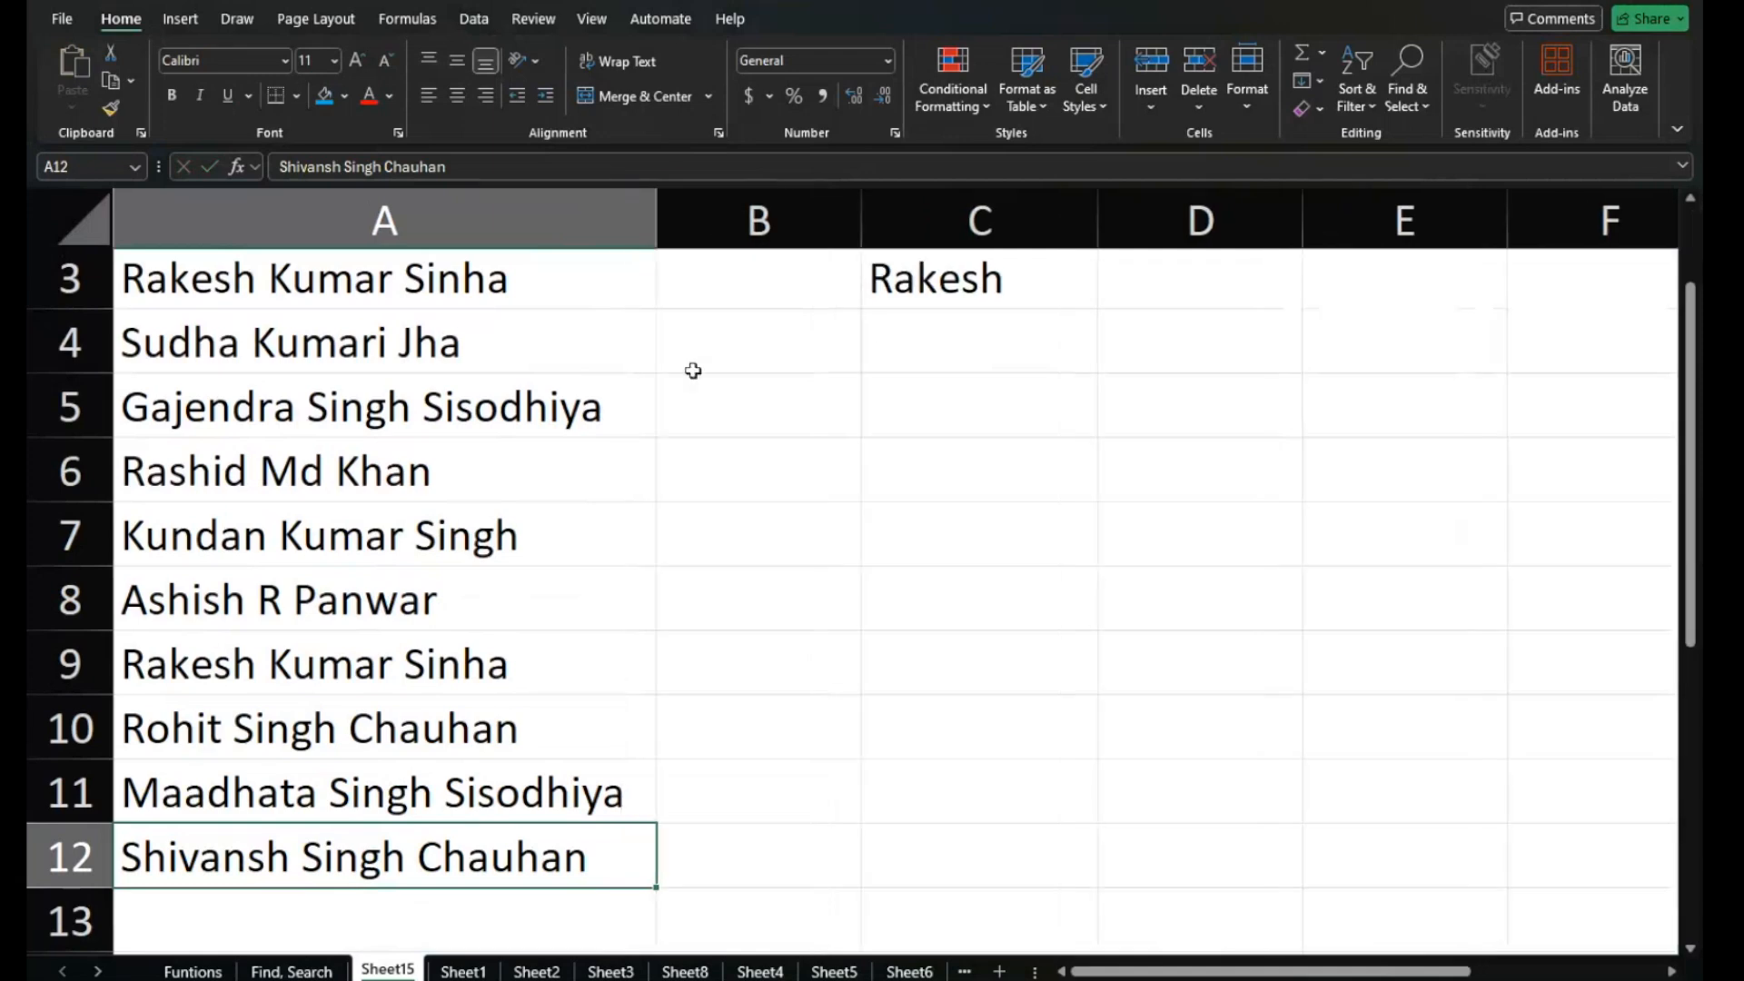
pyautogui.click(704, 383)
pyautogui.scroll(1, 714, 396)
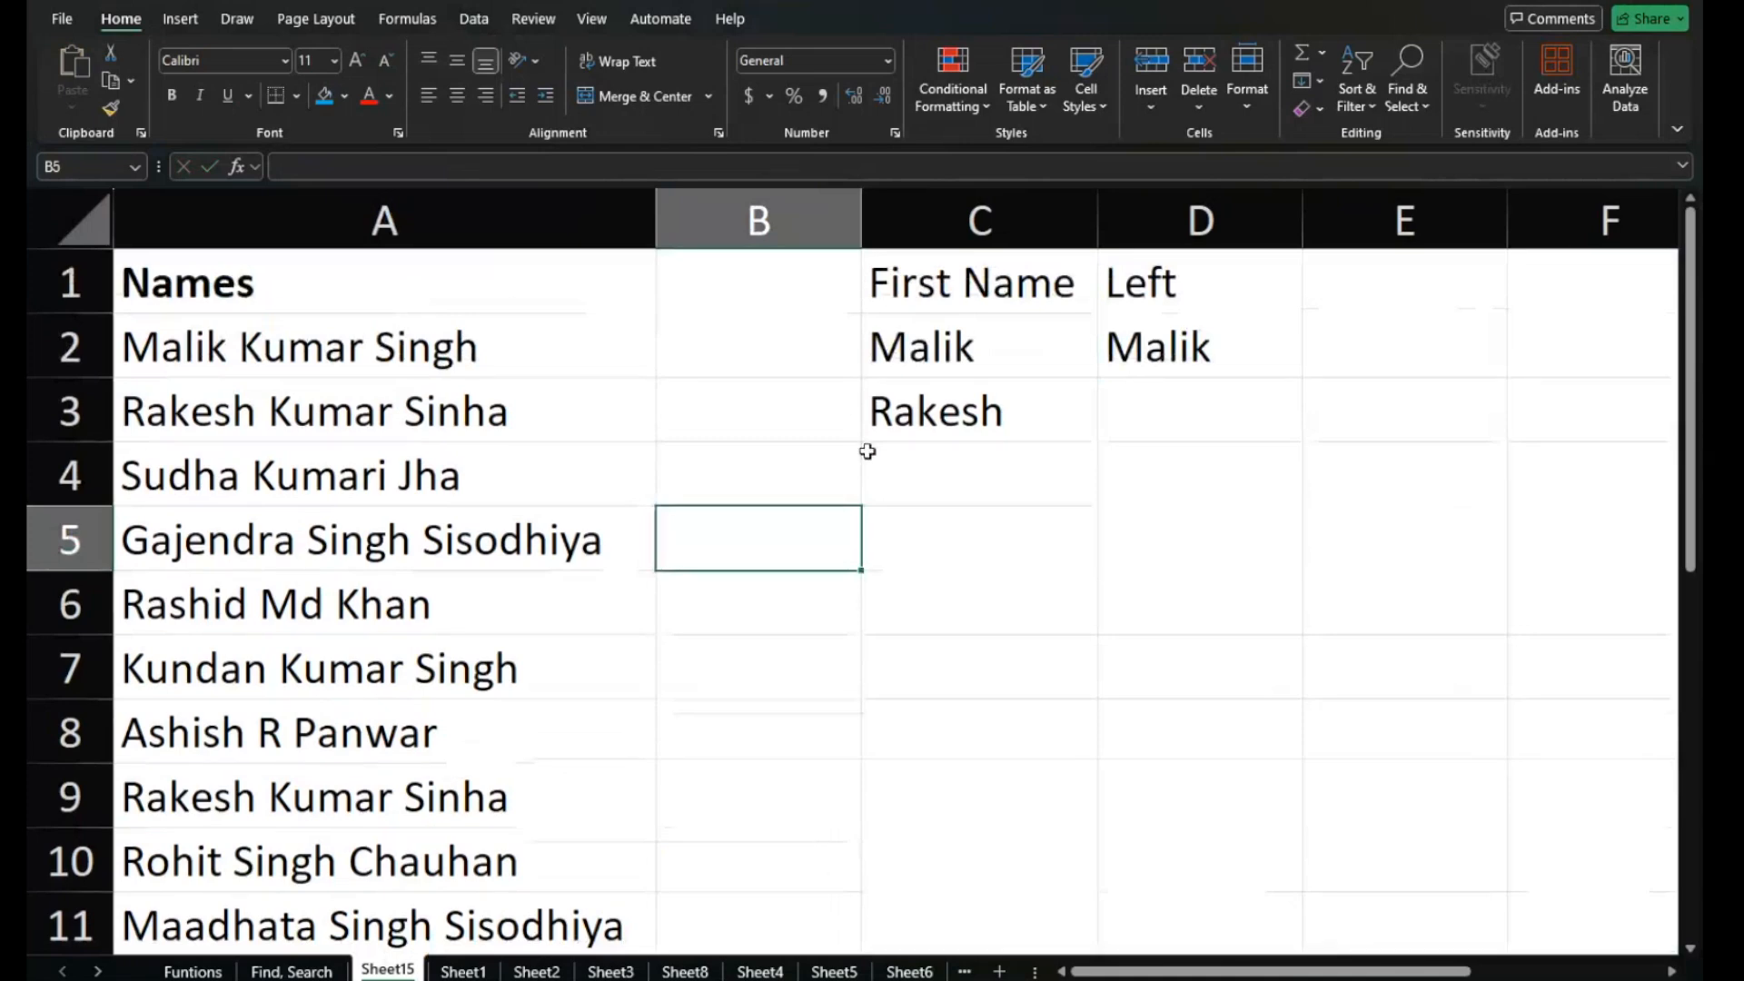
# Insert a new column before the Left column and head it Find.
pyautogui.click(1186, 354)
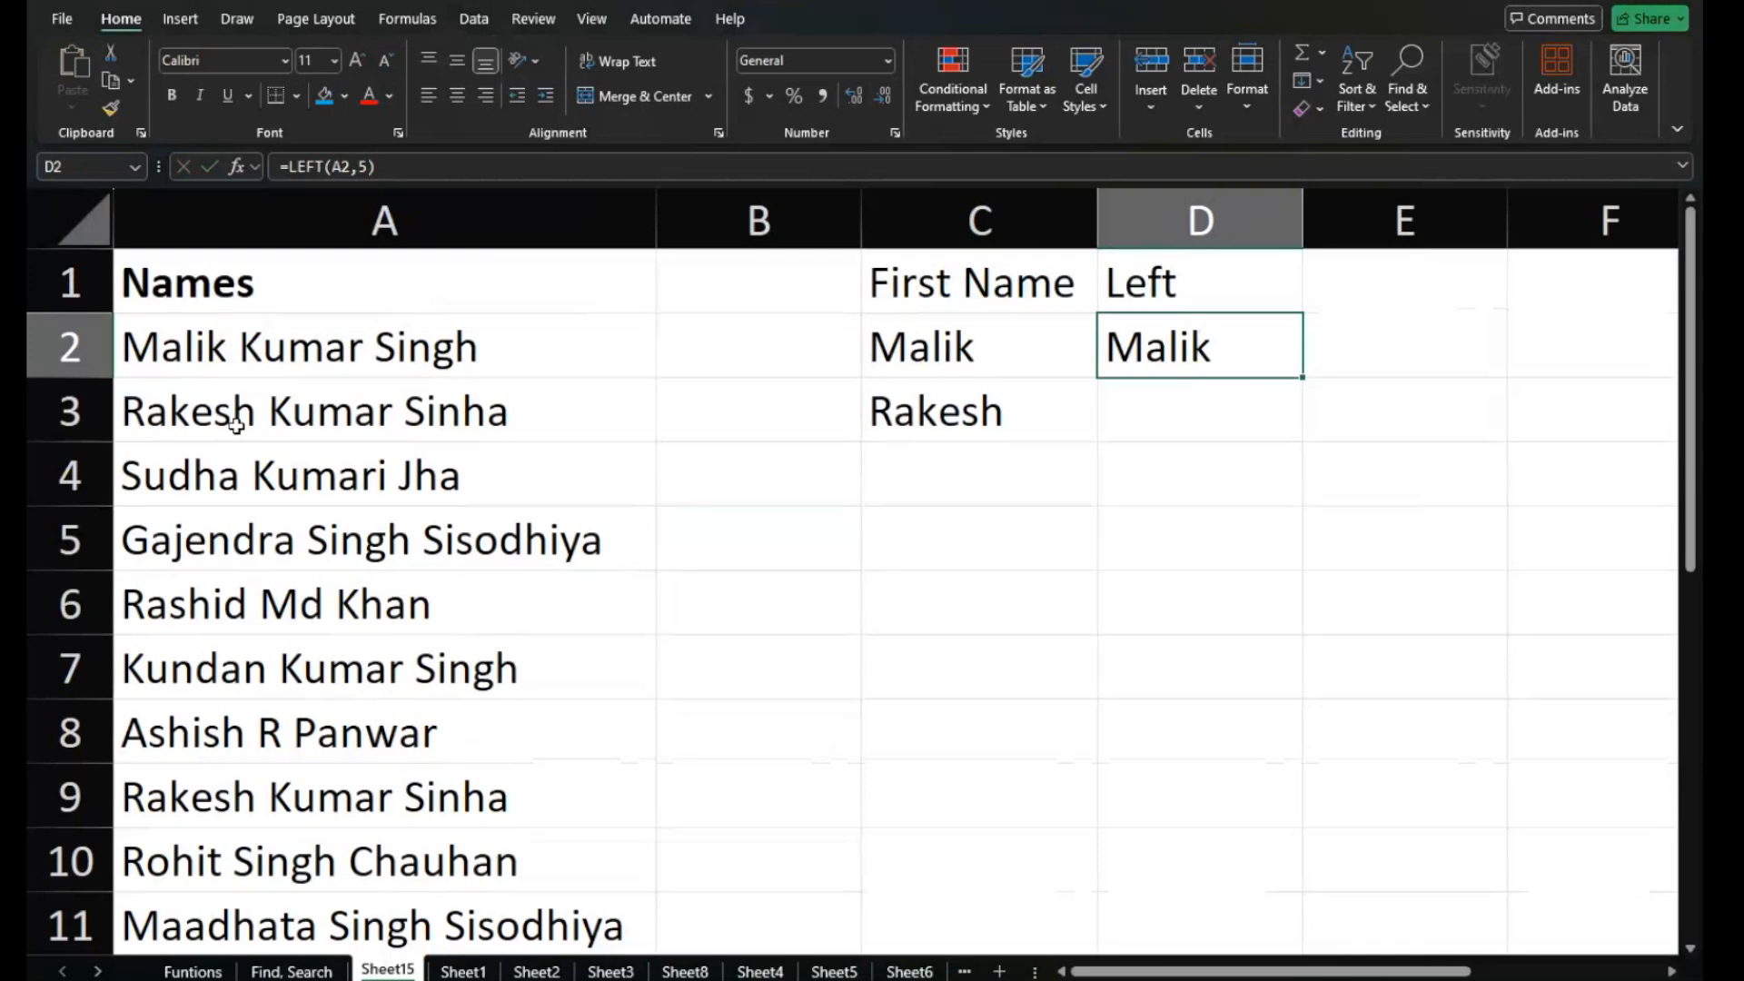
pyautogui.click(1150, 209)
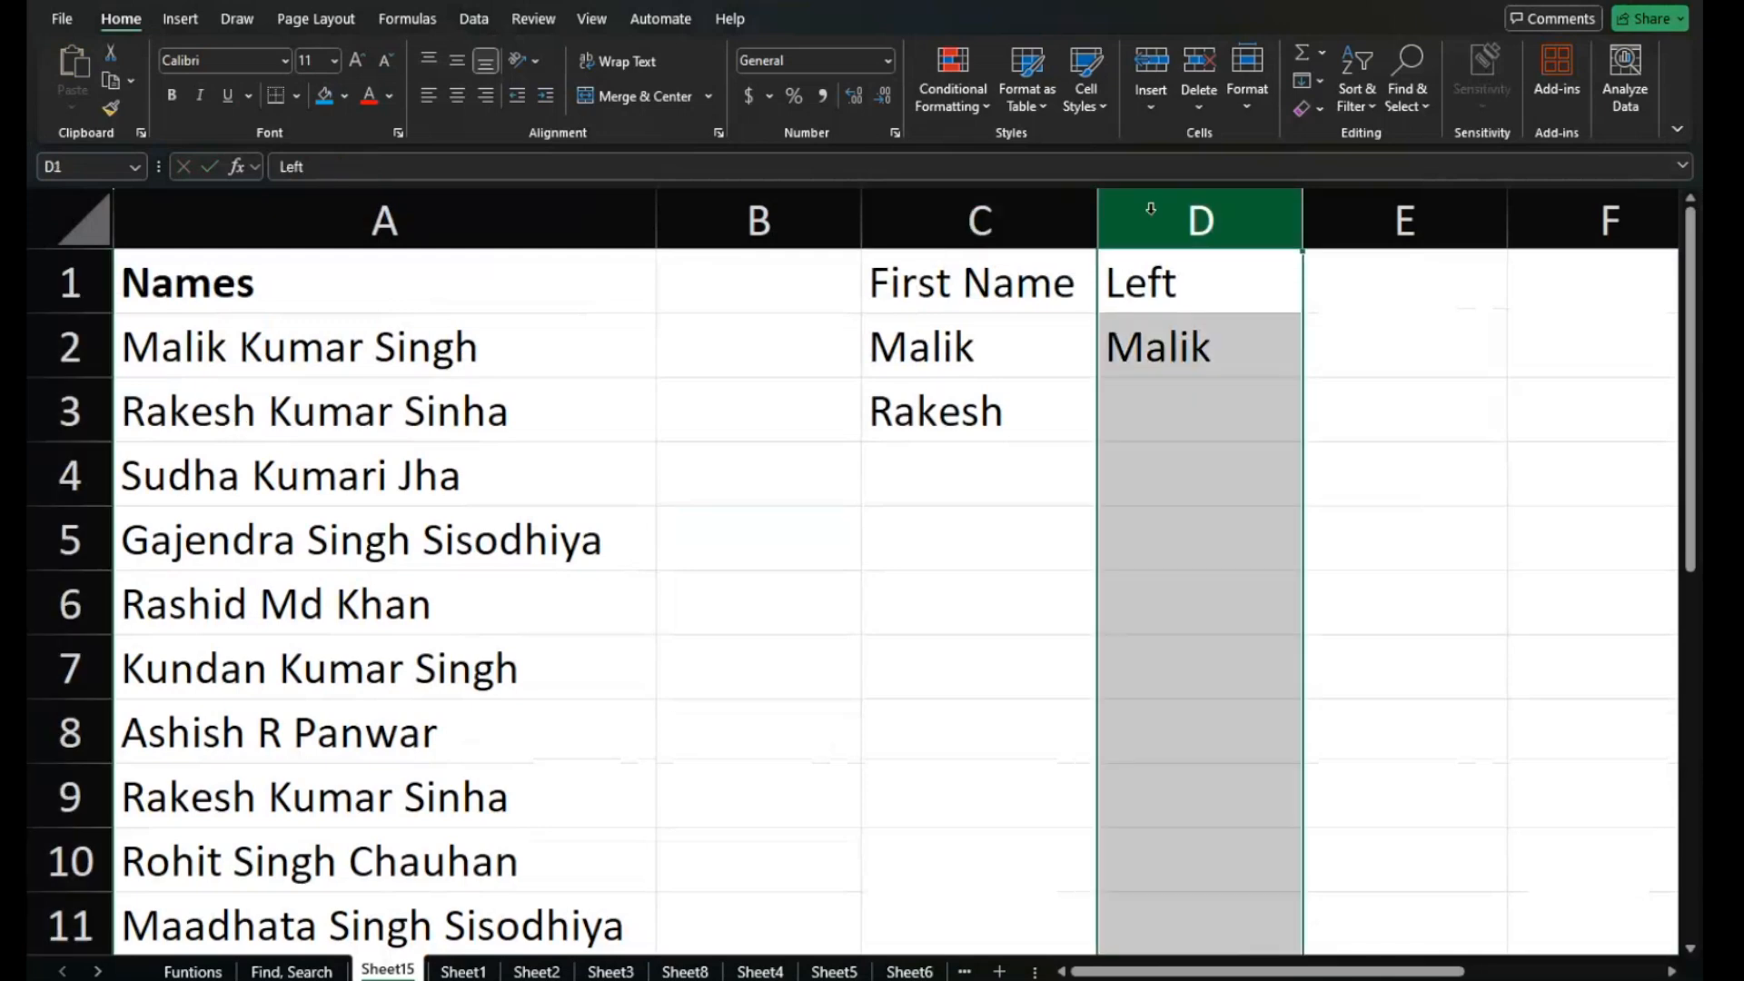
pyautogui.hotkey('ctrl', 'shift', '+')
pyautogui.click(1235, 295)
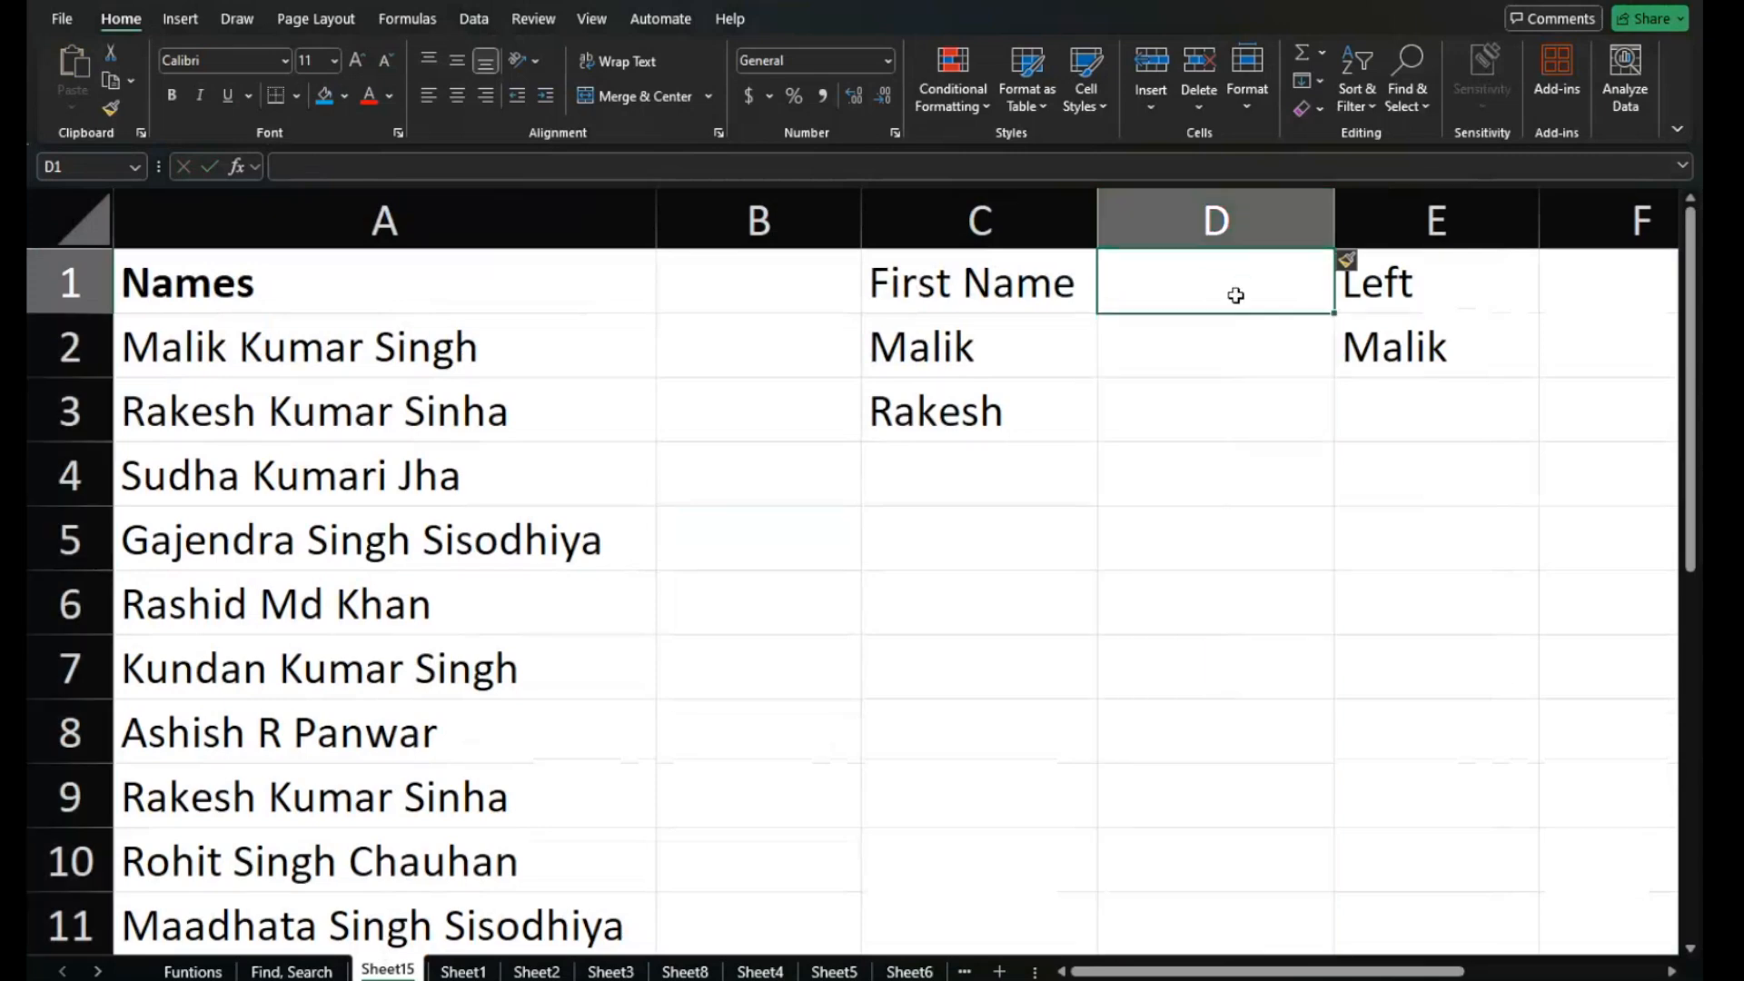
pyautogui.click(1214, 342)
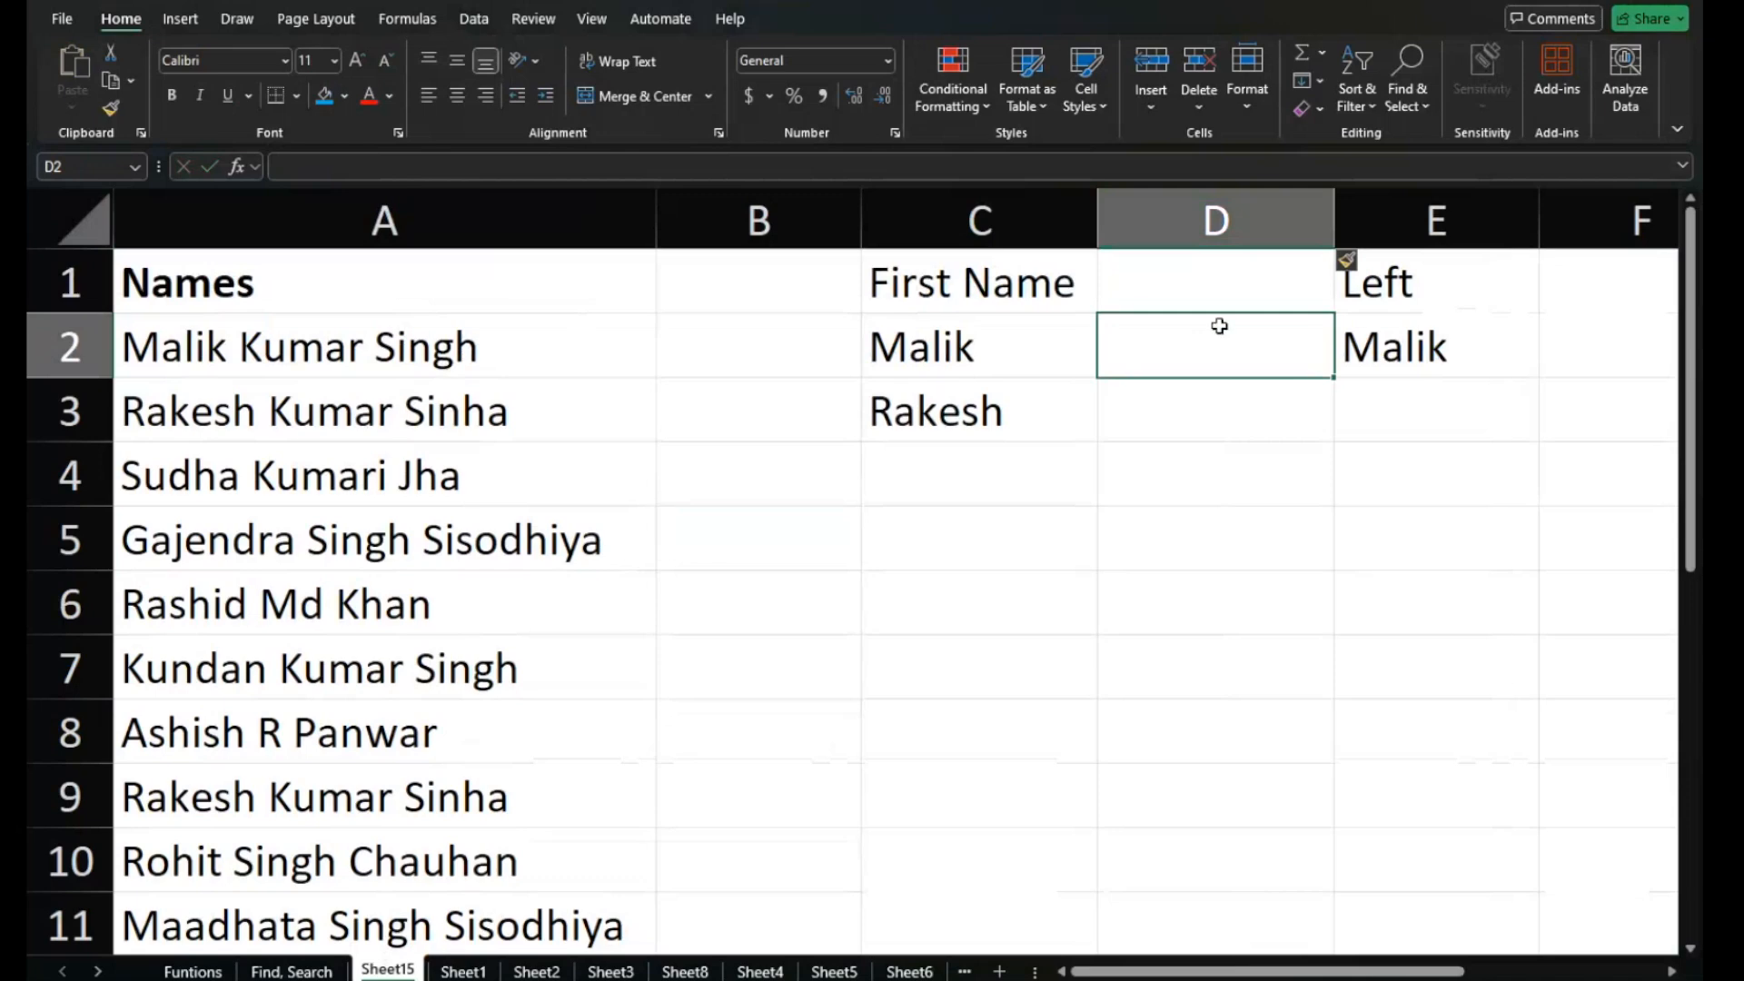
pyautogui.click(1237, 285)
pyautogui.write('Find')
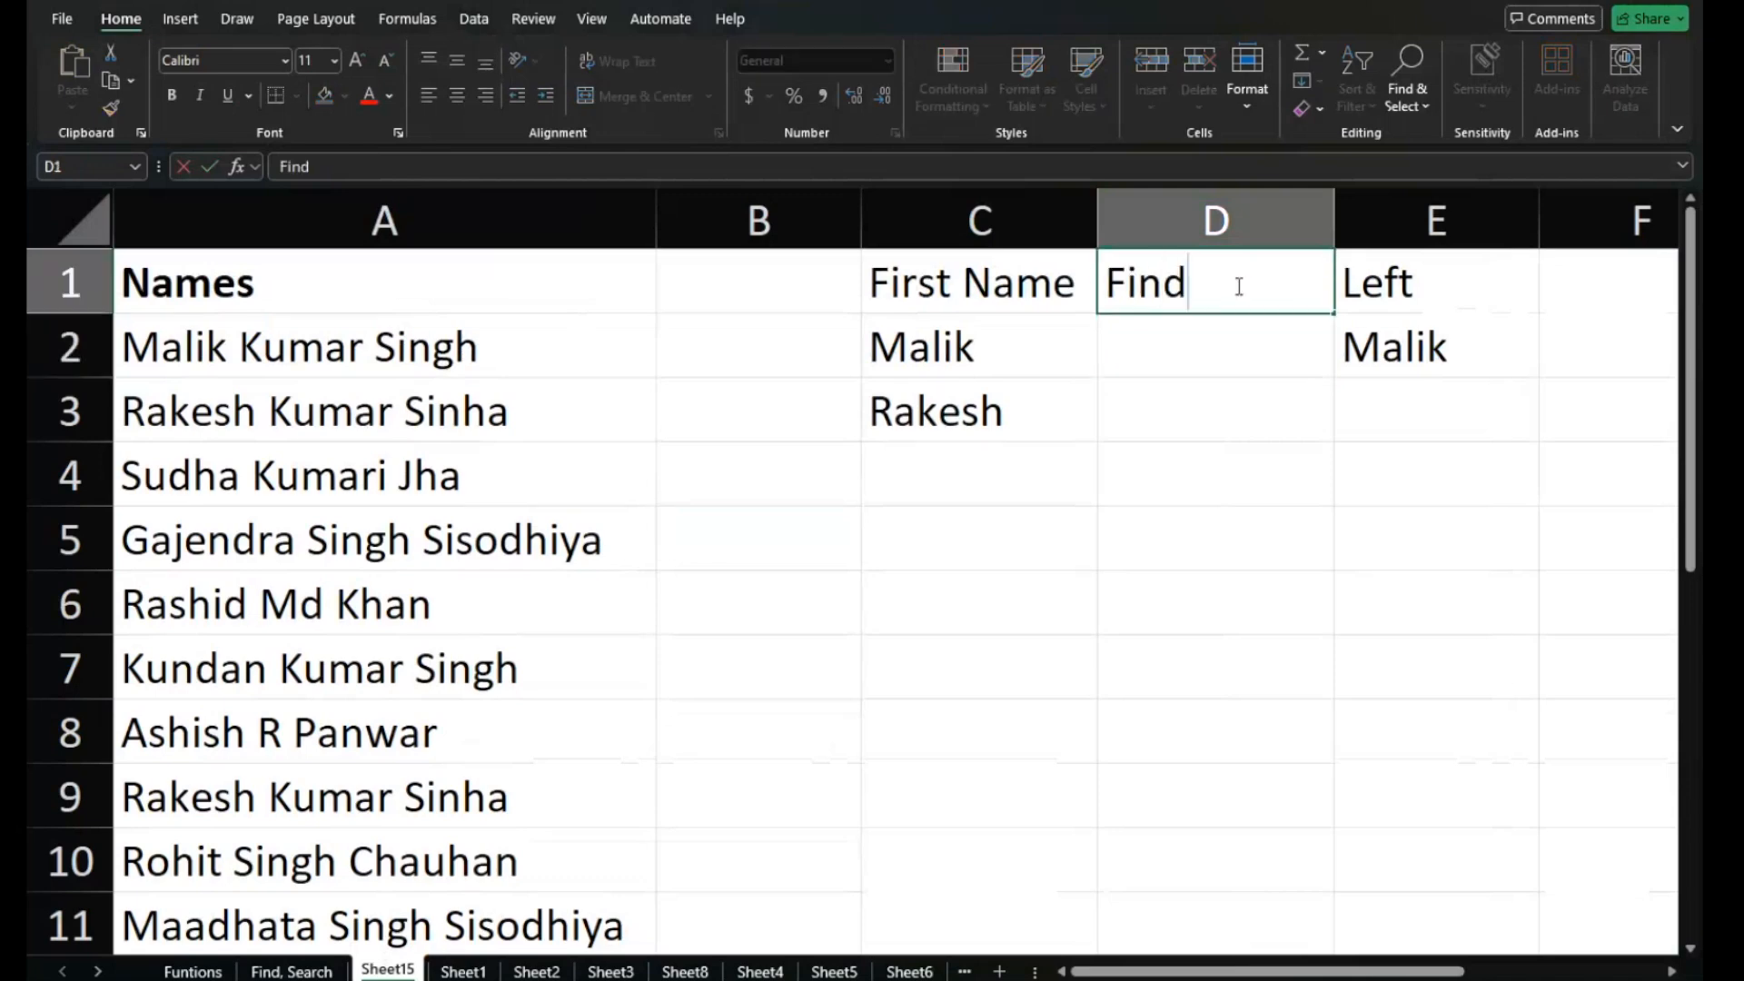
pyautogui.press('Return')
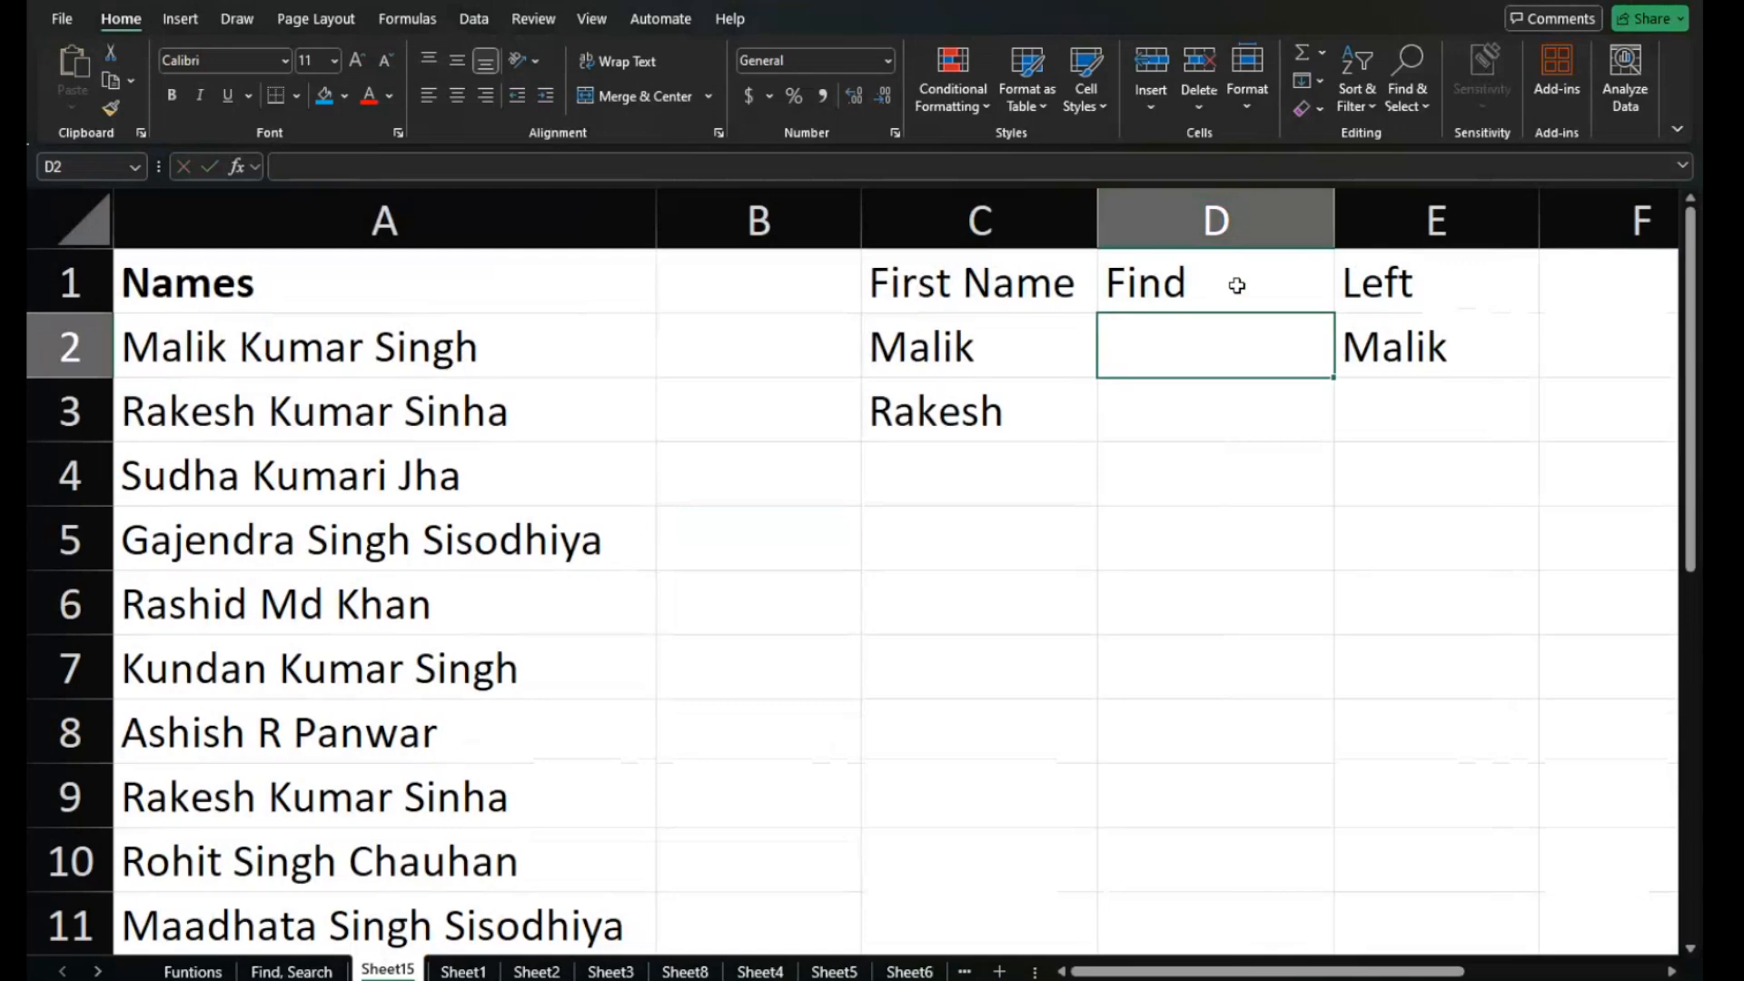
# Enter =FIND(" ",A2,1) in D2 to locate the first space in the name.
pyautogui.write('=')
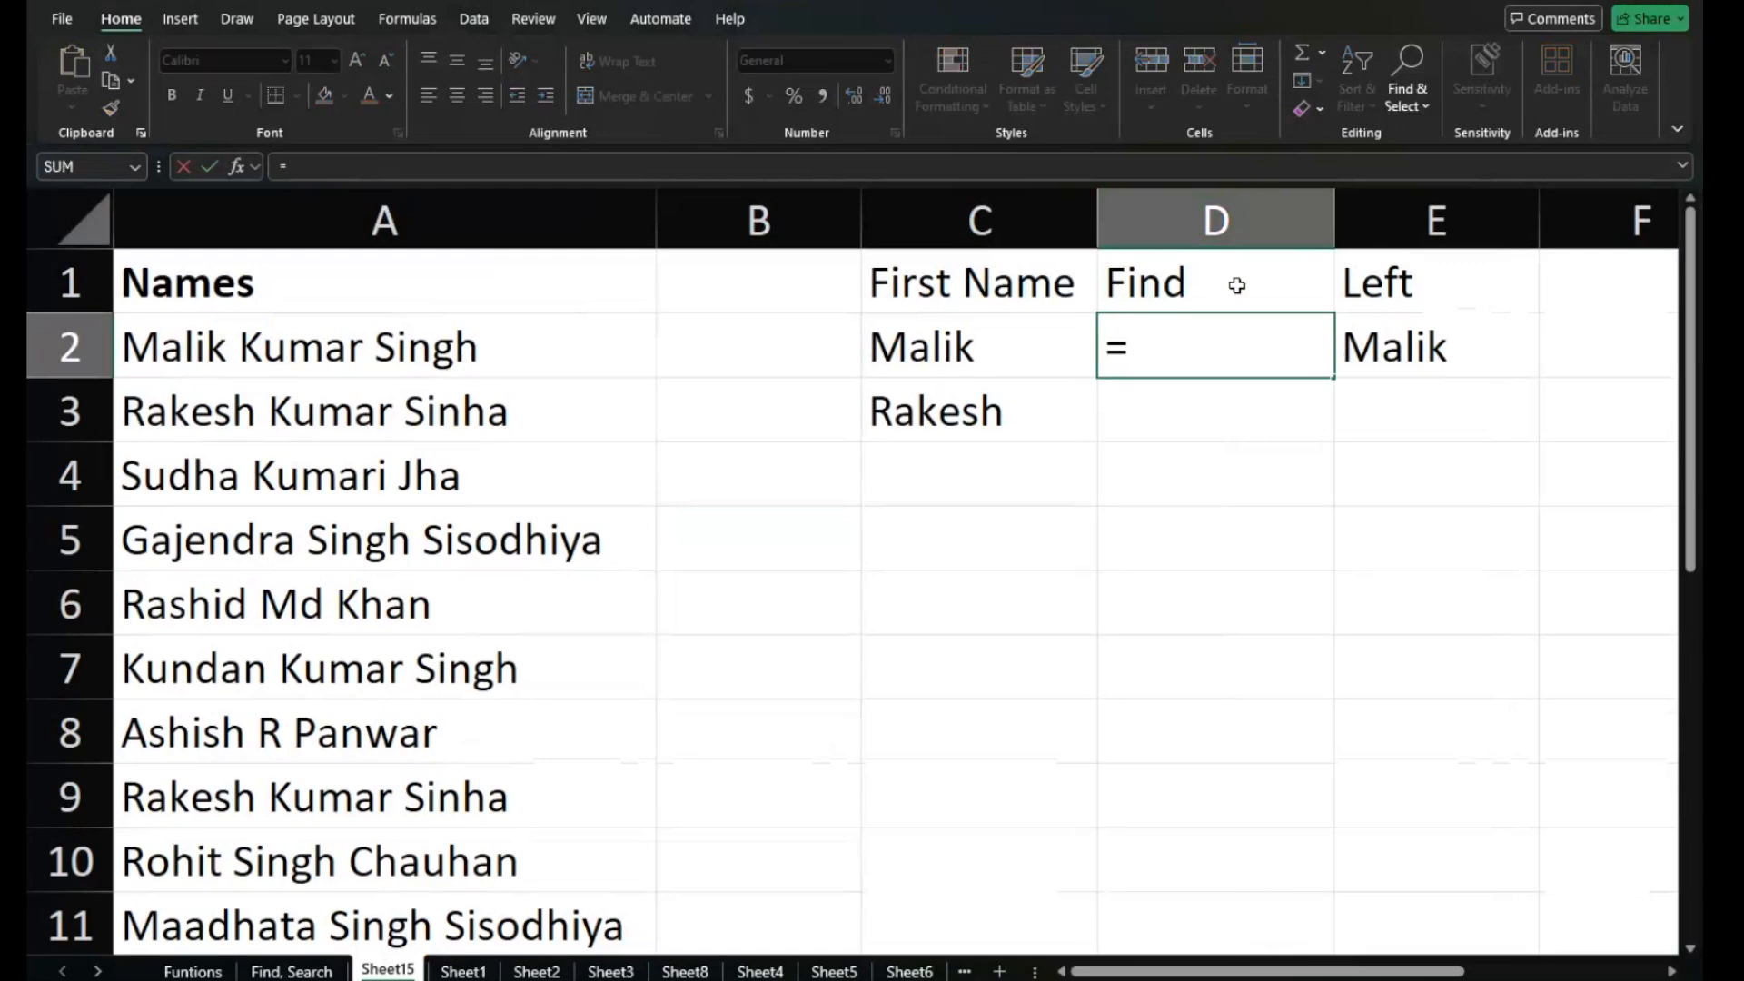
pyautogui.write('find(')
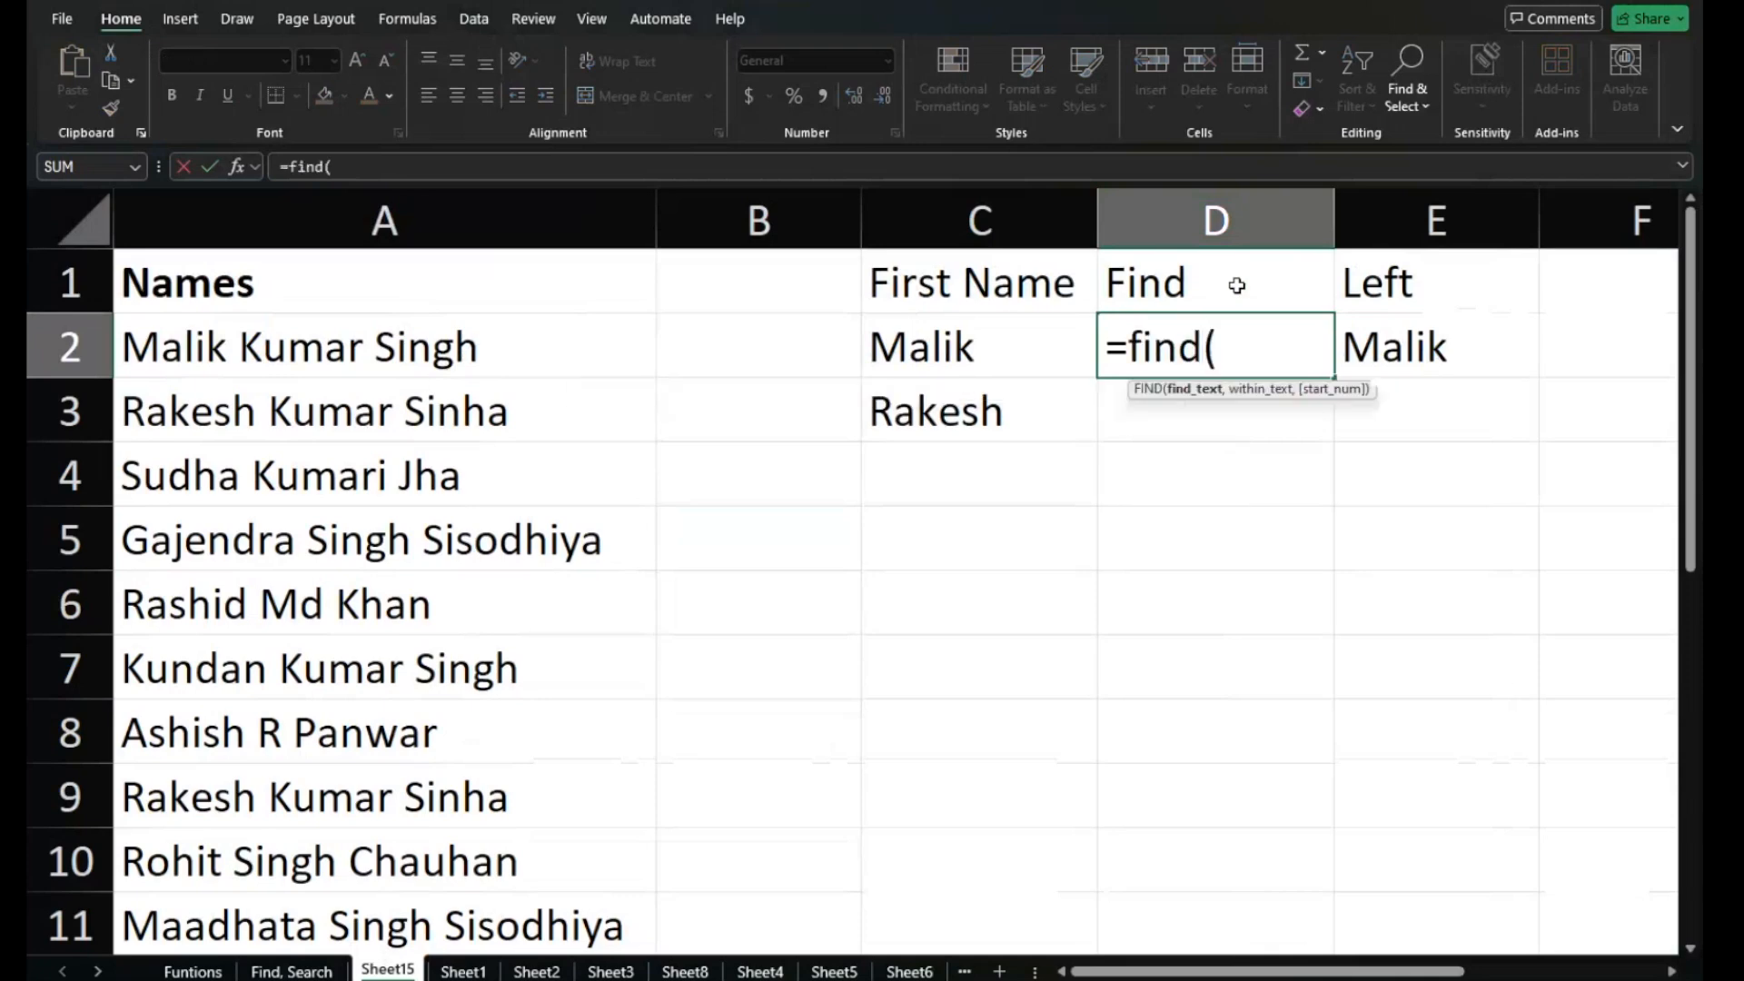
pyautogui.write('" ",')
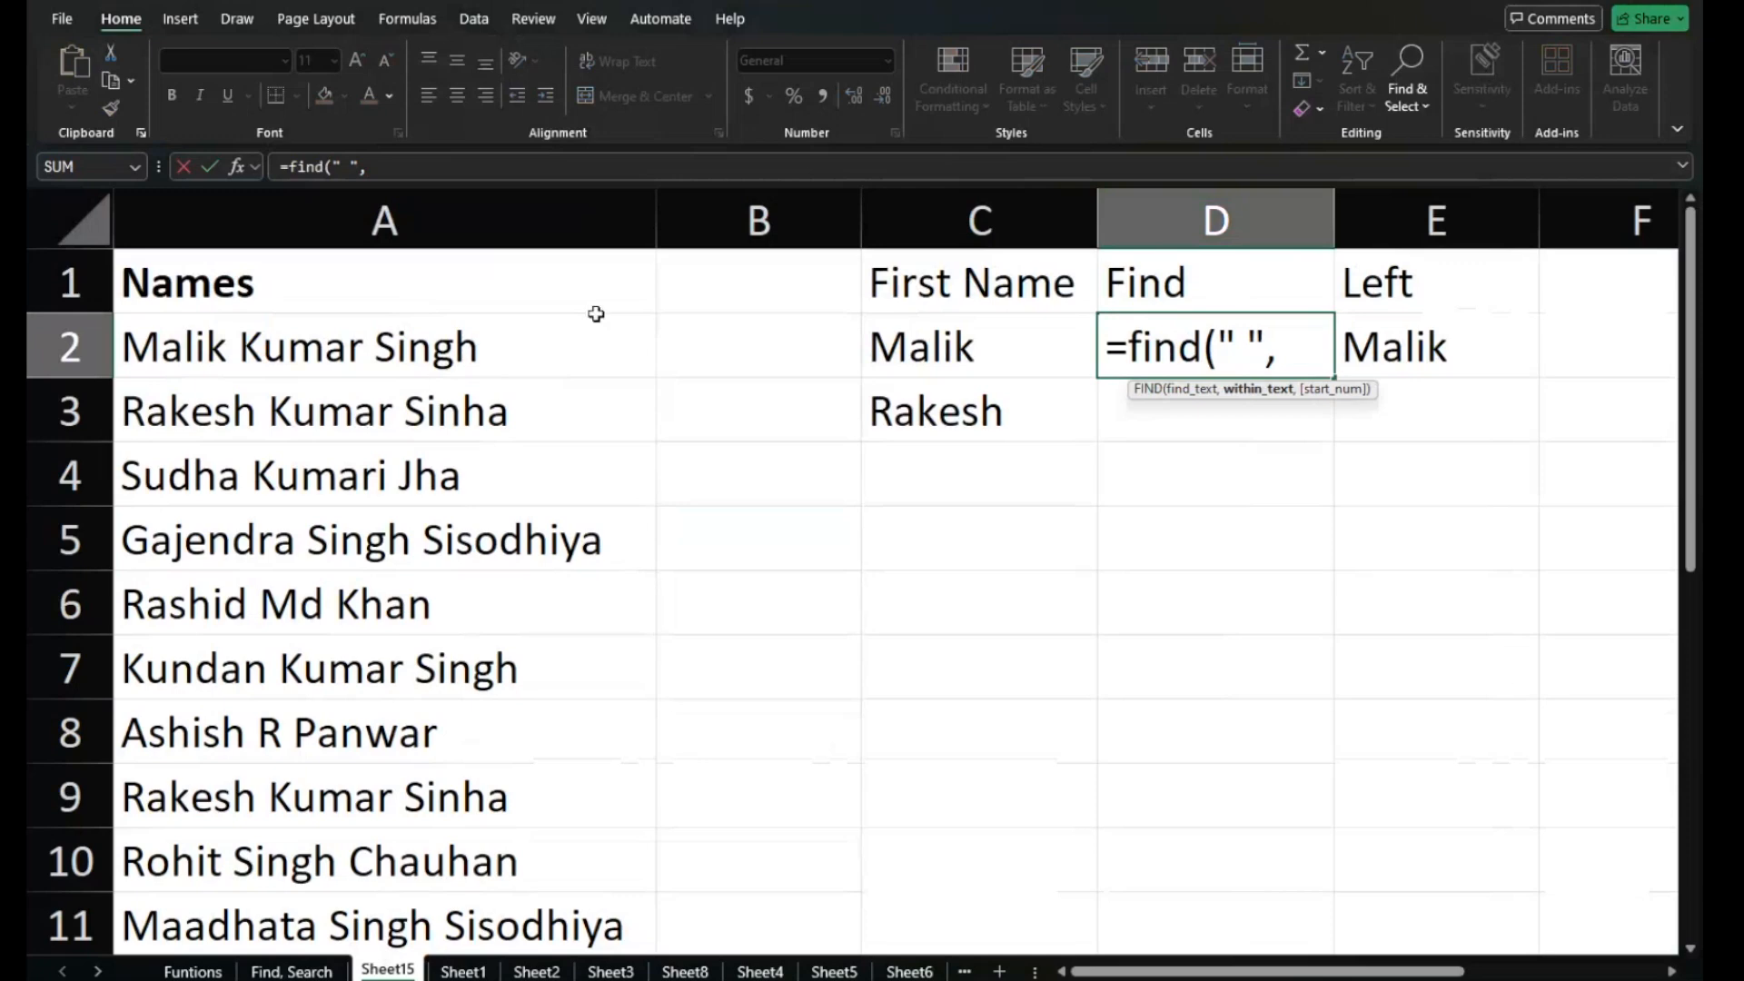
pyautogui.click(536, 335)
pyautogui.write(',')
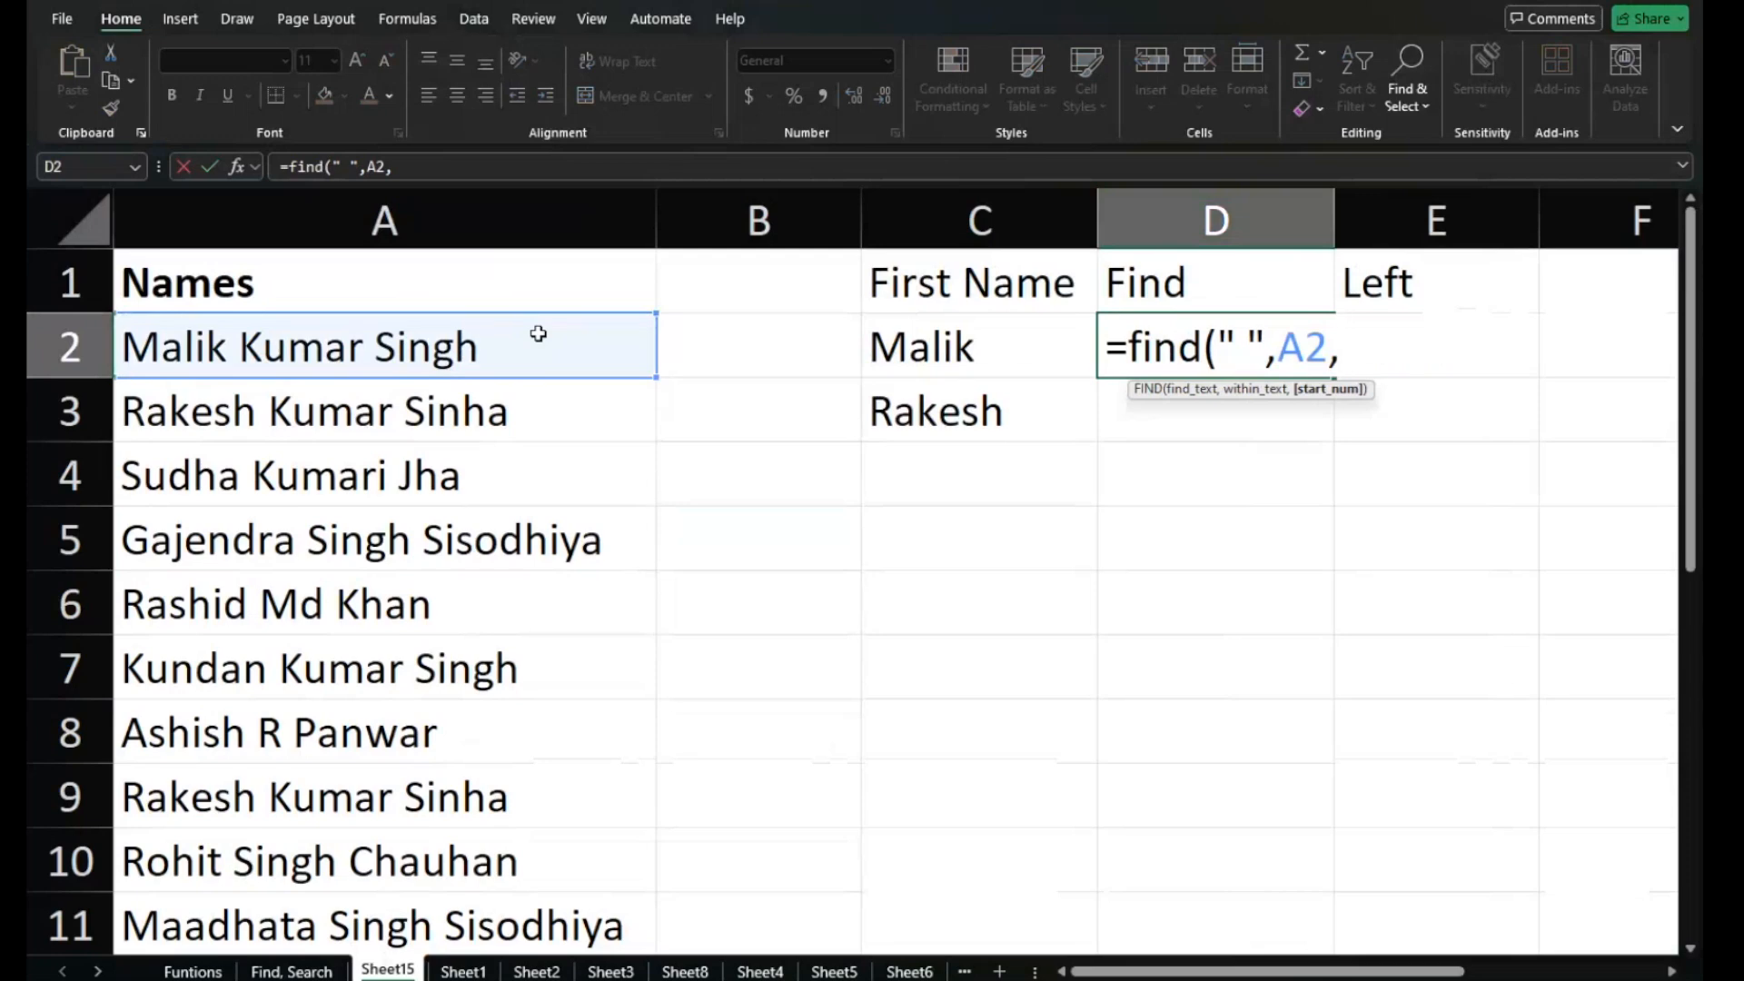
pyautogui.write('1)')
pyautogui.press('Return')
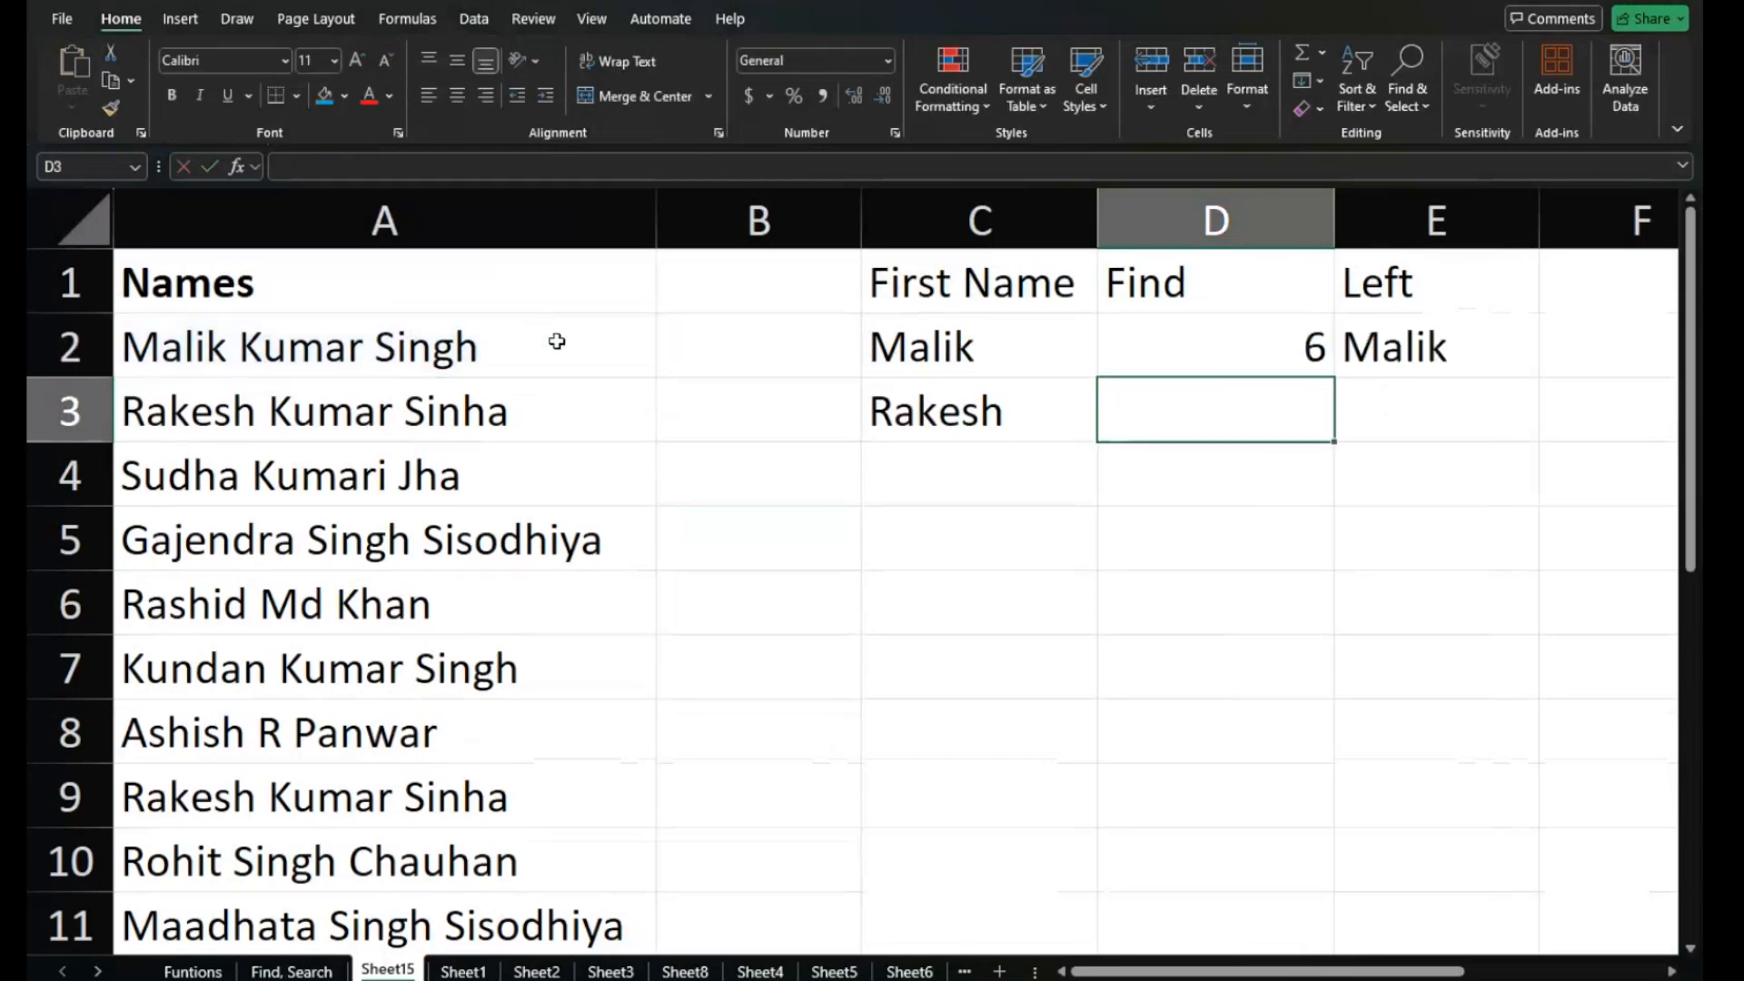
# Fill the FIND formula from D2 down to D12.
pyautogui.click(1248, 359)
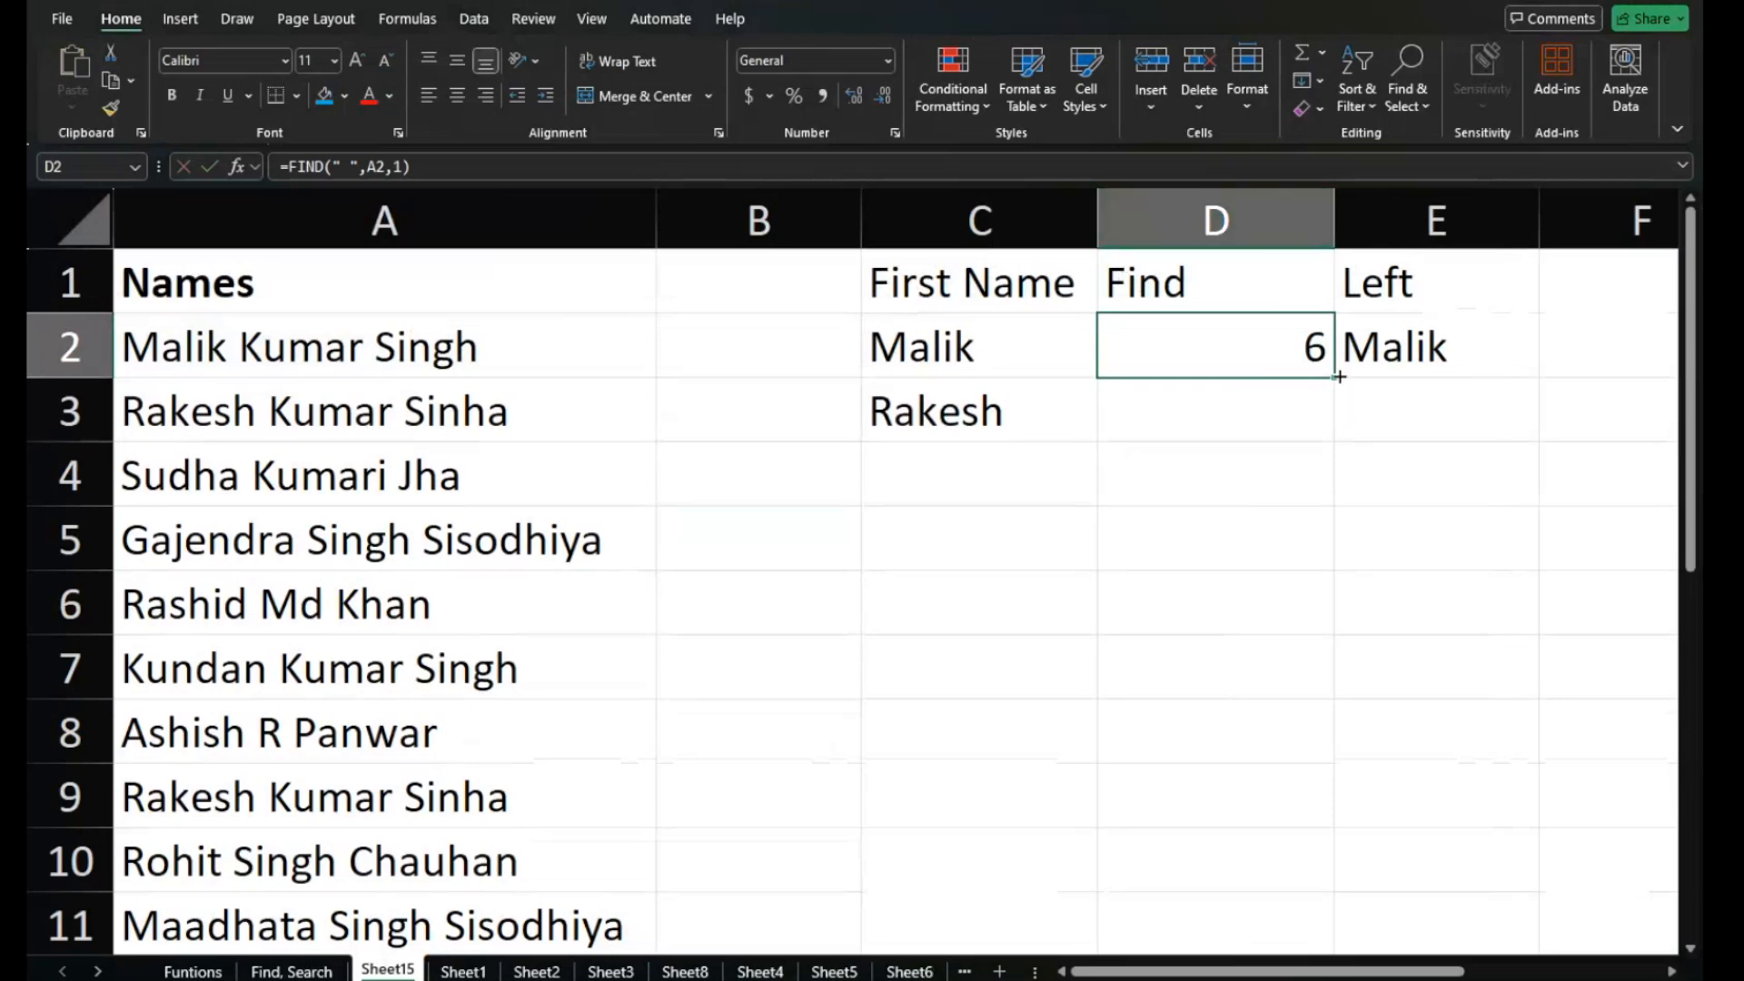
pyautogui.moveTo(1334, 376); pyautogui.dragTo(1311, 814)
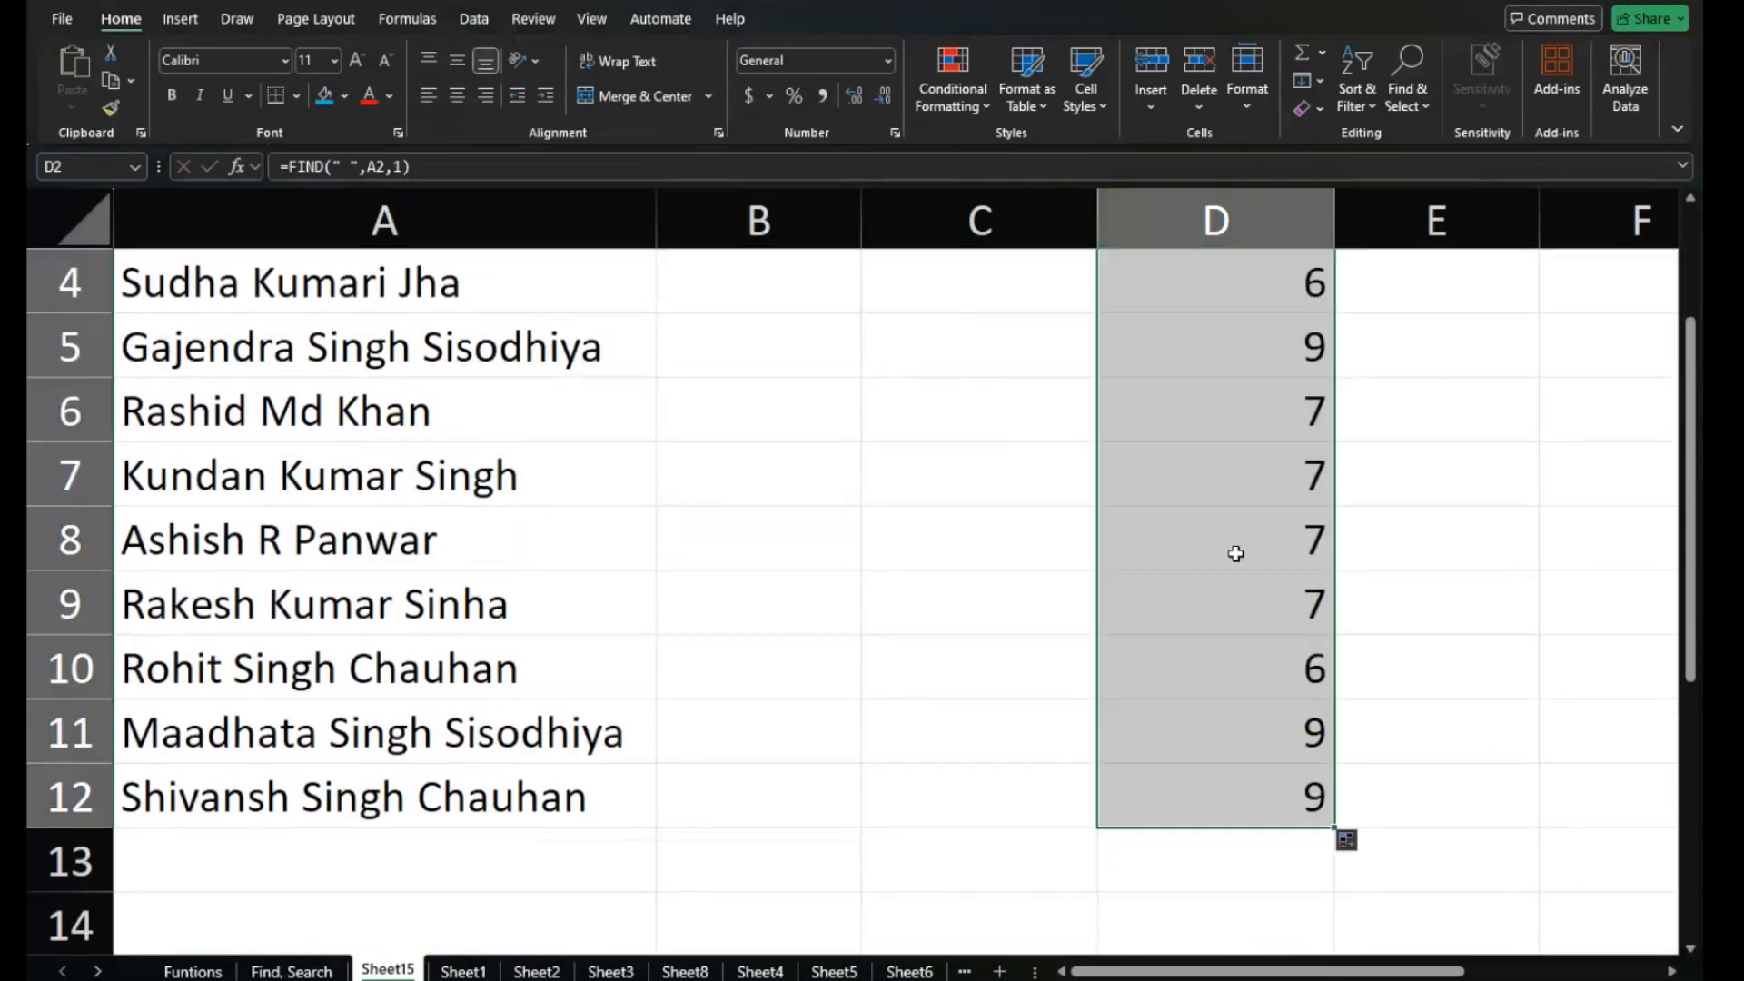
pyautogui.scroll(1, 1235, 554)
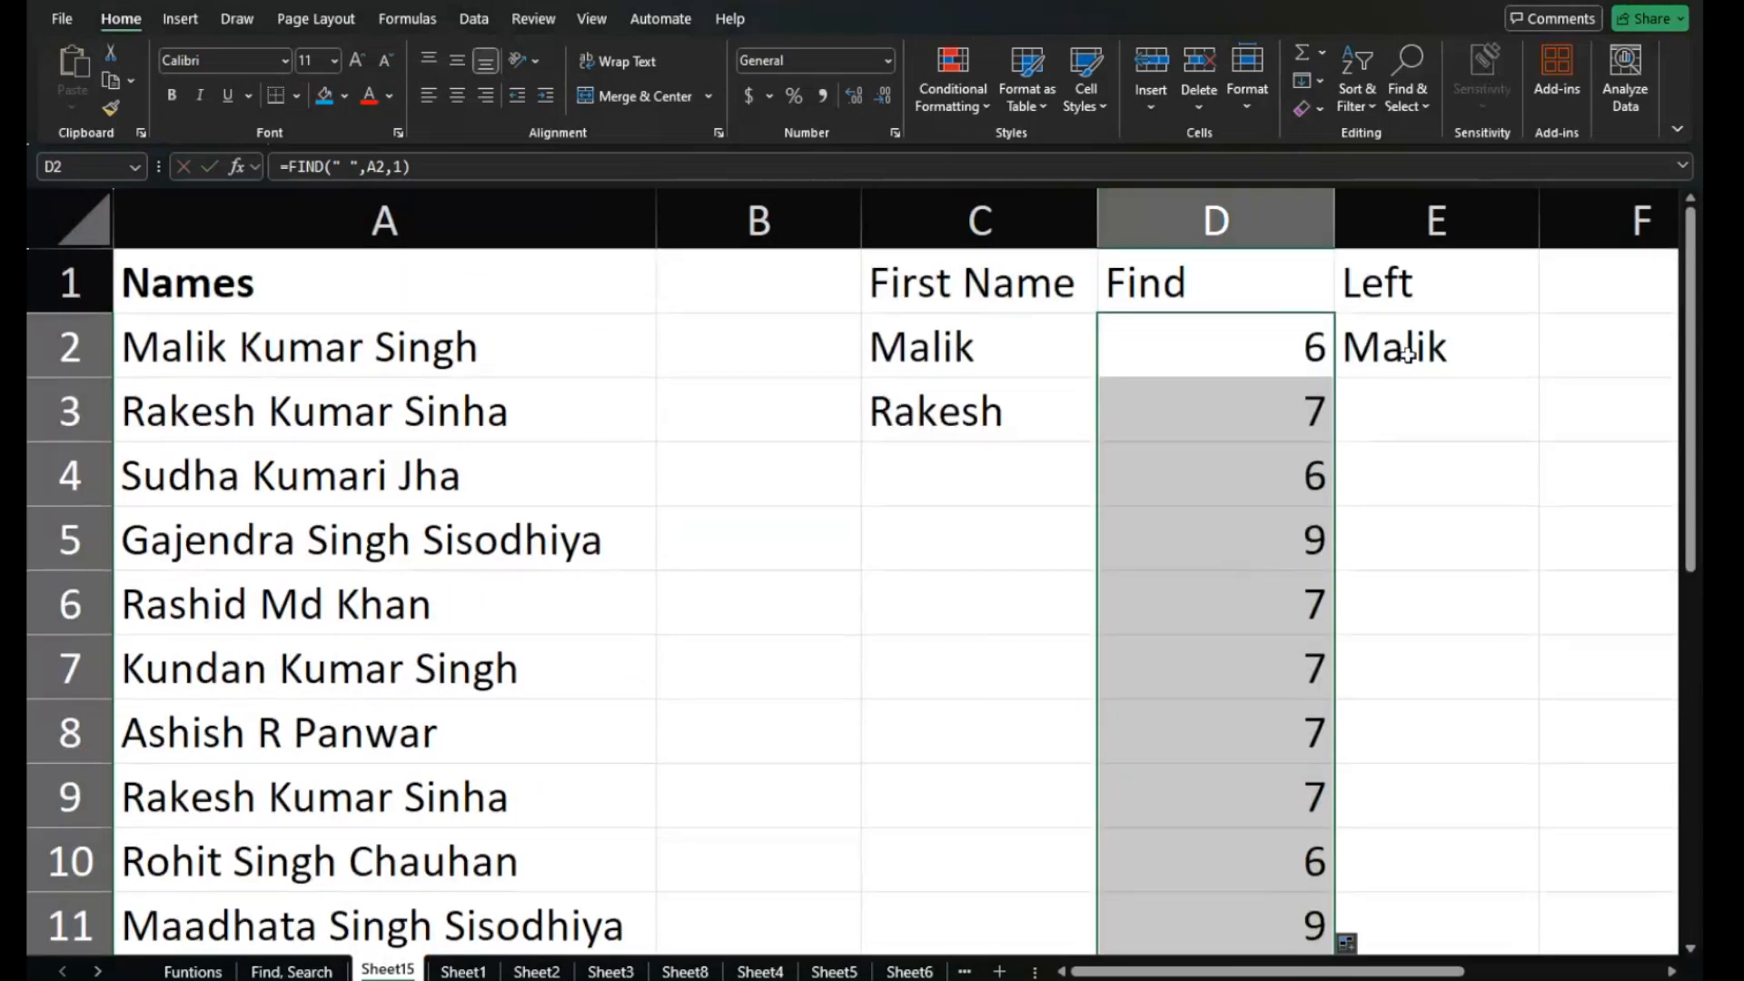
# Insert another column before the Left column and head it Length.
pyautogui.click(1407, 354)
pyautogui.click(1430, 229)
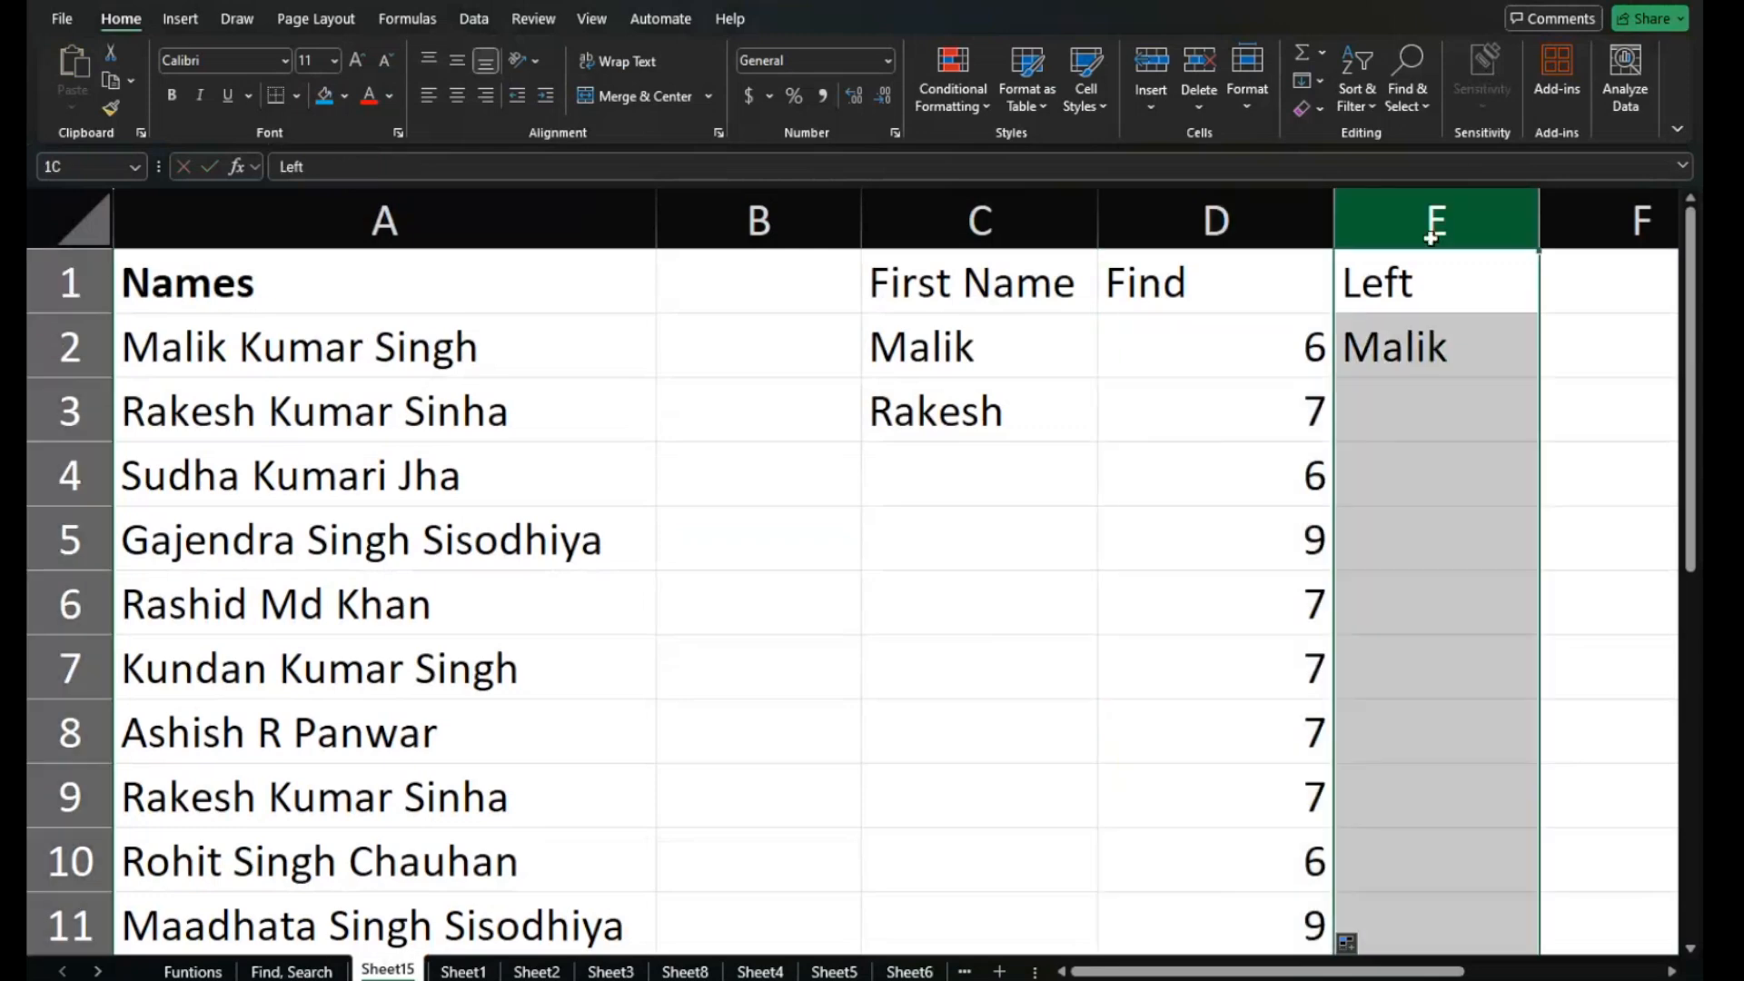
pyautogui.hotkey('ctrl', '+')
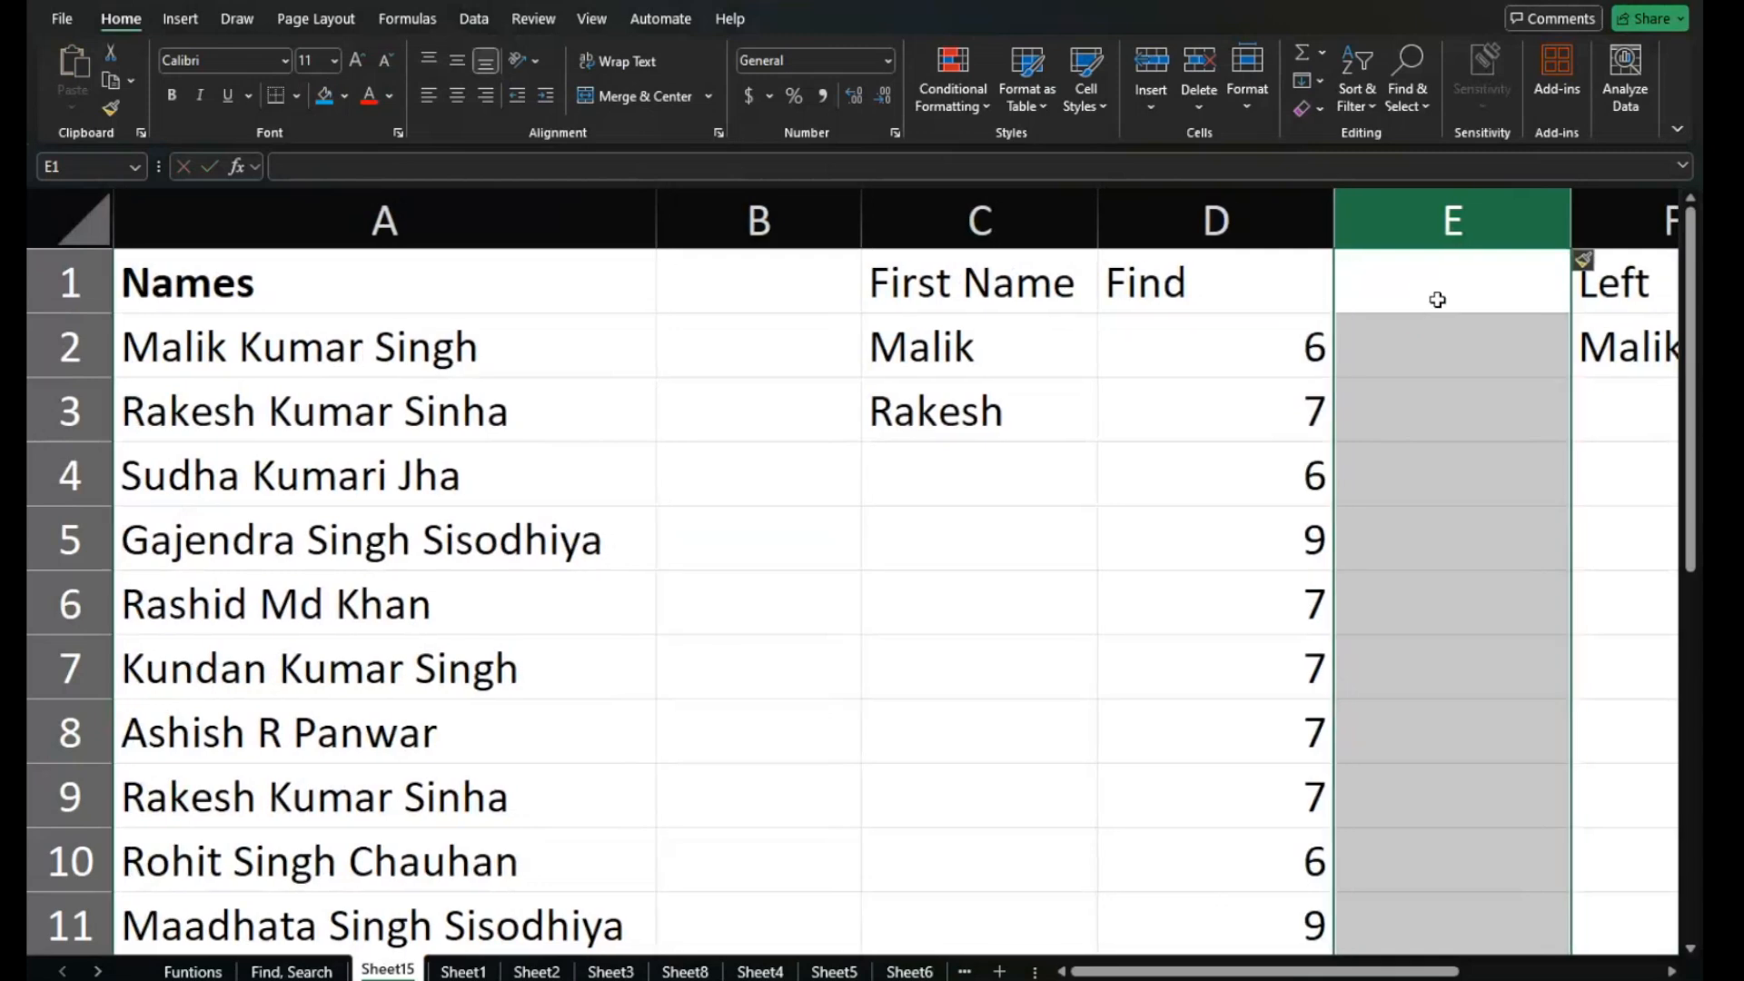
pyautogui.click(1451, 289)
pyautogui.write('Lenght')
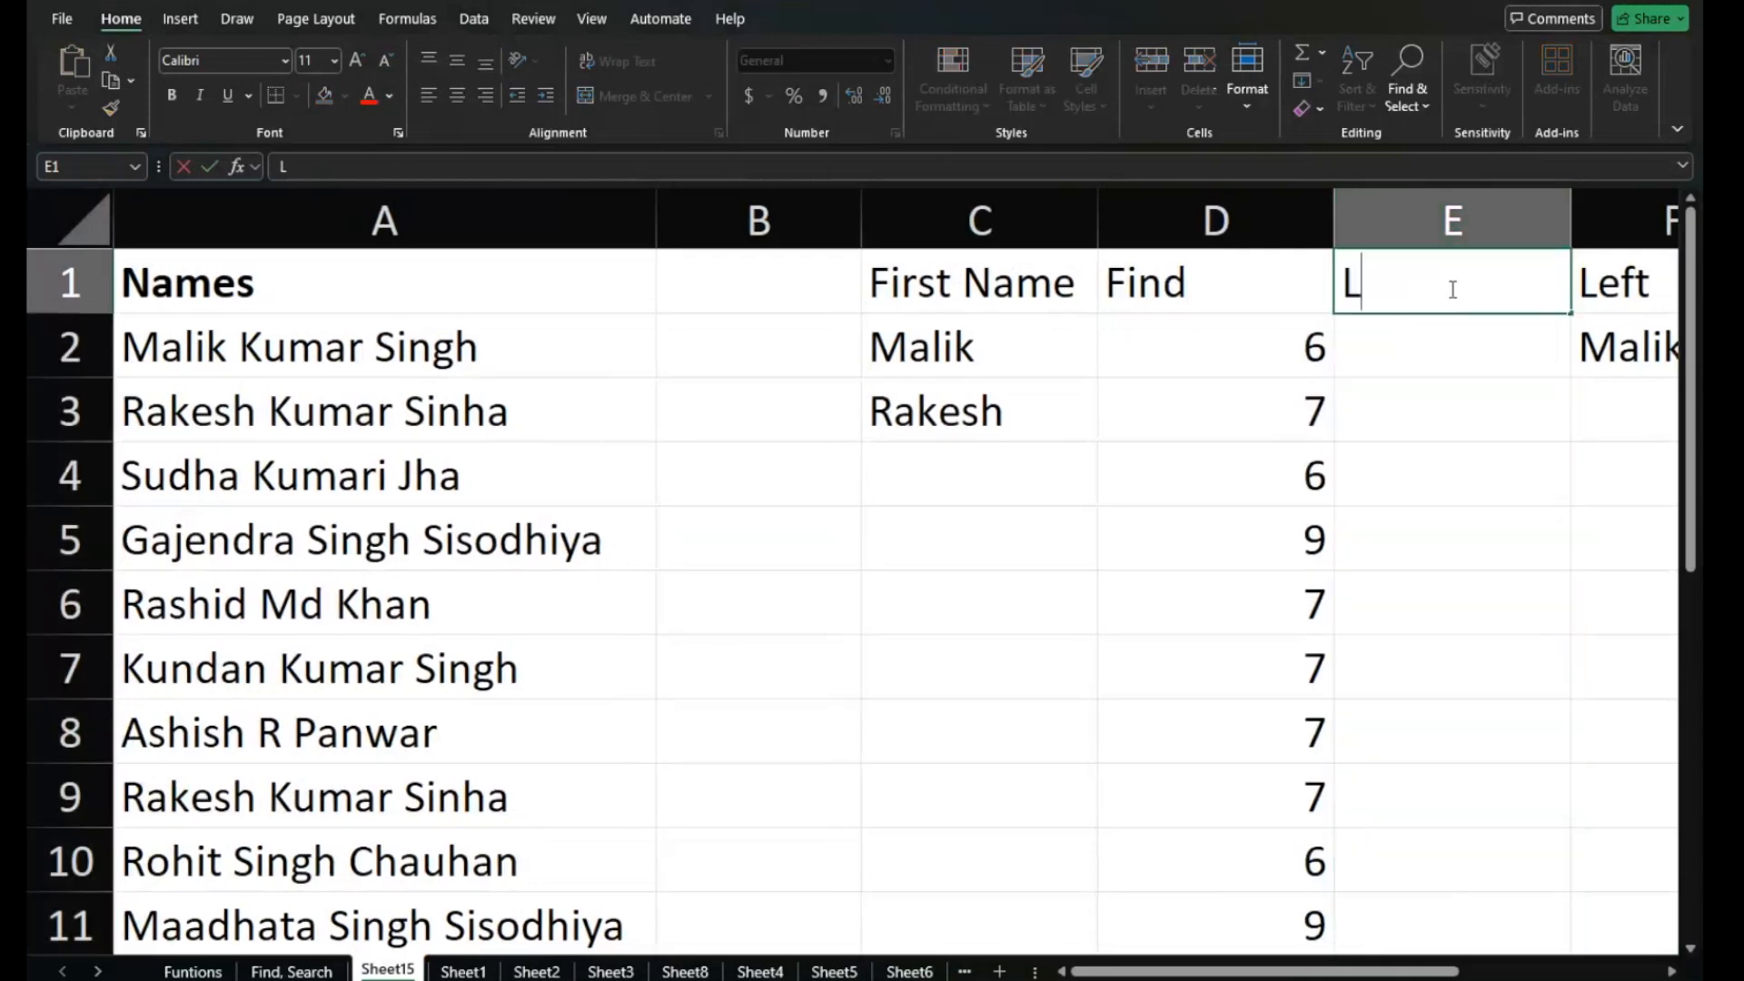
pyautogui.press('BackSpace')
pyautogui.press('BackSpace')
pyautogui.write('th')
pyautogui.press('Return')
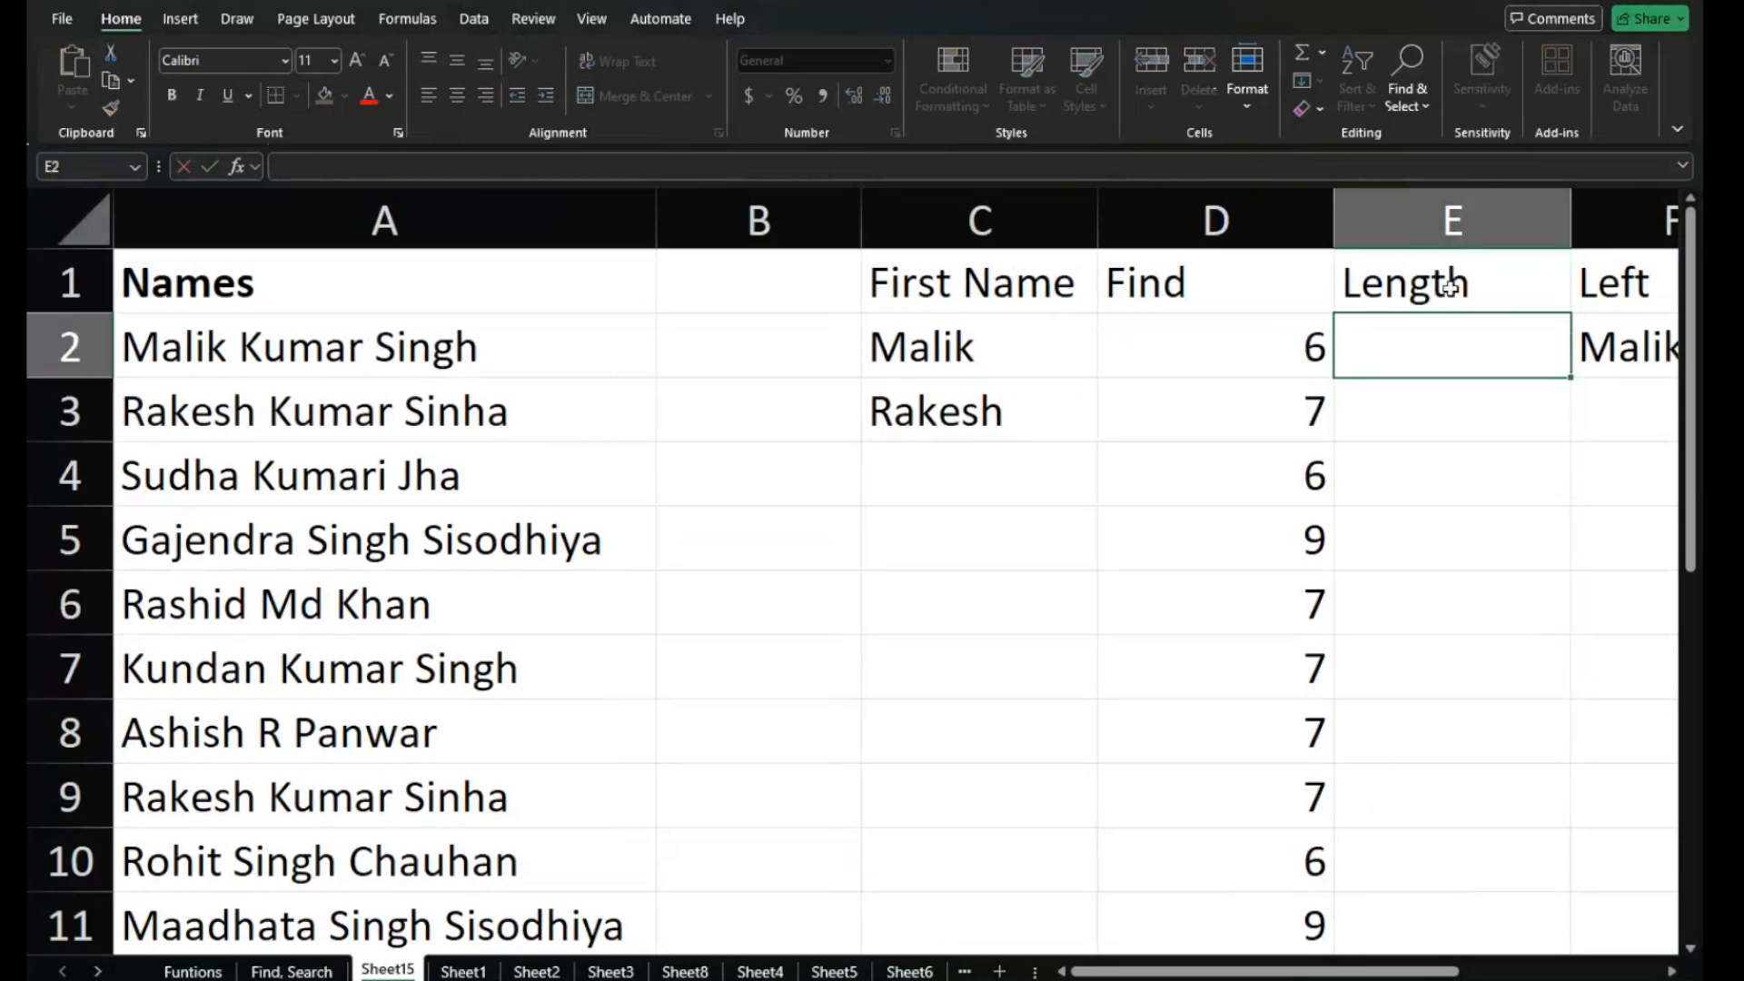
# Enter =D2-1 in E2 for the first name's length and fill it down the list.
pyautogui.write('=')
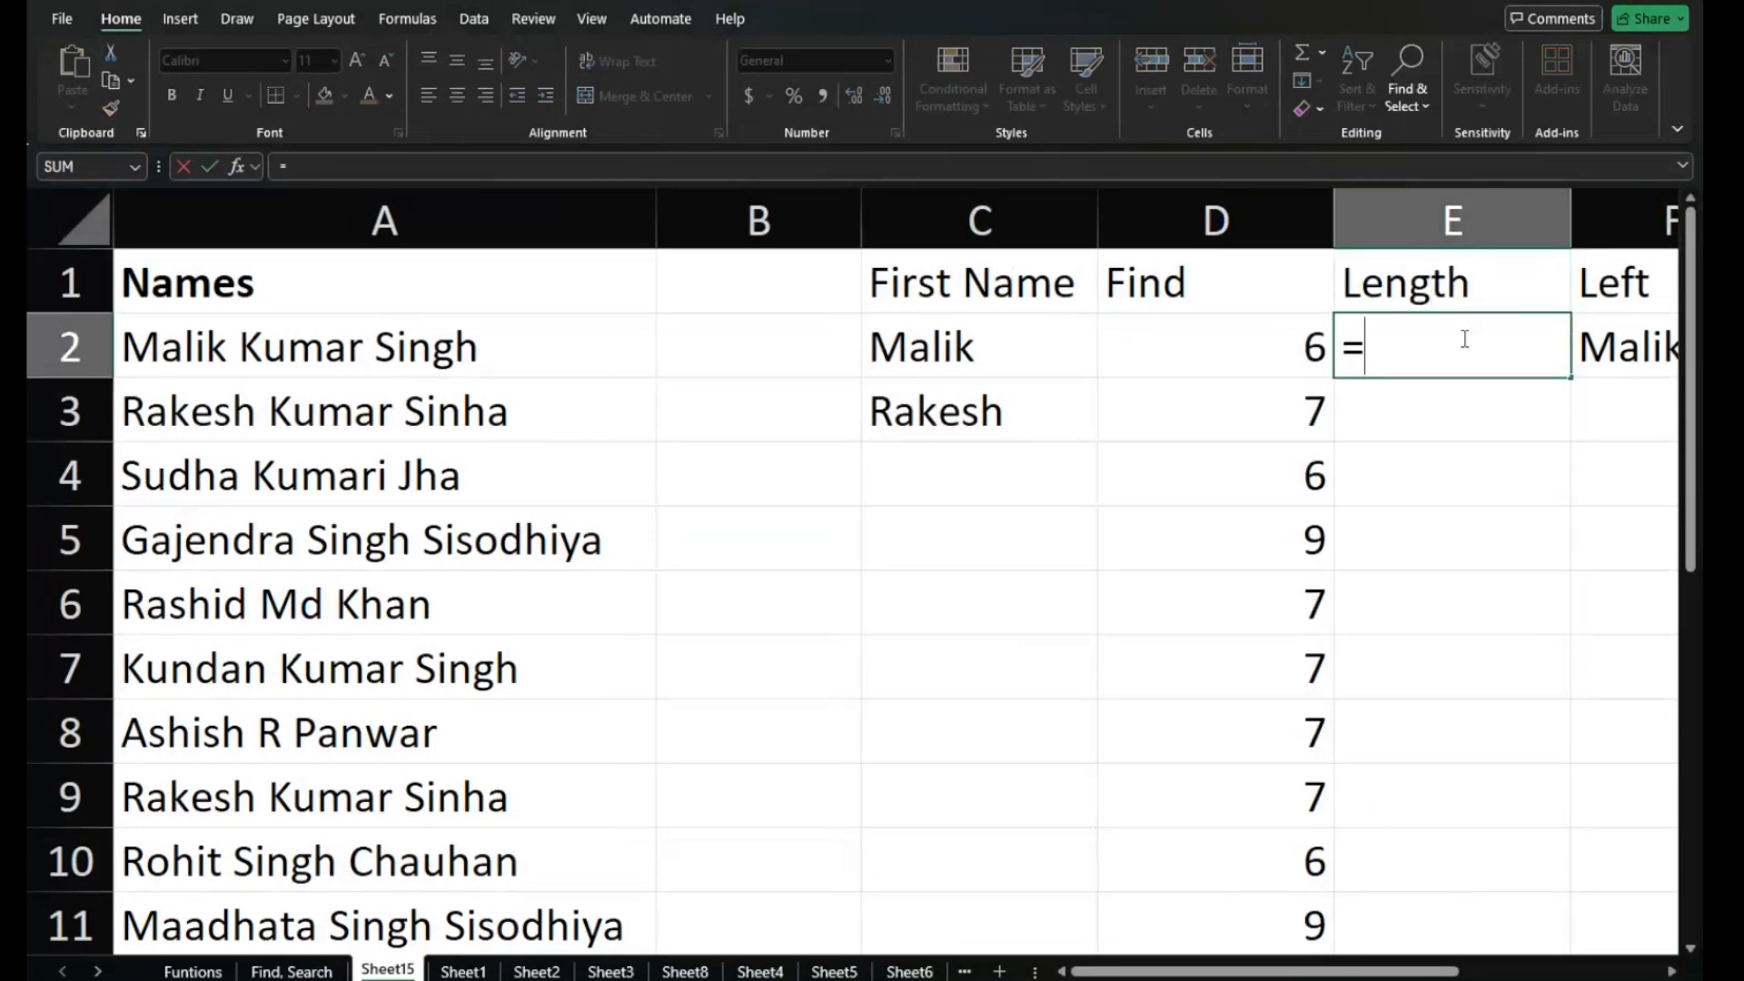
pyautogui.press('Down')
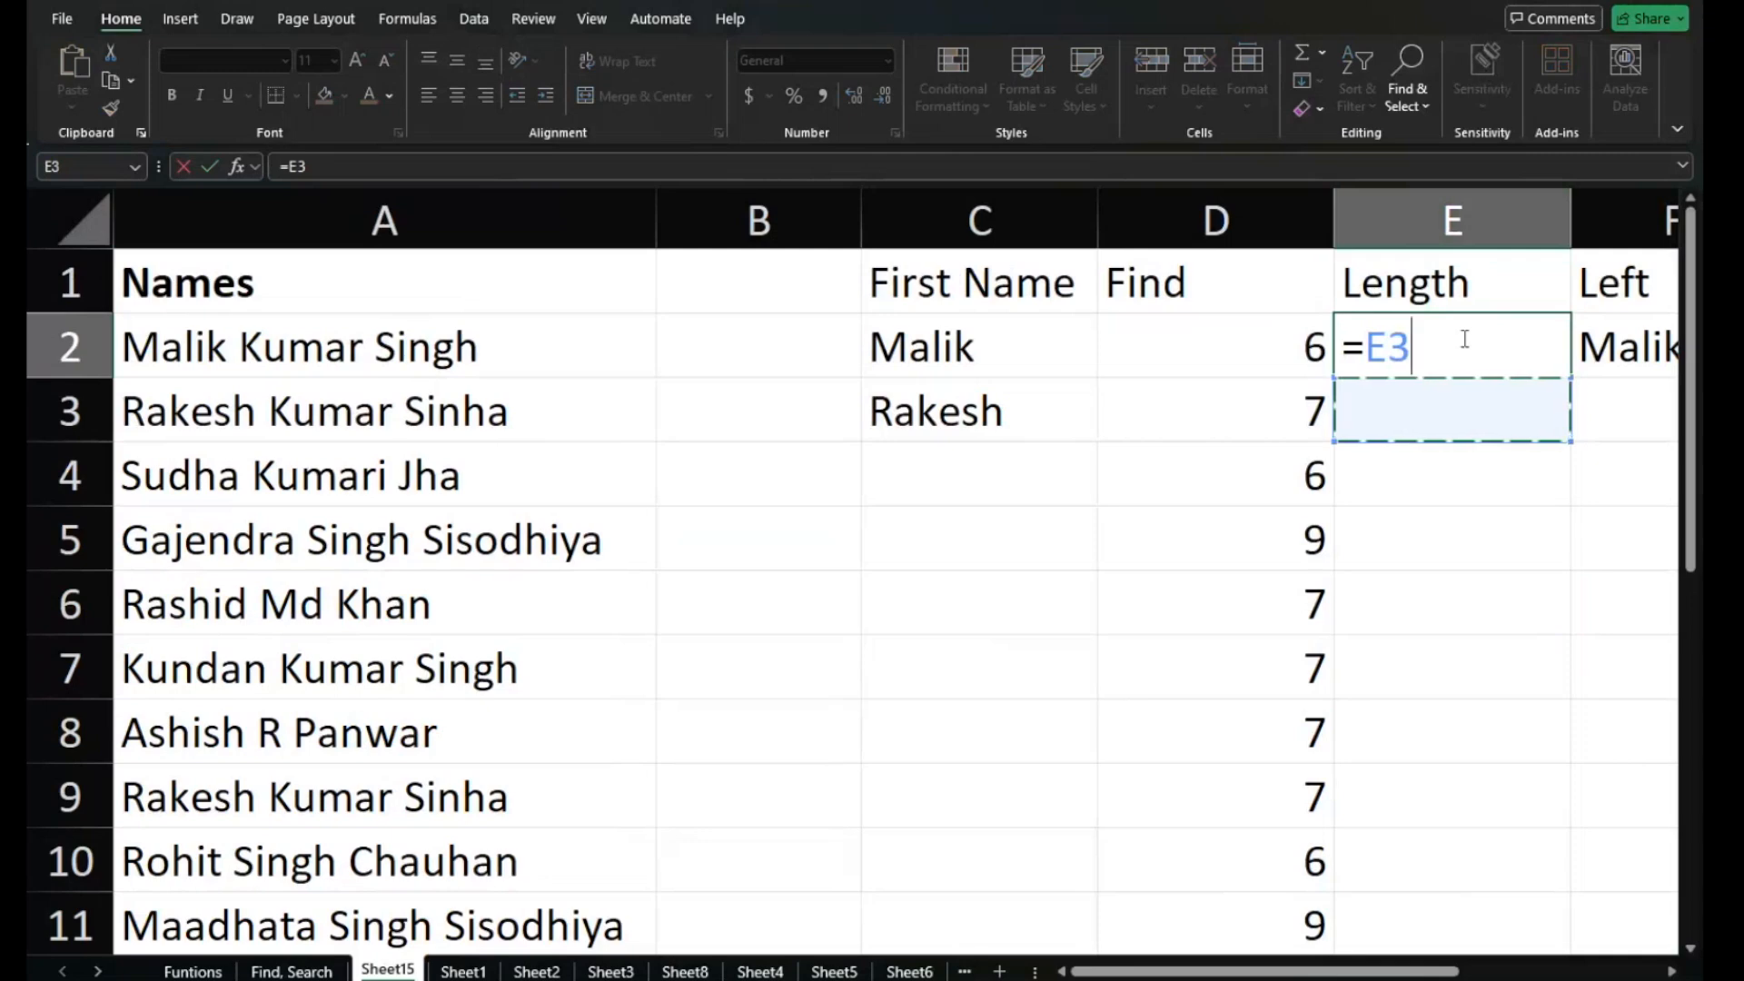
pyautogui.press('Up')
pyautogui.press('Left')
pyautogui.write('-1')
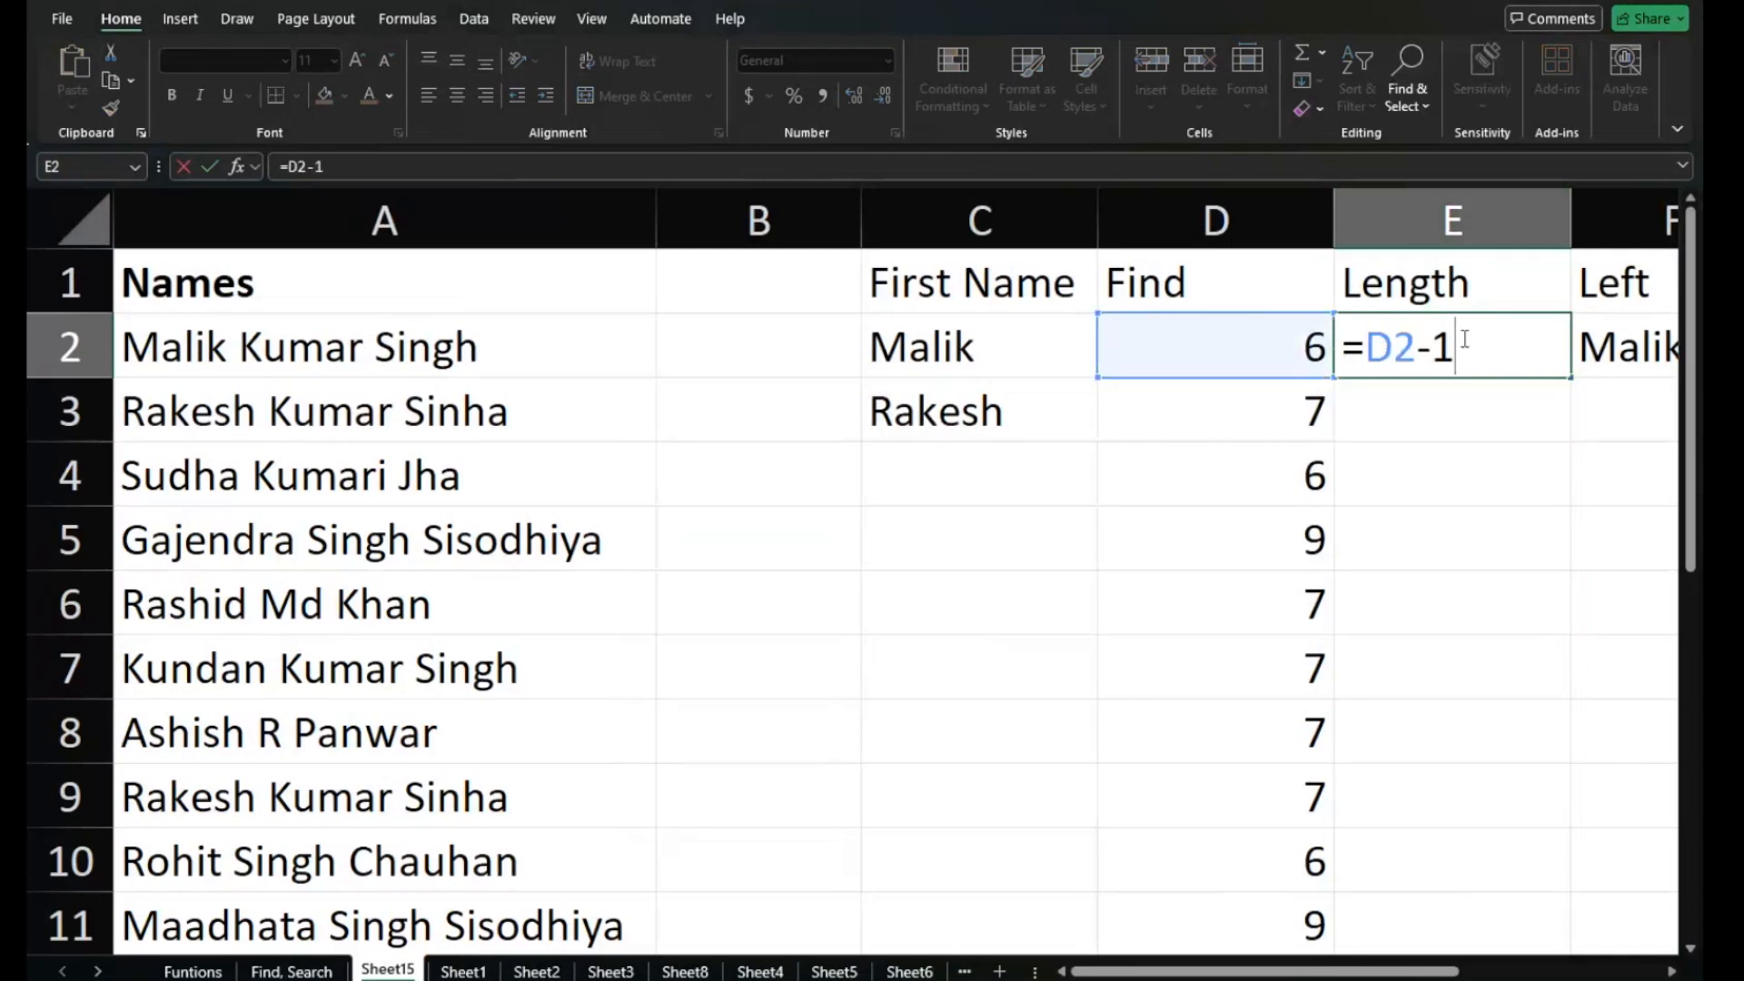
pyautogui.hotkey('ctrl', 'Return')
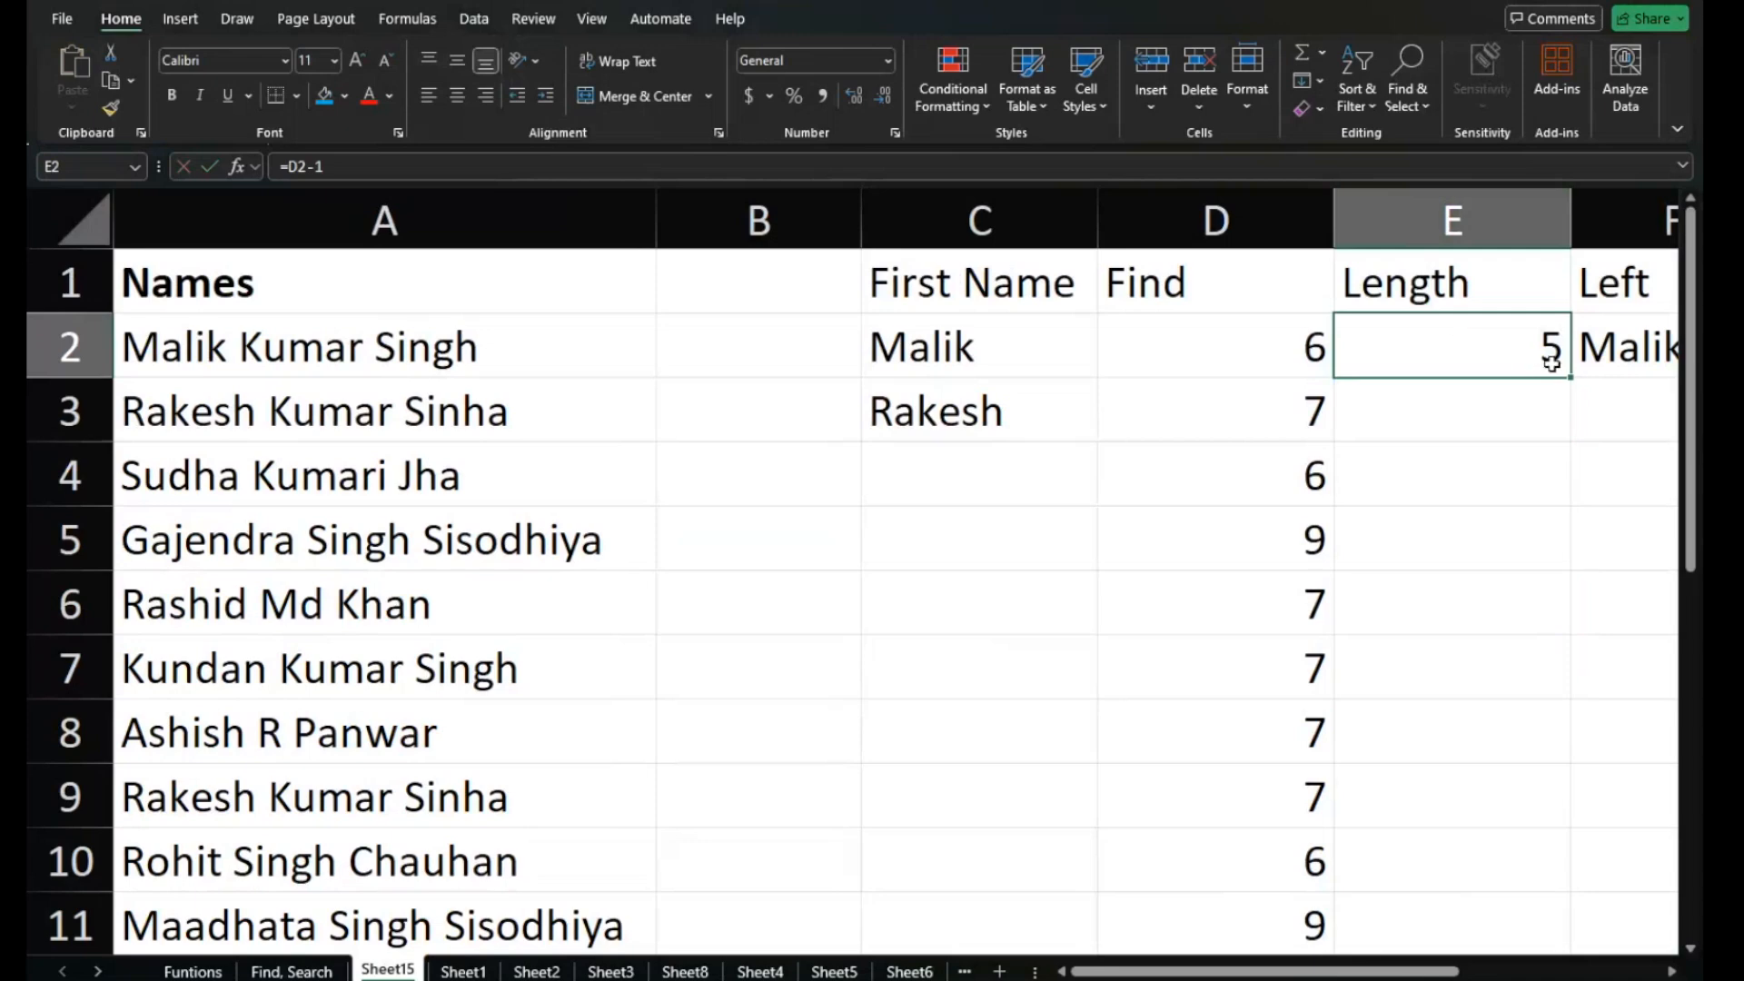
pyautogui.doubleClick(1571, 376)
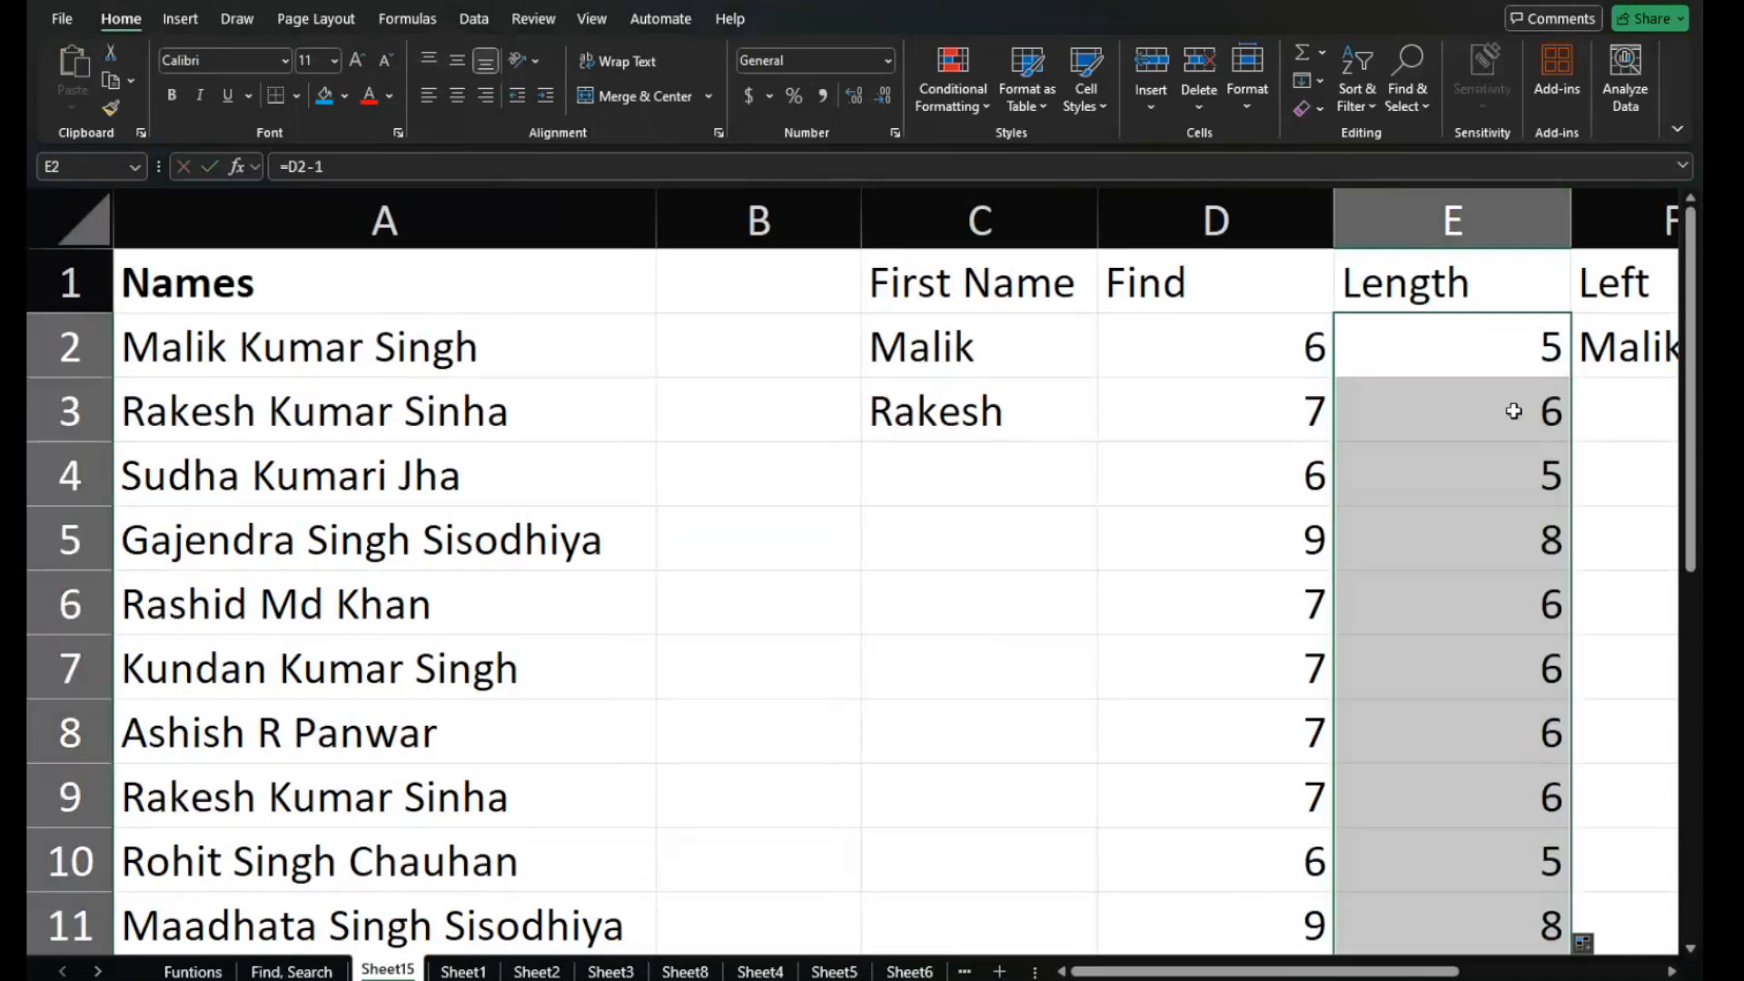
# Delete the First Name column and the empty column beside Names.
pyautogui.click(1529, 462)
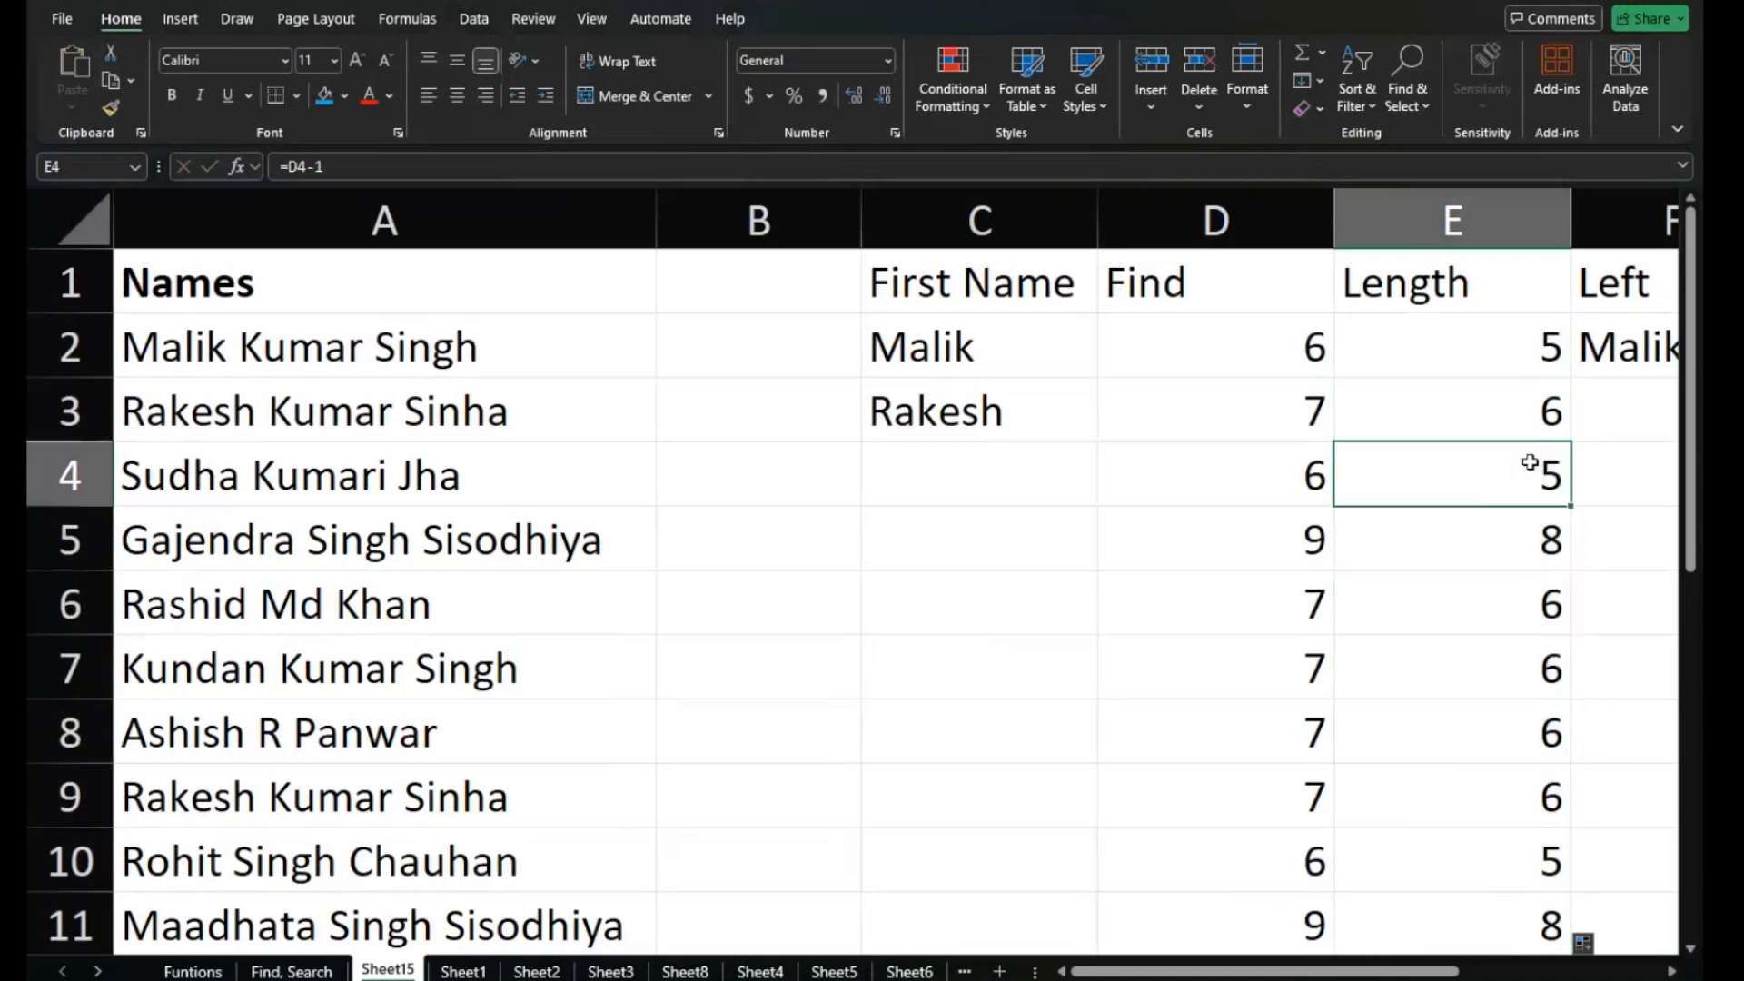
pyautogui.hscroll(2, 1528, 462)
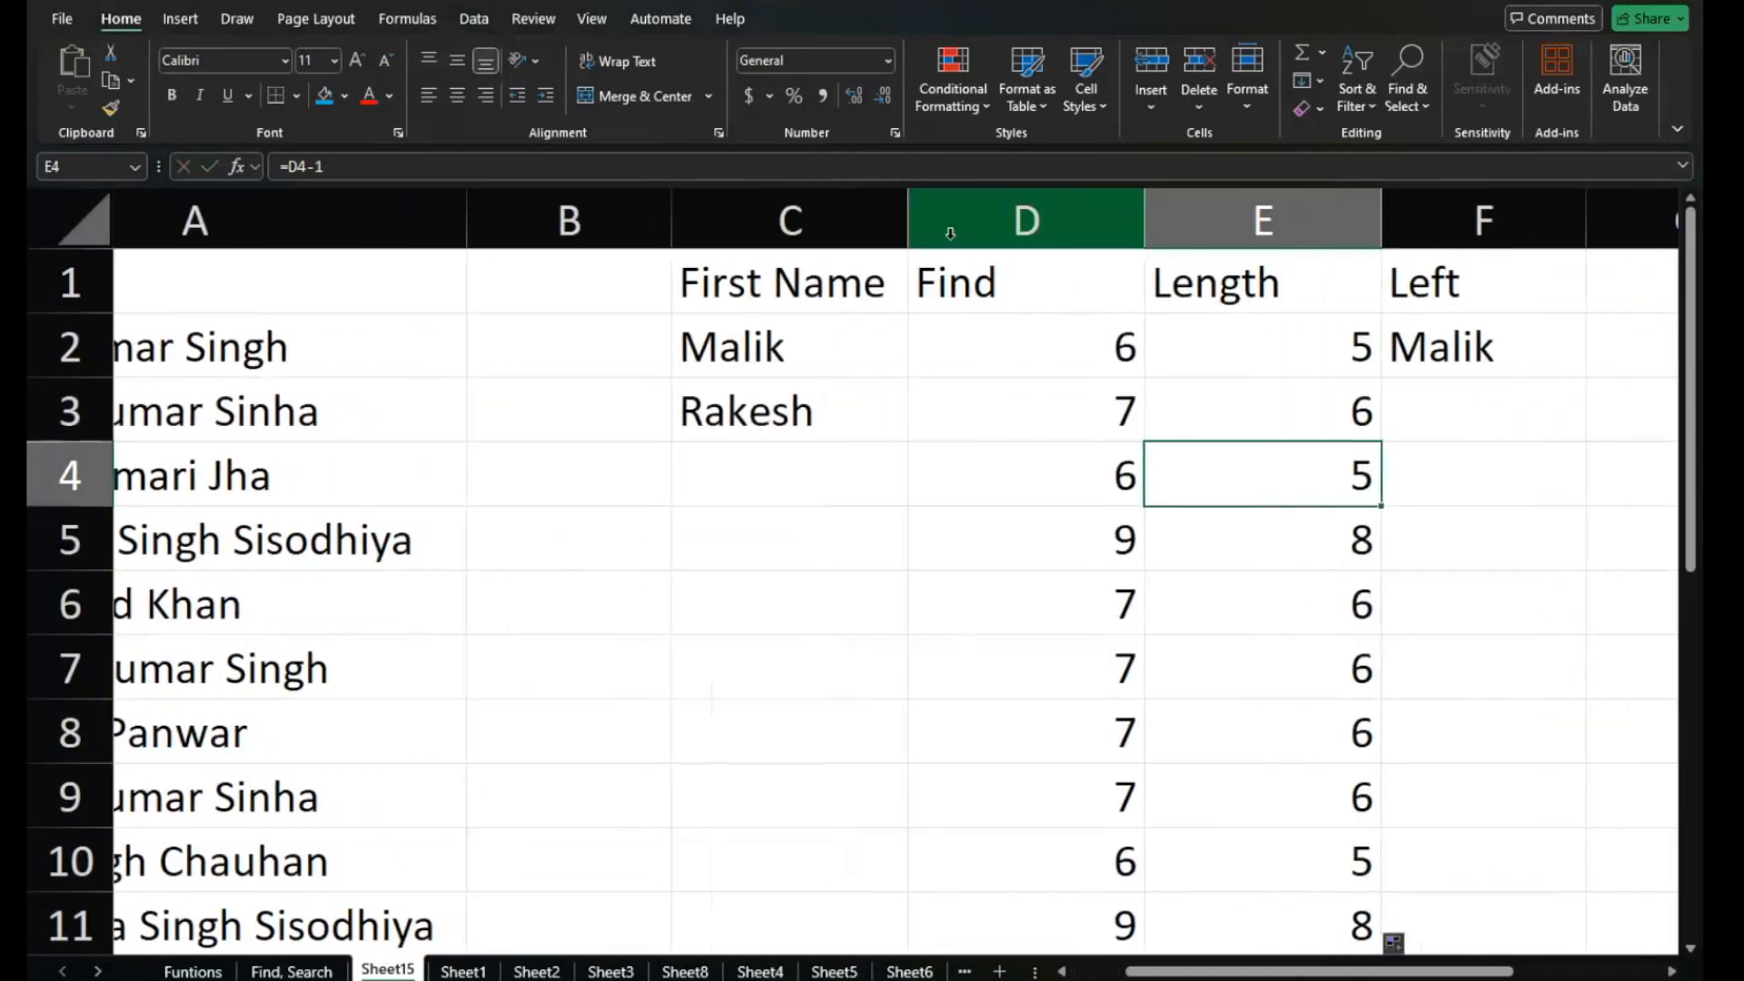
pyautogui.click(806, 221)
pyautogui.hotkey('ctrl', '-')
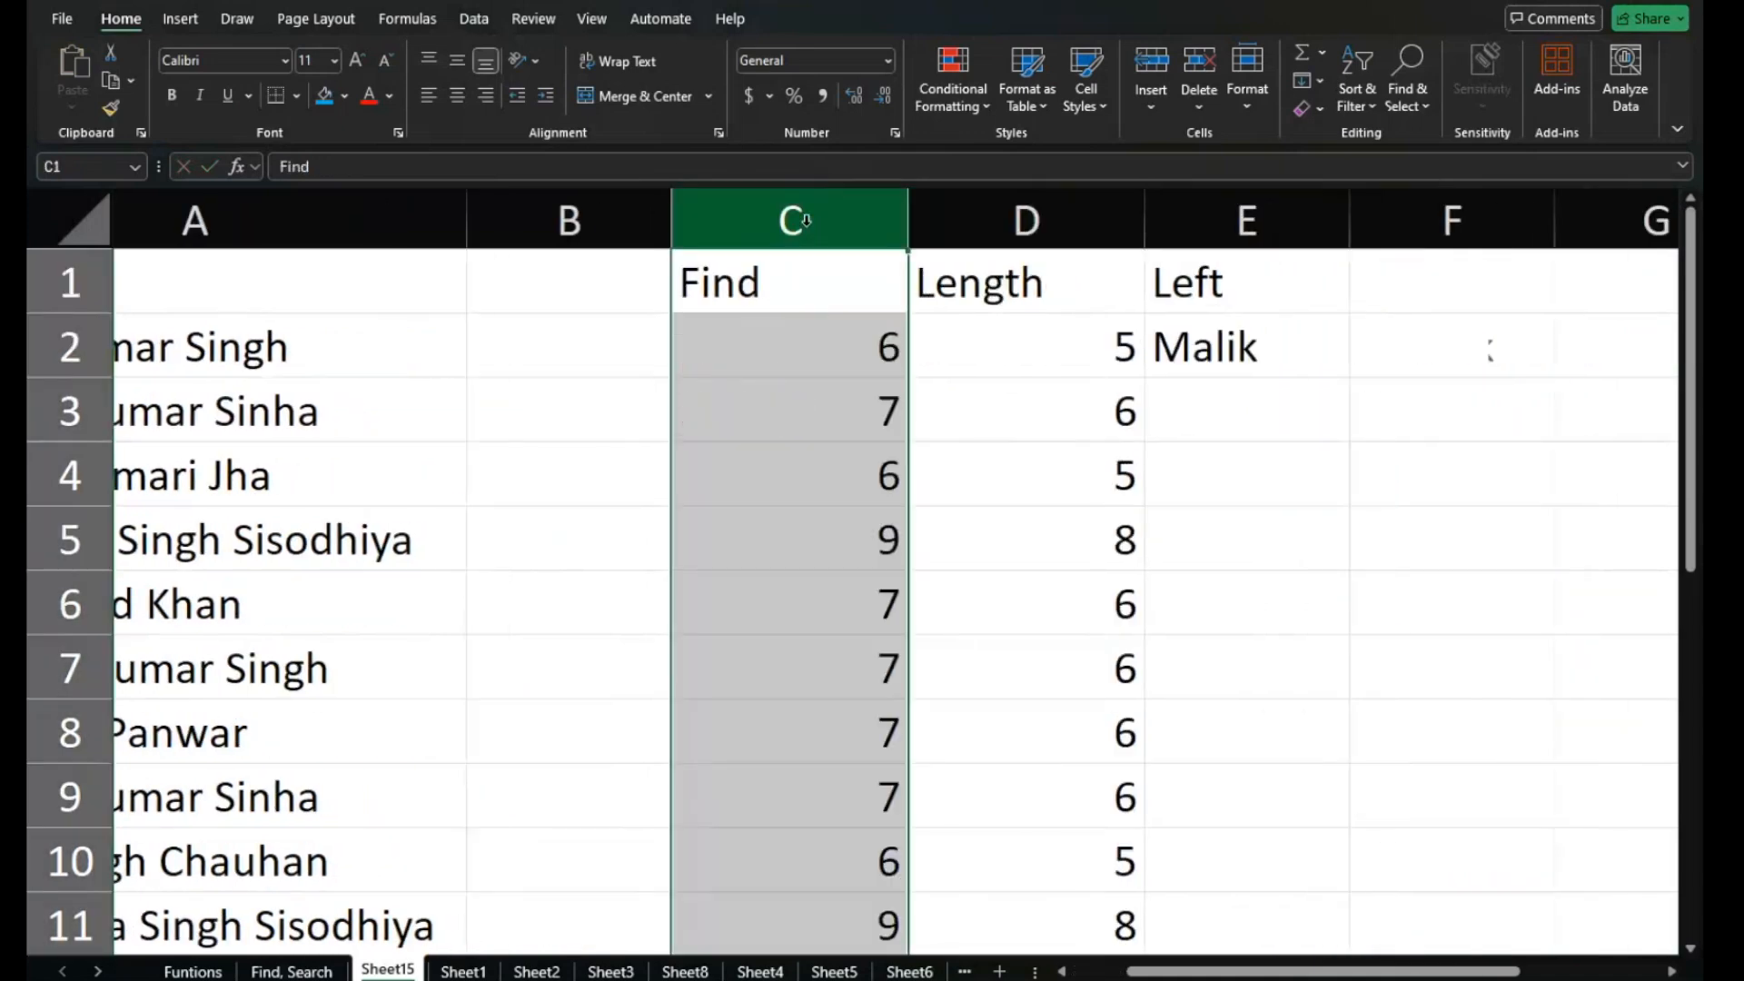
pyautogui.click(636, 211)
pyautogui.hotkey('ctrl', '-')
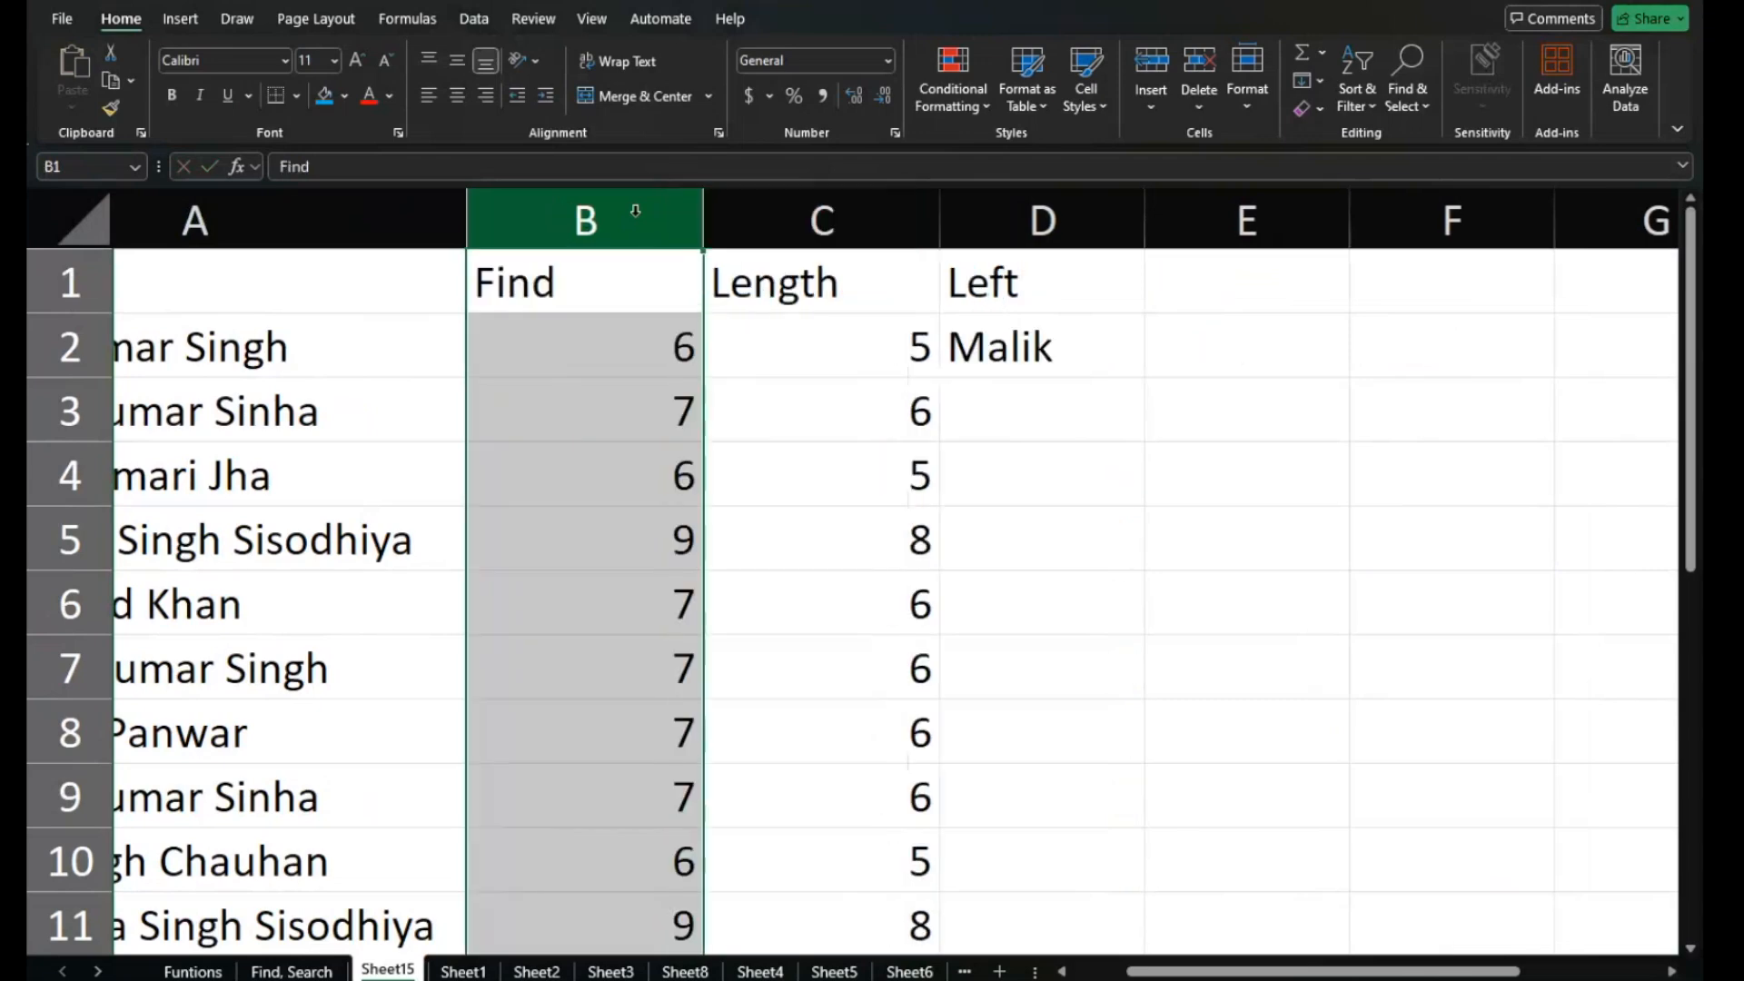
pyautogui.hscroll(-2, 724, 487)
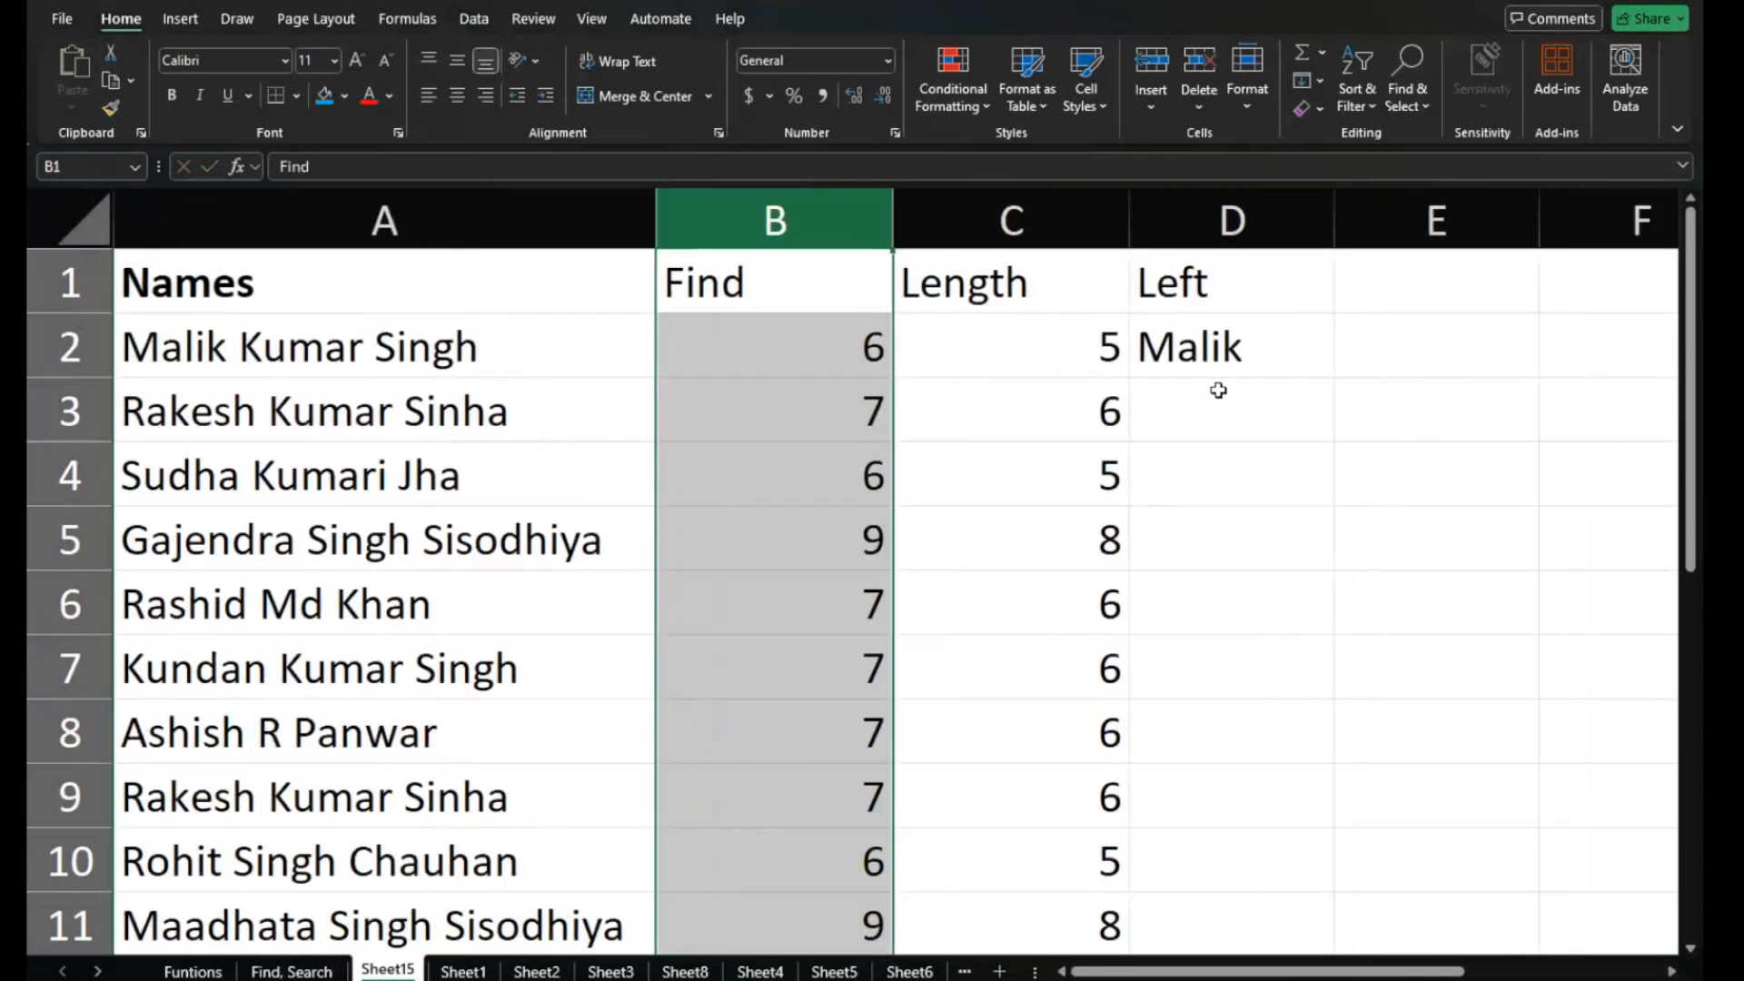
# Change the LEFT formula in D2 to =LEFT(A2,C2) so it takes the character count from the Length column.
pyautogui.click(1235, 358)
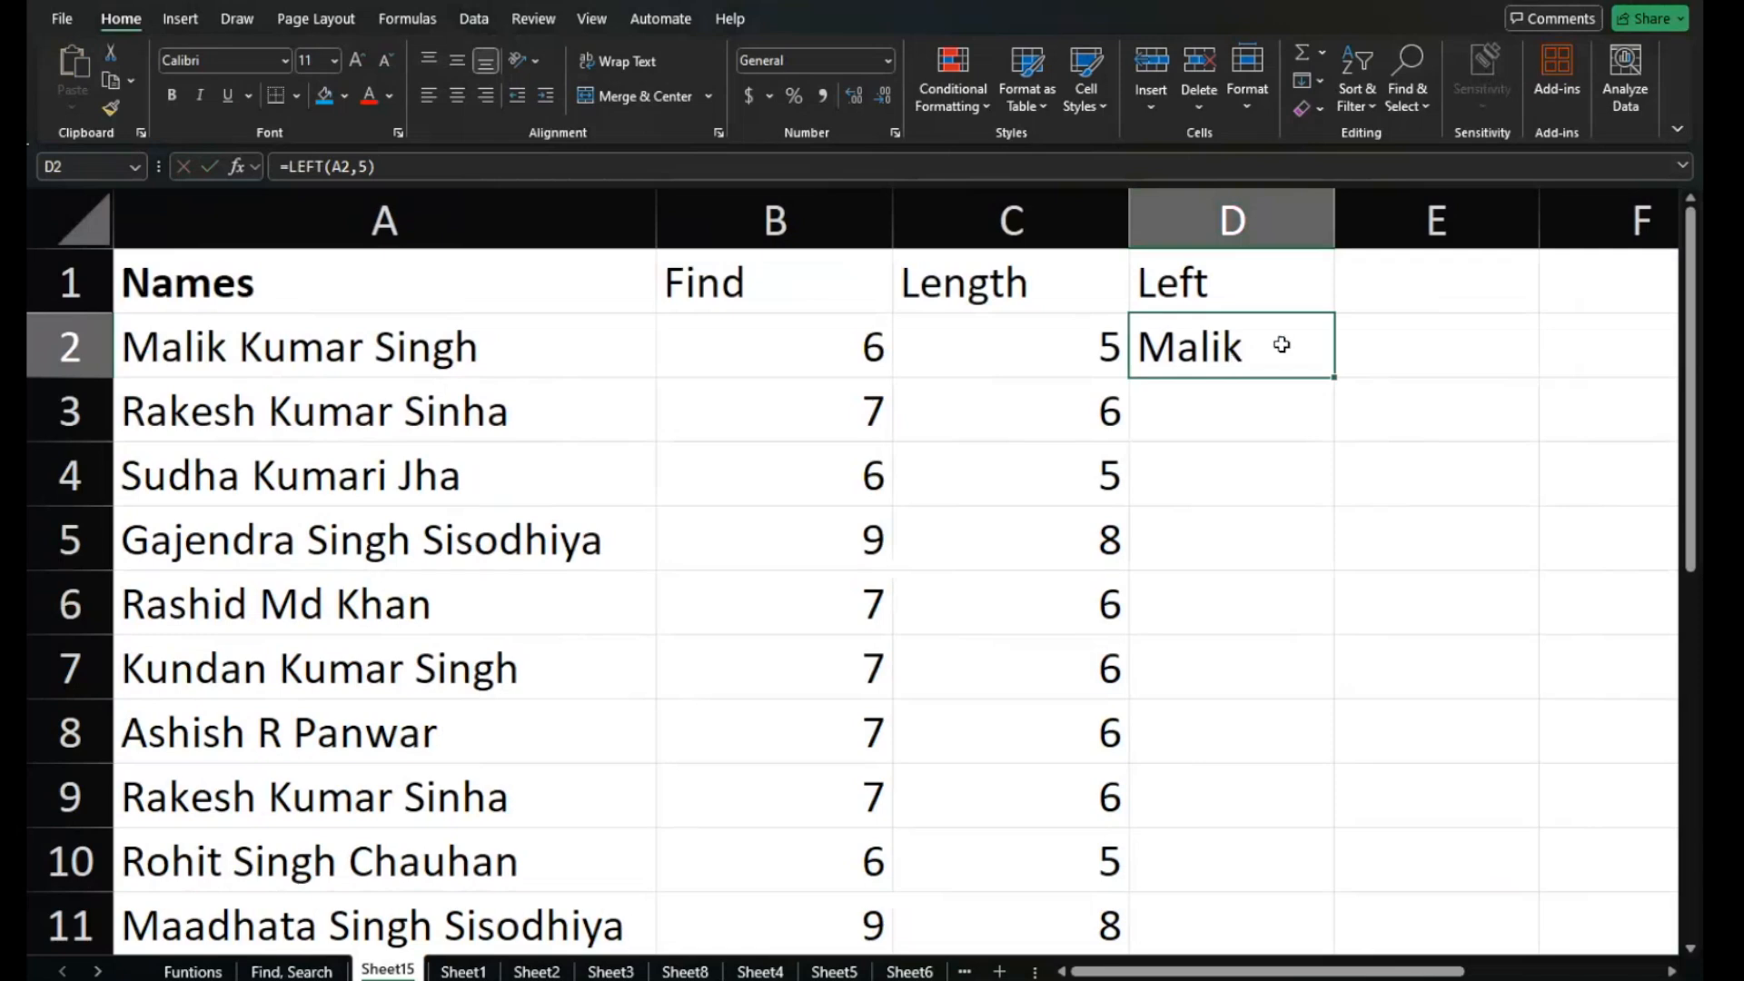
pyautogui.doubleClick(1281, 348)
pyautogui.doubleClick(1336, 347)
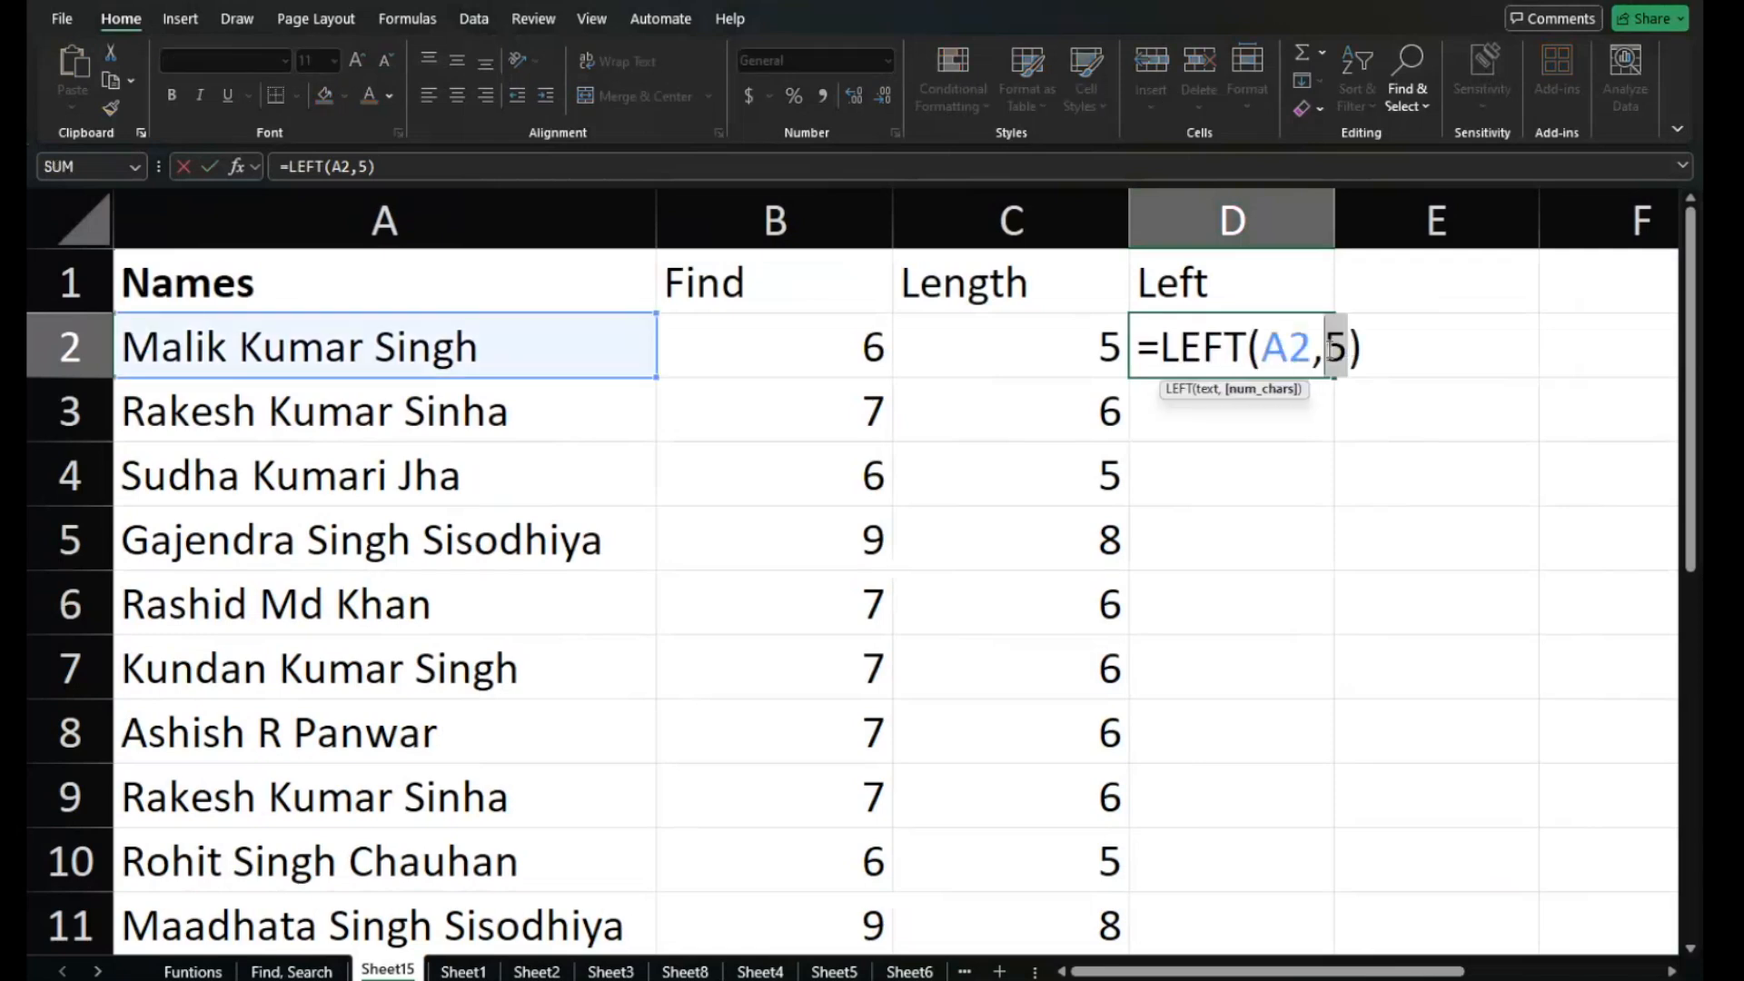
pyautogui.click(1070, 347)
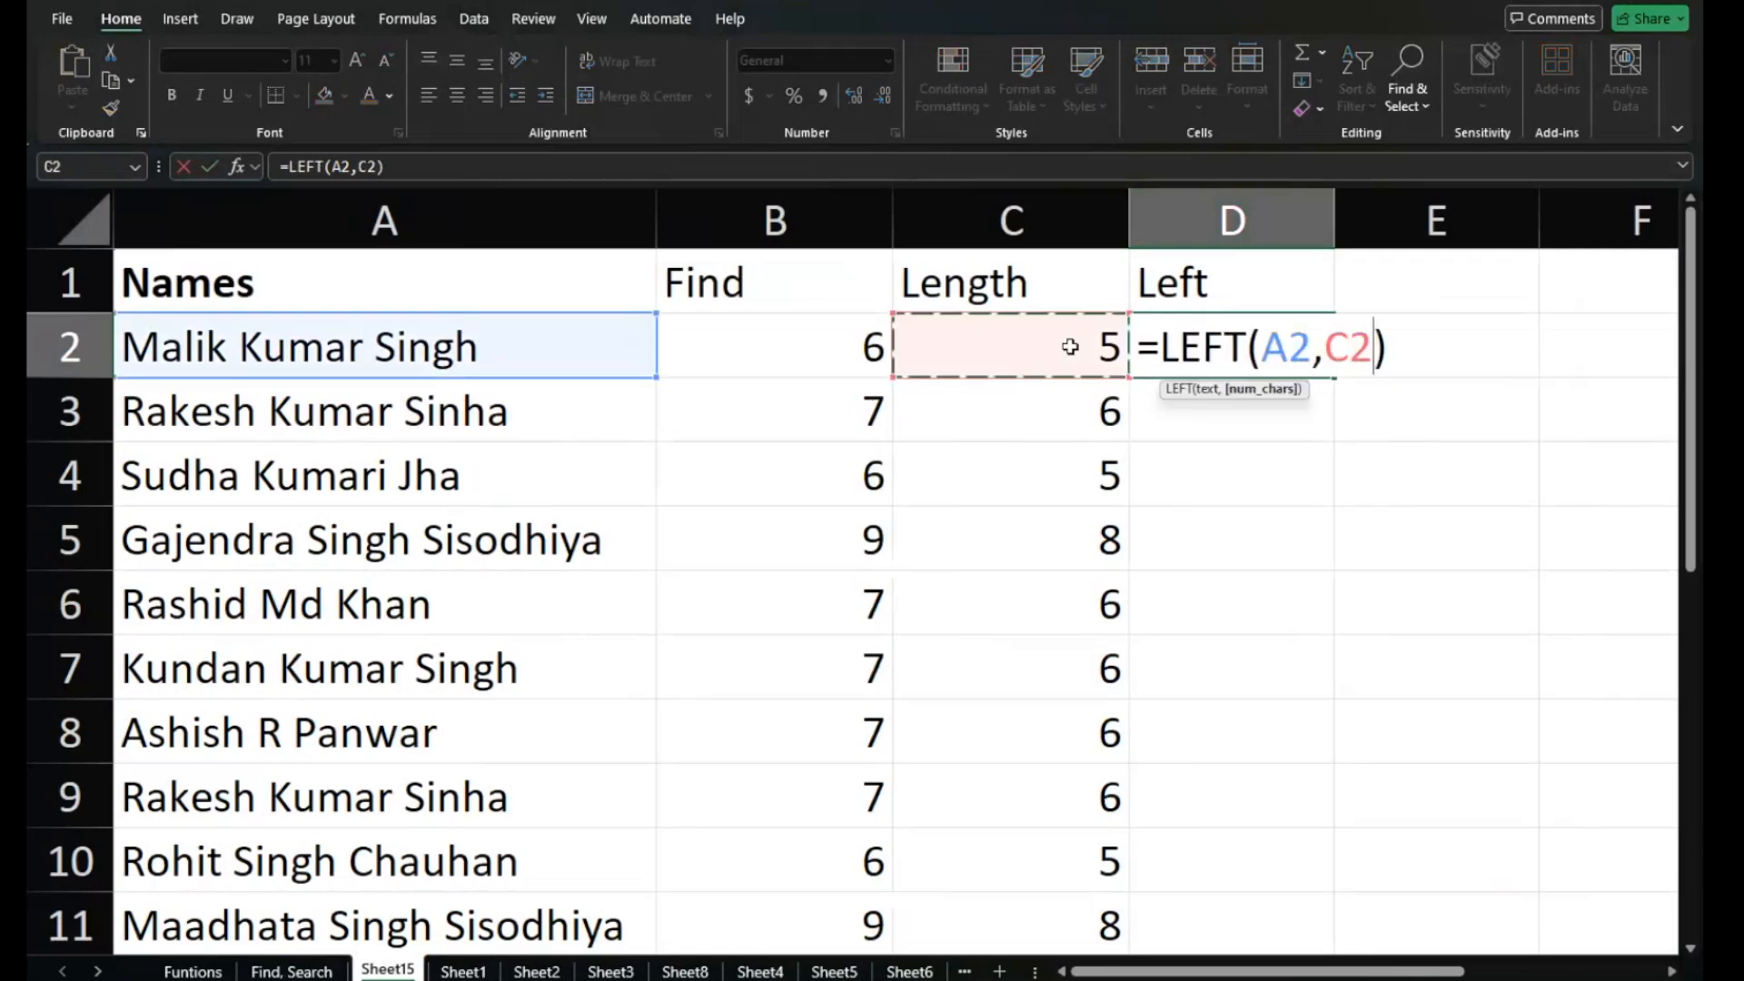
pyautogui.press('Return')
pyautogui.doubleClick(1240, 344)
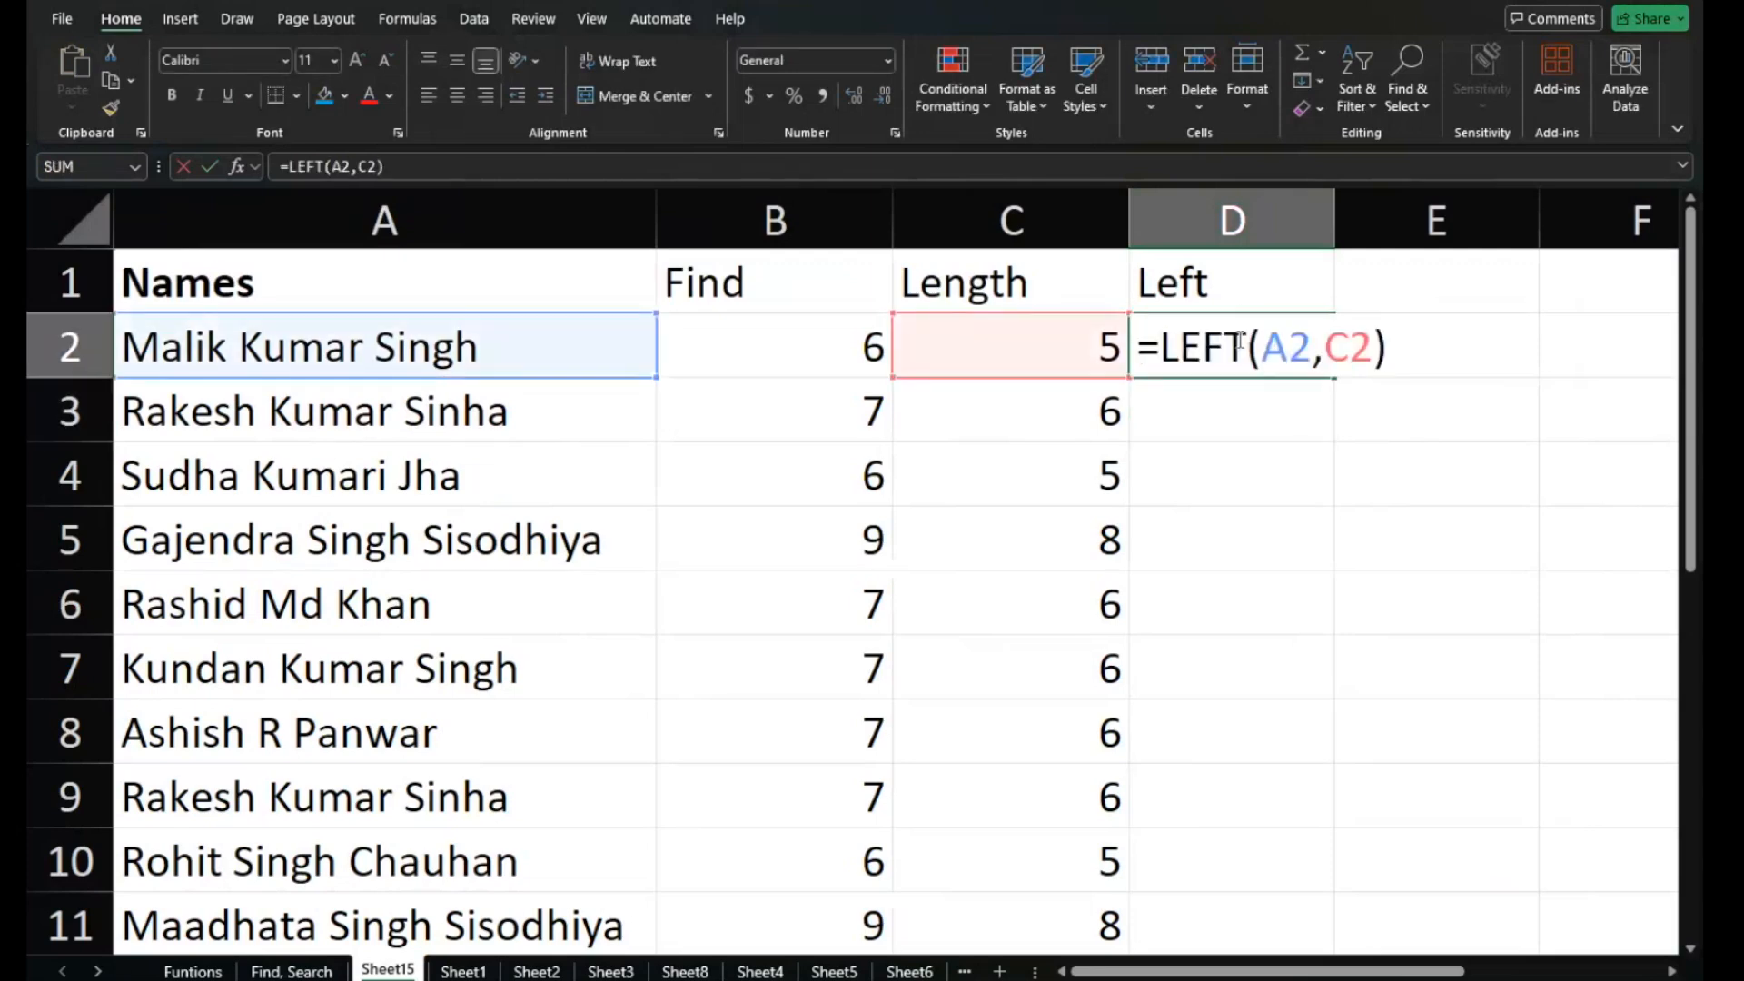
pyautogui.press('Return')
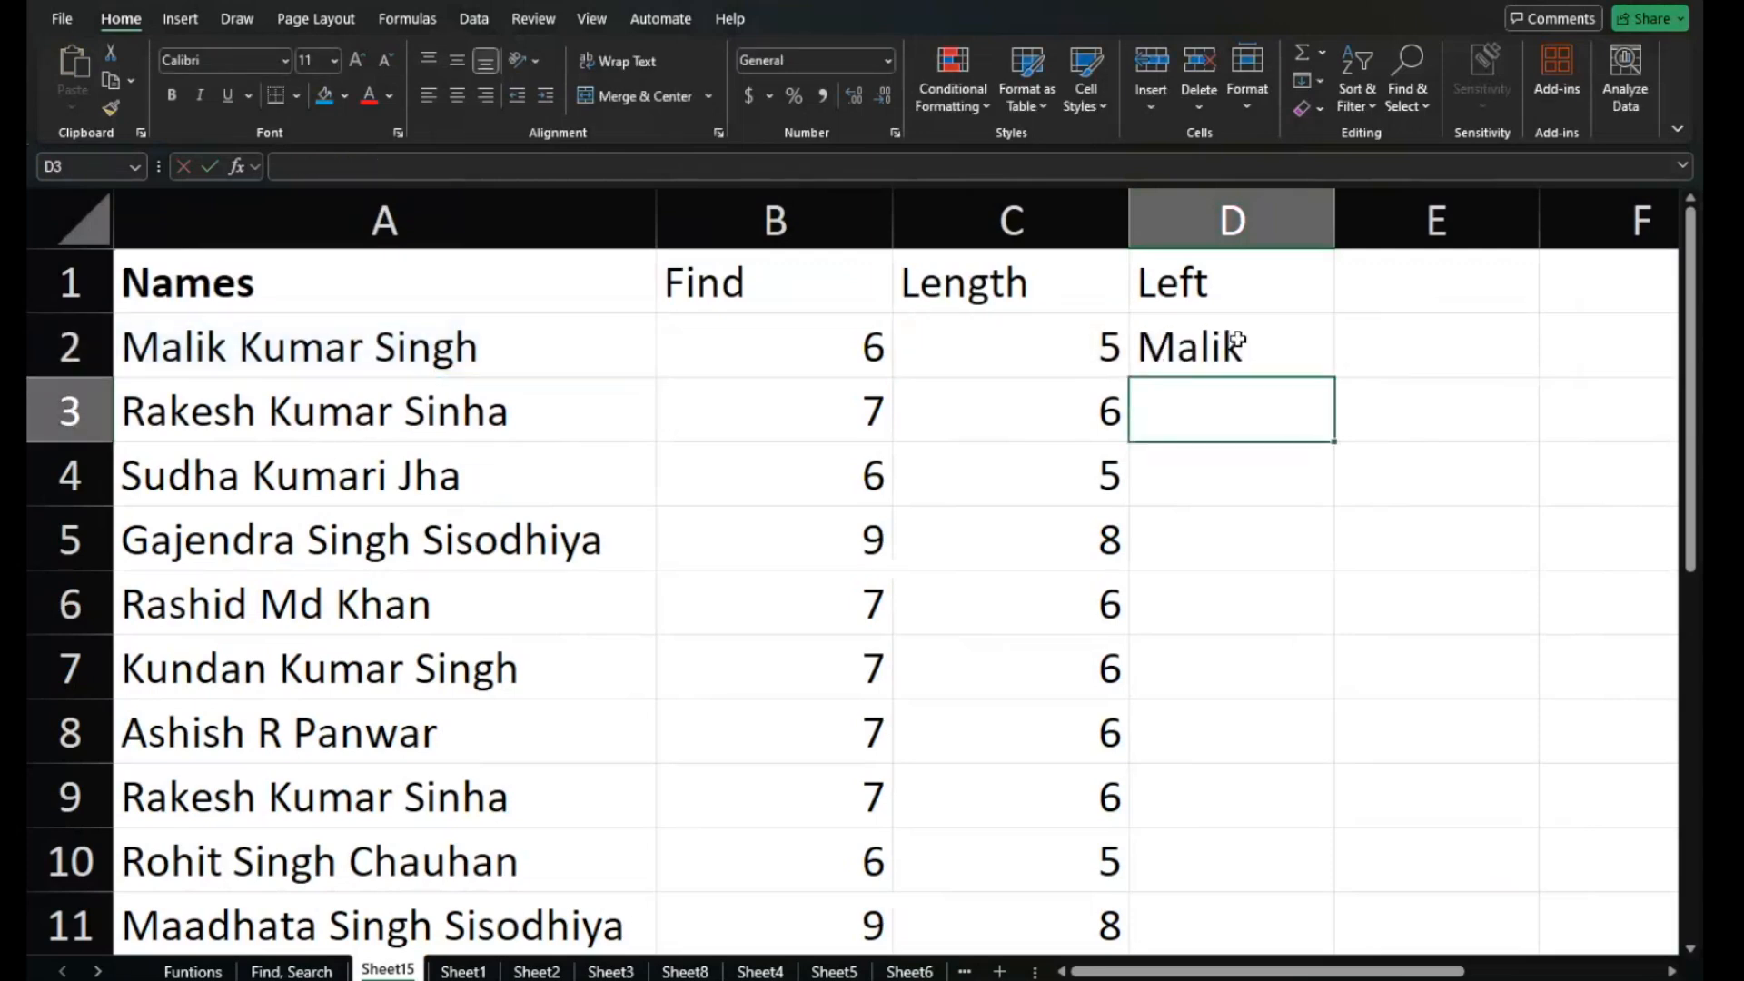
# Fill the LEFT formula from D2 down to D12 and check the extracted first names.
pyautogui.click(1237, 340)
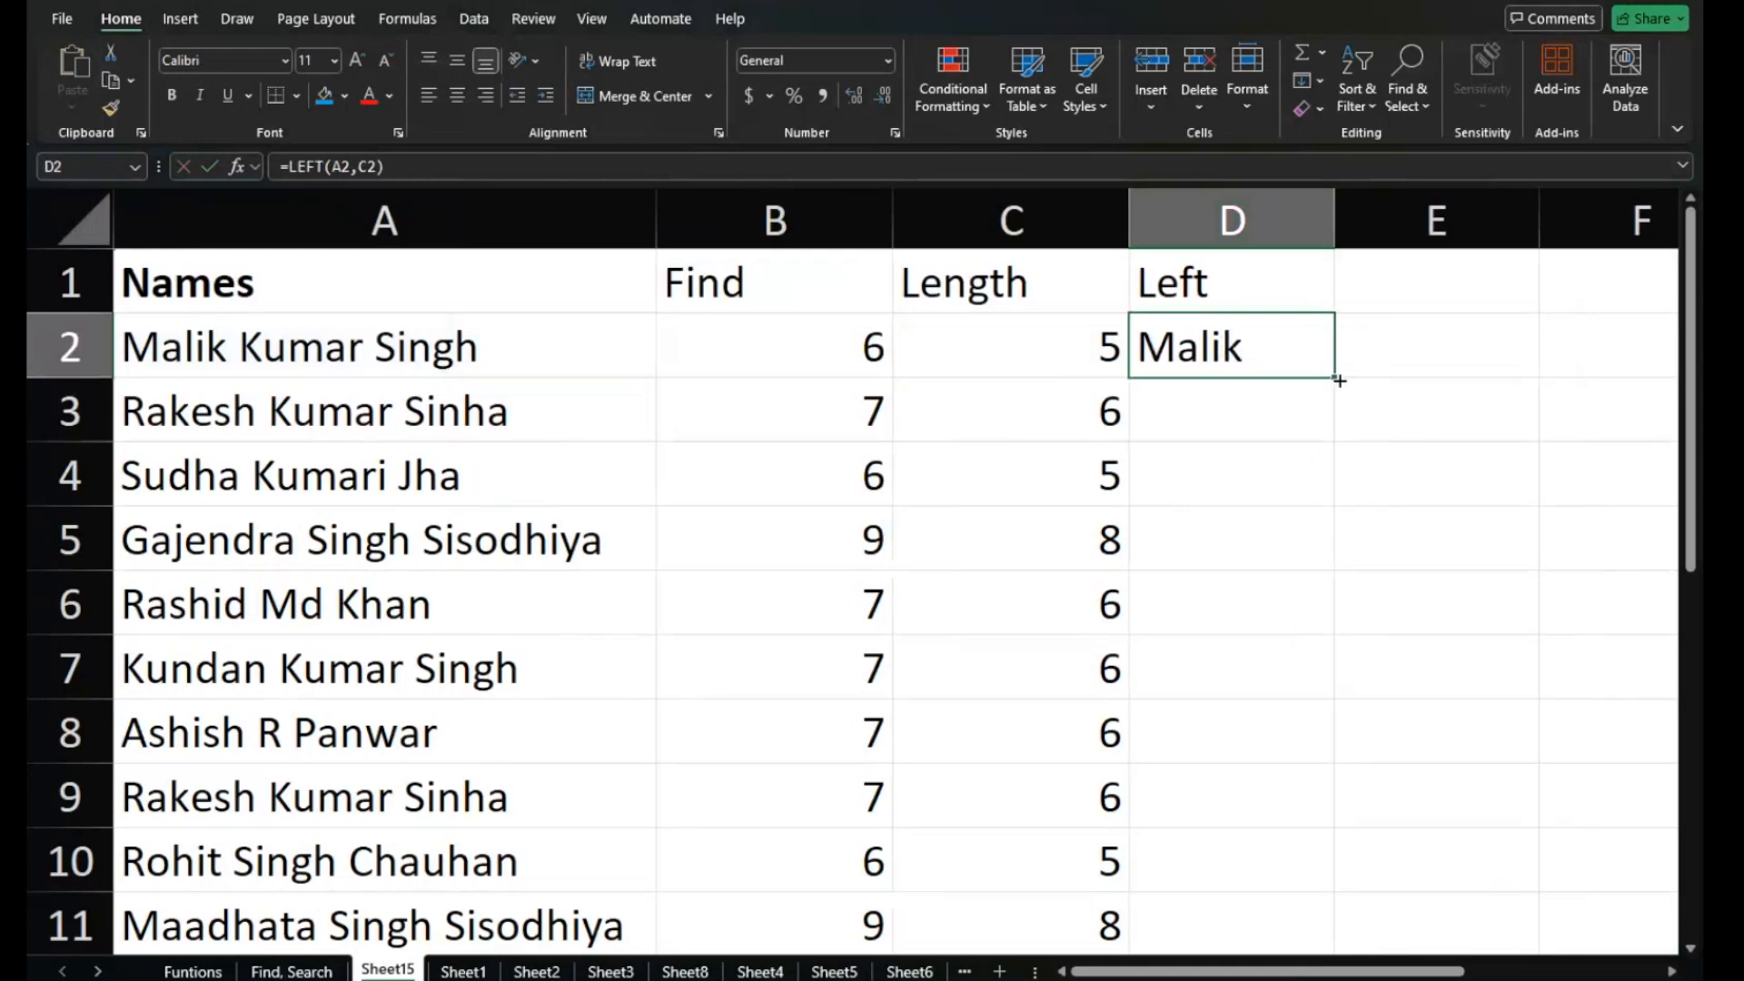
pyautogui.doubleClick(1340, 381)
pyautogui.scroll(-3, 1248, 506)
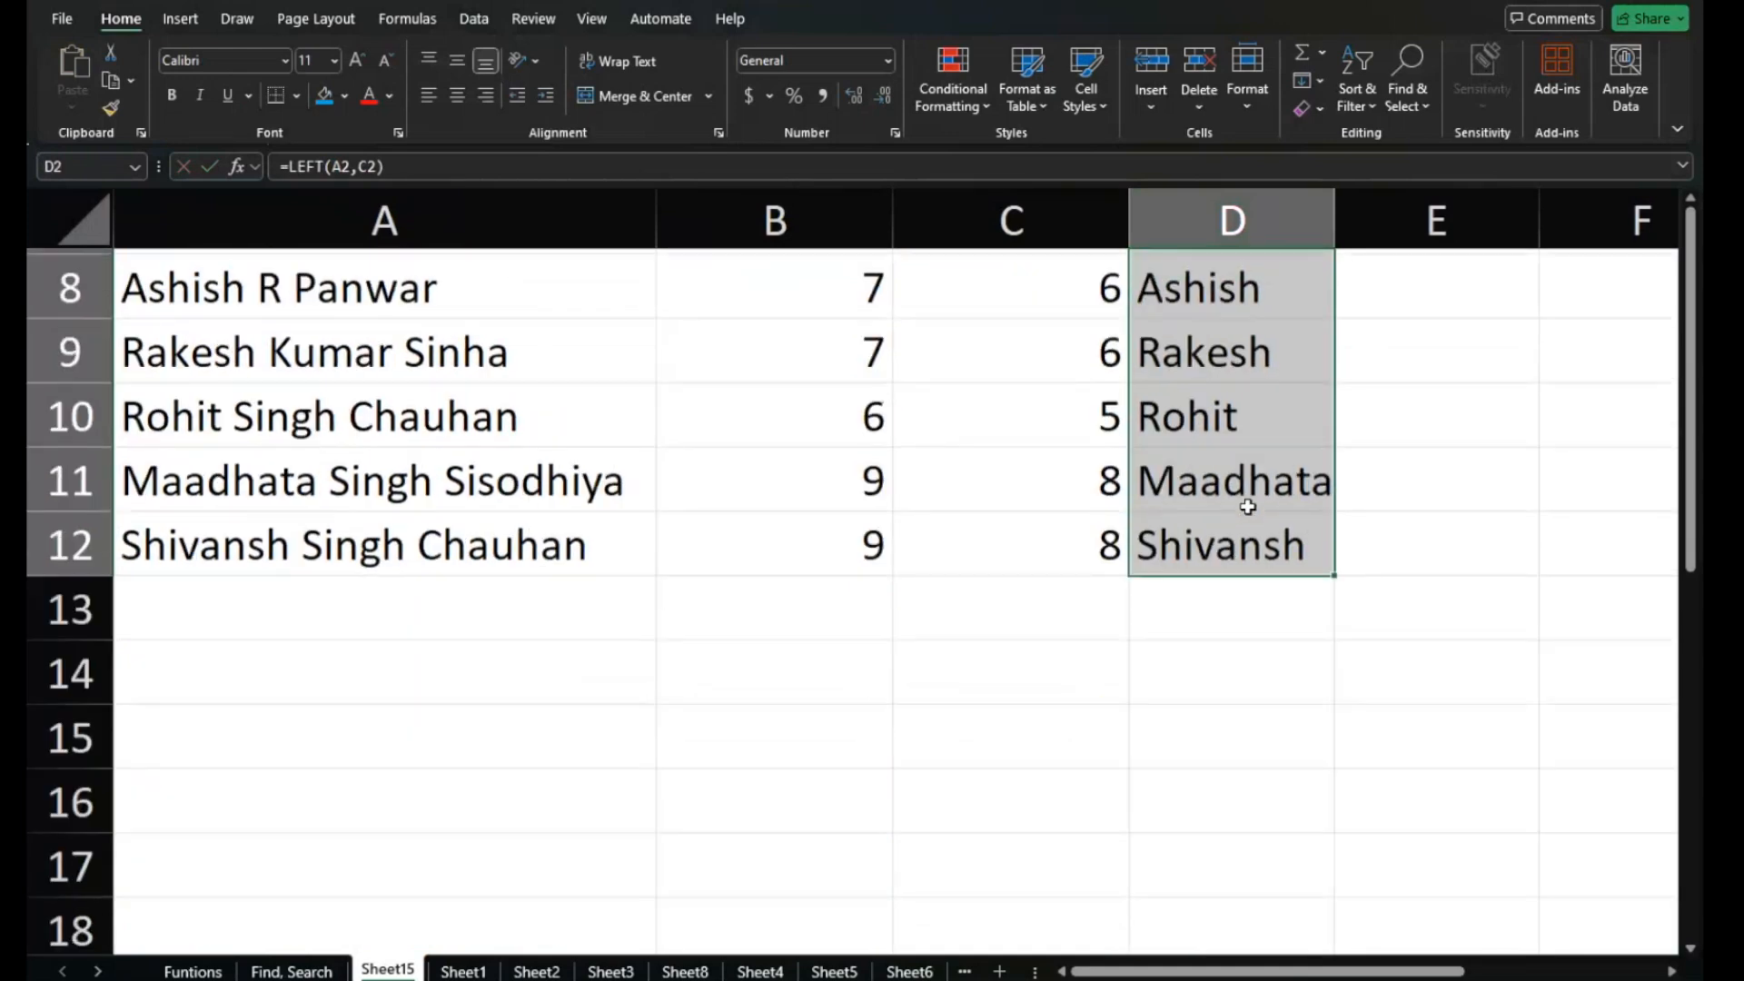
pyautogui.scroll(3, 1262, 436)
pyautogui.click(1404, 320)
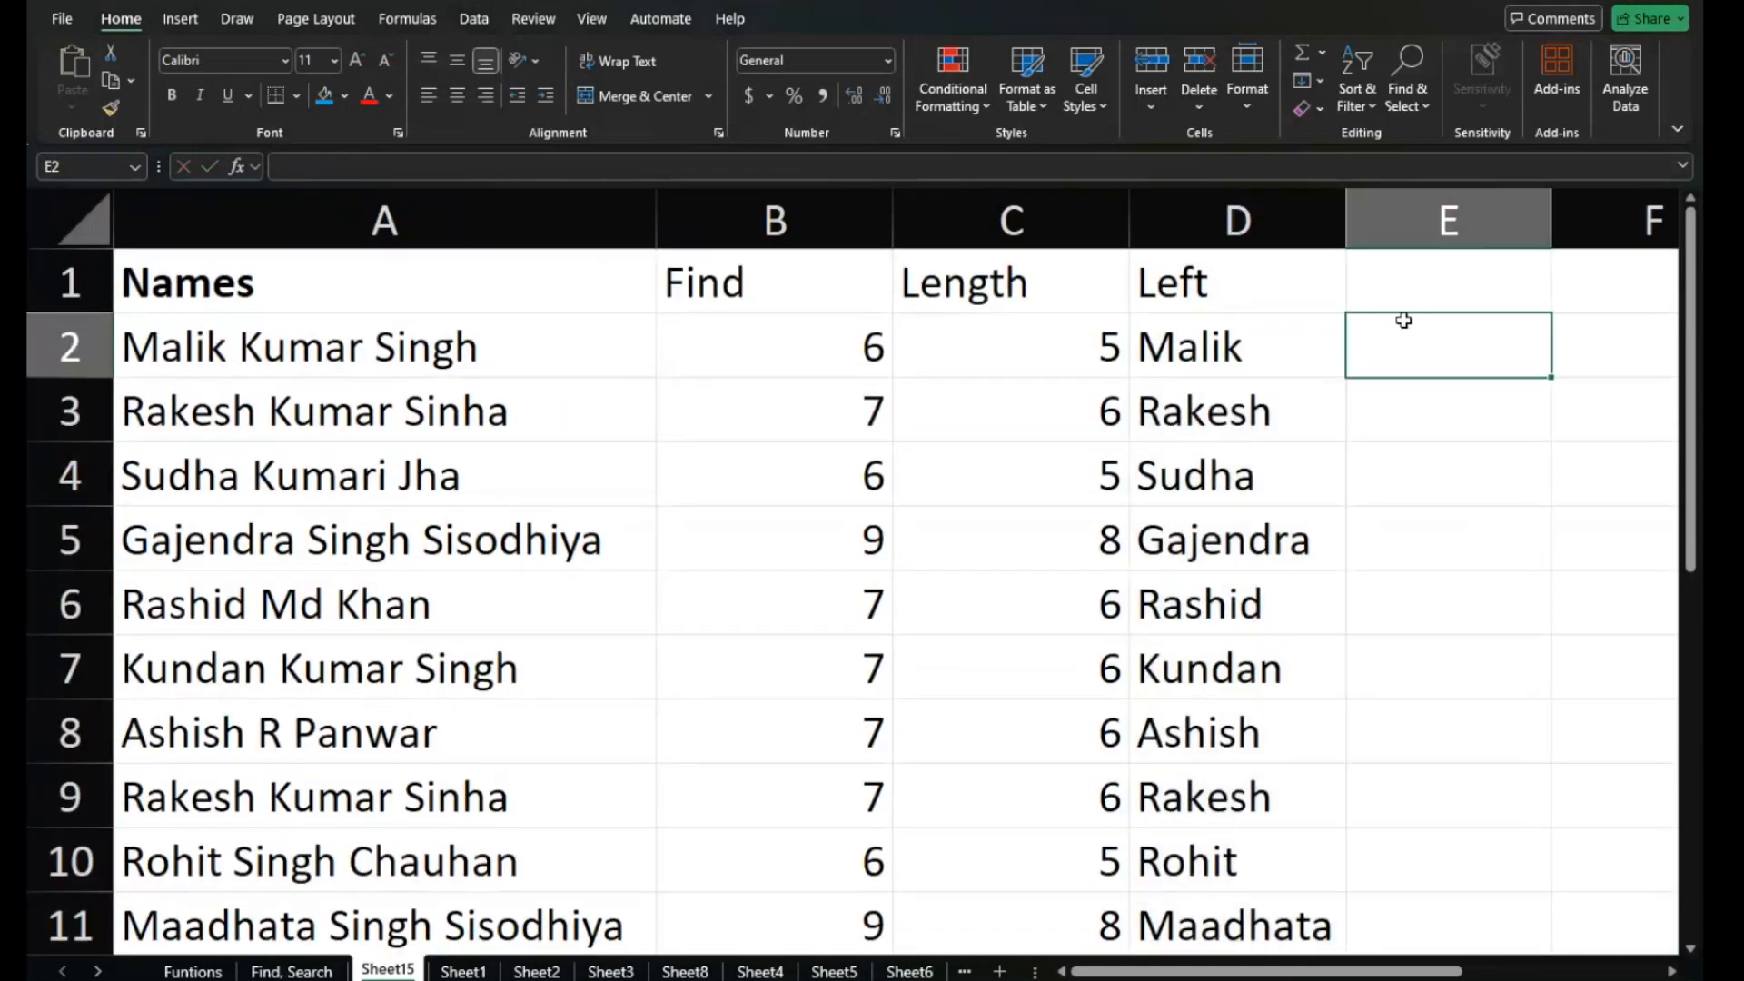
# Rename the Find header in B1 as Space.
pyautogui.moveTo(808, 277); pyautogui.dragTo(1218, 305)
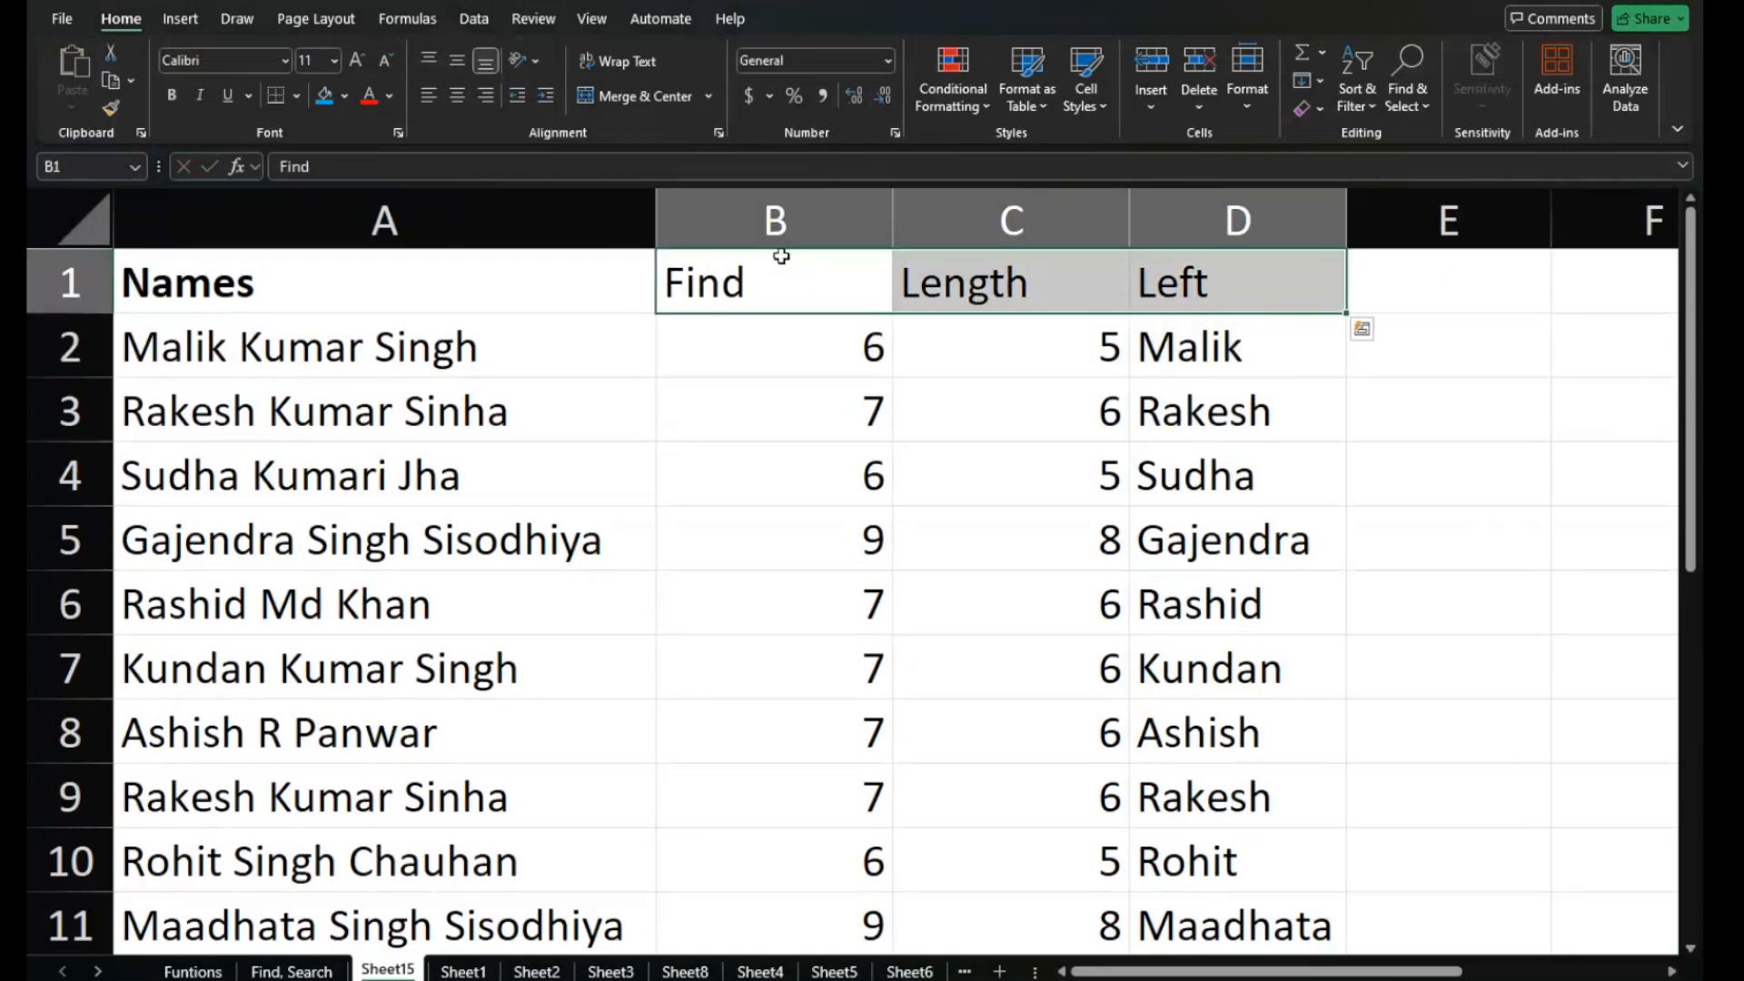
pyautogui.click(779, 286)
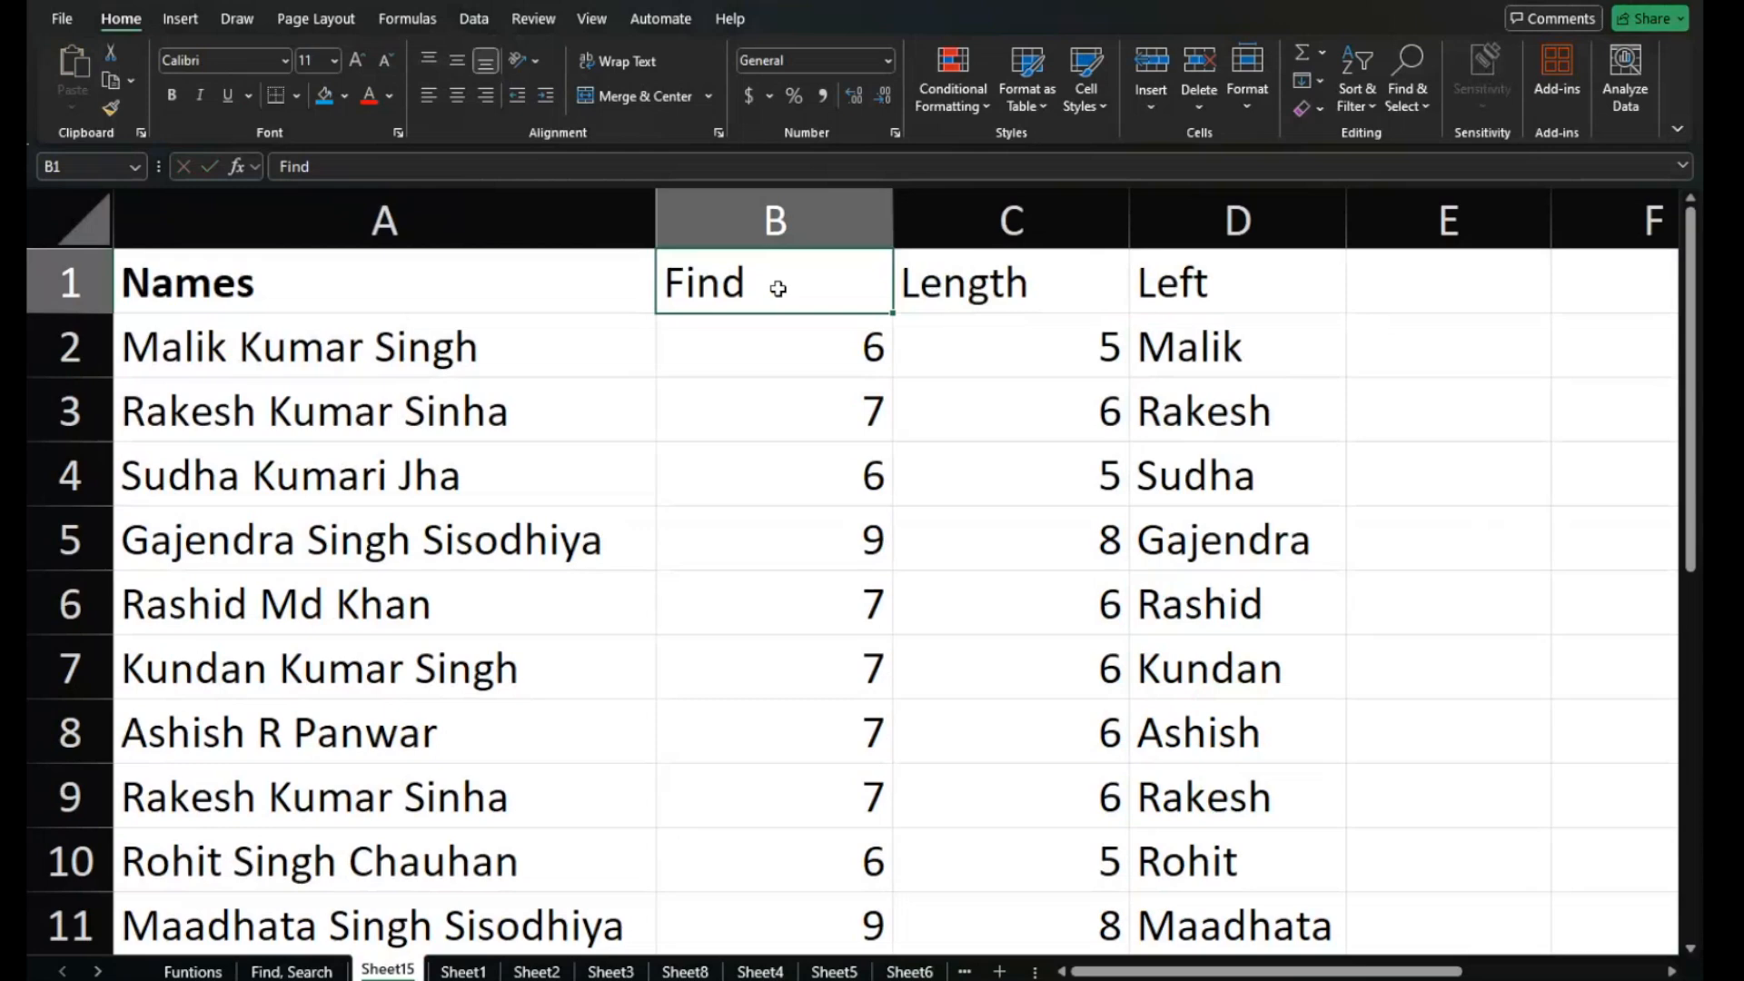
pyautogui.write('Spa')
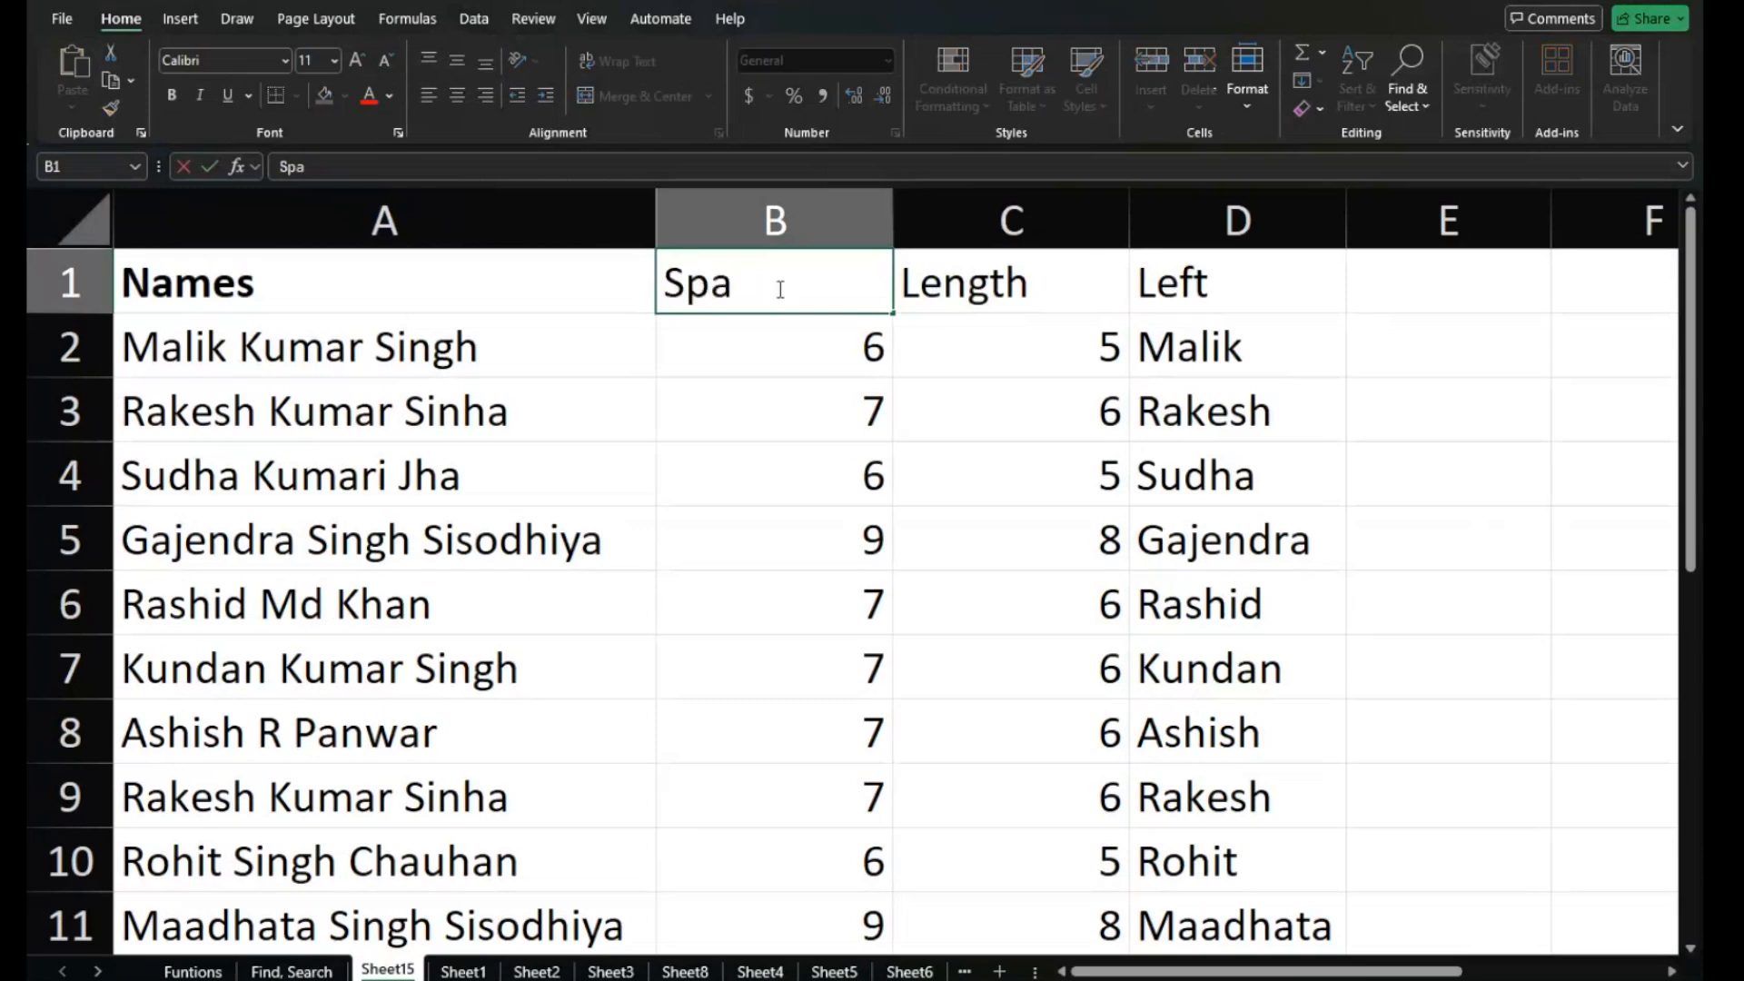
pyautogui.write('ce')
pyautogui.click(1072, 298)
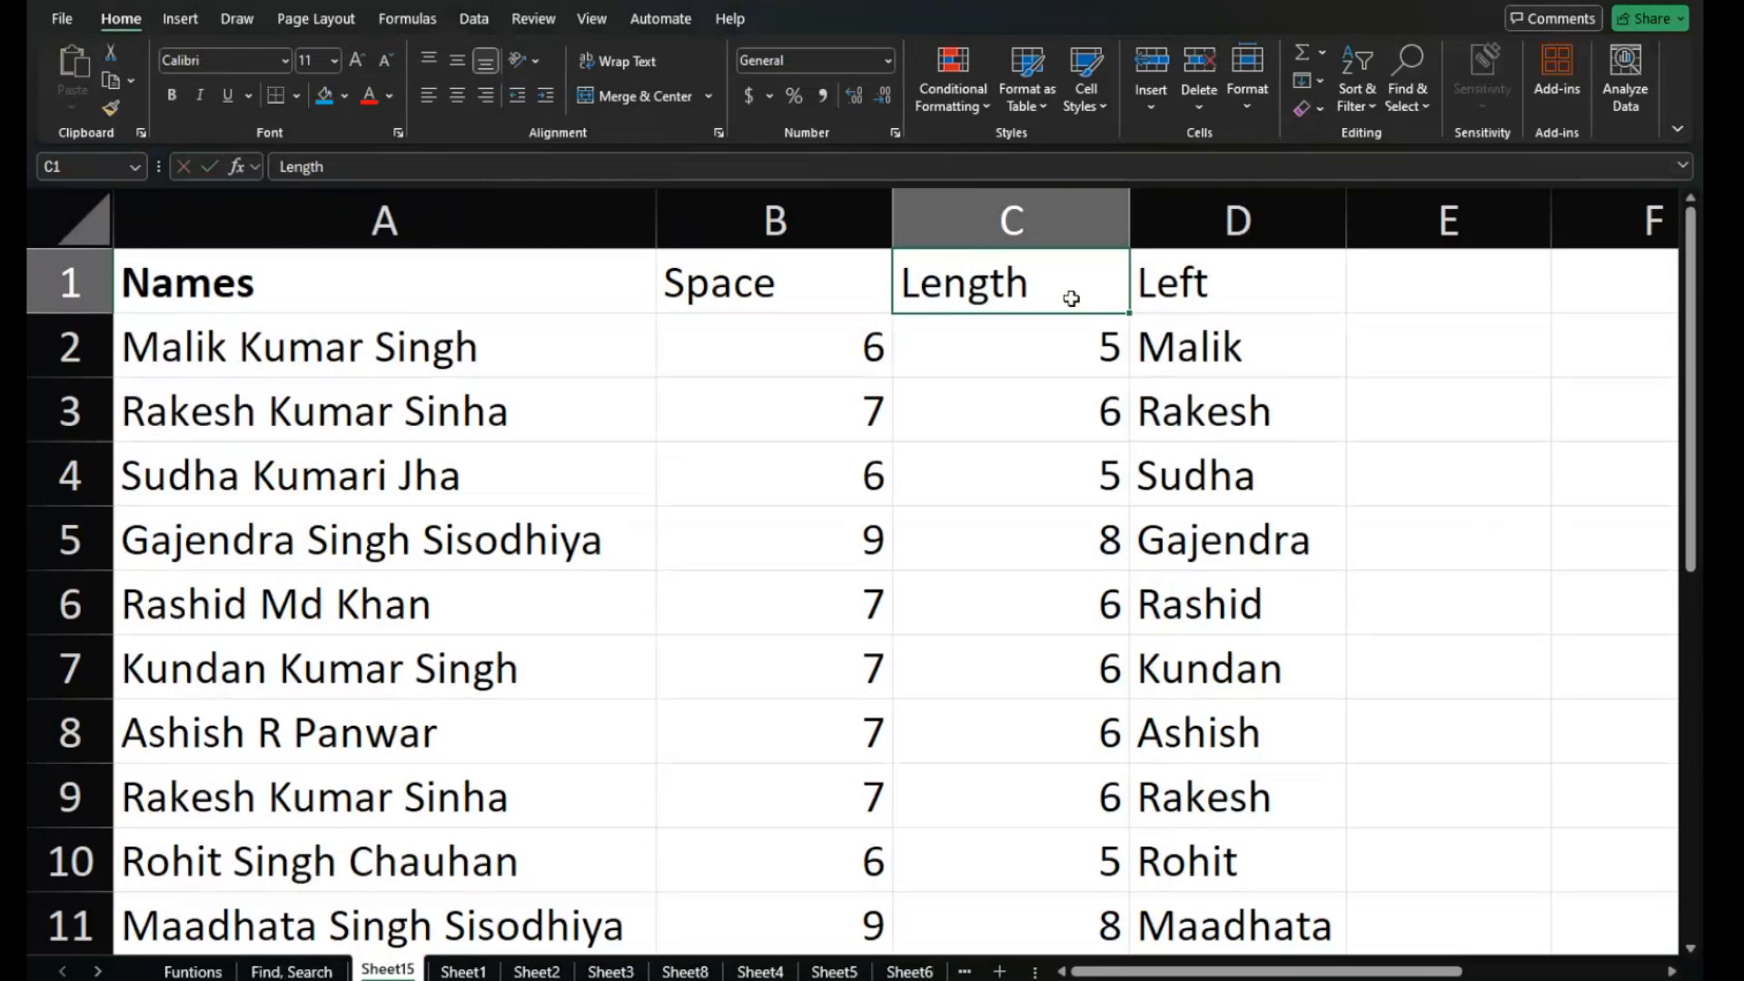
# Head column E with Expert in cell E1.
pyautogui.press('Right')
pyautogui.press('Right')
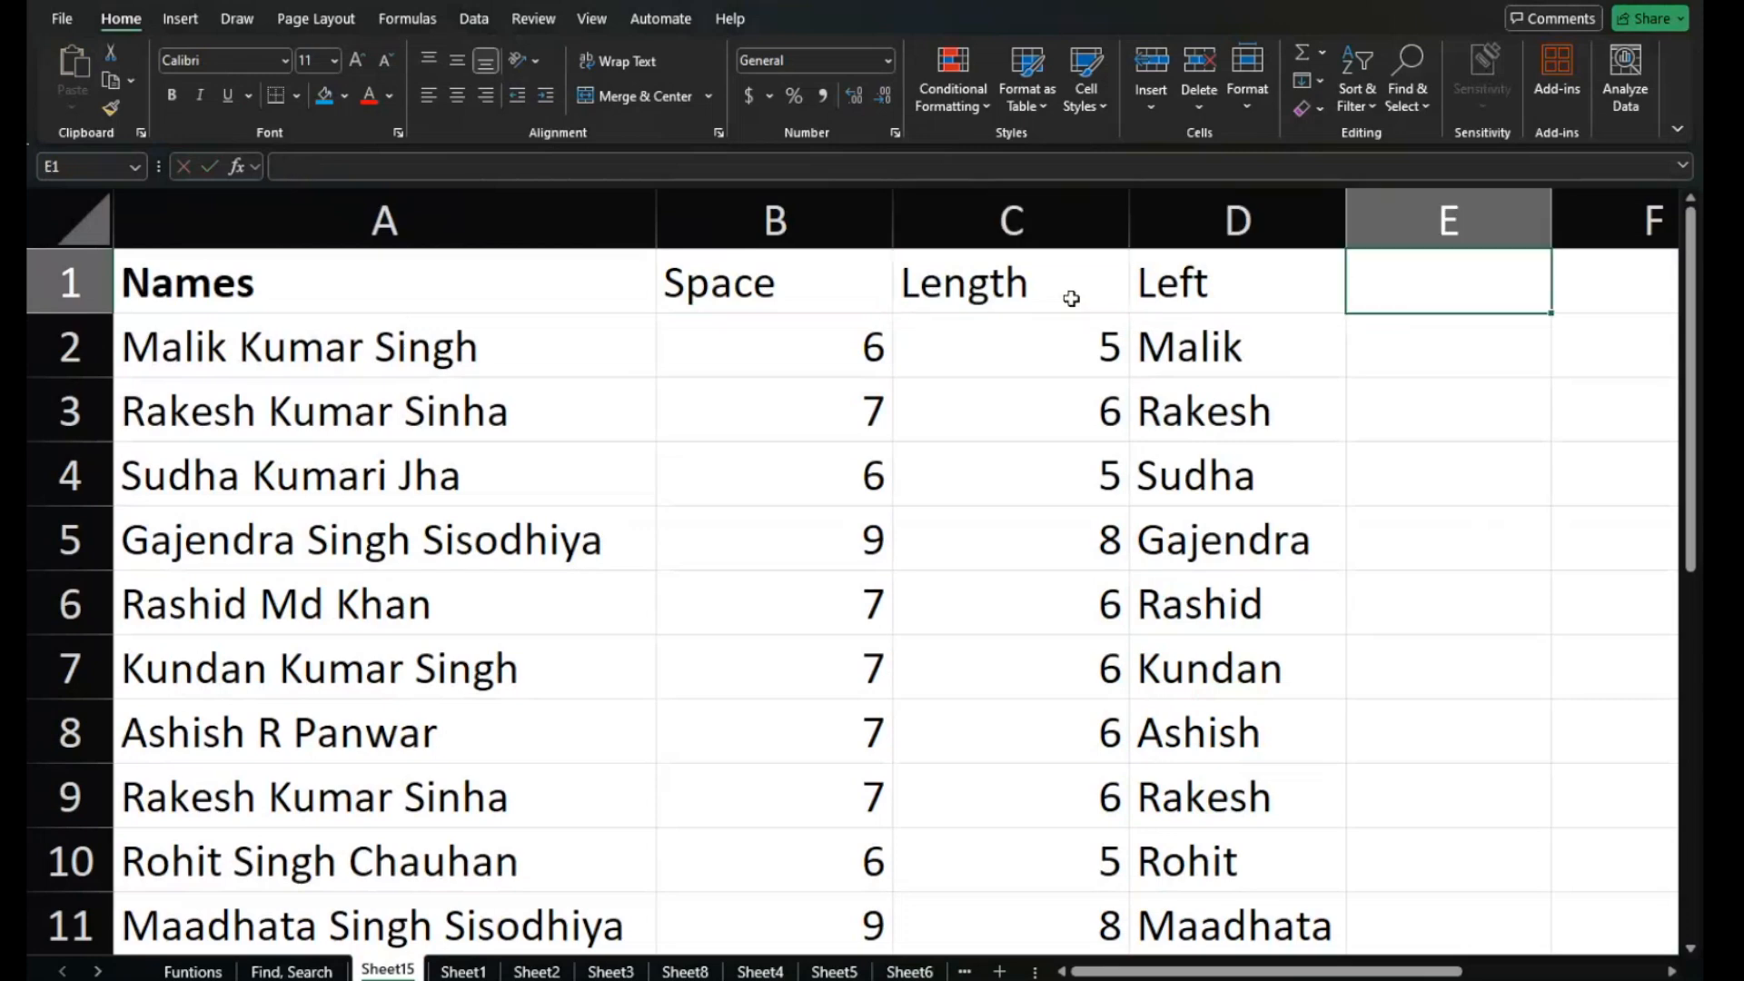
pyautogui.write('Expe')
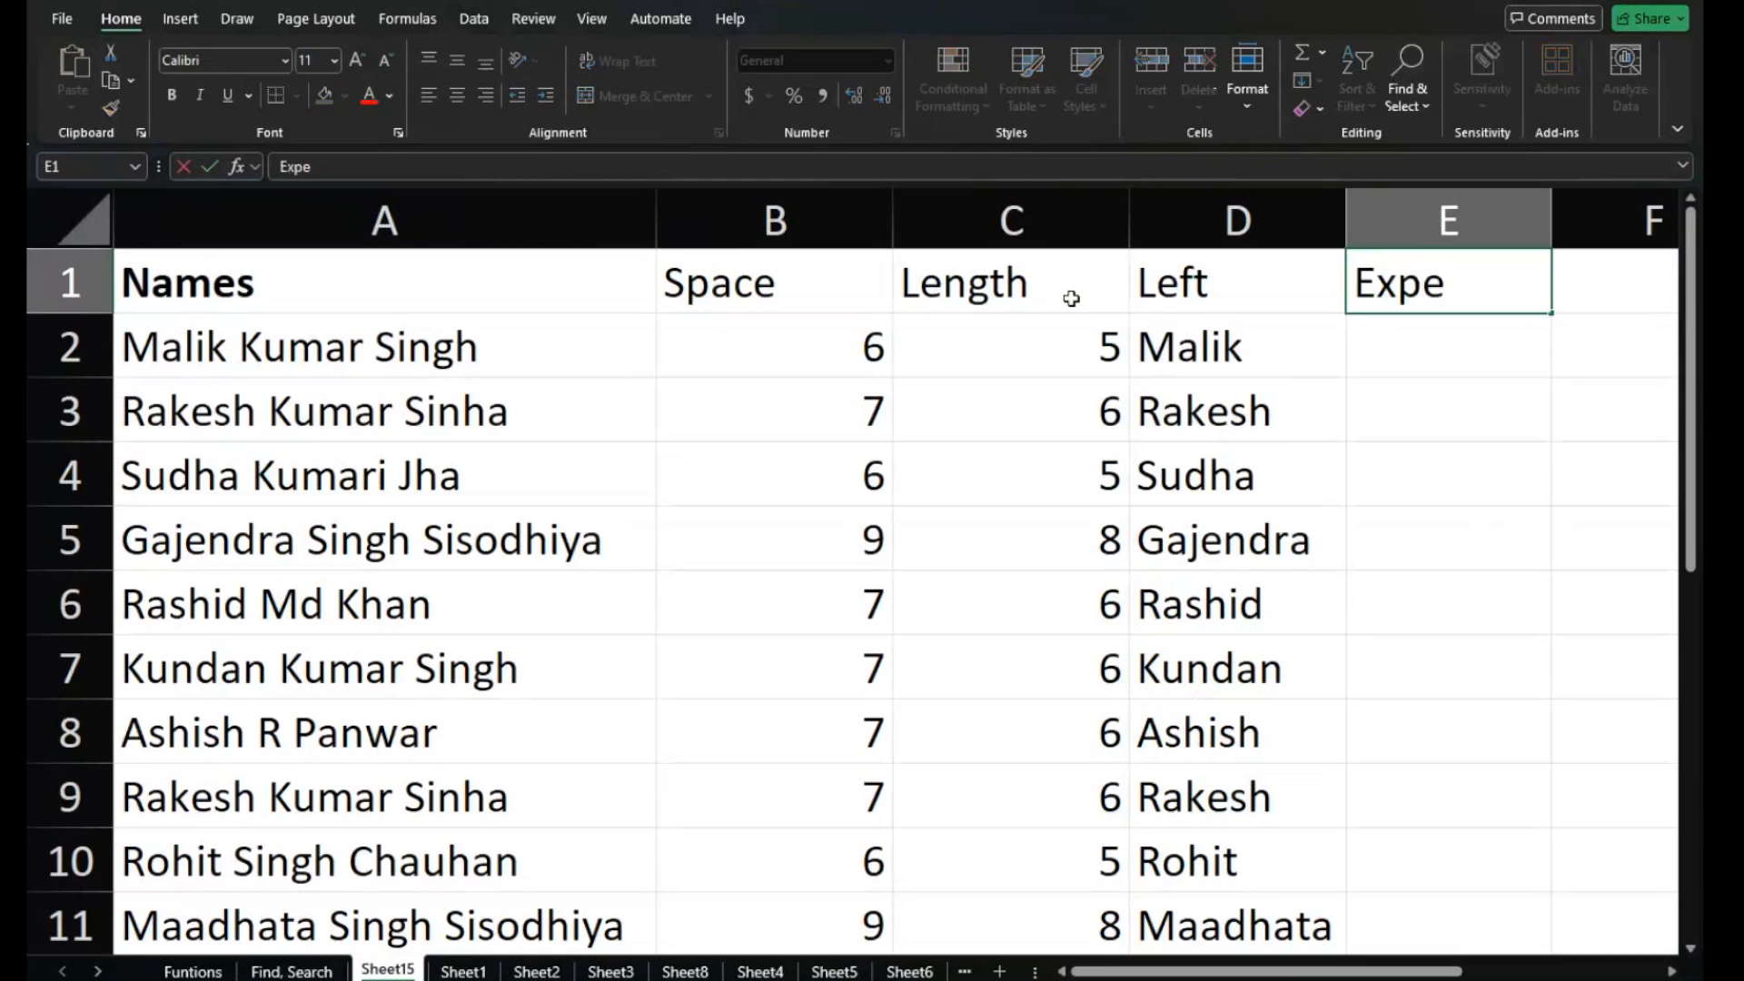
pyautogui.write('rt')
pyautogui.press('Return')
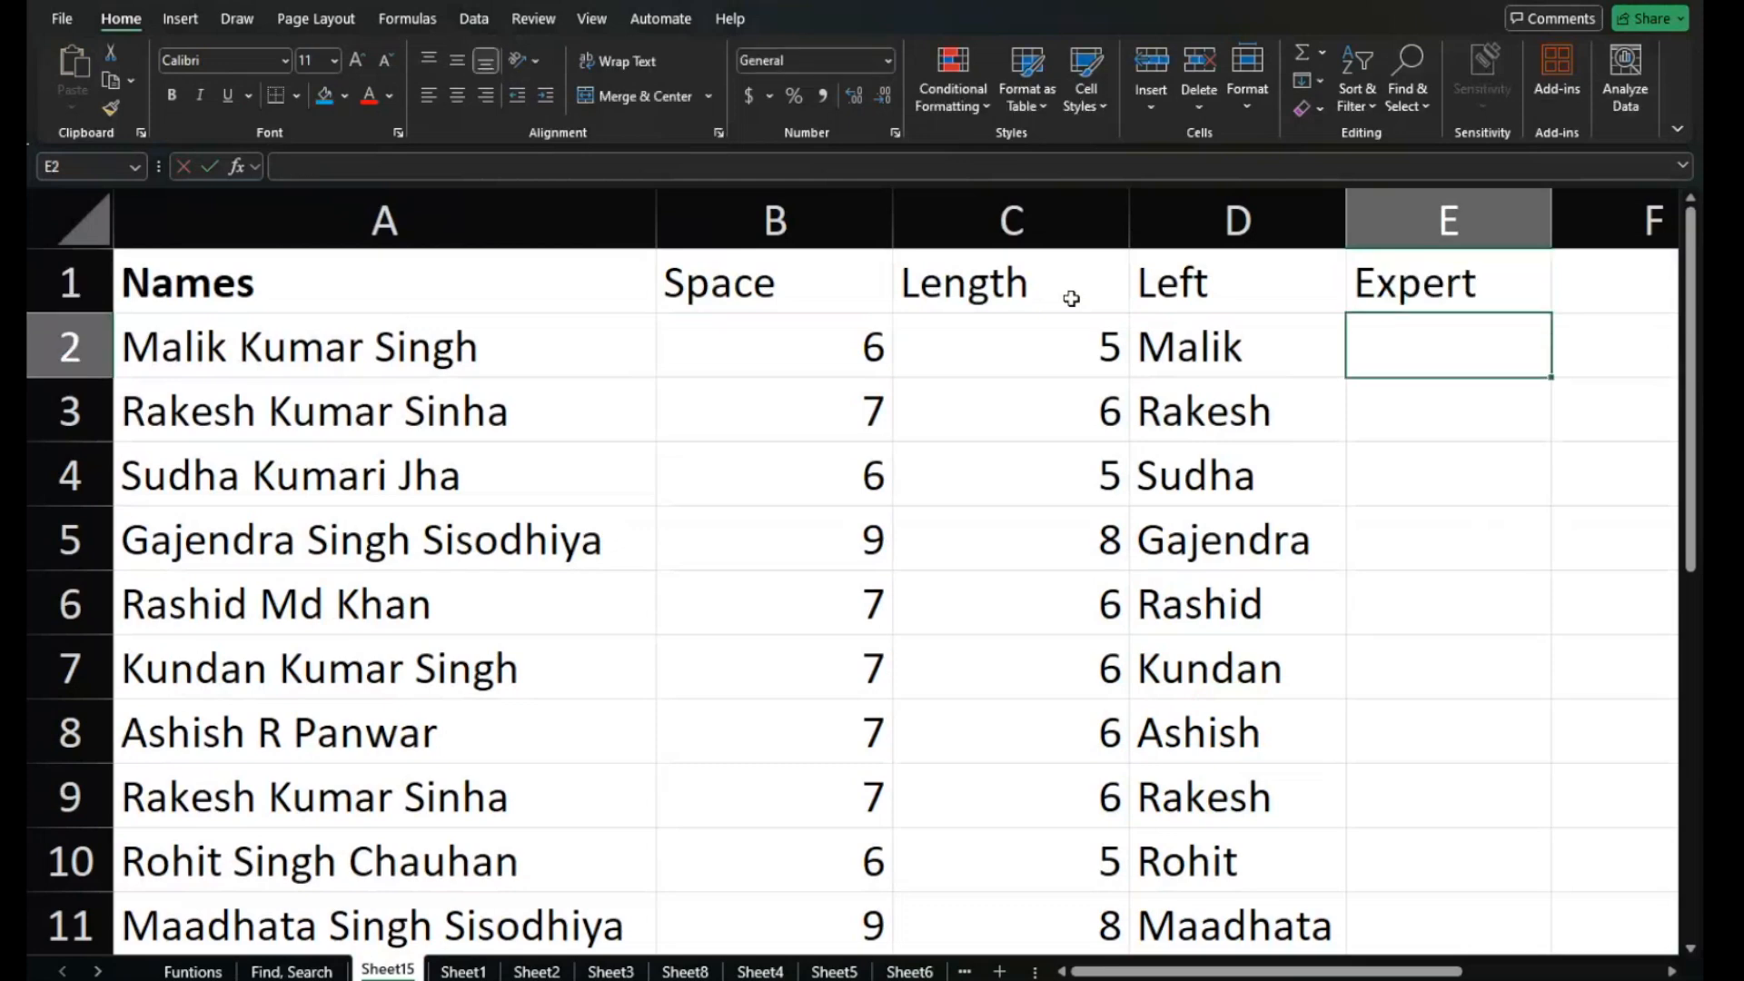
# Enter the nested formula =LEFT(A2,FIND(" ",A2,1)-1) in E2 to extract the first name directly.
pyautogui.write('=left(')
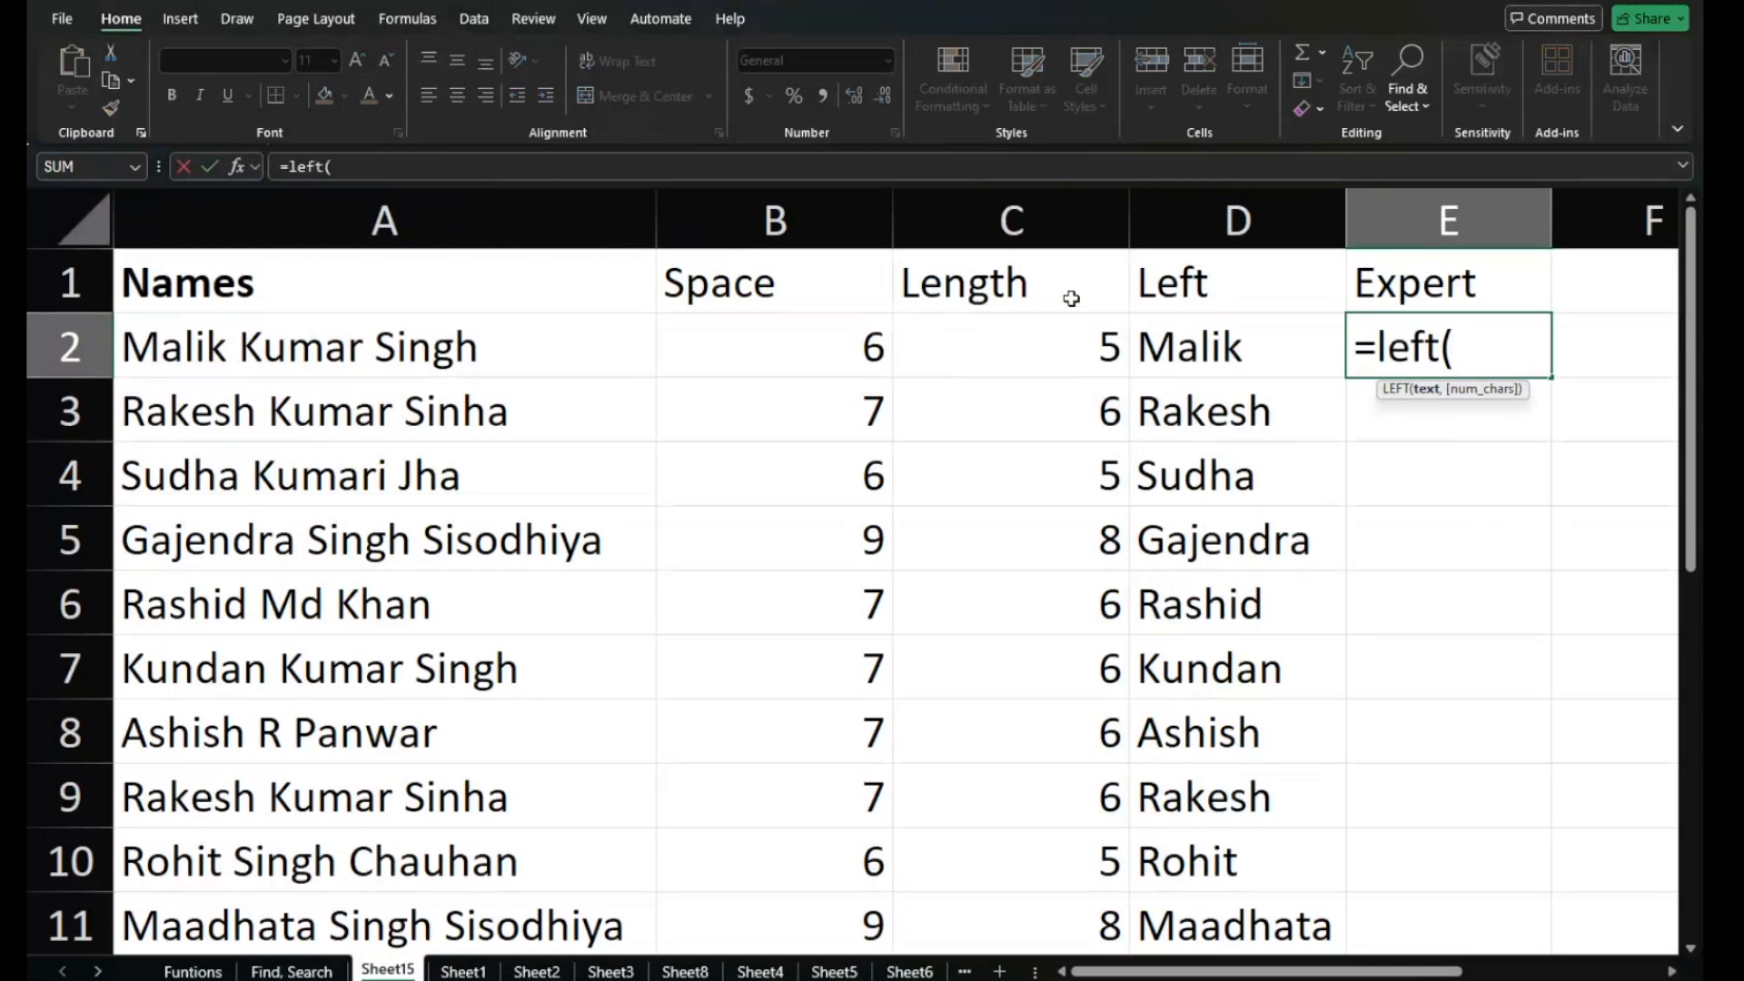
pyautogui.click(549, 336)
pyautogui.write(',')
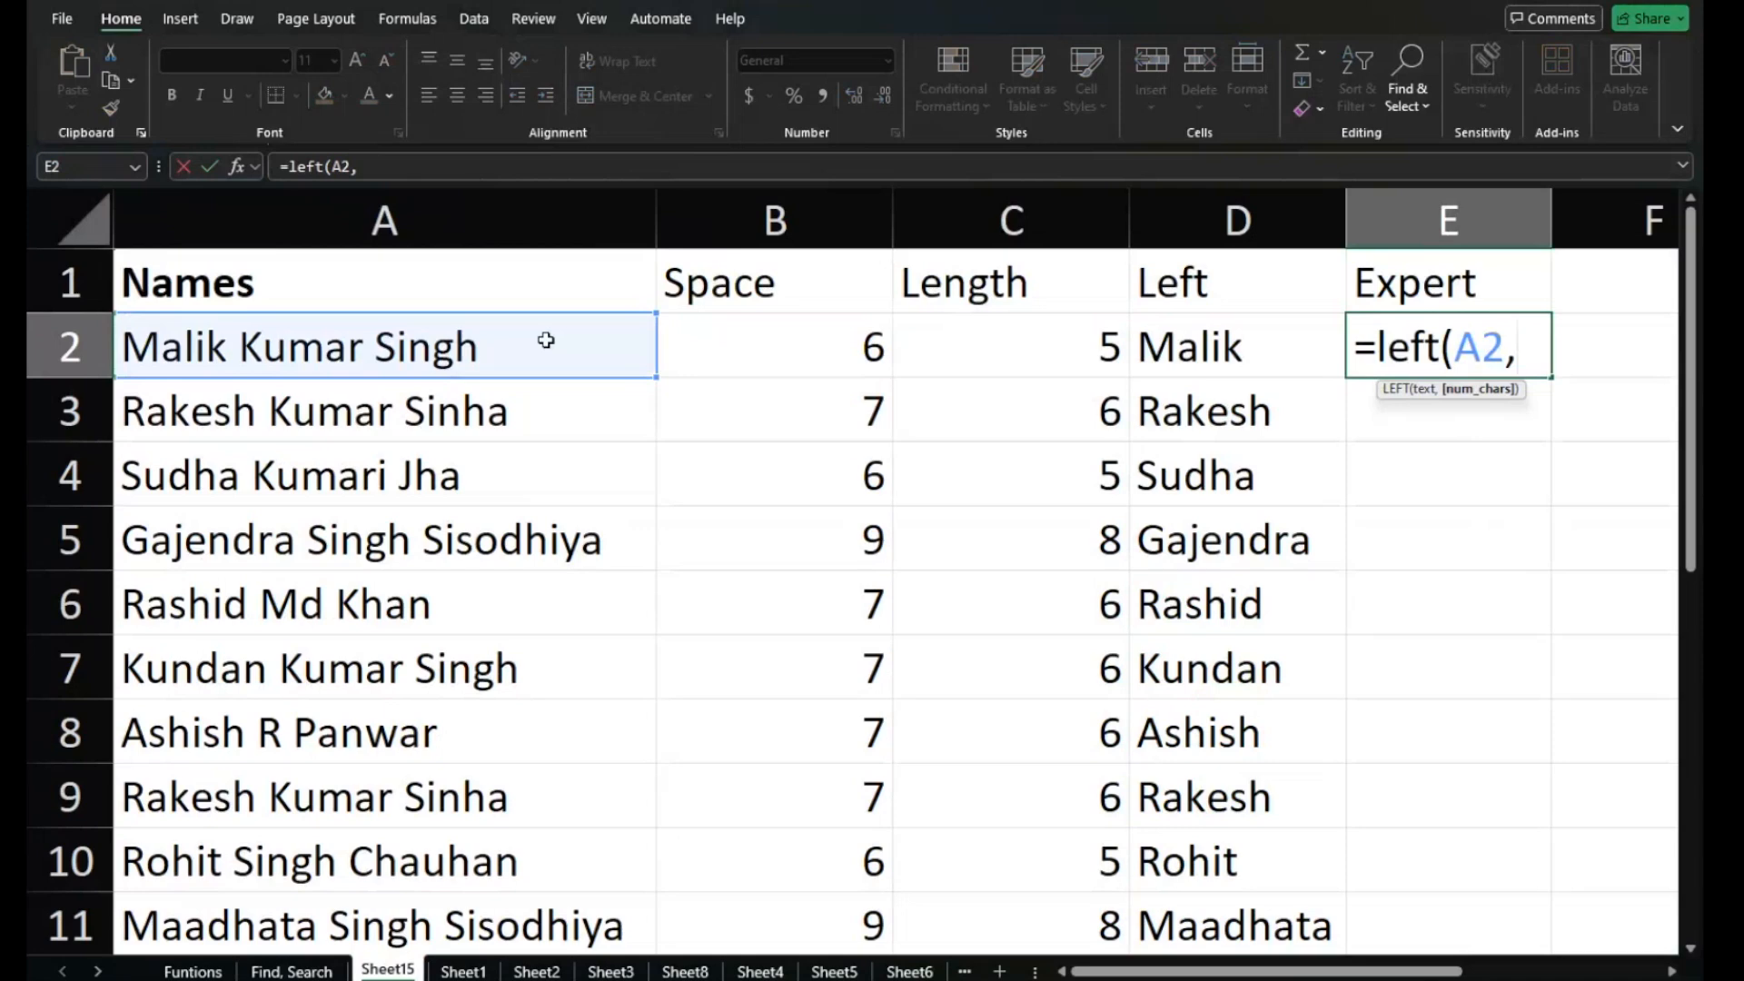
pyautogui.write('find(')
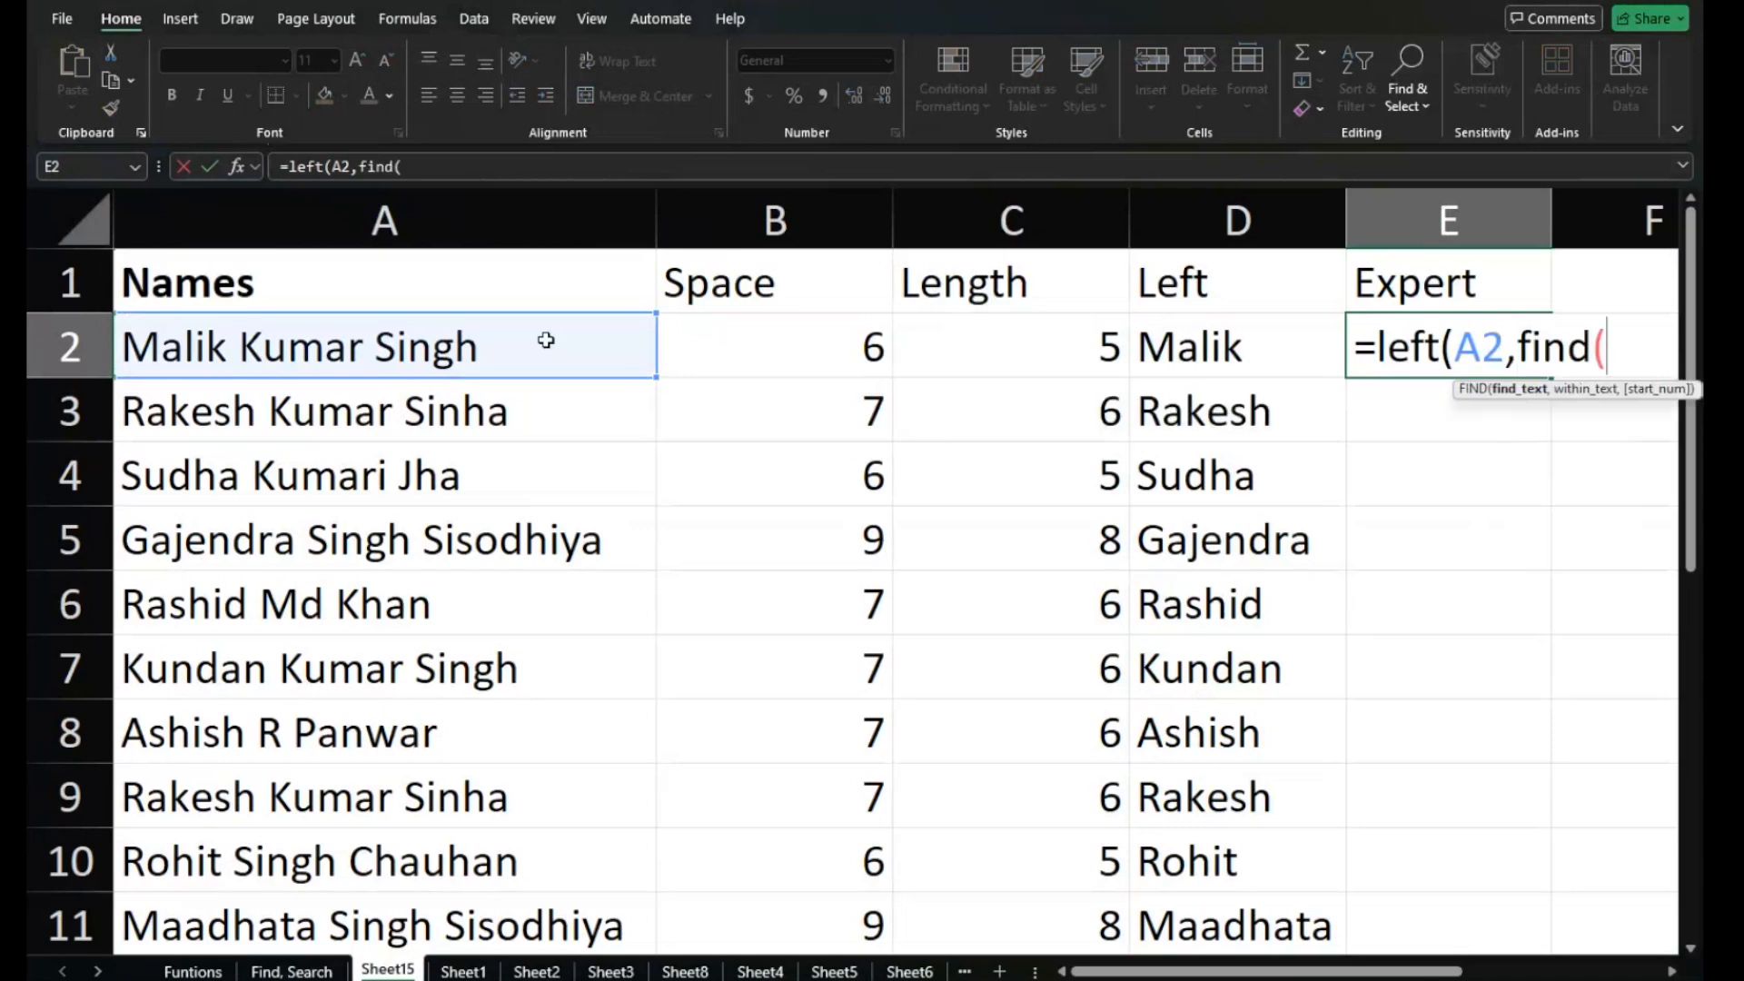
pyautogui.write('" ",')
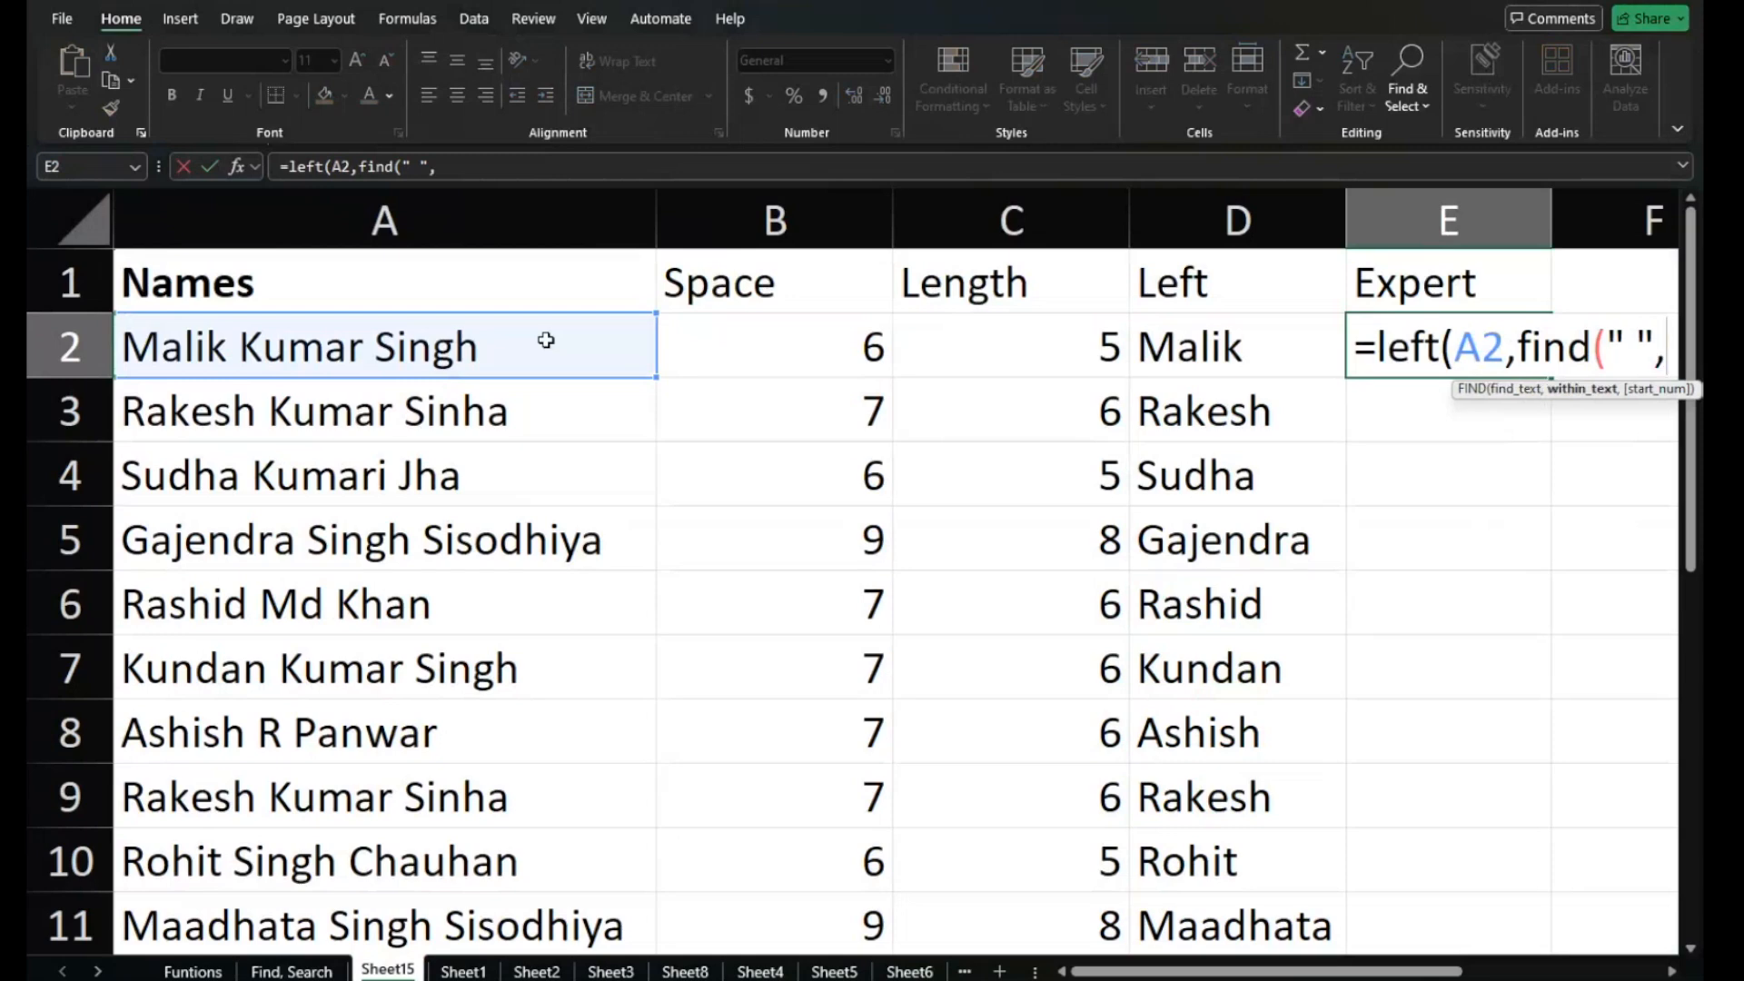
pyautogui.click(545, 340)
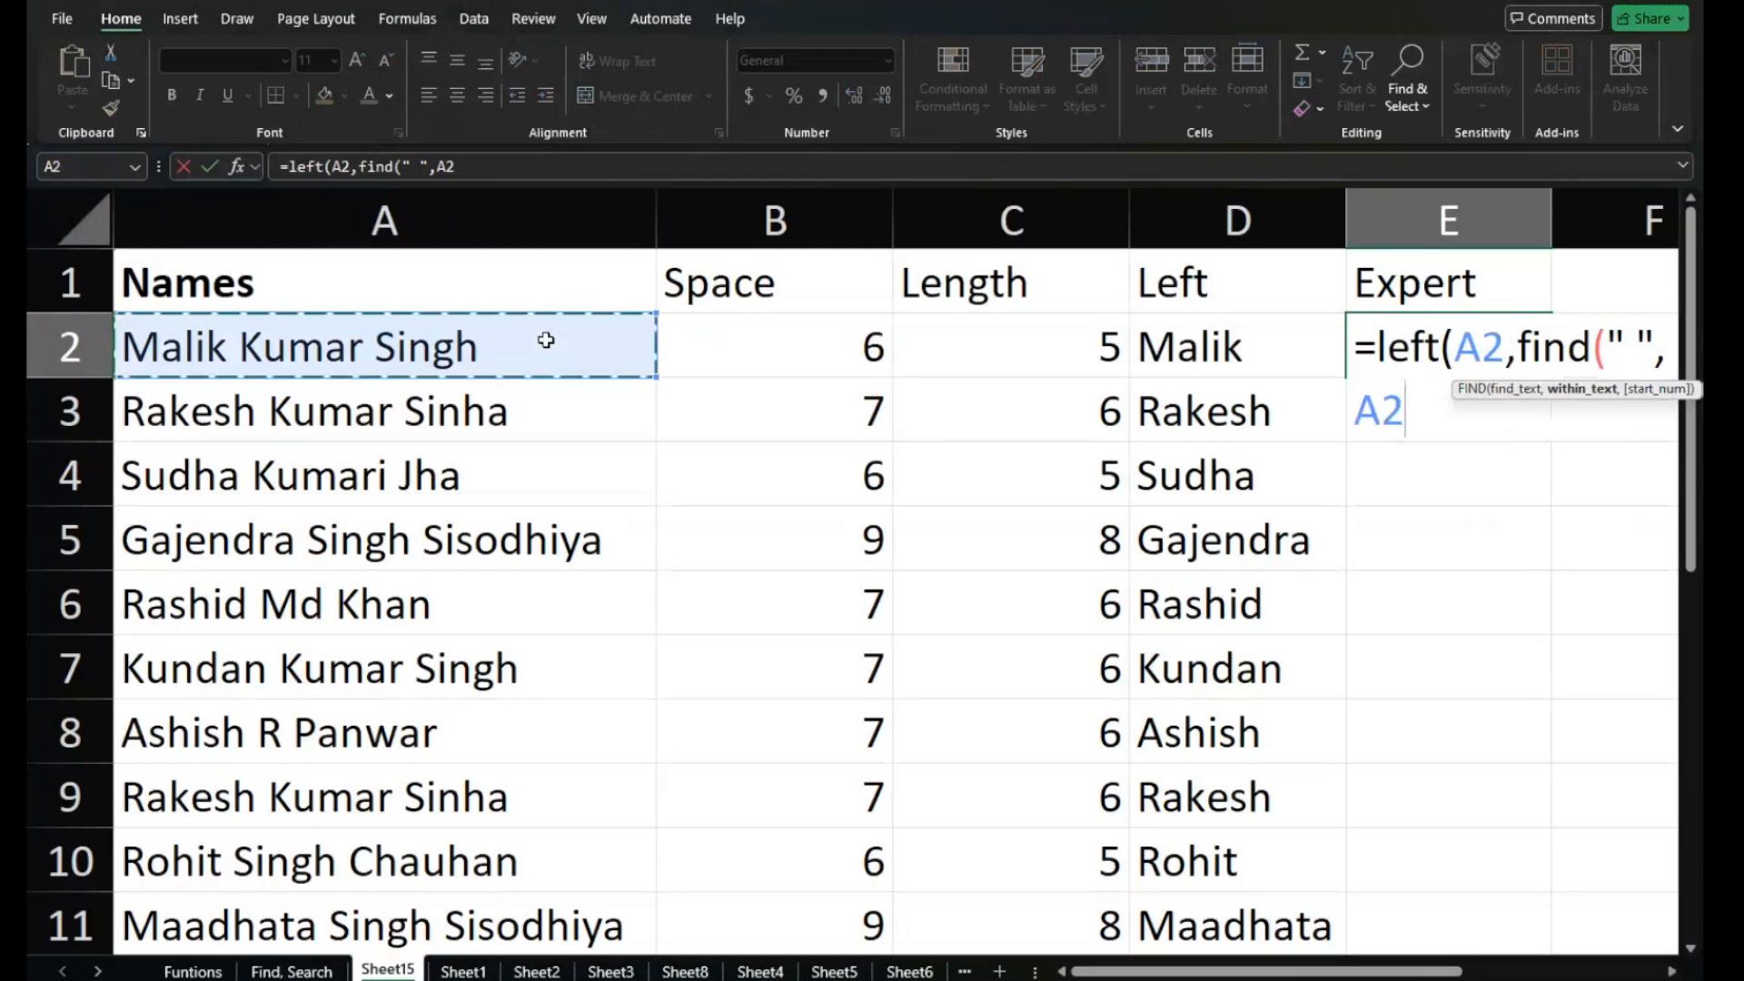
pyautogui.write(',1')
pyautogui.write(')')
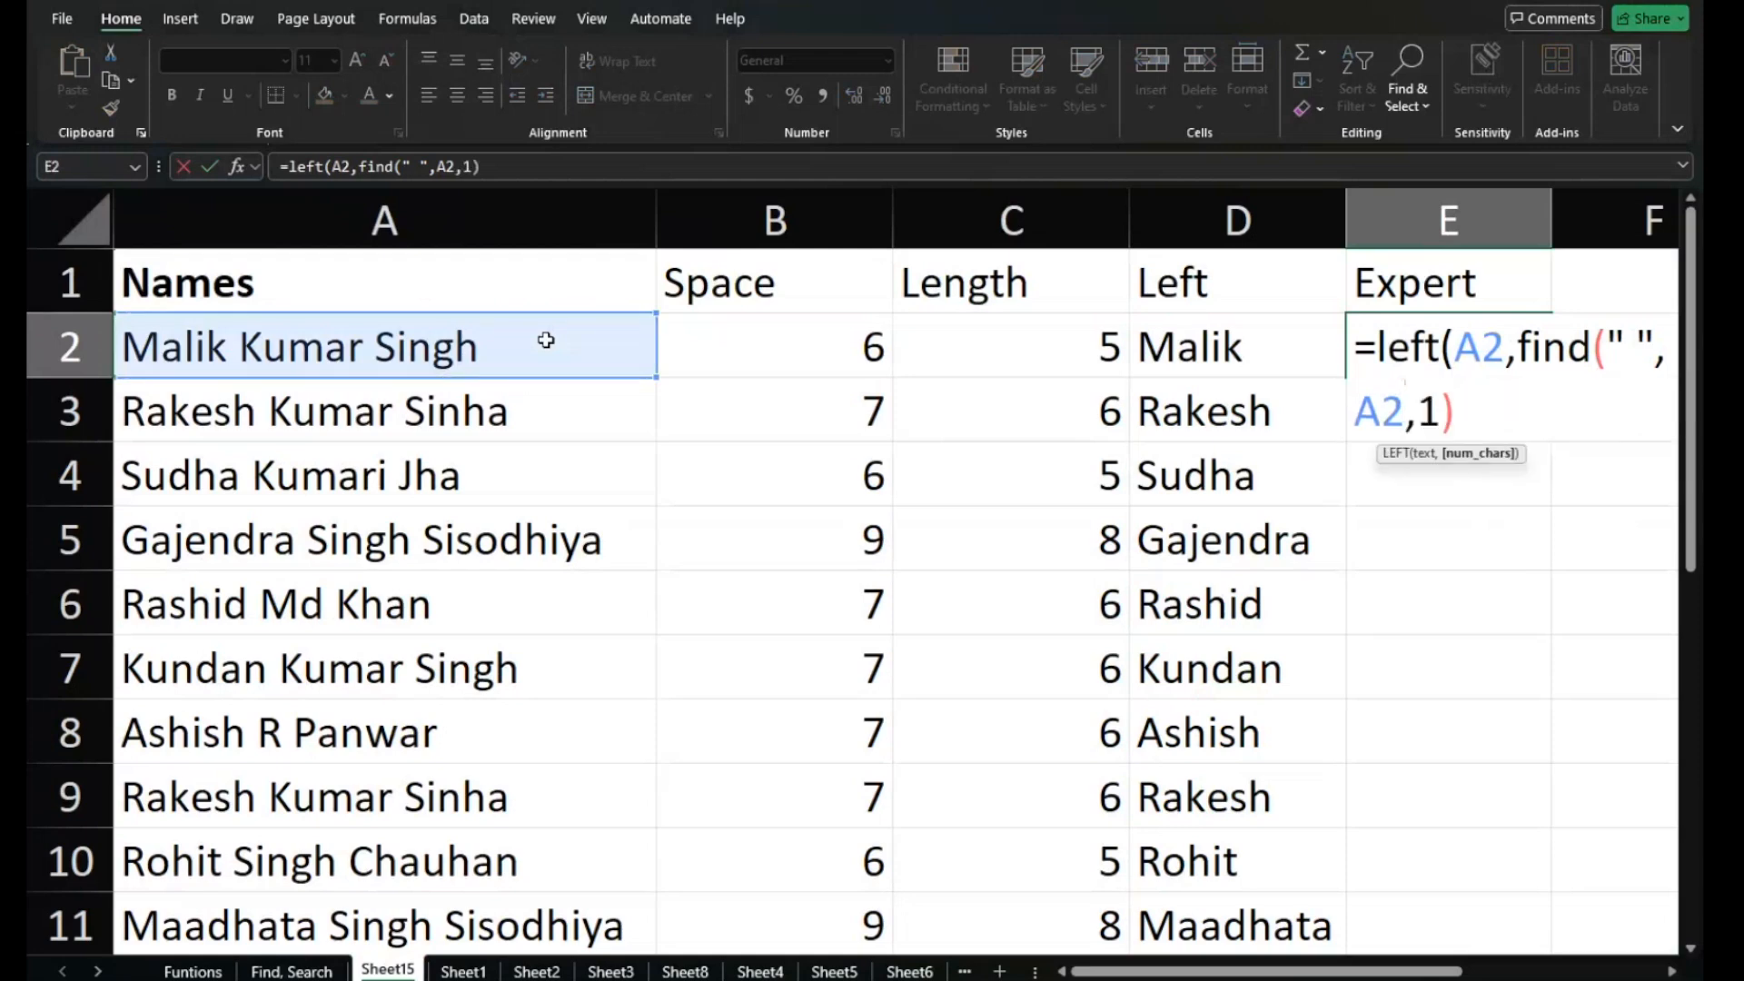
pyautogui.write('-1)')
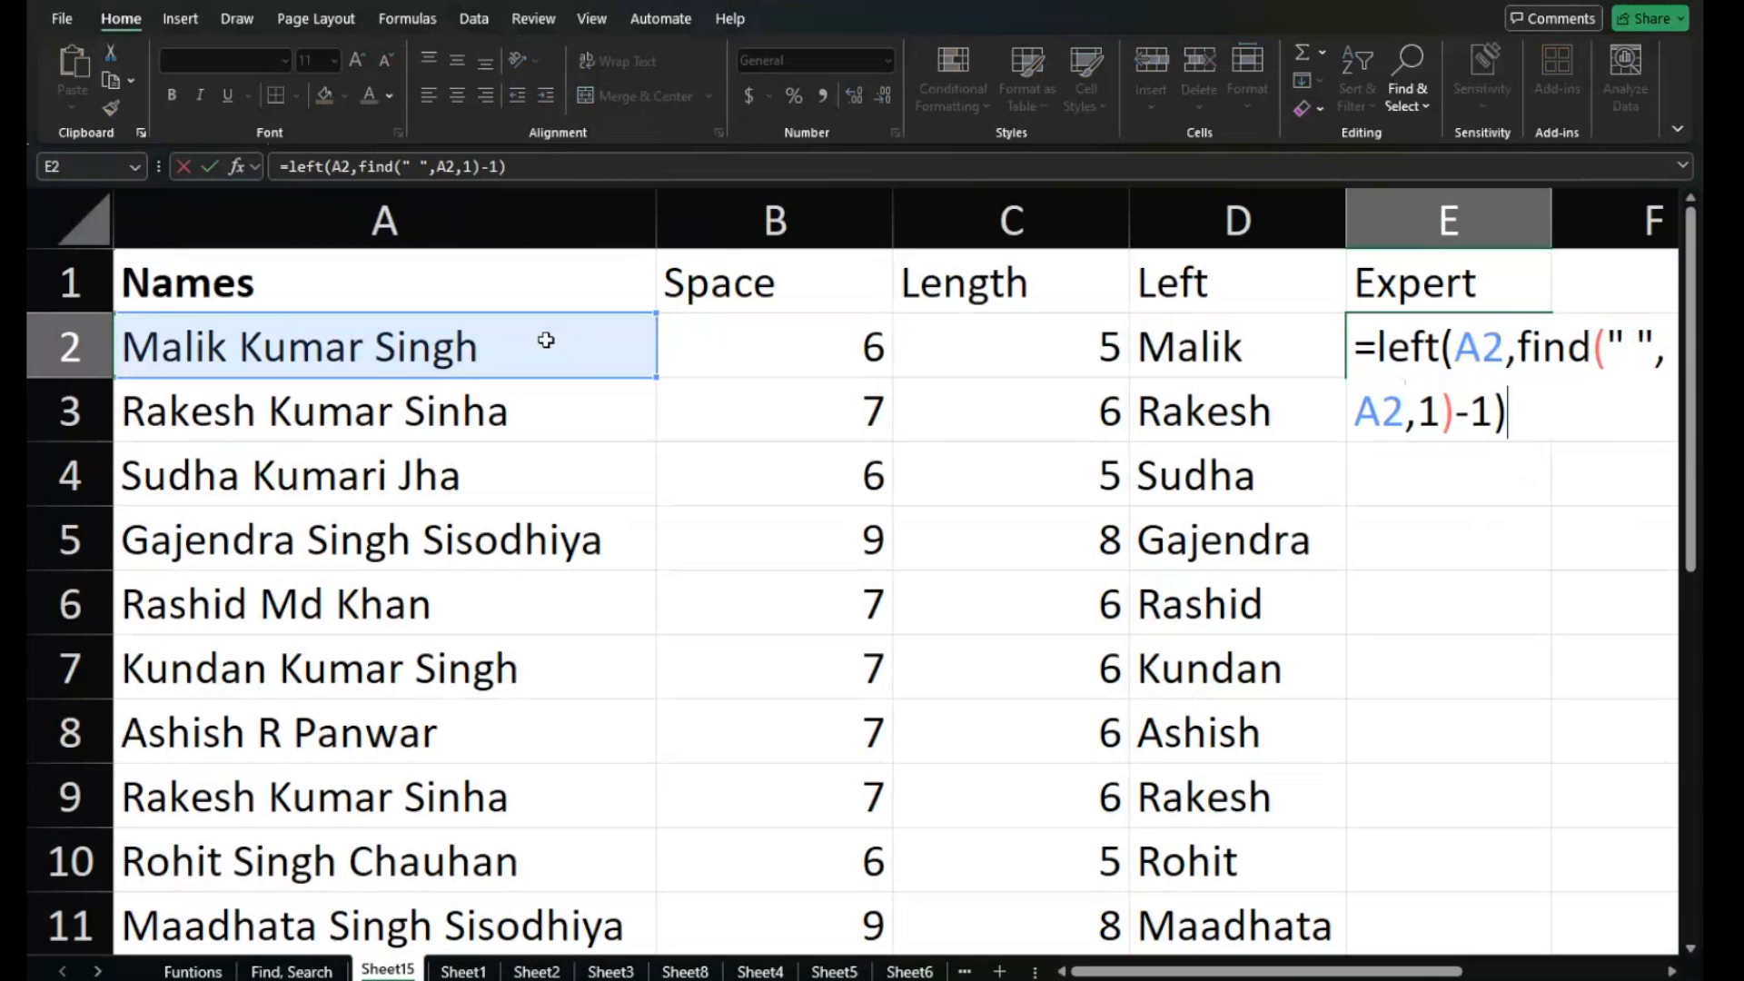
pyautogui.press('Return')
# Fill the nested LEFT and FIND formula from E2 down to E12.
pyautogui.click(1415, 359)
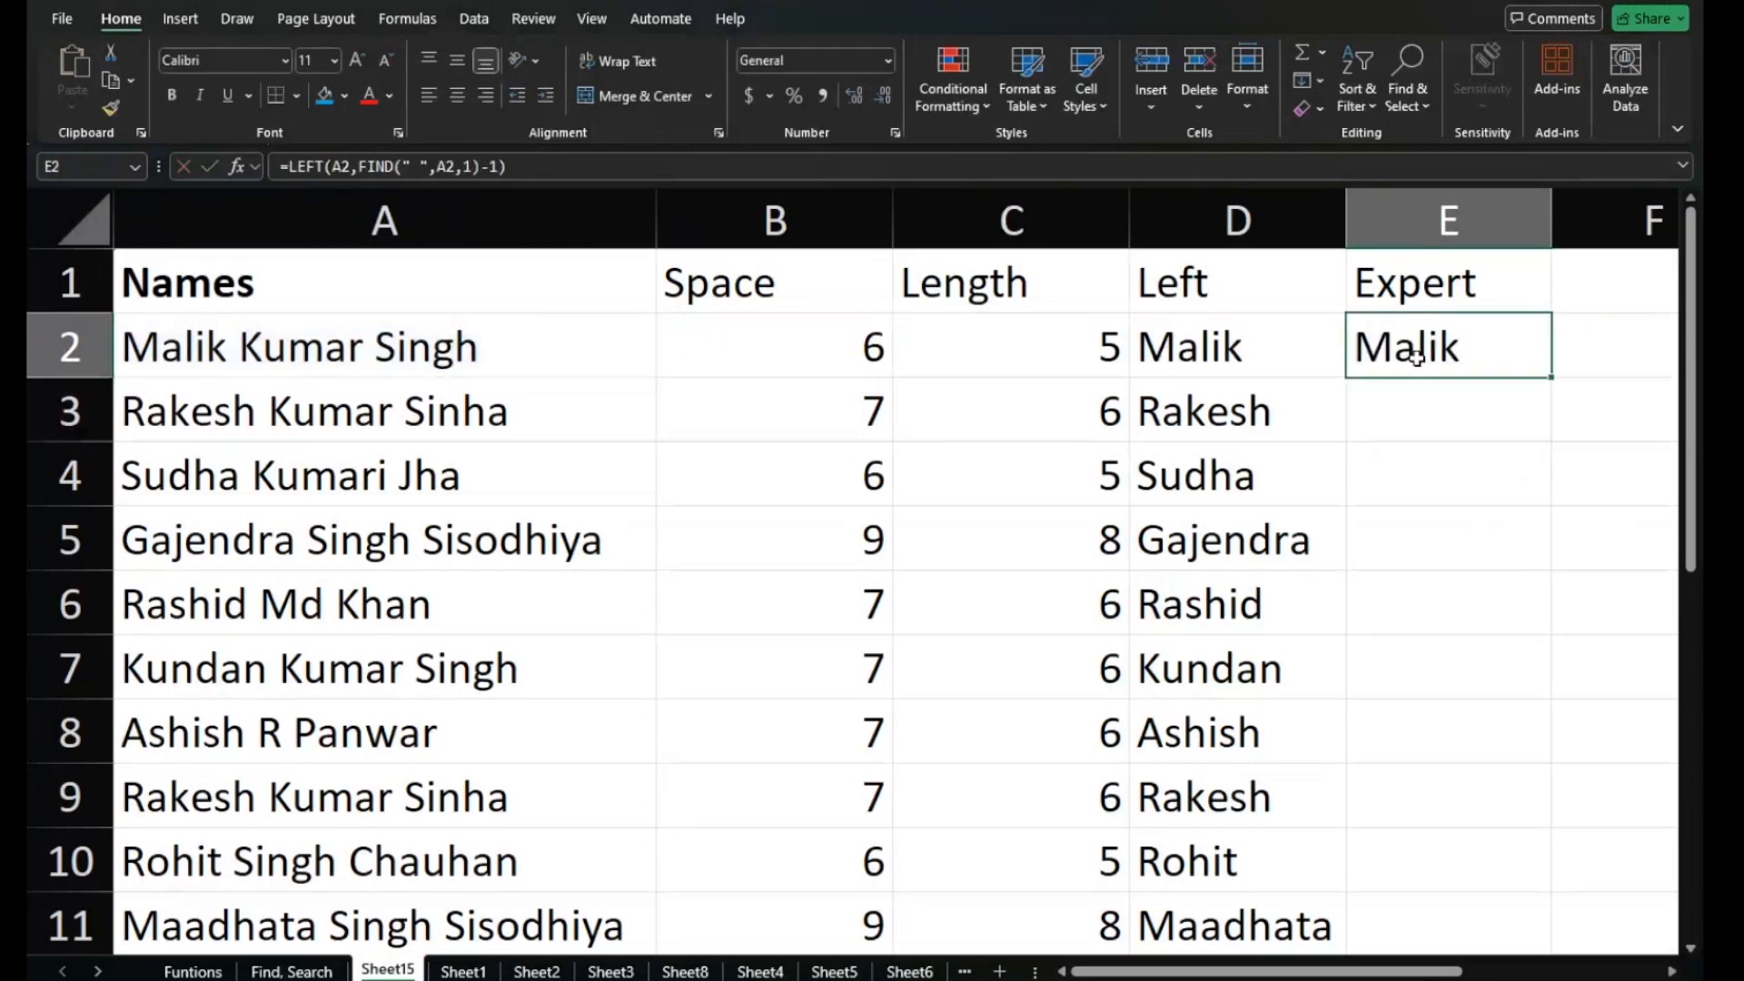
pyautogui.doubleClick(1554, 380)
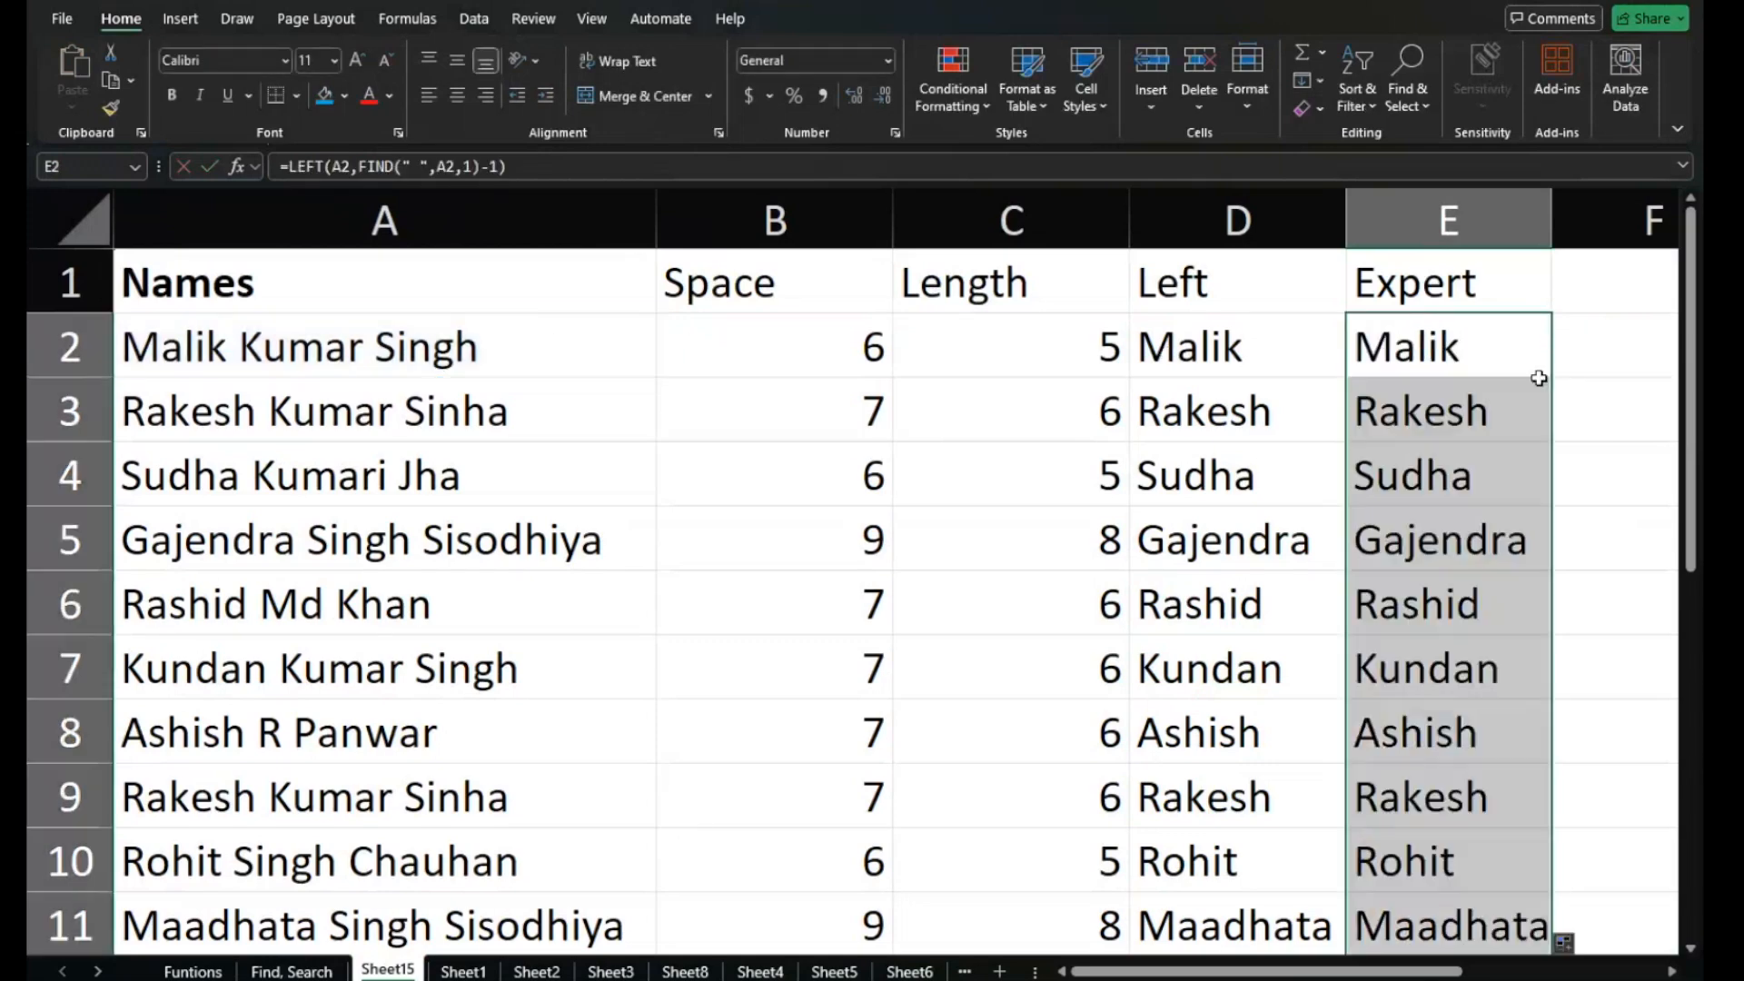
pyautogui.hscroll(1, 1538, 378)
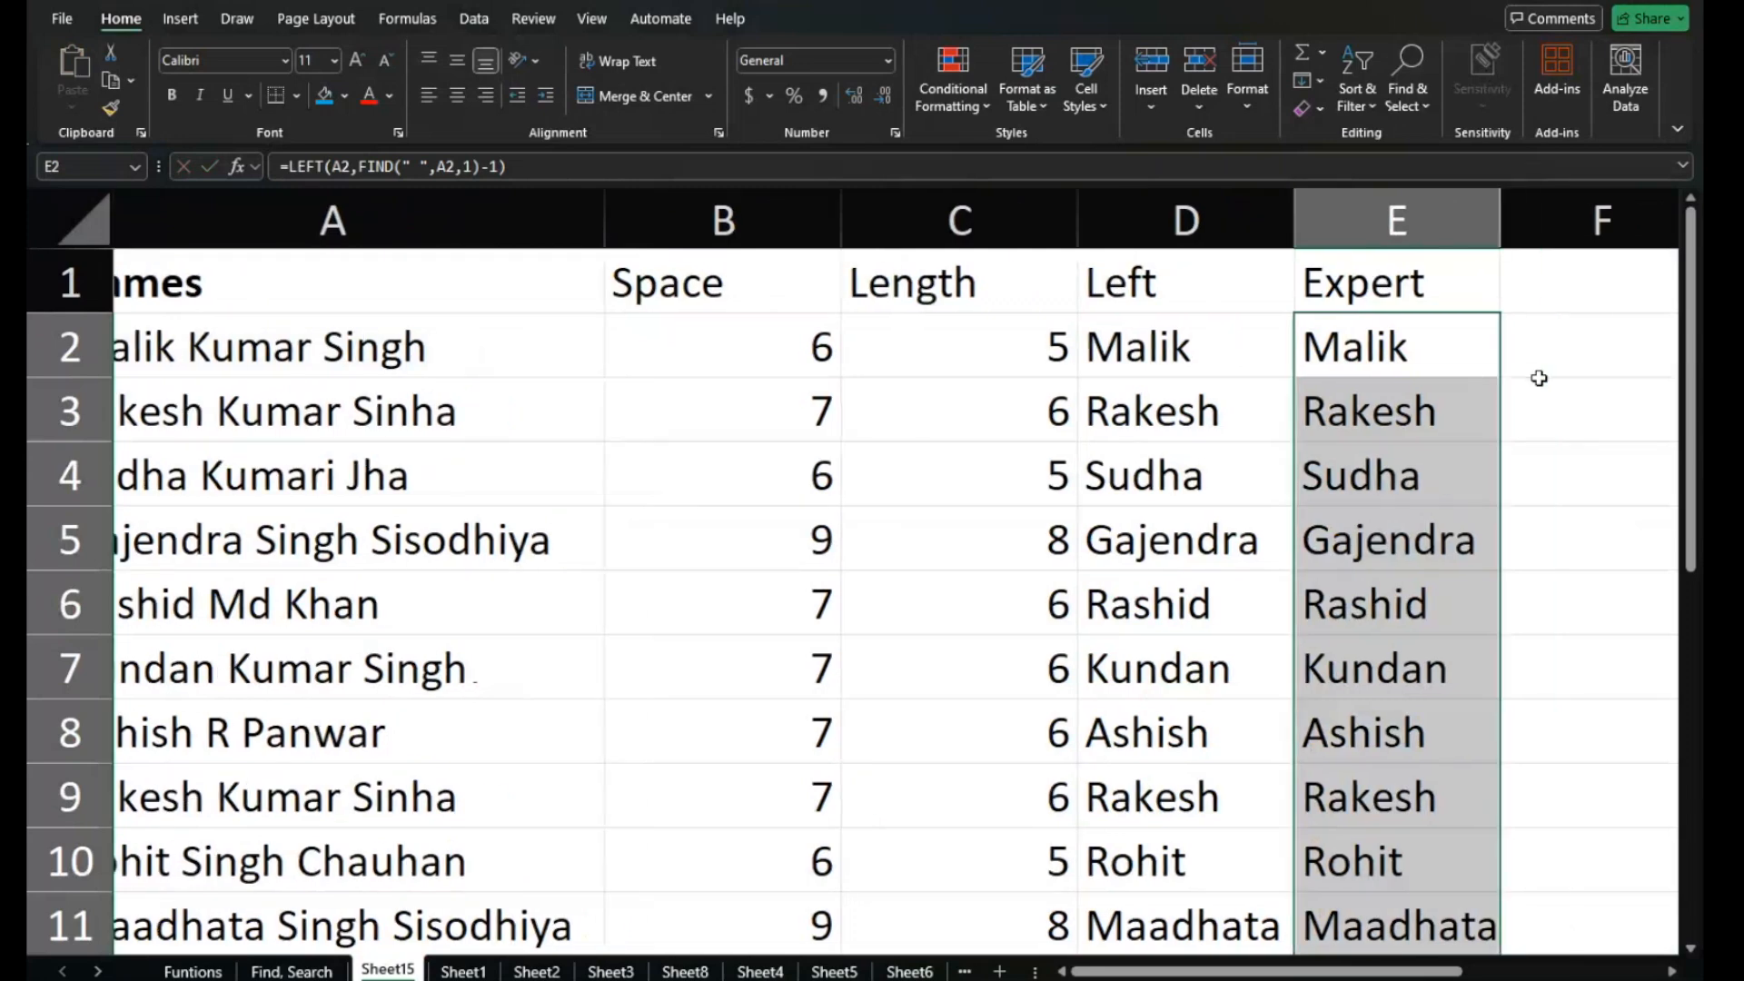
pyautogui.scroll(-1, 1538, 378)
pyautogui.hscroll(1, 1539, 378)
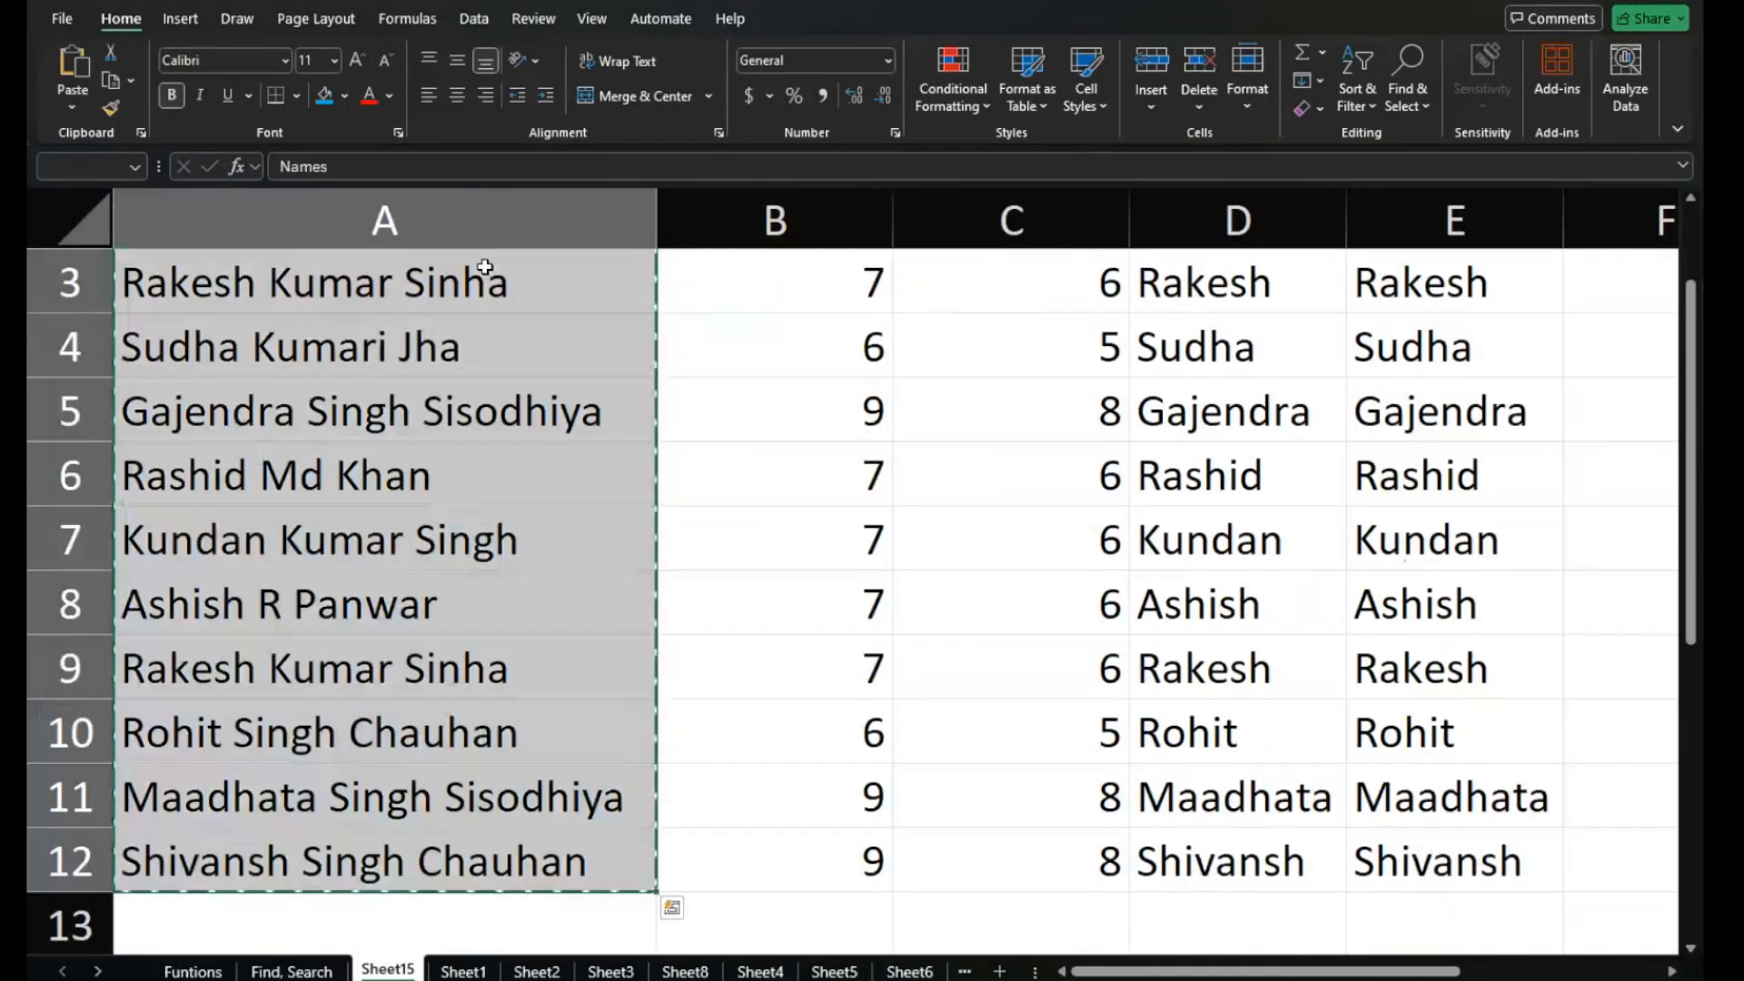
# Rename the Sheet15 worksheet as Left.
pyautogui.doubleClick(388, 970)
pyautogui.write('Le')
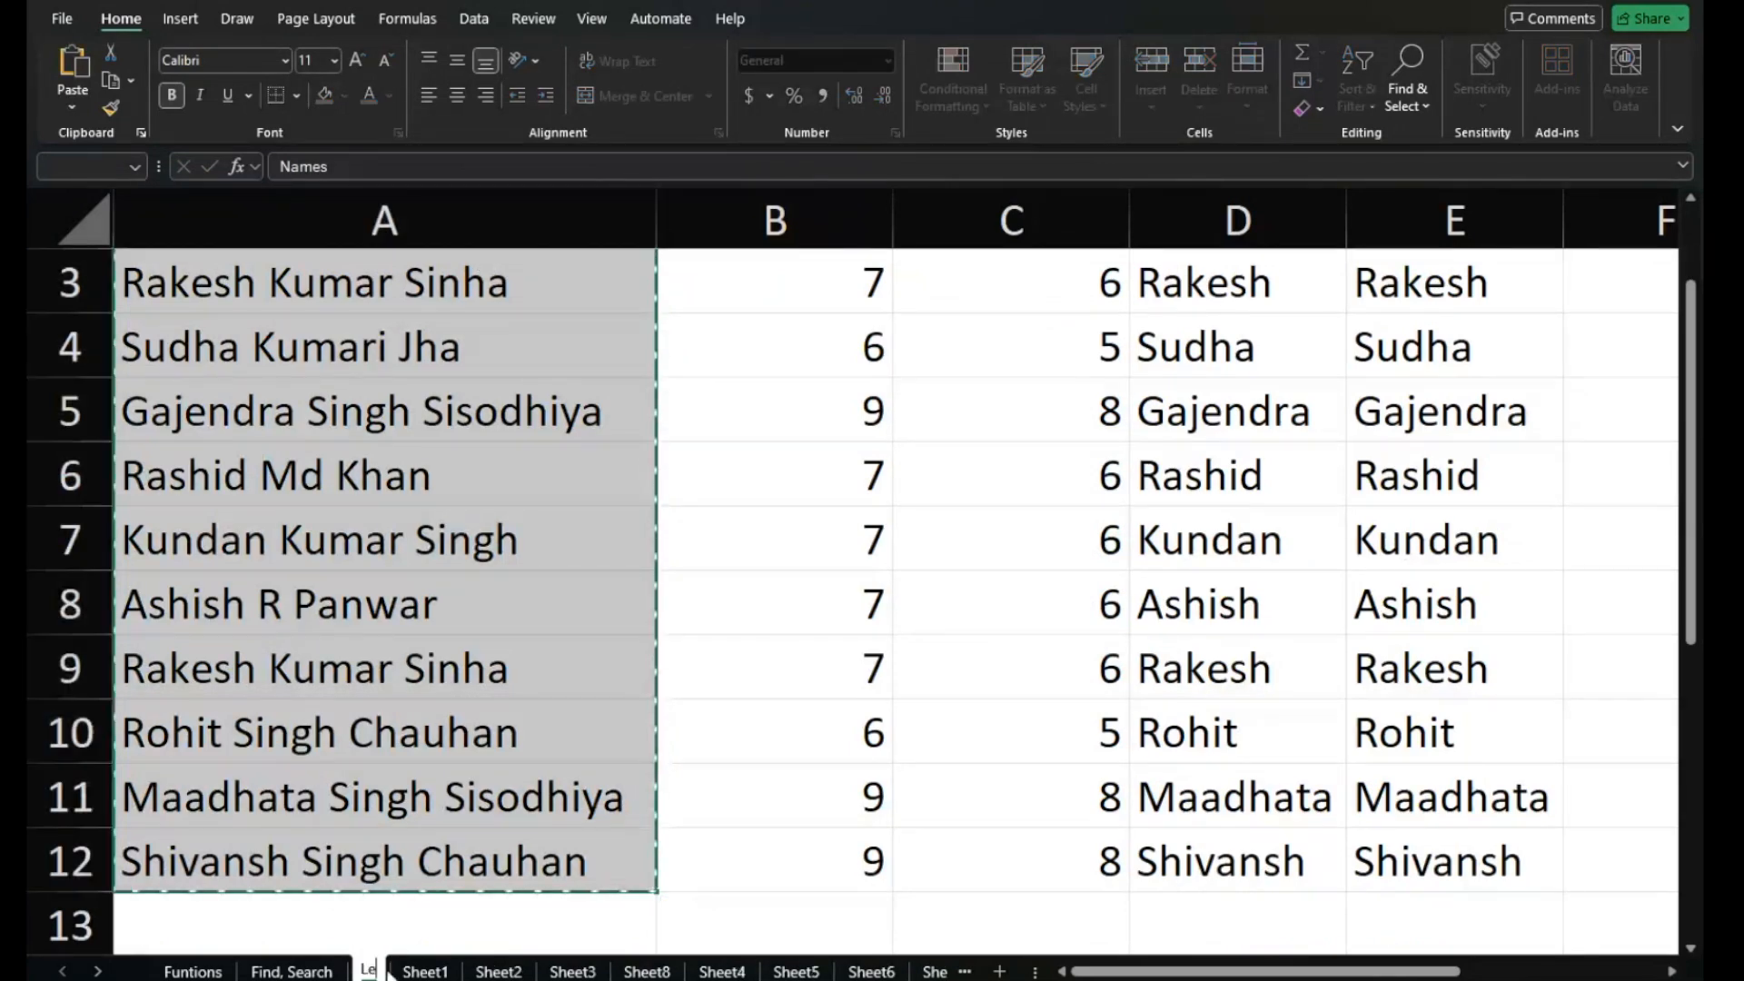
pyautogui.write('ft')
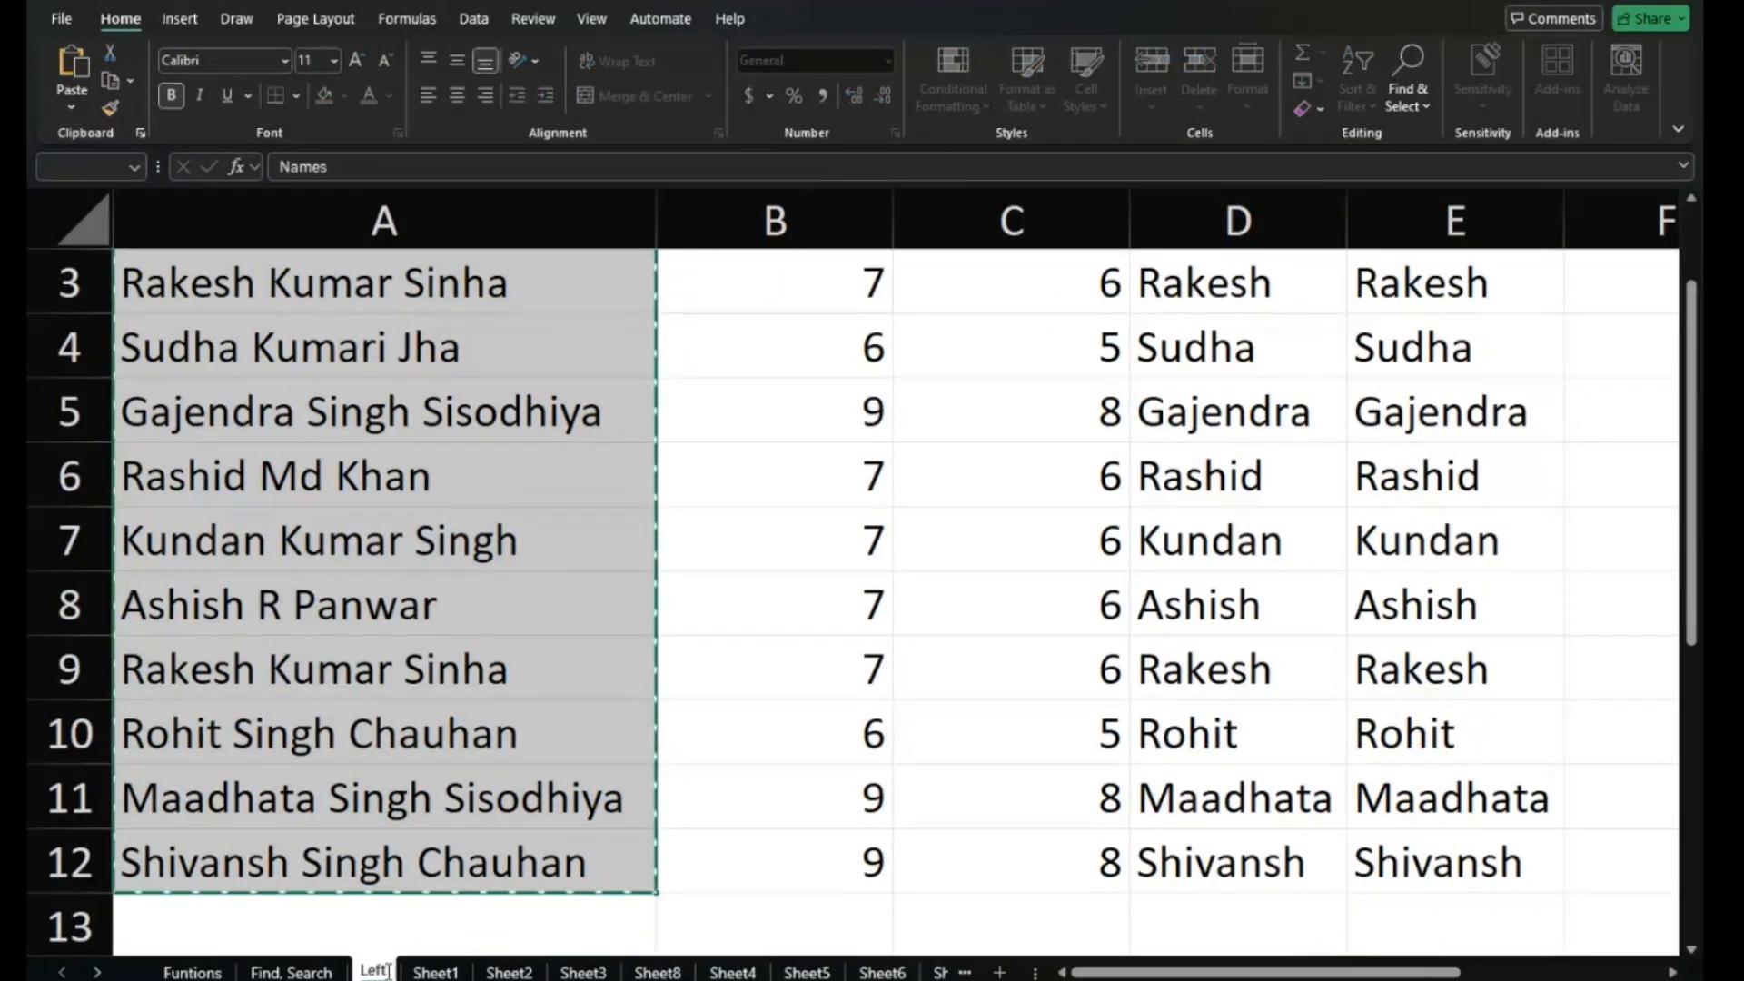
# Add a new worksheet after the Left sheet and name it Right.
pyautogui.click(1000, 972)
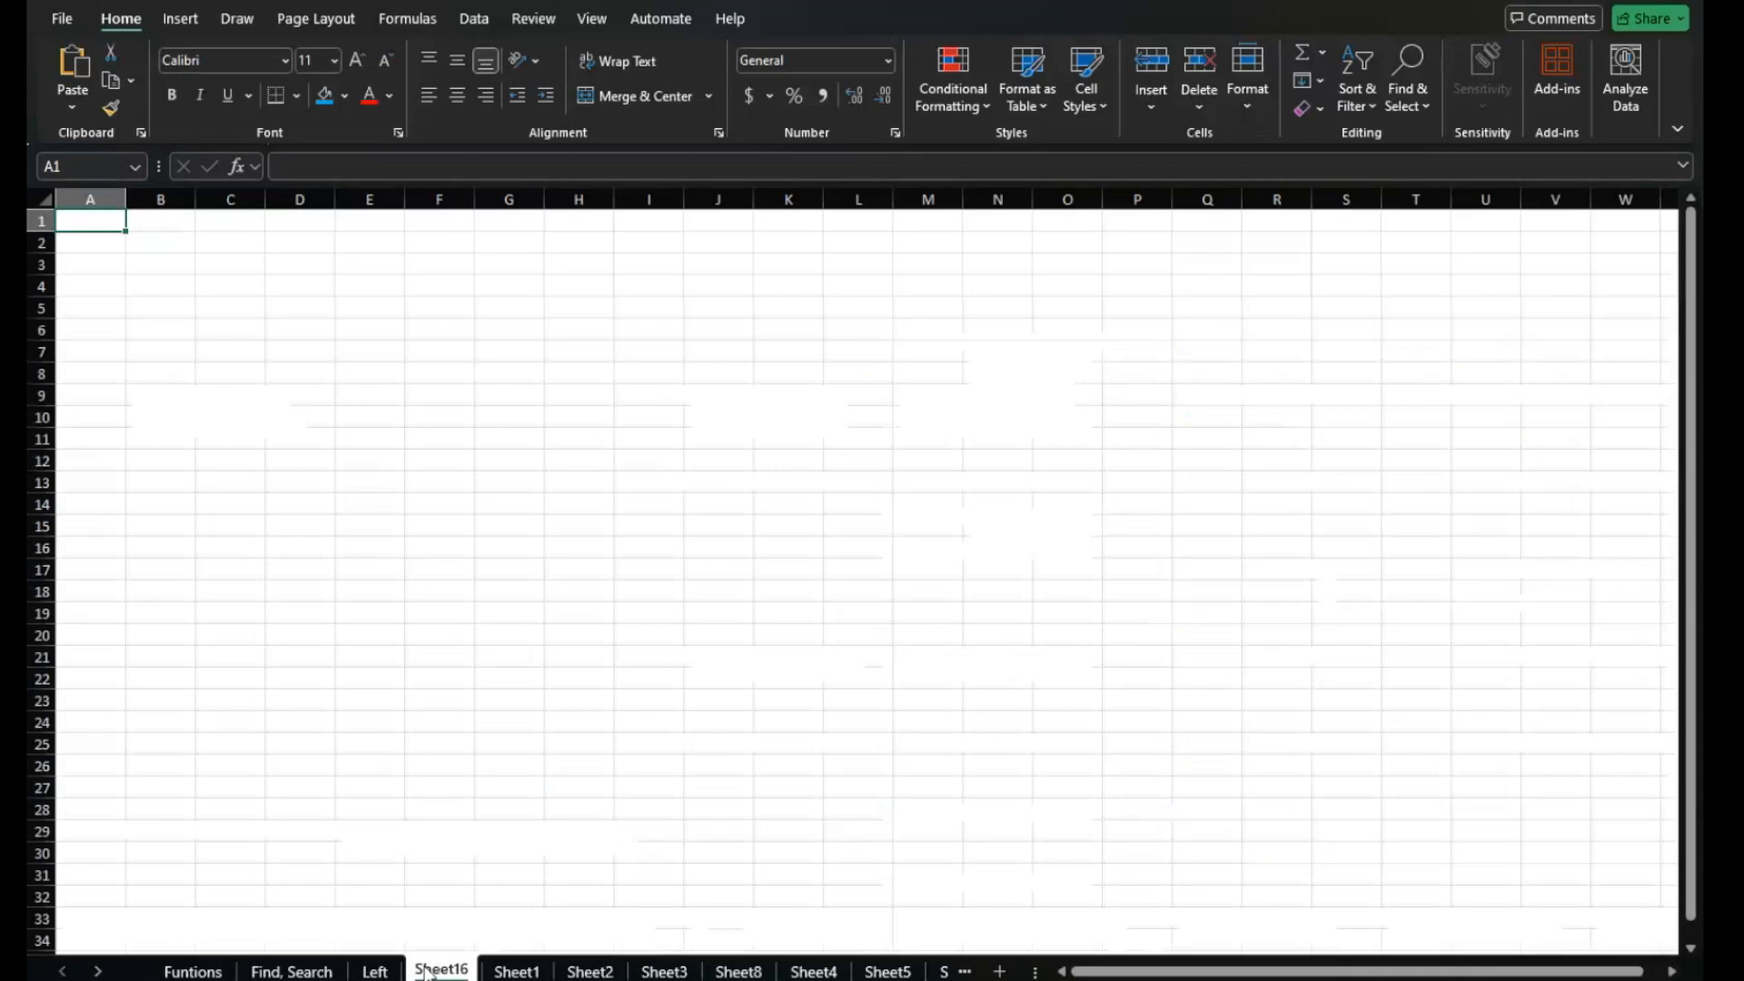
pyautogui.doubleClick(426, 968)
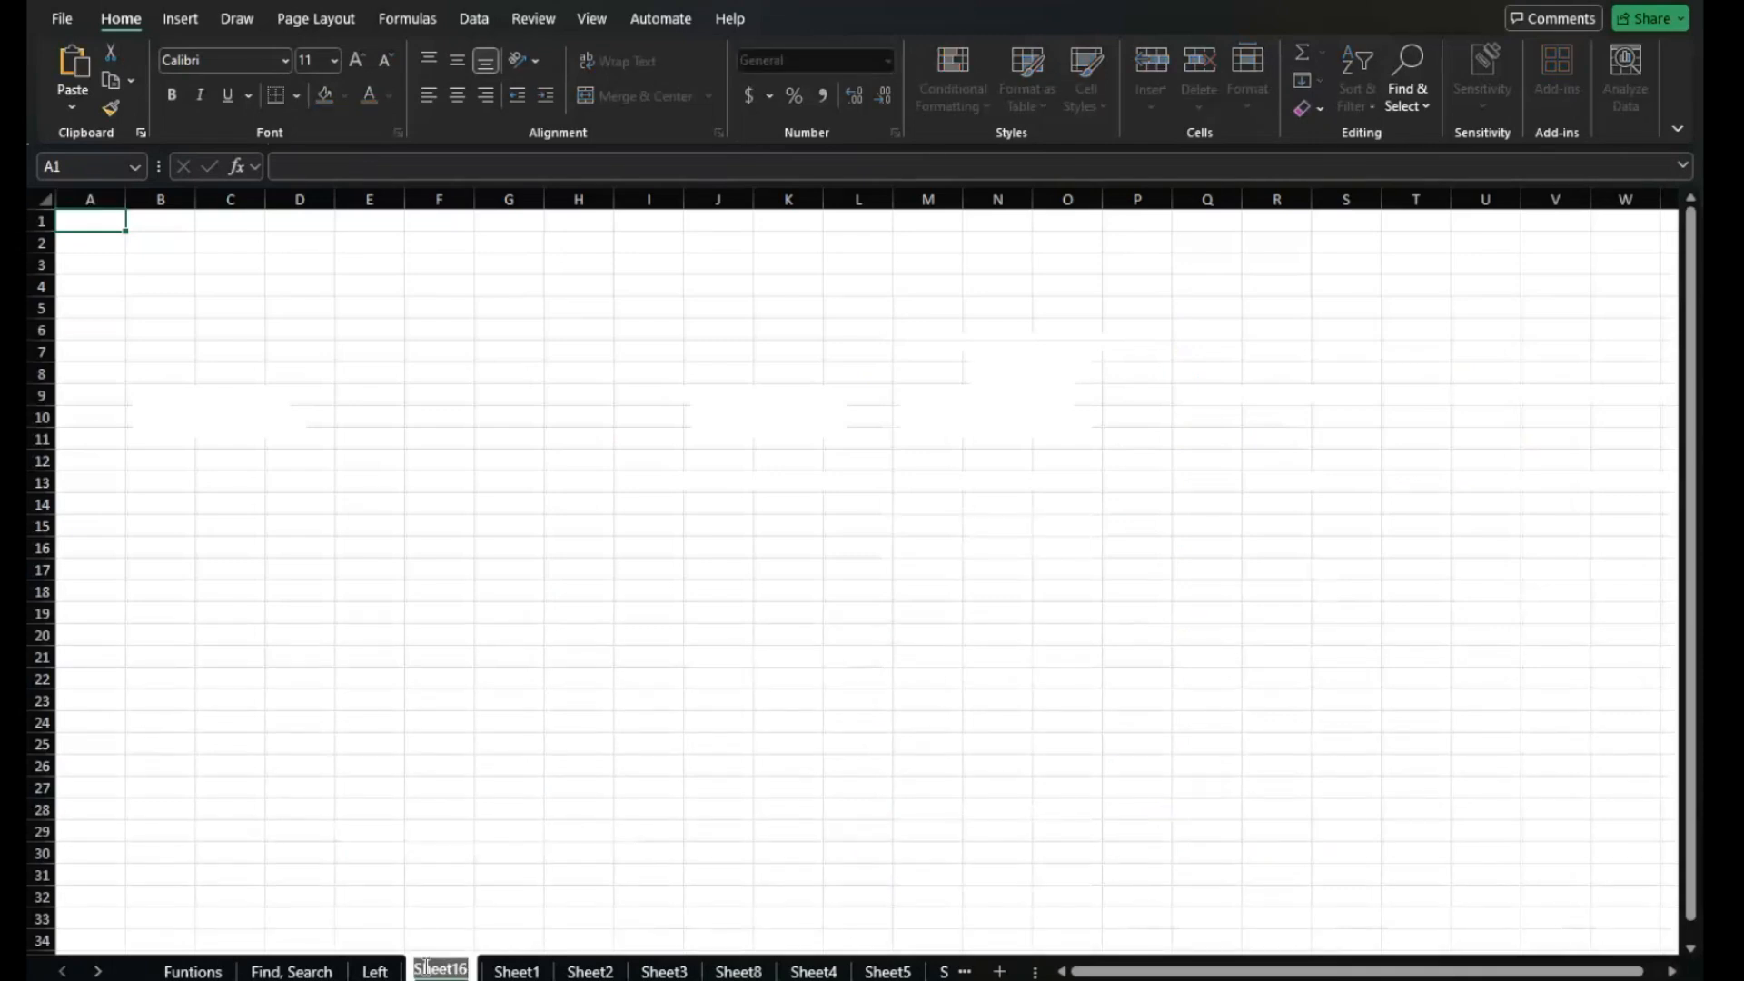
pyautogui.write('Right')
pyautogui.press('Return')
# Paste the copied Names list into A1:A12 and widen column A to fit the full names.
pyautogui.write('Names Malik Kumar Singh Rakesh Kumar Sinha Sudha Kumari Jha Gajendra Singh Sisodhiya Rashid Md Khan Kundan Kumar Singh Ashish R Panwar Rakesh Kumar Sinha Rohit Singh Chauhan Maadhata Singh Sisodhiya Shivansh Singh Chauhan')
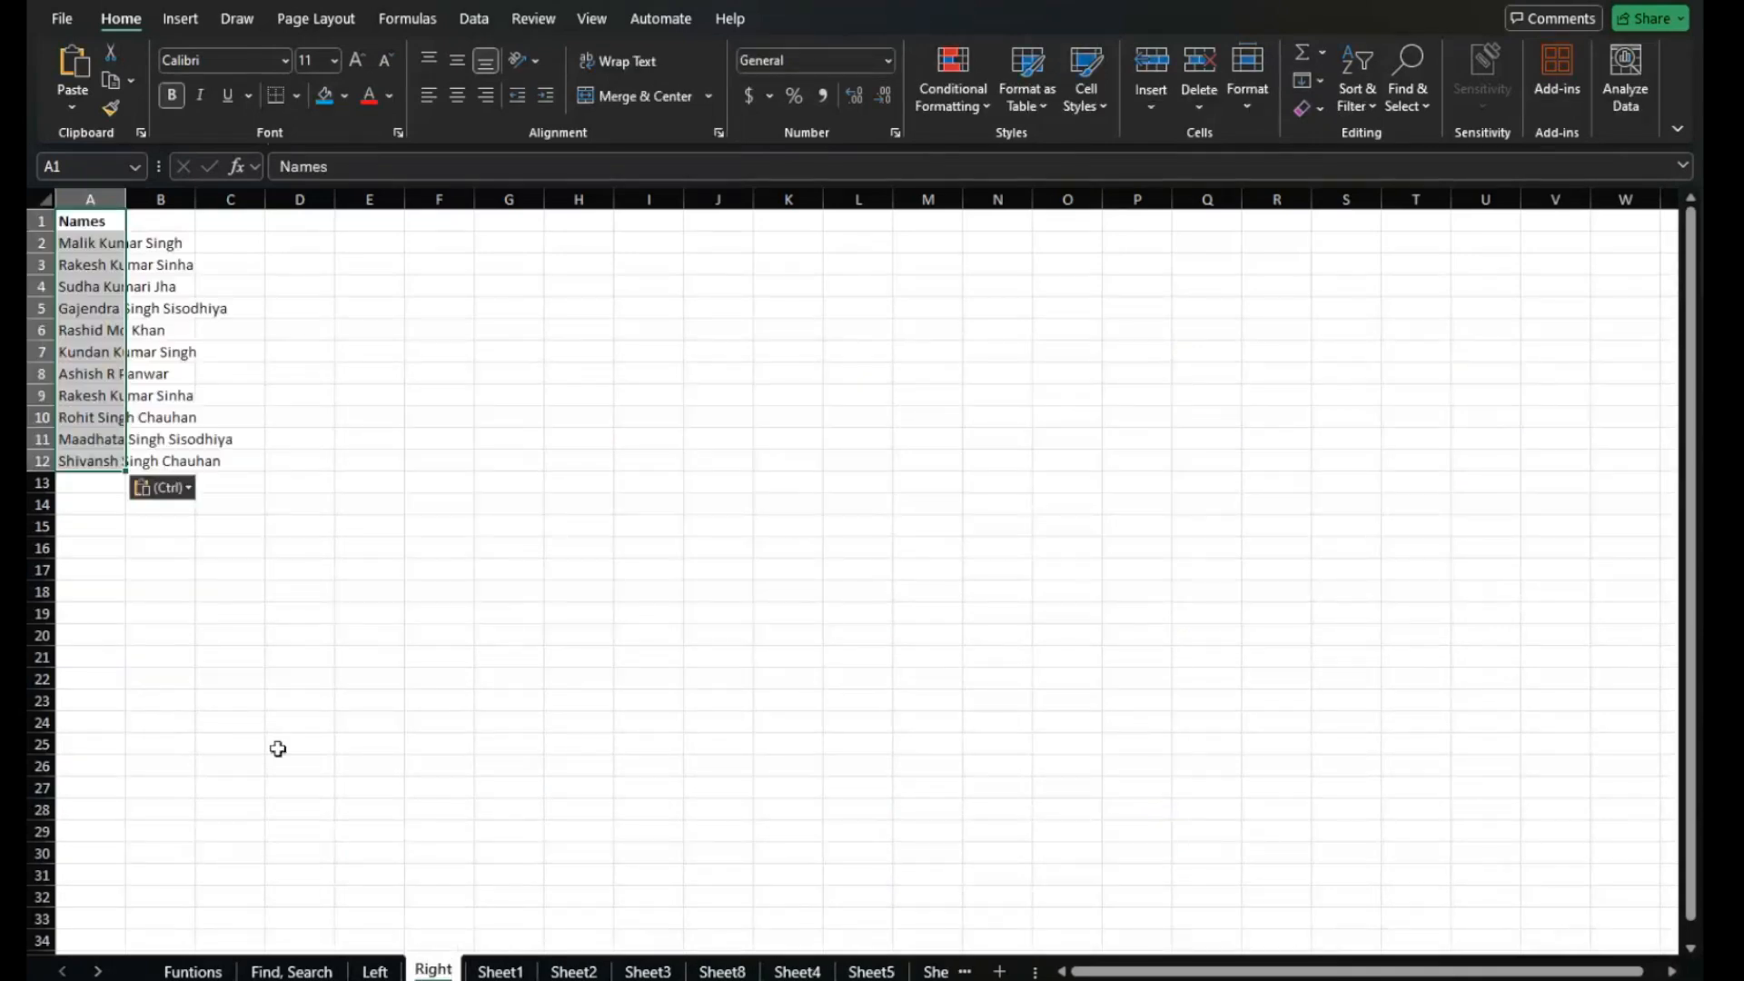
pyautogui.keyDown('ctrl'); pyautogui.scroll(15, 278, 748); pyautogui.keyUp('ctrl')
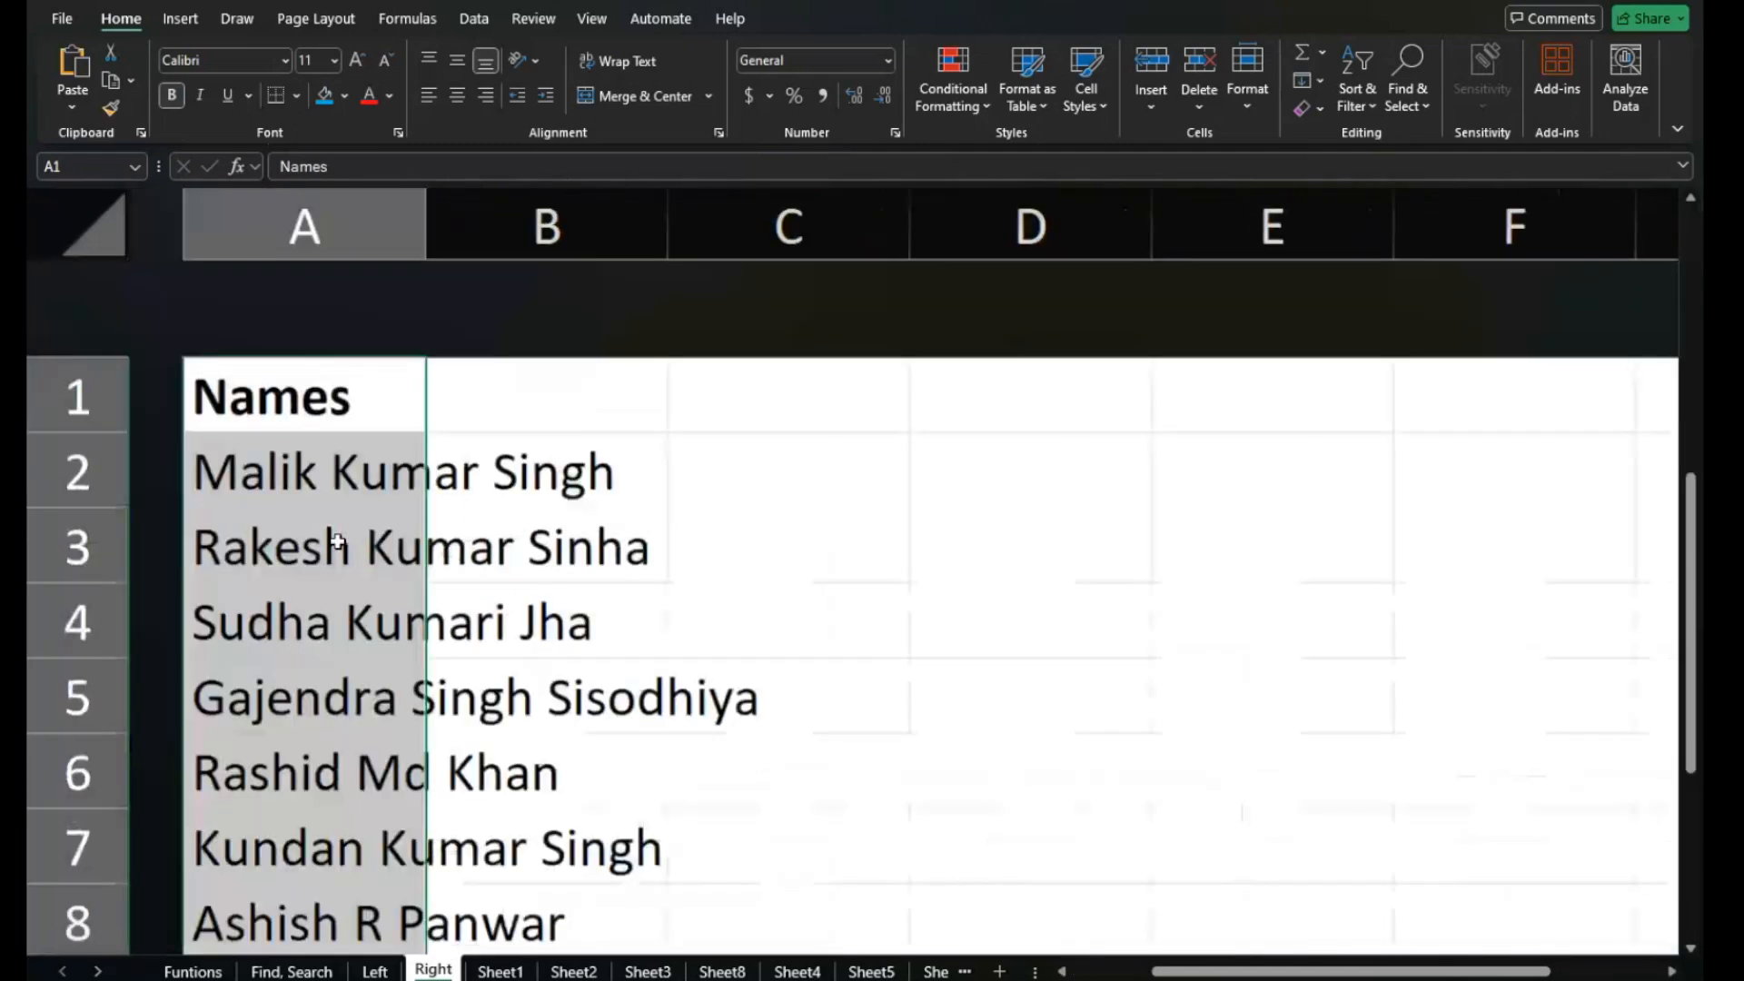
pyautogui.moveTo(376, 218); pyautogui.dragTo(772, 218)
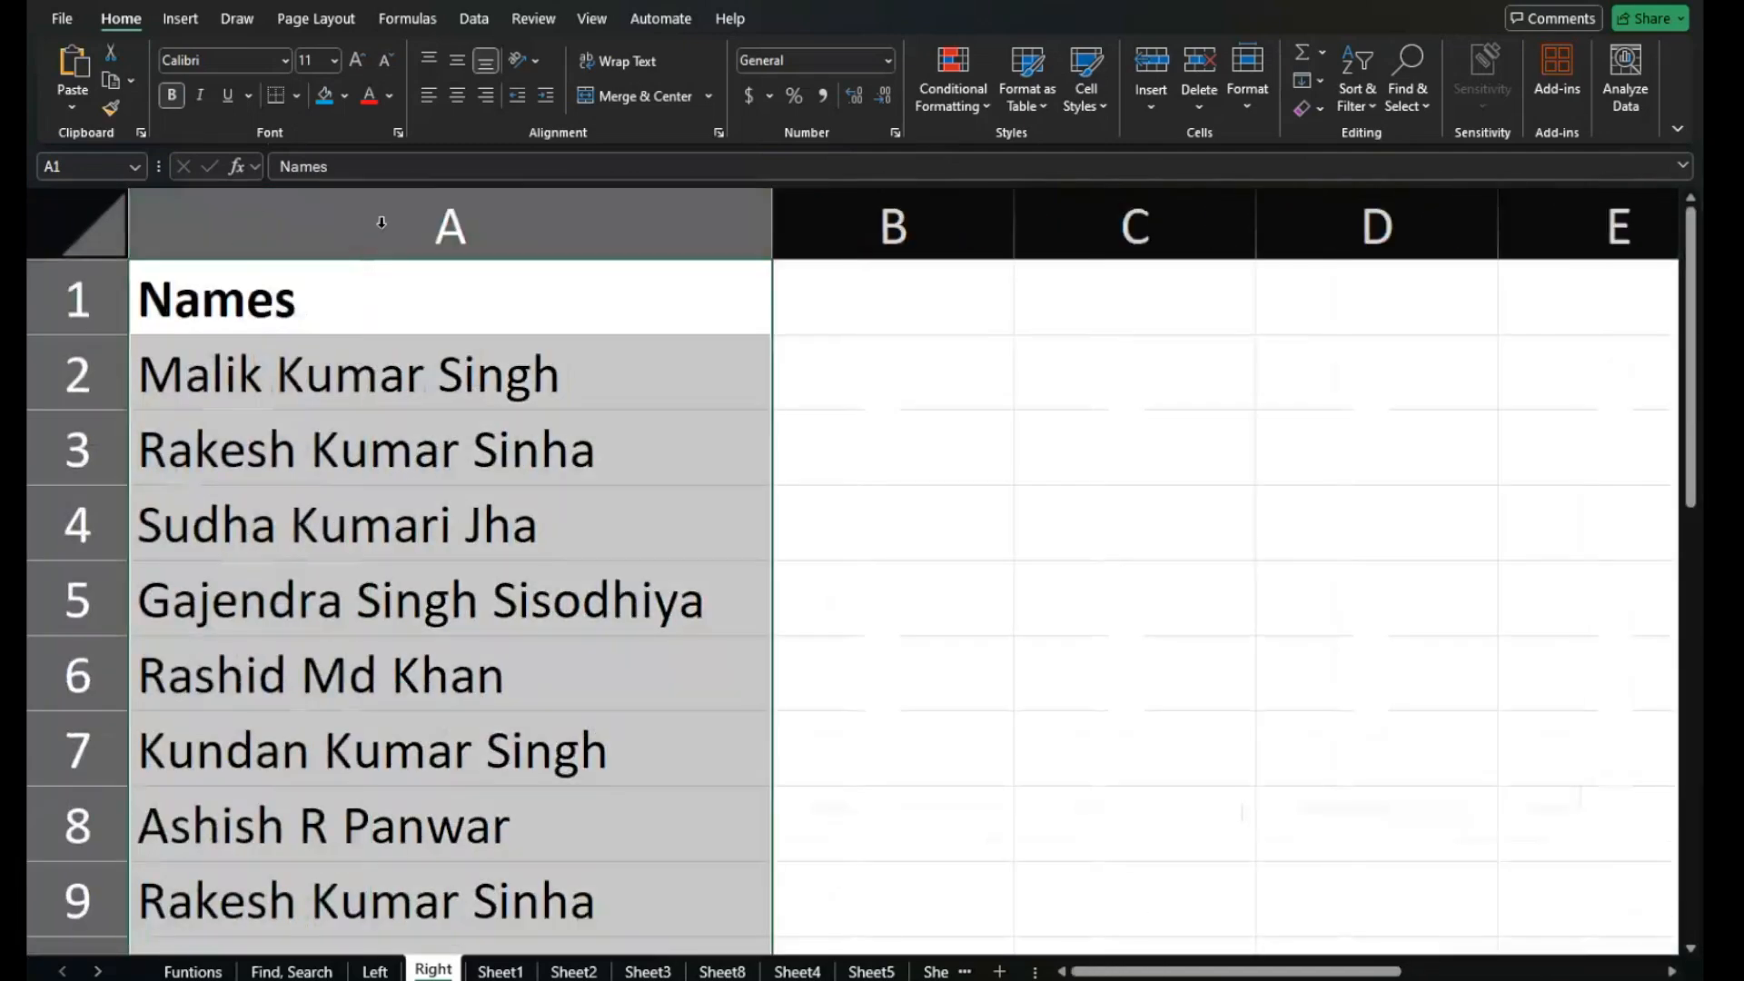
# Head column B with a bold Last Name in B1 and fit the column width to it.
pyautogui.click(880, 311)
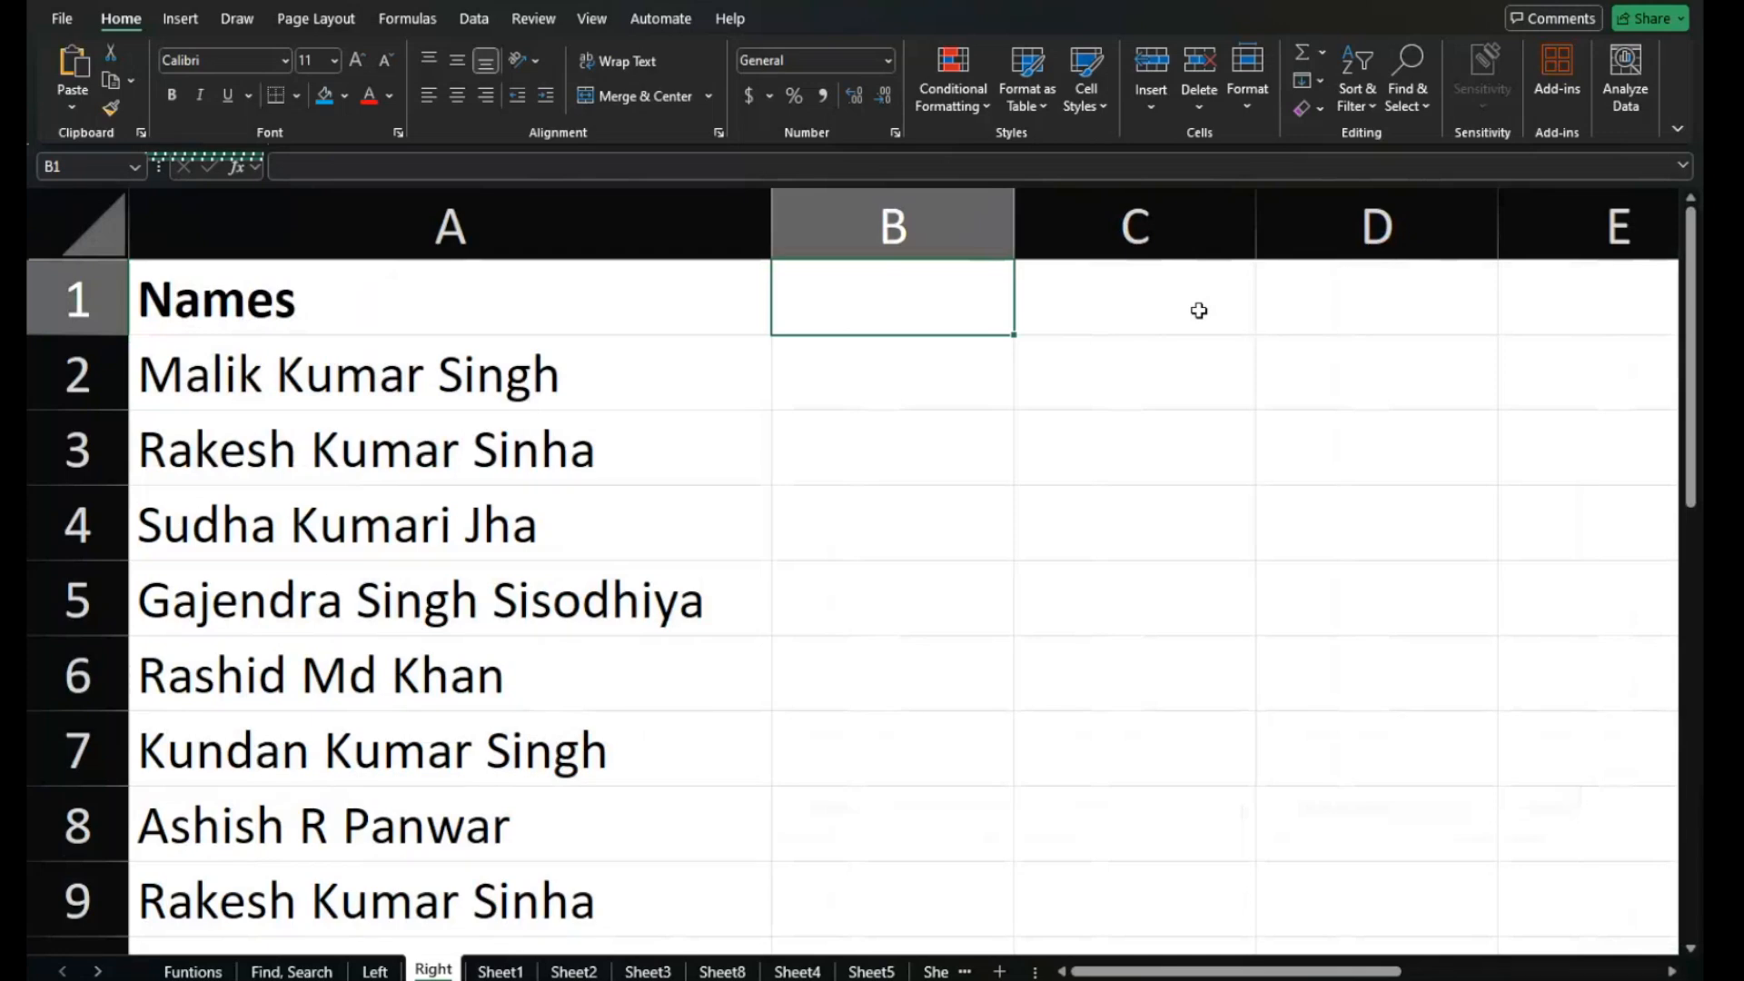
pyautogui.write('Lasr')
pyautogui.press('BackSpace')
pyautogui.write('t Name')
pyautogui.press('Return')
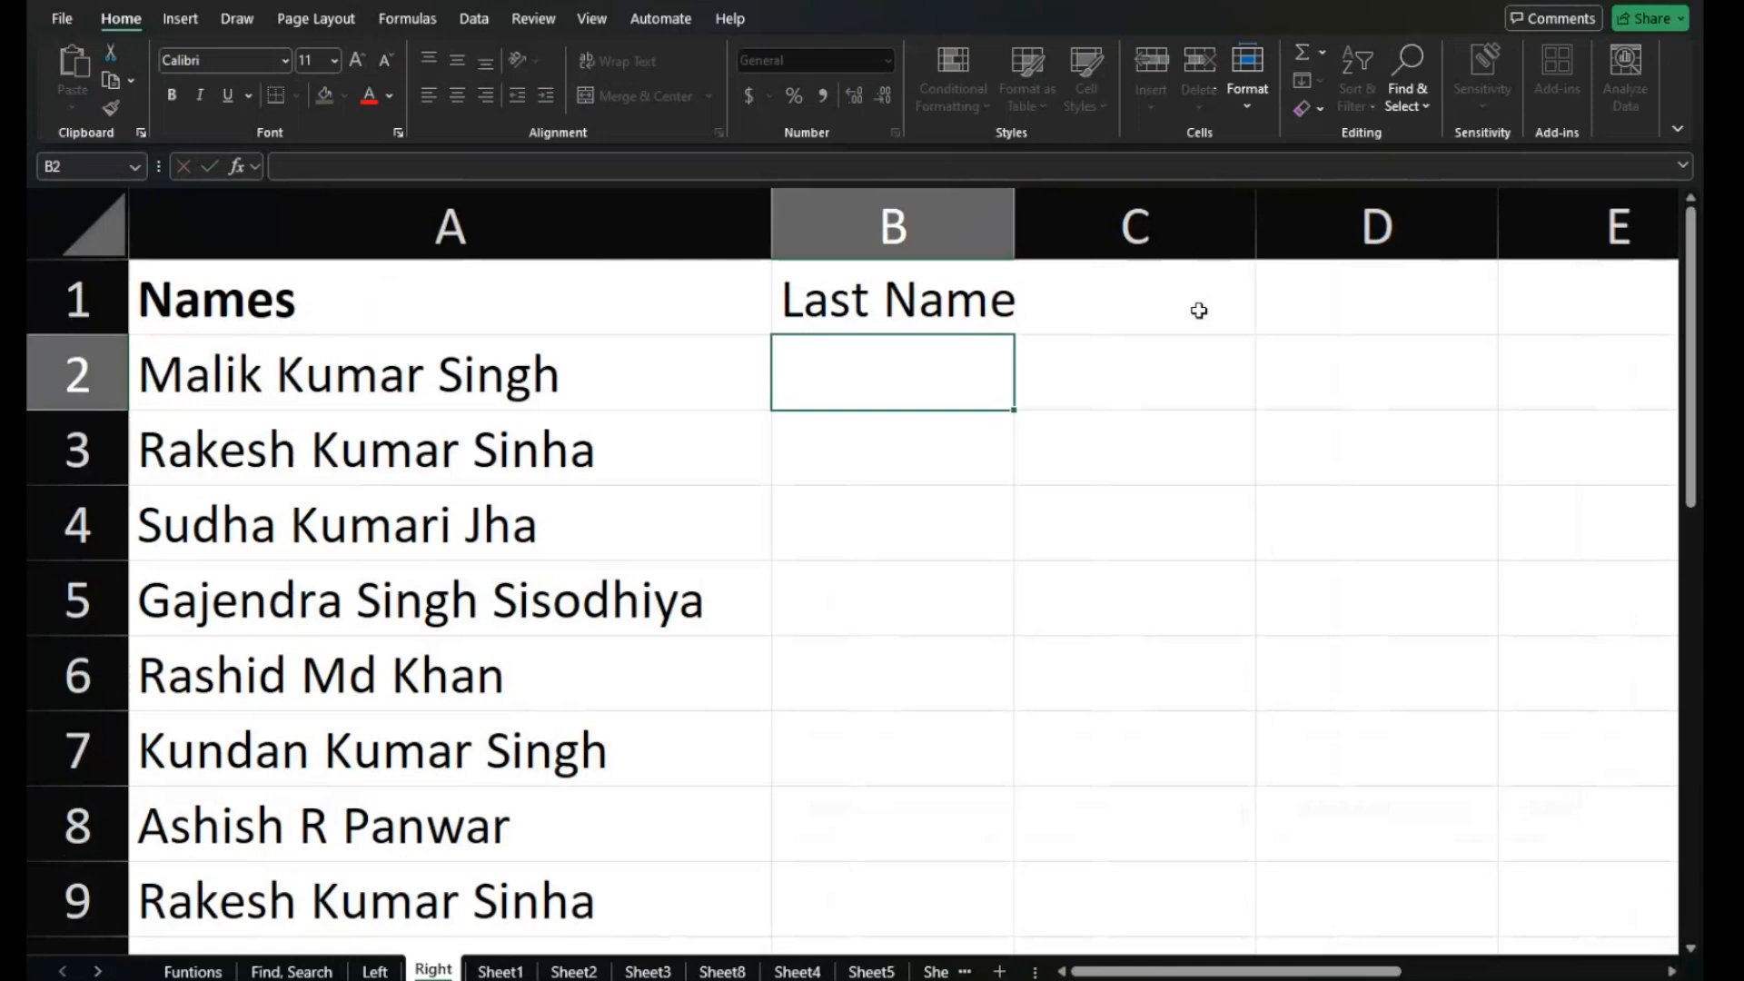
pyautogui.doubleClick(1014, 218)
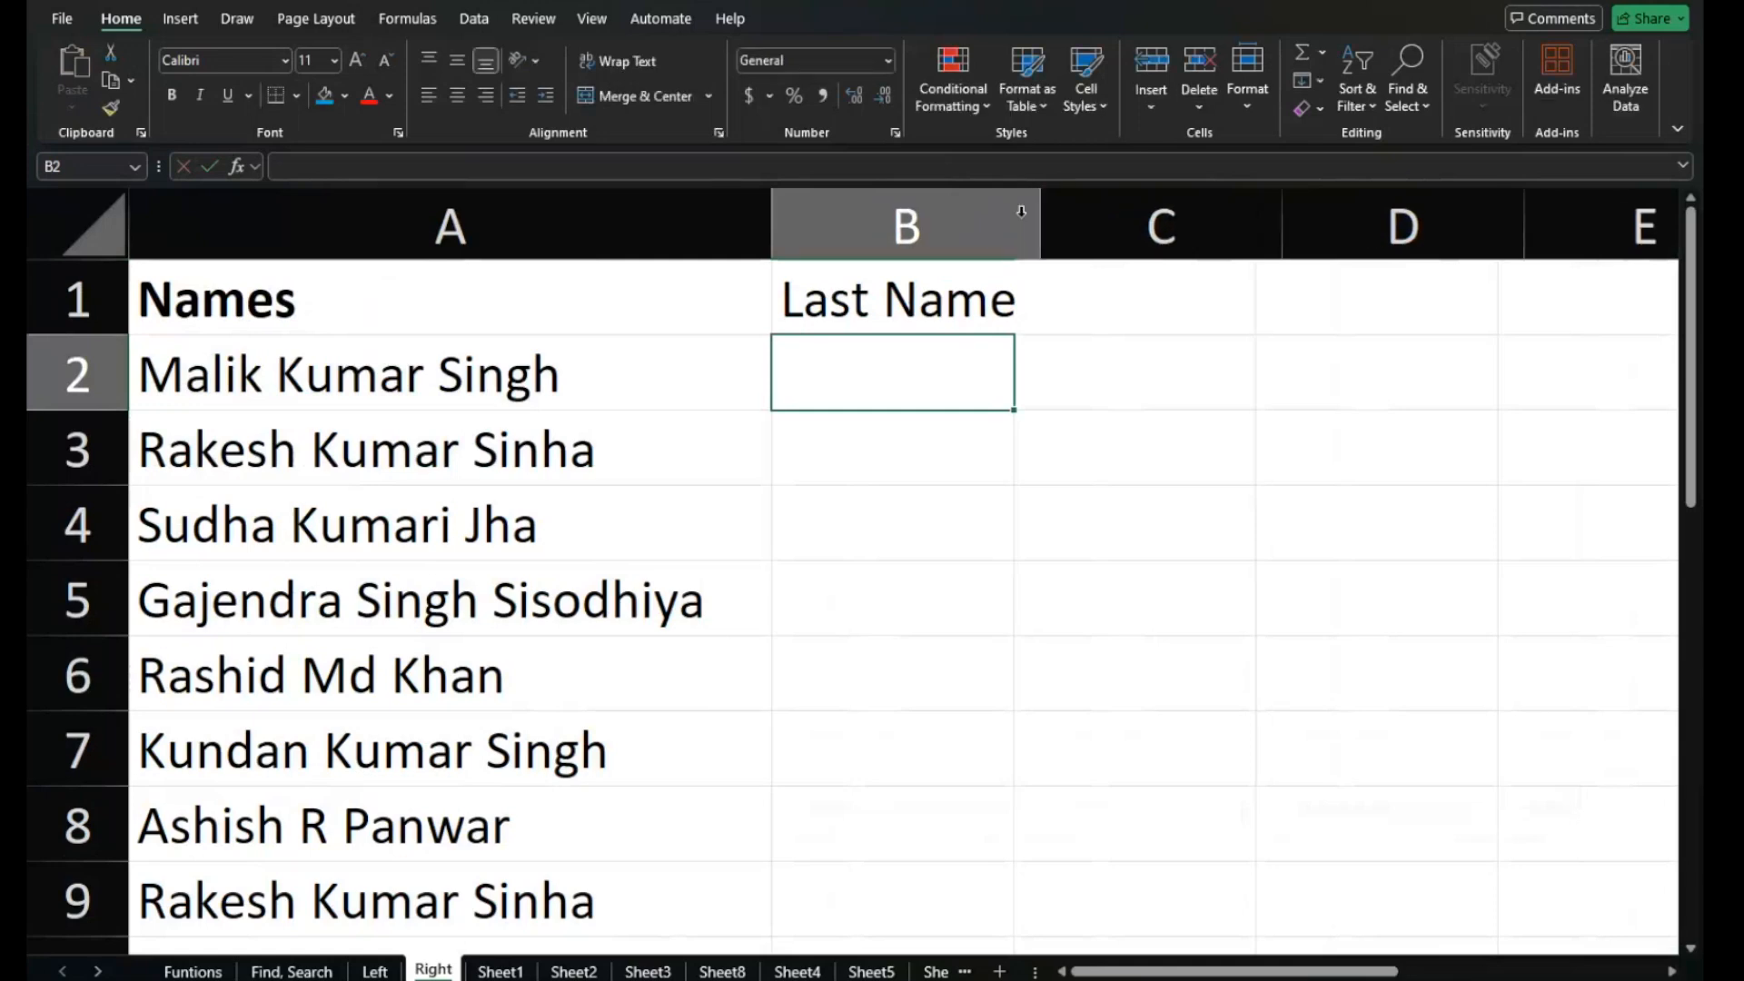
pyautogui.click(998, 272)
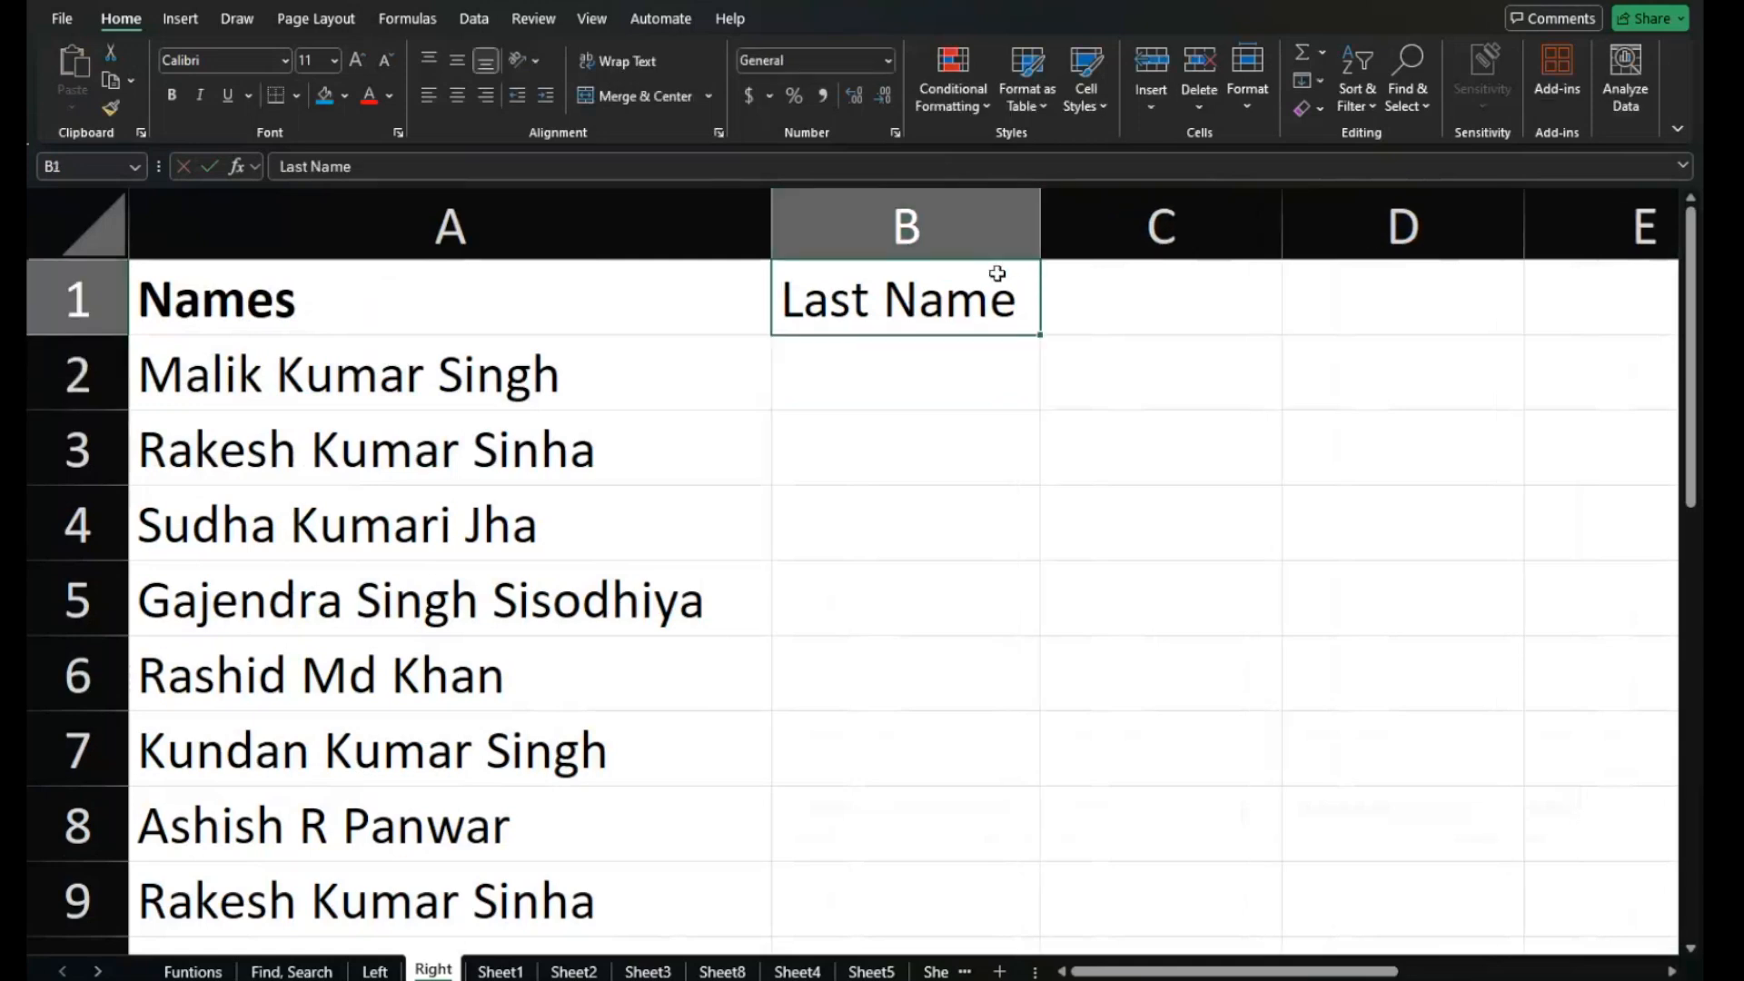
pyautogui.hotkey('ctrl', 'b')
# Enter the formula =RIGHT(A2,FIND(" ",A2,1)) in C2, accepting the closing-bracket correction.
pyautogui.click(1180, 320)
pyautogui.click(1179, 368)
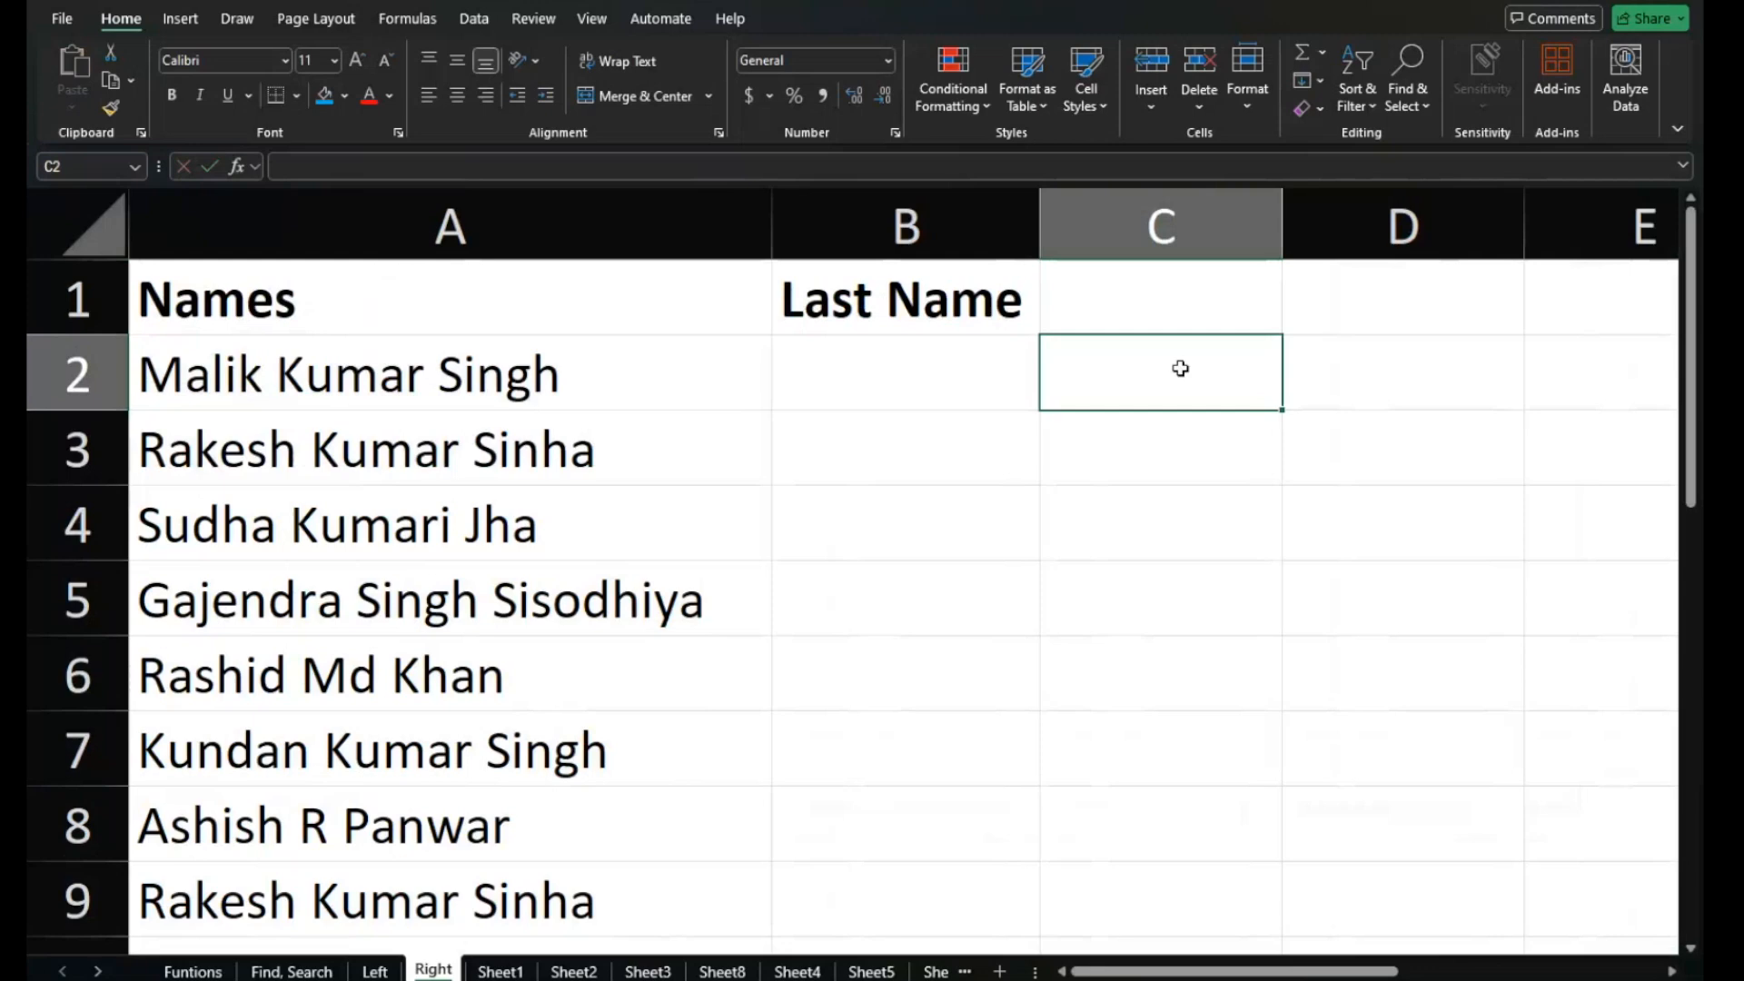
pyautogui.write('=')
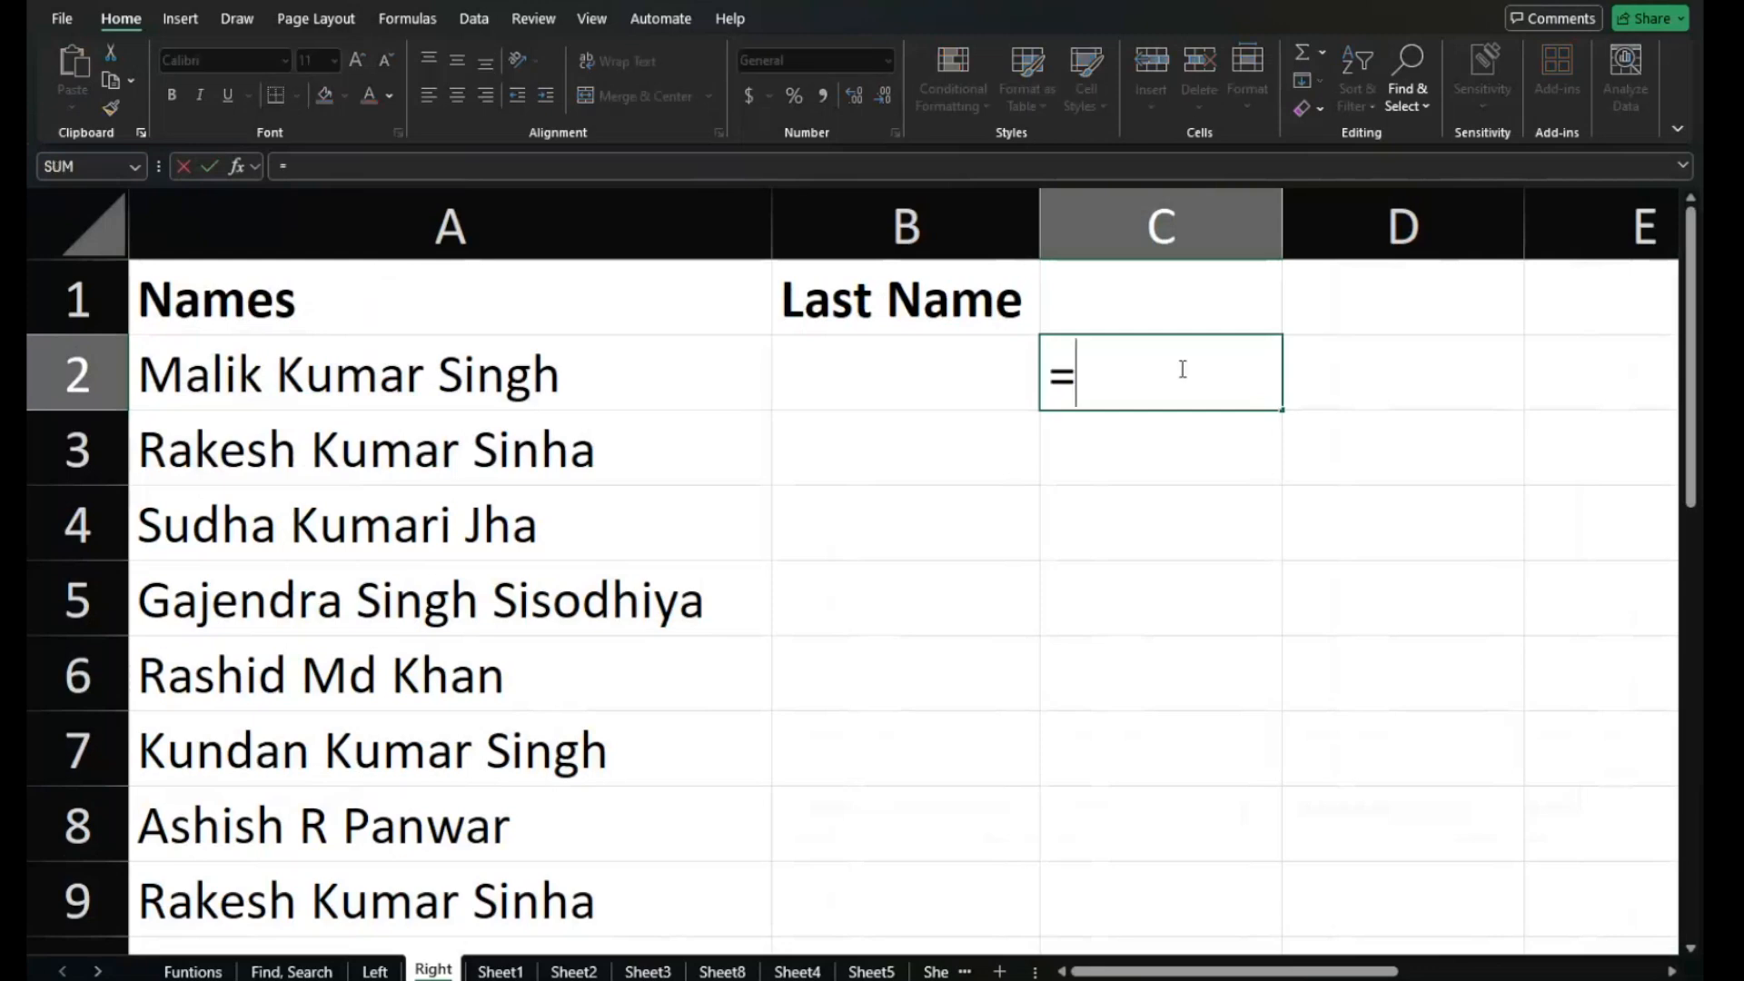
pyautogui.write('right')
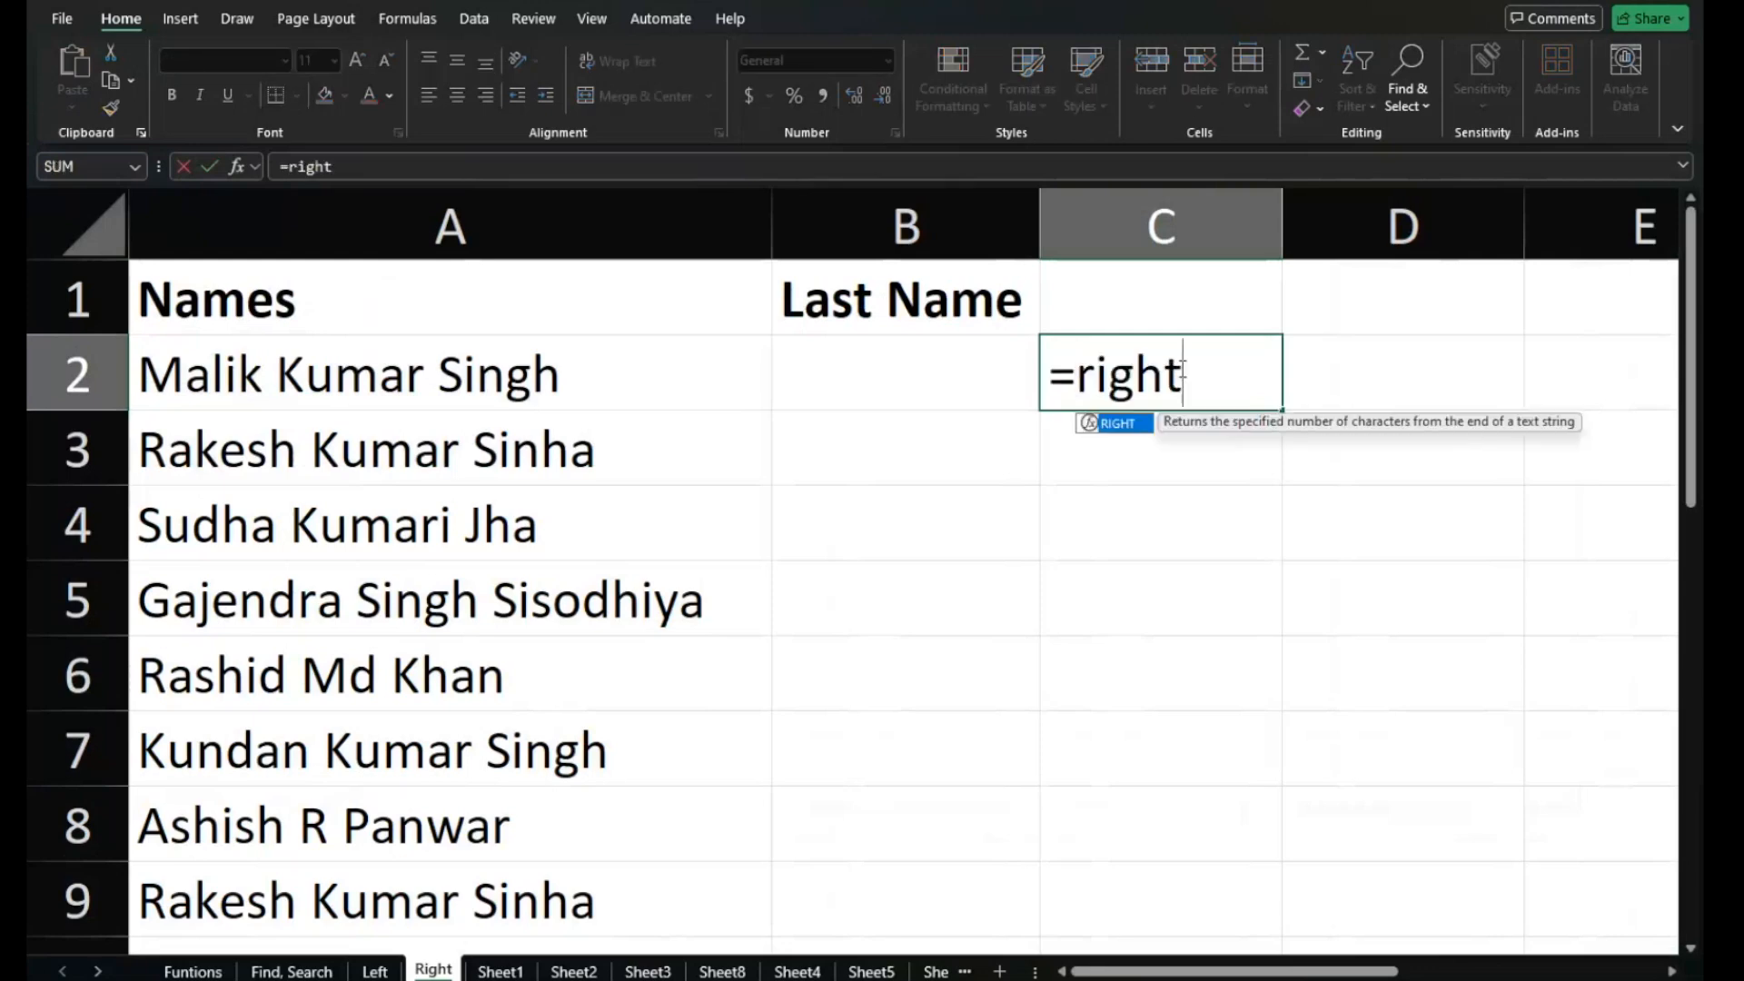
pyautogui.write('(')
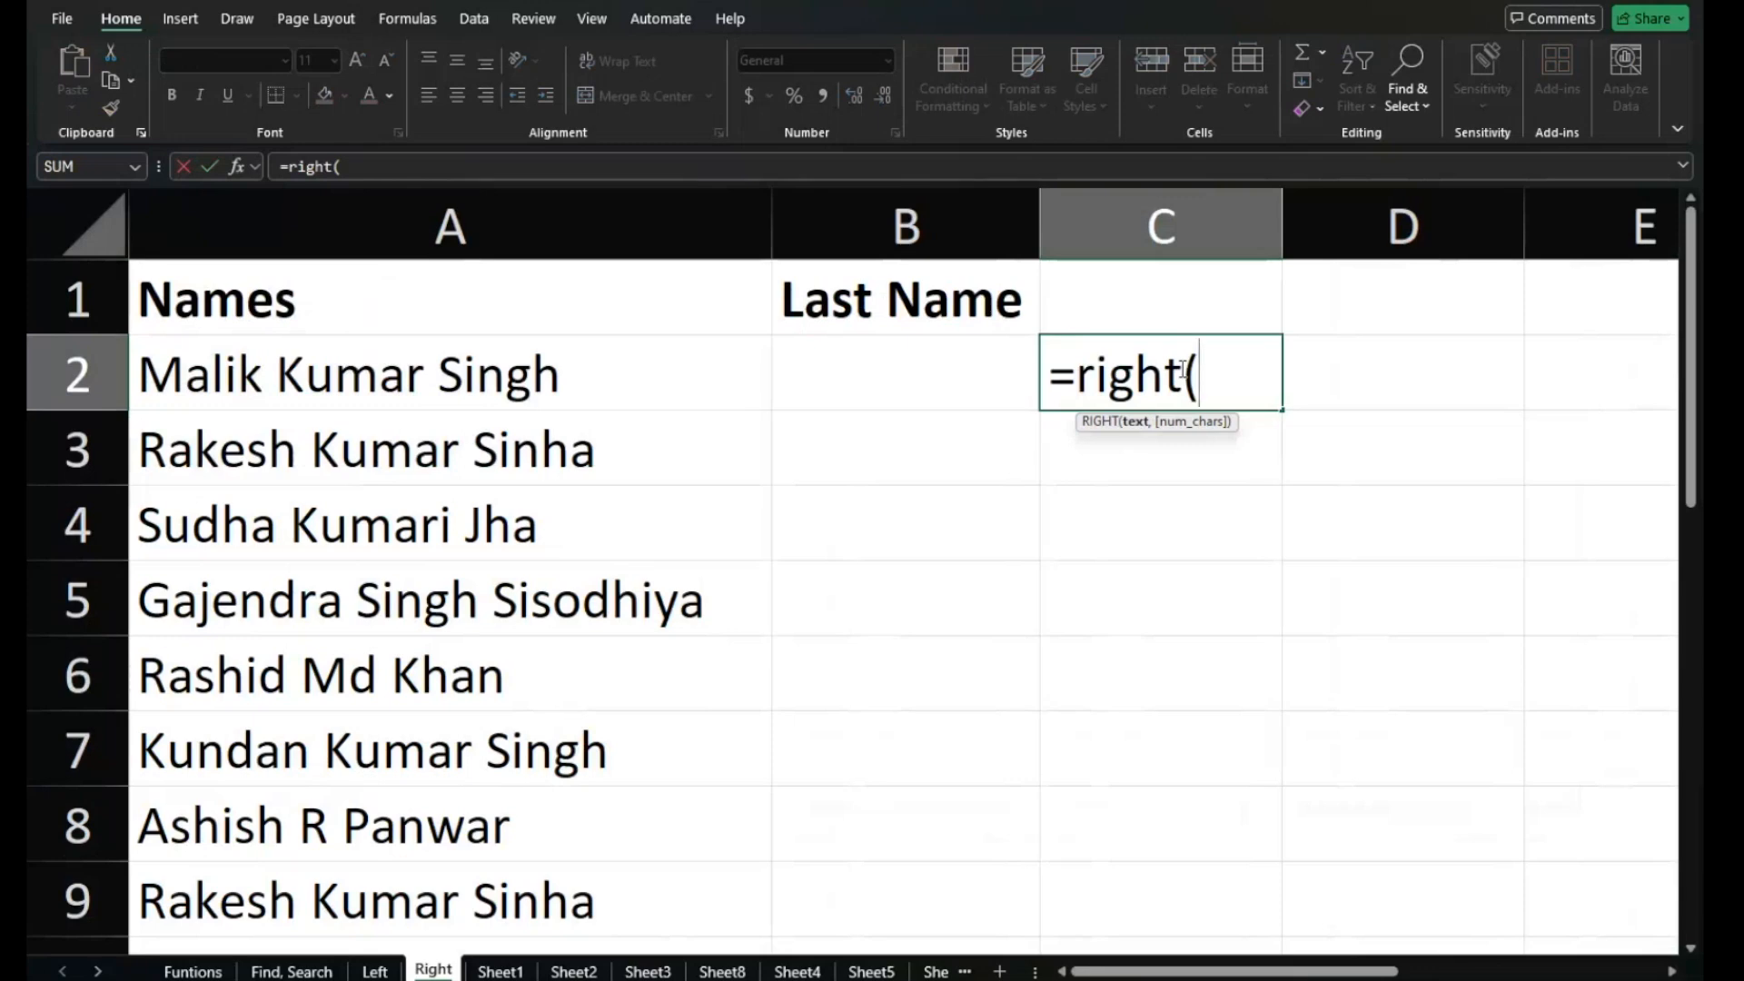
pyautogui.click(650, 369)
pyautogui.write(',')
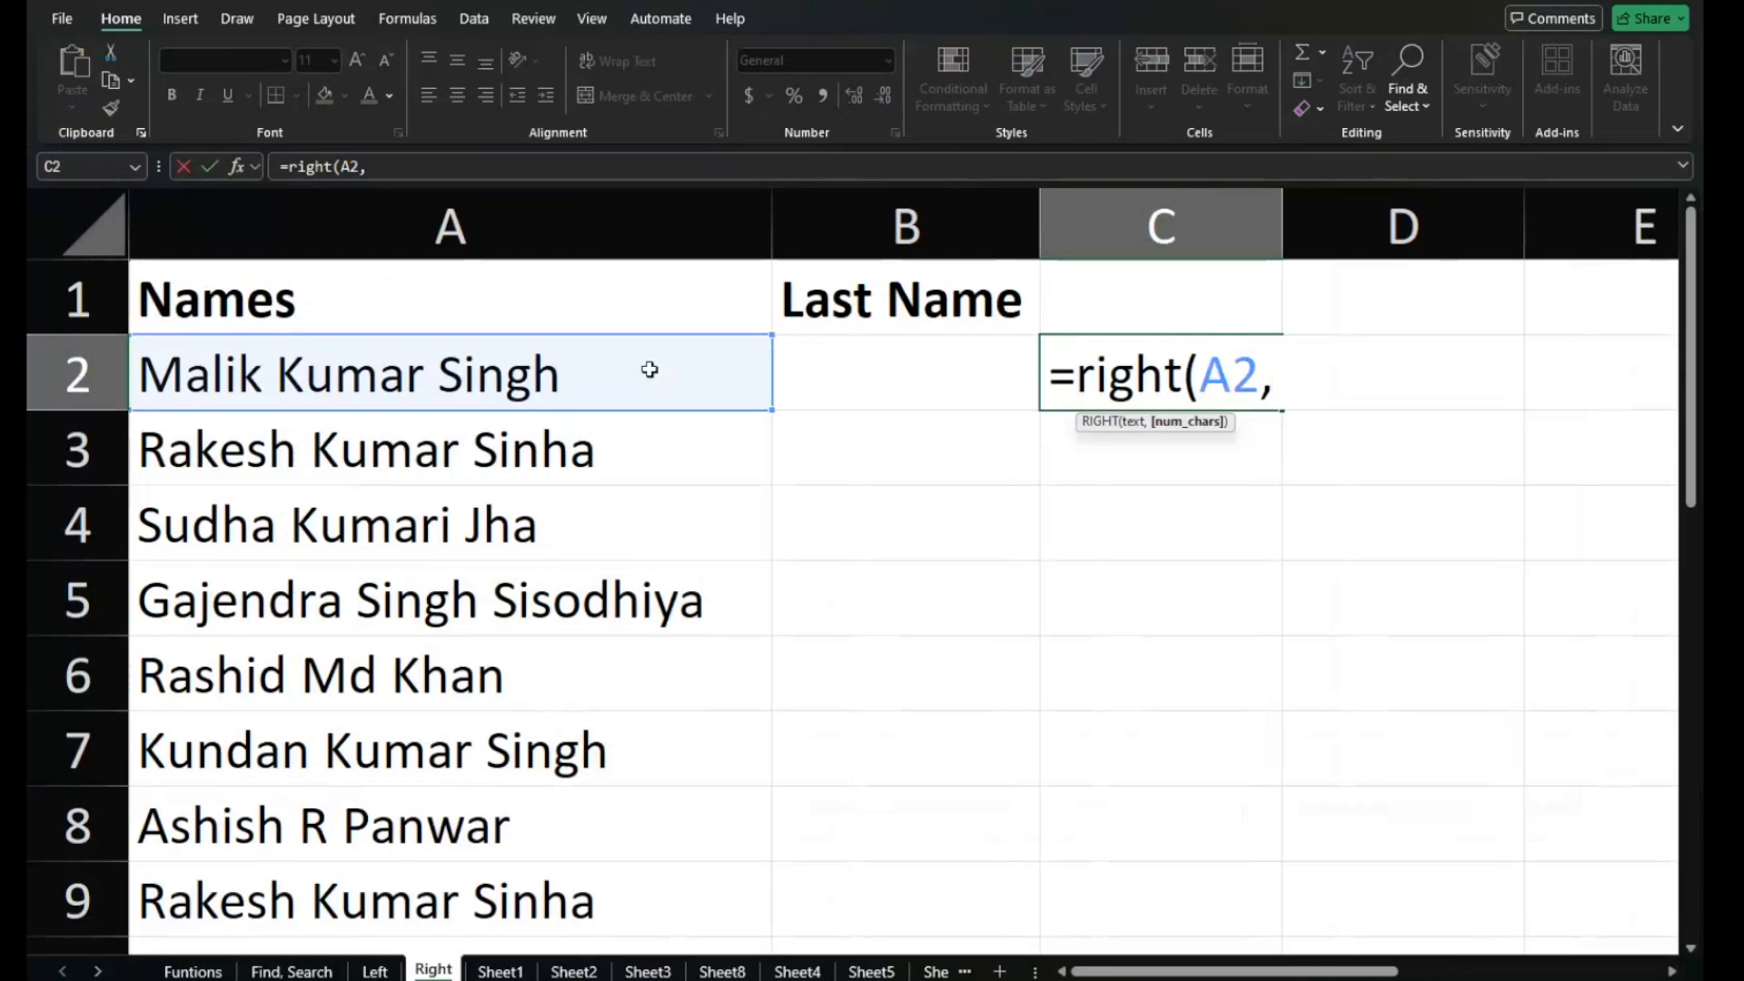
pyautogui.write('find')
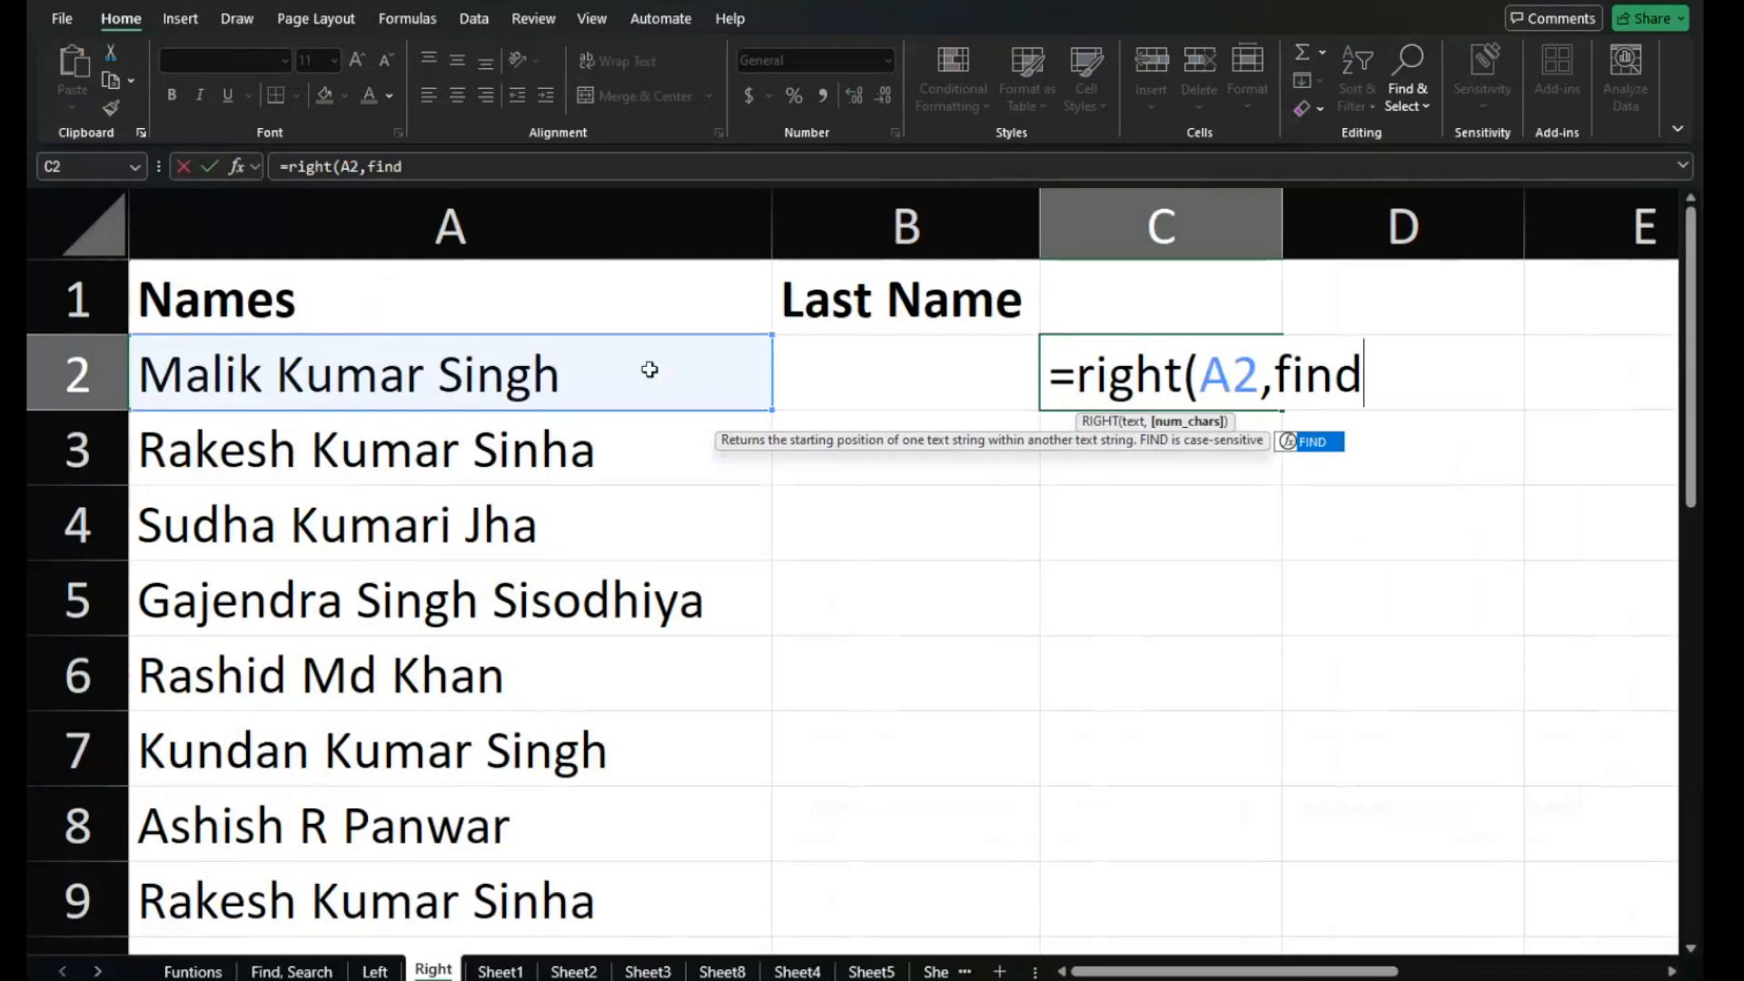
pyautogui.write('(')
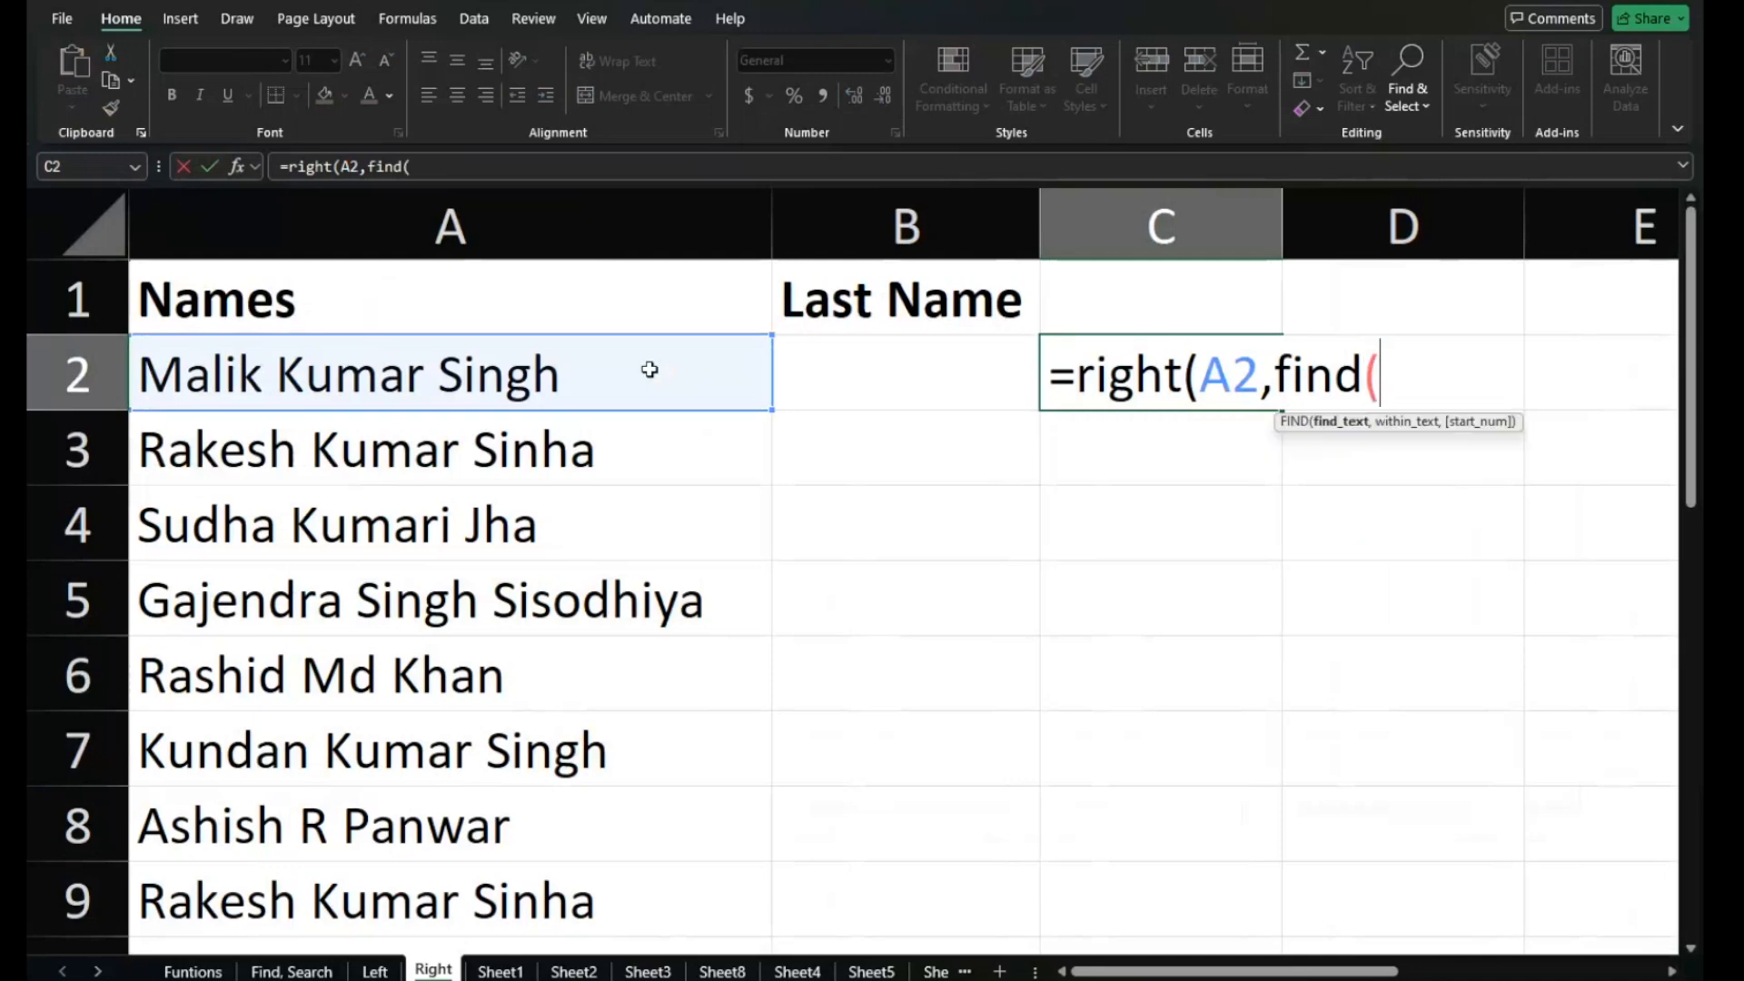
pyautogui.write('" " ')
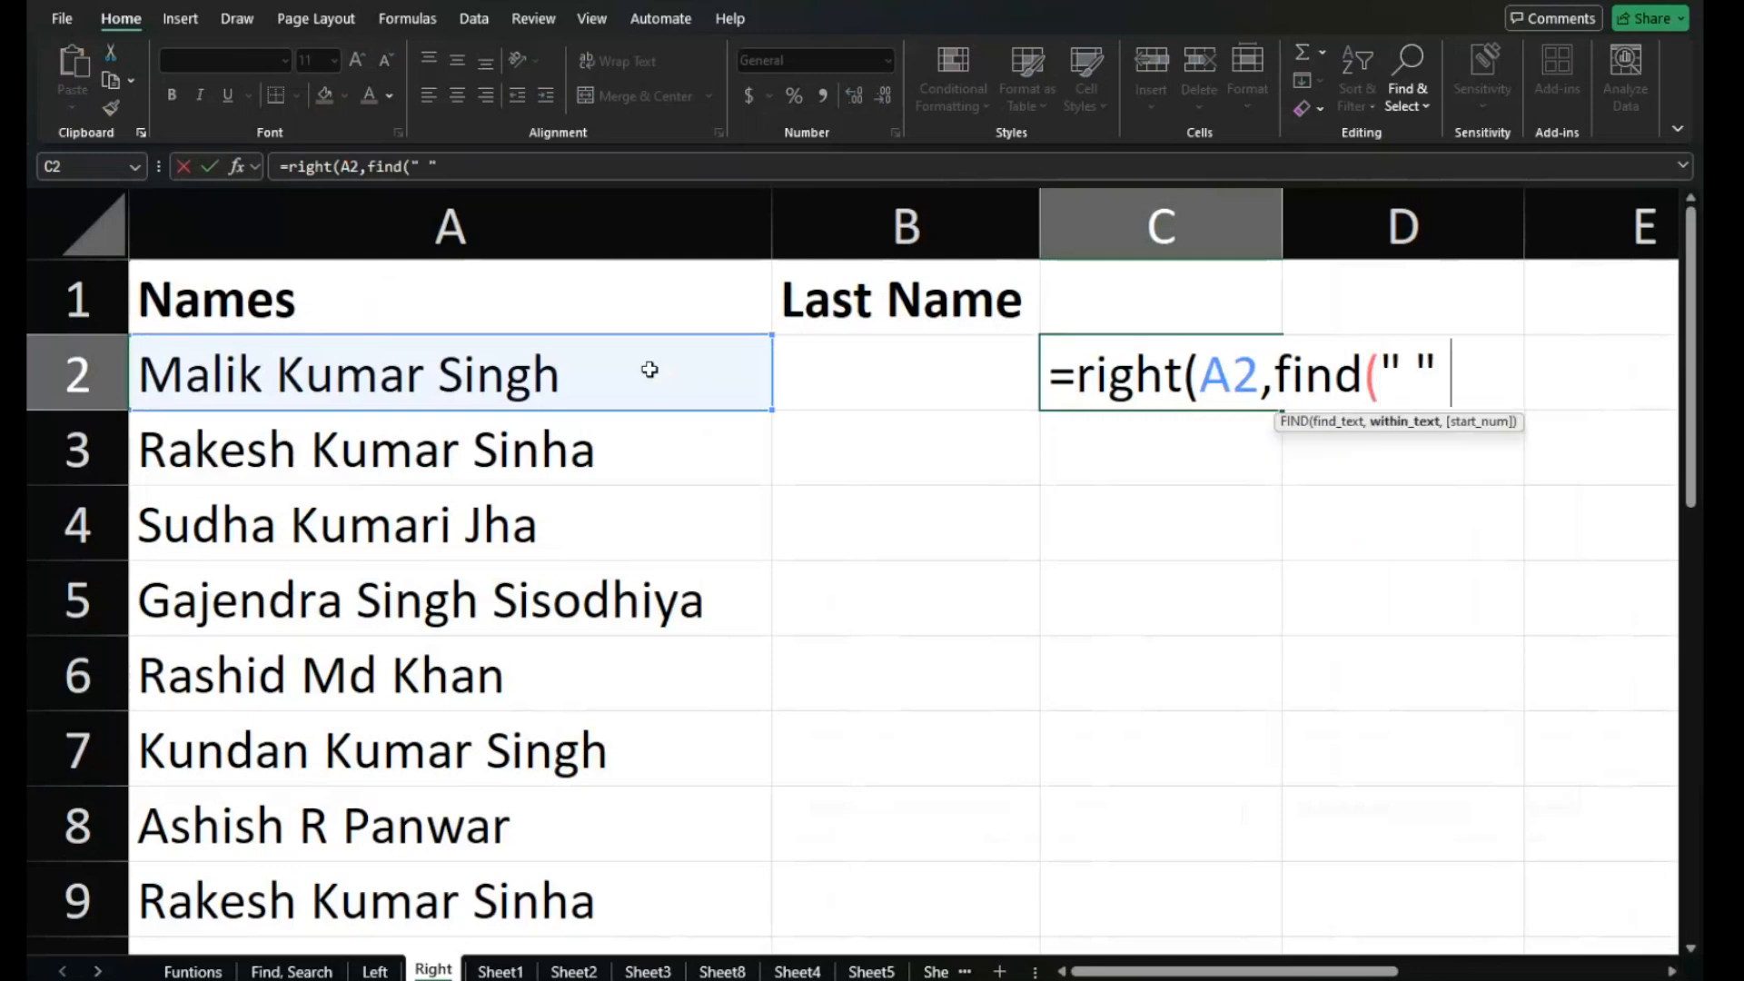
pyautogui.write(',')
pyautogui.click(620, 376)
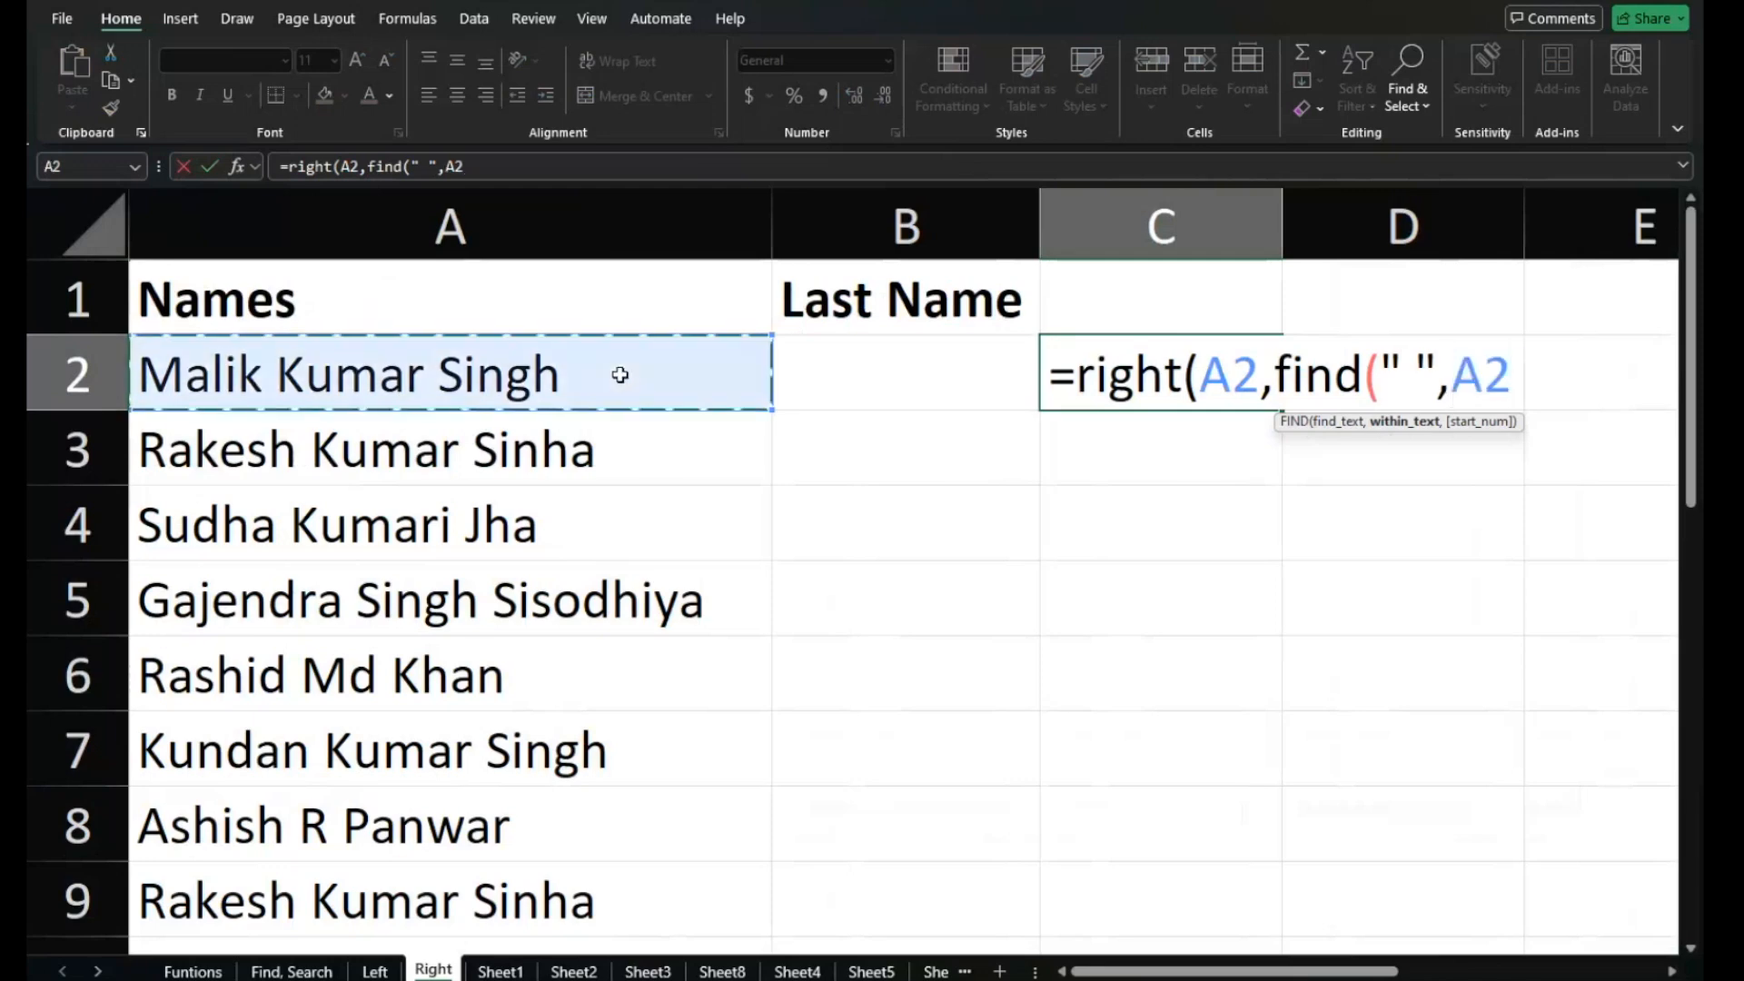
pyautogui.write(',')
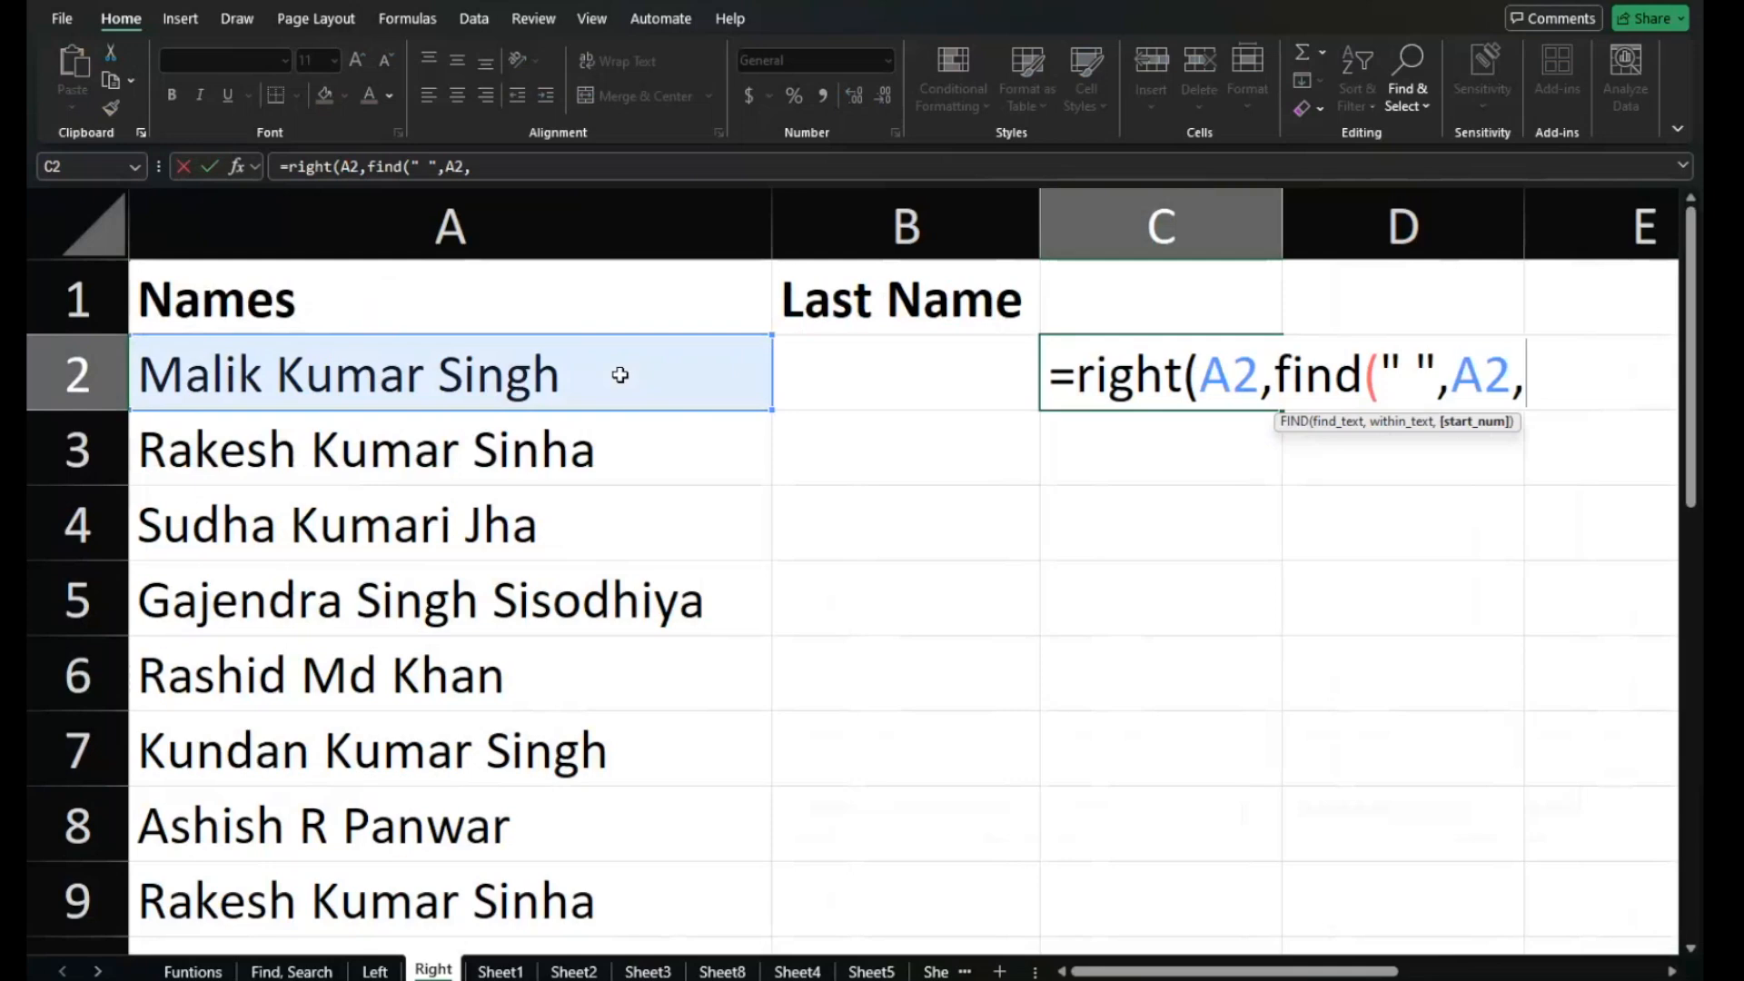
pyautogui.write('1)')
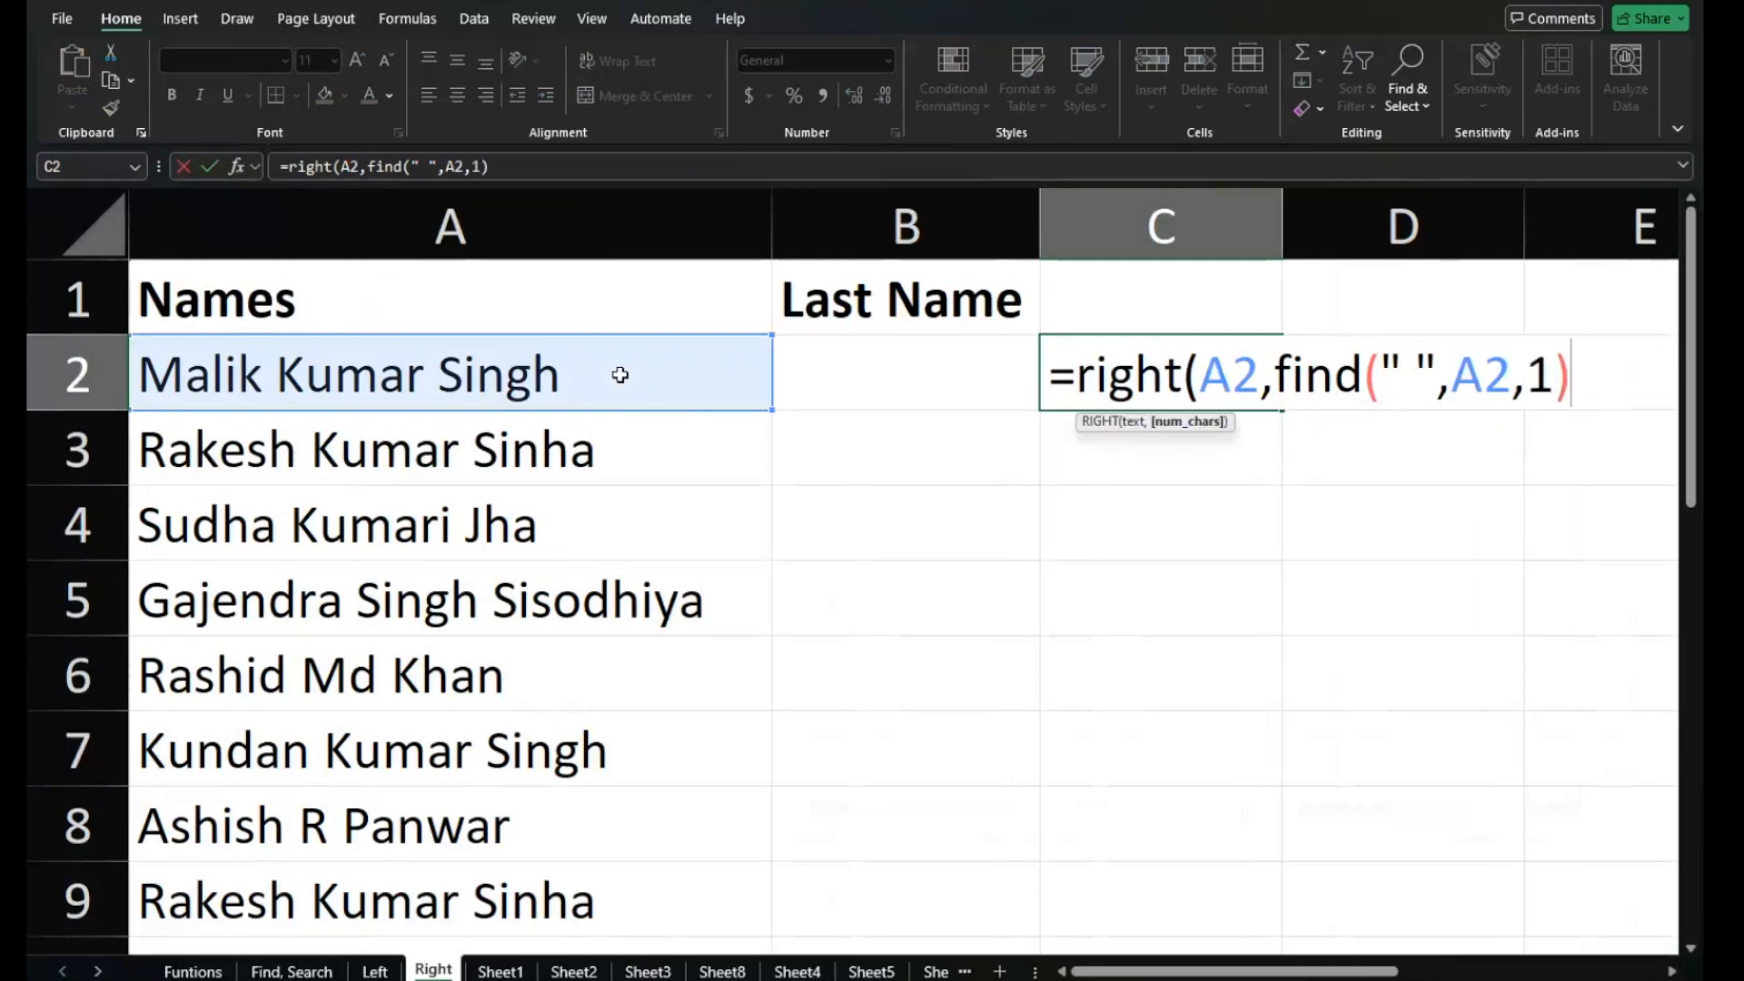
pyautogui.press('Return')
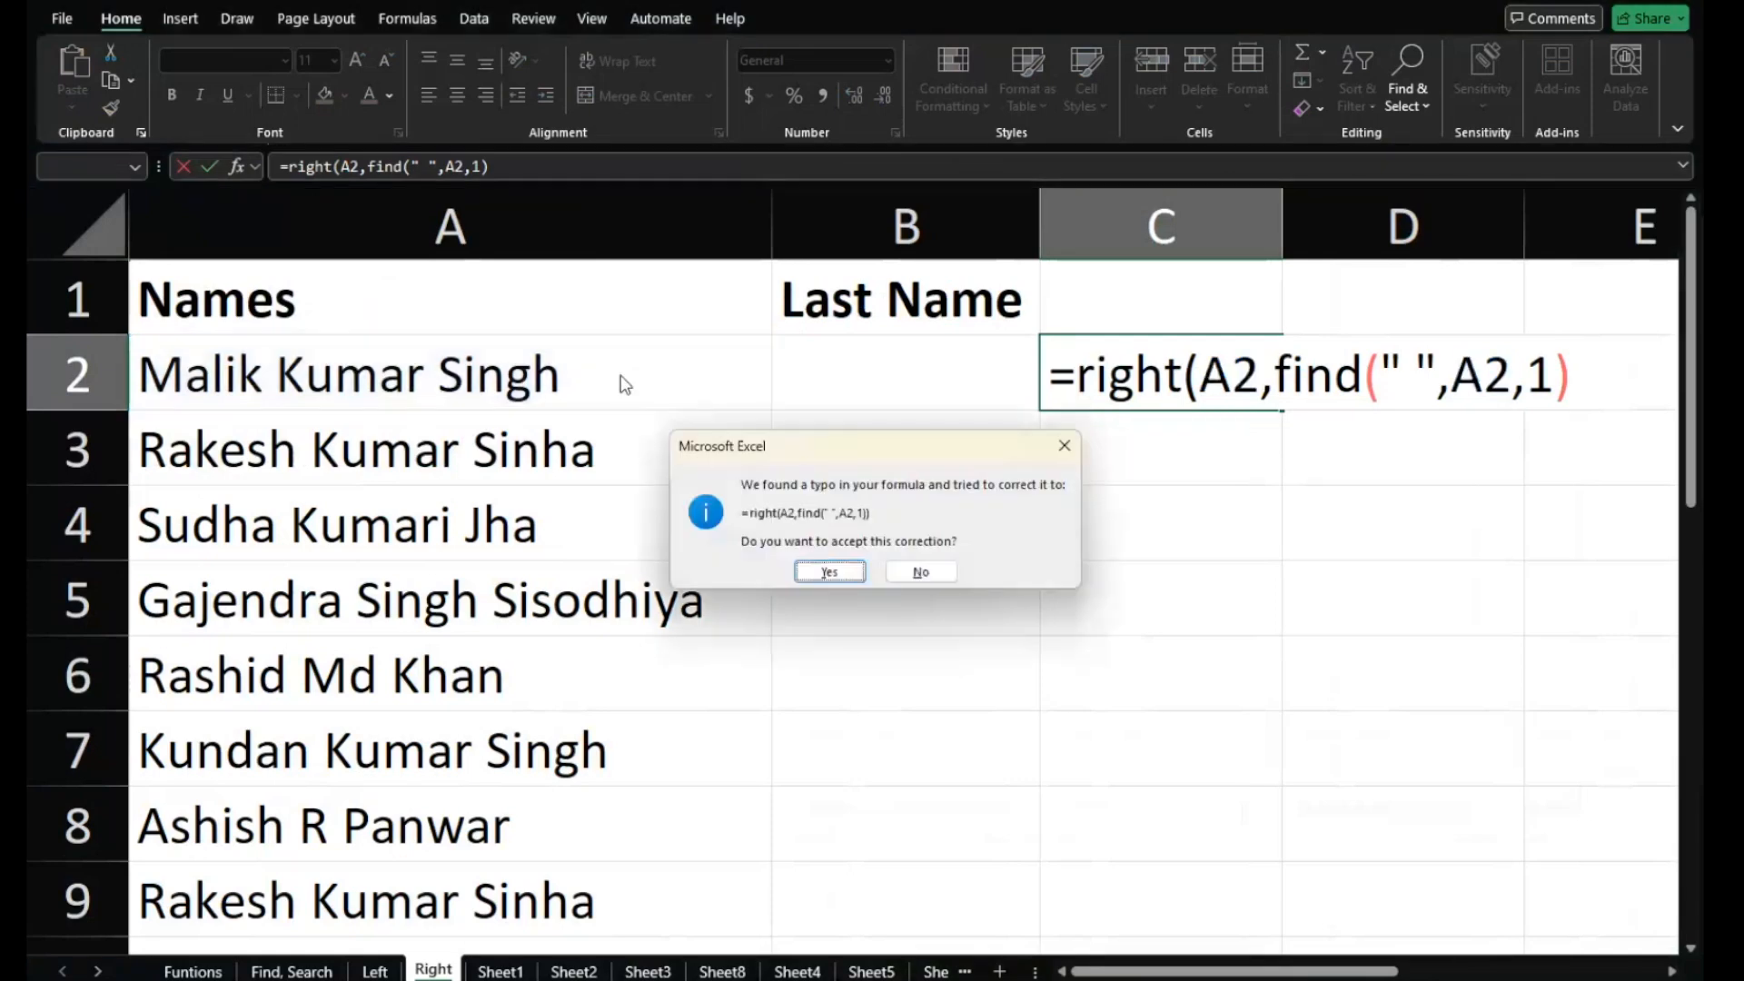
pyautogui.press('Return')
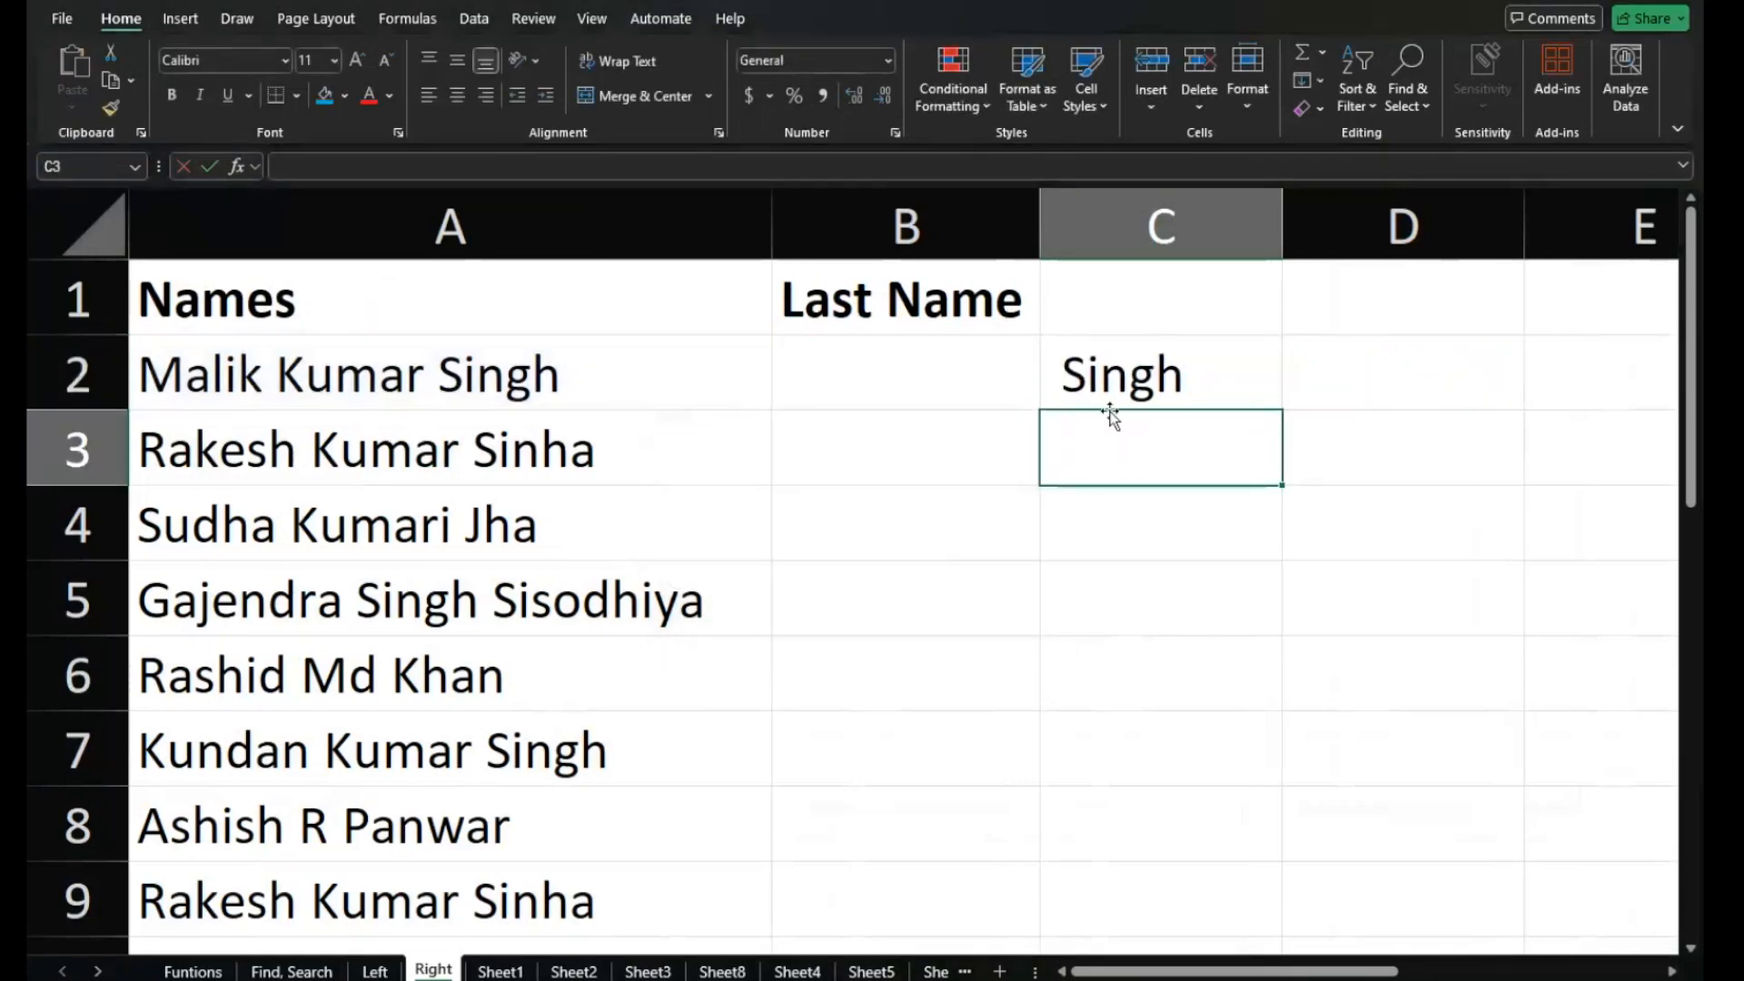
# Fill the RIGHT and FIND formula from C2 down to C12 and review the extracted text and the formula.
pyautogui.click(1141, 383)
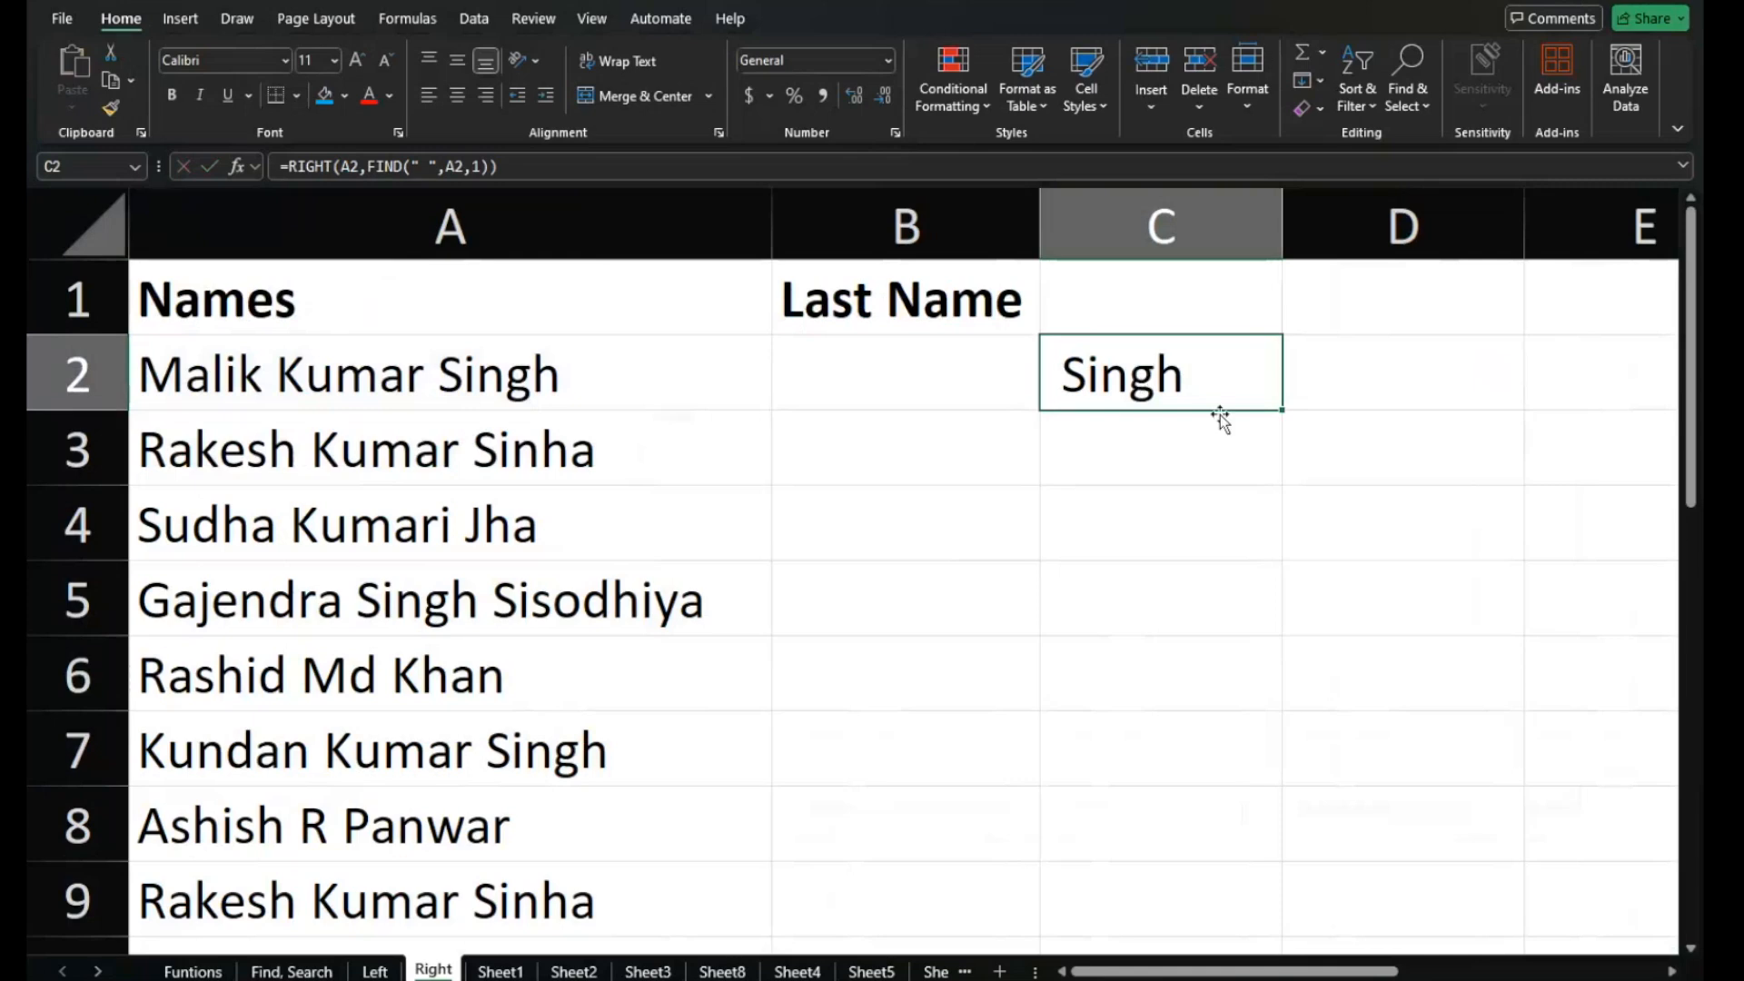
pyautogui.doubleClick(1281, 411)
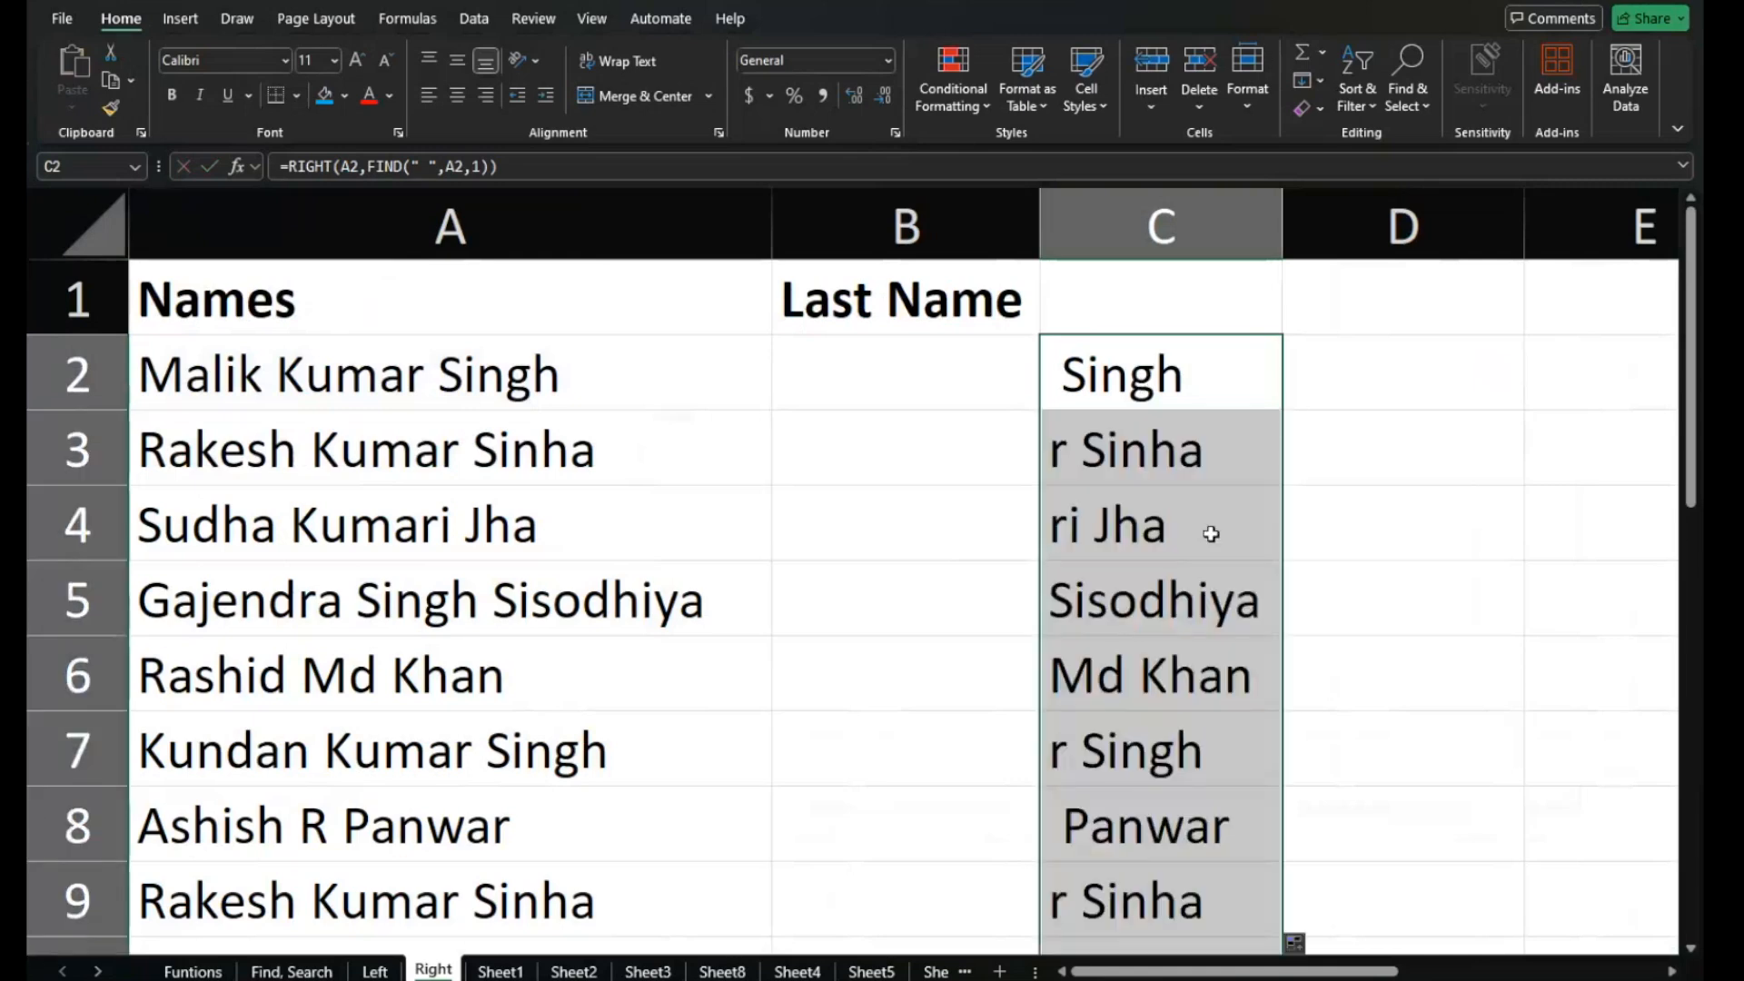
pyautogui.scroll(-2, 1210, 534)
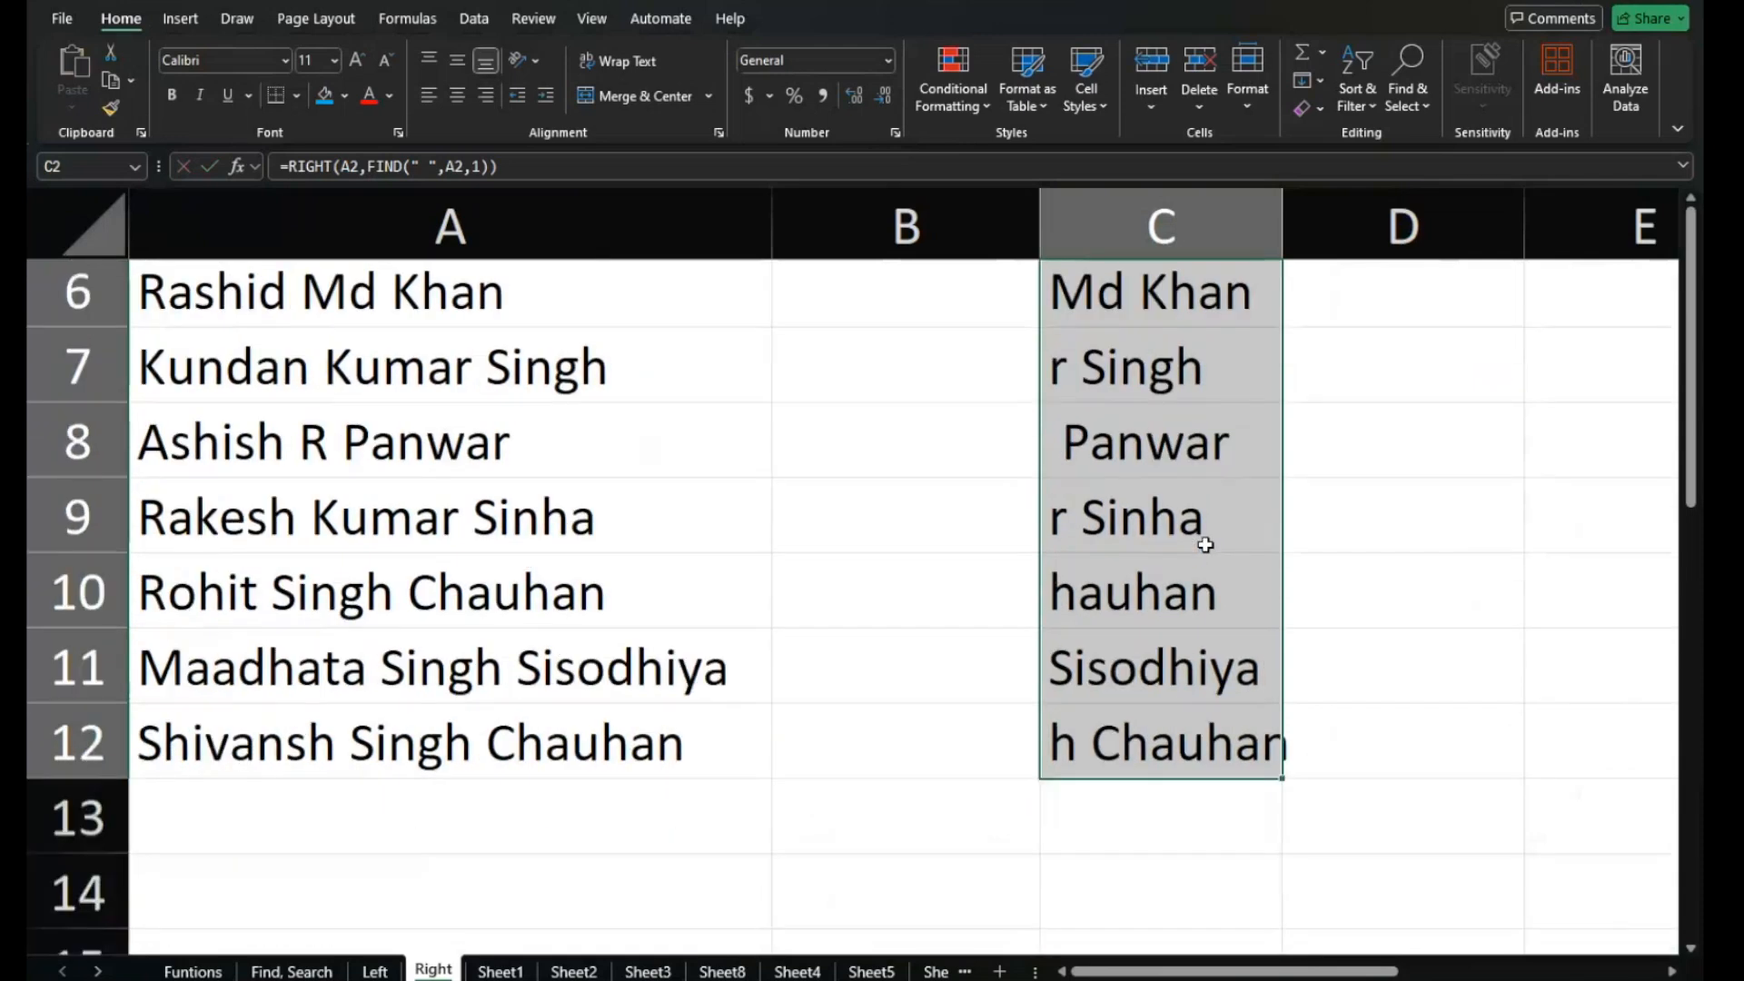
pyautogui.scroll(2, 1206, 544)
pyautogui.click(1177, 373)
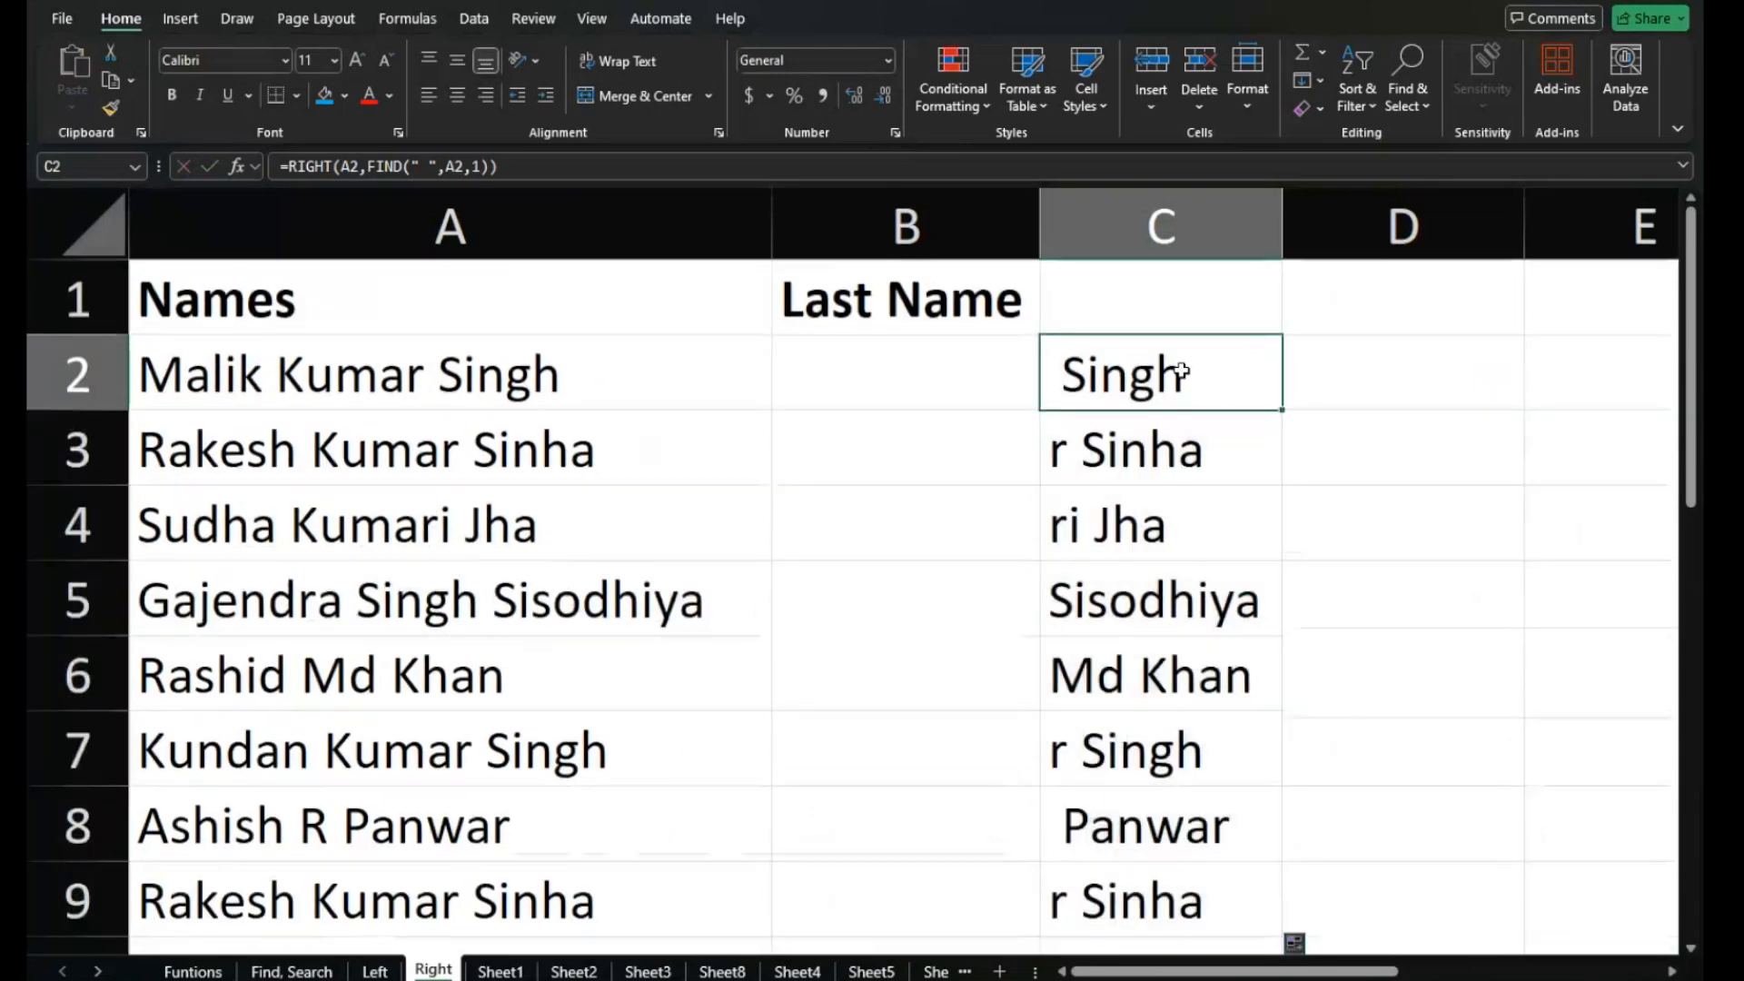
pyautogui.doubleClick(1181, 372)
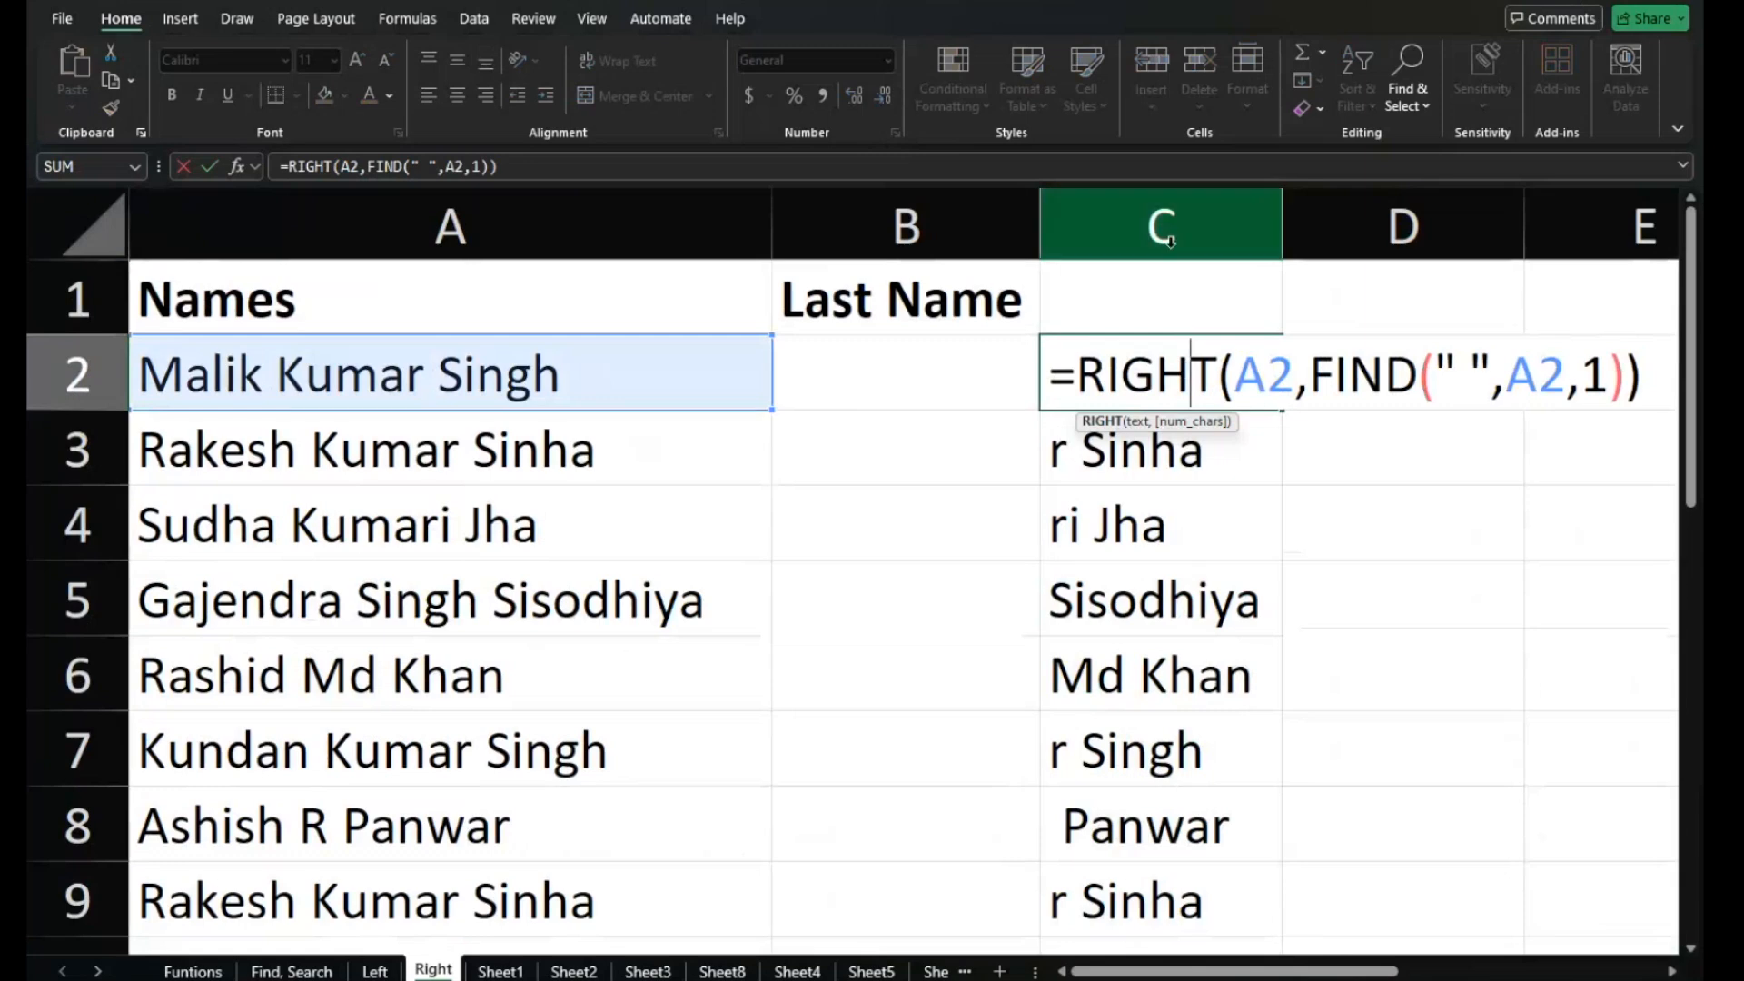
pyautogui.click(1162, 298)
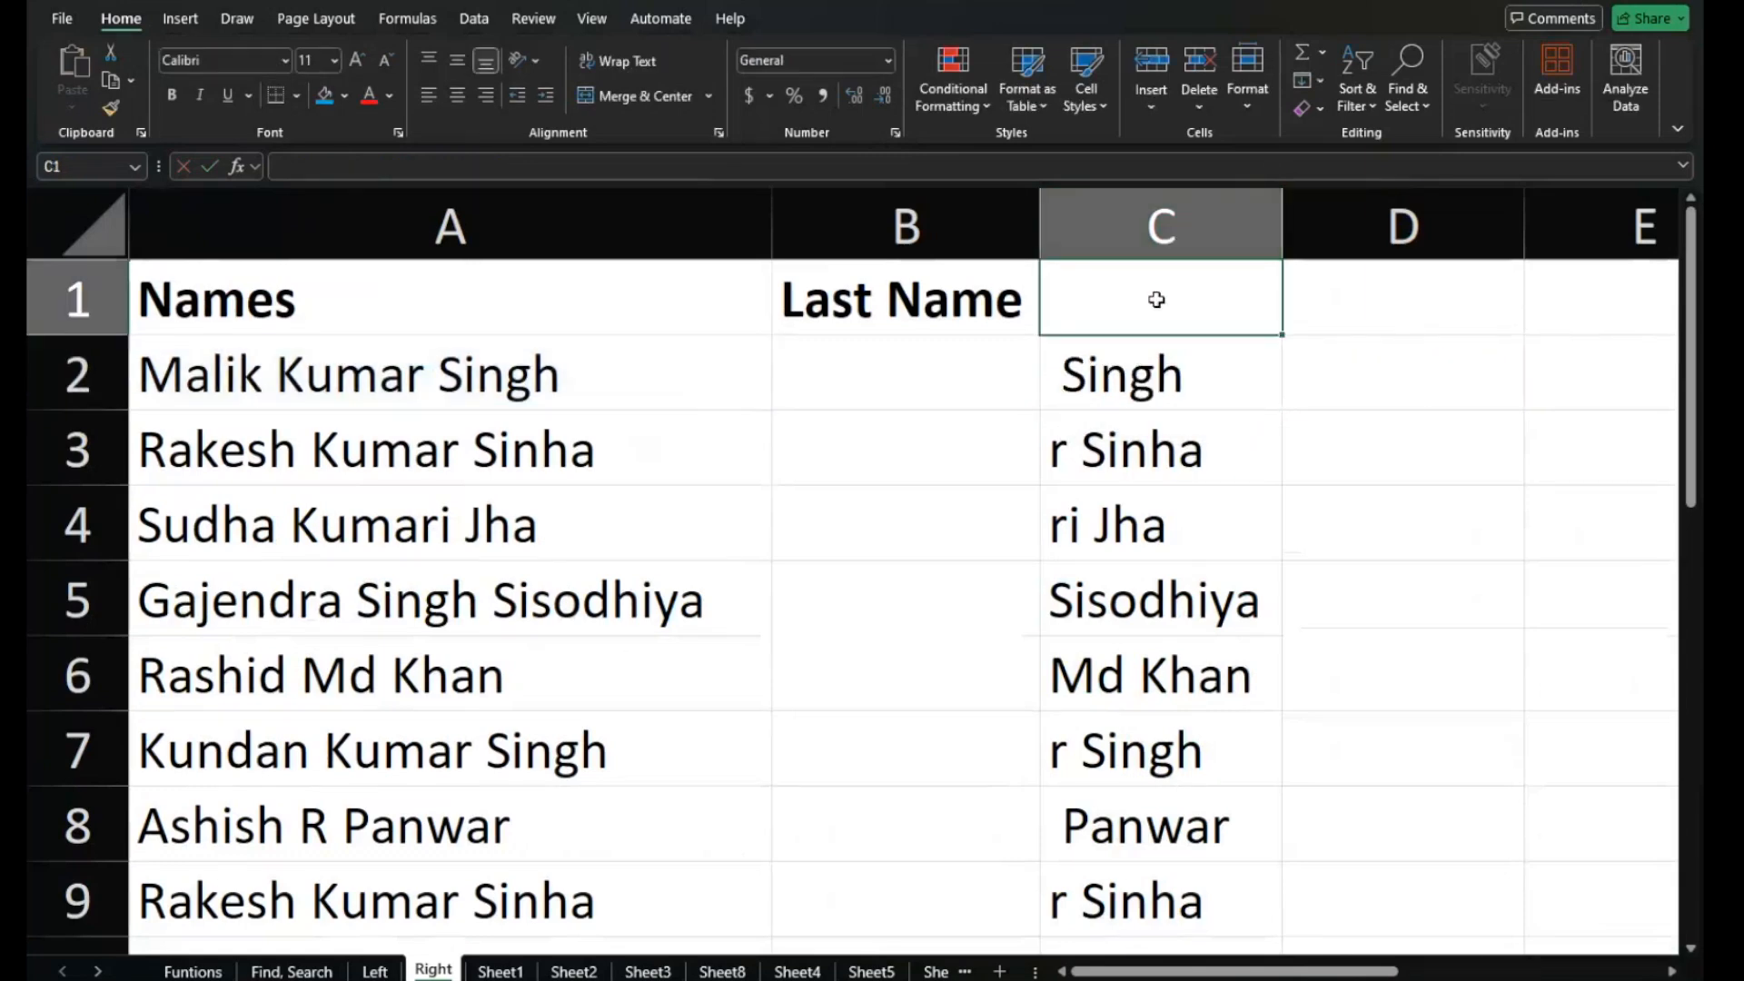
# Move the Last Name heading from B1 to C1, above the RIGHT formula cells.
pyautogui.click(974, 329)
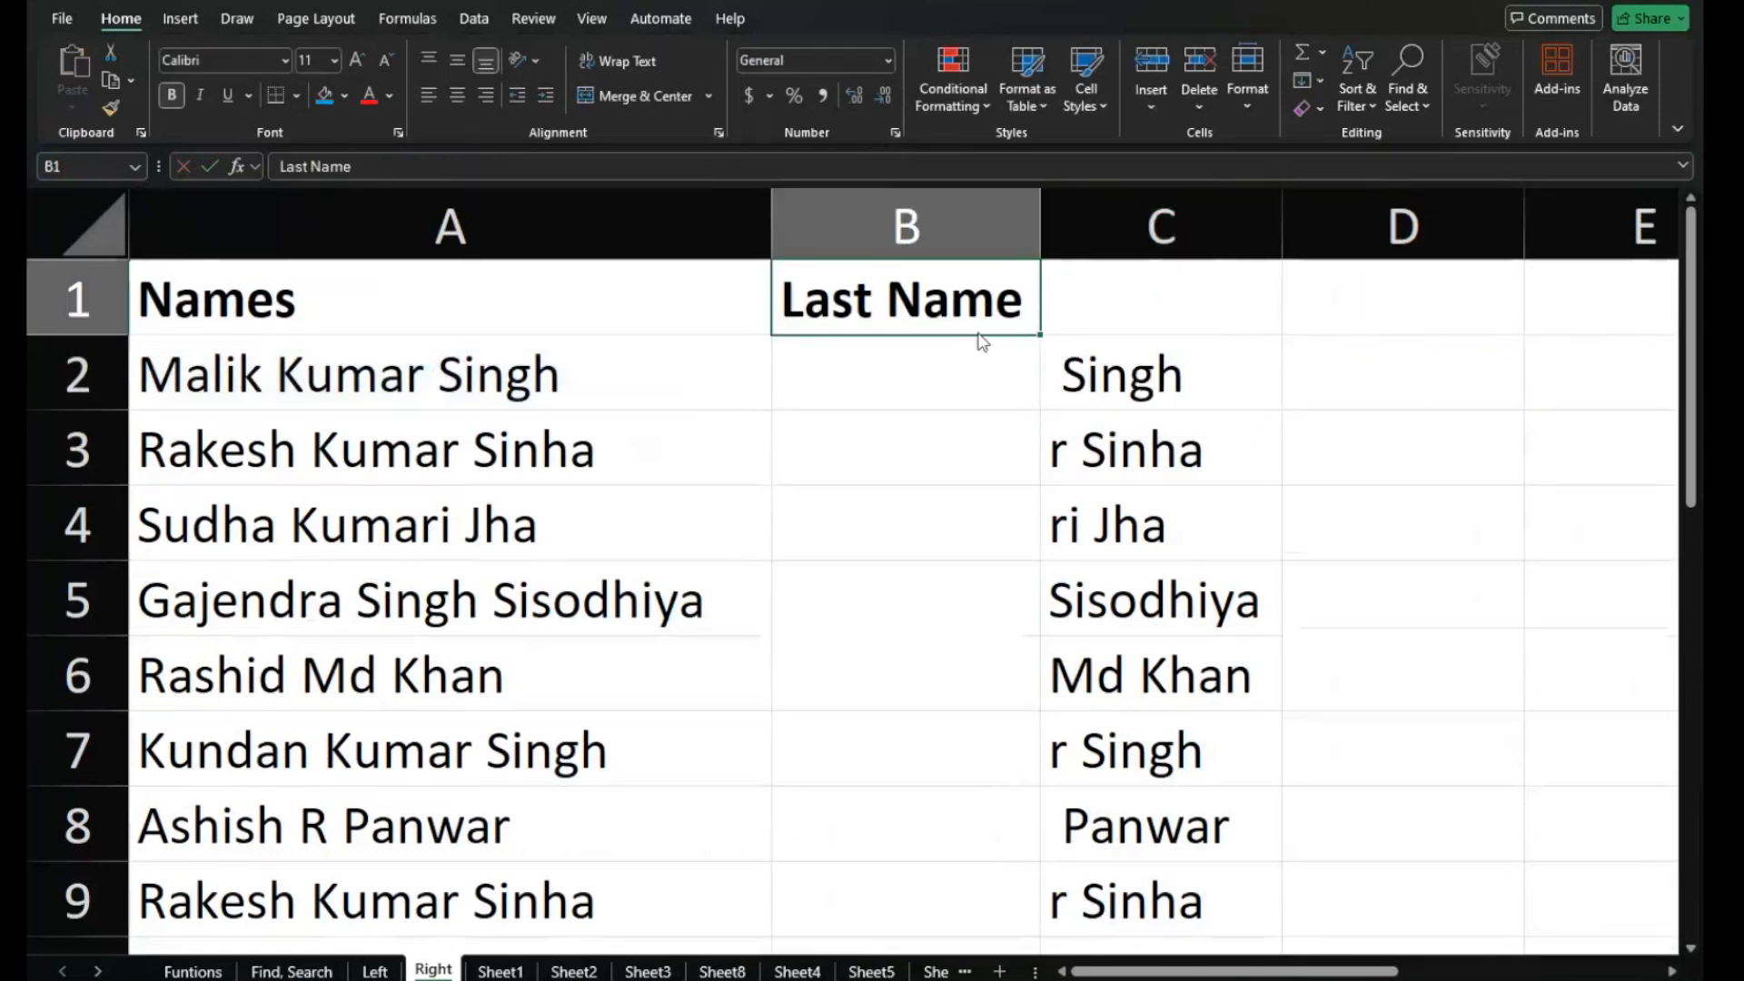
pyautogui.moveTo(982, 338); pyautogui.dragTo(1252, 342)
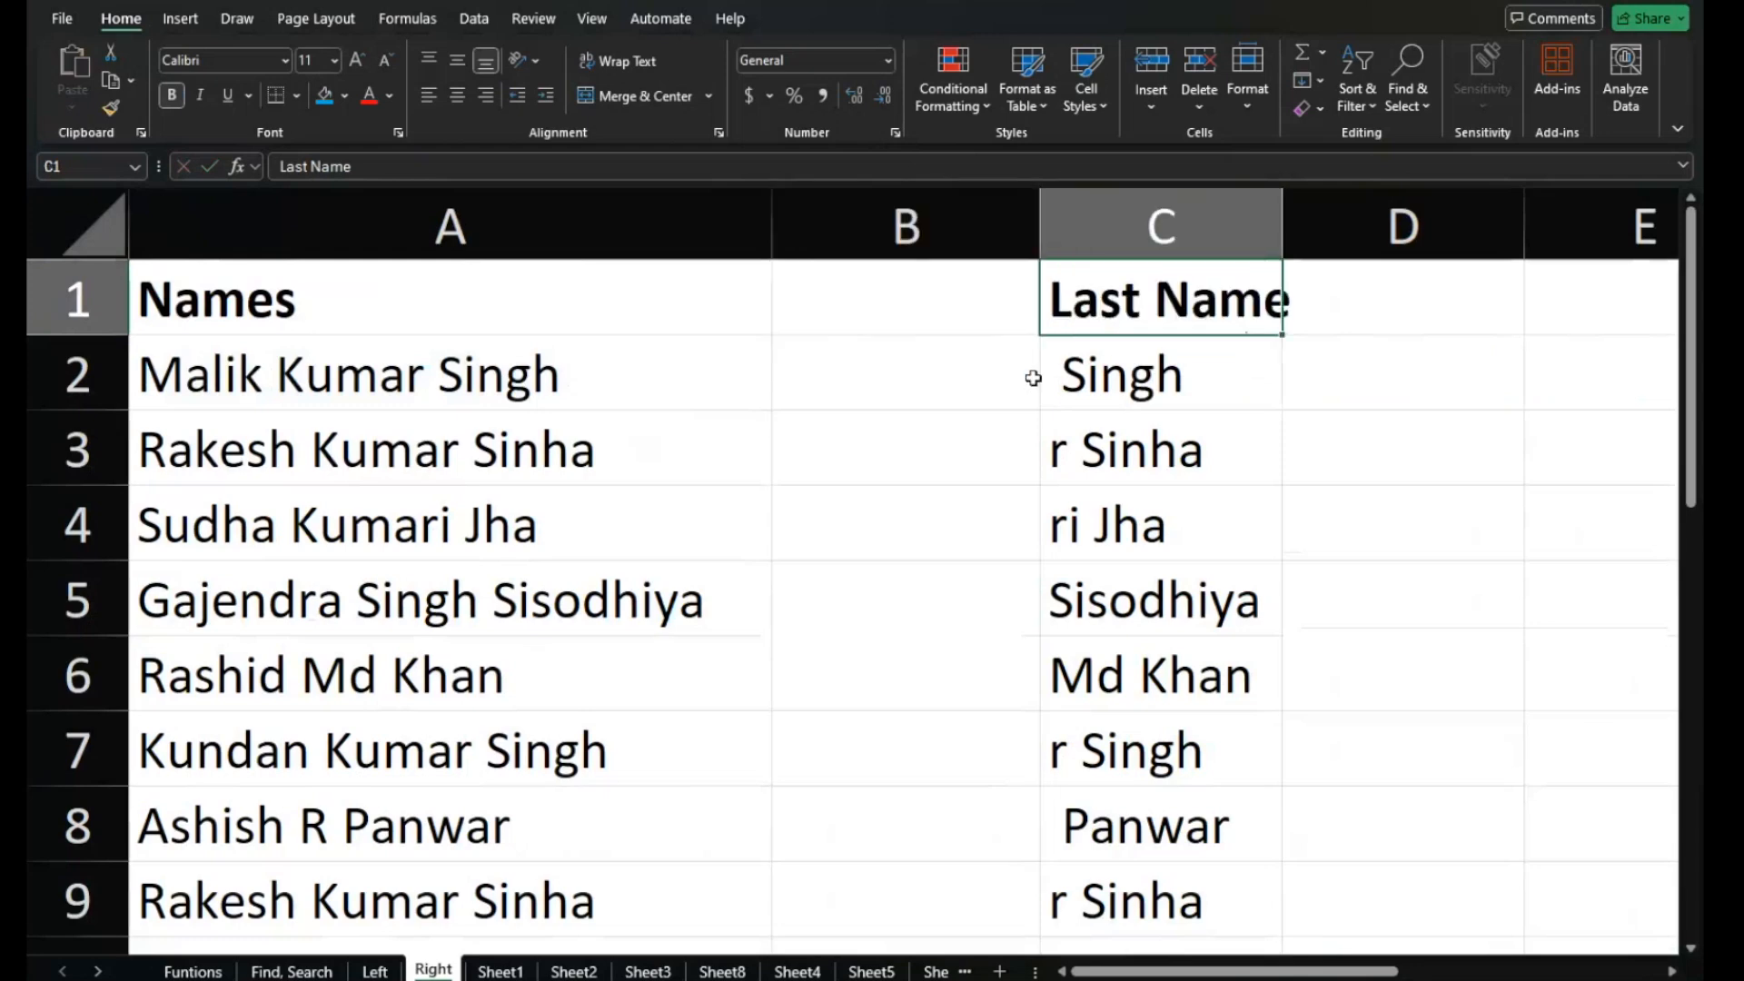
pyautogui.press('Down')
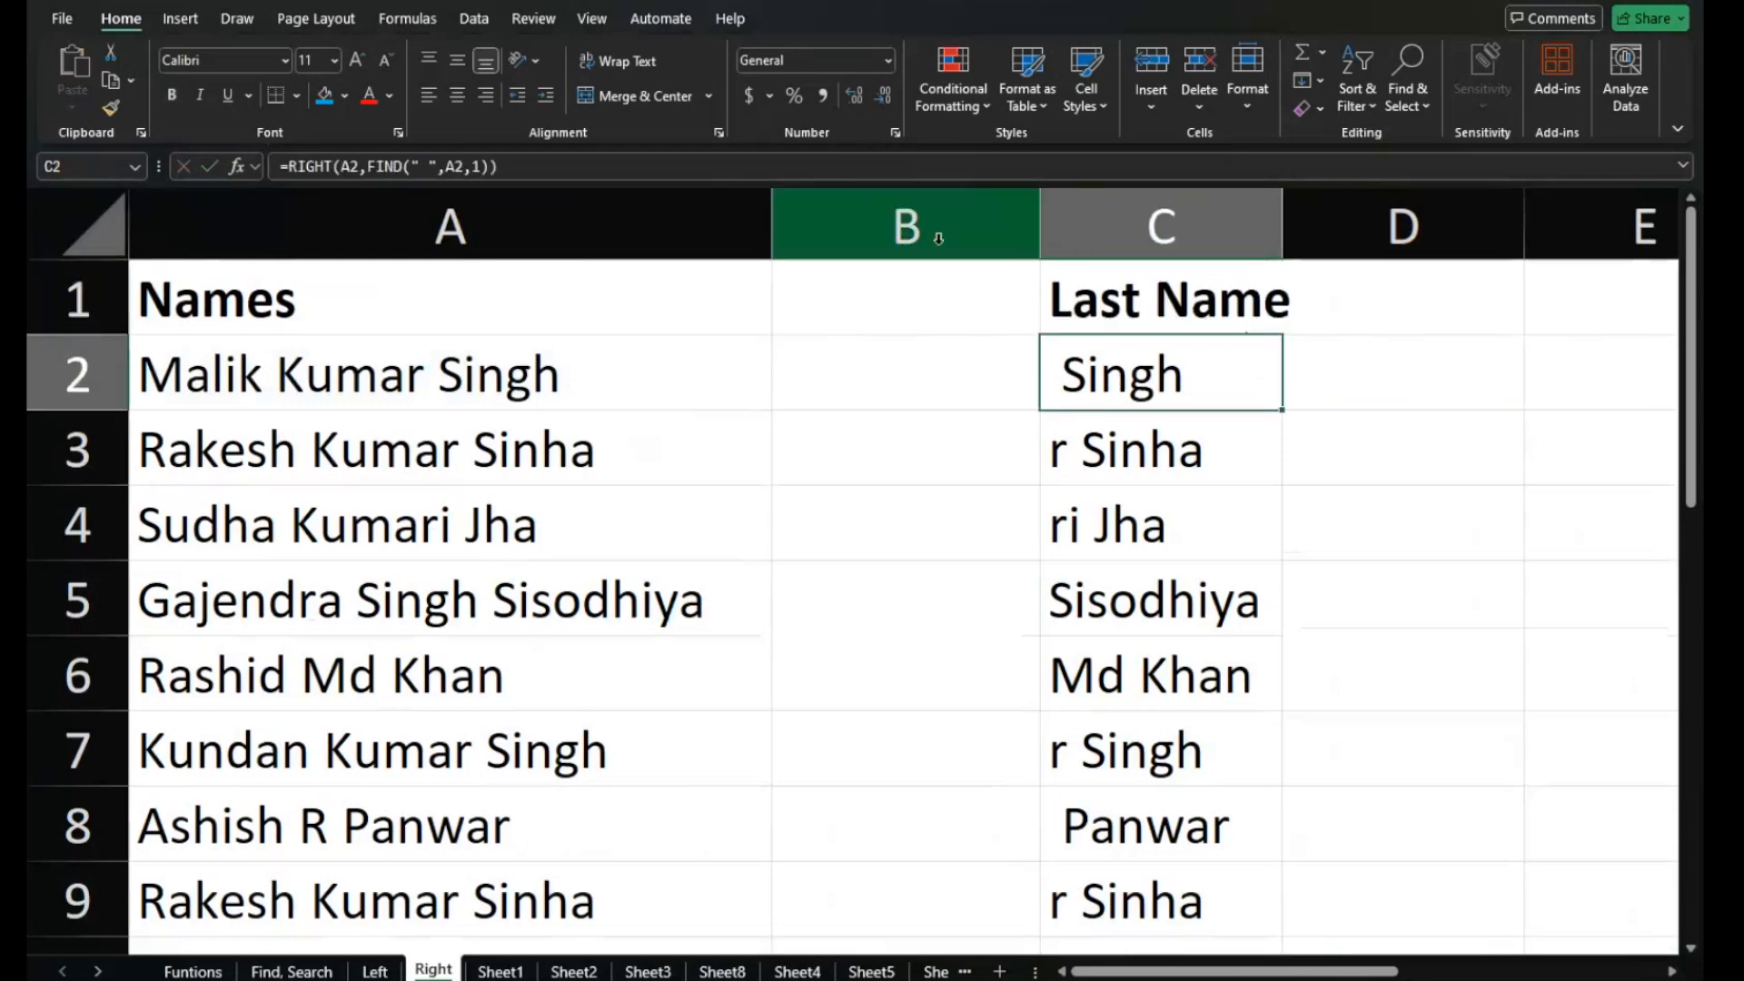
# Insert two blank columns before the Last Name column.
pyautogui.click(922, 305)
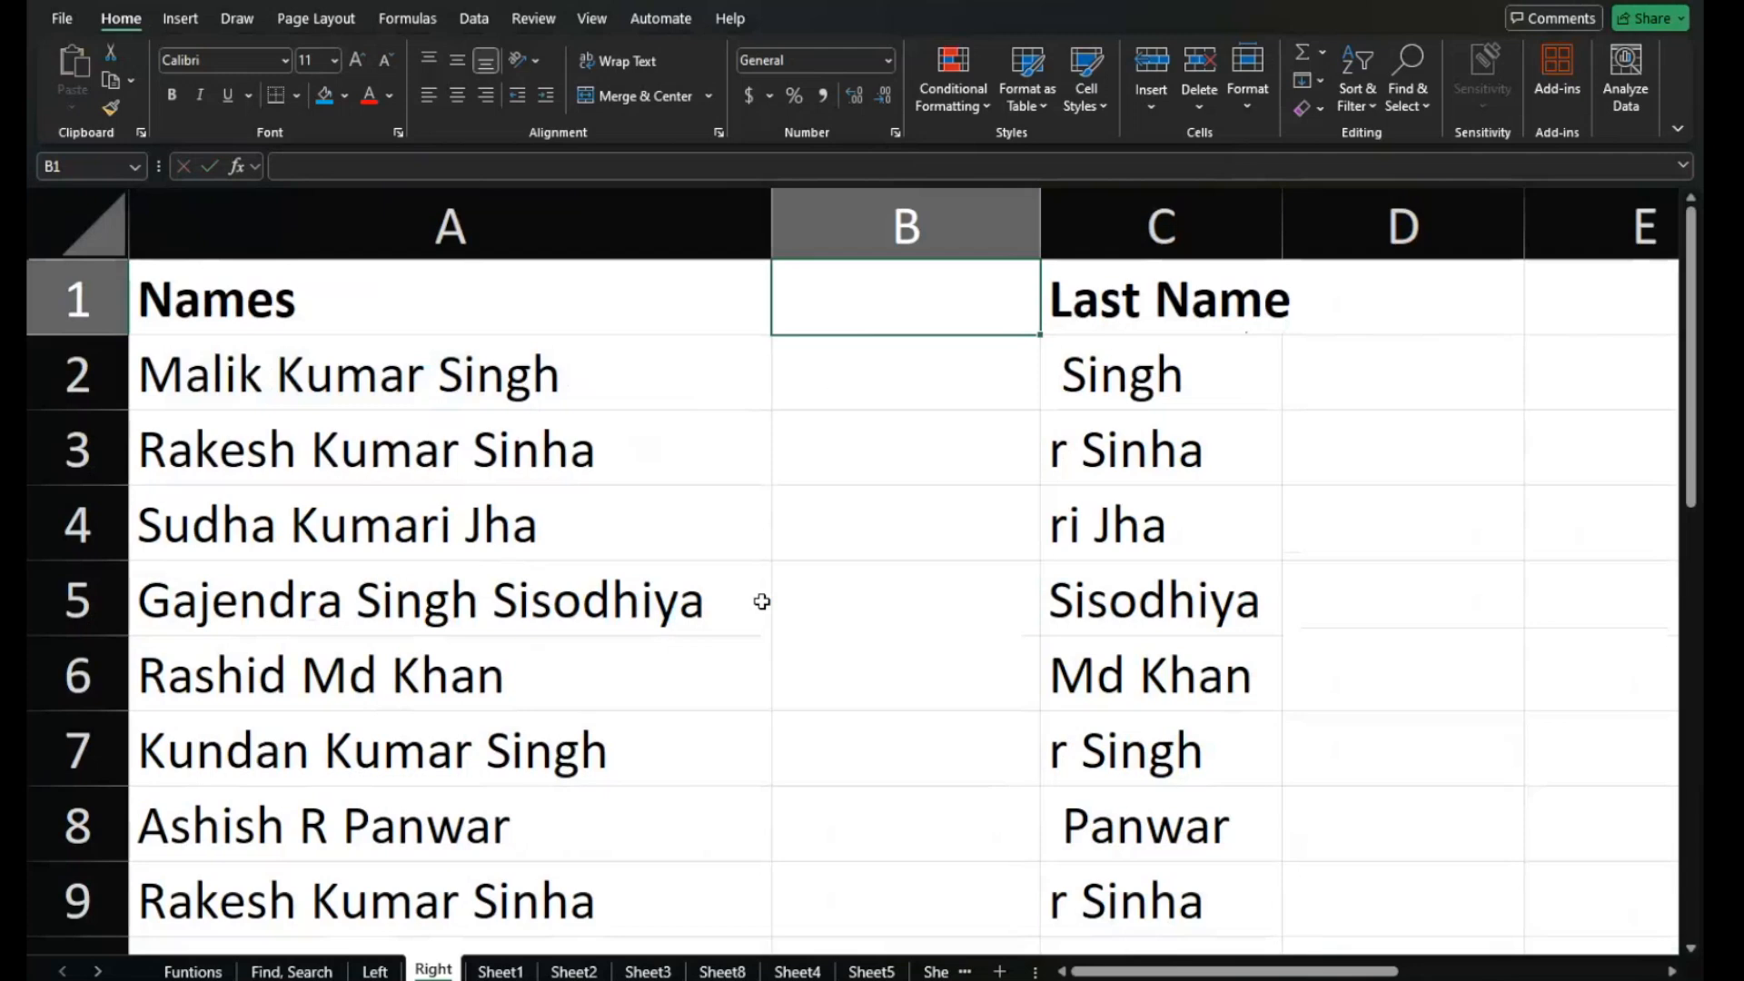
pyautogui.click(1156, 229)
pyautogui.hotkey('ctrl', '+')
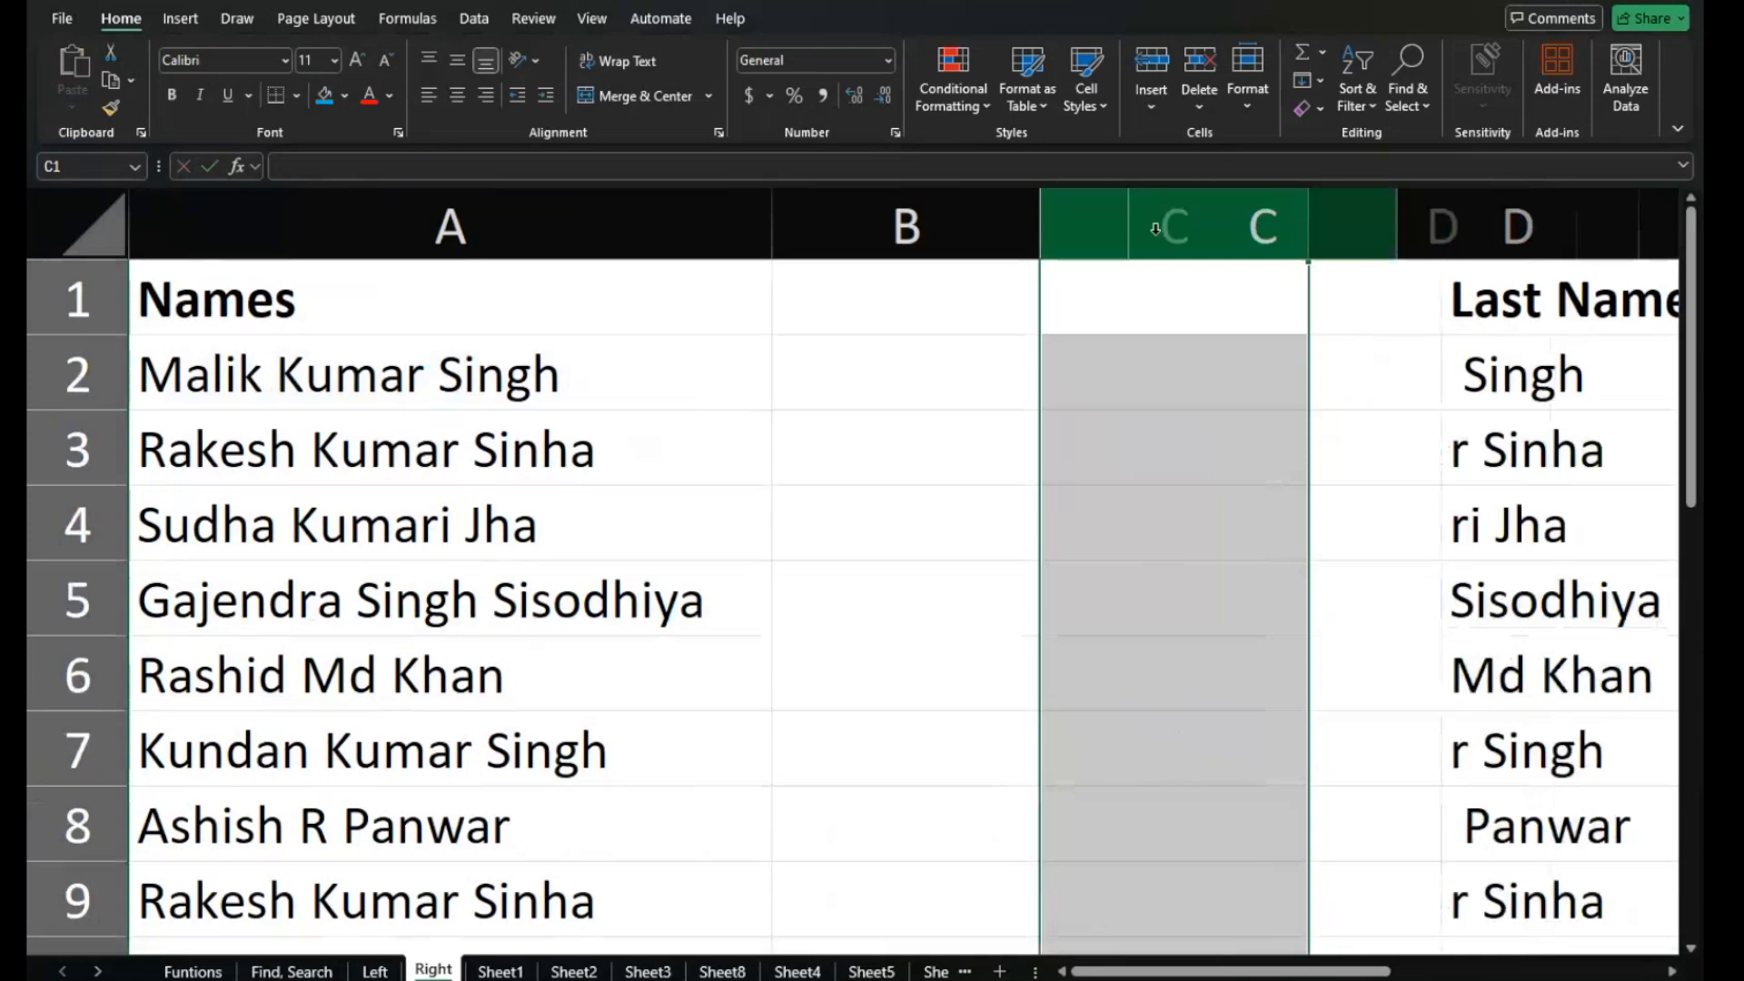
# Head column B with 1st Space in cell B1.
pyautogui.click(921, 283)
pyautogui.write('1st Spac')
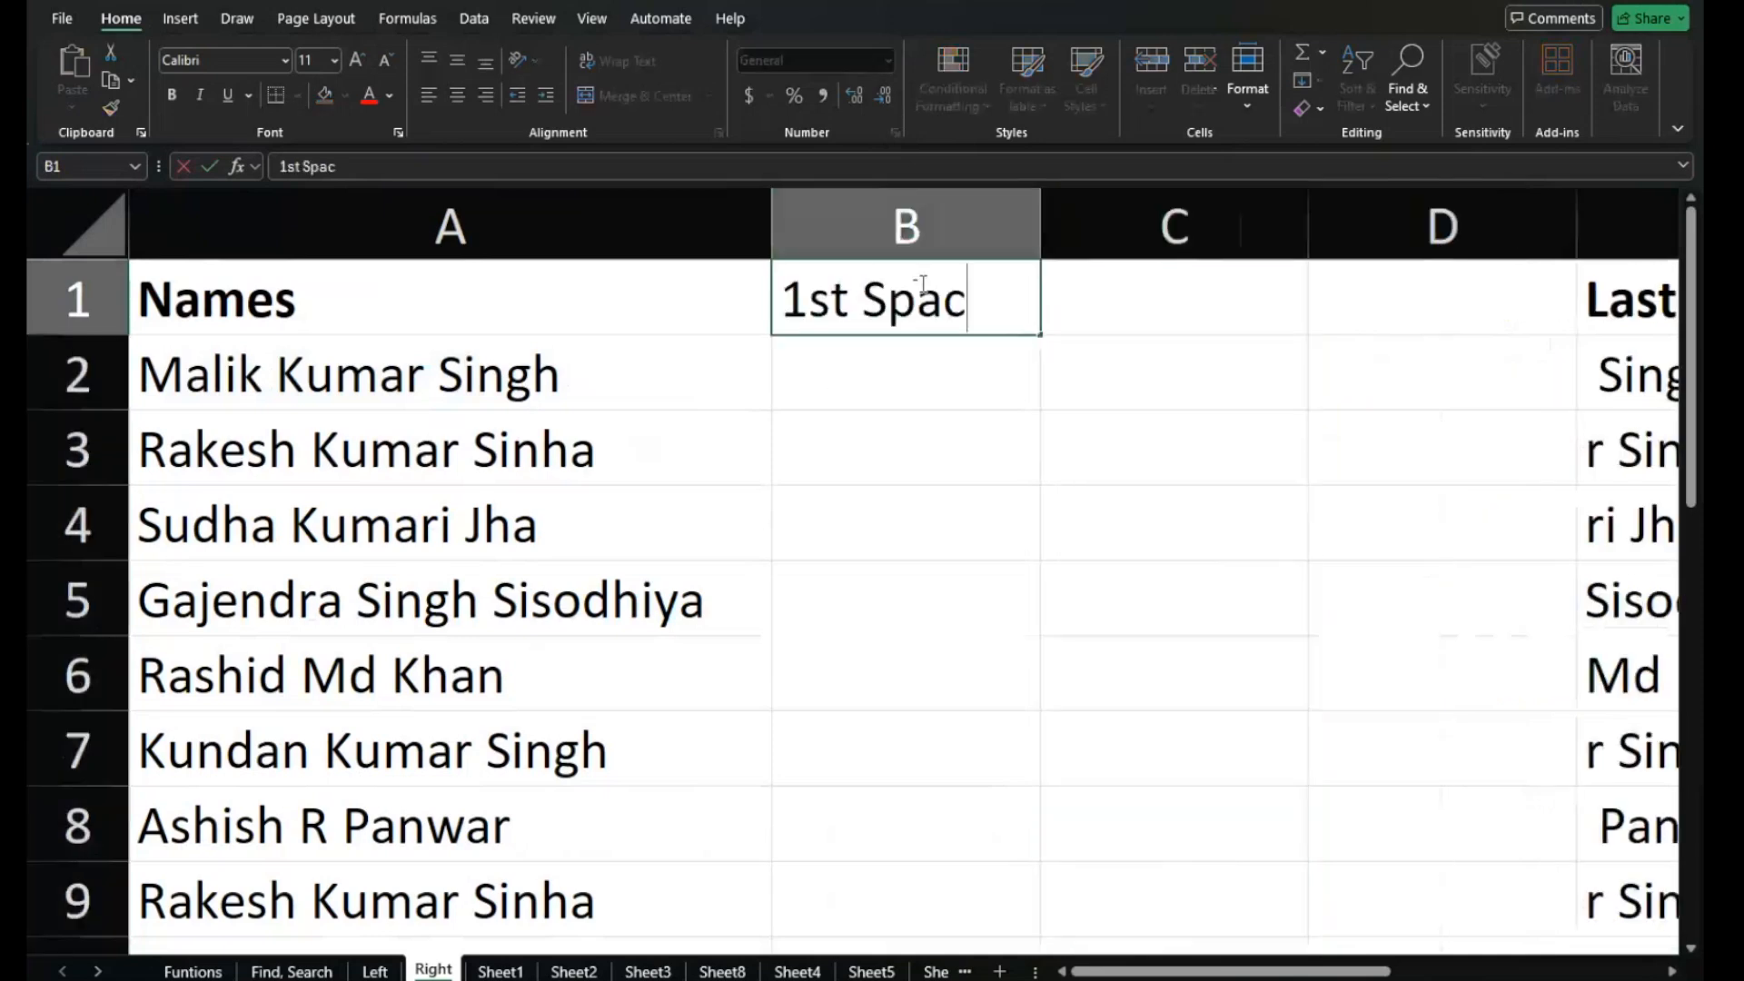
pyautogui.write('e')
pyautogui.press('Return')
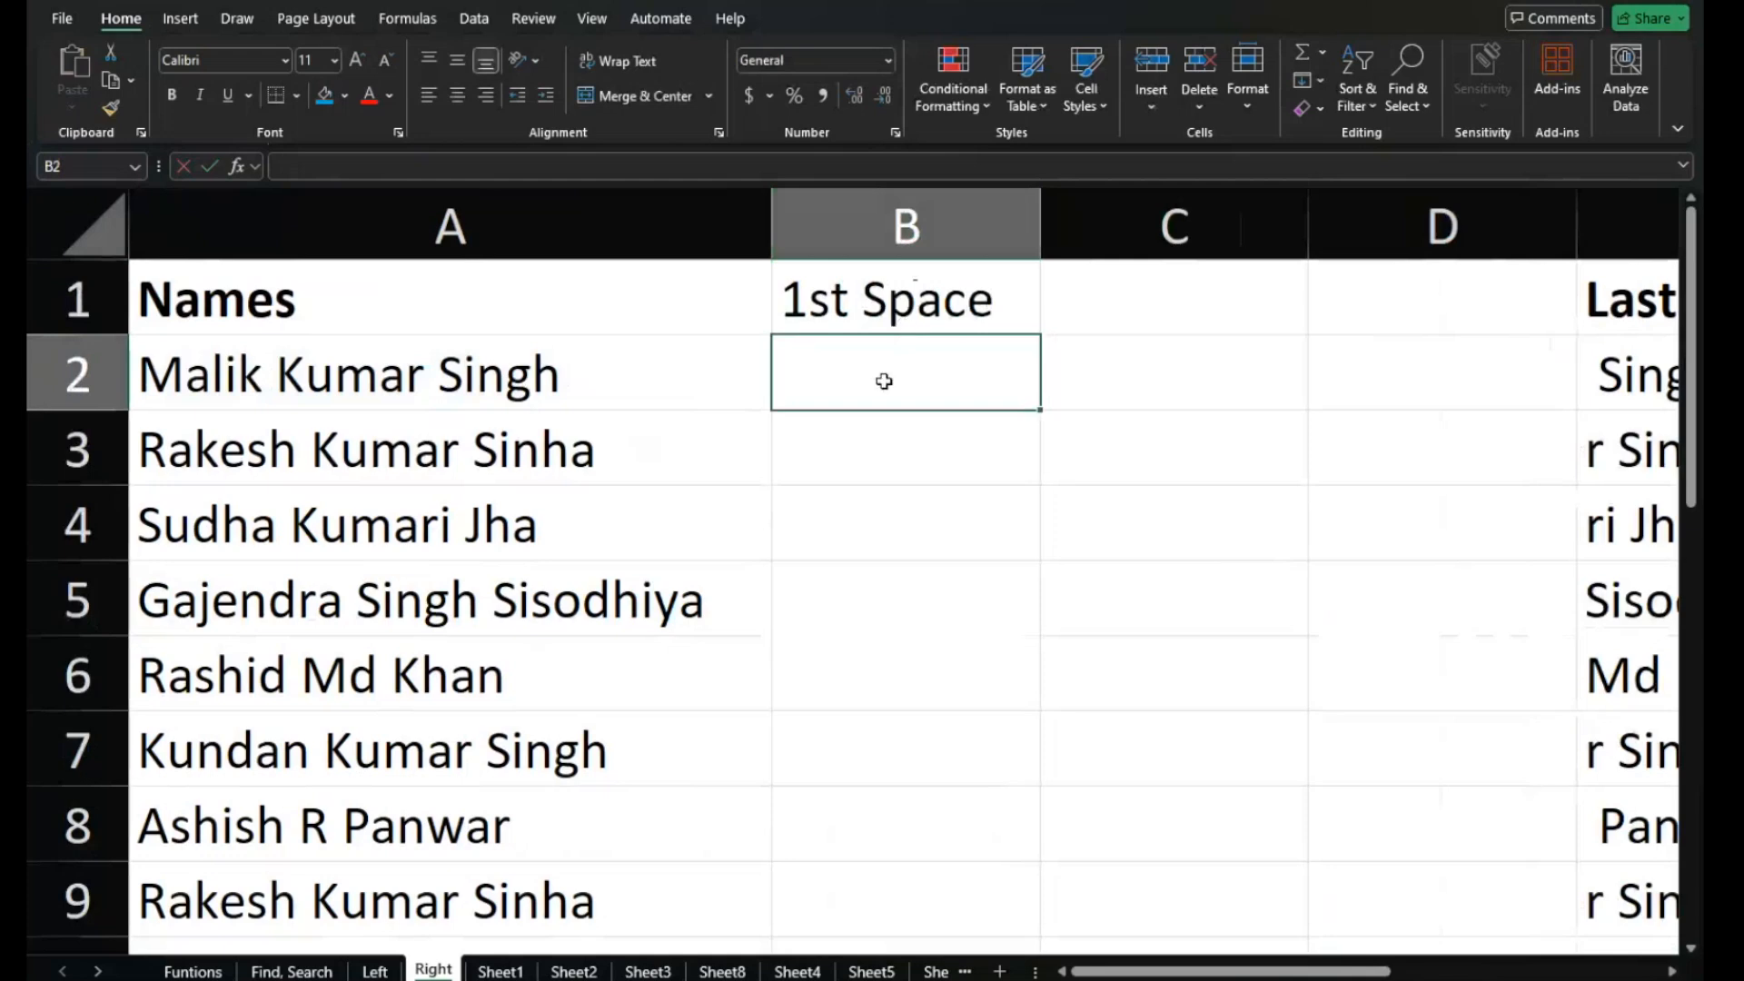
# Try to enter a FIND formula in B2 that locates the first space in the name in A2.
pyautogui.write('find(" ".')
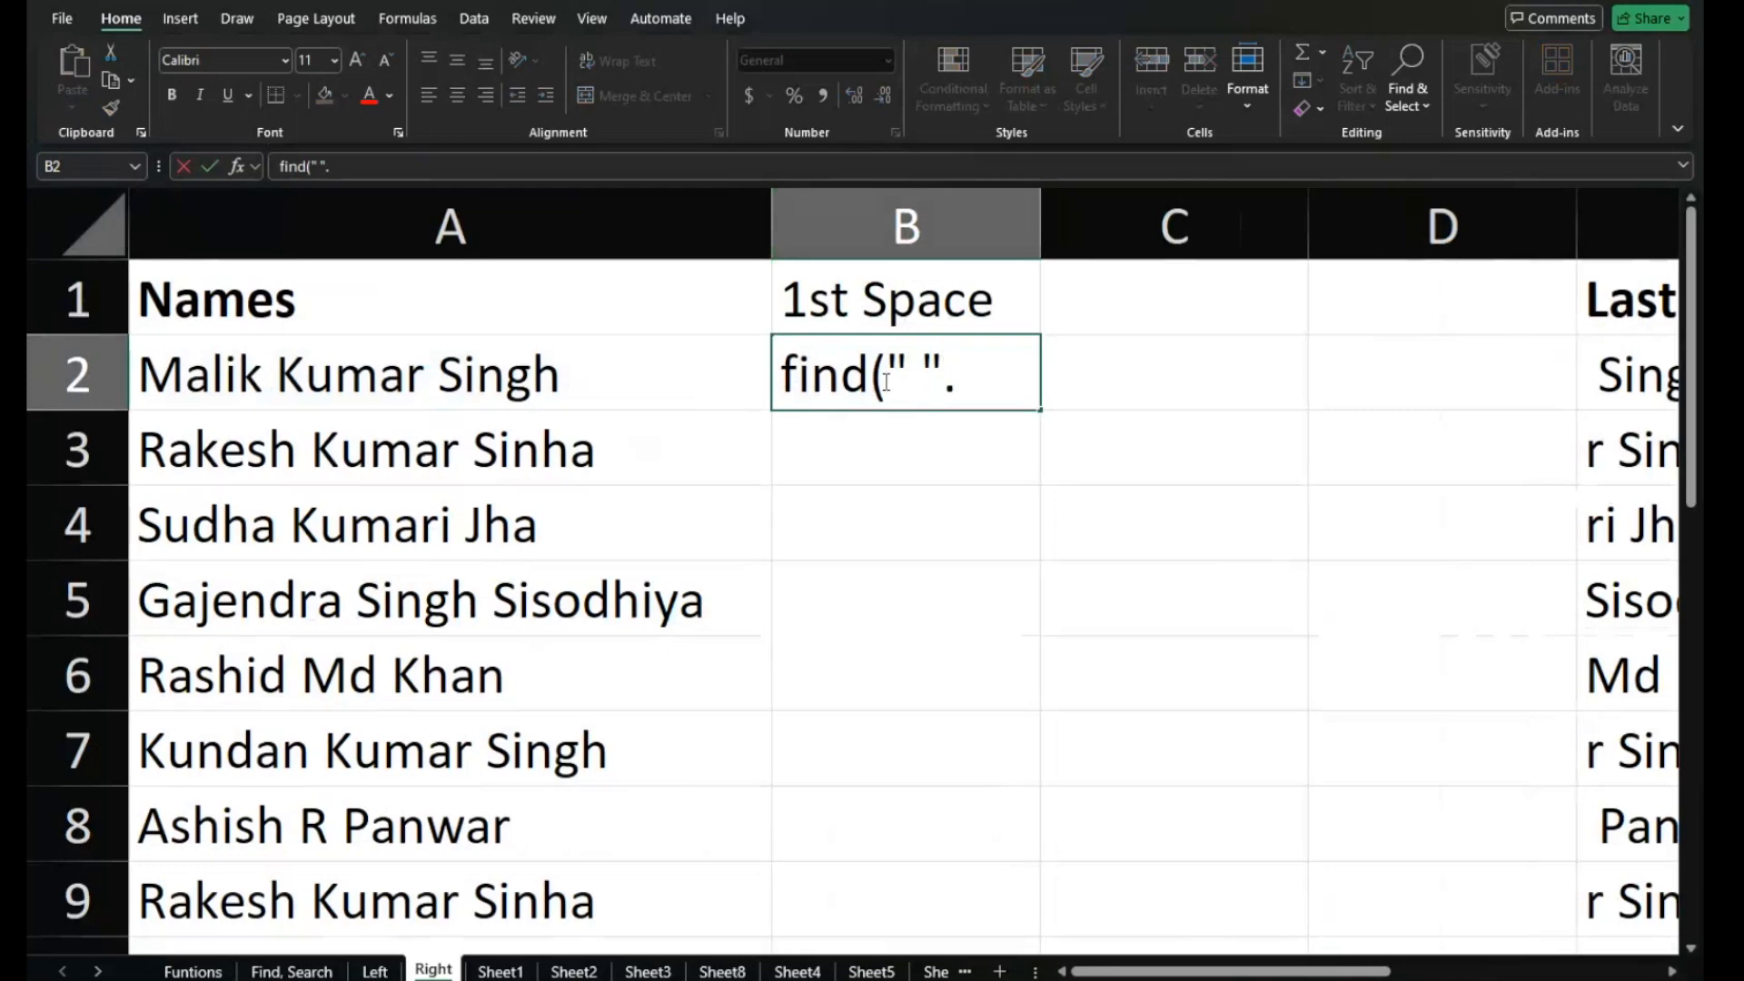
pyautogui.press('BackSpace')
pyautogui.write(',')
pyautogui.click(546, 363)
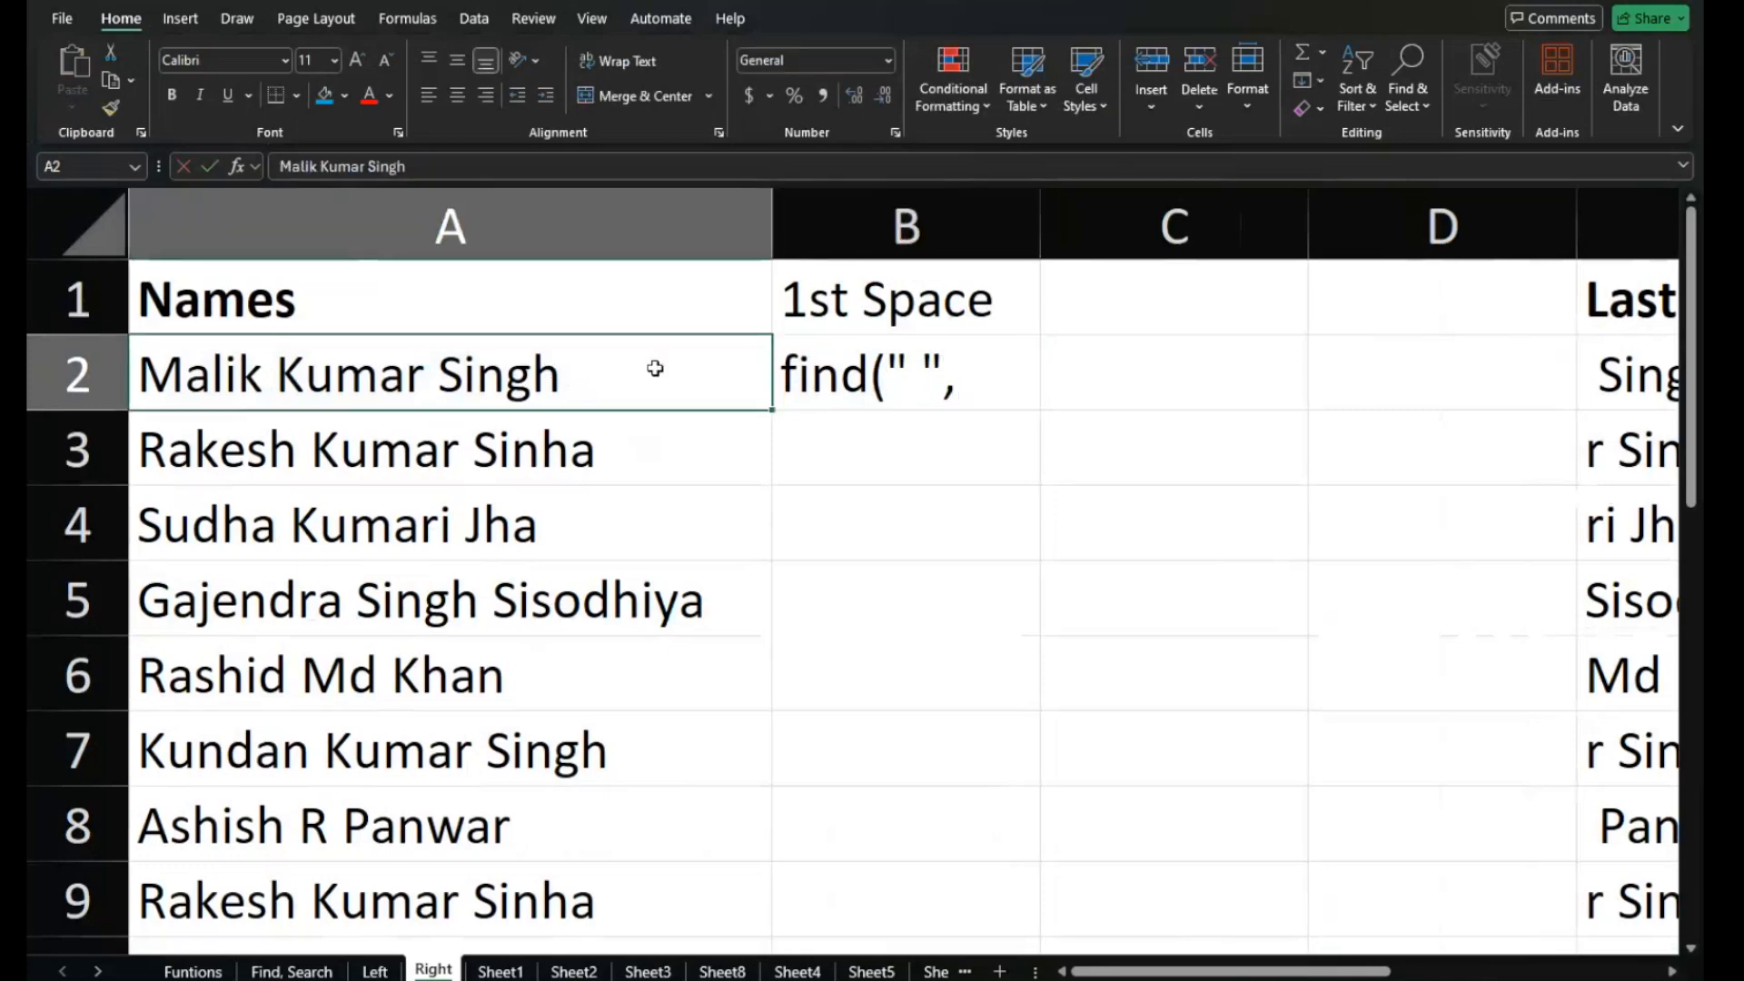
# Complete the formula in B2 as =FIND(" ",A2,1) to locate the first space in the name.
pyautogui.click(982, 356)
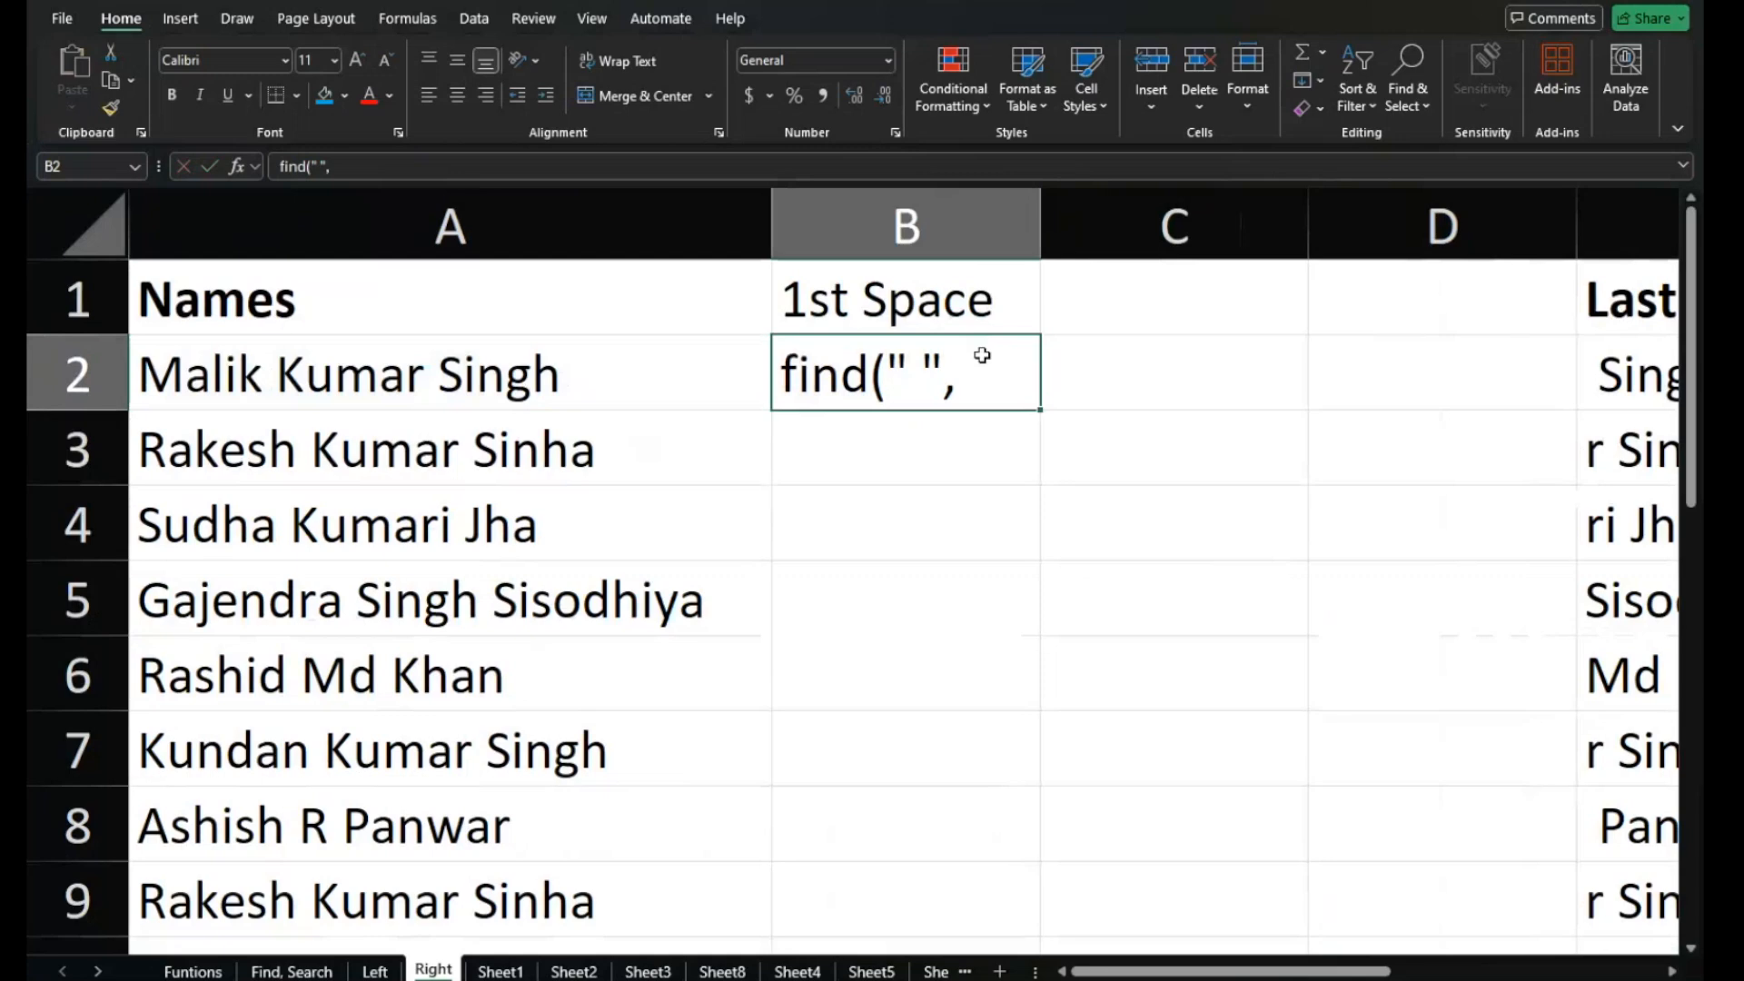
pyautogui.doubleClick(982, 355)
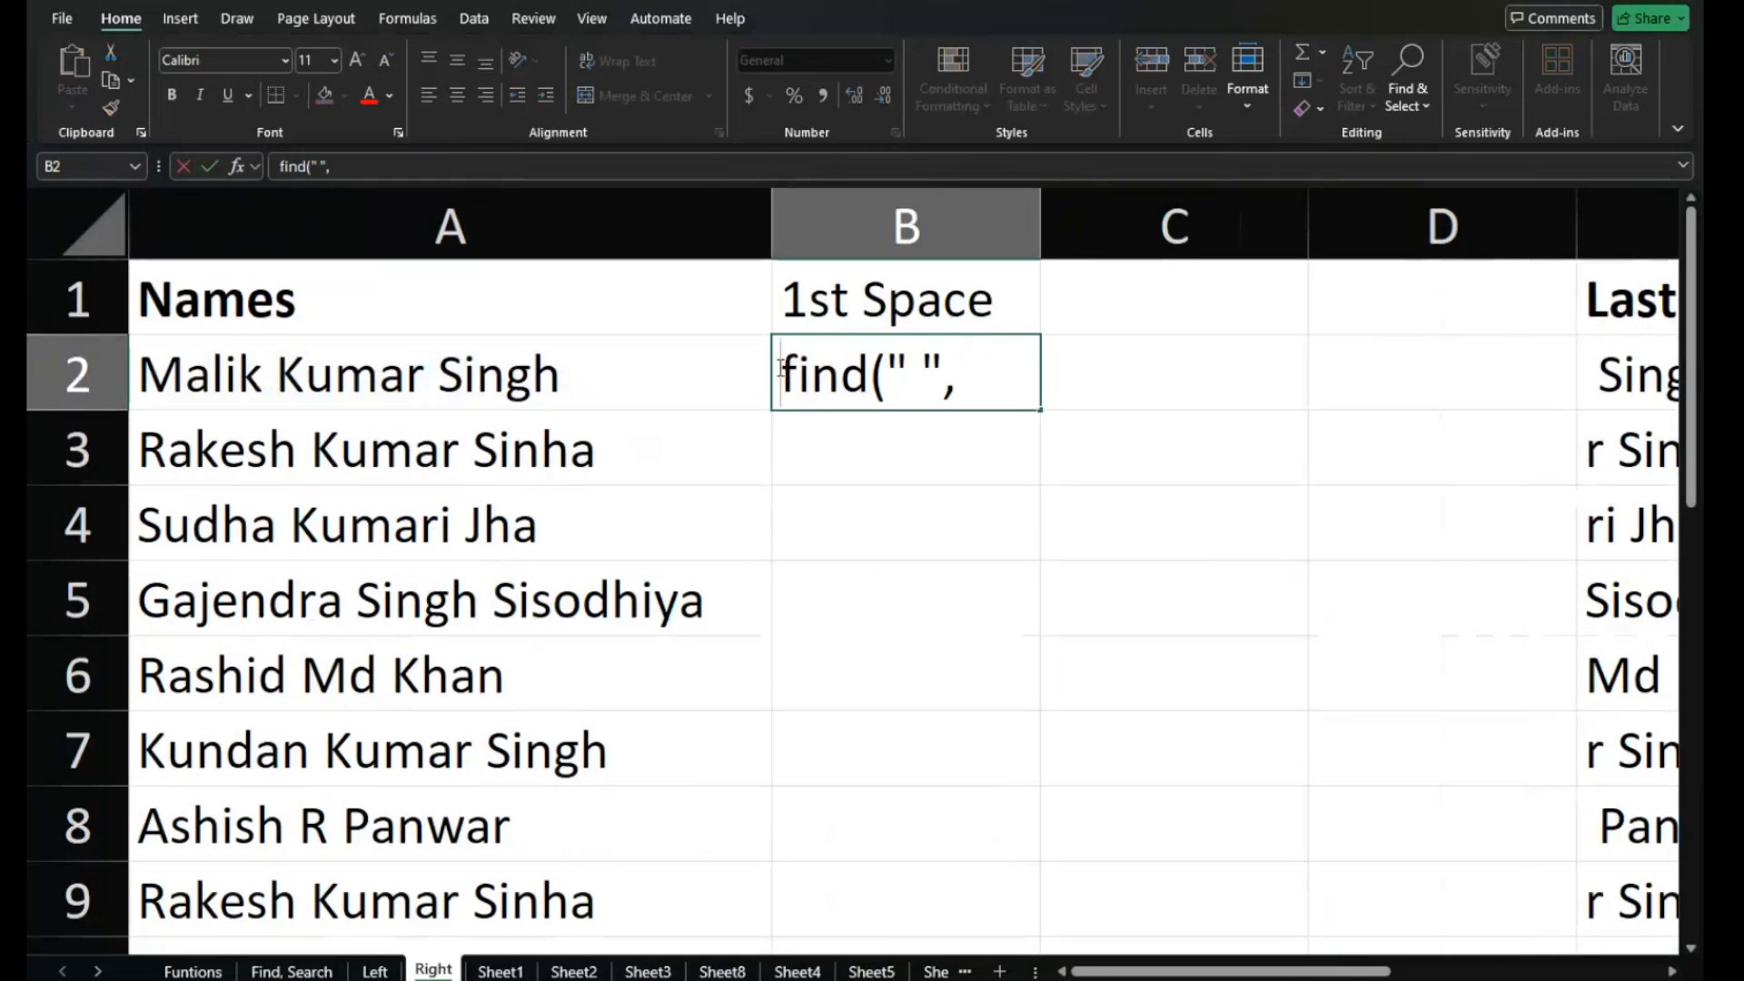
pyautogui.doubleClick(781, 369)
pyautogui.write('=')
pyautogui.click(1008, 363)
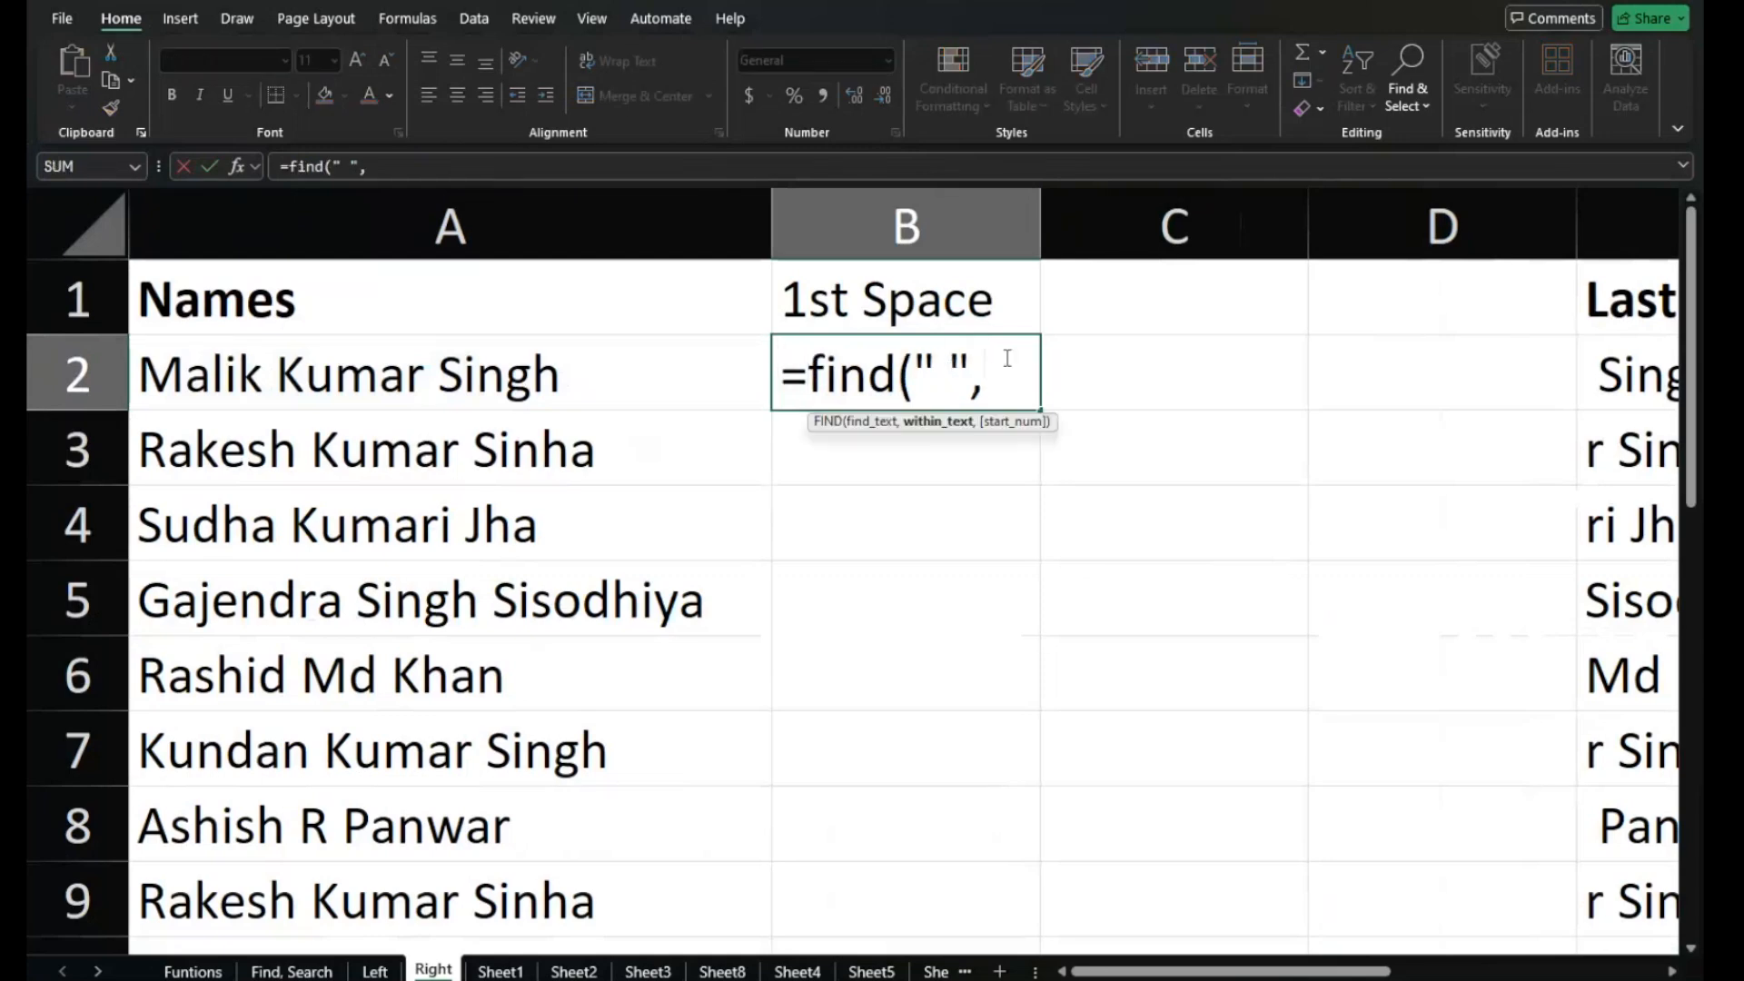
pyautogui.click(456, 368)
pyautogui.write(',1')
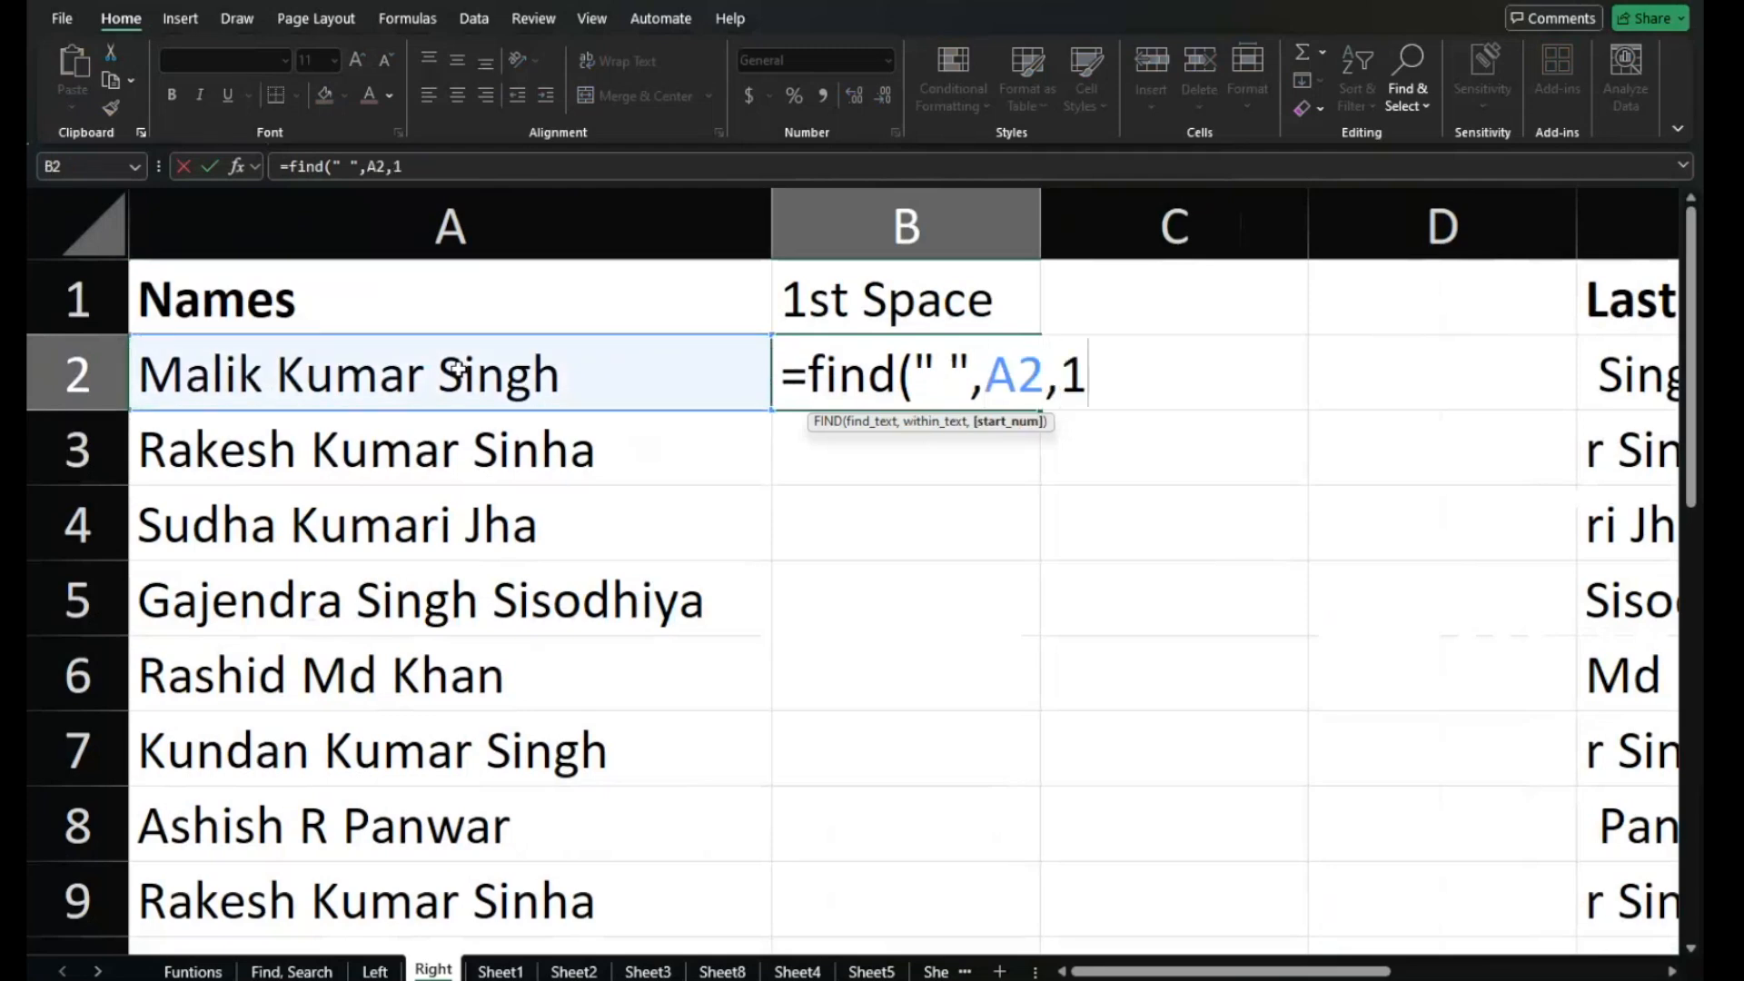
pyautogui.write(')')
pyautogui.press('Return')
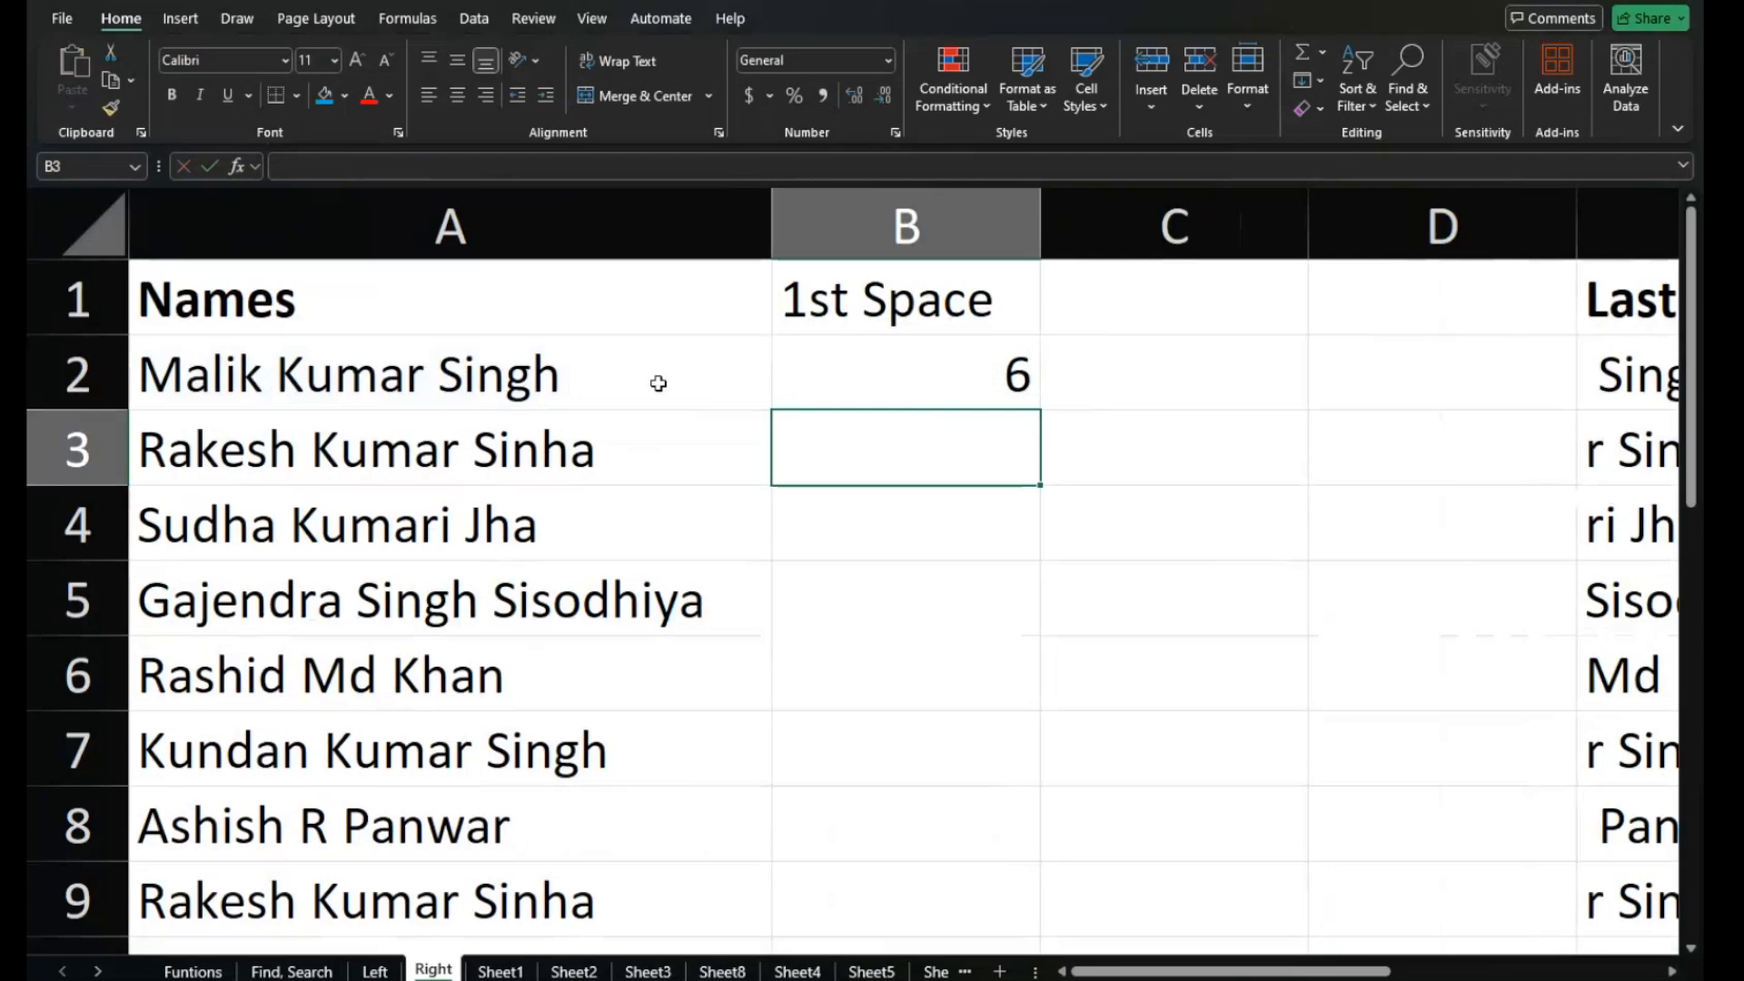
# Enter the column heading "2nd Space" in C1.
pyautogui.click(1142, 310)
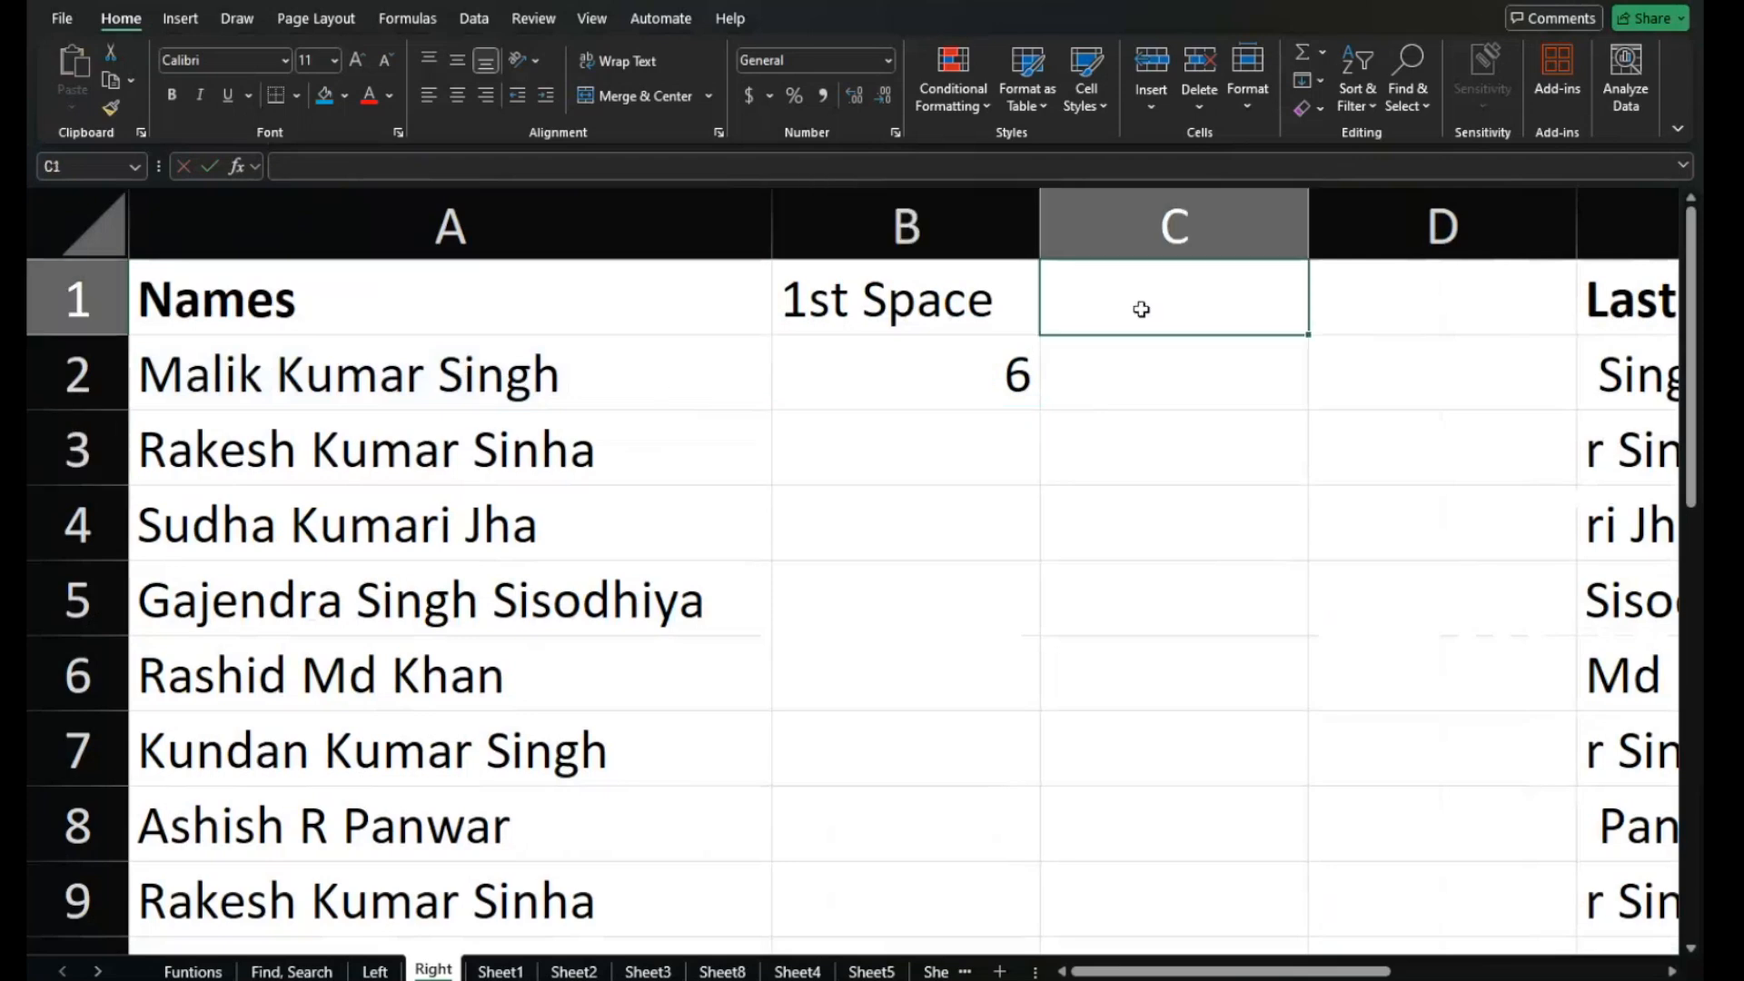
pyautogui.write('2')
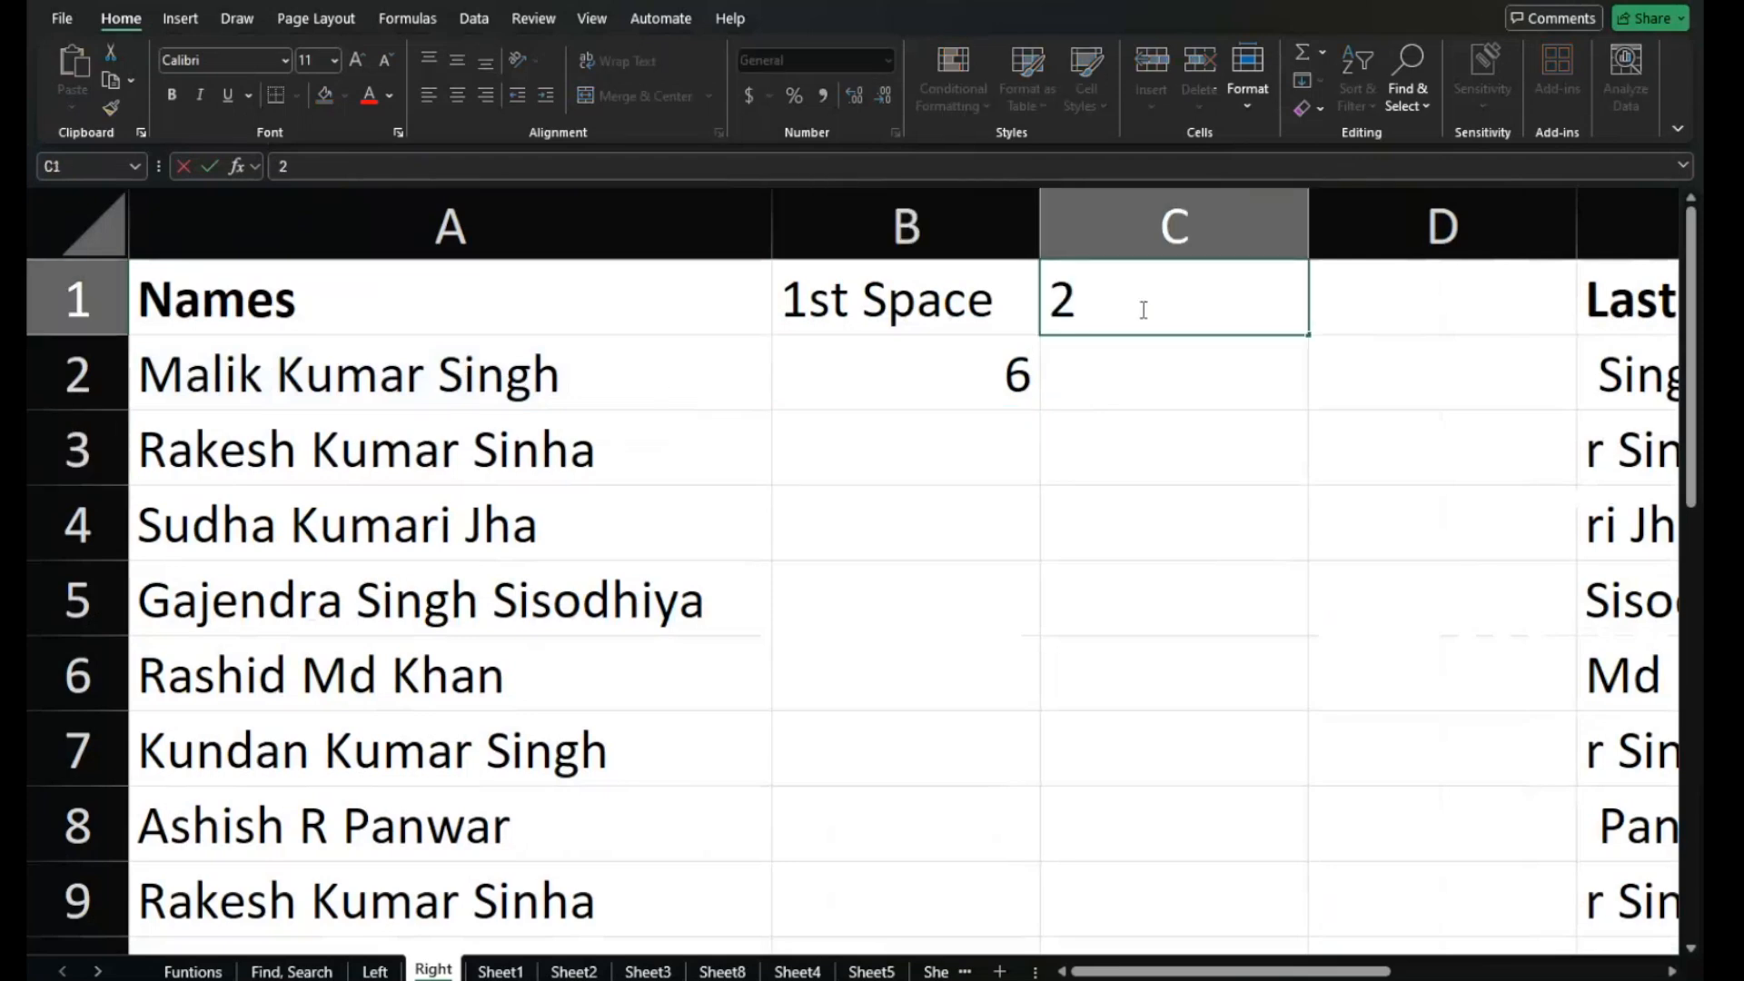
pyautogui.write('nd Space')
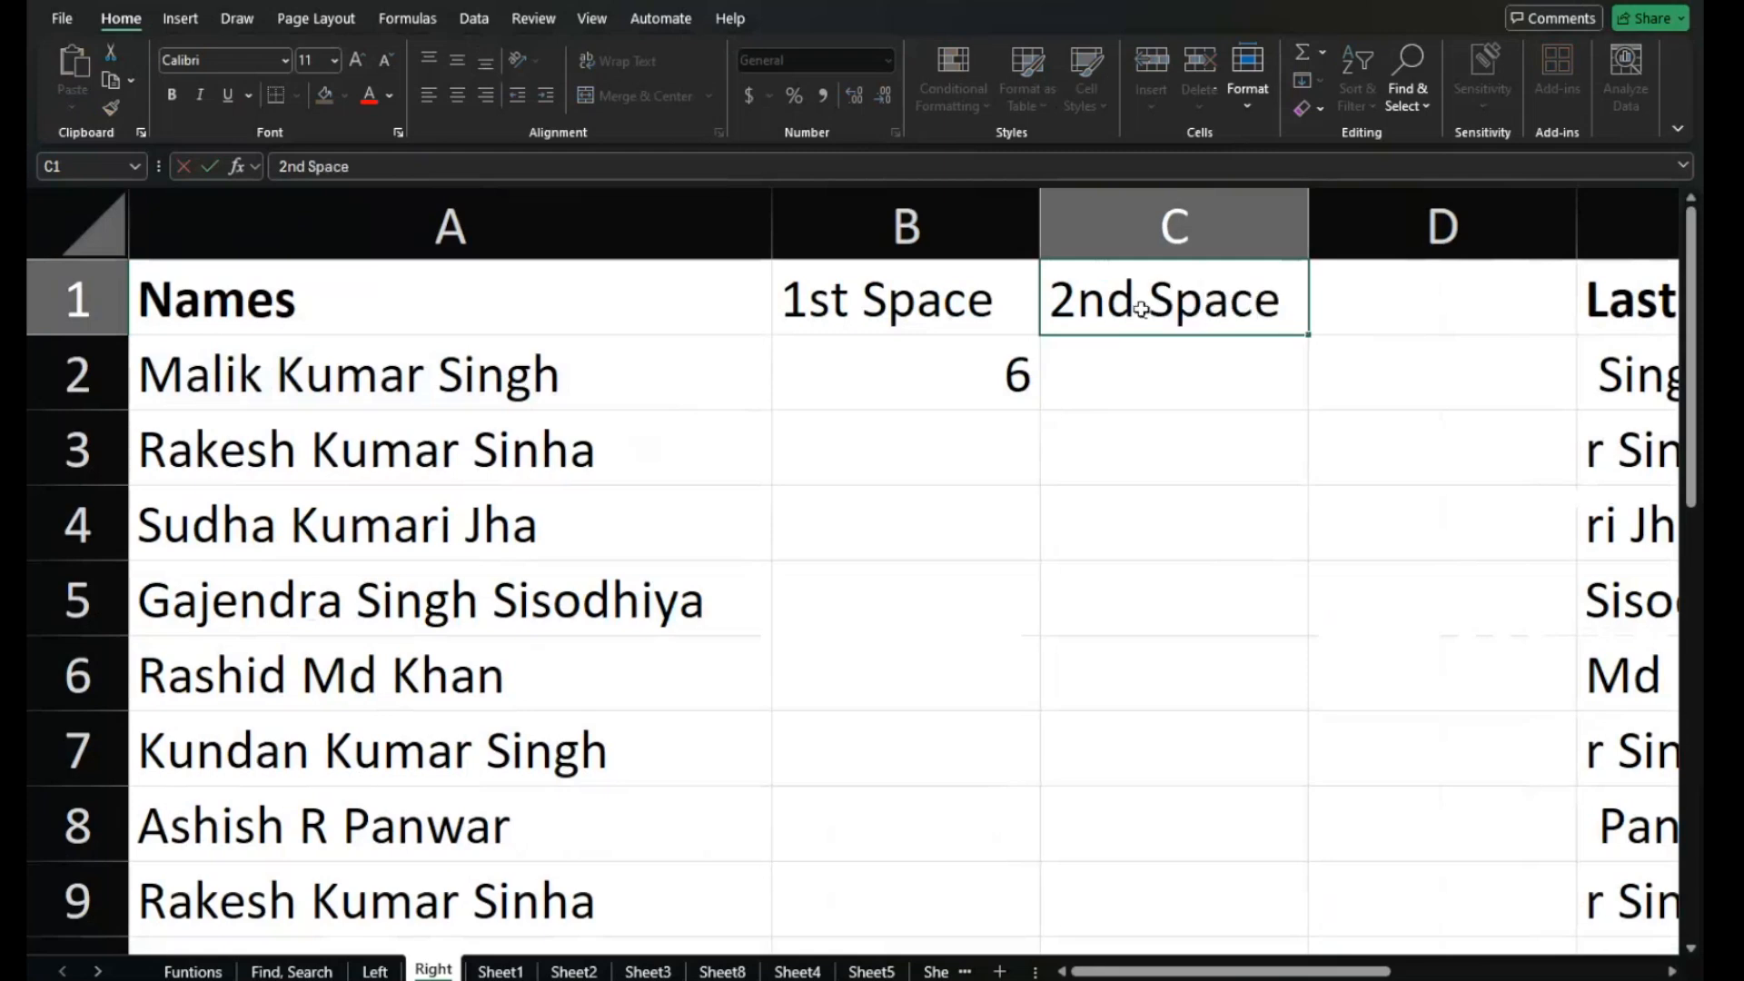
pyautogui.press('Return')
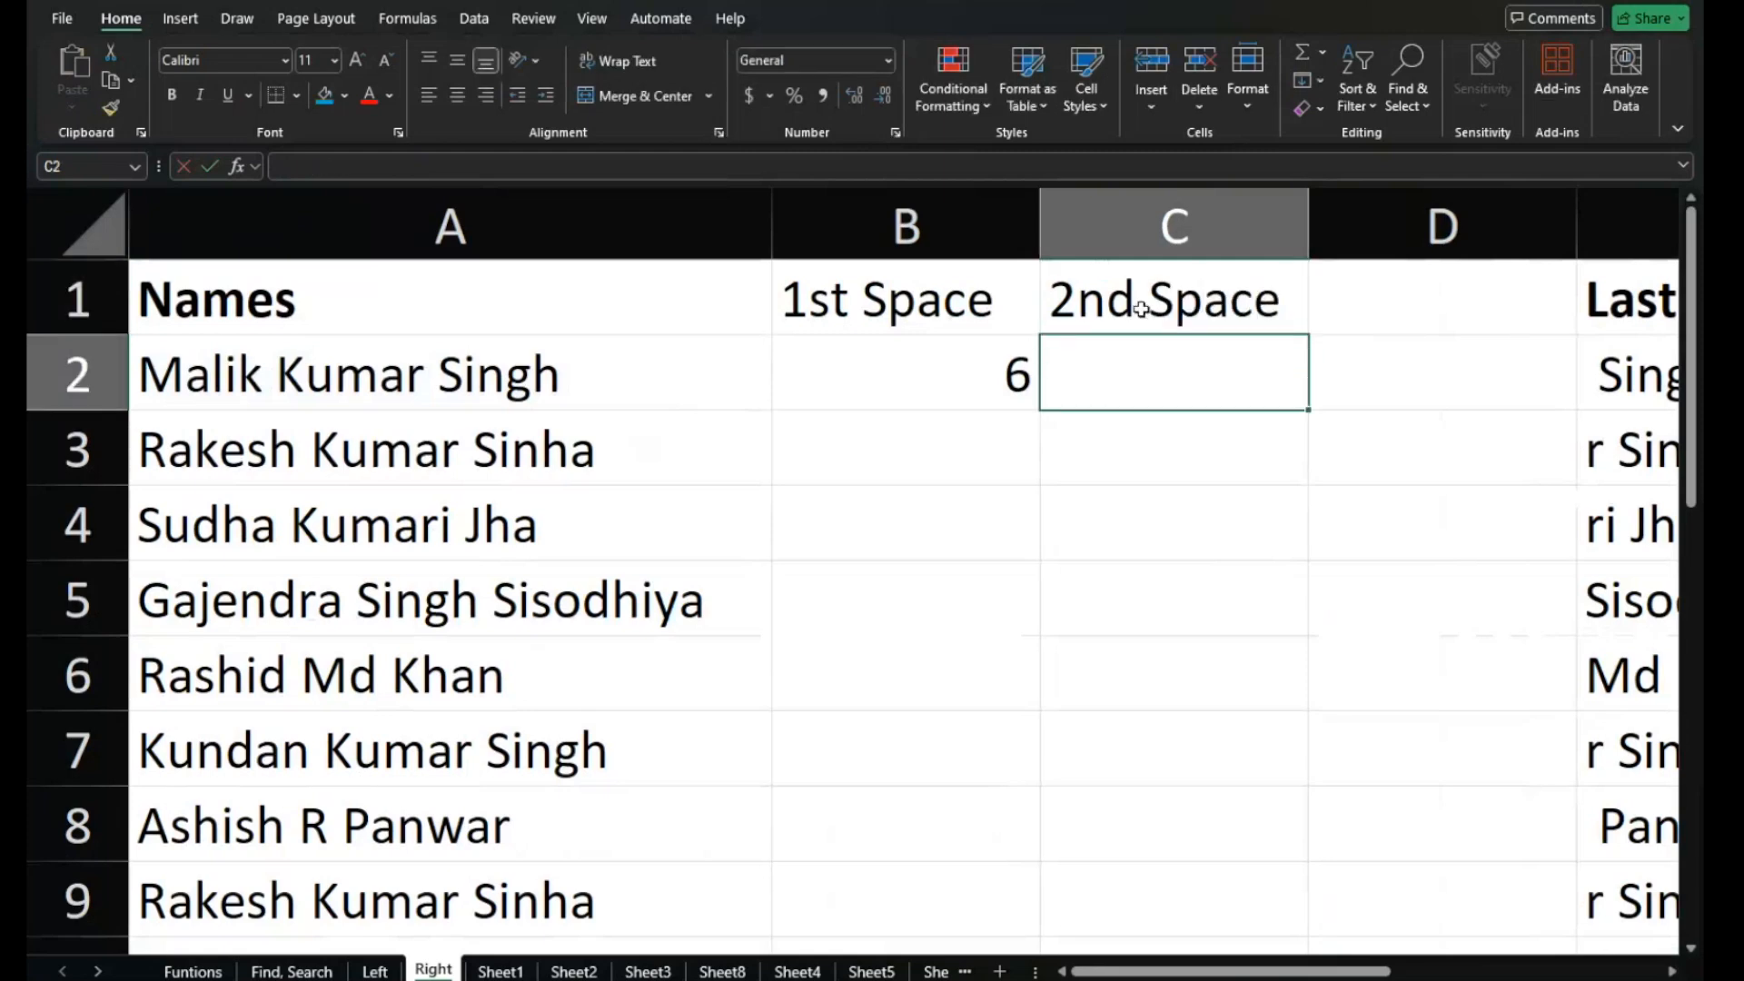
# Enter =FIND(" ",A2,B2+1) in C2 to locate the second space in the name.
pyautogui.write('=f')
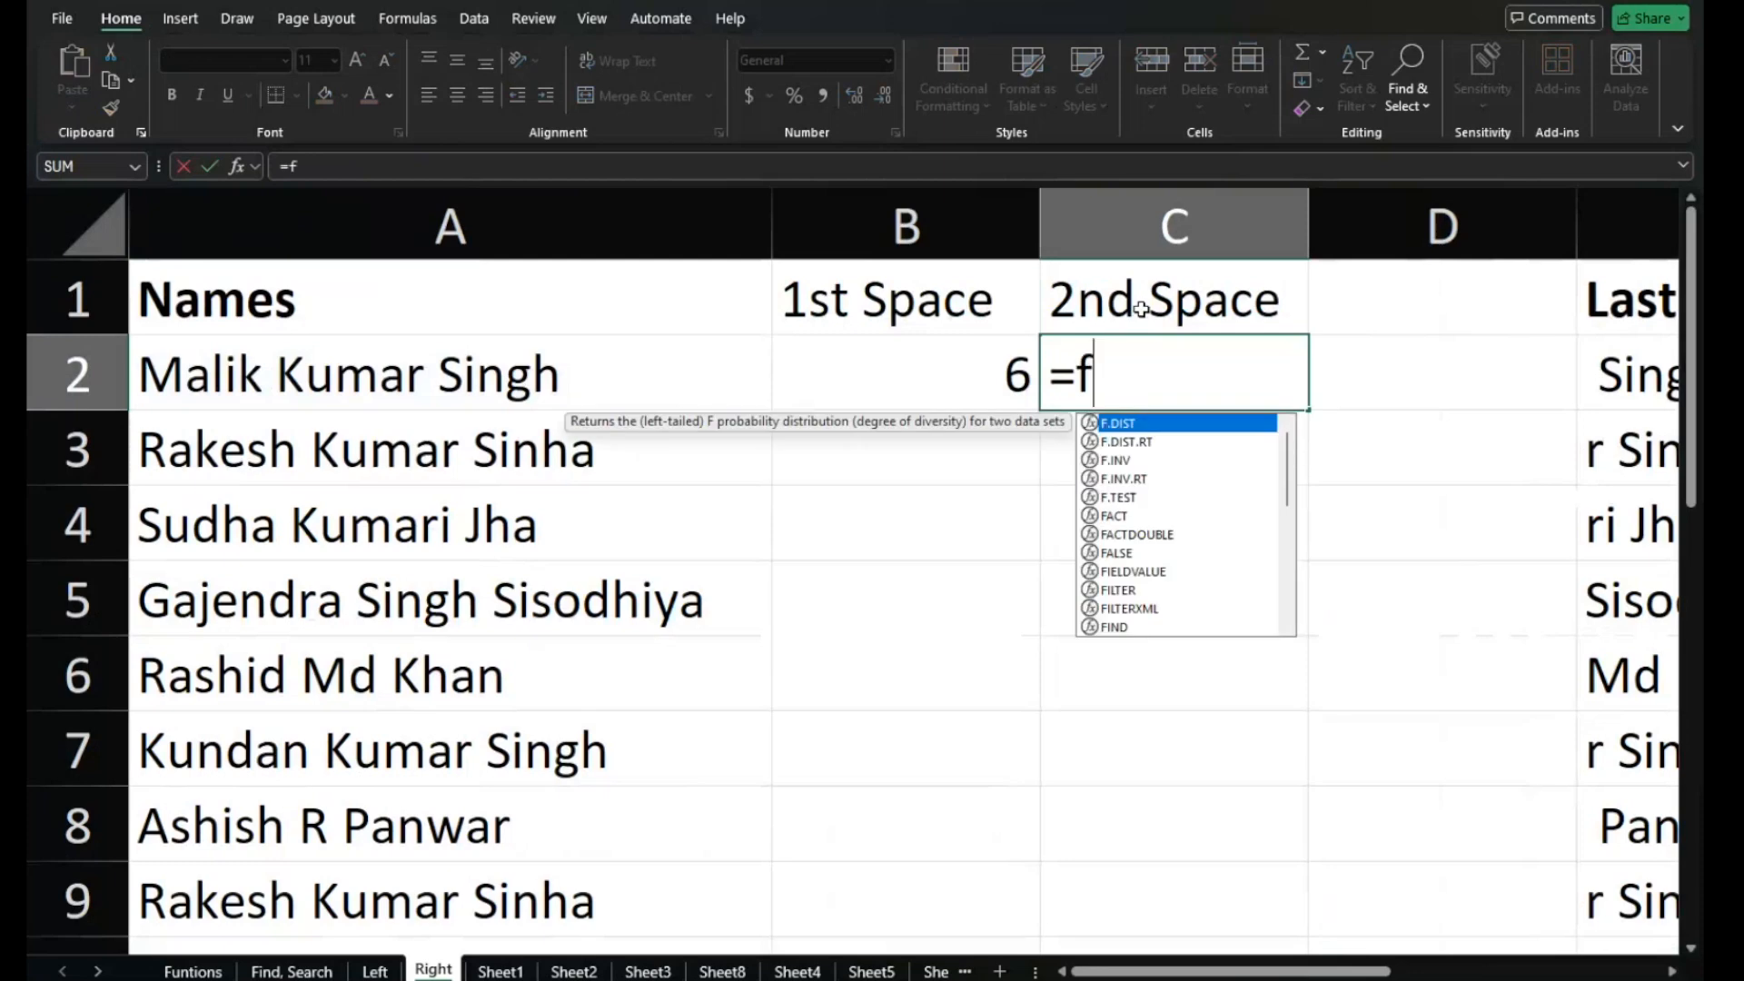
pyautogui.write('ind(')
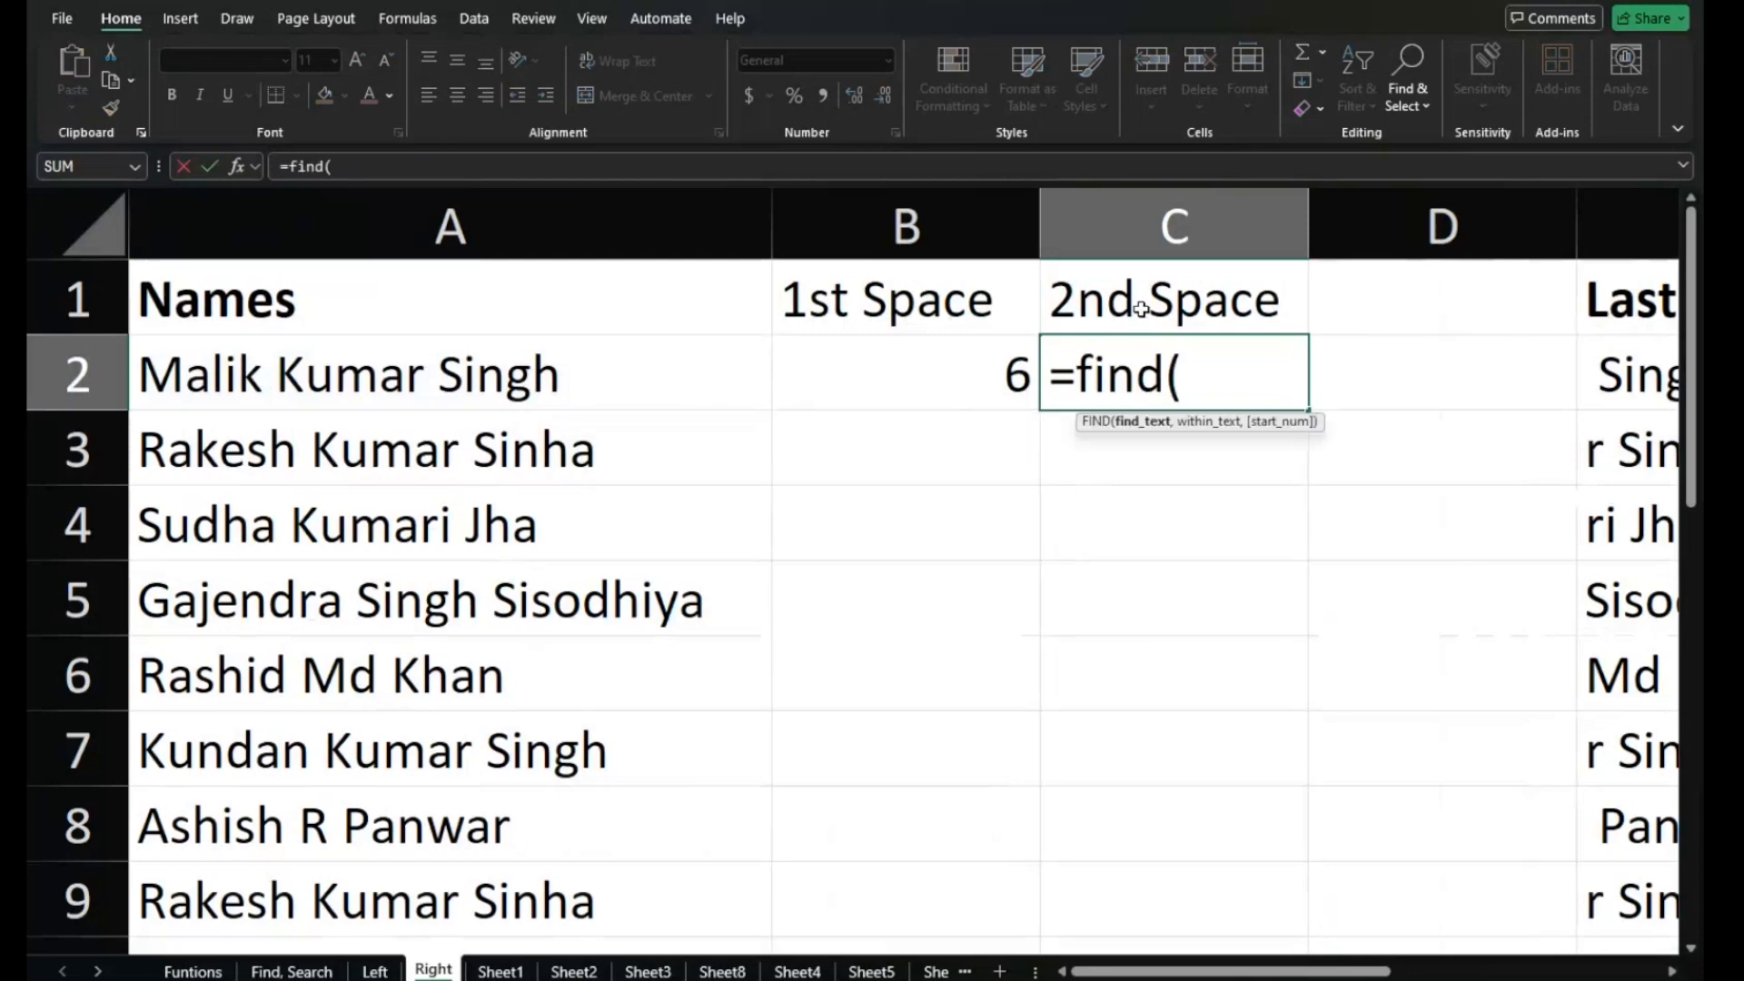
pyautogui.click(606, 376)
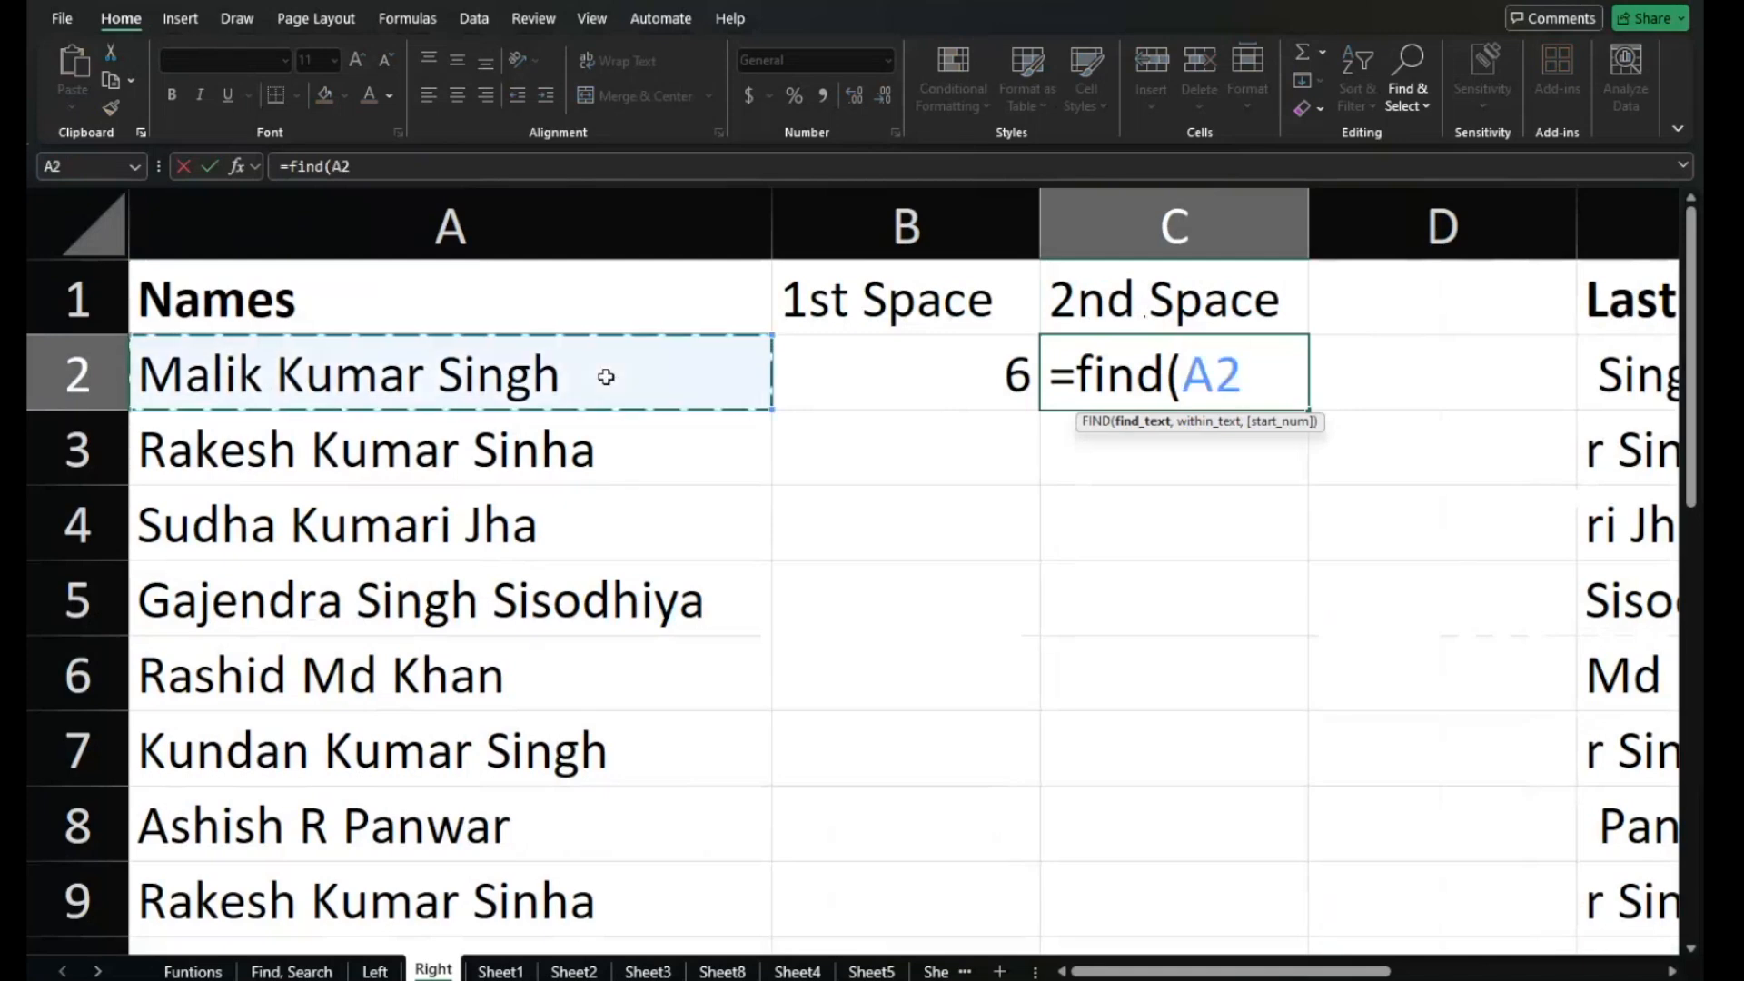
pyautogui.press('BackSpace')
pyautogui.press('BackSpace')
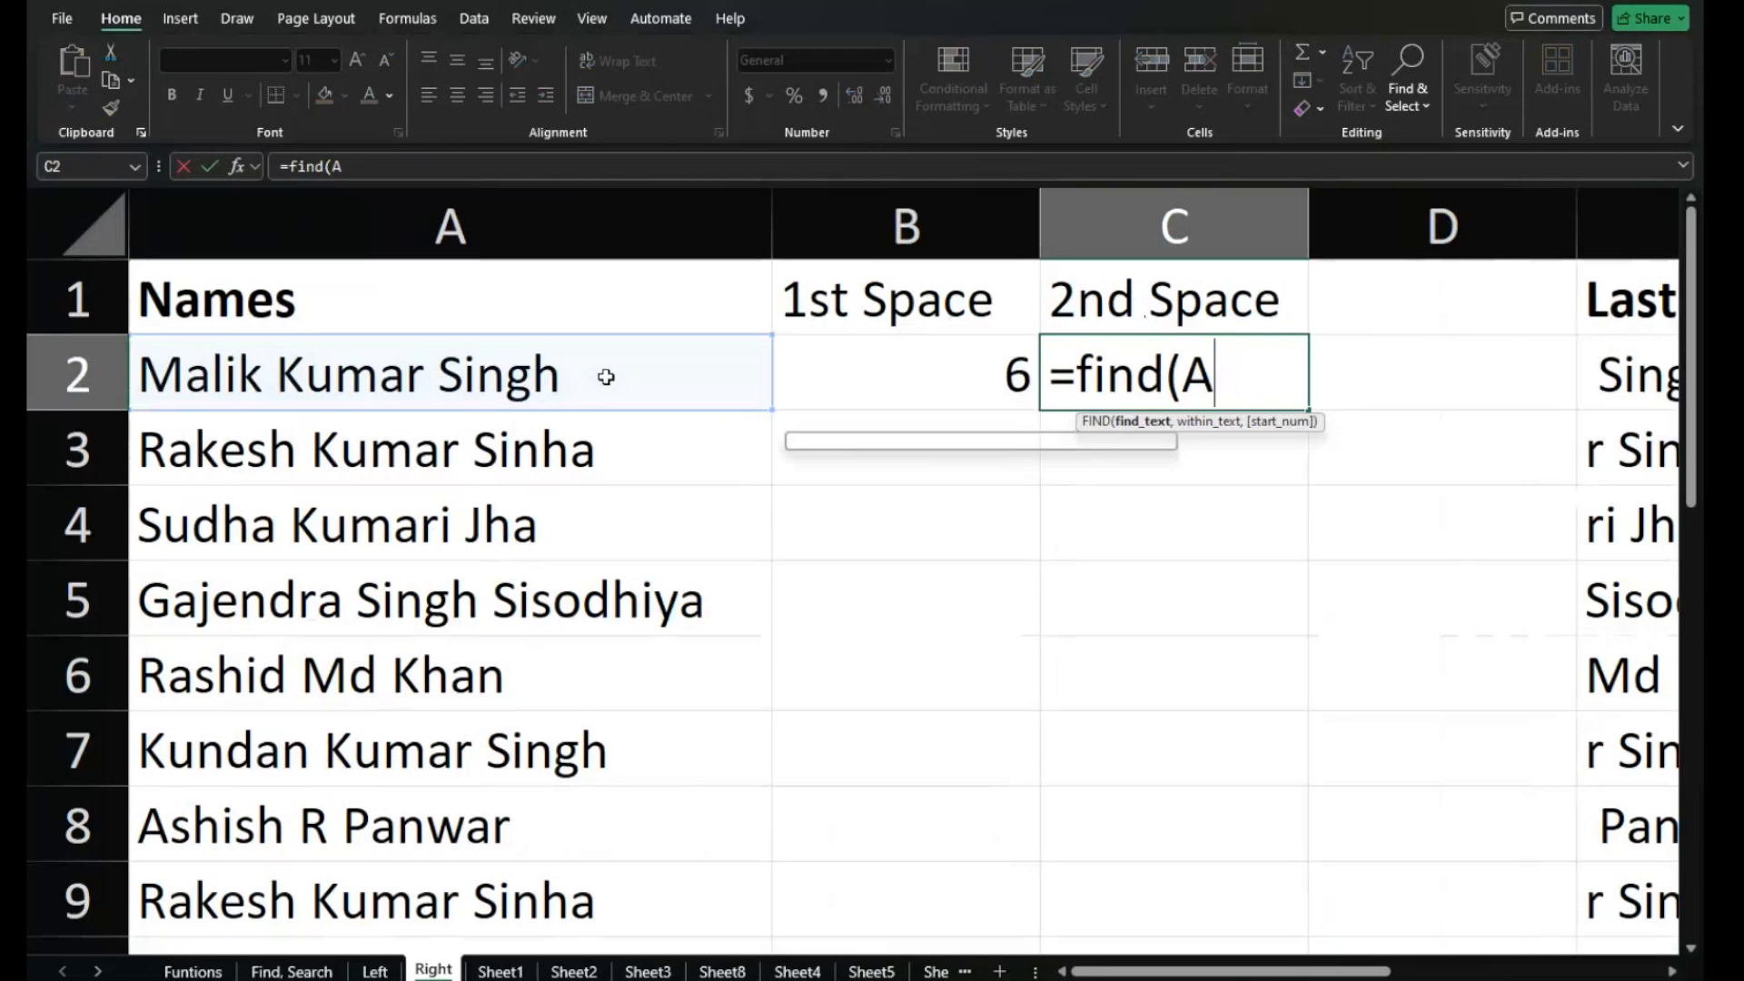
pyautogui.write('" ",')
pyautogui.click(548, 365)
pyautogui.write(',')
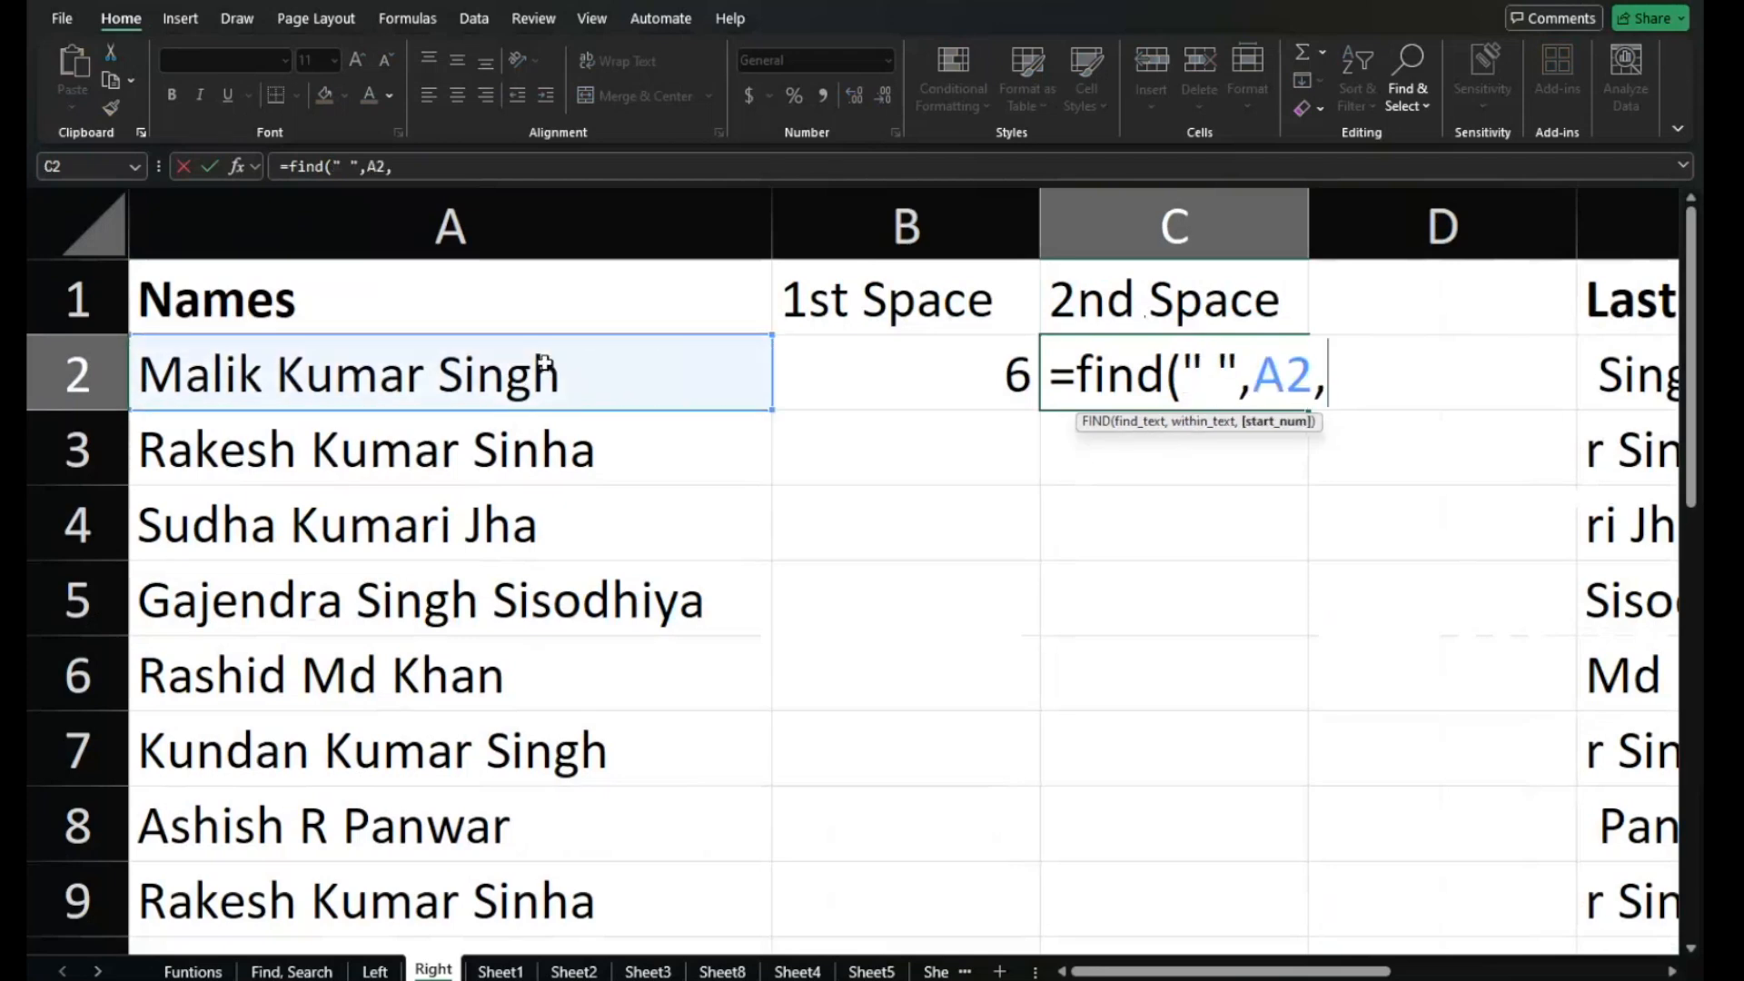
pyautogui.click(999, 367)
pyautogui.write('+1')
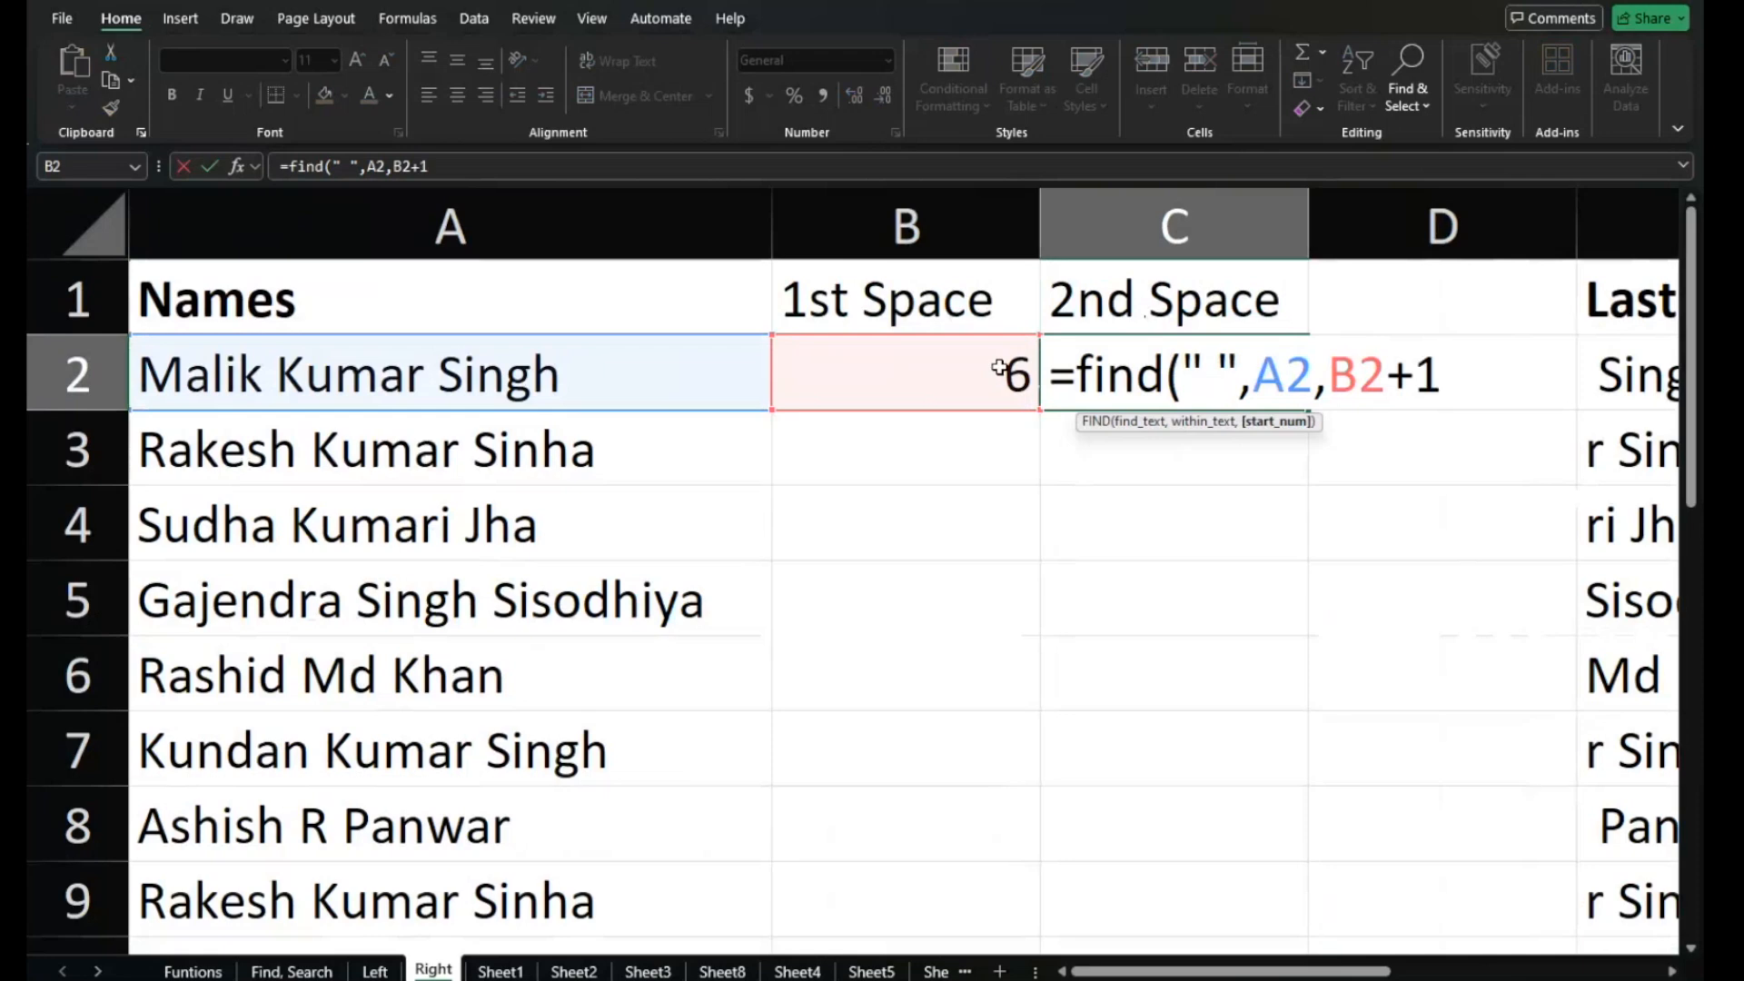
pyautogui.write(')')
pyautogui.press('Return')
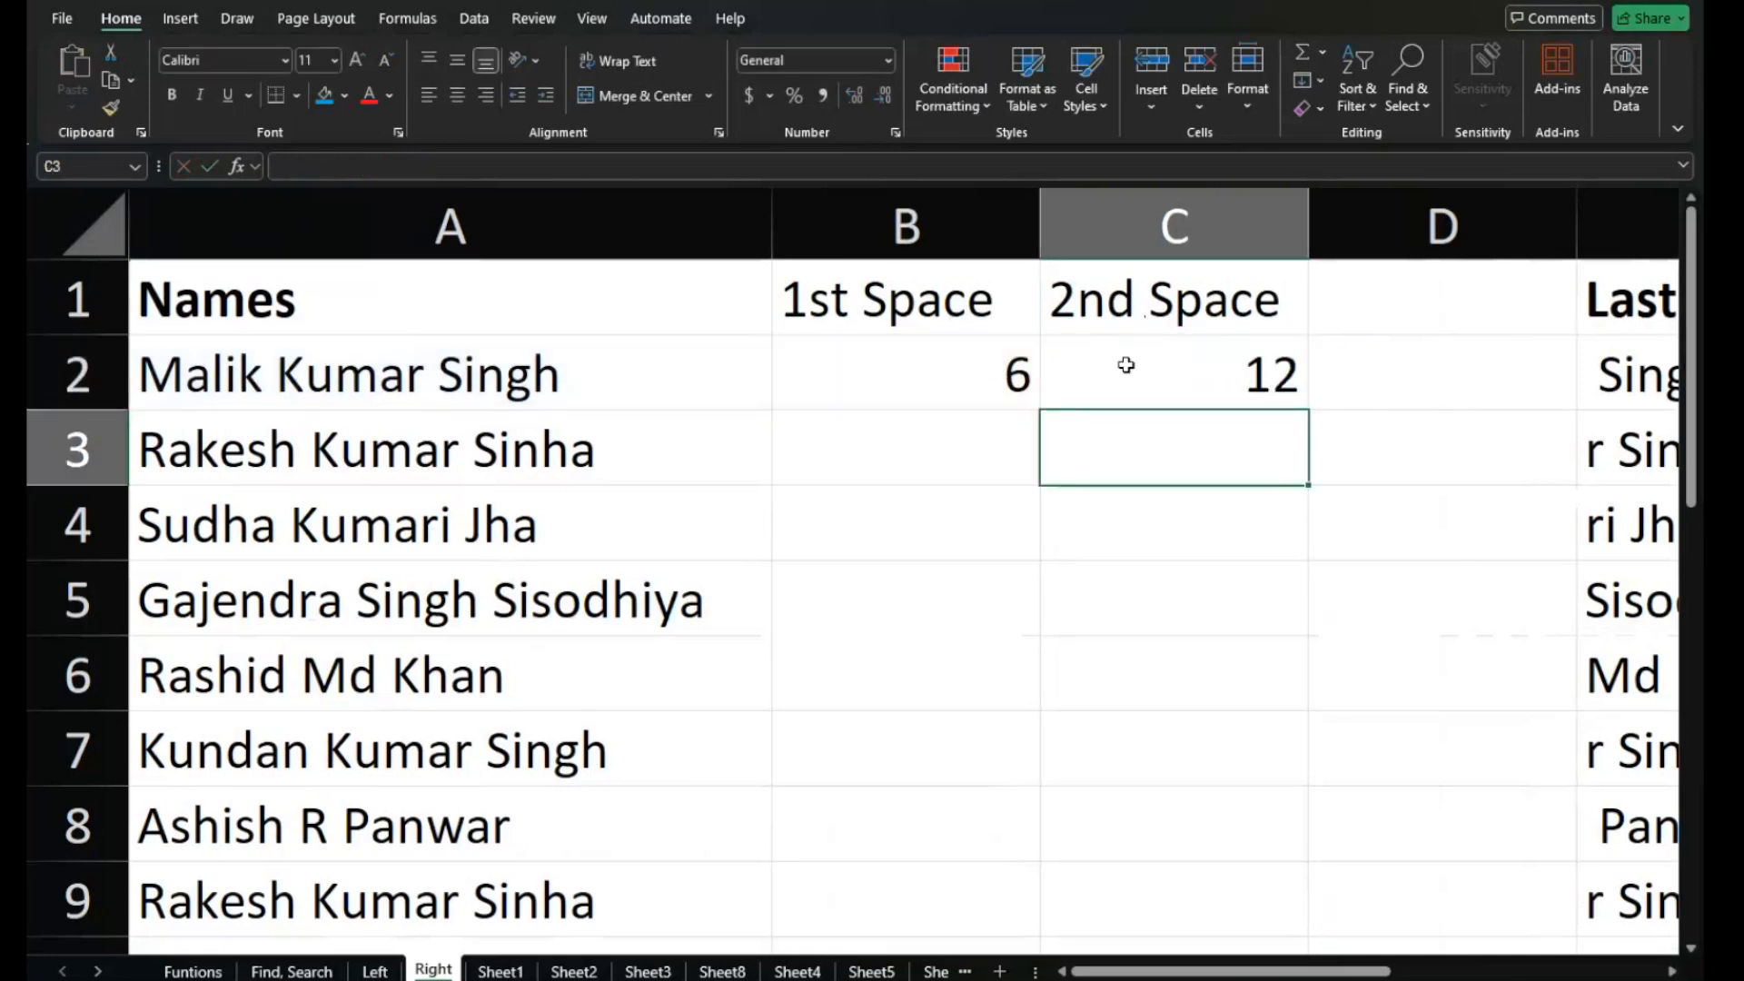
pyautogui.click(1256, 376)
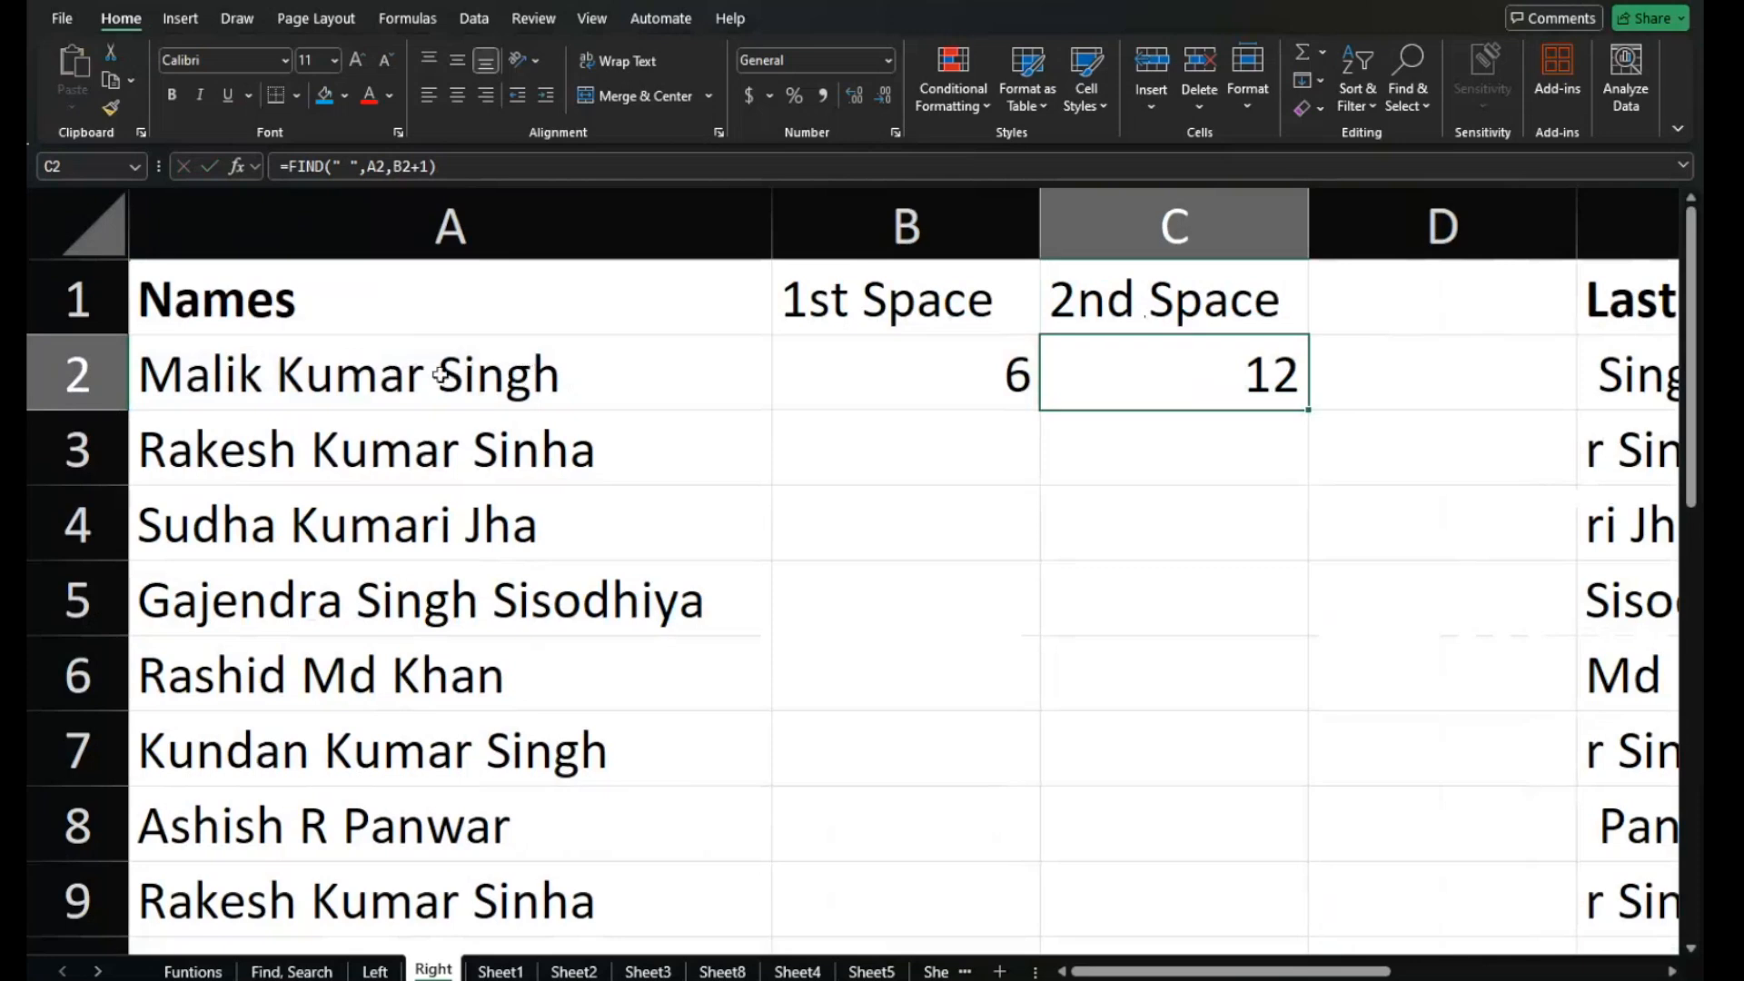
# Enter the column heading "Len" in D1.
pyautogui.click(1401, 284)
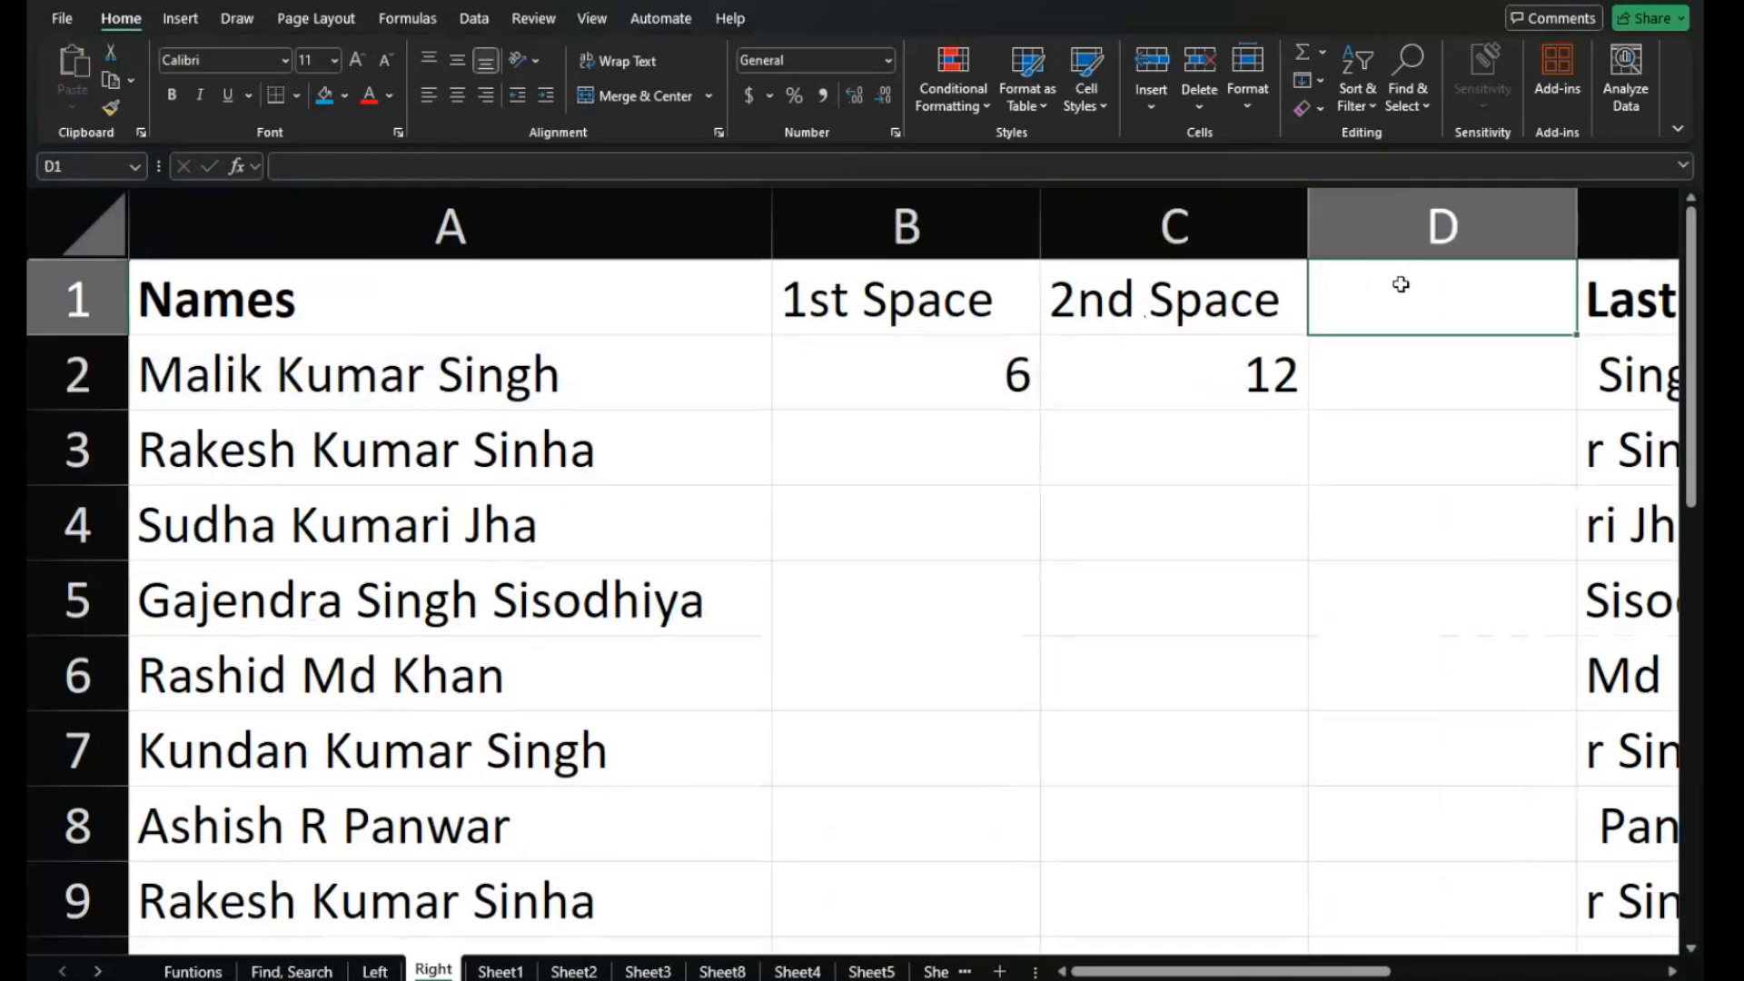
pyautogui.write('Len')
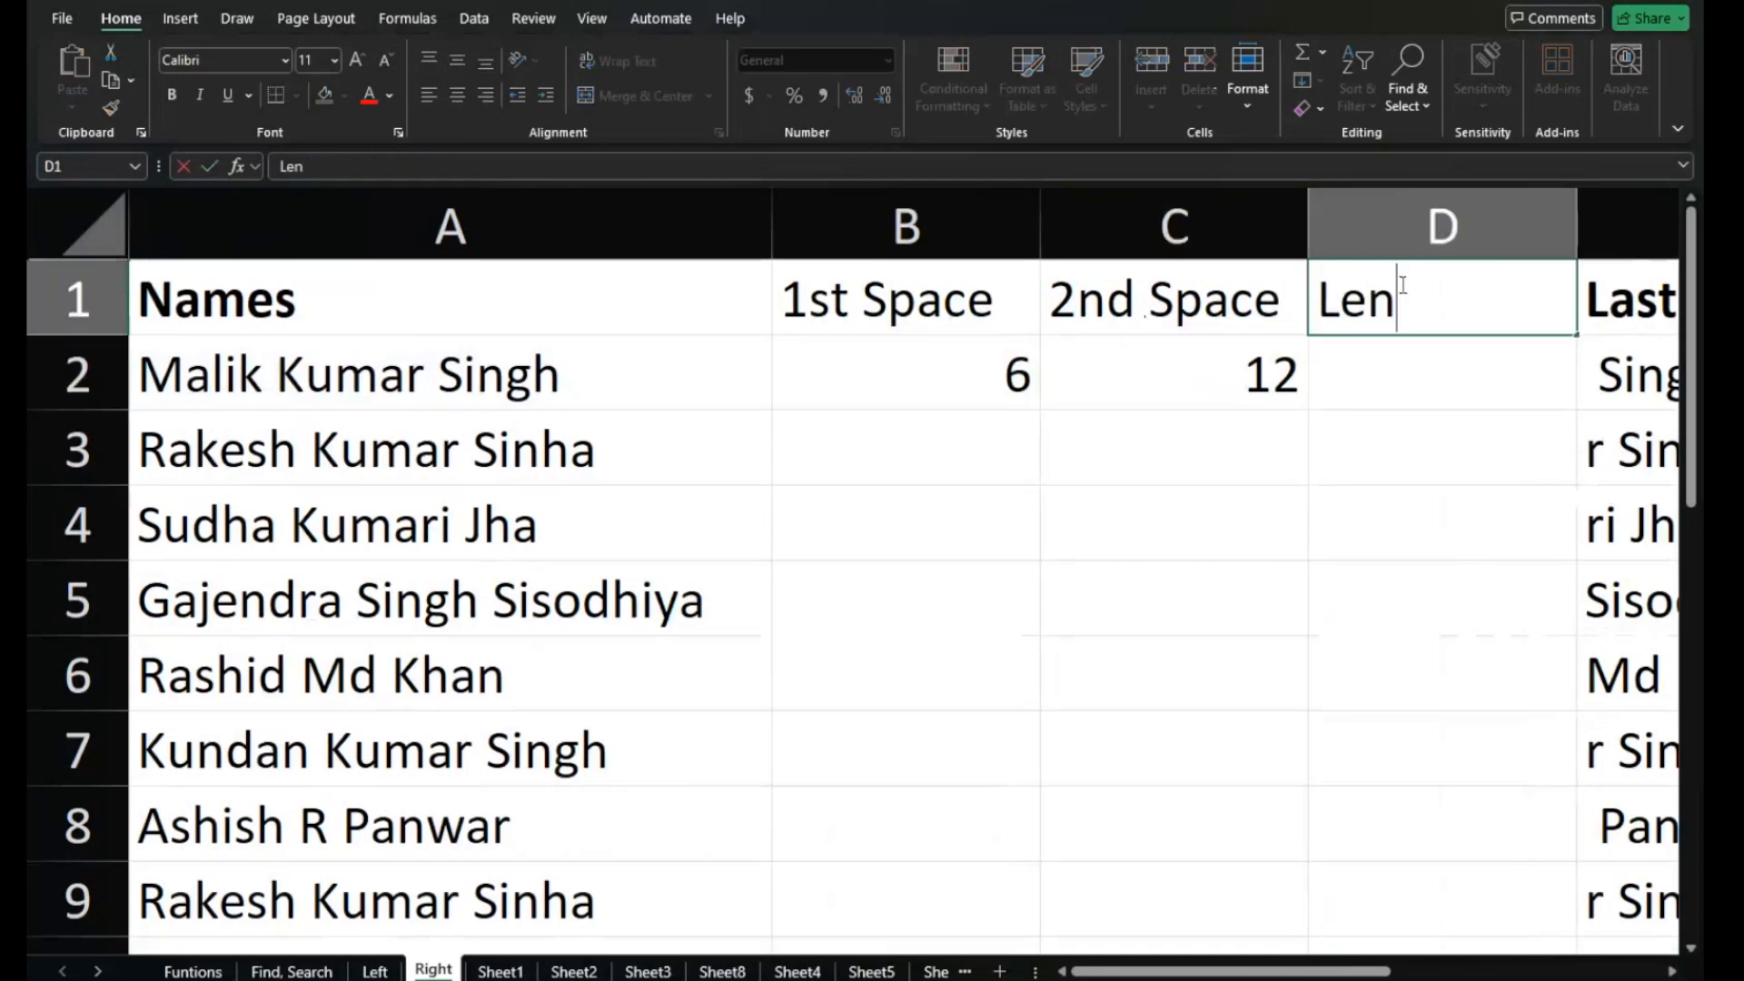
pyautogui.press('Return')
# Enter =LEN(A2)-C2 in D2 to calculate the length of the last name.
pyautogui.write('Len')
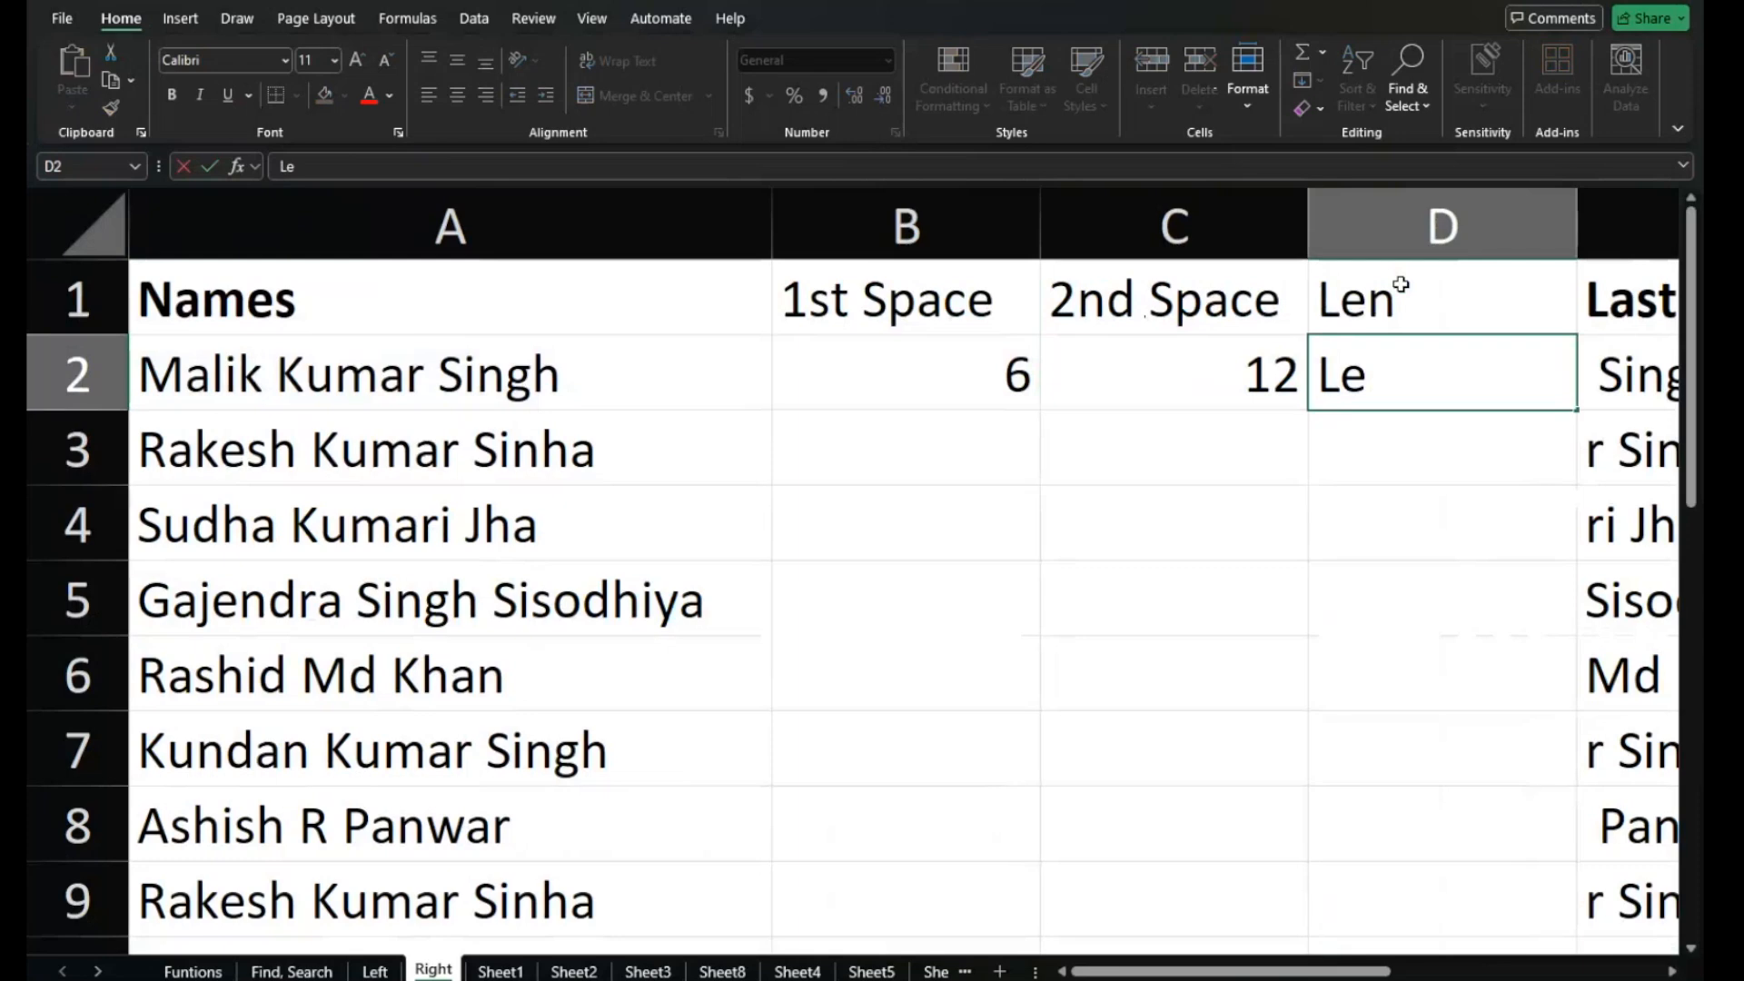
pyautogui.press('BackSpace')
pyautogui.press('BackSpace')
pyautogui.press('BackSpace')
pyautogui.write('=-')
pyautogui.press('BackSpace')
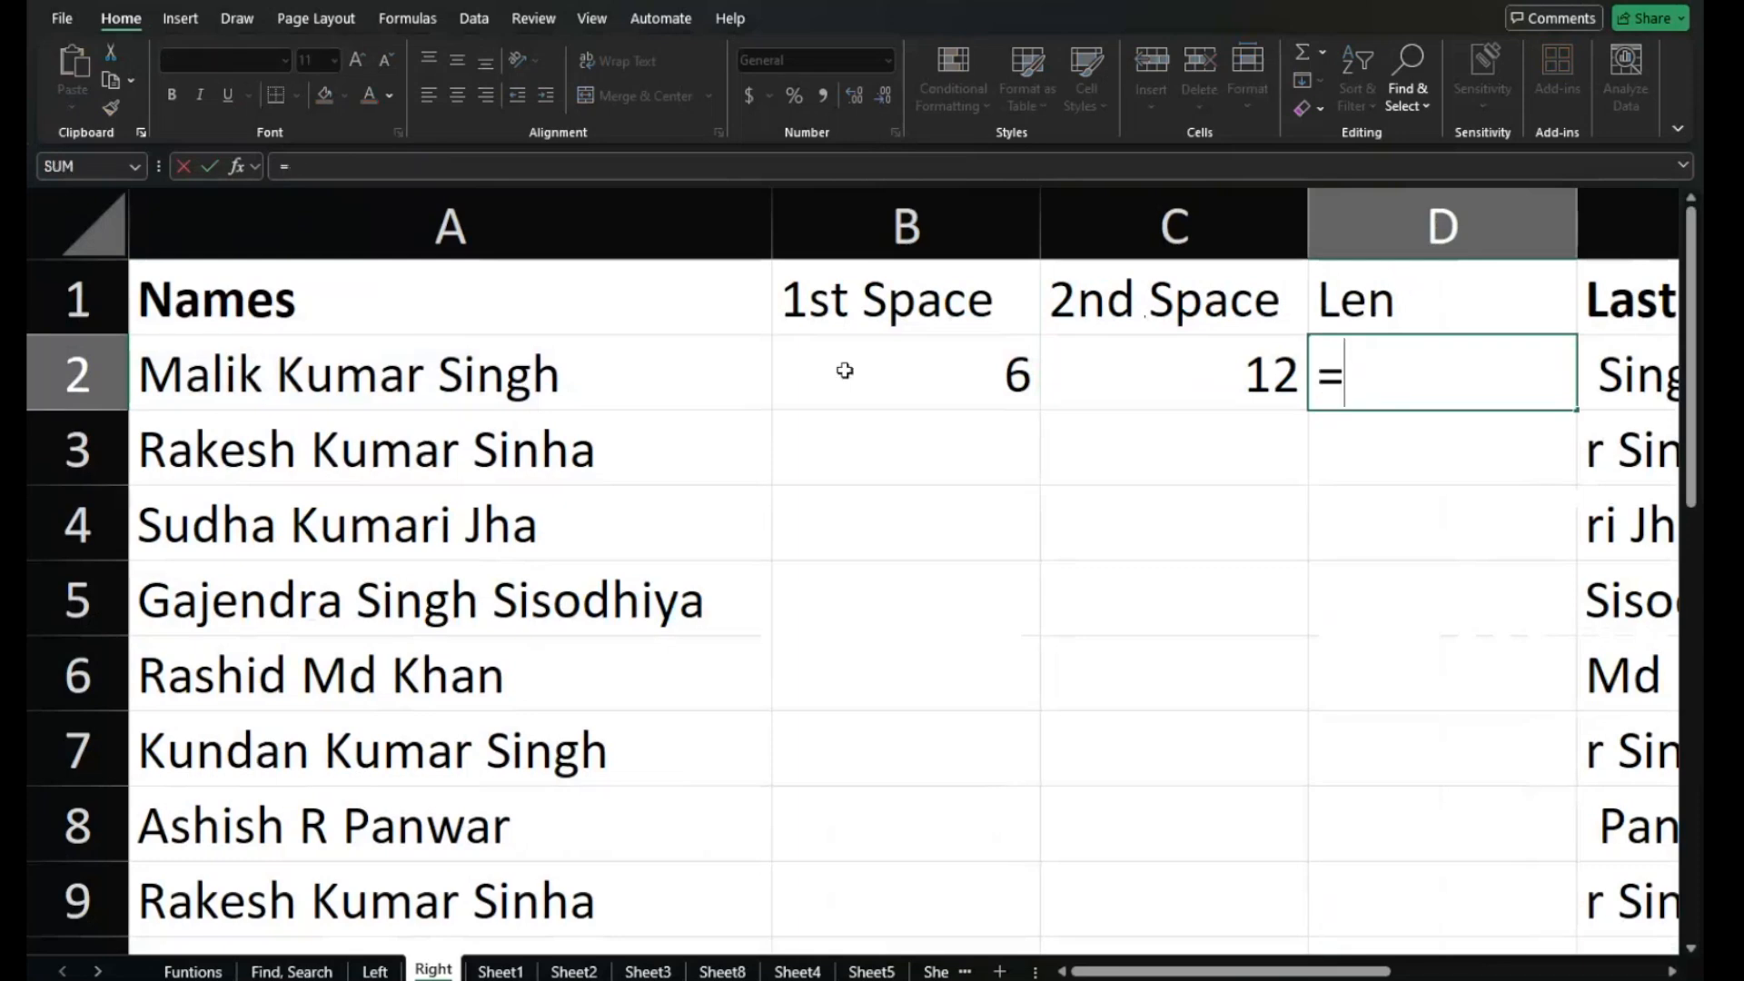
pyautogui.click(612, 354)
pyautogui.press('BackSpace')
pyautogui.press('BackSpace')
pyautogui.write('len(')
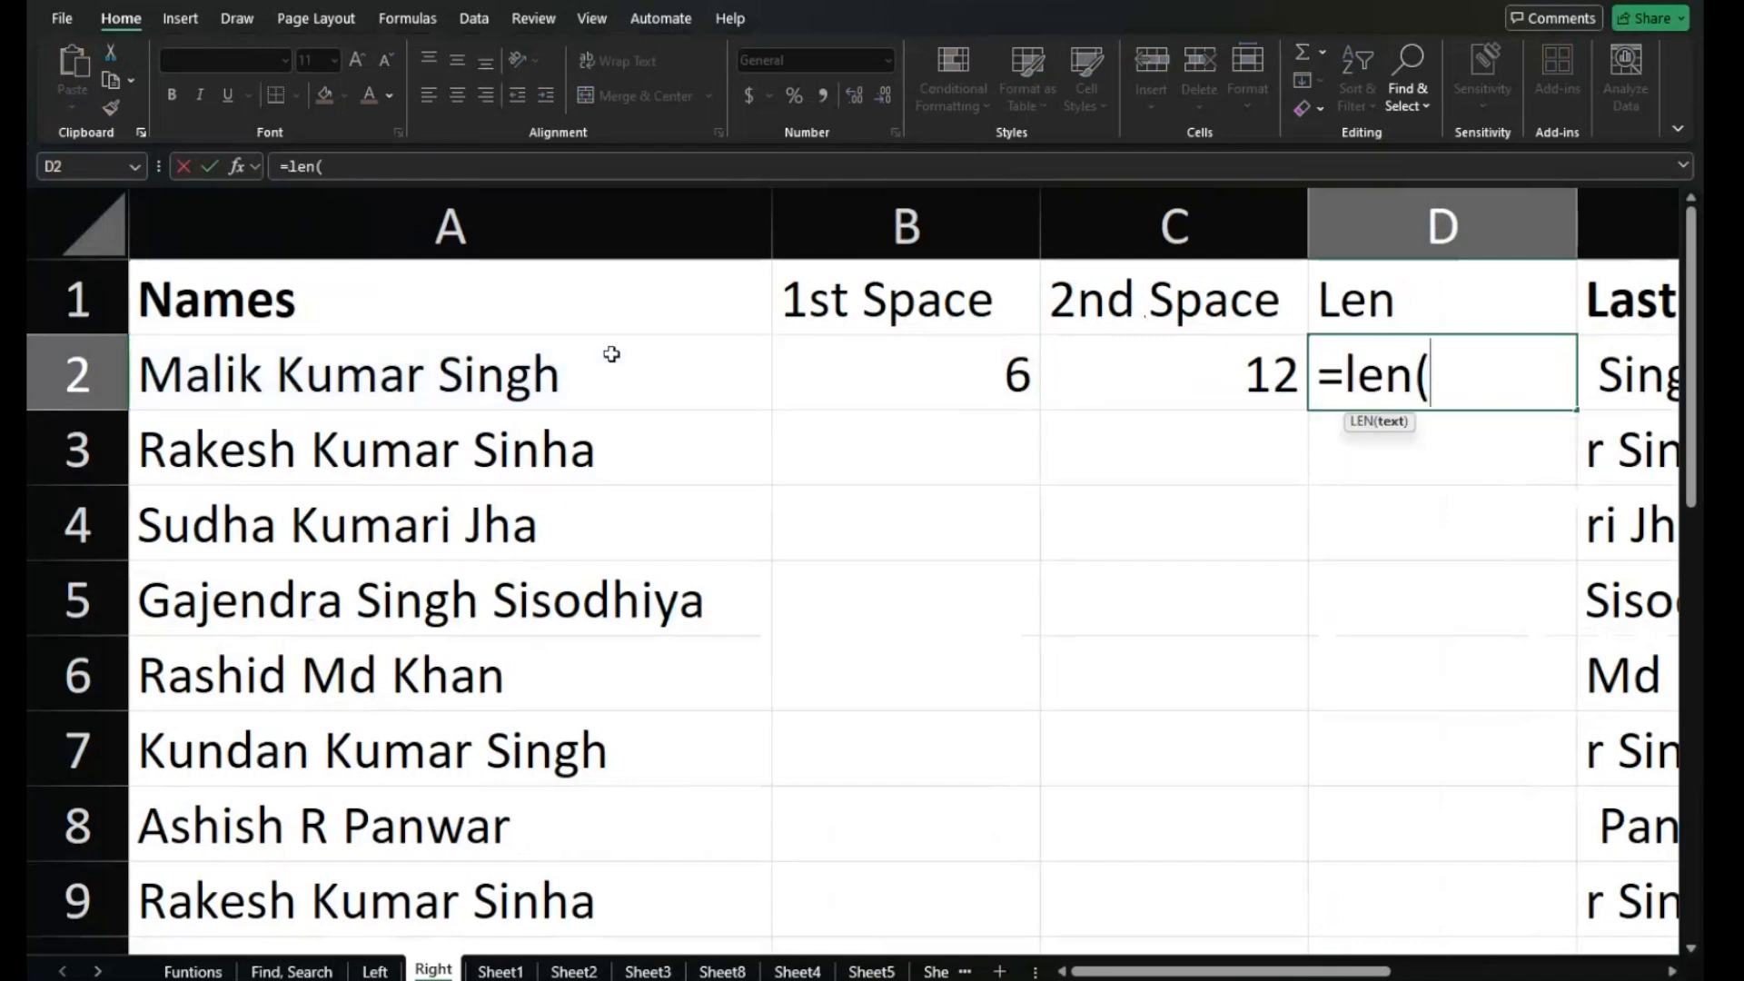
pyautogui.click(379, 382)
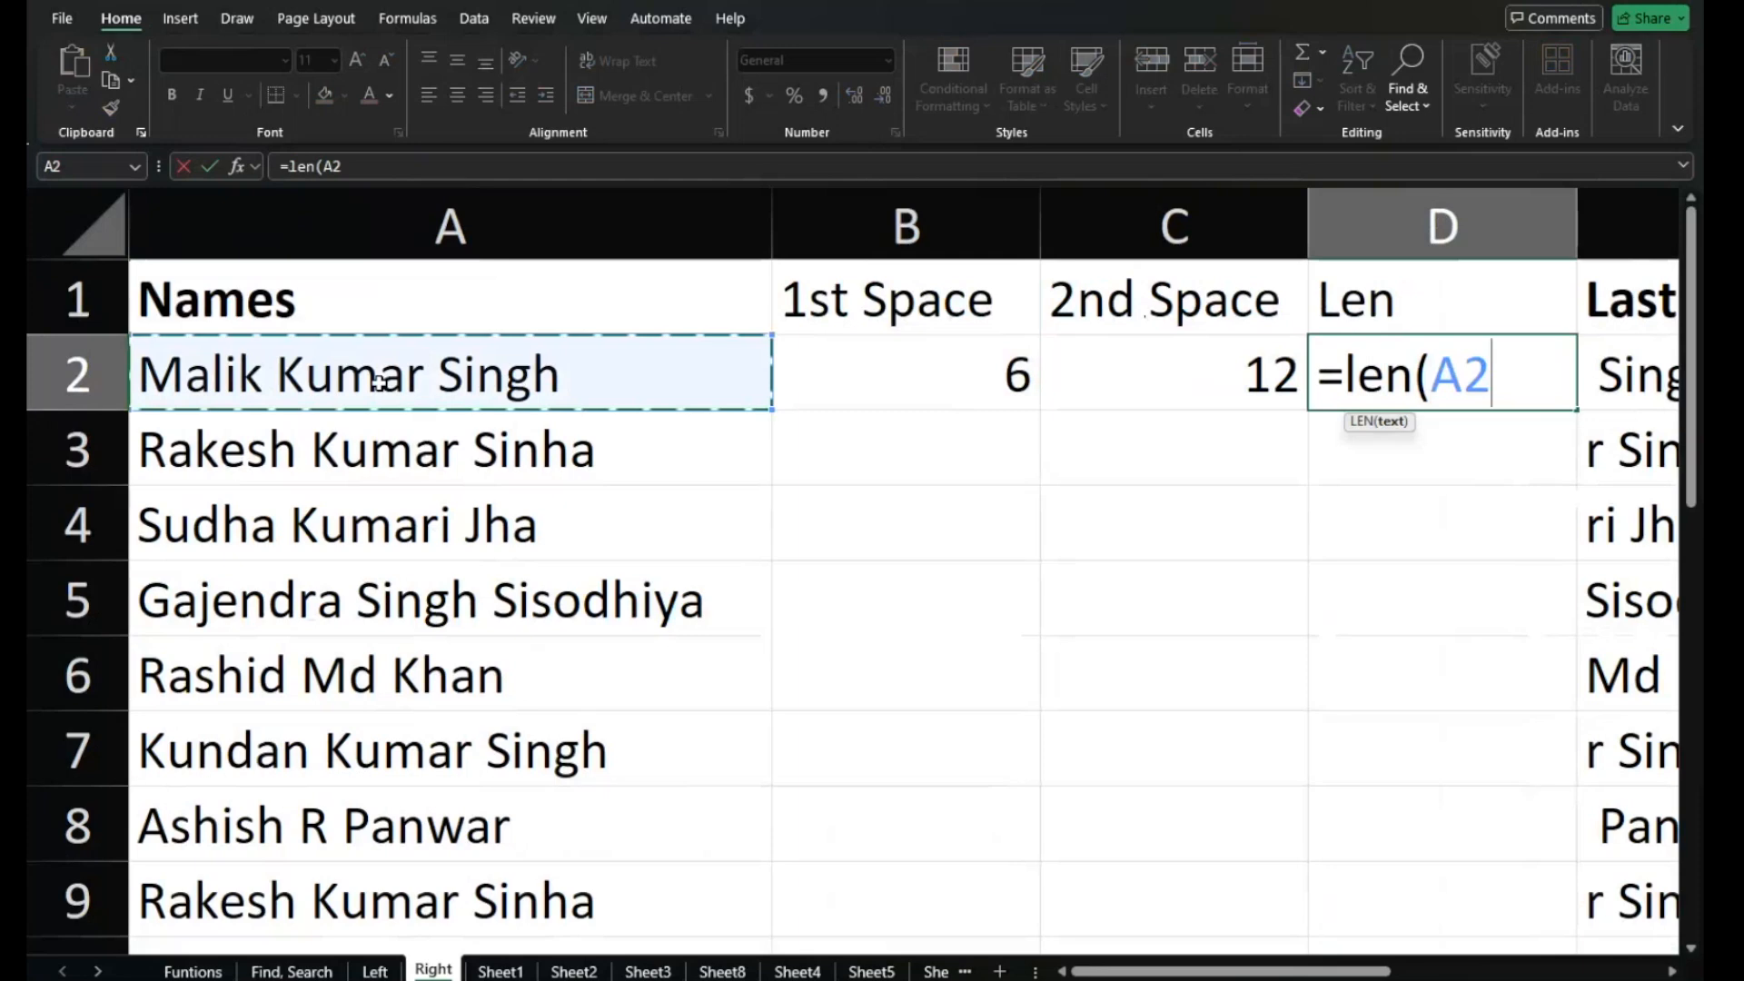
pyautogui.write(')-')
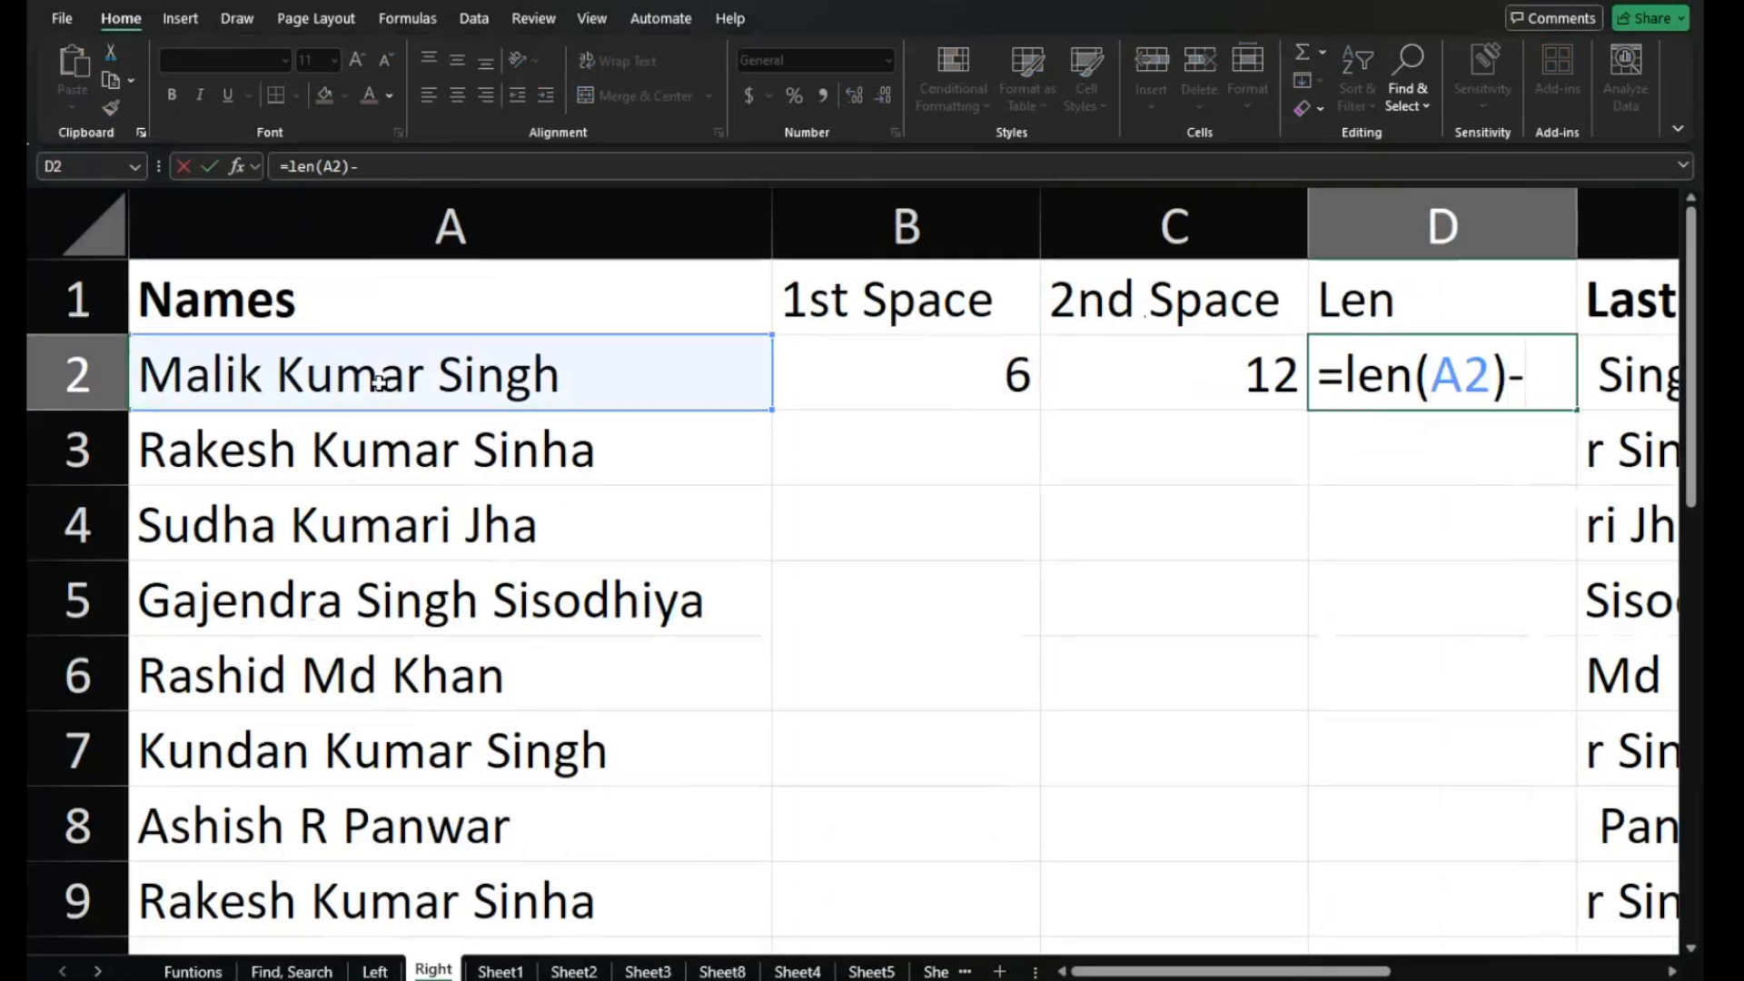
pyautogui.click(1103, 383)
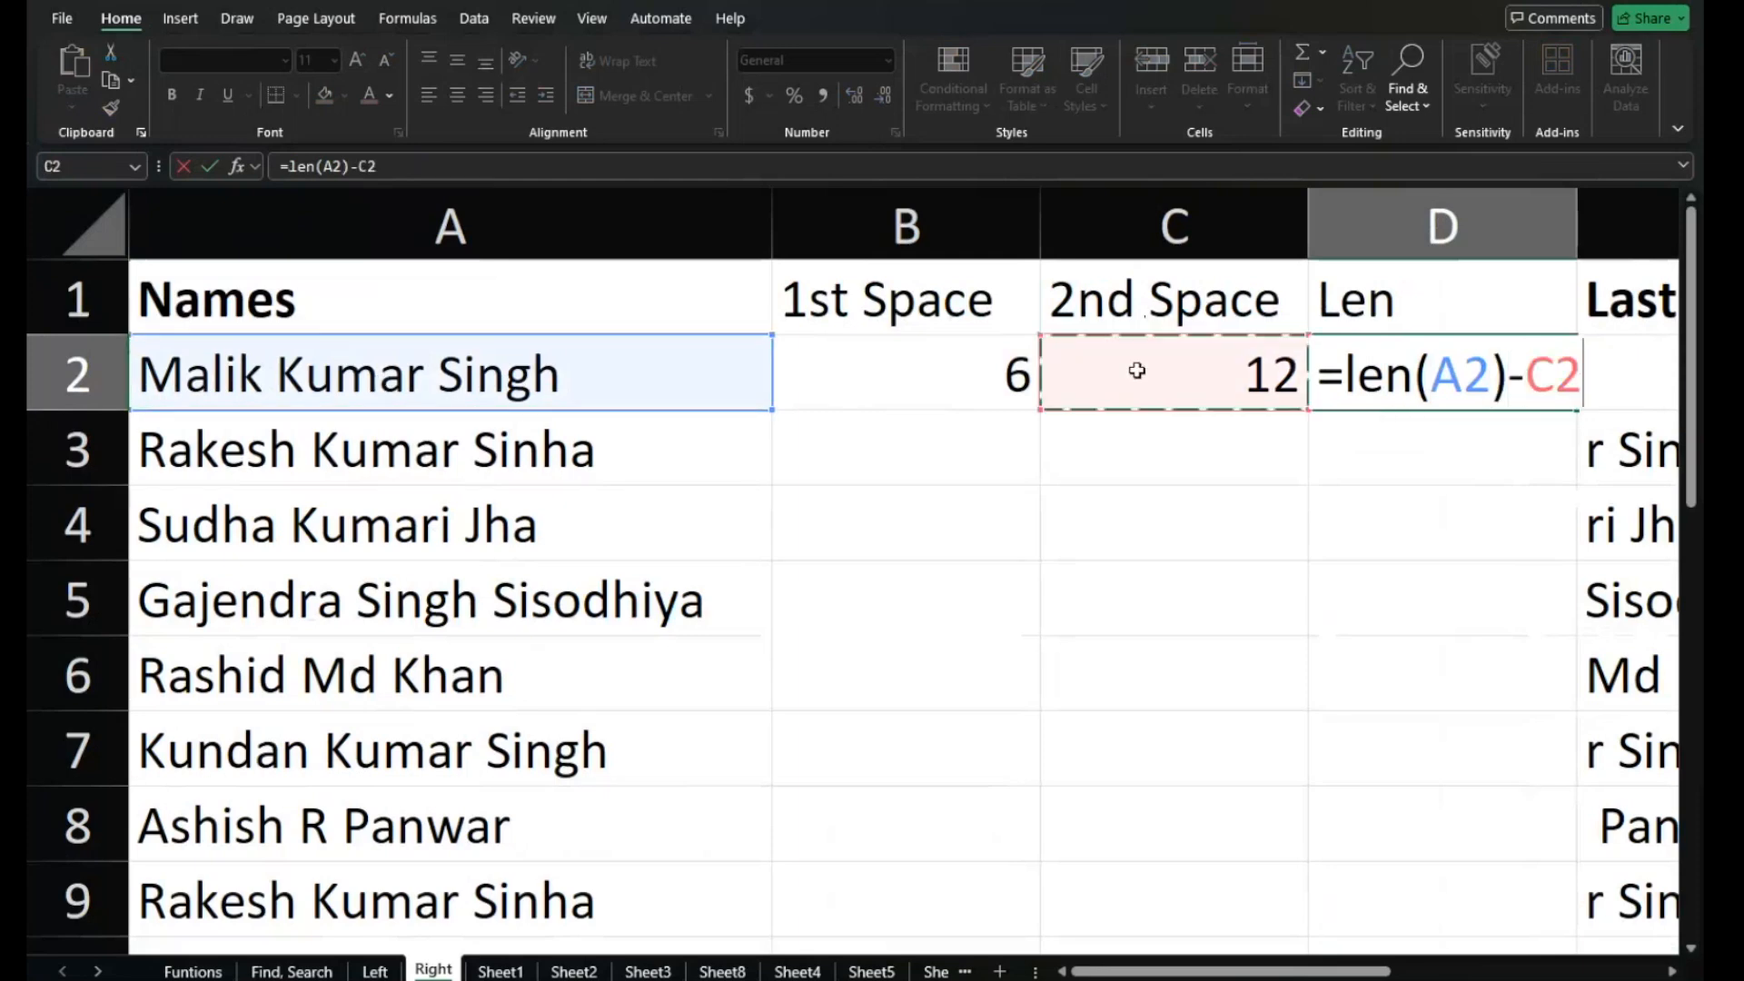
pyautogui.press('Return')
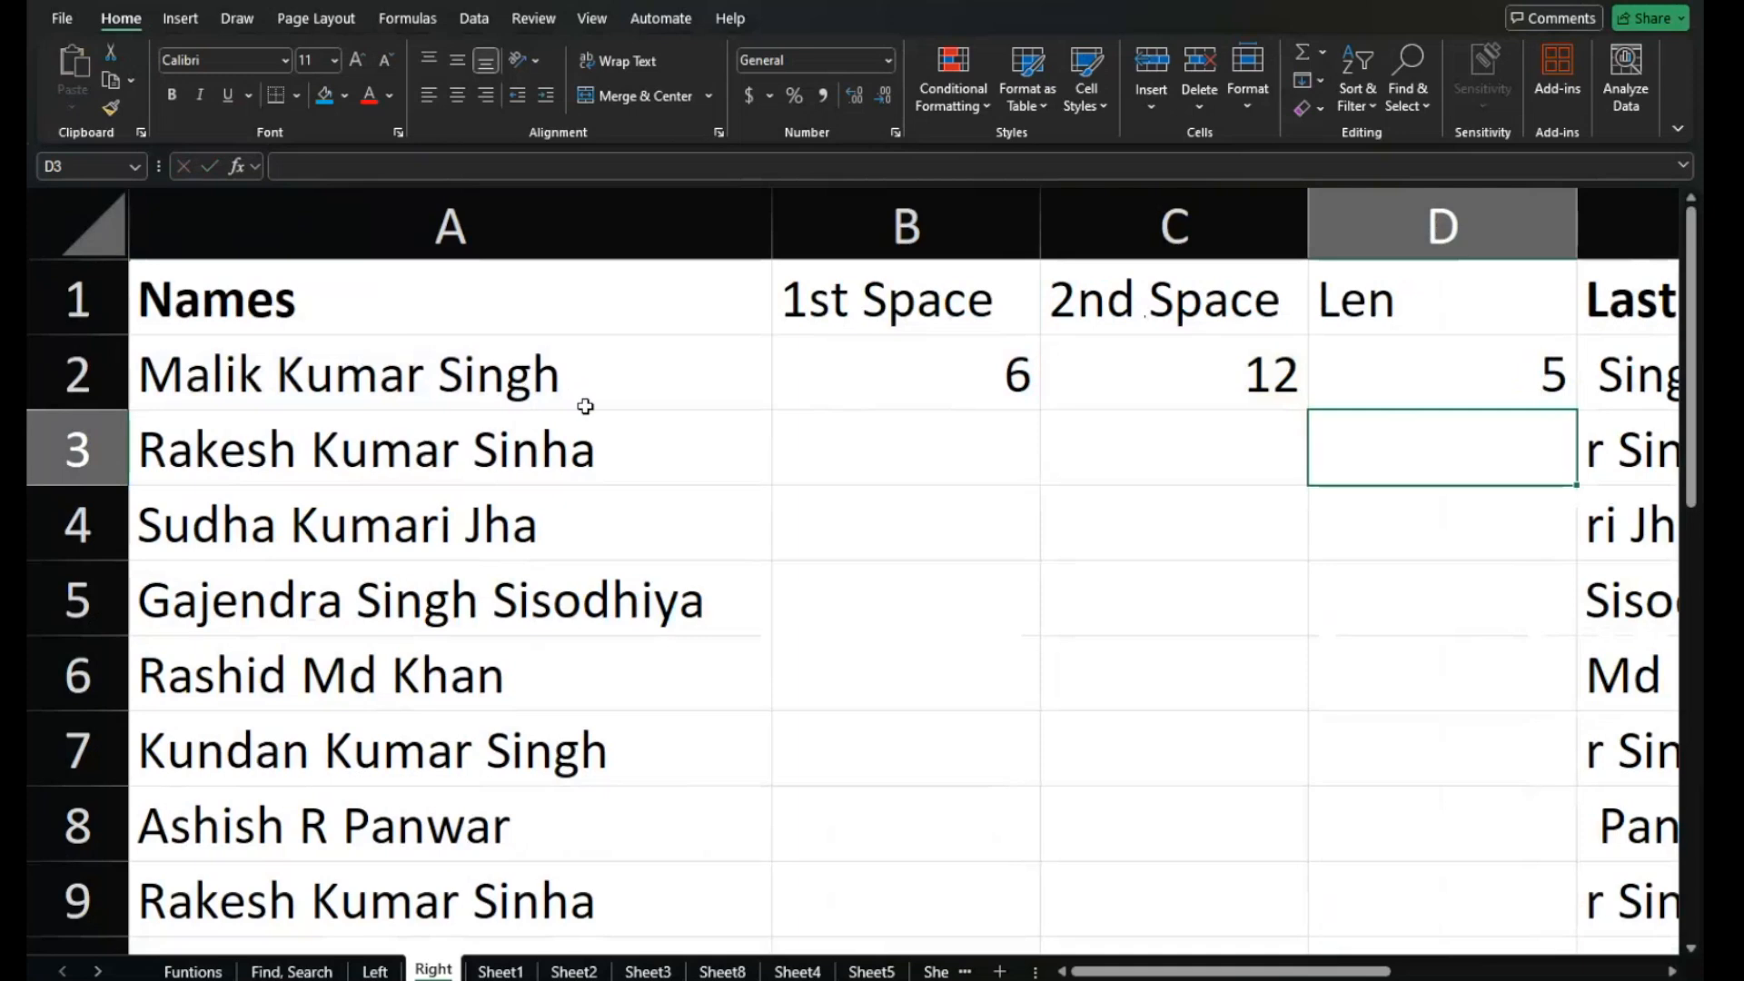
# Fill the B2:D2 formulas down through row 12 for all the listed names.
pyautogui.moveTo(1022, 381); pyautogui.dragTo(1580, 395)
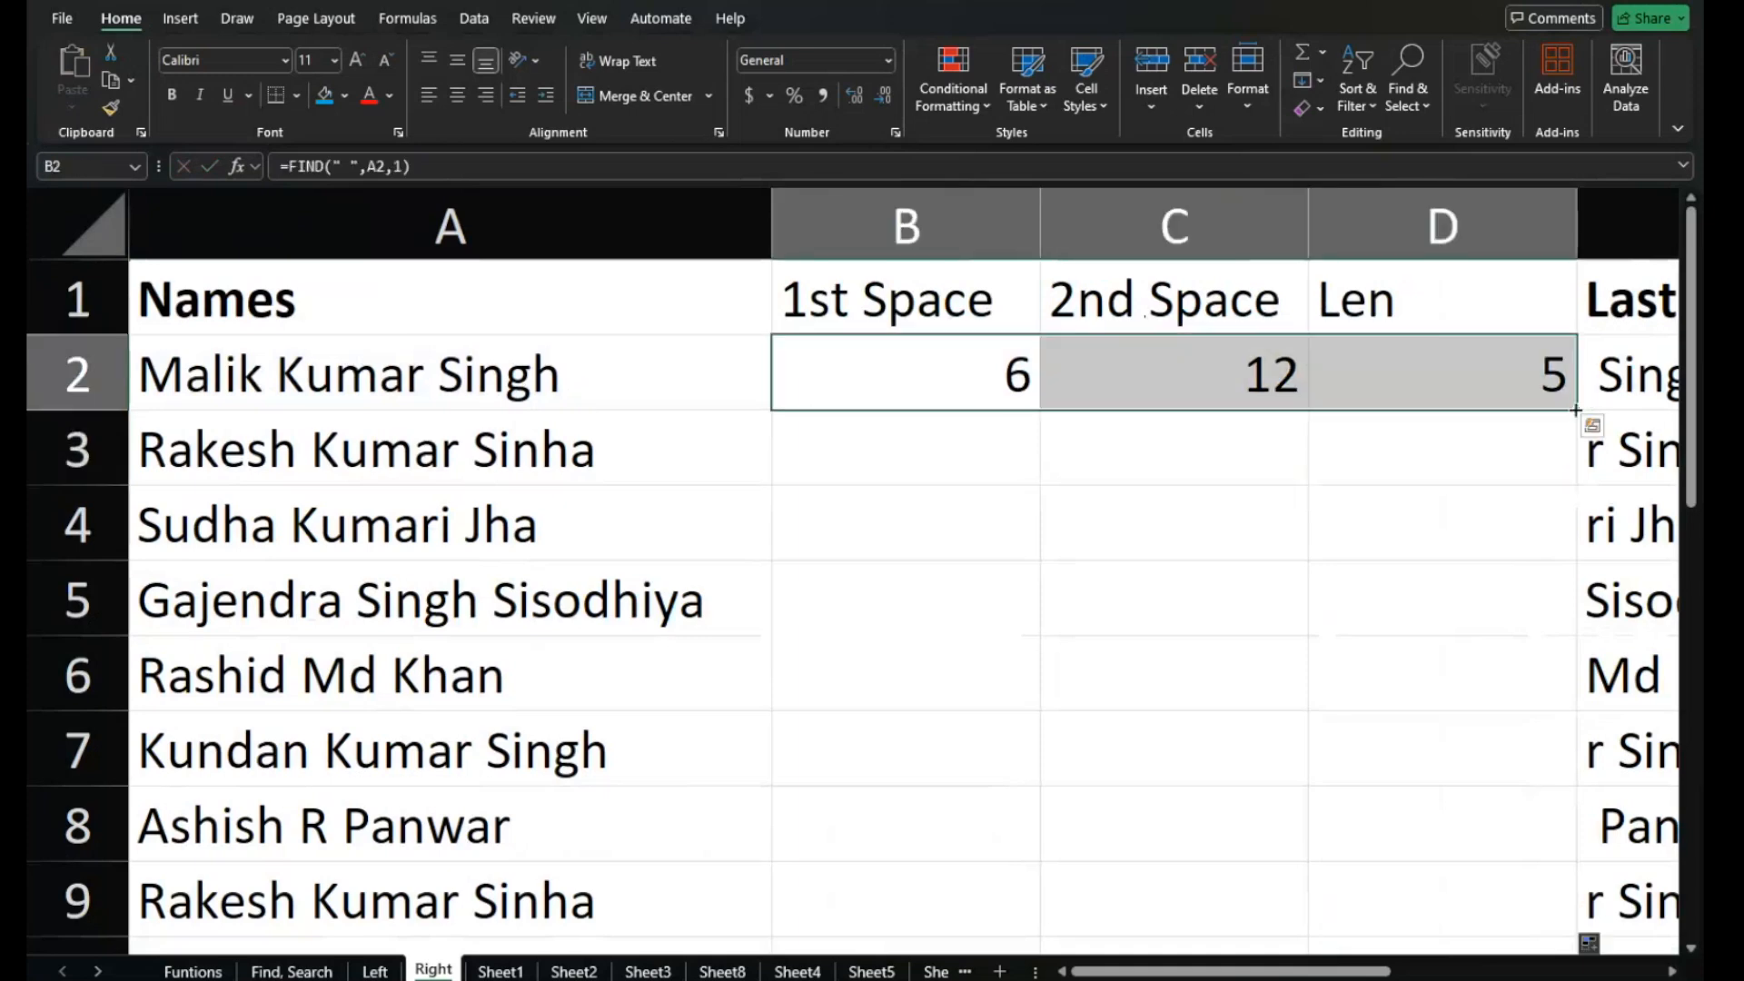
pyautogui.doubleClick(1576, 411)
pyautogui.scroll(-2, 1429, 557)
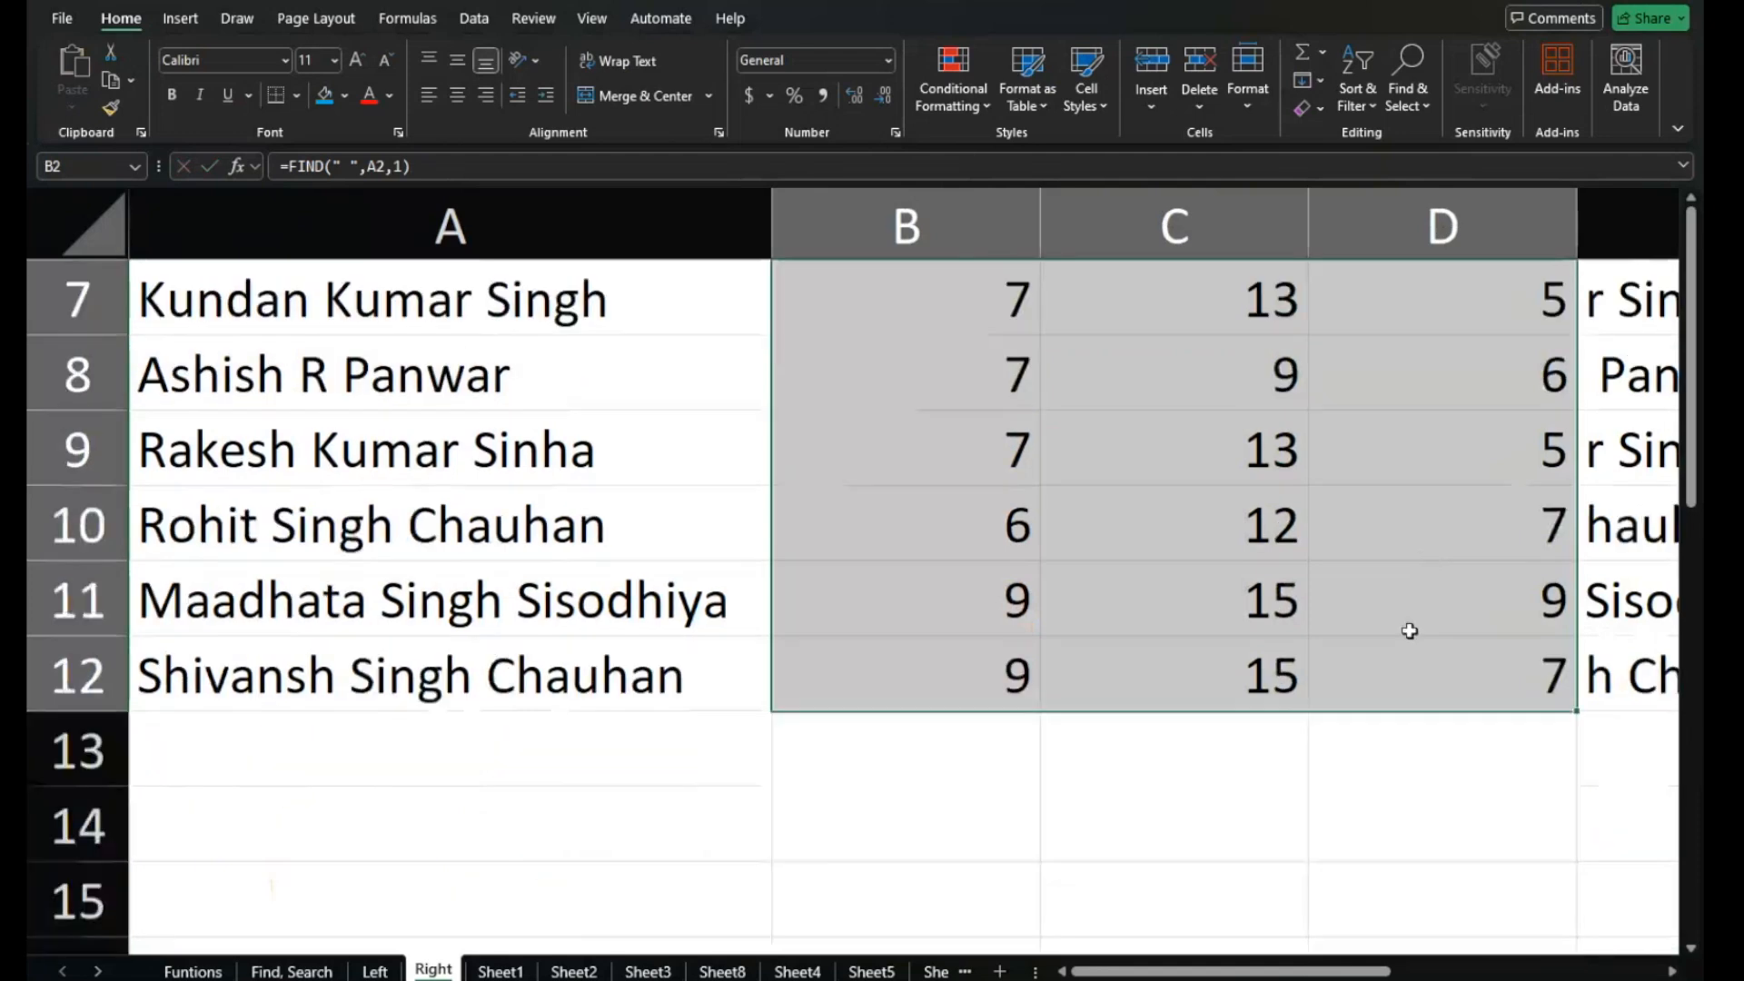
pyautogui.scroll(2, 1410, 630)
# Replace the Last Name formula in E2 with =RIGHT(A2,D2) and fill it down through E12.
pyautogui.hscroll(1, 1410, 631)
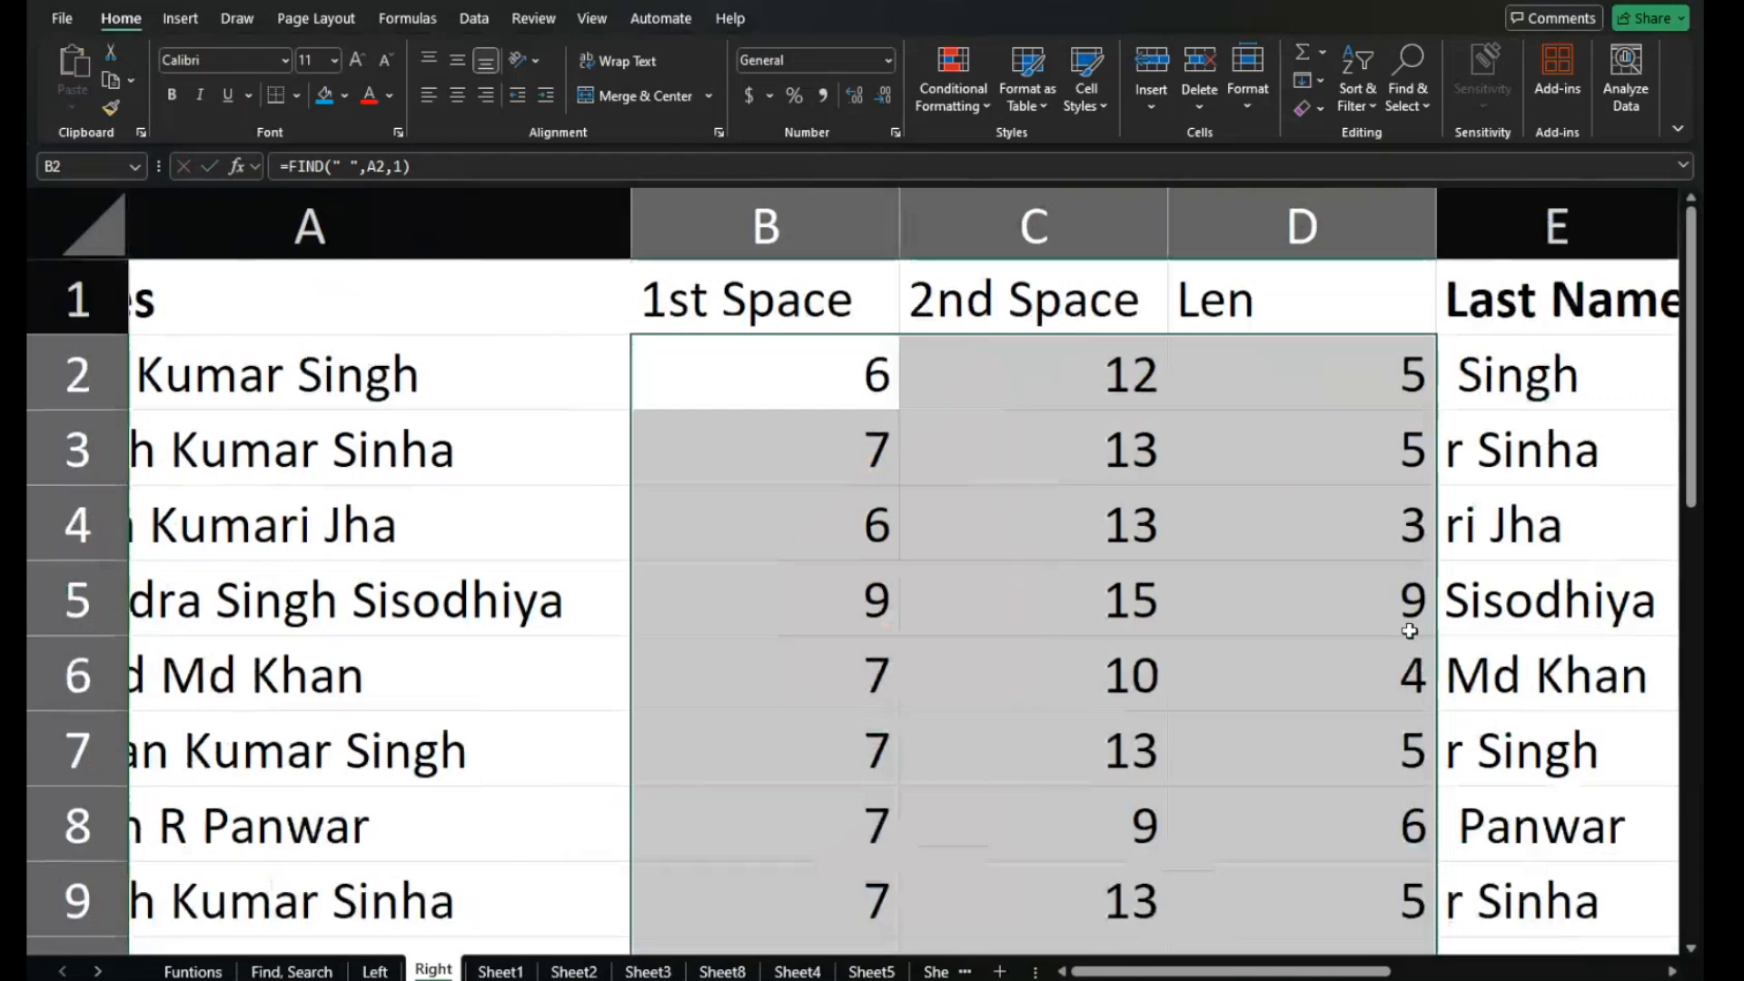
pyautogui.doubleClick(1626, 374)
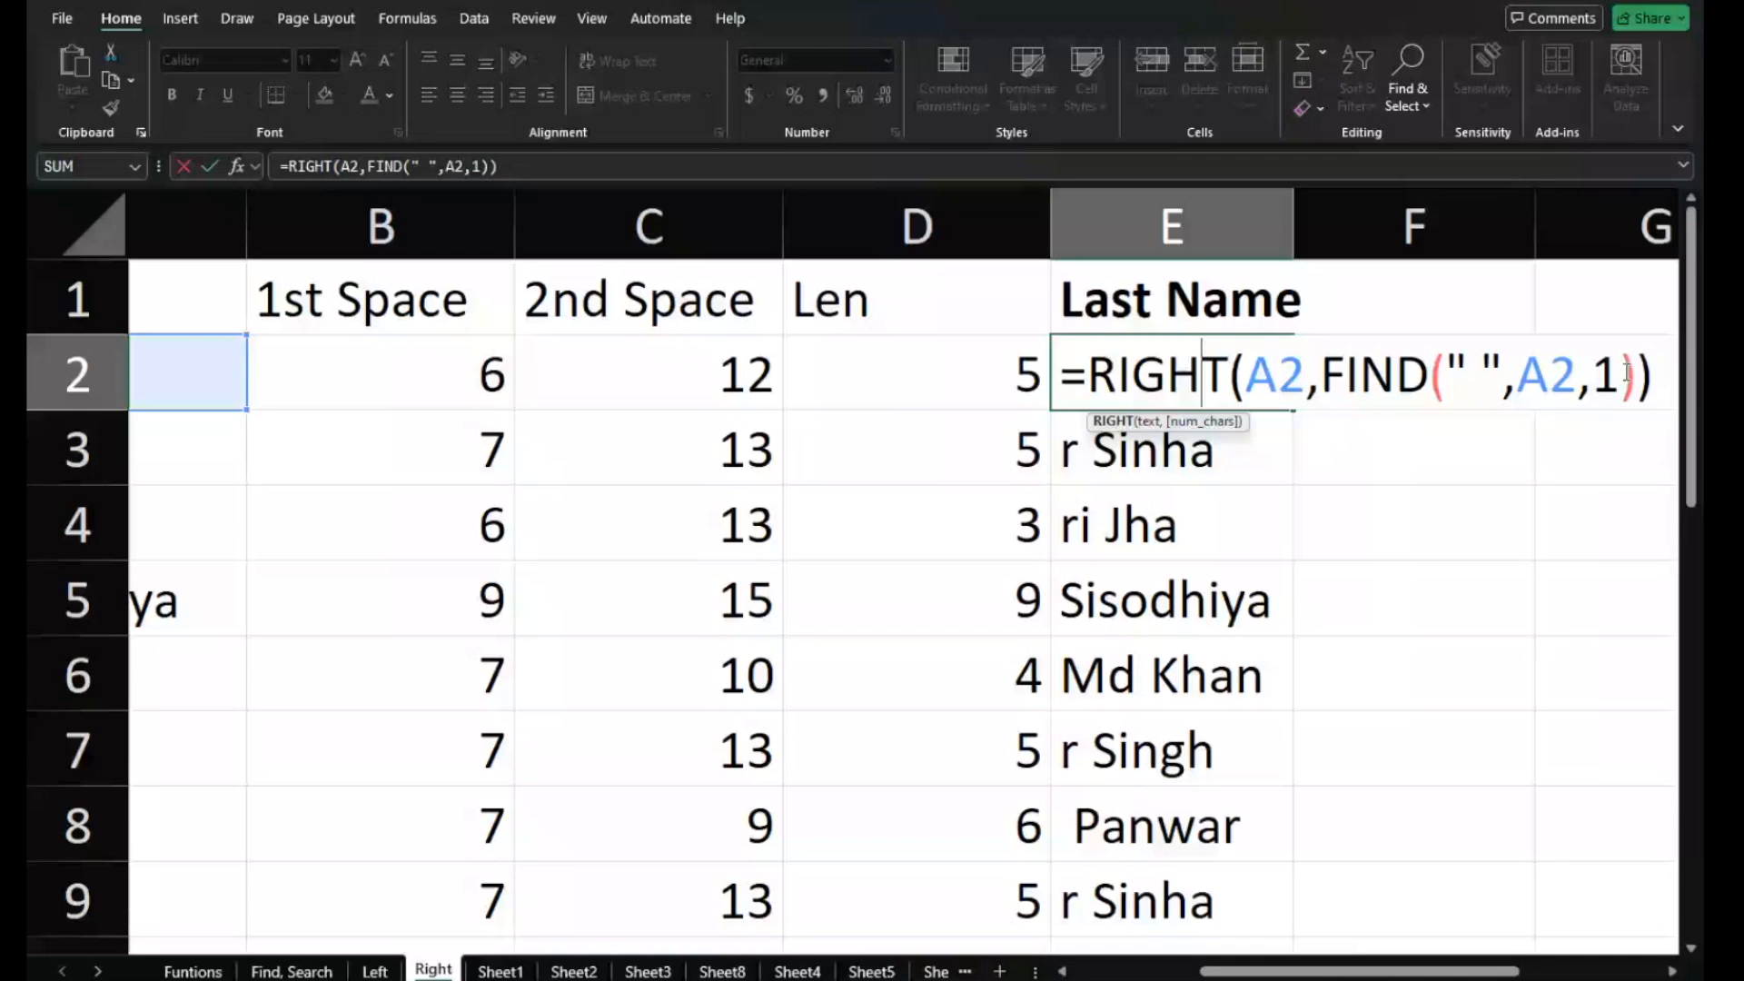
pyautogui.press('Escape')
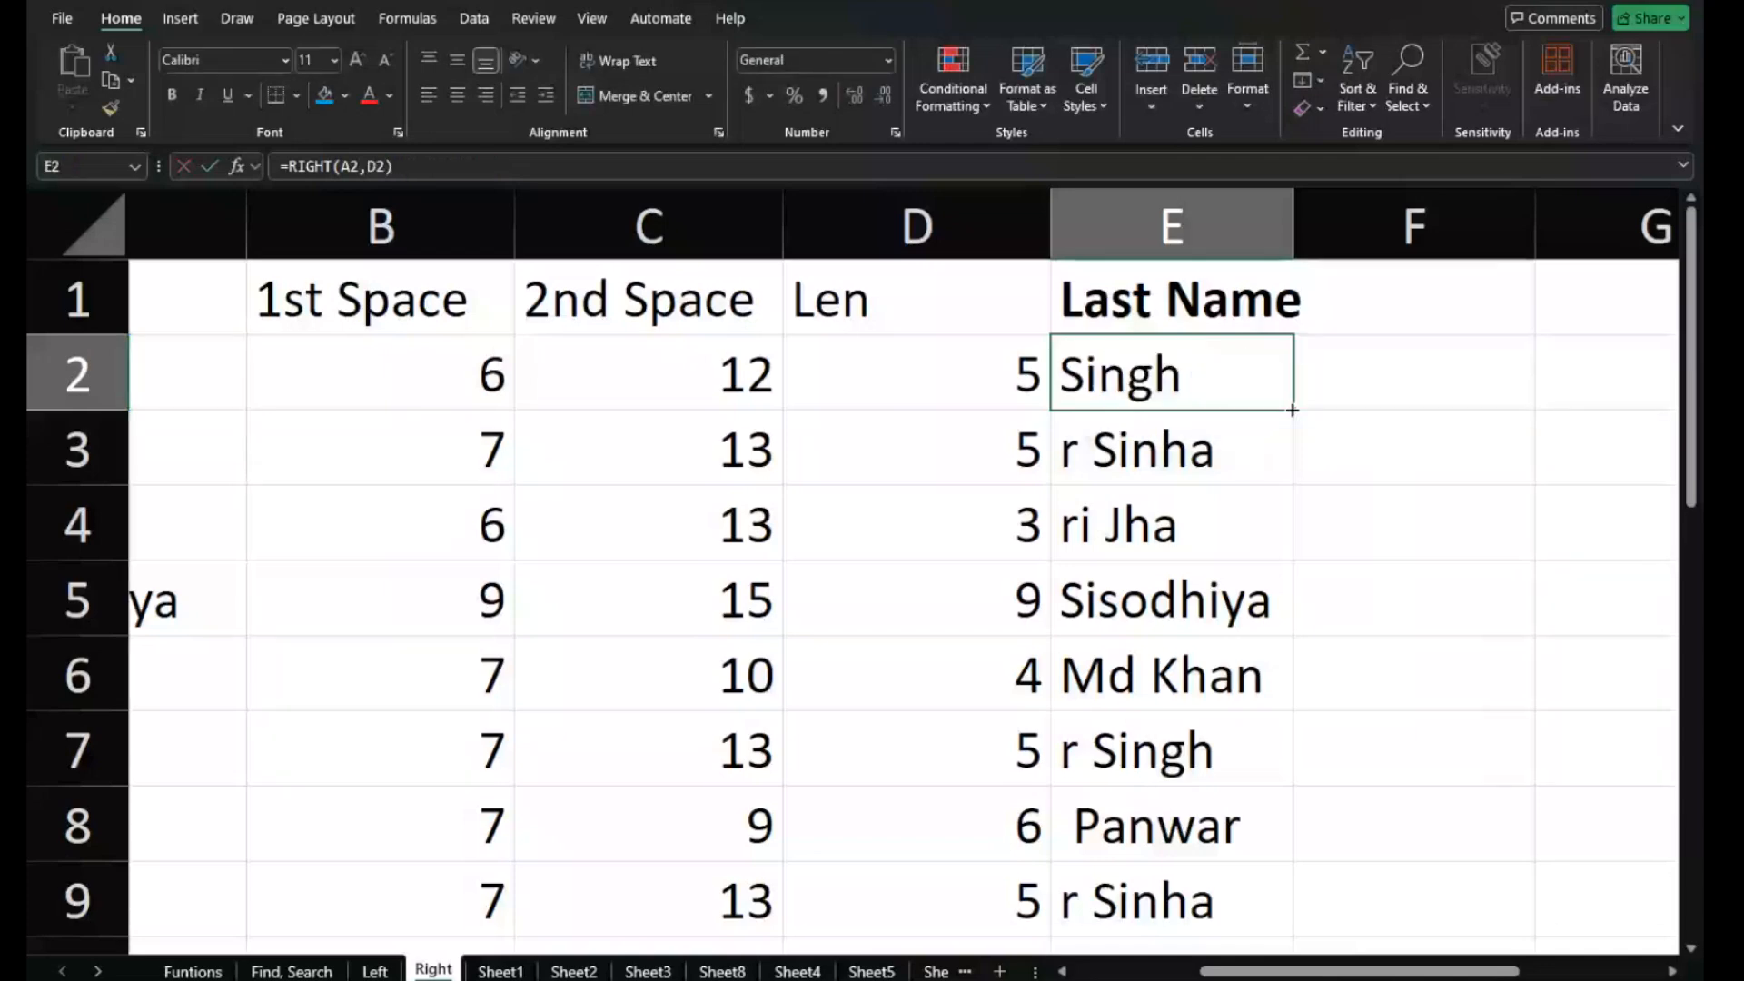
pyautogui.doubleClick(1292, 410)
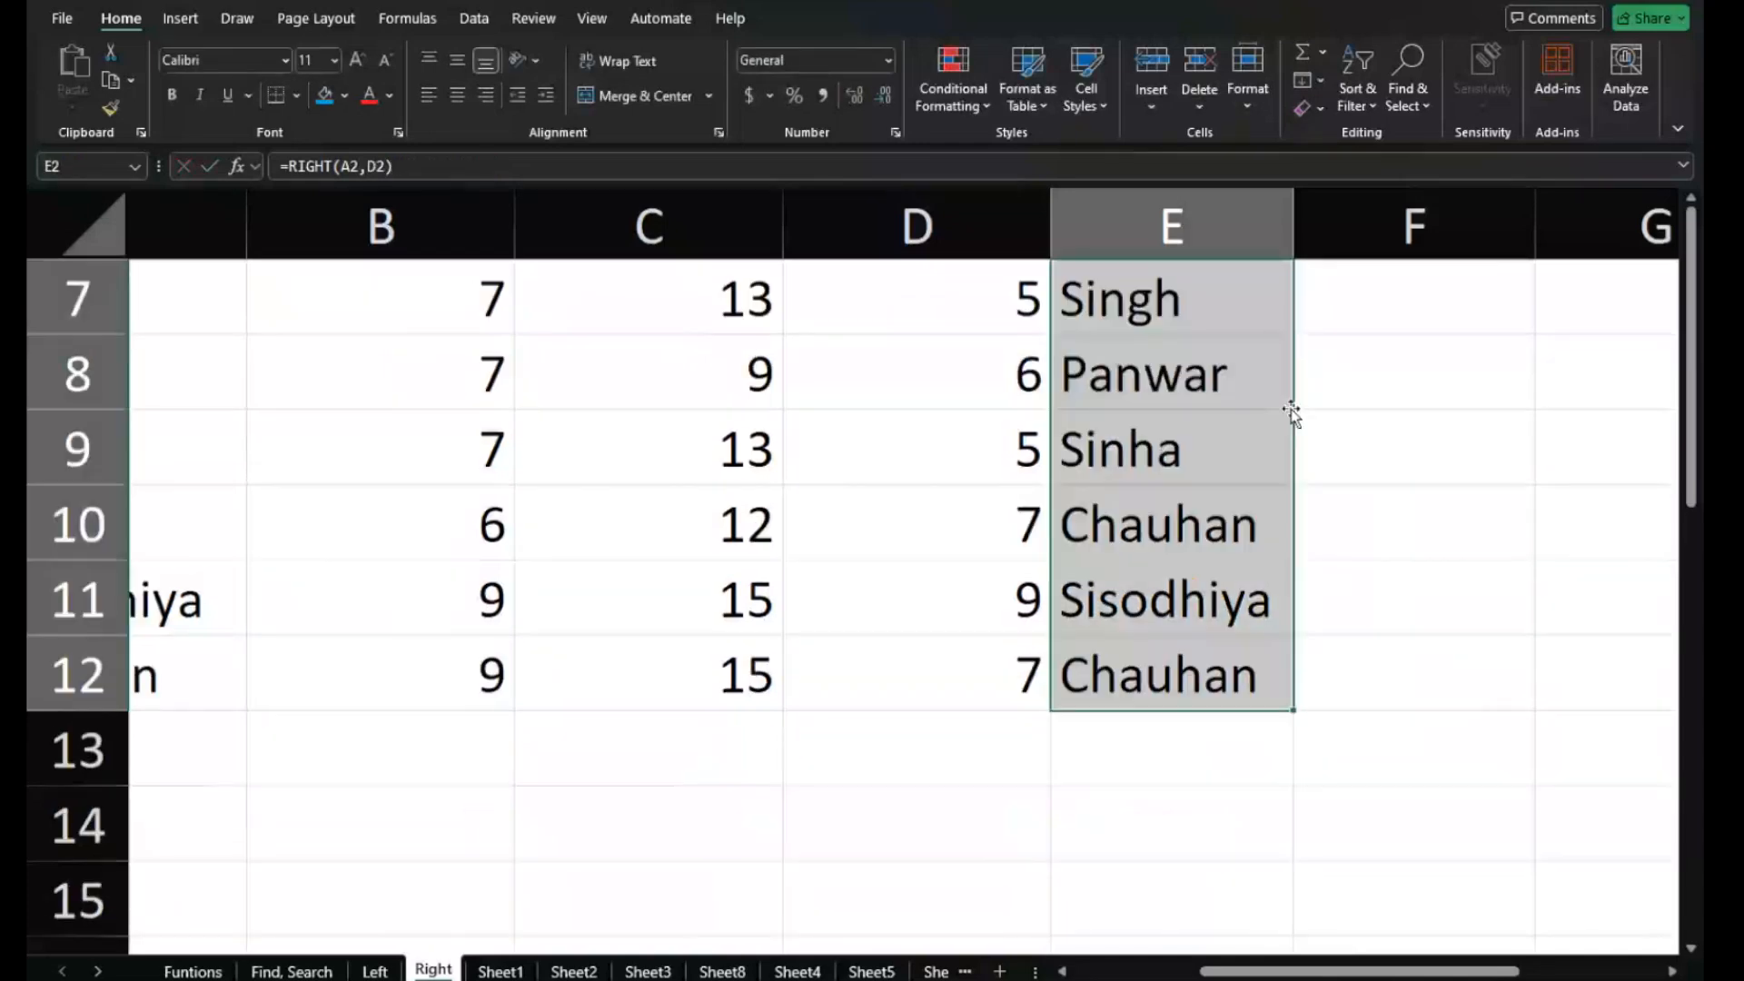
pyautogui.scroll(2, 1290, 409)
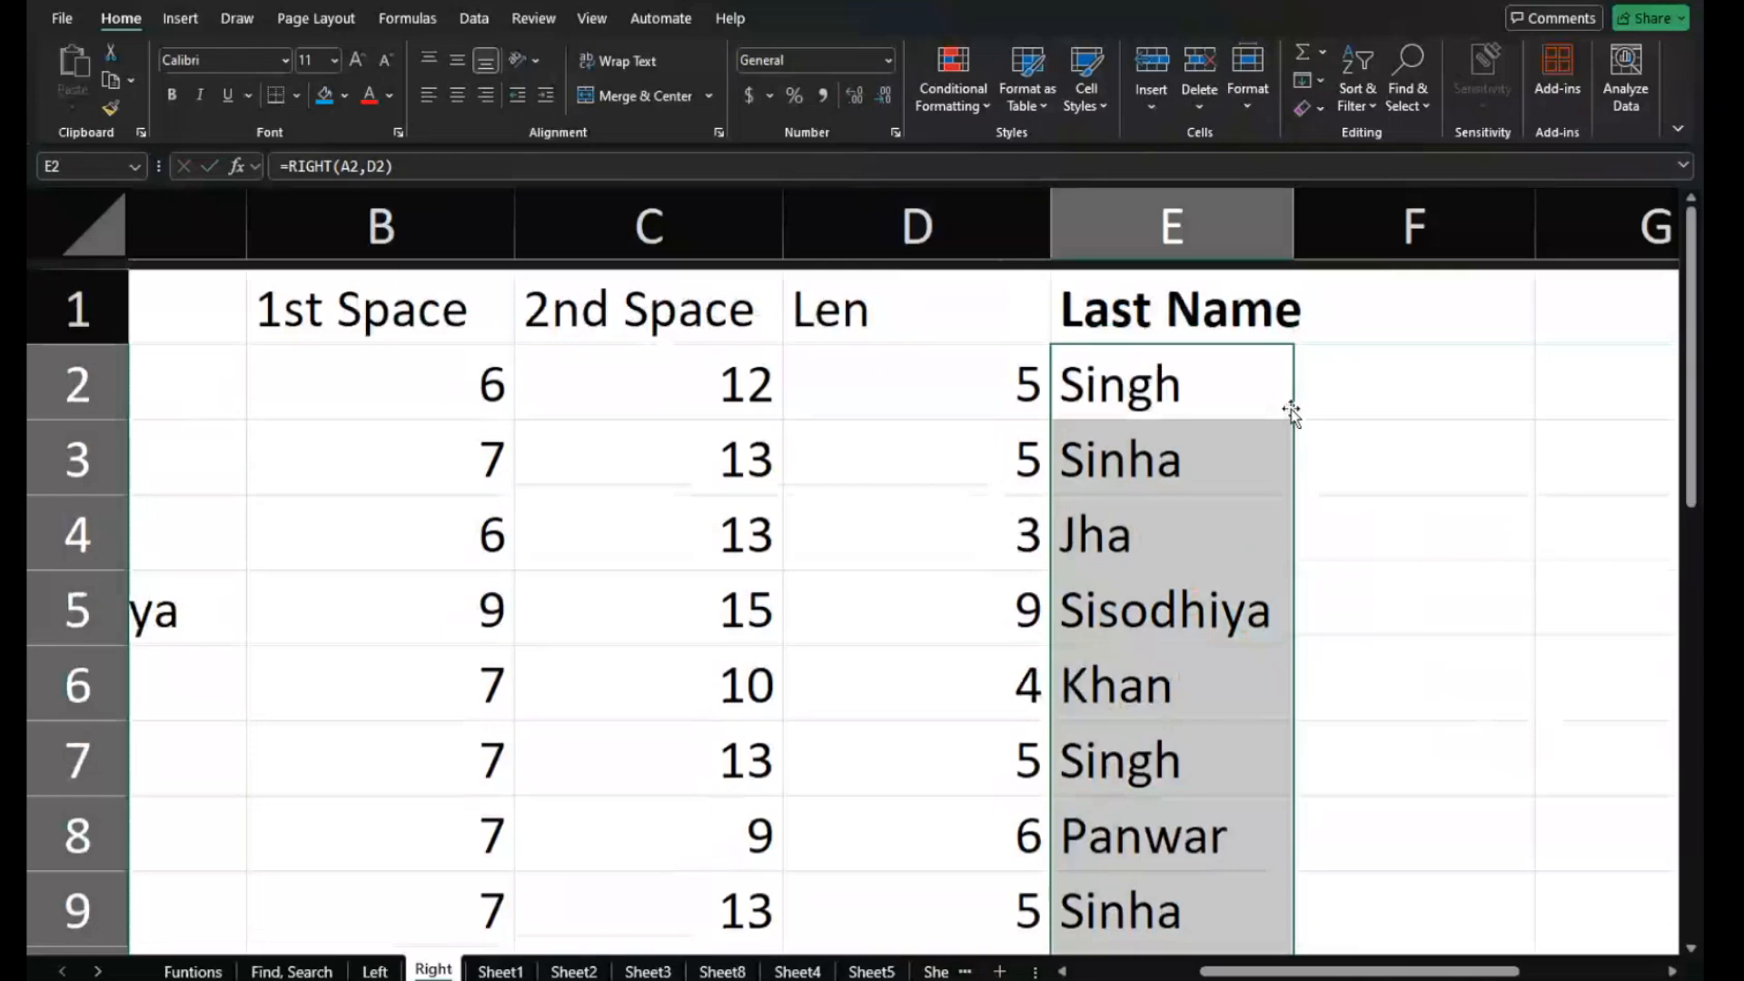
# Widen column E to fit the Last Name heading and select cell F1.
pyautogui.scroll(-2, 988, 440)
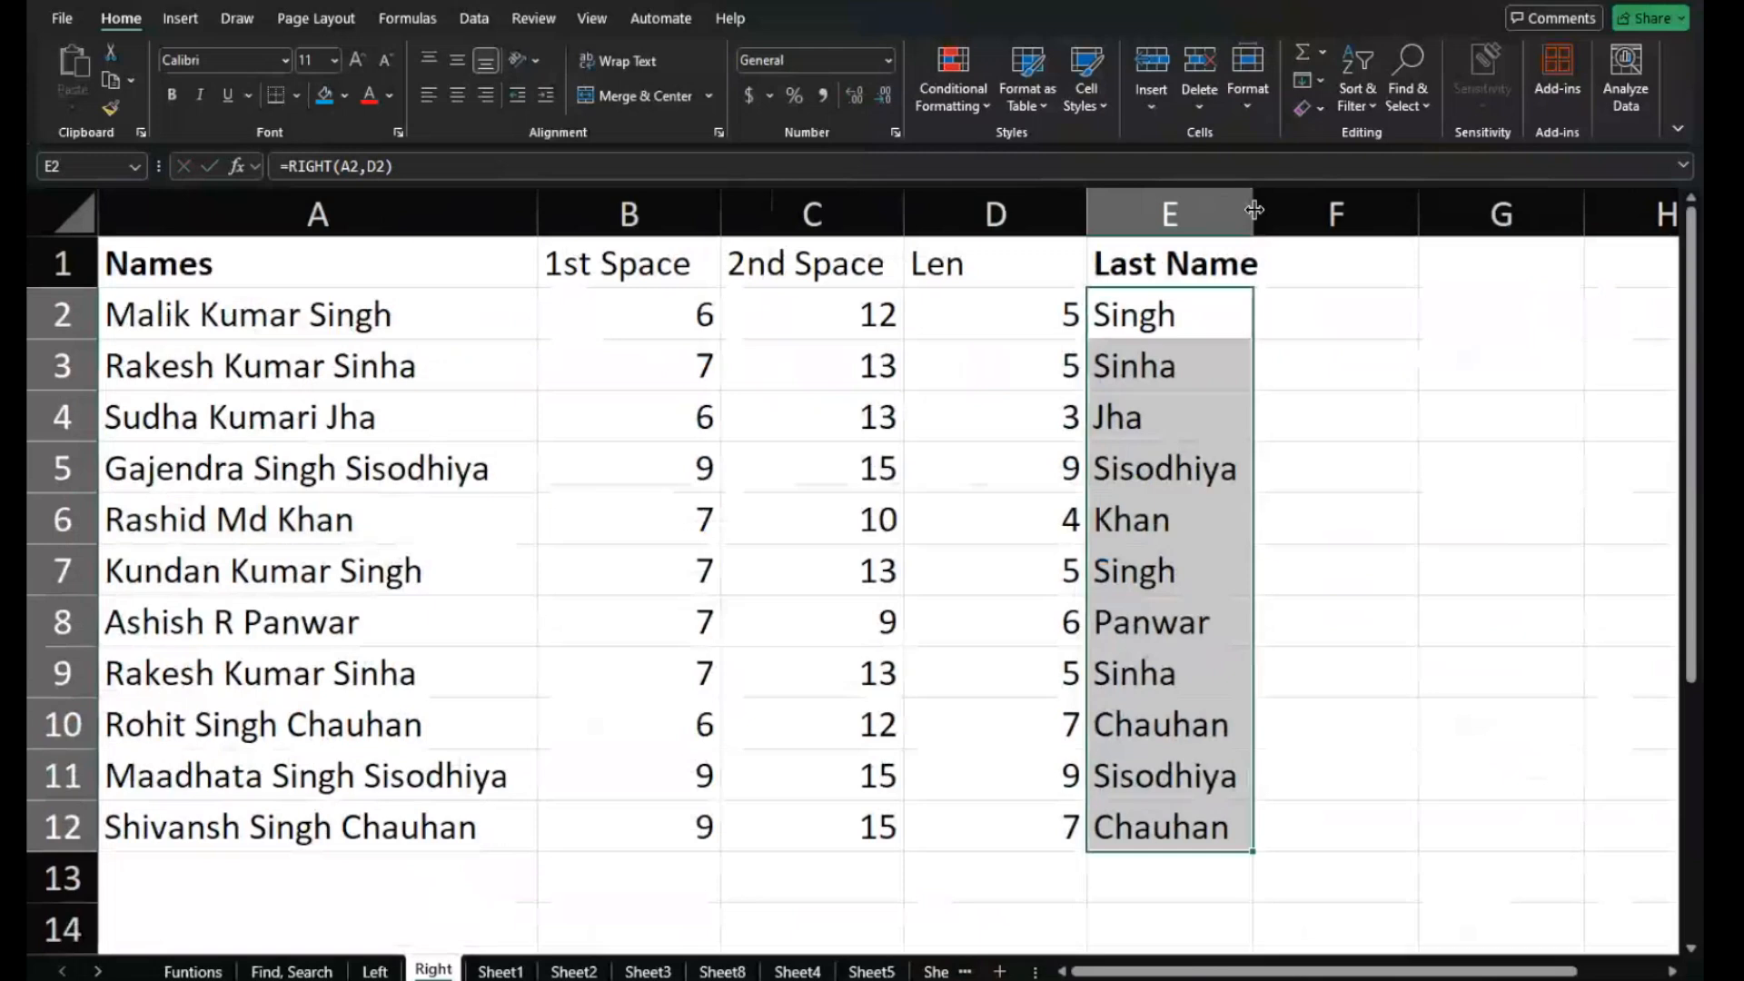
pyautogui.click(1342, 248)
pyautogui.doubleClick(1342, 248)
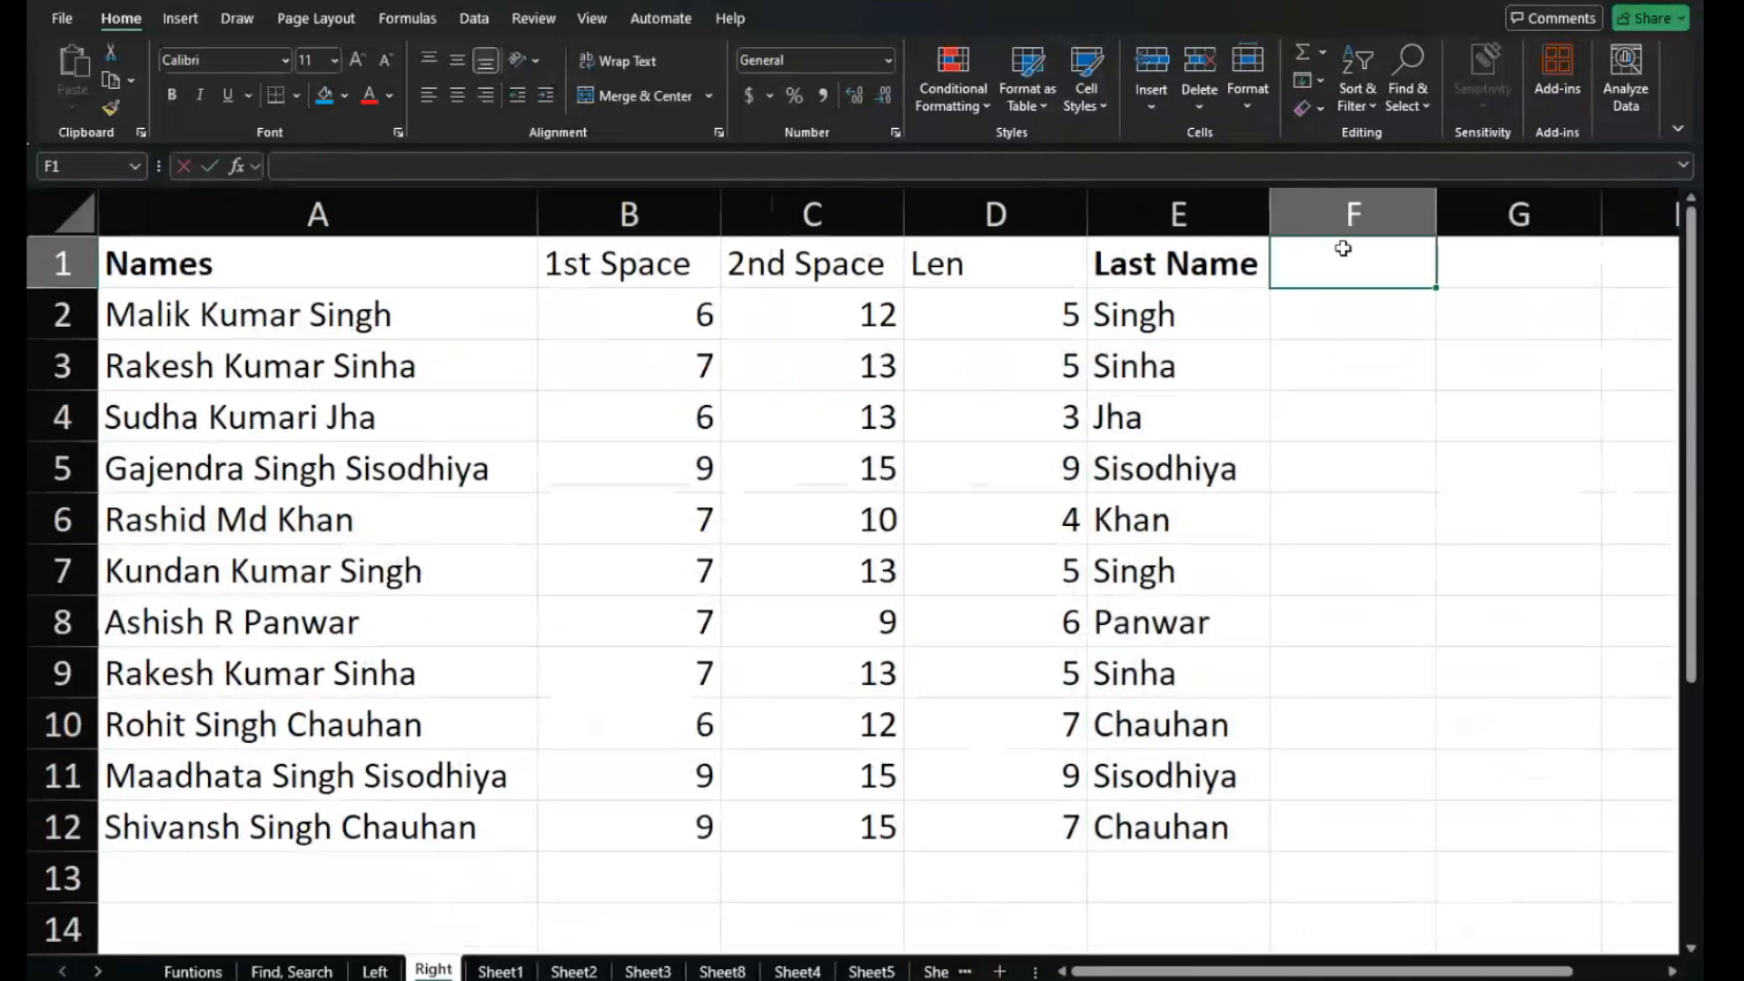
# Enter the heading Expert in F1 and begin the F2 formula with =RIGHT(A2, to extract from the full name.
pyautogui.write('Expert')
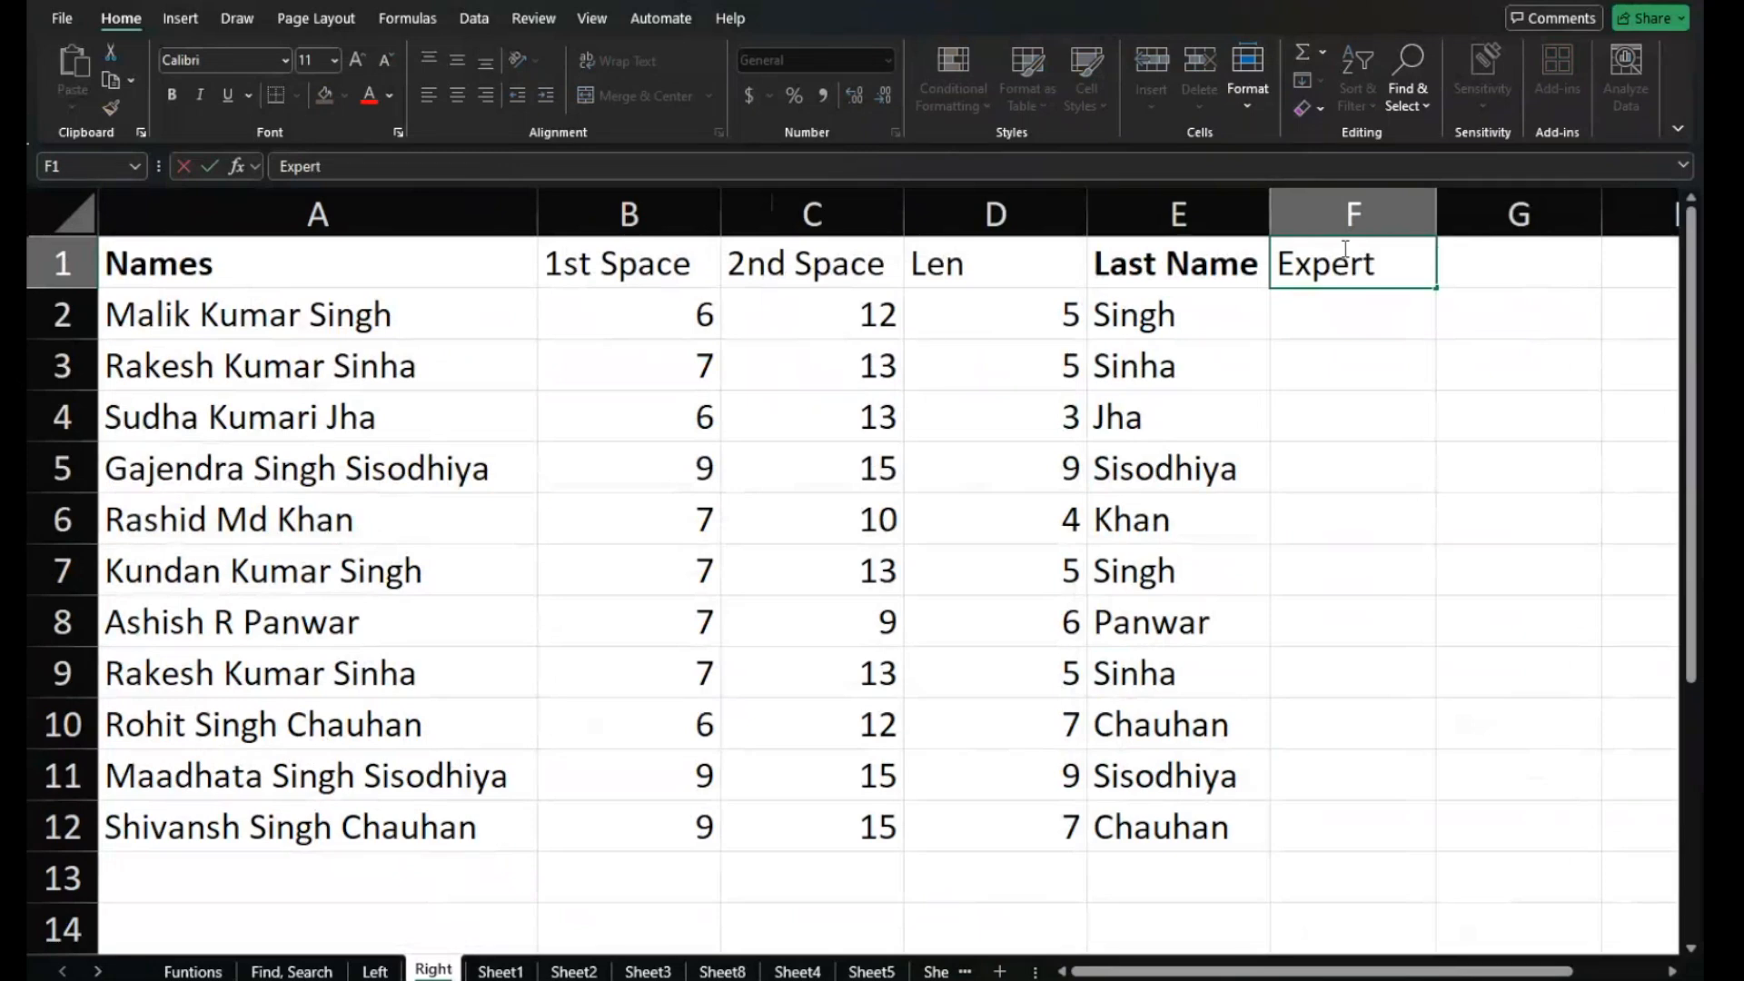
pyautogui.press('Return')
pyautogui.write('=')
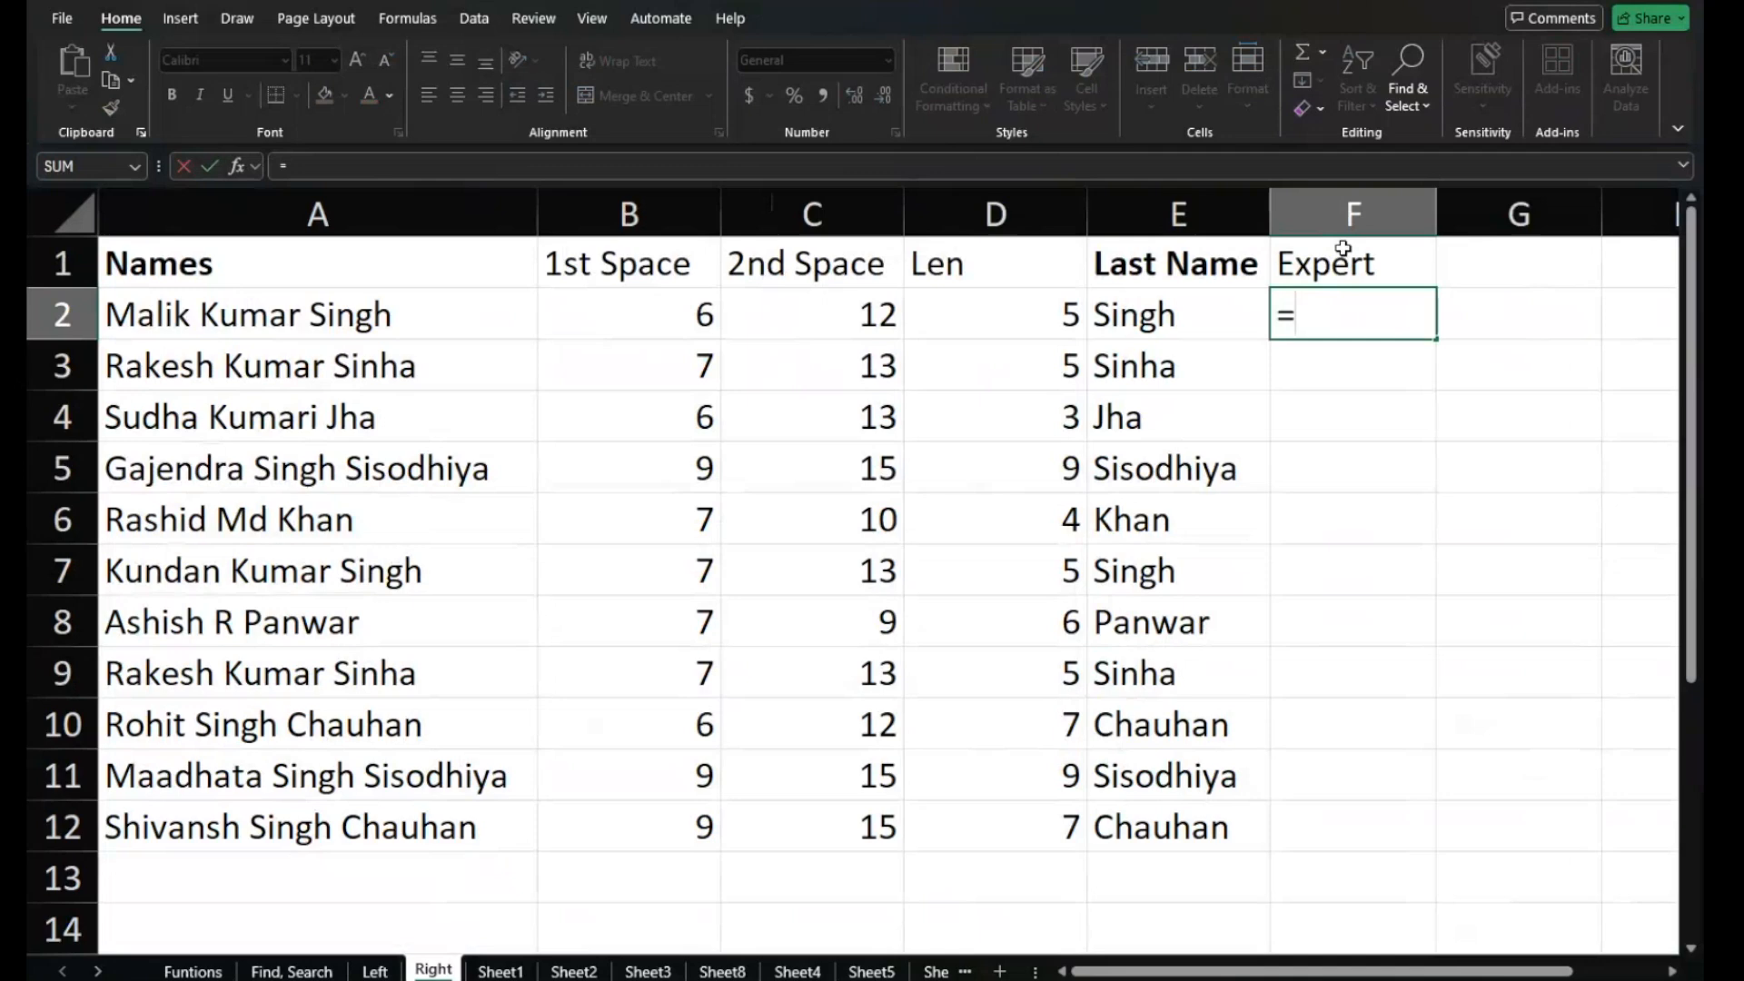
pyautogui.write('r')
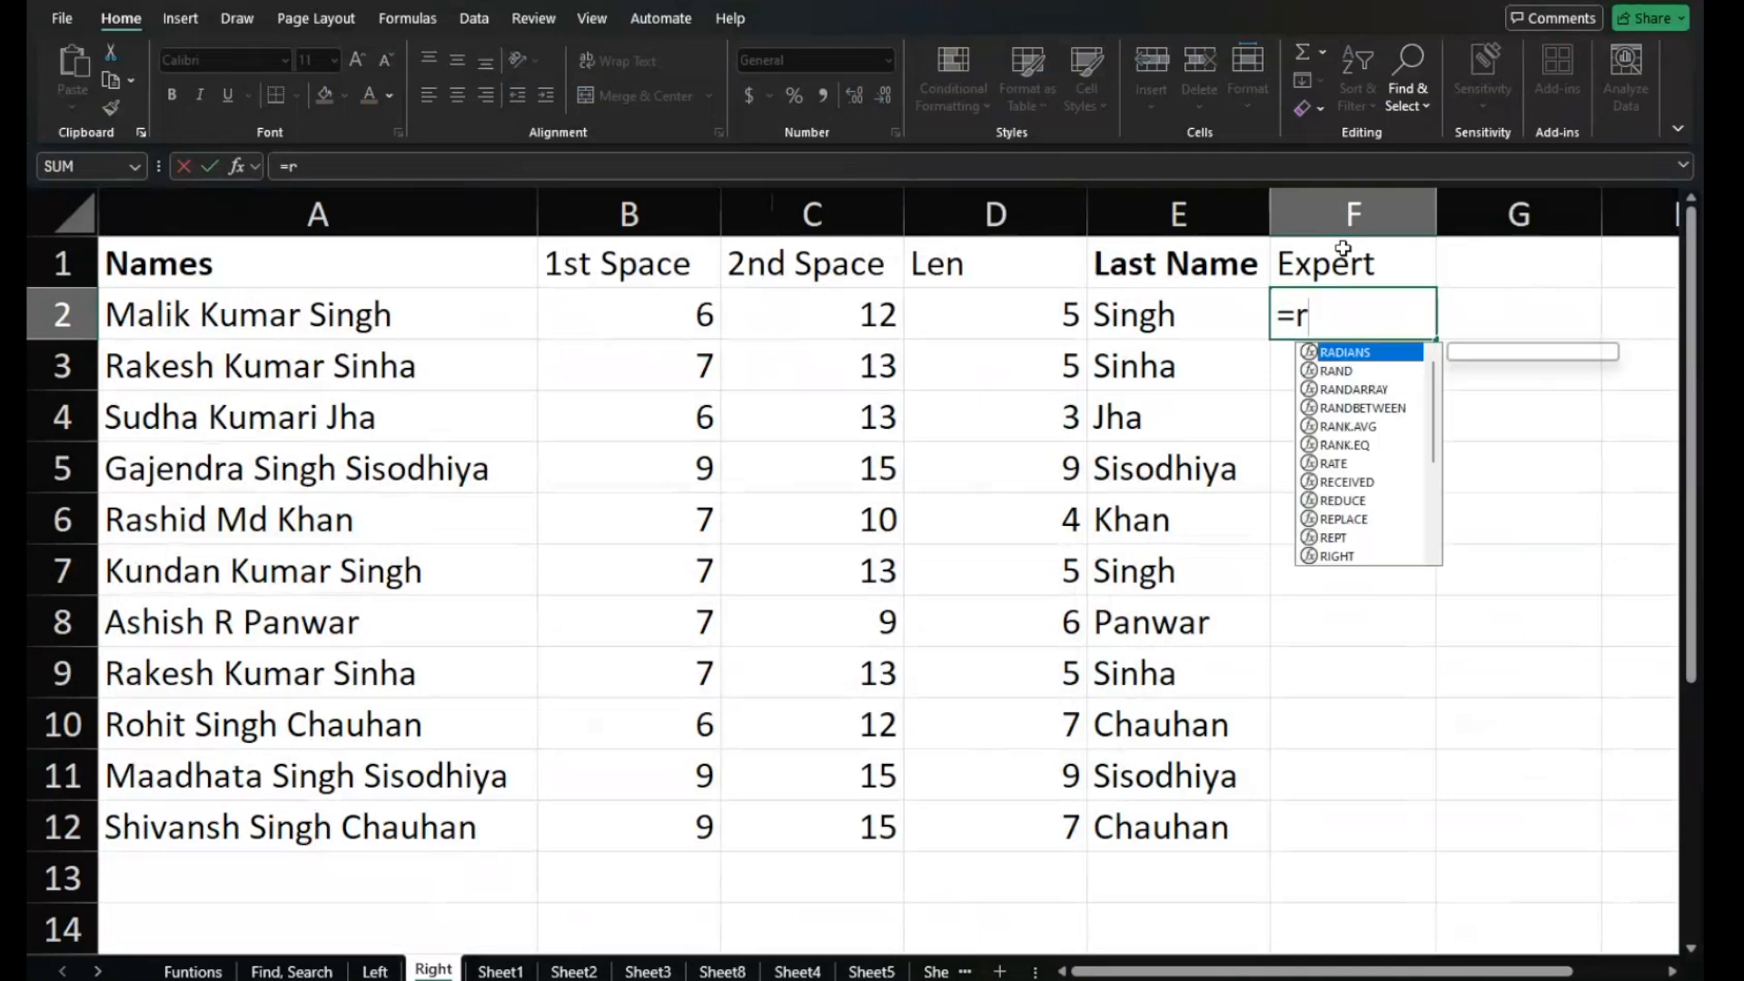
pyautogui.write('ight(')
pyautogui.click(370, 312)
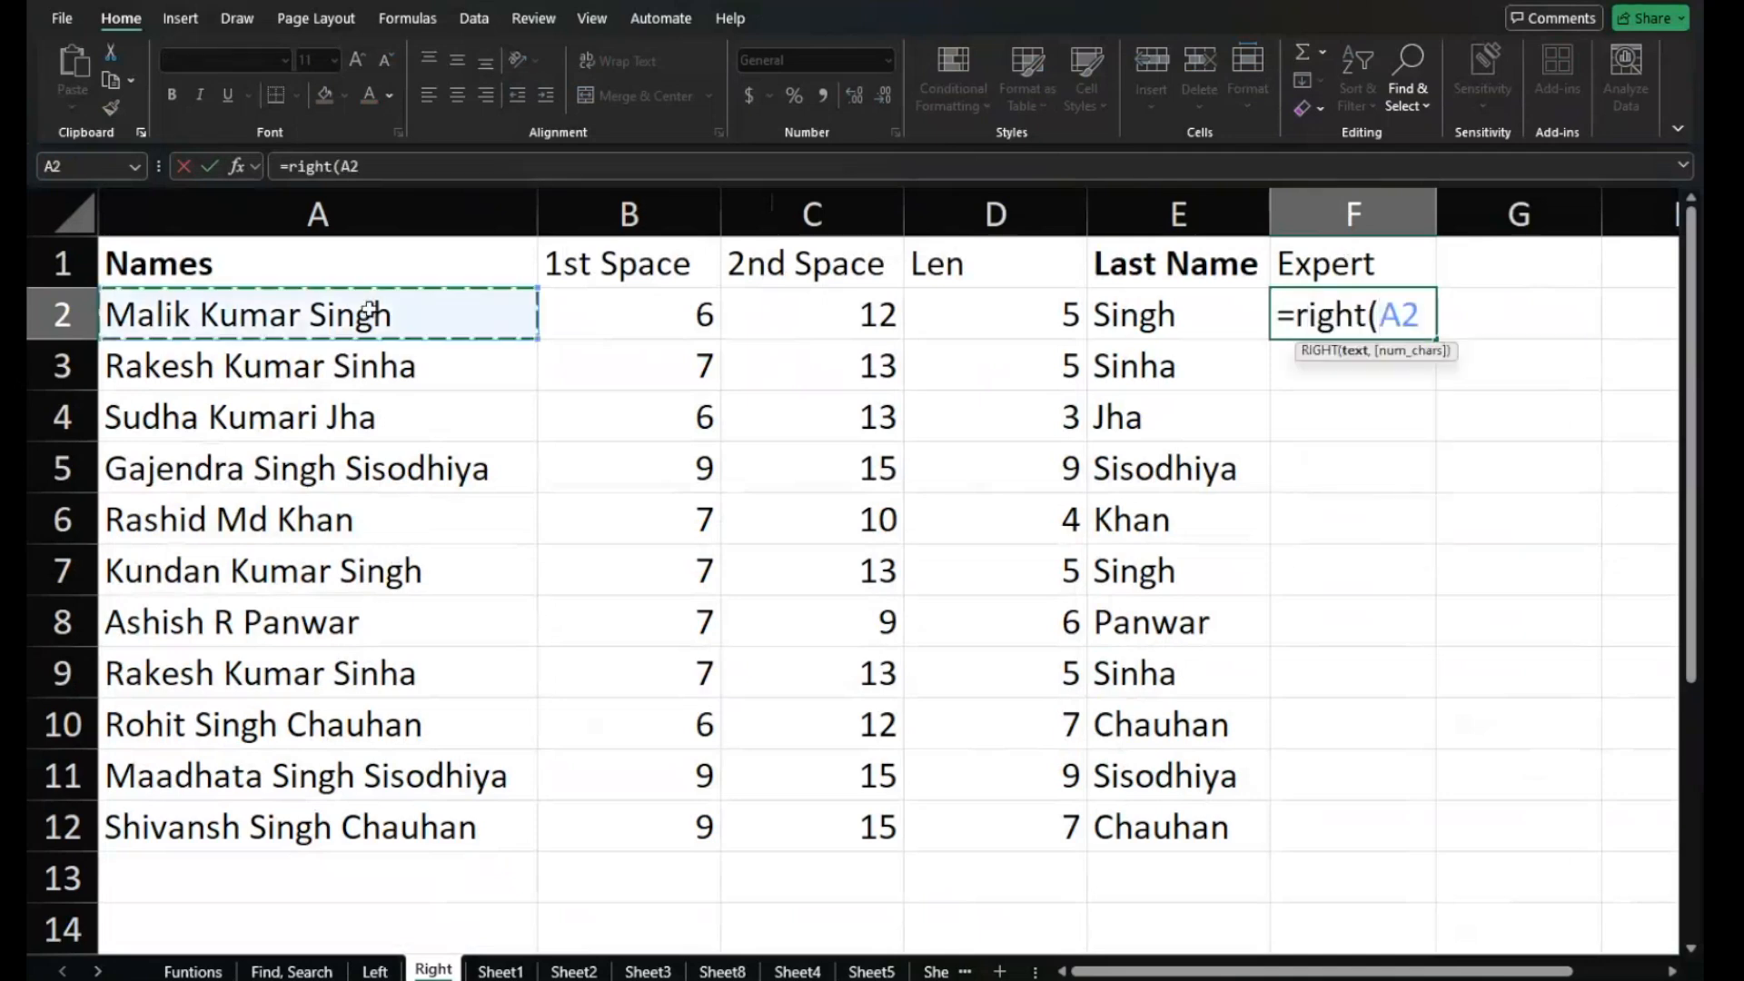
pyautogui.write(',')
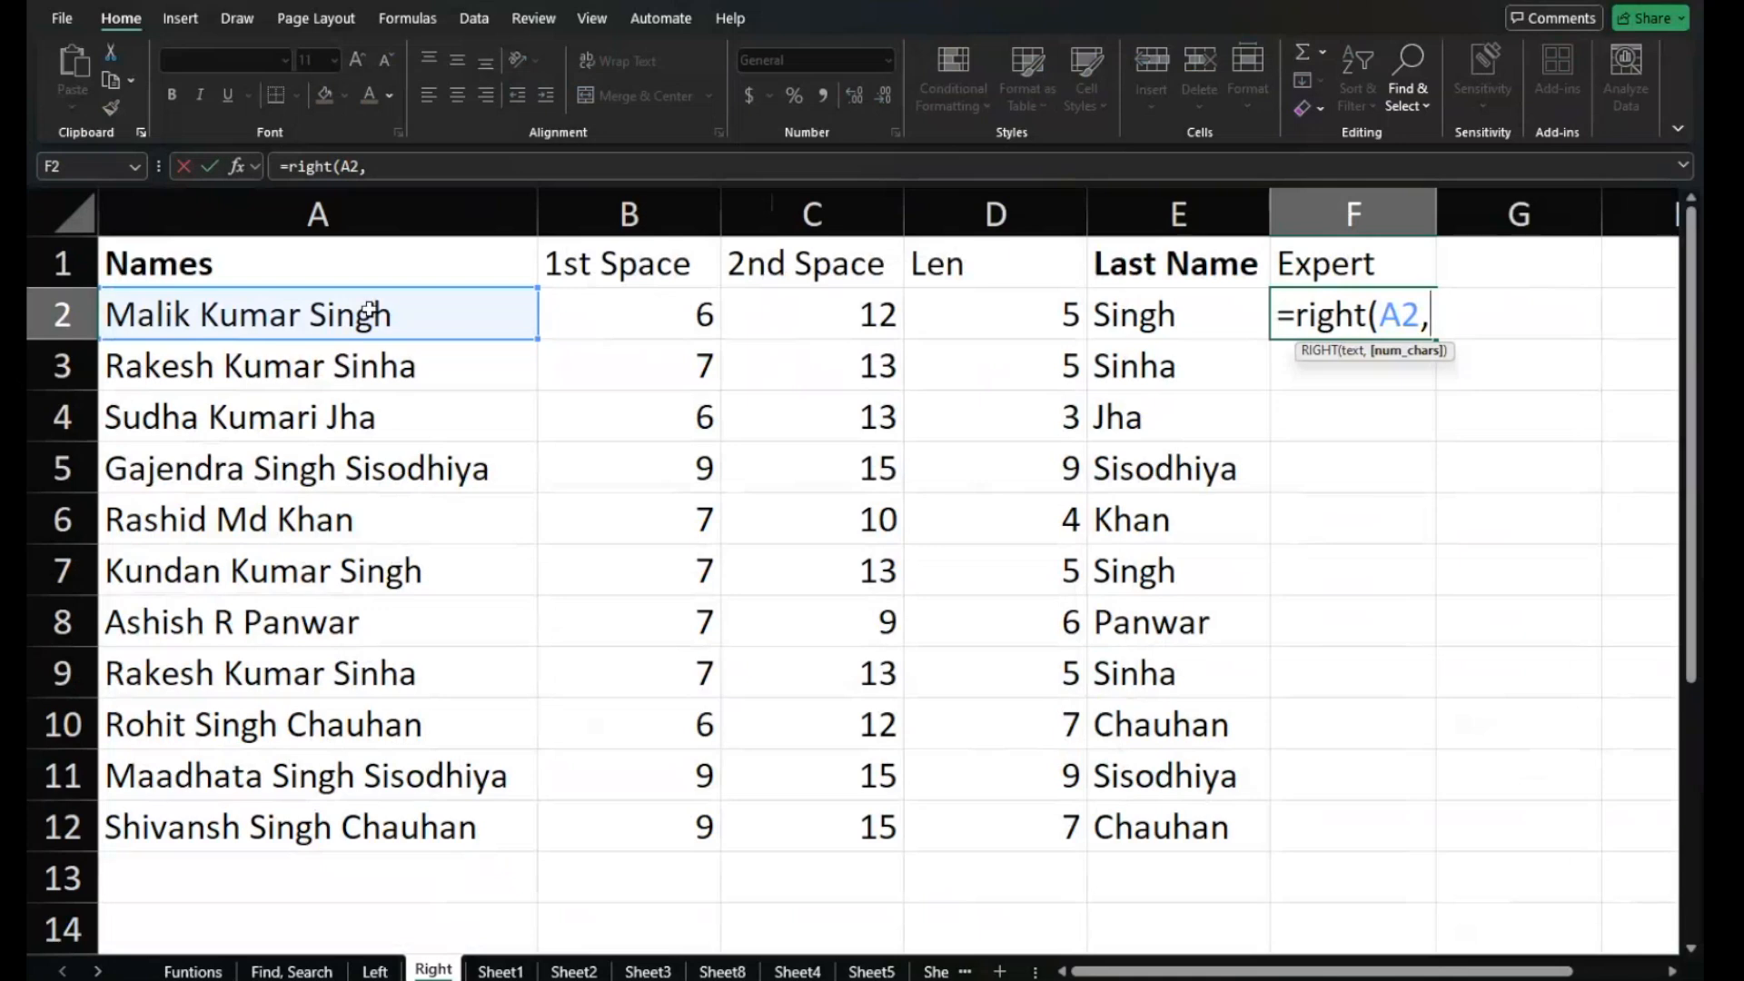
# Continue the F2 formula's character count with LEN(A2)-FIND(" ",A2, leaving the FIND start position open.
pyautogui.write('len')
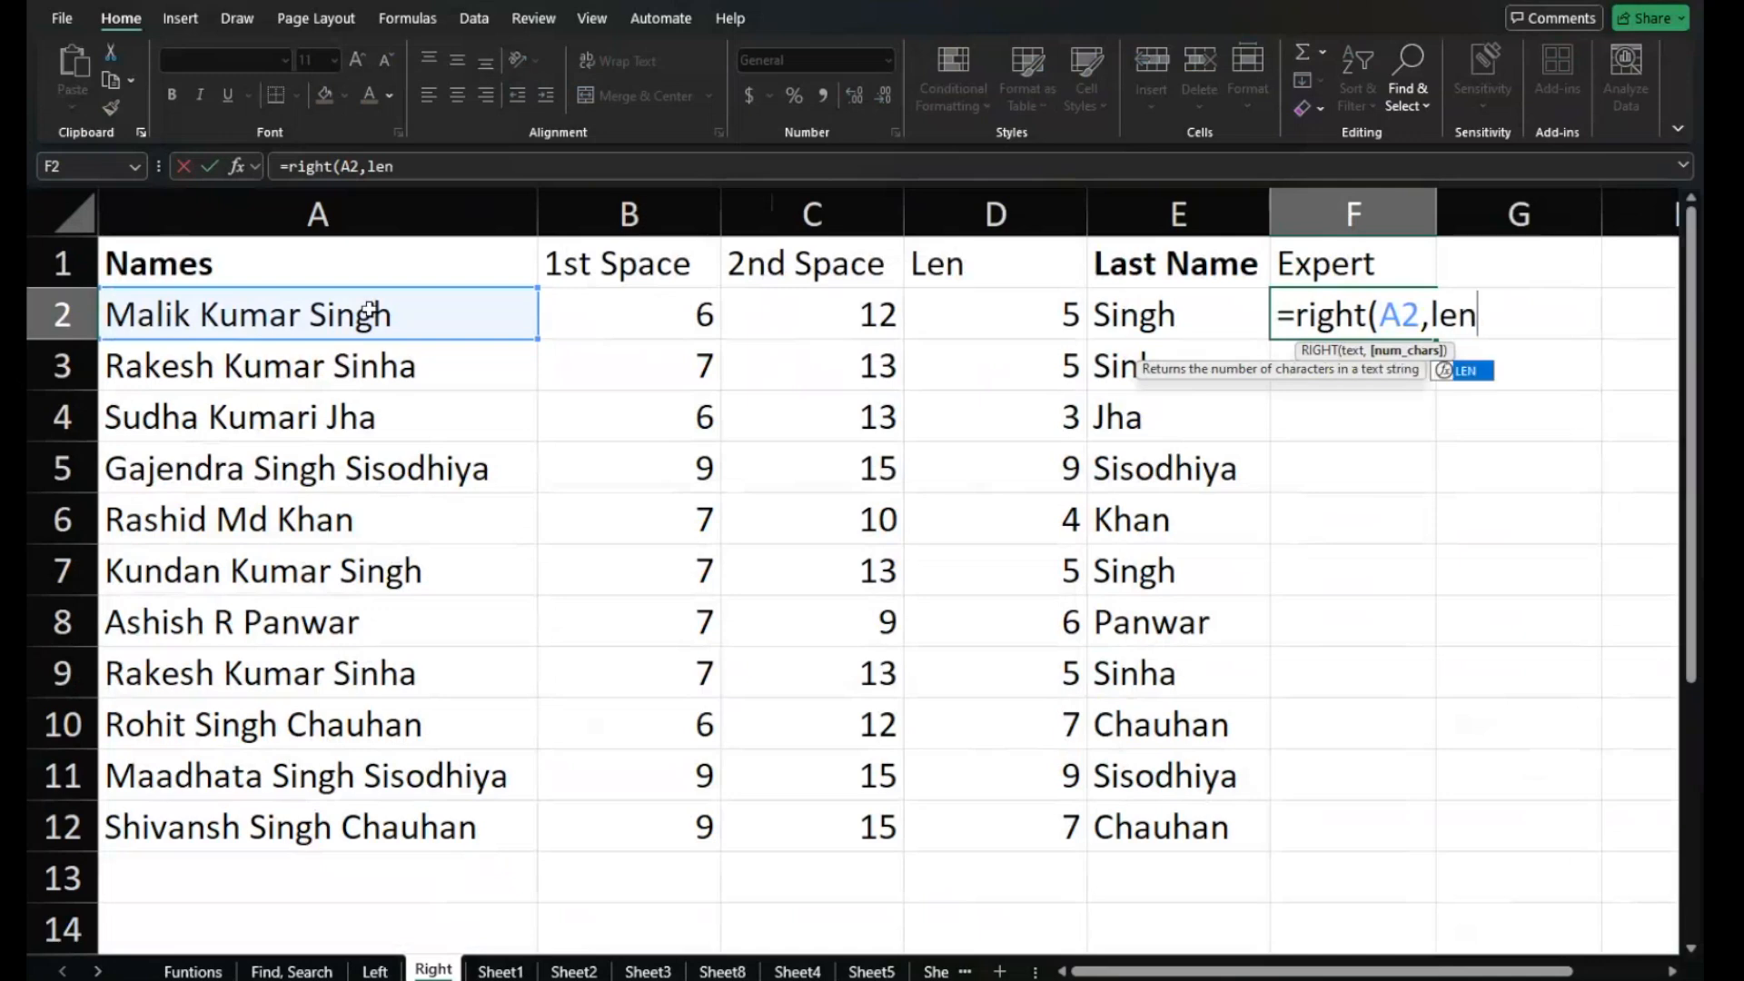
pyautogui.write('(')
pyautogui.click(181, 300)
pyautogui.write(')-')
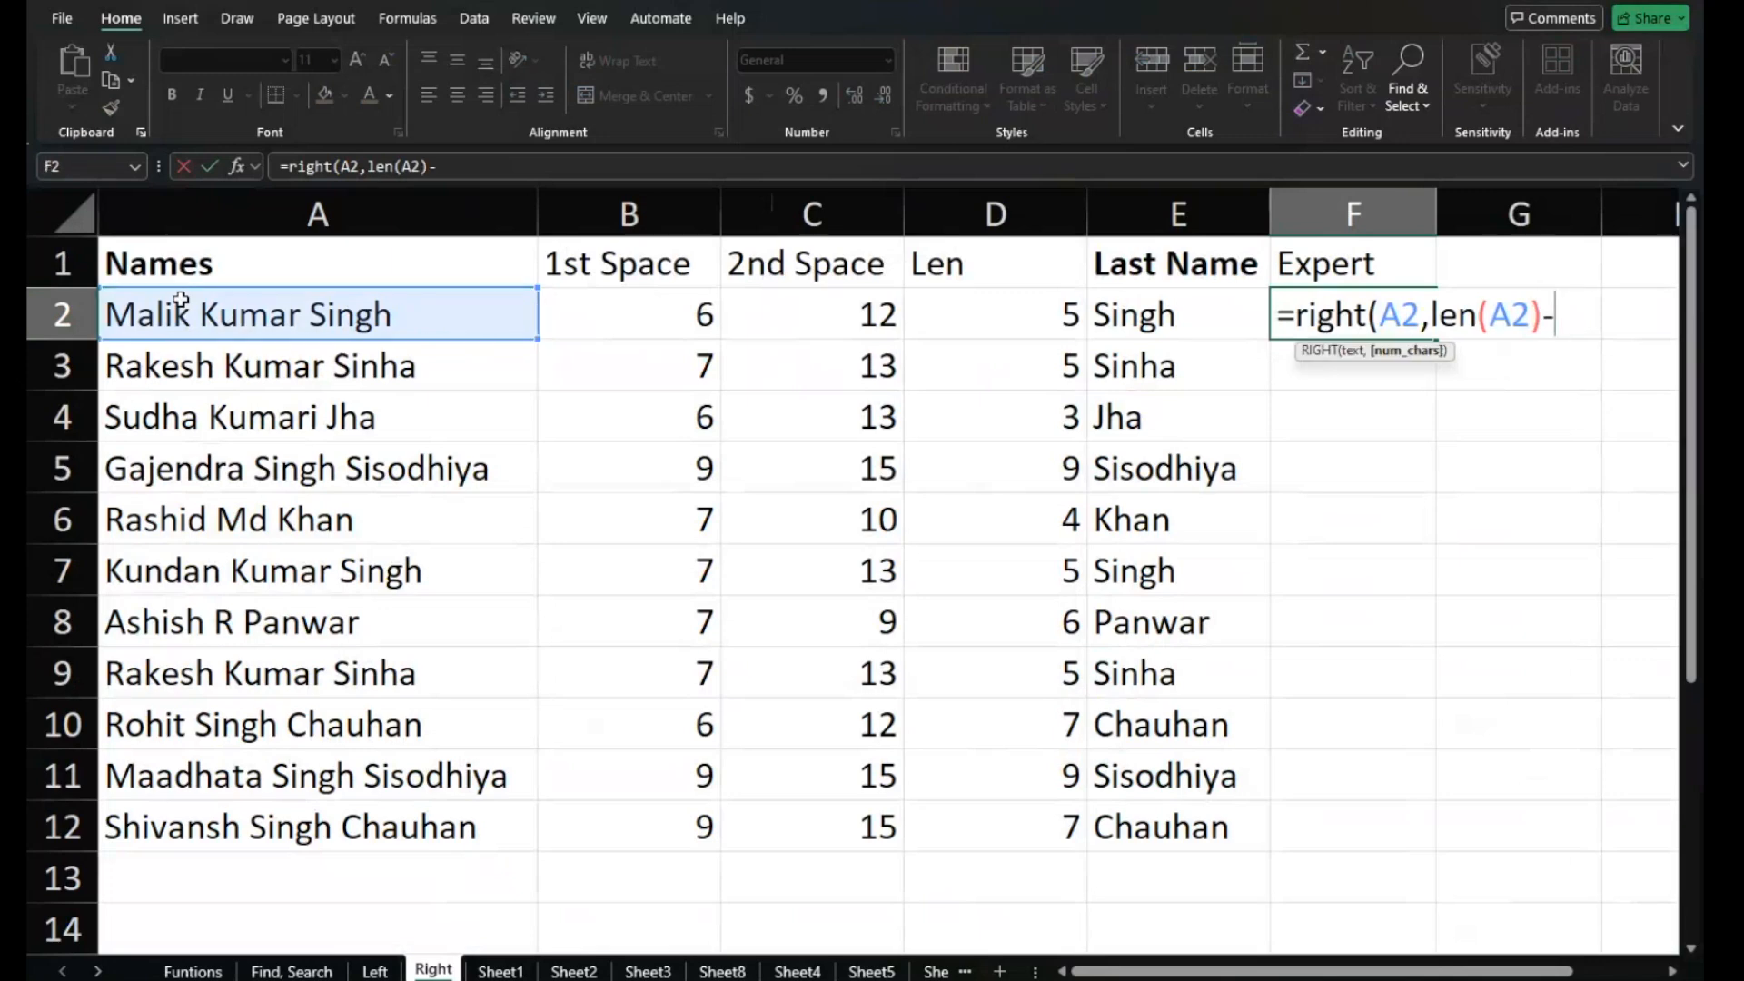
pyautogui.write('find(')
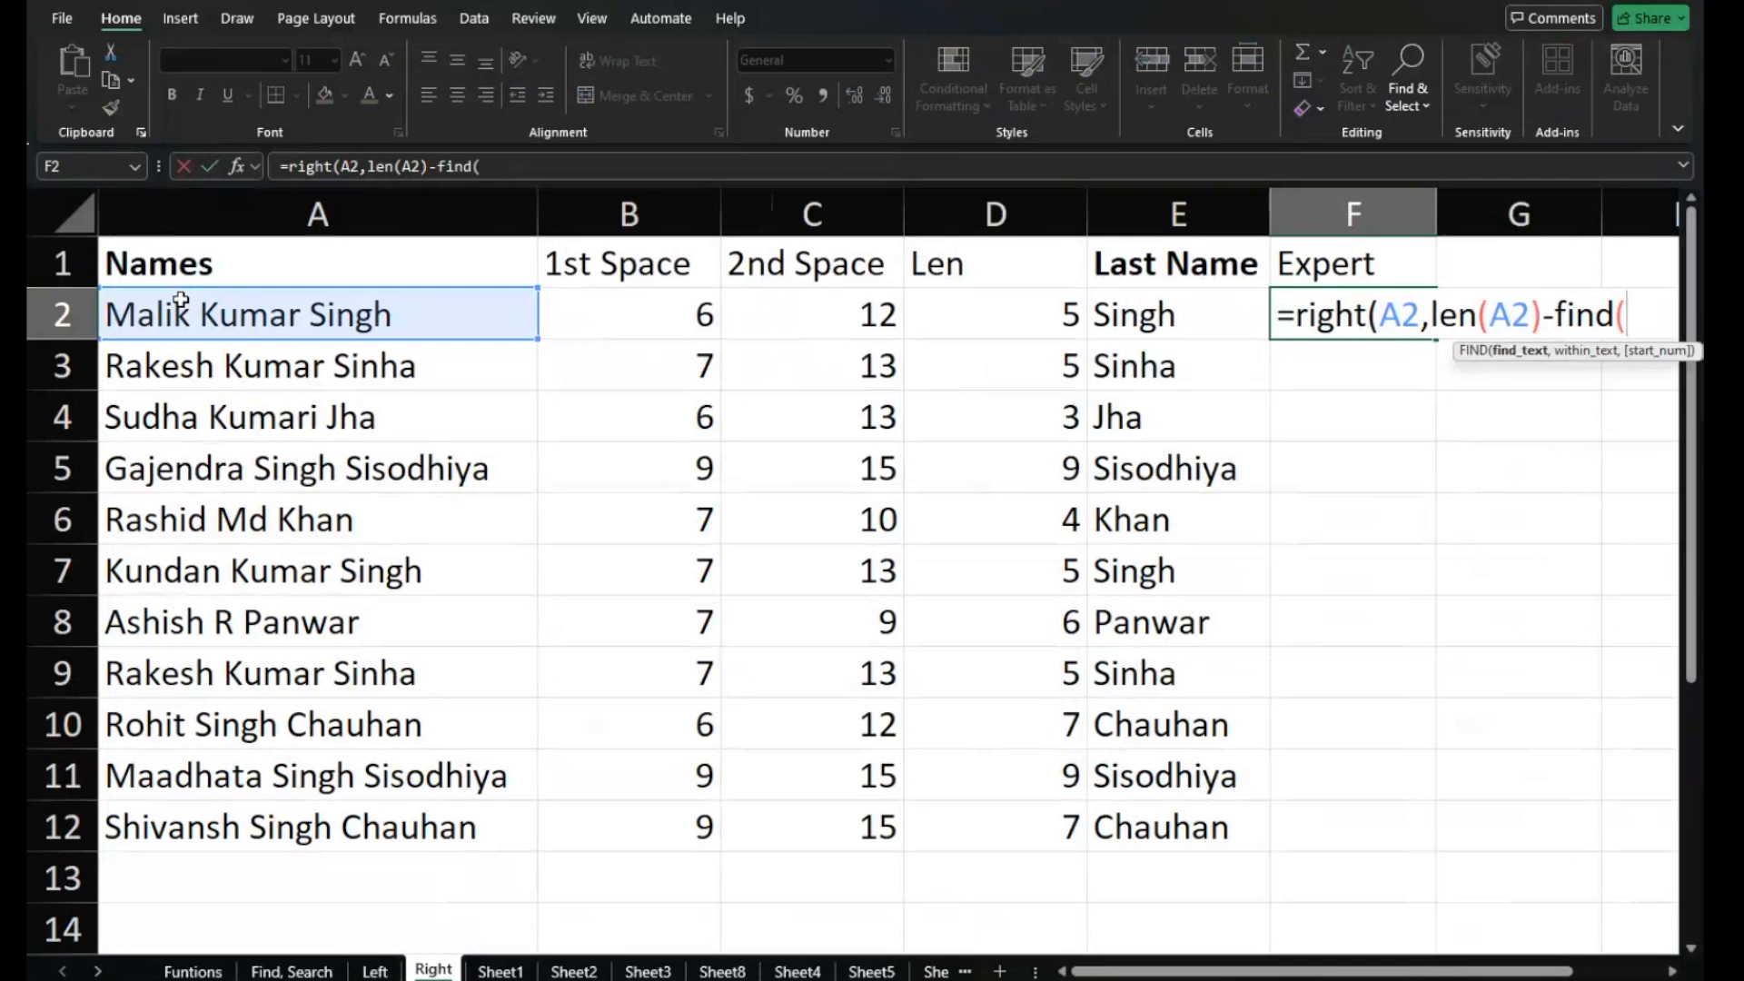
pyautogui.hscroll(2, 180, 299)
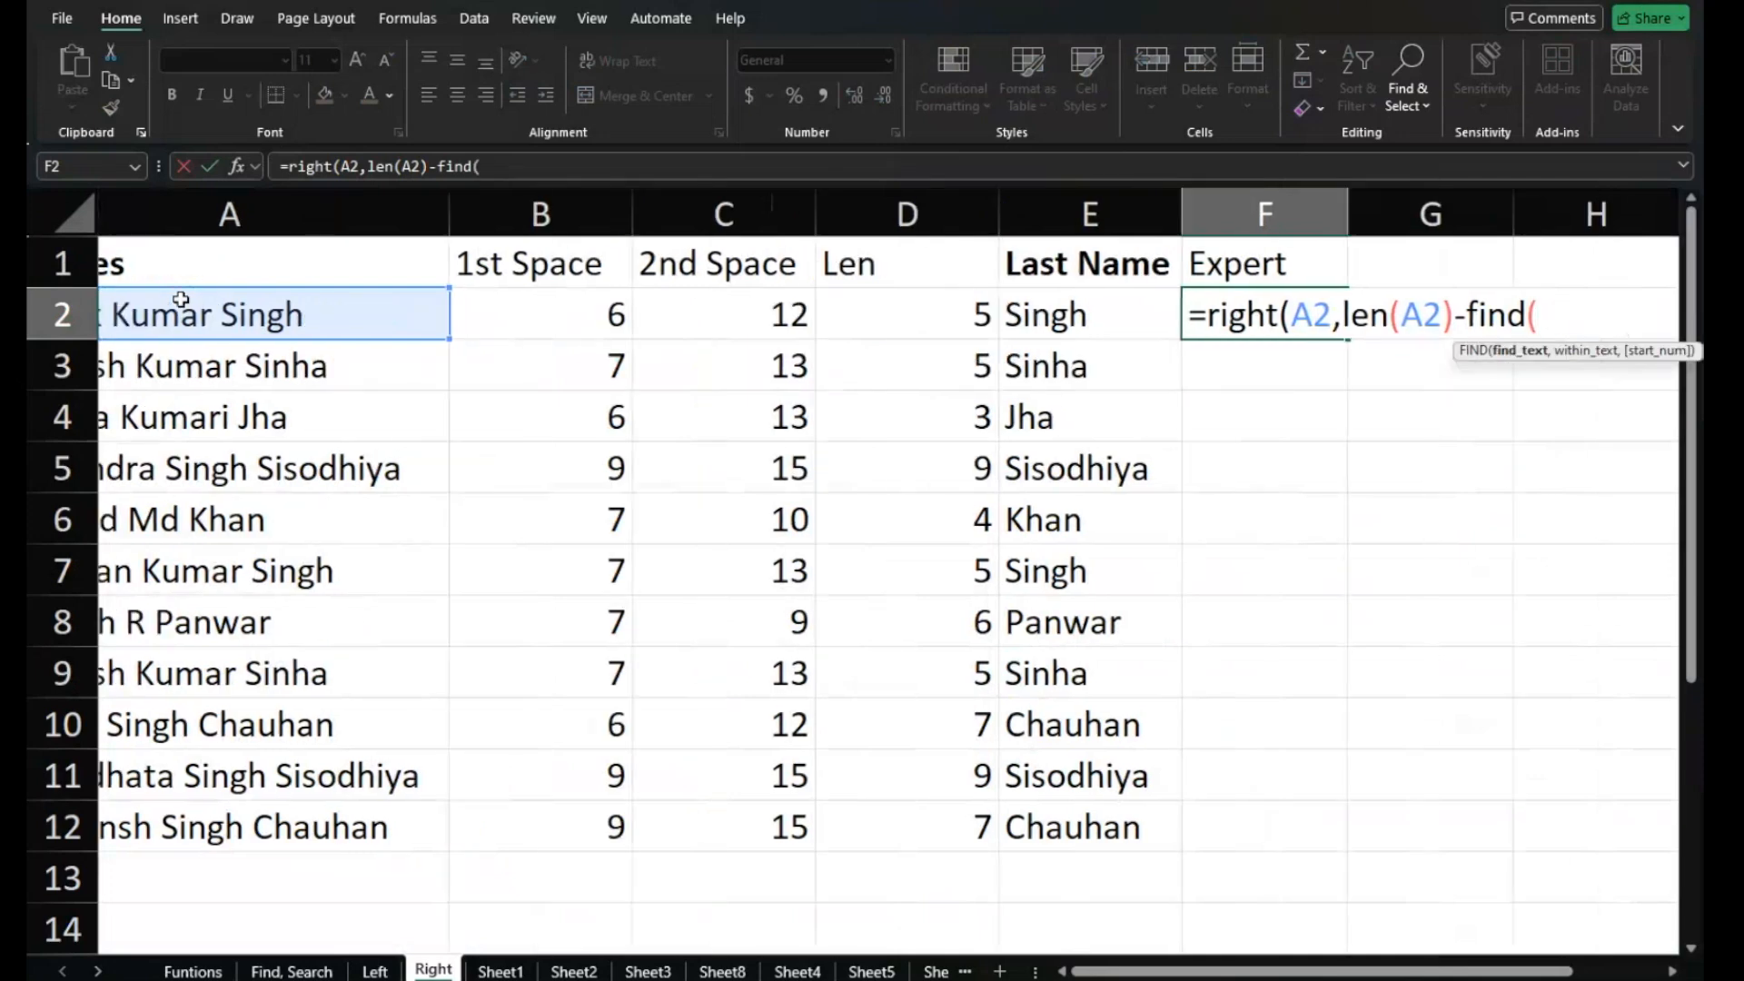
pyautogui.hscroll(1, 181, 299)
pyautogui.write('" ",')
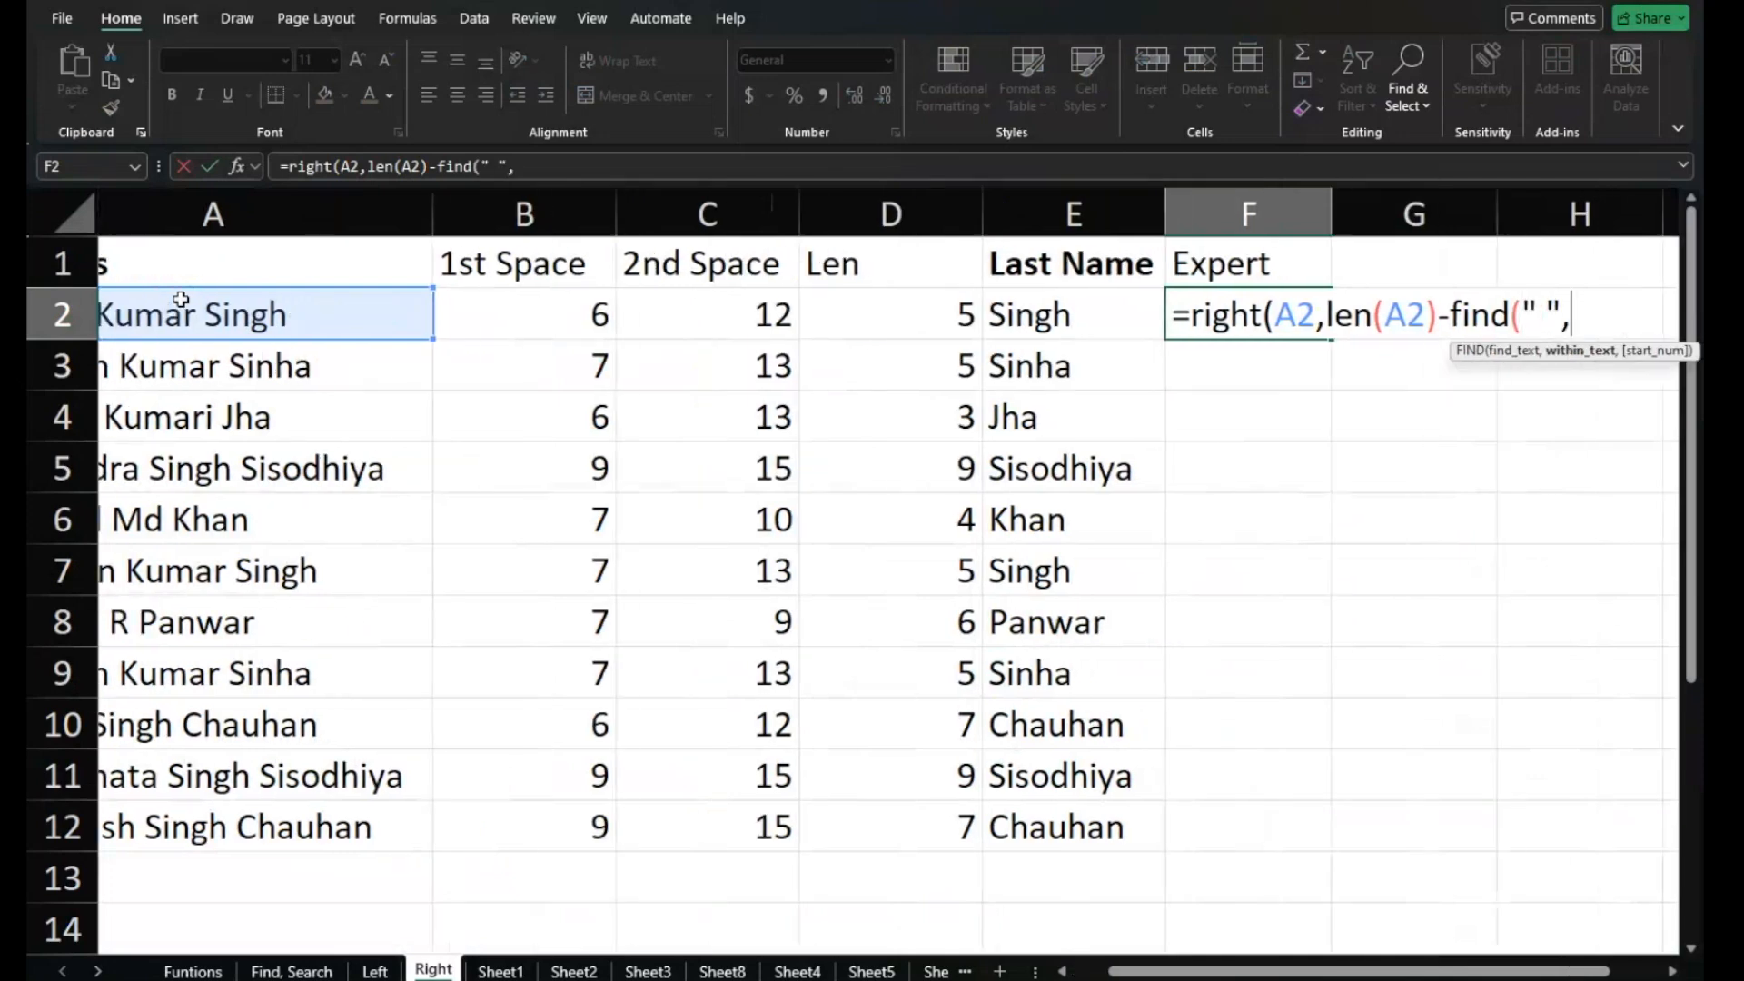
pyautogui.click(263, 313)
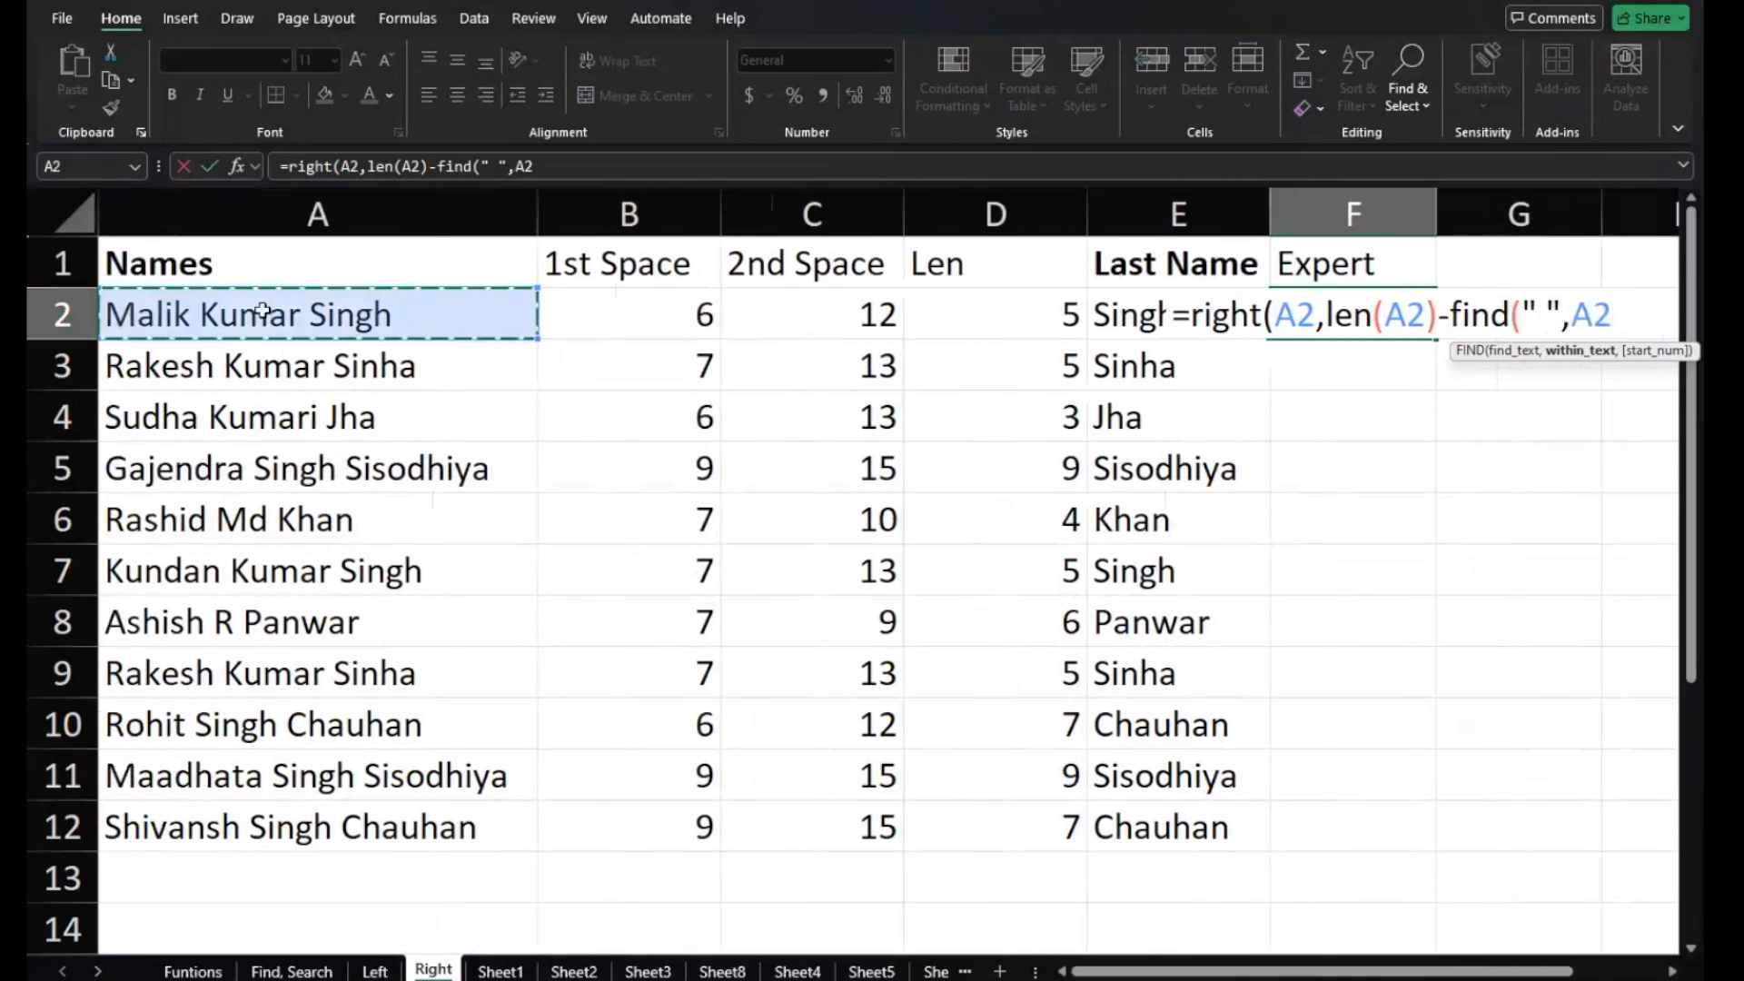
pyautogui.write(',')
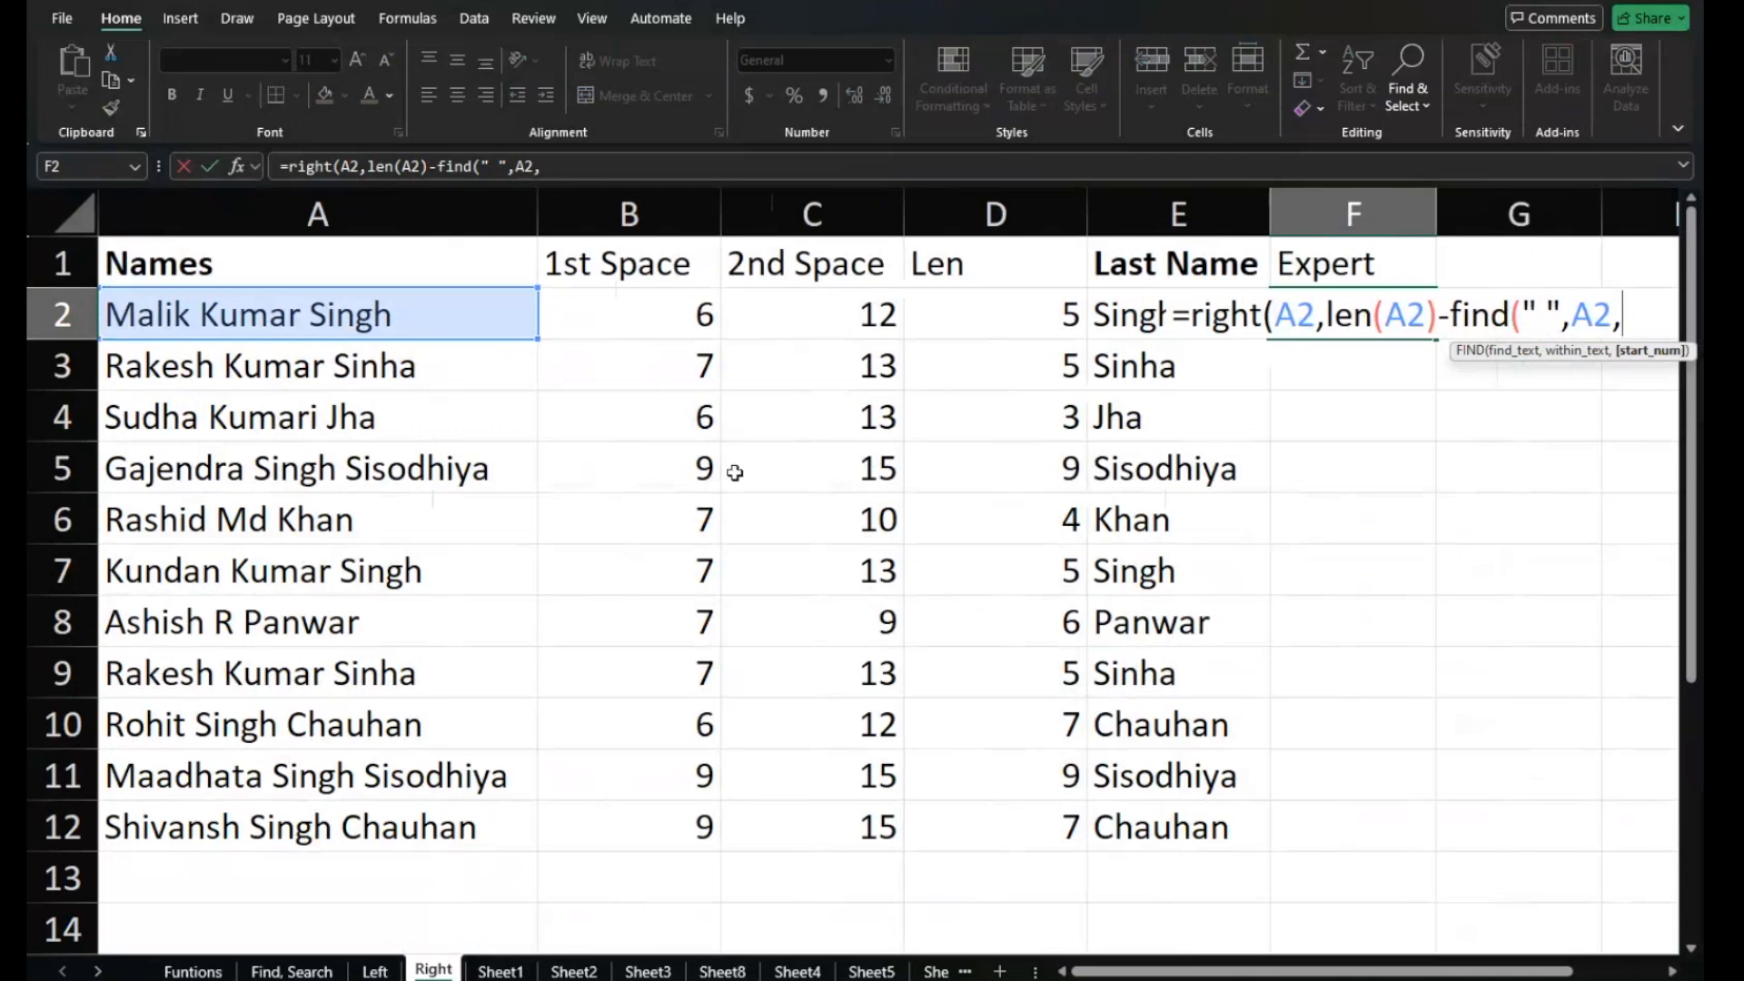
# Complete the F2 formula with a nested FIND(" ",A2,1)+1 as the start position, close both parentheses and commit it.
pyautogui.hscroll(2, 735, 473)
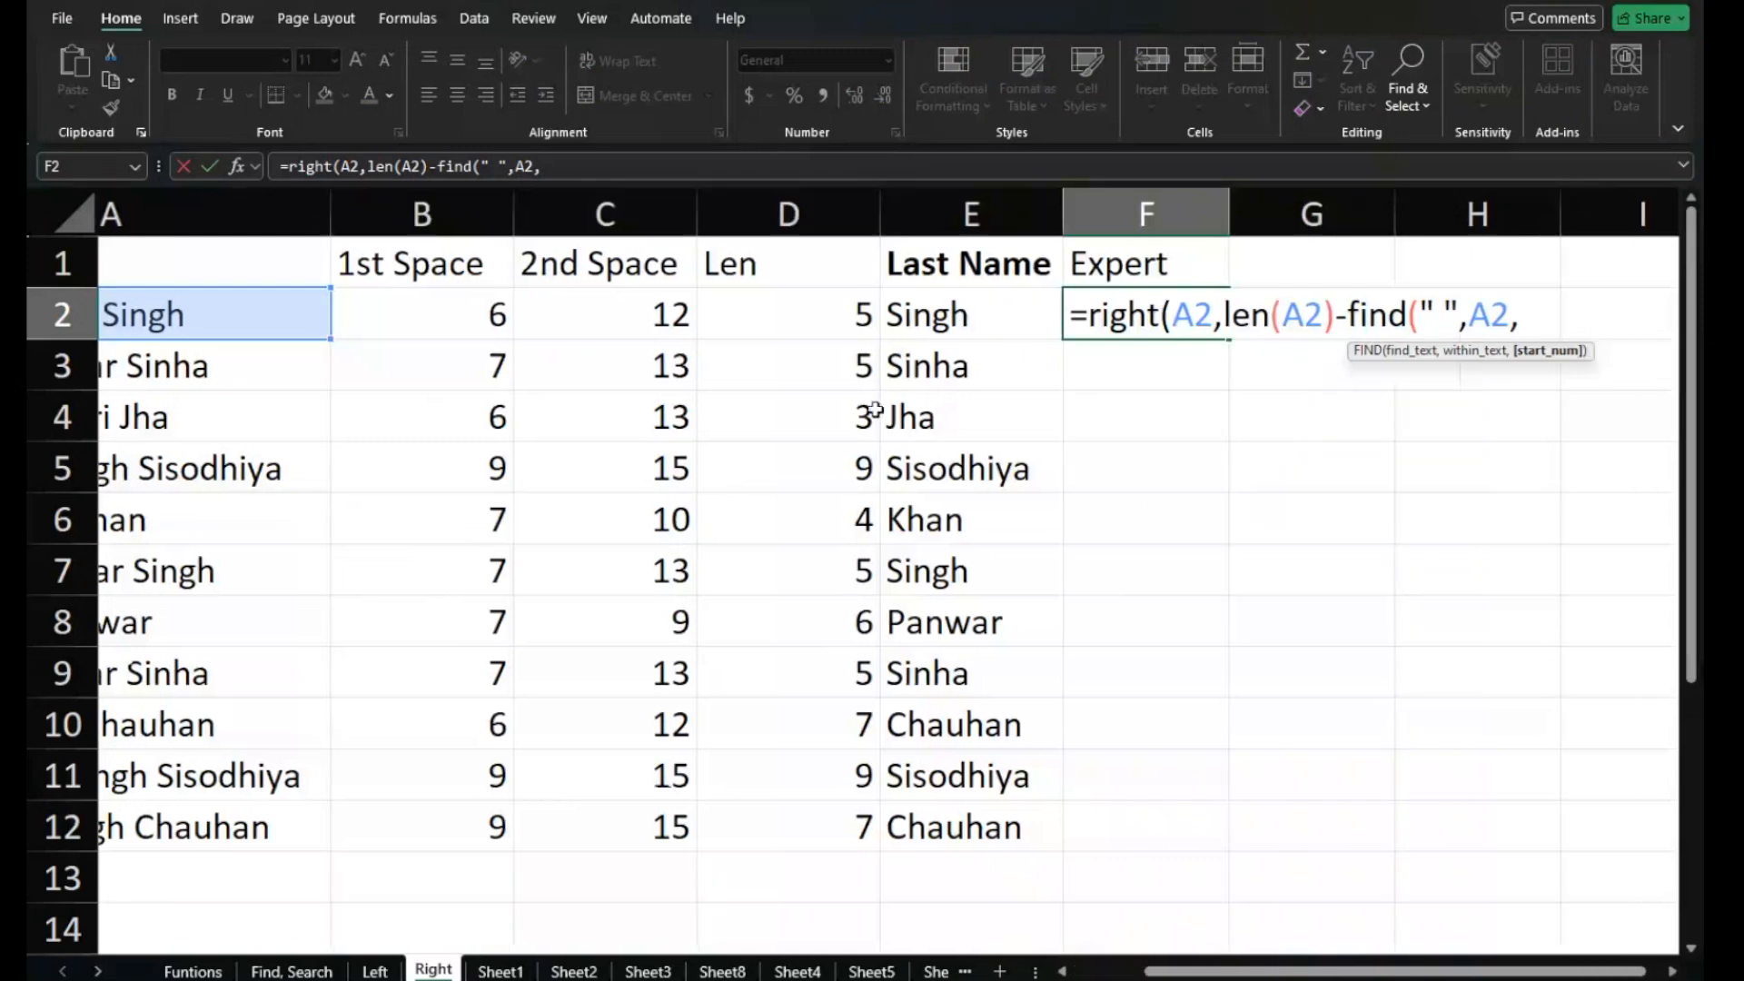
pyautogui.write('find(')
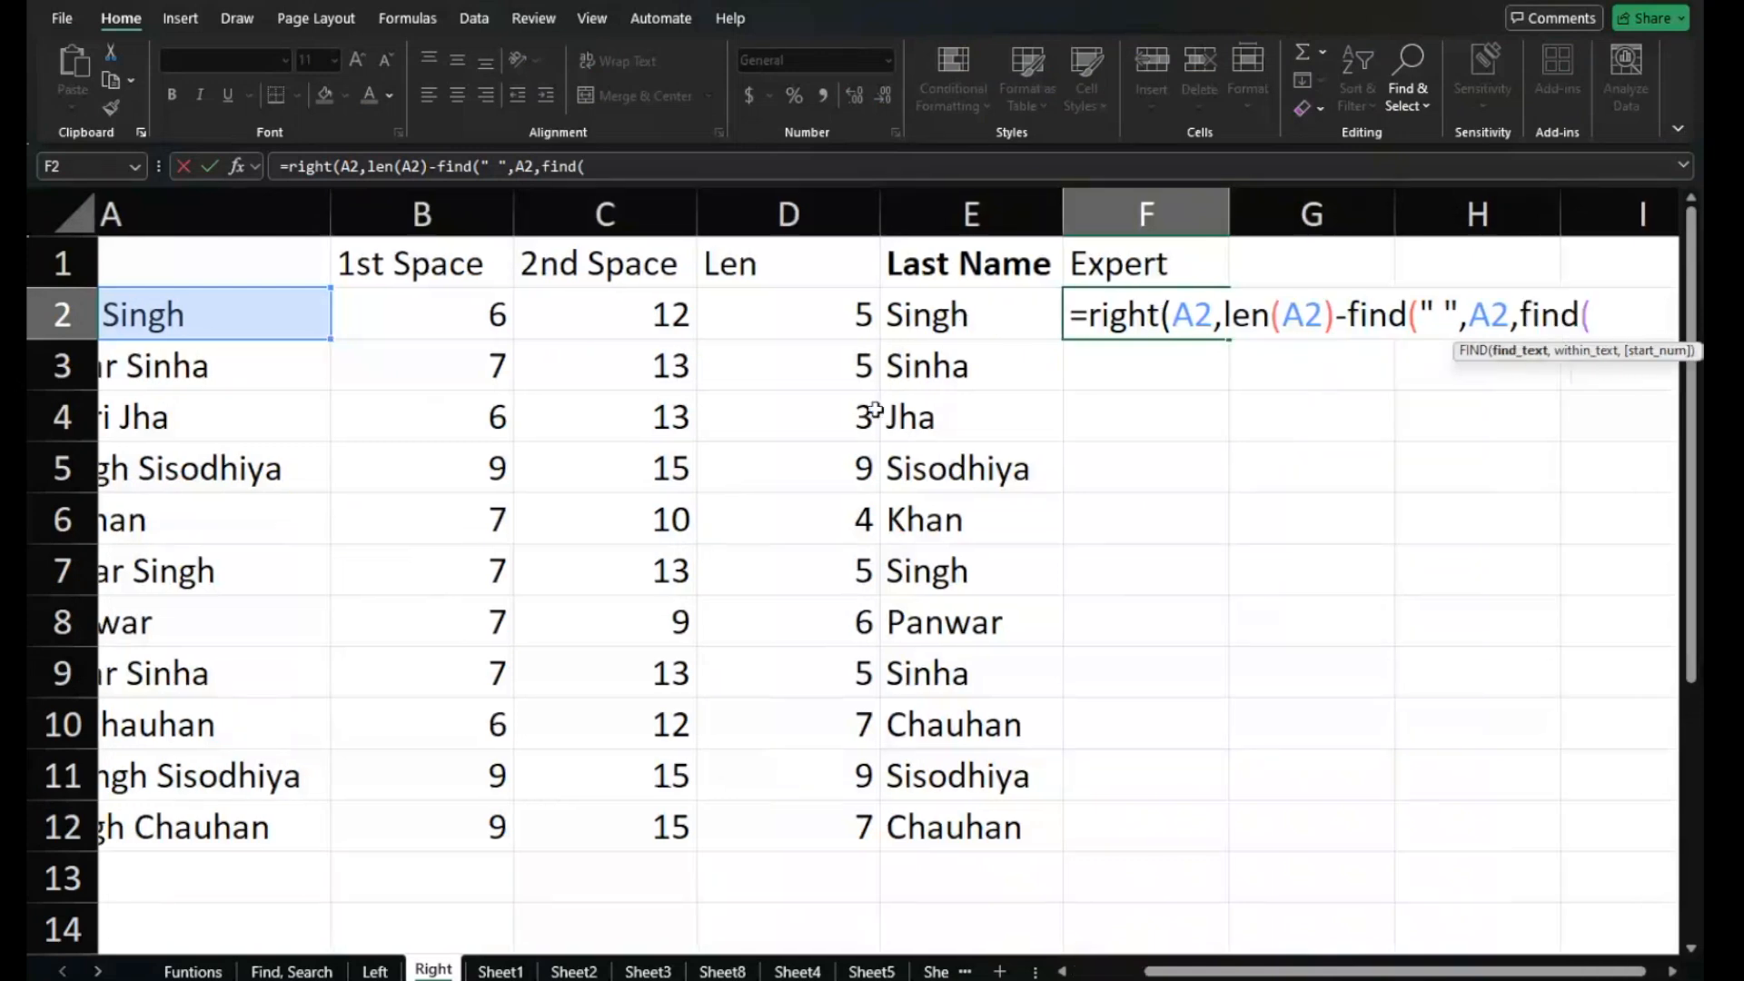
pyautogui.write('" ",')
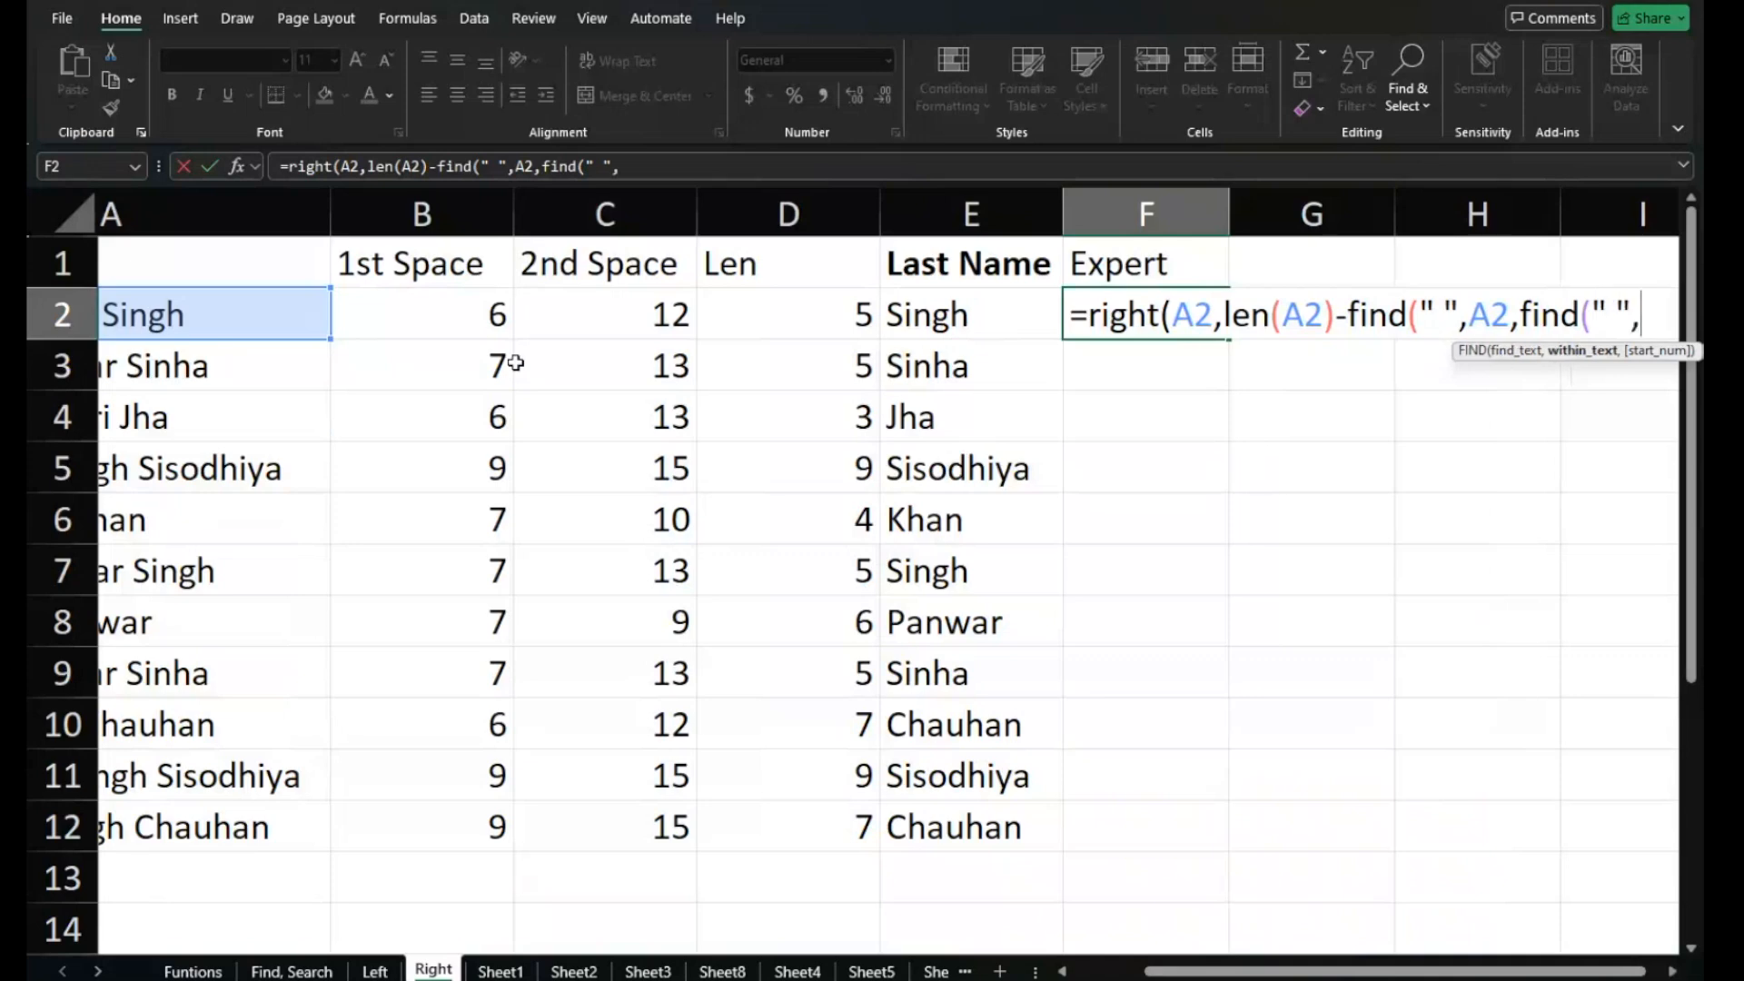
pyautogui.hscroll(2, 515, 363)
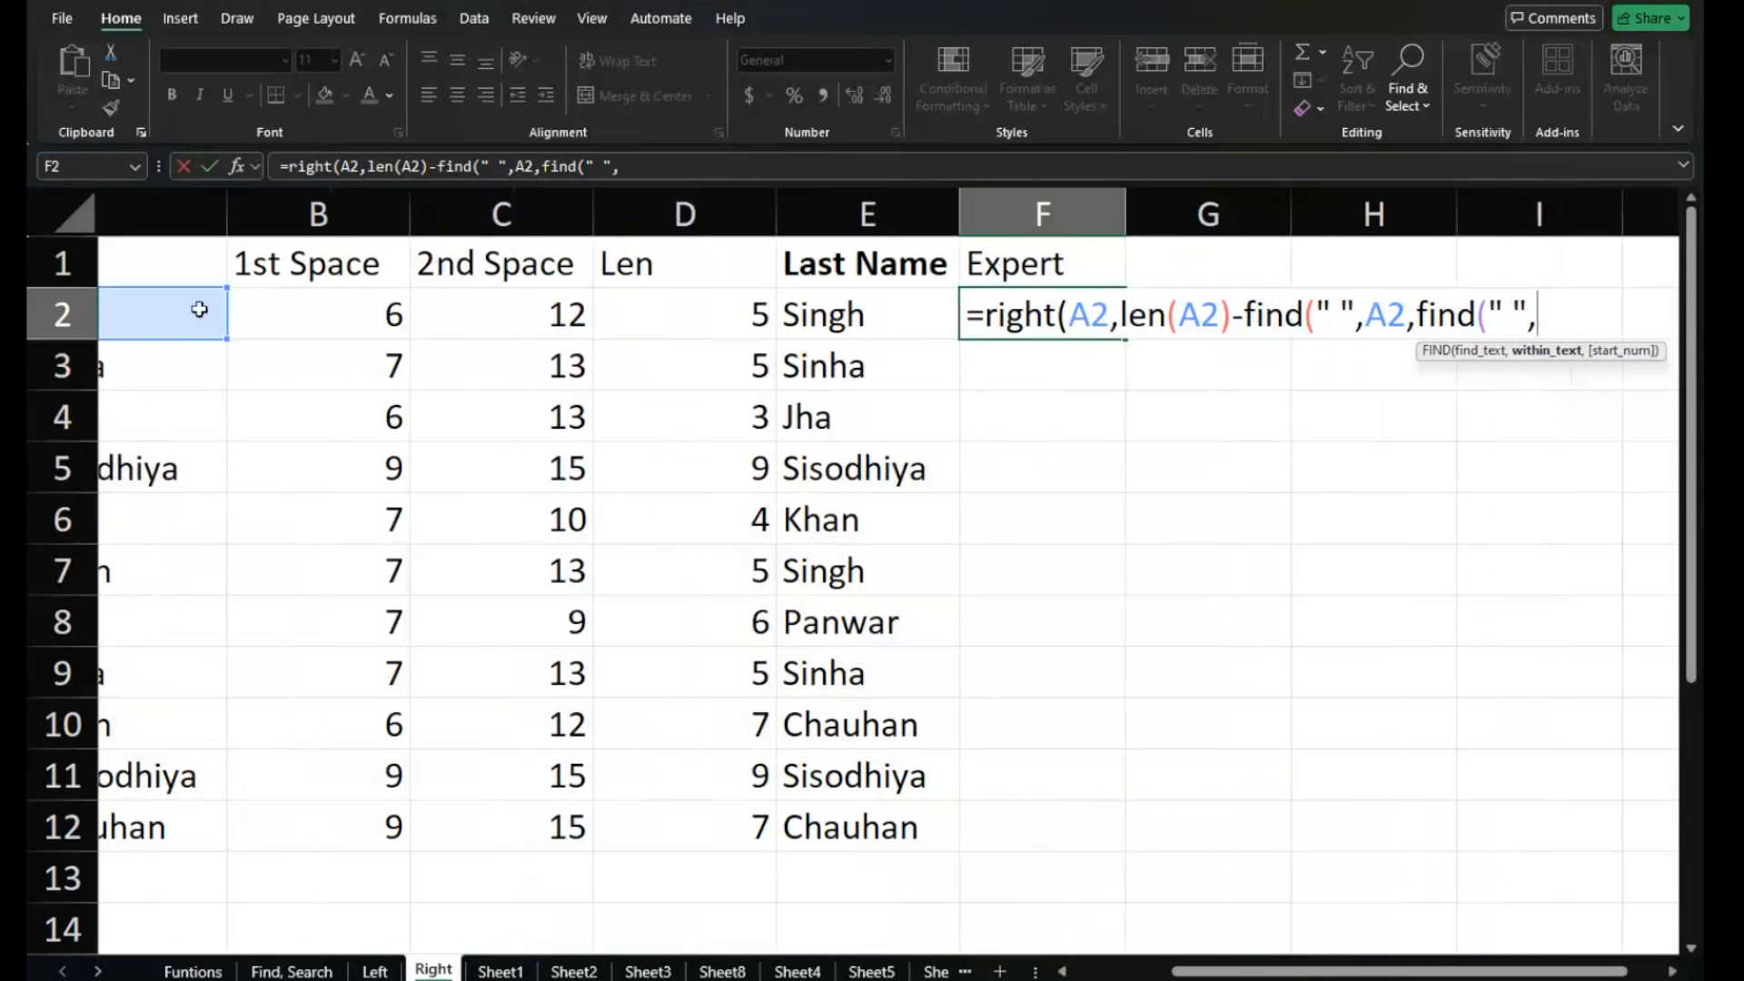
pyautogui.click(199, 310)
pyautogui.write(',')
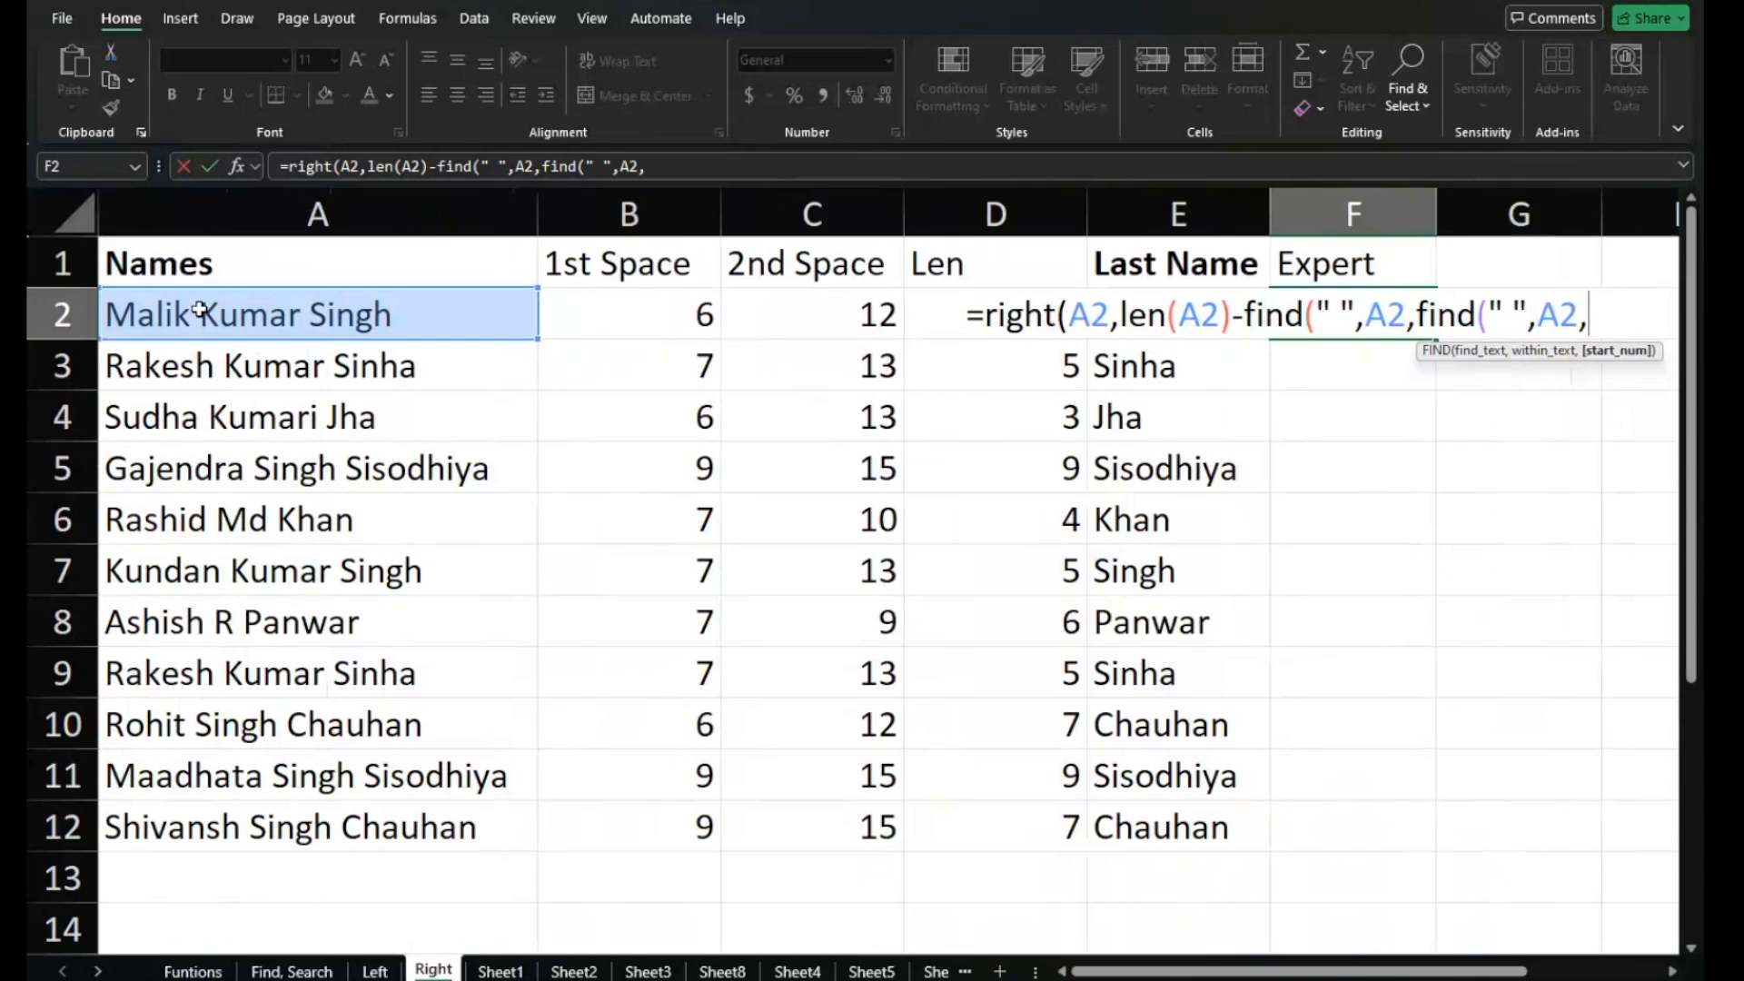
pyautogui.write('1)')
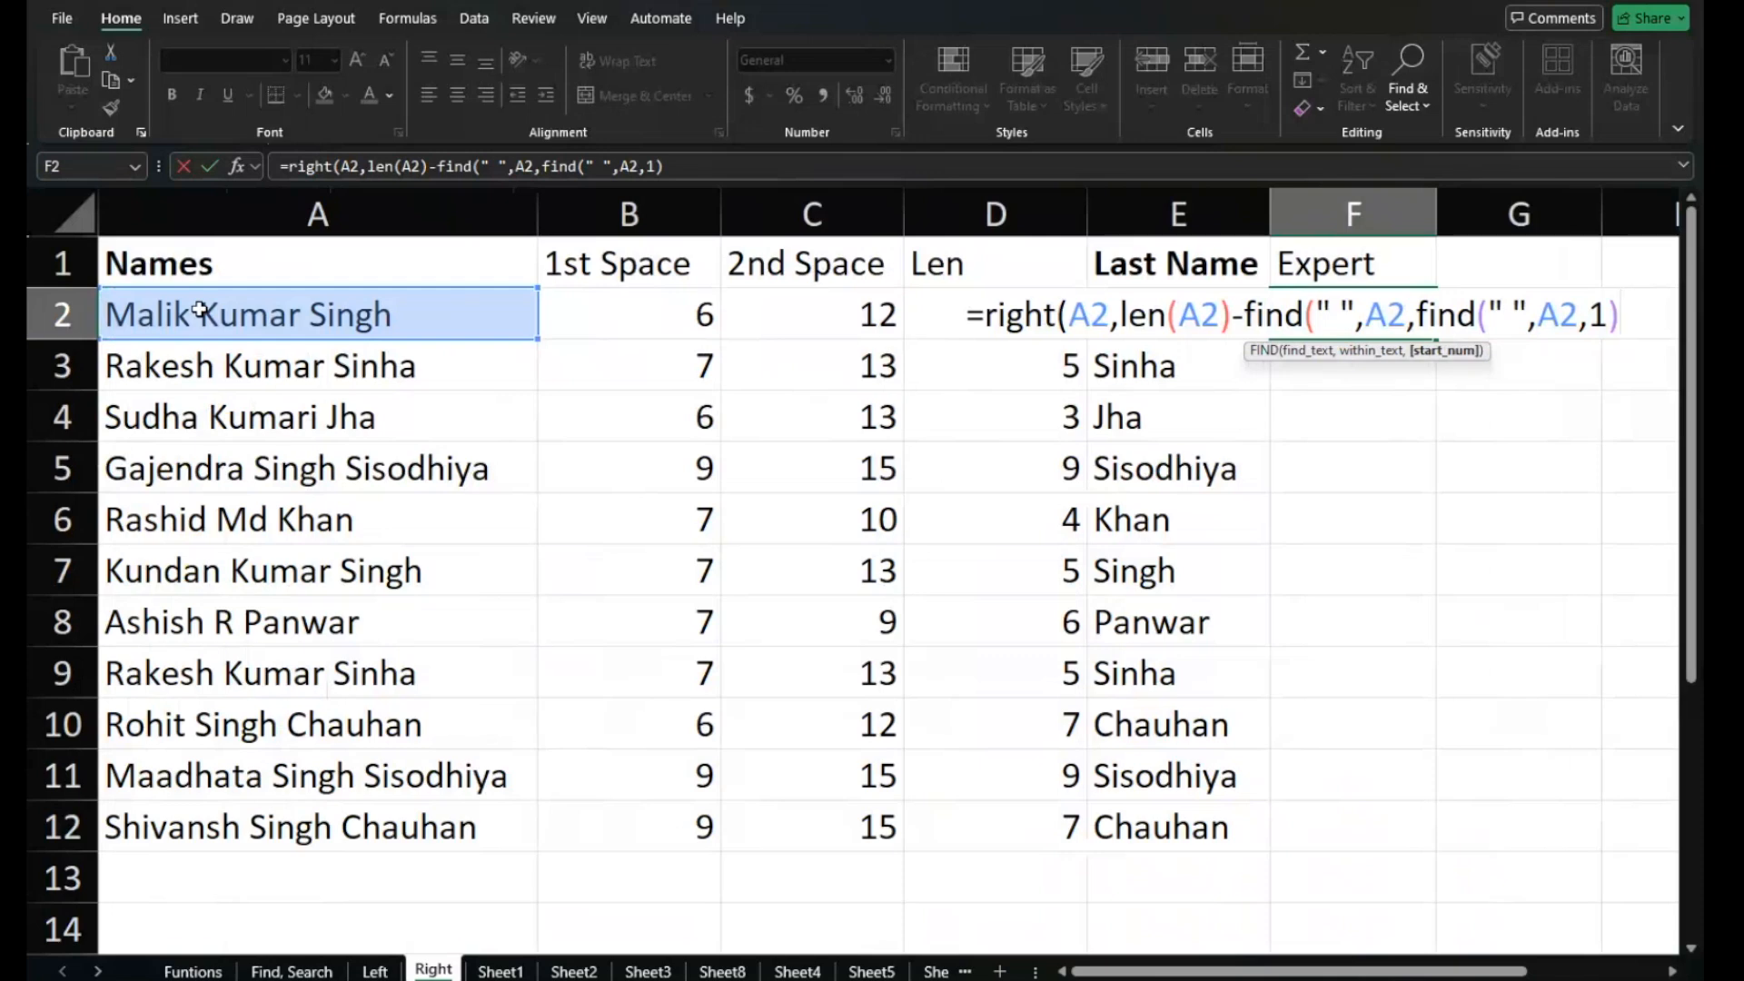
pyautogui.write('+1))')
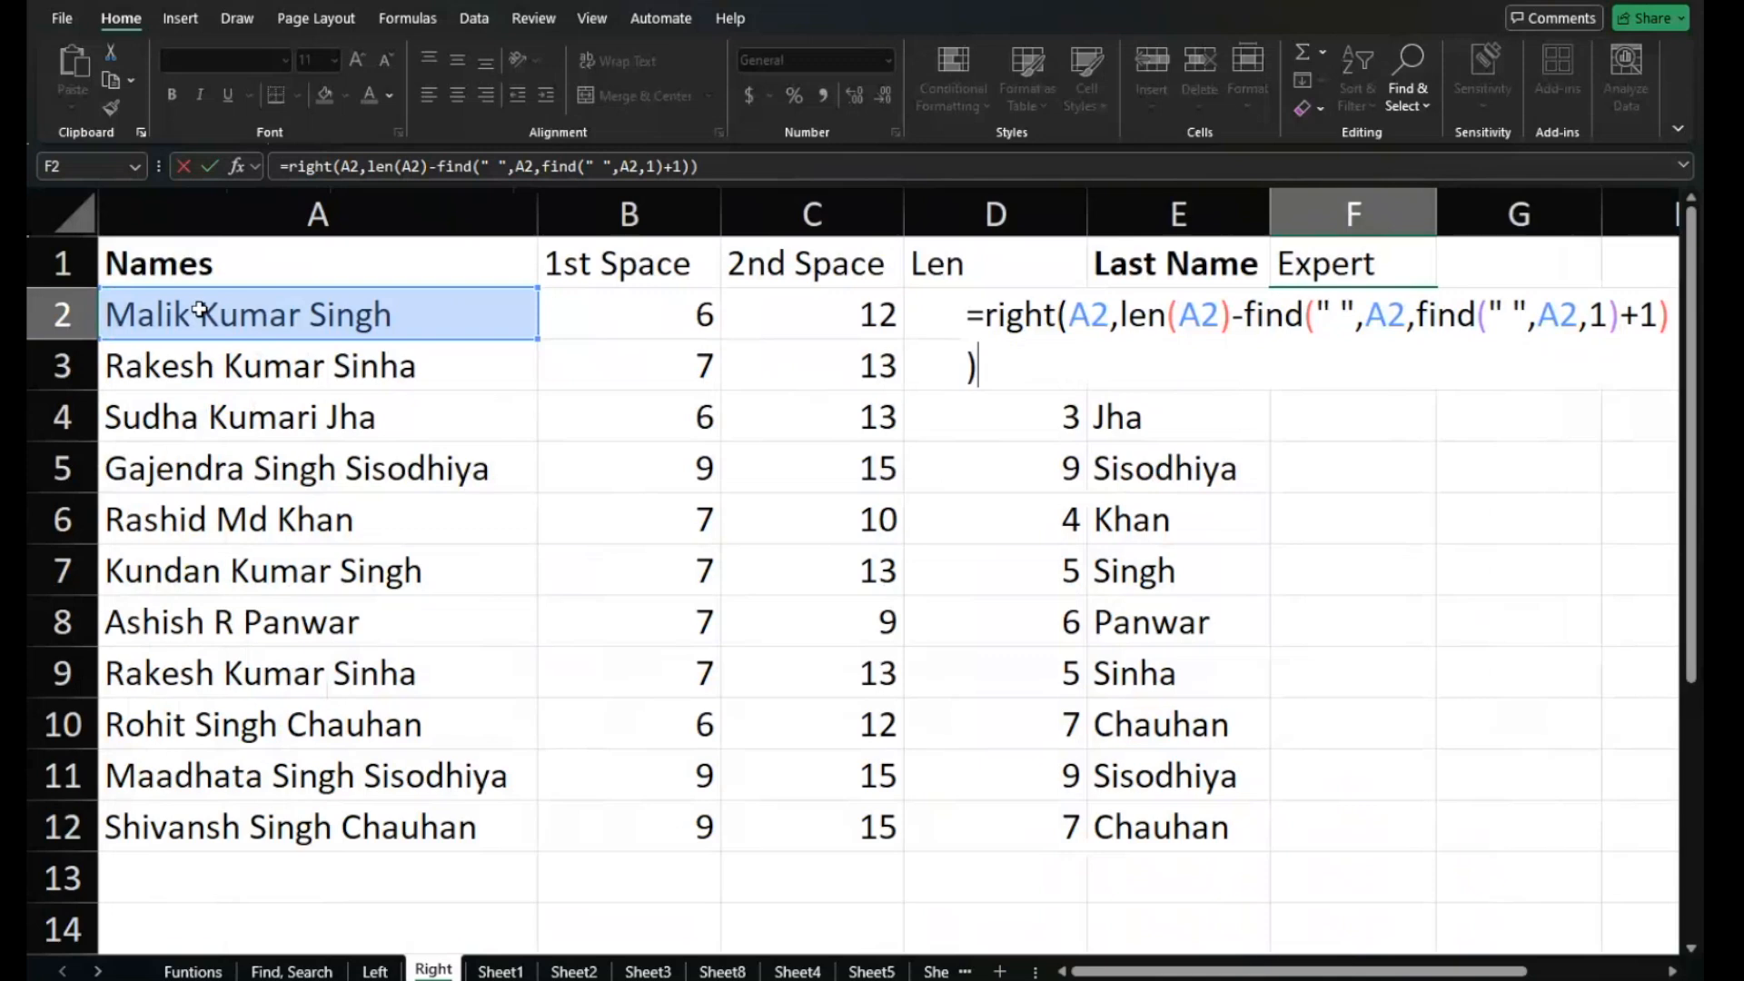
pyautogui.press('Return')
# Fill the combined F2 formula down through F12 for all the listed names.
pyautogui.click(1334, 325)
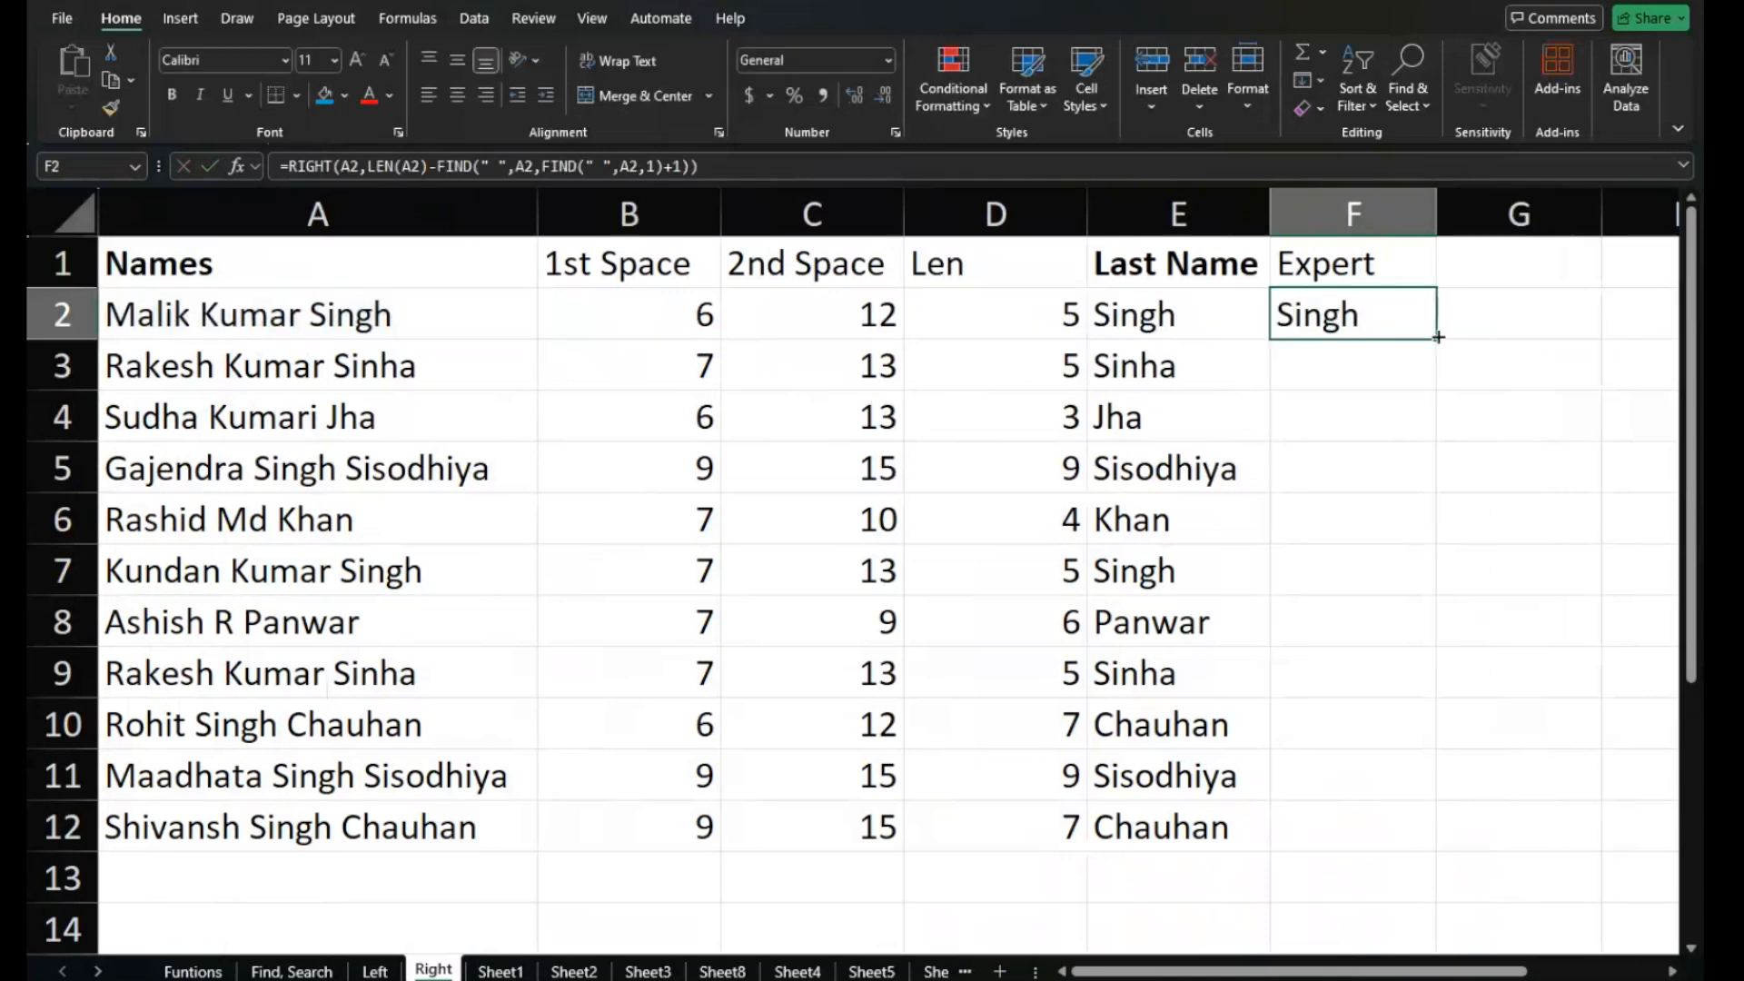
pyautogui.doubleClick(1438, 337)
pyautogui.hscroll(3, 1370, 517)
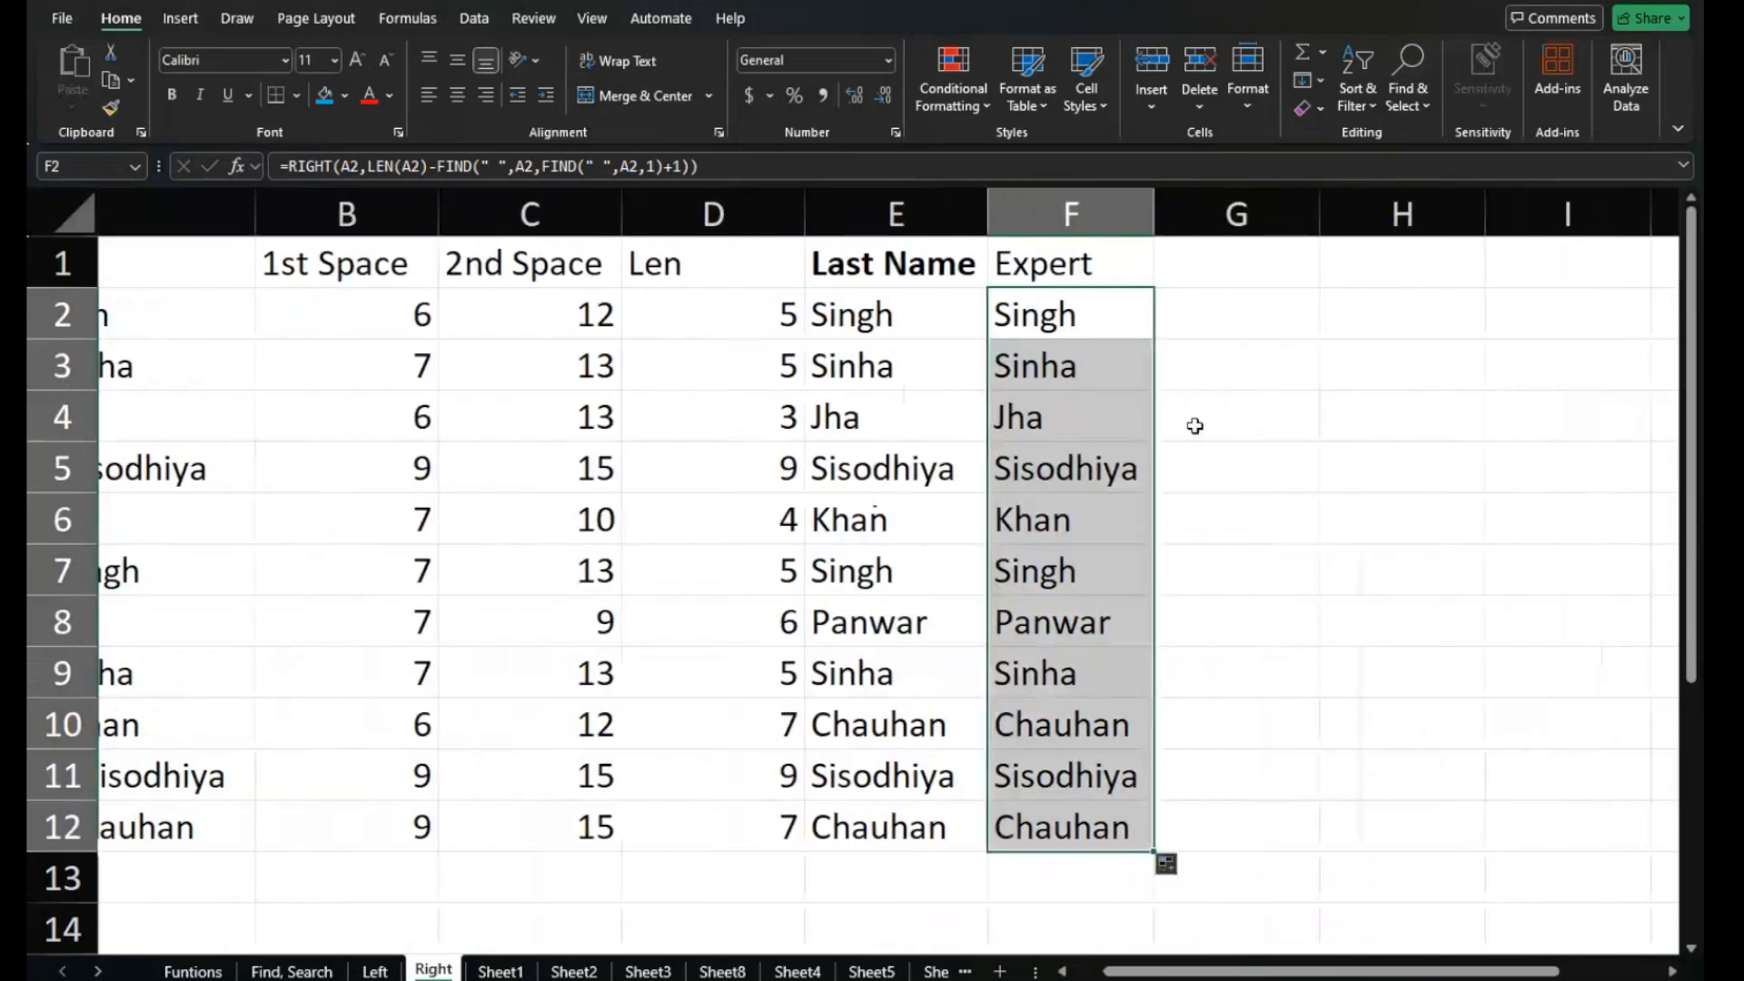
# Examine the nested RIGHT, LEN and FIND formula in F2 and compare the Expert column with the helper columns.
pyautogui.doubleClick(1112, 309)
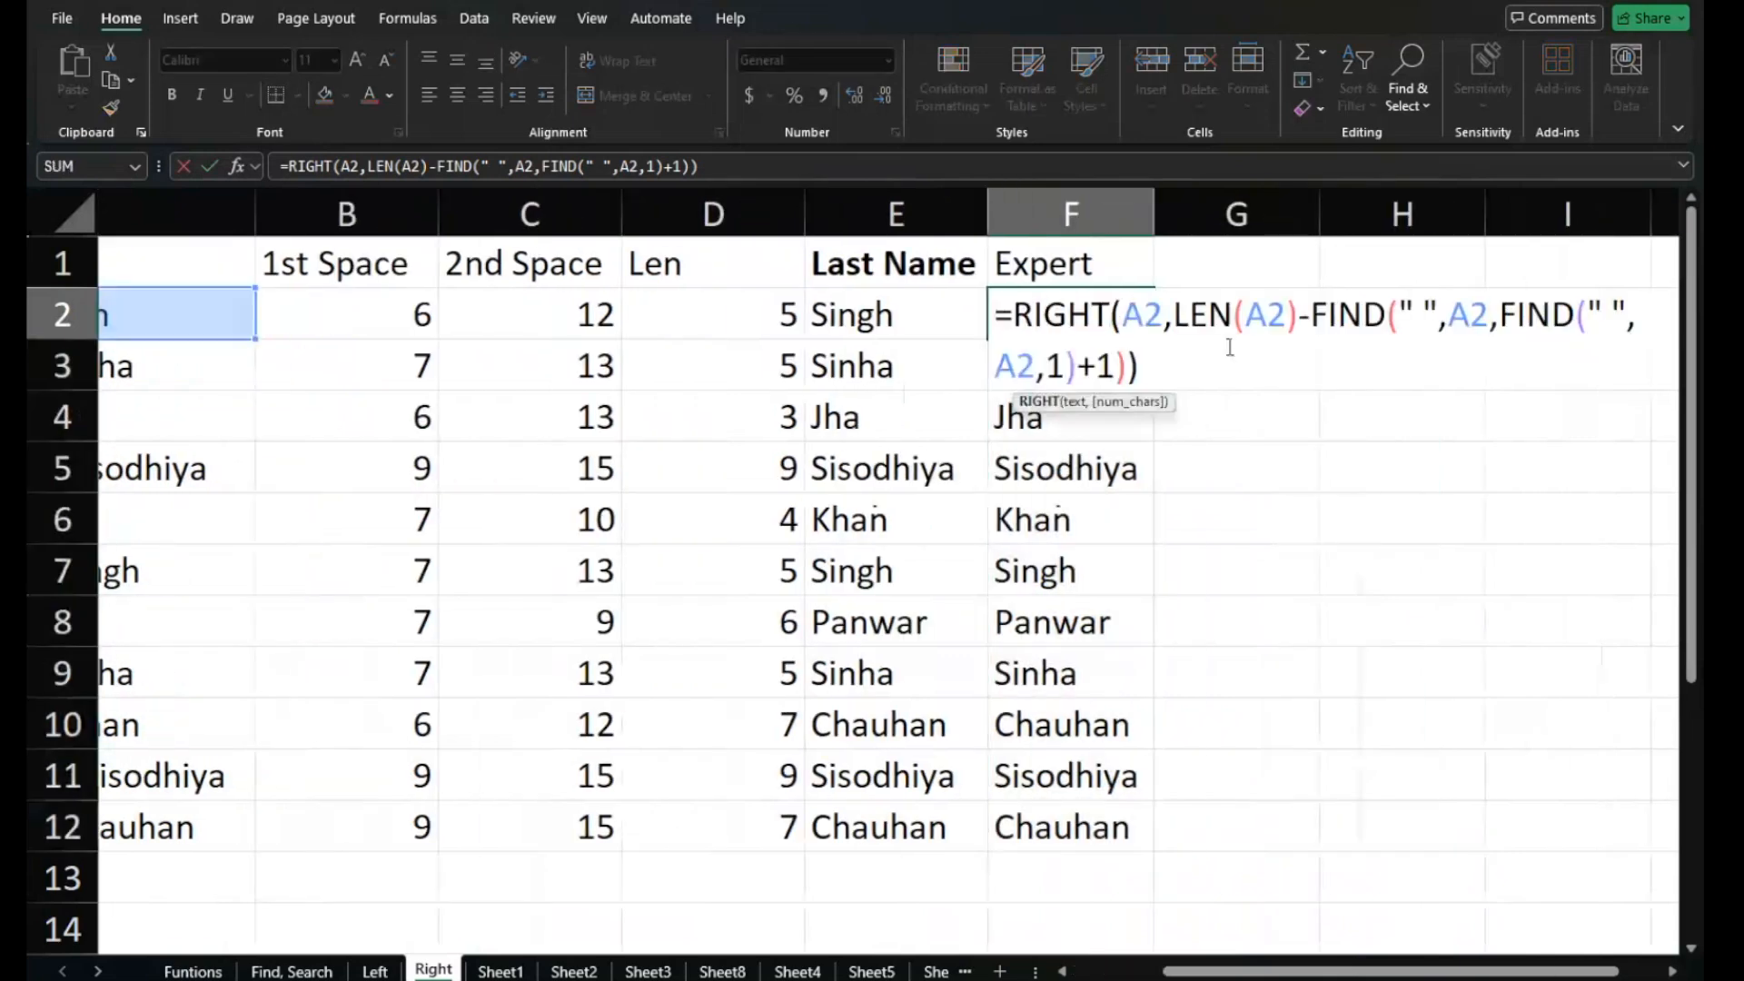
pyautogui.click(1257, 536)
pyautogui.hscroll(4, 1238, 542)
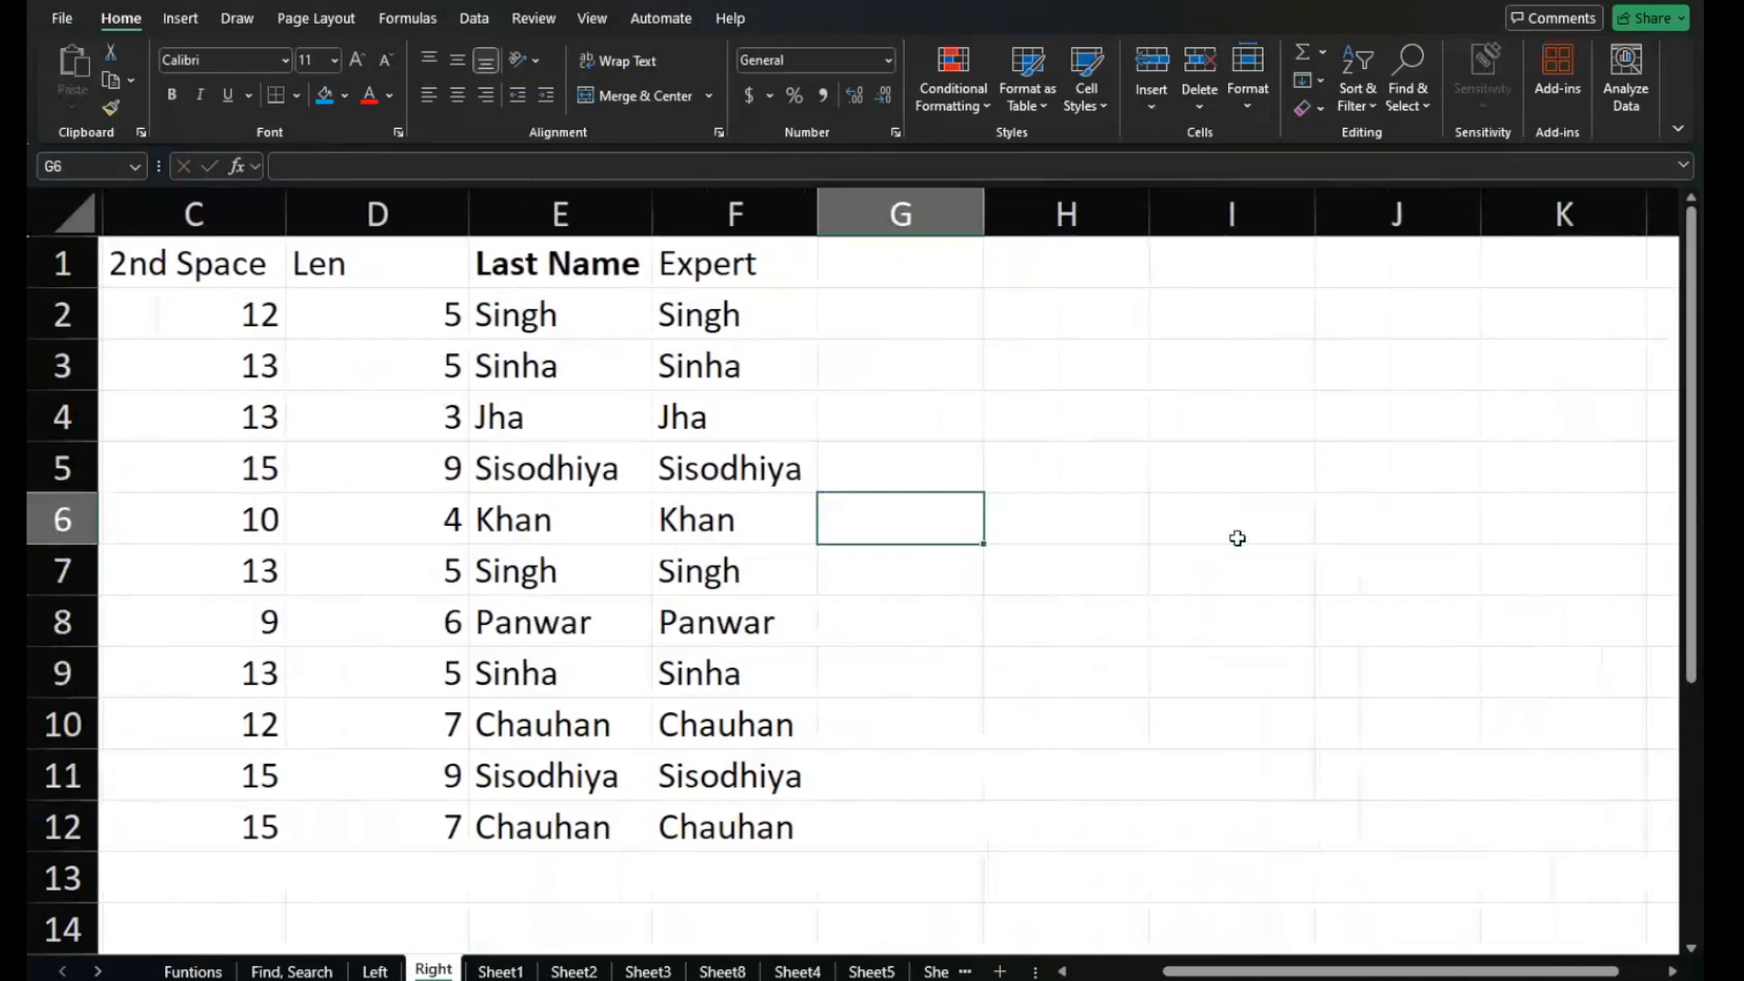
pyautogui.click(623, 309)
pyautogui.doubleClick(623, 309)
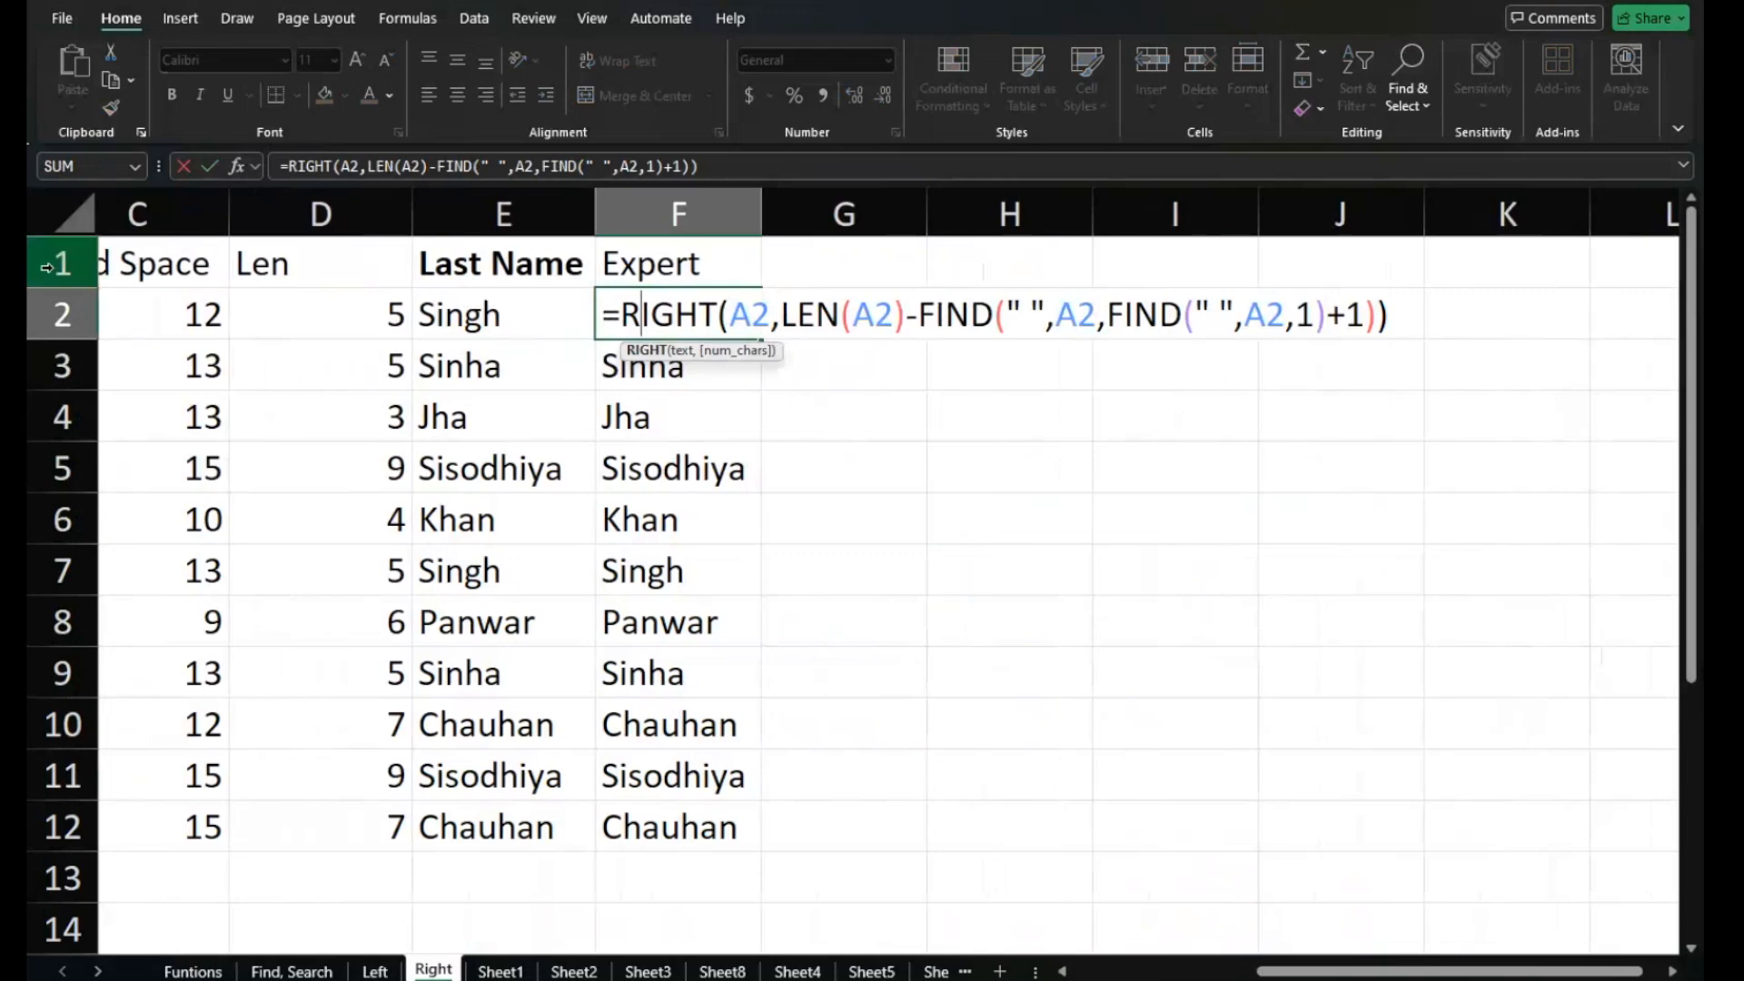
pyautogui.click(776, 317)
pyautogui.press('Return')
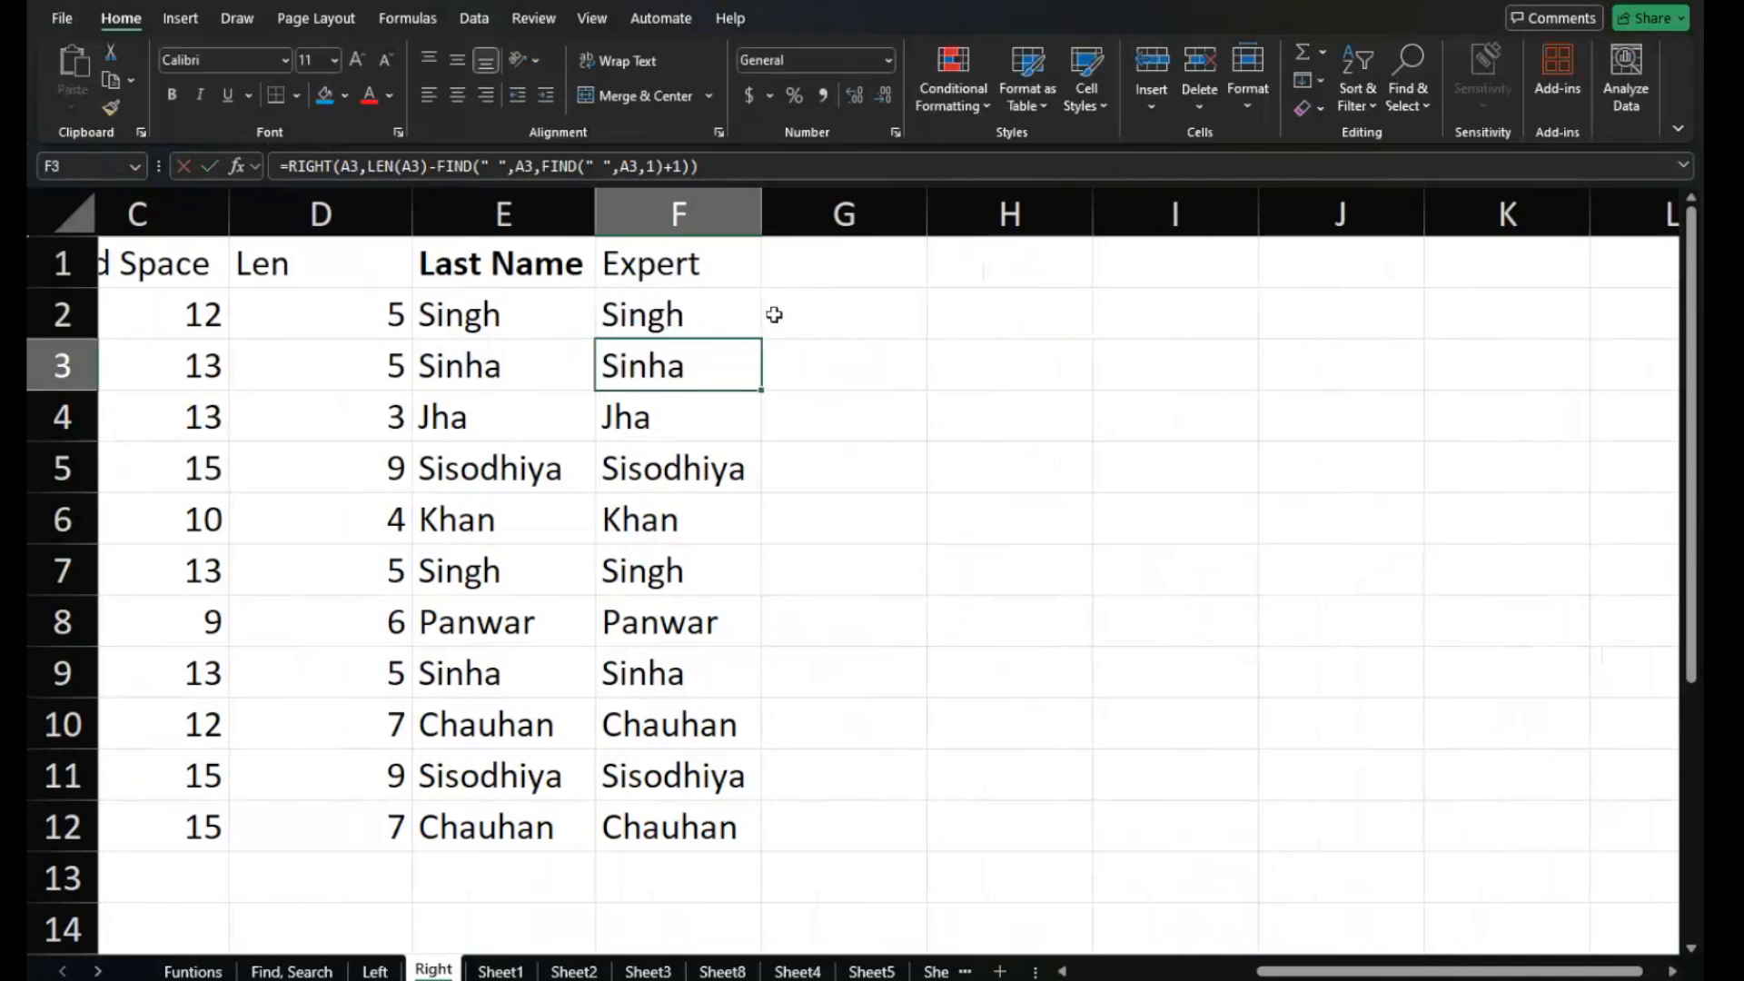
pyautogui.hscroll(-5, 774, 314)
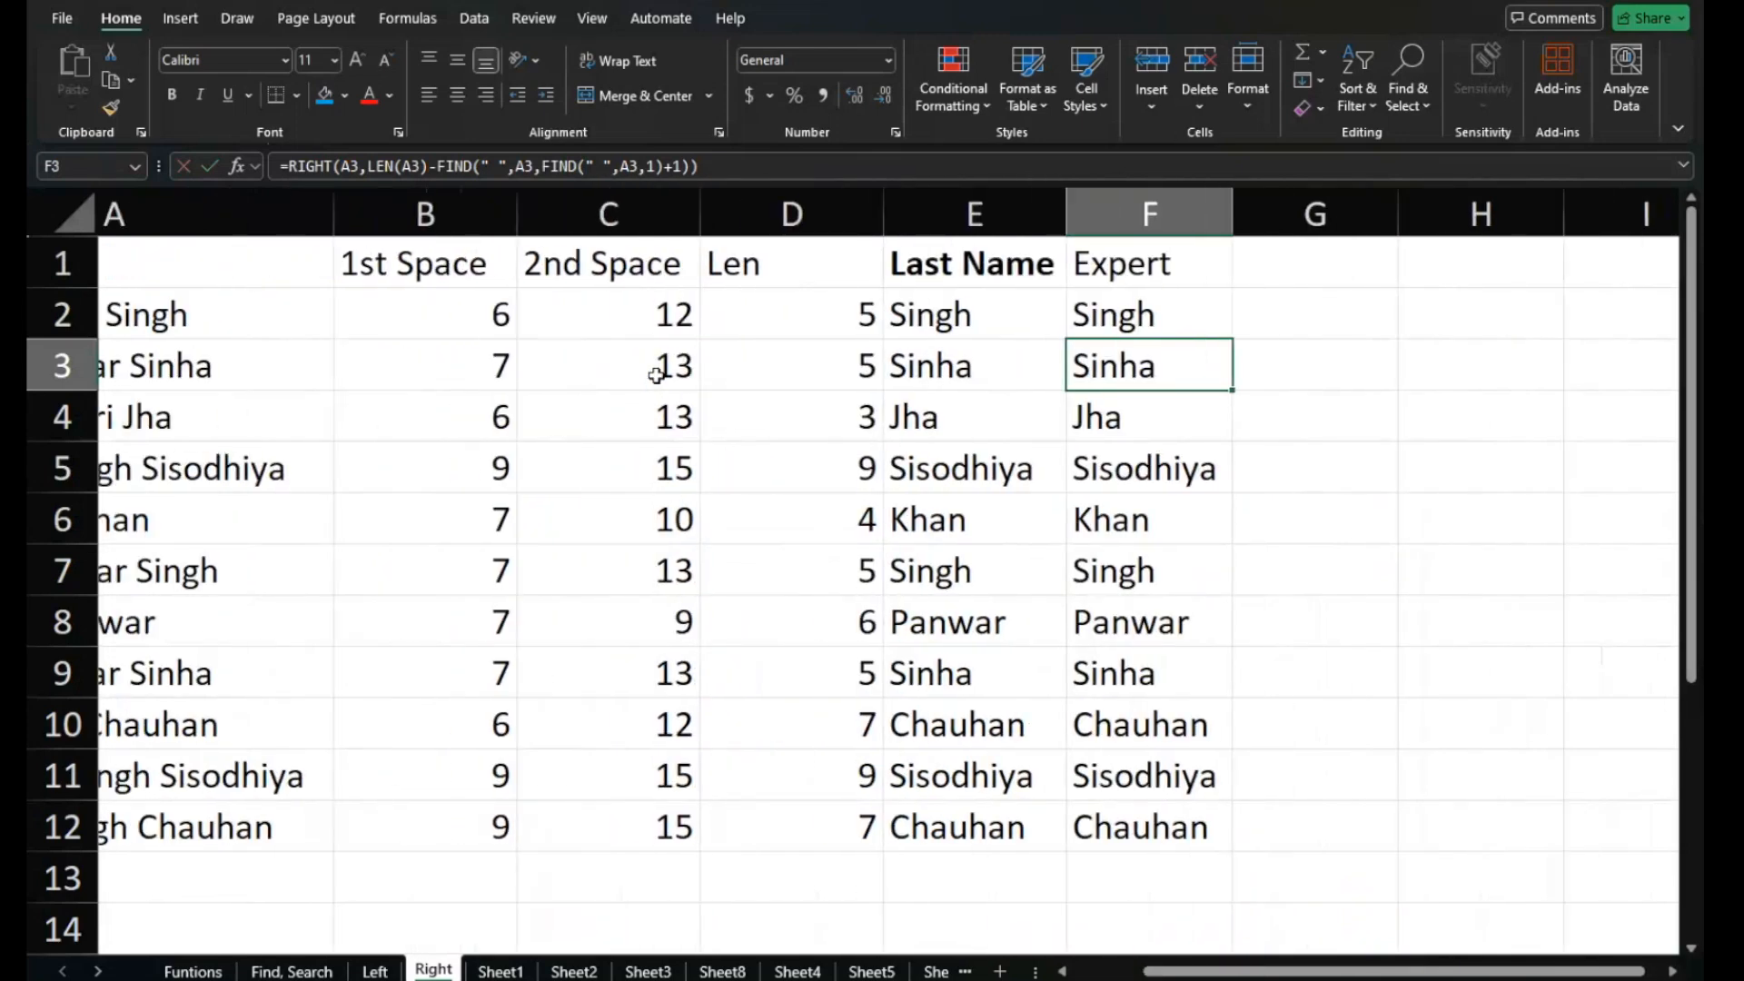
pyautogui.hscroll(-2, 655, 374)
pyautogui.hscroll(2, 655, 374)
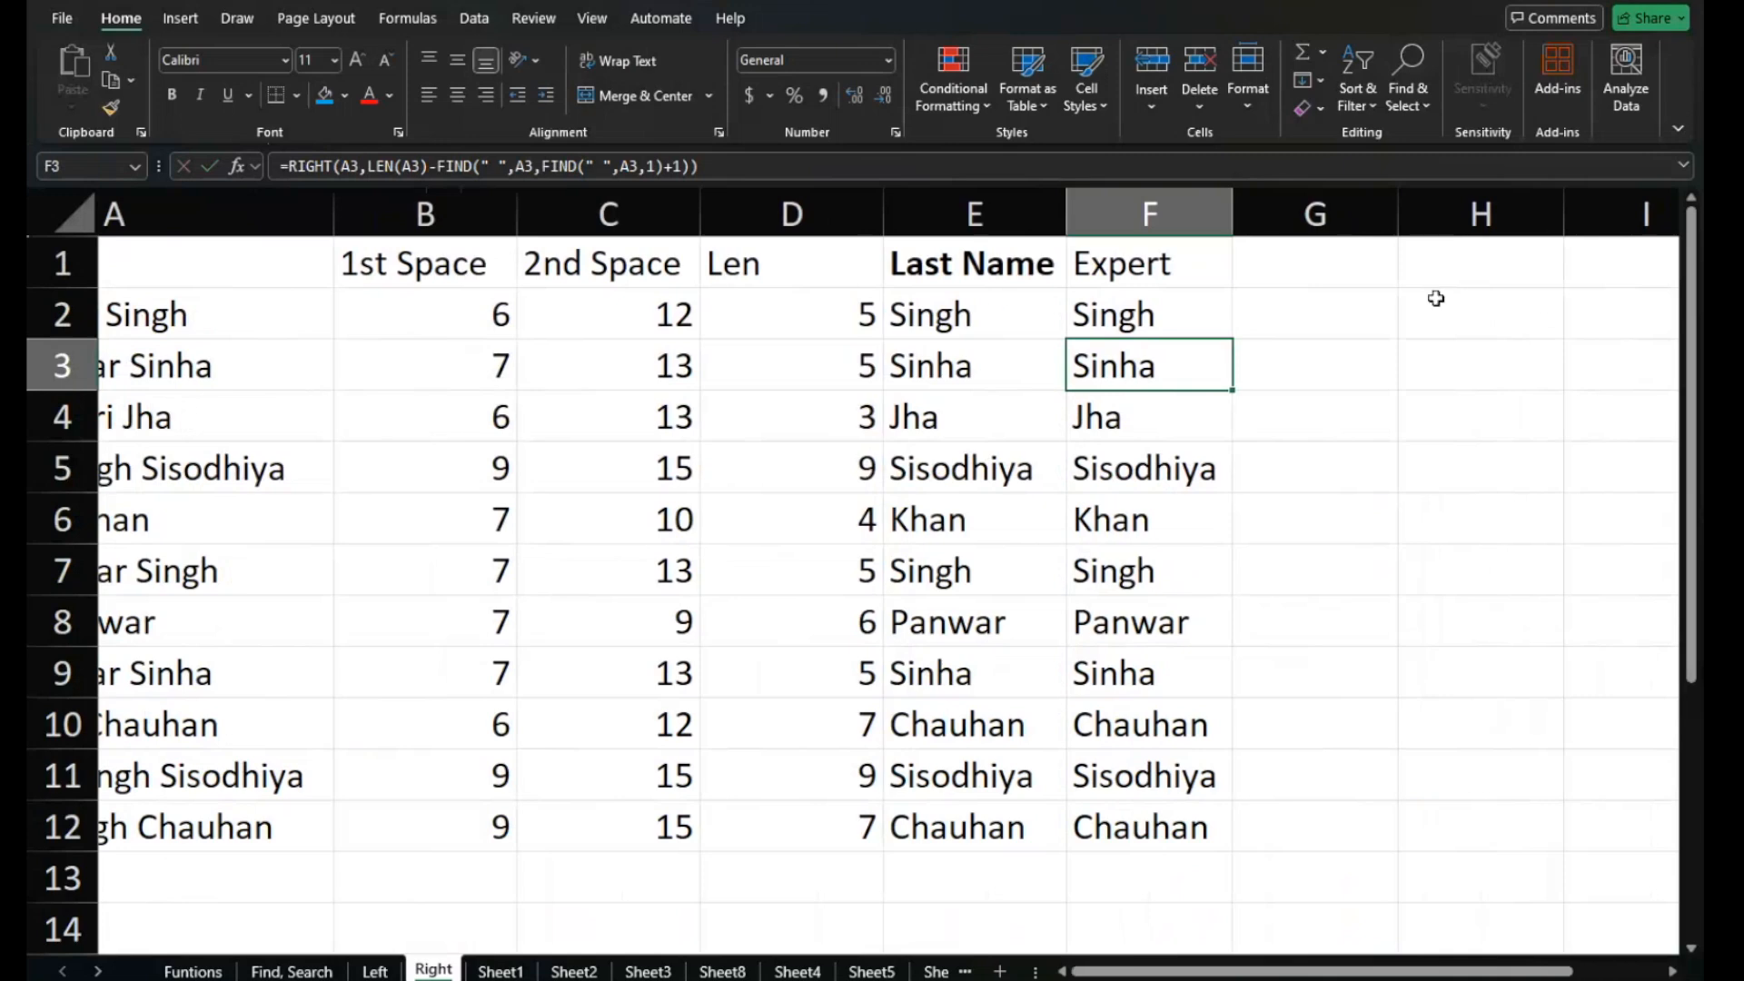
# Inspect the Last Name formula in E2 and the cells it references, leaving it as is.
pyautogui.press('Up')
pyautogui.press('Left')
pyautogui.press('F2')
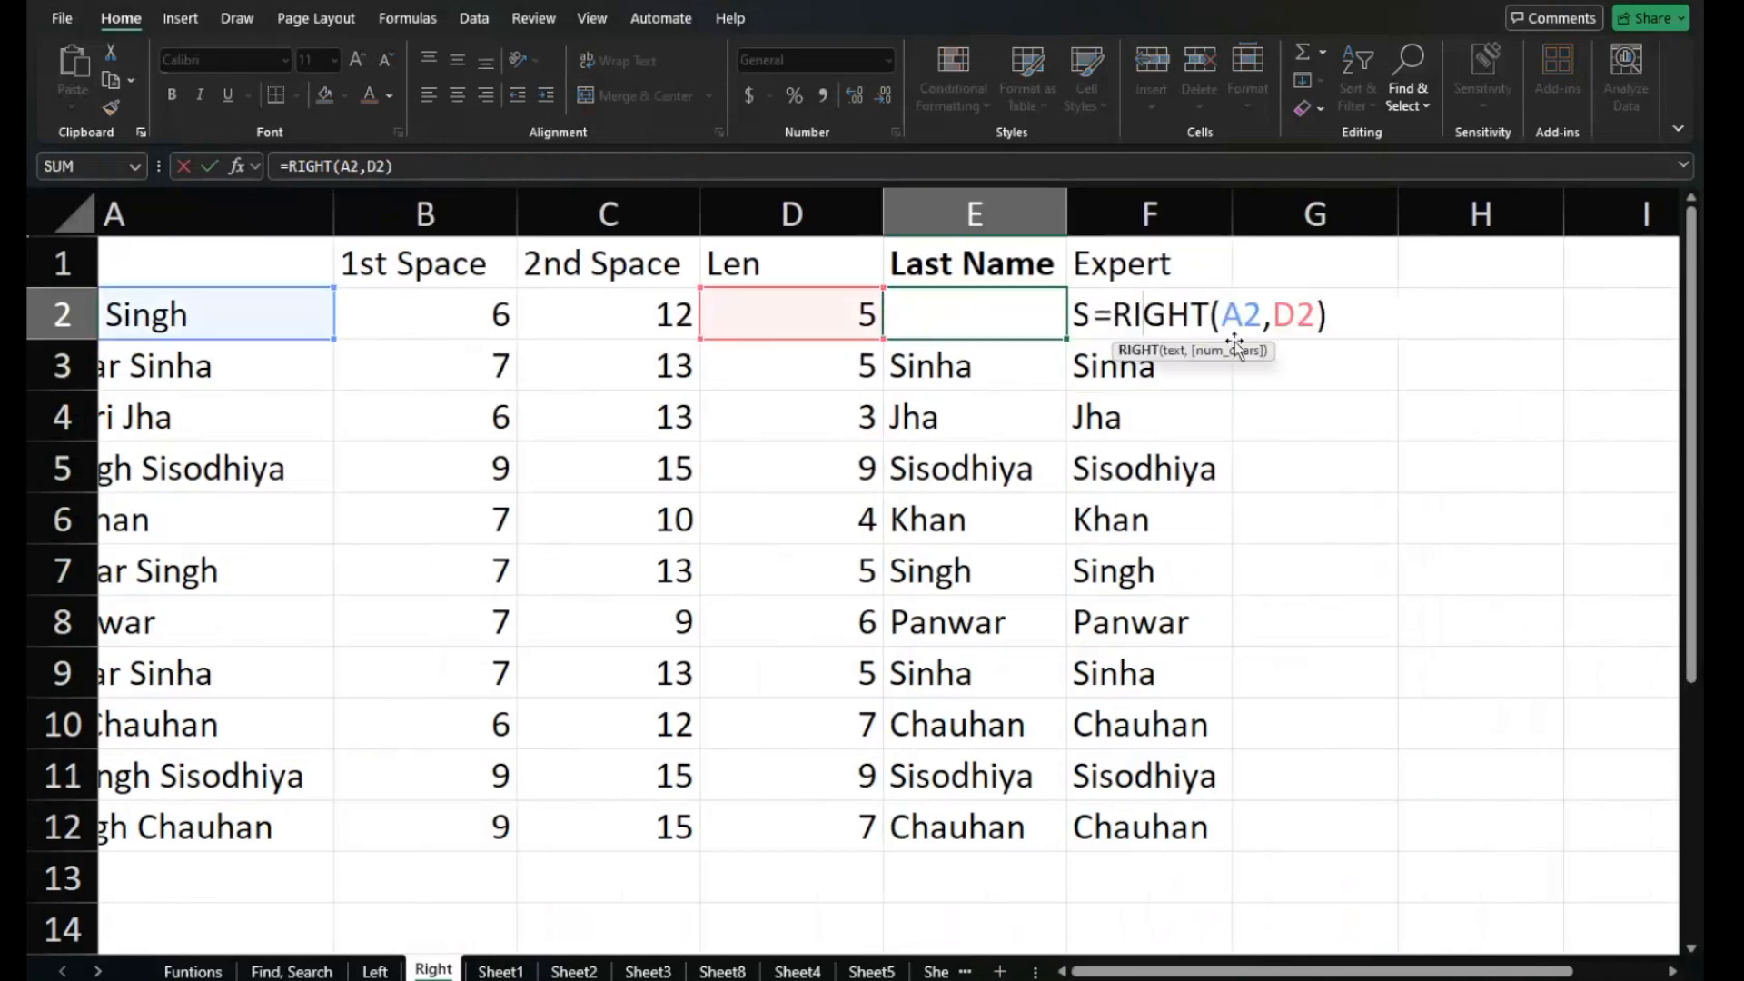
pyautogui.press('Escape')
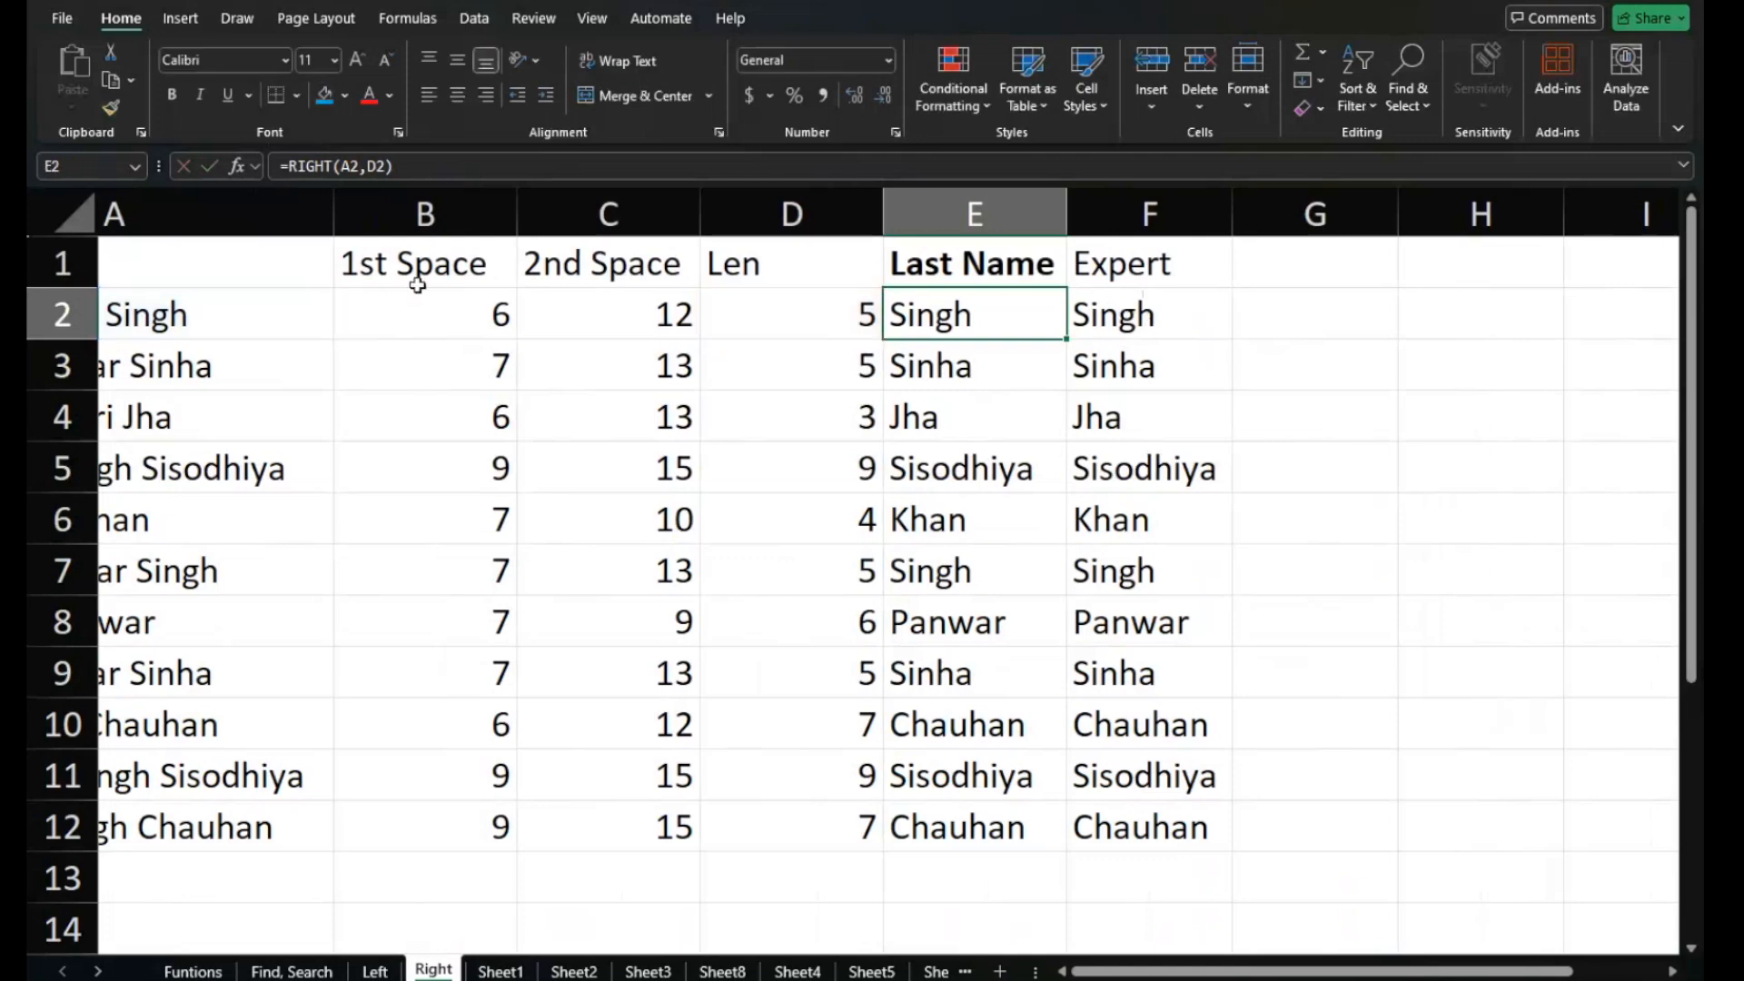
# Inspect the 1st Space formula in B2 and its reference to the full name in A2, leaving it as is.
pyautogui.hotkey('ctrl', 'Left')
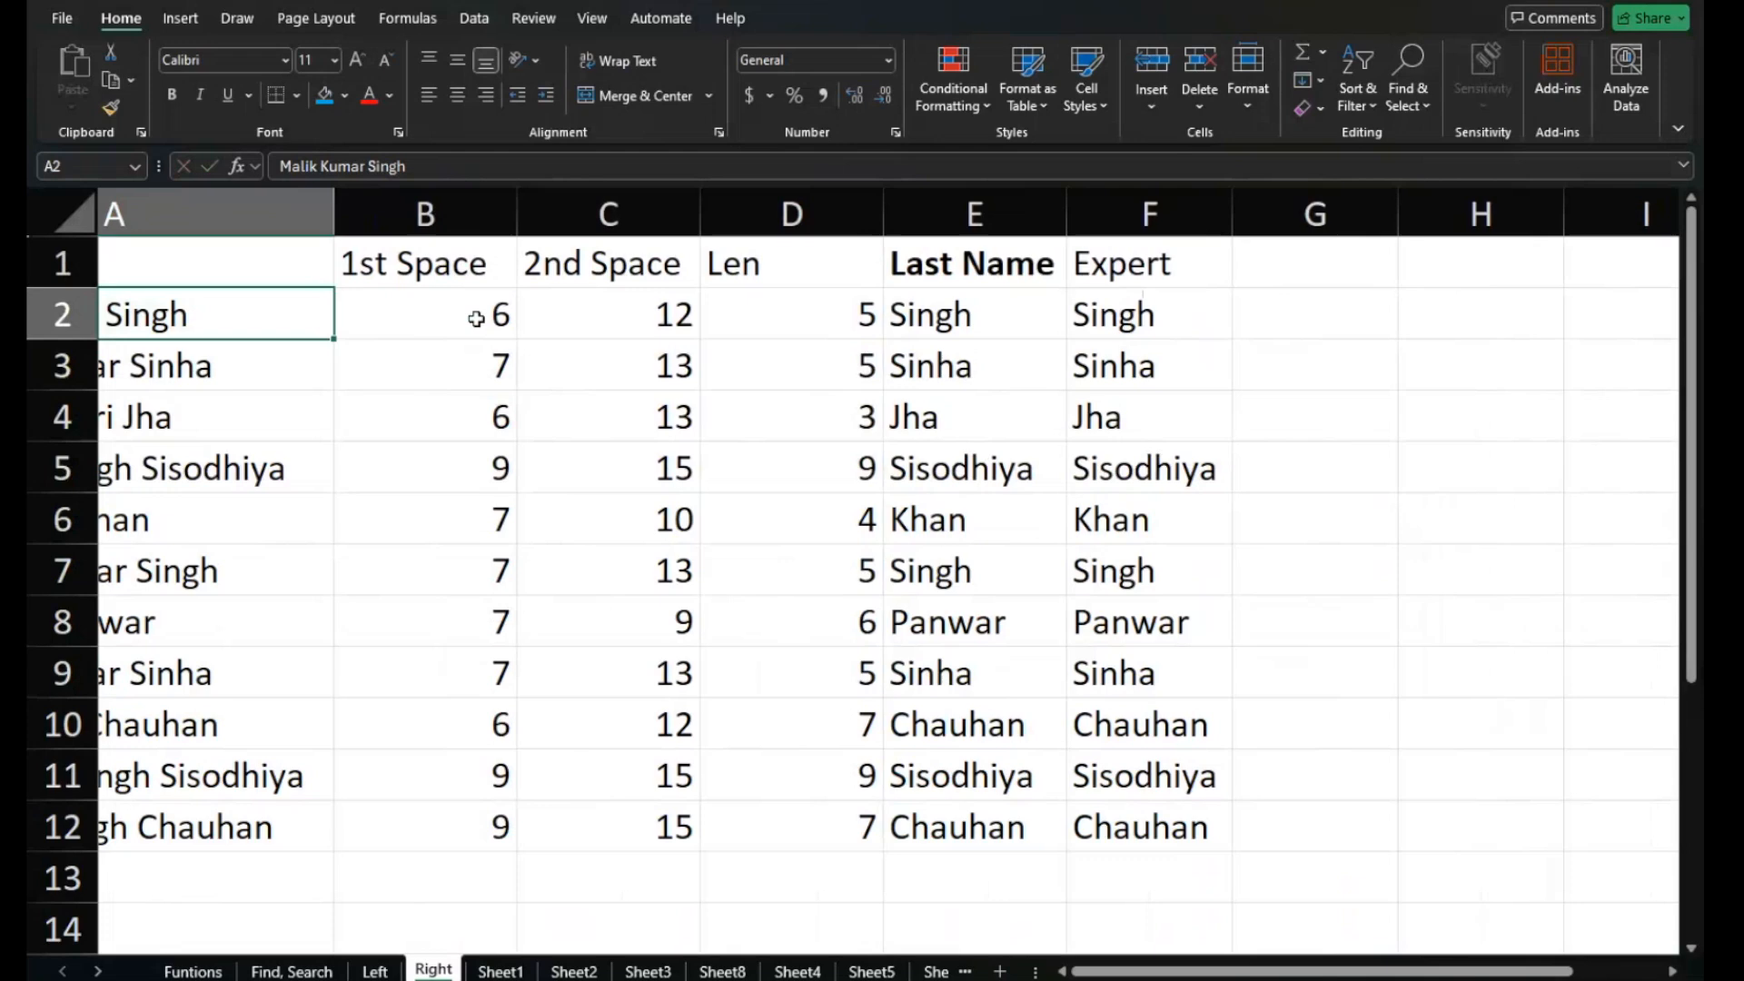
pyautogui.hscroll(-2, 480, 320)
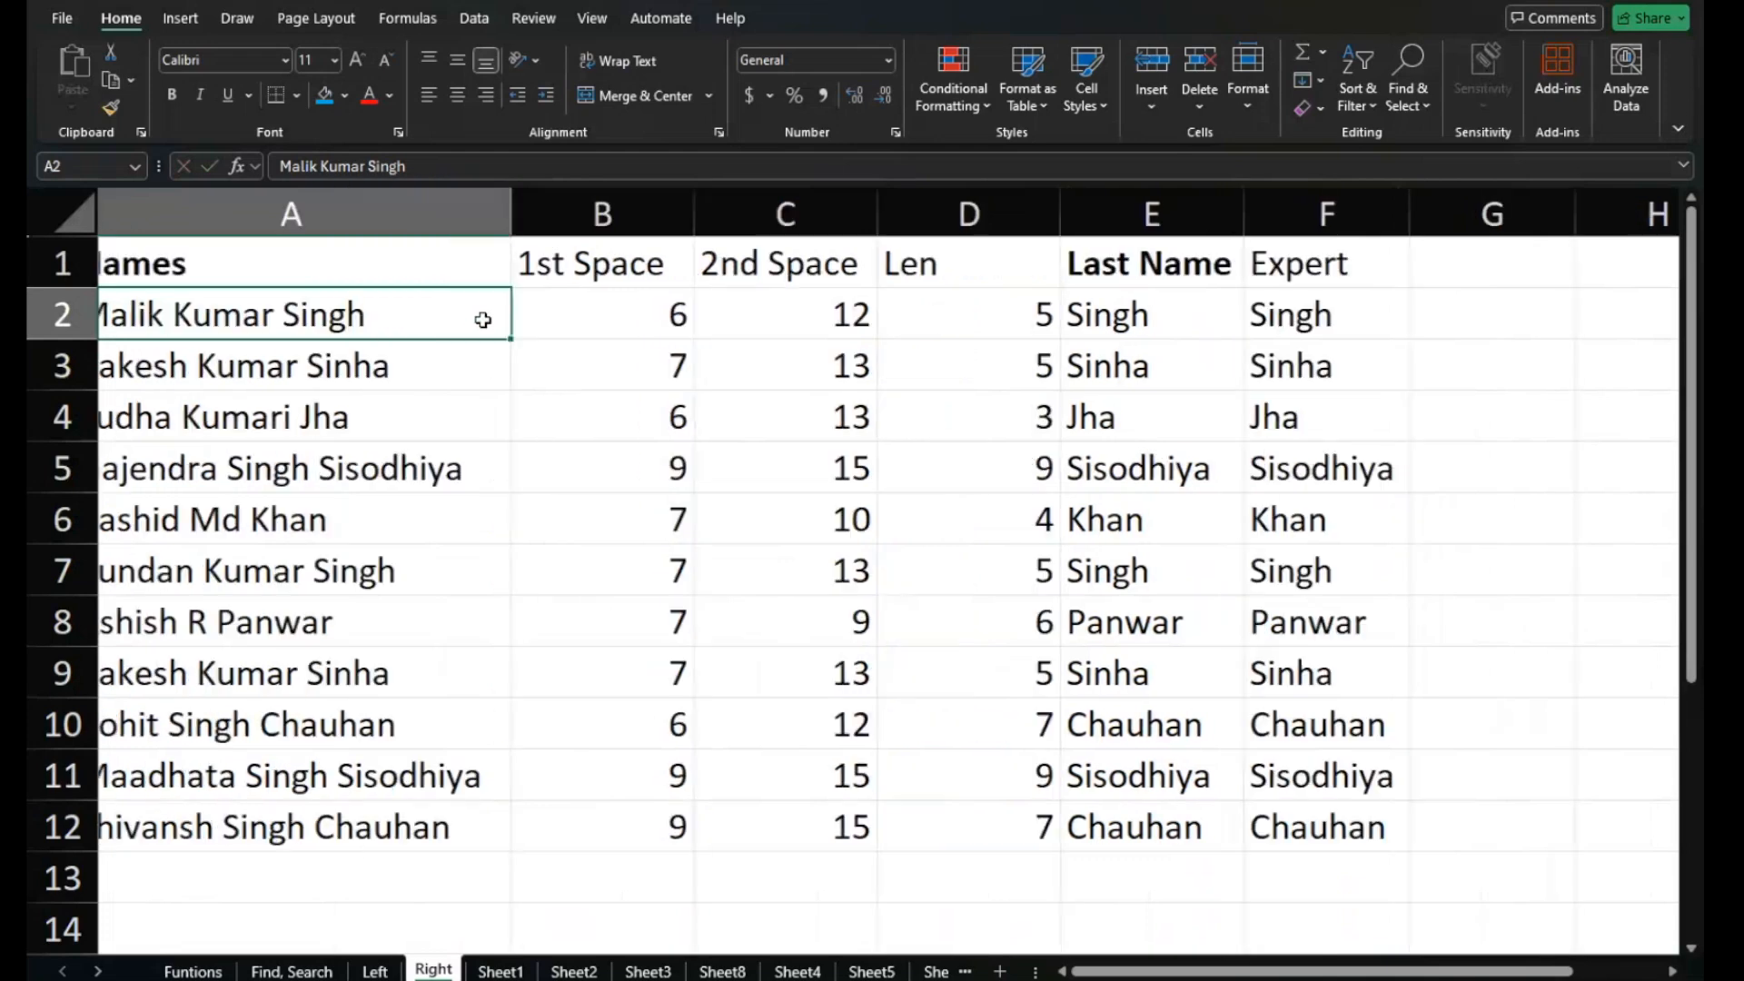
pyautogui.press('Right')
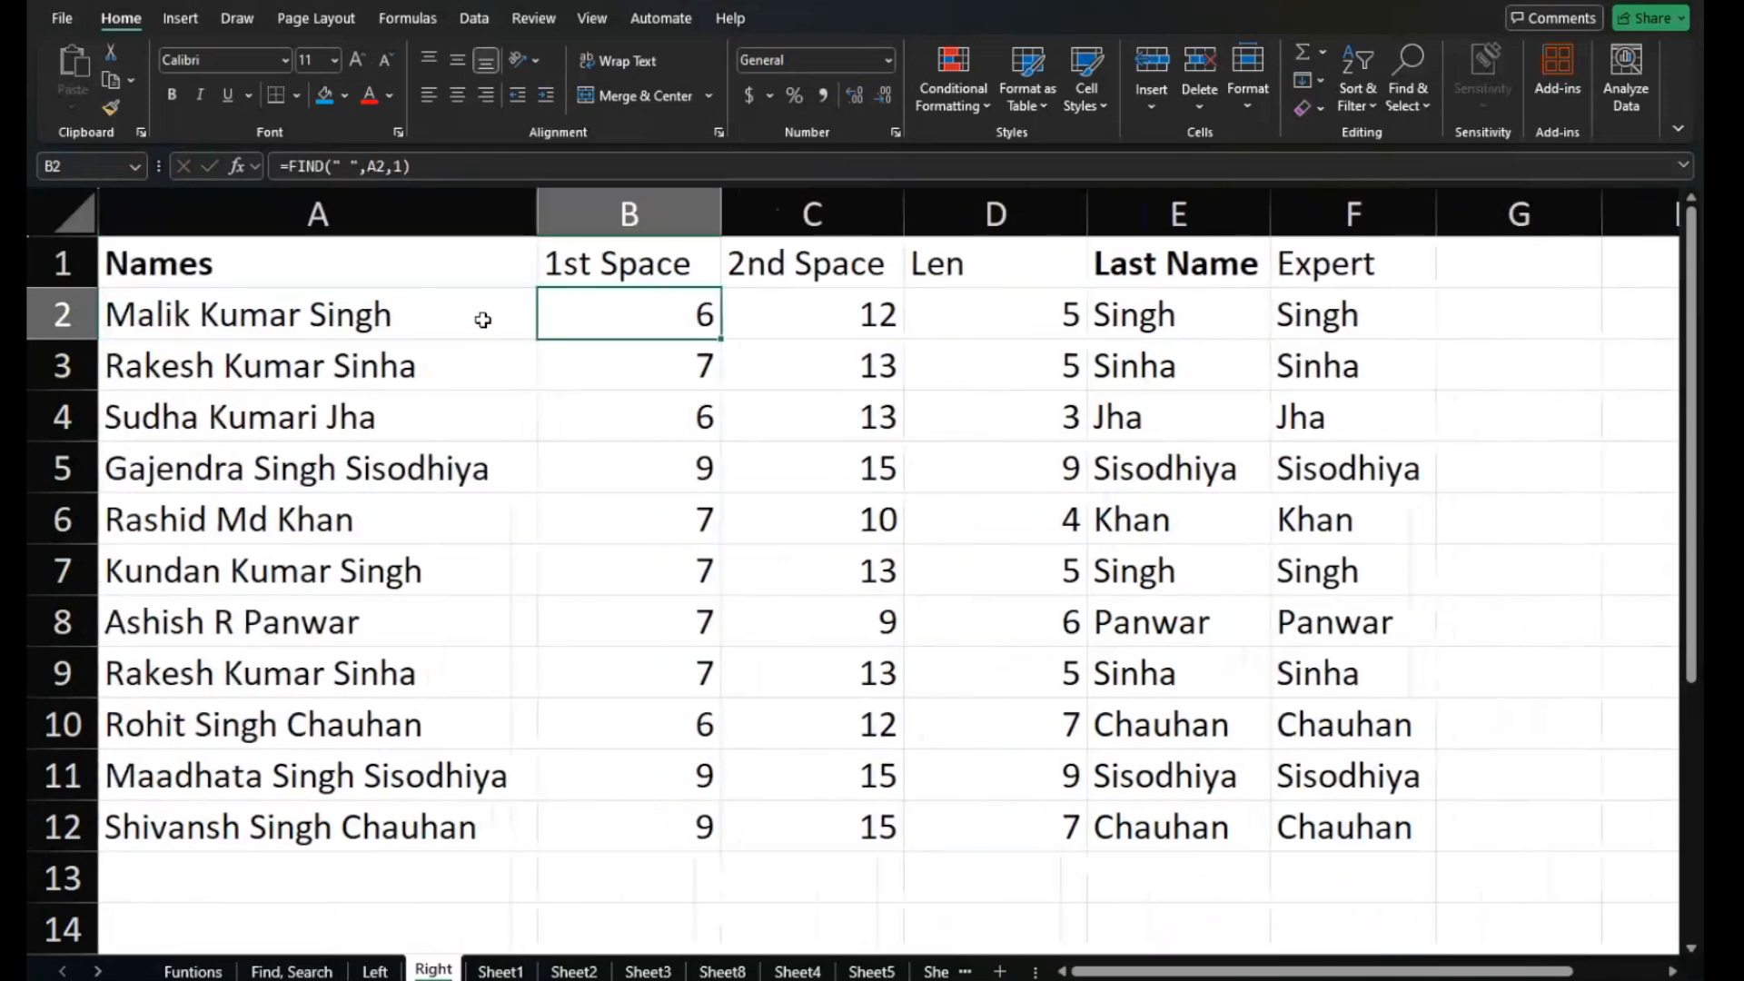
pyautogui.press('F2')
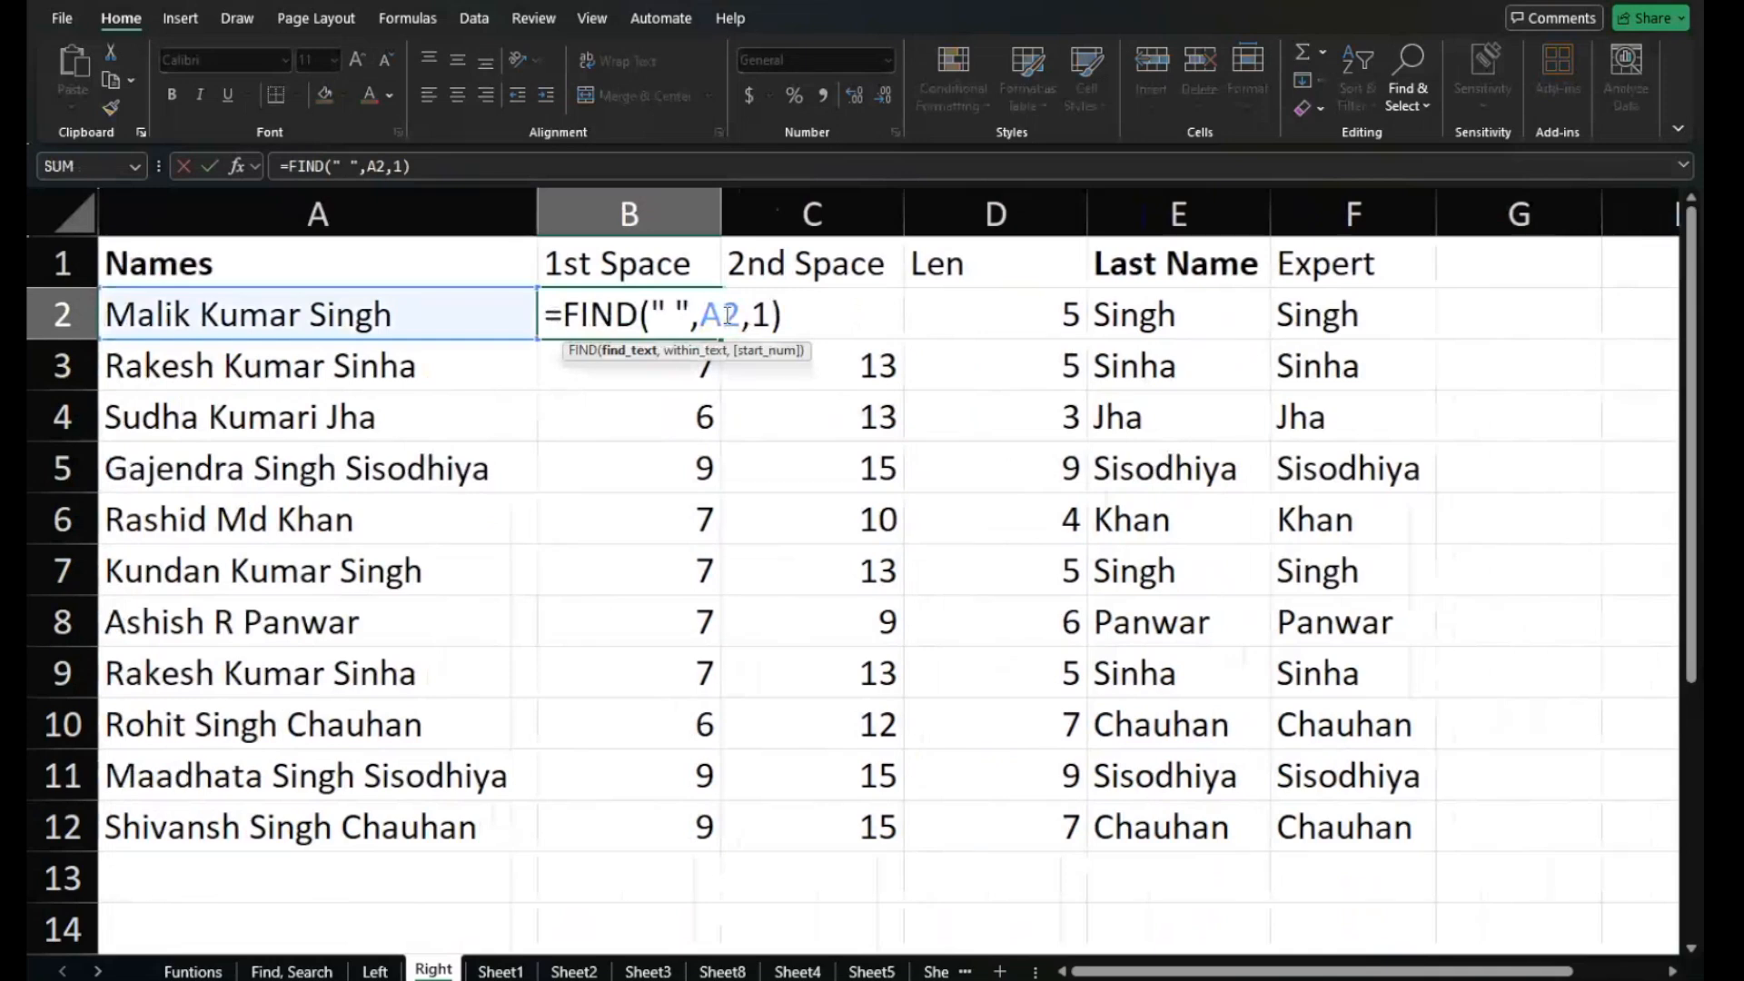
pyautogui.click(731, 315)
pyautogui.press('Return')
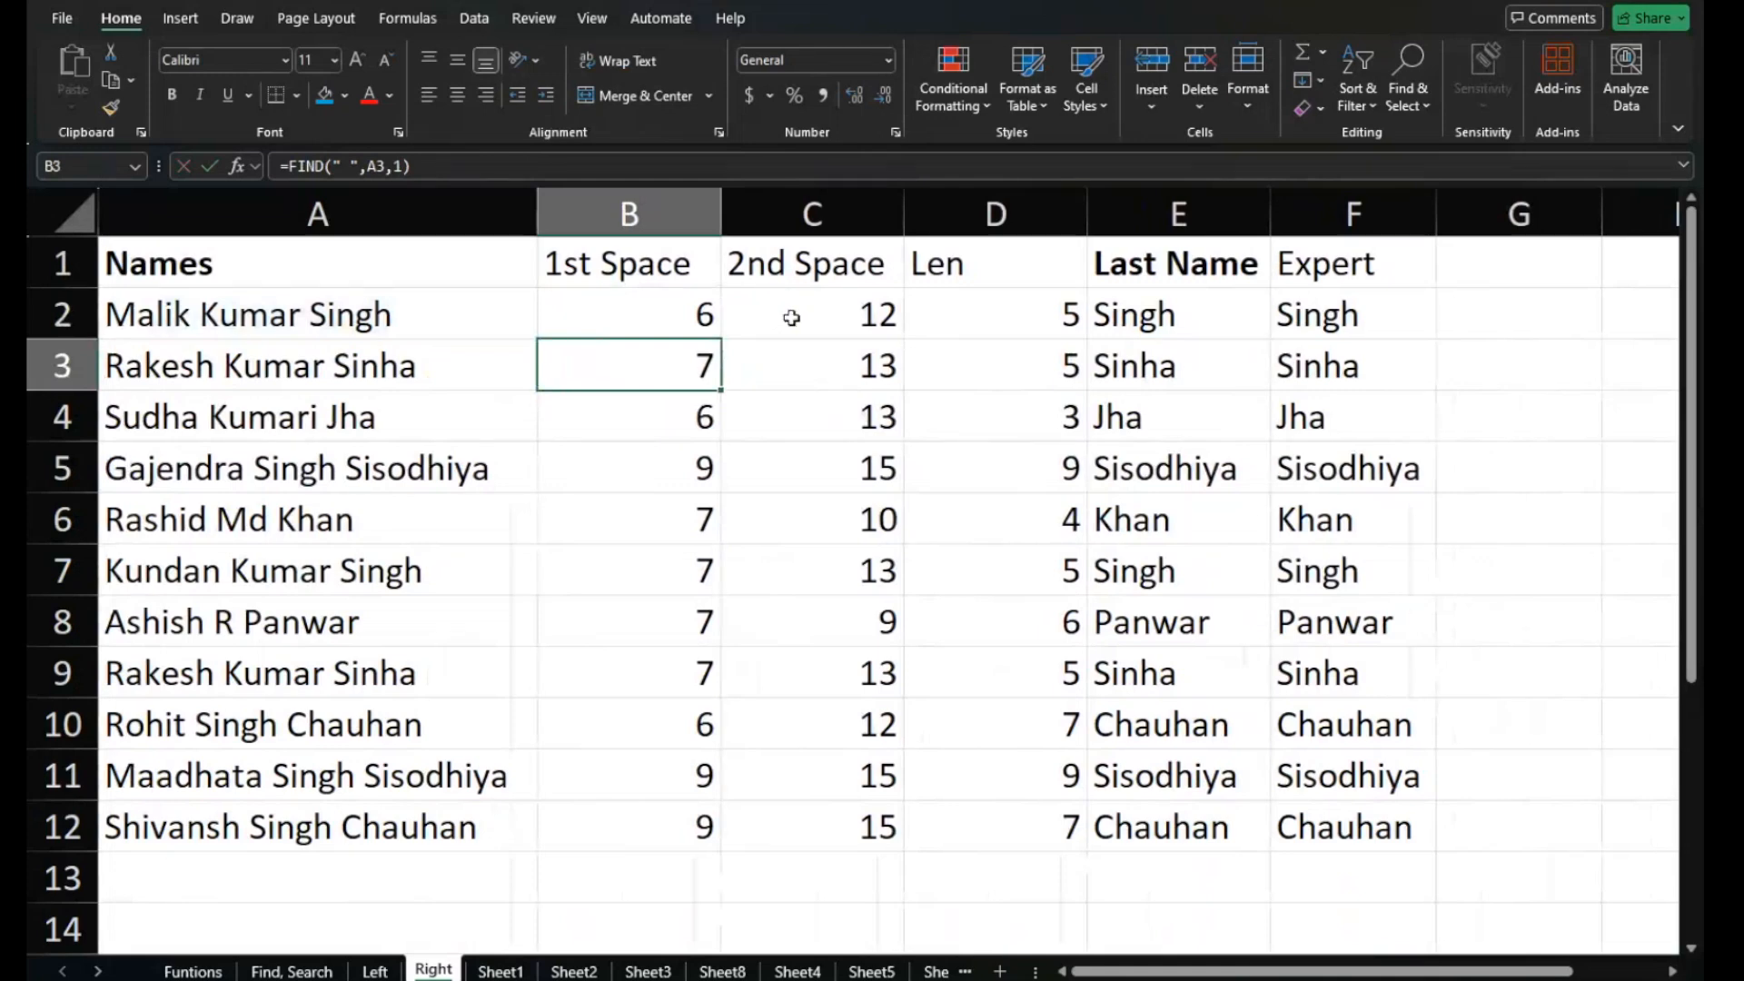
# Inspect the 2nd Space formula in C2 and how its start position builds on B2.
pyautogui.press('Up')
pyautogui.press('Right')
pyautogui.press('Down')
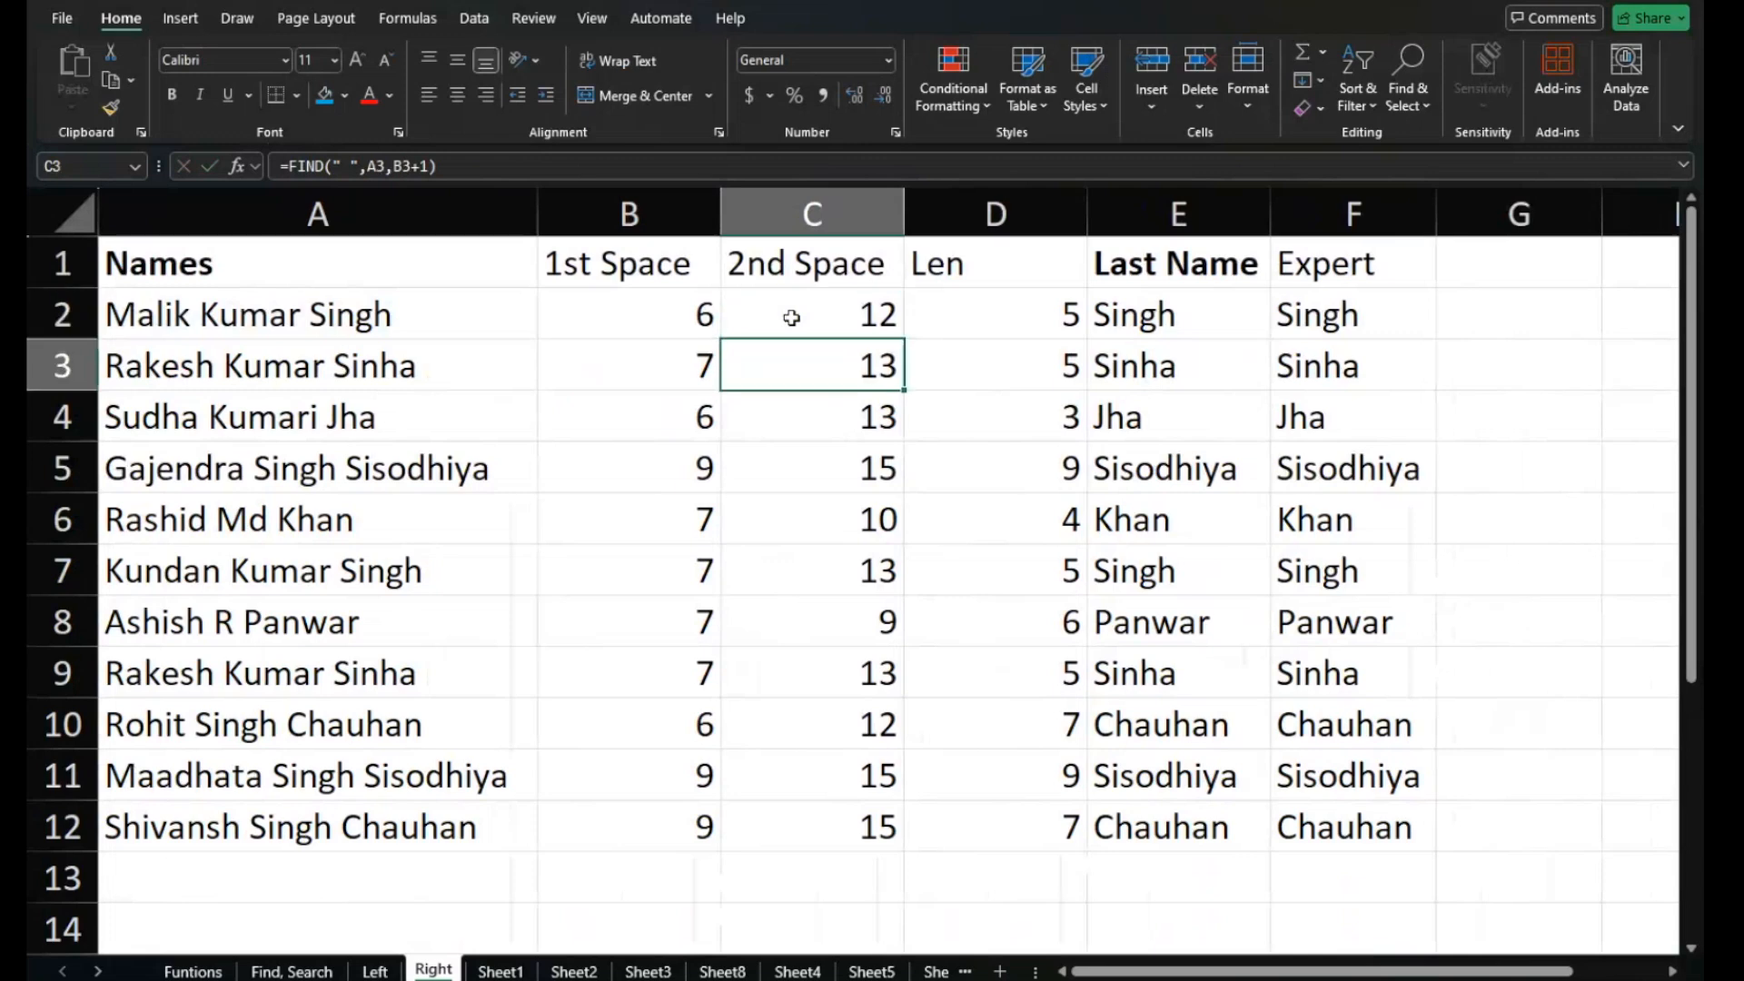
pyautogui.doubleClick(791, 317)
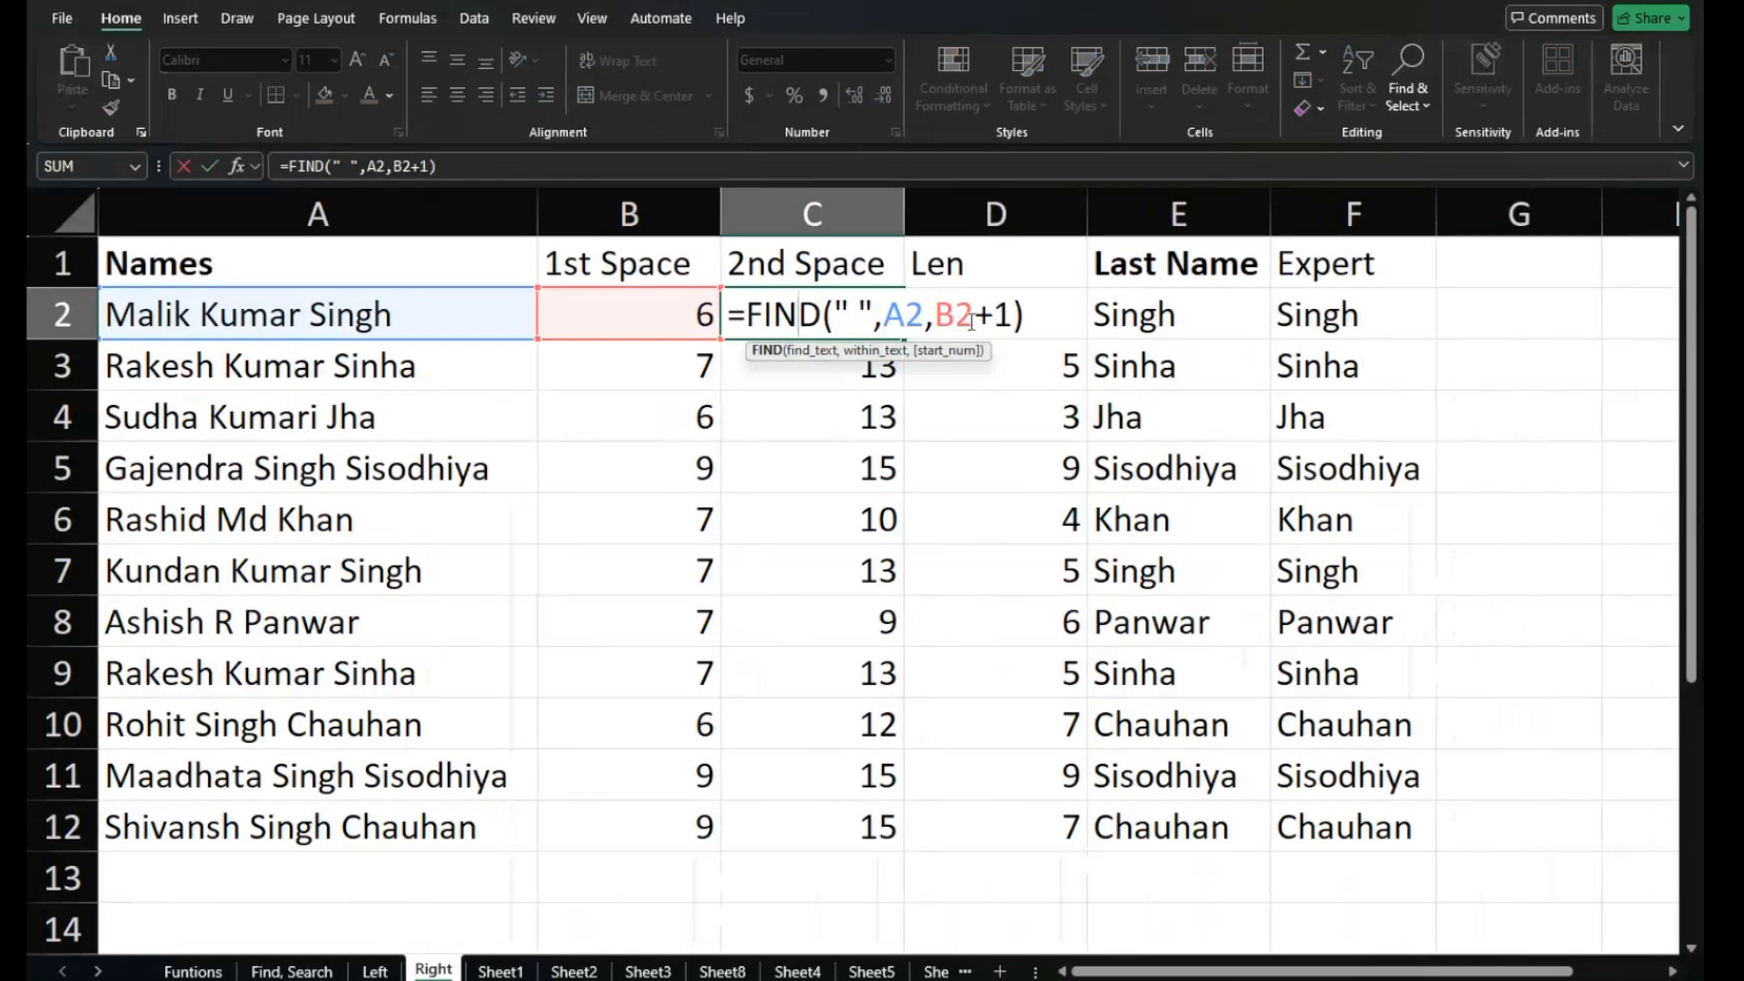
pyautogui.click(1020, 327)
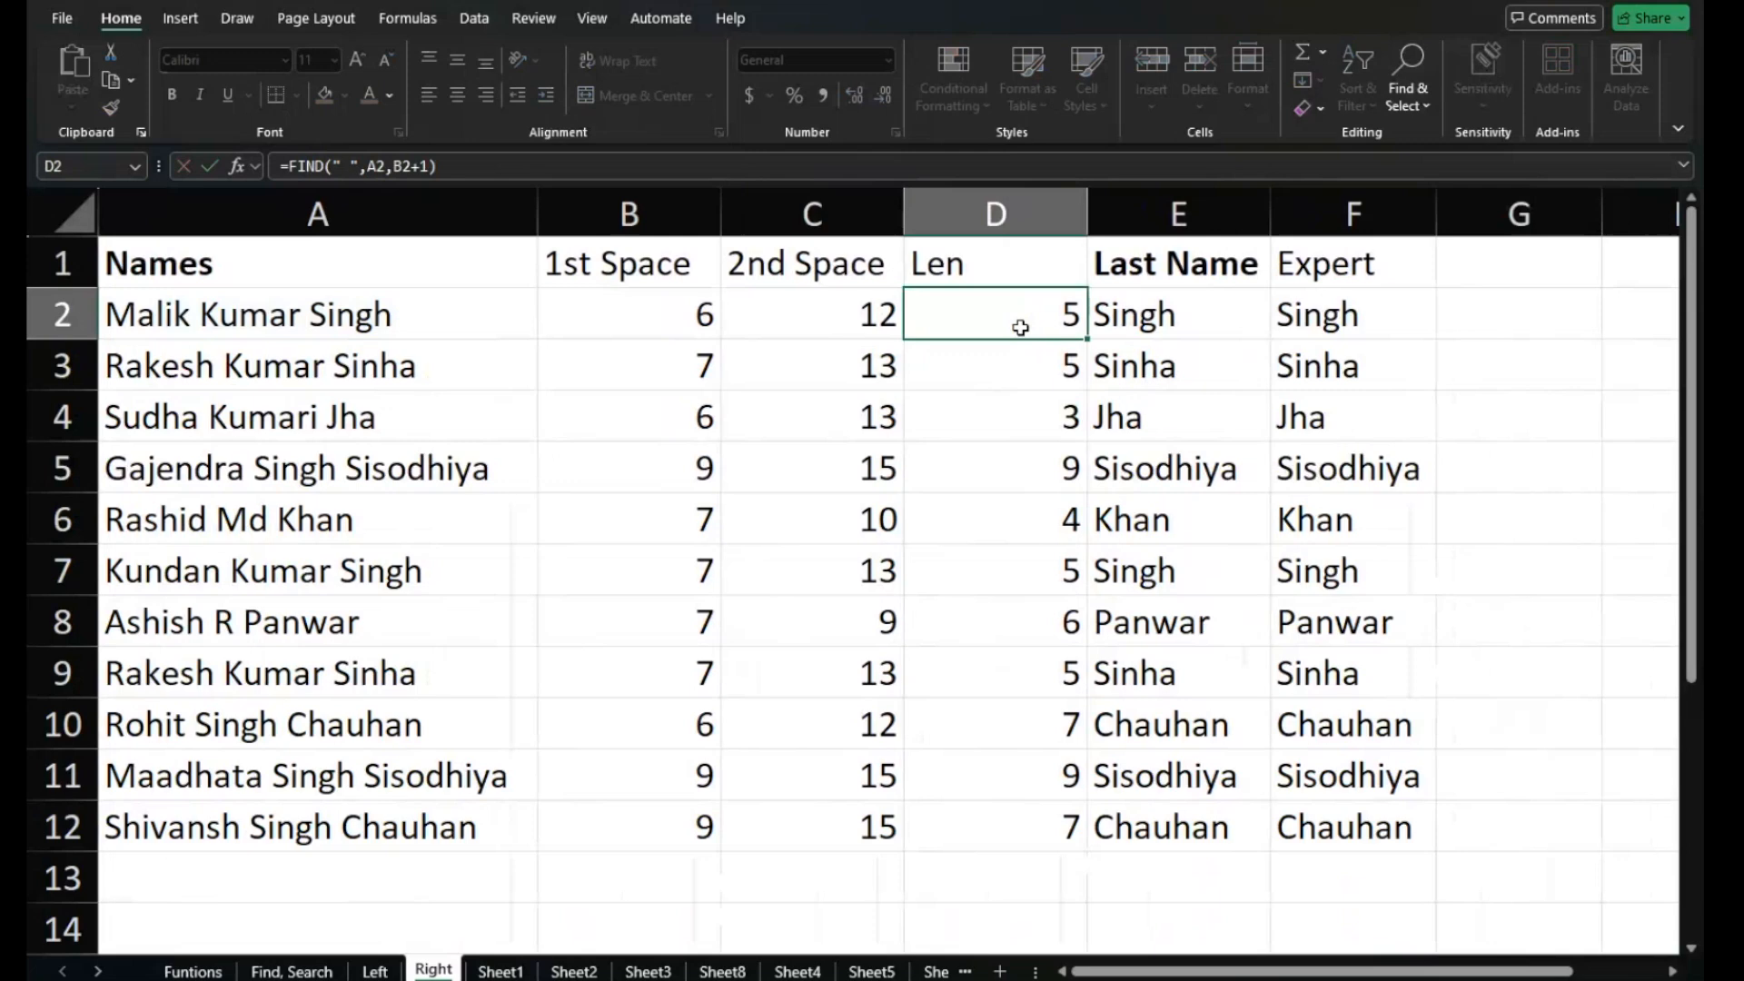
# Review the Len formula in D2 and the Last Name formula in E2 without changing either.
pyautogui.doubleClick(1020, 327)
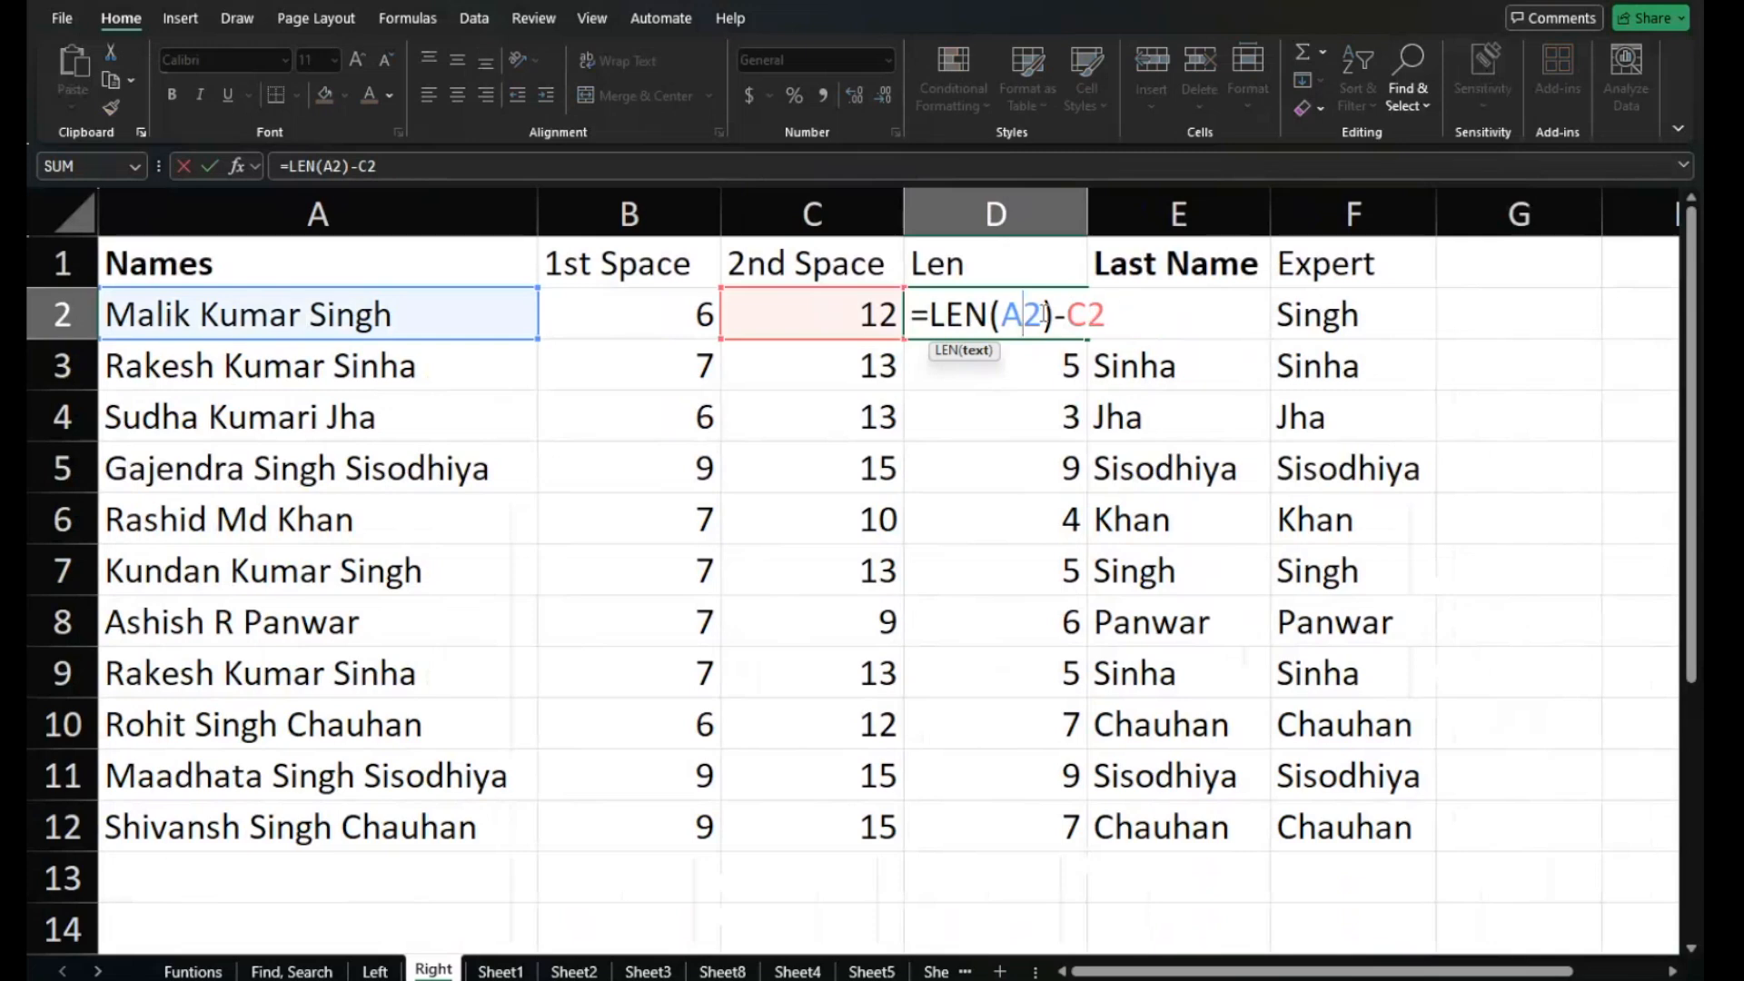
pyautogui.press('Escape')
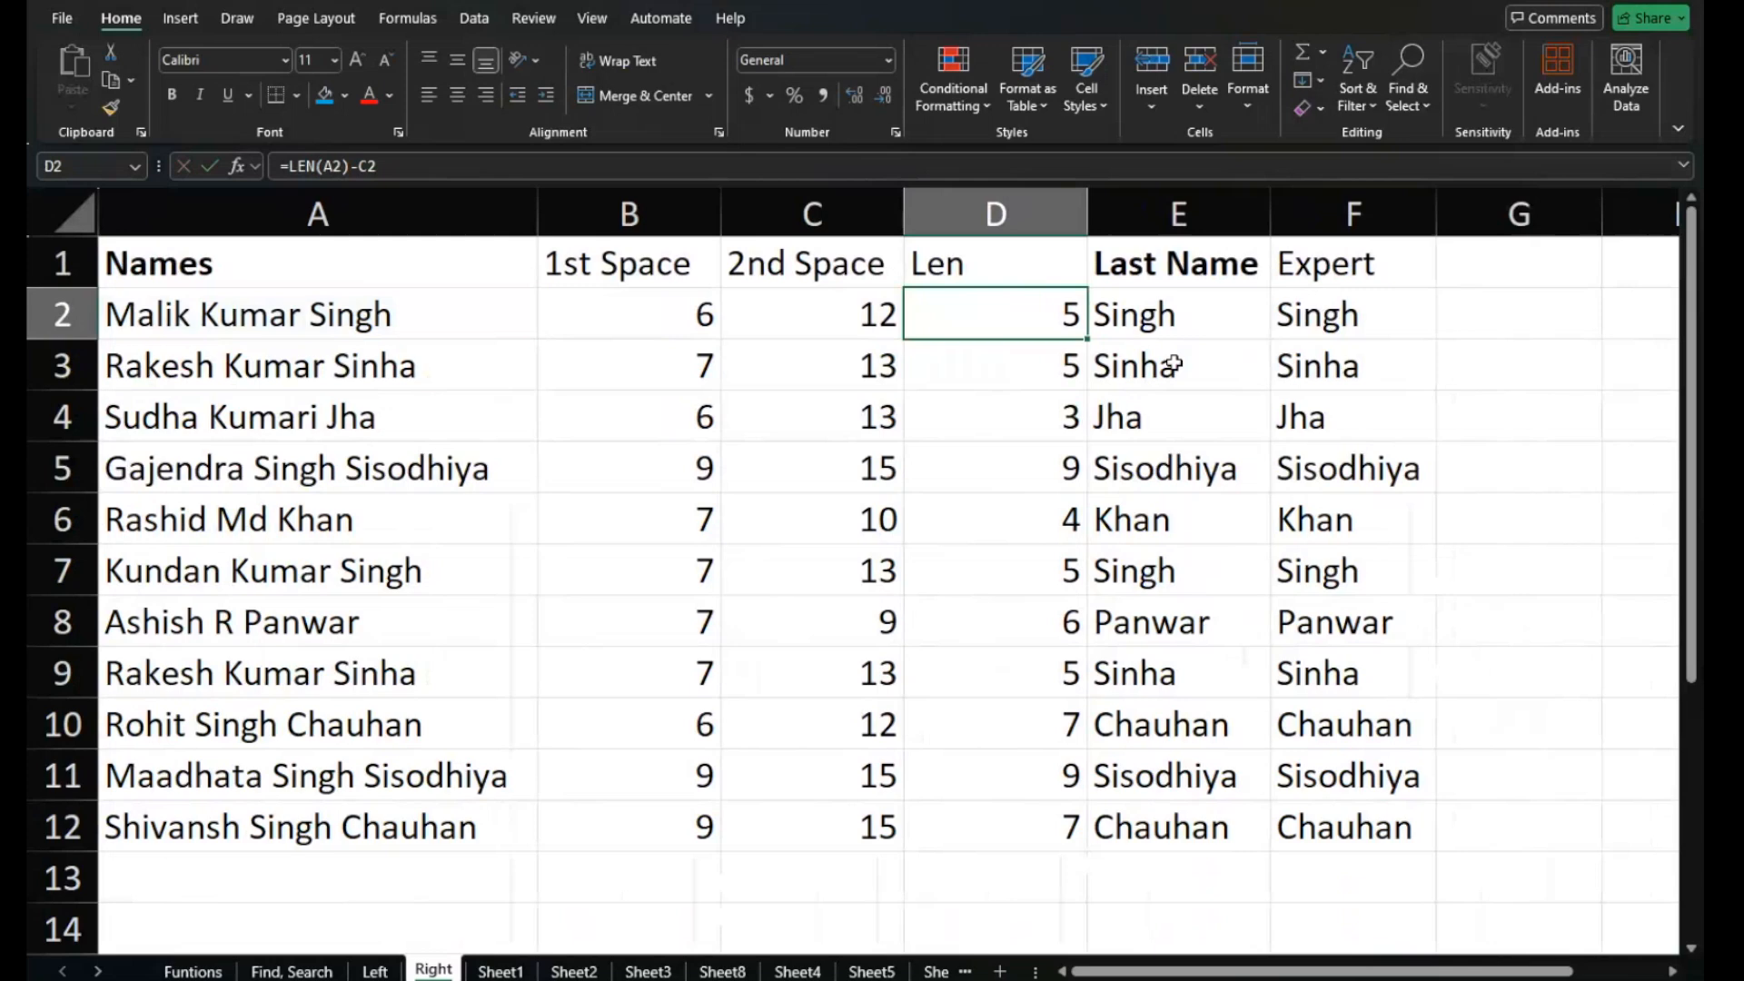
pyautogui.click(1218, 303)
pyautogui.doubleClick(1222, 314)
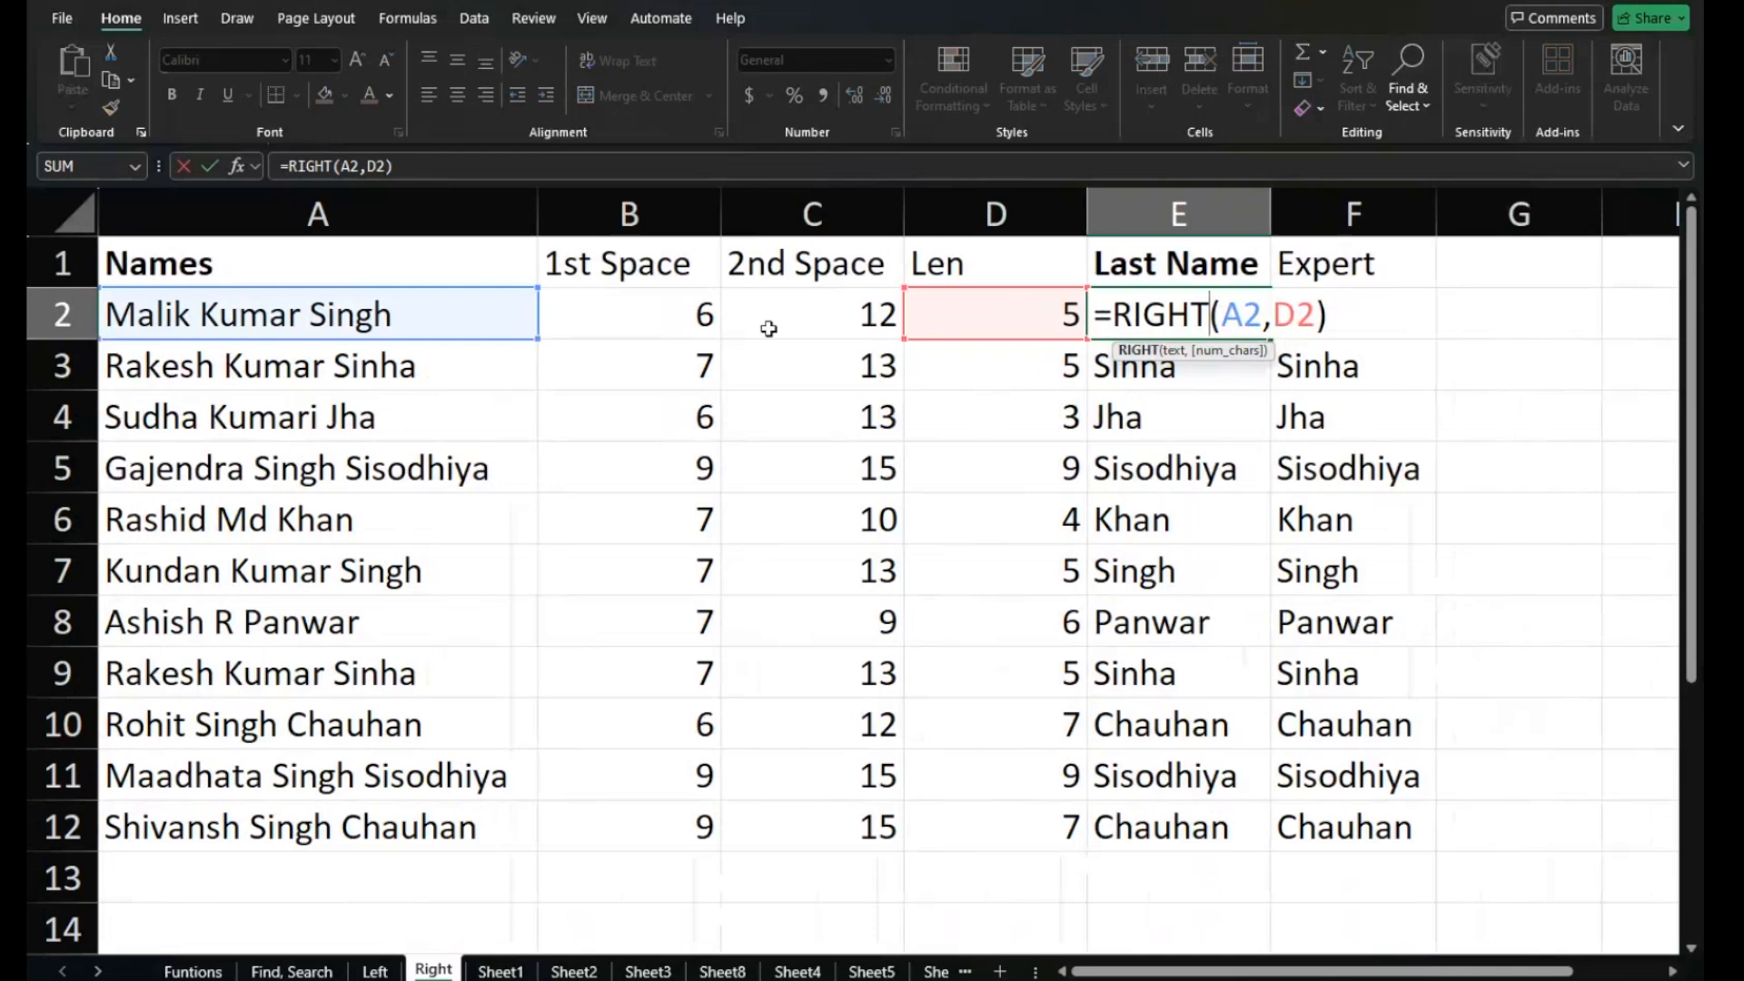
pyautogui.press('Escape')
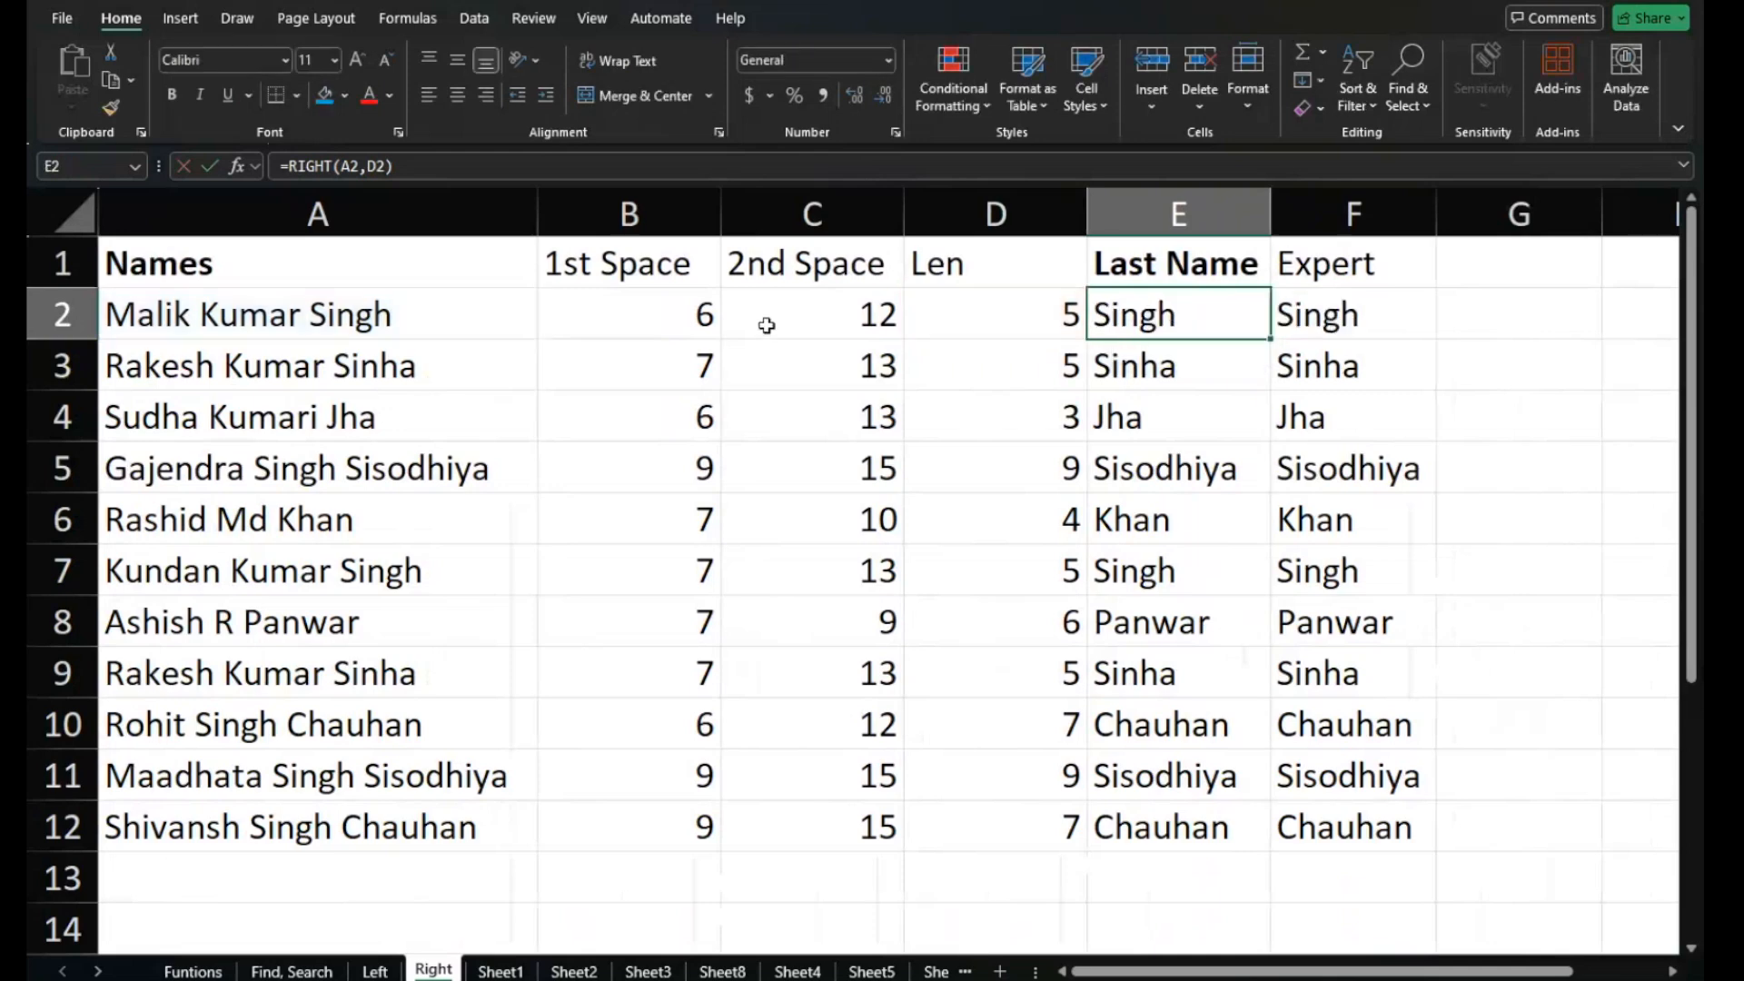
# Start the Expert formula in F2 afresh with RIGHT, using A2 as its text argument.
pyautogui.click(1317, 314)
pyautogui.hscroll(5, 1317, 313)
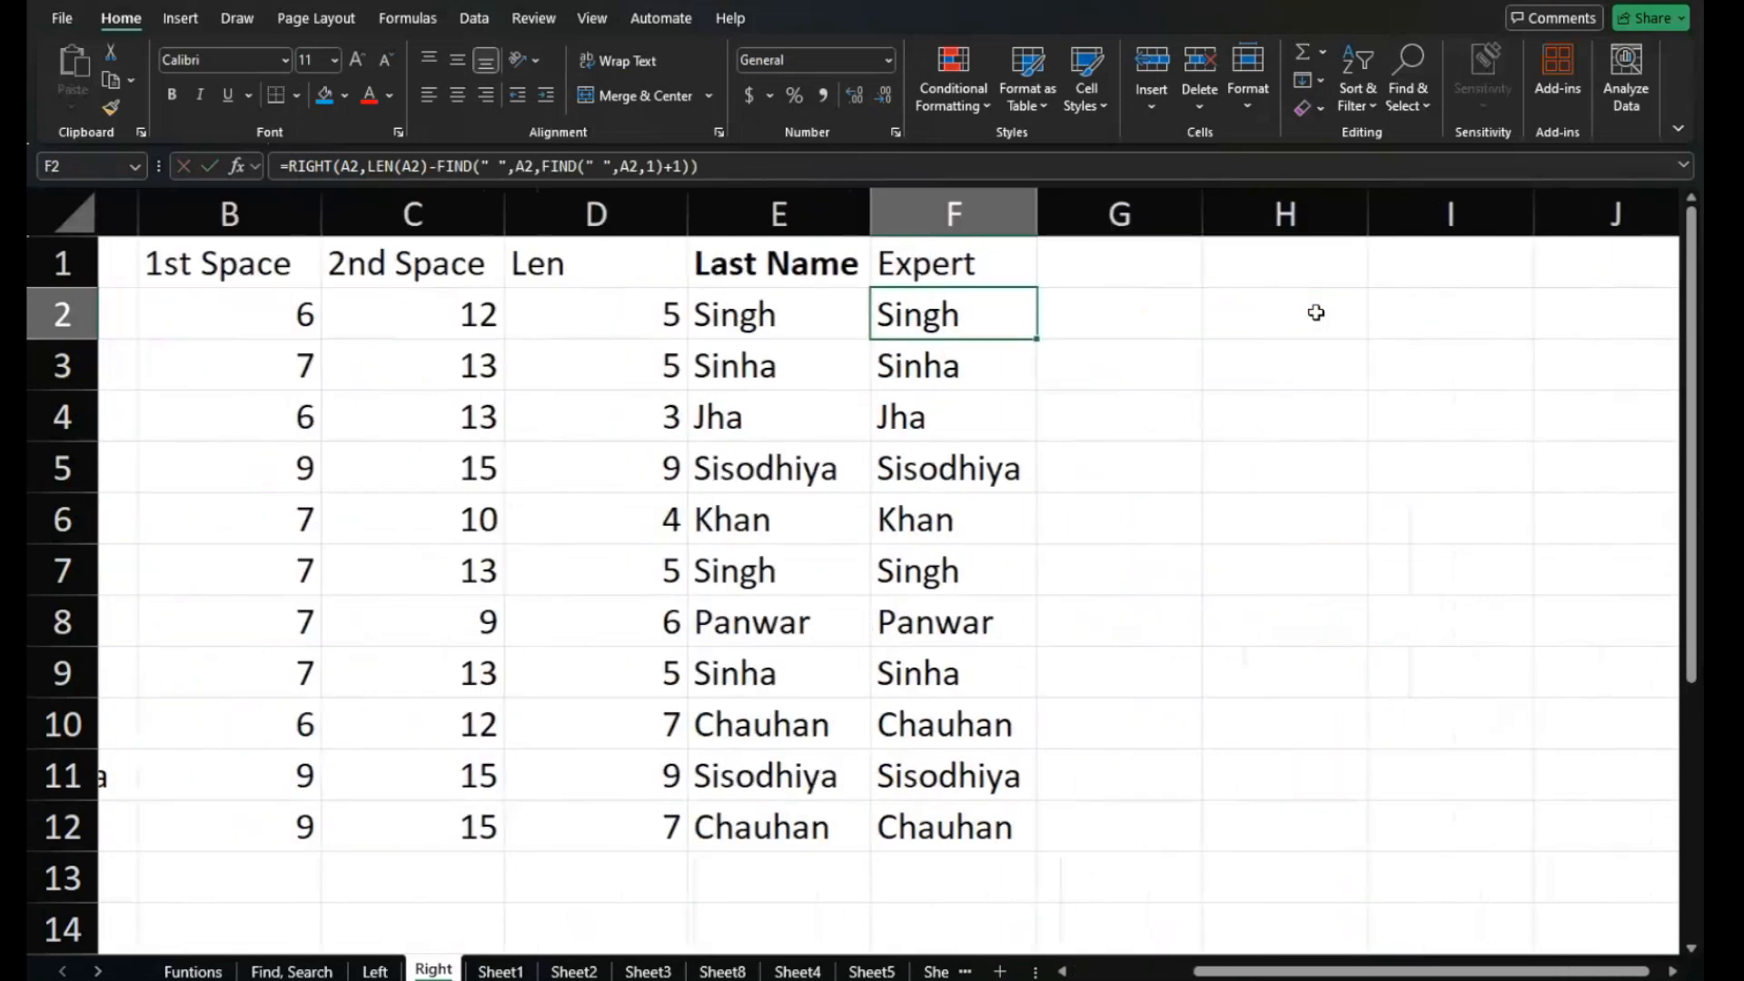
pyautogui.hscroll(1, 1316, 313)
pyautogui.write('=')
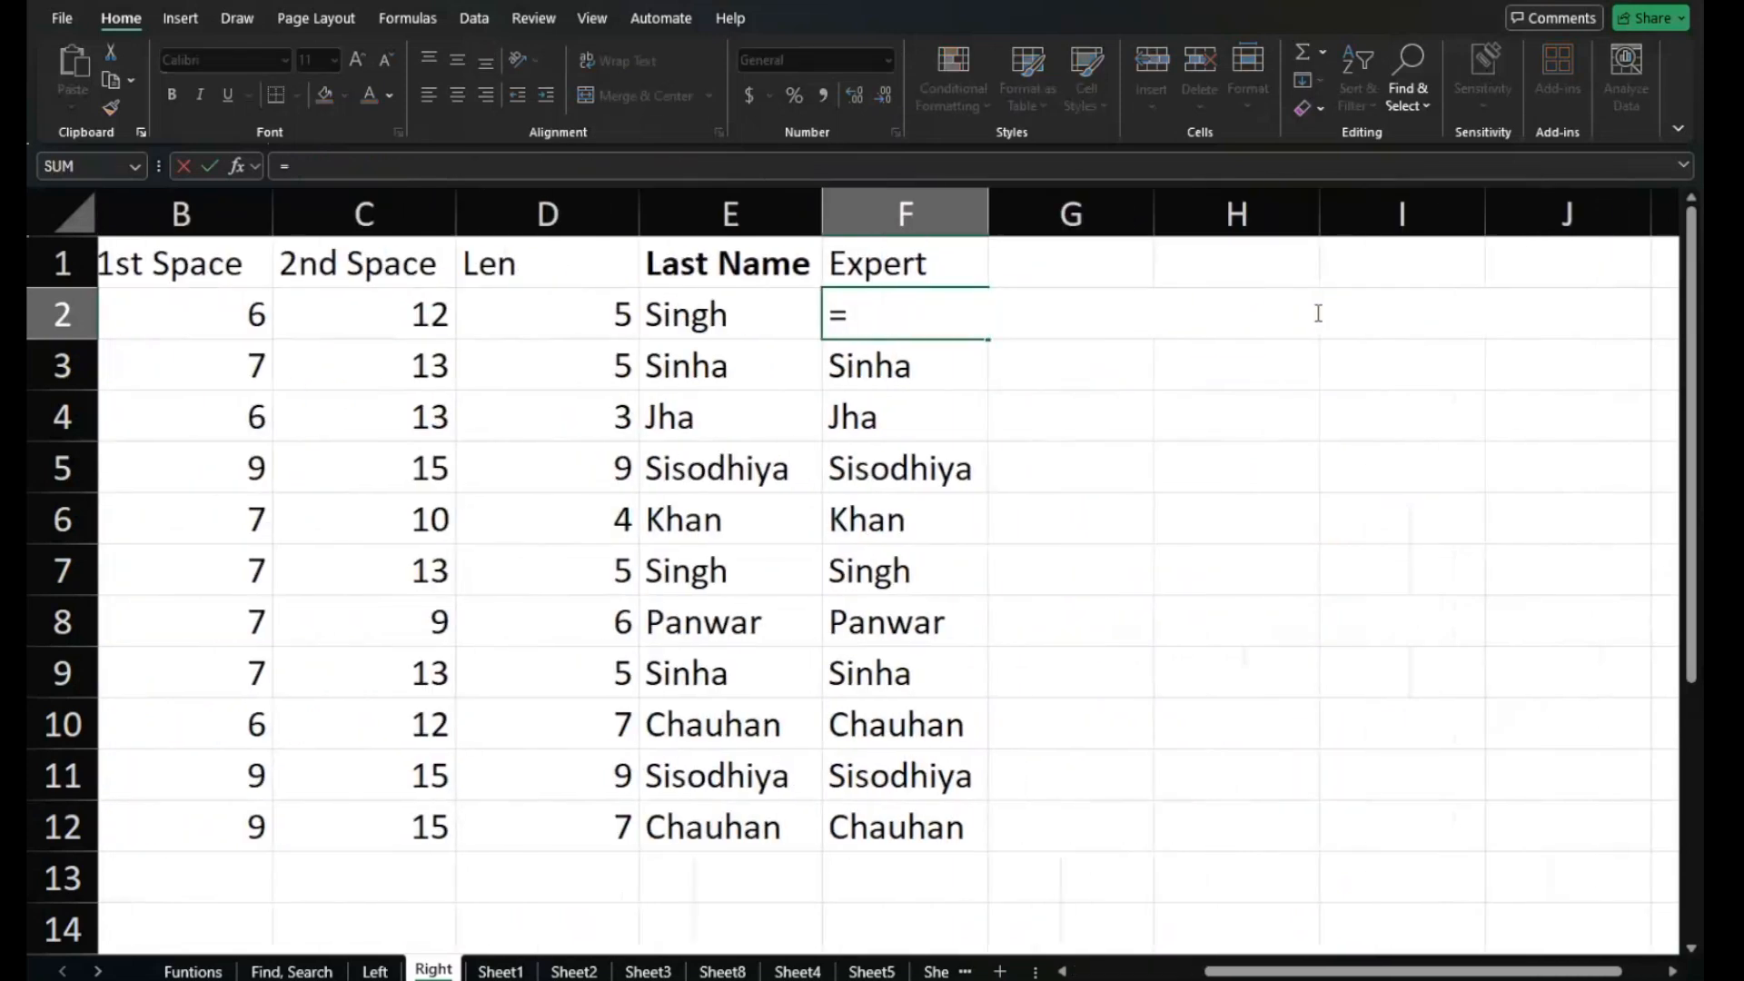
pyautogui.write('right')
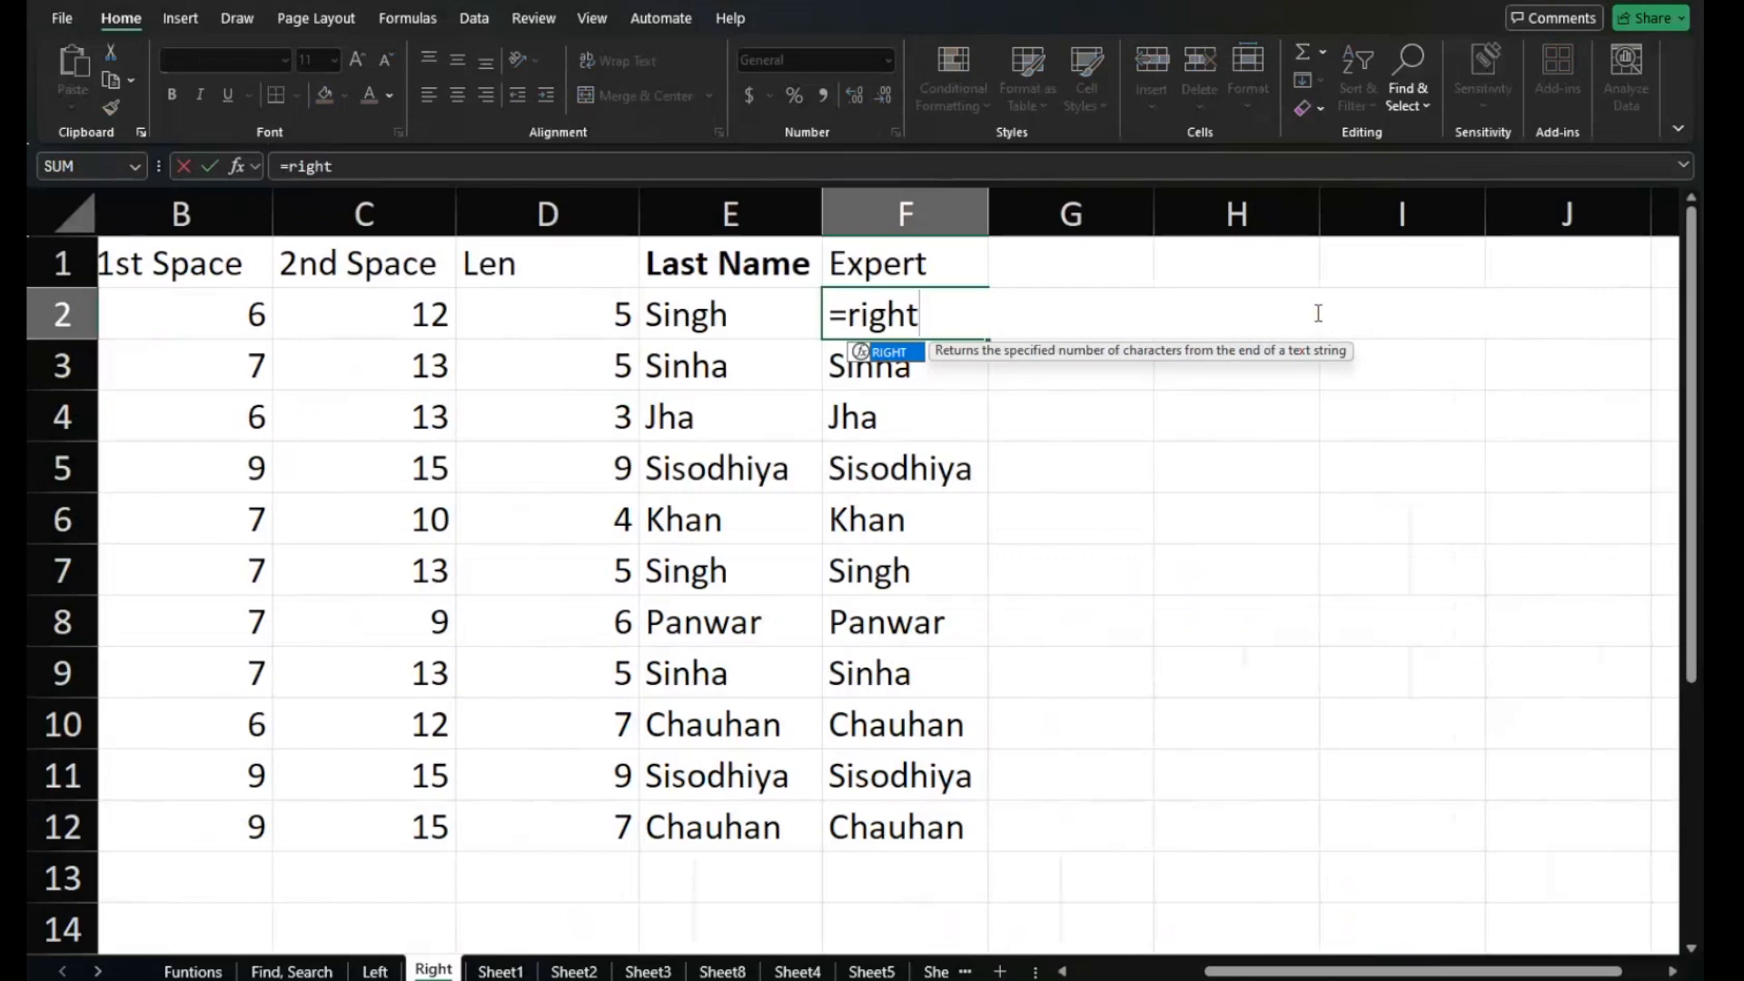
pyautogui.write('(')
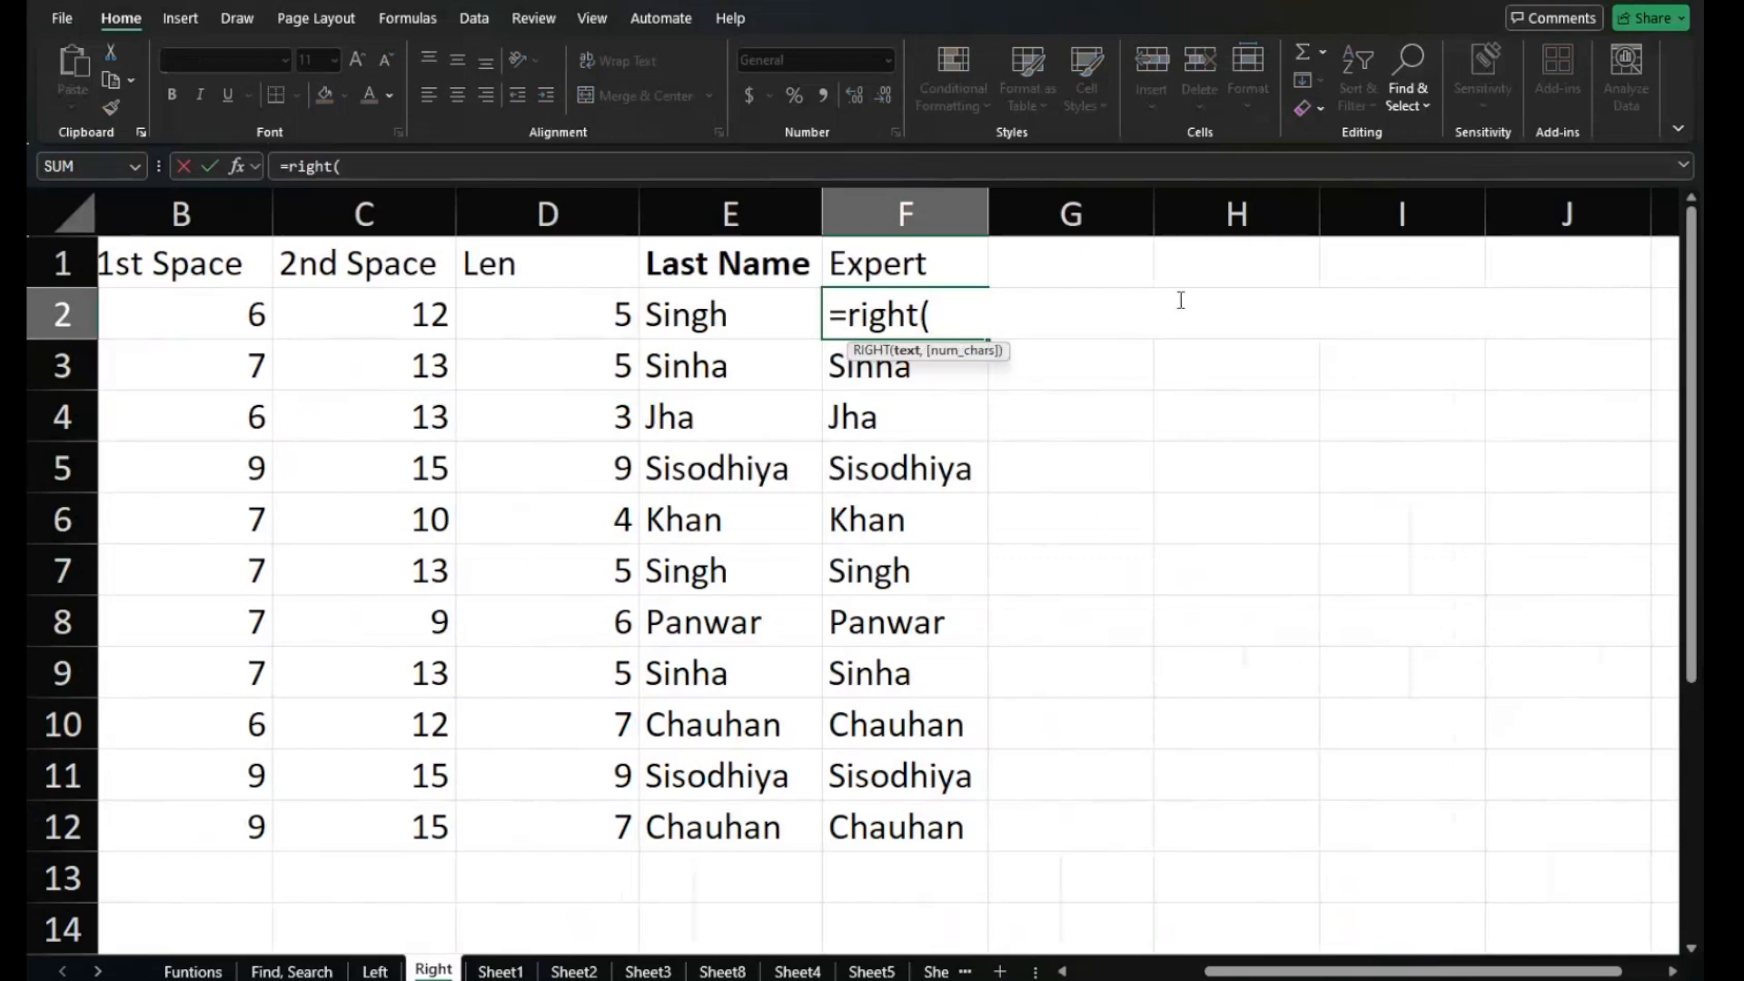
pyautogui.press('Left')
pyautogui.press('Left')
pyautogui.press('Left')
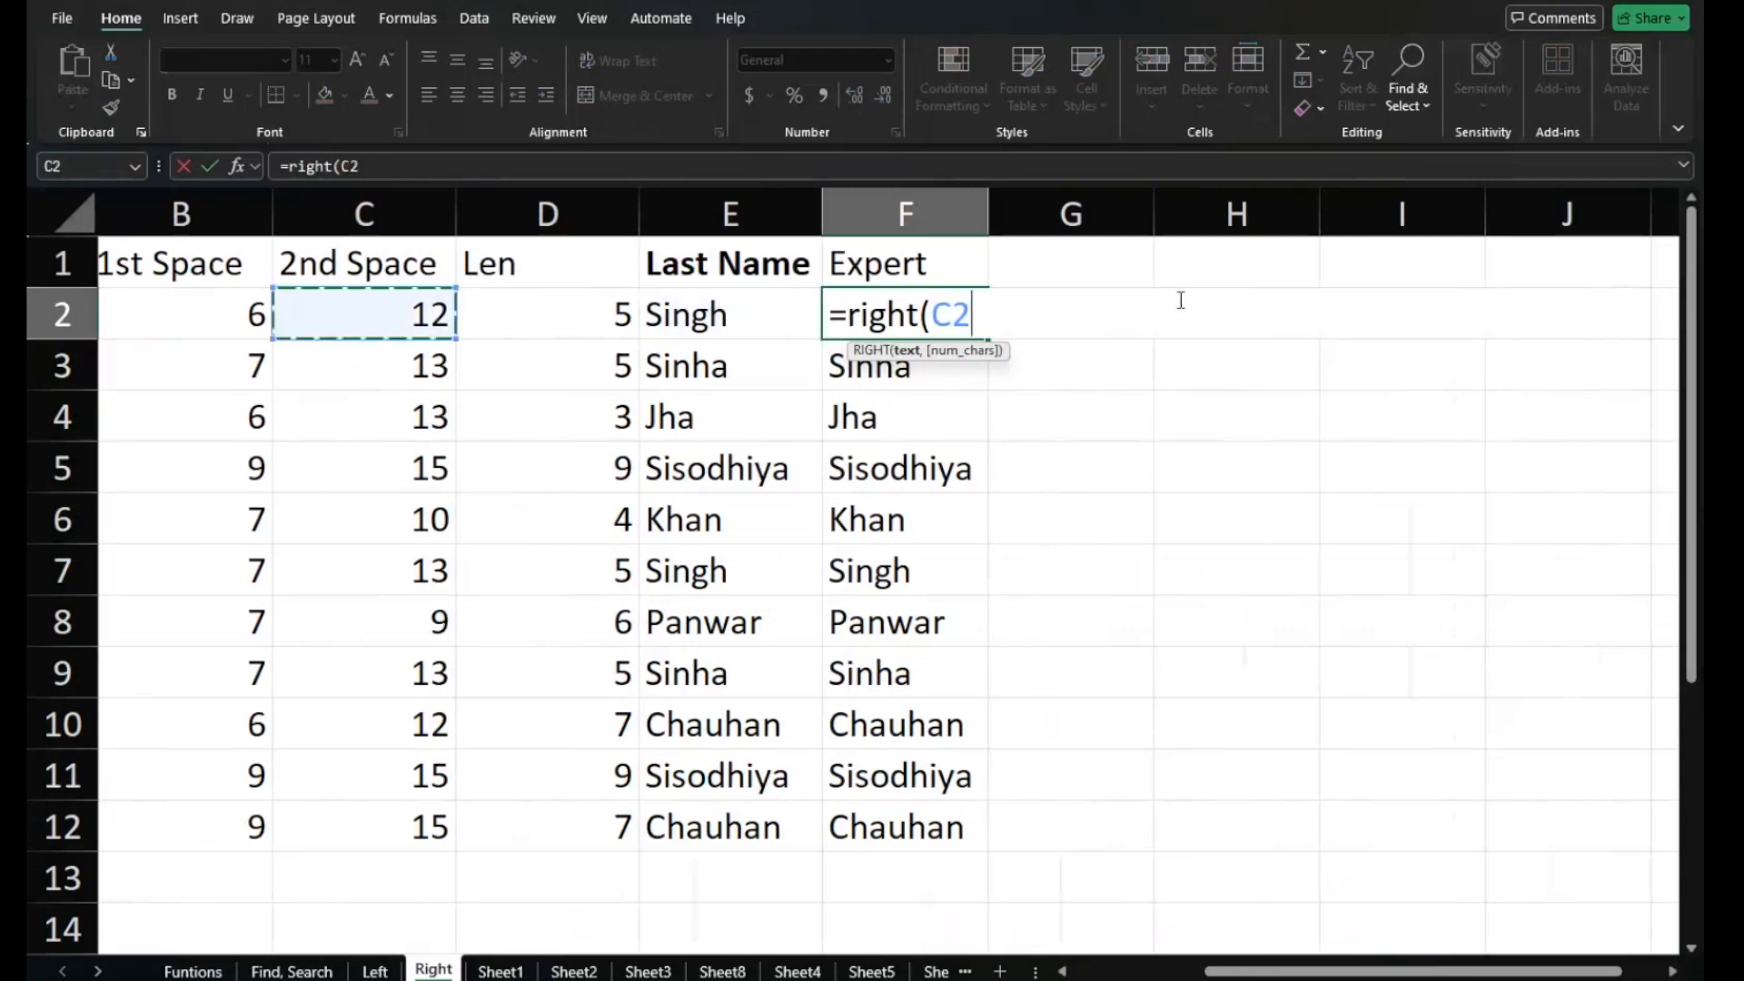
pyautogui.press('Left')
pyautogui.press('Left')
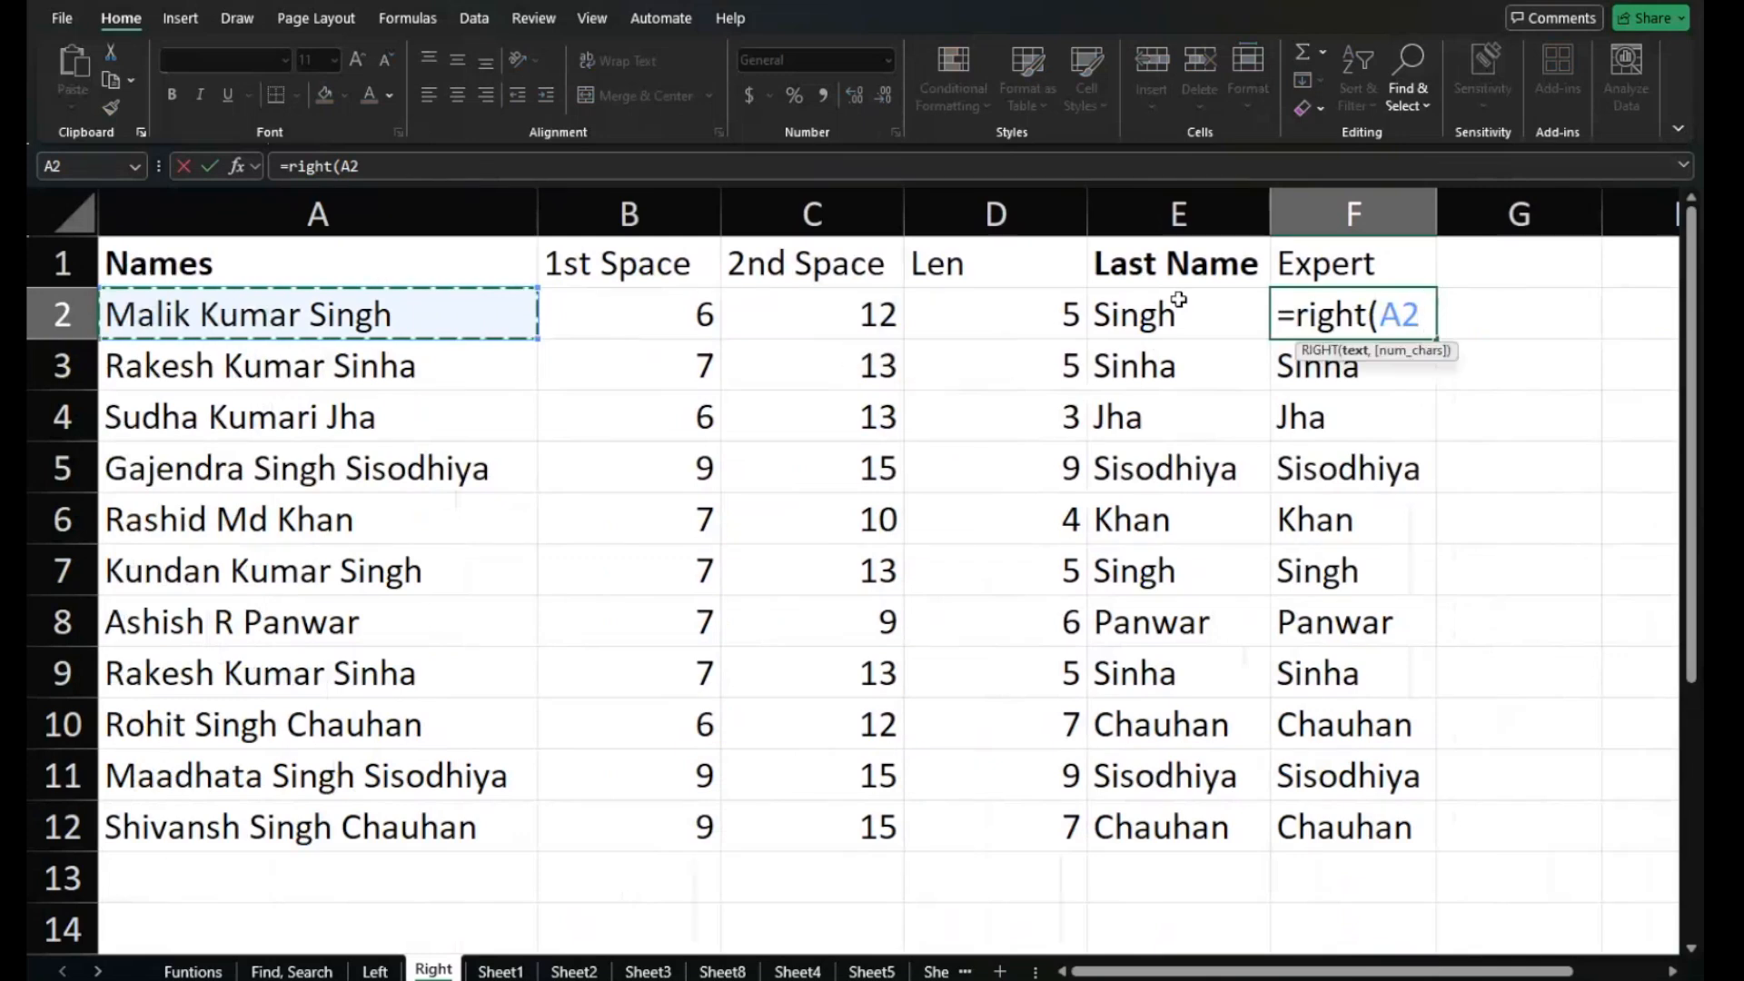
pyautogui.write(',')
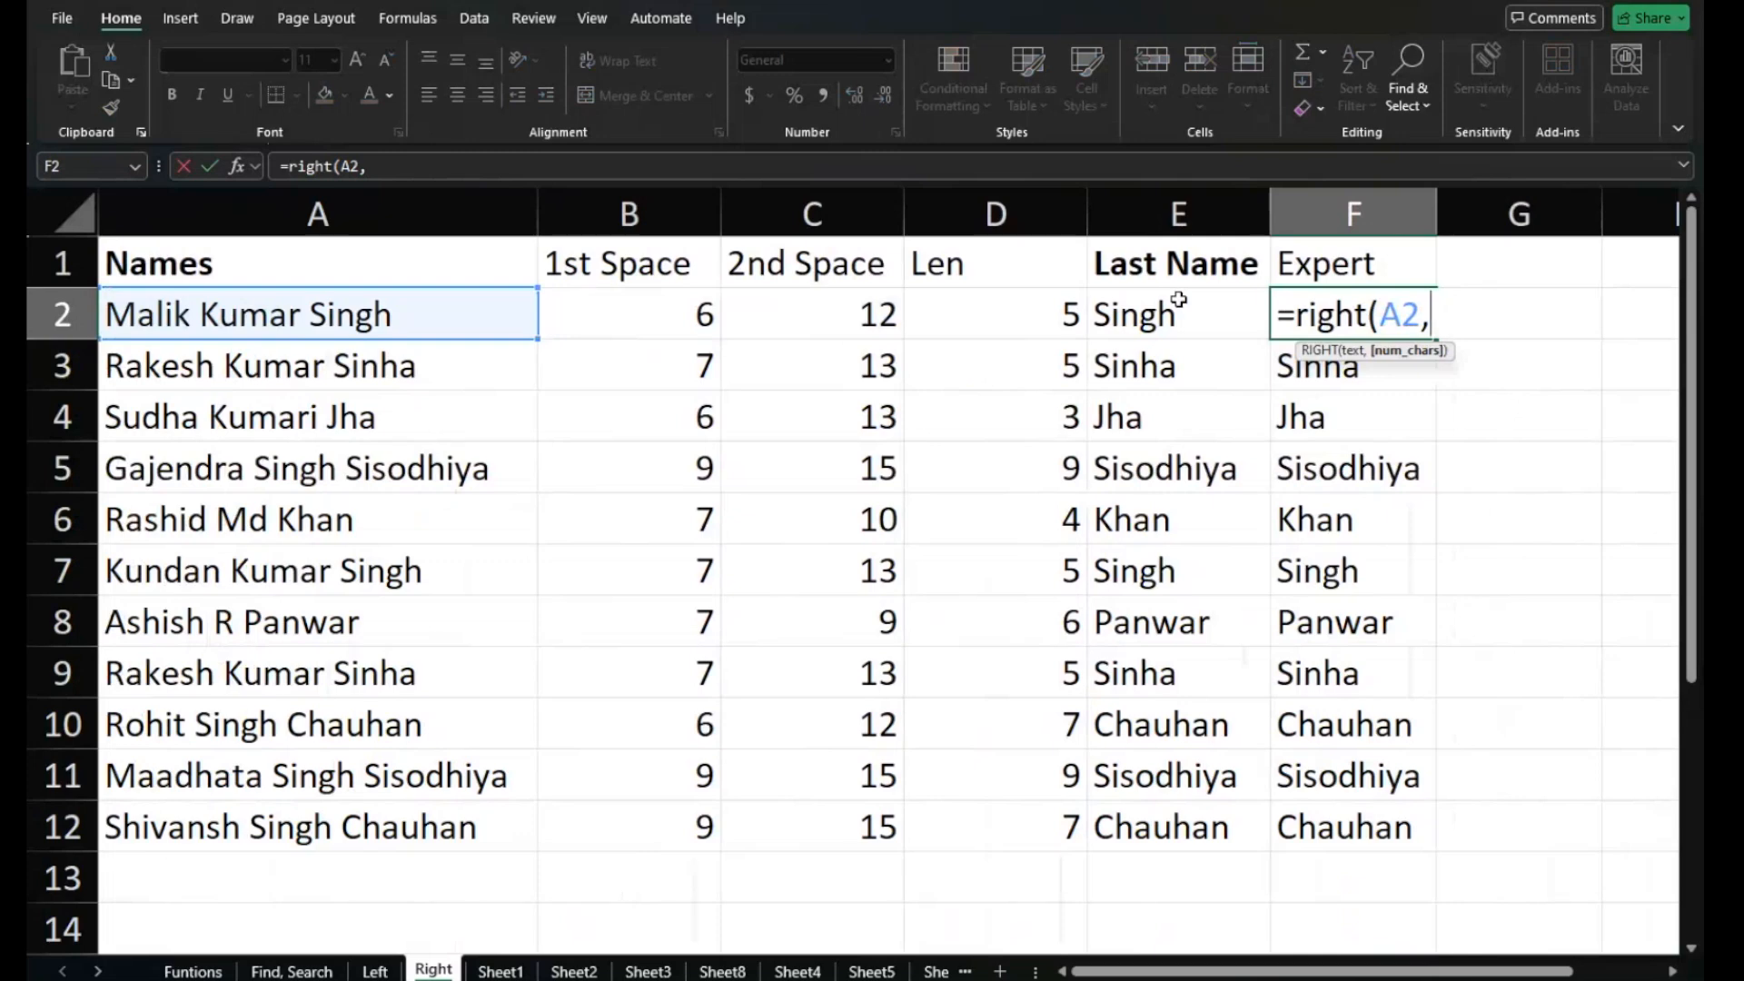
# Add LEN(A2) as the beginning of the character-count argument in the F2 formula.
pyautogui.write('len(')
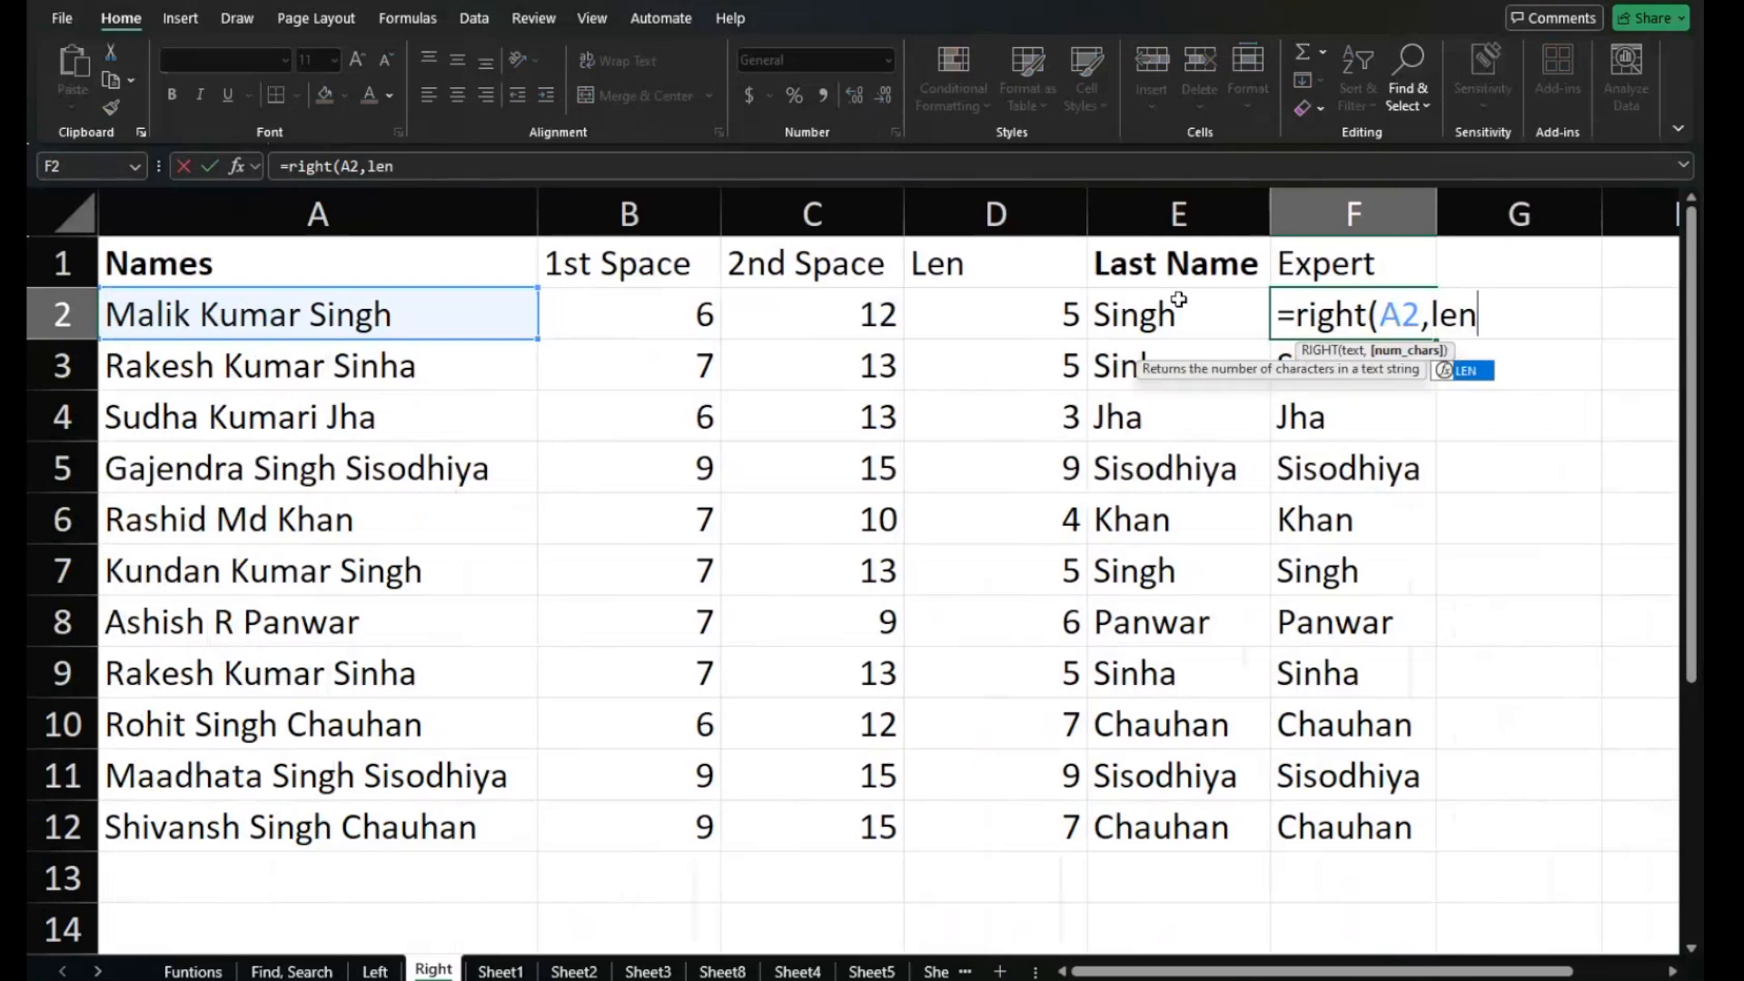
pyautogui.press('Left')
pyautogui.press('Left')
pyautogui.press('Left')
pyautogui.press('Left')
pyautogui.press('Left')
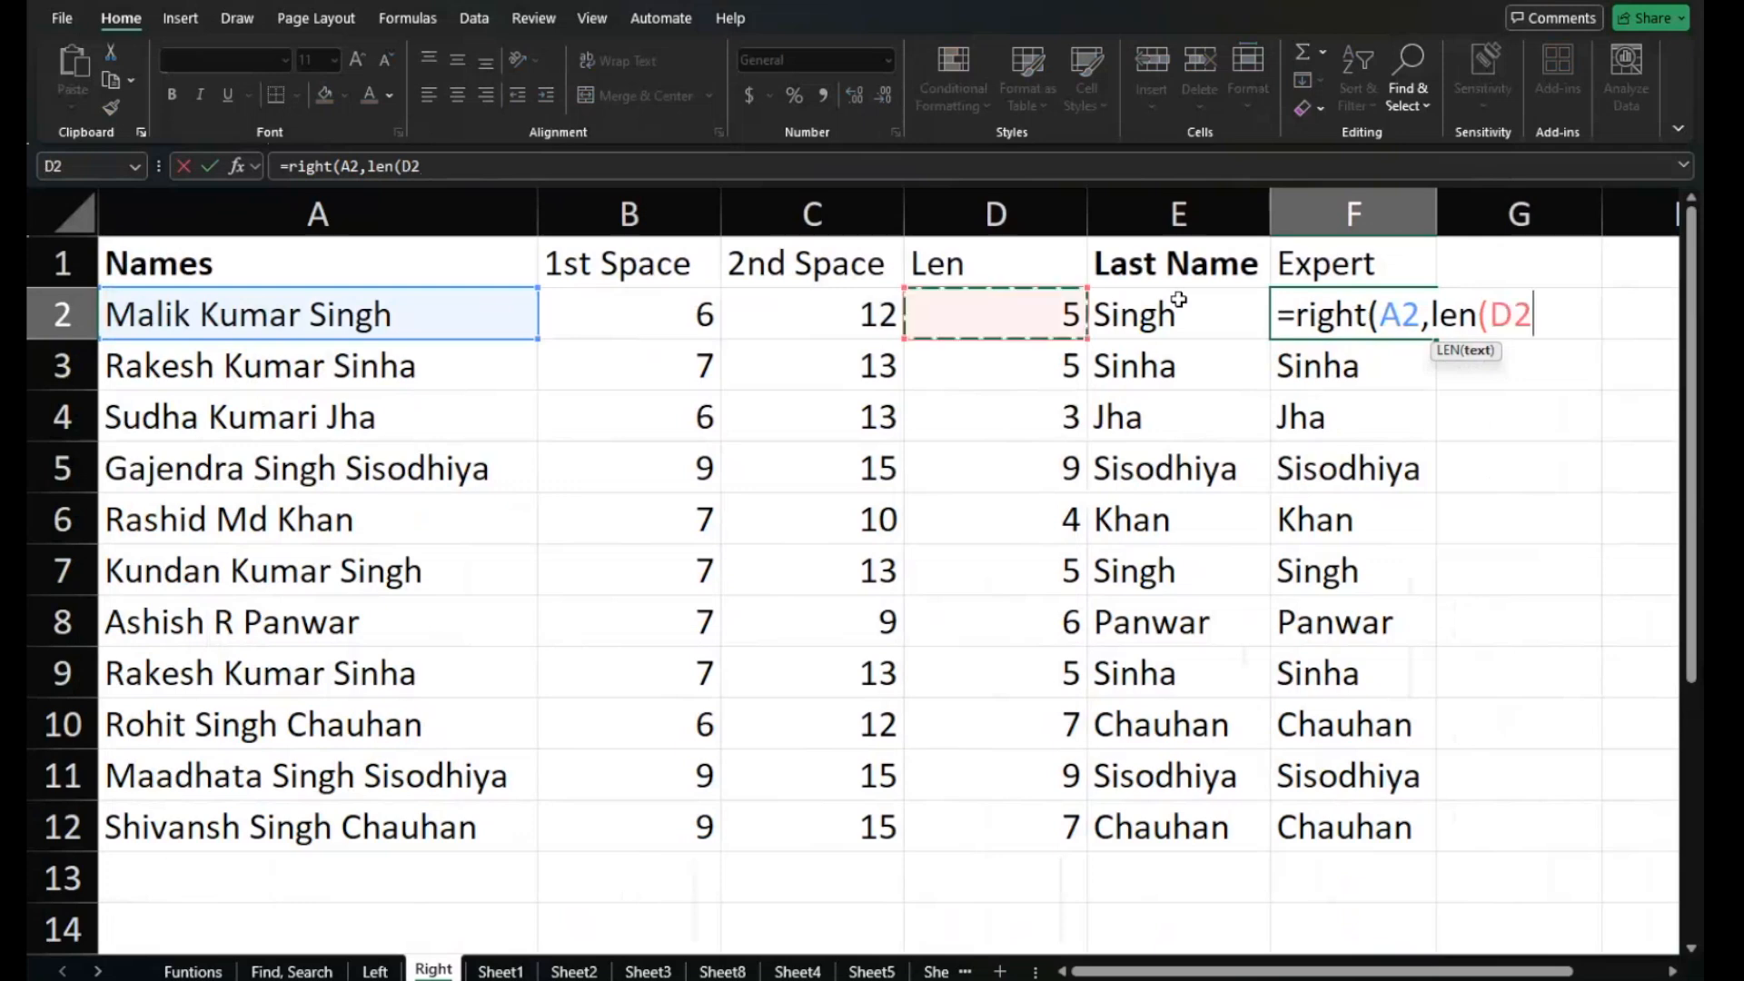
pyautogui.write(')')
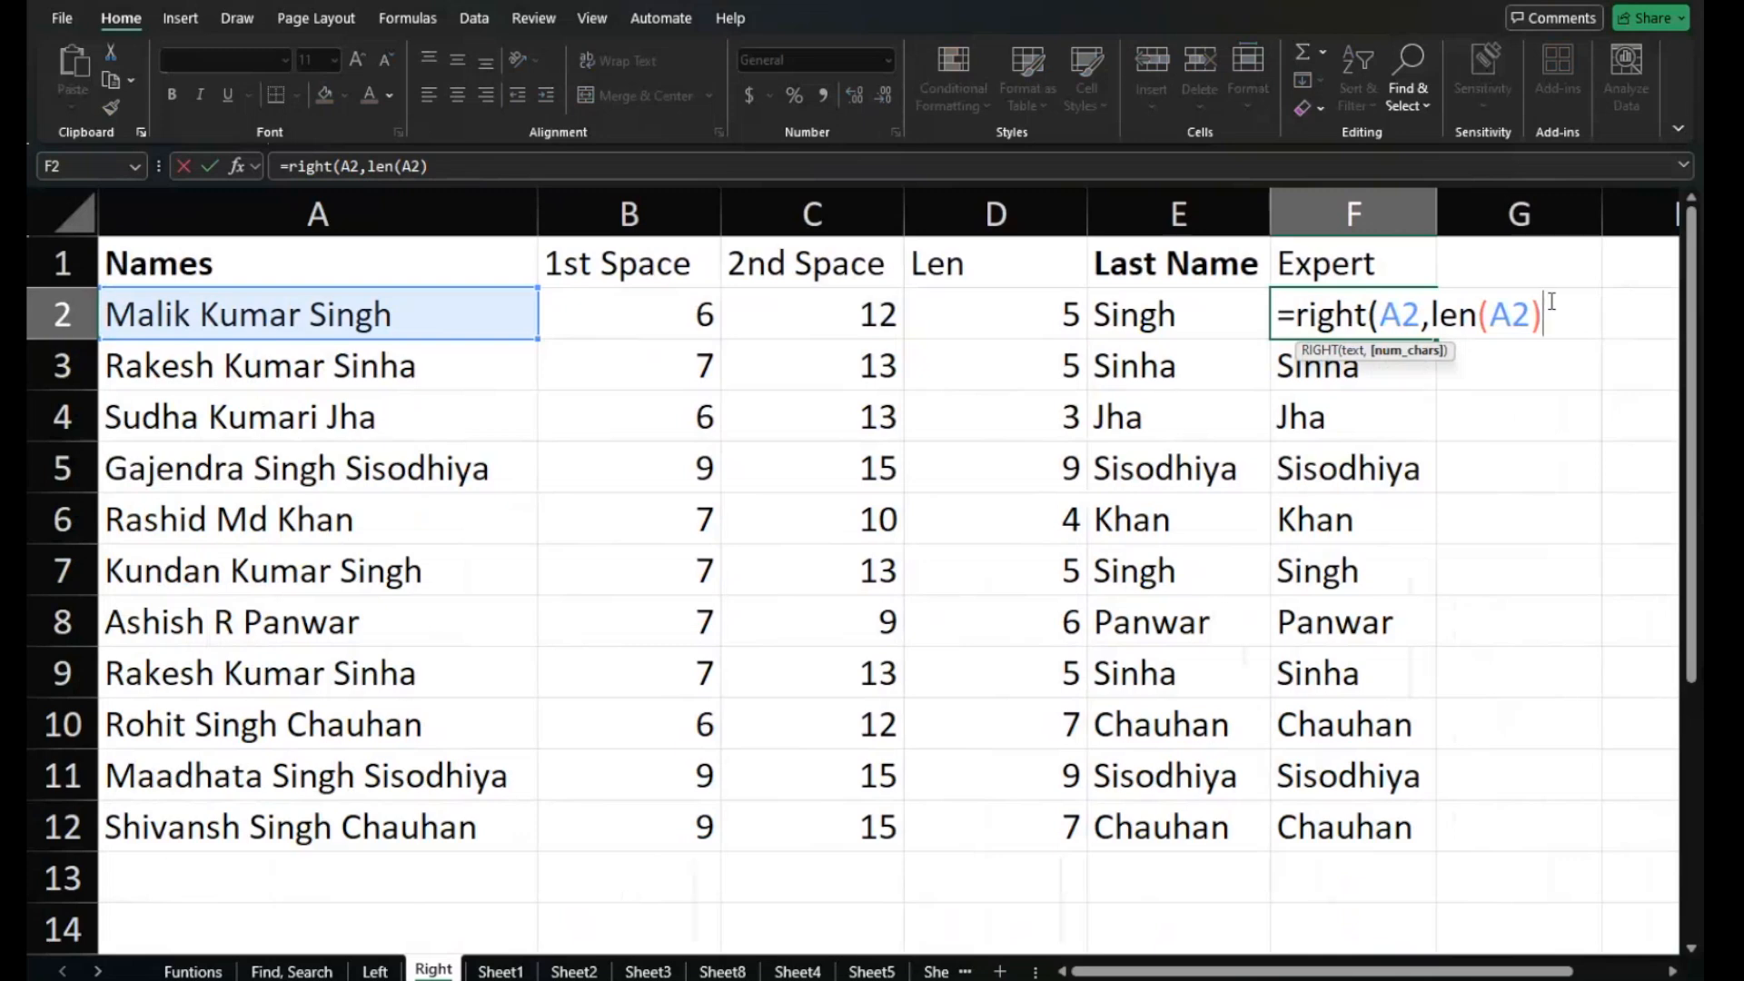
# Subtract a FIND in the F2 formula that looks for a space " " within A2, leaving its start position open.
pyautogui.write('-')
pyautogui.write('find(')
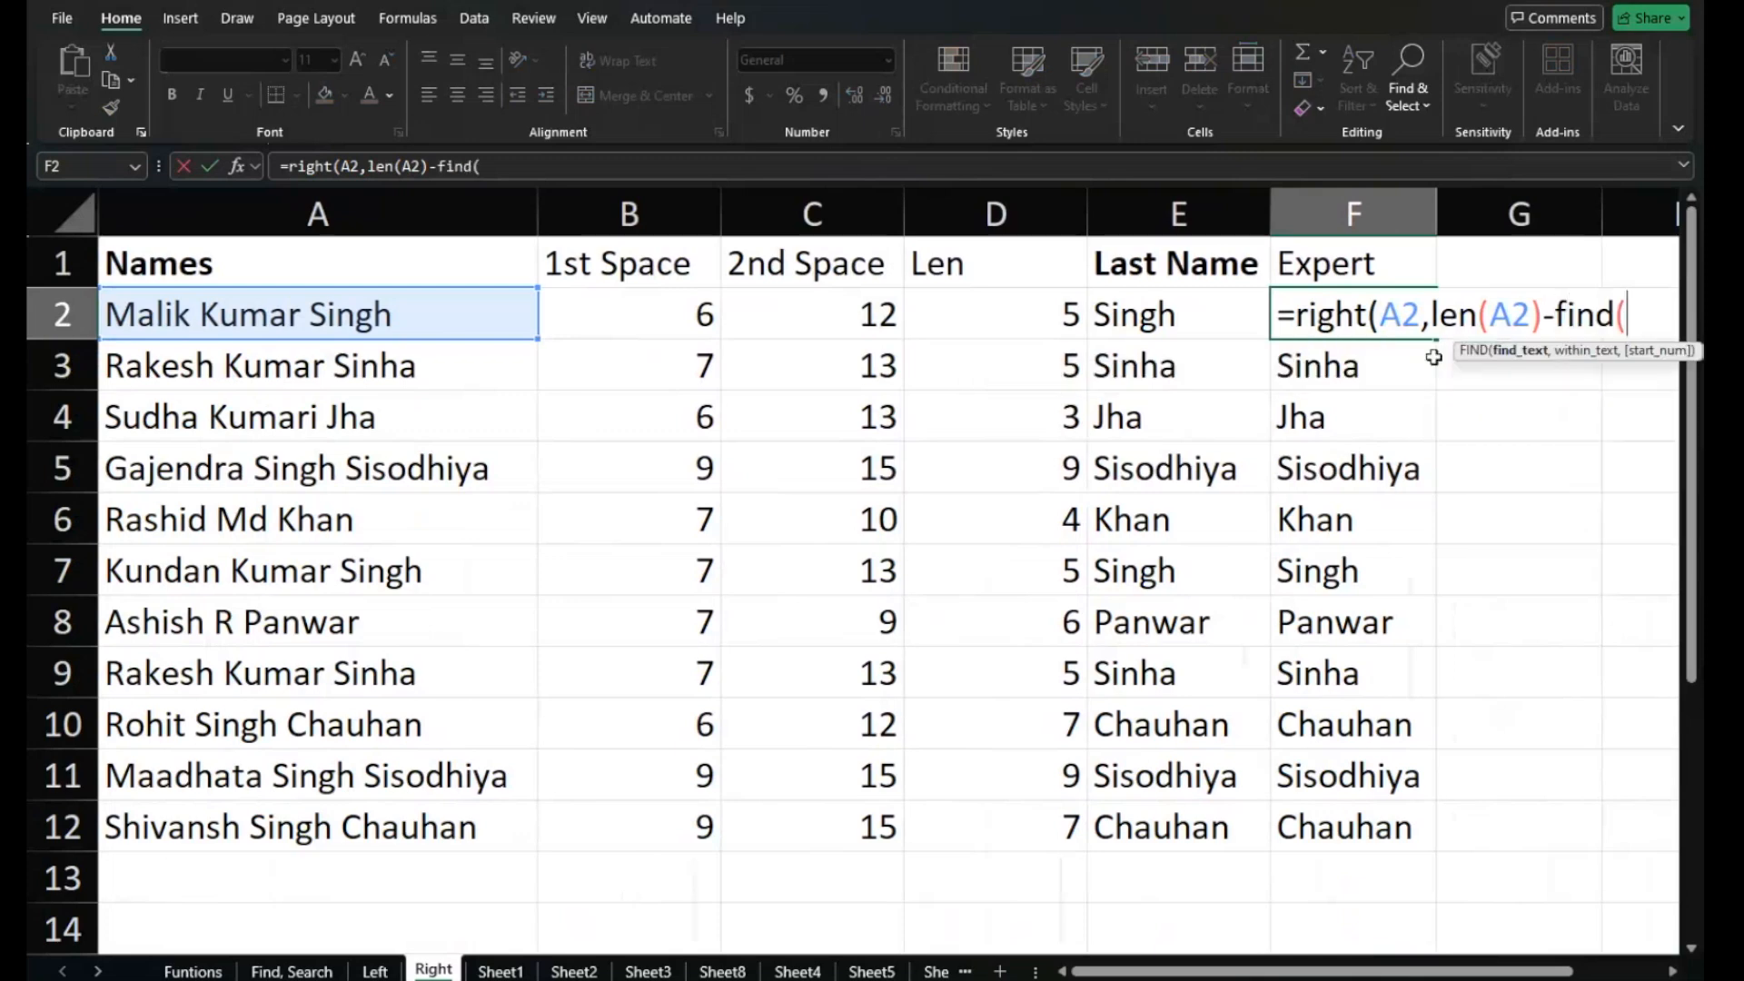
pyautogui.write('" ",')
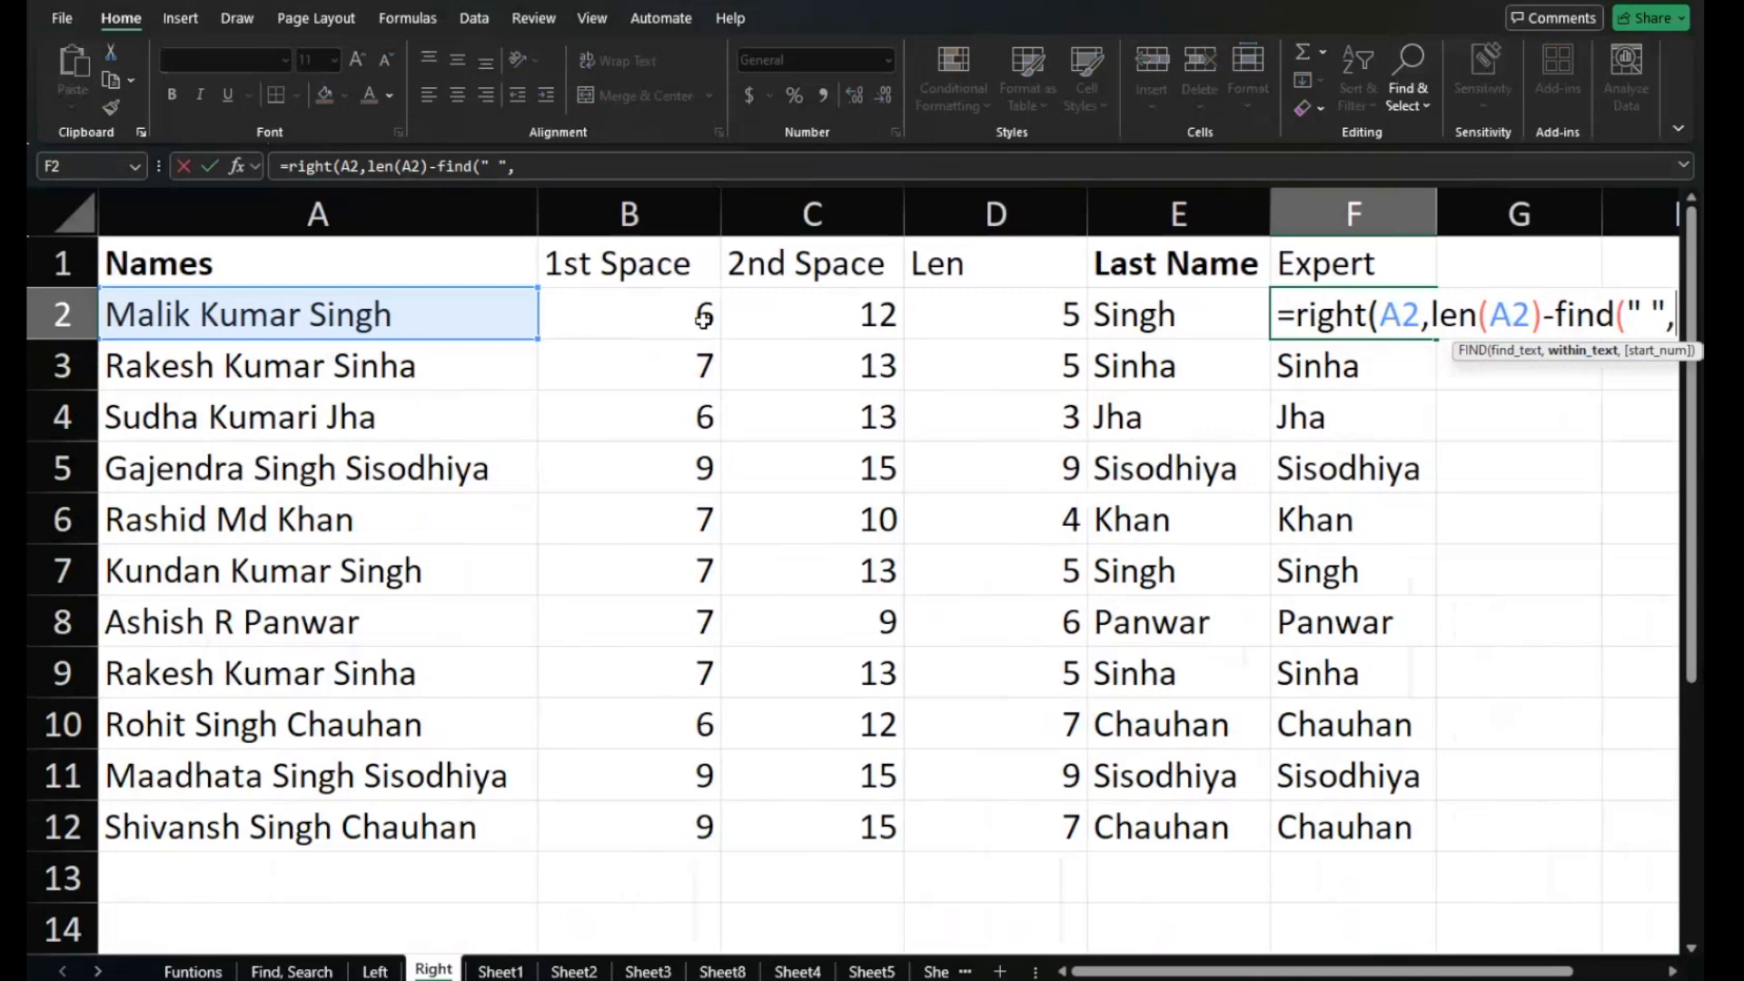
pyautogui.click(445, 322)
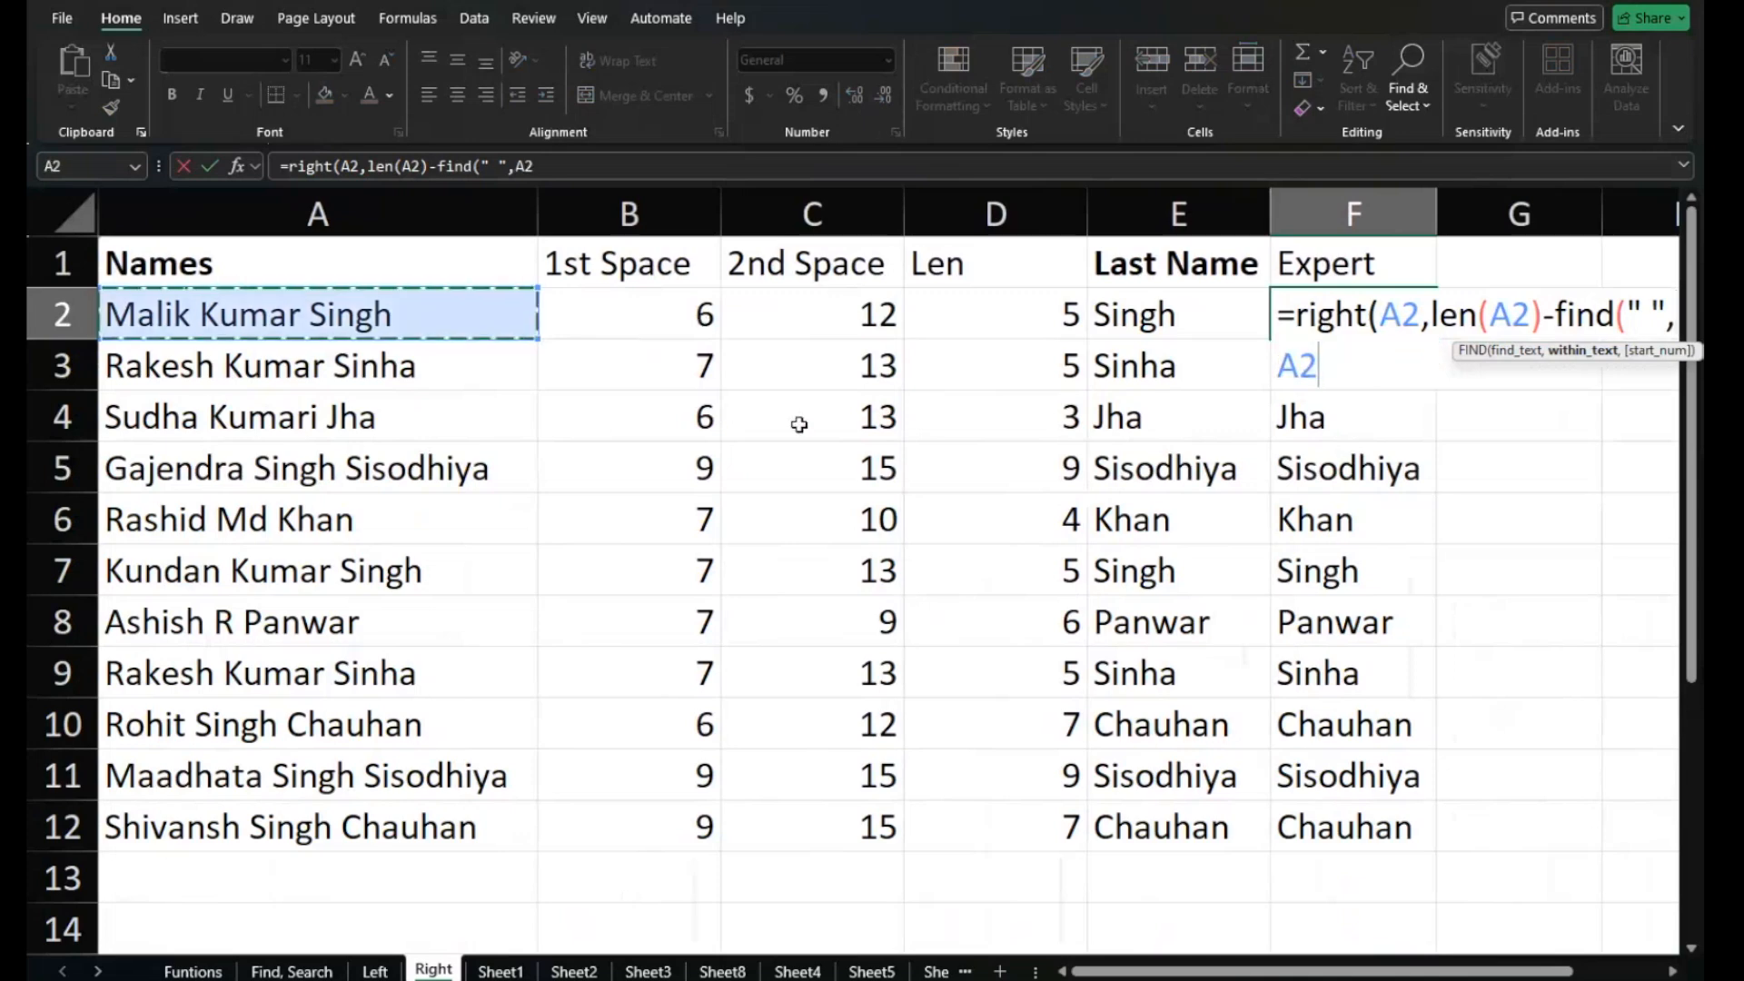
pyautogui.write(',')
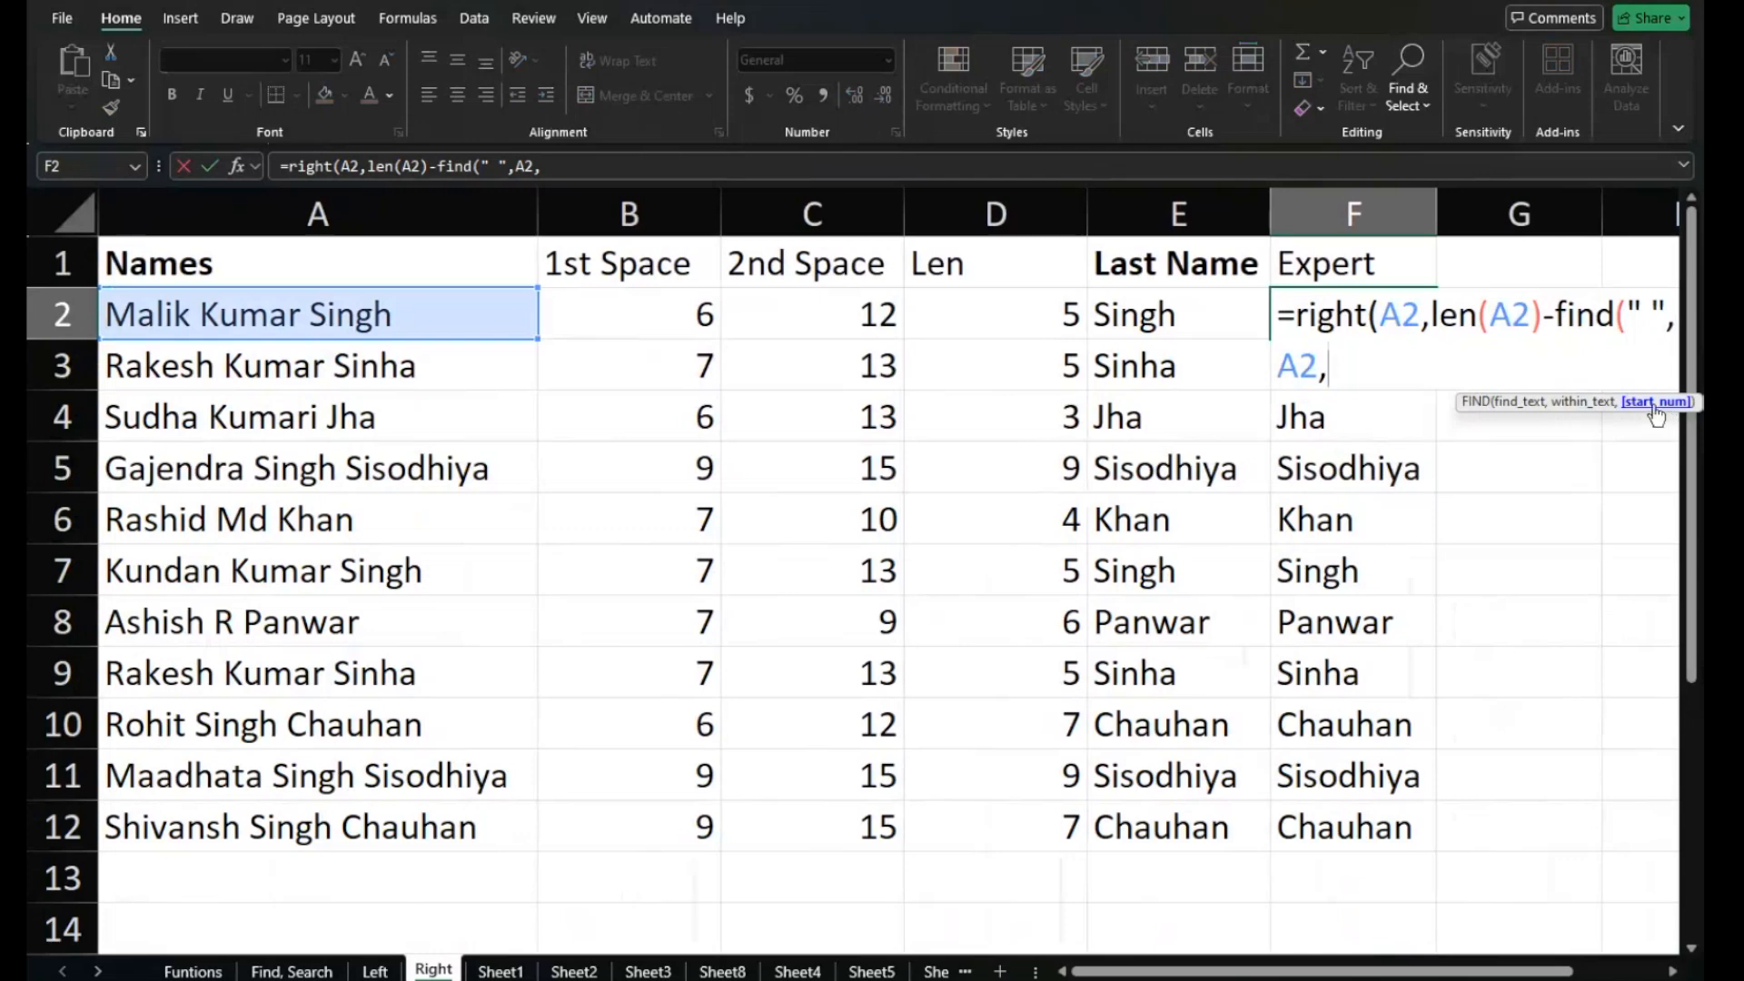
# Nest FIND(" ",A2,1)+1 as the start position, close the remaining parentheses and commit the F2 formula.
pyautogui.write('find(')
pyautogui.write('" ",')
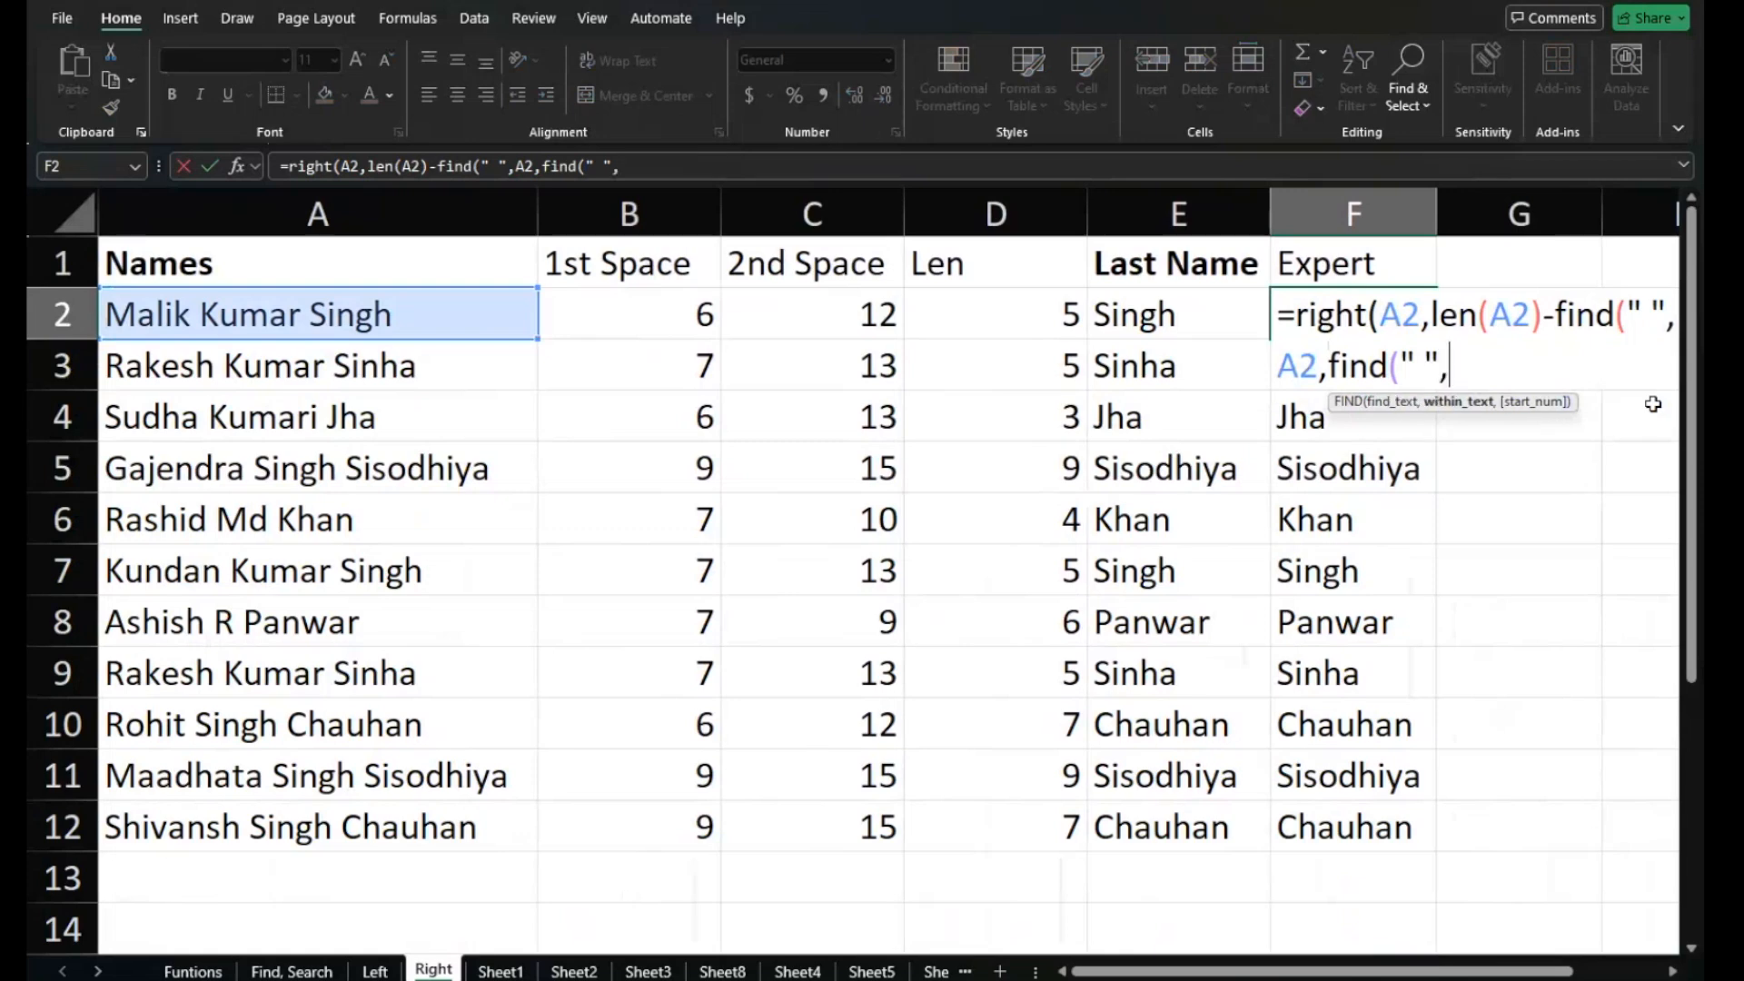
pyautogui.click(426, 320)
pyautogui.write(',1')
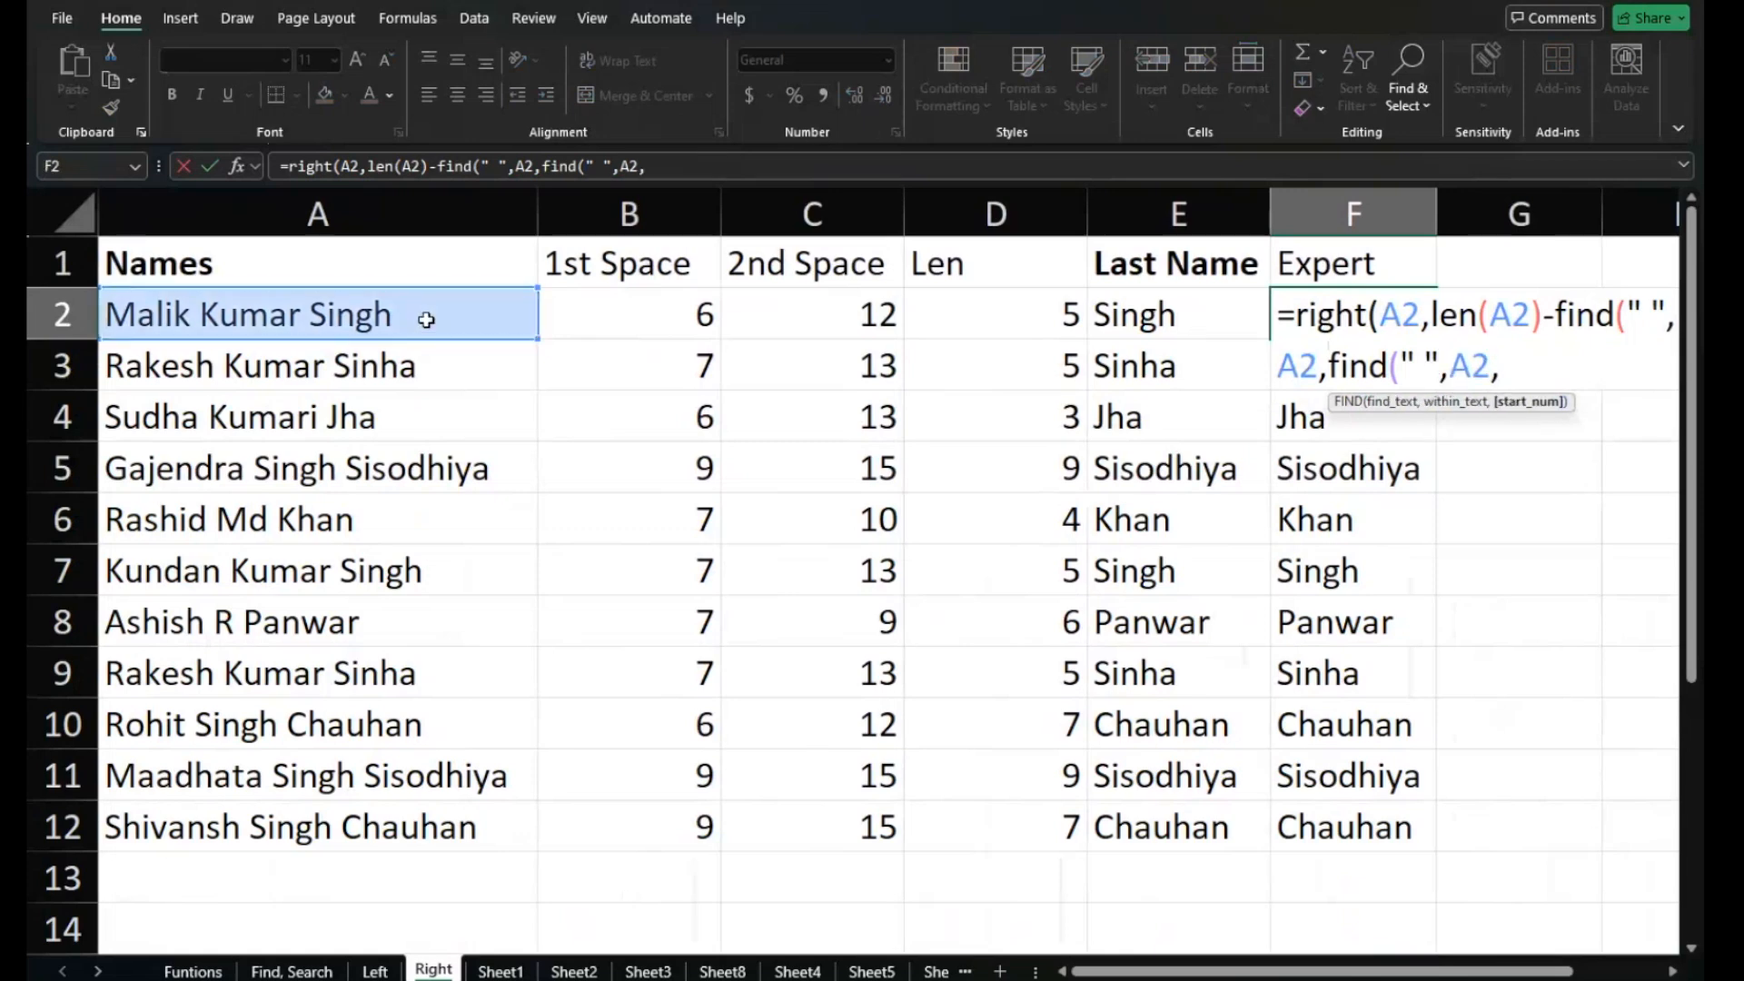
pyautogui.write(')')
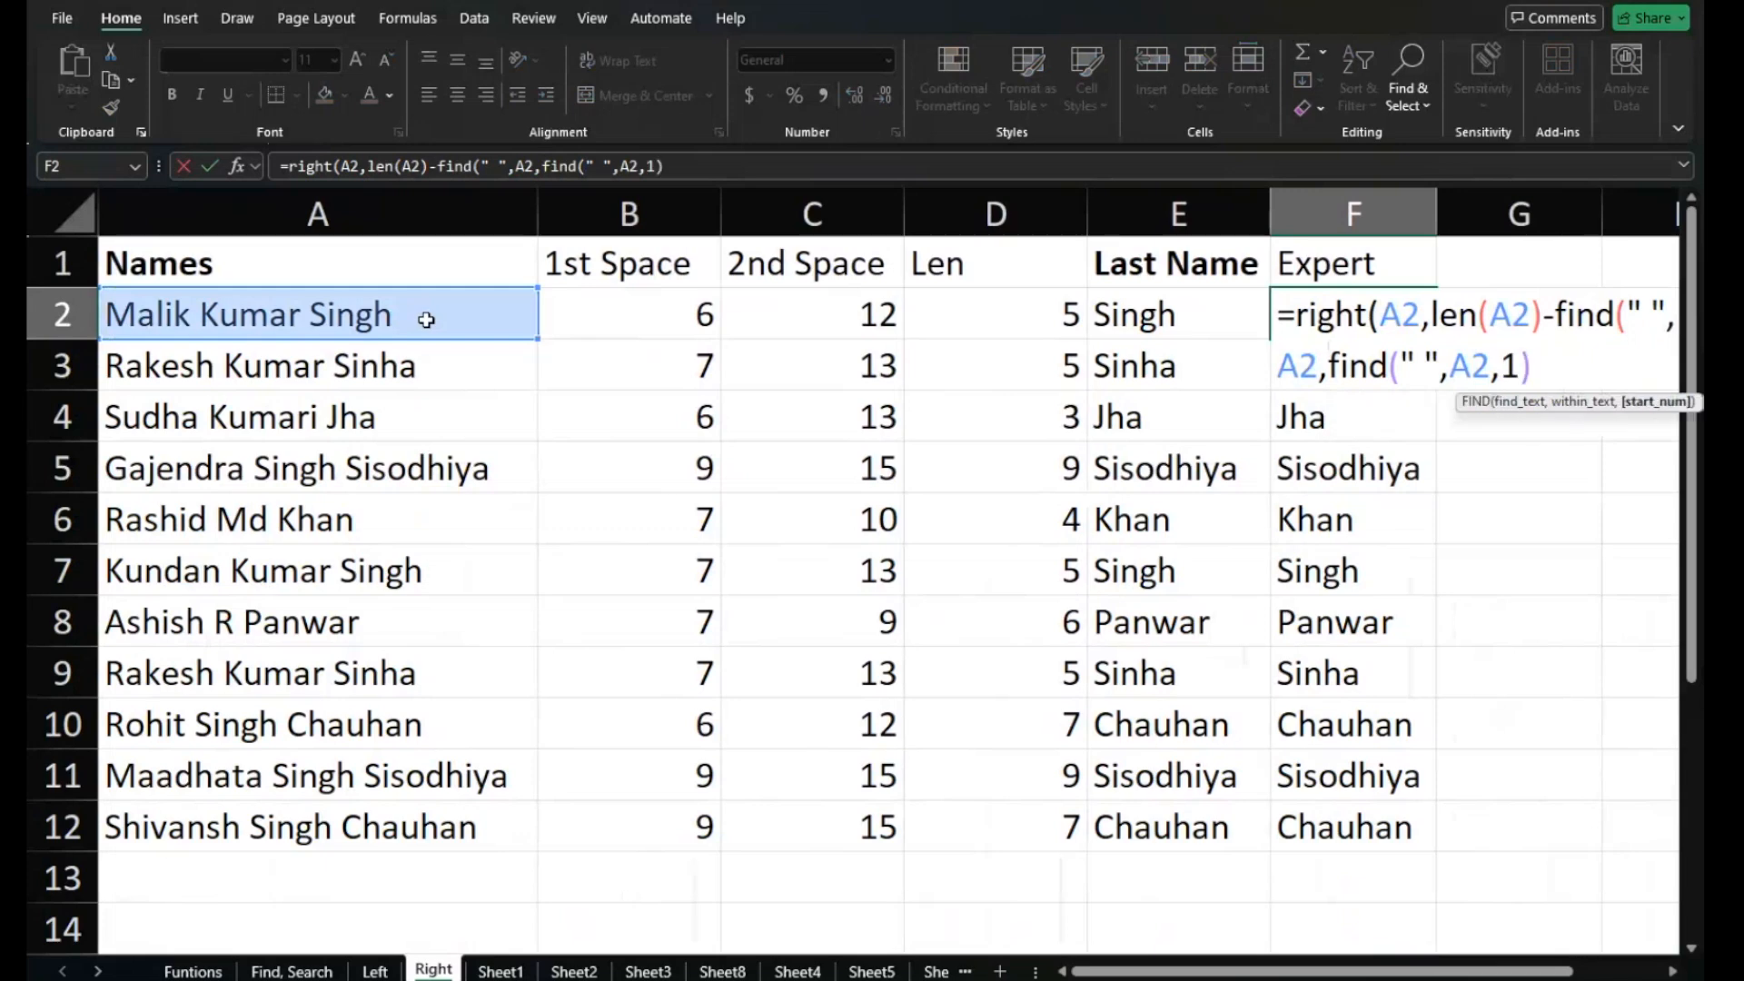
pyautogui.write('+1)')
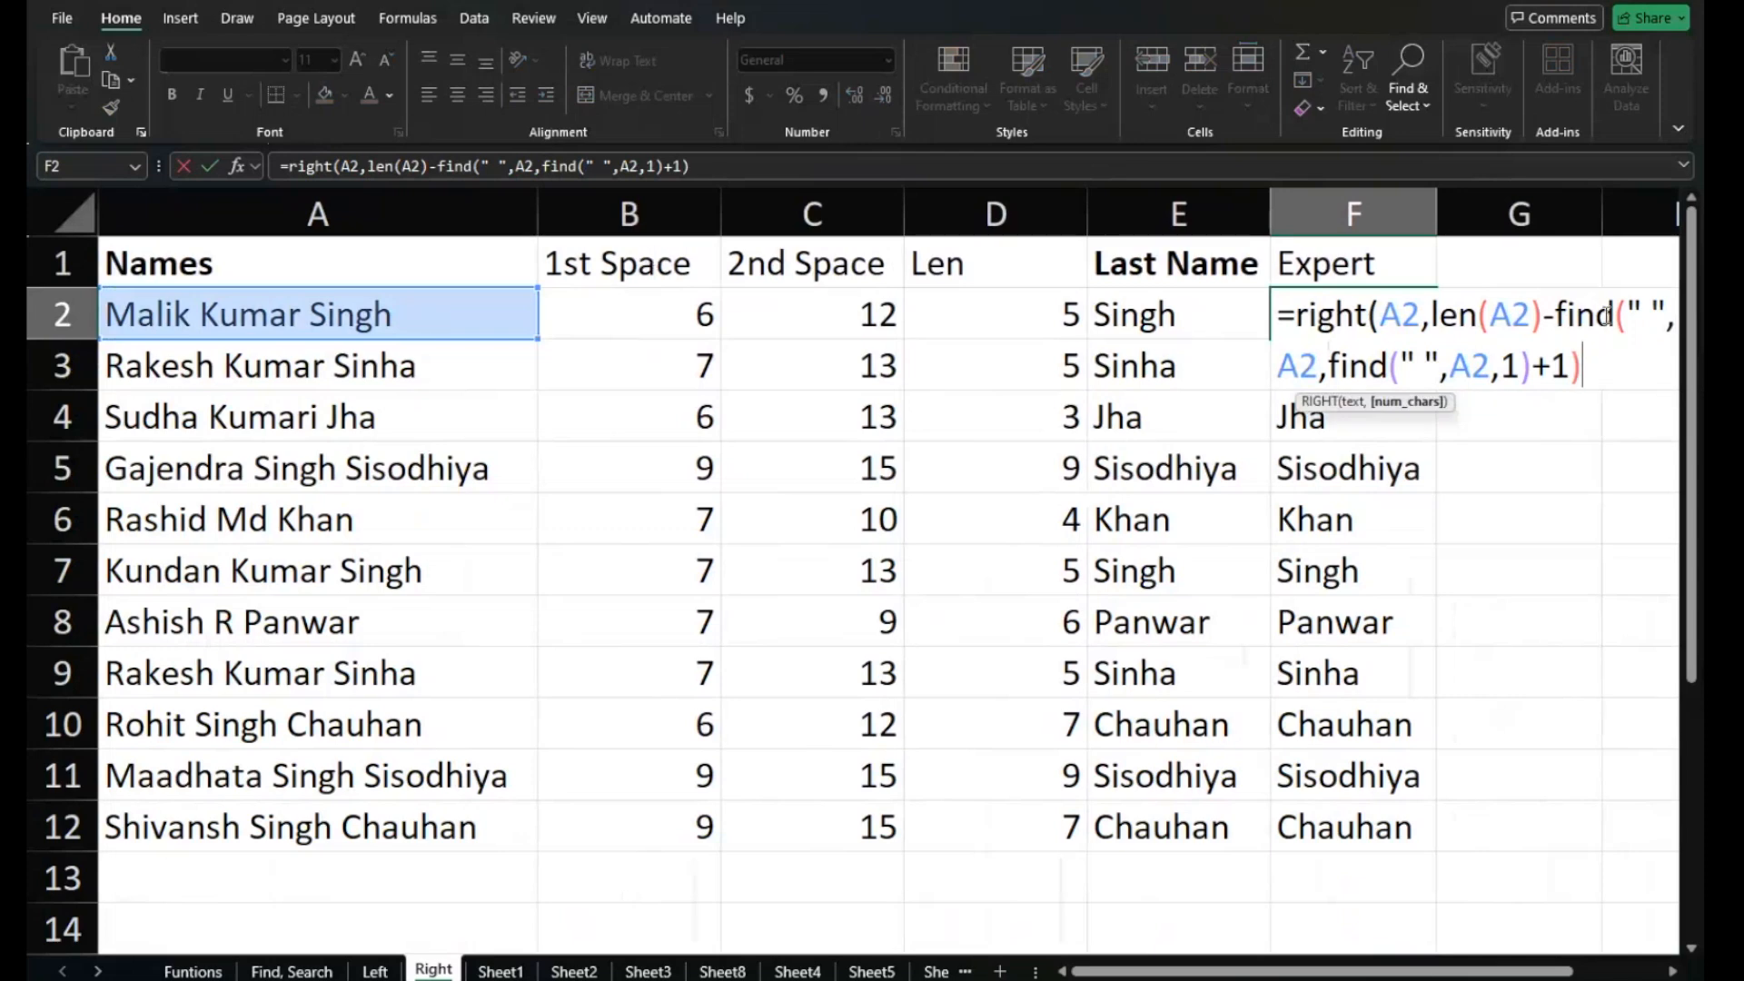
pyautogui.write(')')
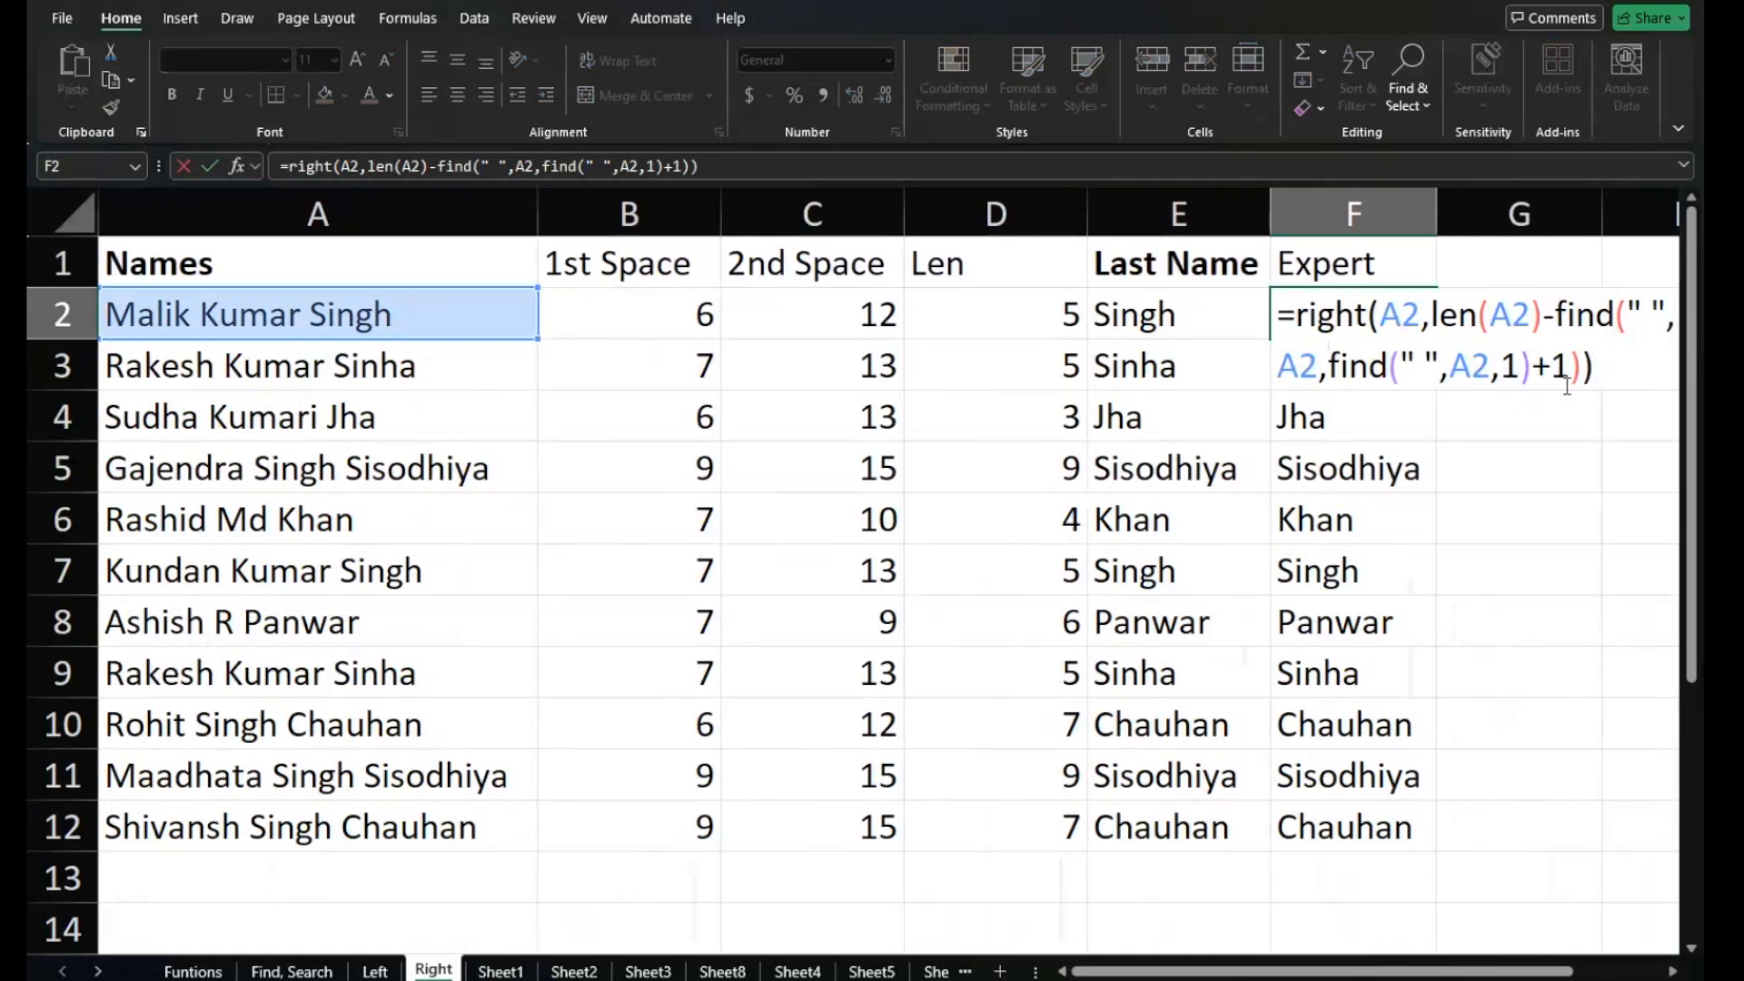
pyautogui.press('Return')
pyautogui.click(1363, 309)
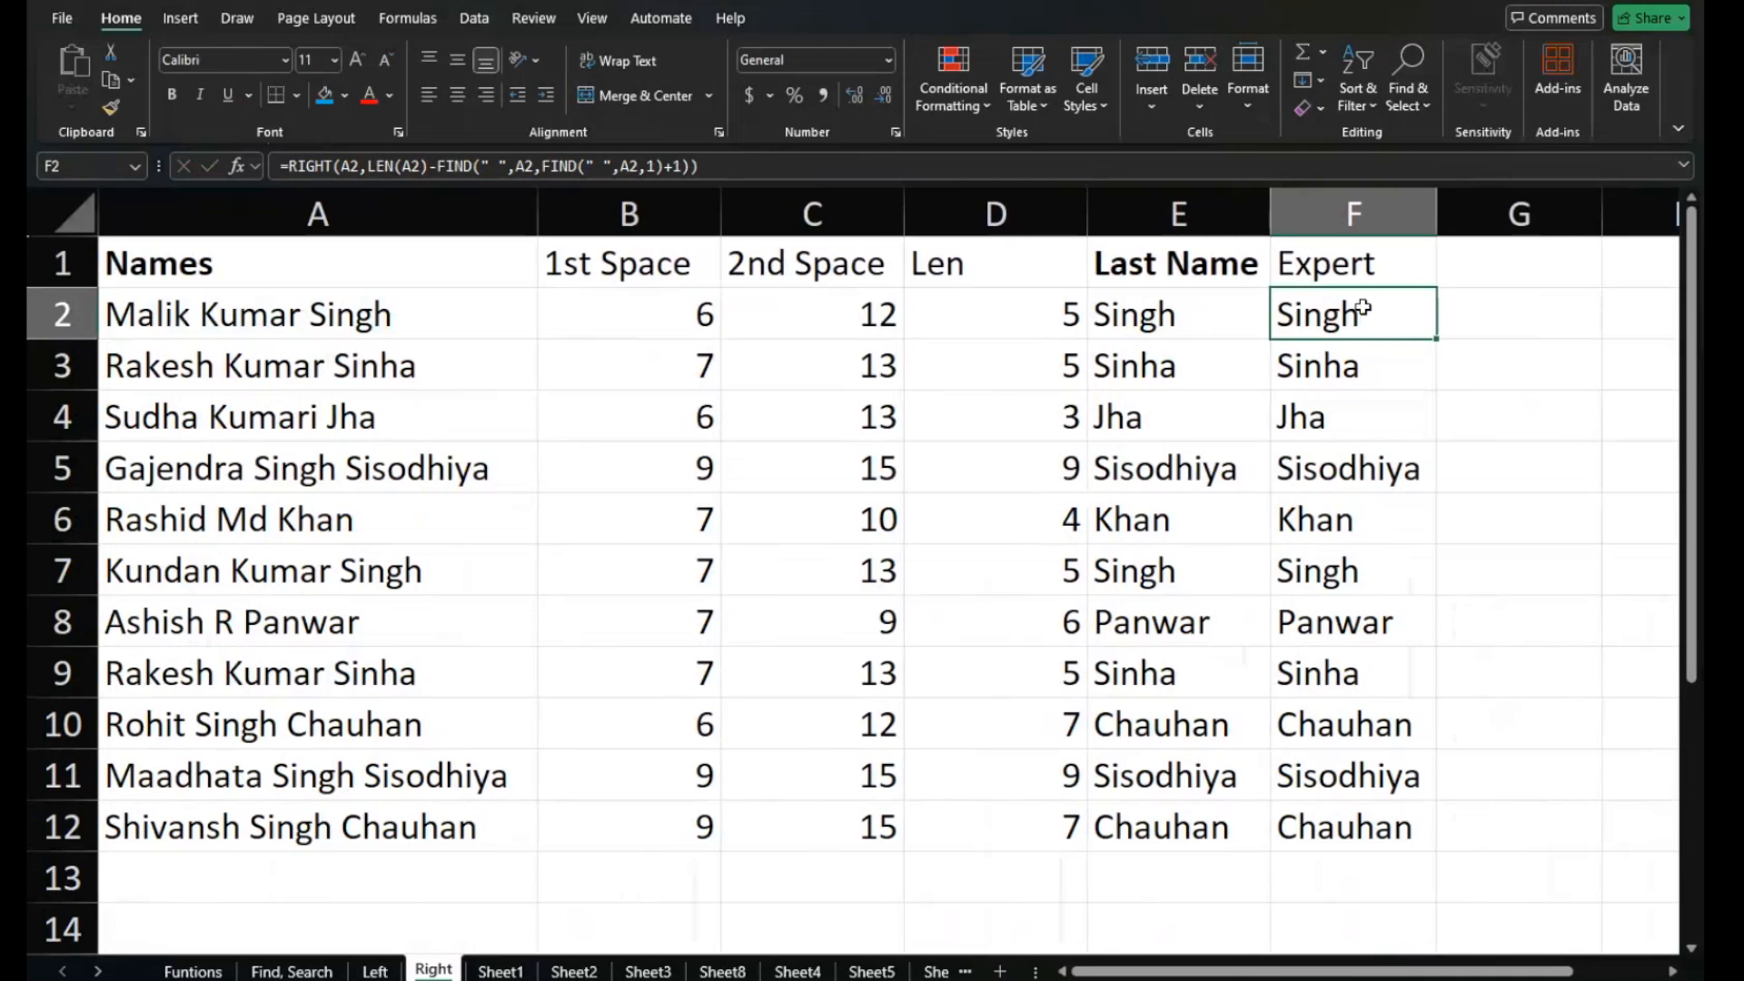
# Insert a new blank worksheet between the Right sheet and Sheet1.
pyautogui.click(1047, 664)
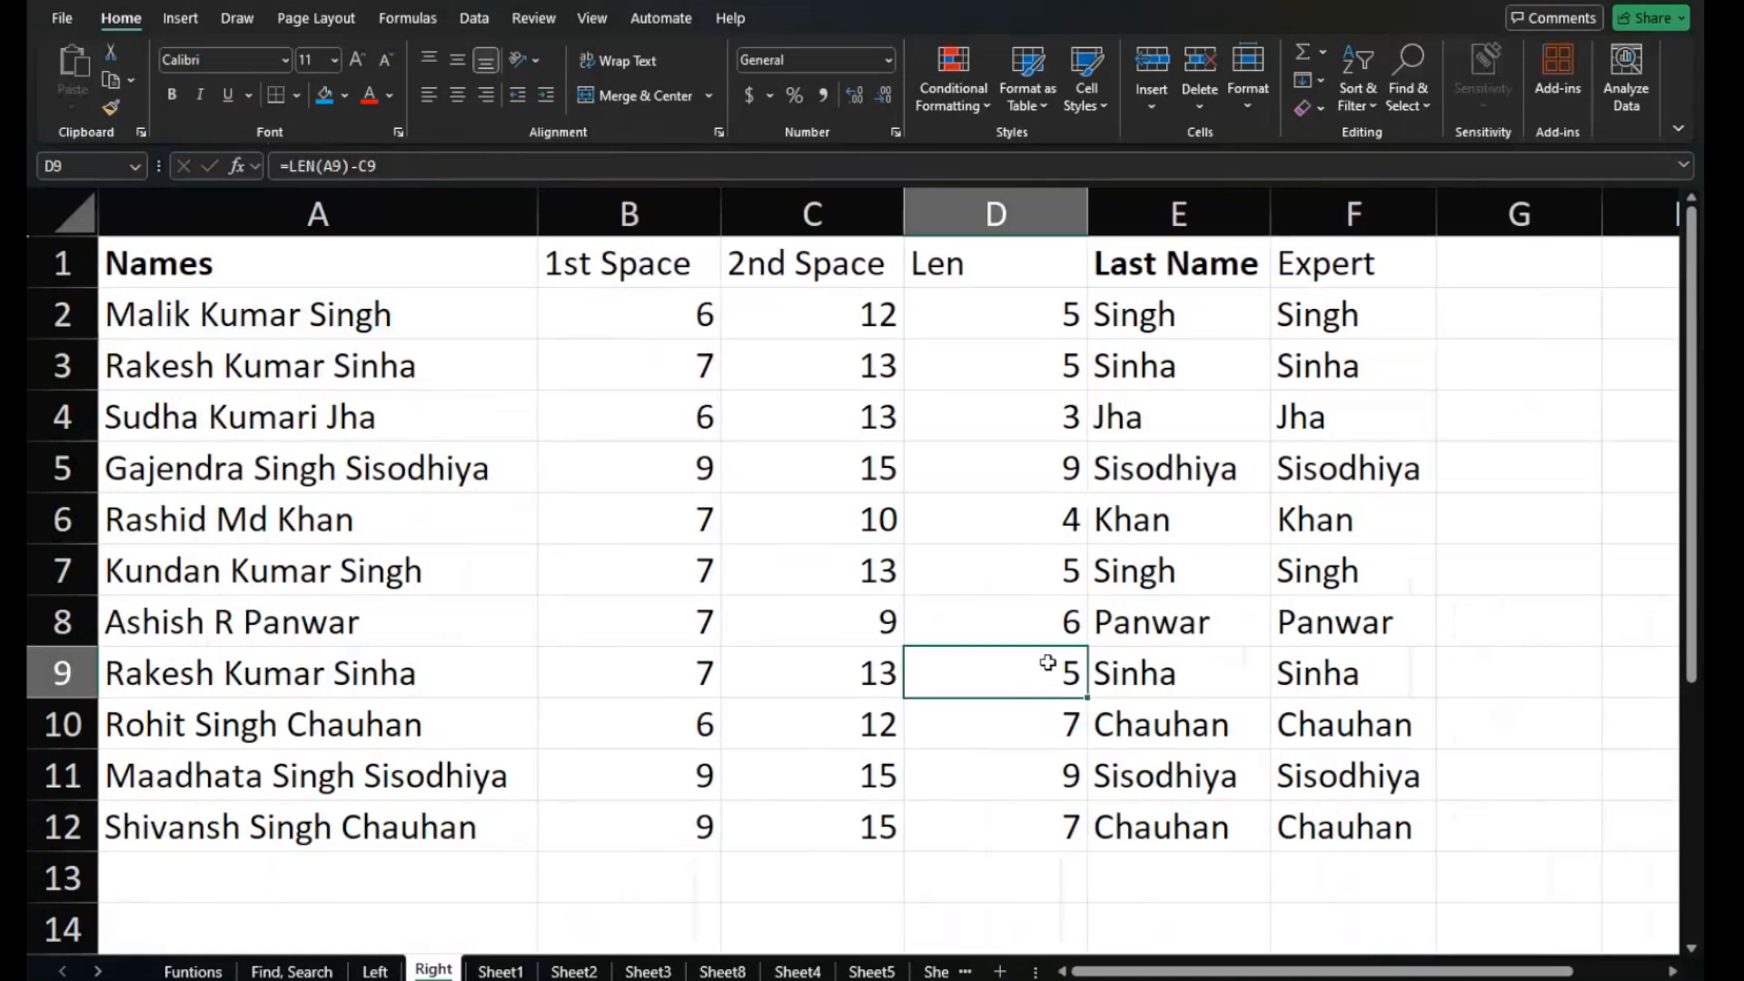
pyautogui.click(501, 972)
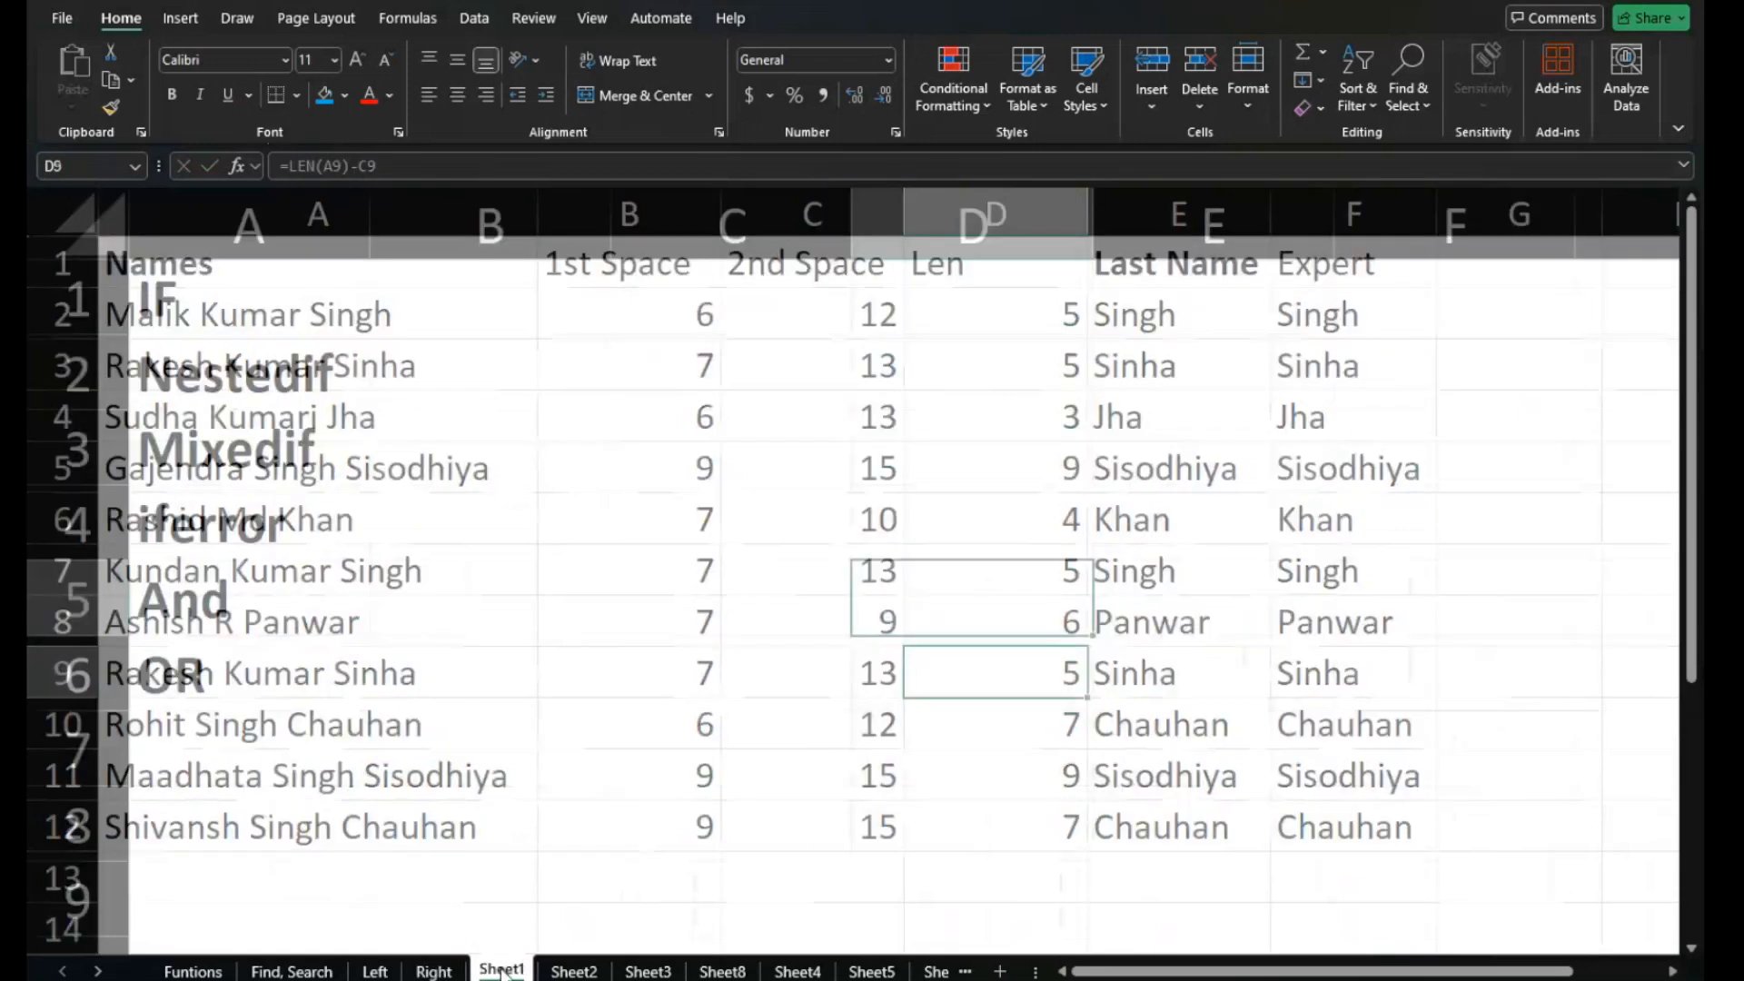
pyautogui.click(416, 972)
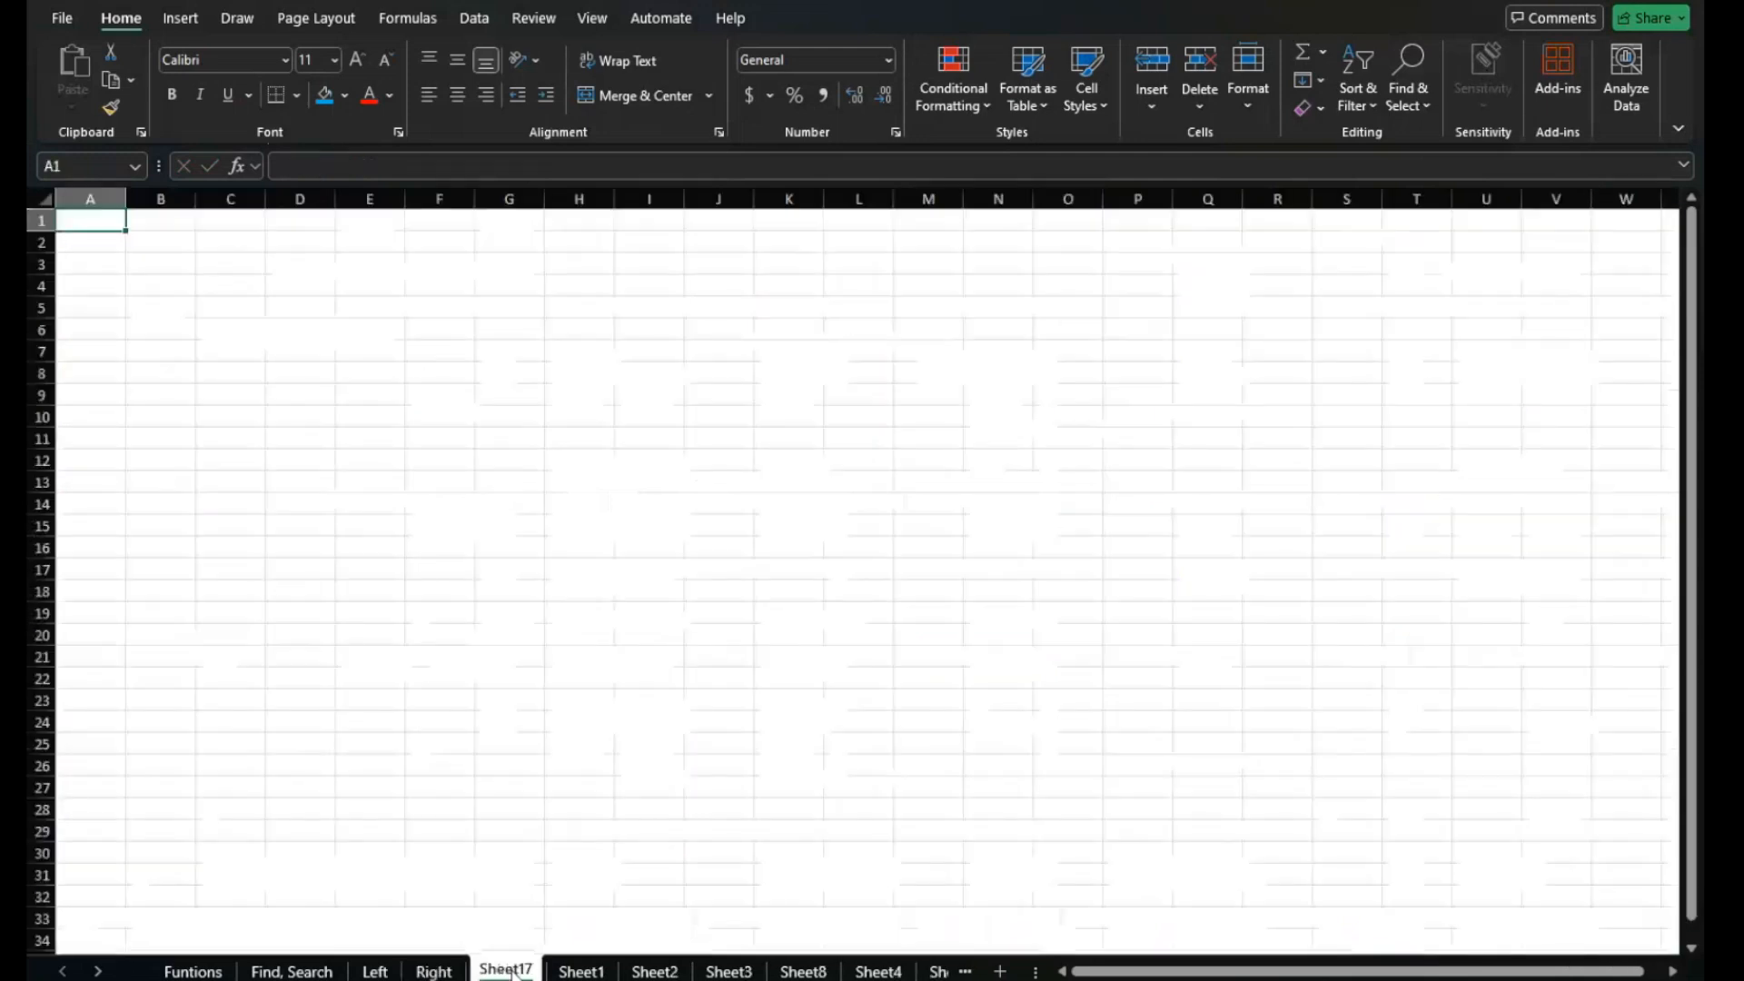
# Rename the new blank worksheet as Mid.
pyautogui.doubleClick(507, 970)
pyautogui.write('Mid')
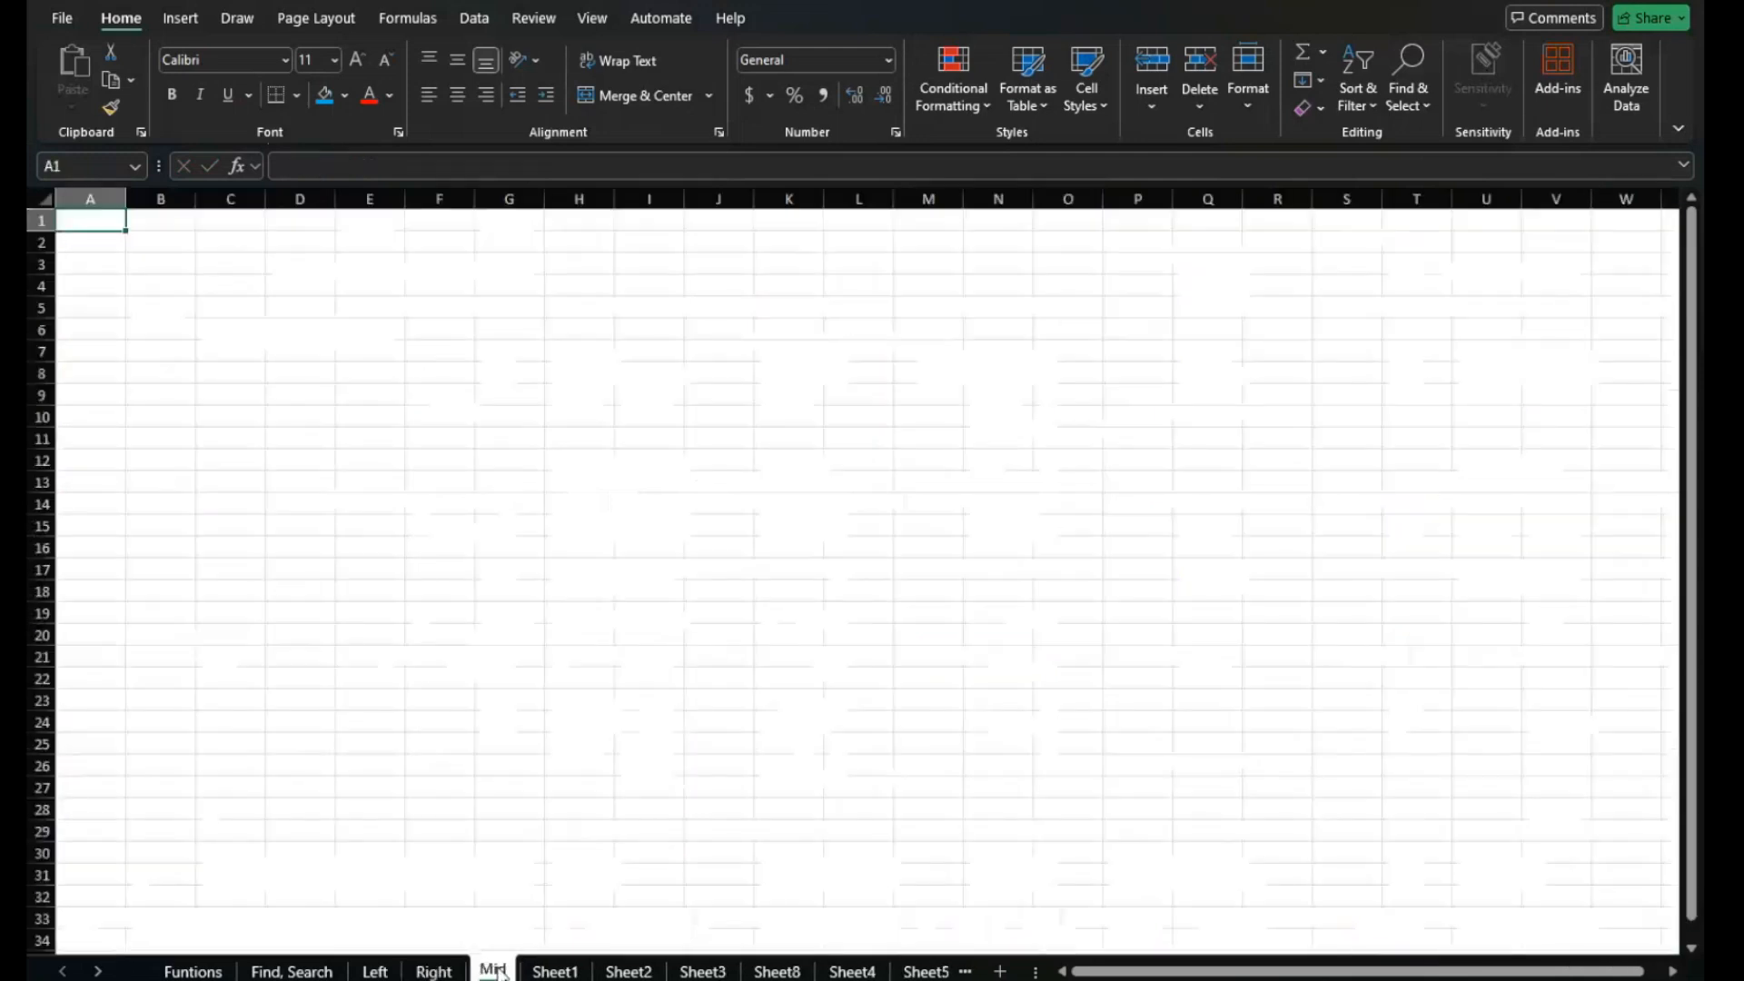
pyautogui.scroll(6, 366, 677)
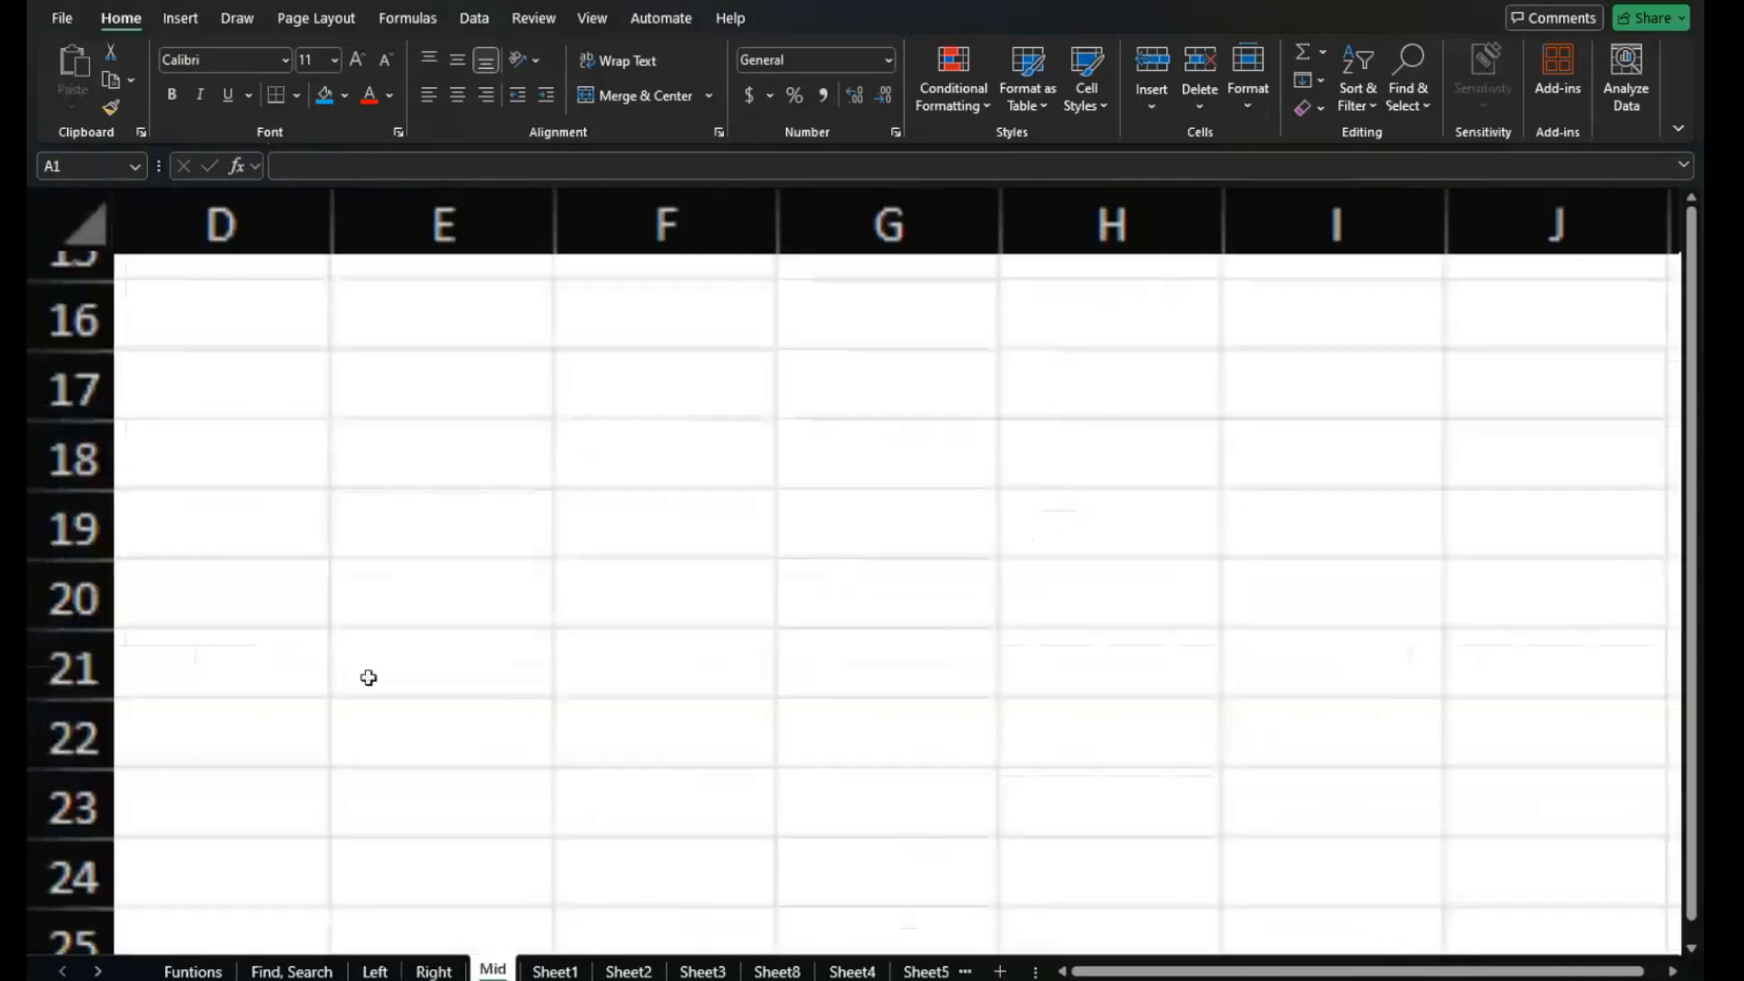
pyautogui.scroll(2, 367, 678)
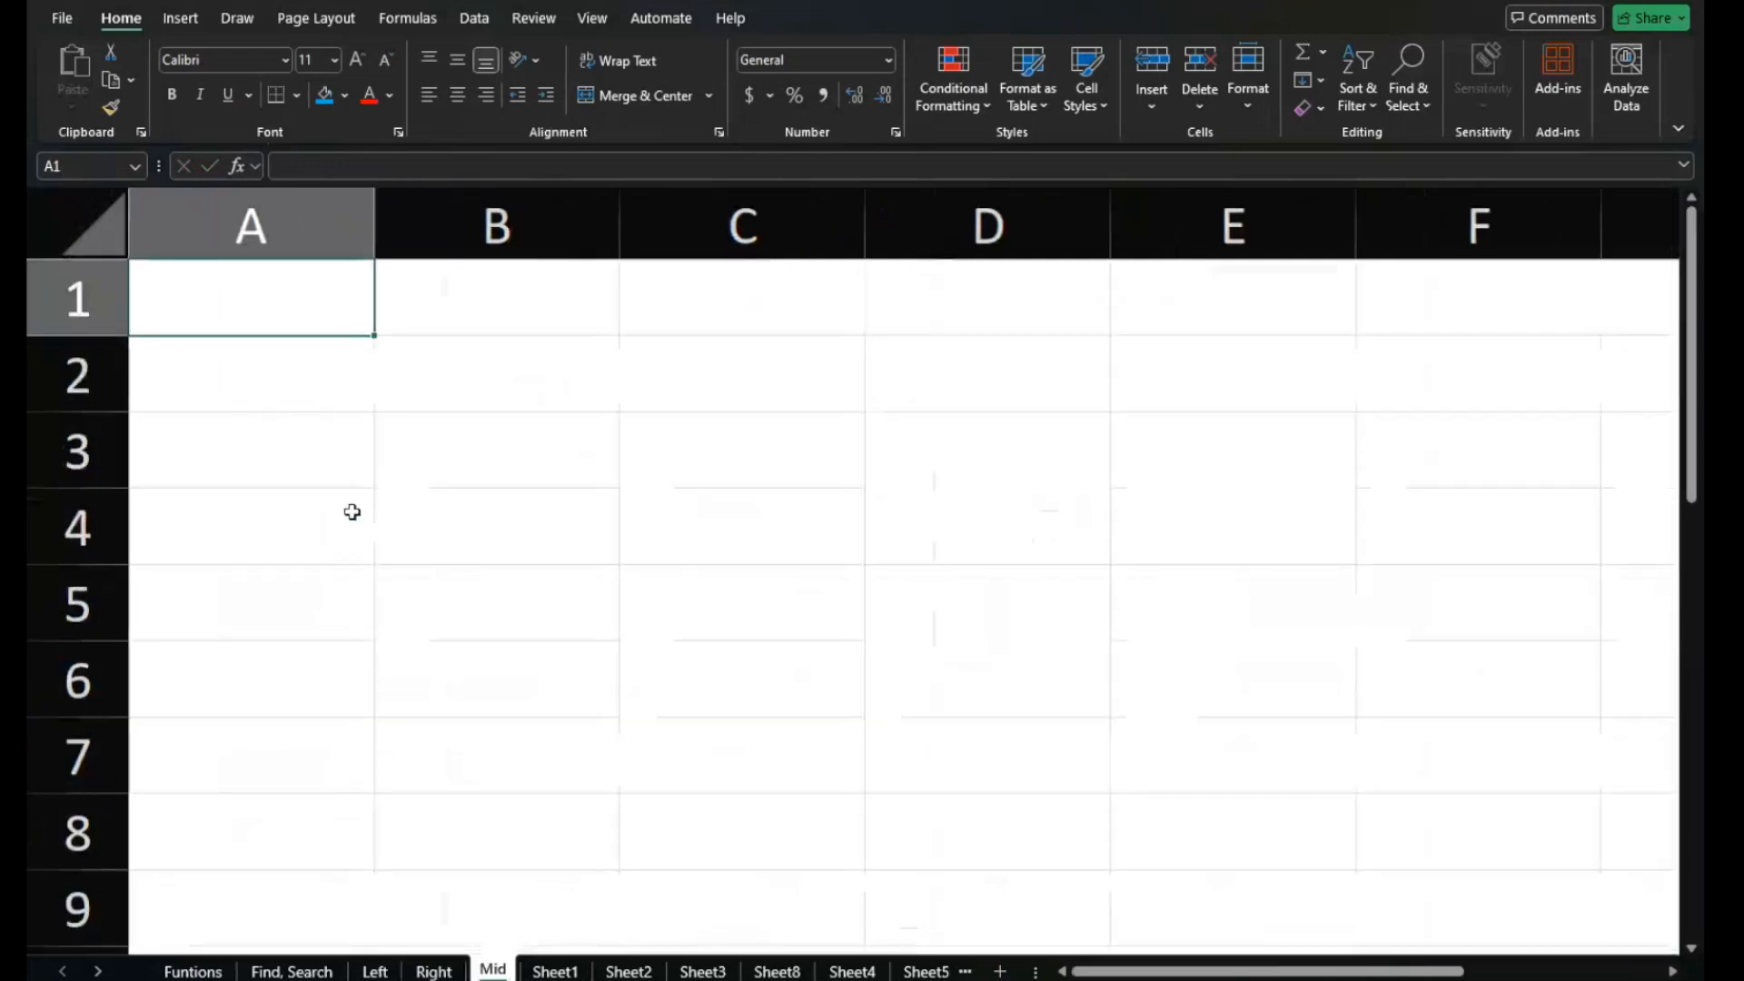
# Copy the Names column, A1:A12, from the Right sheet into column A of the Mid sheet, starting at A1.
pyautogui.click(437, 973)
pyautogui.click(405, 285)
pyautogui.hotkey('ctrl', 'shift', 'Down')
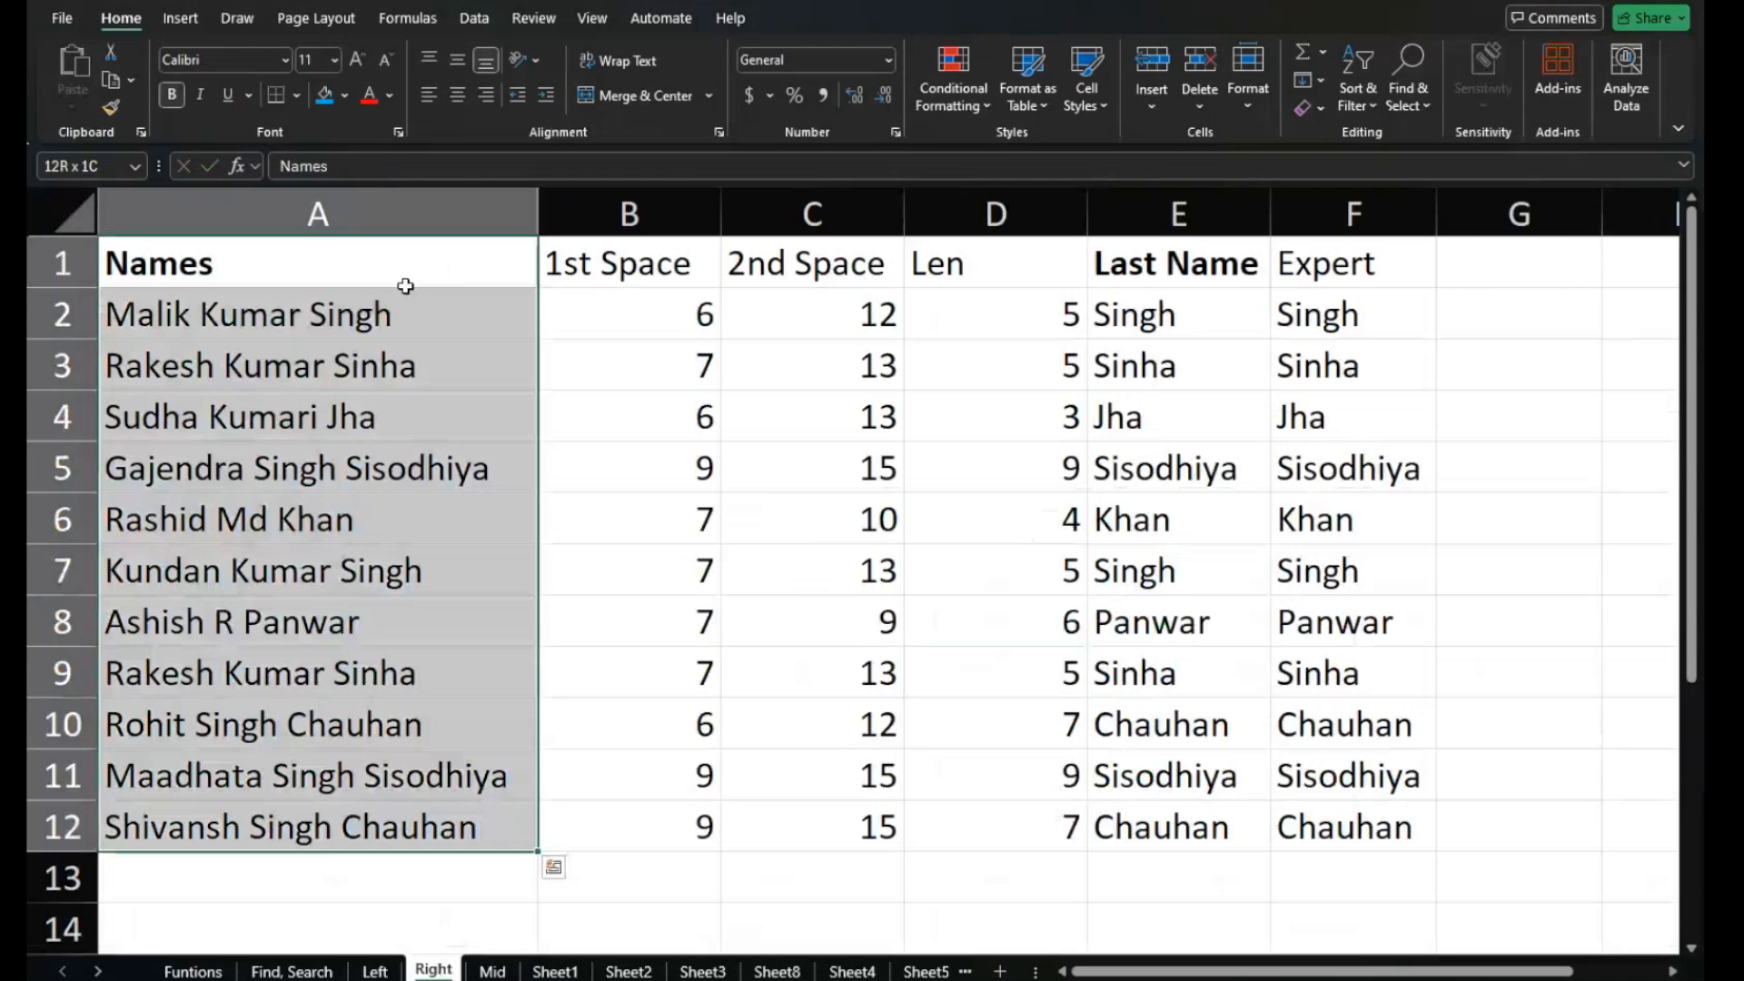
pyautogui.hotkey('ctrl', 'c')
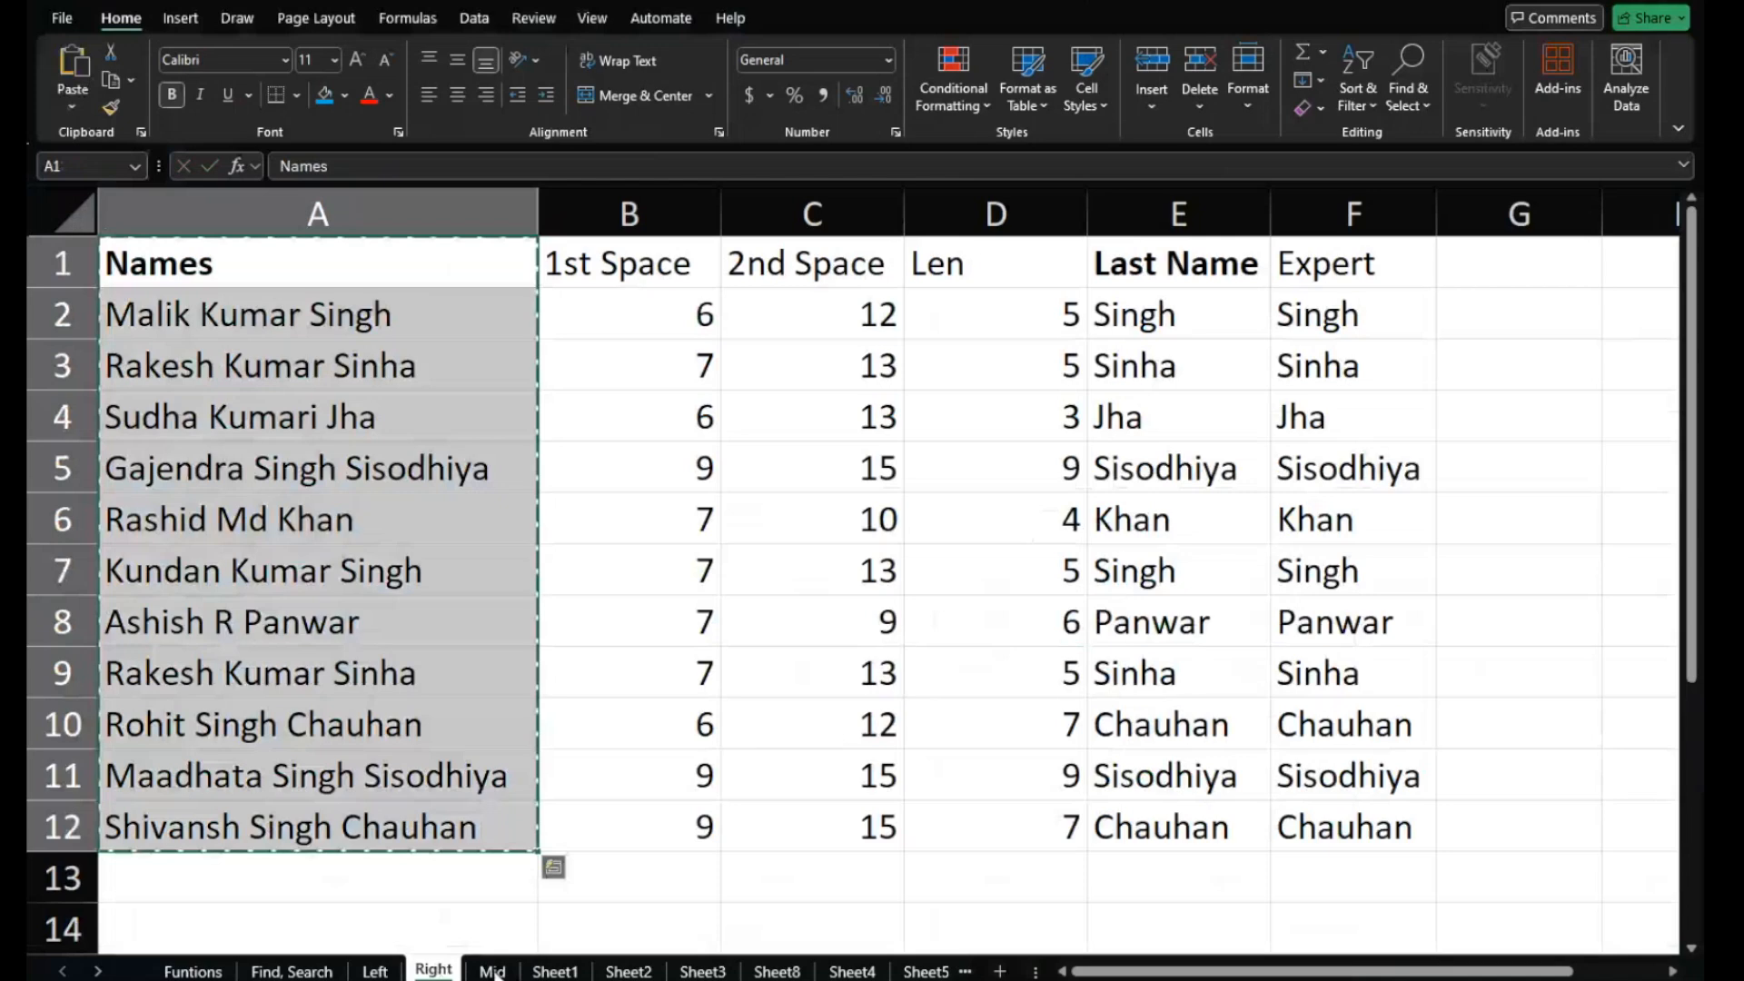
pyautogui.click(492, 970)
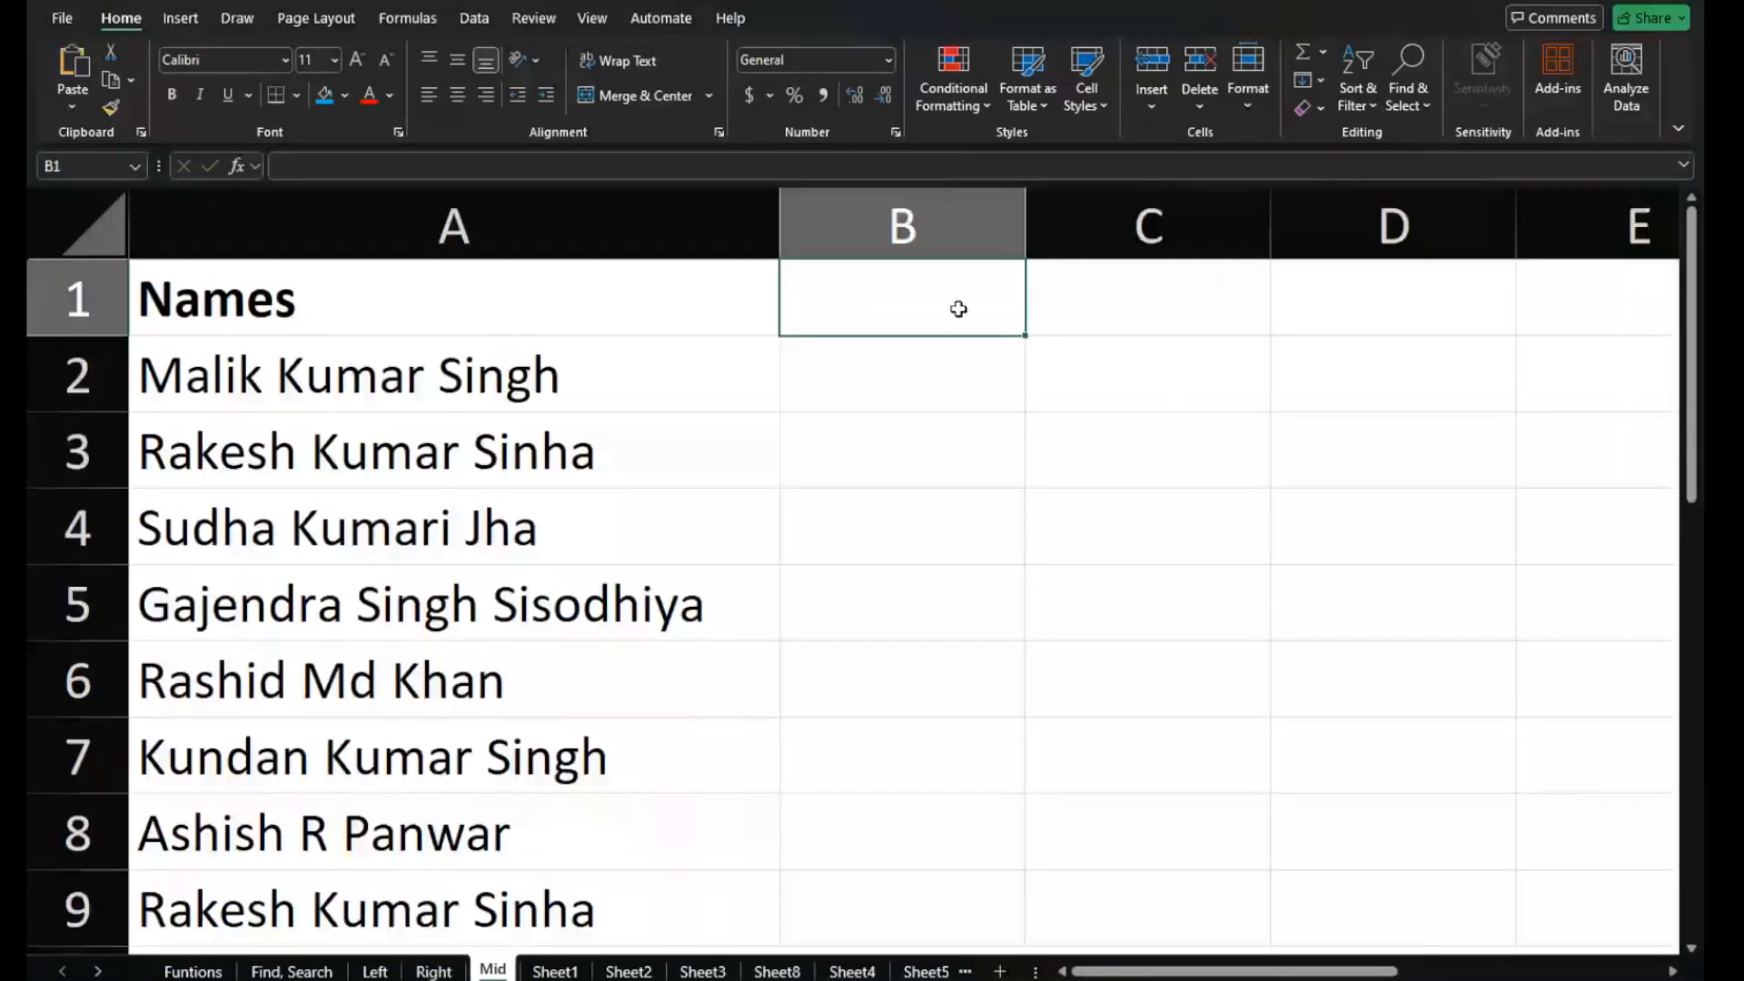
# Begin the MID syntax note in B1 as =mid(text,start_num, with the character-count argument still open.
pyautogui.write('=mid')
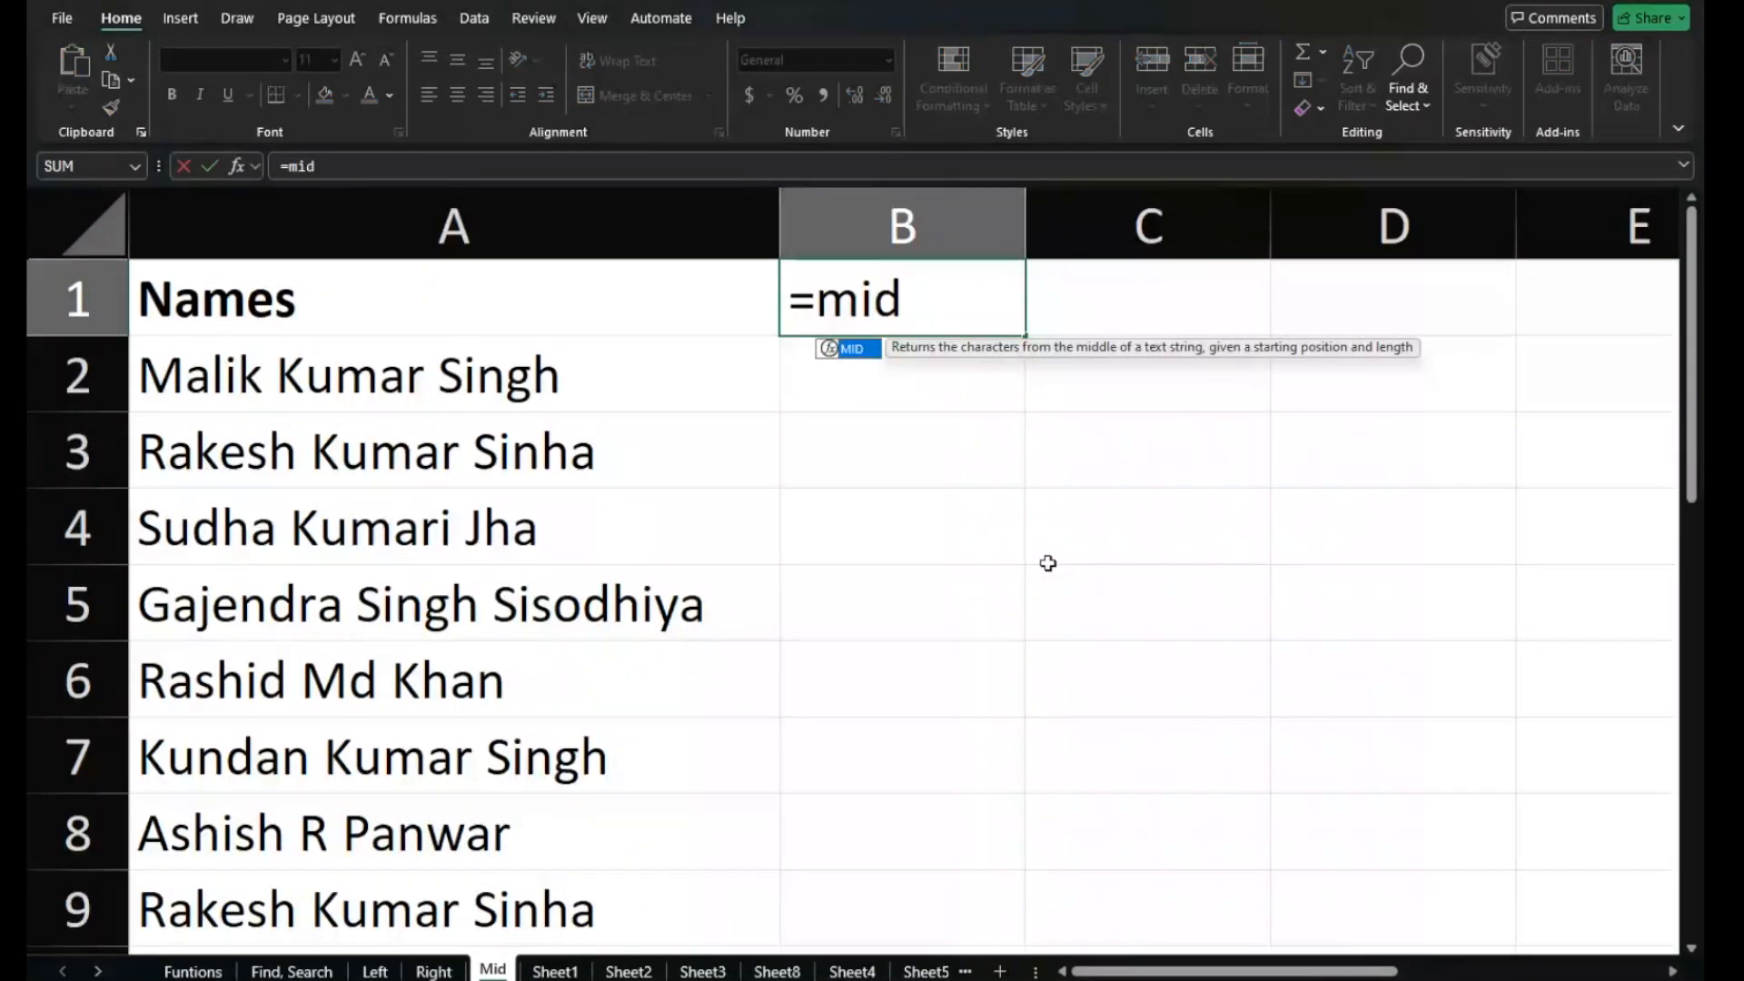
pyautogui.write('(')
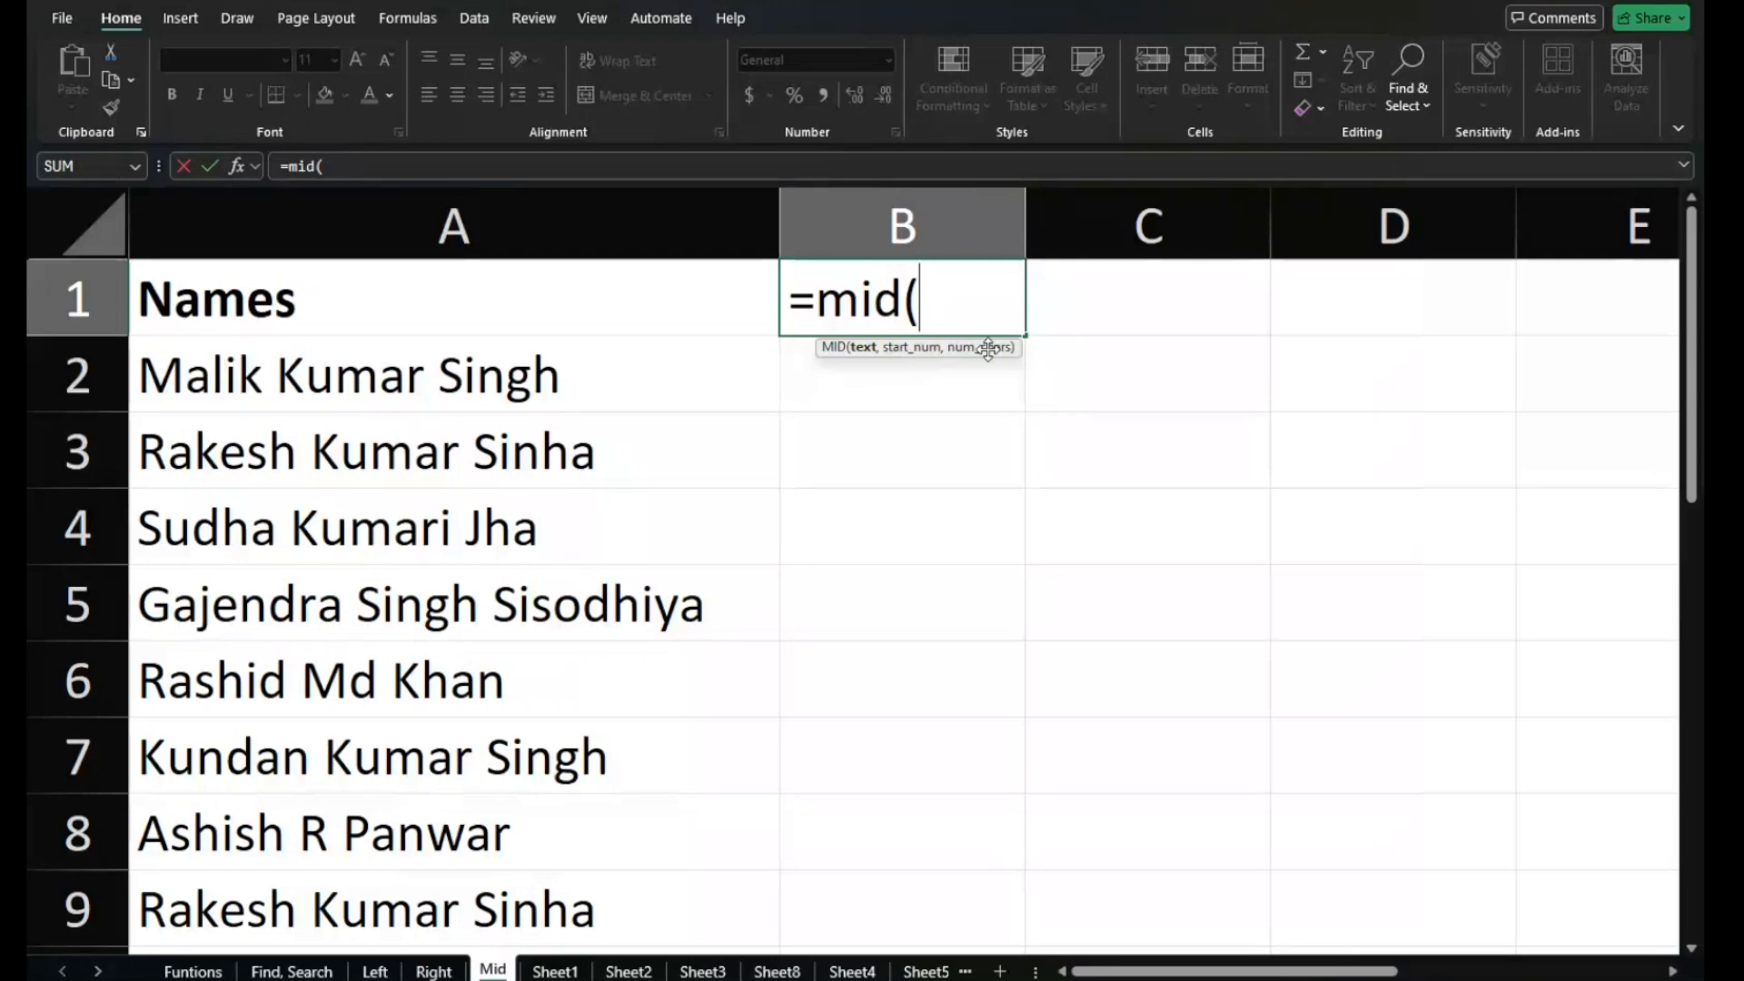
pyautogui.write('text')
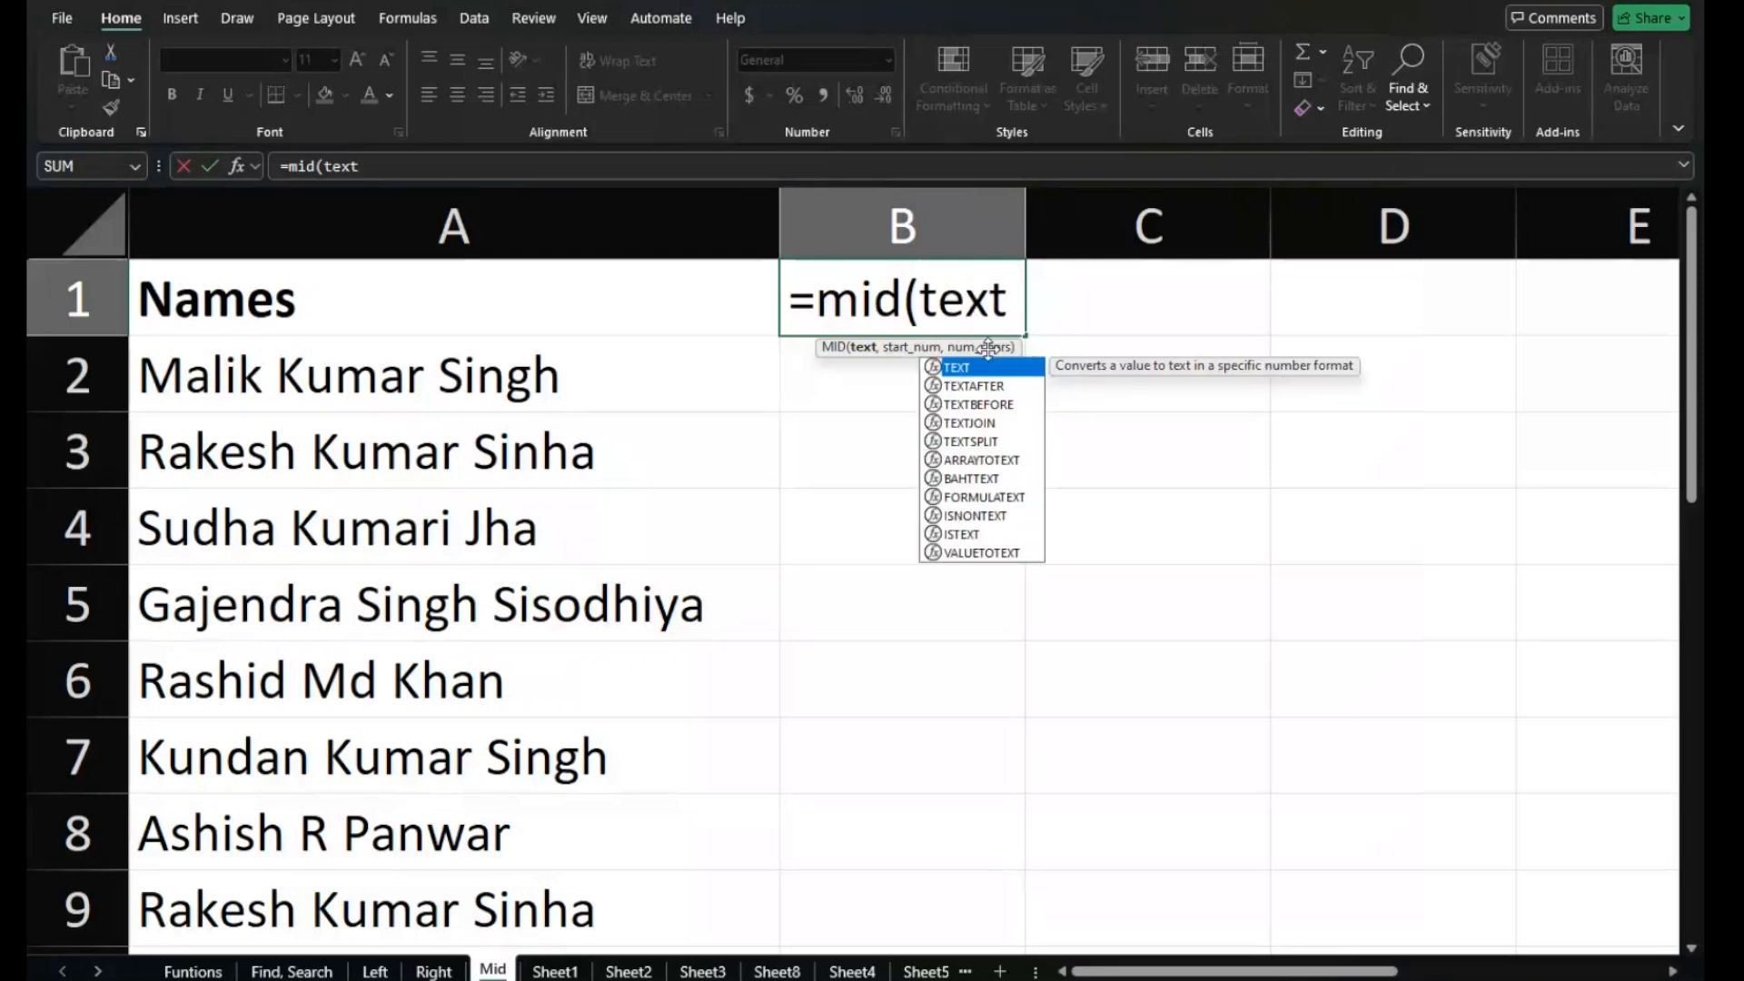
pyautogui.write(',sta')
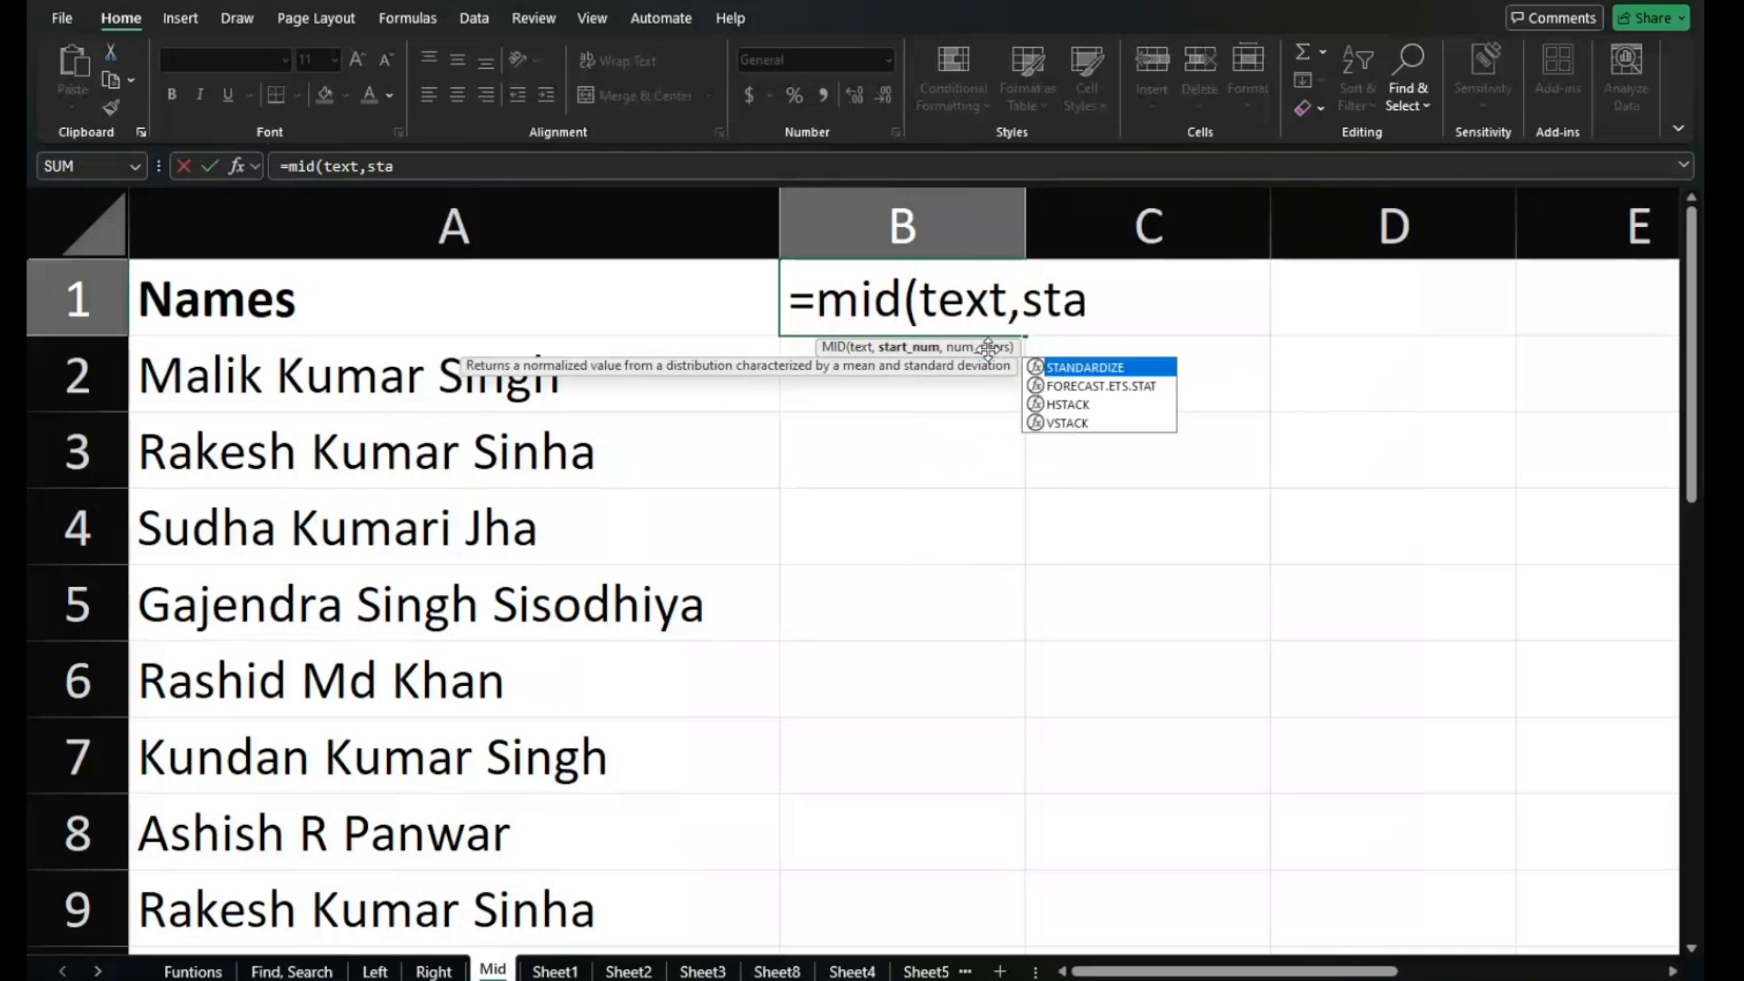
pyautogui.write('rt_Num')
pyautogui.press('BackSpace')
pyautogui.press('BackSpace')
pyautogui.press('BackSpace')
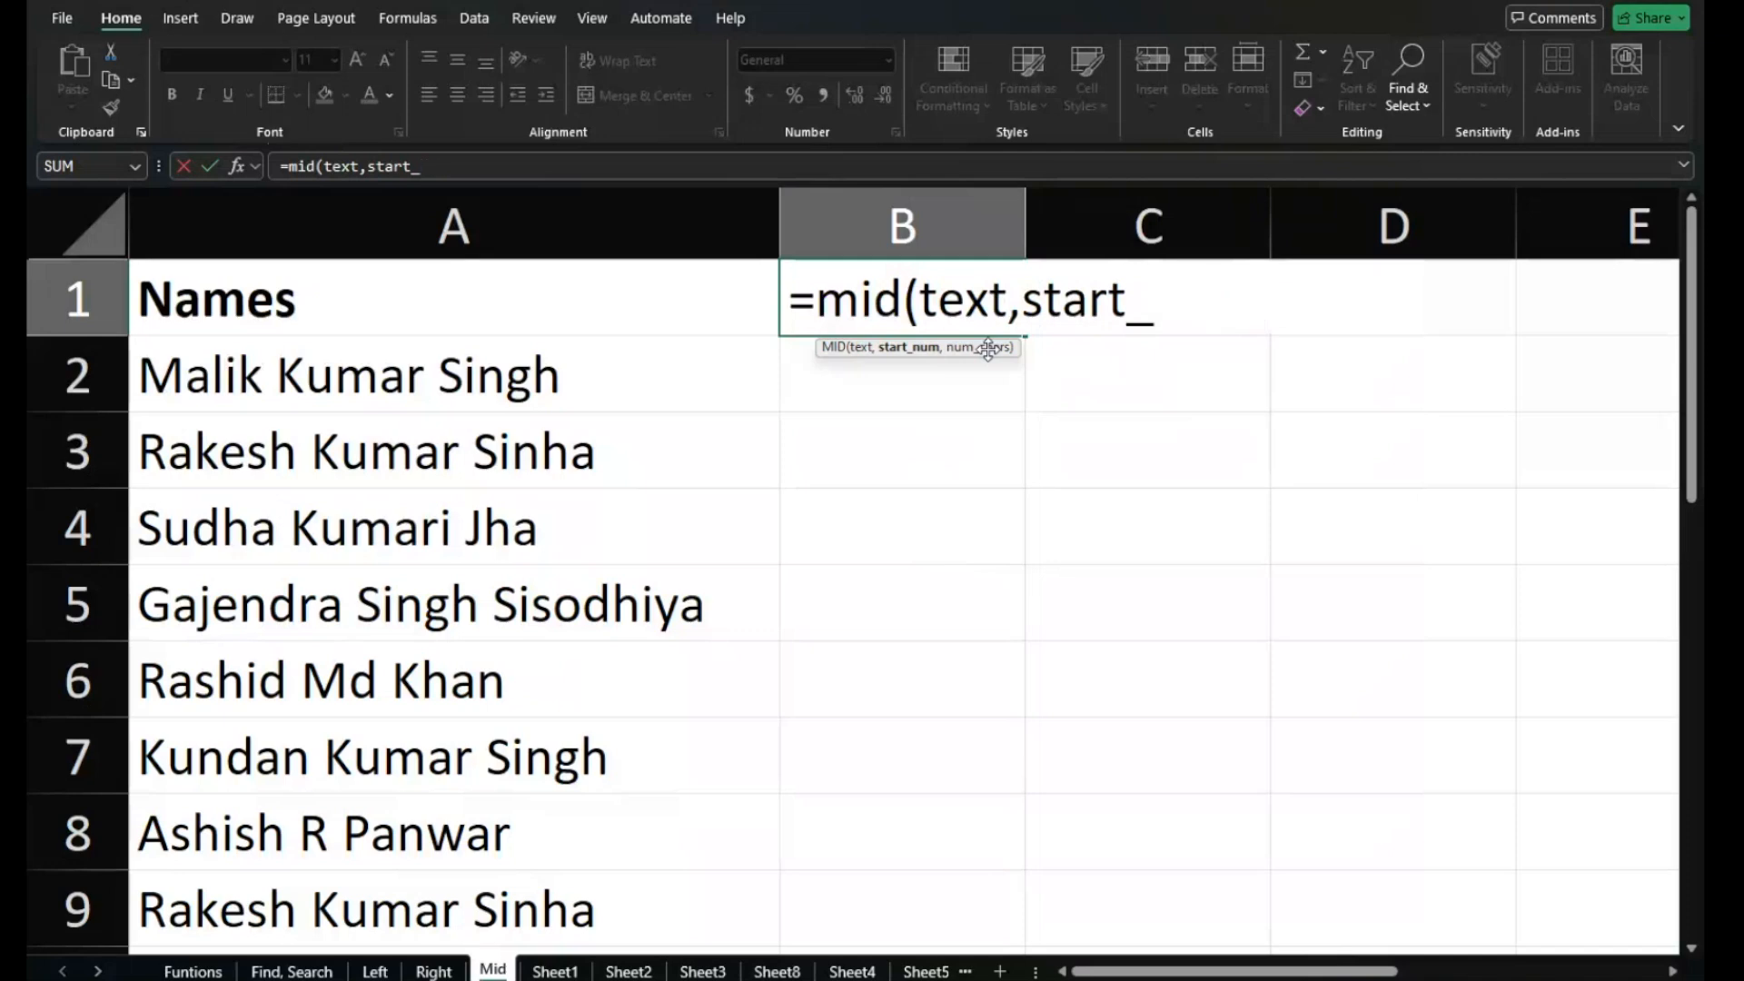
pyautogui.write('num,')
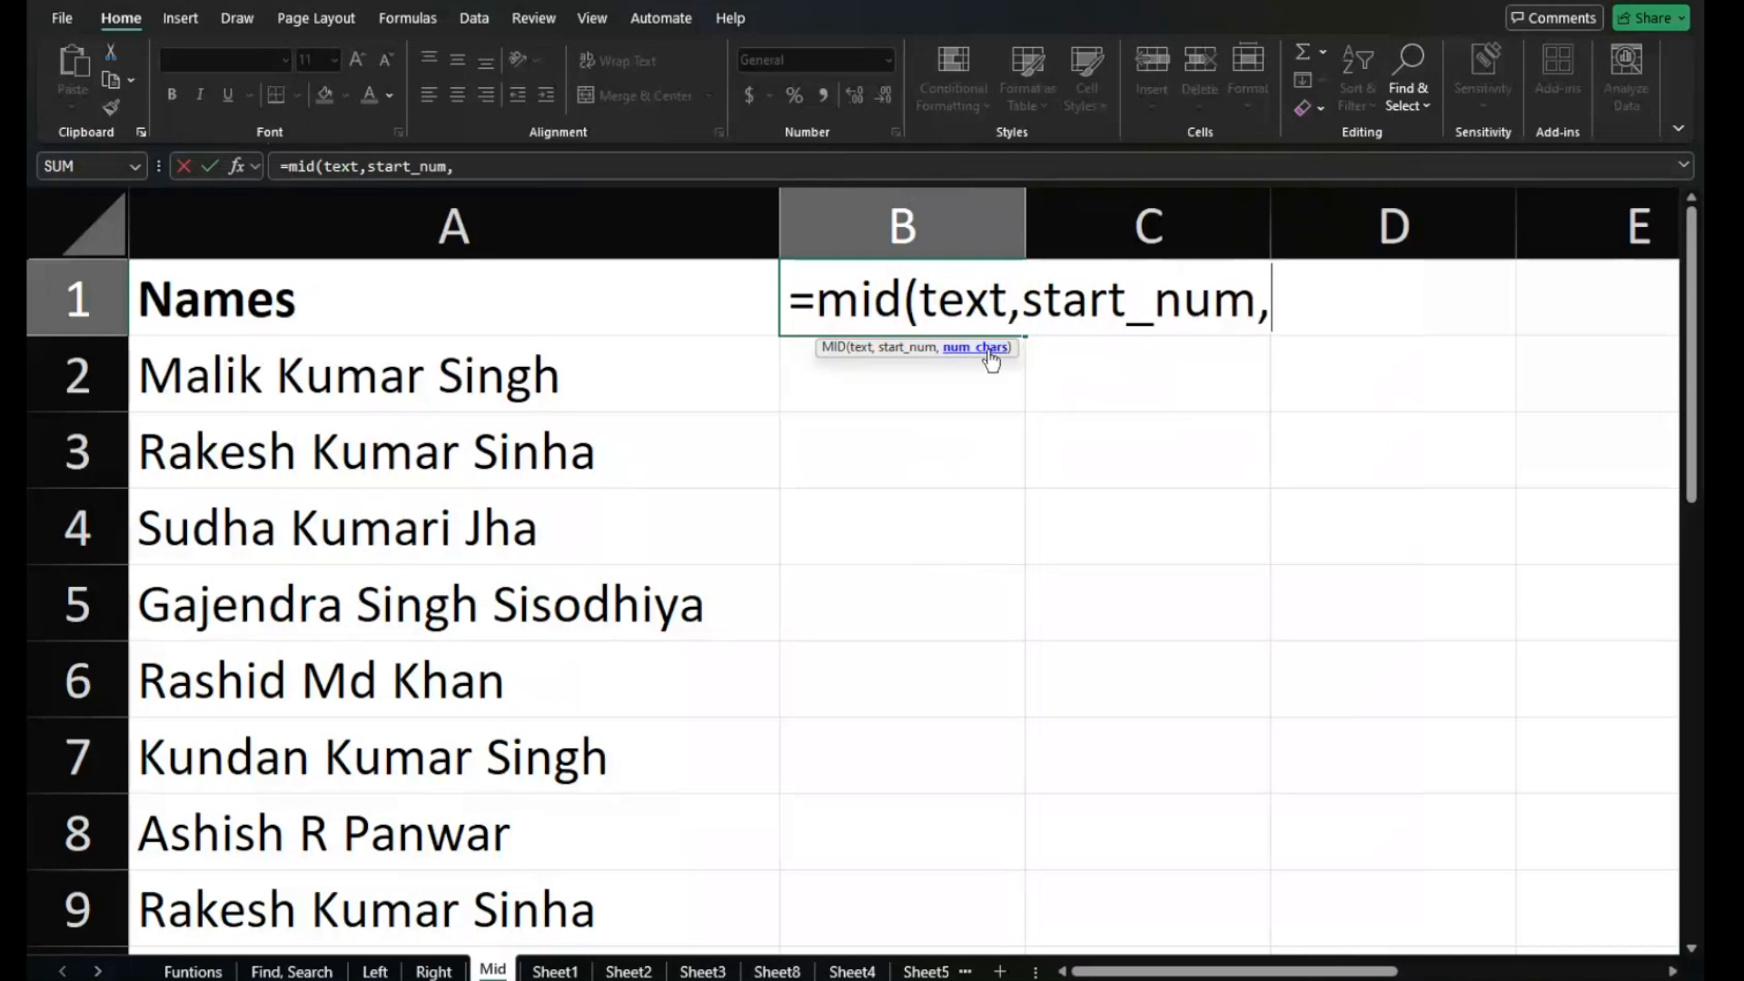
# Complete the B1 syntax note with num_chars) and put a space before the equals sign so it is stored as text.
pyautogui.write('num_cha')
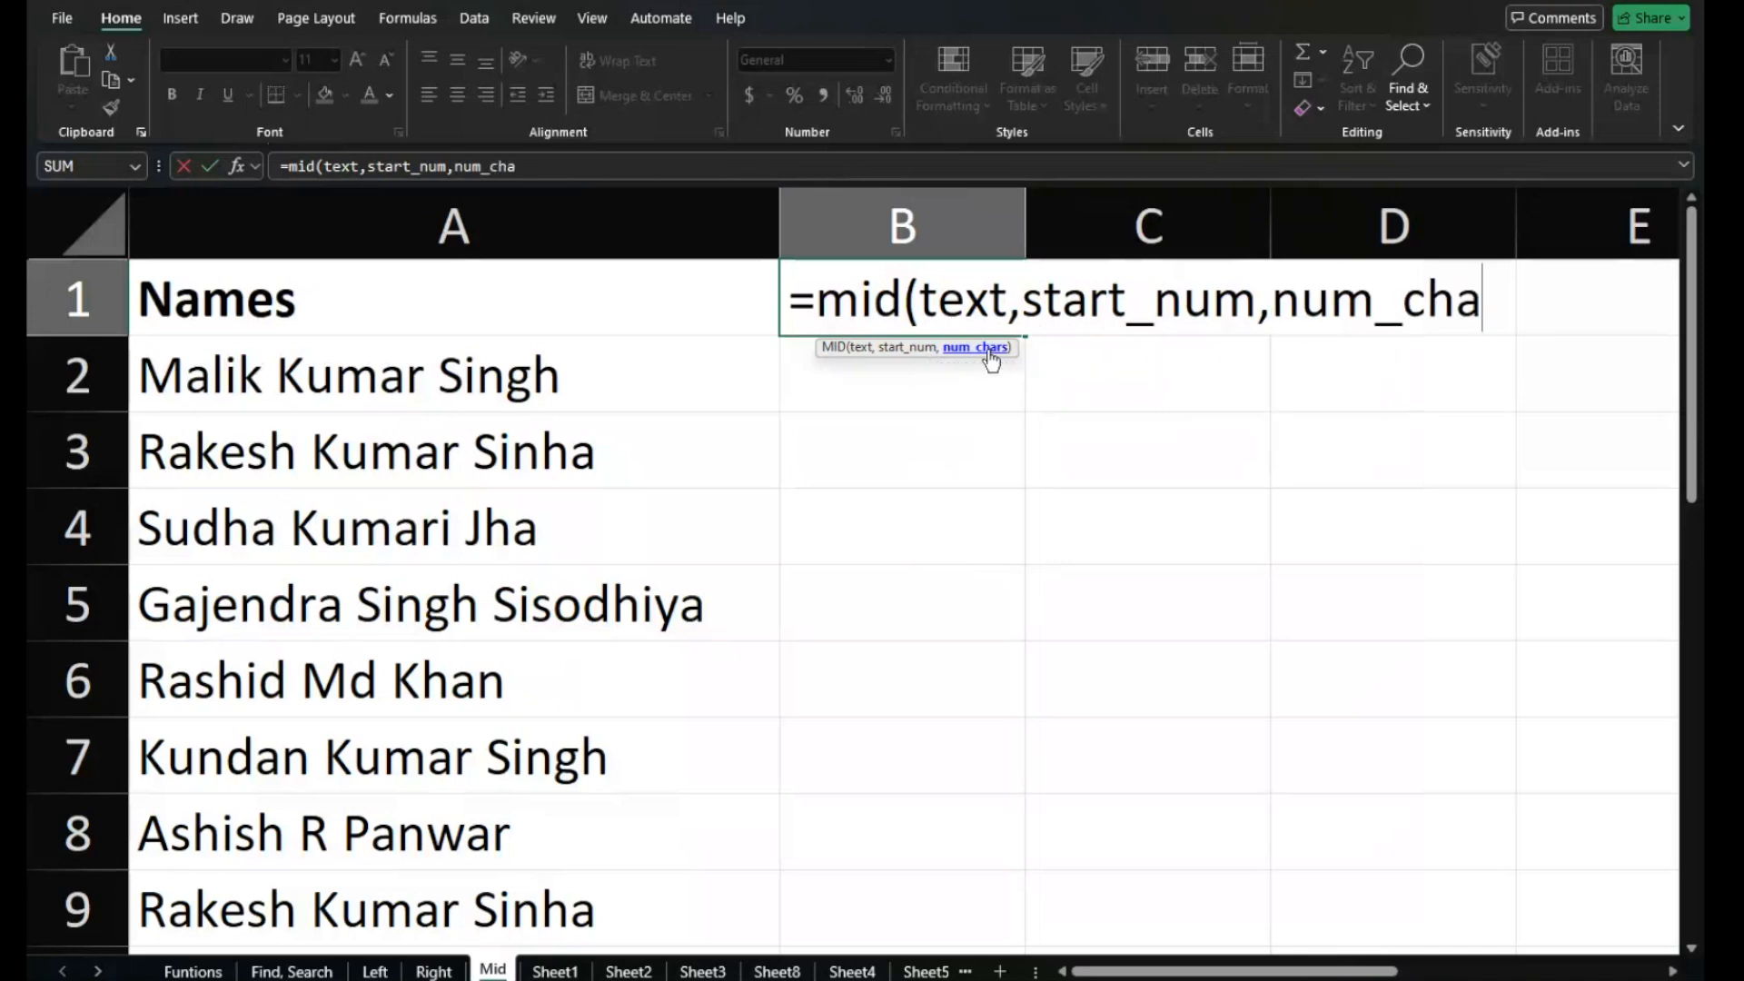
pyautogui.write('rs)')
pyautogui.click(815, 296)
pyautogui.press('Left')
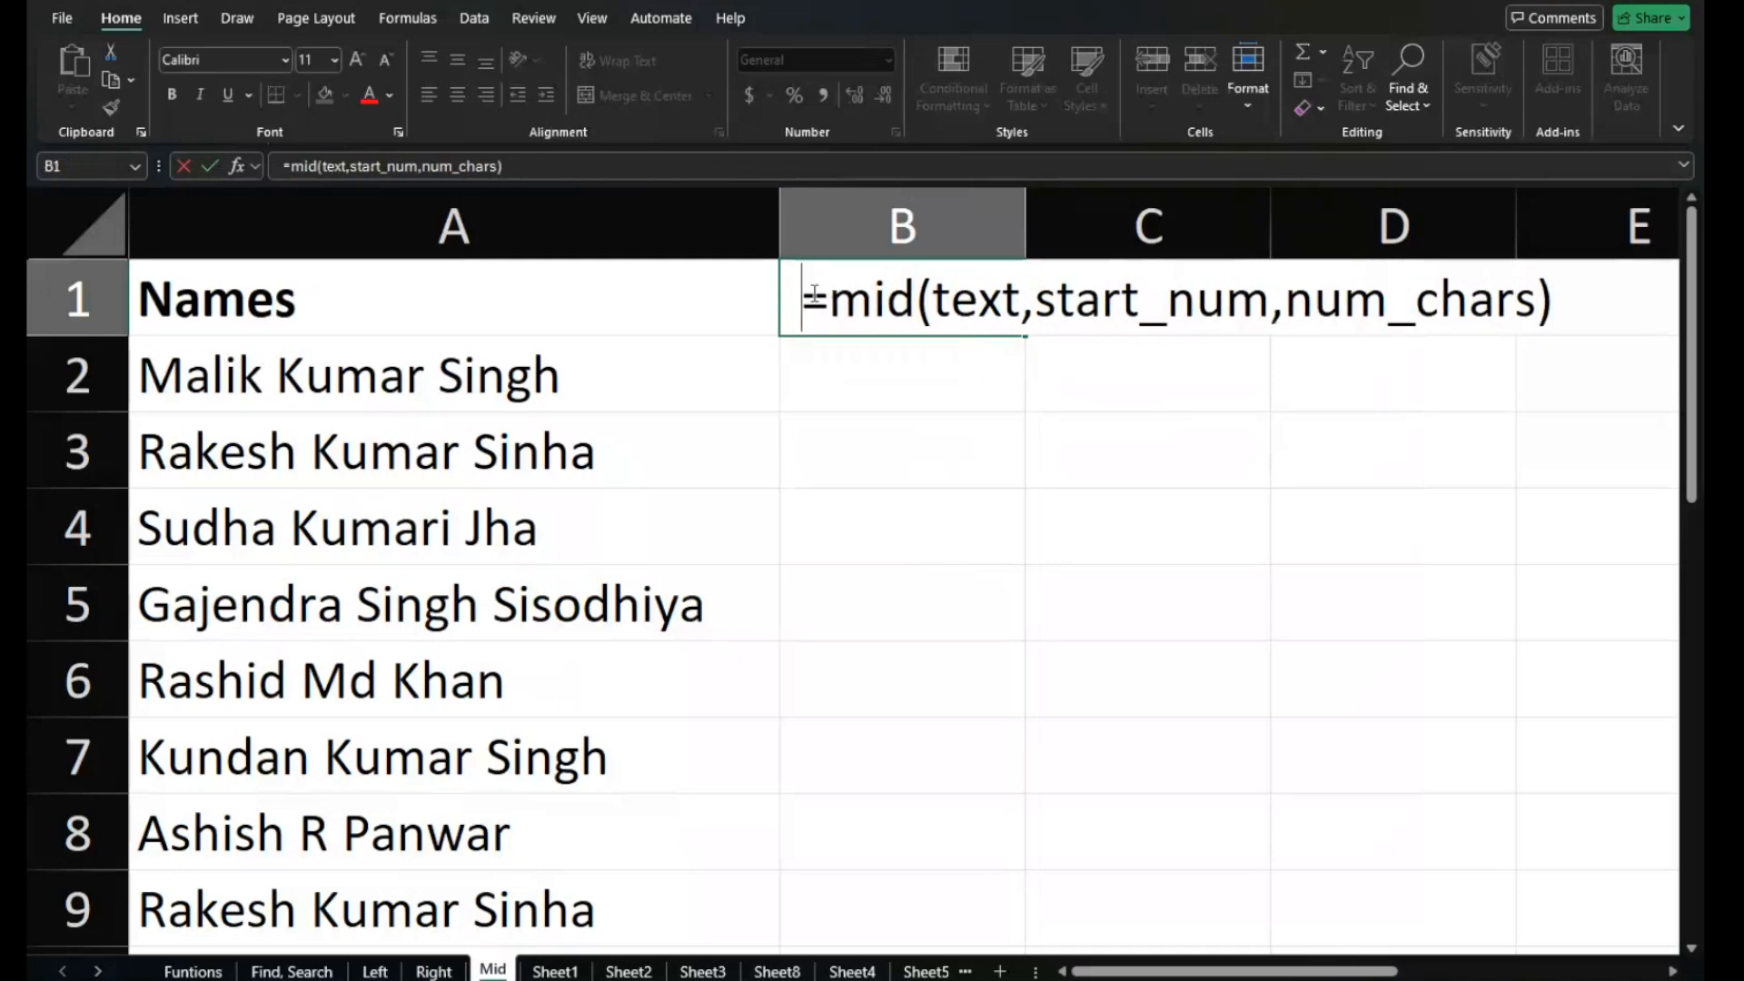
pyautogui.click(850, 404)
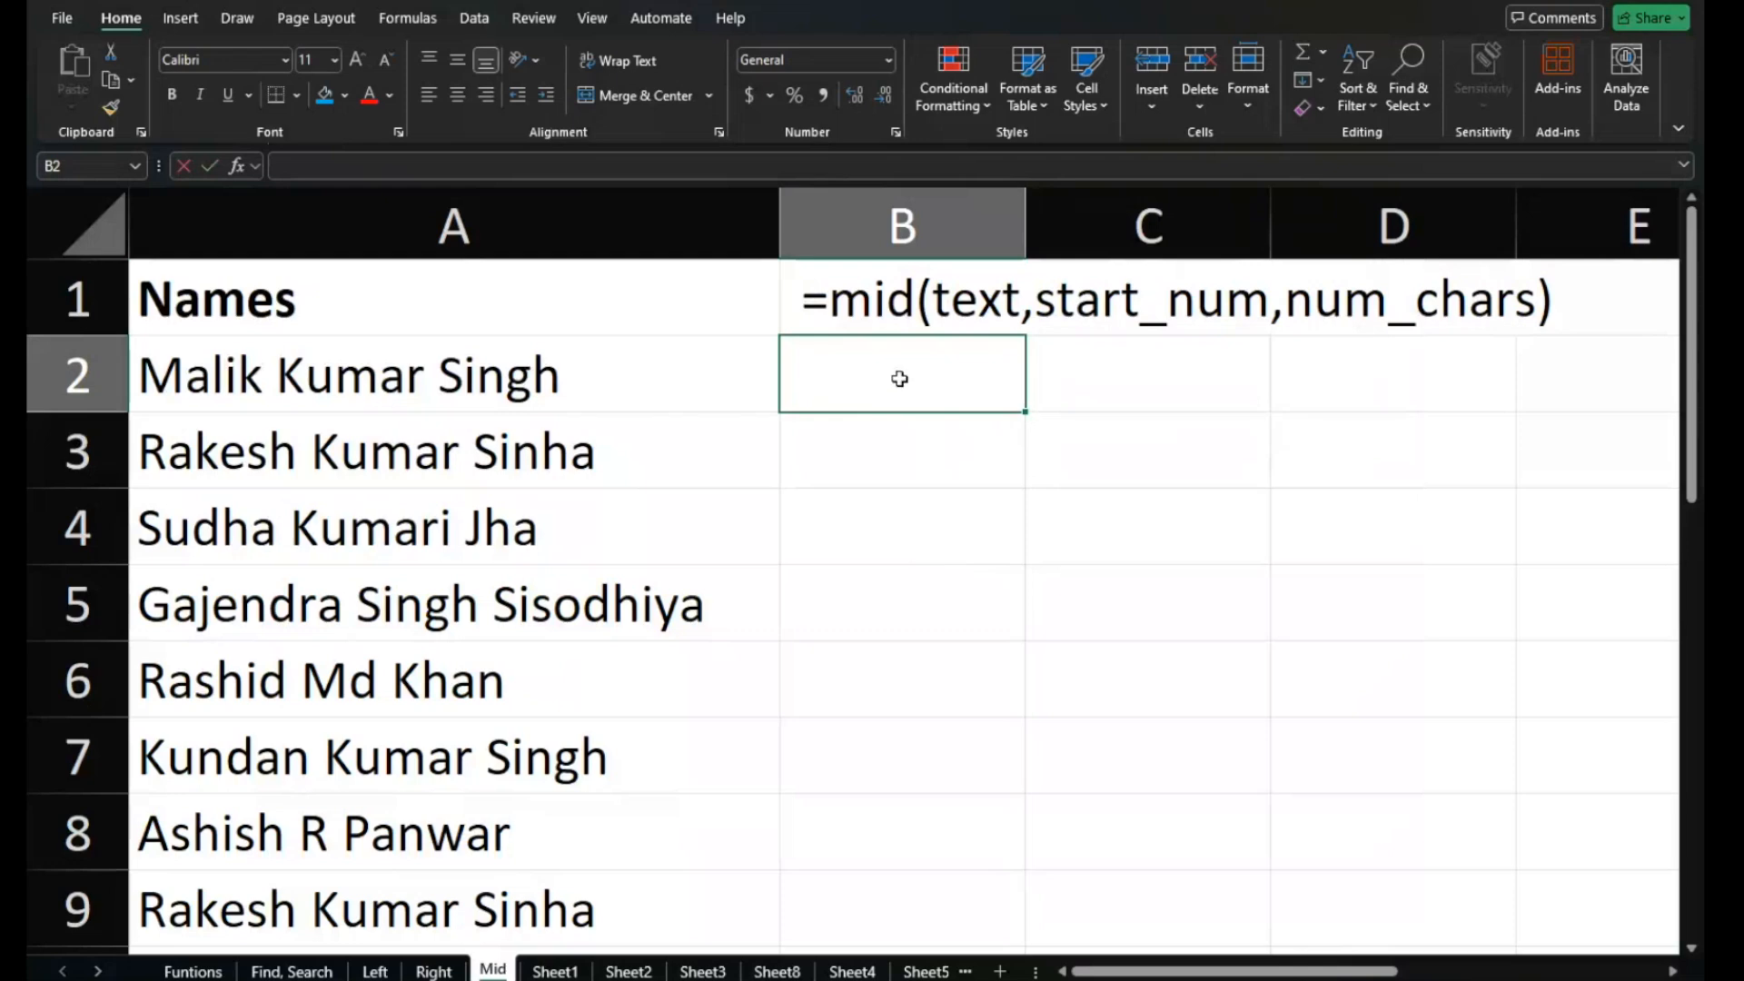
pyautogui.write('=mid')
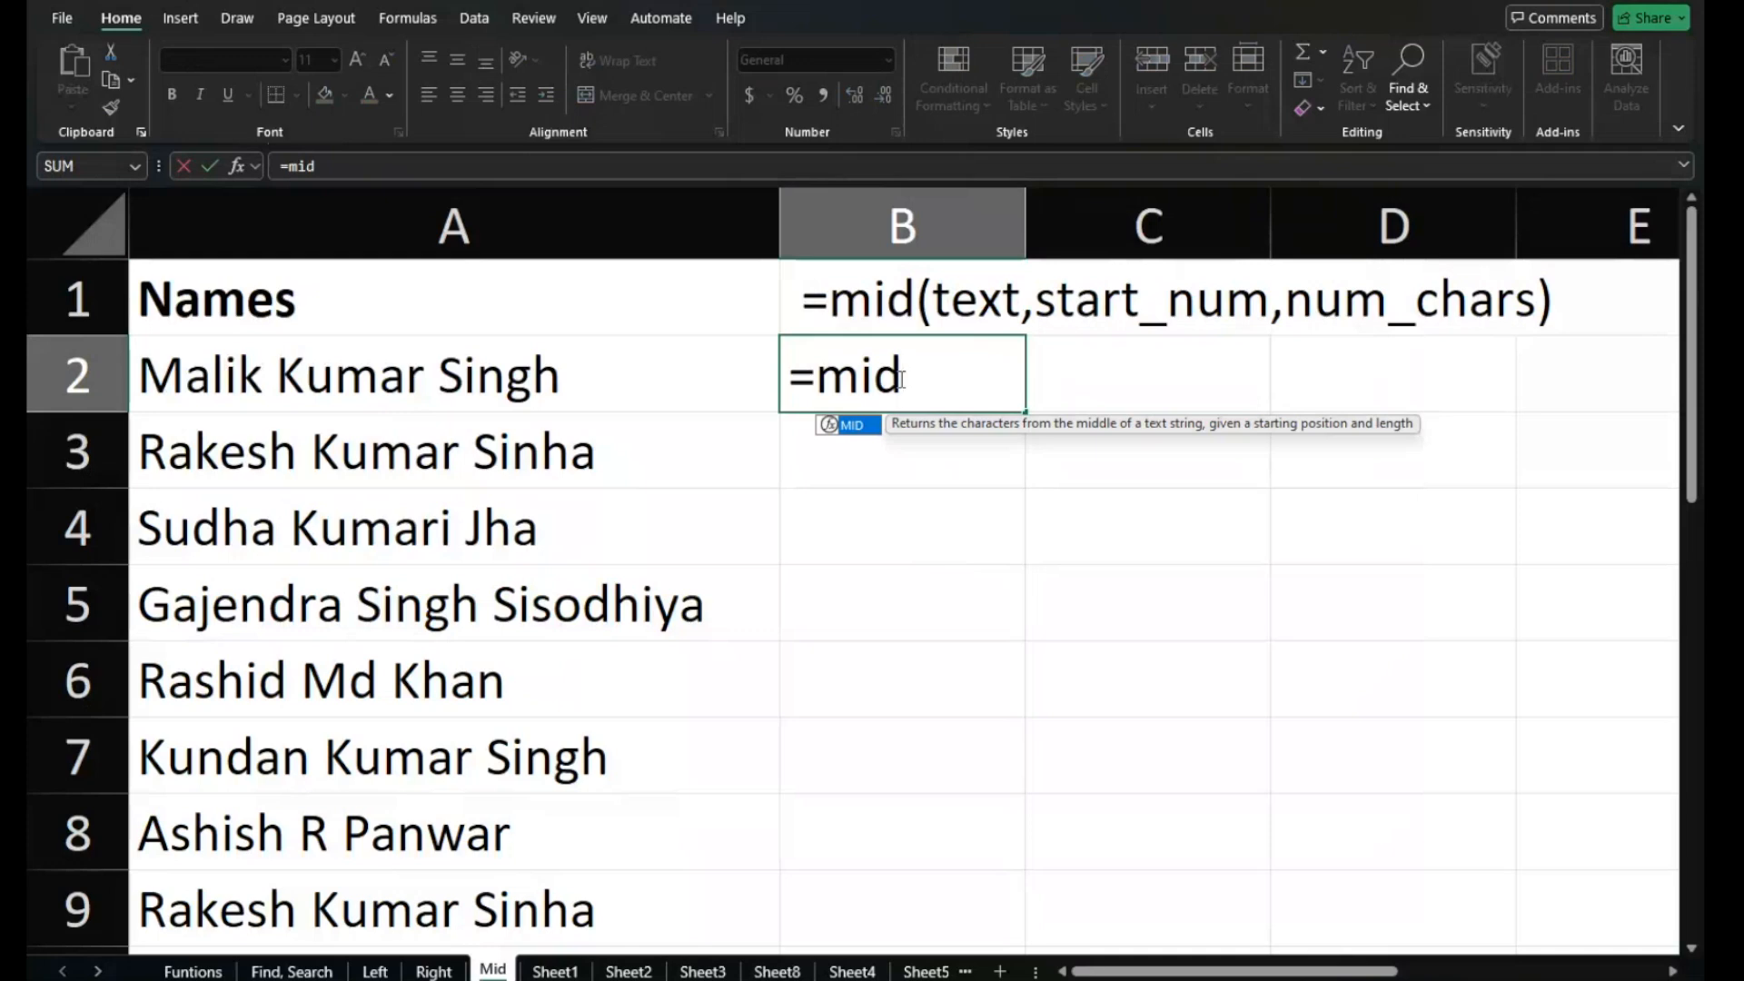
pyautogui.write('(')
pyautogui.click(425, 376)
pyautogui.write(',')
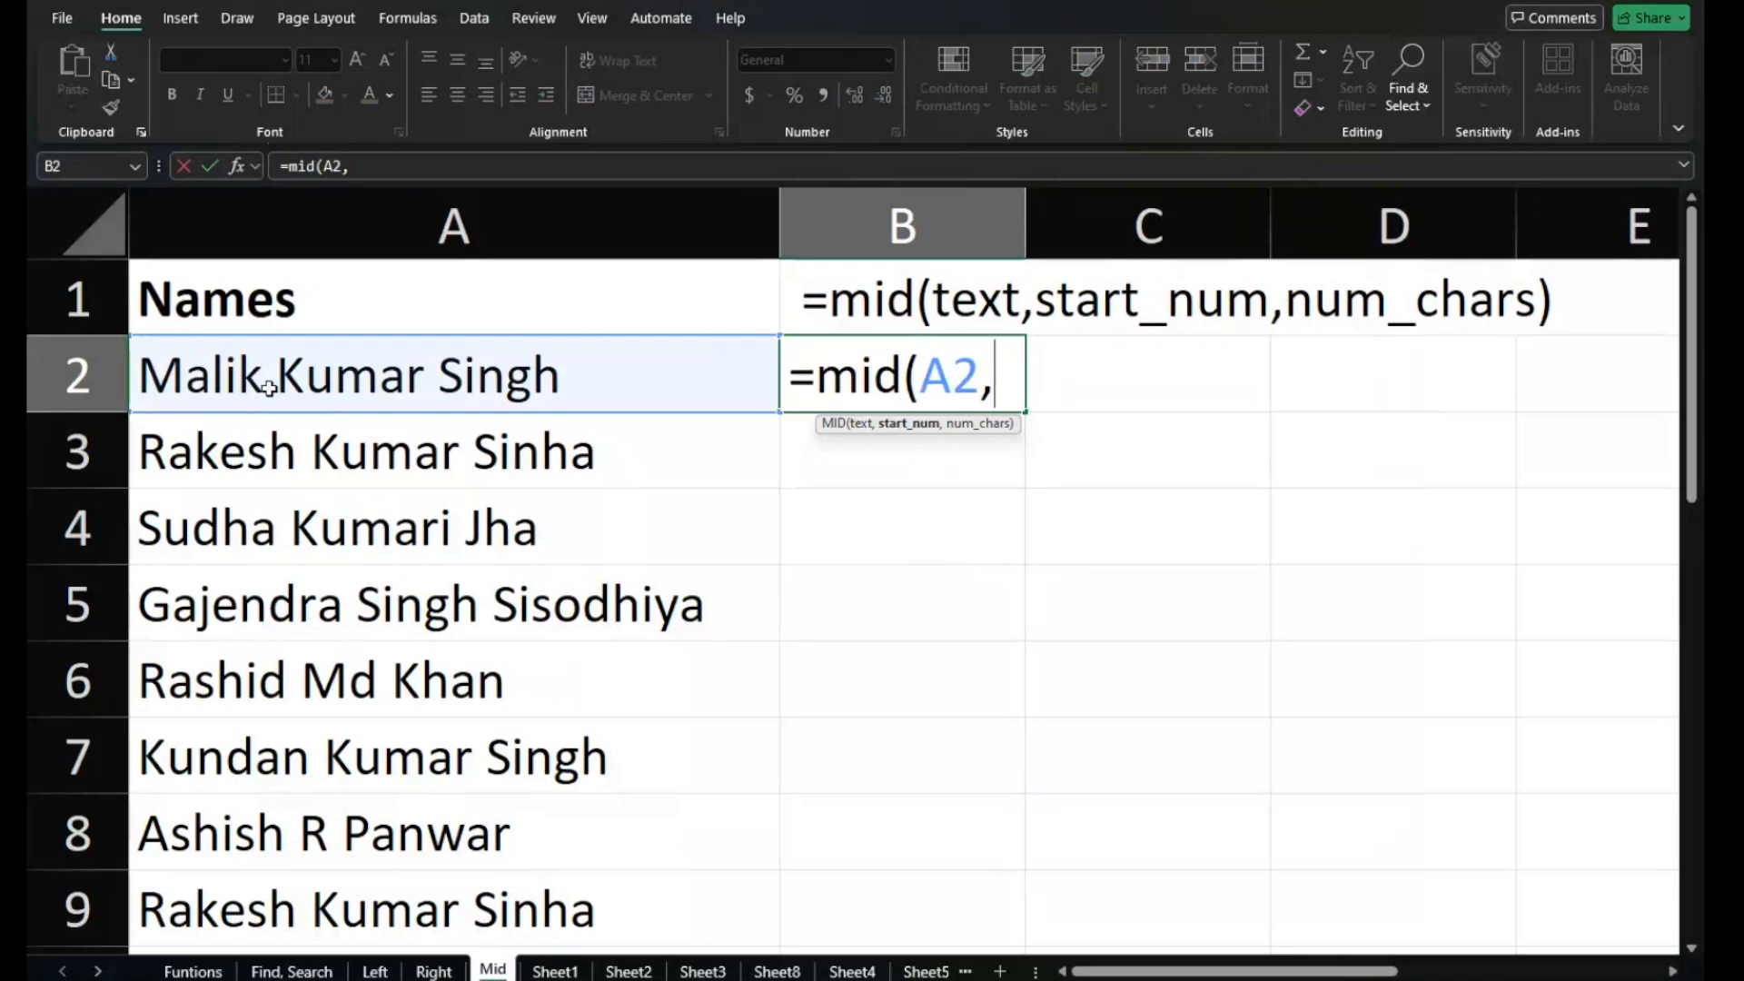
pyautogui.write('6,')
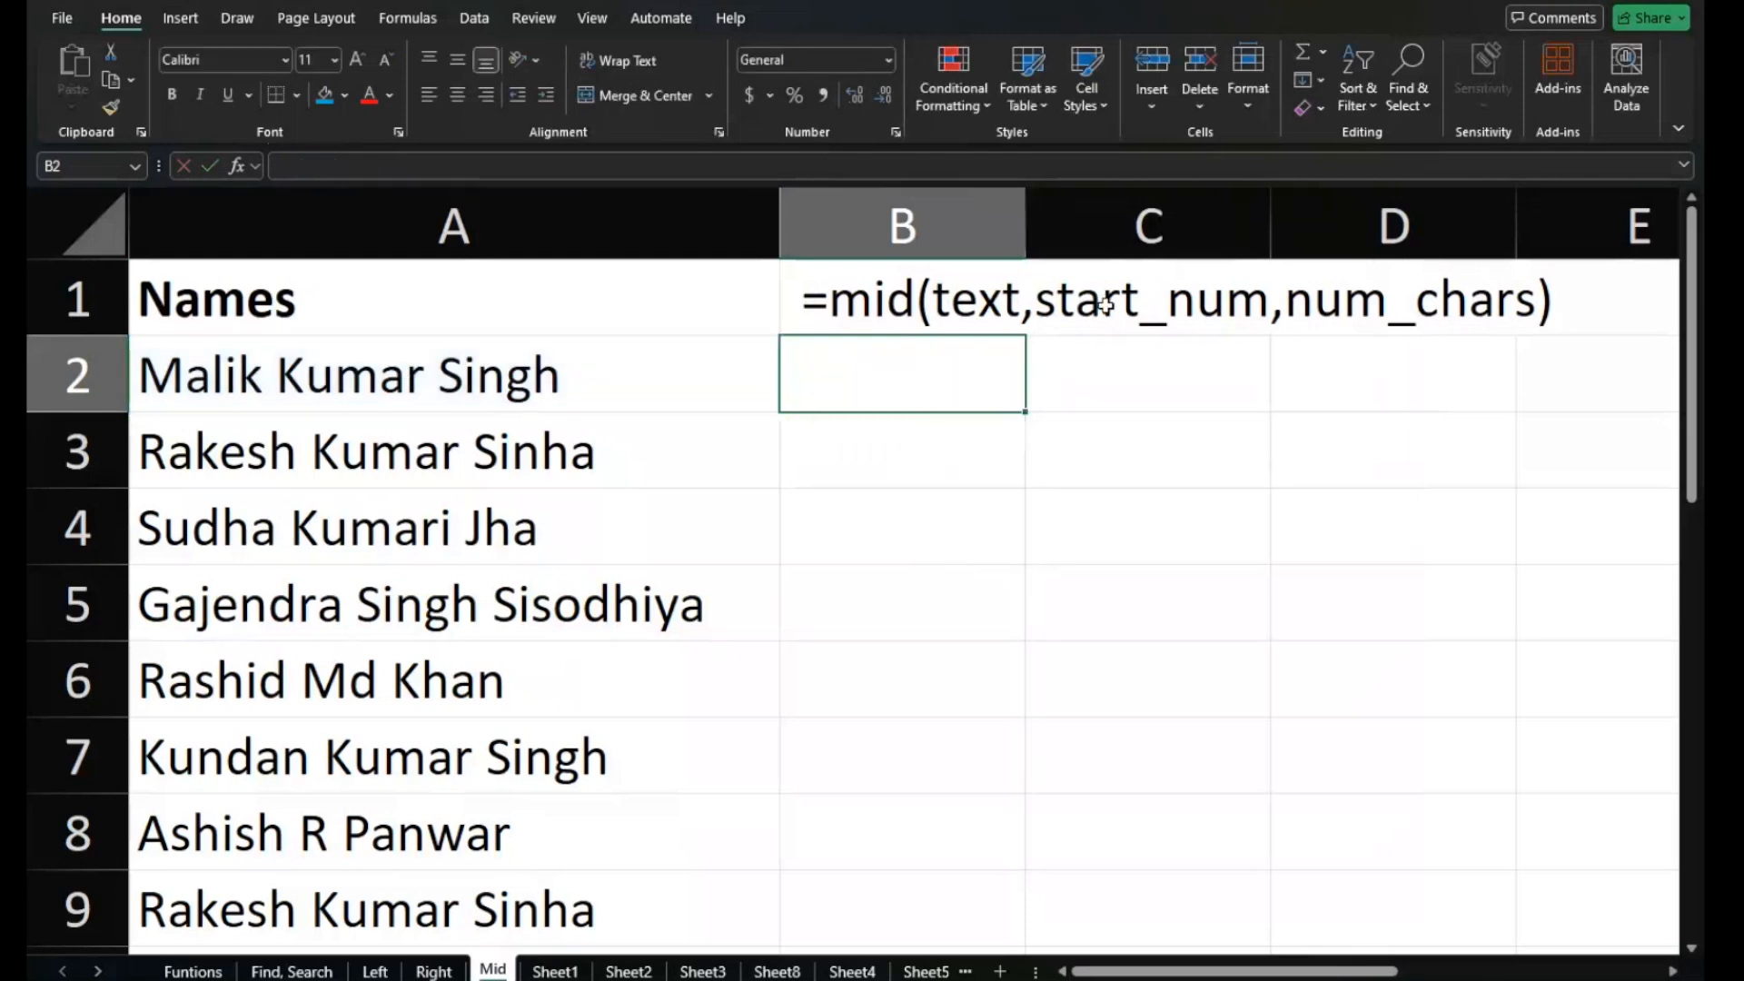
# Enter the header "1st space" in C1.
pyautogui.click(1105, 305)
pyautogui.write('1s')
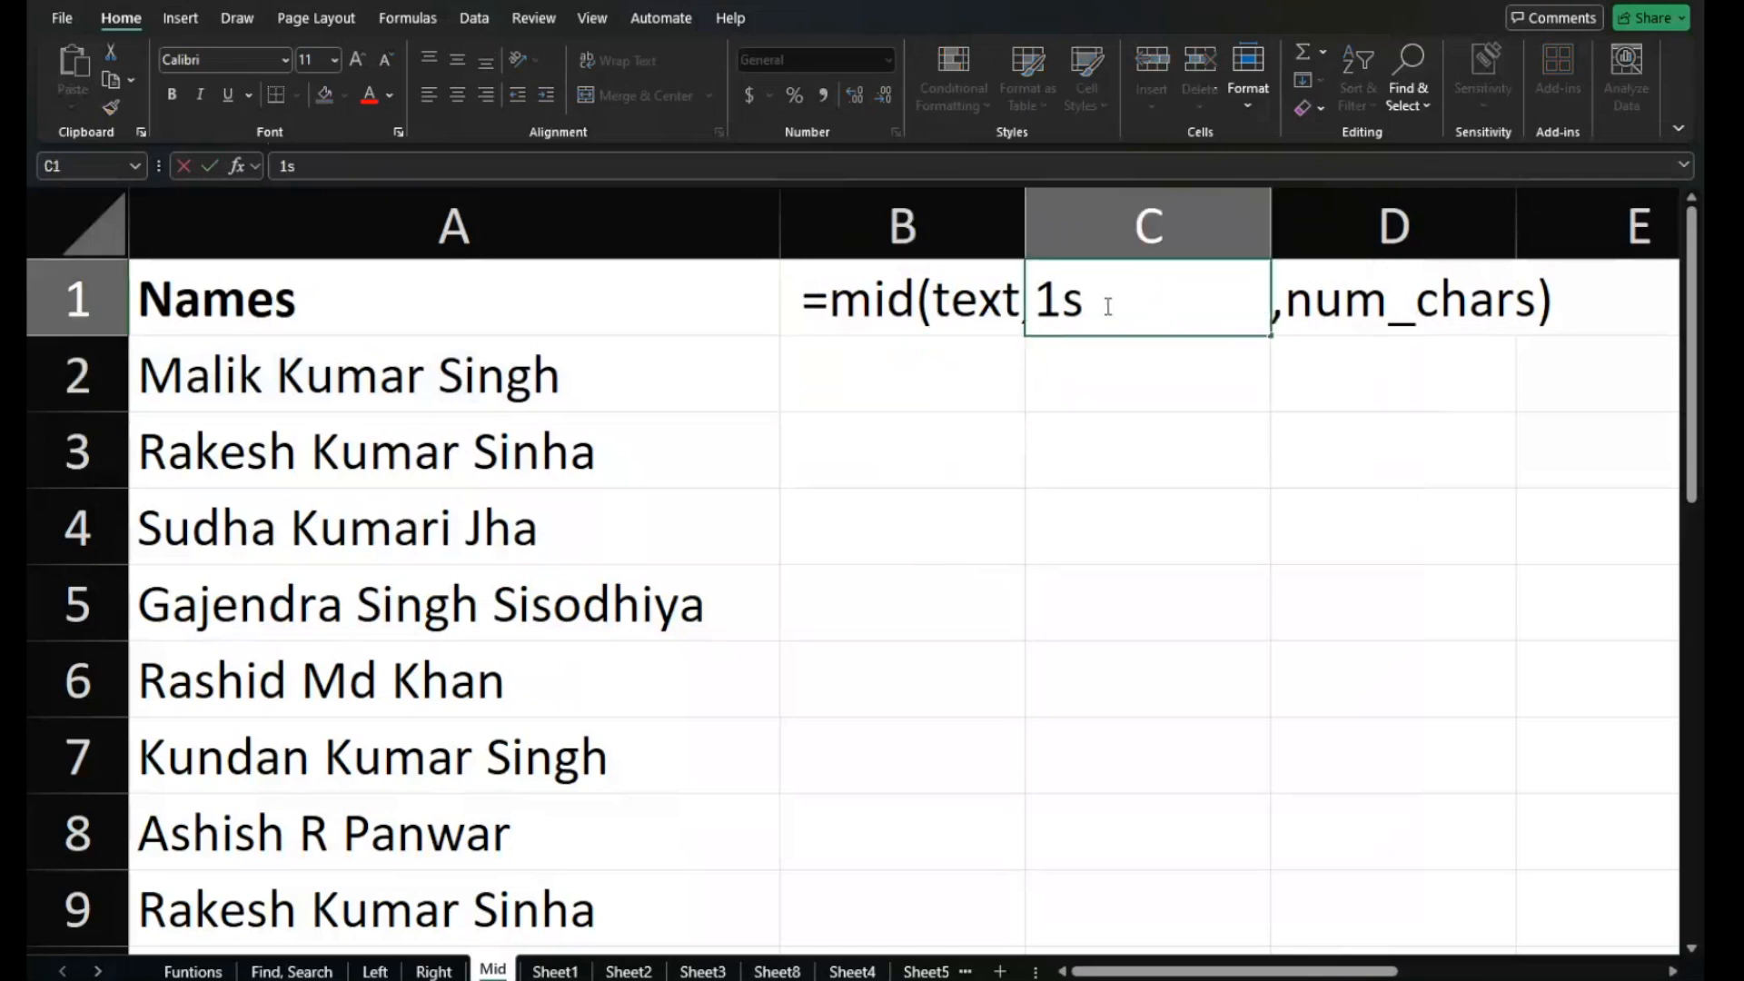
pyautogui.write('t spa')
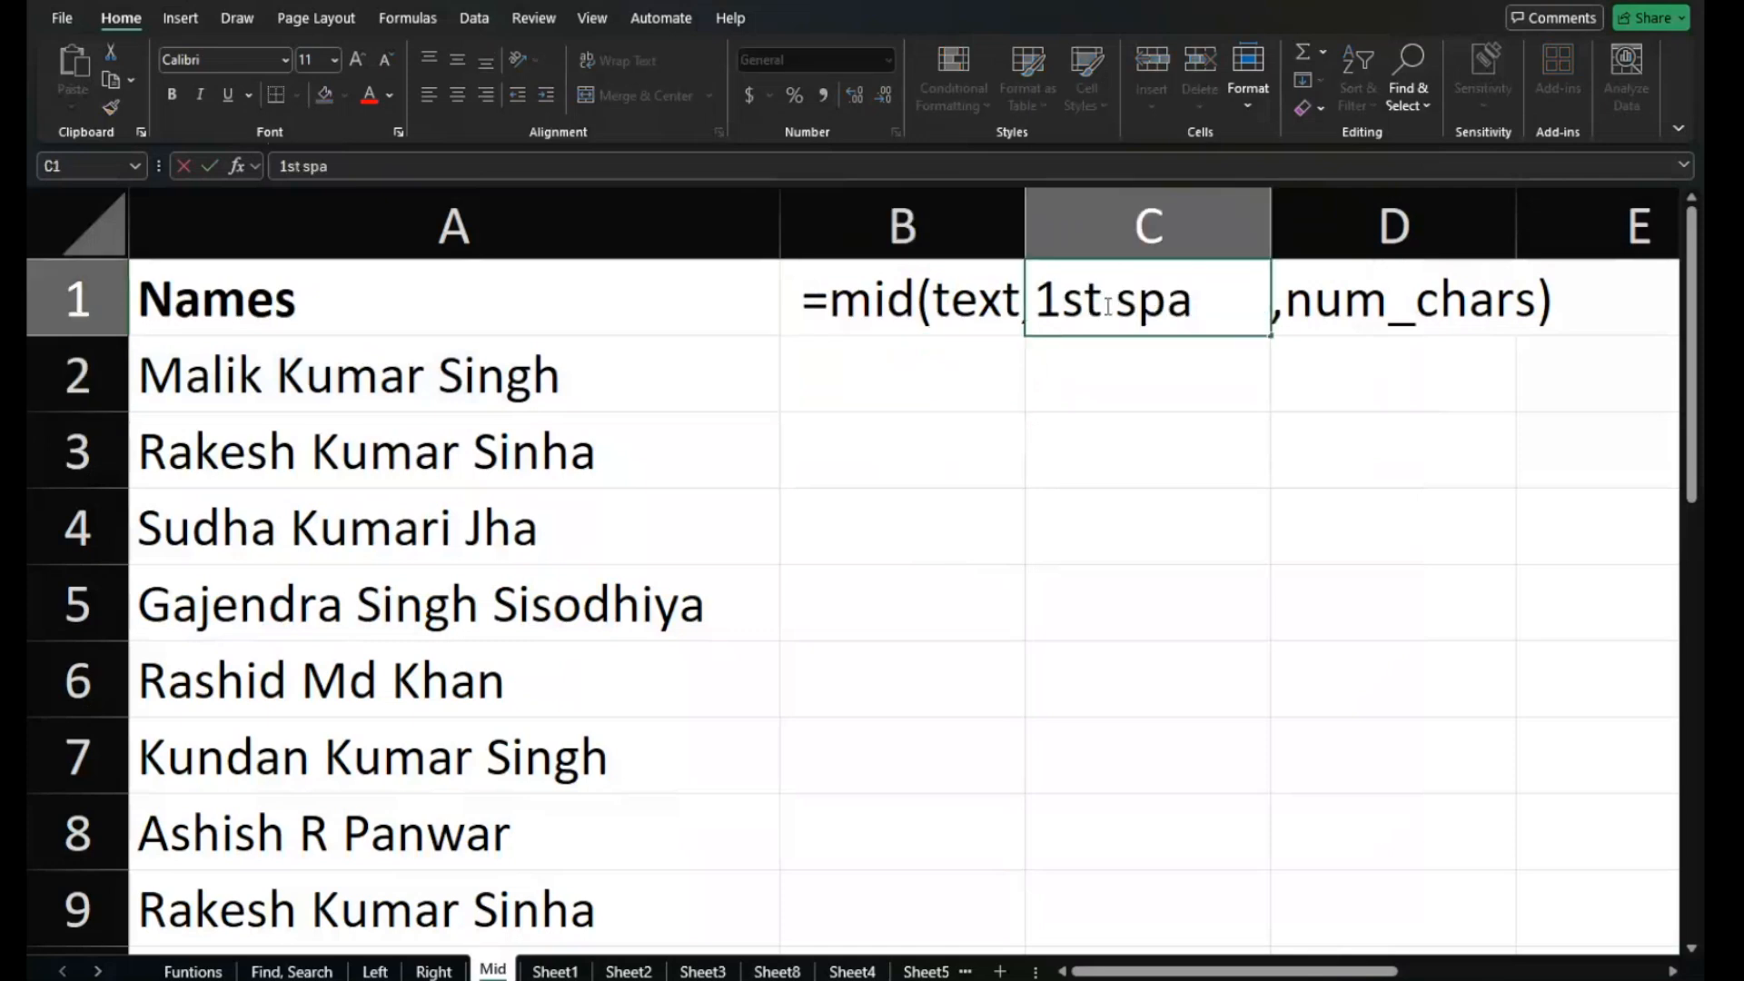
pyautogui.write('ce')
pyautogui.press('Return')
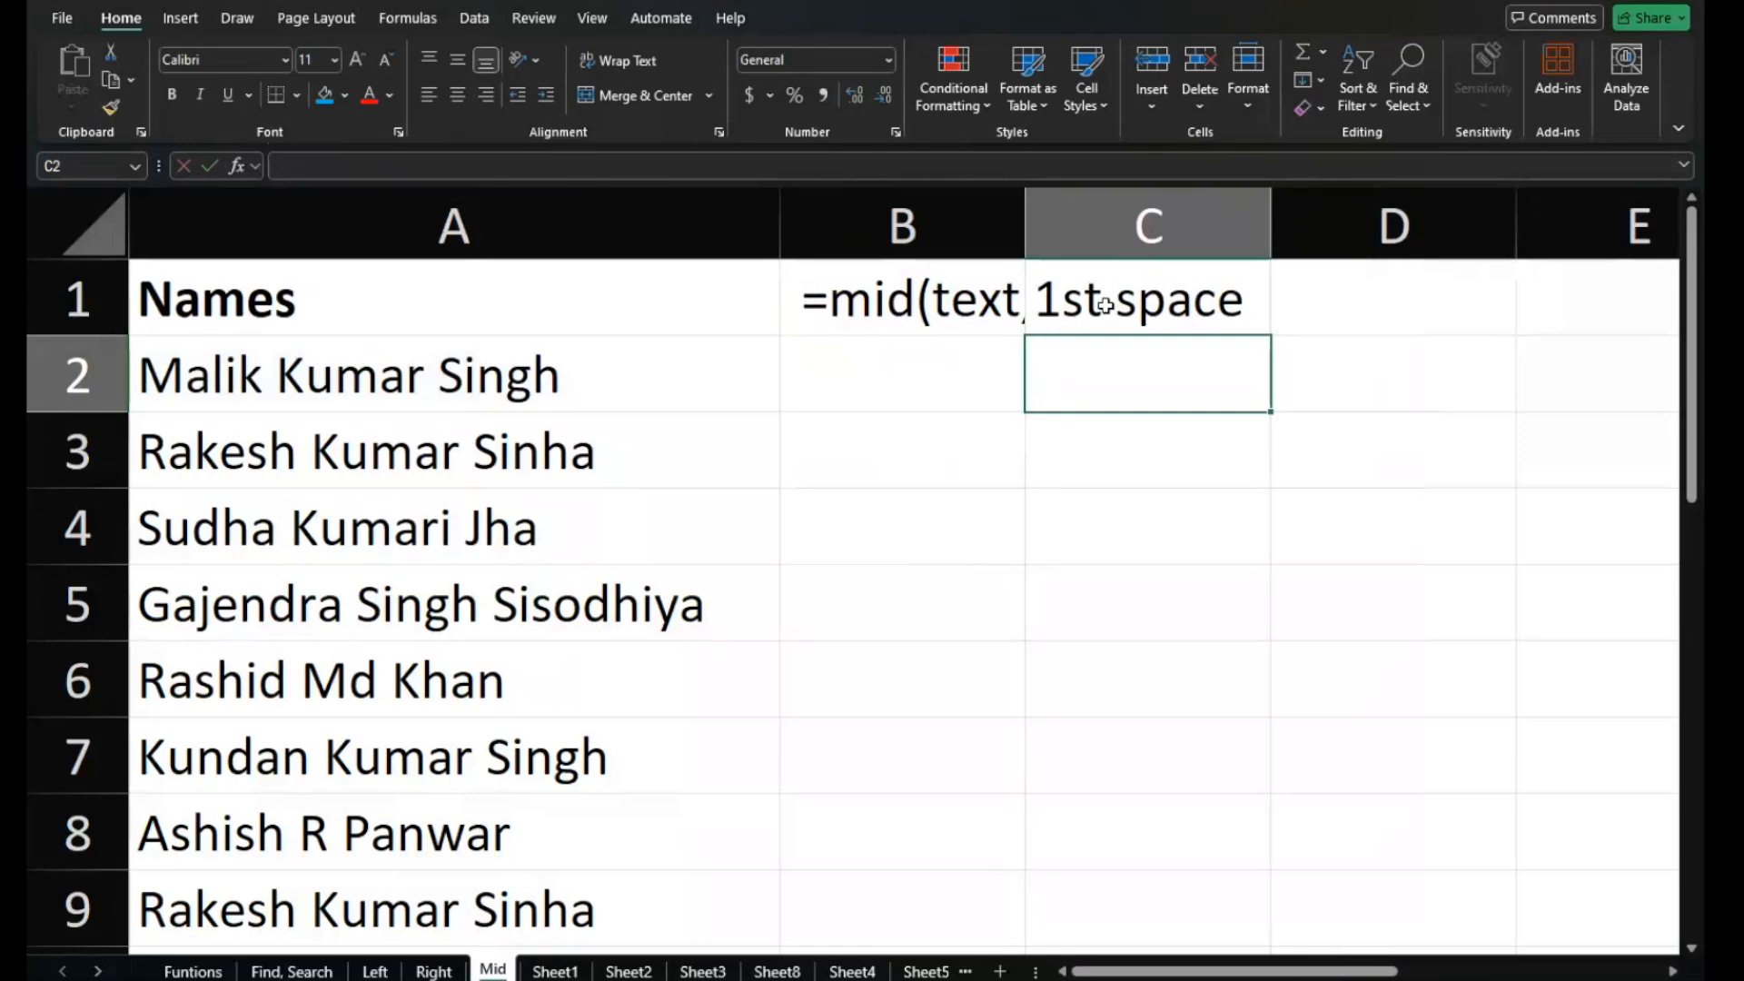
# Enter =FIND(" ",A2,1) in C2 to locate the first space in the name.
pyautogui.write('=find(')
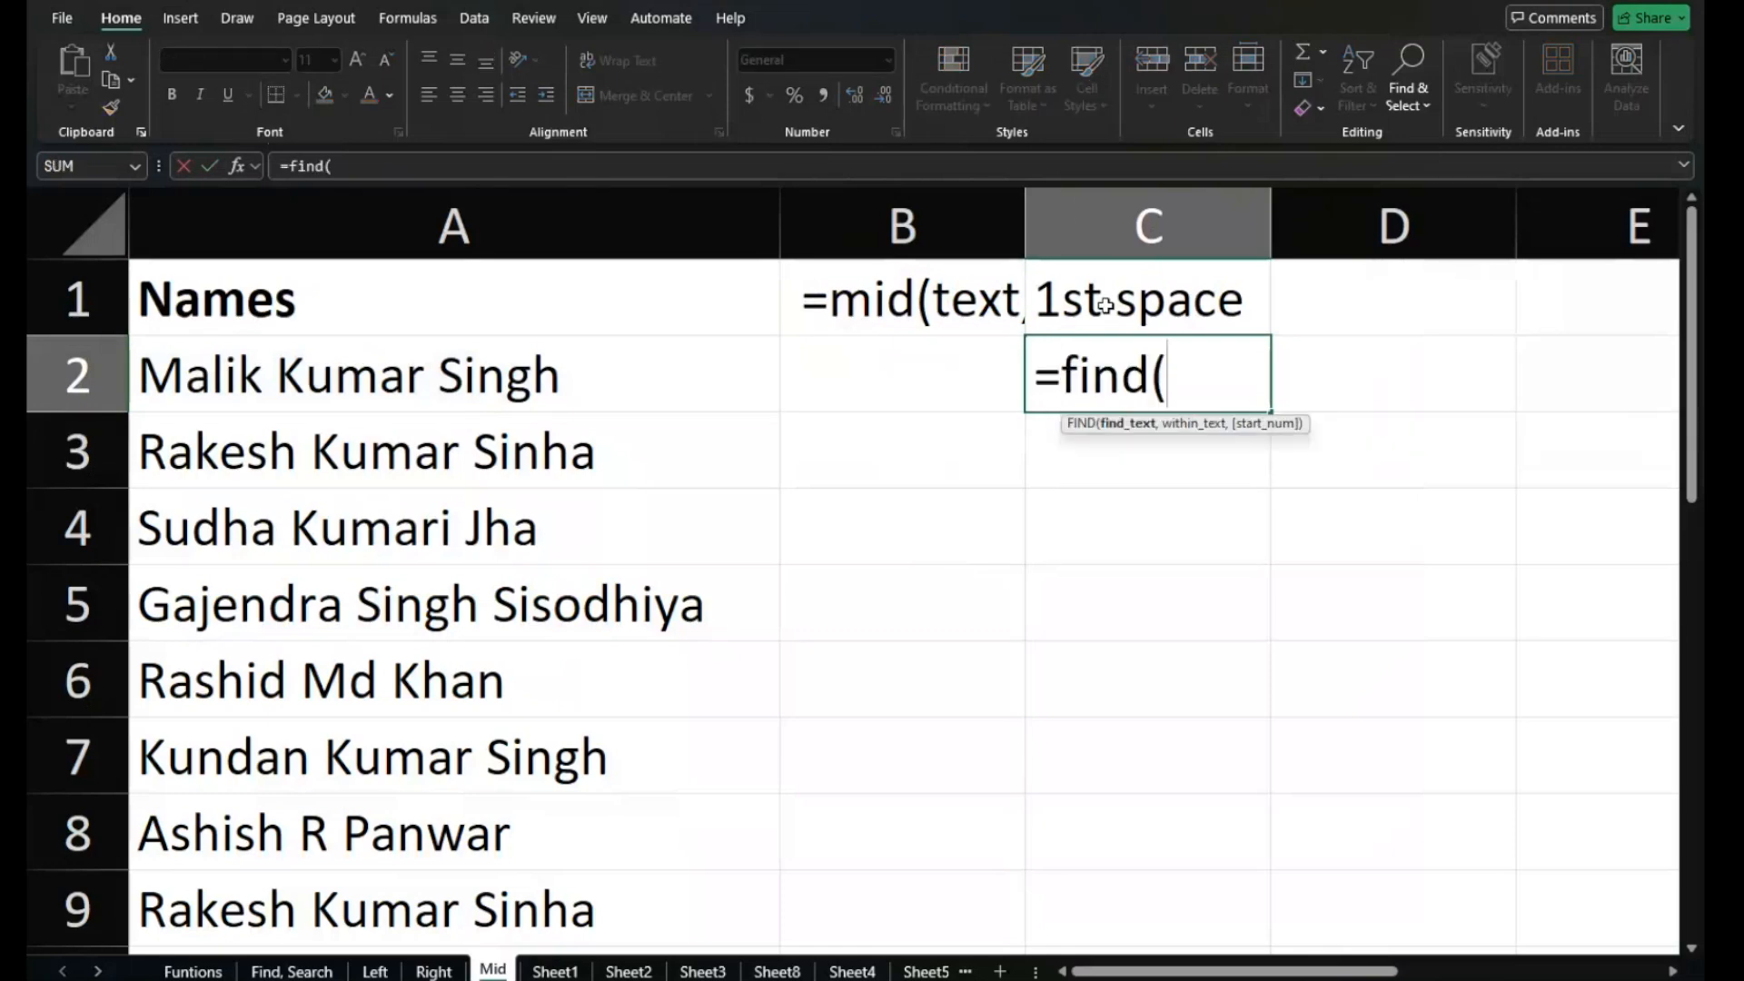
pyautogui.press('Left')
pyautogui.press('Left')
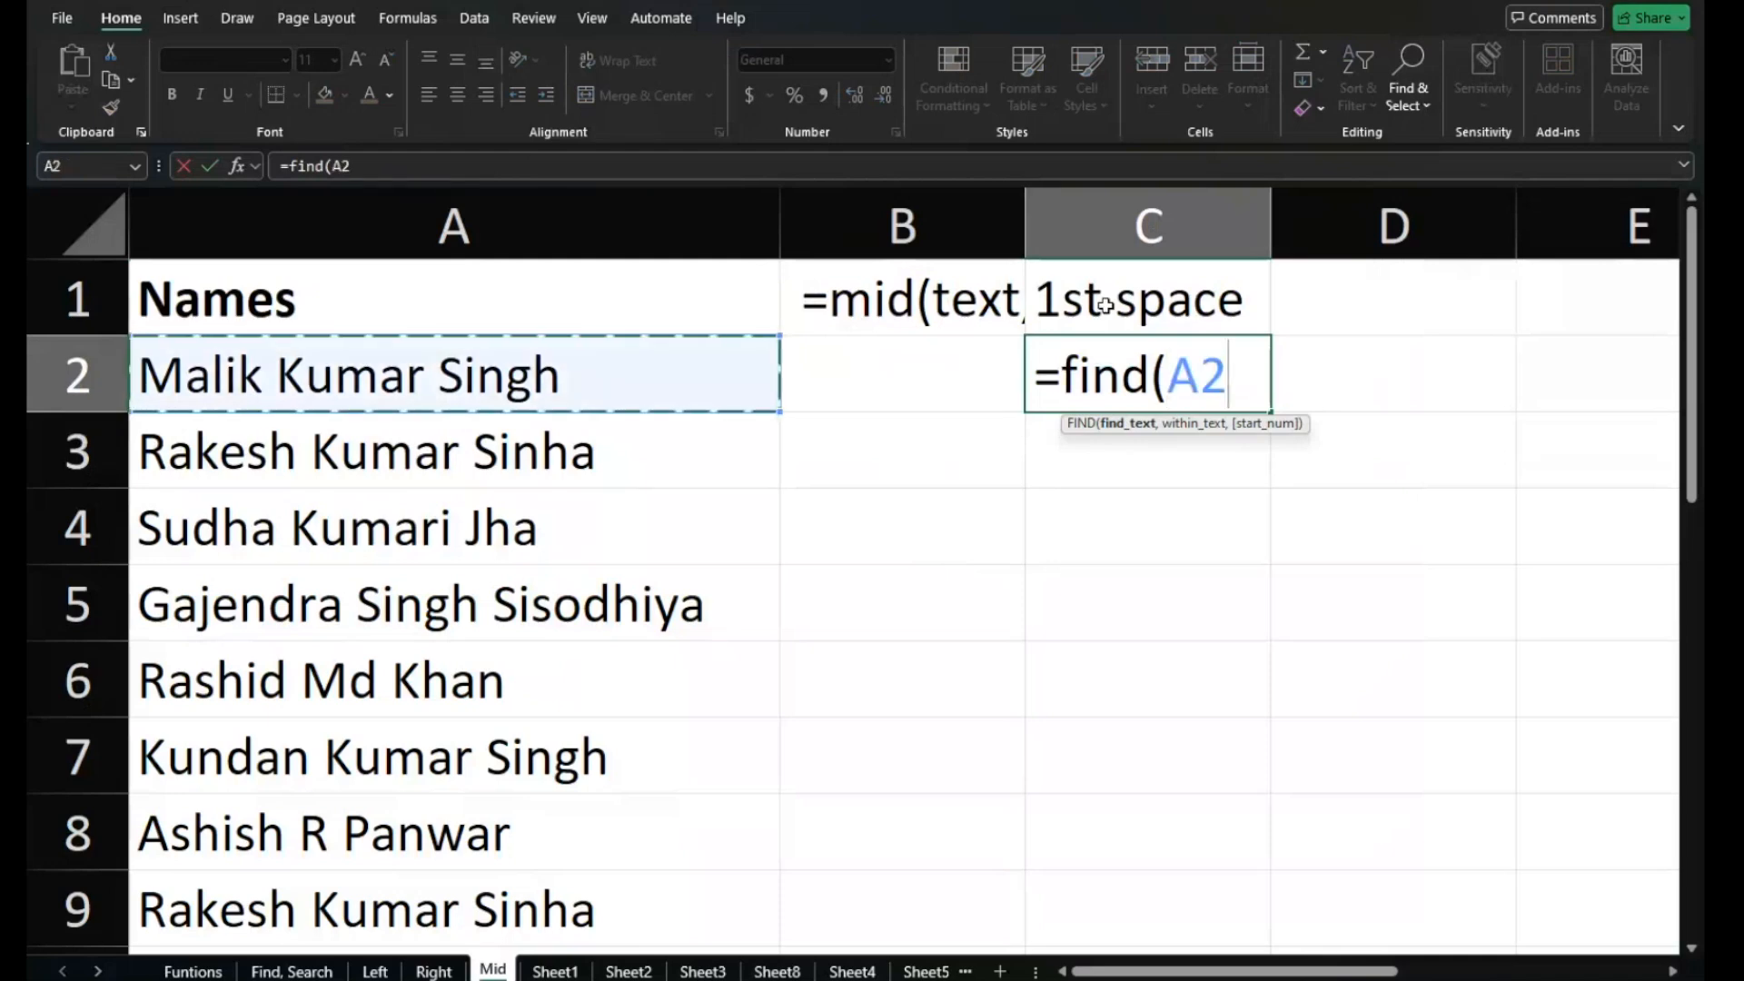
pyautogui.press('BackSpace')
pyautogui.press('BackSpace')
pyautogui.write('" :')
pyautogui.press('BackSpace')
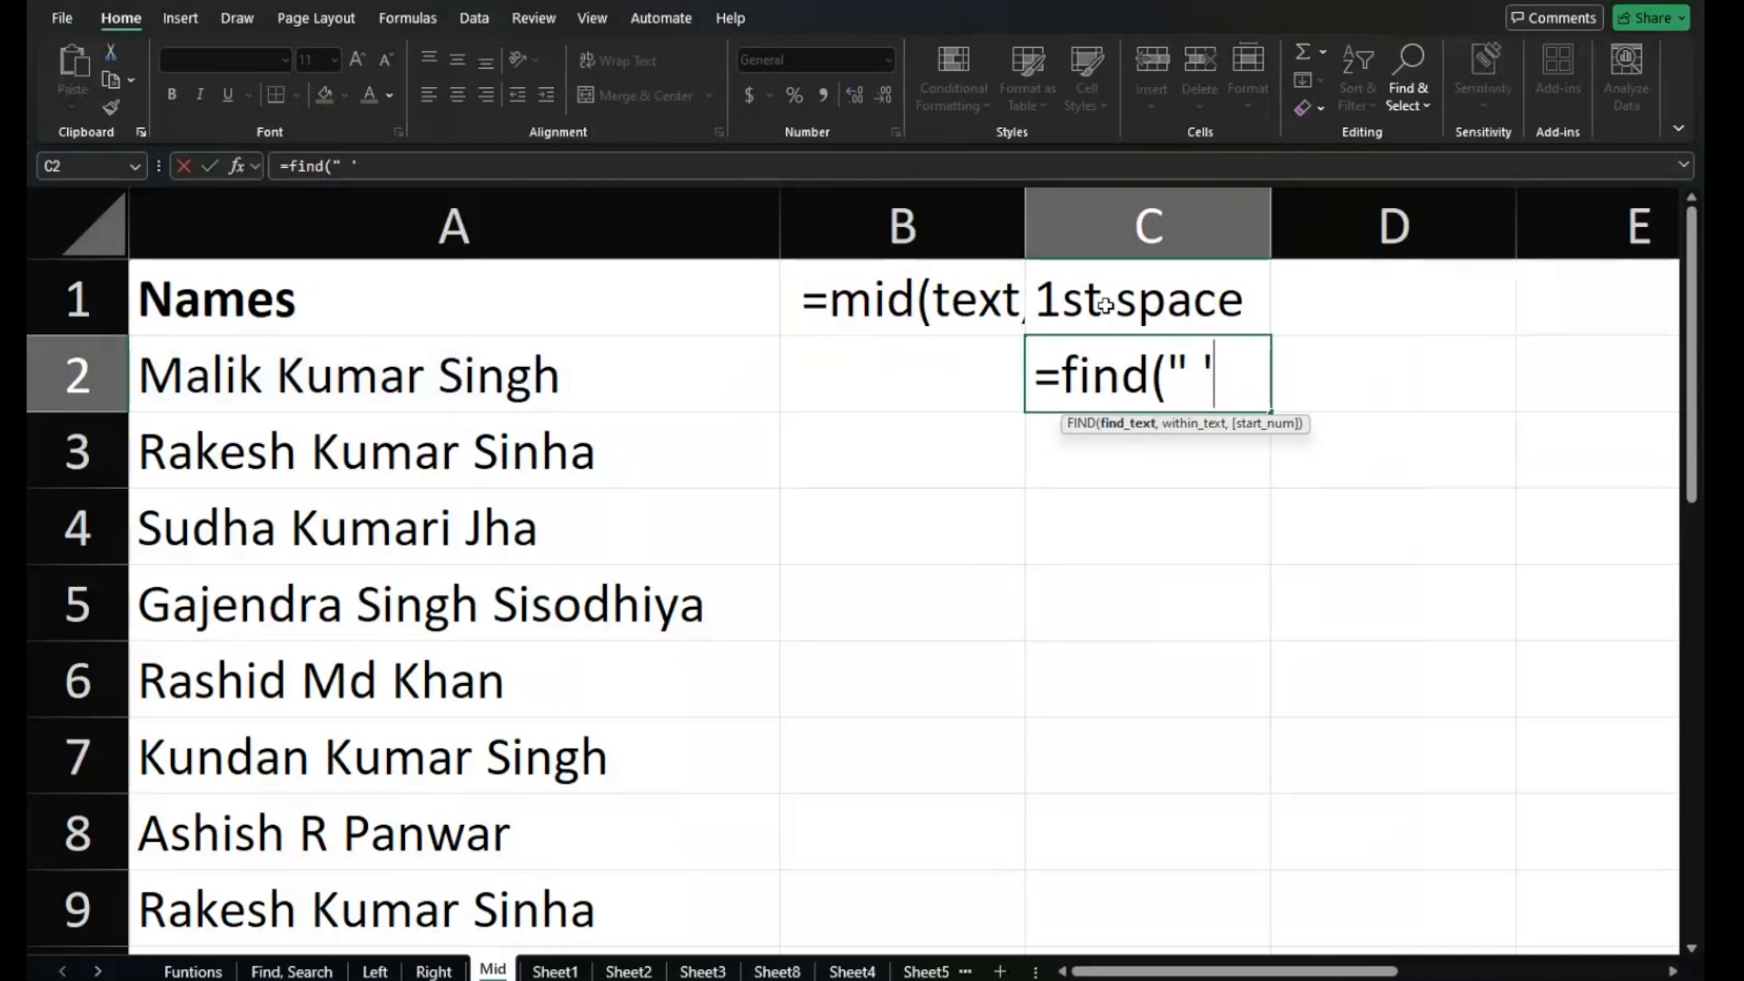
pyautogui.write('",')
pyautogui.click(610, 364)
pyautogui.write(',1)')
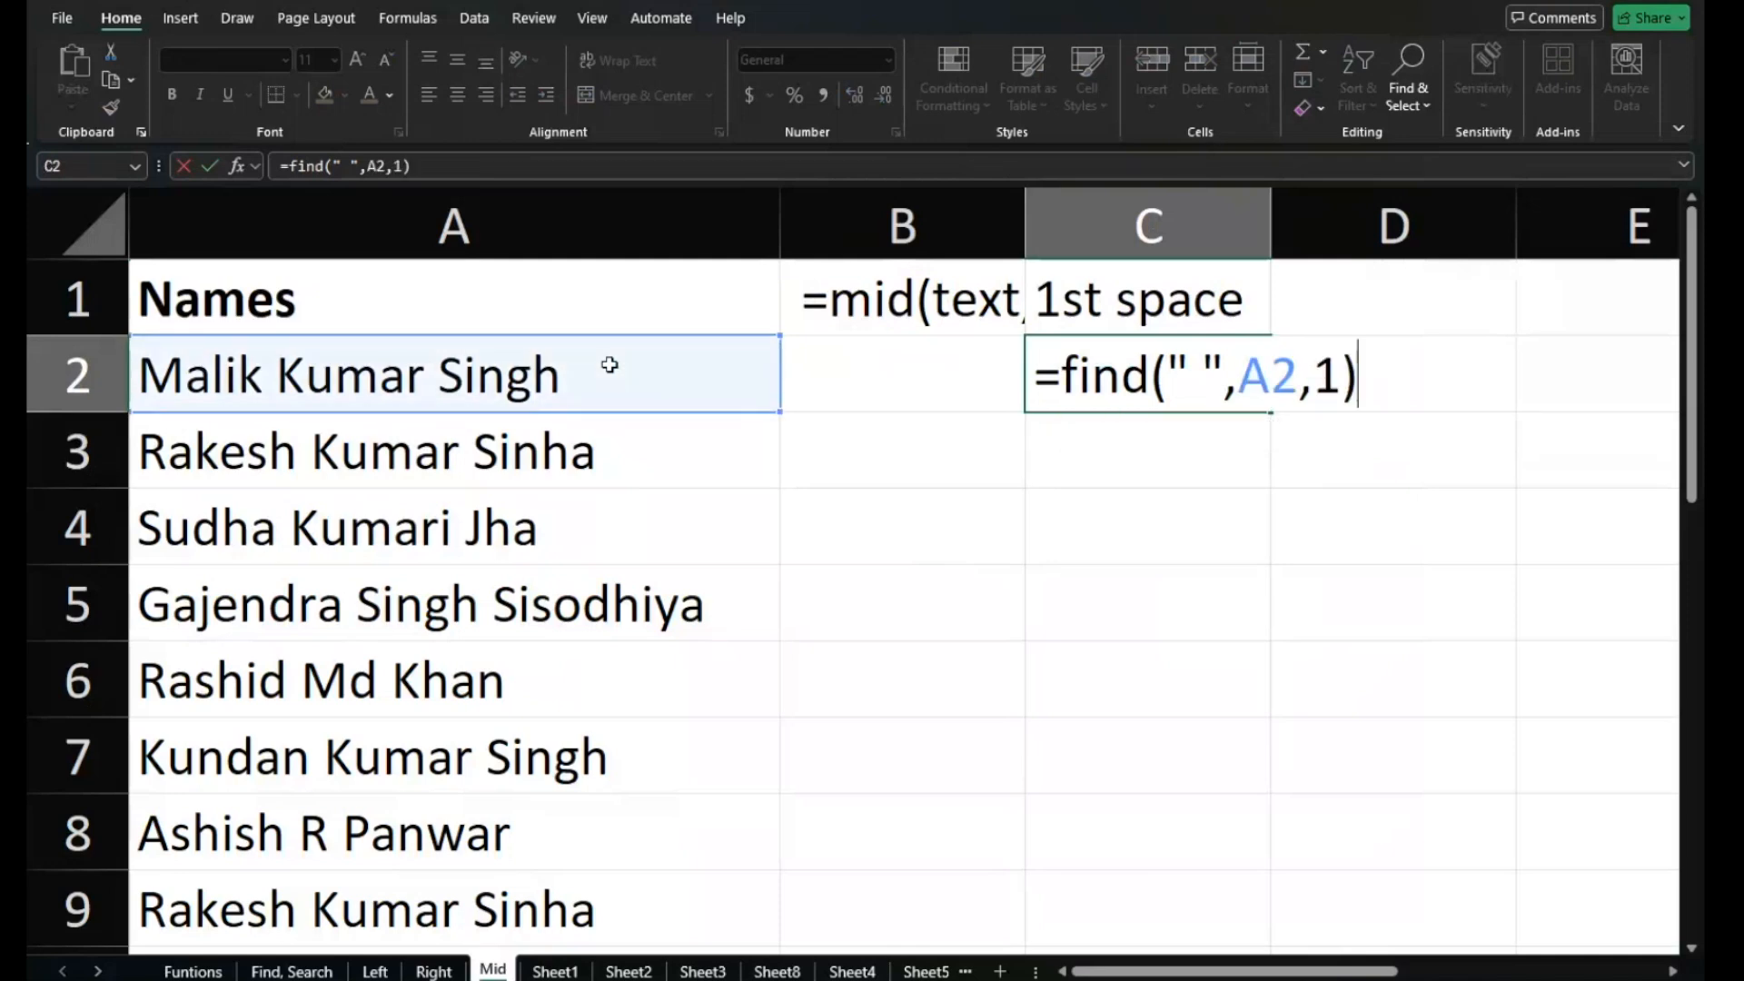
pyautogui.press('Return')
# Enter the header "2nd Space" in D1.
pyautogui.click(1321, 309)
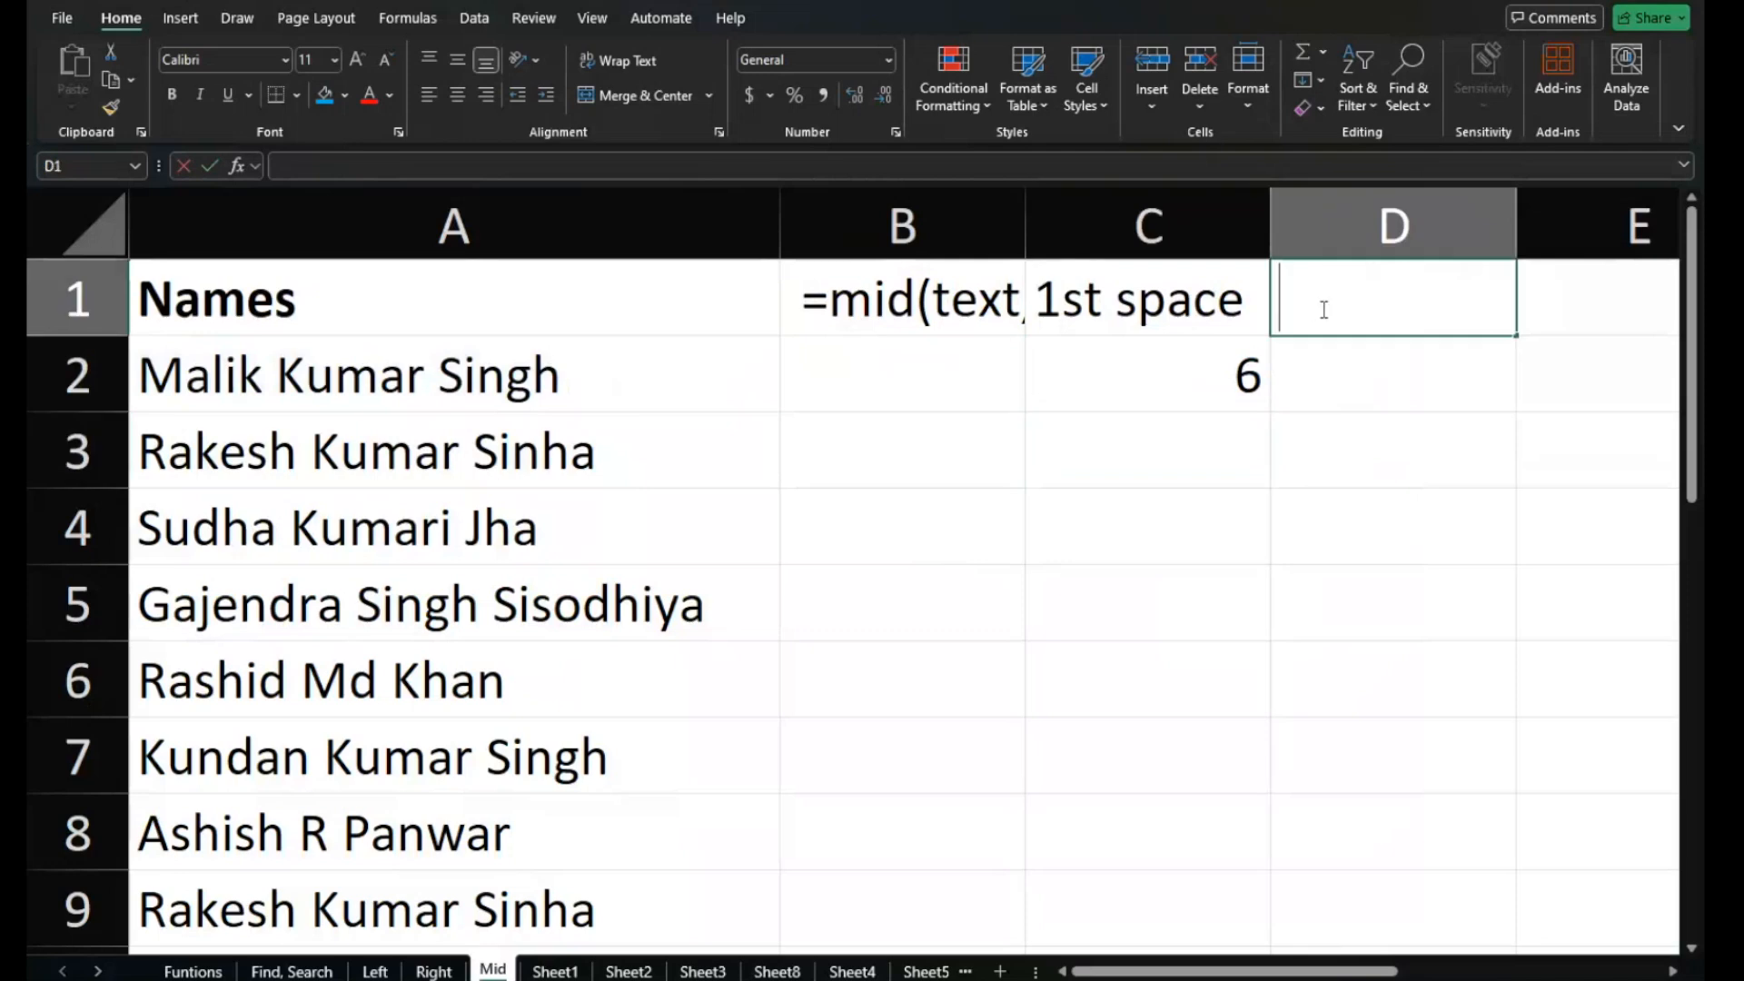
pyautogui.write('2nd')
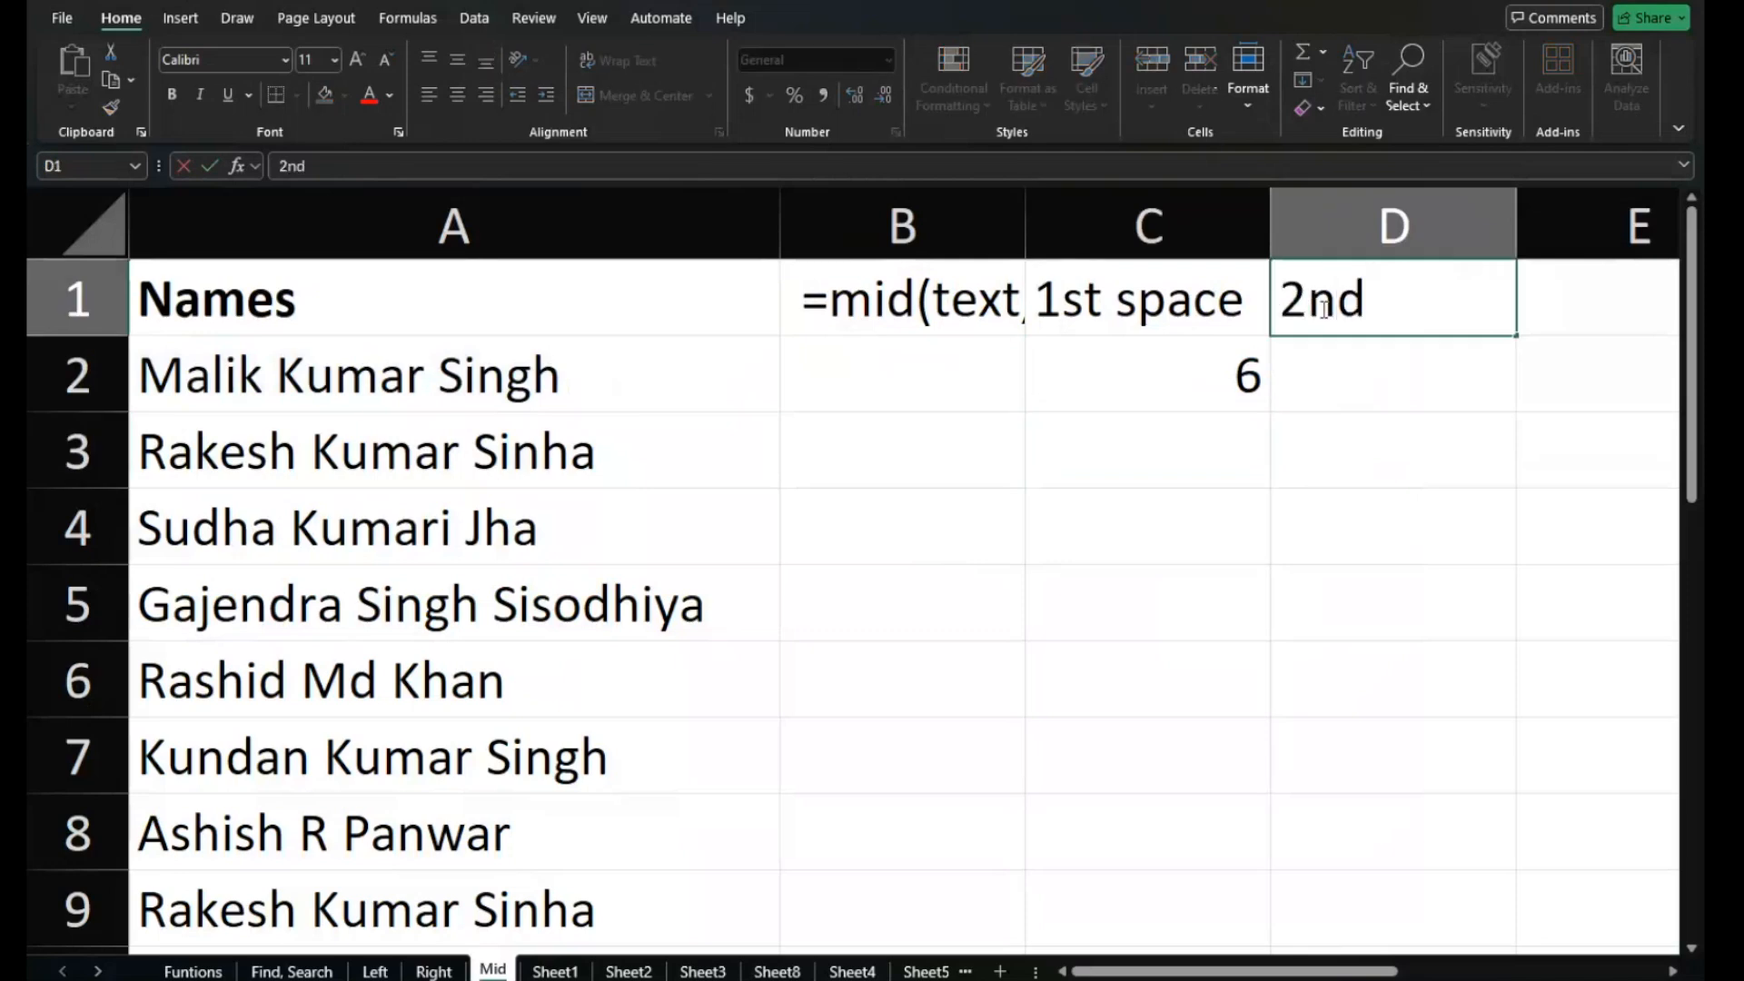
pyautogui.write(' Space')
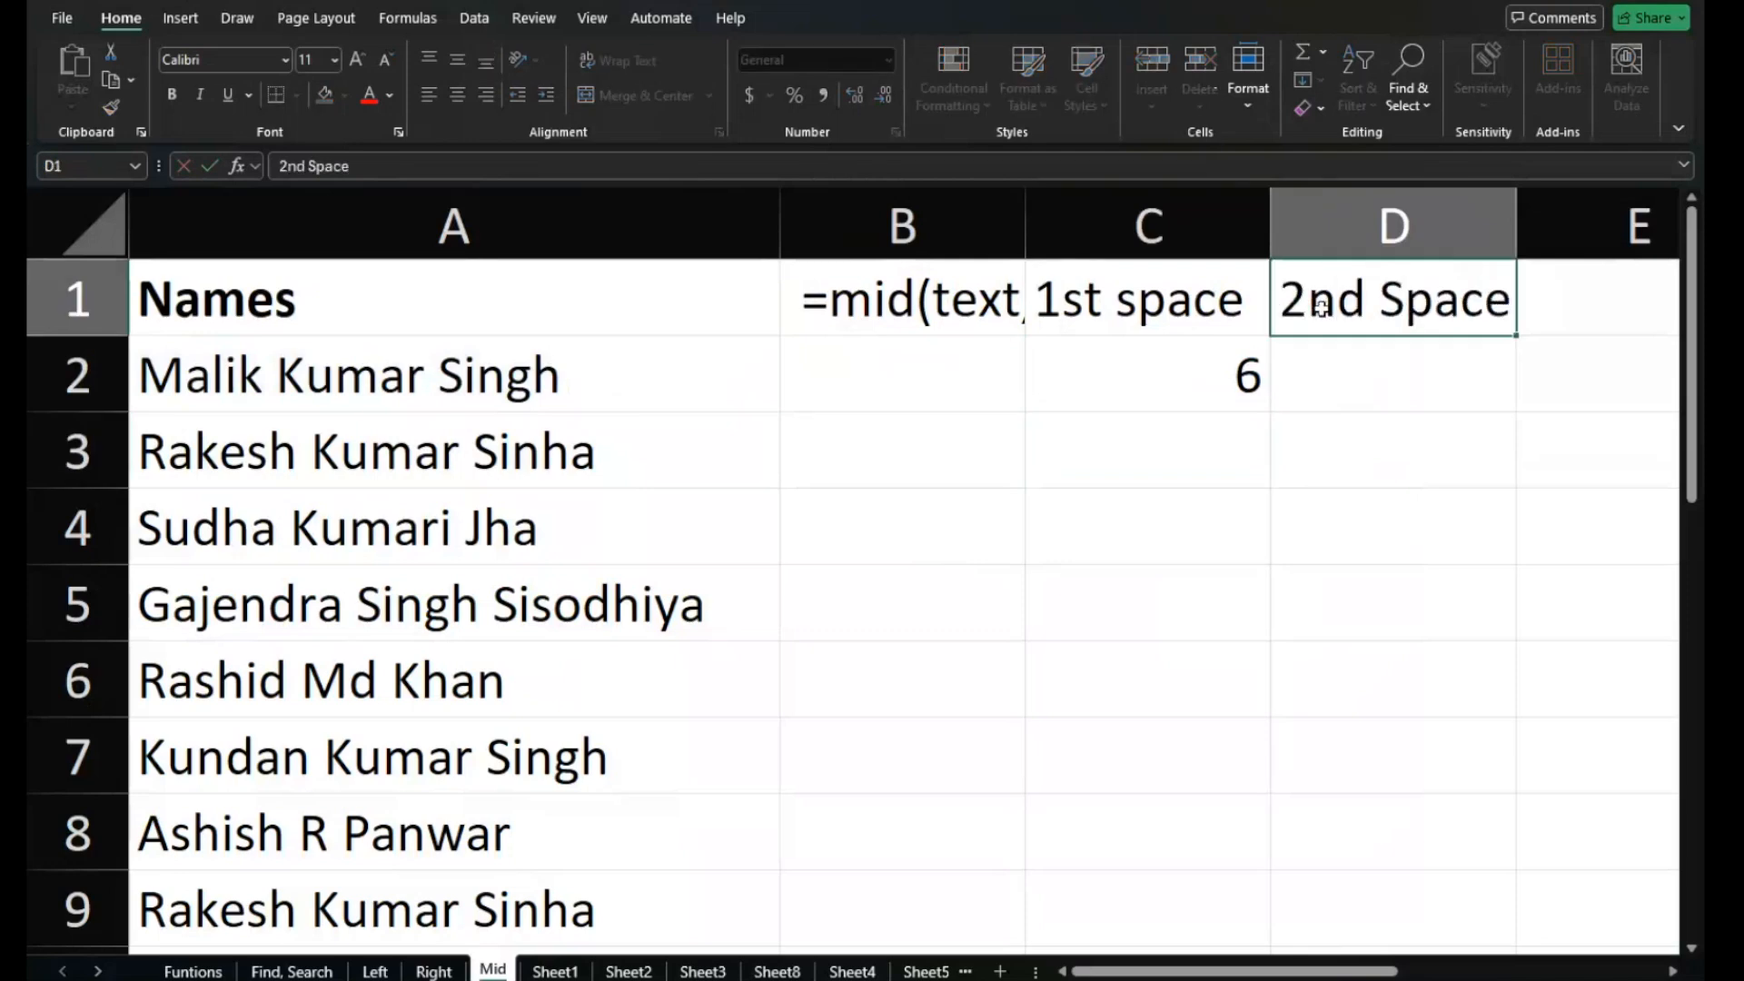
pyautogui.press('Return')
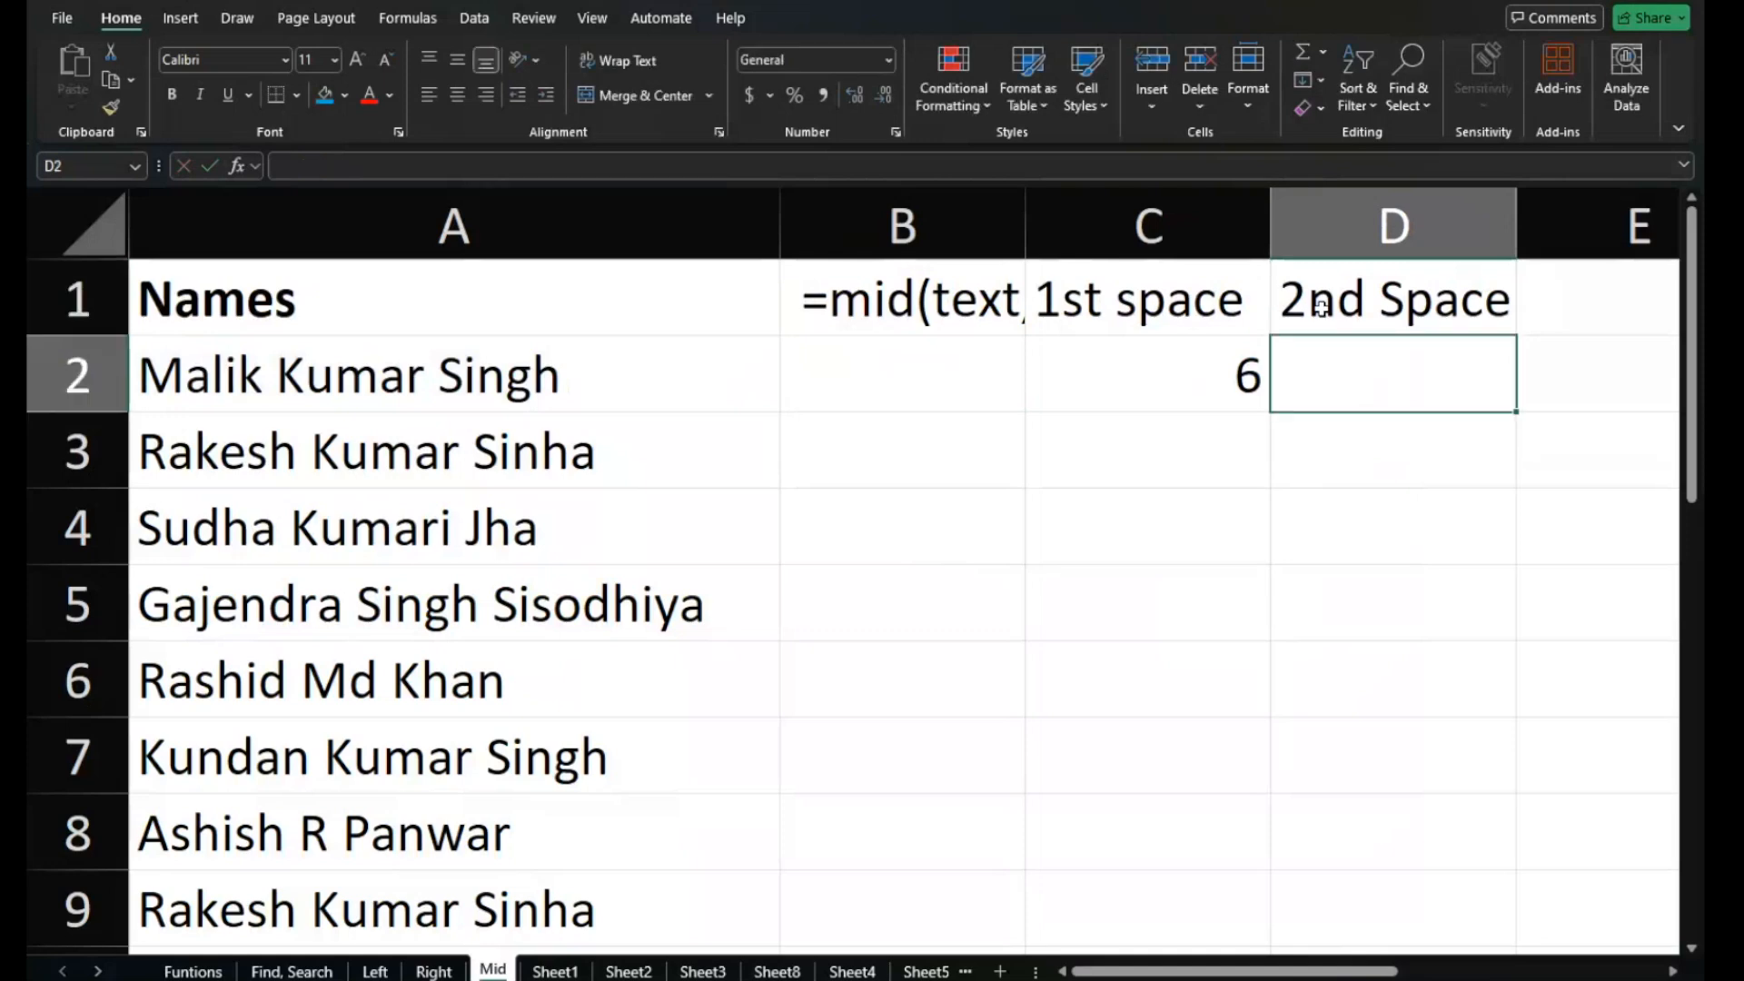
# Enter =FIND(" ",A2,FIND(" ",A2,1)+1) in D2 to locate the second space in the name.
pyautogui.write('=find')
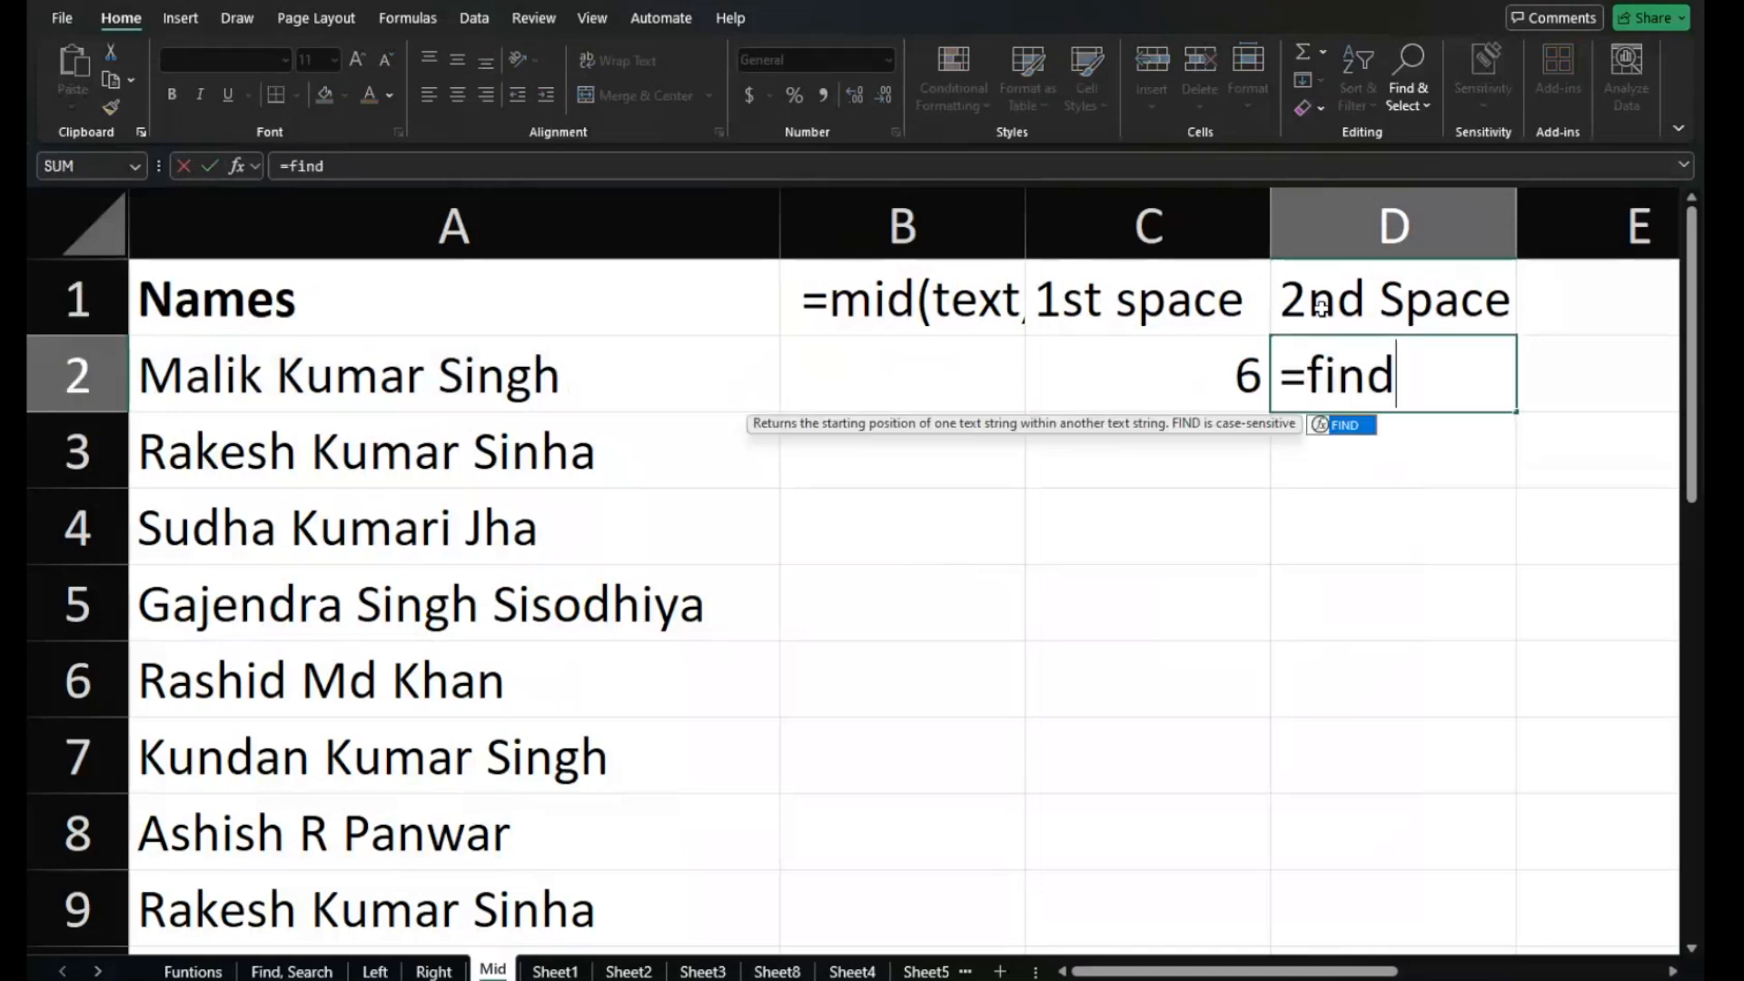
pyautogui.write('(" ",')
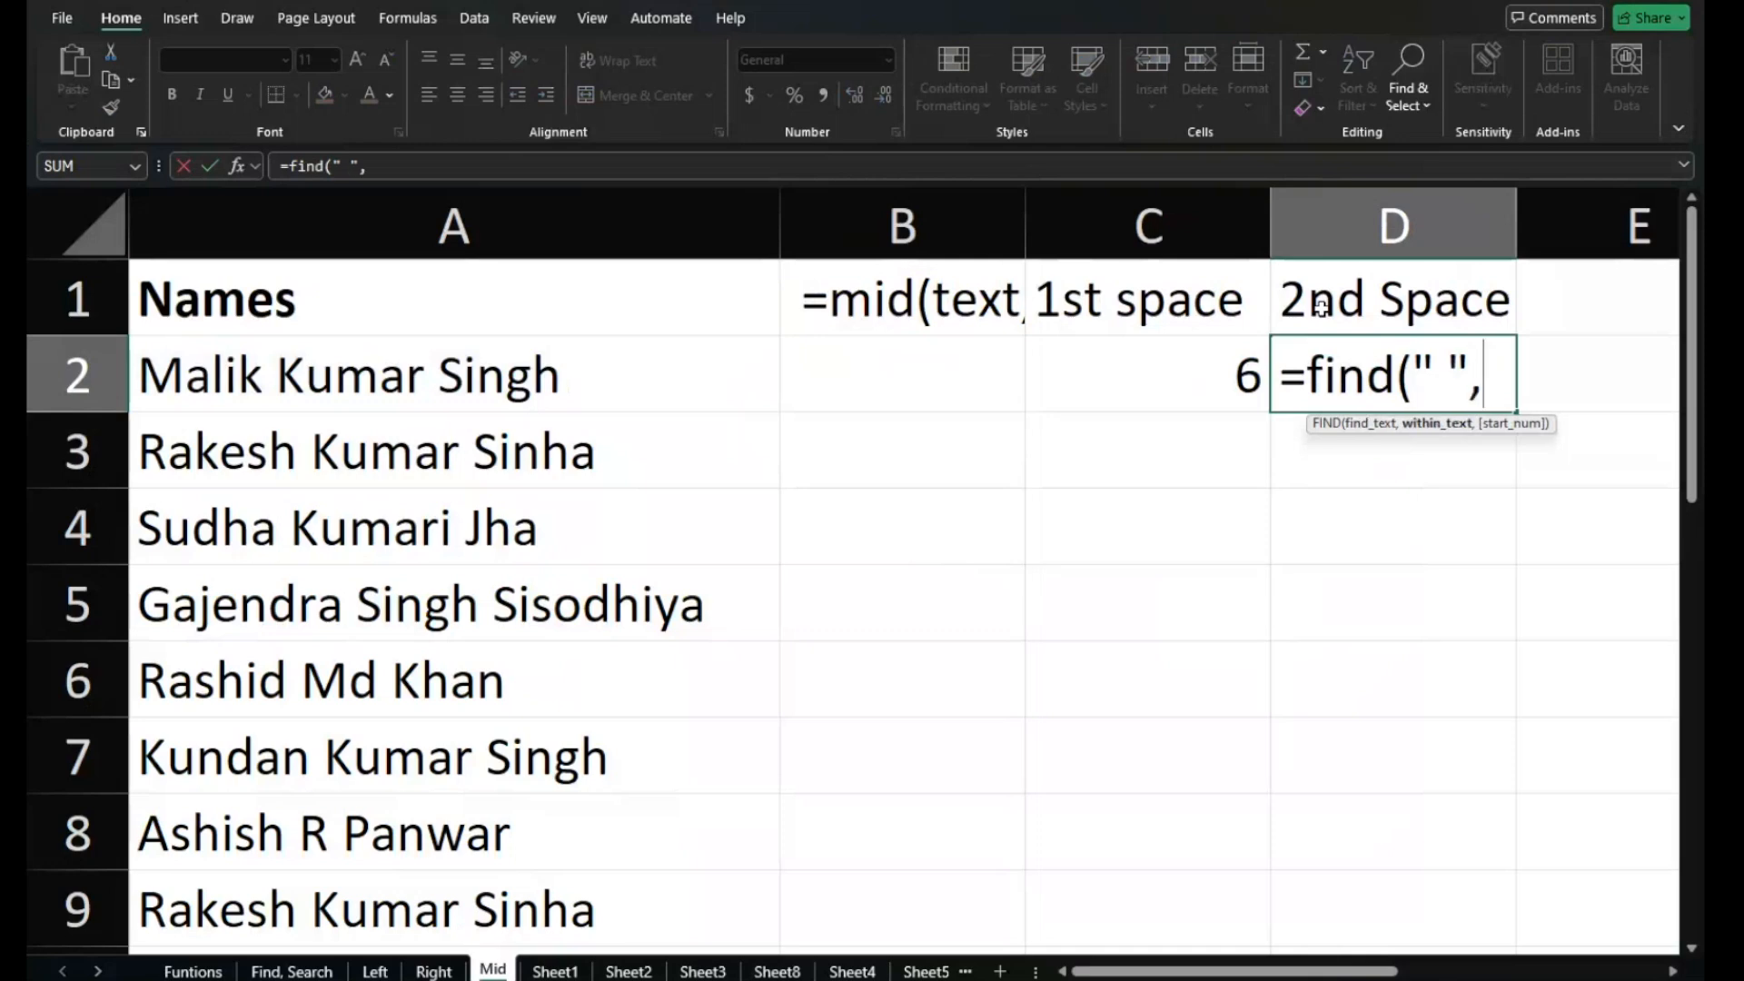
pyautogui.click(582, 388)
pyautogui.write(',')
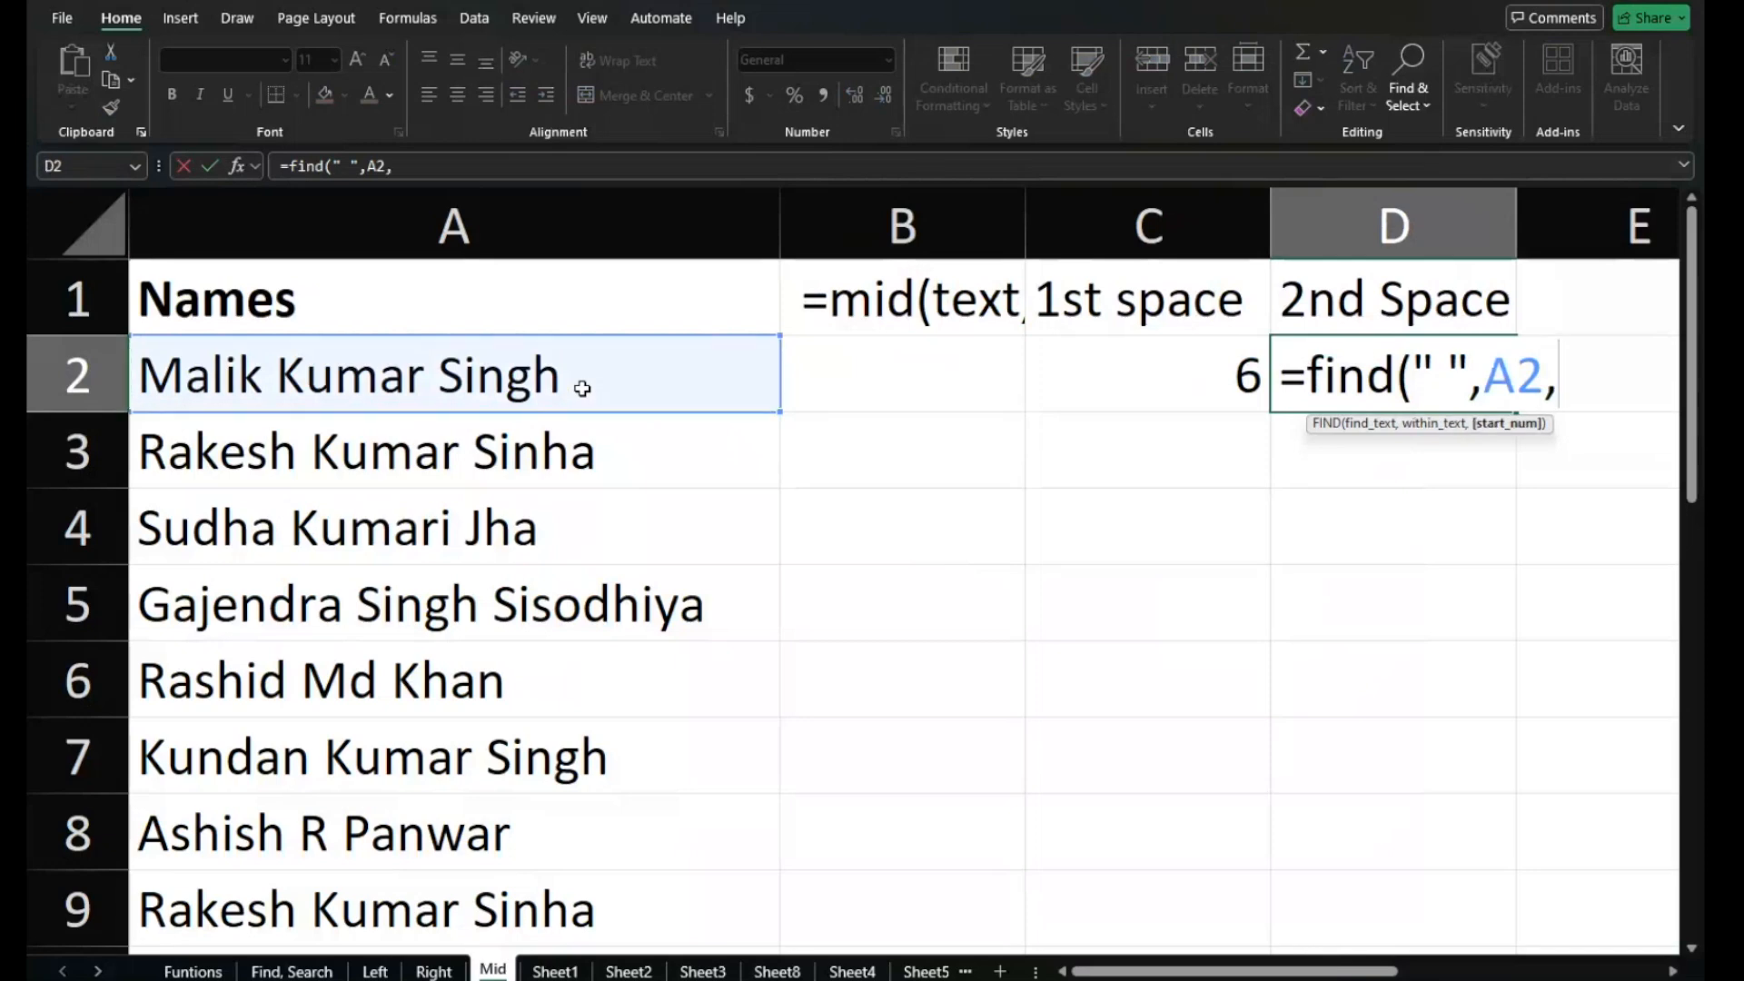
pyautogui.write('find(')
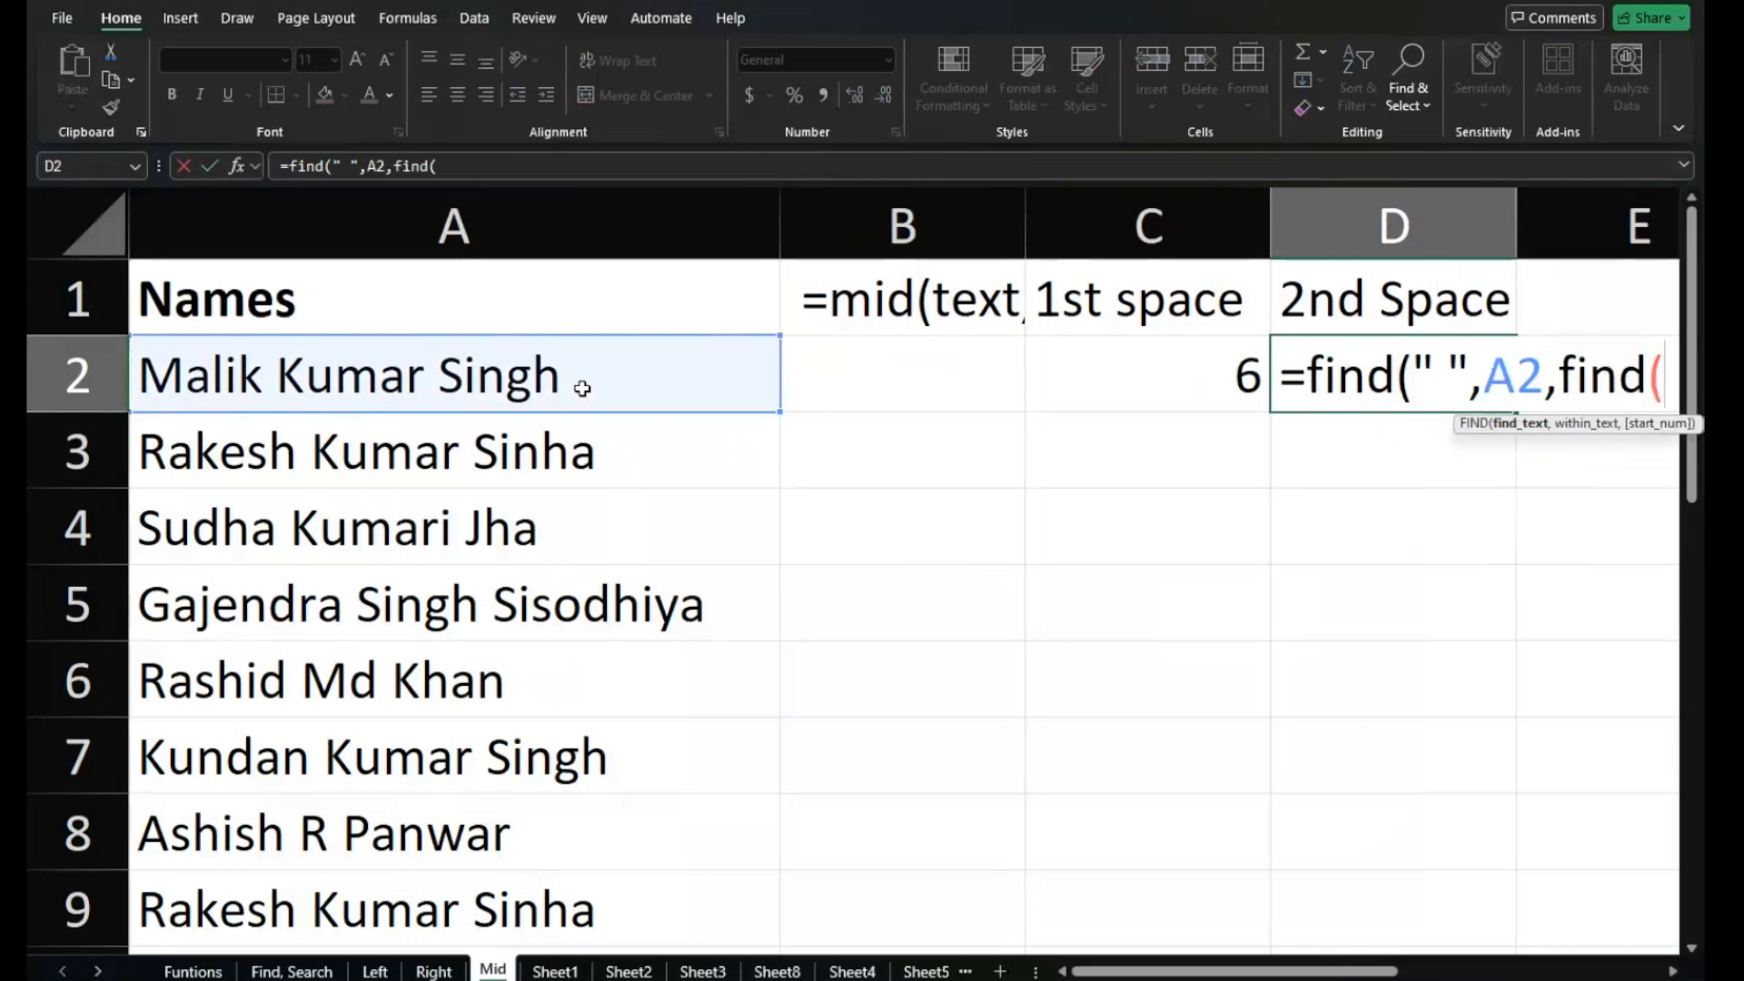
pyautogui.write('" ",')
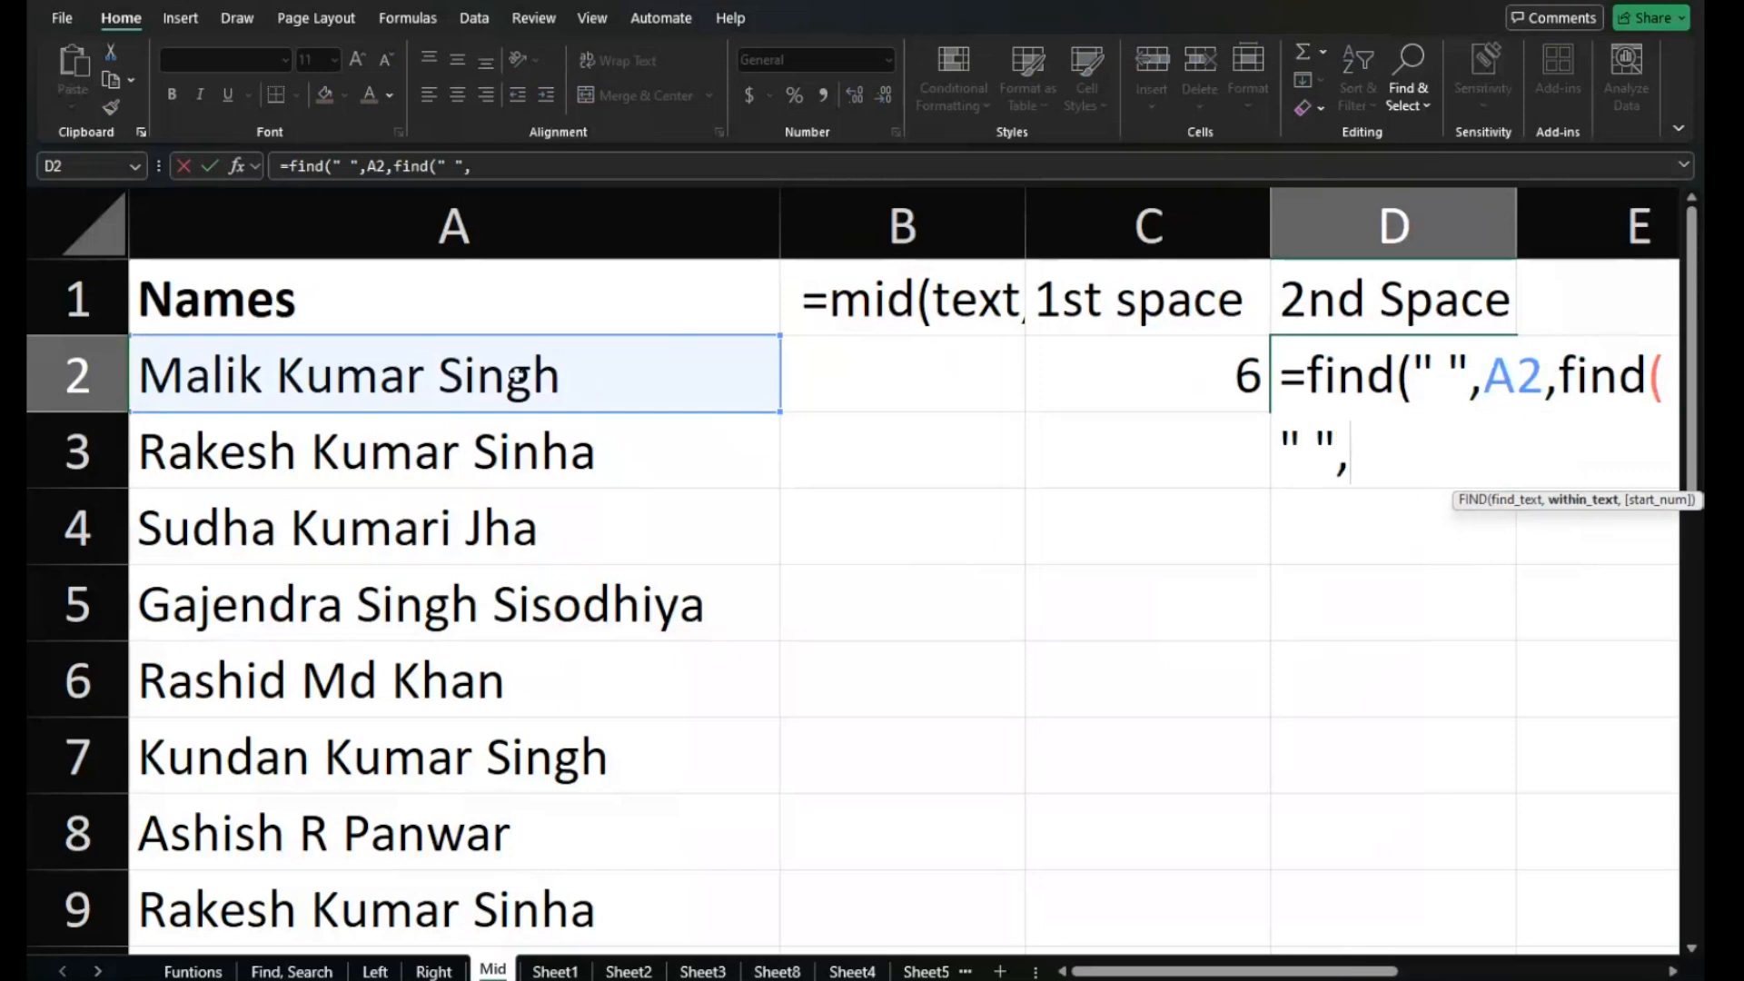
pyautogui.click(515, 375)
pyautogui.write(',1')
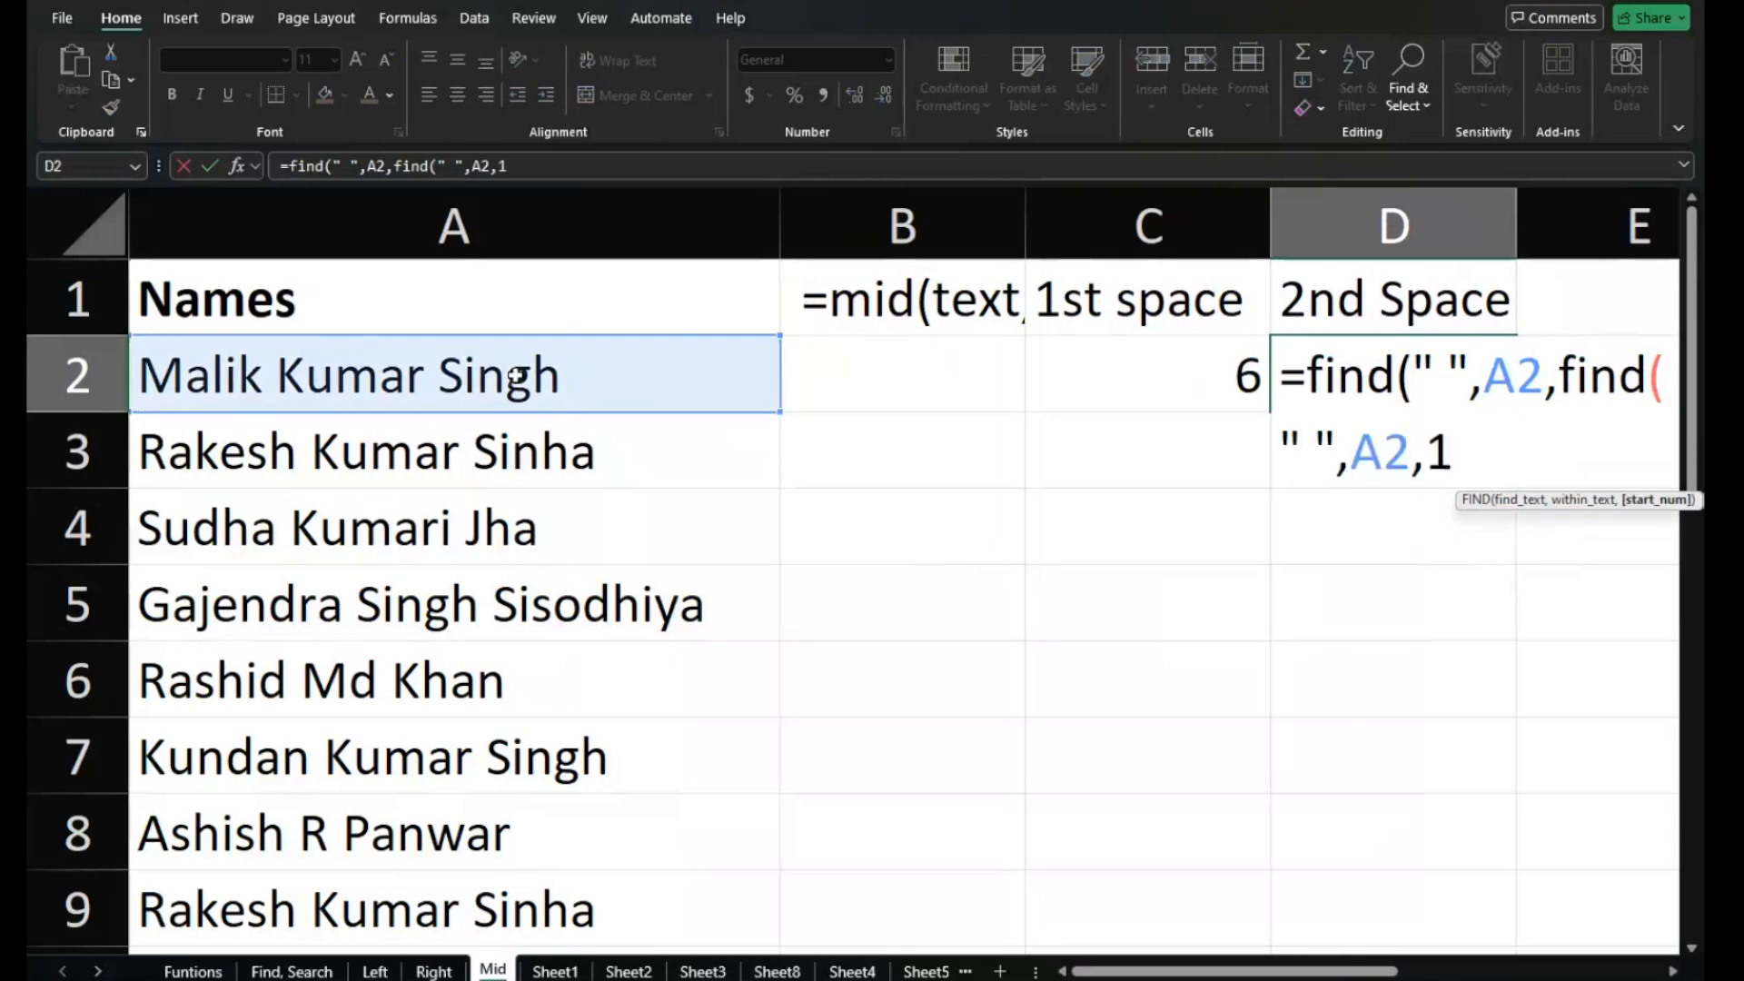
pyautogui.write(')+1')
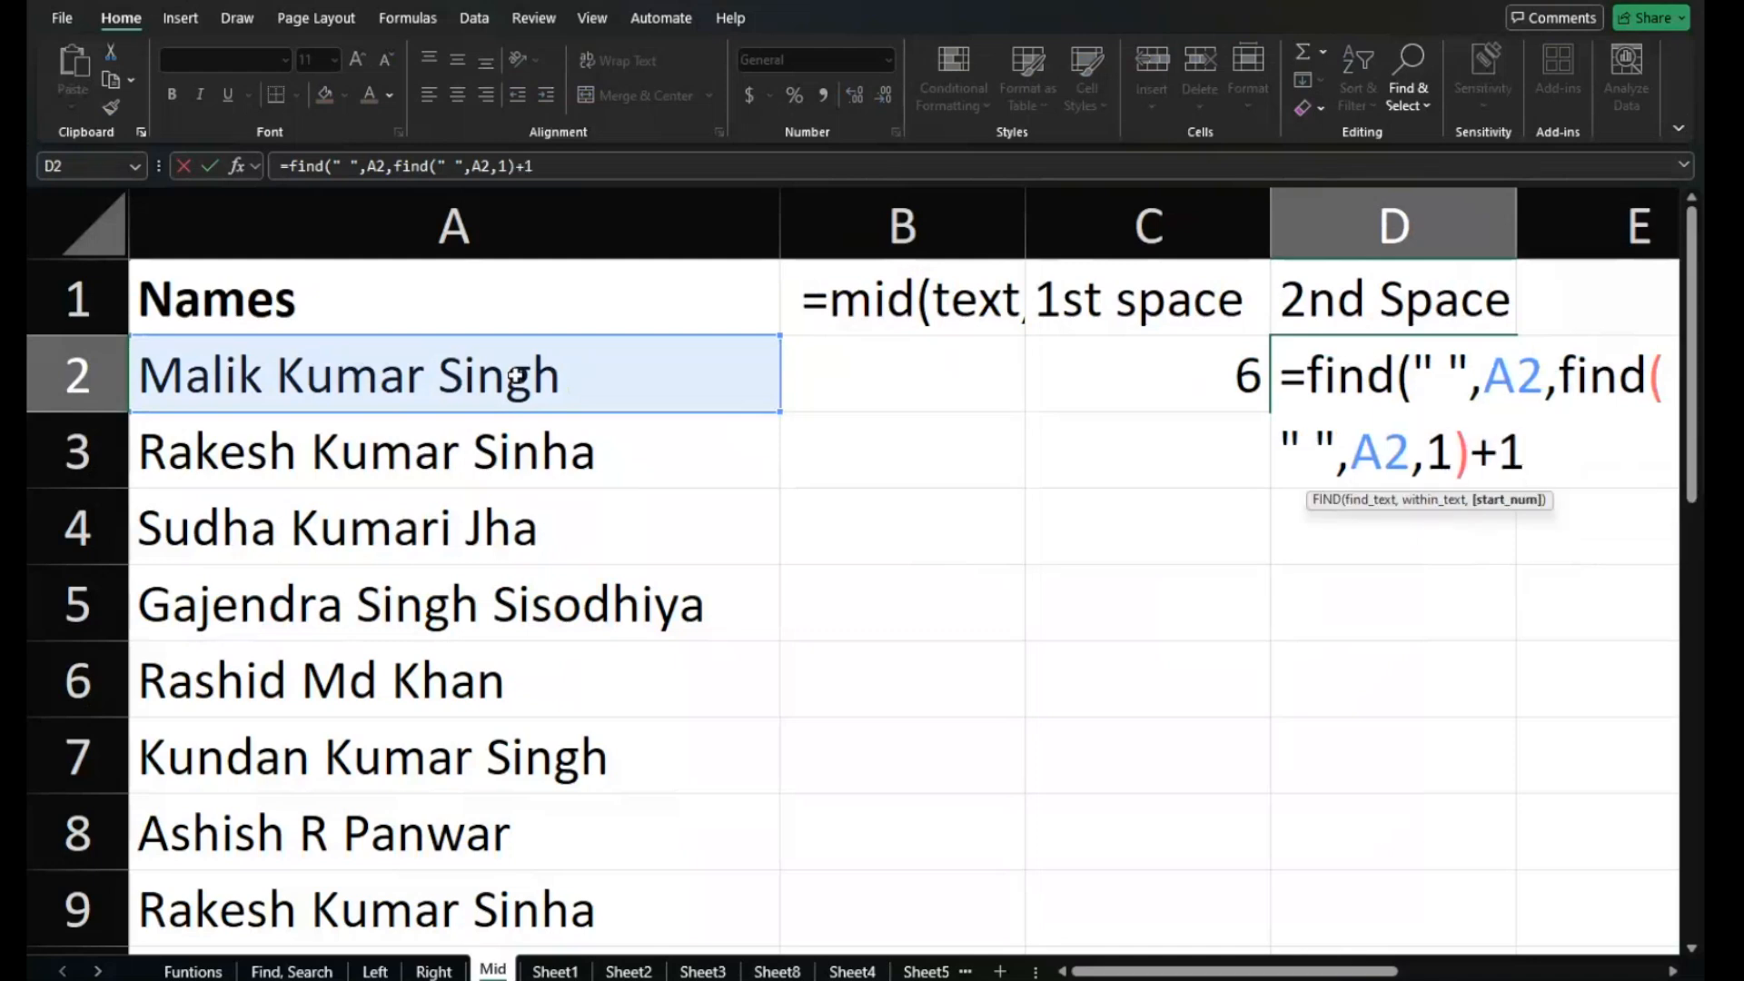
pyautogui.write(')')
pyautogui.press('Return')
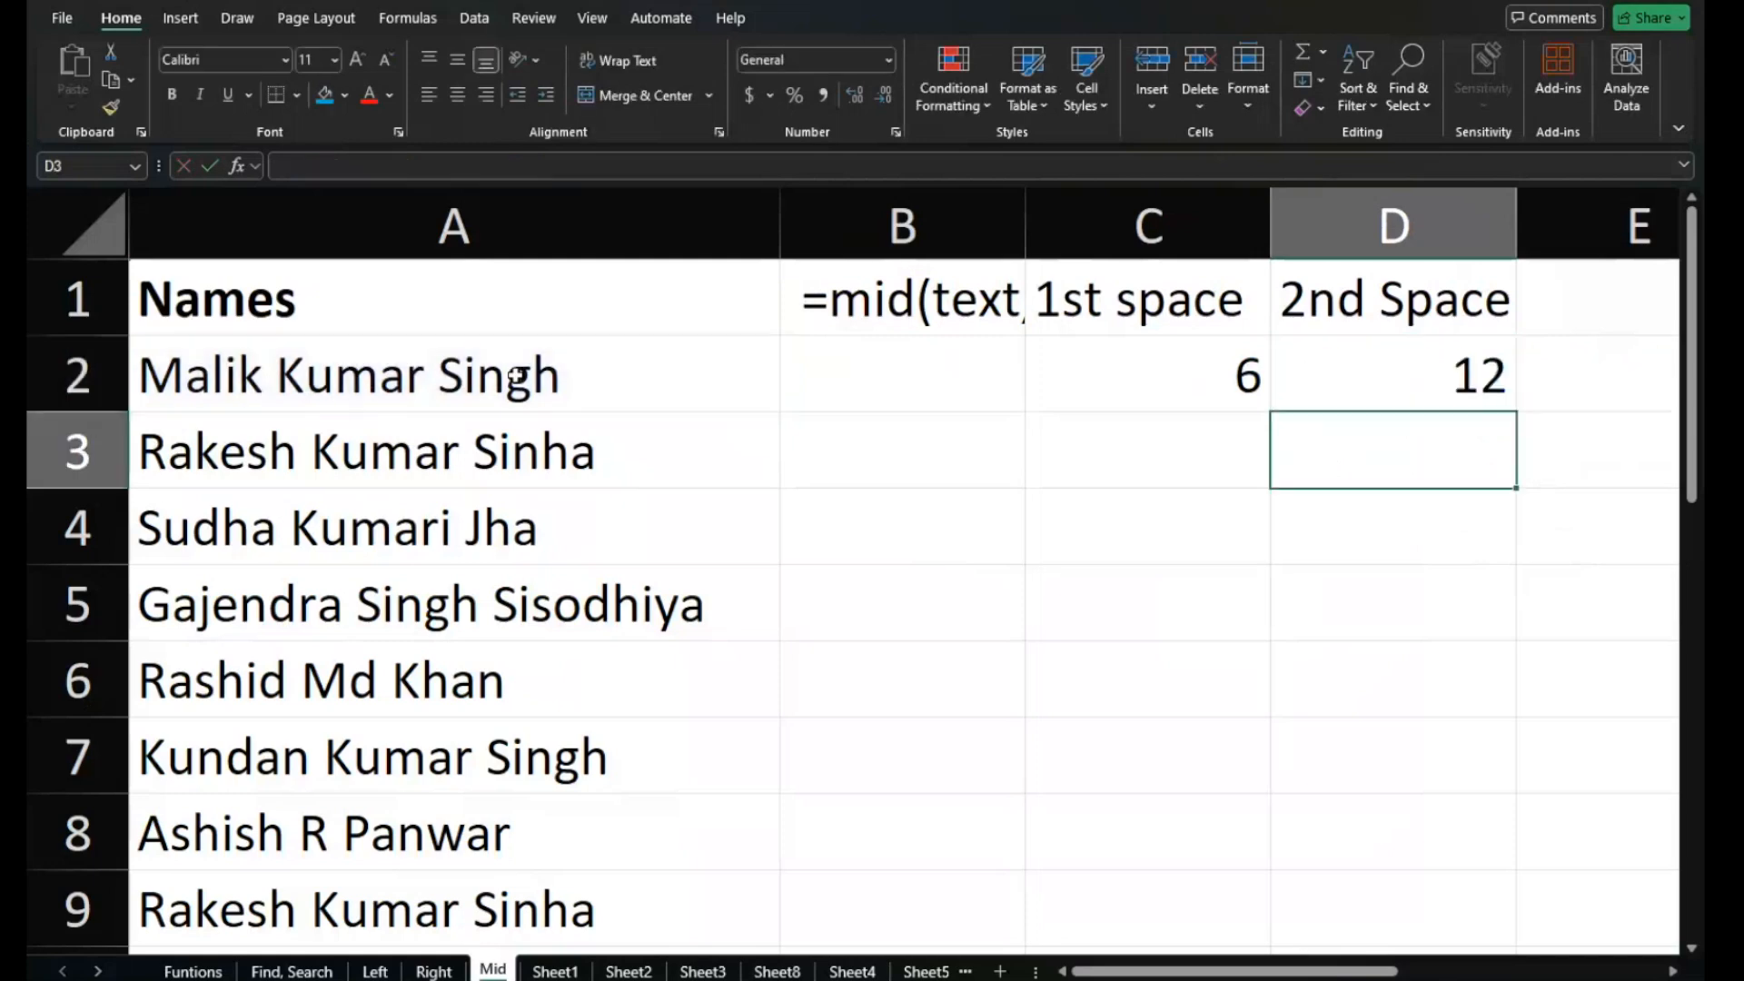
# Enter the header "Char" in E1.
pyautogui.hscroll(2, 1309, 383)
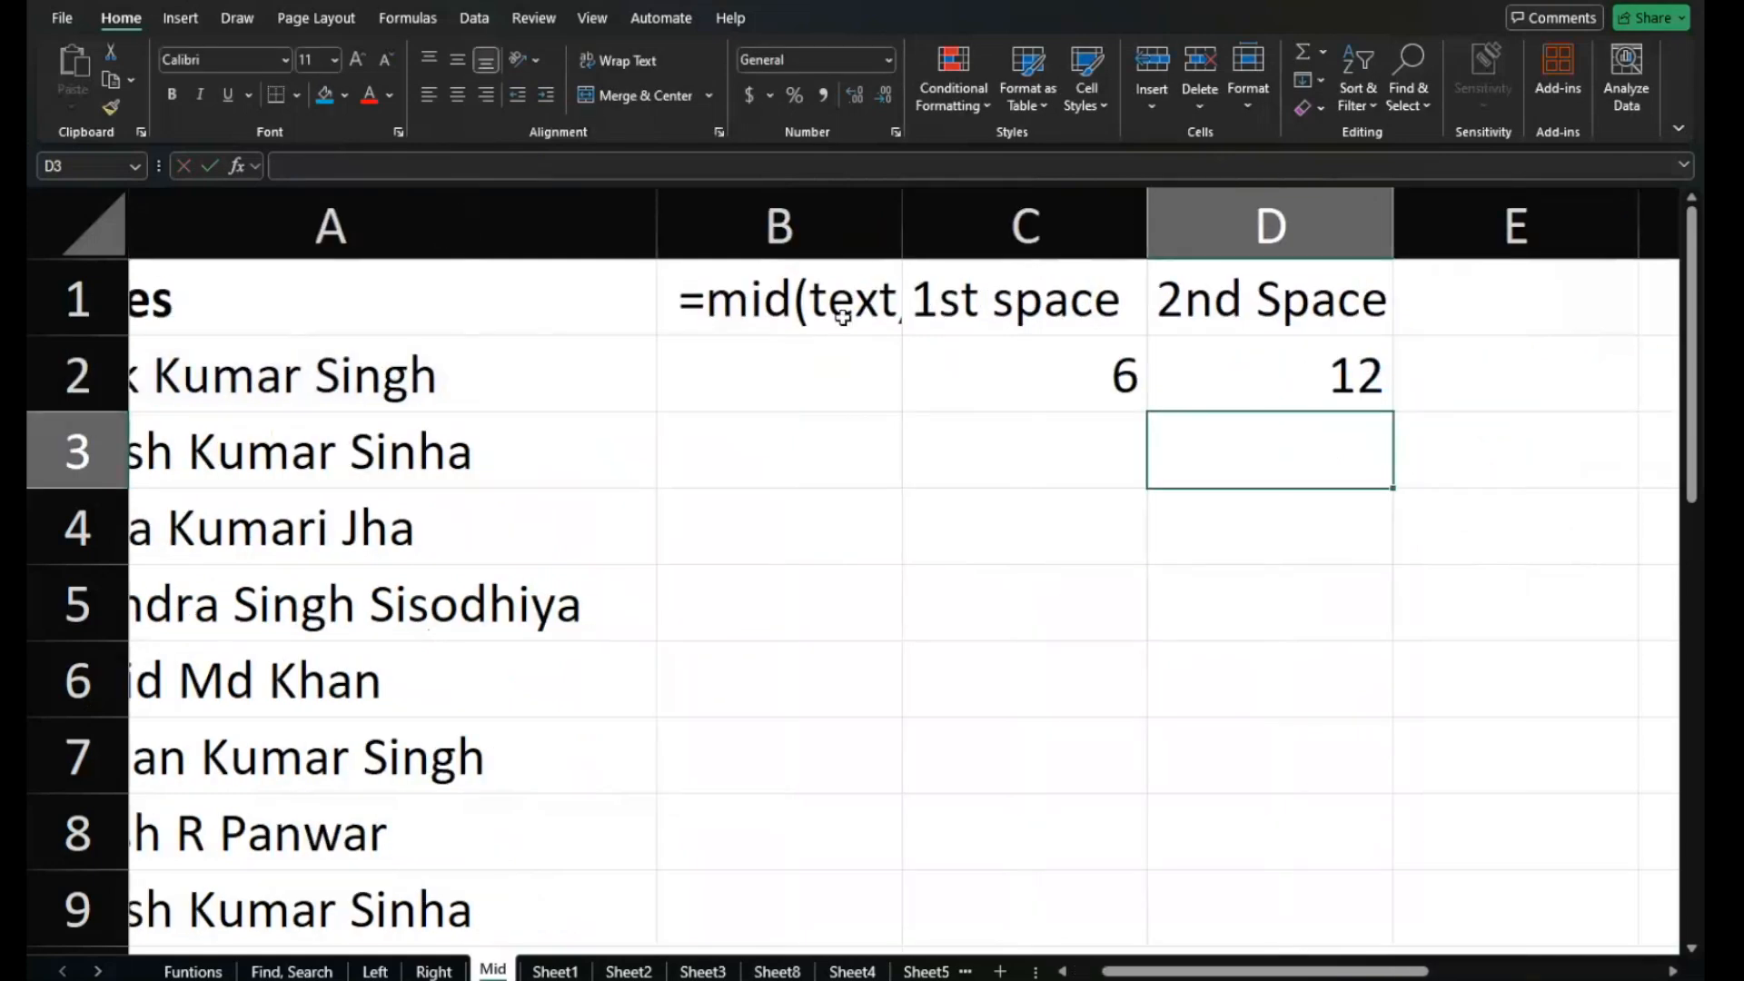
pyautogui.click(1472, 302)
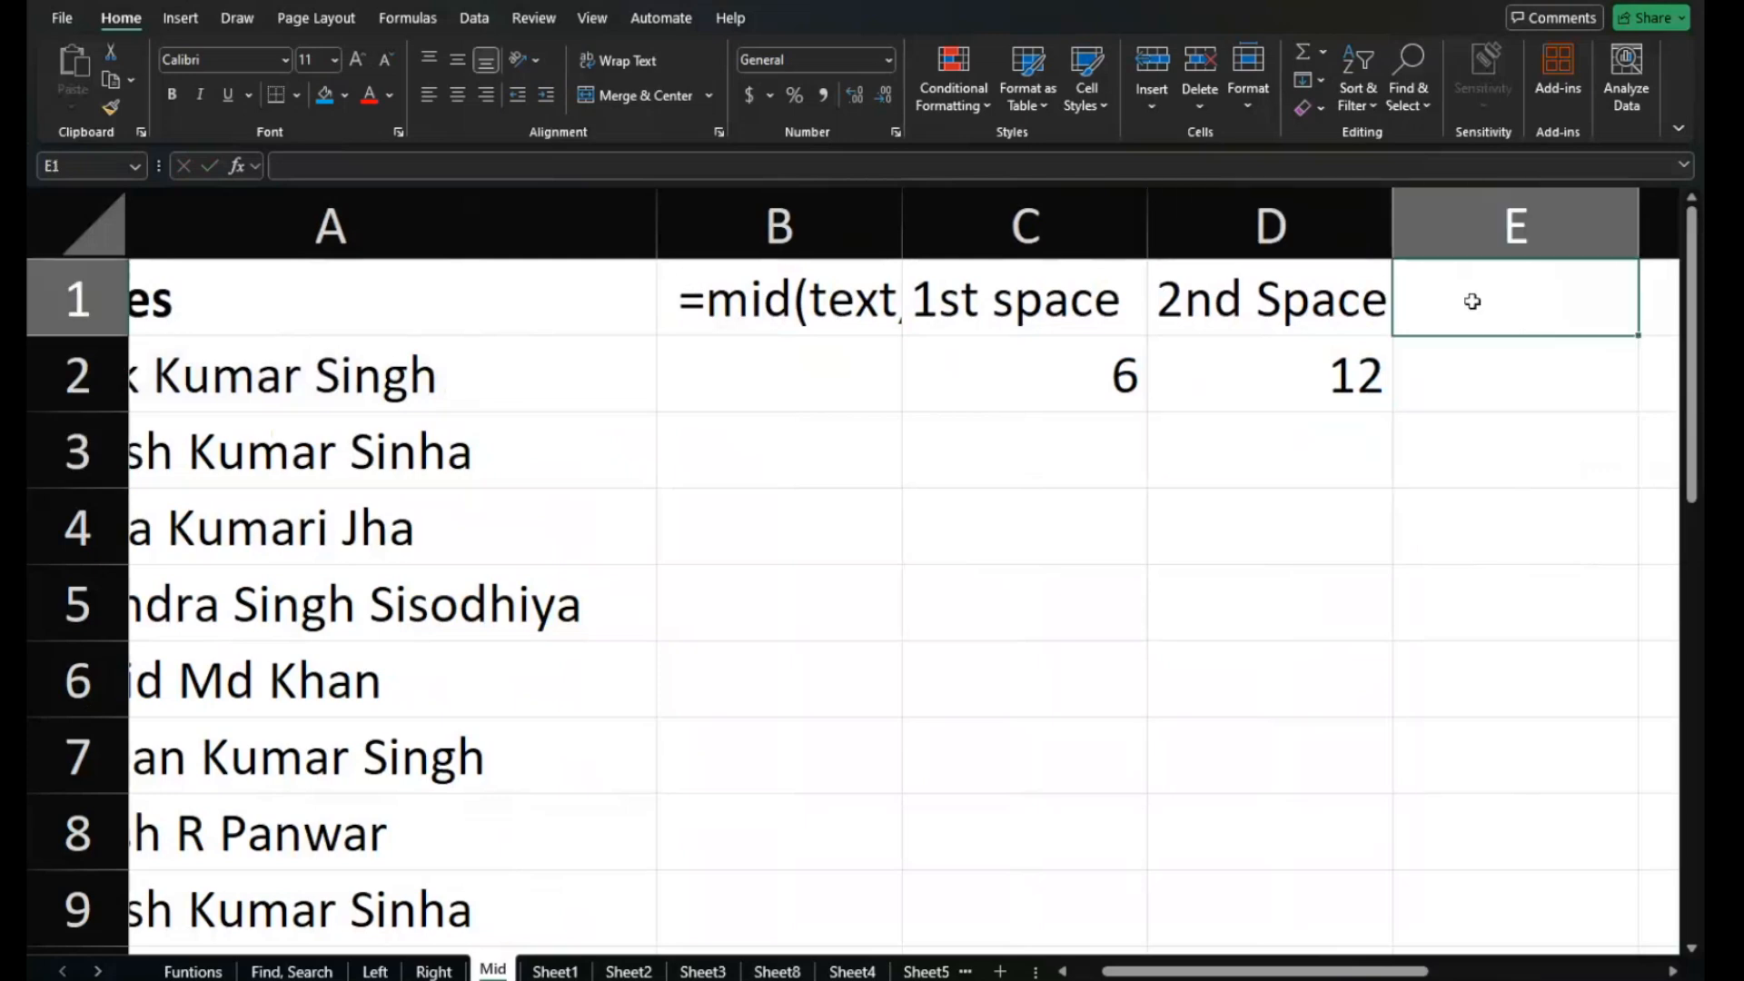
pyautogui.doubleClick(1472, 302)
pyautogui.write('L')
pyautogui.press('BackSpace')
pyautogui.write('Char')
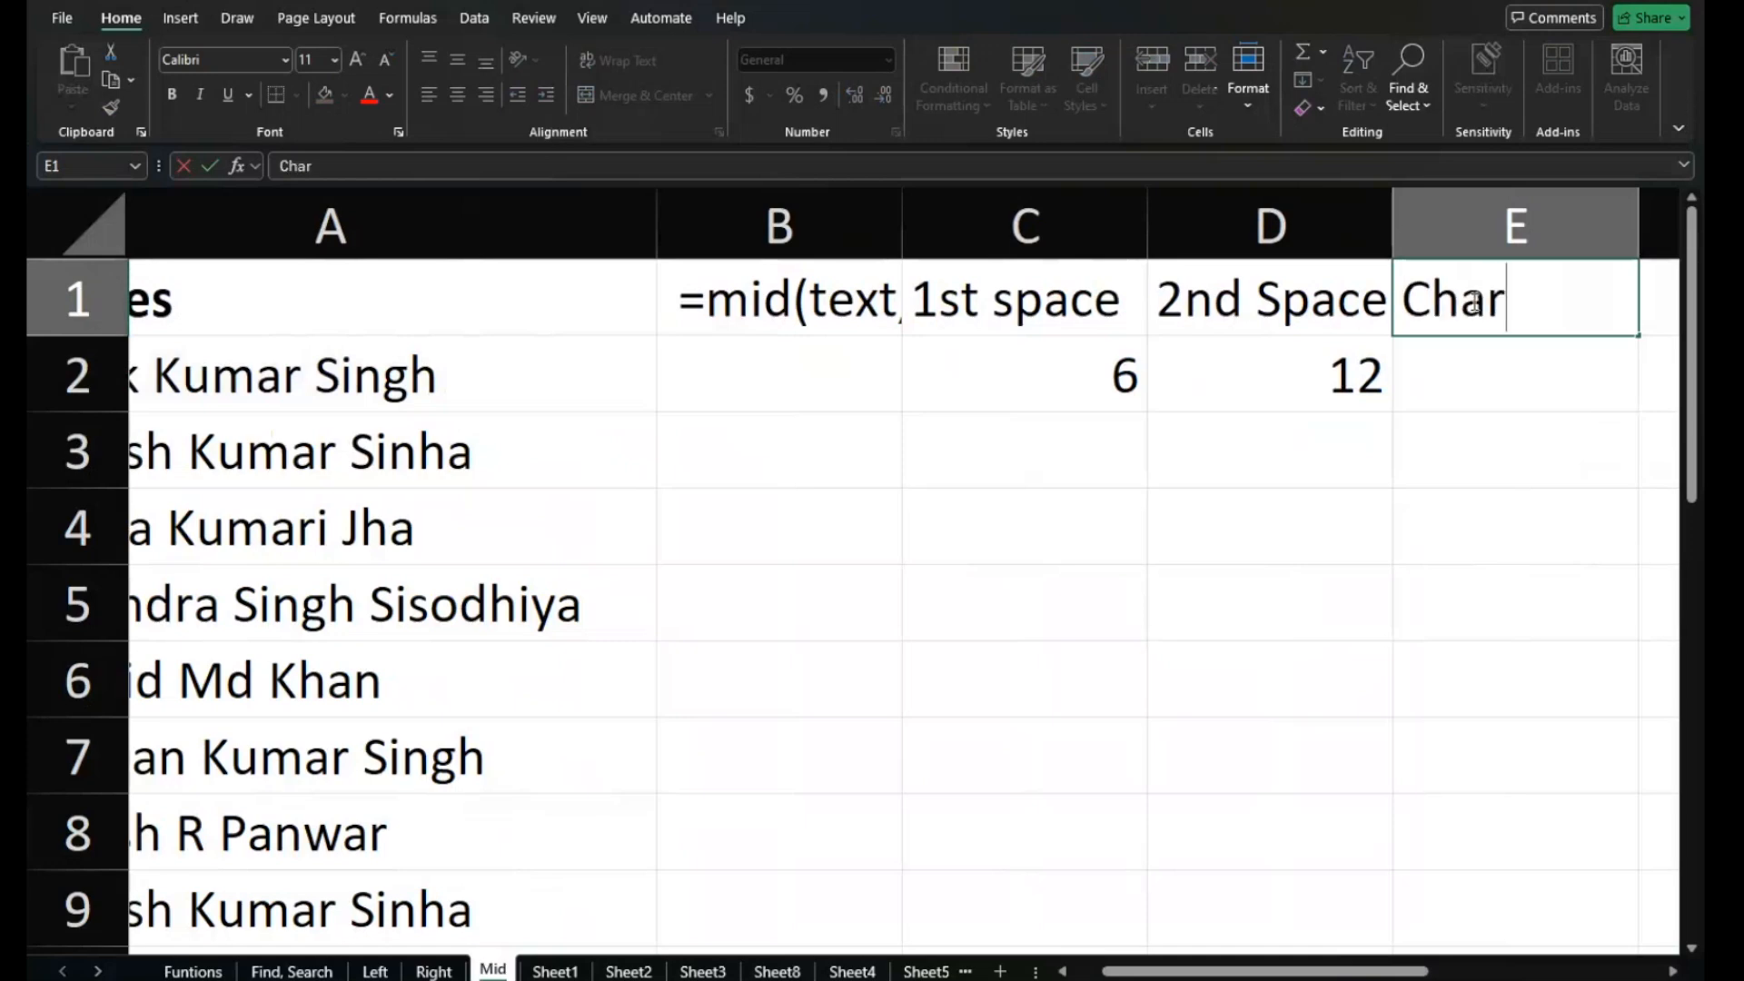
pyautogui.press('Return')
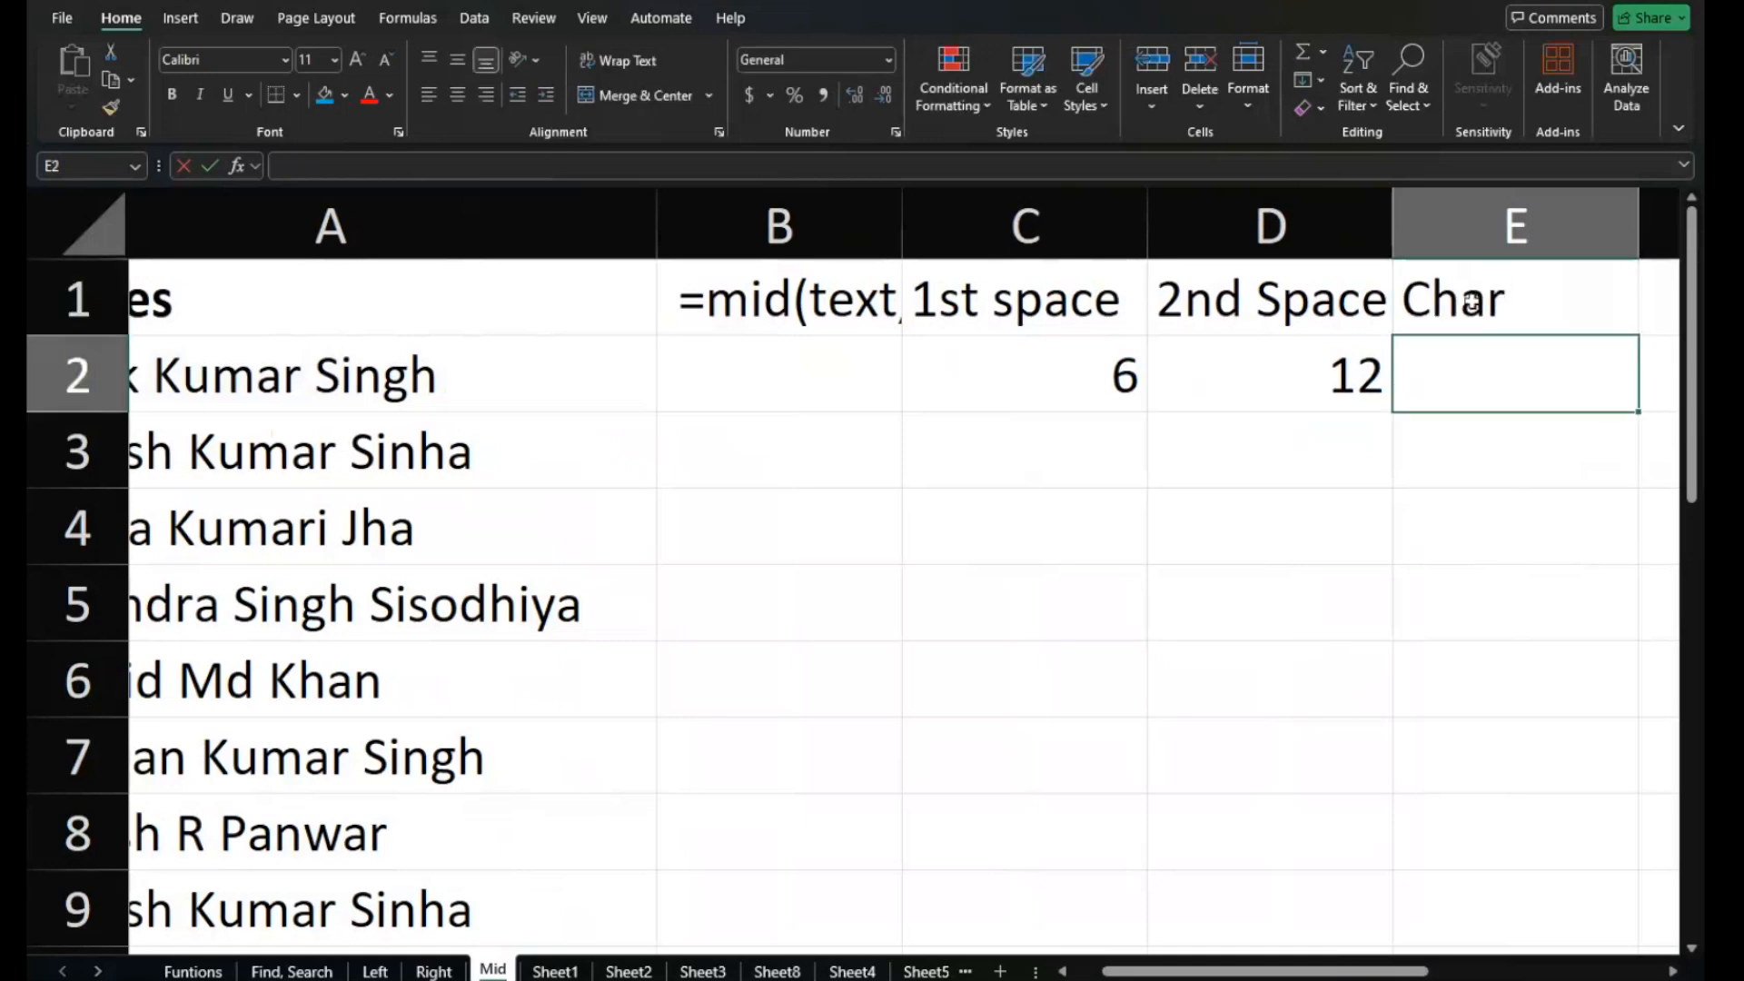
# Enter =D2-C2 in E2 to calculate the distance between the two spaces.
pyautogui.write('=')
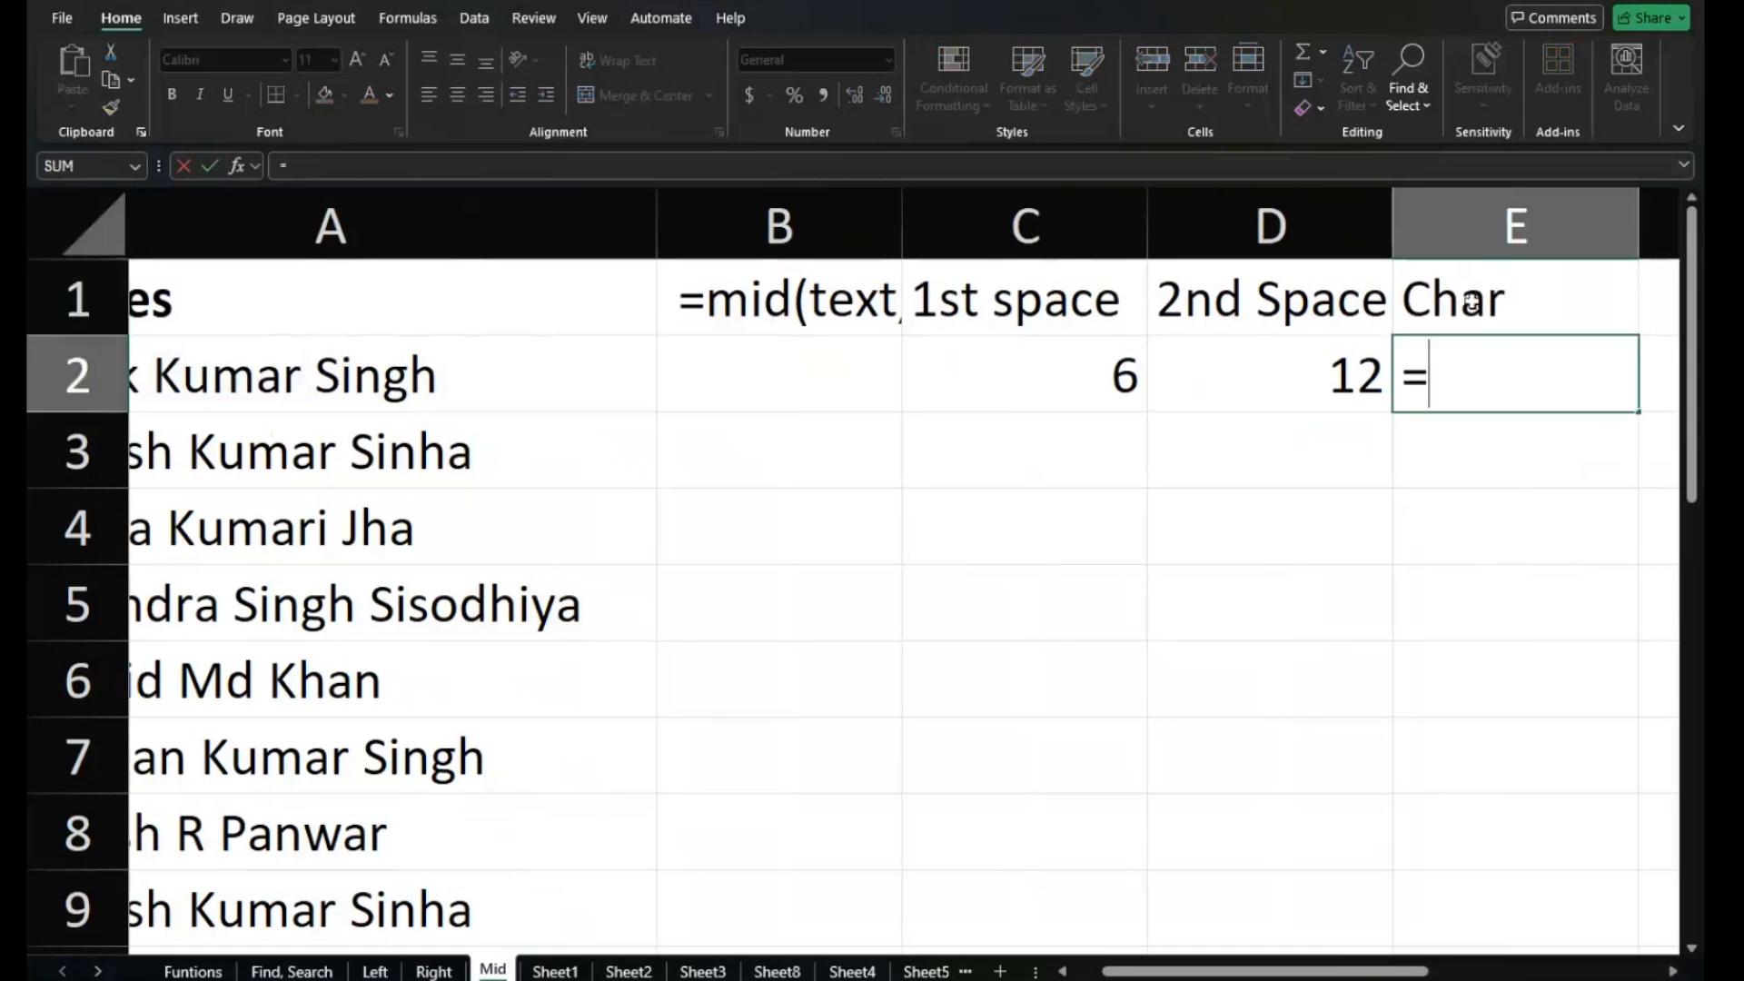
pyautogui.press('Left')
pyautogui.write('-')
pyautogui.press('Left')
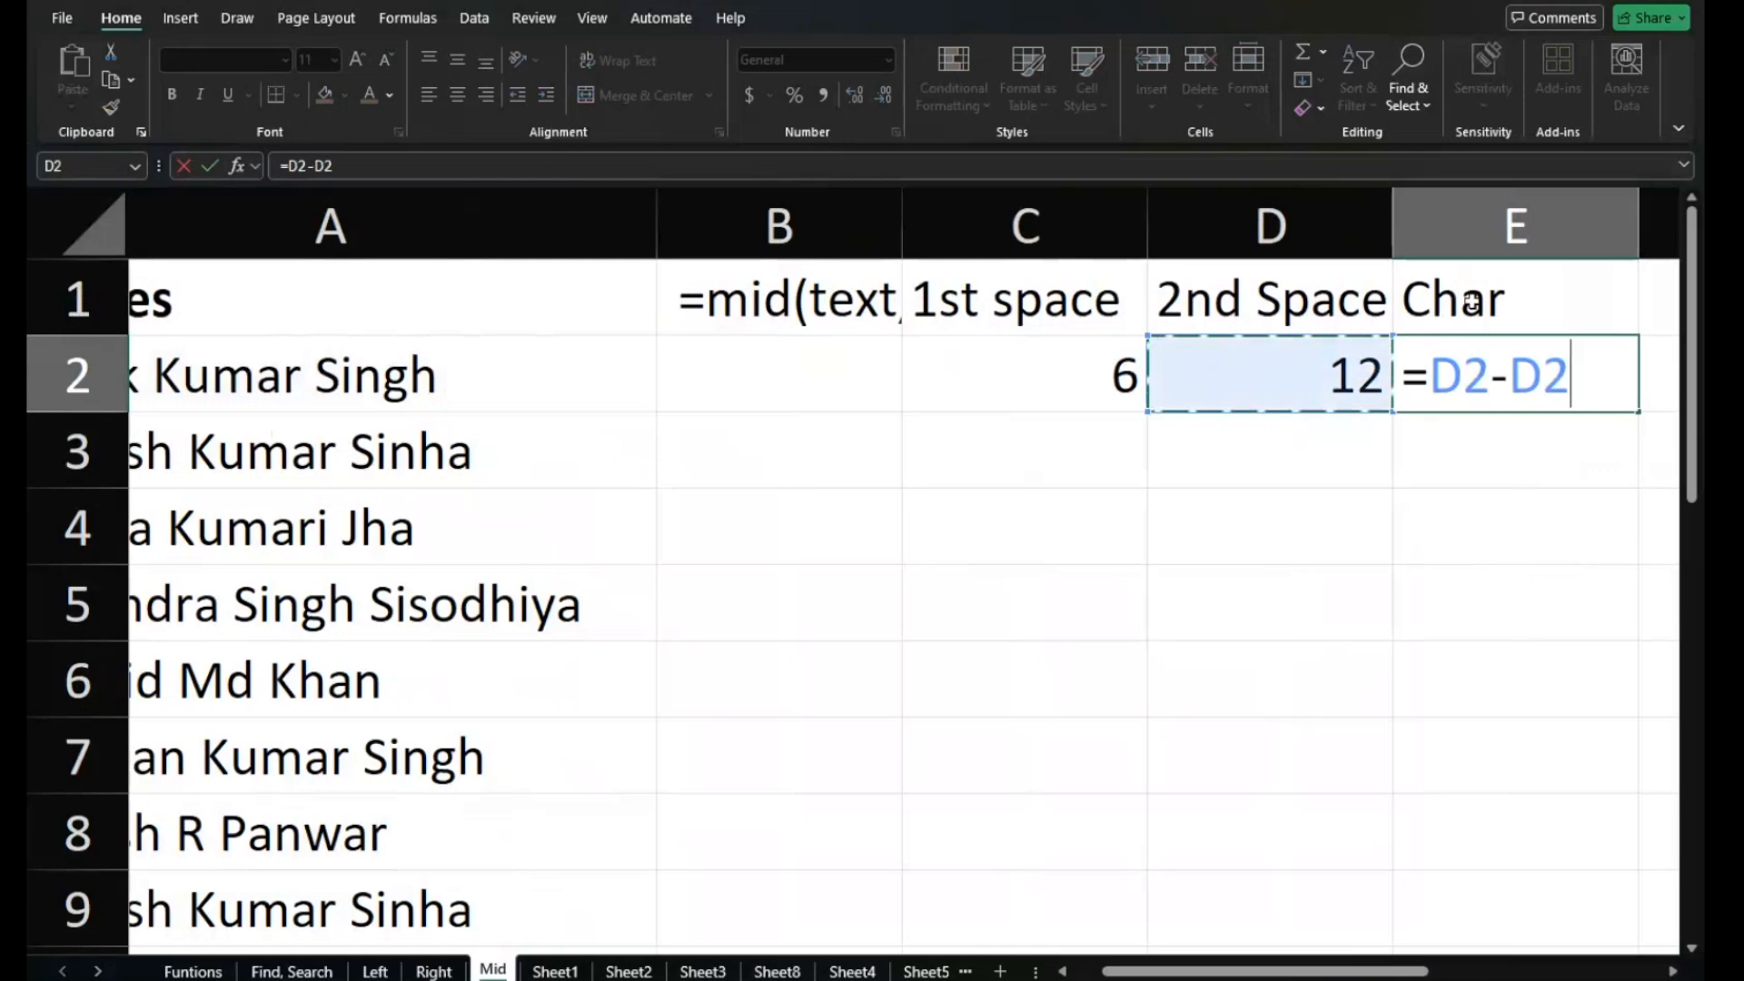
pyautogui.press('Left')
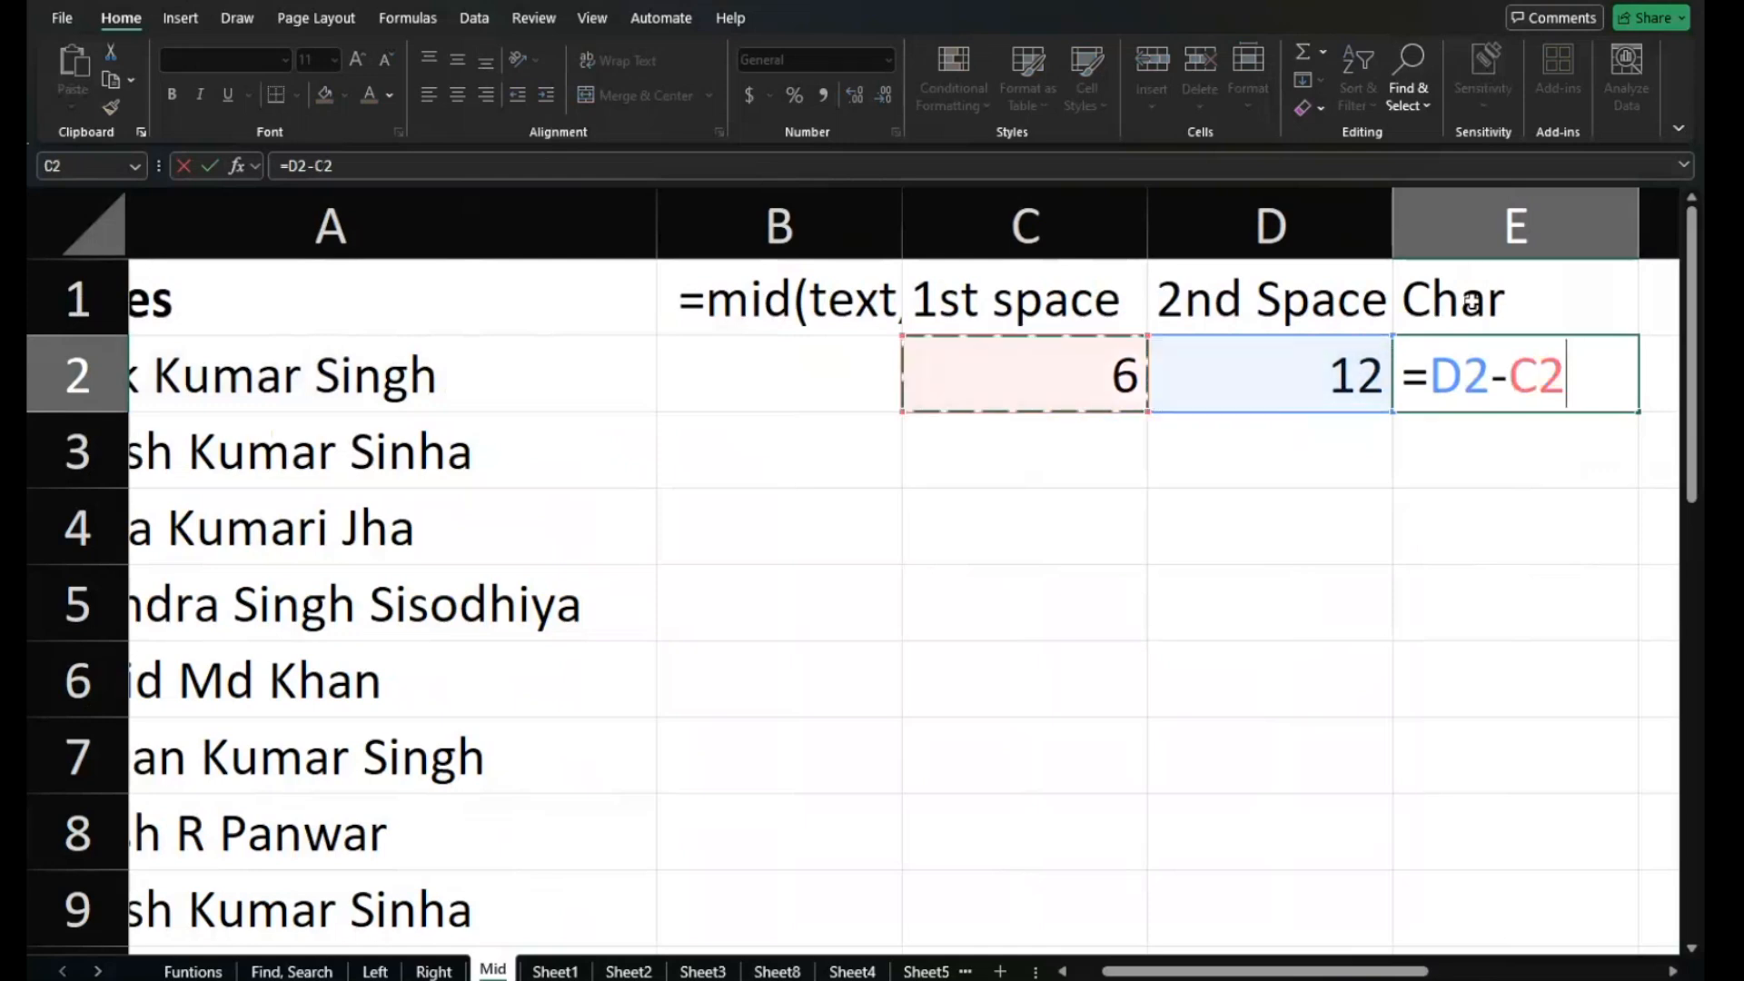
pyautogui.press('Return')
# Extend the E2 formula to =D2-C2-1 so it counts only the middle name's characters.
pyautogui.hscroll(-2, 1417, 377)
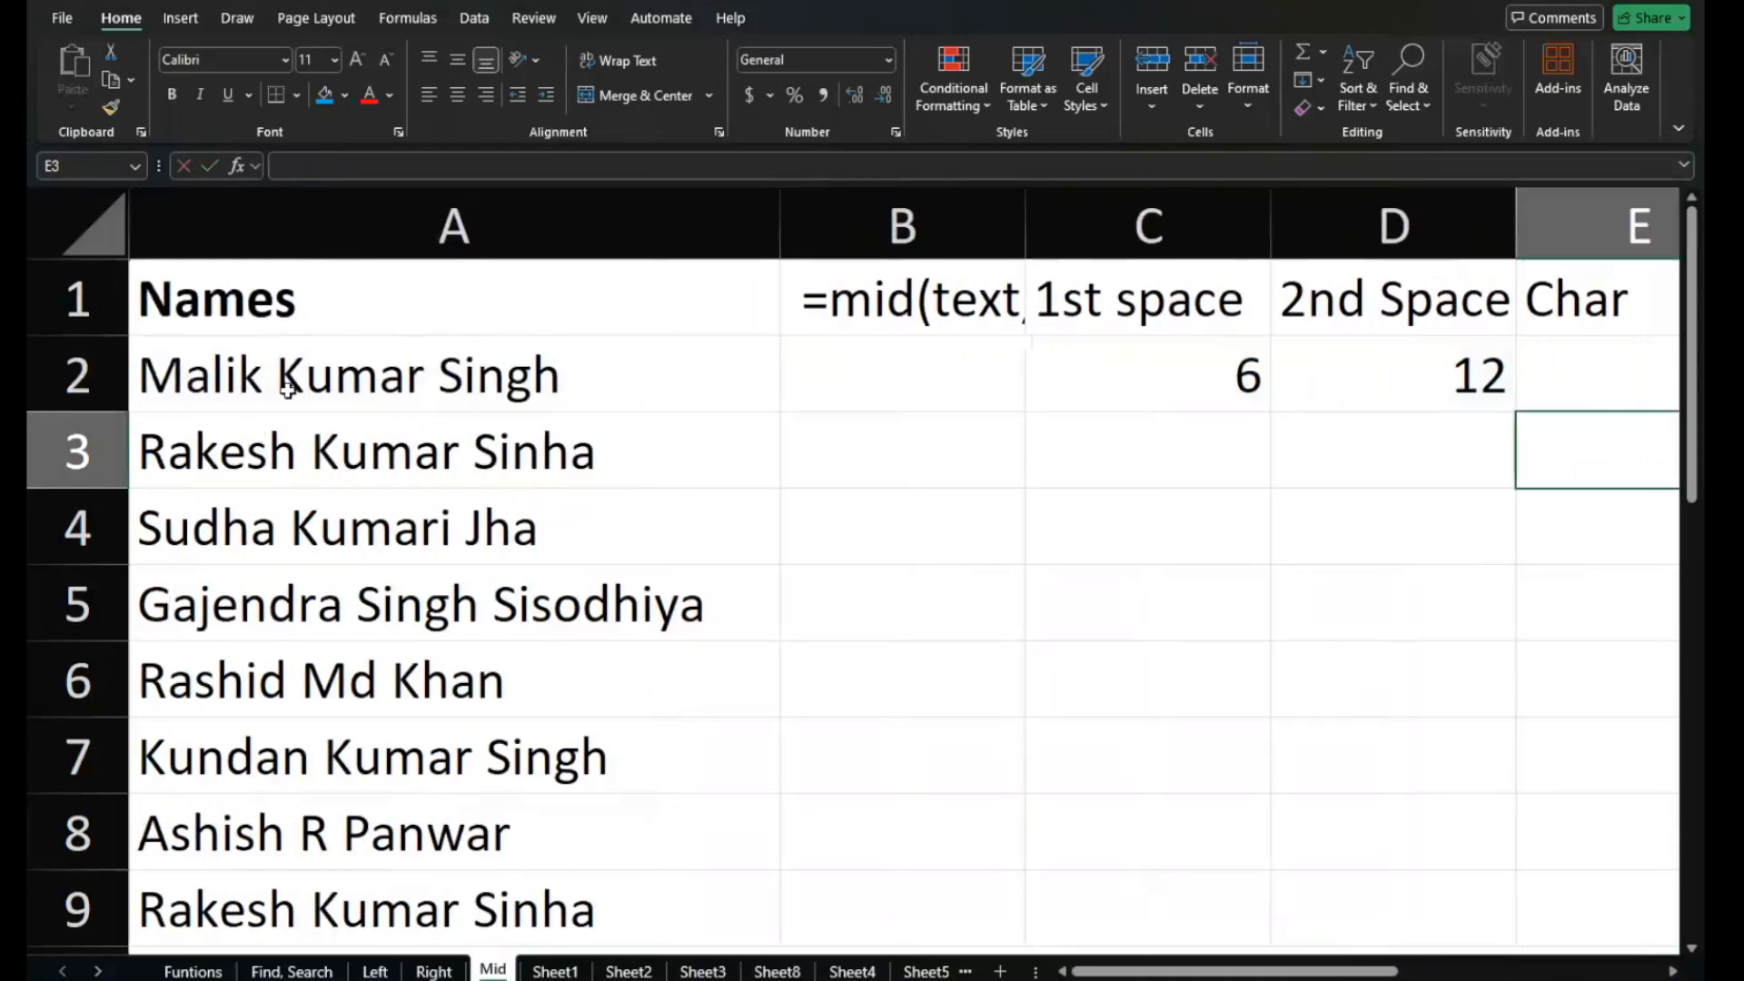
pyautogui.hscroll(4, 409, 372)
pyautogui.click(1337, 367)
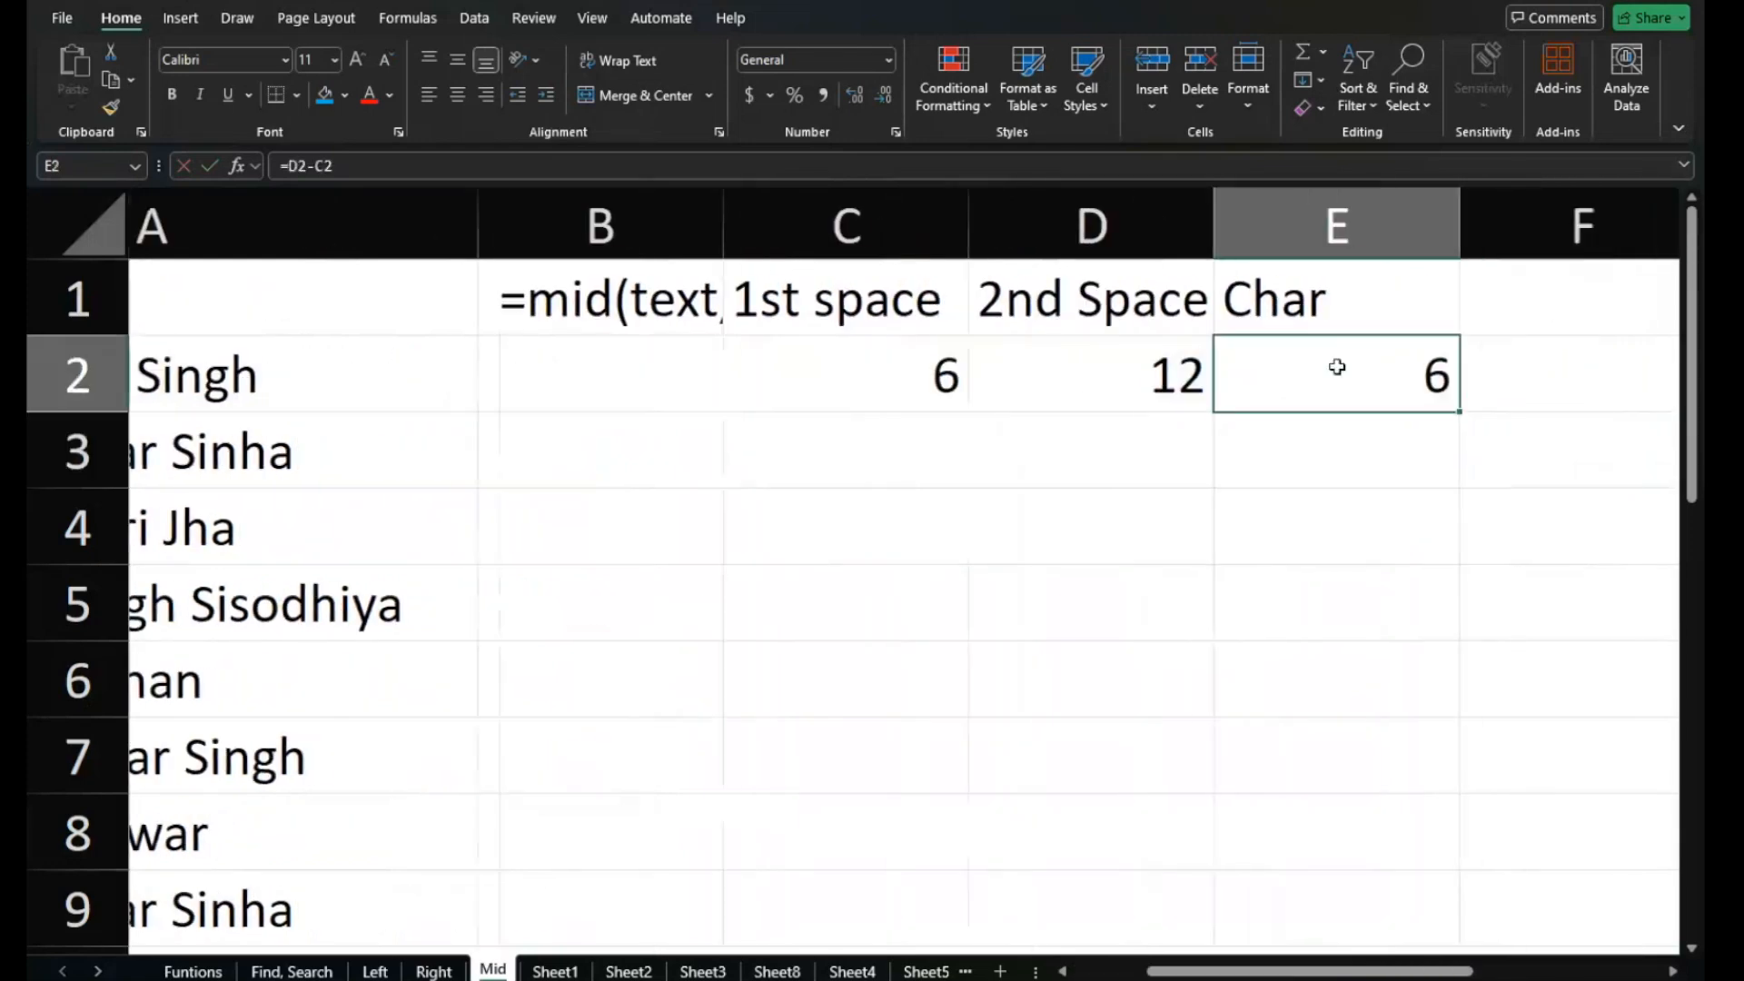
pyautogui.doubleClick(1337, 367)
pyautogui.click(1417, 359)
pyautogui.write('-1')
pyautogui.press('Return')
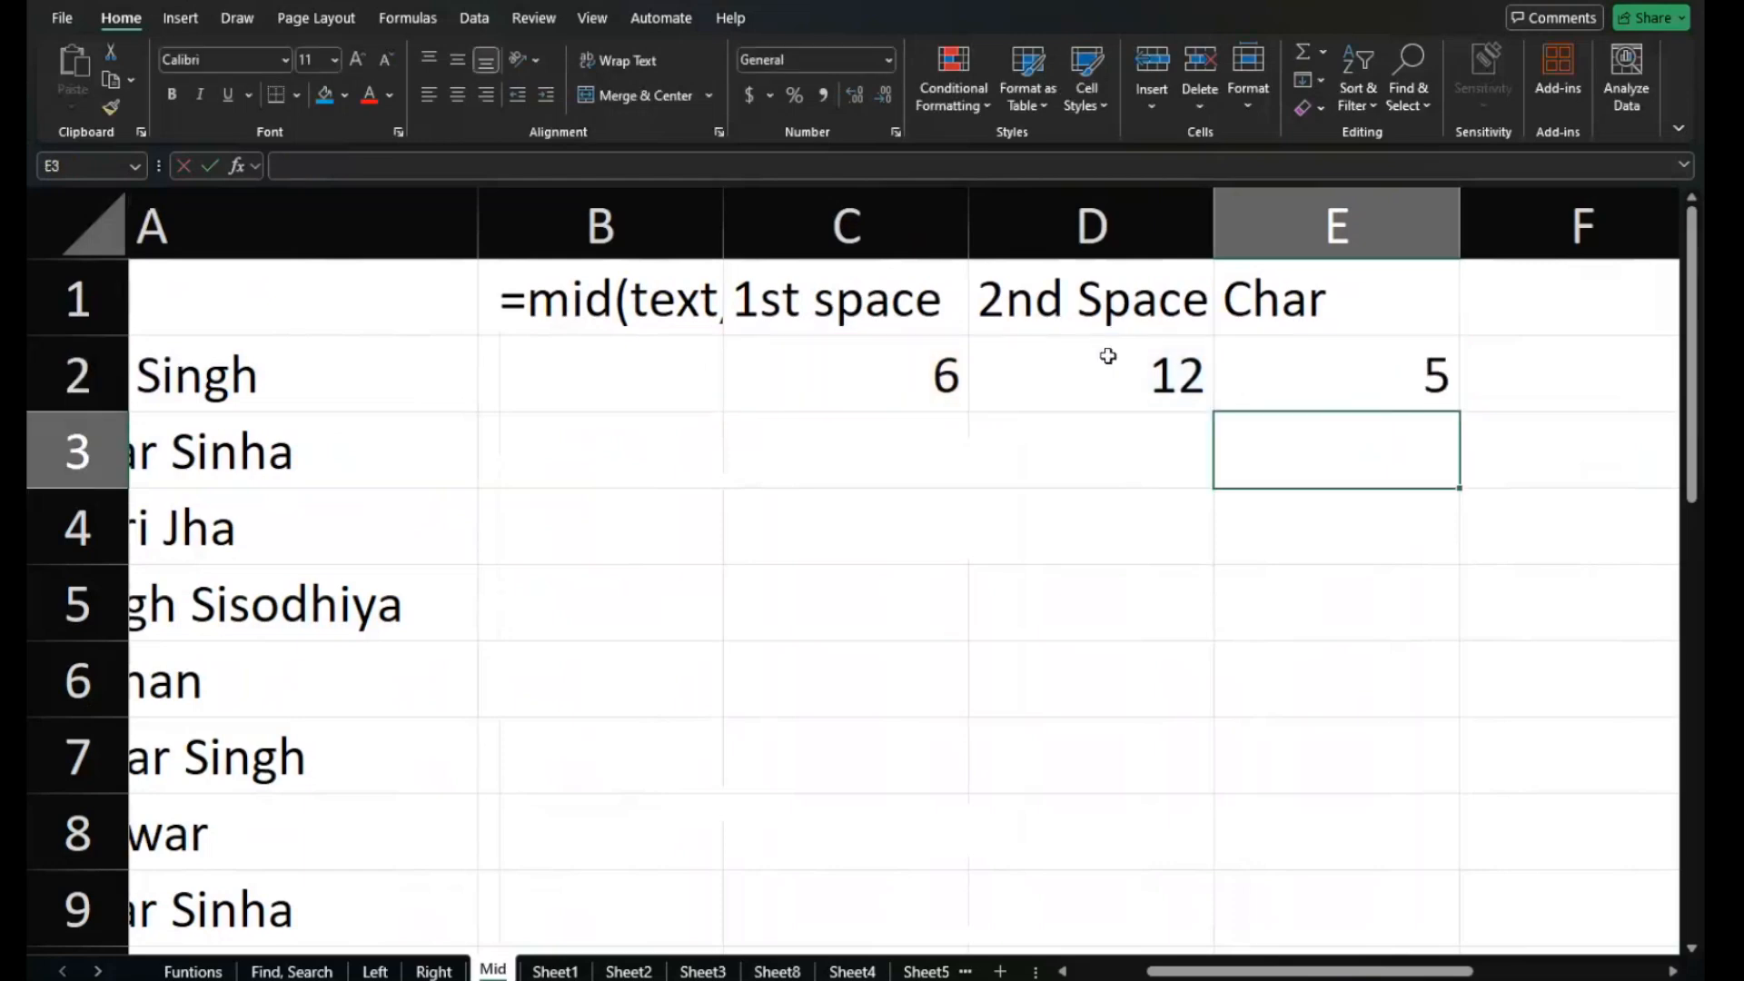
# Fill the formulas in C2:E2 down to the end of the names list.
pyautogui.moveTo(949, 373); pyautogui.dragTo(1303, 378)
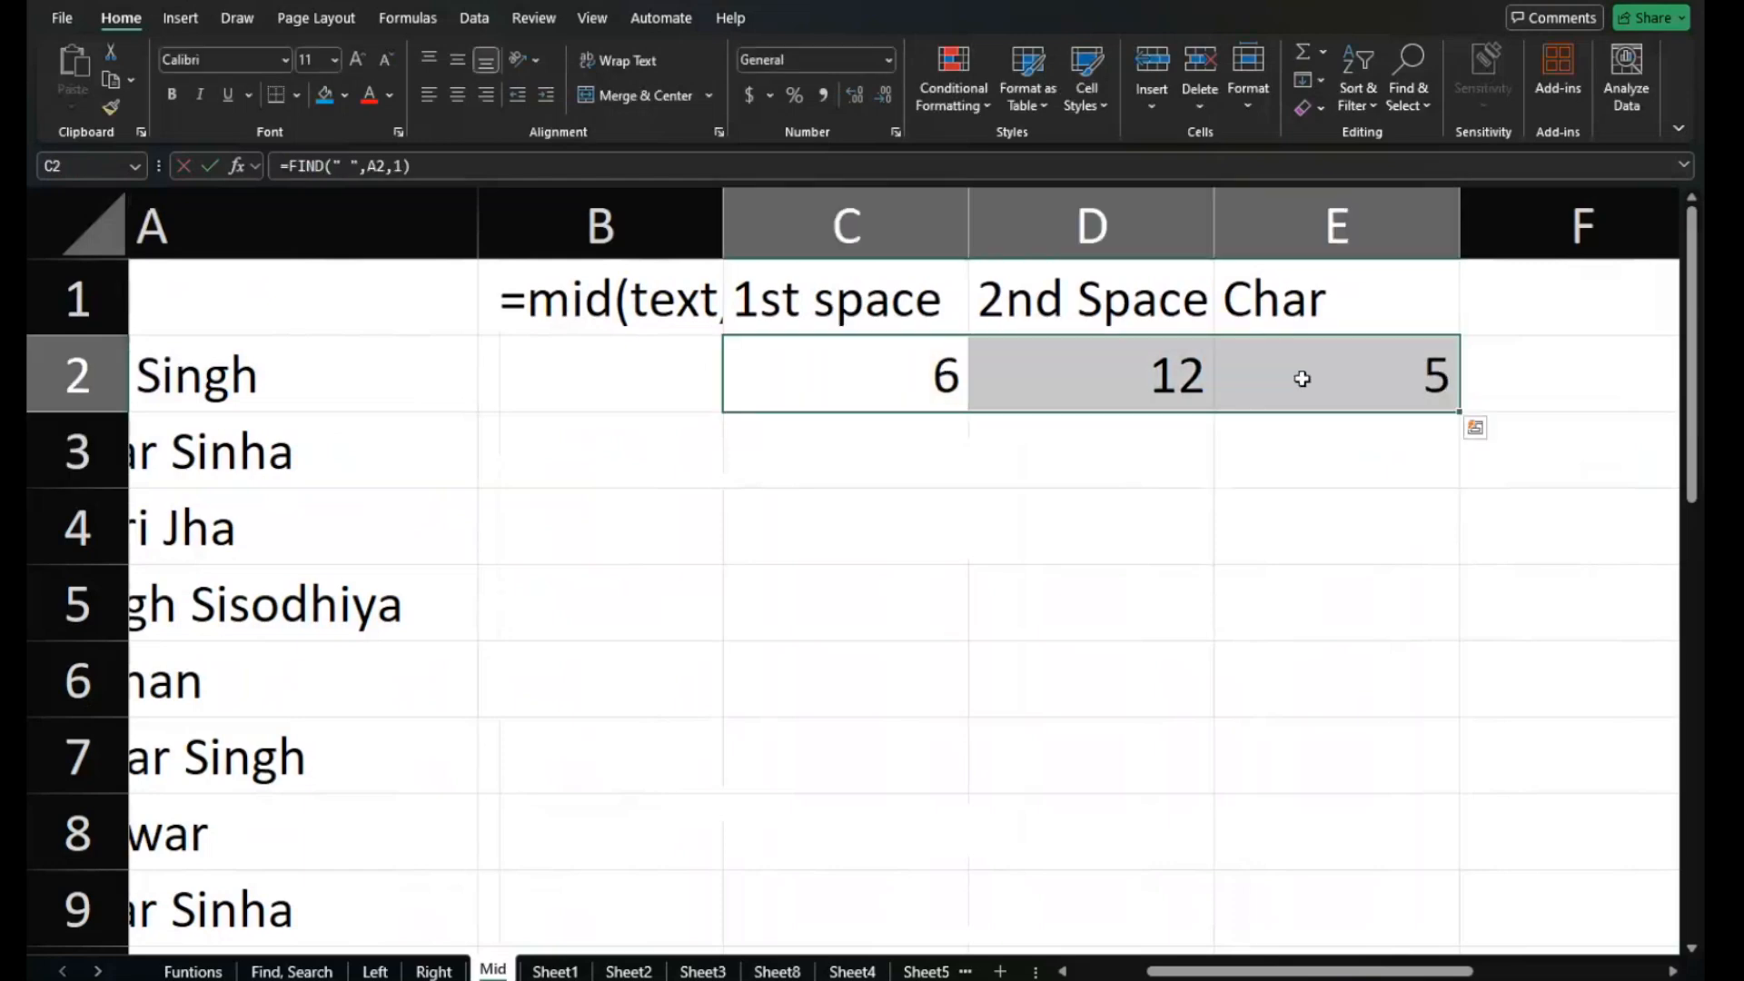
pyautogui.doubleClick(1460, 410)
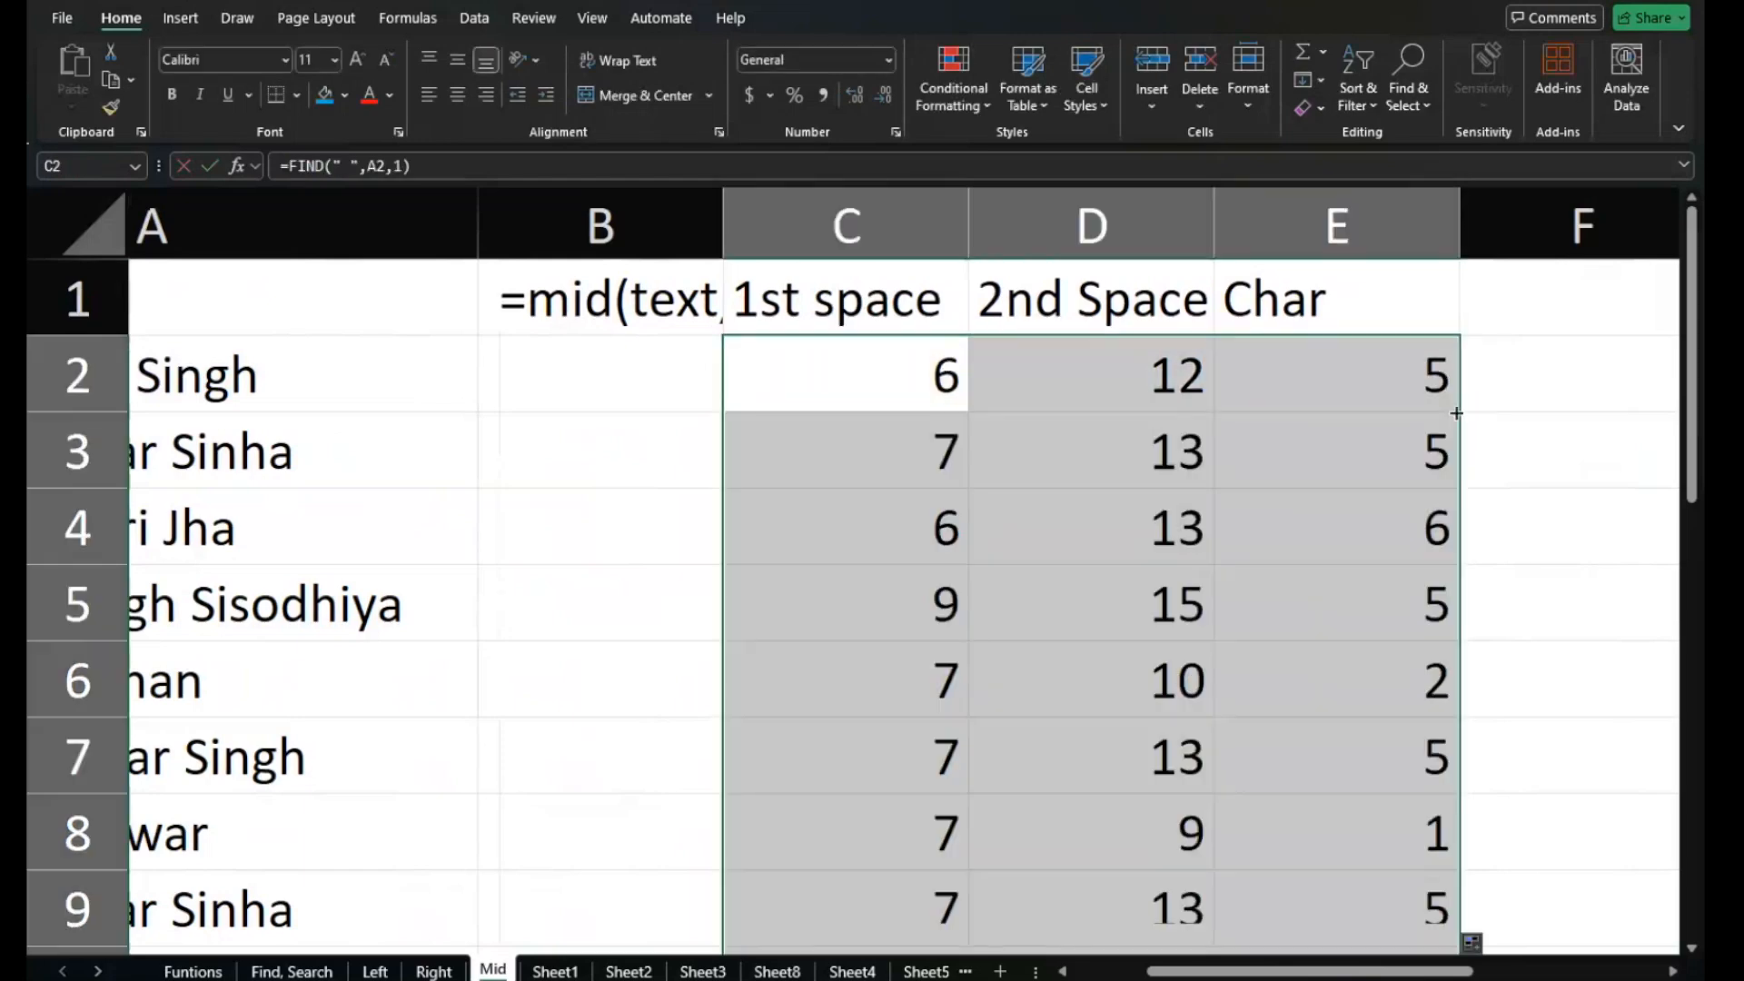
pyautogui.scroll(-3, 1458, 413)
pyautogui.scroll(3, 1456, 415)
pyautogui.click(1090, 373)
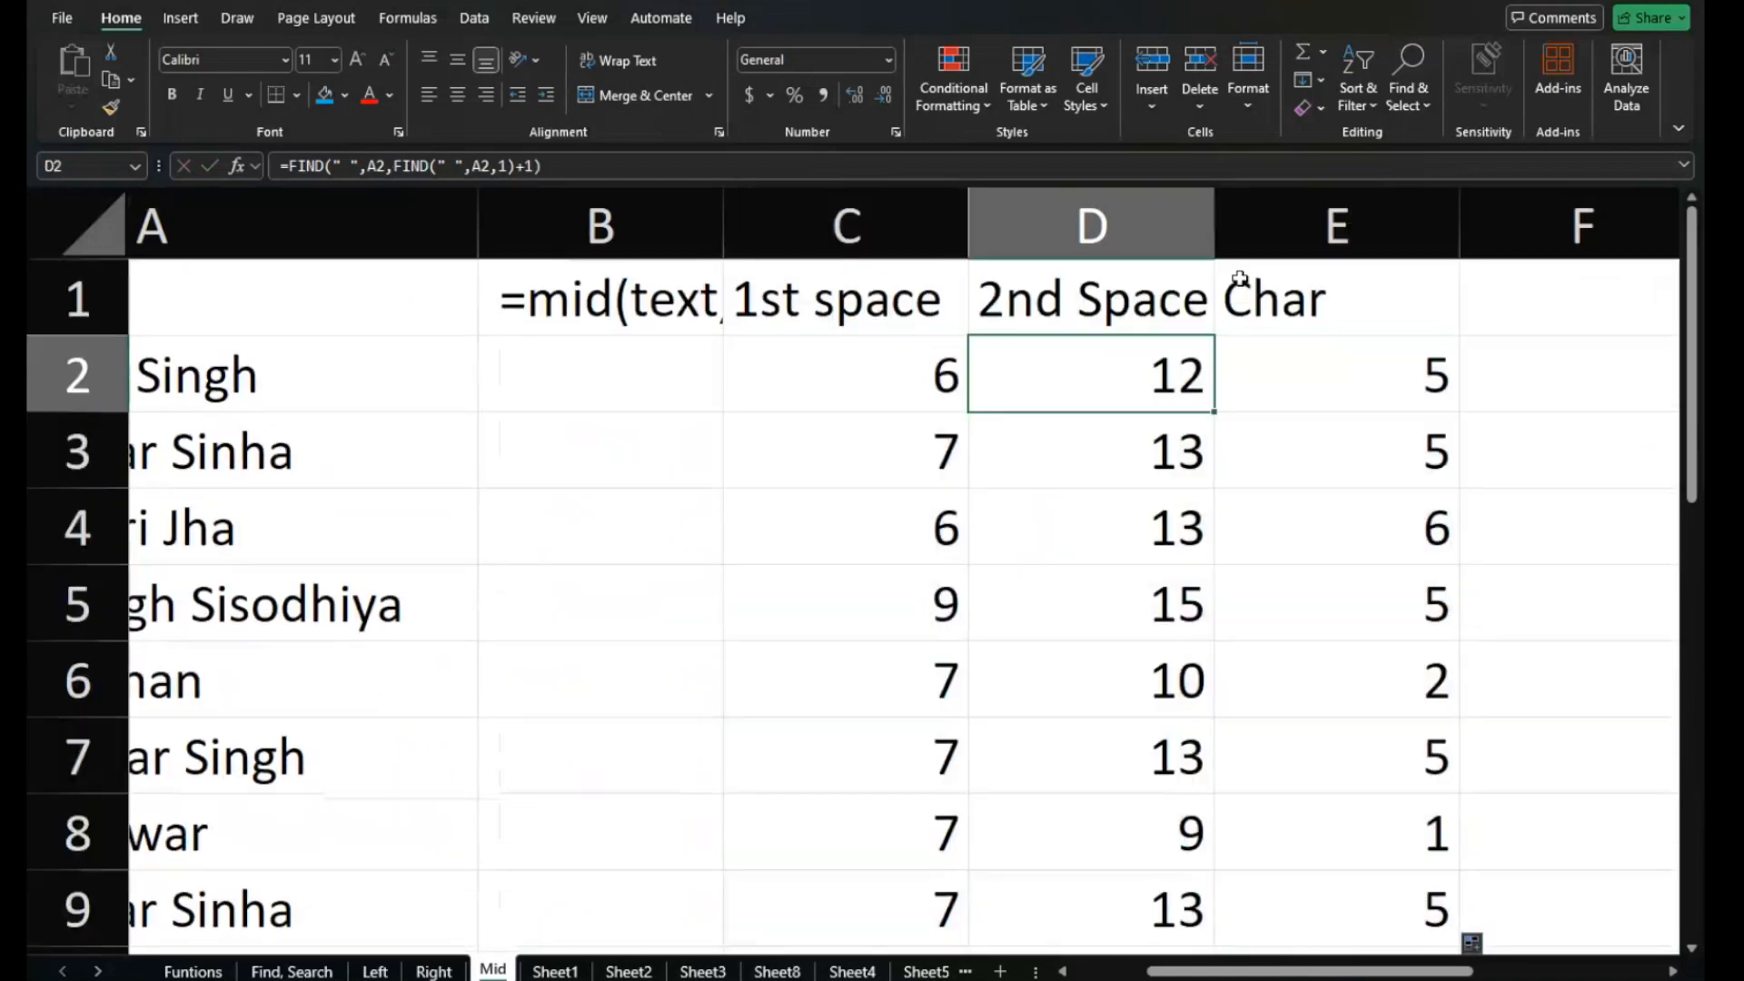
# Move the MID syntax note from B1 to F1 and delete the emptied column B.
pyautogui.click(615, 327)
pyautogui.hotkey('ctrl', 'c')
pyautogui.hscroll(2, 1167, 374)
pyautogui.hscroll(1, 1277, 296)
pyautogui.click(1308, 288)
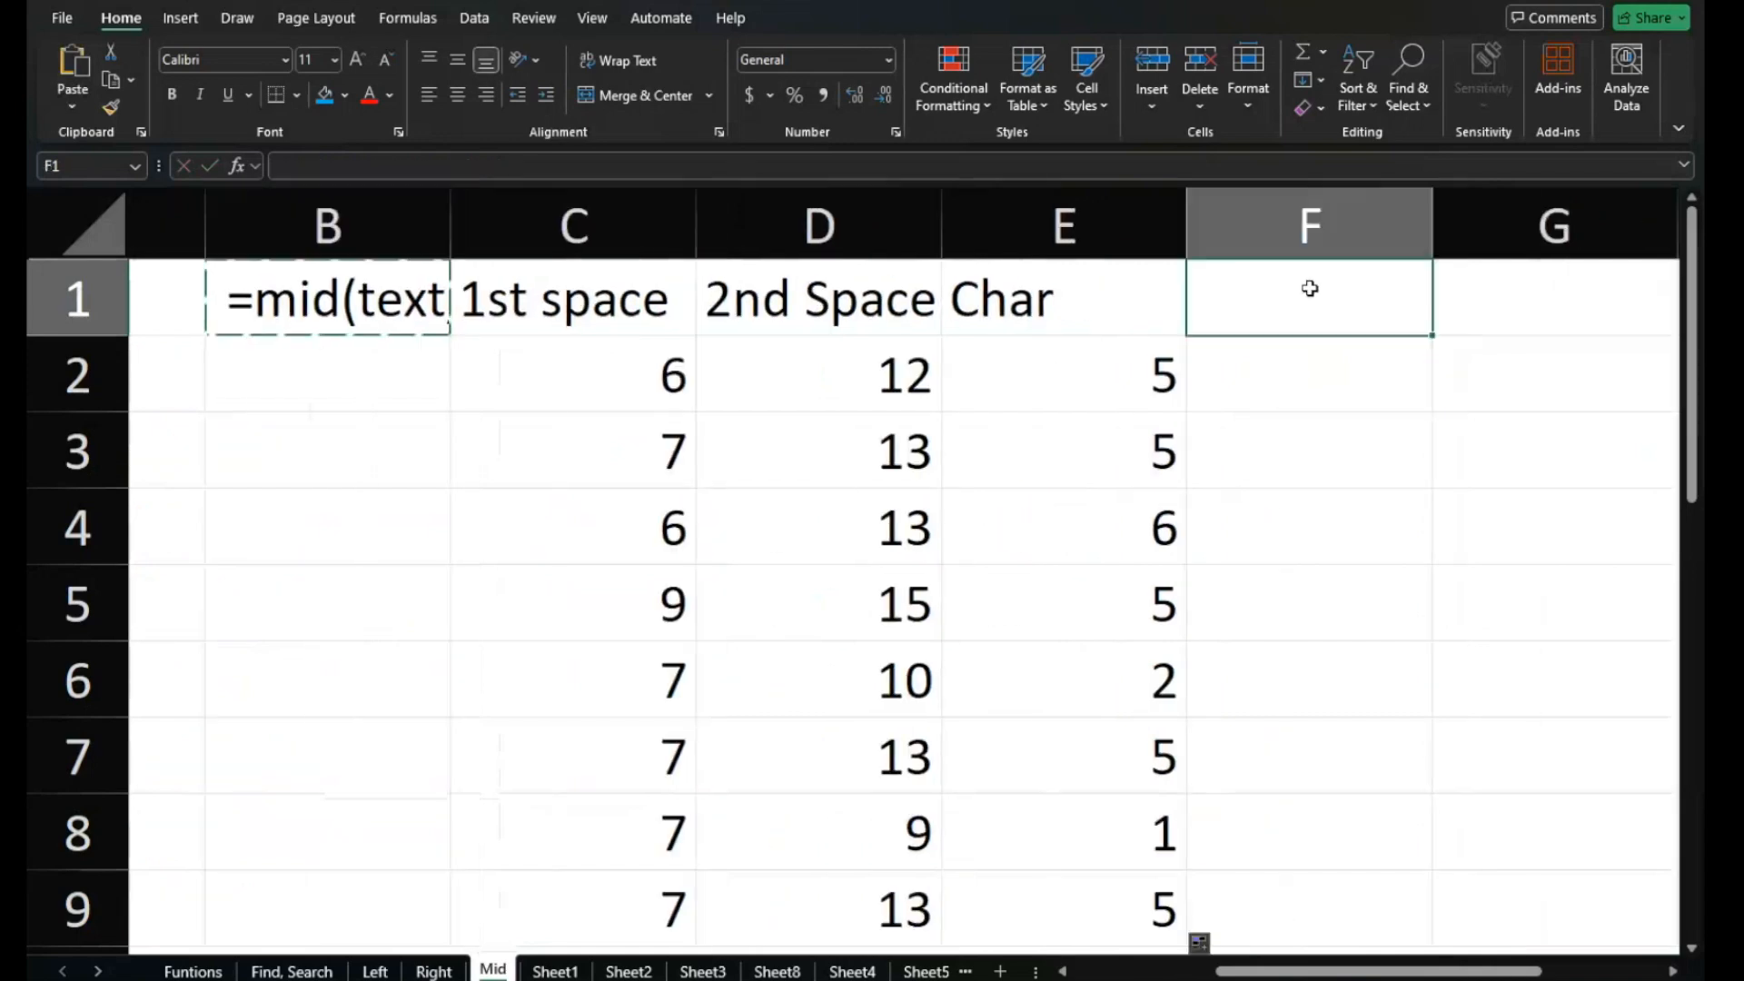
pyautogui.hotkey('ctrl', 'v')
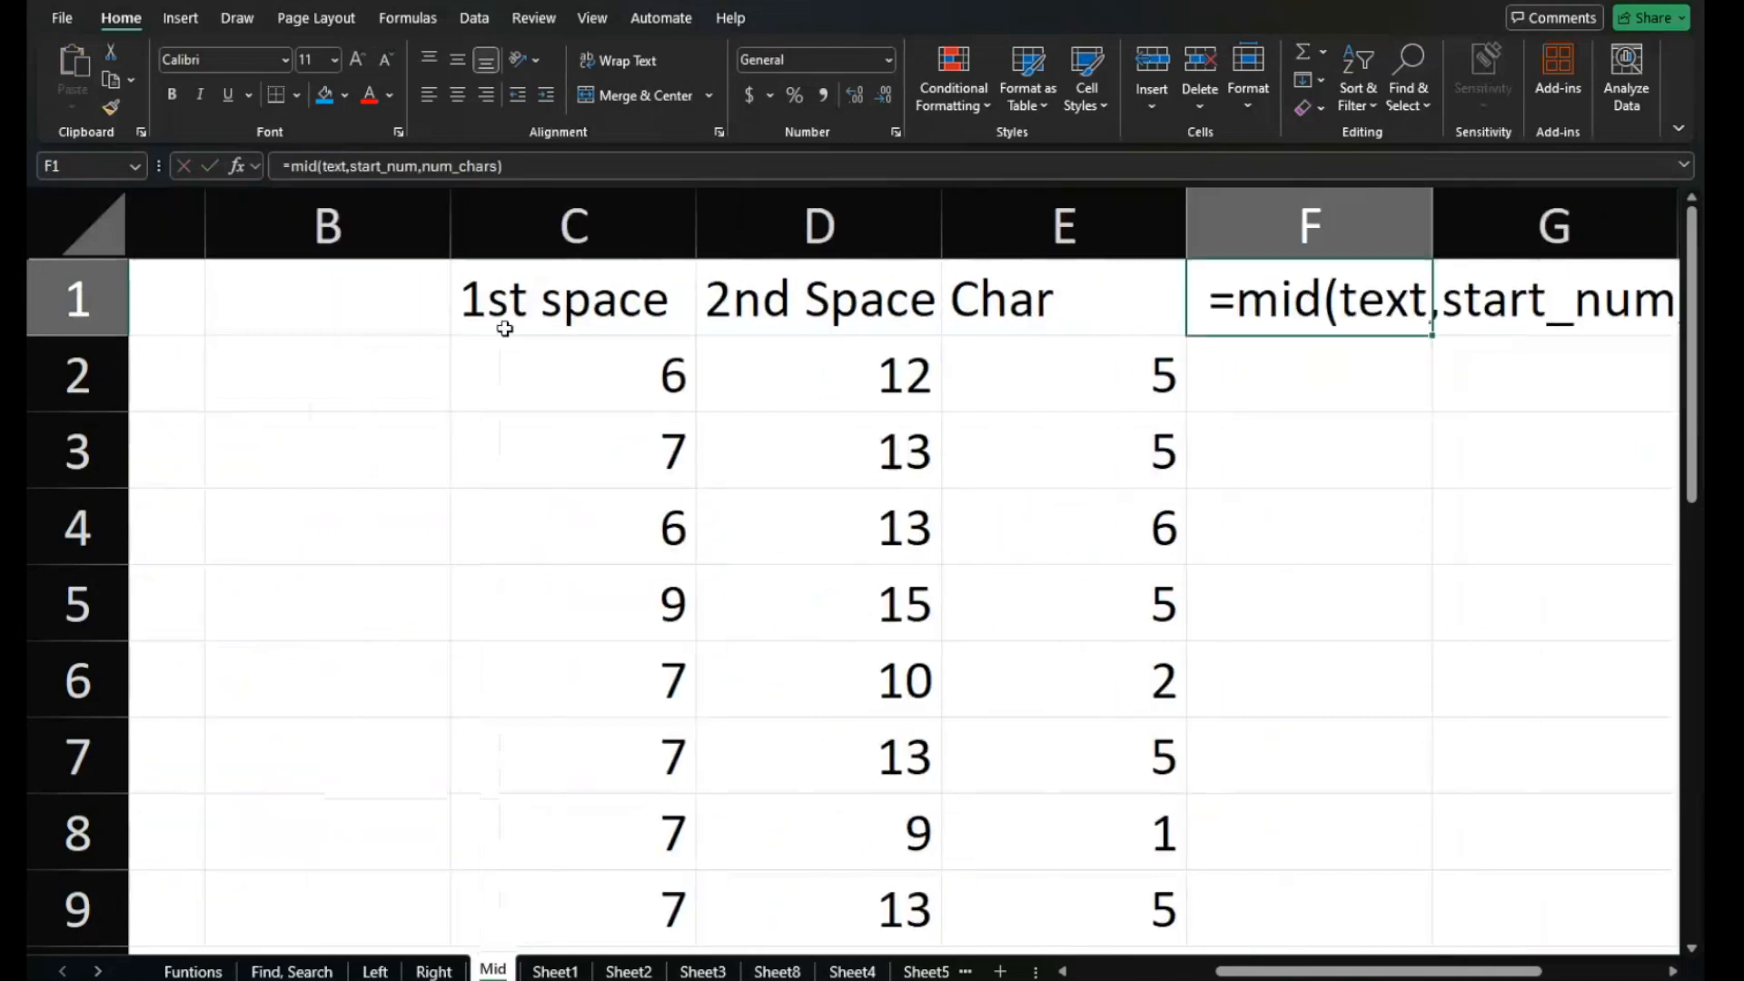
pyautogui.click(369, 209)
pyautogui.hotkey('ctrl', '-')
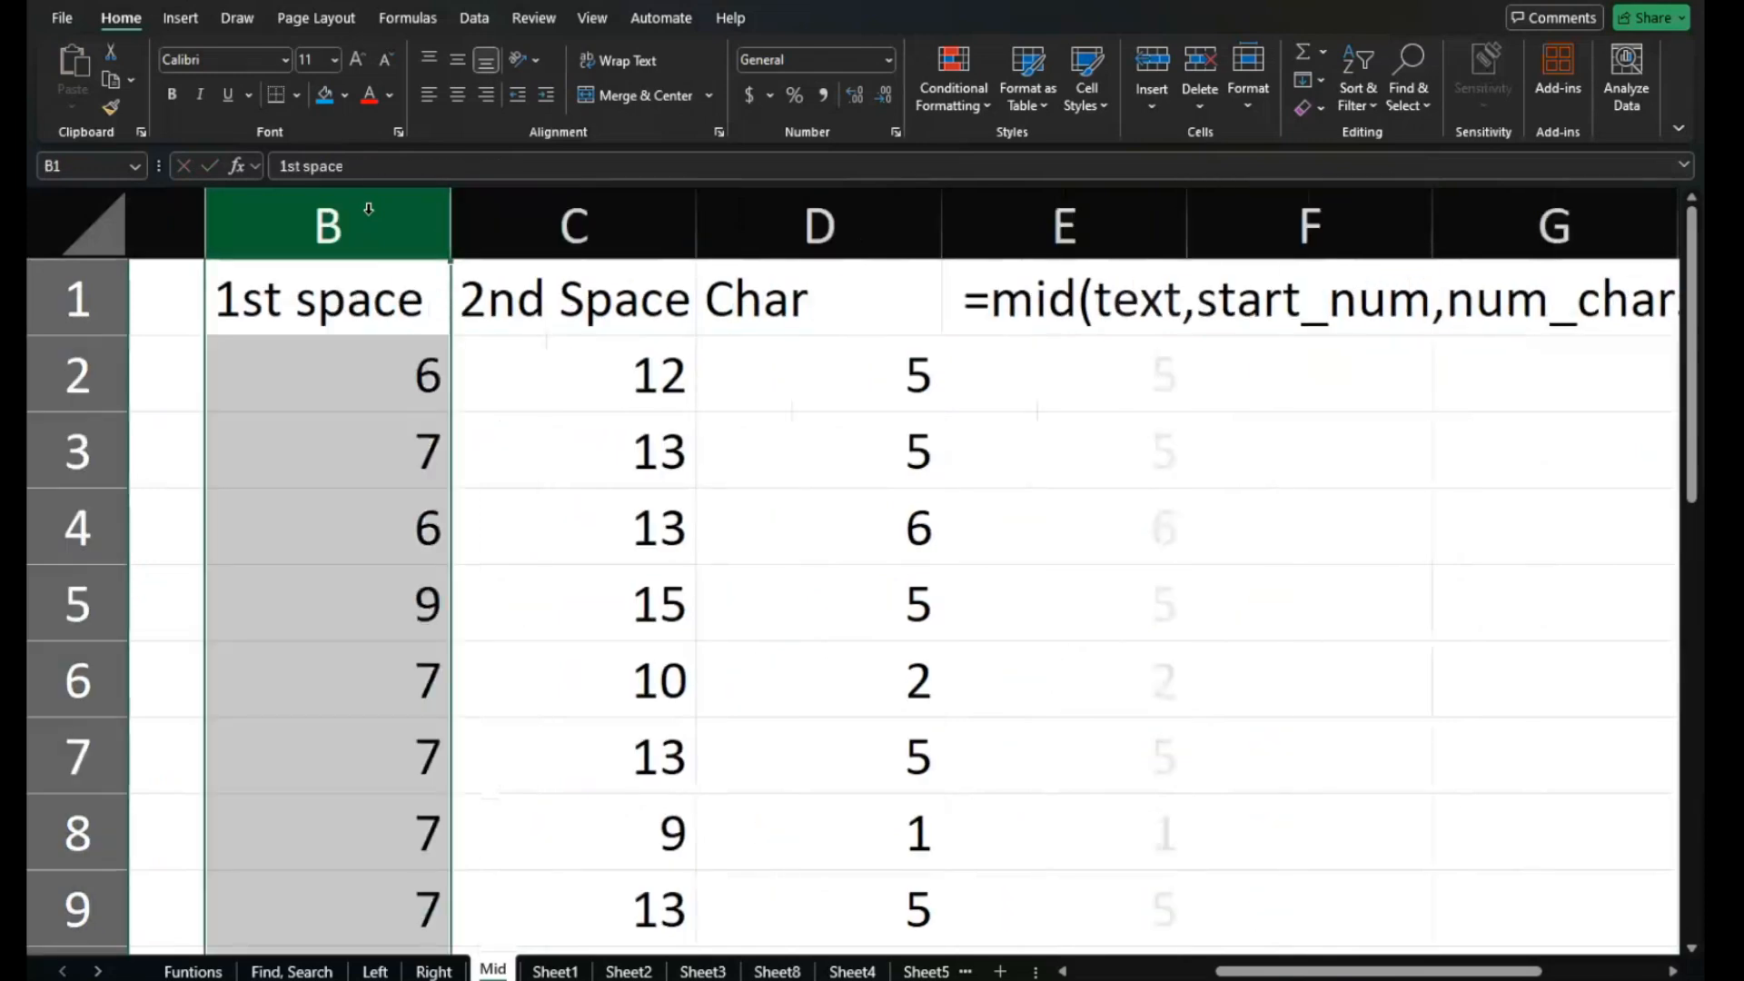
# Enter =MID(A2,B2,D2) in E2, using the first-space position as start and the Char value as length.
pyautogui.scroll(-1, 267, 474)
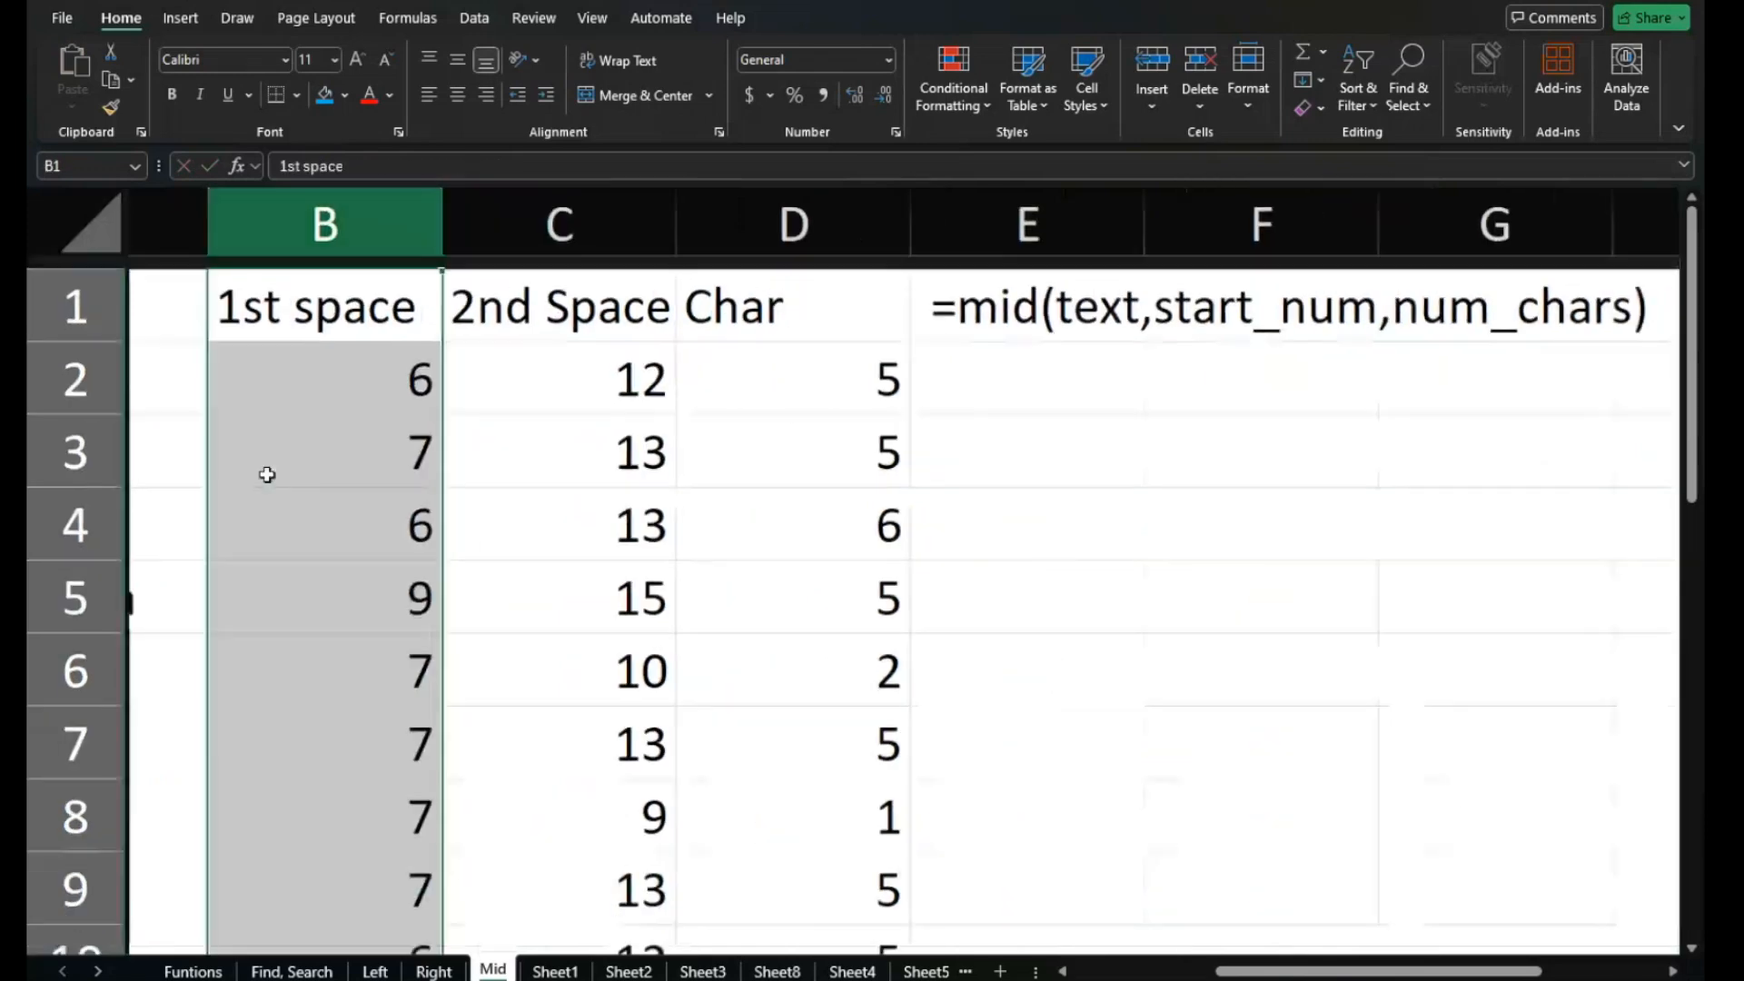
pyautogui.scroll(-1, 267, 474)
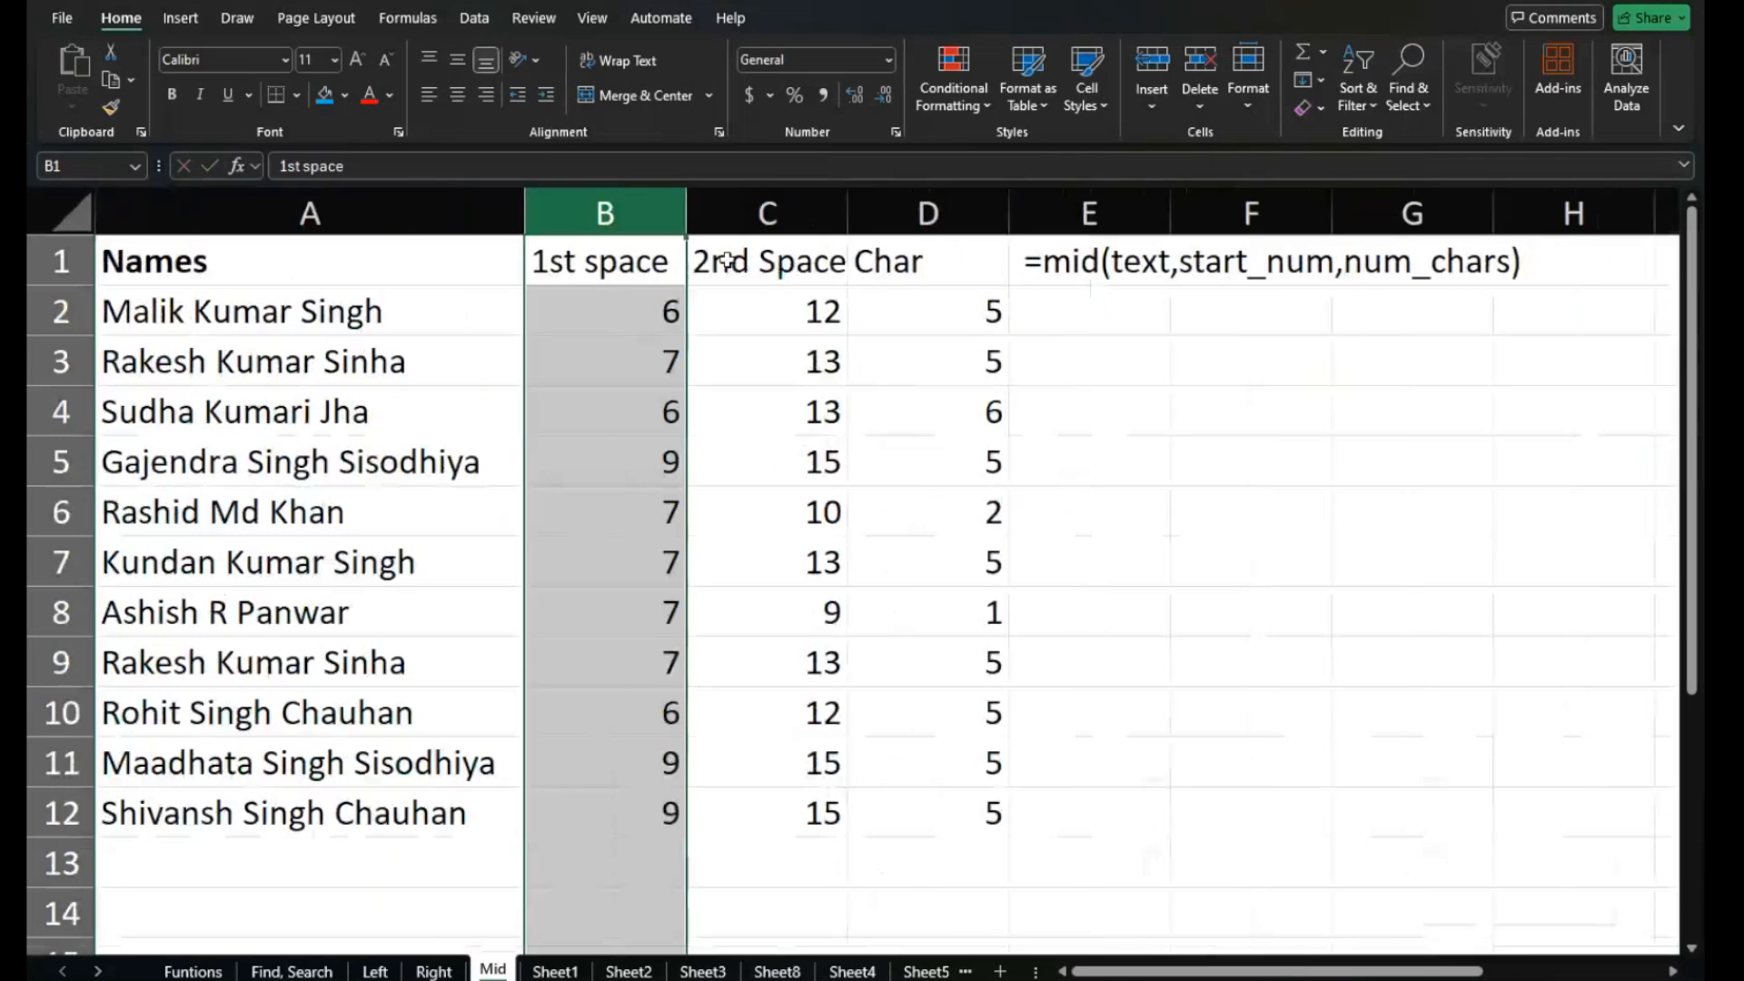
pyautogui.click(837, 329)
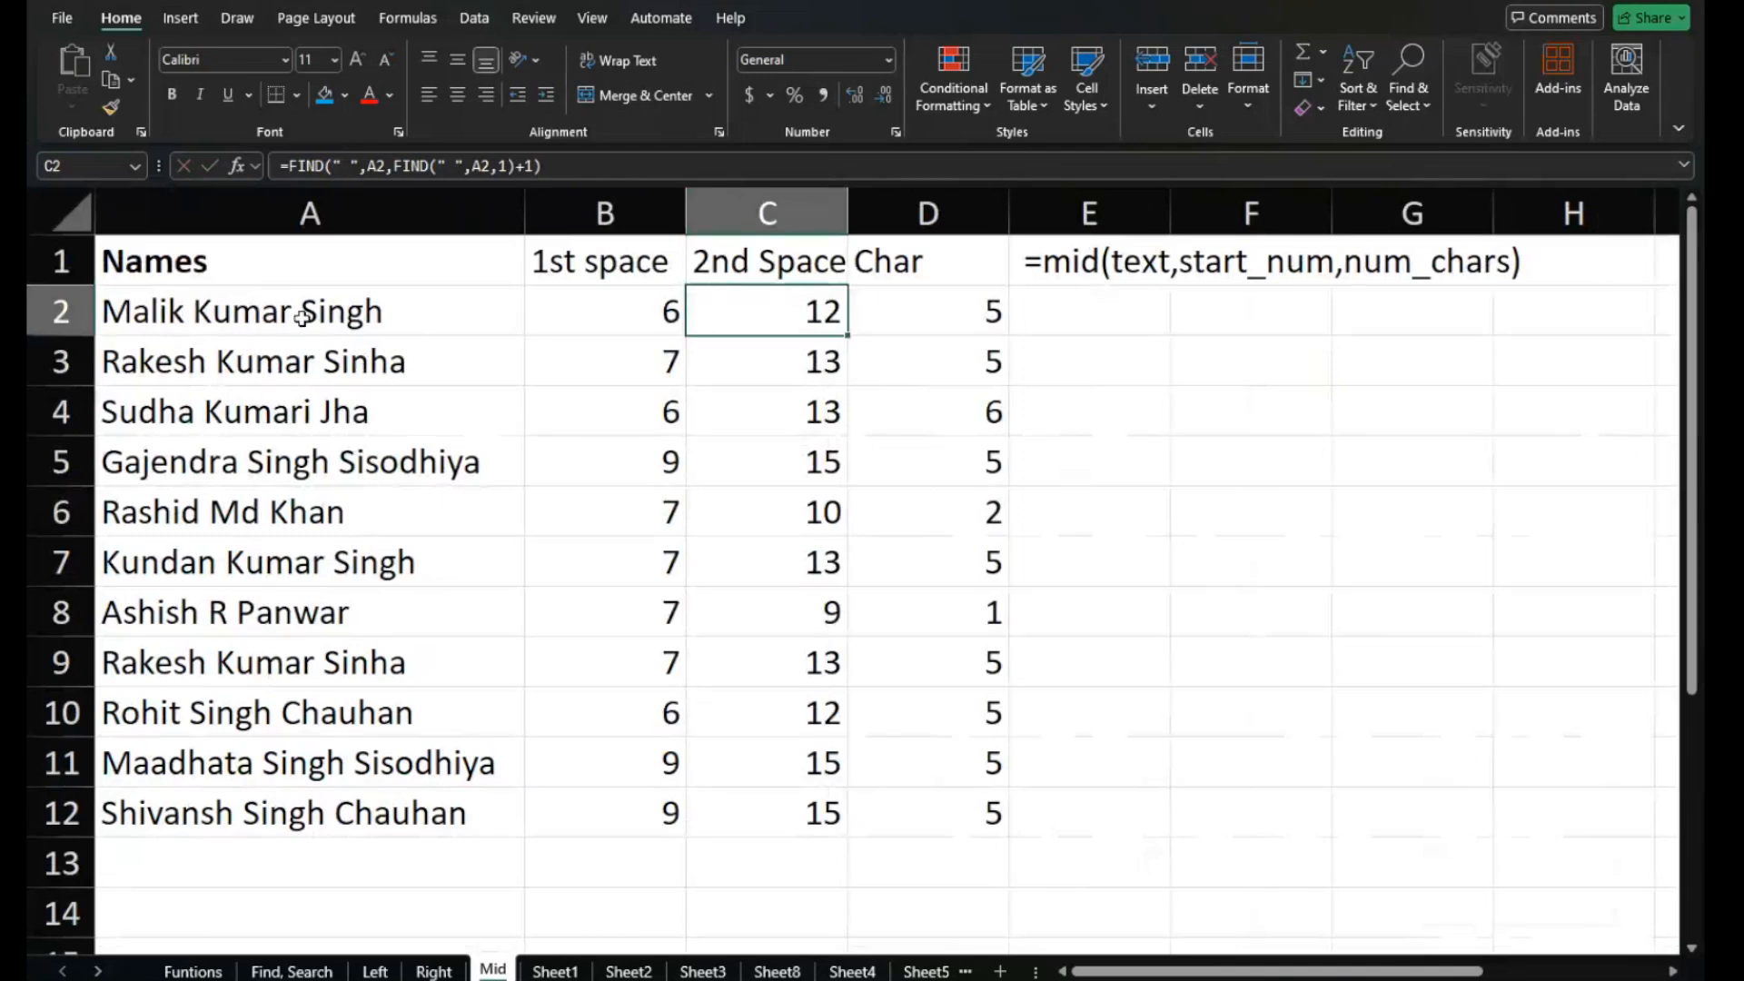
pyautogui.click(919, 307)
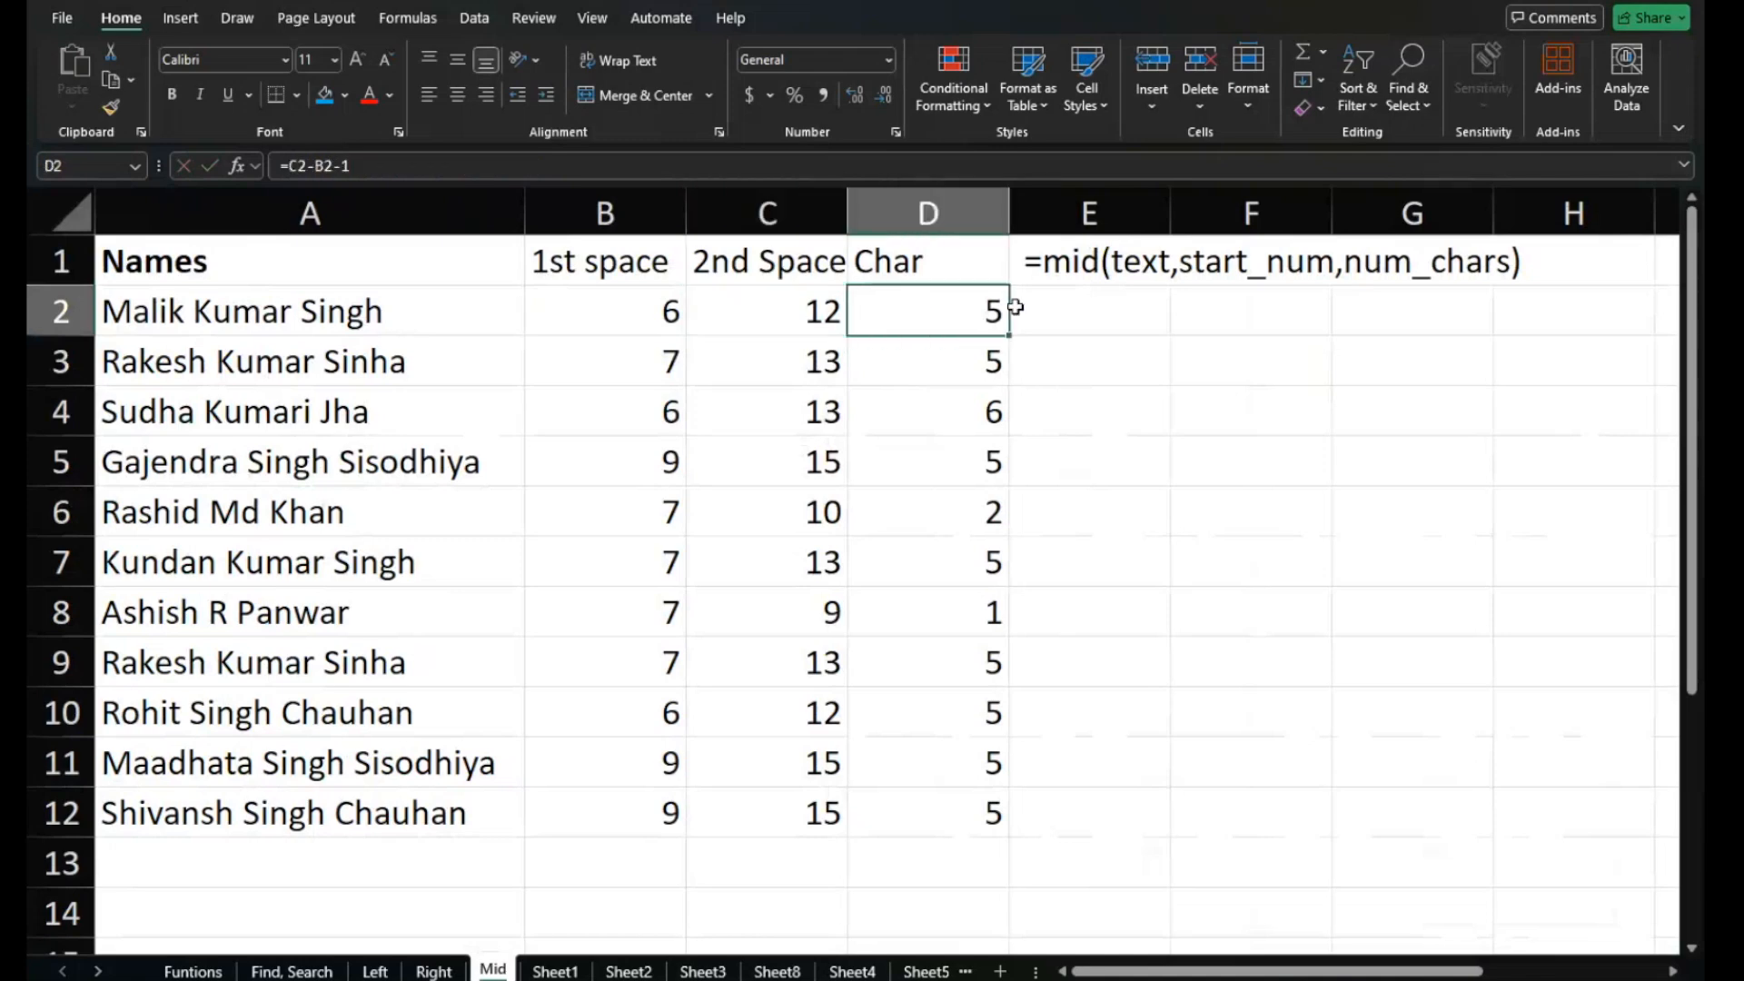
pyautogui.click(1087, 314)
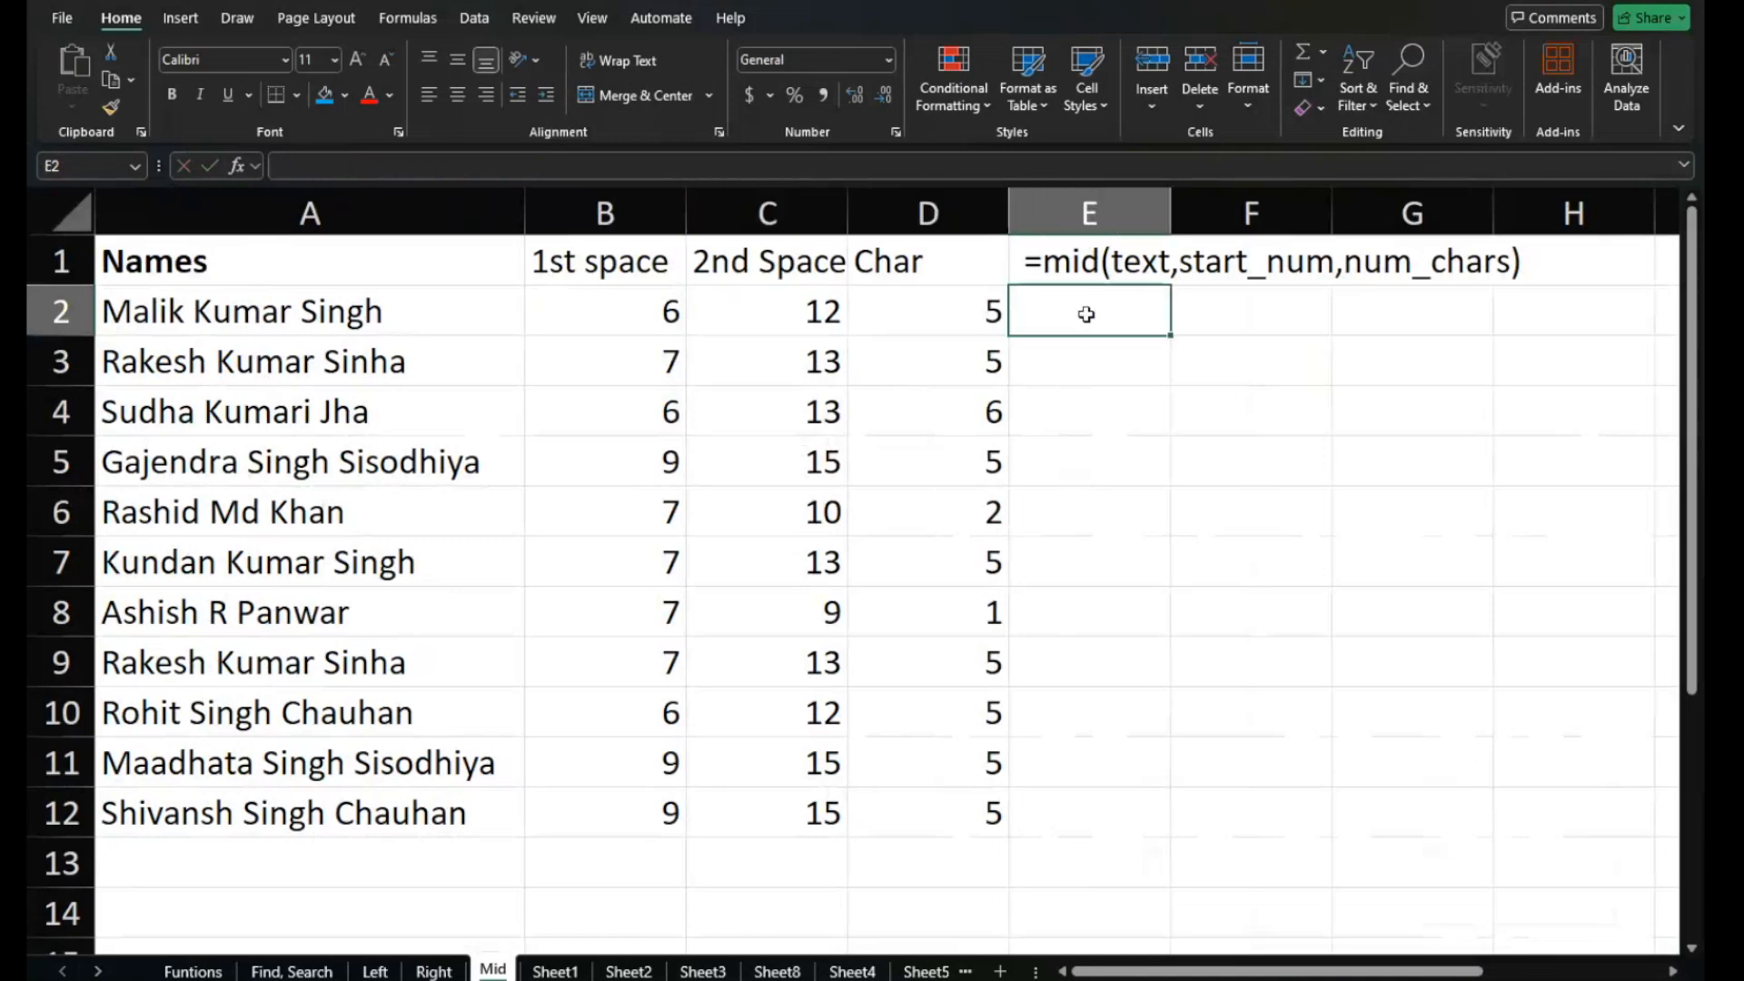
pyautogui.write('=mid(')
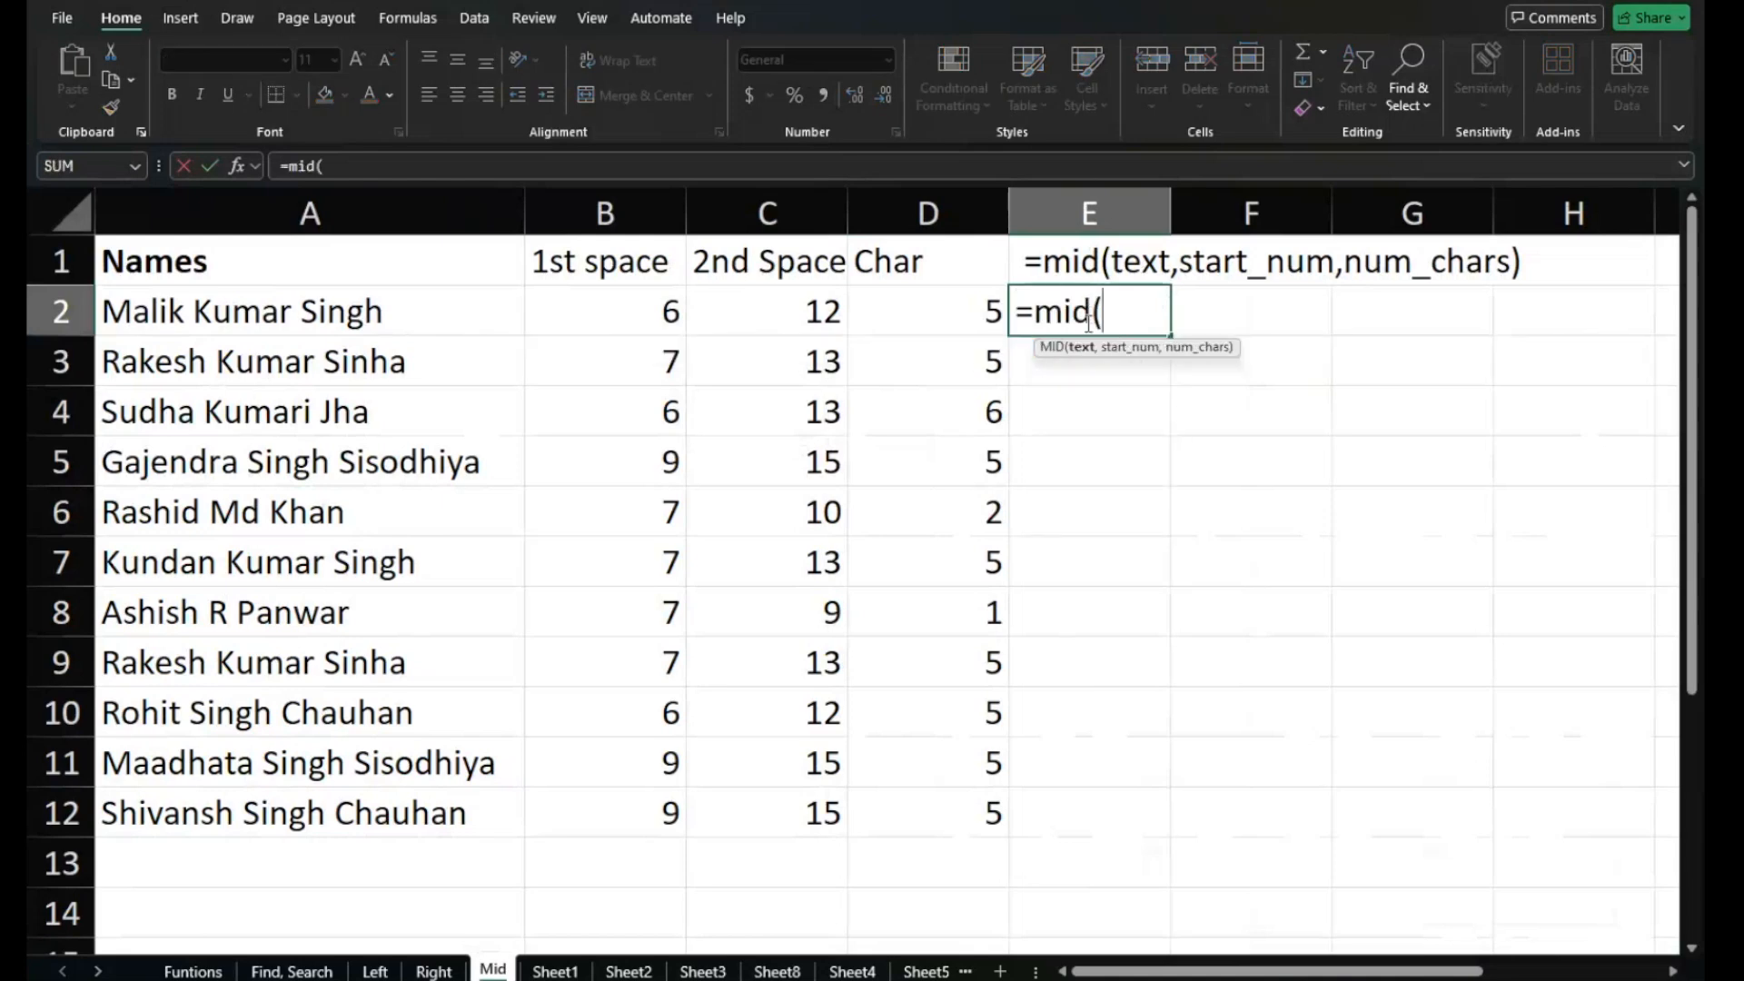
pyautogui.click(320, 314)
pyautogui.write(',1')
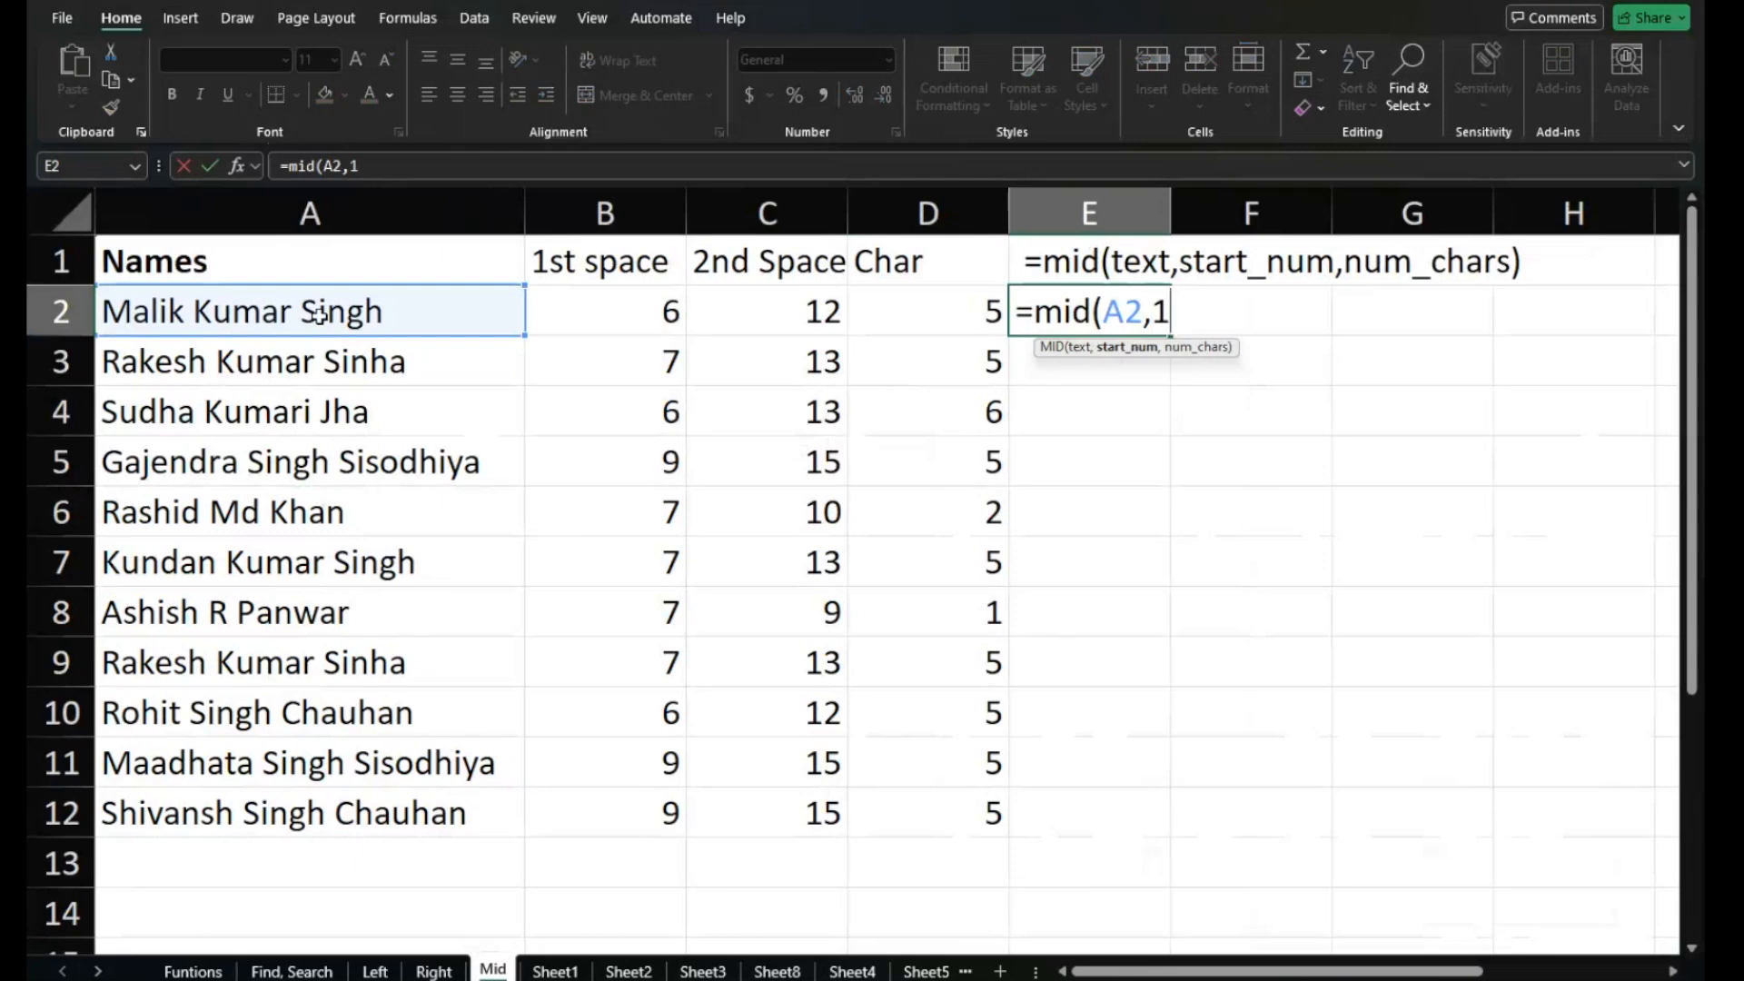
pyautogui.press('BackSpace')
pyautogui.click(583, 320)
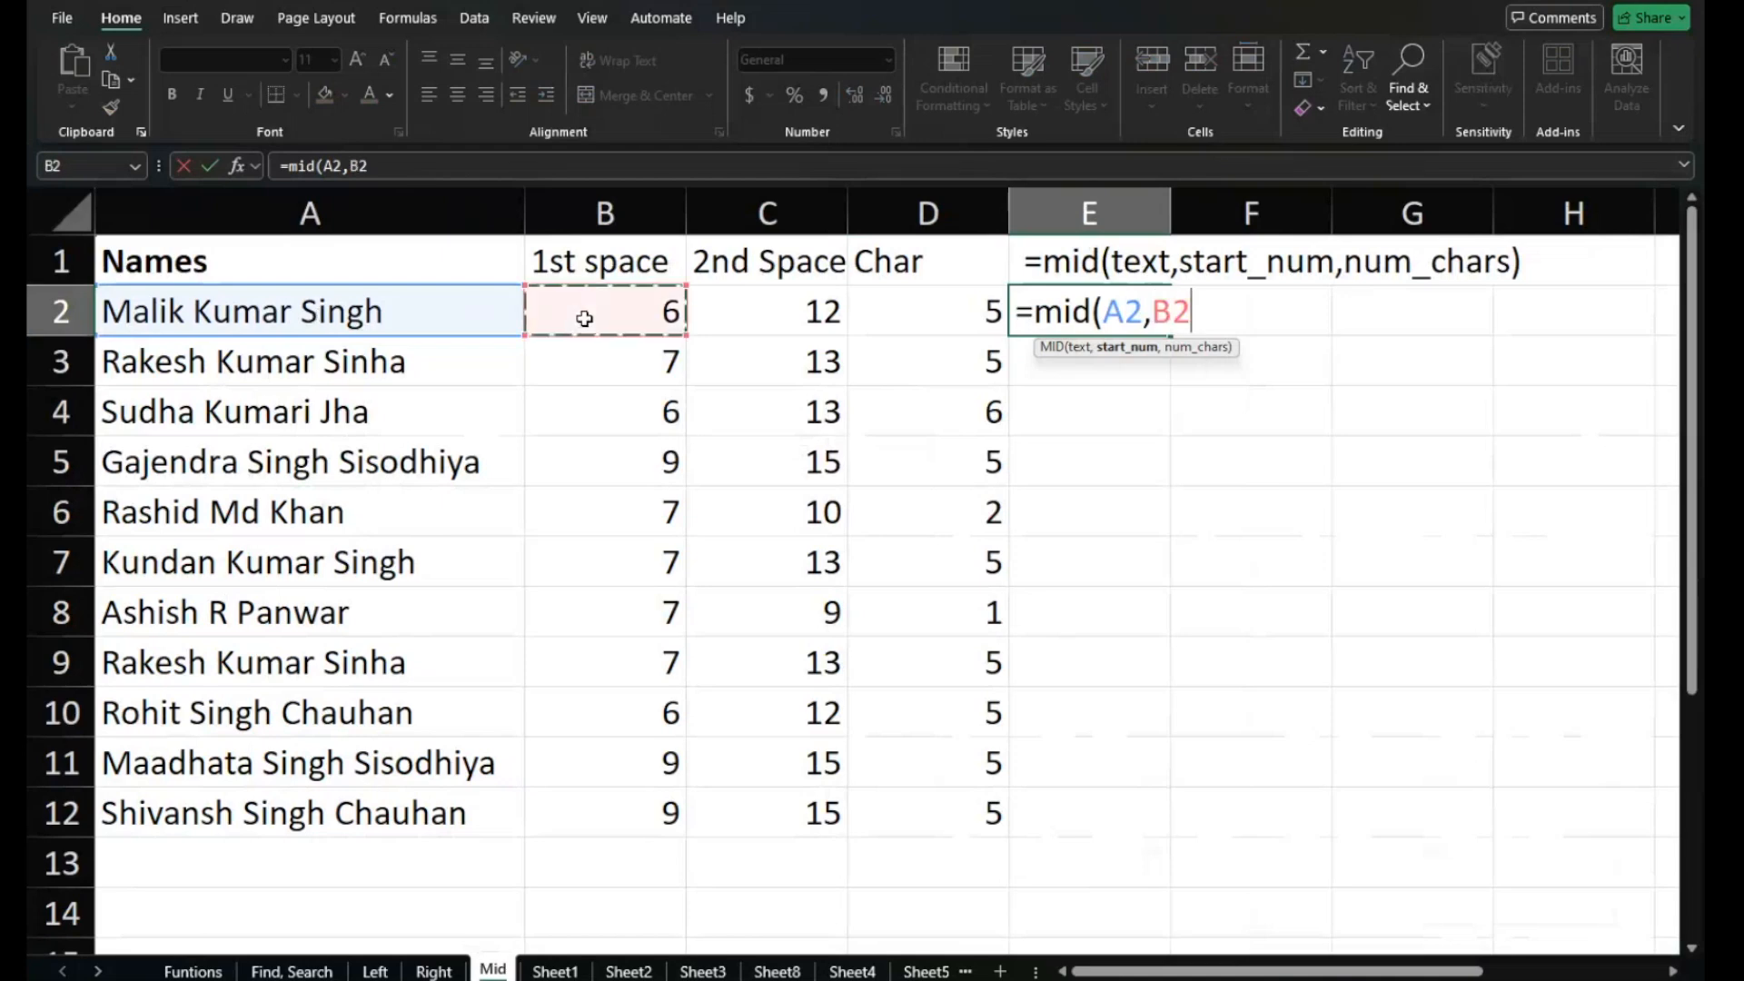
pyautogui.write(',')
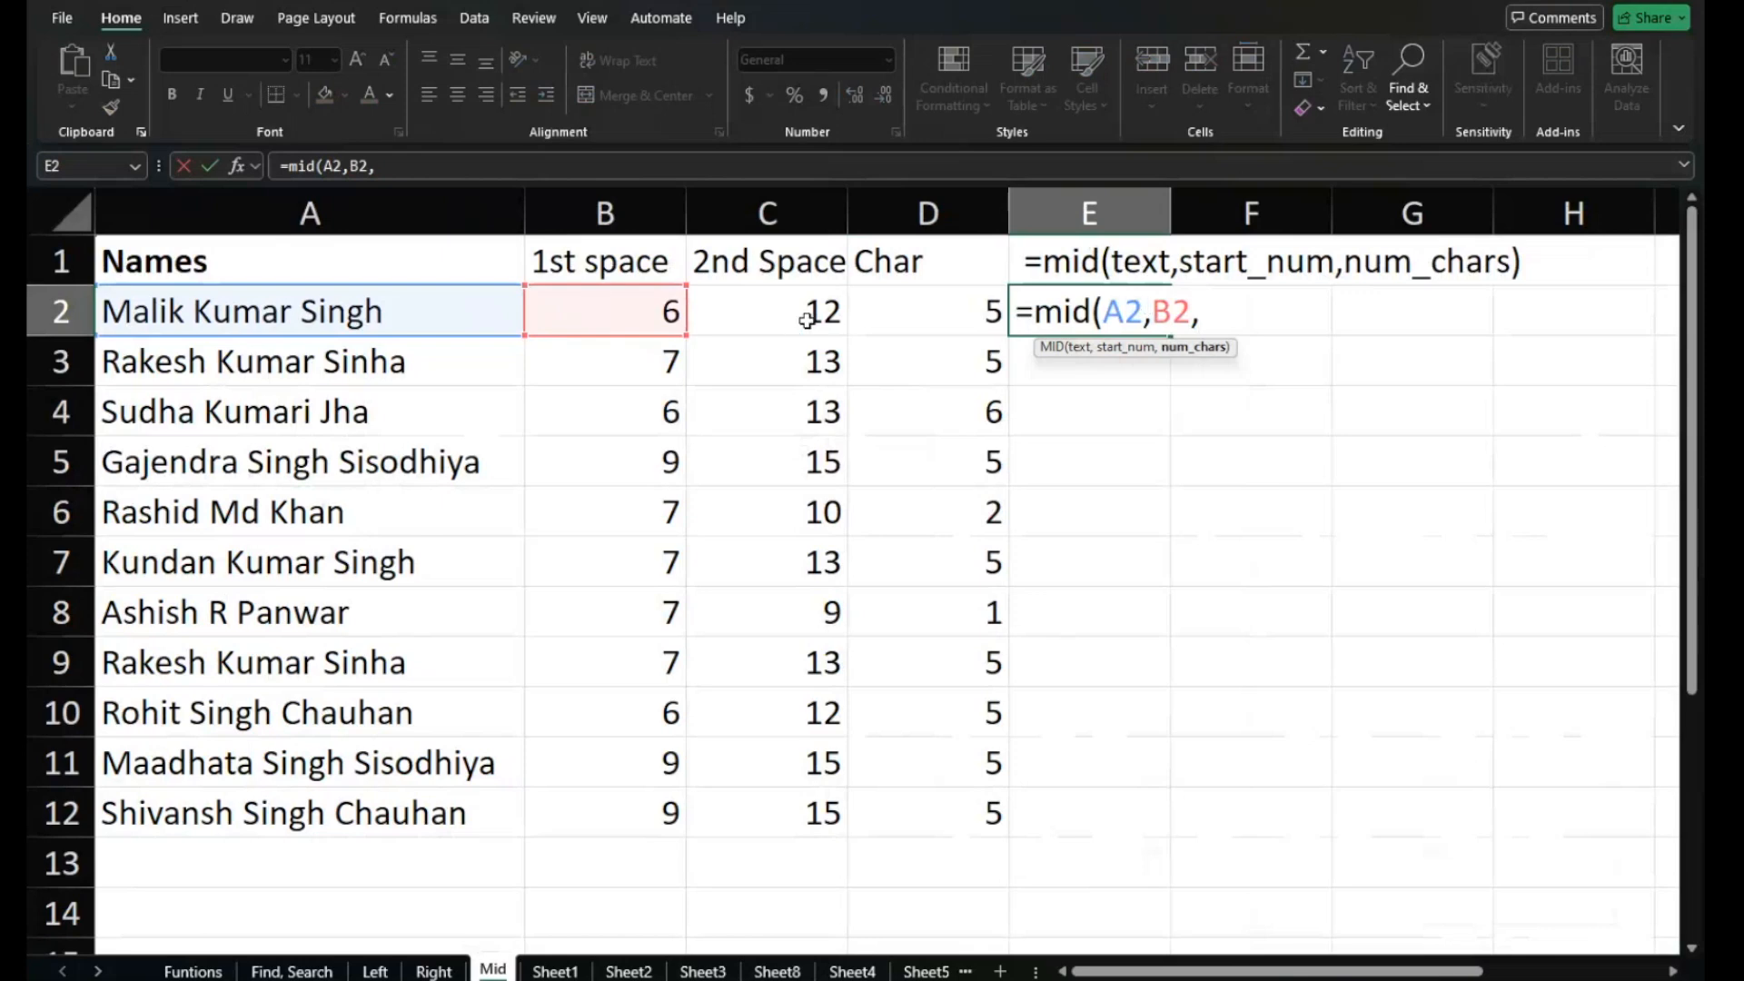
pyautogui.click(960, 299)
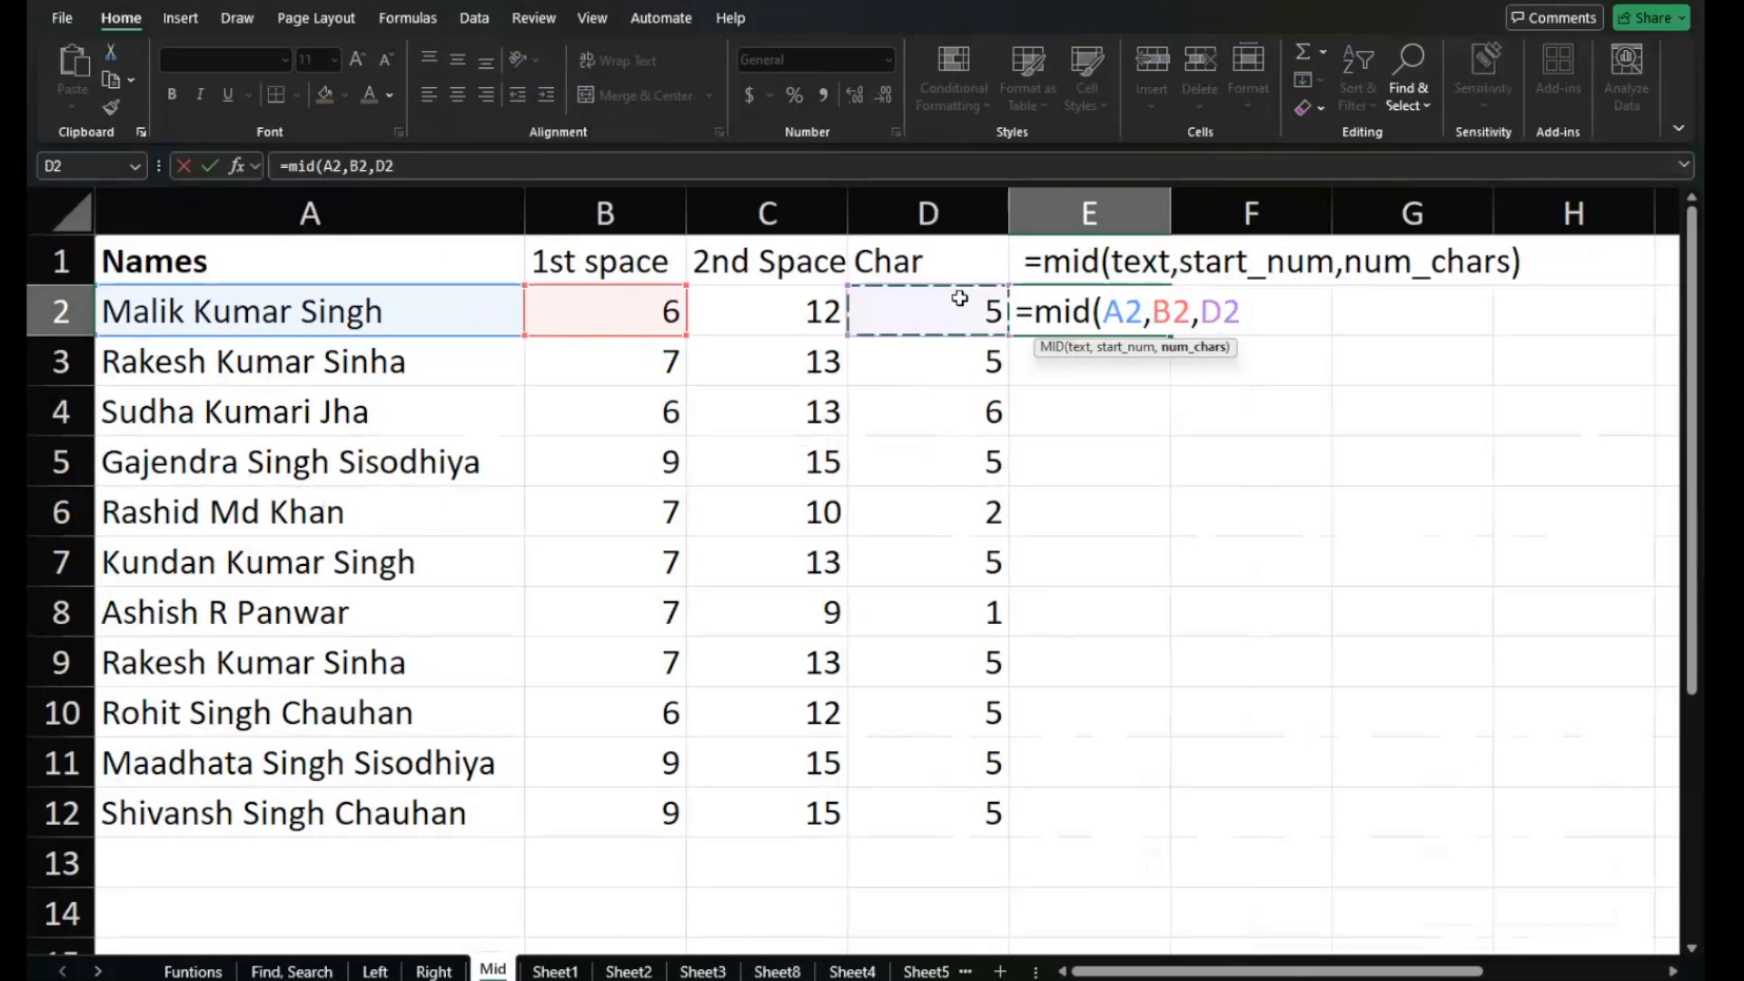
pyautogui.press('Return')
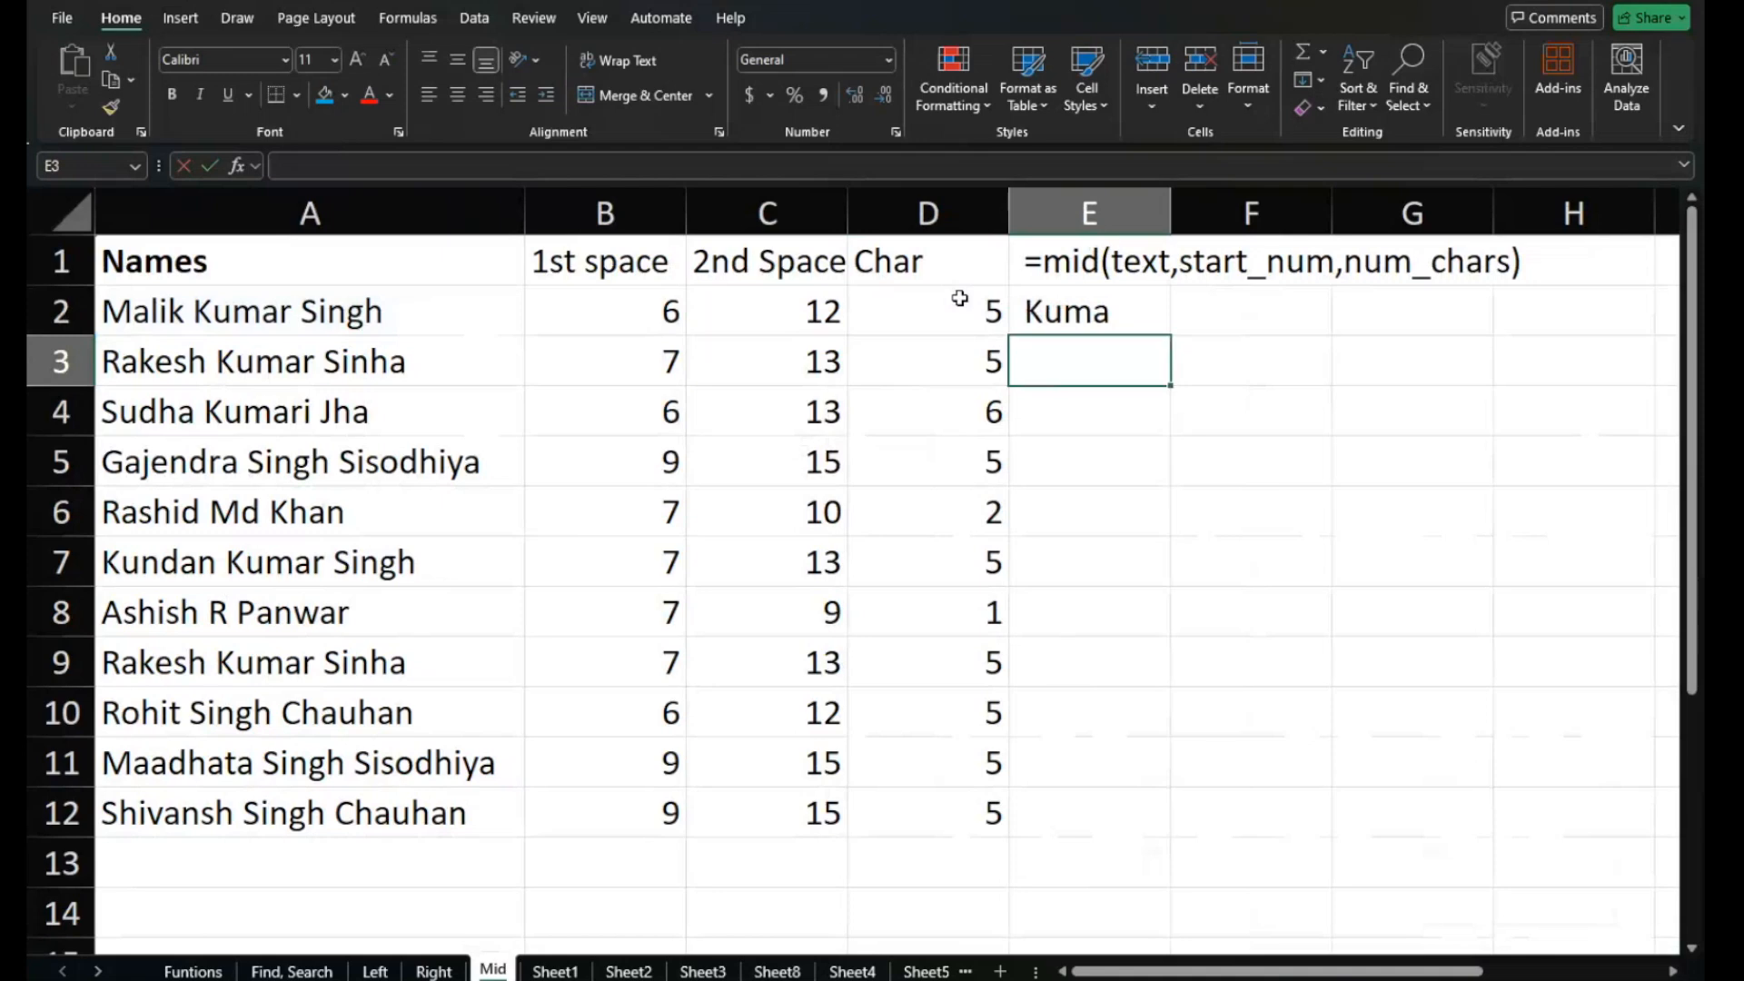
# Change the E2 formula to =MID(A2,B2+1,D2) so extraction starts one character after the first space.
pyautogui.click(1144, 319)
pyautogui.doubleClick(1149, 319)
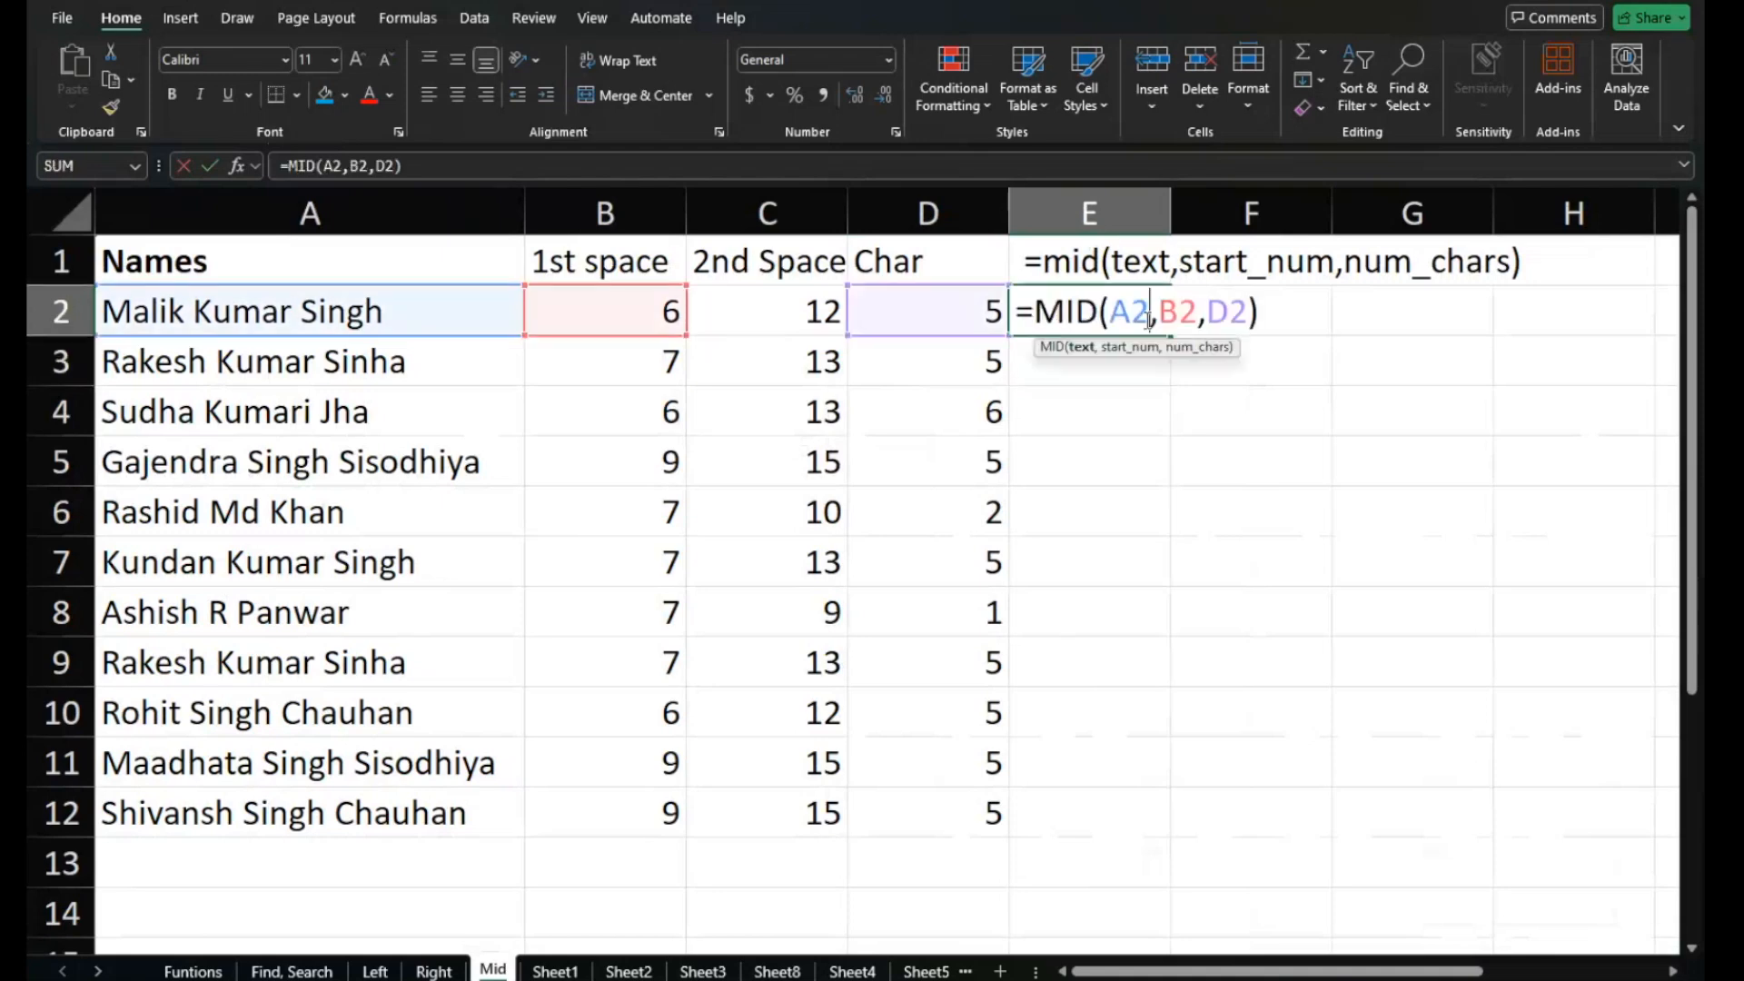
pyautogui.click(1182, 315)
pyautogui.click(1199, 315)
pyautogui.write('+')
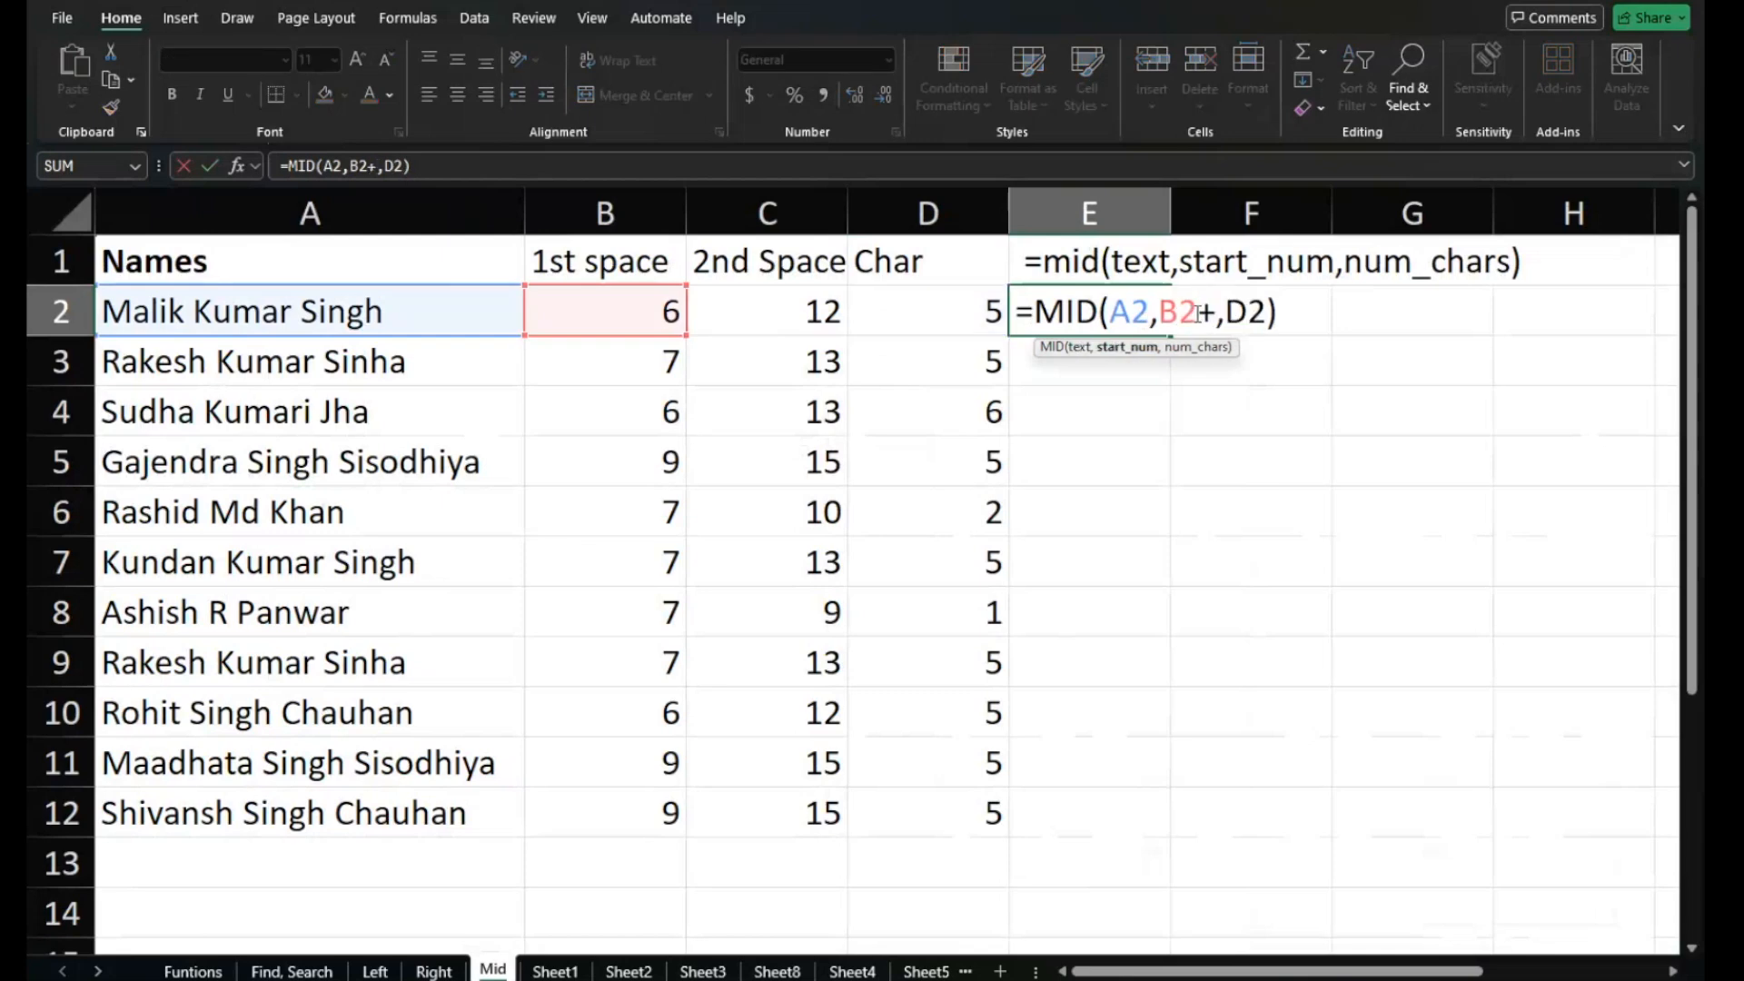
pyautogui.write('1')
pyautogui.press('Return')
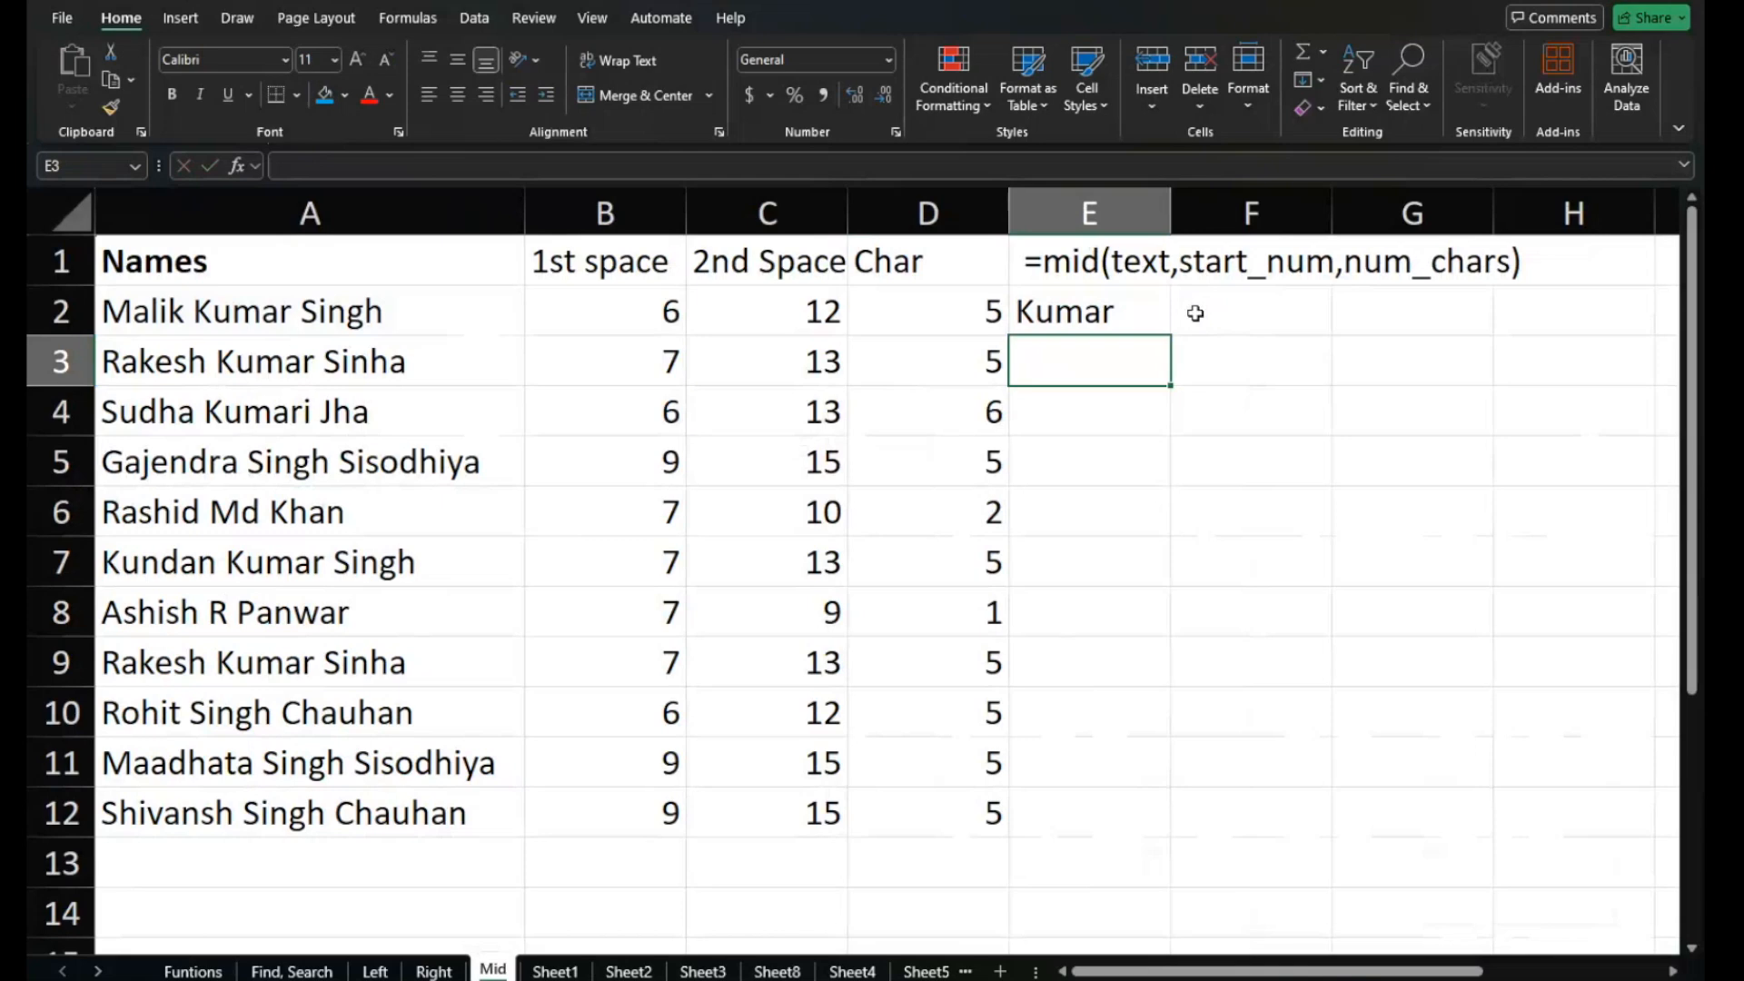
# Fill the E2 MID formula down to the end of the names list.
pyautogui.click(1128, 303)
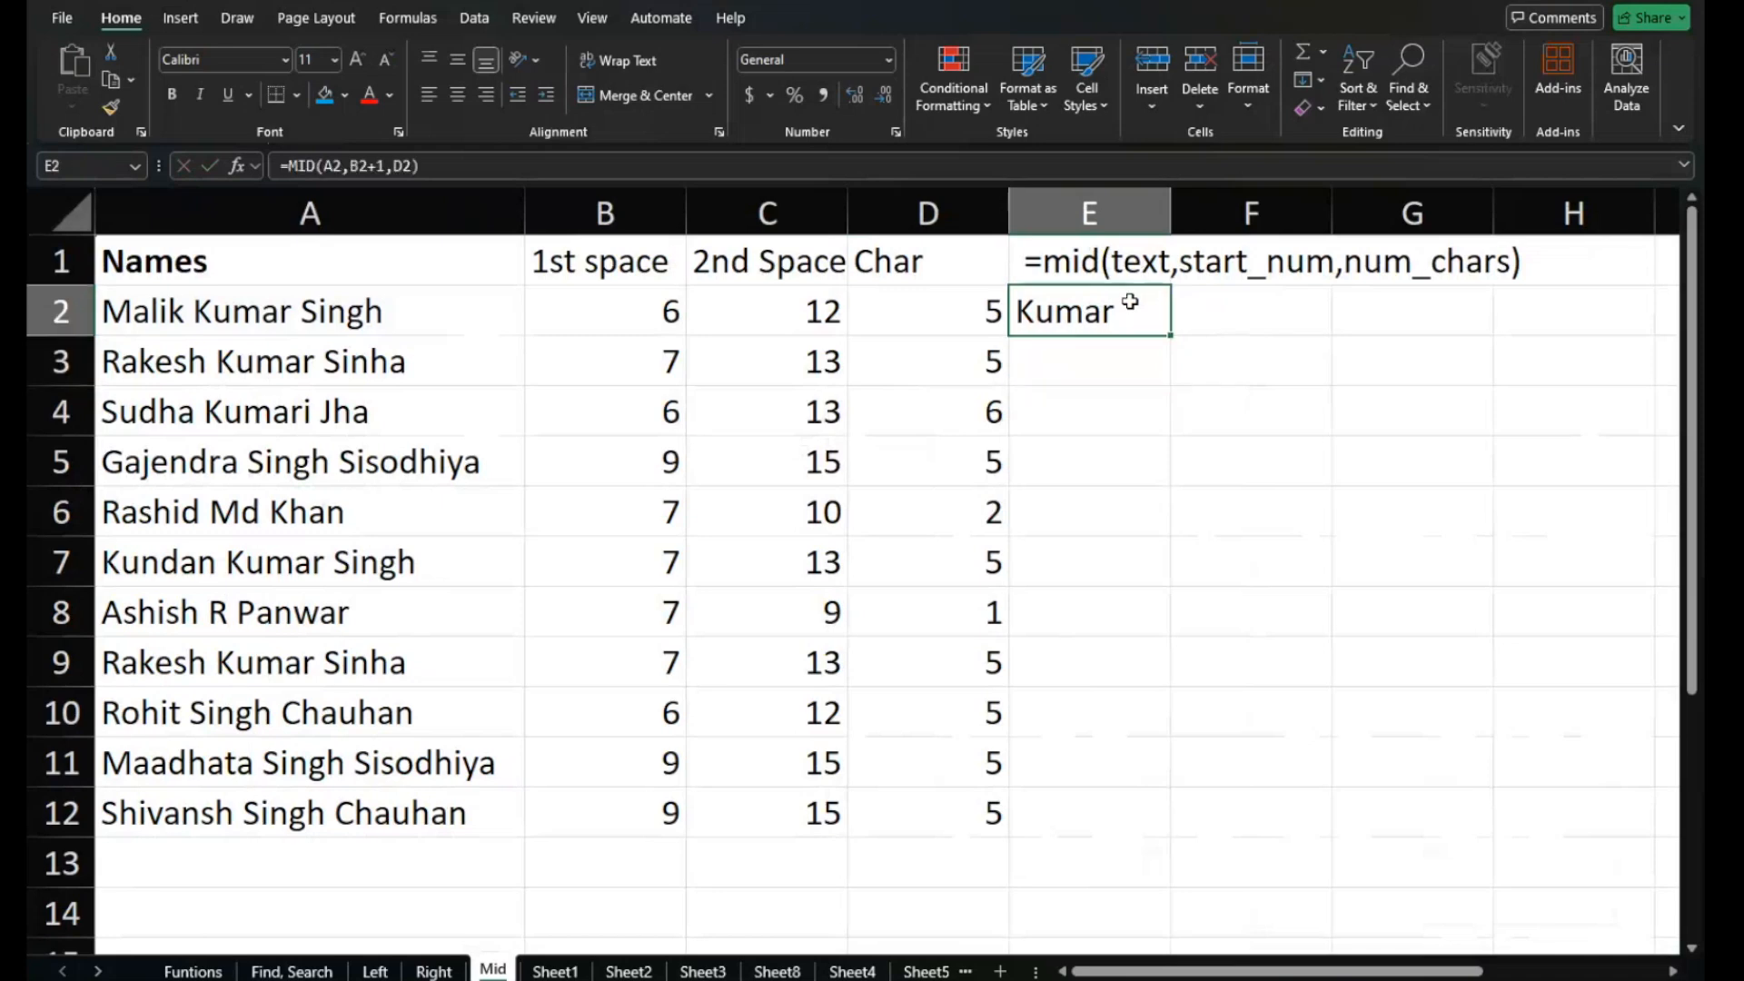
pyautogui.doubleClick(1171, 335)
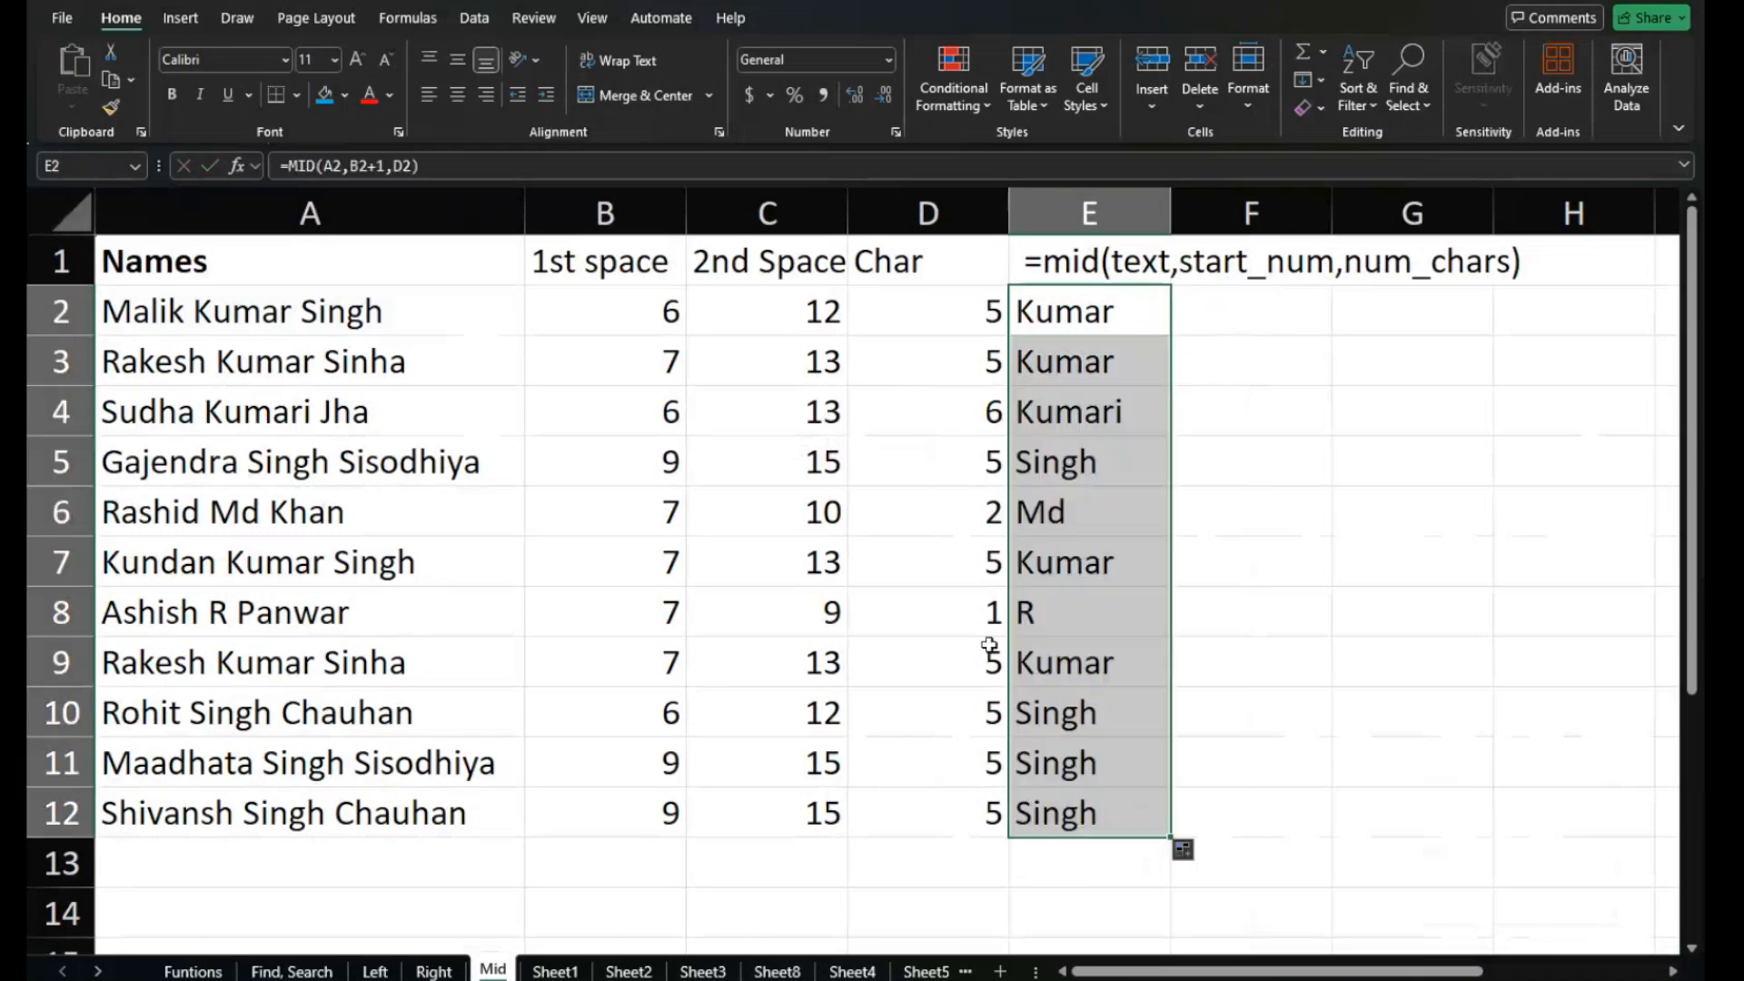
pyautogui.click(1360, 574)
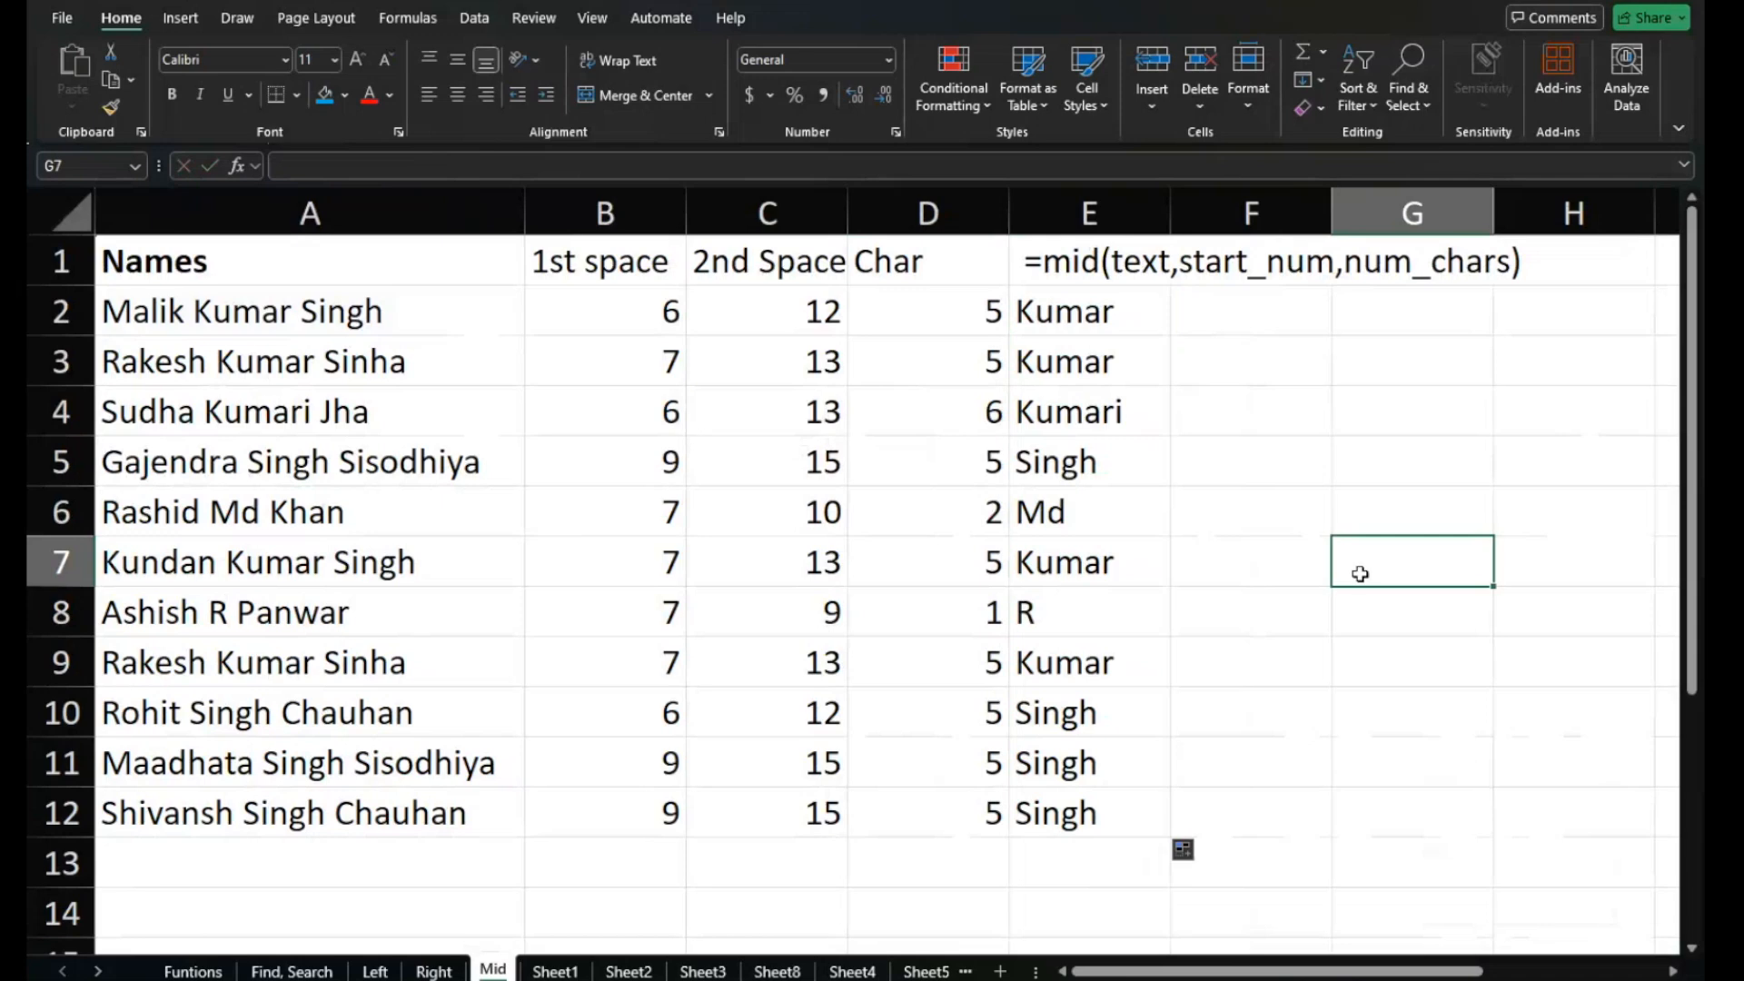
# Move the MID syntax note from E1 to F1 and enter the header Middle Name in E1.
pyautogui.click(1109, 269)
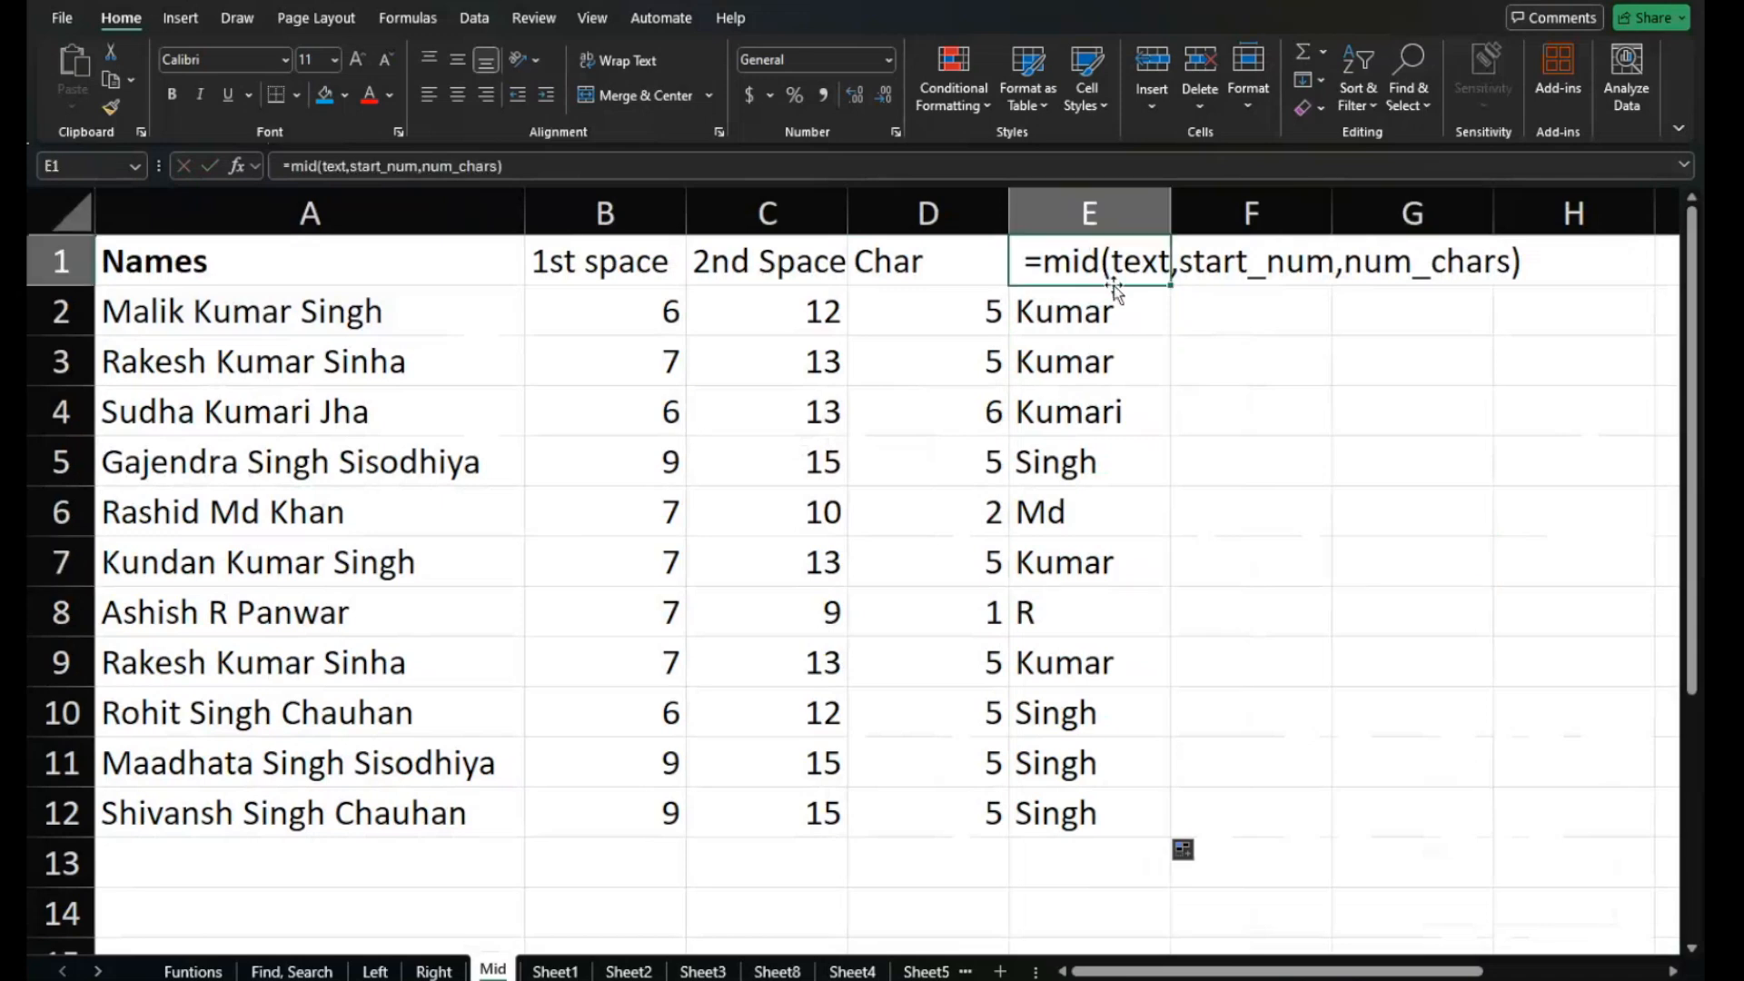
pyautogui.moveTo(1114, 285); pyautogui.dragTo(1226, 277)
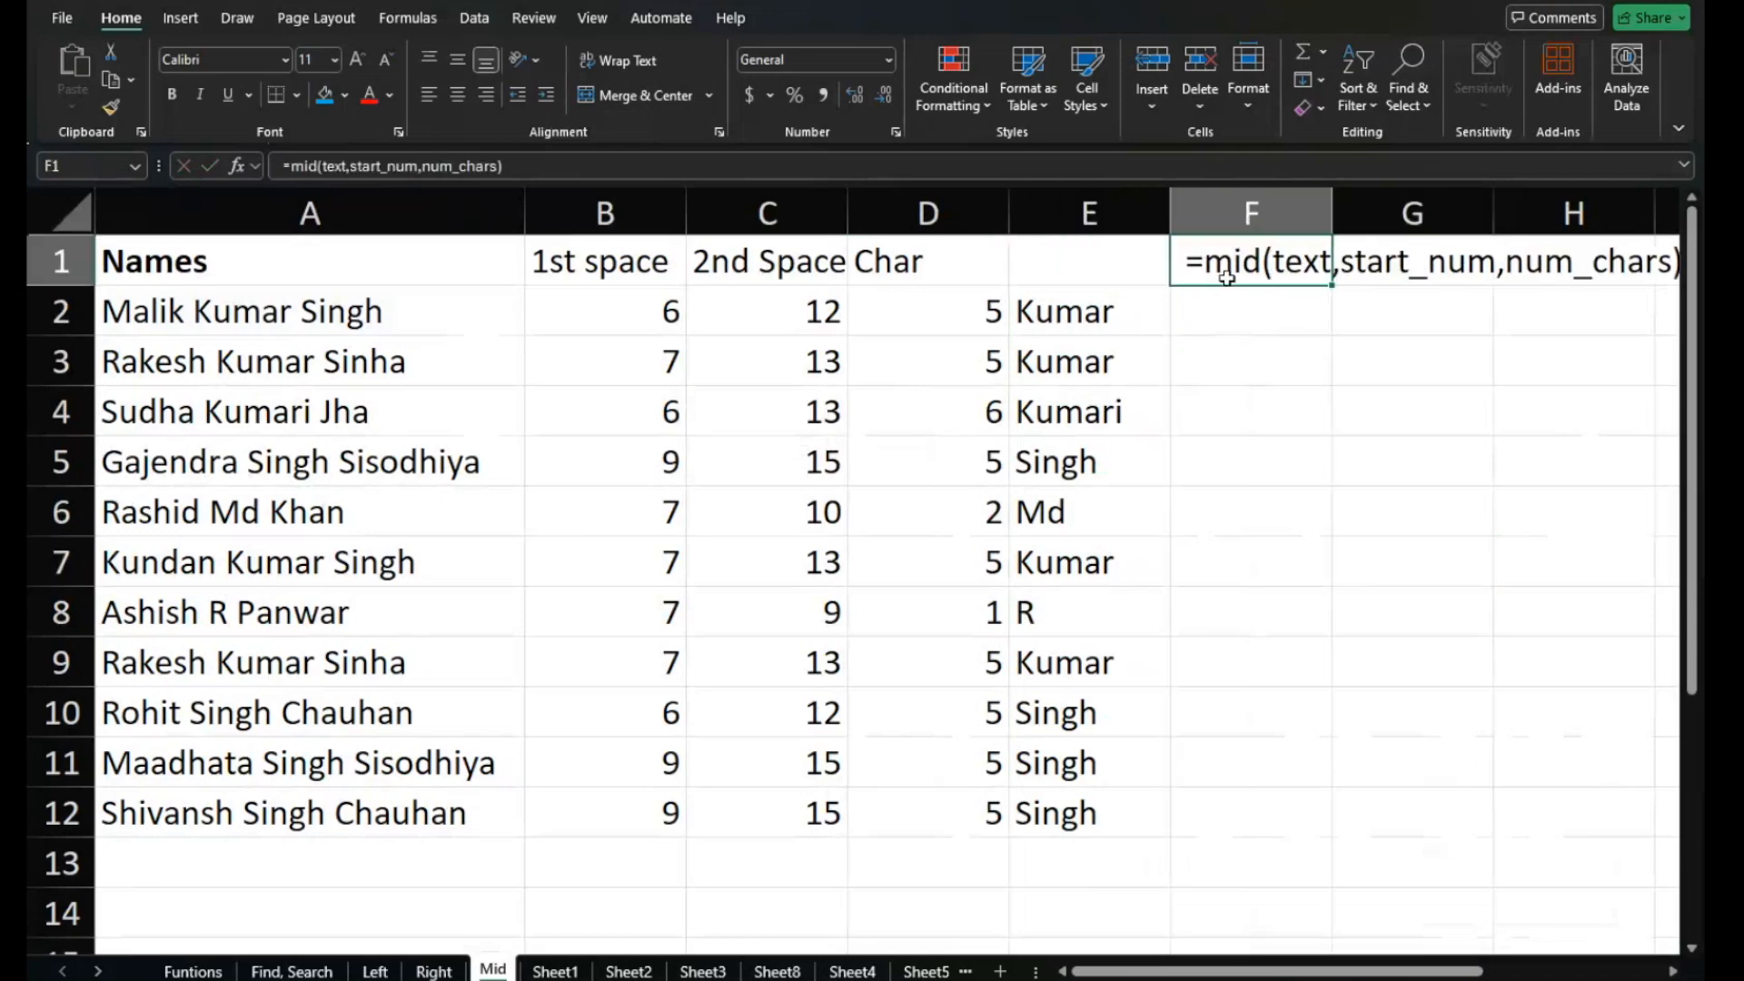
pyautogui.click(1081, 262)
pyautogui.write('Middle Name')
pyautogui.press('Return')
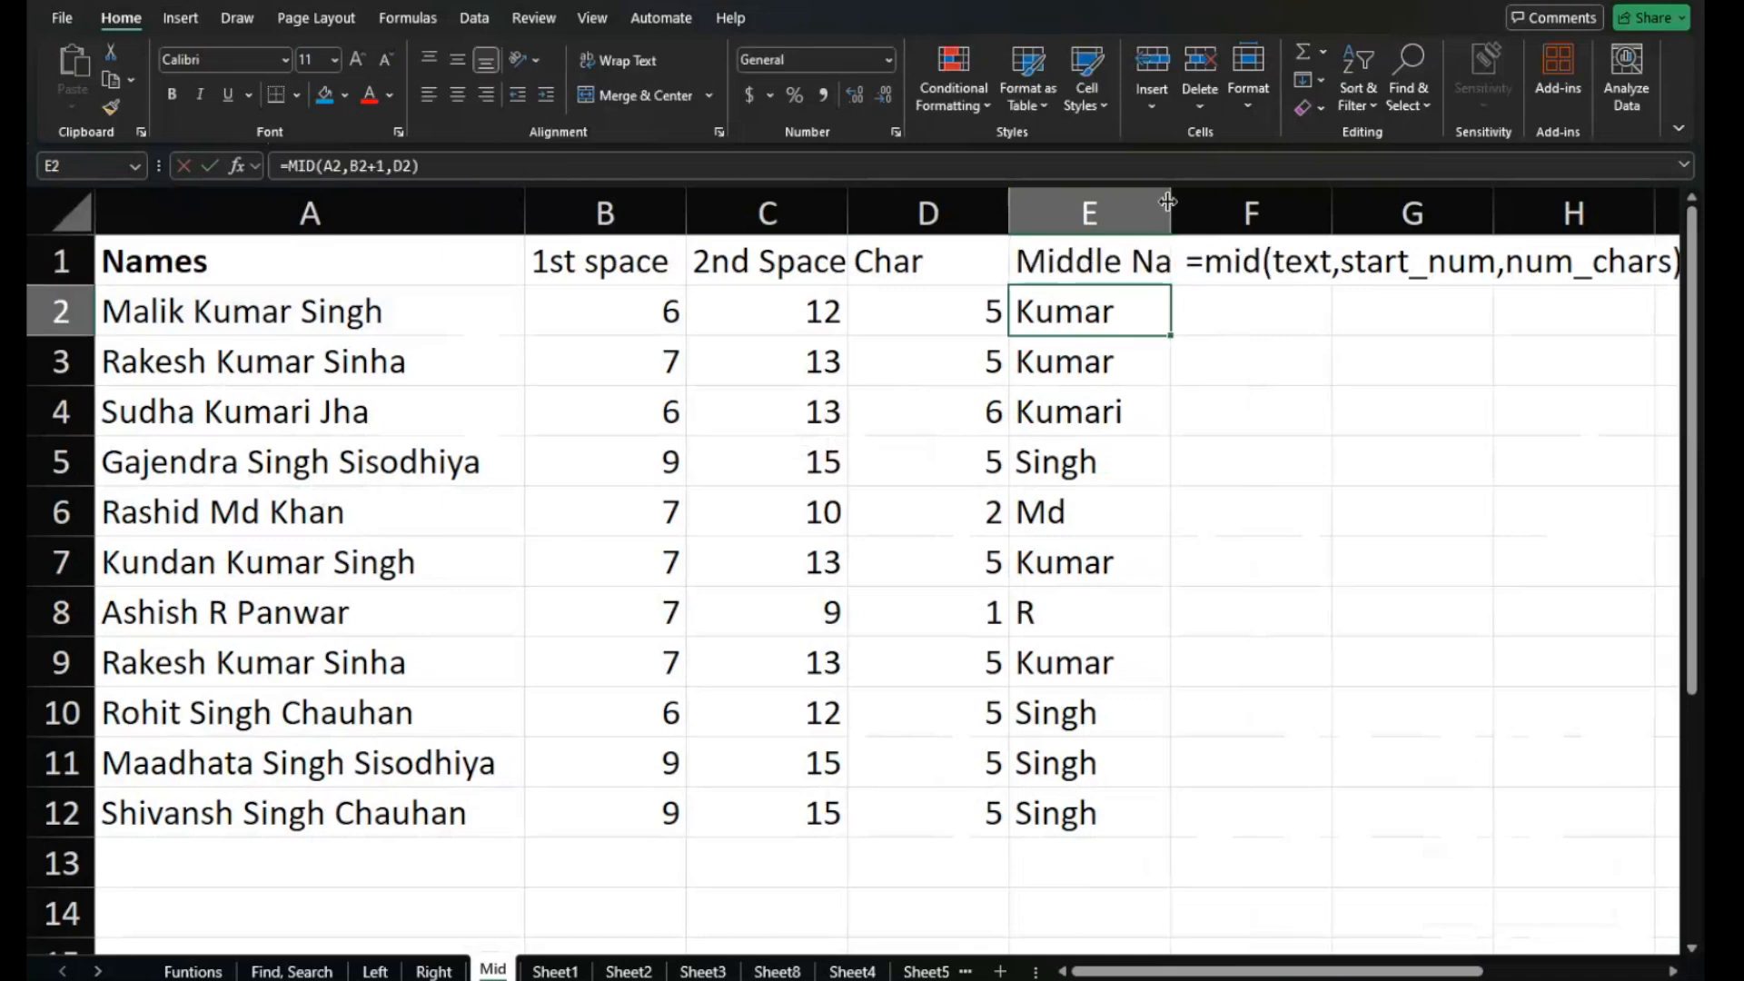
# Fit column E's width to its contents and make the Middle Name header bold.
pyautogui.doubleClick(1170, 203)
pyautogui.click(1140, 261)
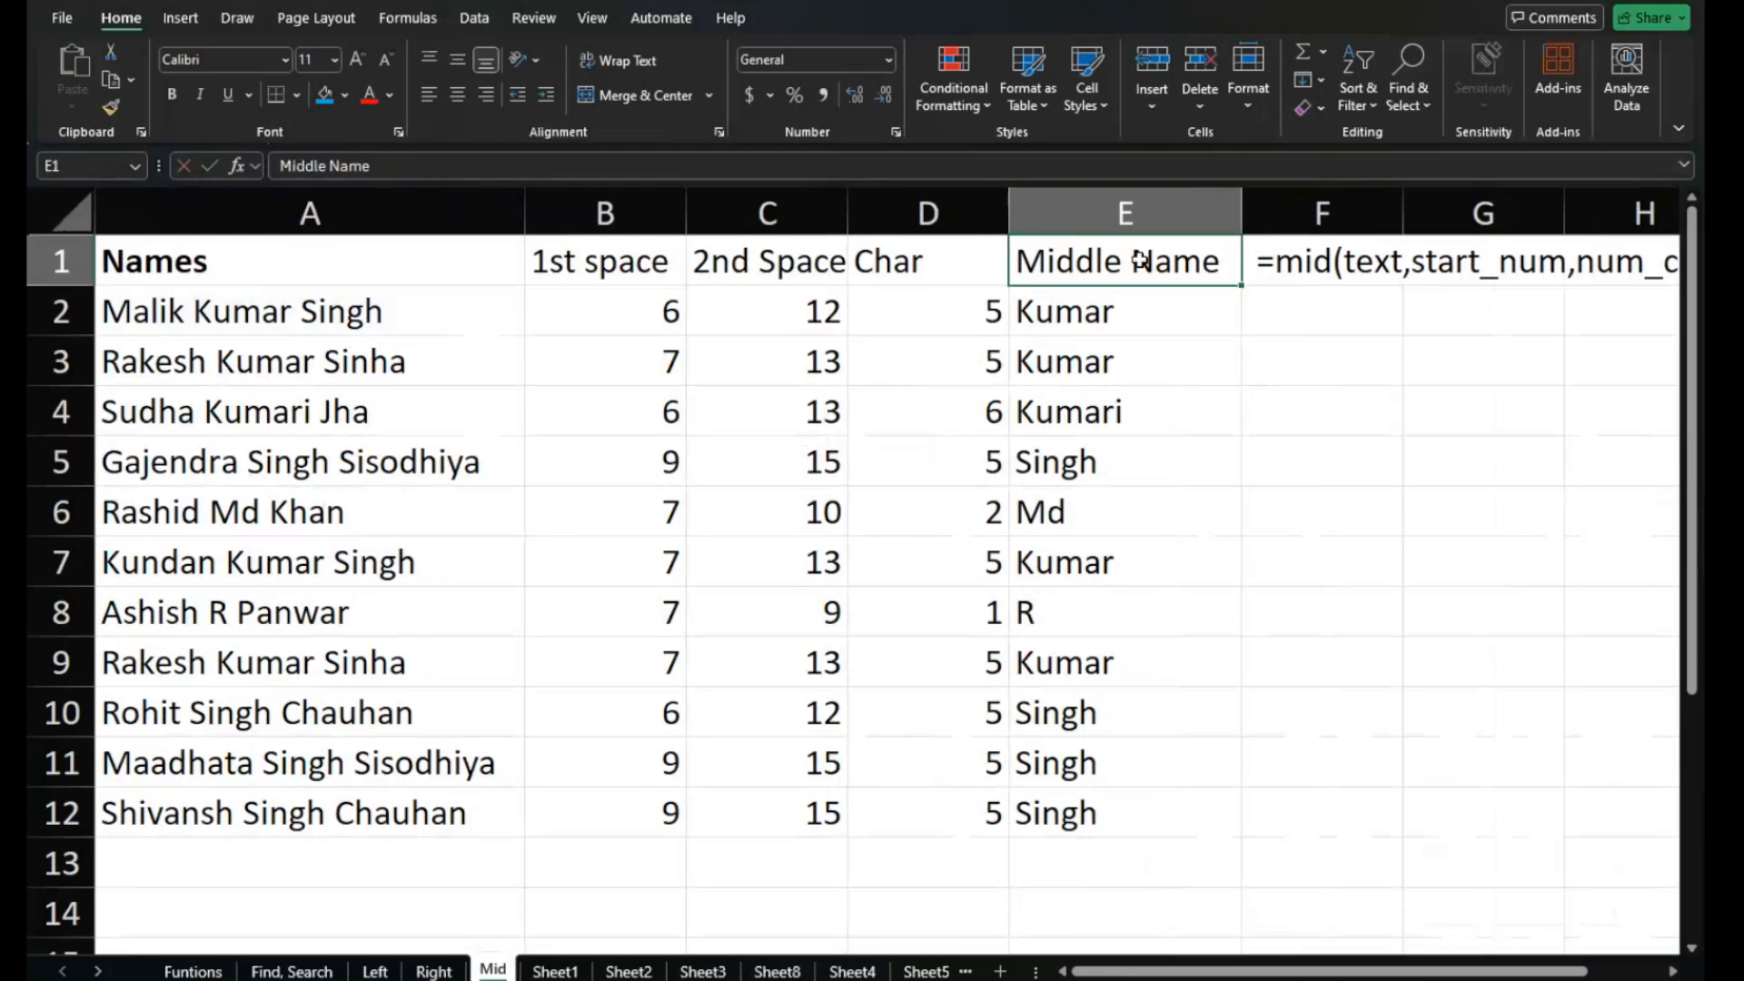
pyautogui.hotkey('ctrl', 'b')
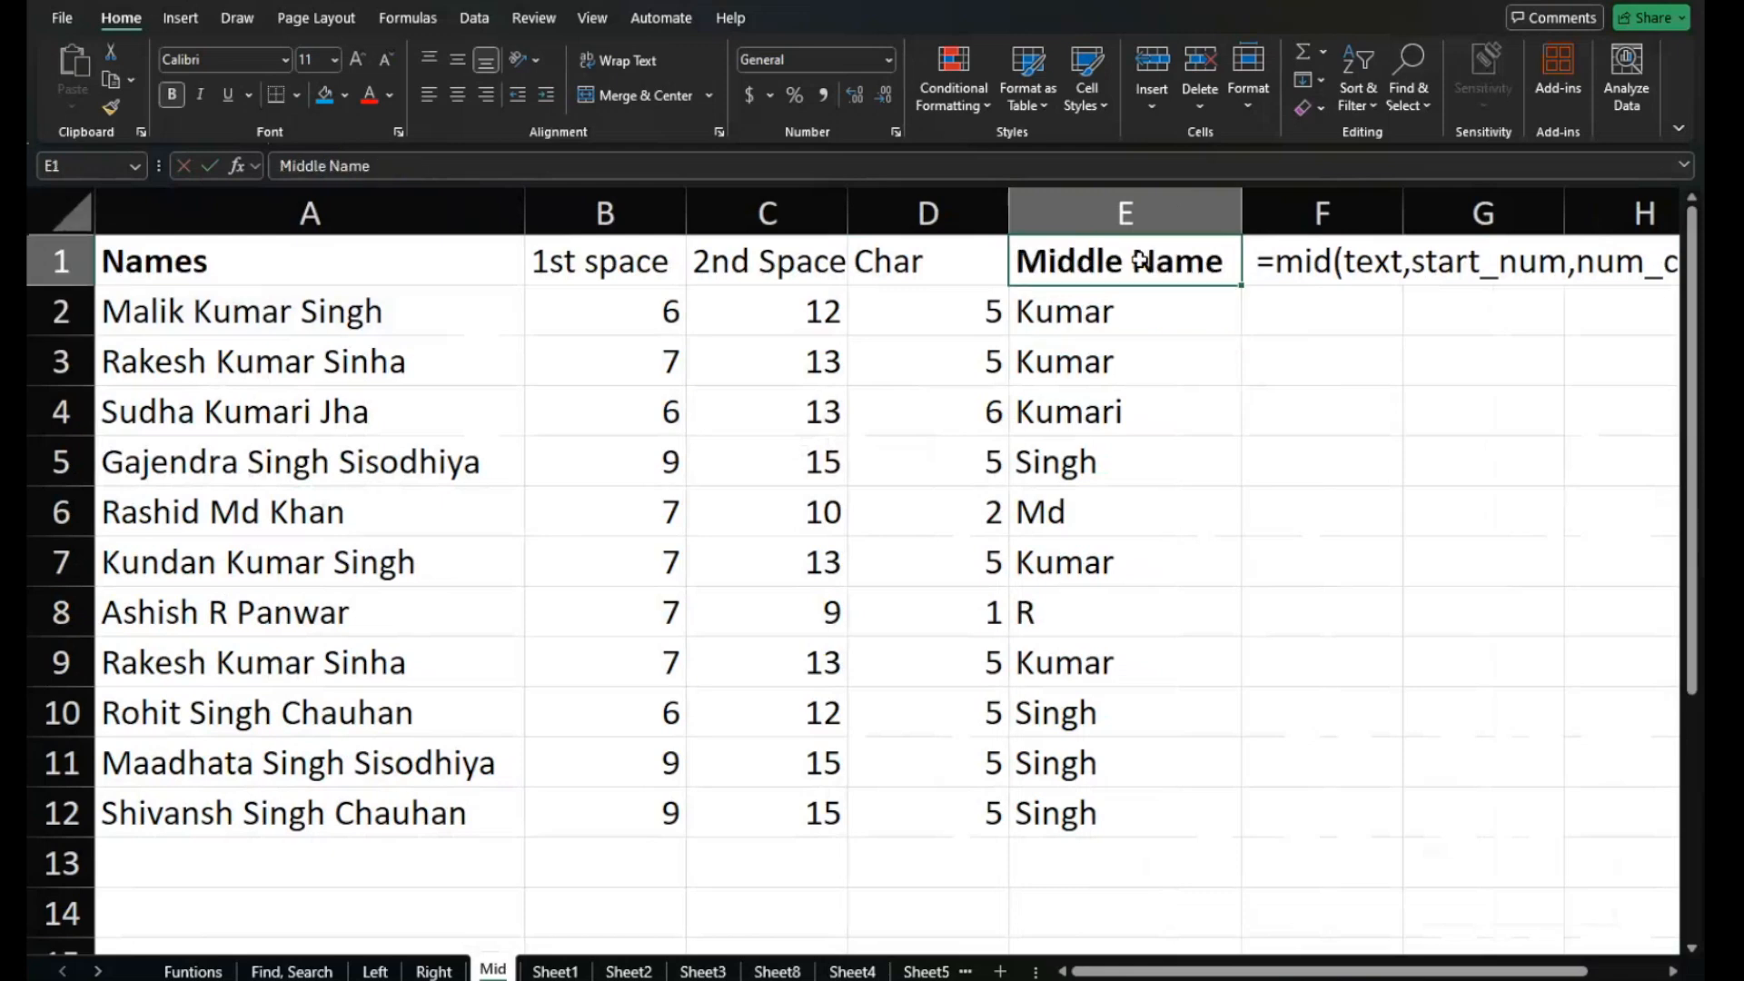
pyautogui.click(1318, 338)
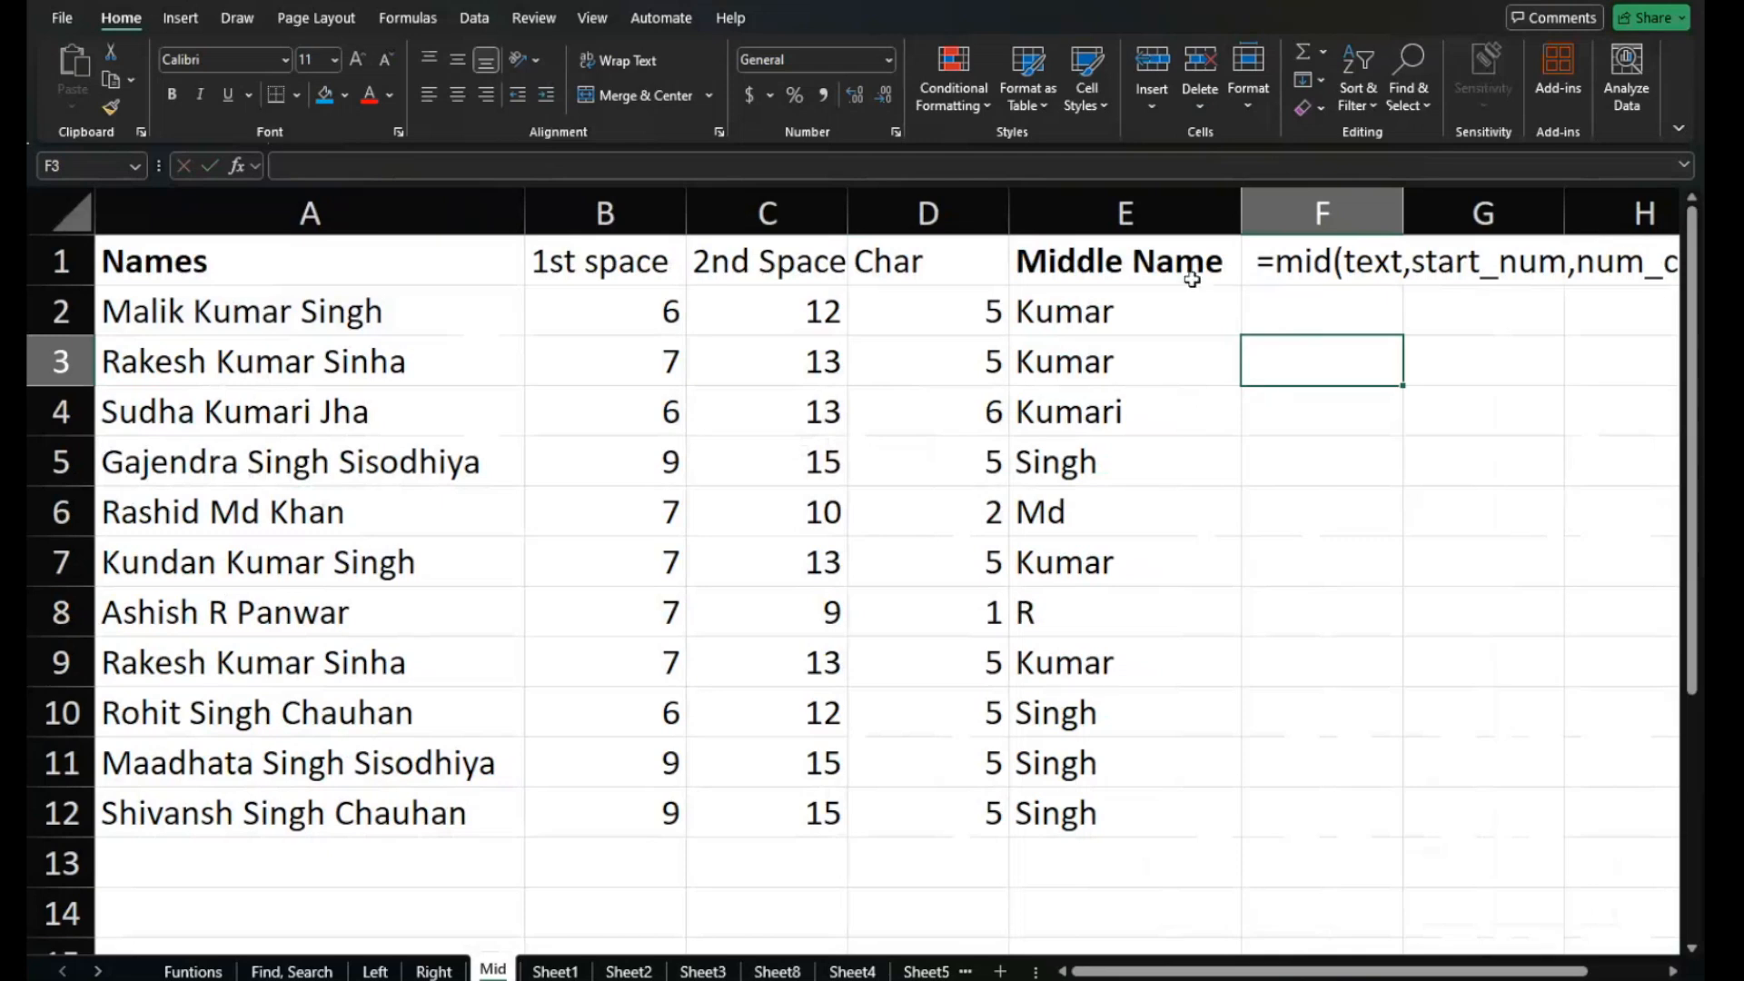
# Insert a new column before the syntax note, head it Expert in F1, and narrow it to fit the header.
pyautogui.click(1284, 210)
pyautogui.hotkey('ctrl', 'shift', '=')
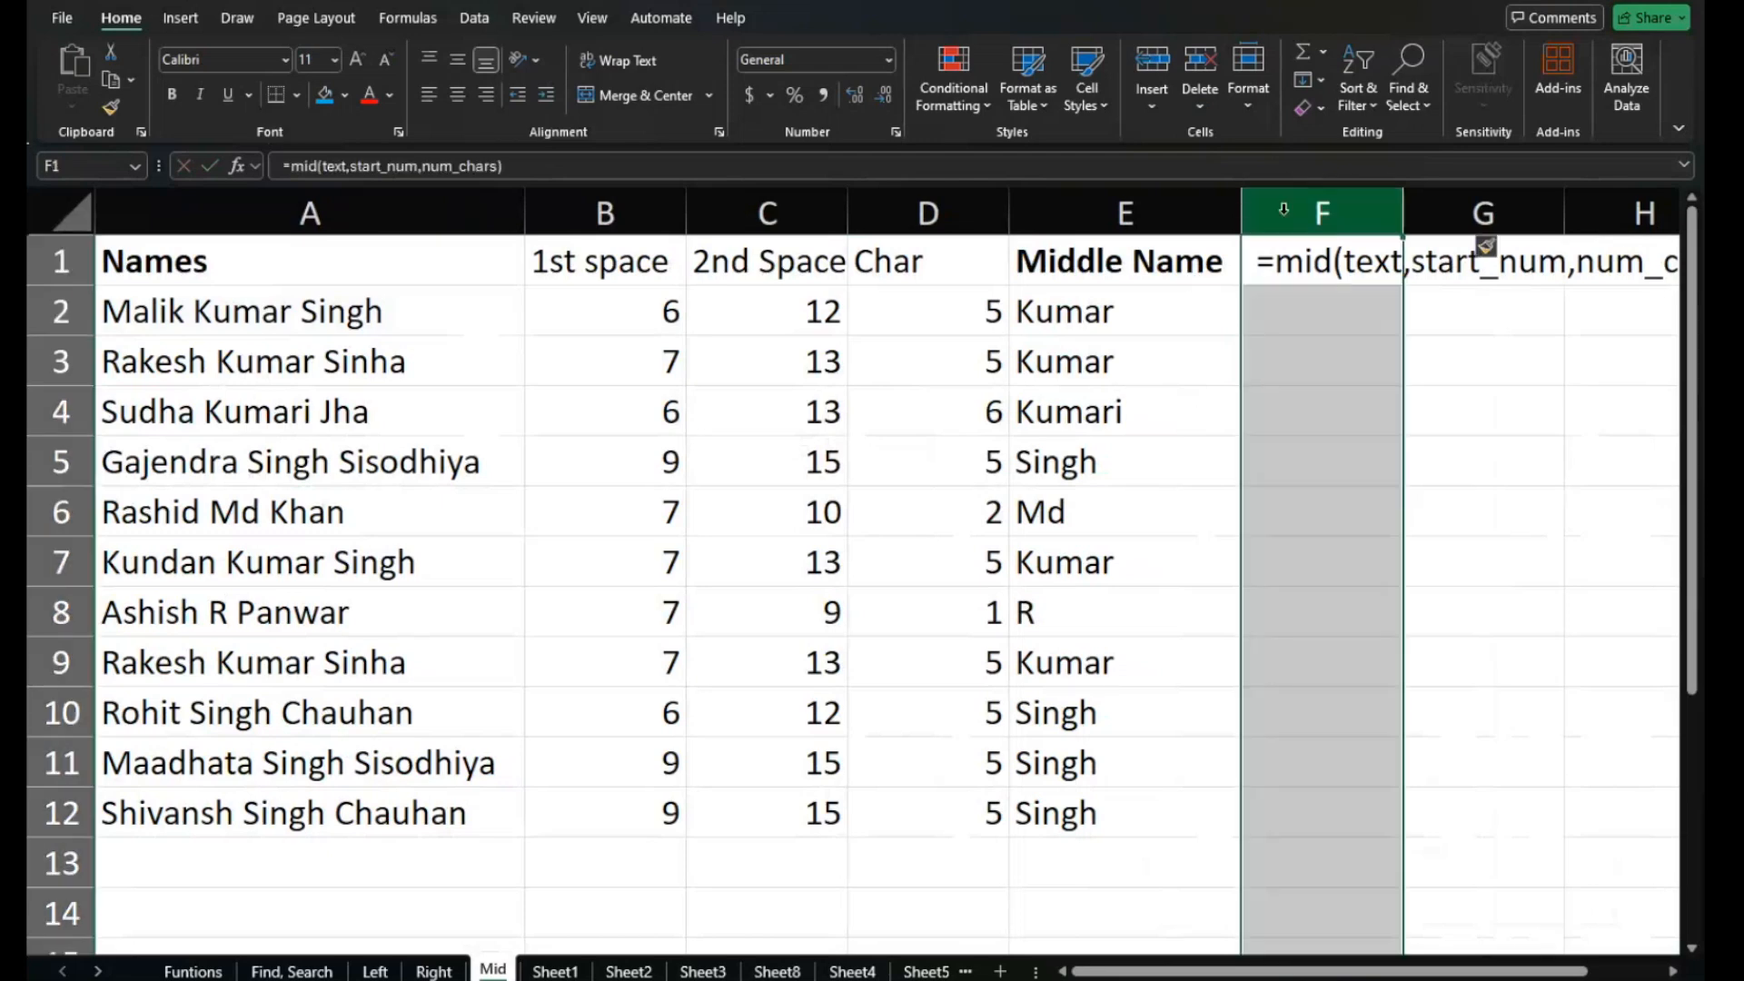
pyautogui.click(1295, 272)
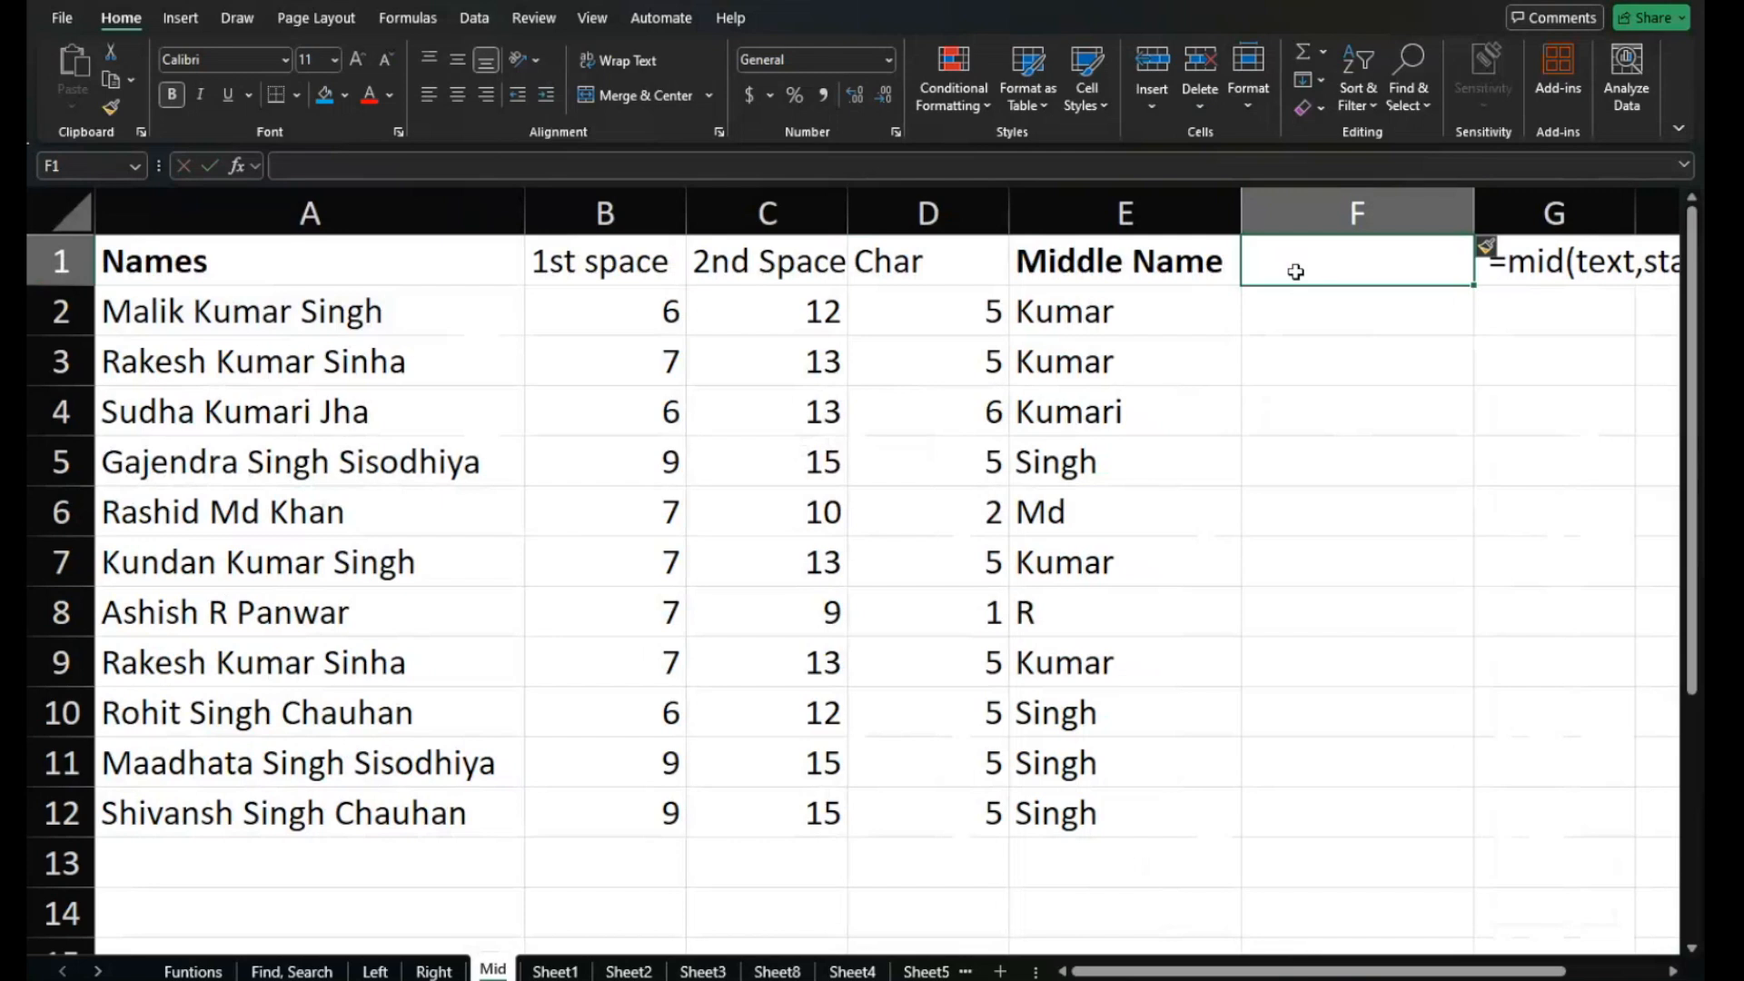
pyautogui.write('Expe')
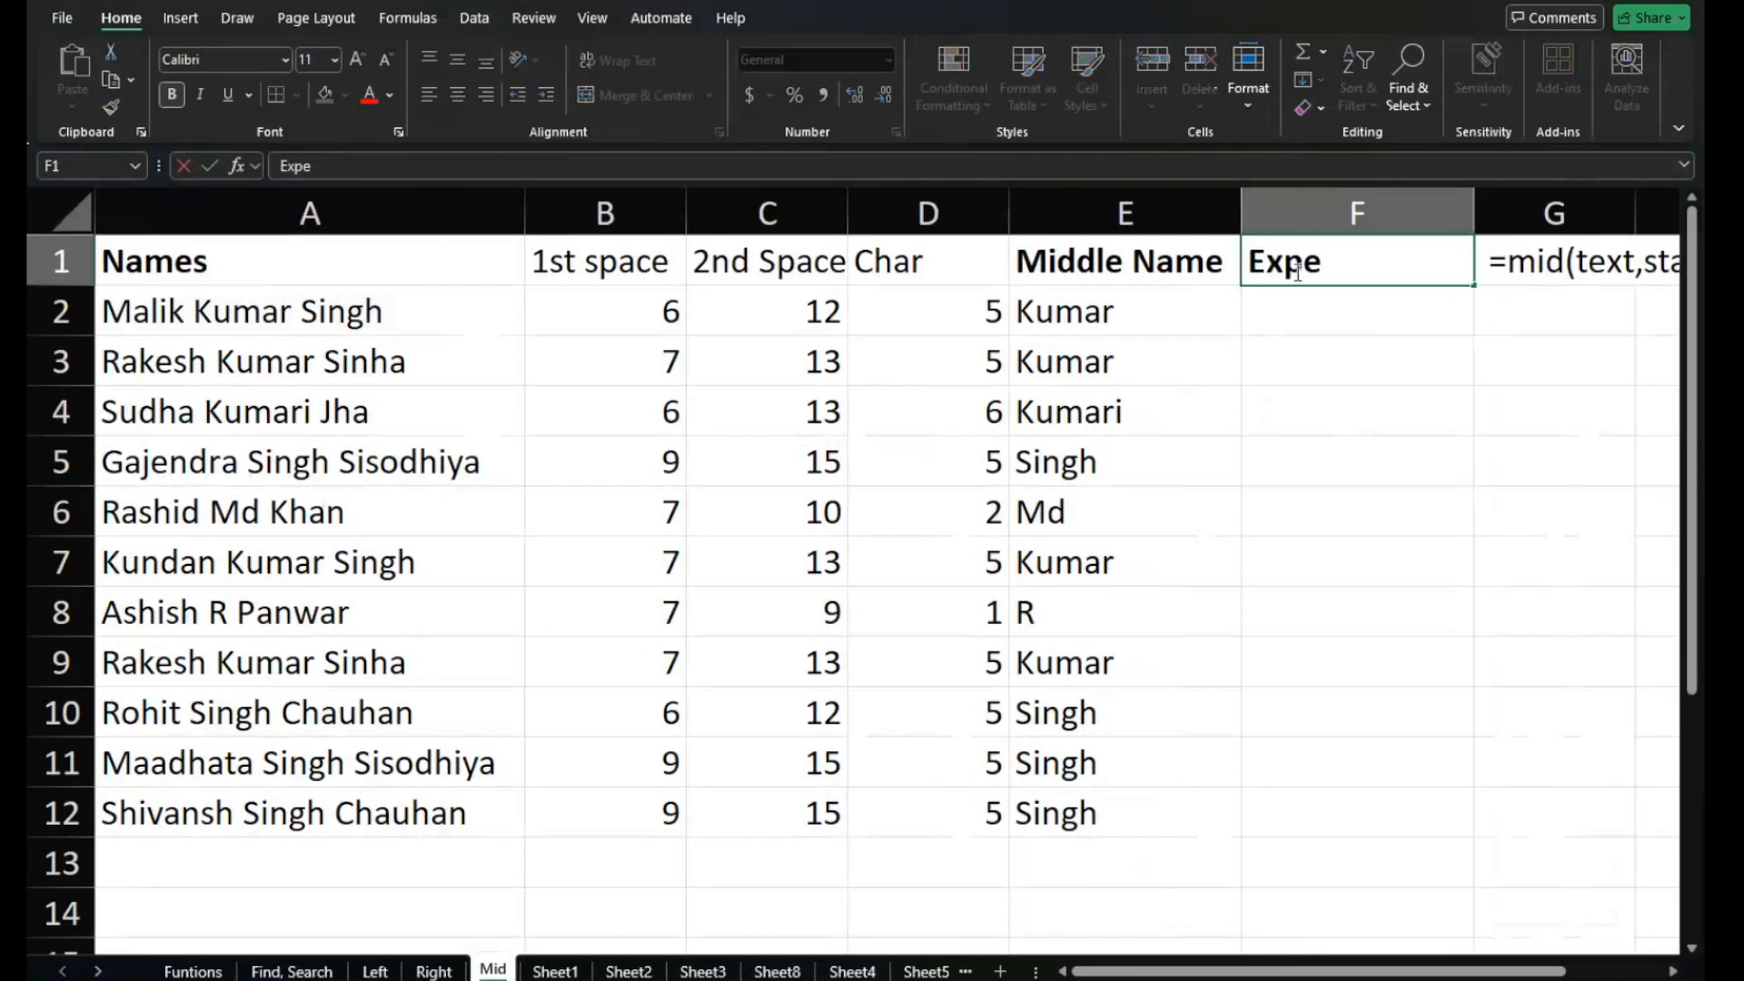
pyautogui.write('rt')
pyautogui.press('Return')
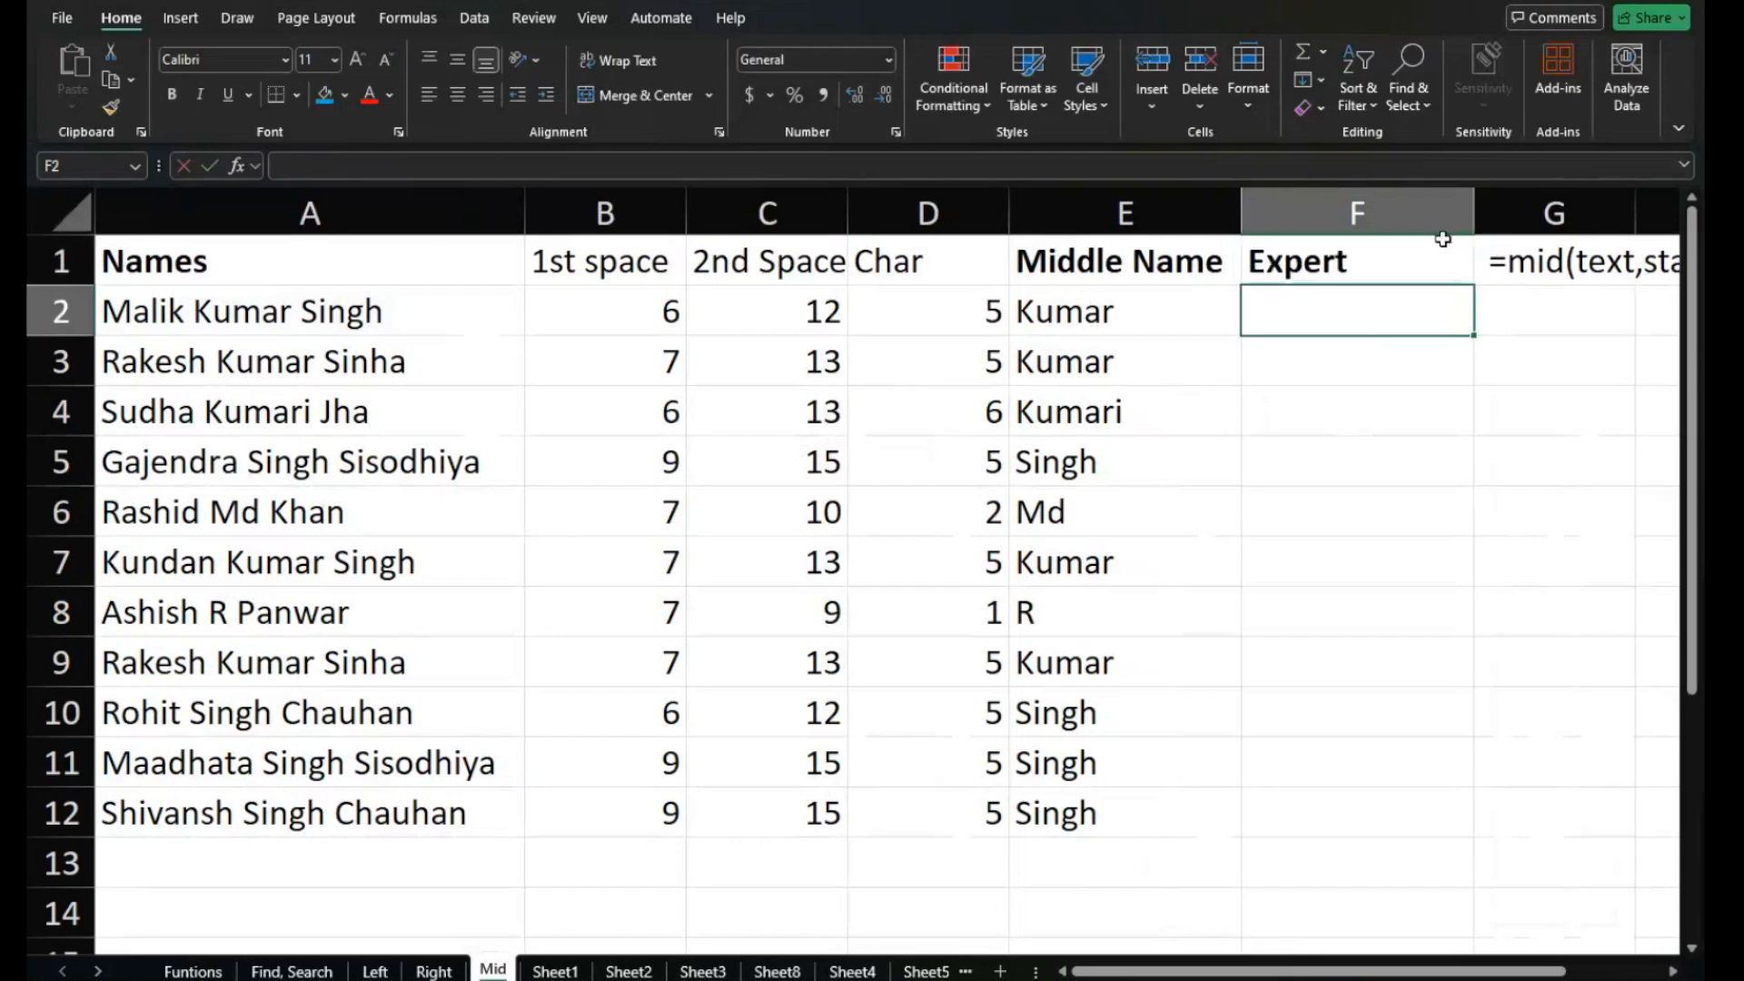
pyautogui.moveTo(1477, 202); pyautogui.dragTo(1361, 202)
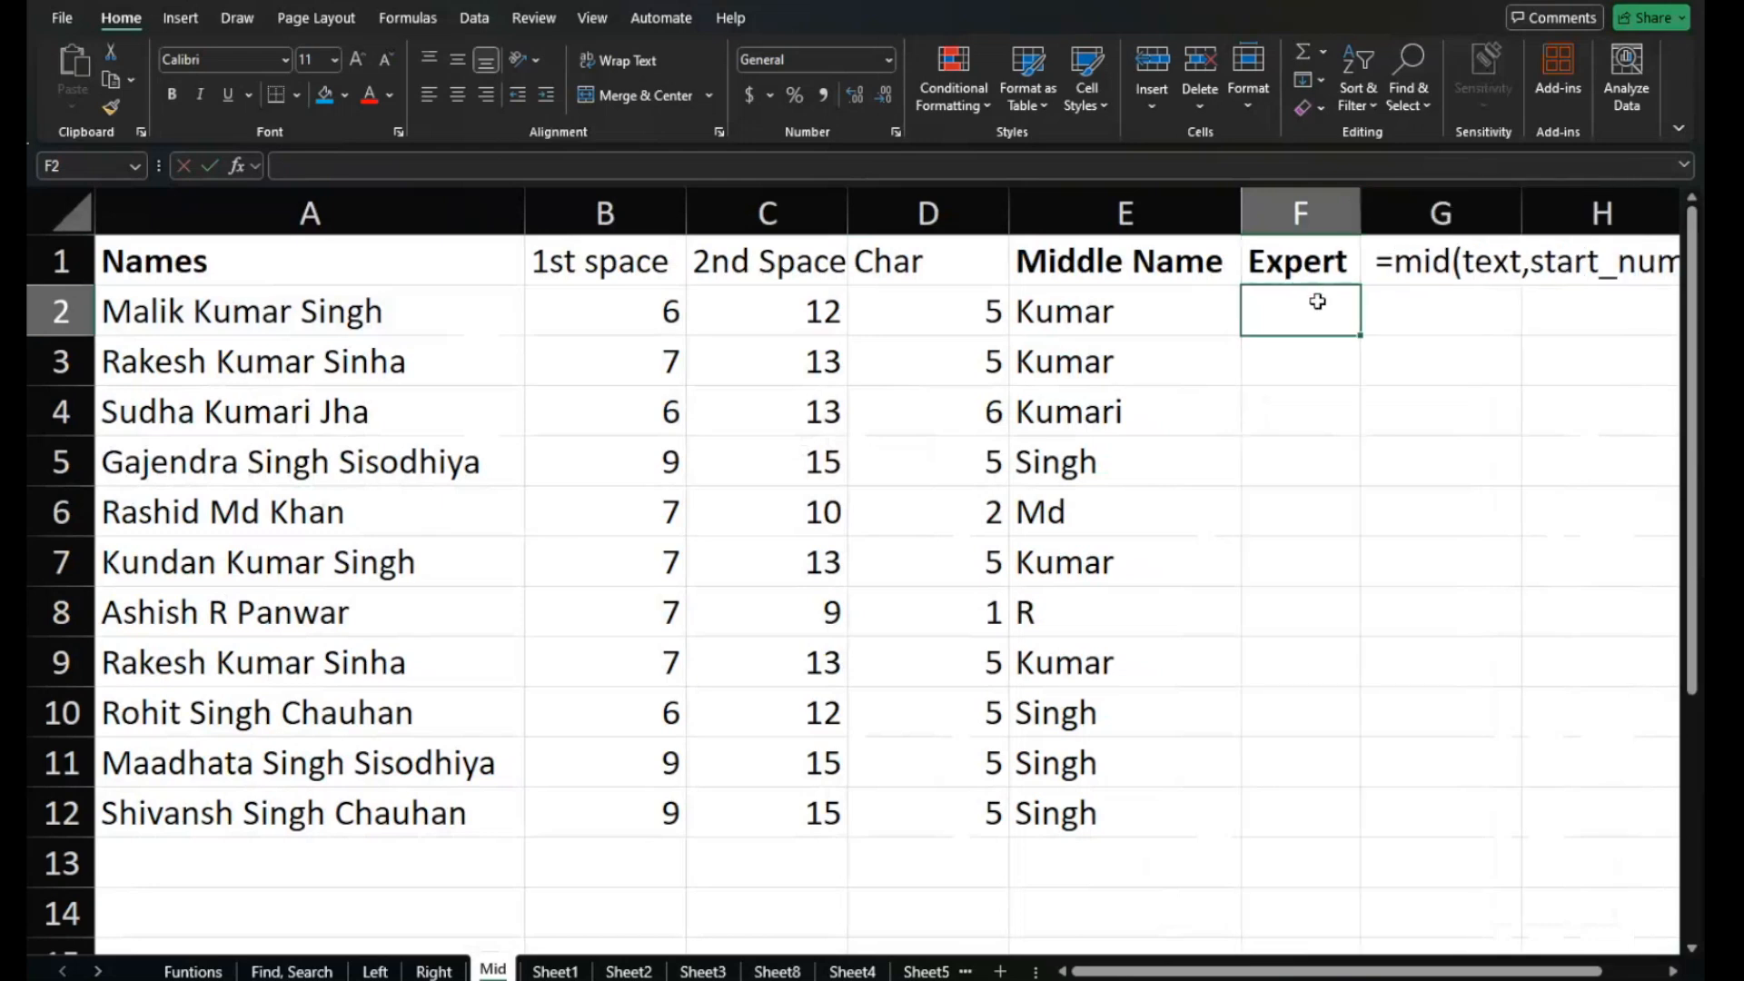
# Begin a single-cell formula in F2 with =mid(A2,find(" ",A2,1)+1, as the text and start-position arguments.
pyautogui.write('=mid')
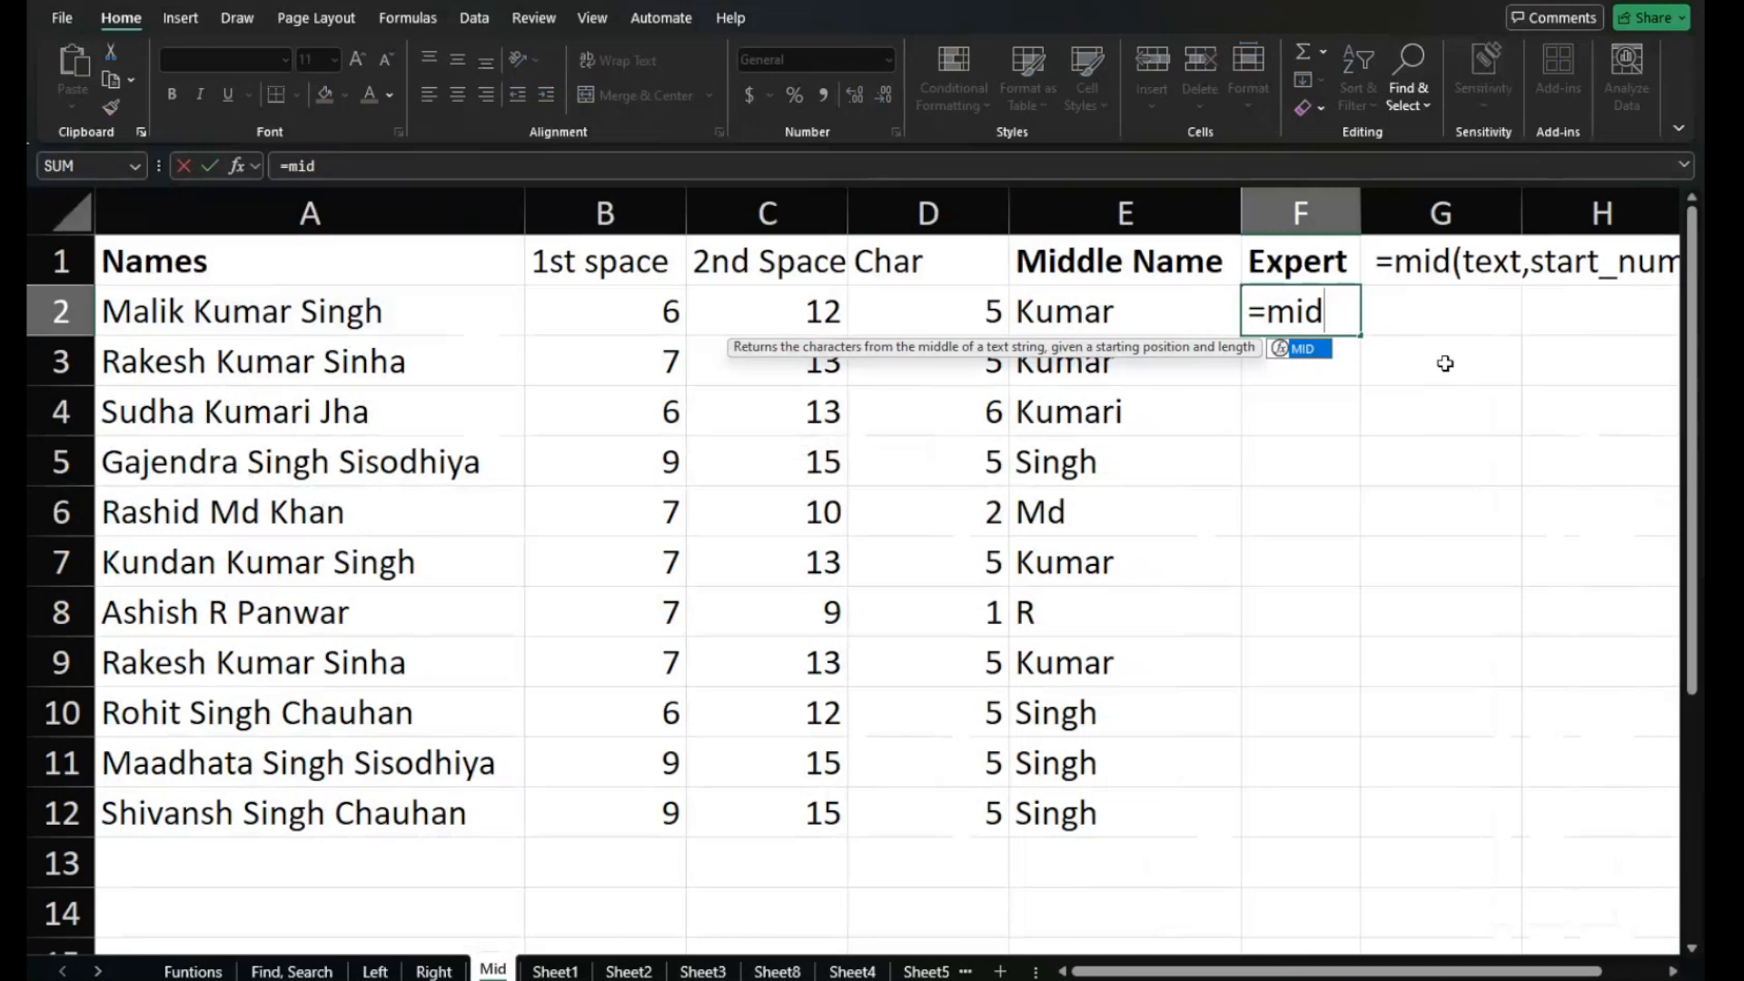
pyautogui.write('(')
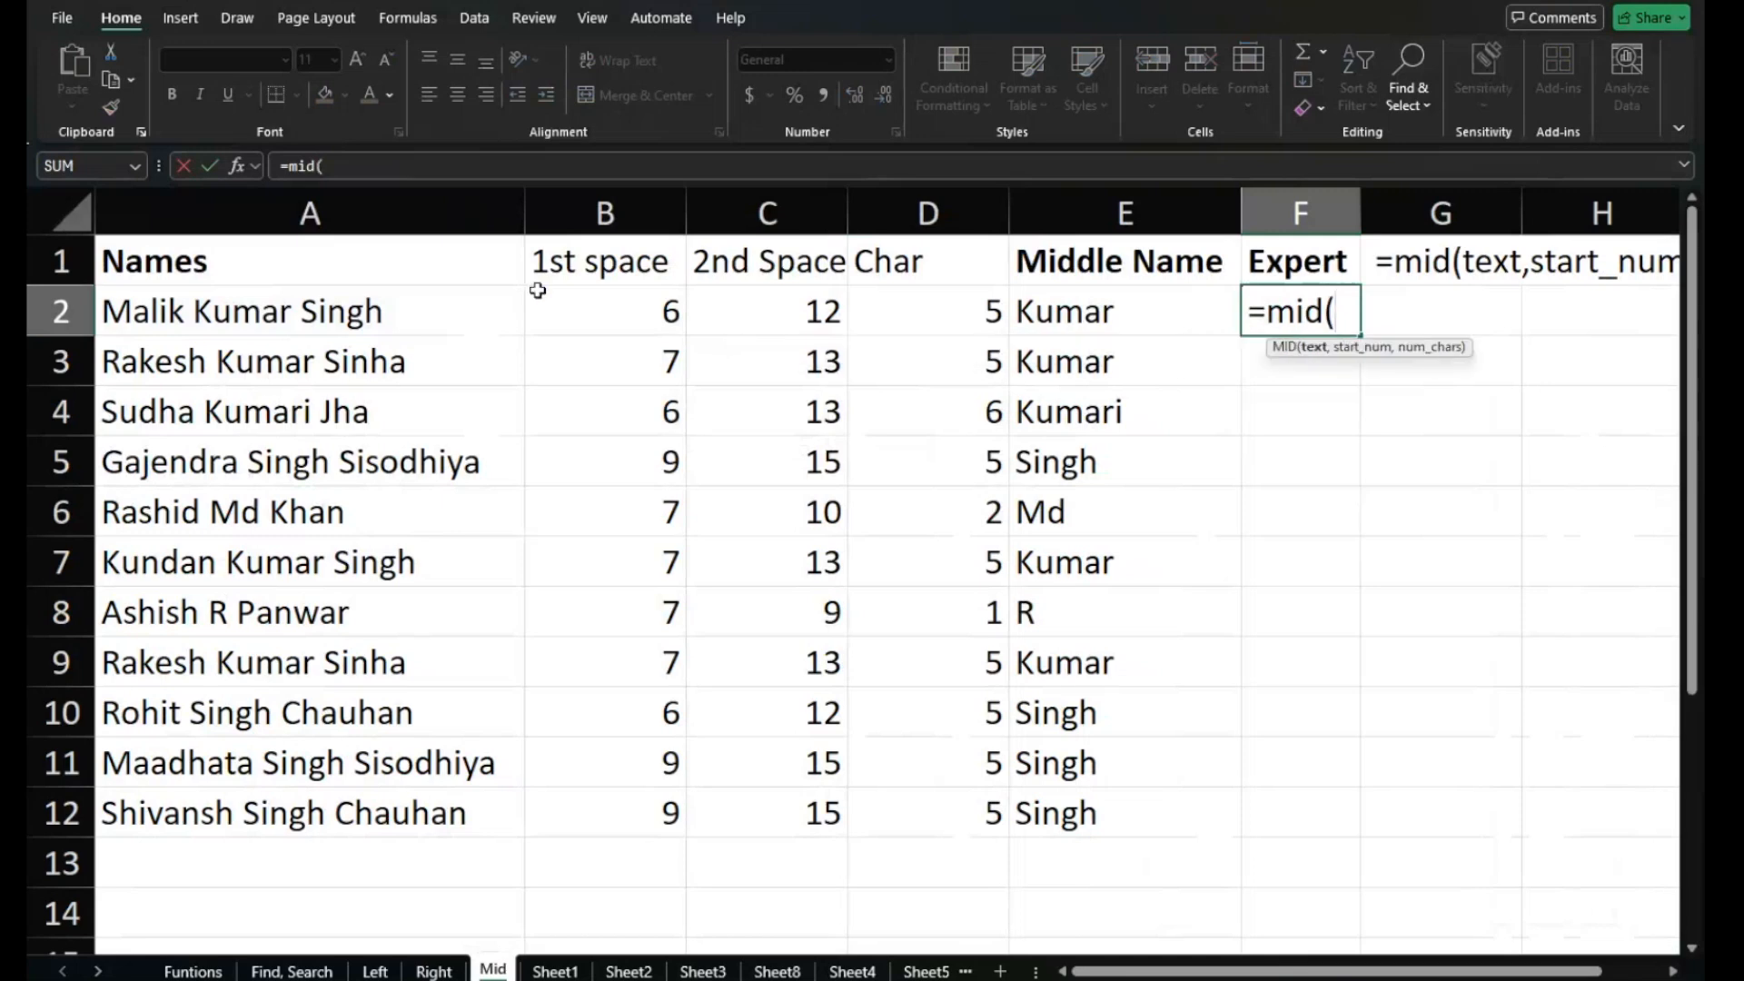
pyautogui.click(373, 300)
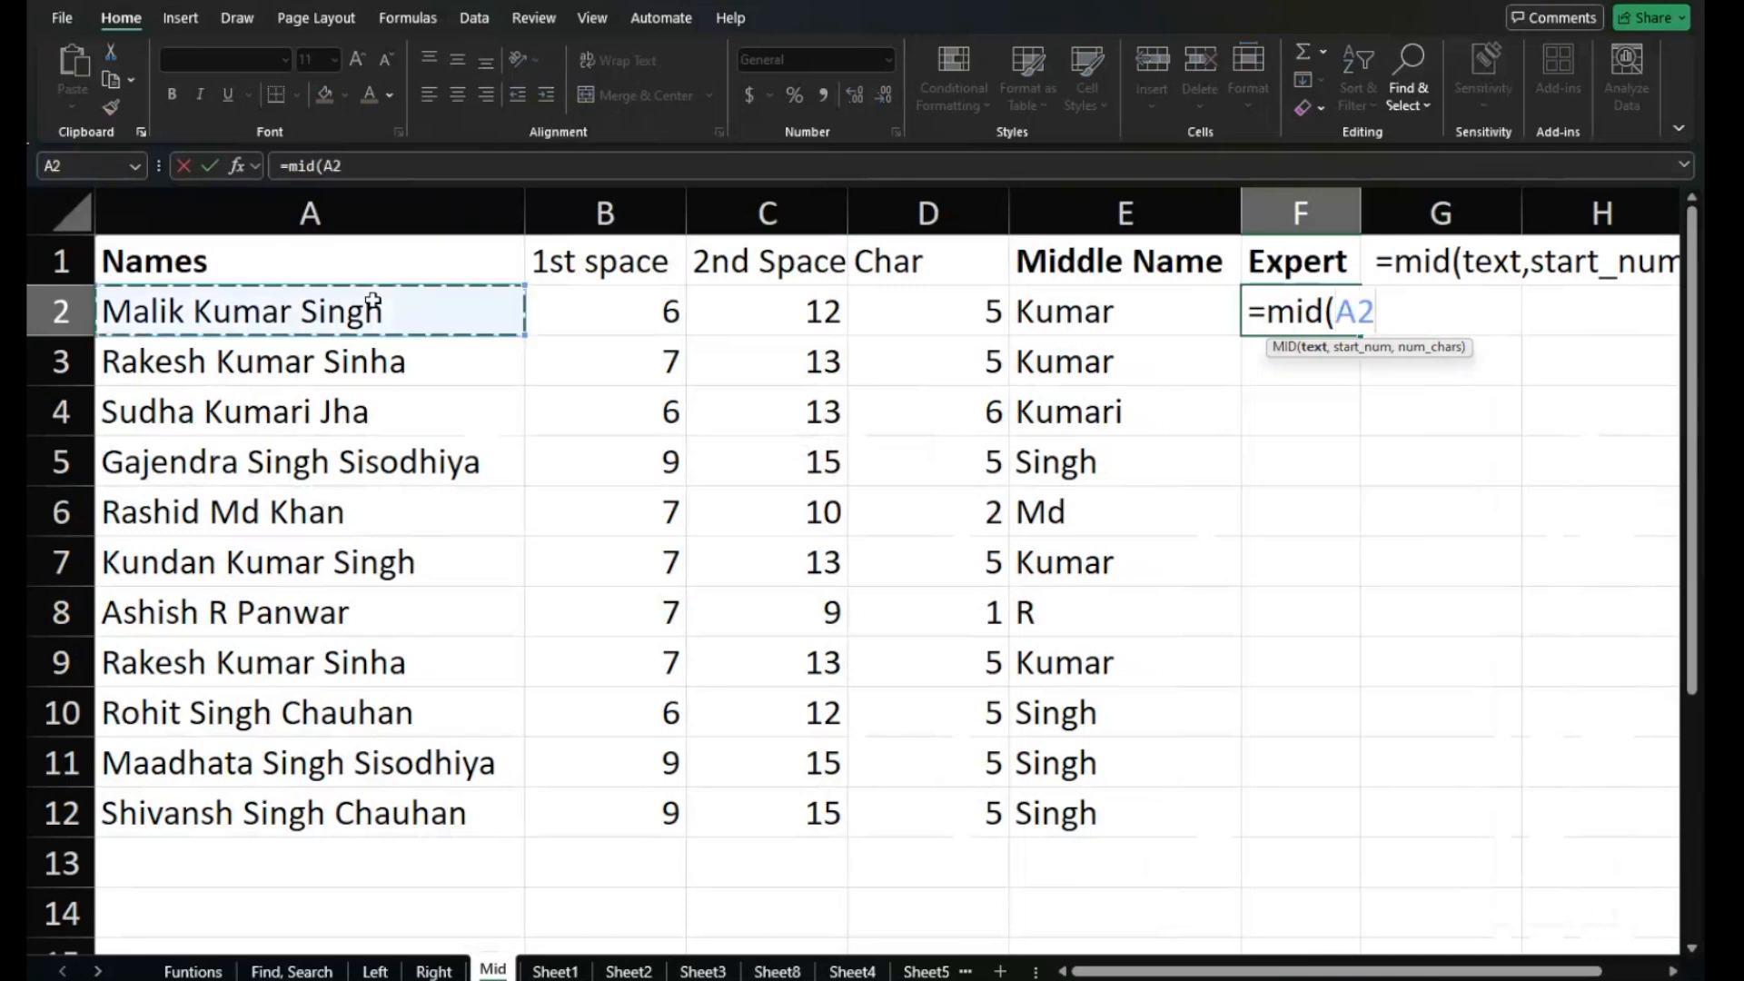
pyautogui.write(',')
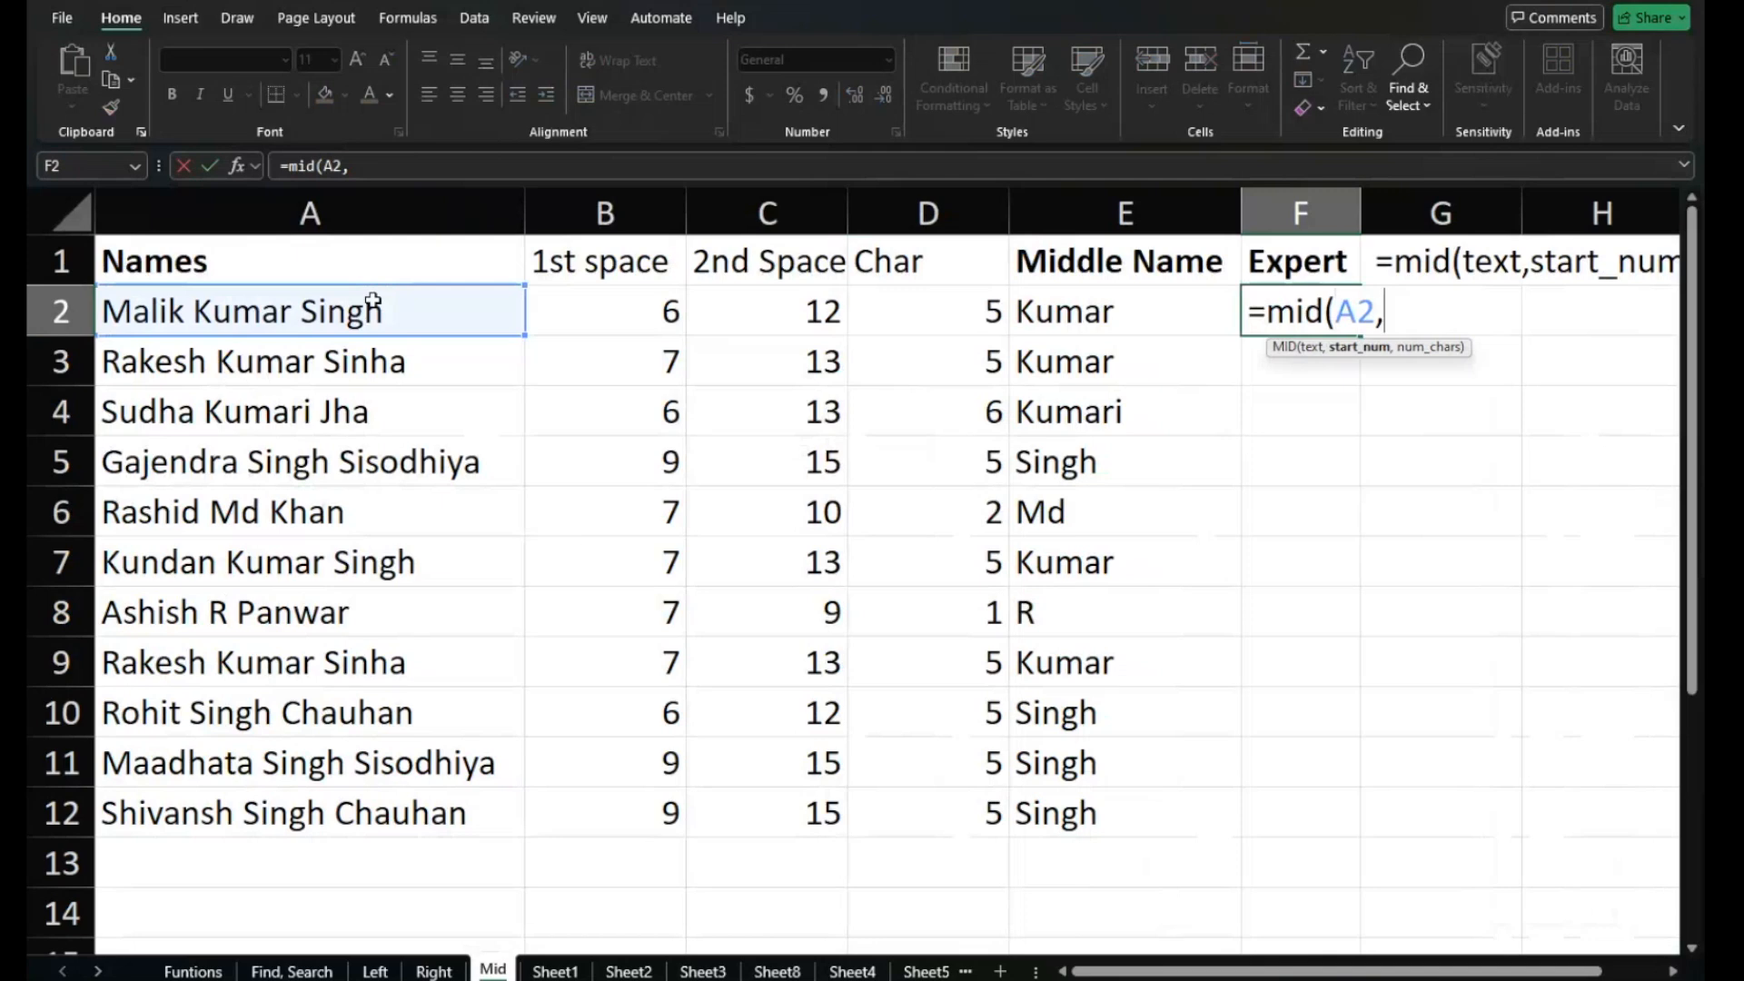
pyautogui.write('find(')
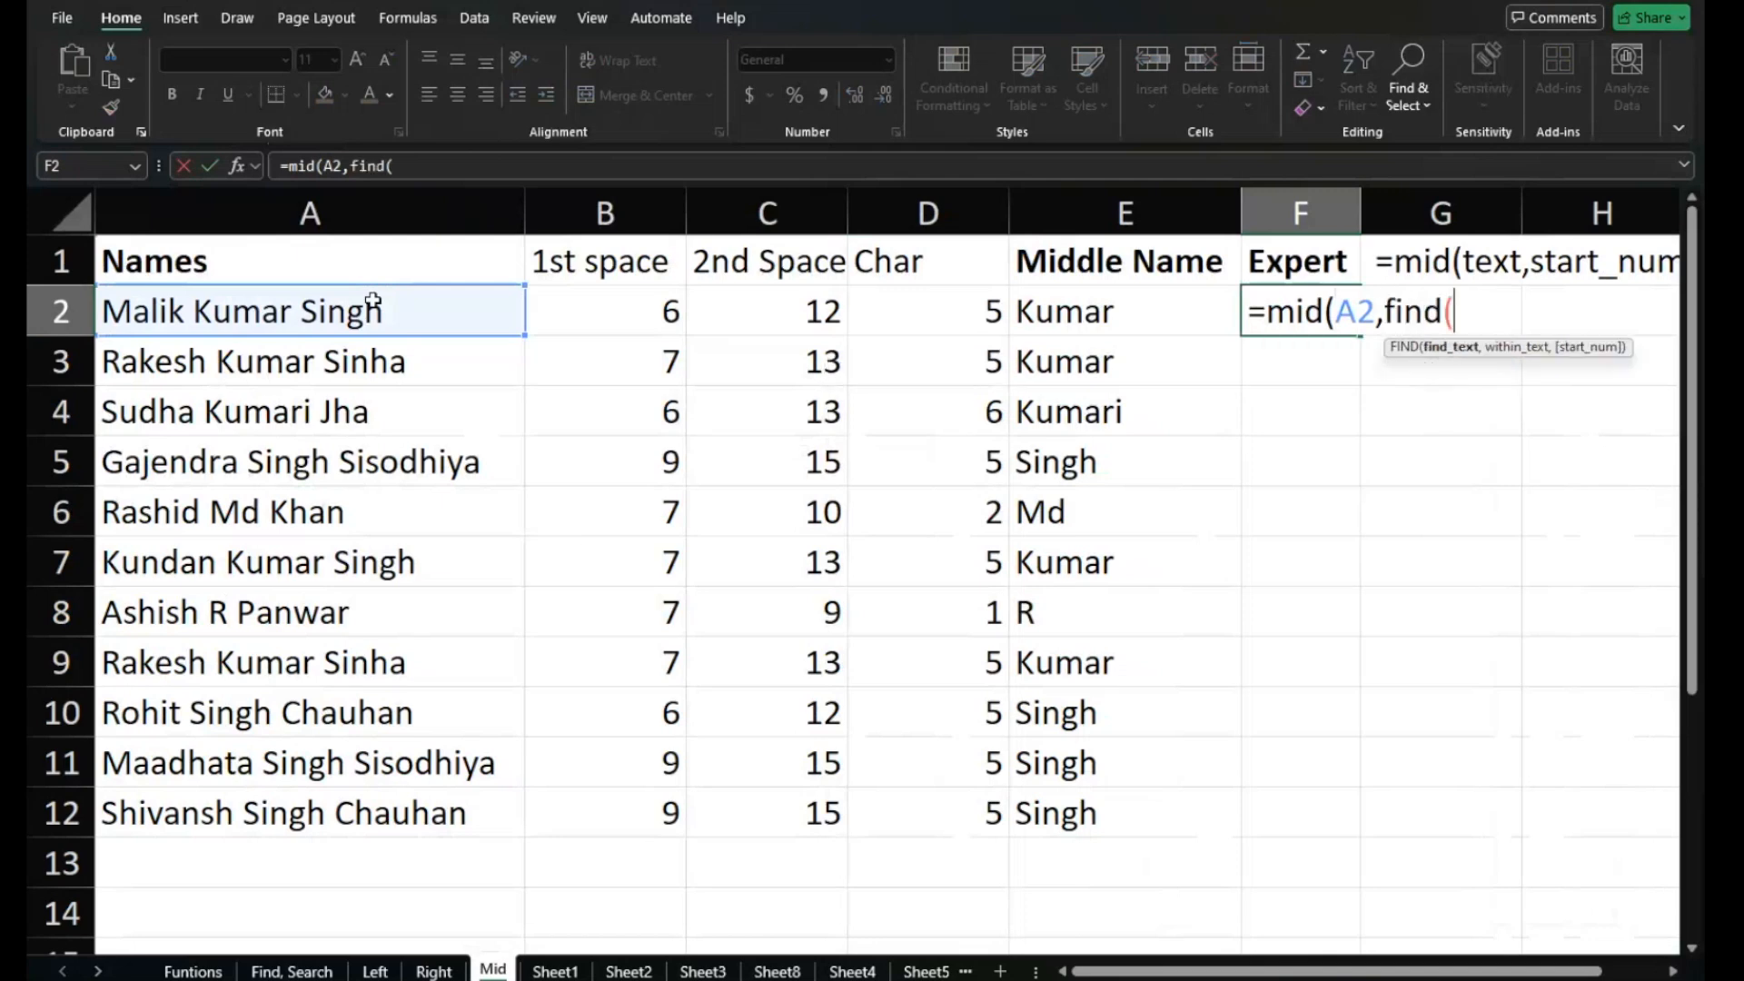
pyautogui.write('" ",')
pyautogui.click(204, 313)
pyautogui.write(',')
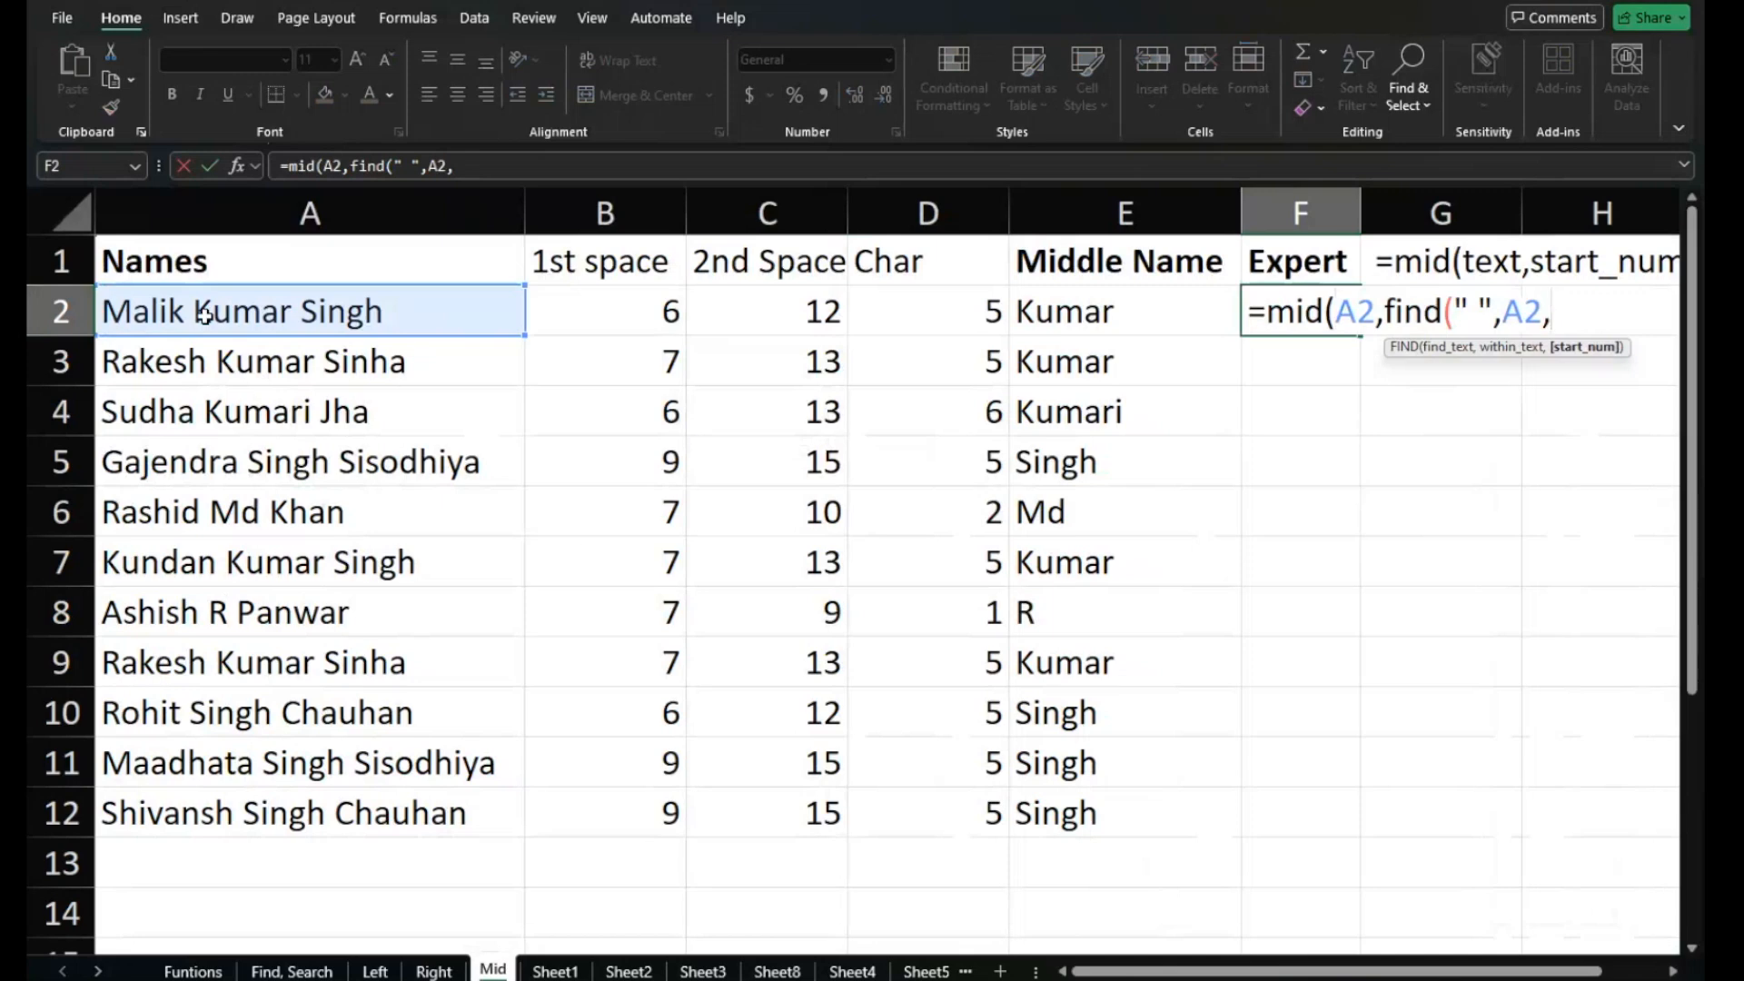
pyautogui.write('1),')
pyautogui.press('BackSpace')
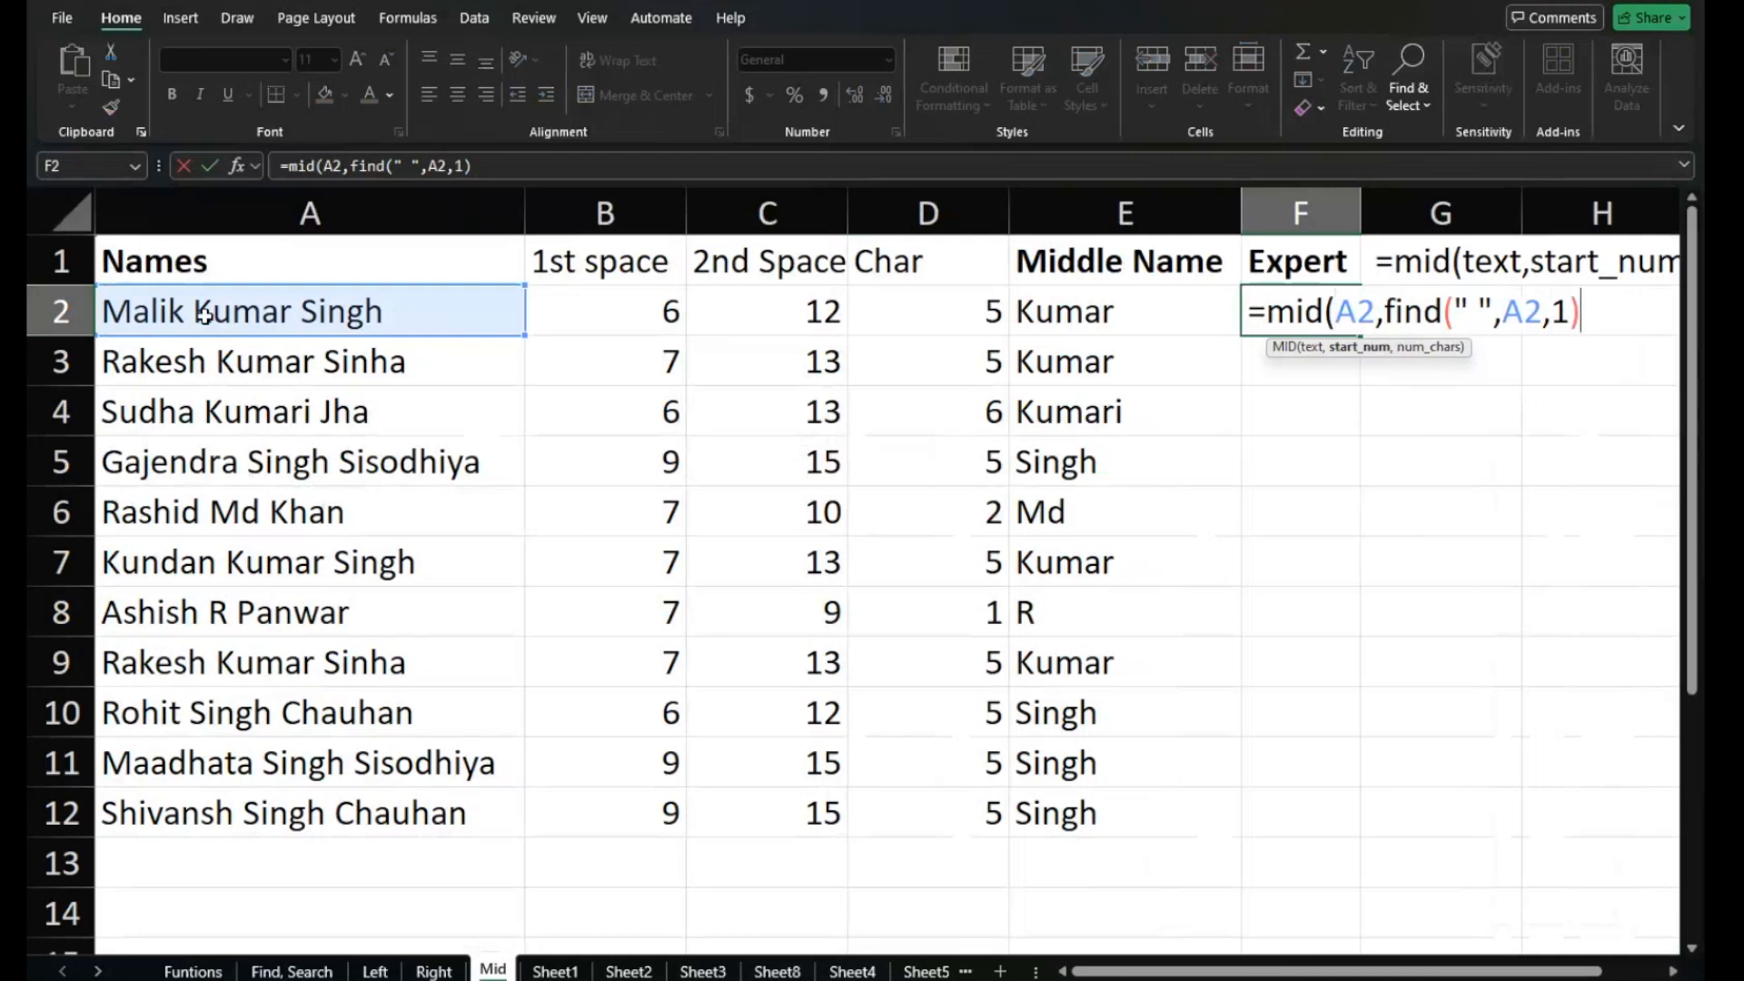
pyautogui.write('1,')
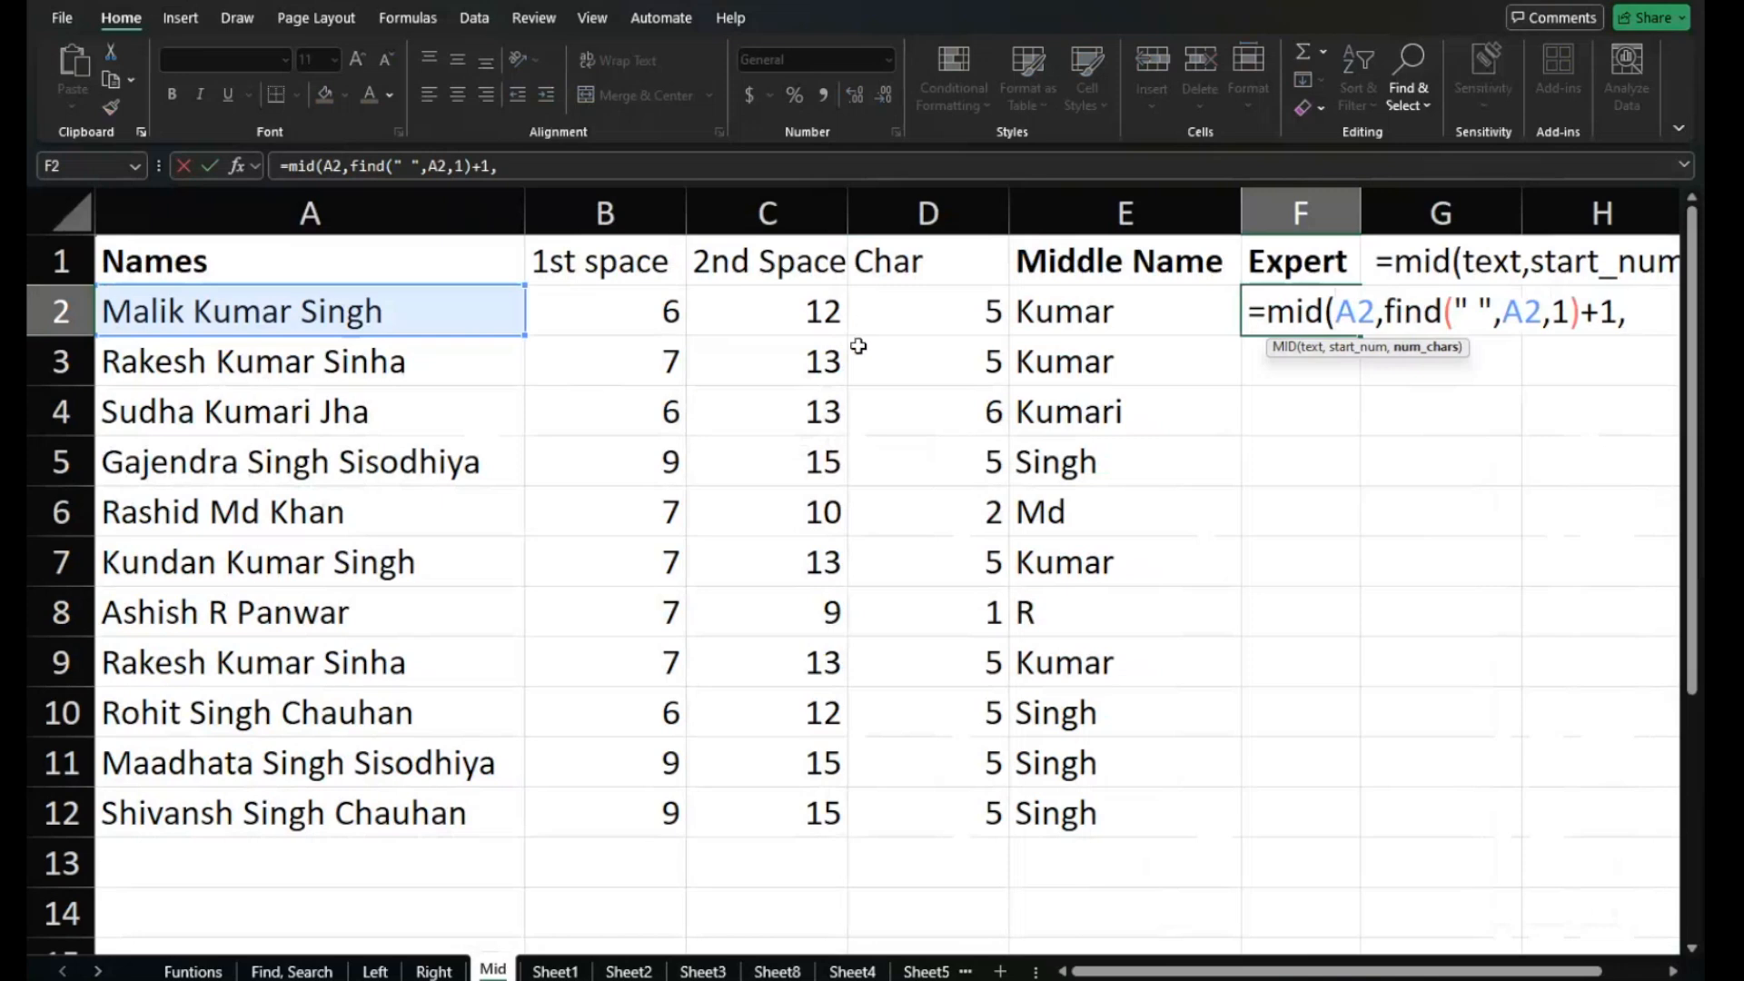
# Extend F2's formula with find(" ",A2,find(" ",A2,1) as the nested search for the second space.
pyautogui.hscroll(2, 844, 337)
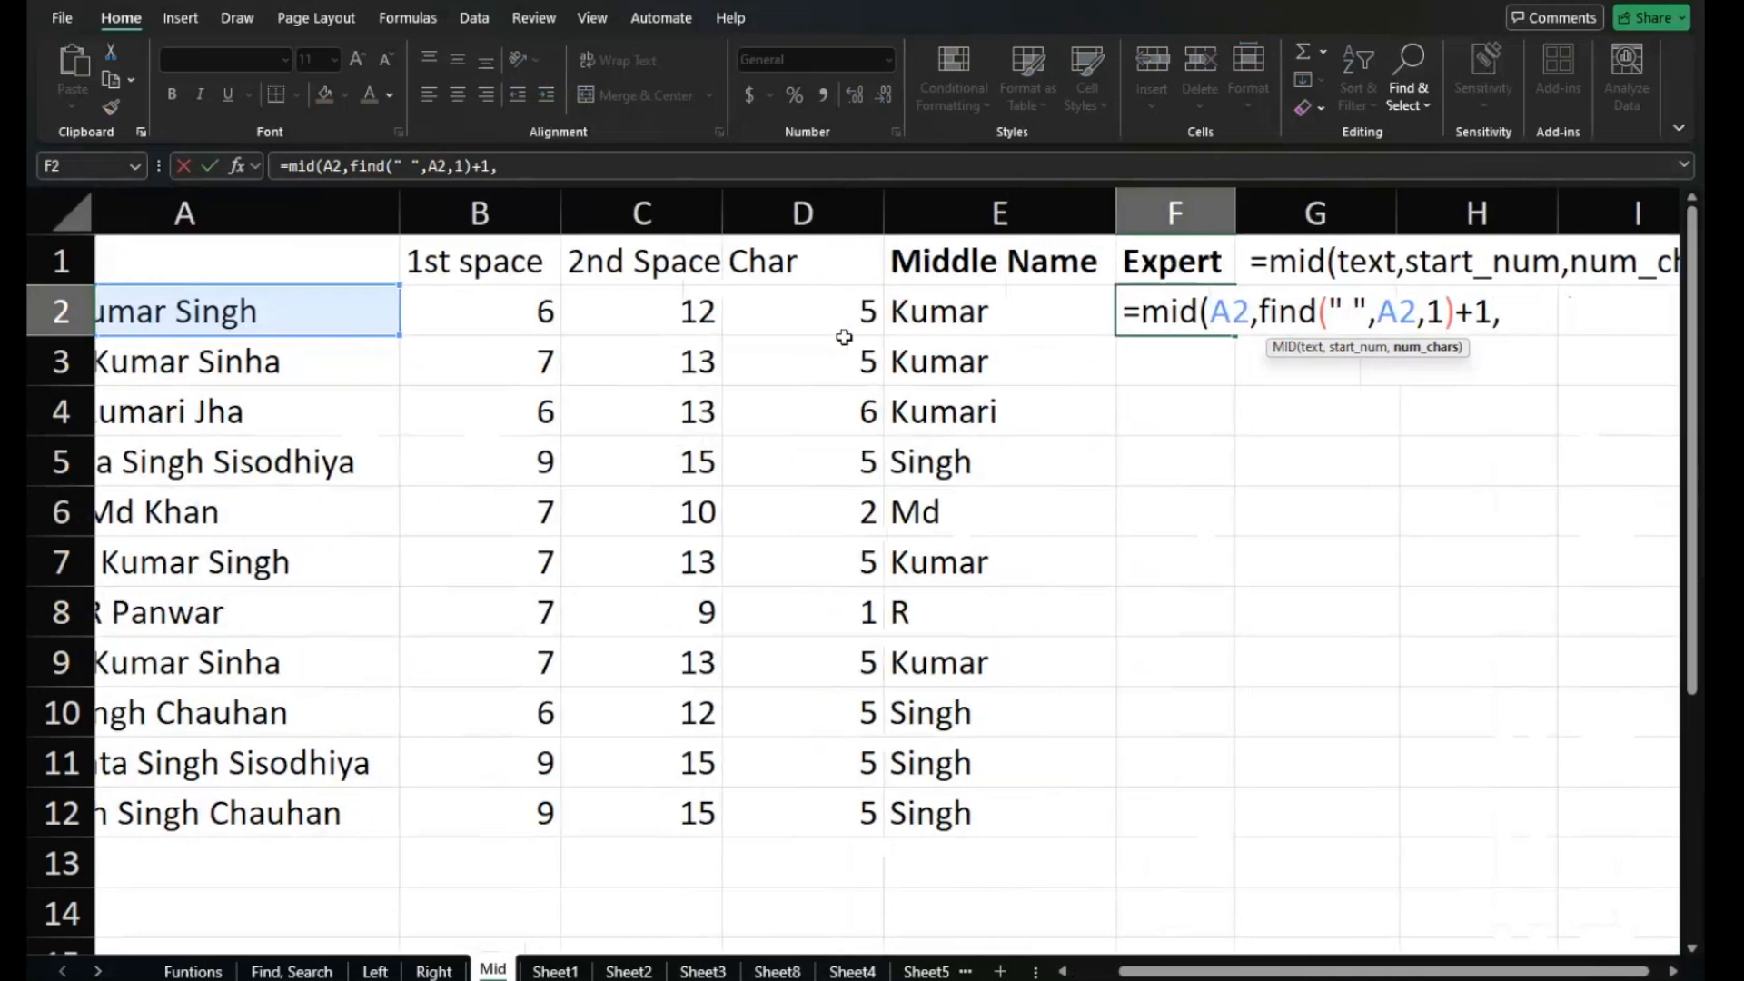
pyautogui.write('find(')
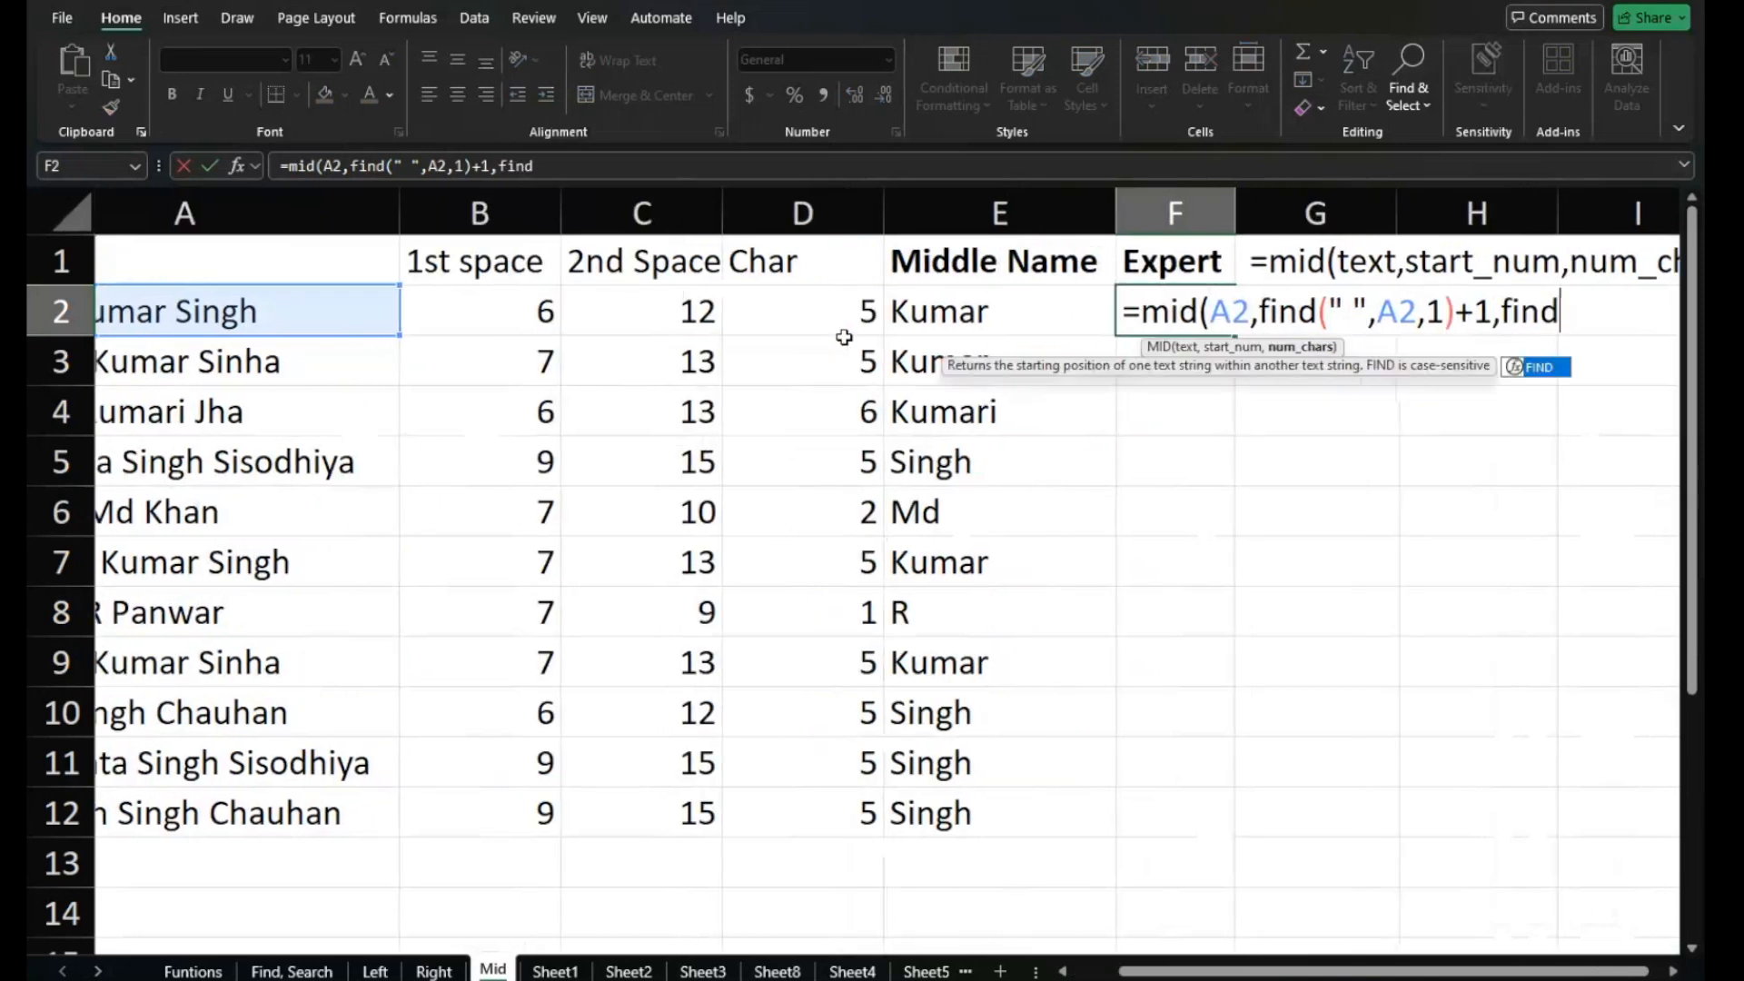
pyautogui.write('" "')
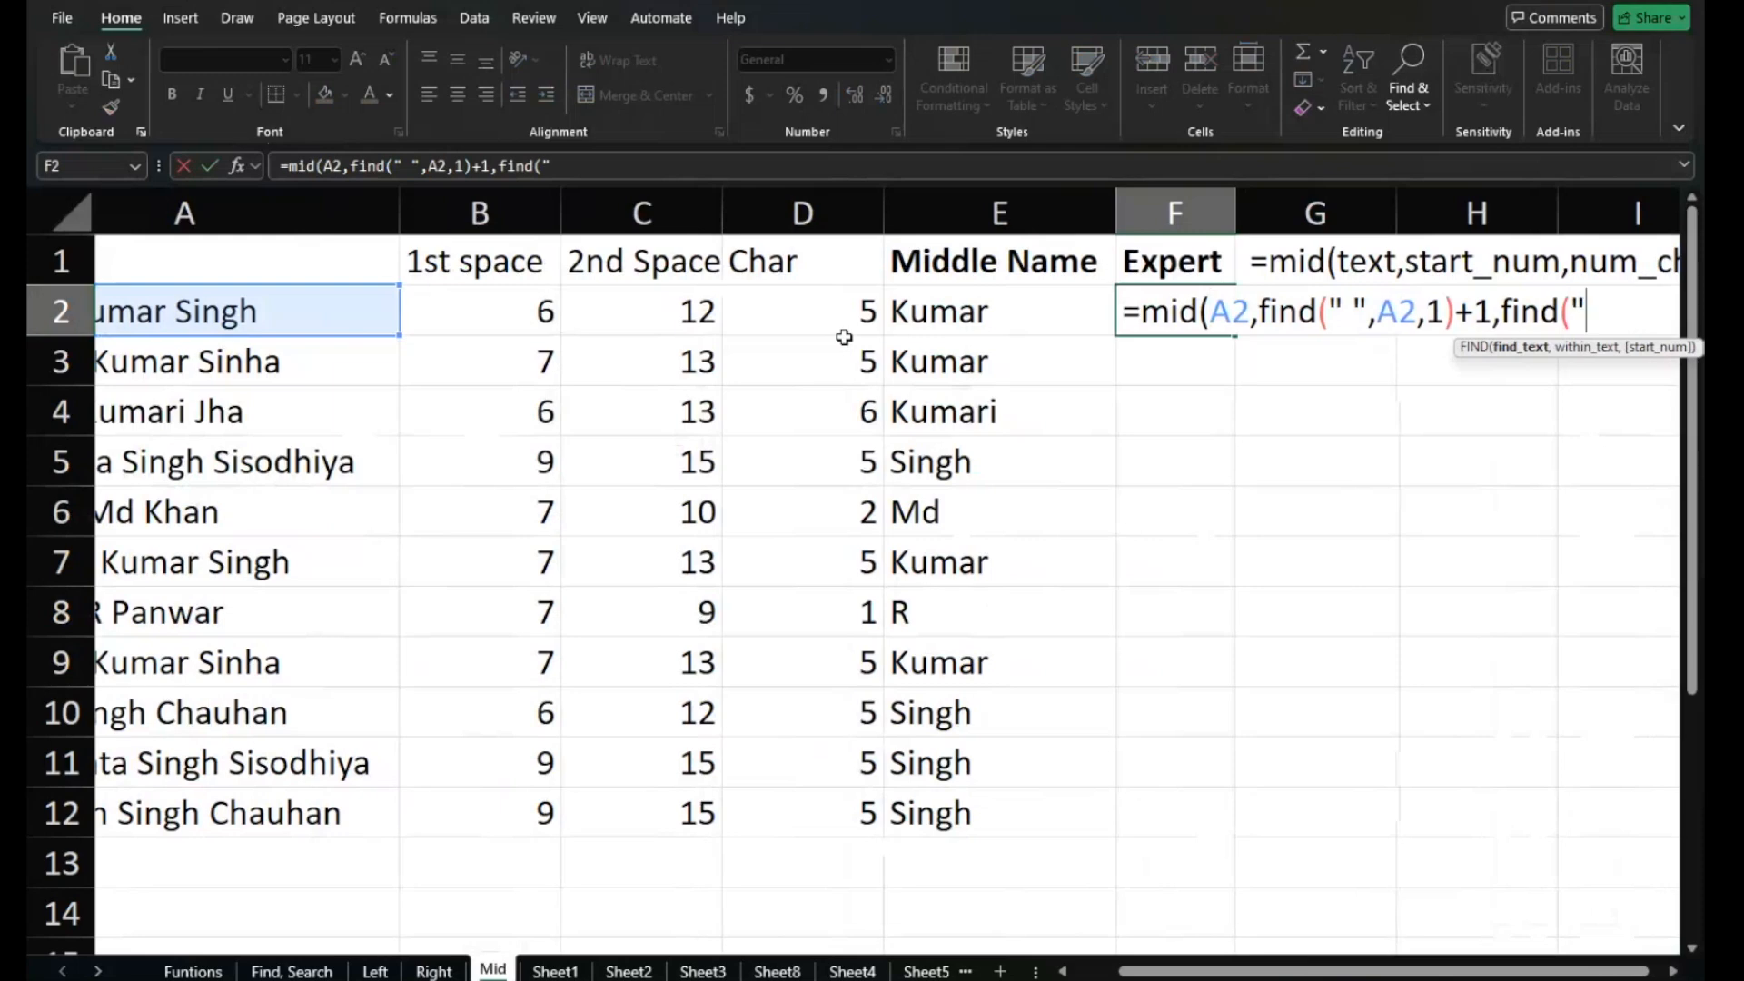
pyautogui.write(',')
pyautogui.click(356, 298)
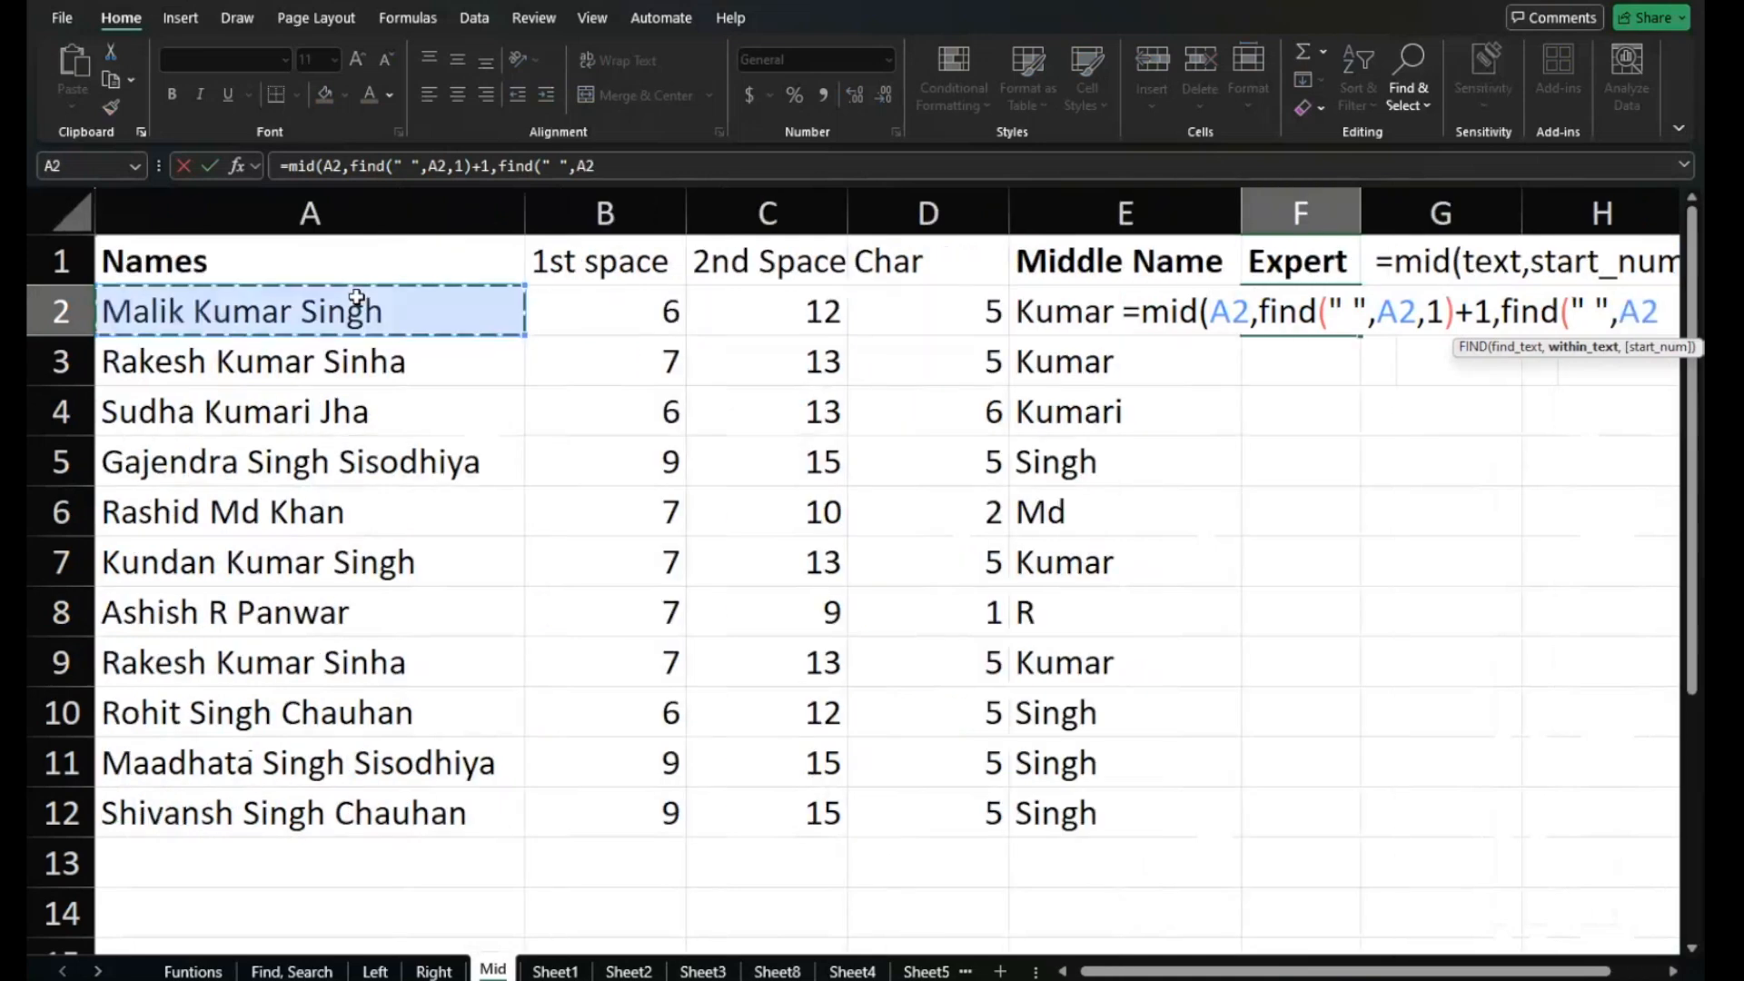
pyautogui.write(',f')
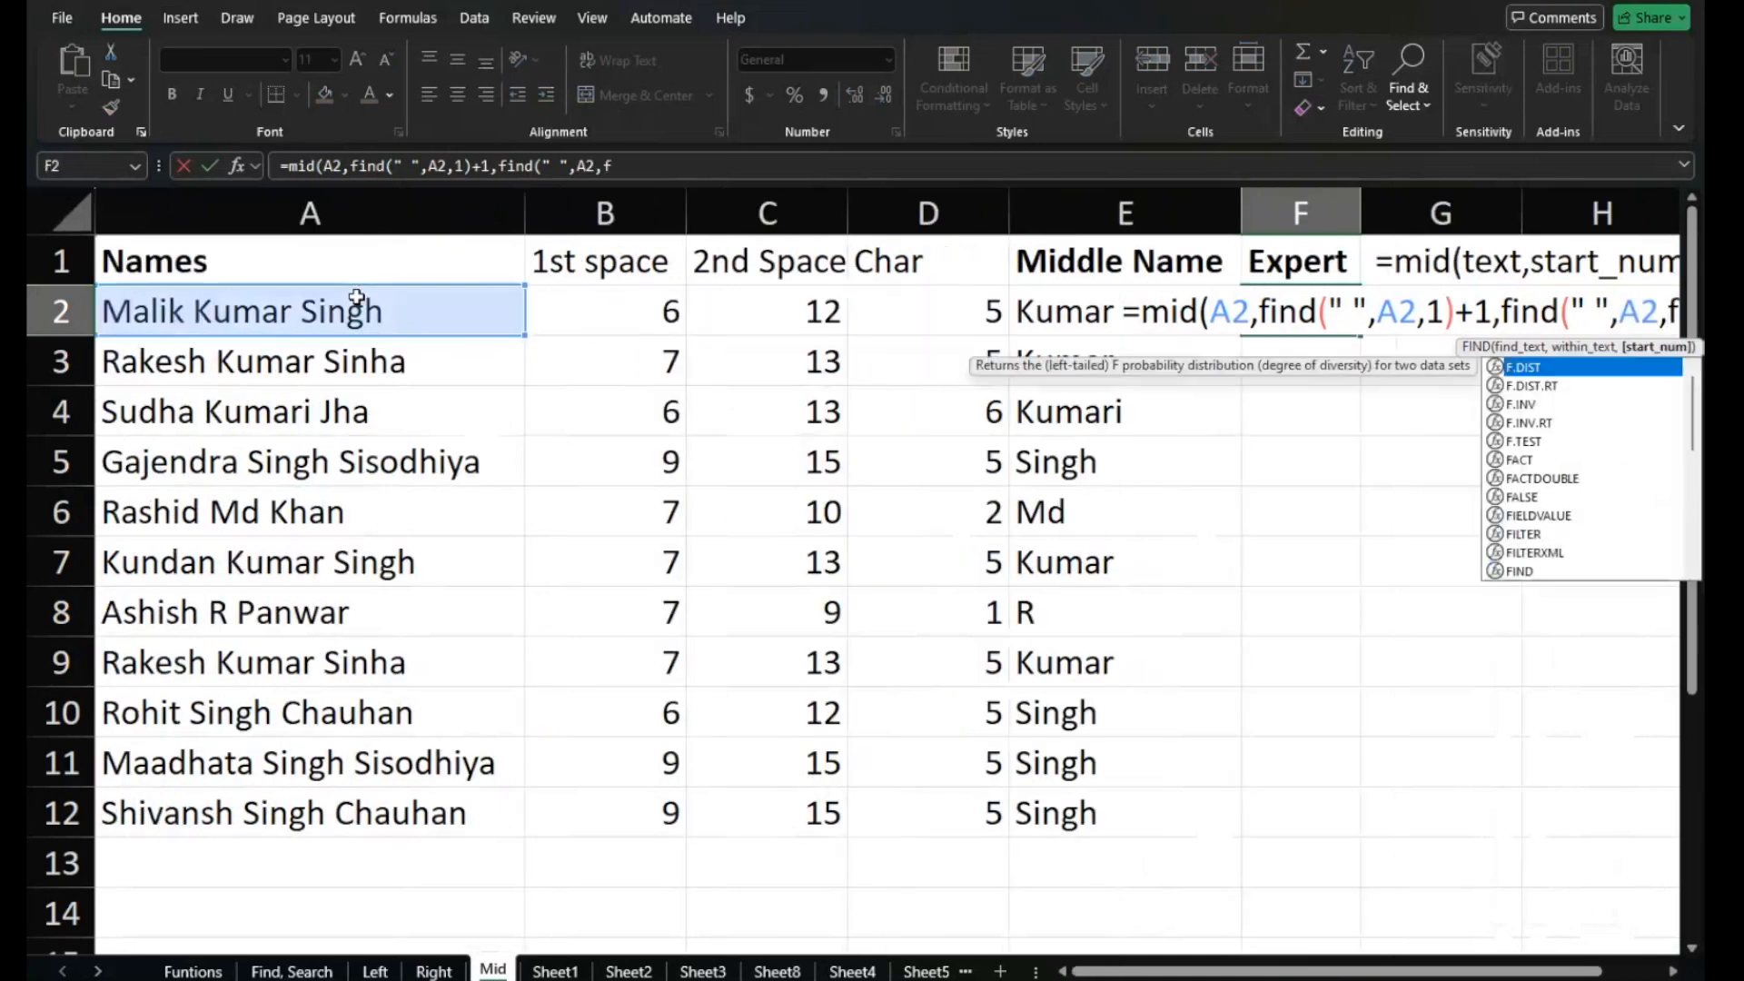
pyautogui.write('ind')
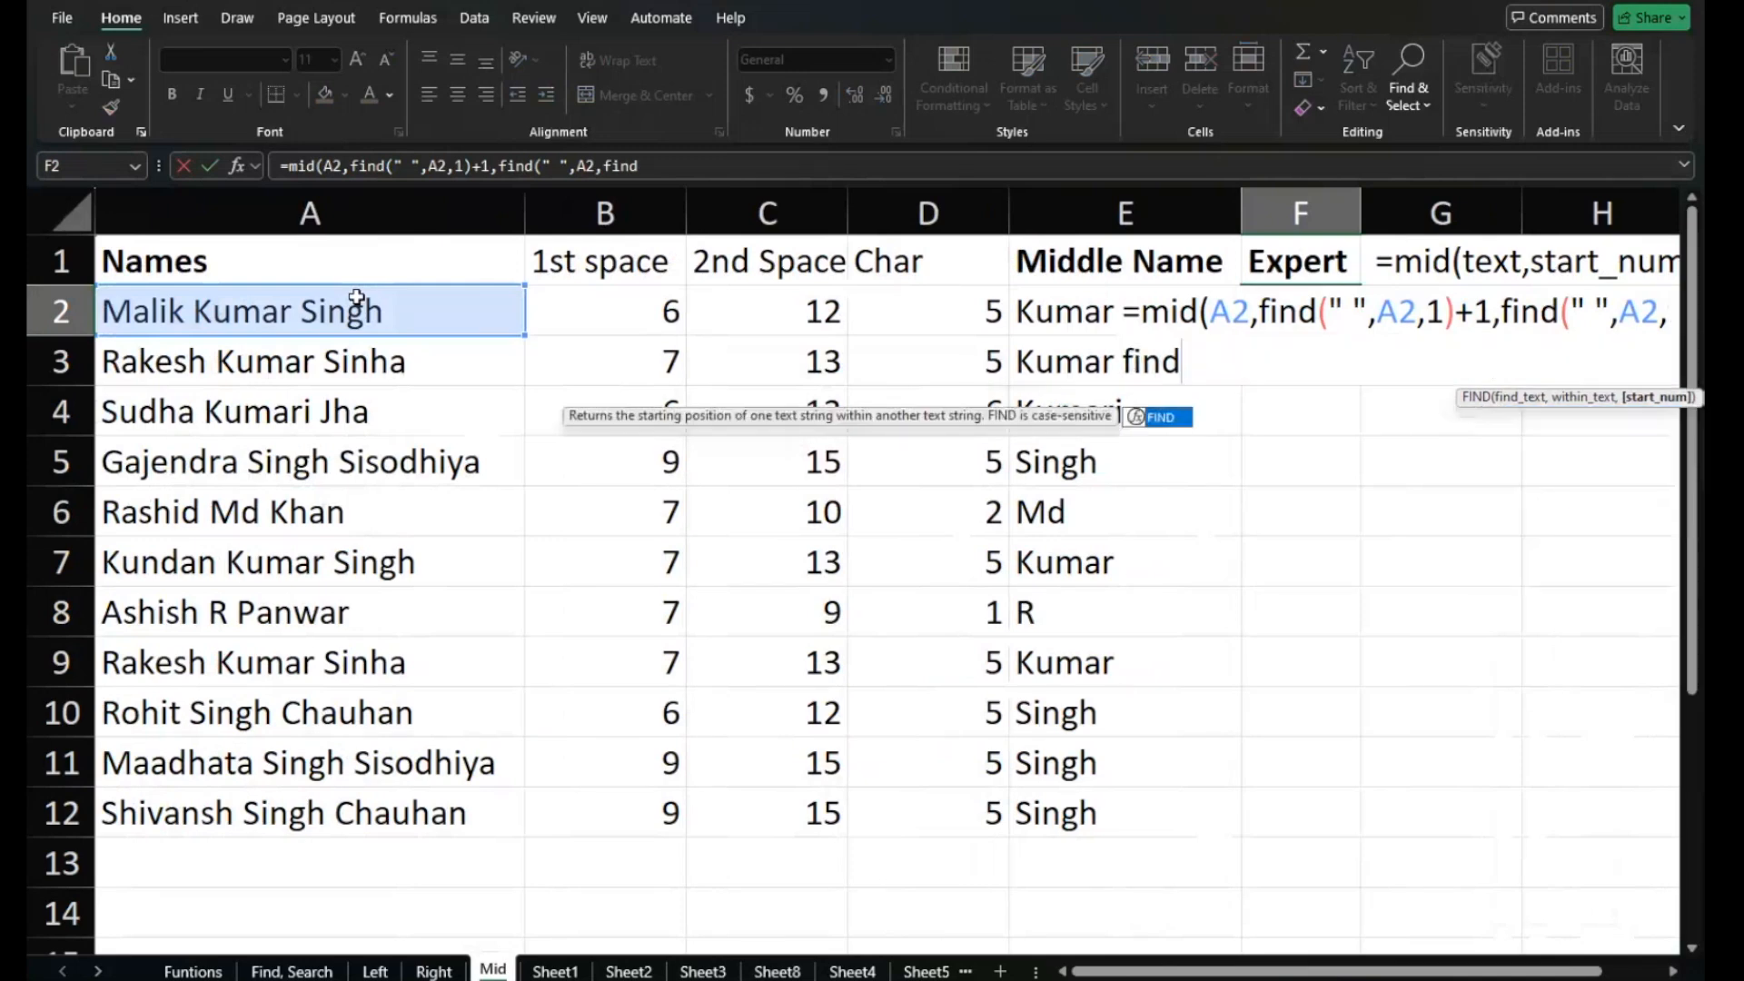
pyautogui.write('(" ",')
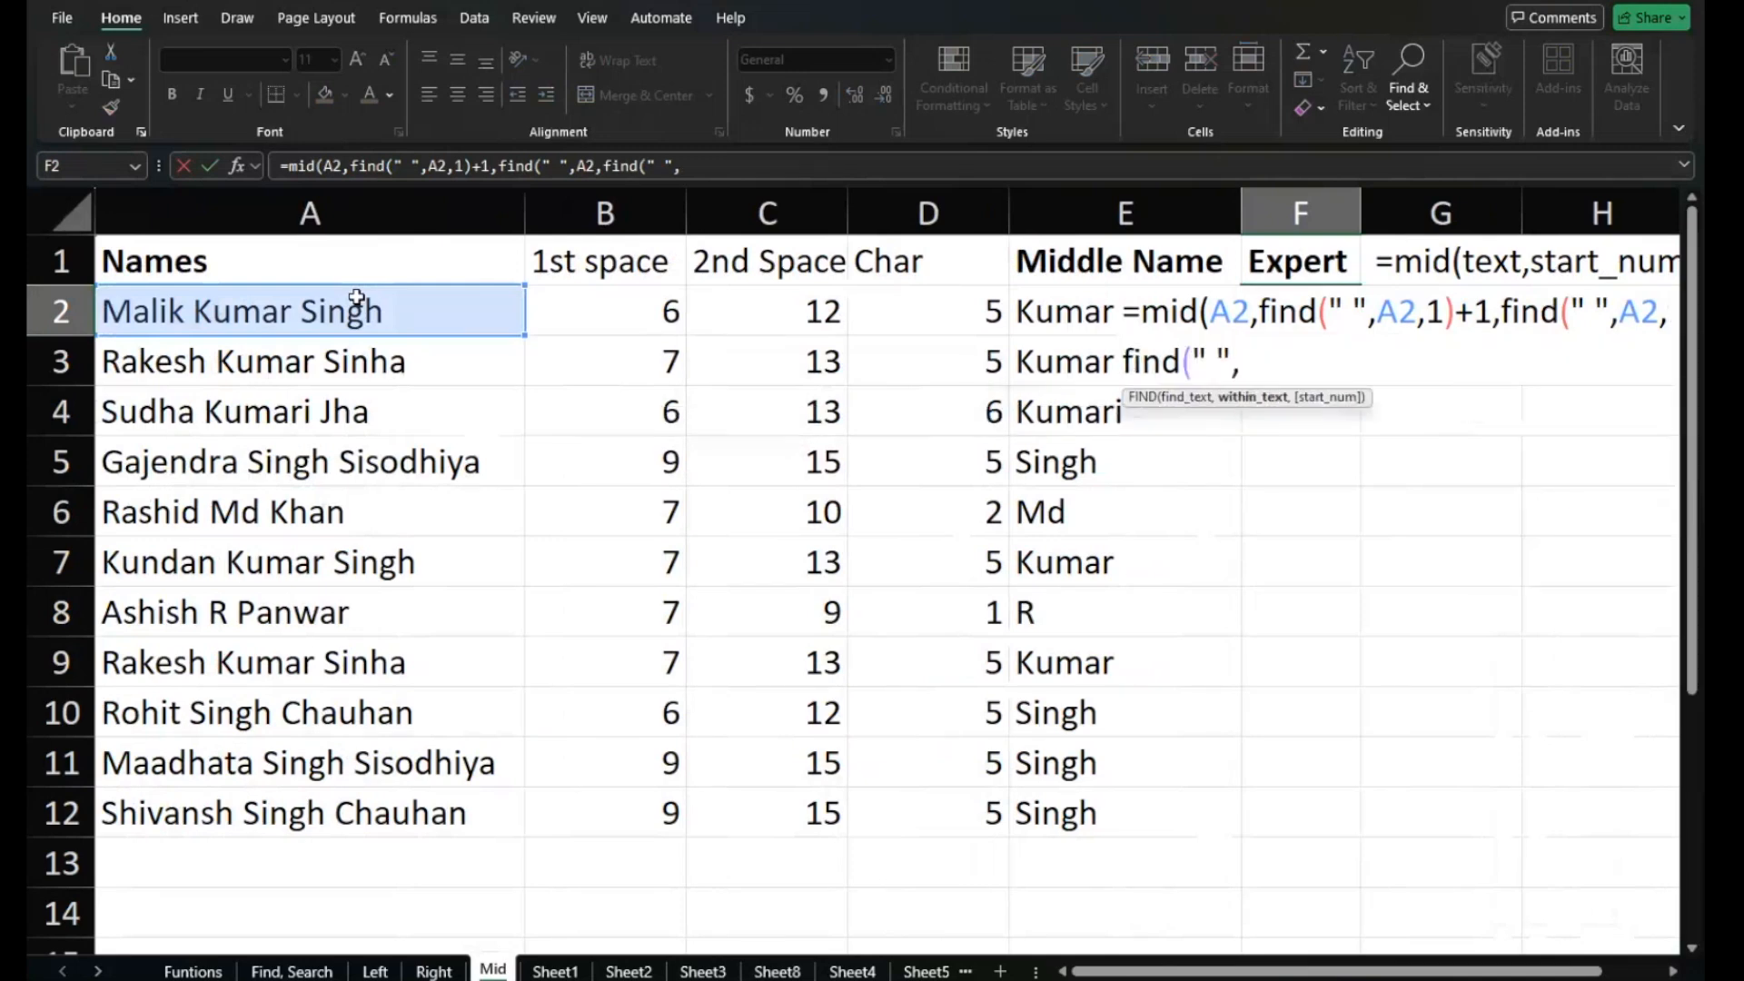
pyautogui.click(356, 298)
pyautogui.write(',1')
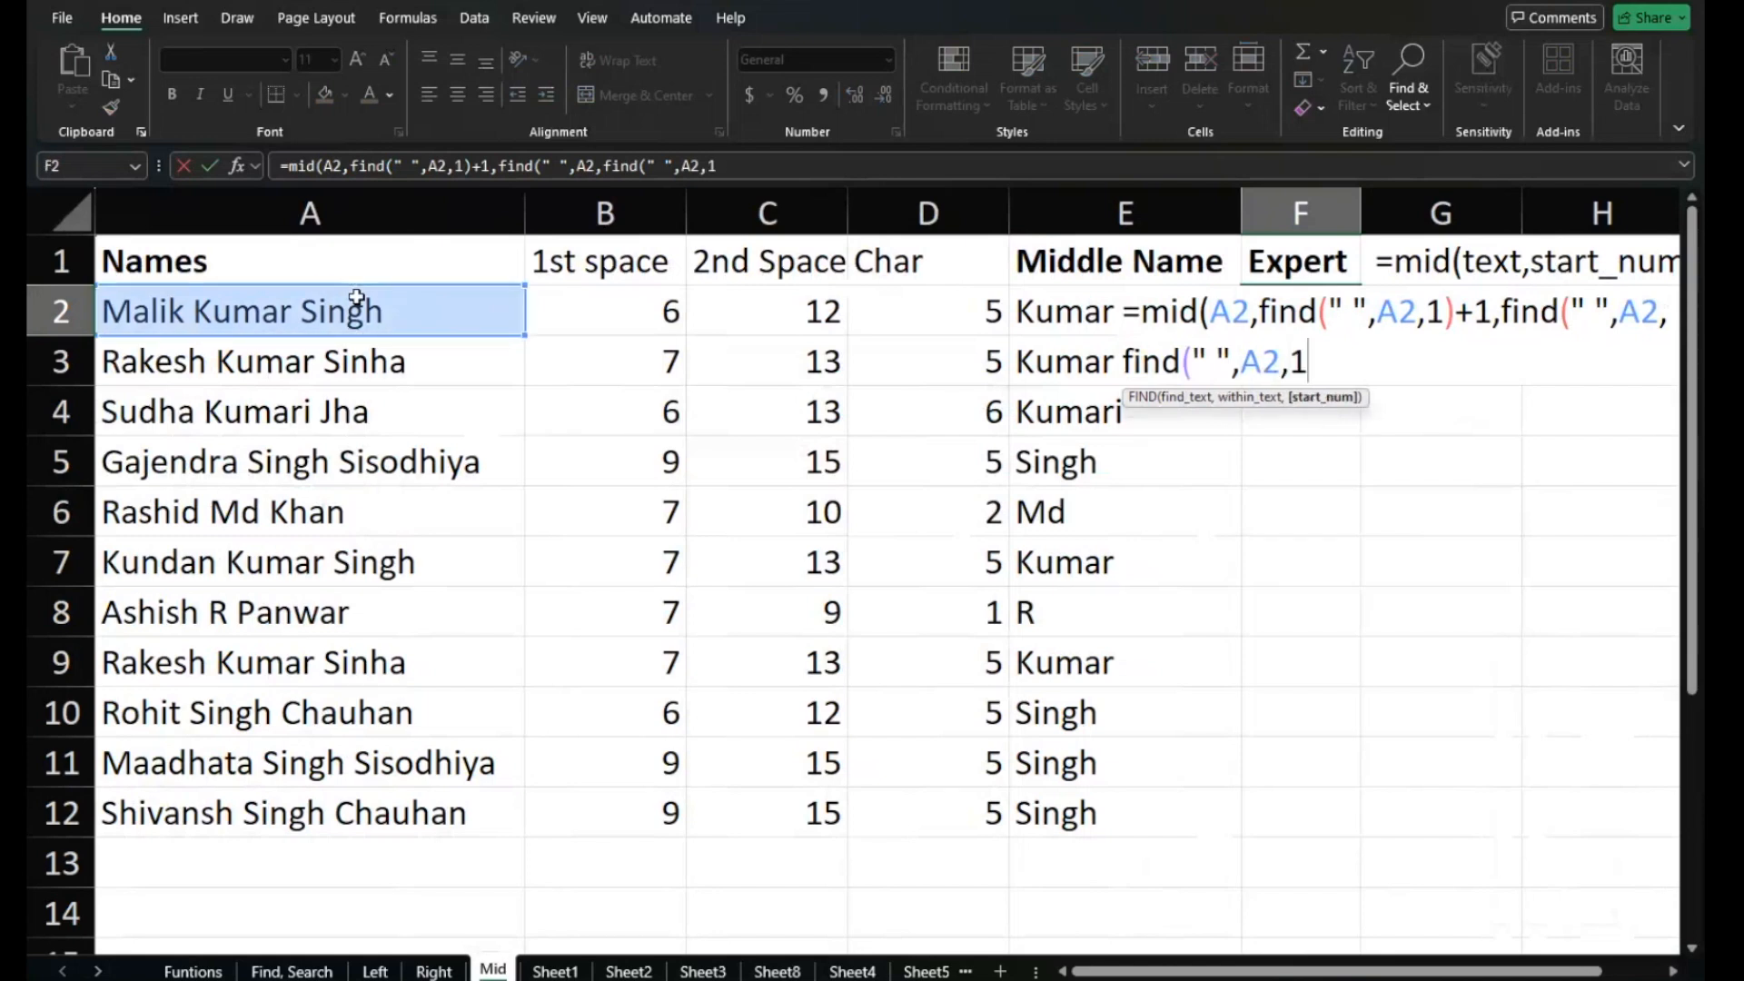
pyautogui.write(')')
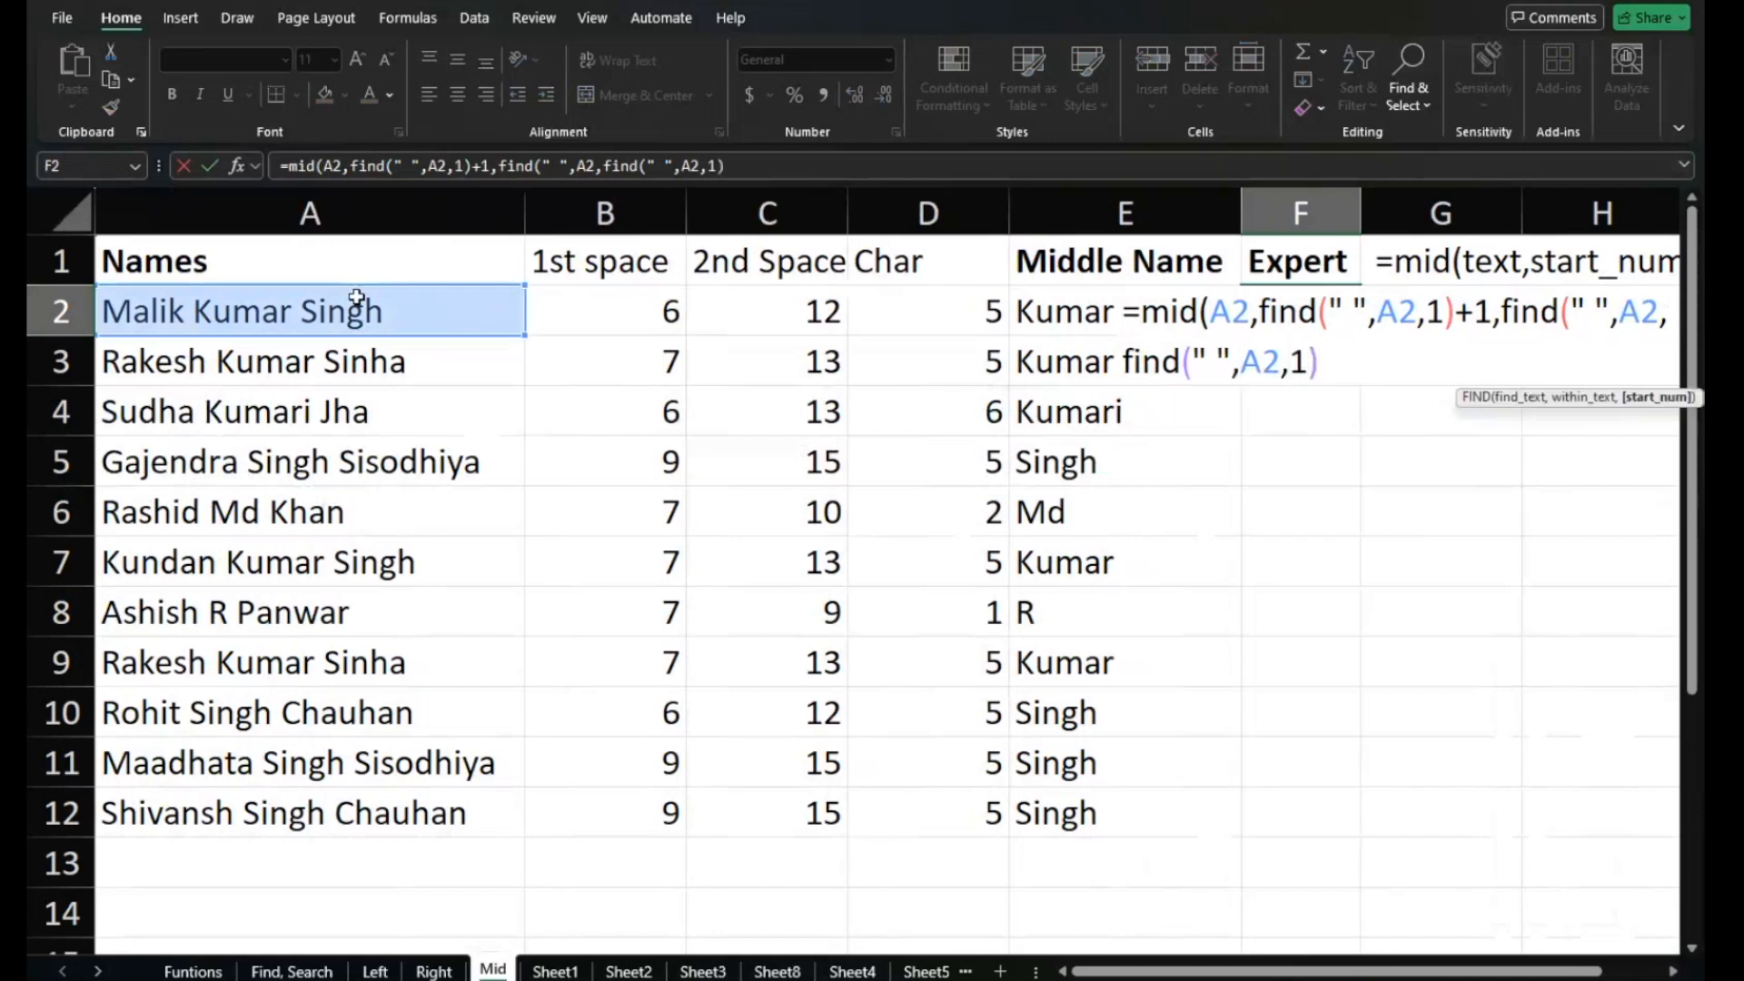
# Complete F2's formula by appending -find(" ",A2,1)-1)) and commit it.
pyautogui.write('-')
pyautogui.write('find(" ')
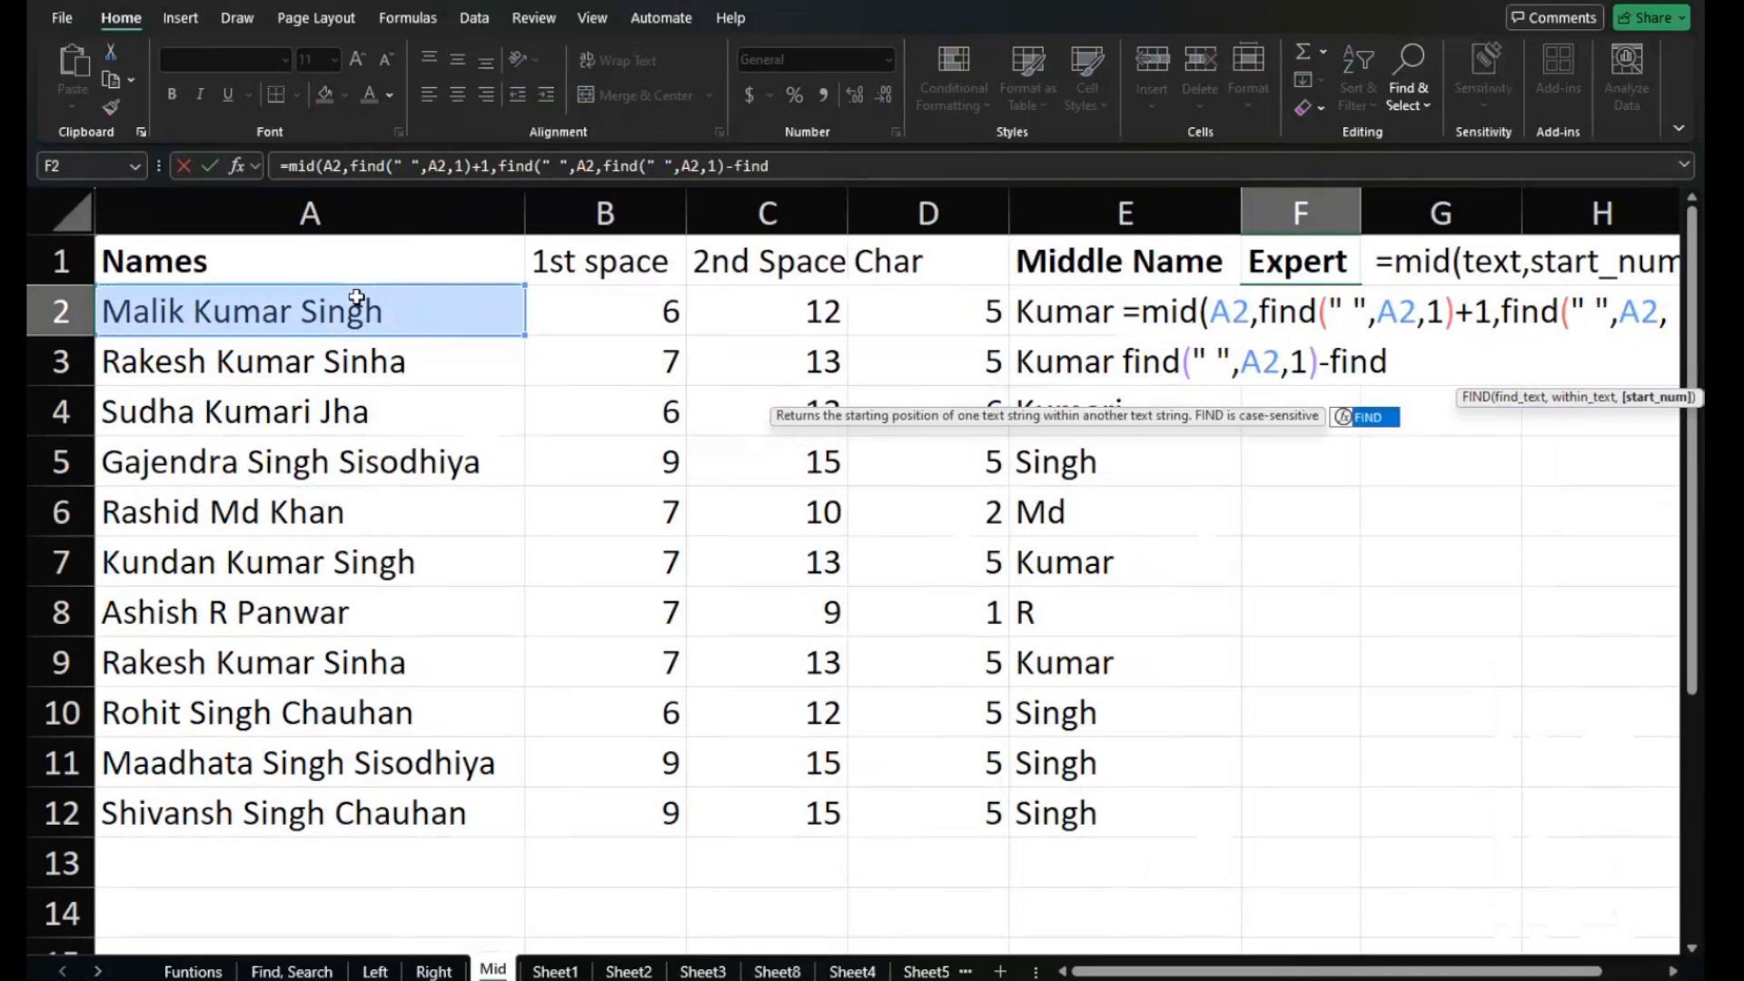
pyautogui.write('"')
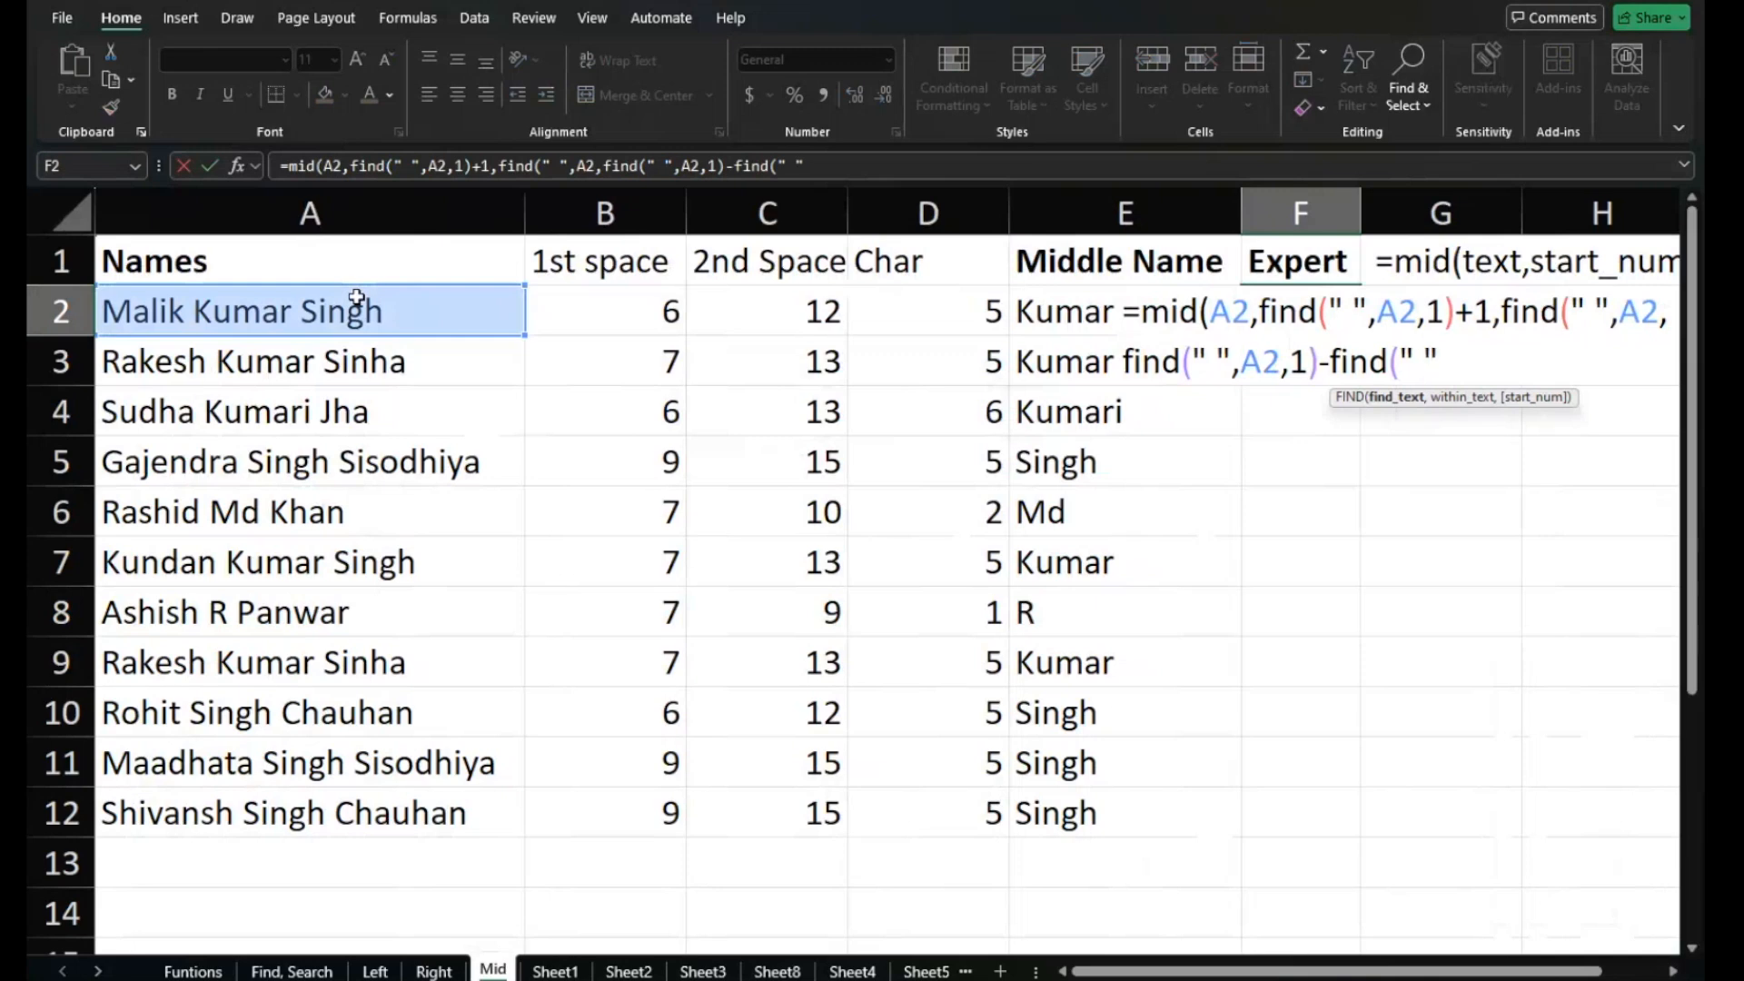
pyautogui.write(',')
pyautogui.click(357, 297)
pyautogui.write(',1)')
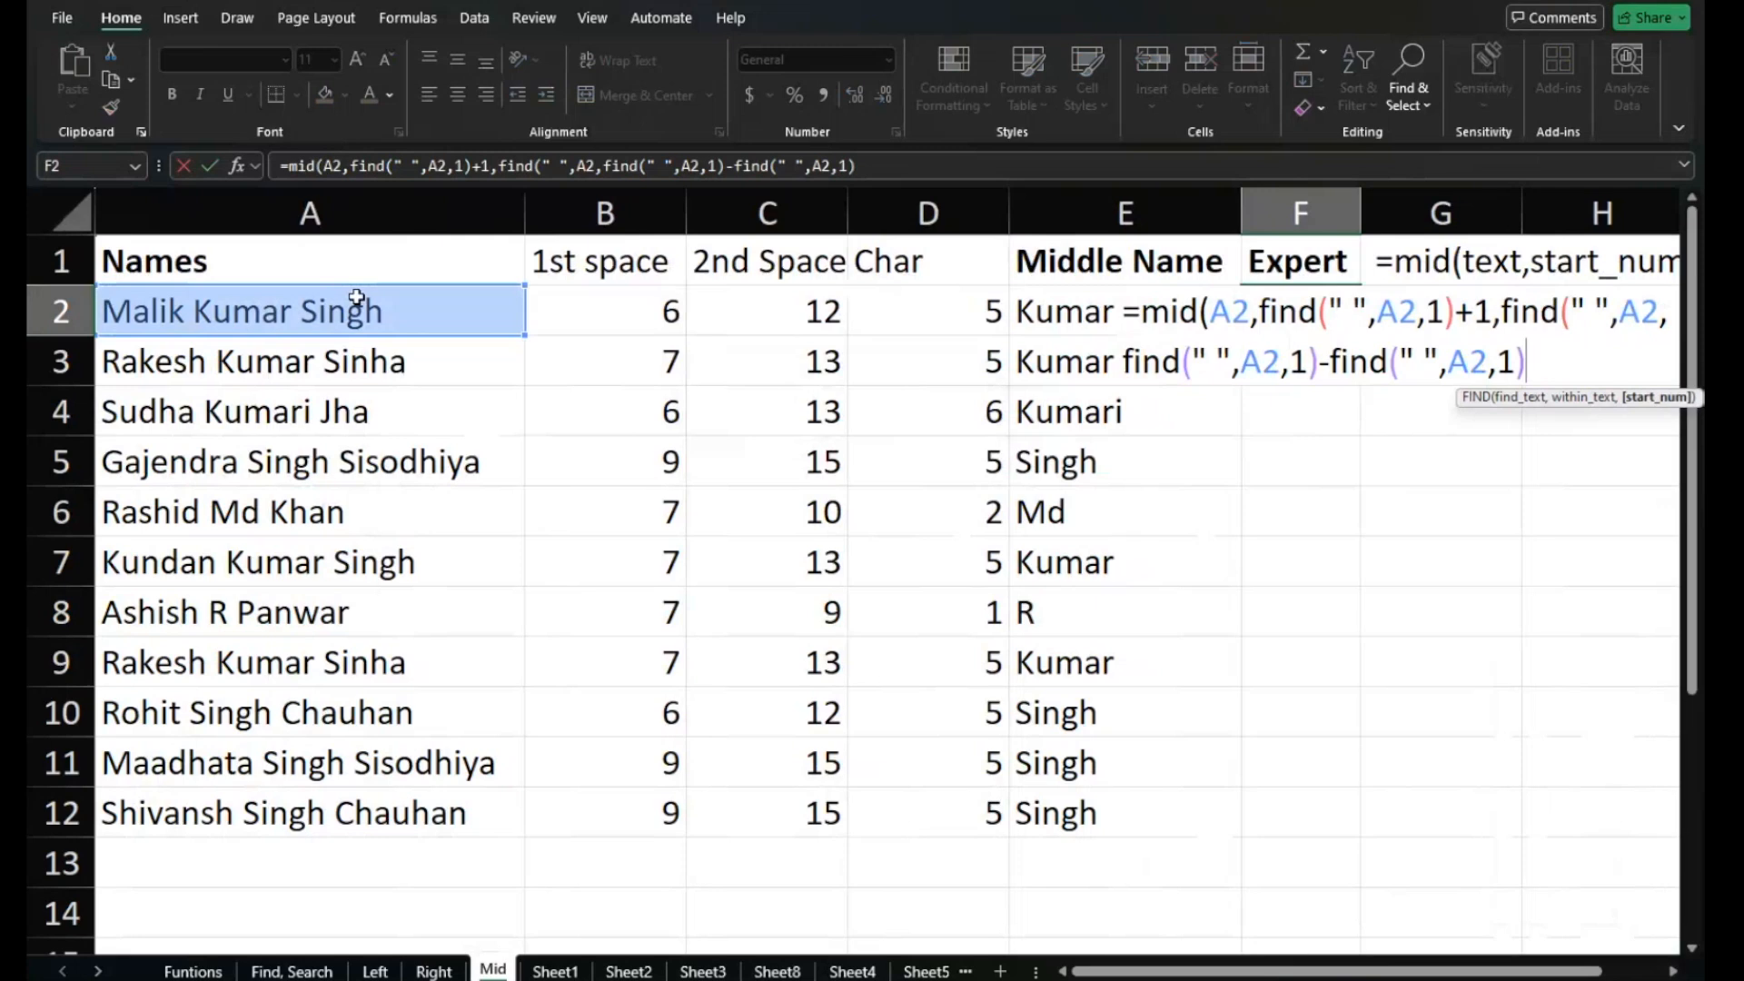
pyautogui.write('-1))')
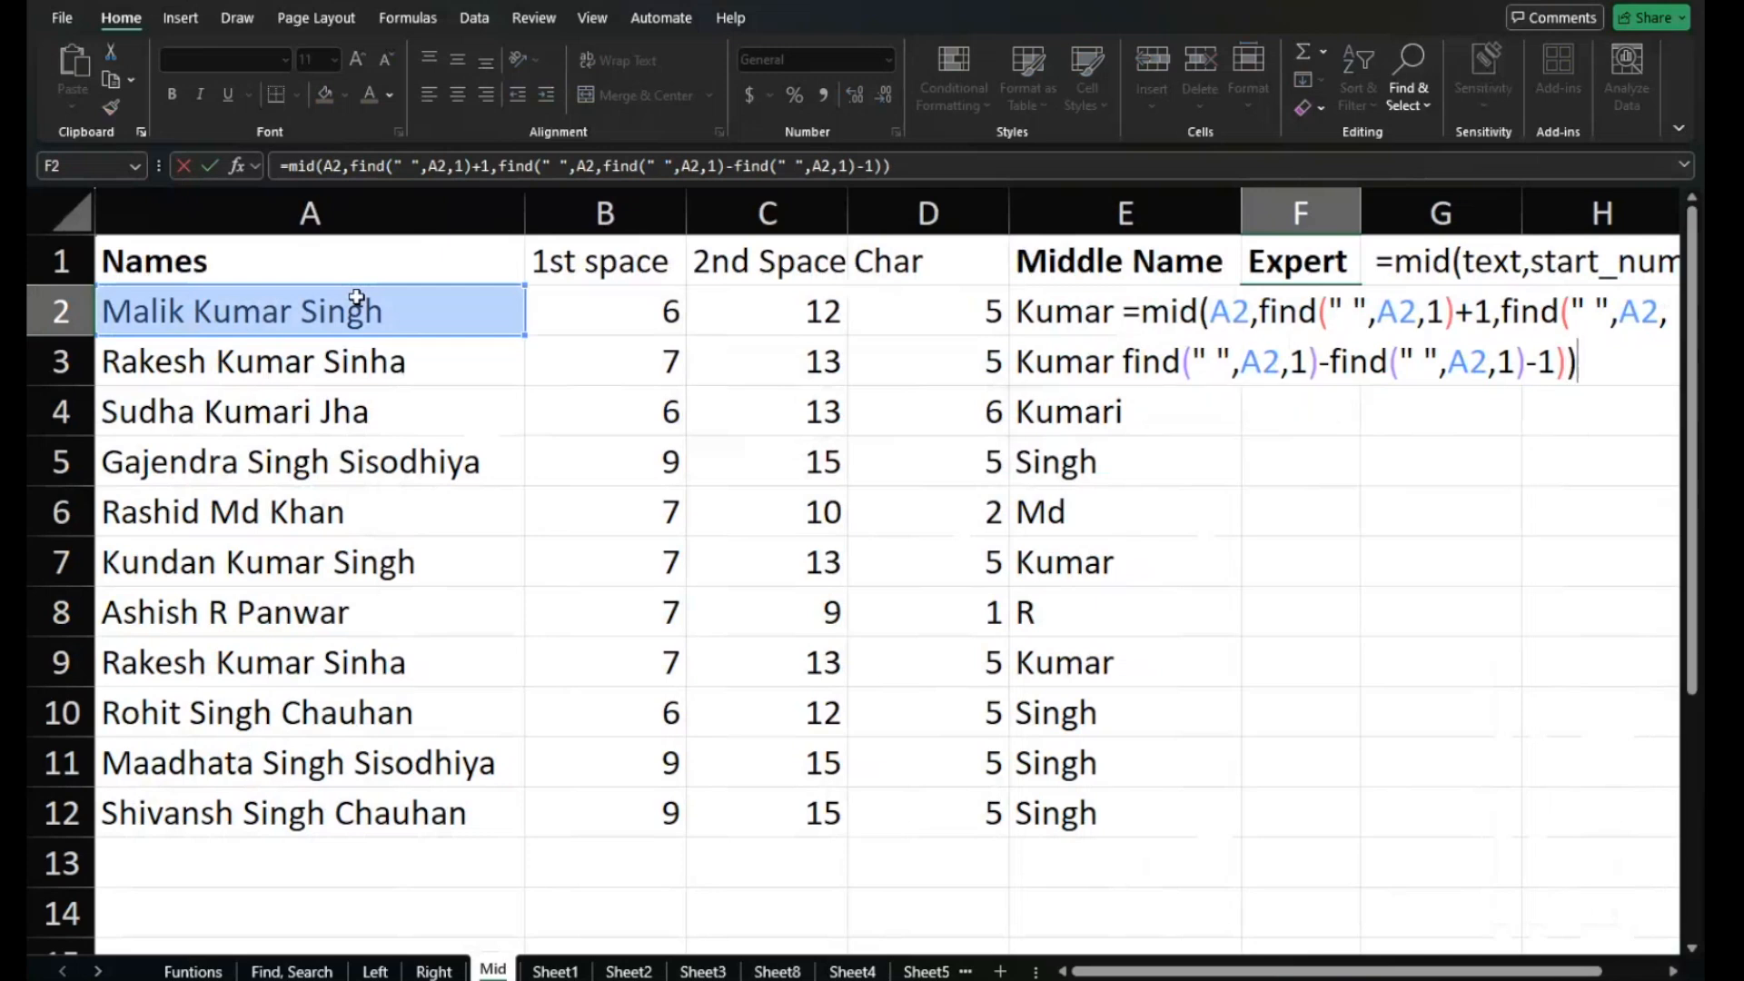
pyautogui.press('Return')
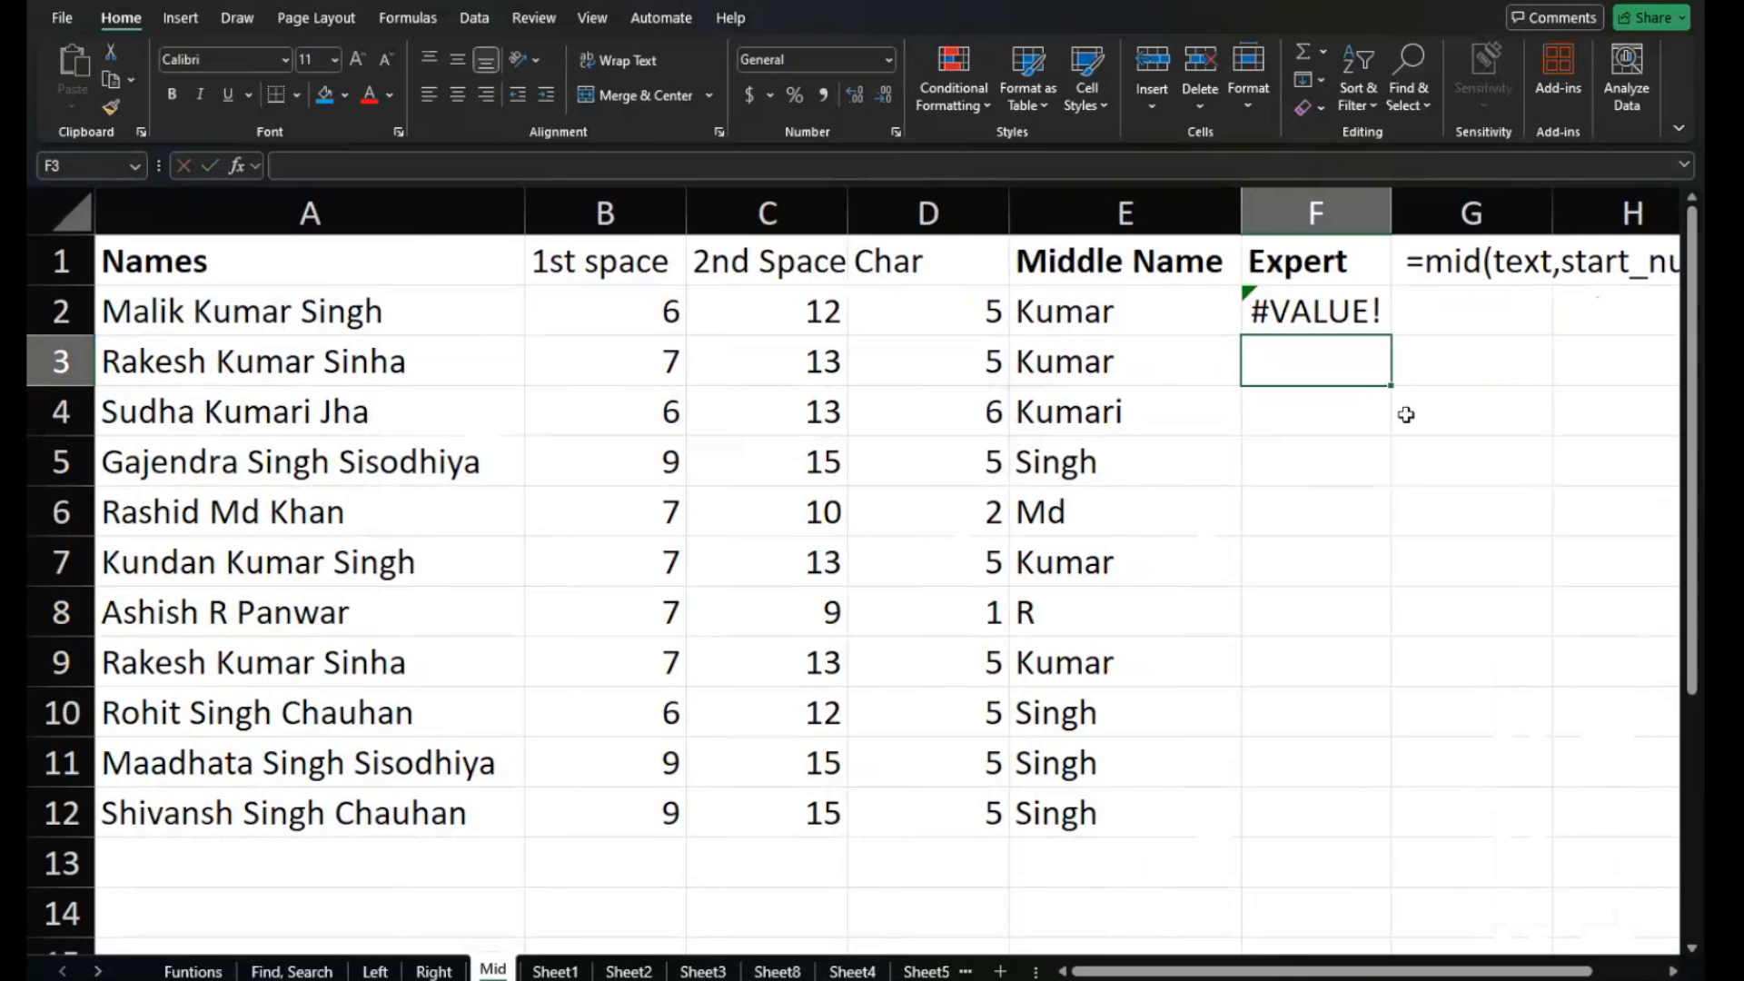
# Inspect the nested MID and FIND formula in F2 for the cause of its error.
pyautogui.press('Up')
pyautogui.press('F2')
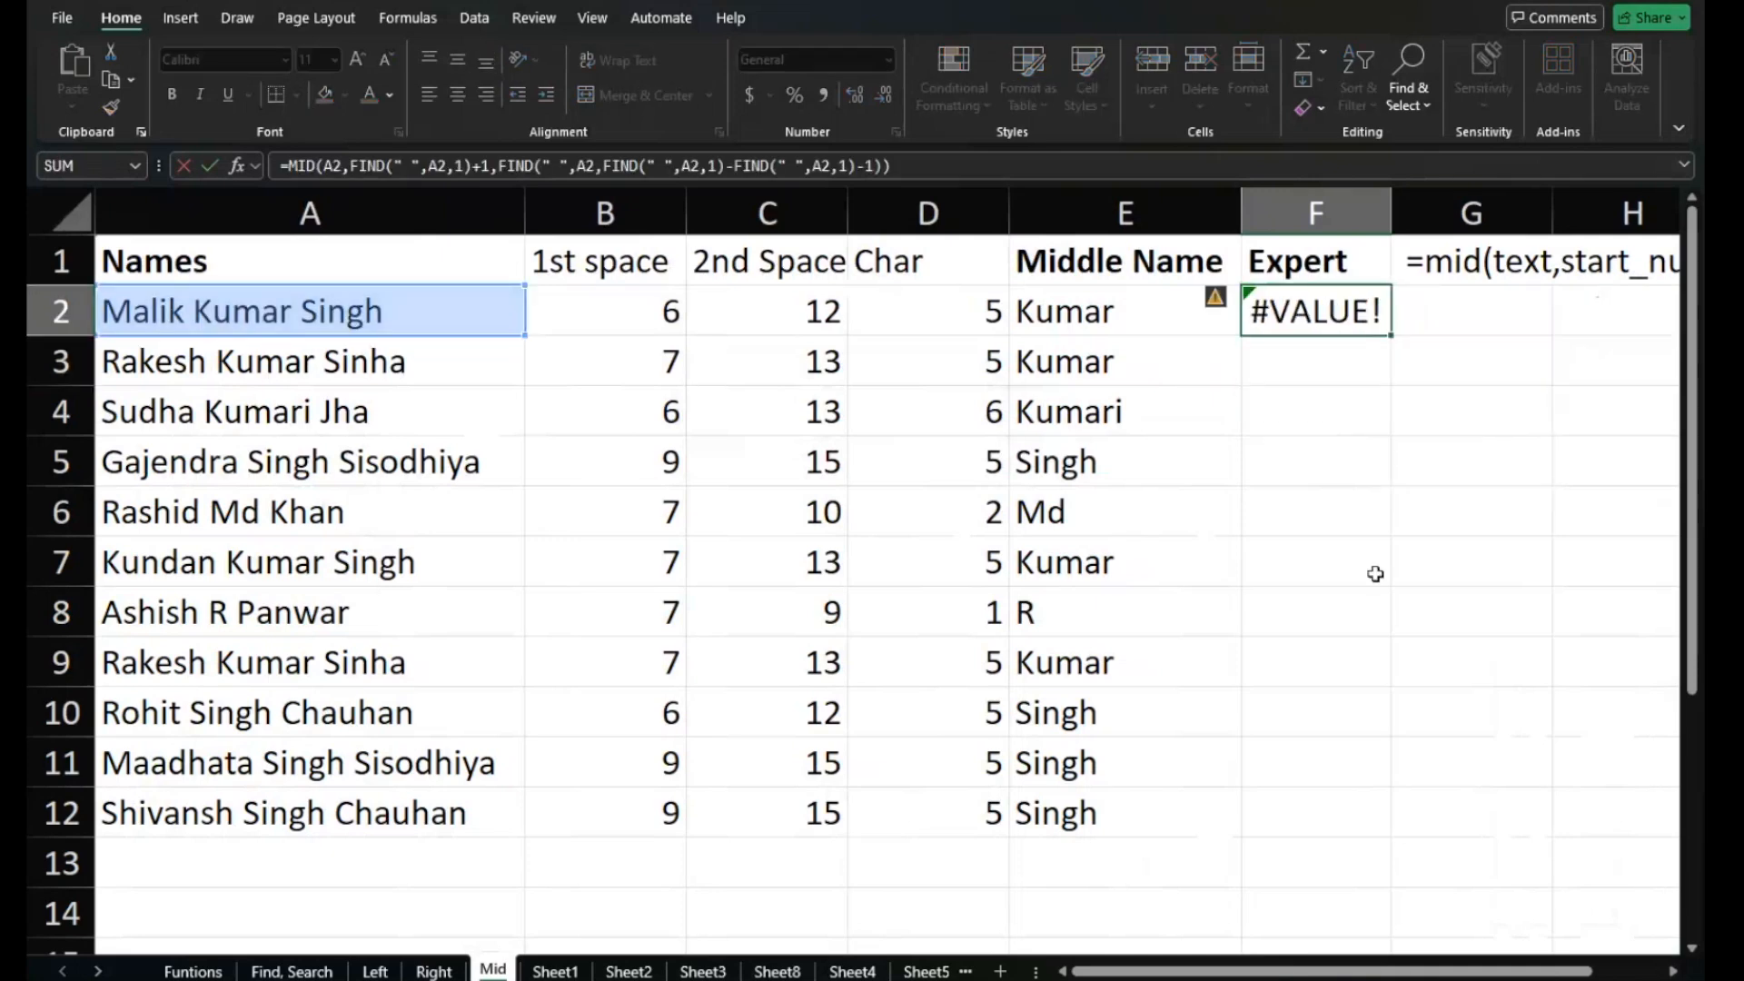
pyautogui.press('Escape')
pyautogui.hscroll(5, 1375, 574)
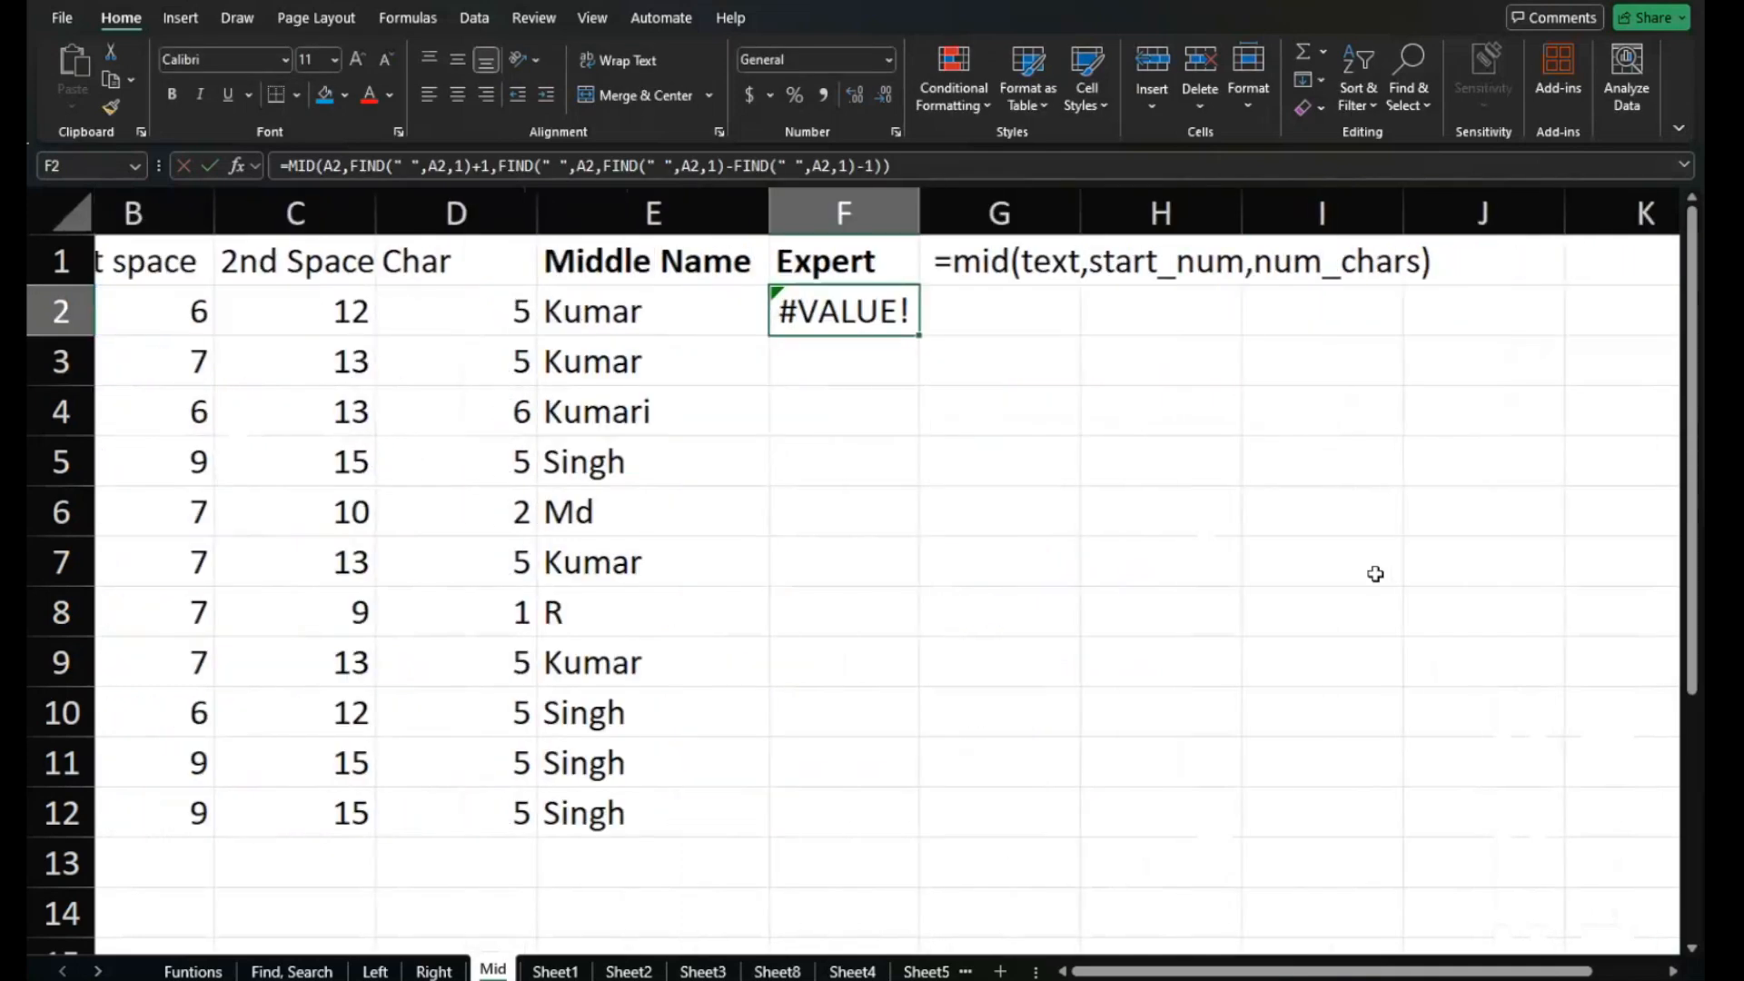
pyautogui.doubleClick(825, 312)
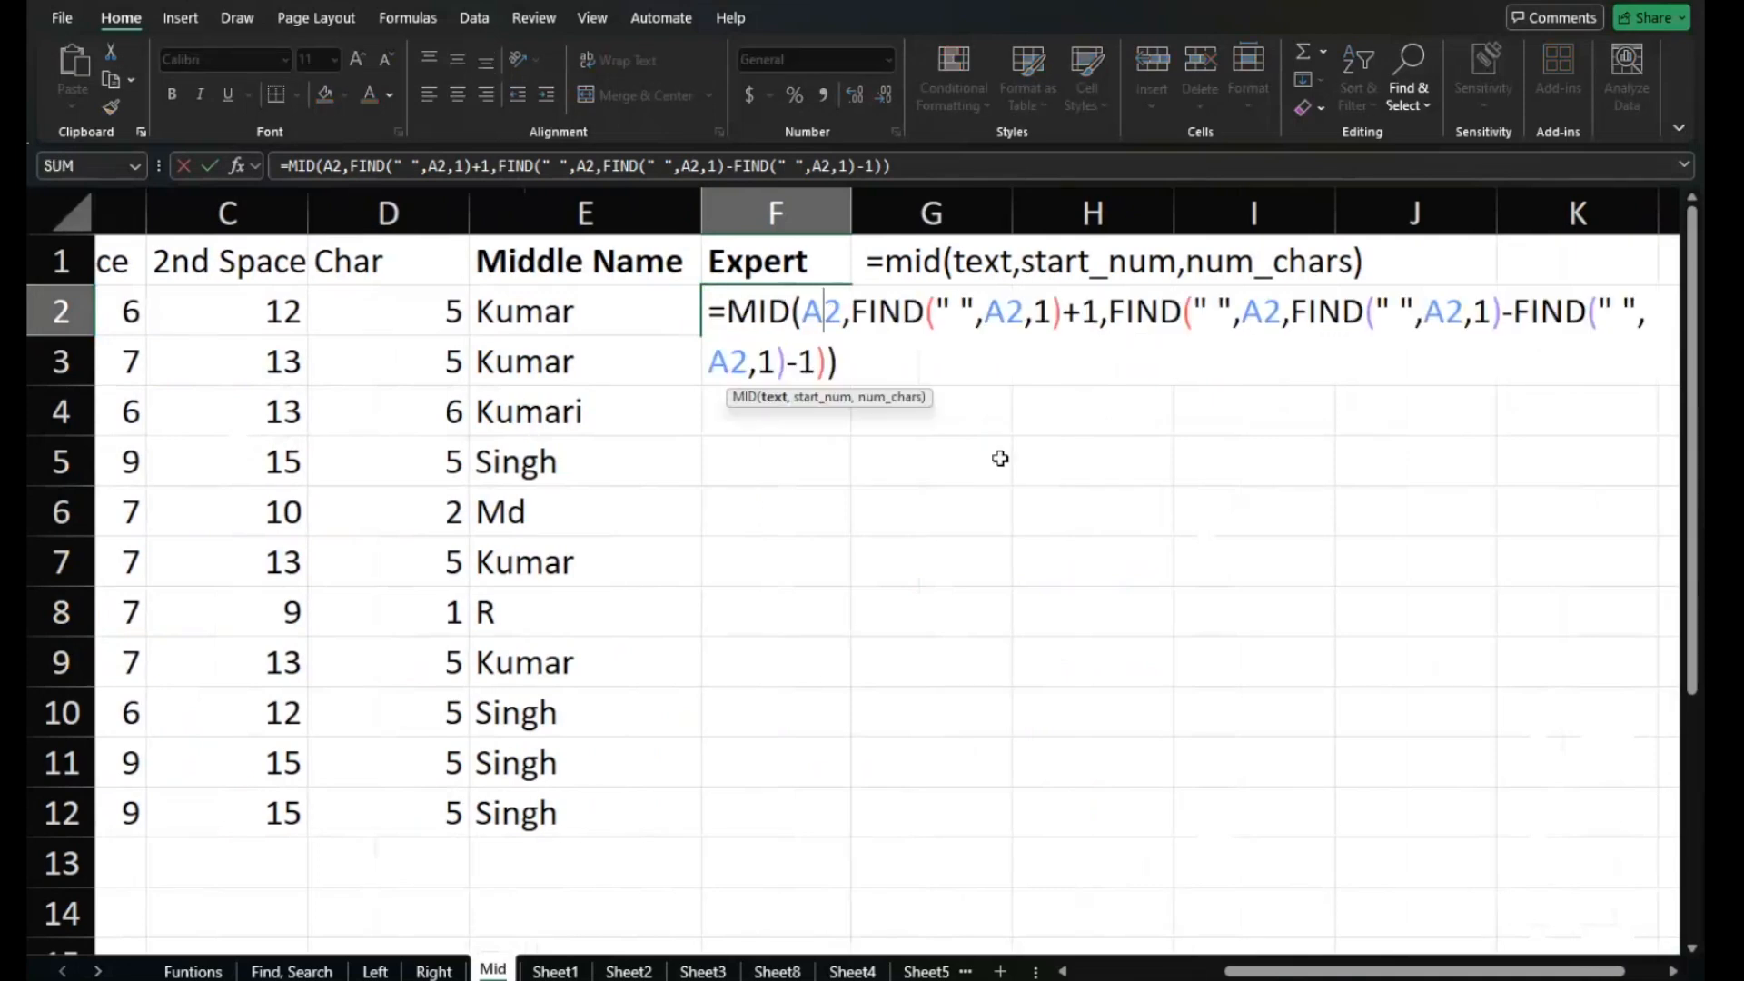
pyautogui.press('Escape')
pyautogui.hscroll(2, 1000, 459)
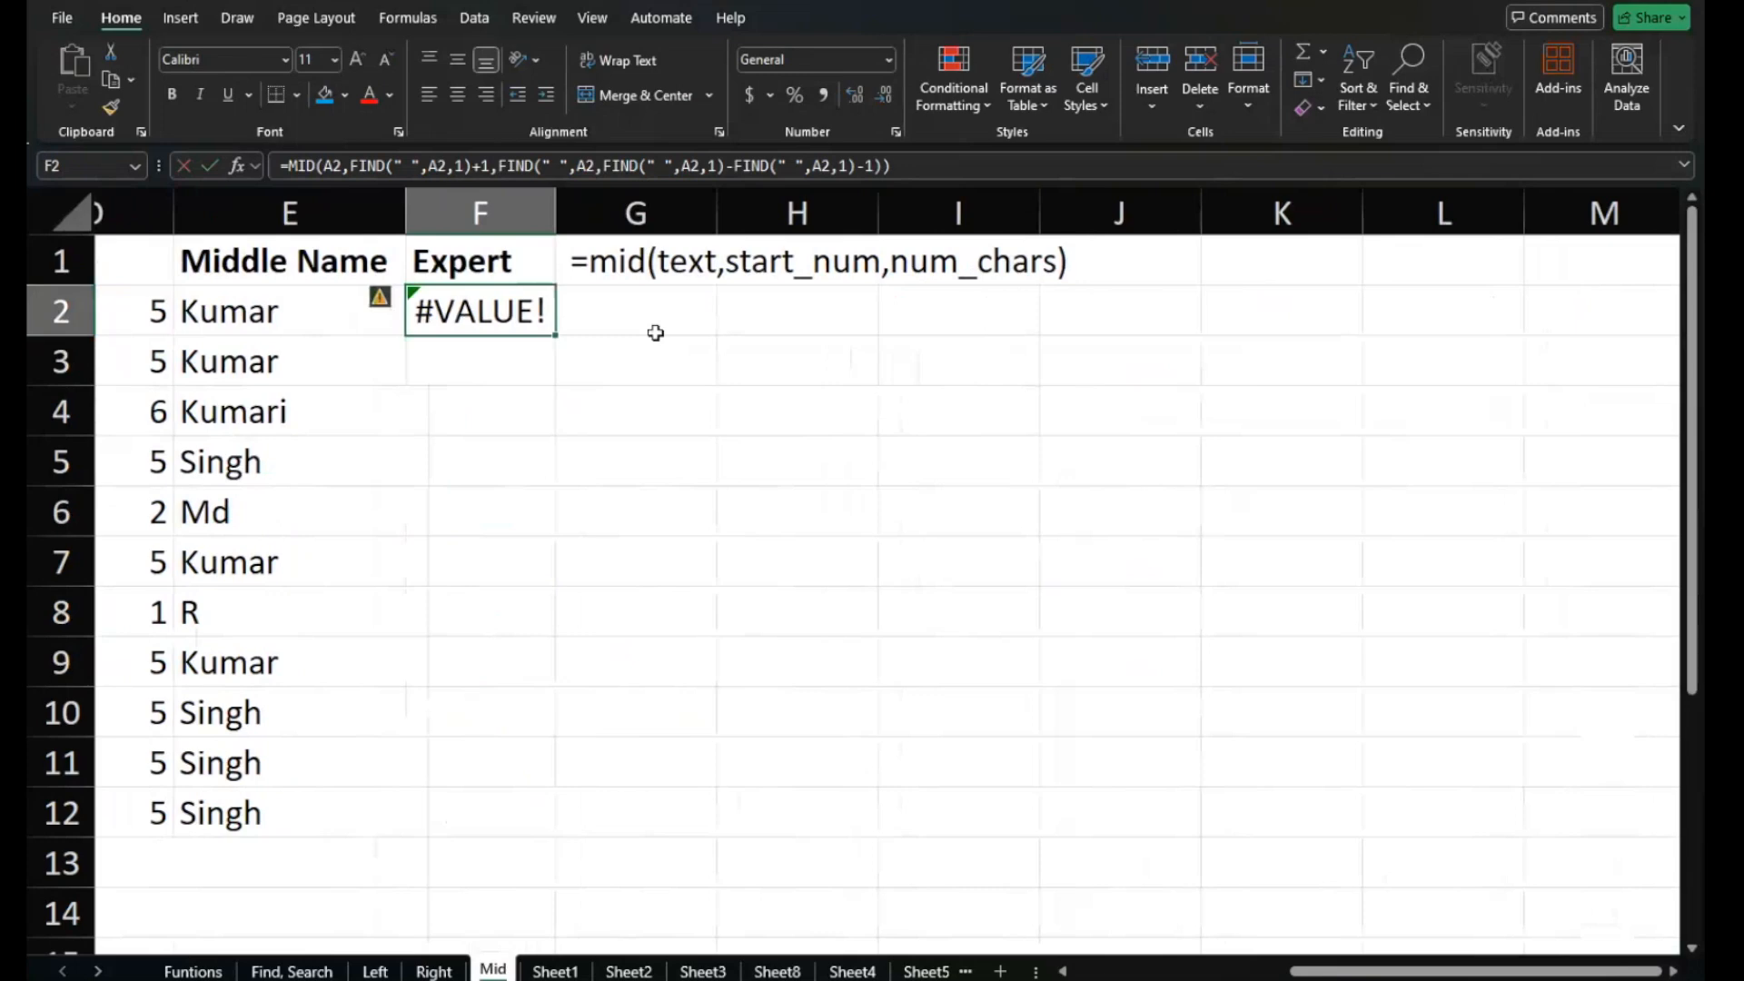
pyautogui.hscroll(1, 656, 333)
# Try F2's formula without the +1 in its start-position argument.
pyautogui.doubleClick(399, 311)
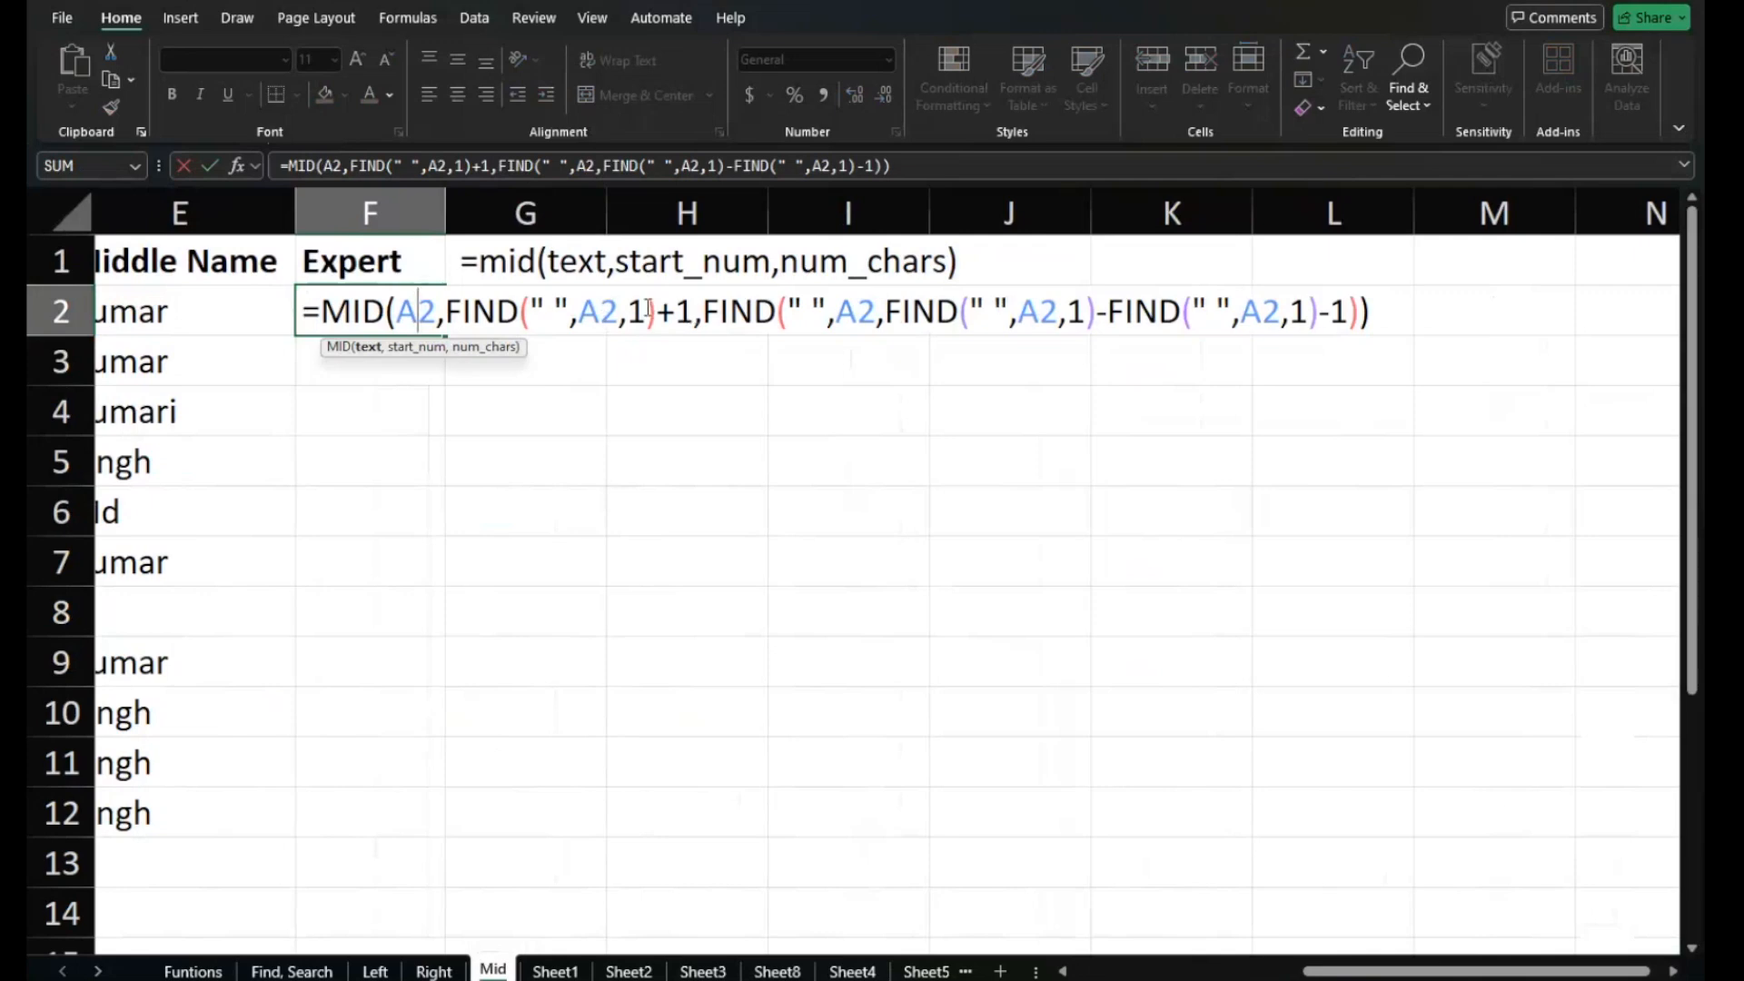
pyautogui.click(710, 319)
pyautogui.click(693, 309)
pyautogui.press('BackSpace')
pyautogui.press('BackSpace')
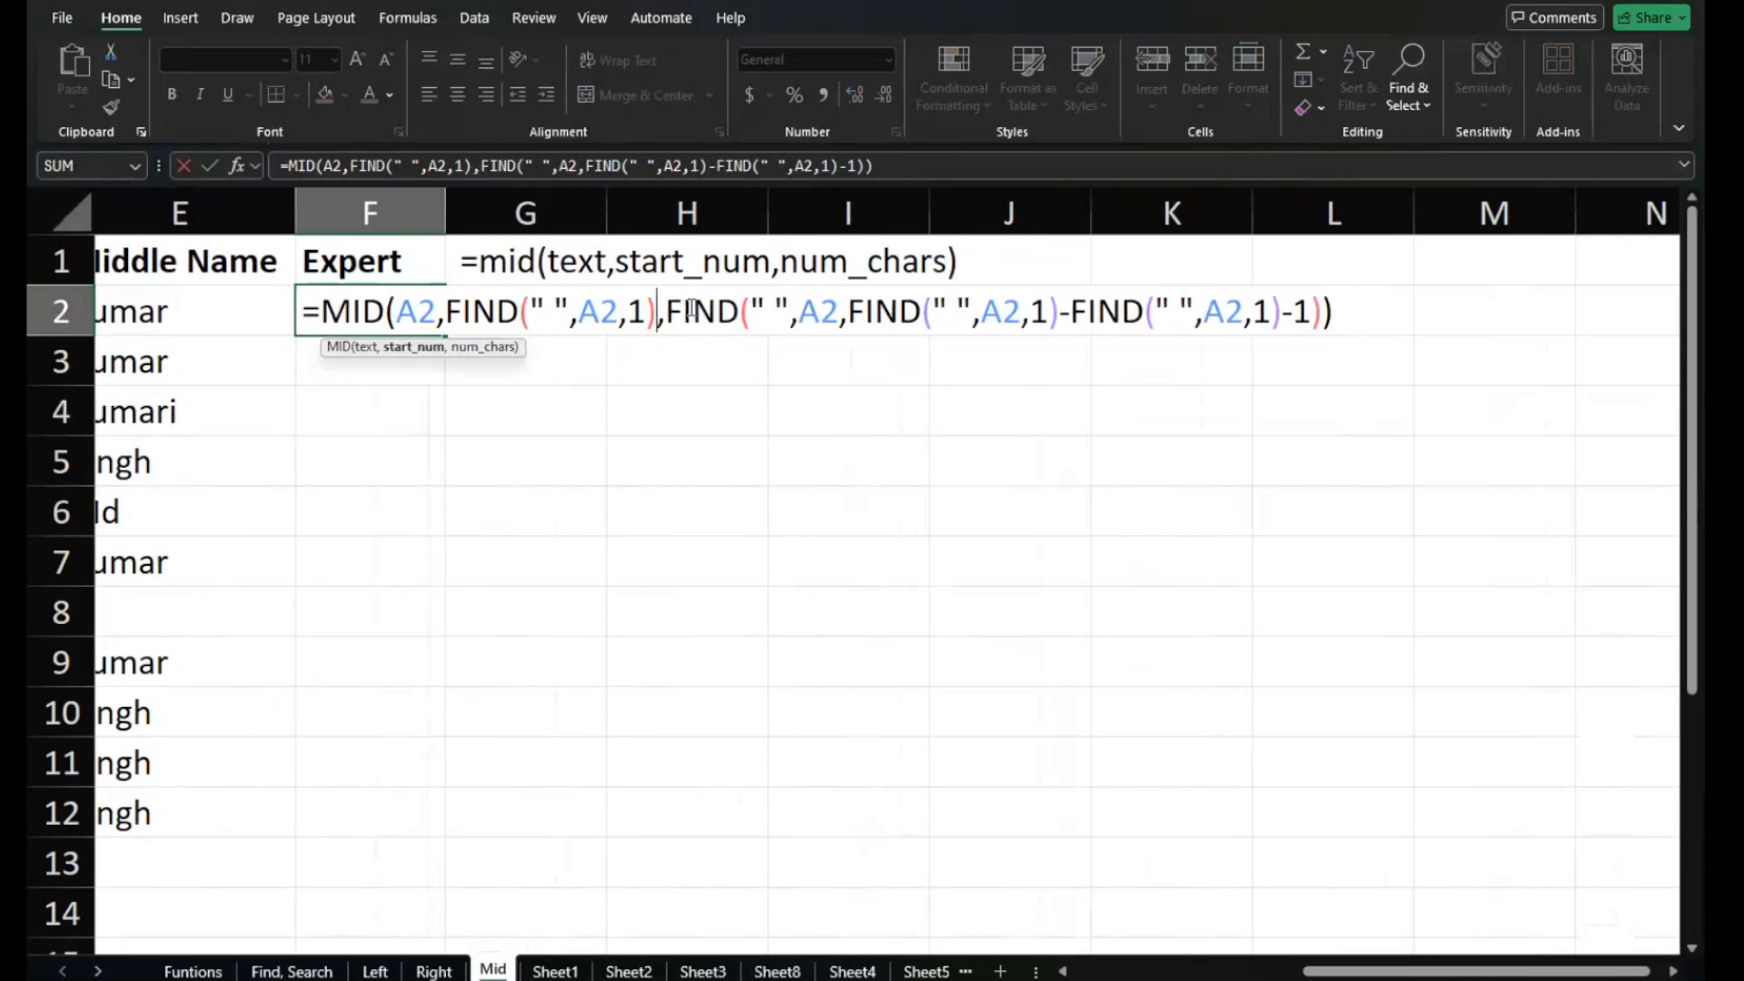
pyautogui.press('Return')
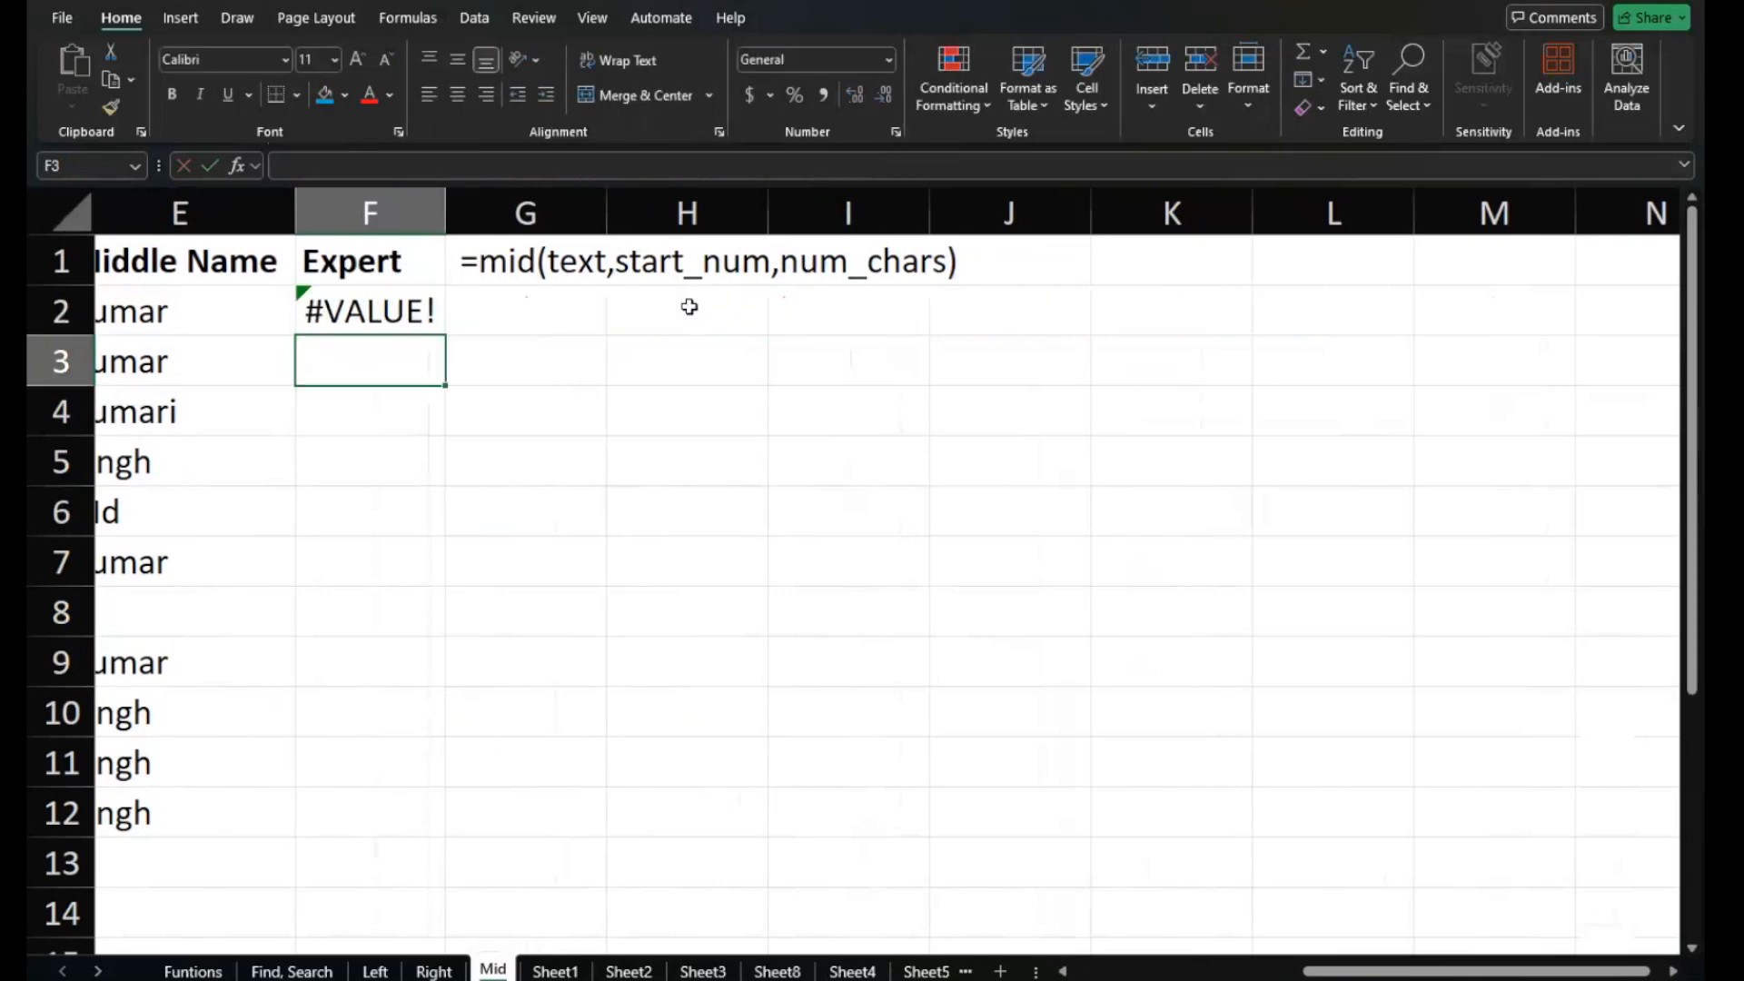
# Put +1 back after the first FIND in F2's formula.
pyautogui.doubleClick(343, 297)
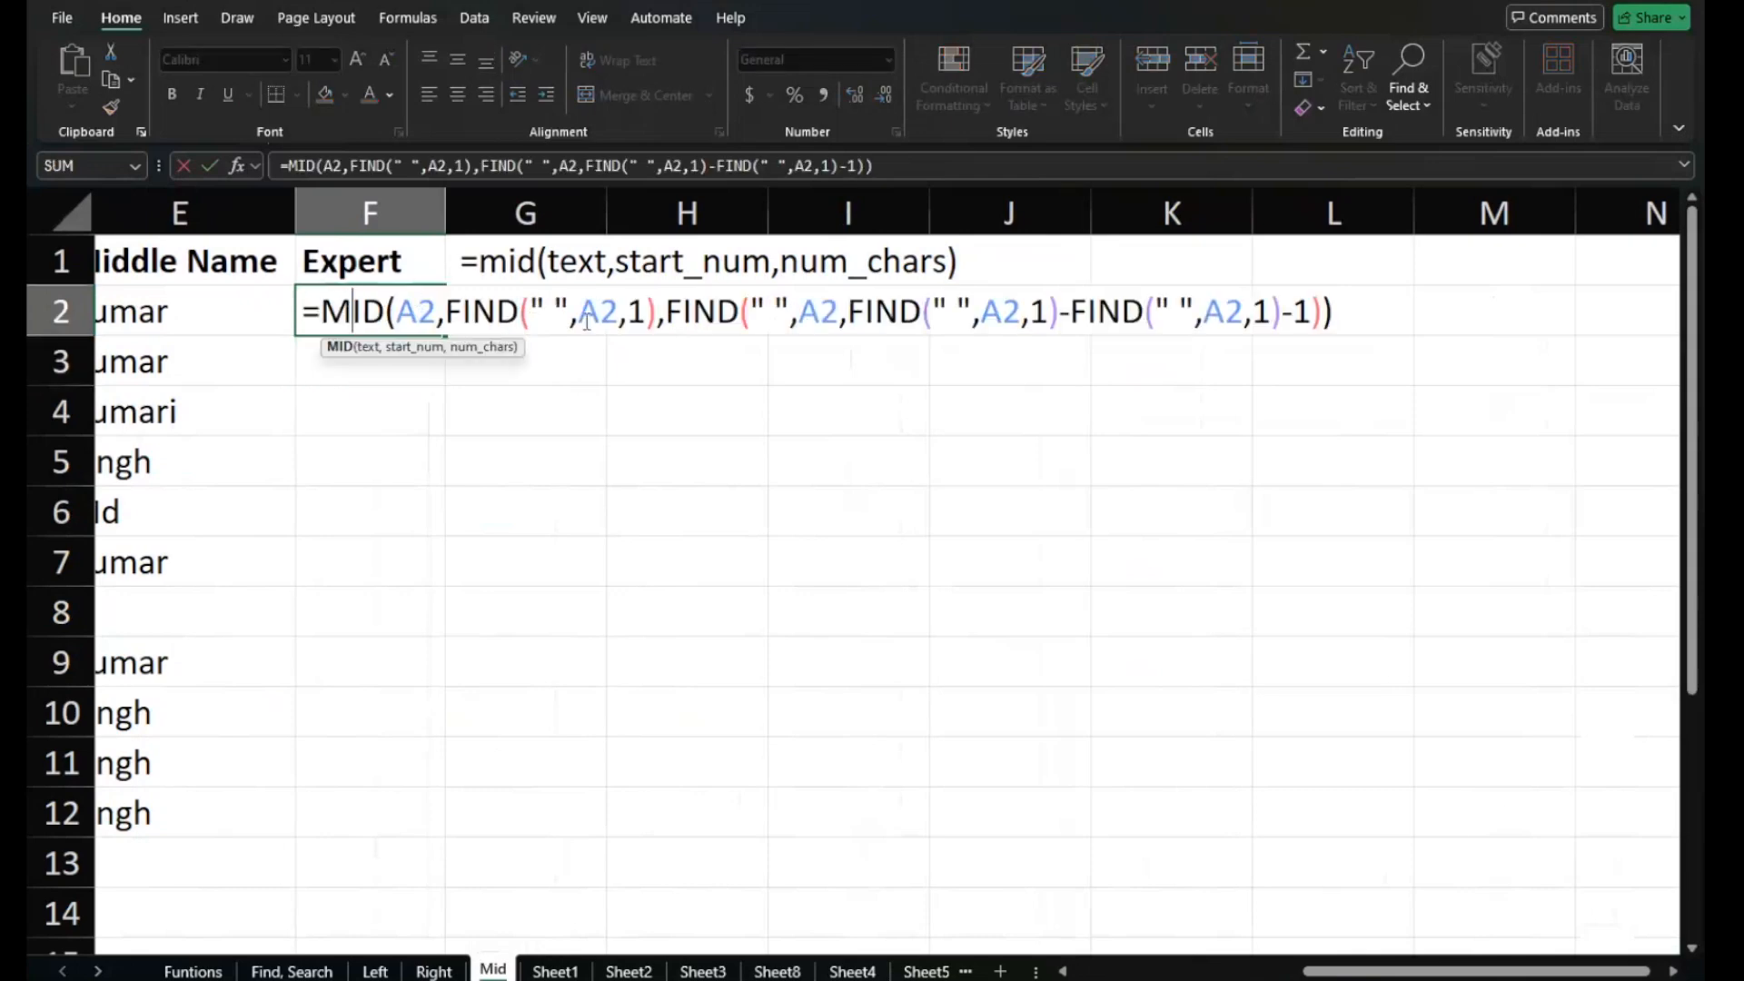
pyautogui.click(652, 310)
pyautogui.write('+1')
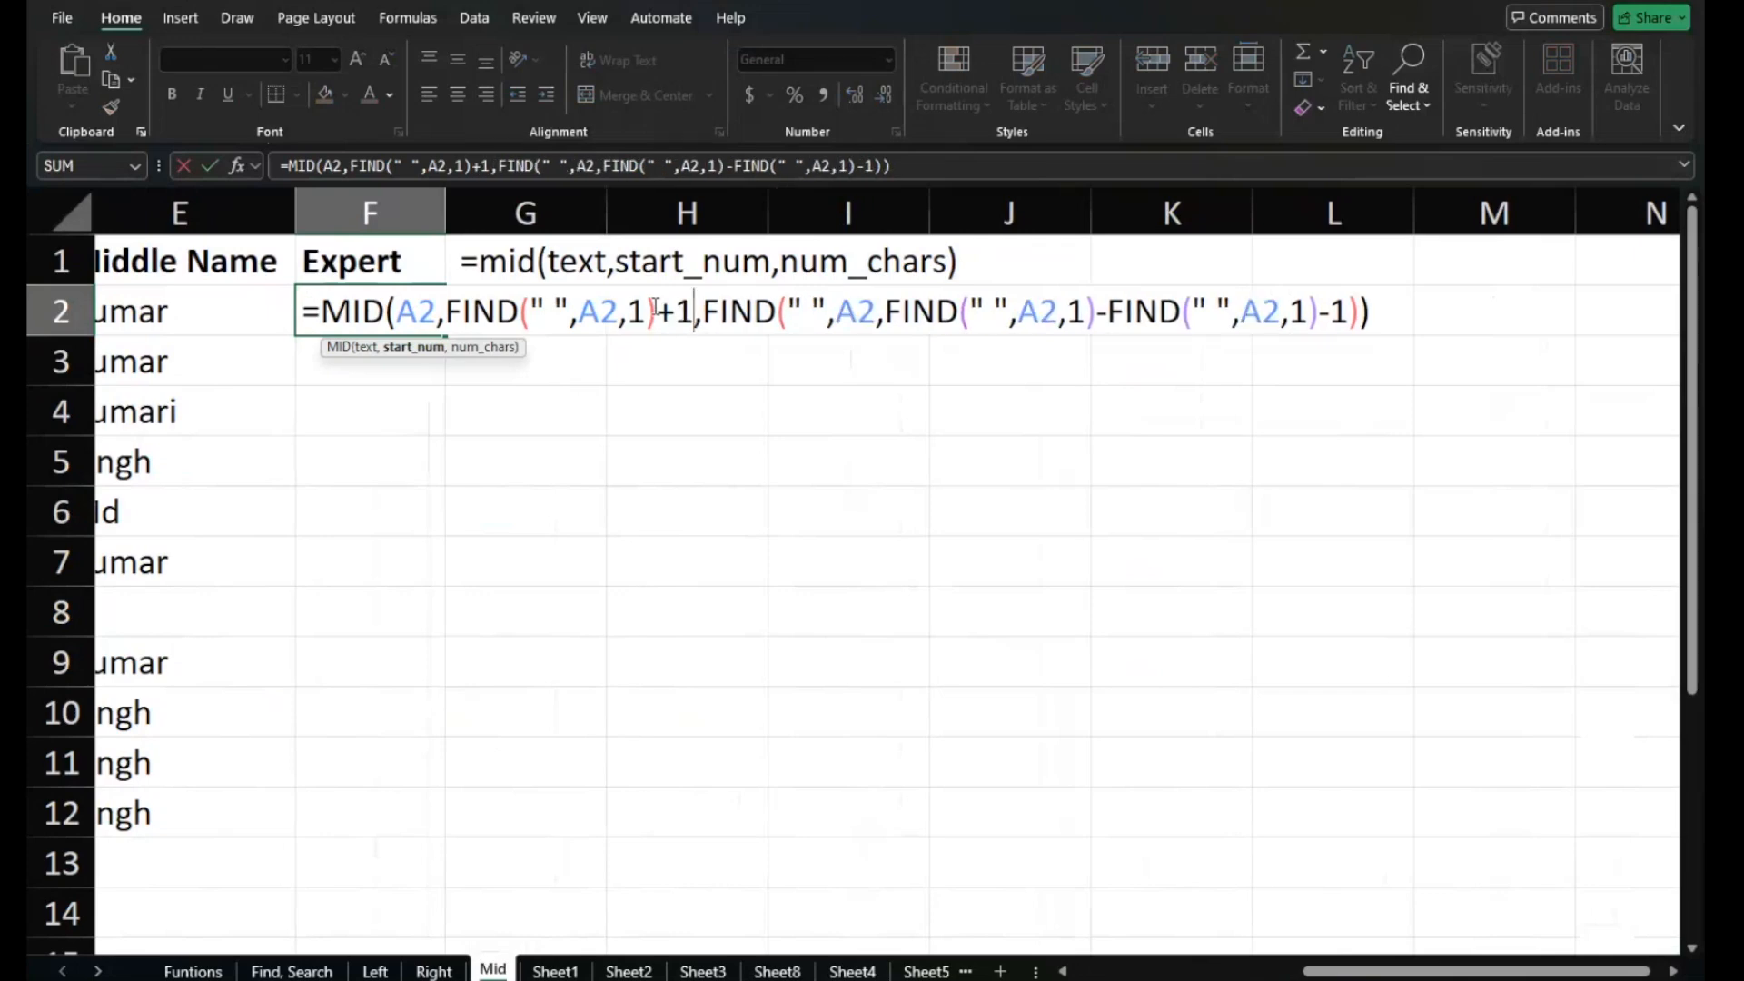
pyautogui.press('Return')
# Add a closing parenthesis after the innermost FIND in F2, before the subtraction, and accept Excel's proposed formula correction.
pyautogui.doubleClick(394, 305)
pyautogui.click(1094, 309)
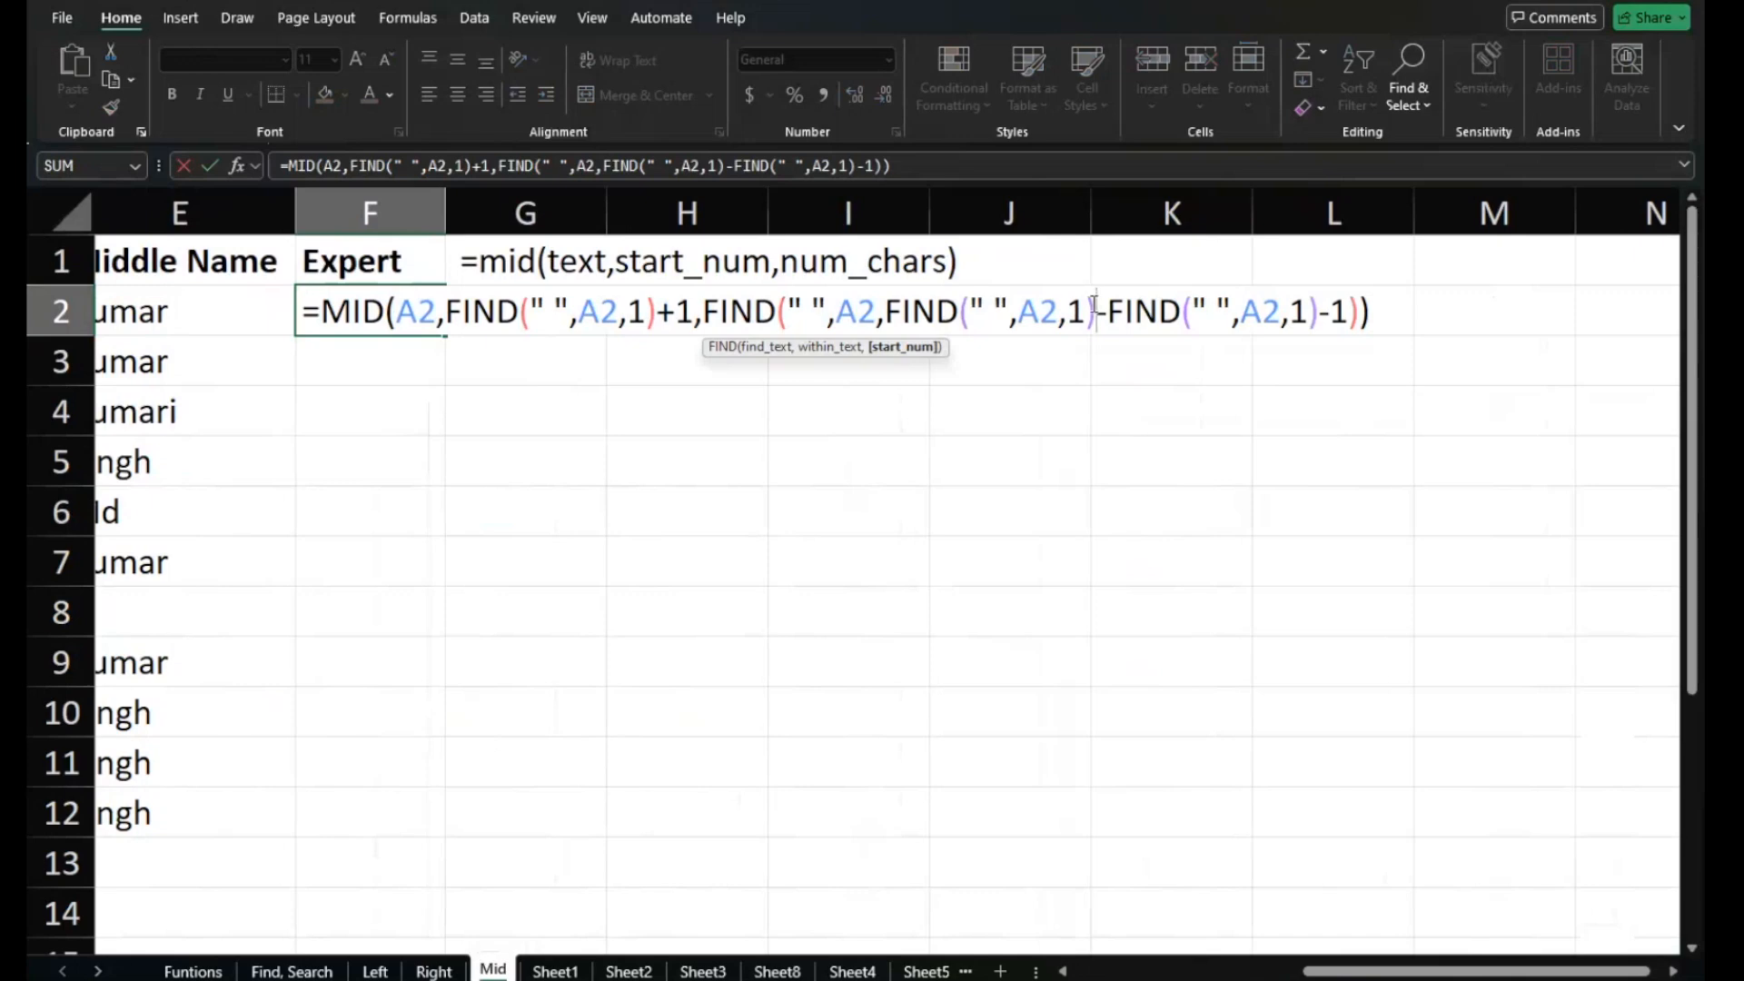
pyautogui.write(')')
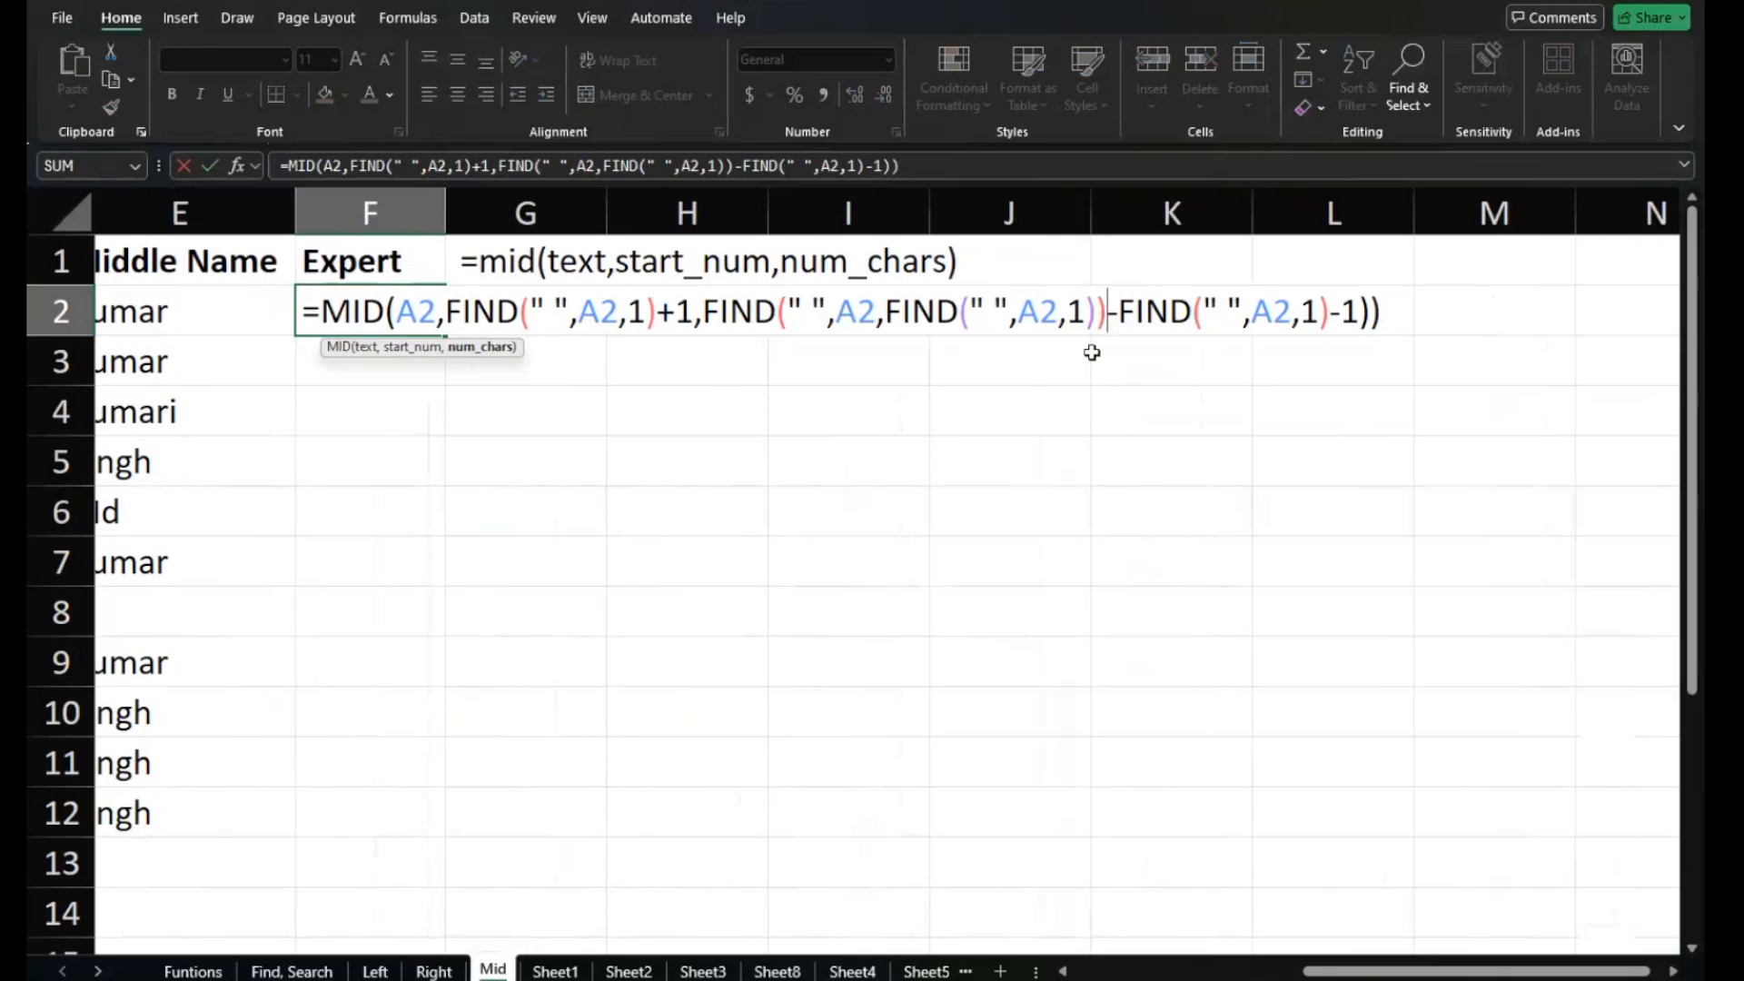
pyautogui.press('Return')
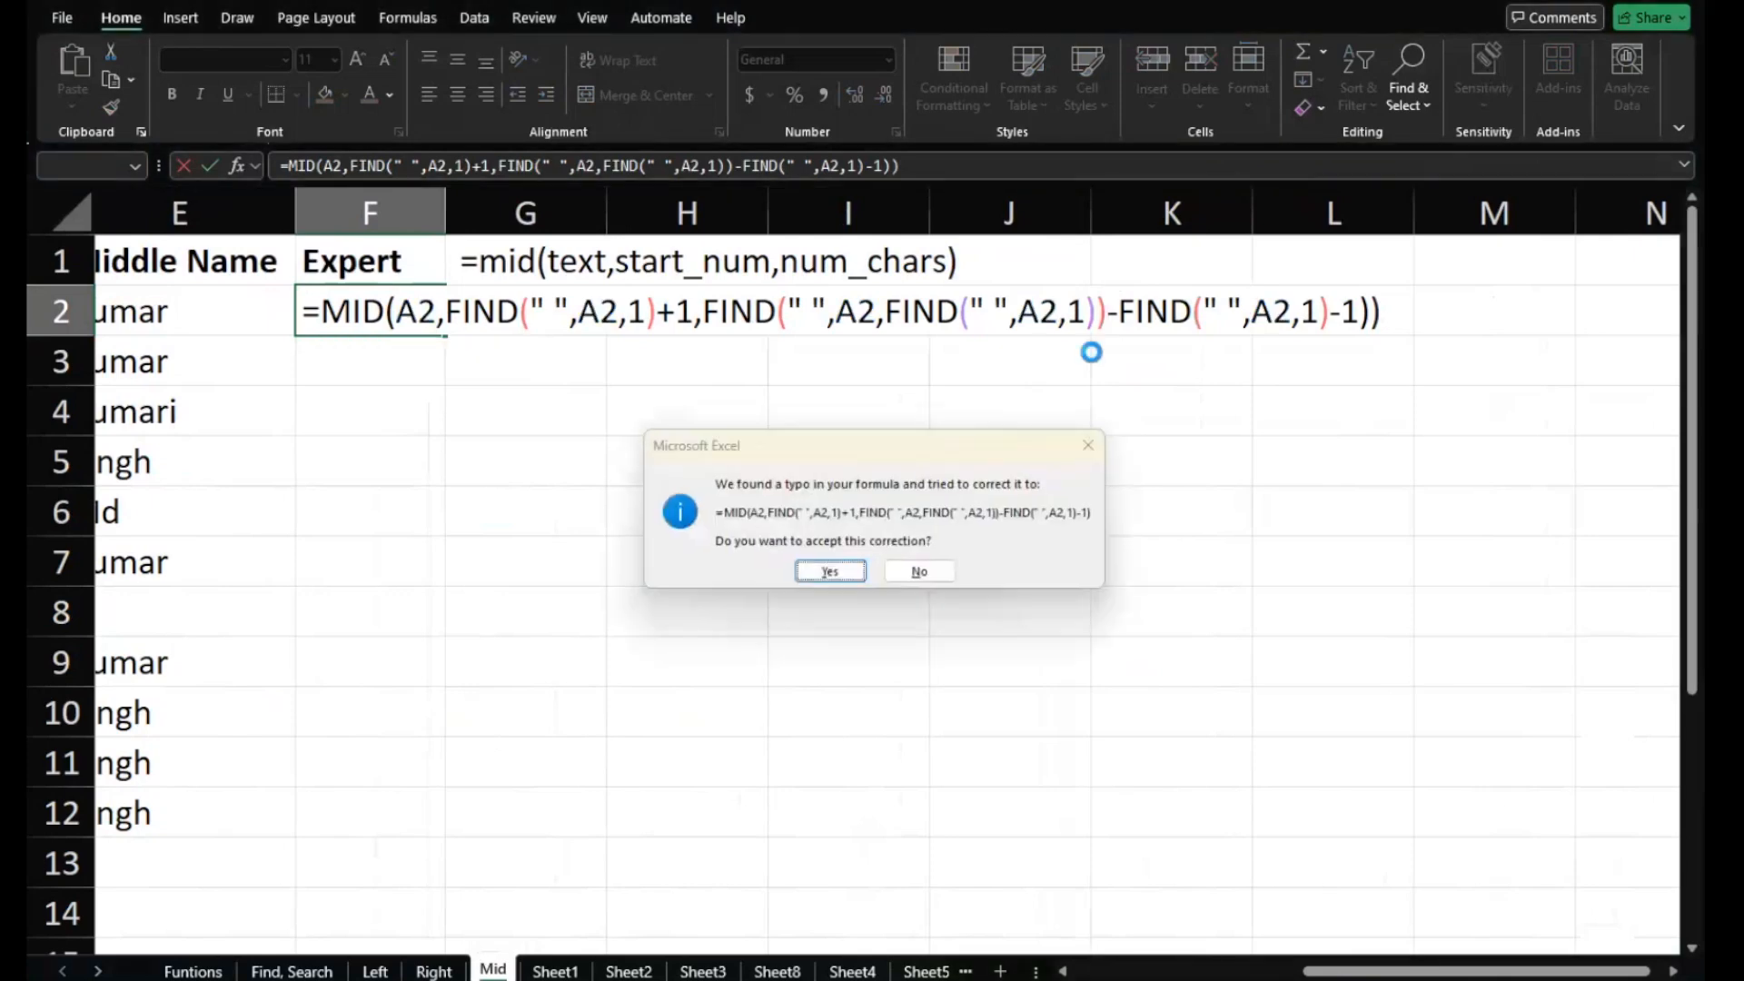
pyautogui.press('Return')
# Recheck the corrected MID and FIND formula in F2 and commit it again.
pyautogui.click(372, 308)
pyautogui.doubleClick(372, 309)
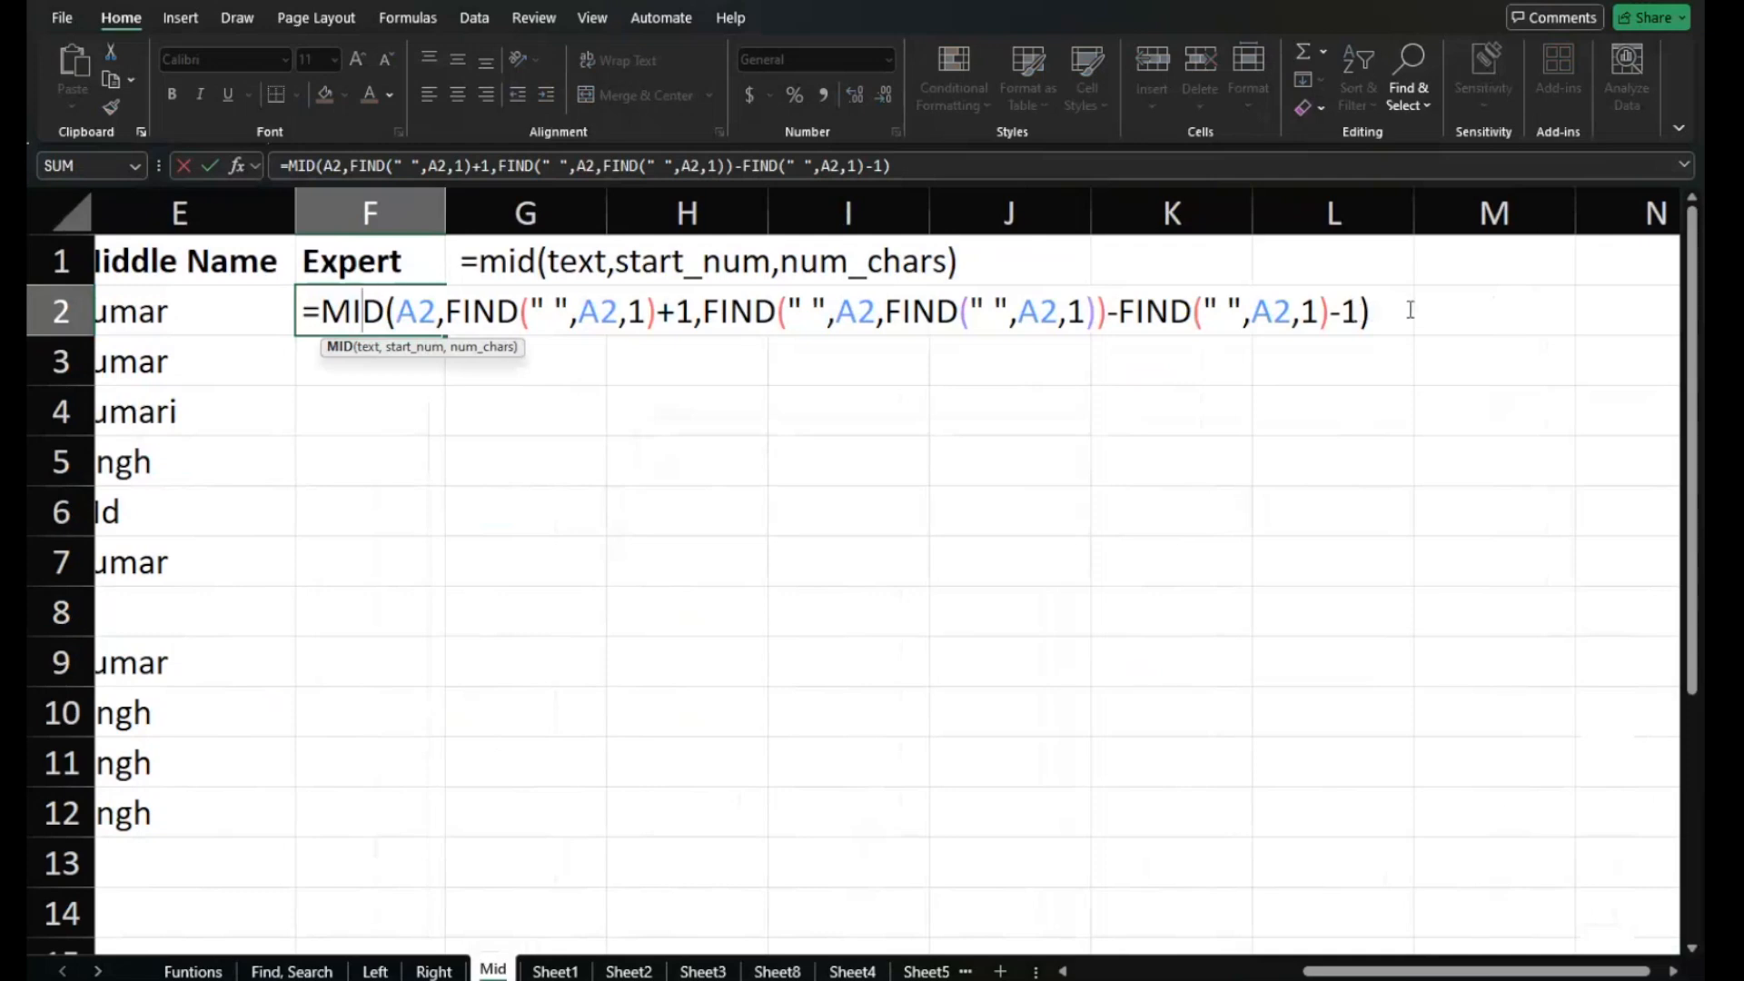
pyautogui.click(1409, 310)
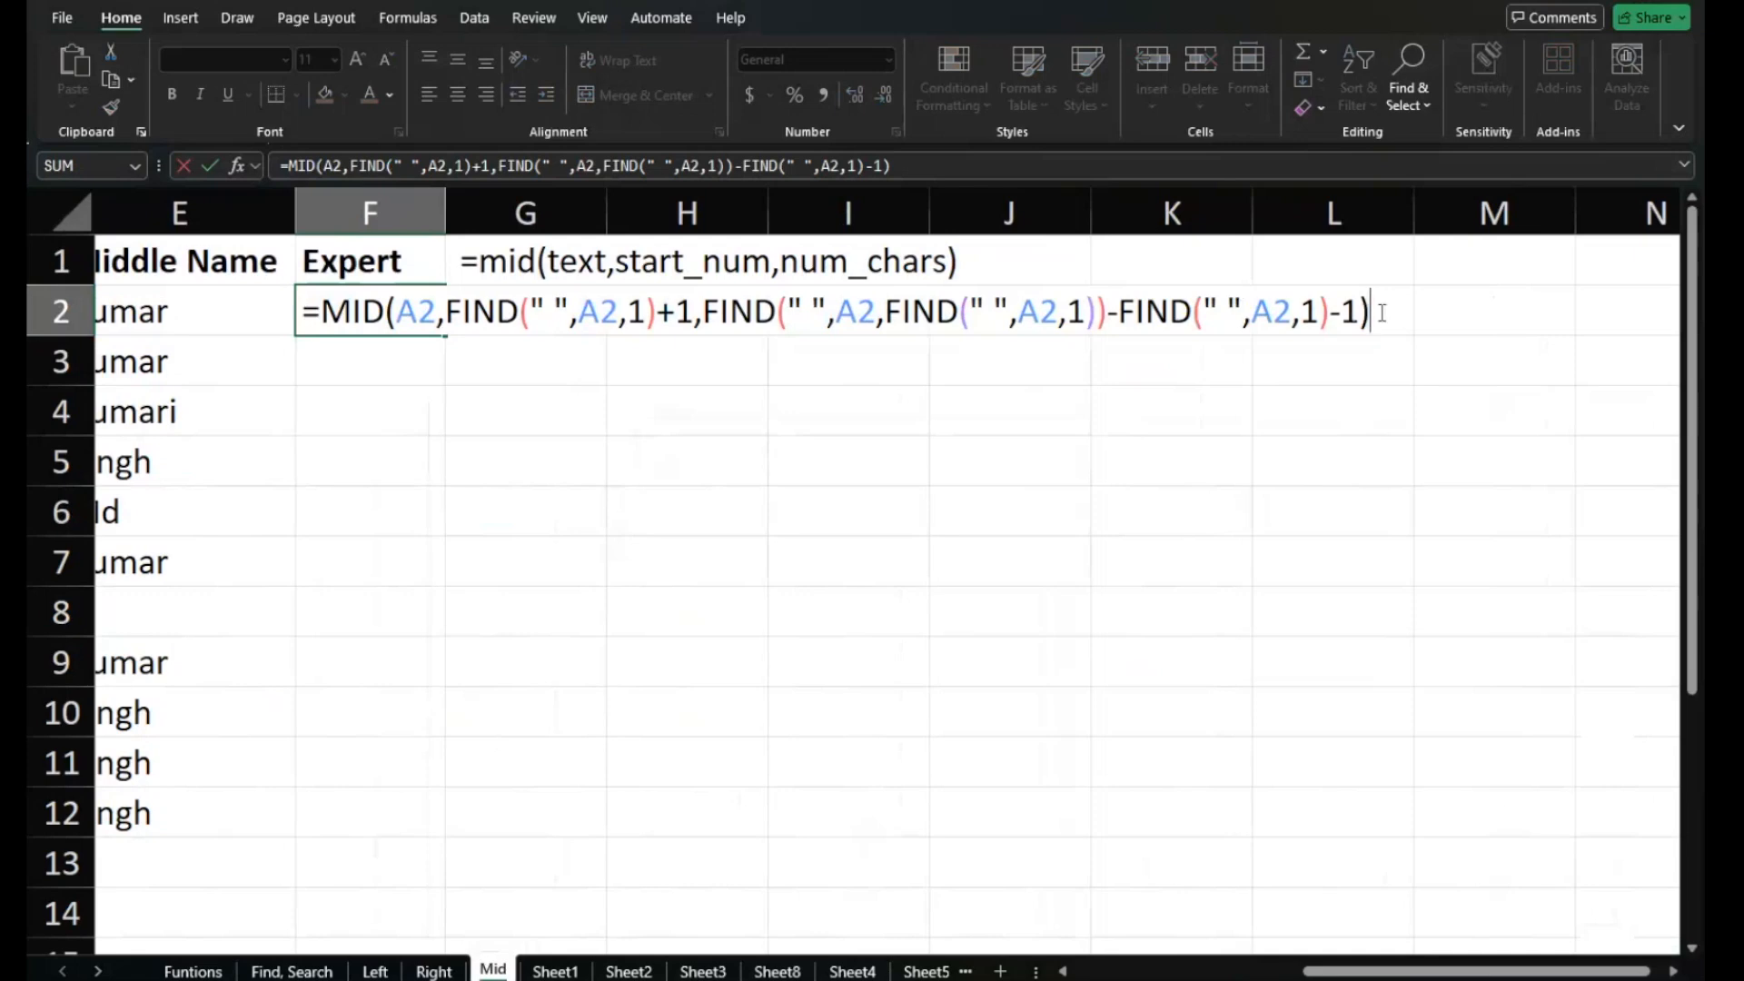
pyautogui.hotkey('ctrl', 'Return')
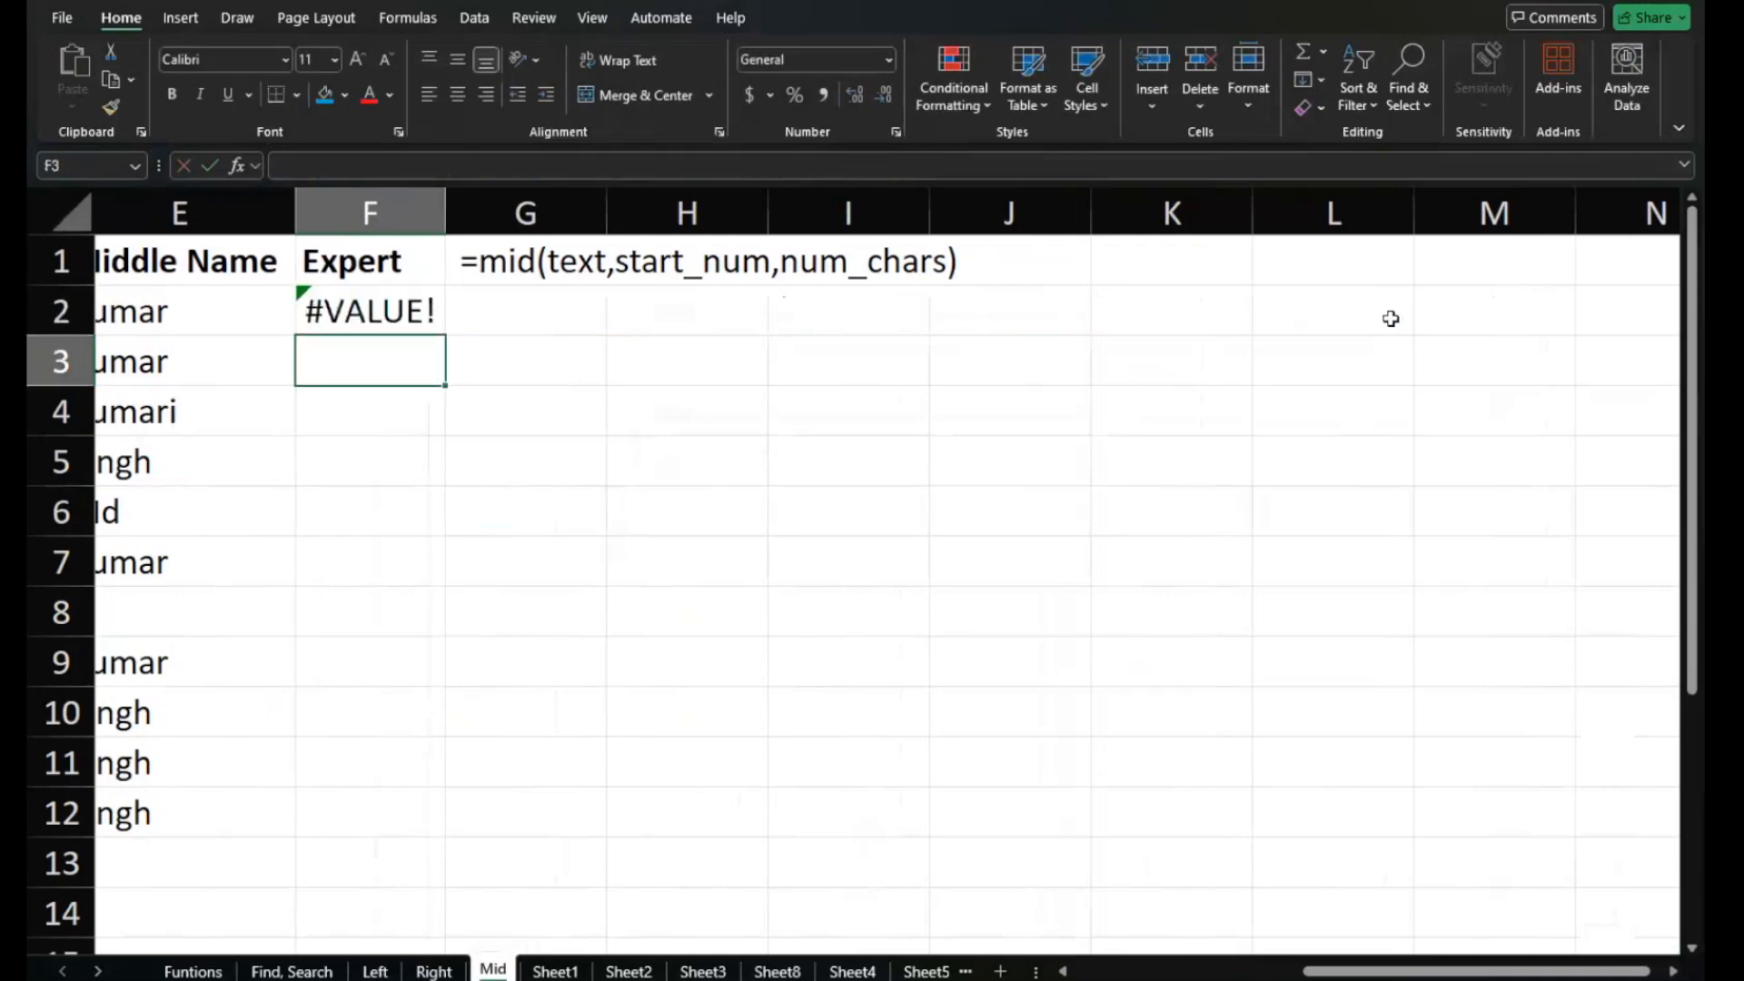
# Examine F2's formula piece by piece: the A2 text, the start position, the nested FIND and the subtracted FIND.
pyautogui.hscroll(-2, 470, 304)
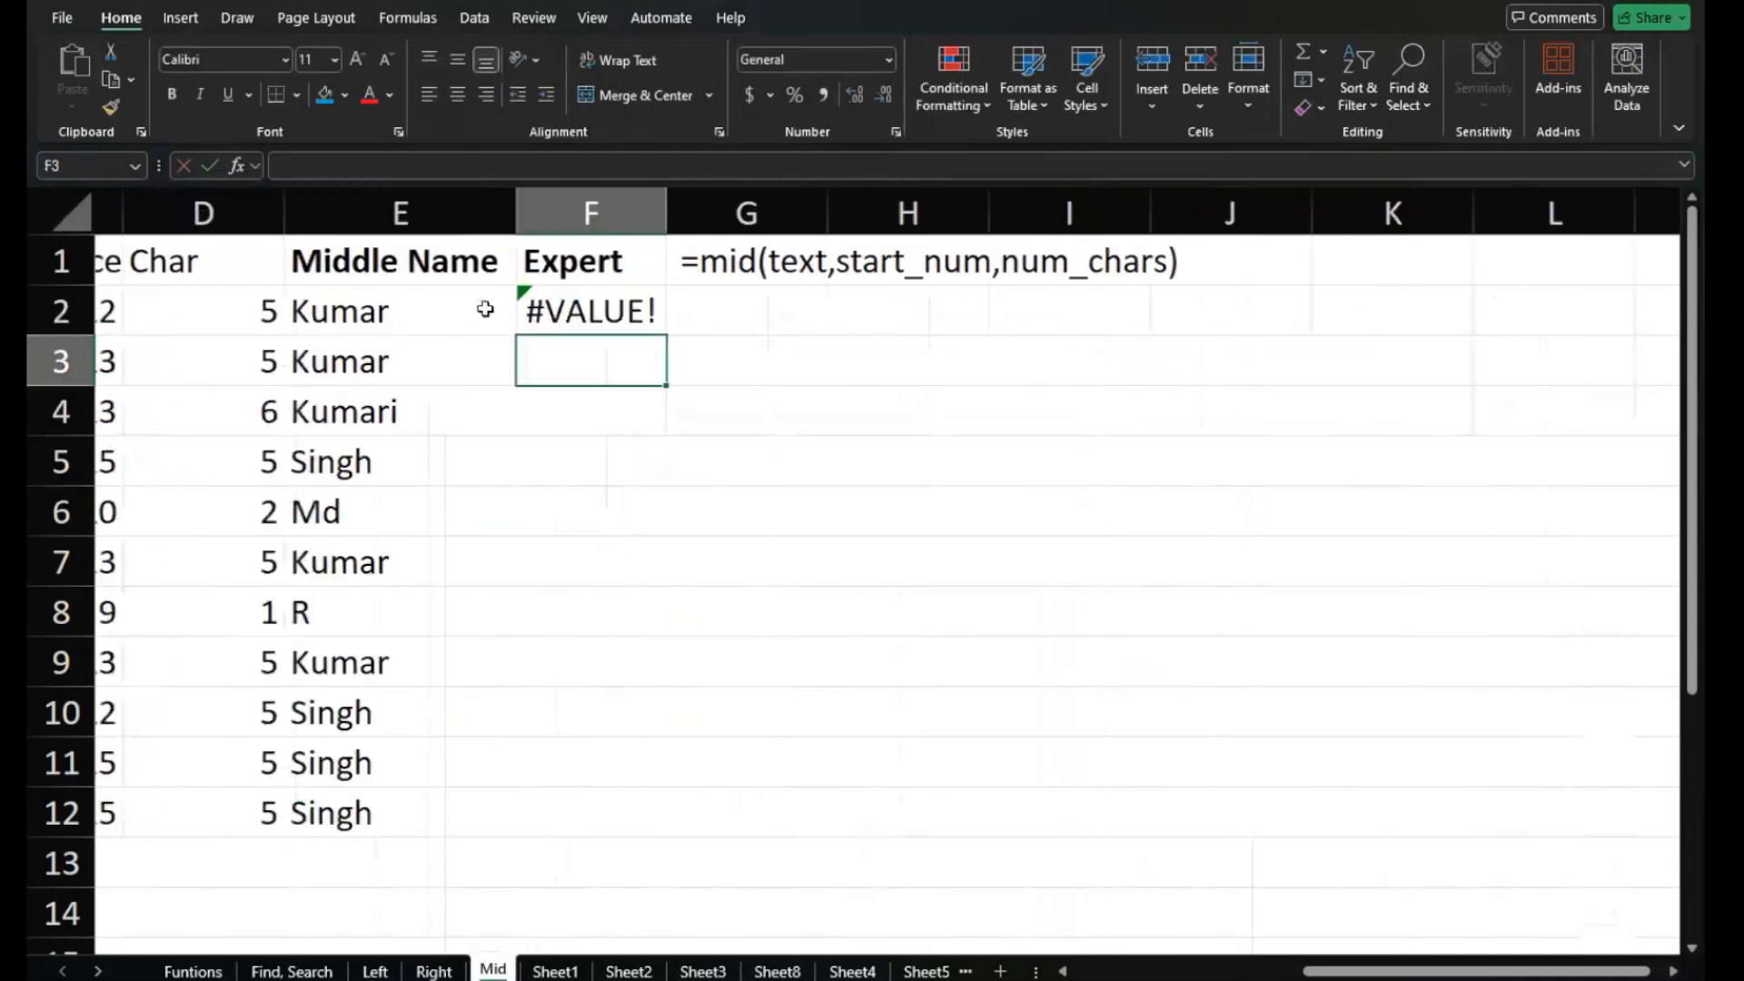
pyautogui.doubleClick(578, 307)
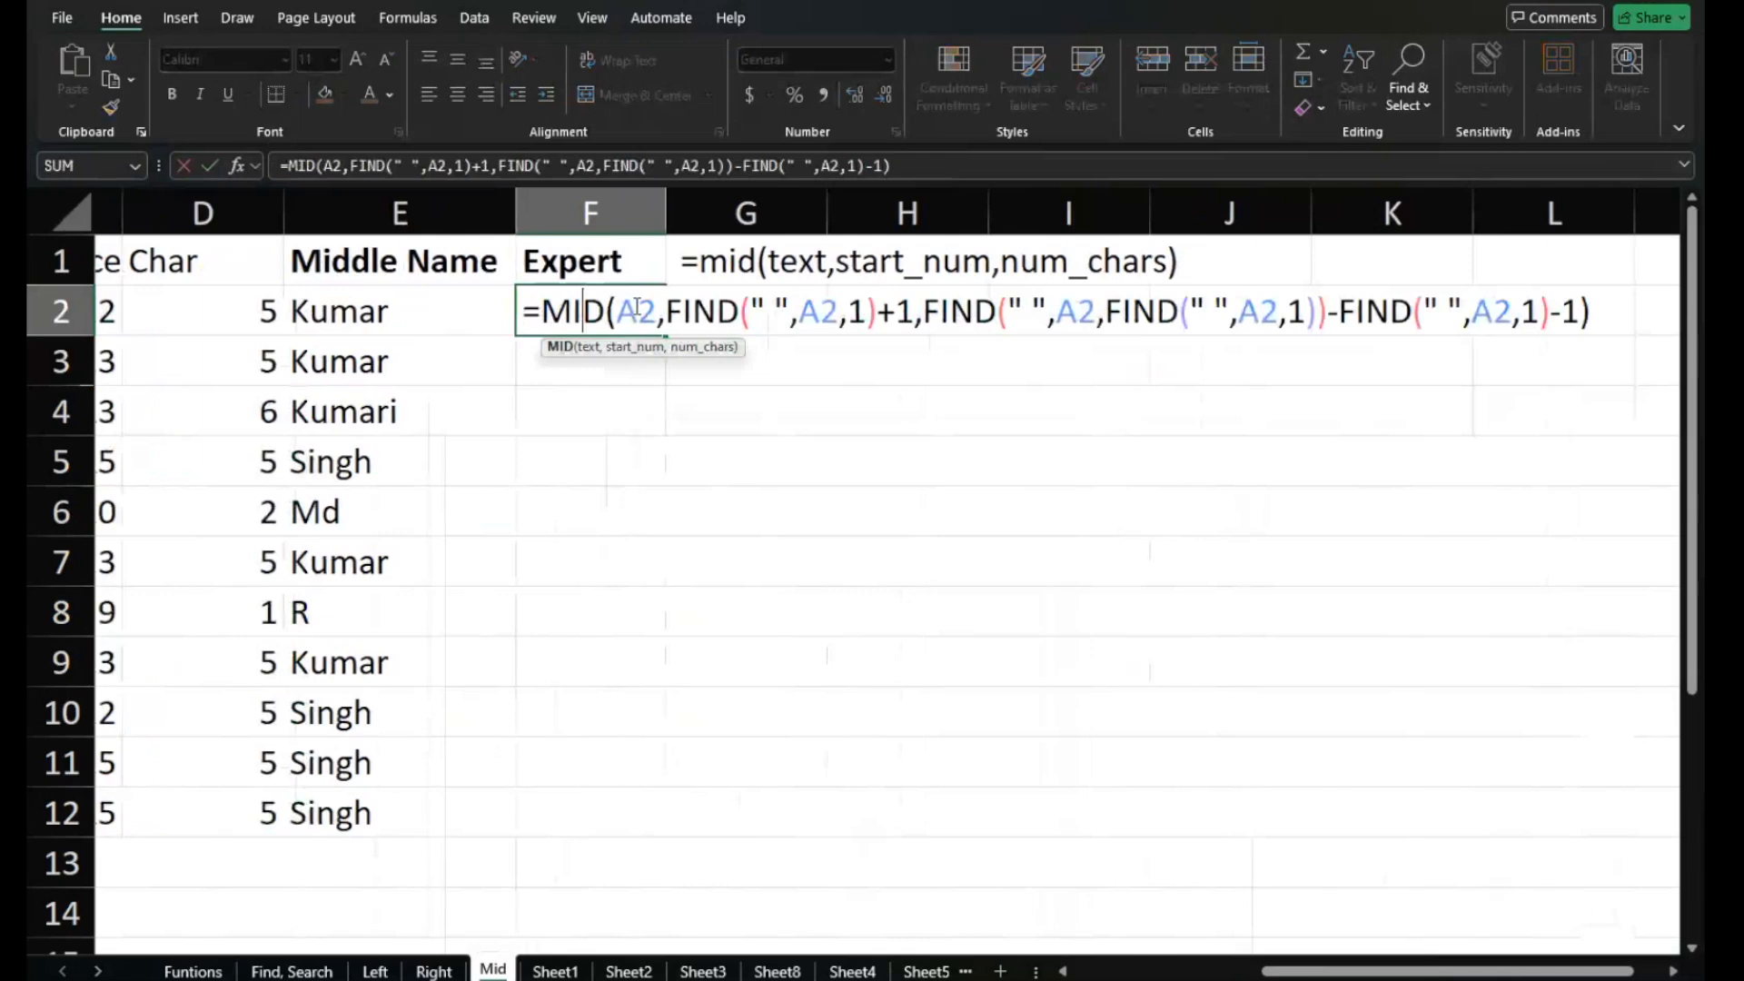
pyautogui.click(654, 311)
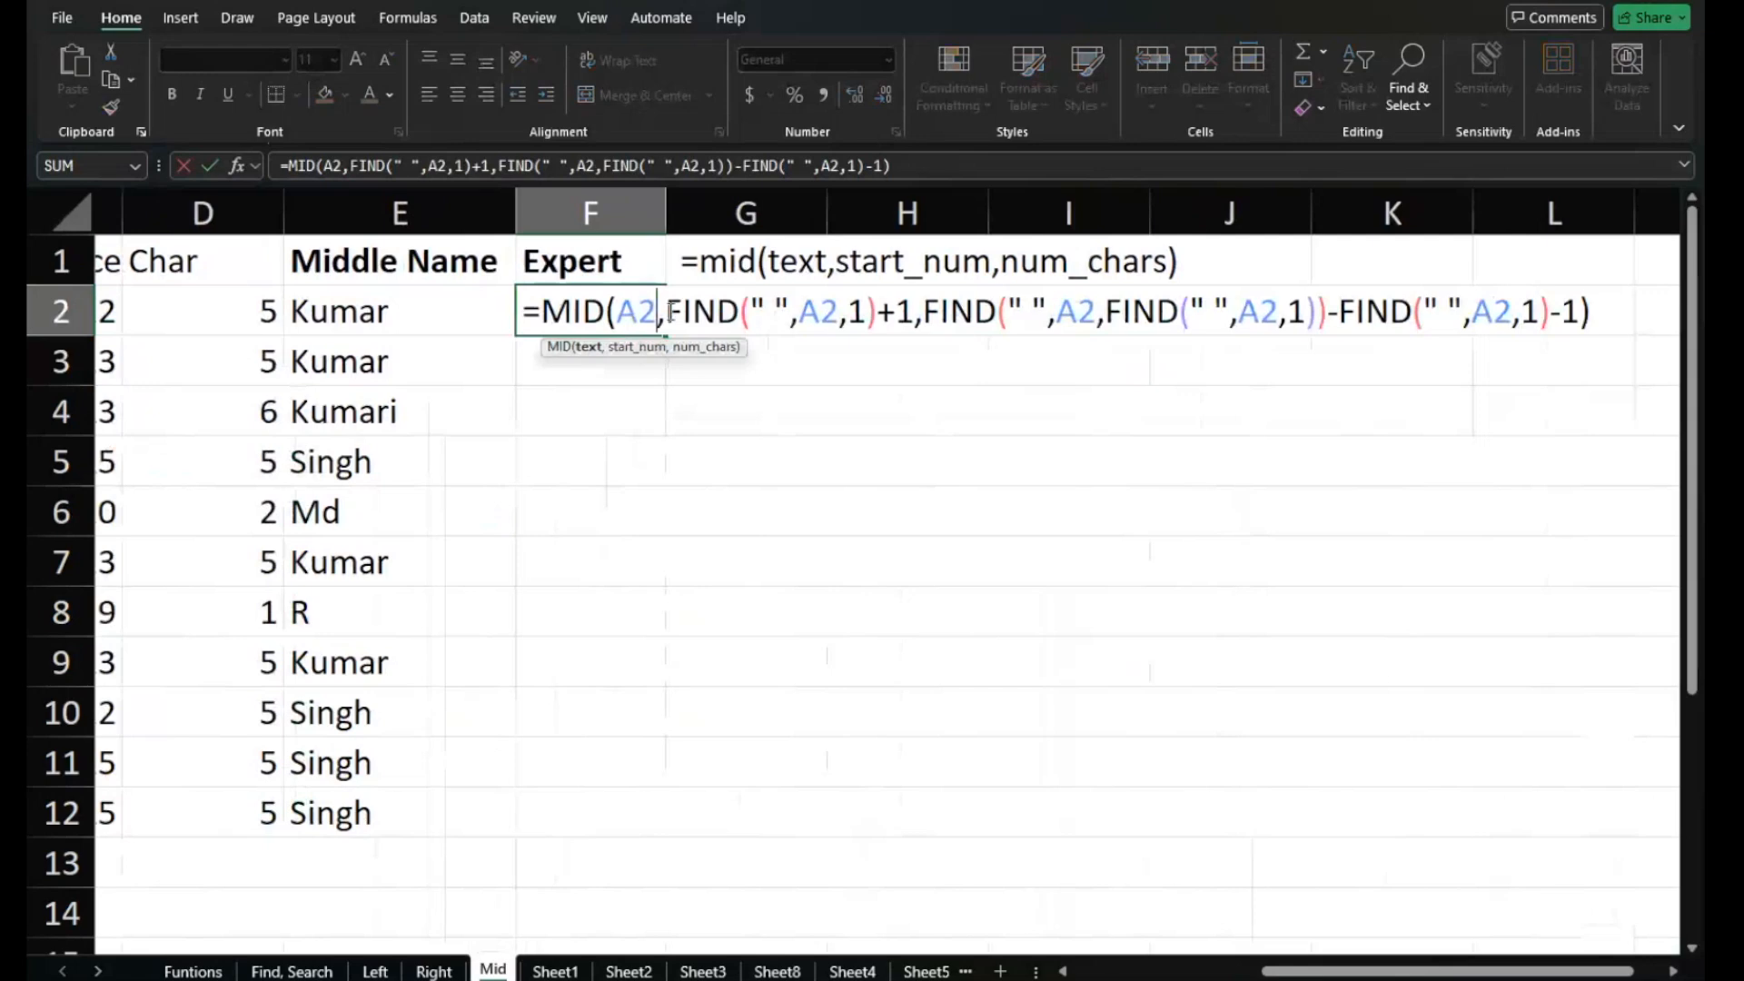
pyautogui.moveTo(669, 312); pyautogui.dragTo(908, 298)
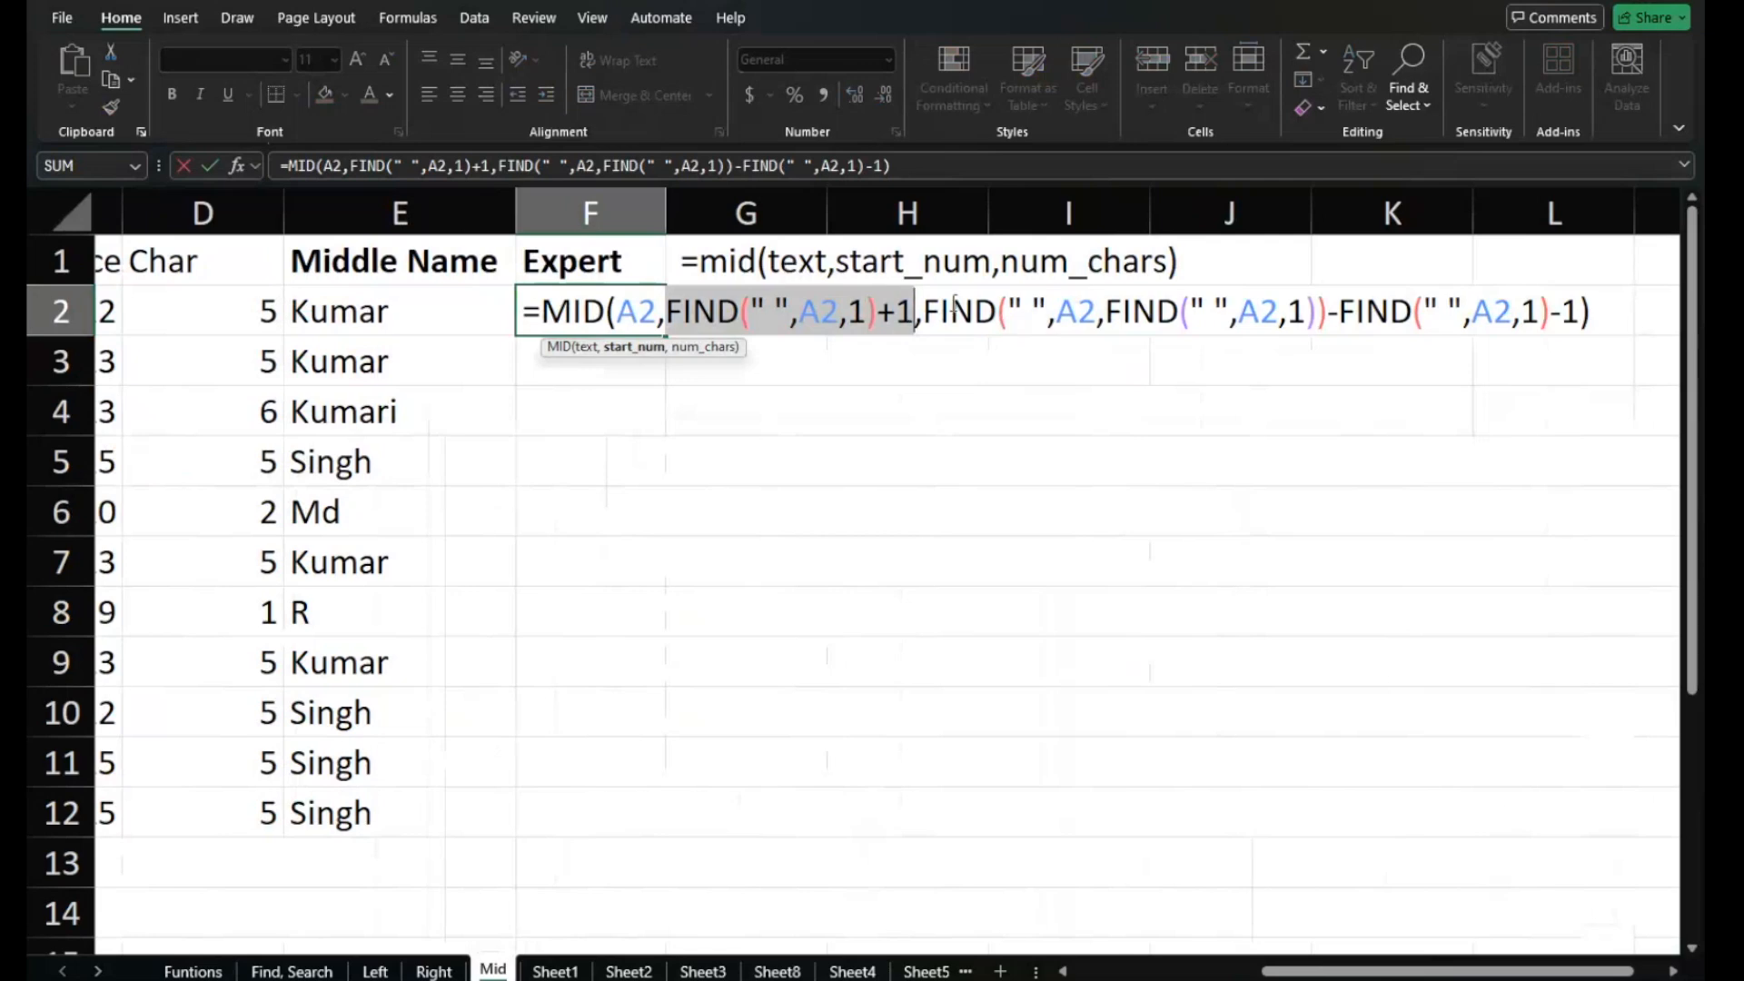
pyautogui.moveTo(923, 309); pyautogui.dragTo(1019, 307)
pyautogui.moveTo(1078, 306); pyautogui.dragTo(1331, 303)
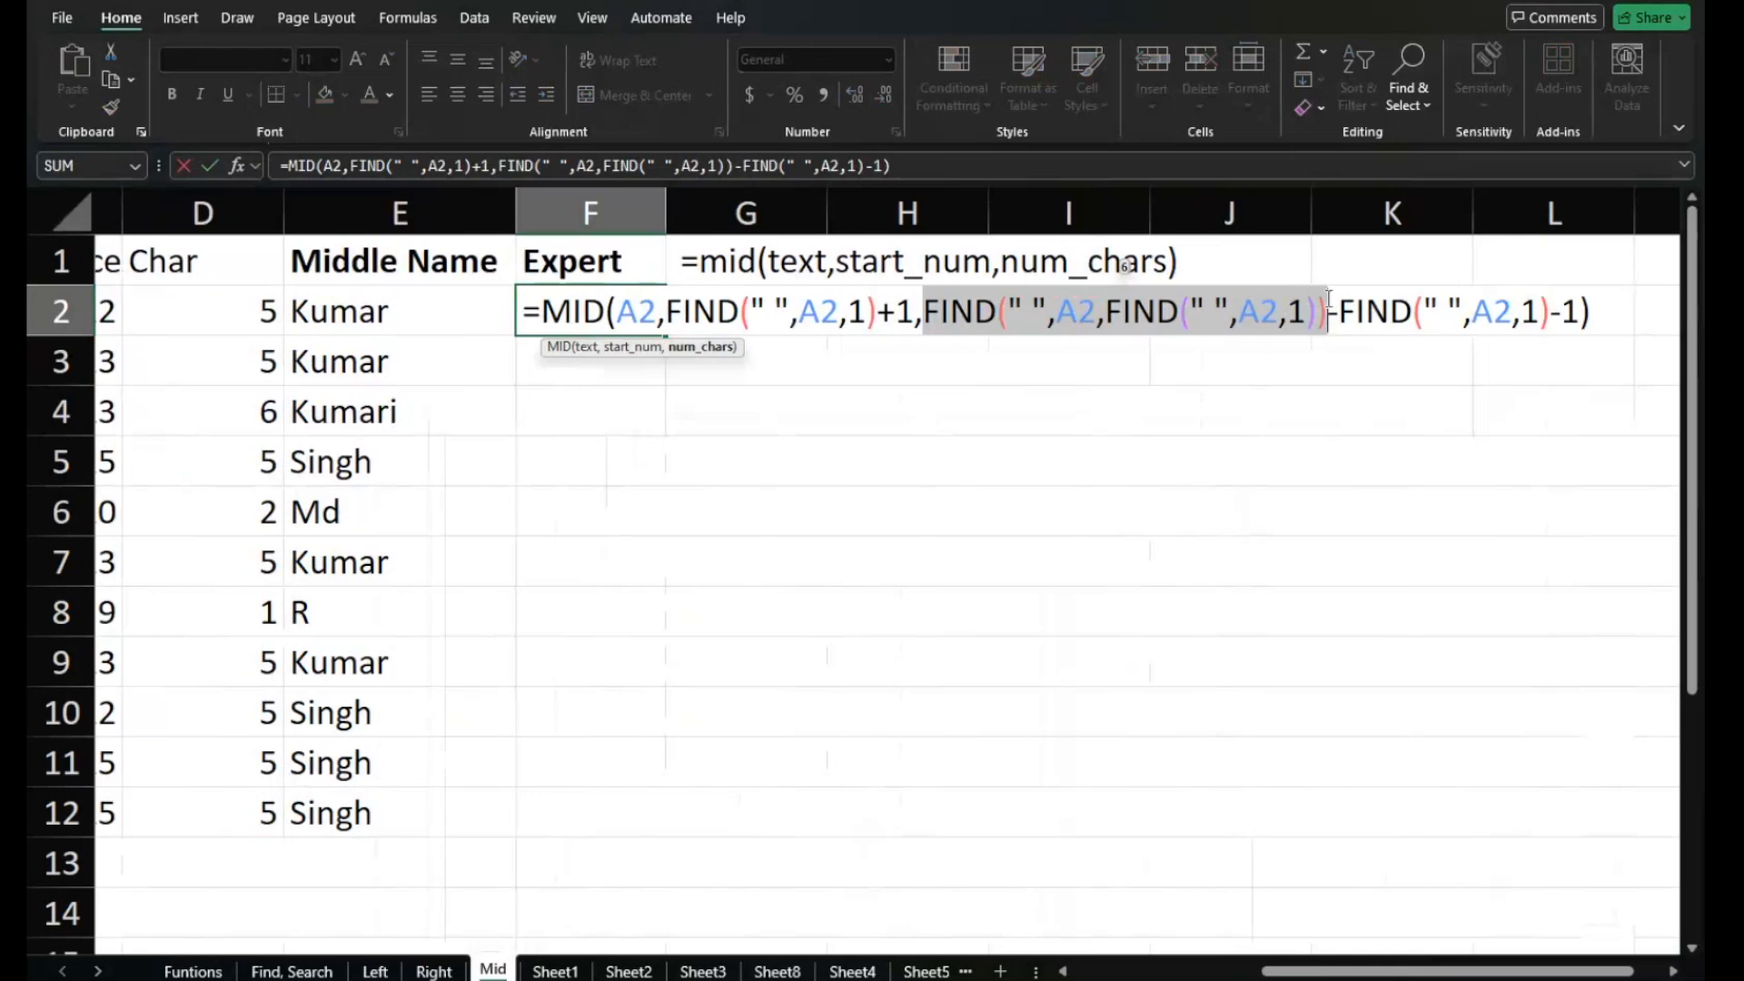
pyautogui.moveTo(1329, 300); pyautogui.dragTo(1556, 300)
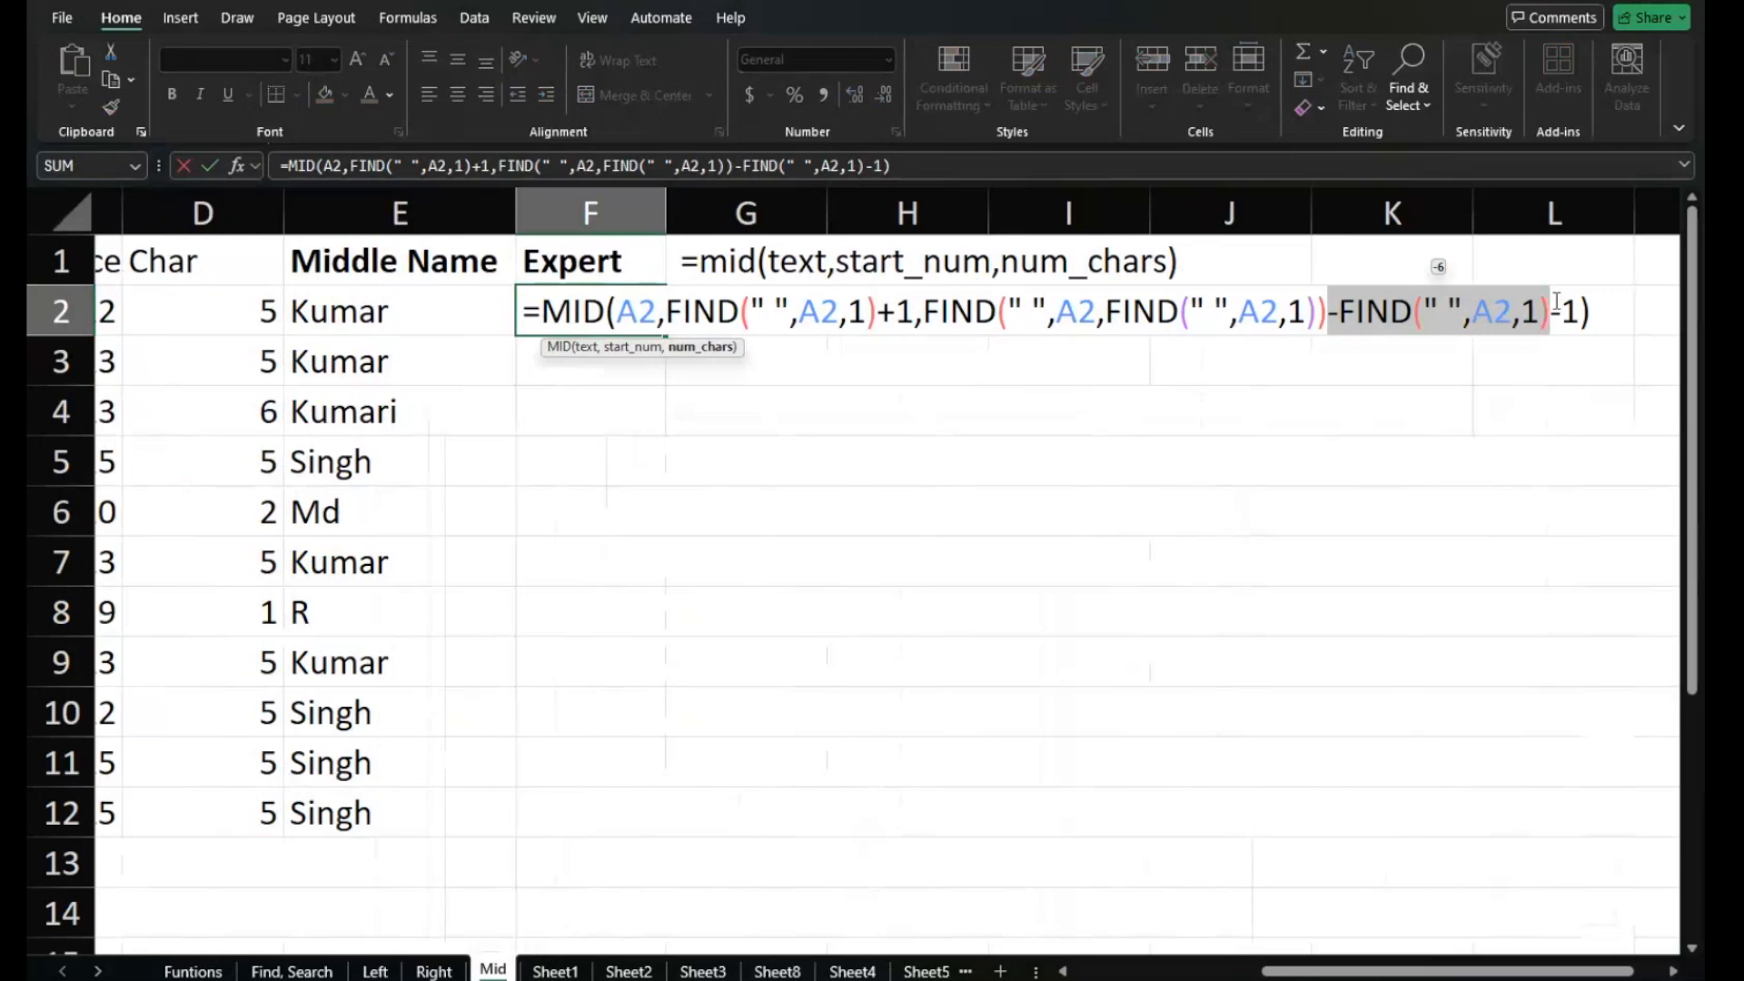
# Try F2's formula without the final -1 in its num_chars argument, and restore the -1.
pyautogui.moveTo(1551, 308); pyautogui.dragTo(1583, 315)
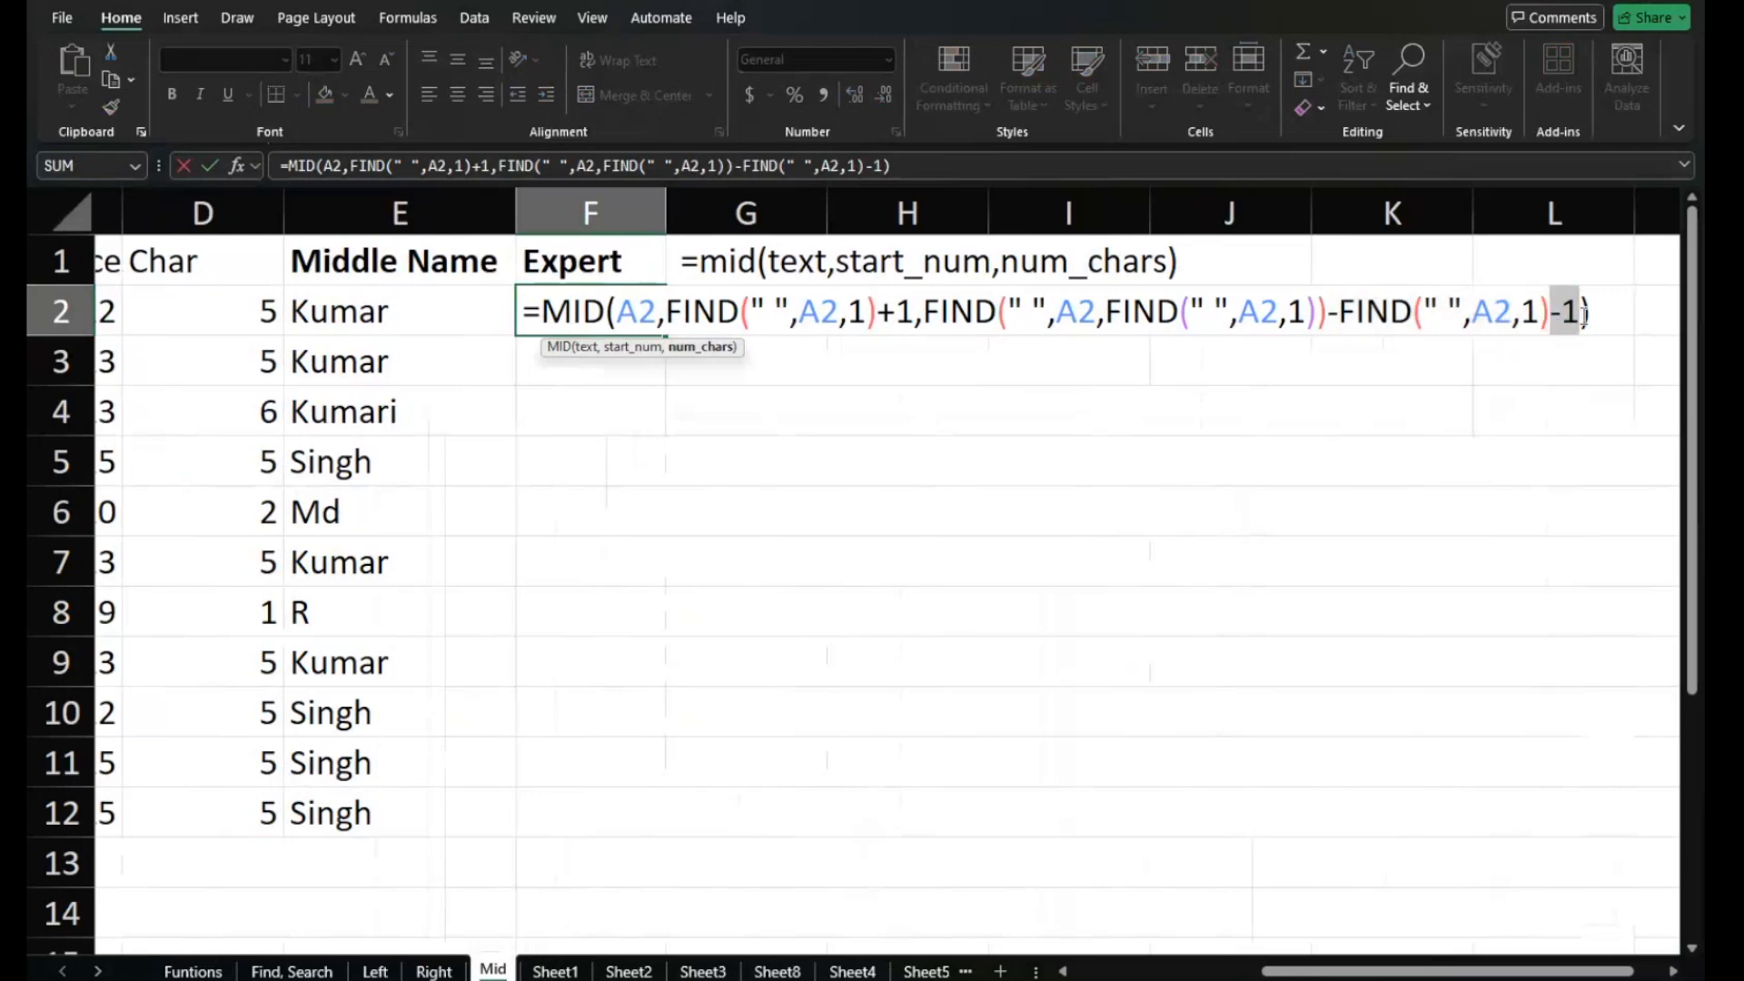
pyautogui.press('BackSpace')
pyautogui.press('Return')
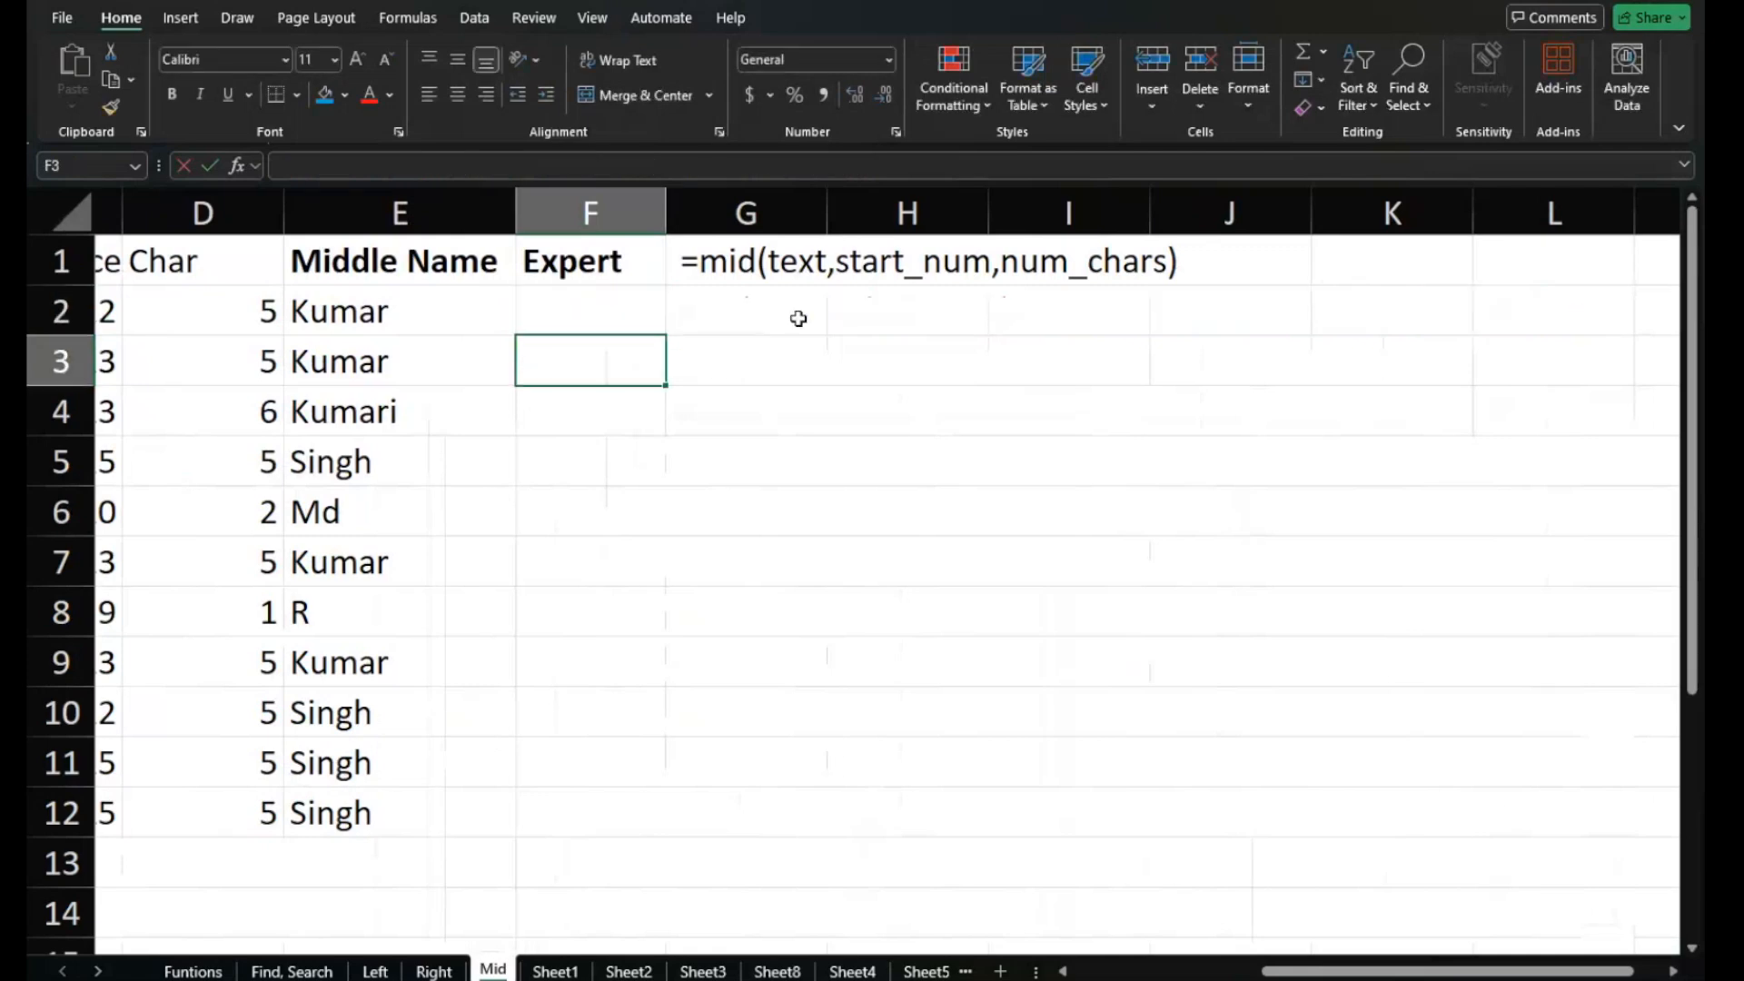
pyautogui.click(658, 314)
pyautogui.doubleClick(657, 314)
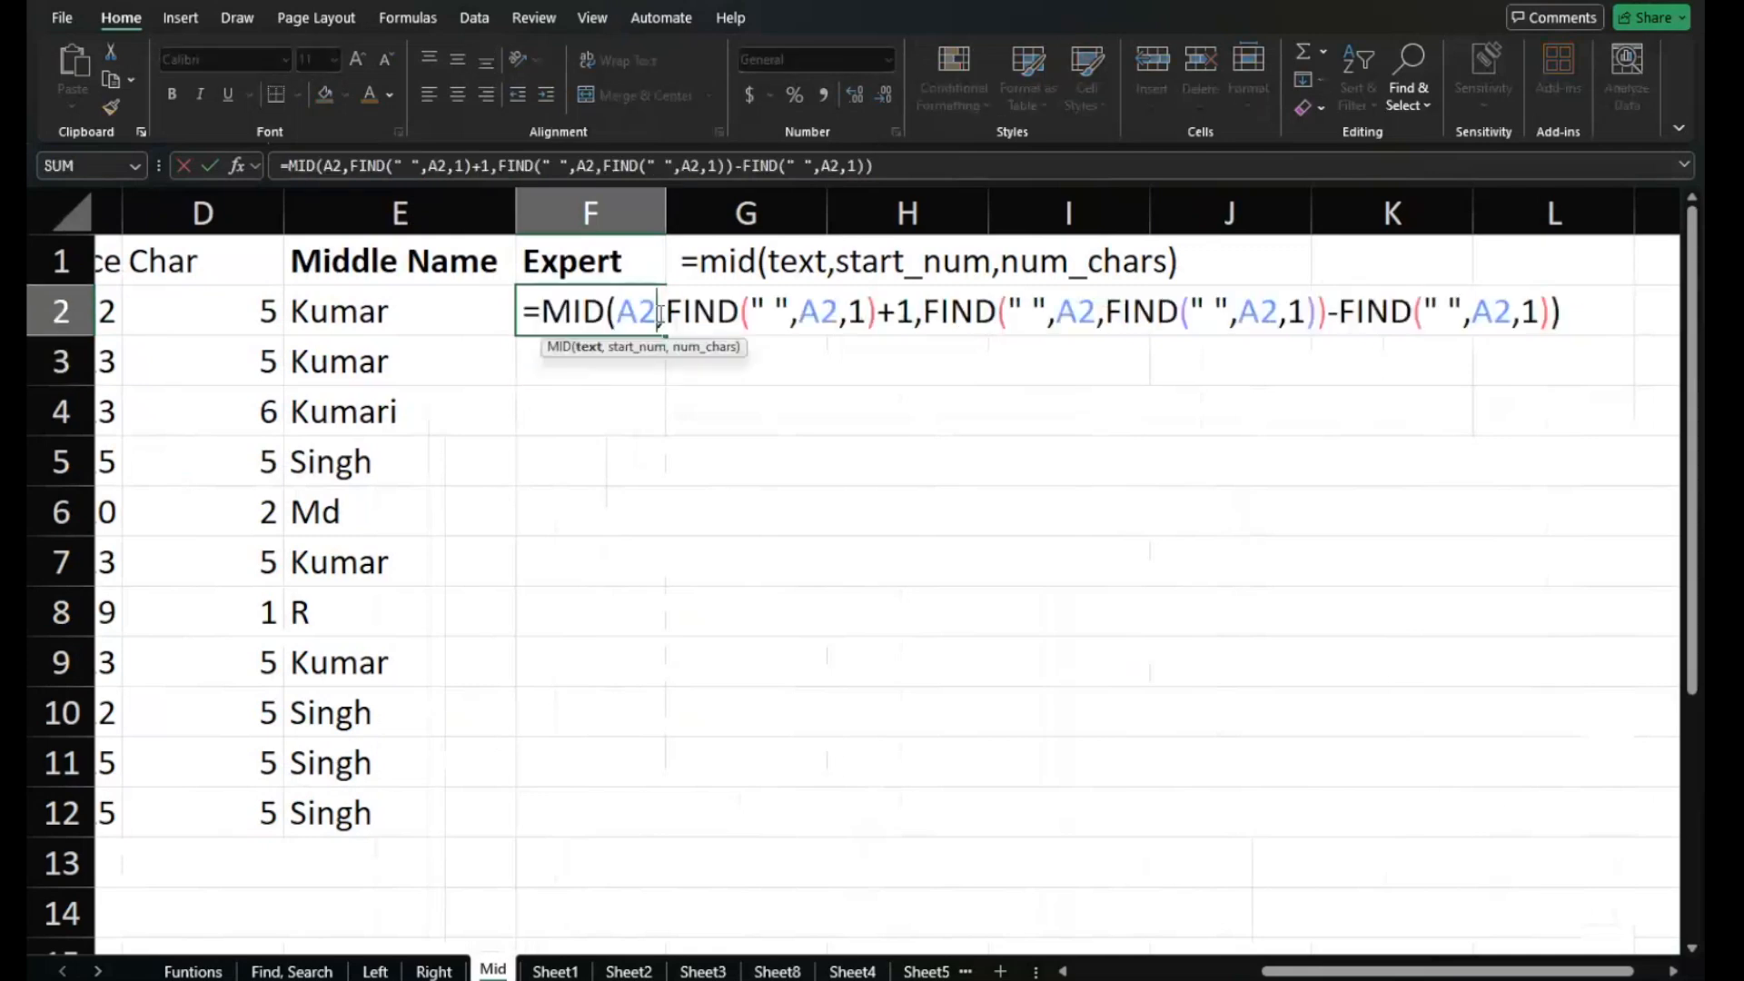
pyautogui.click(1555, 309)
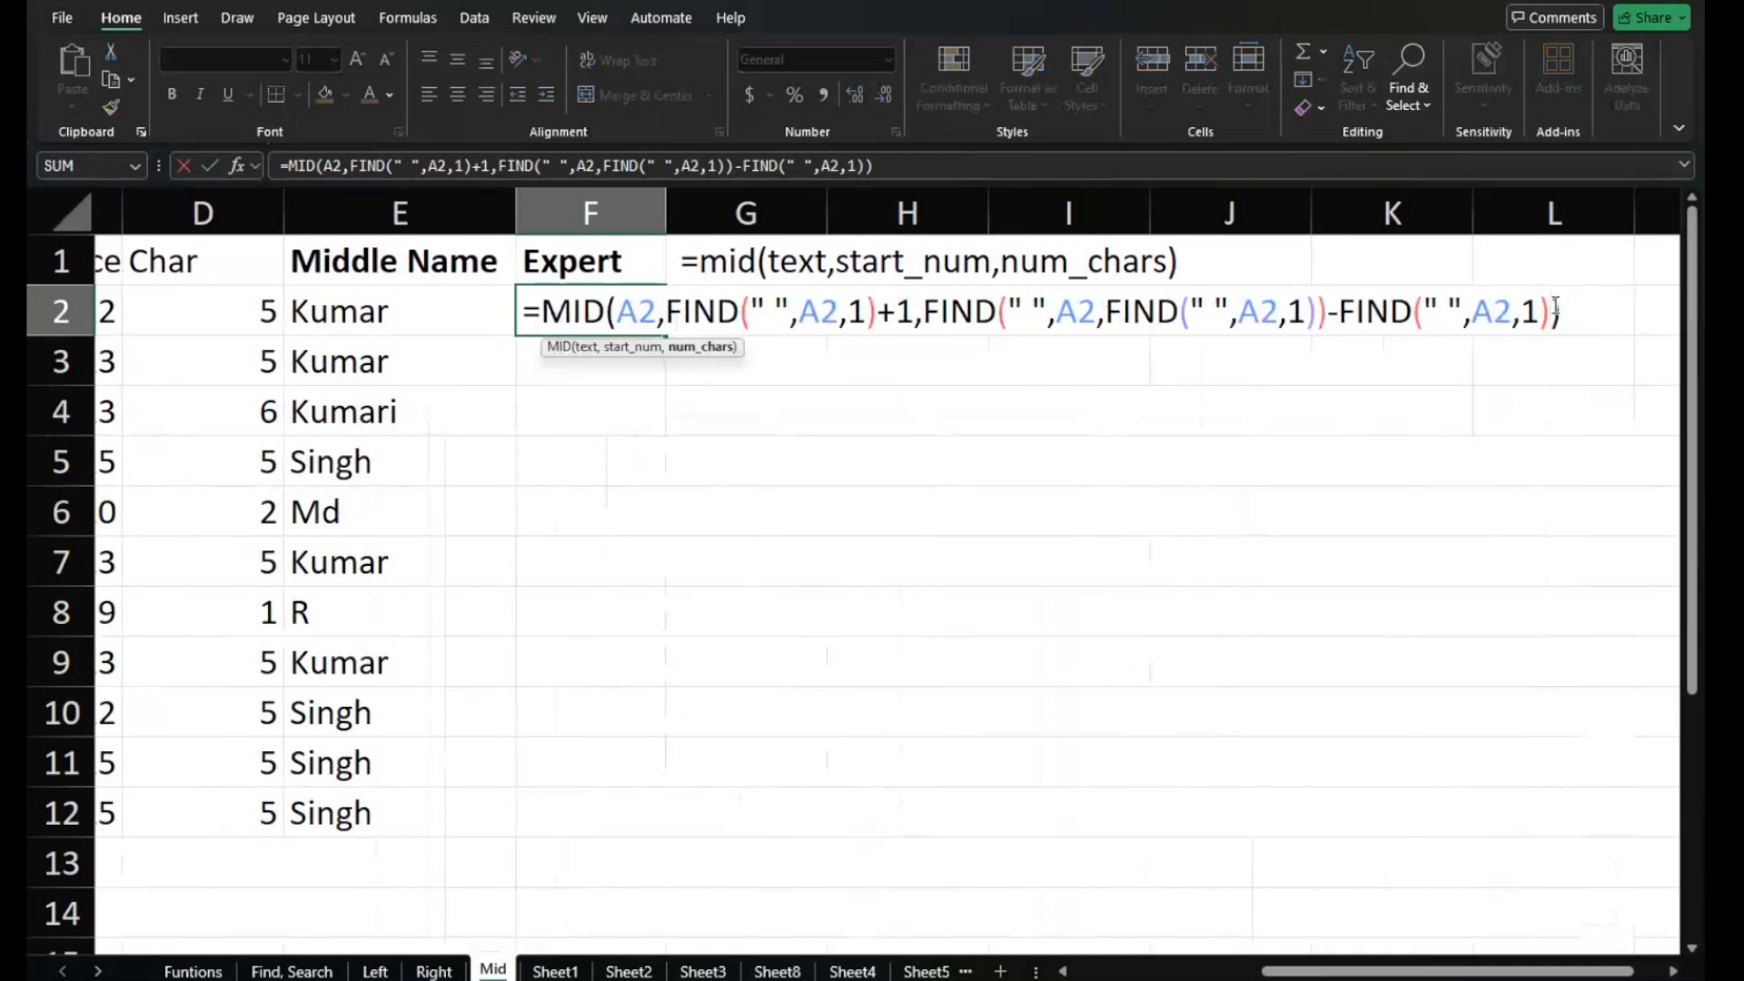
pyautogui.press('Return')
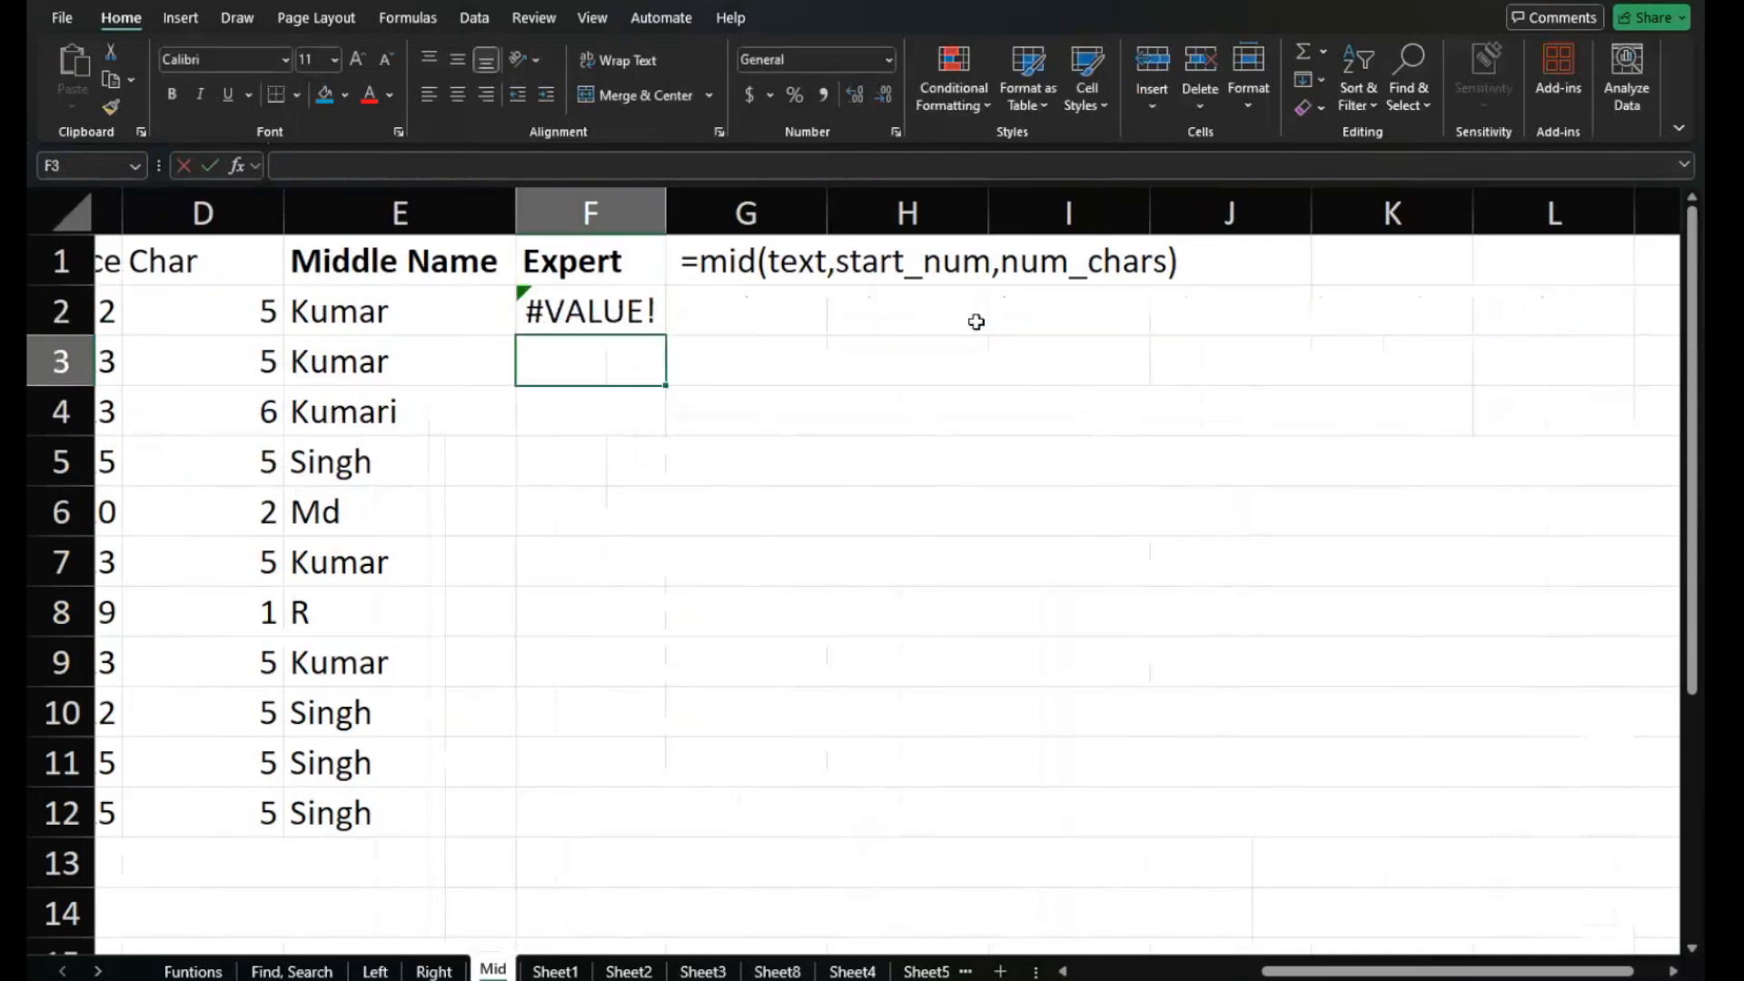
# Try F2's formula without the +1 after the first FIND.
pyautogui.doubleClick(607, 310)
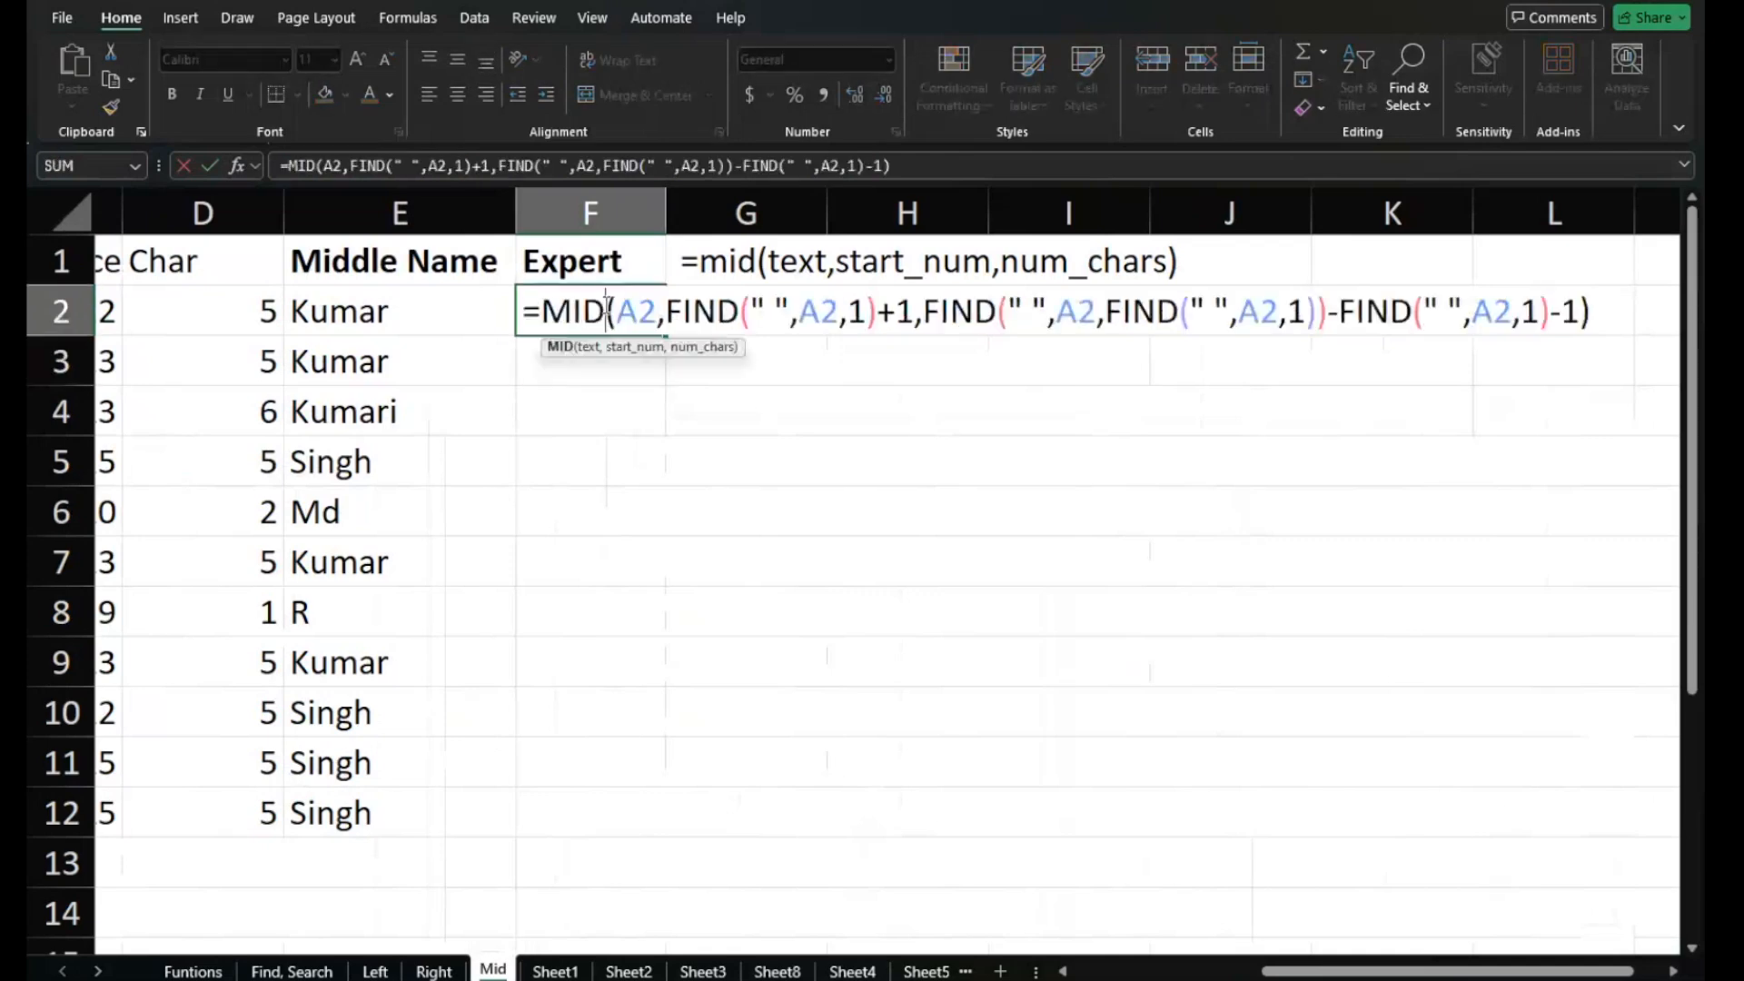
pyautogui.click(904, 307)
pyautogui.press('BackSpace')
pyautogui.press('BackSpace')
pyautogui.press('Return')
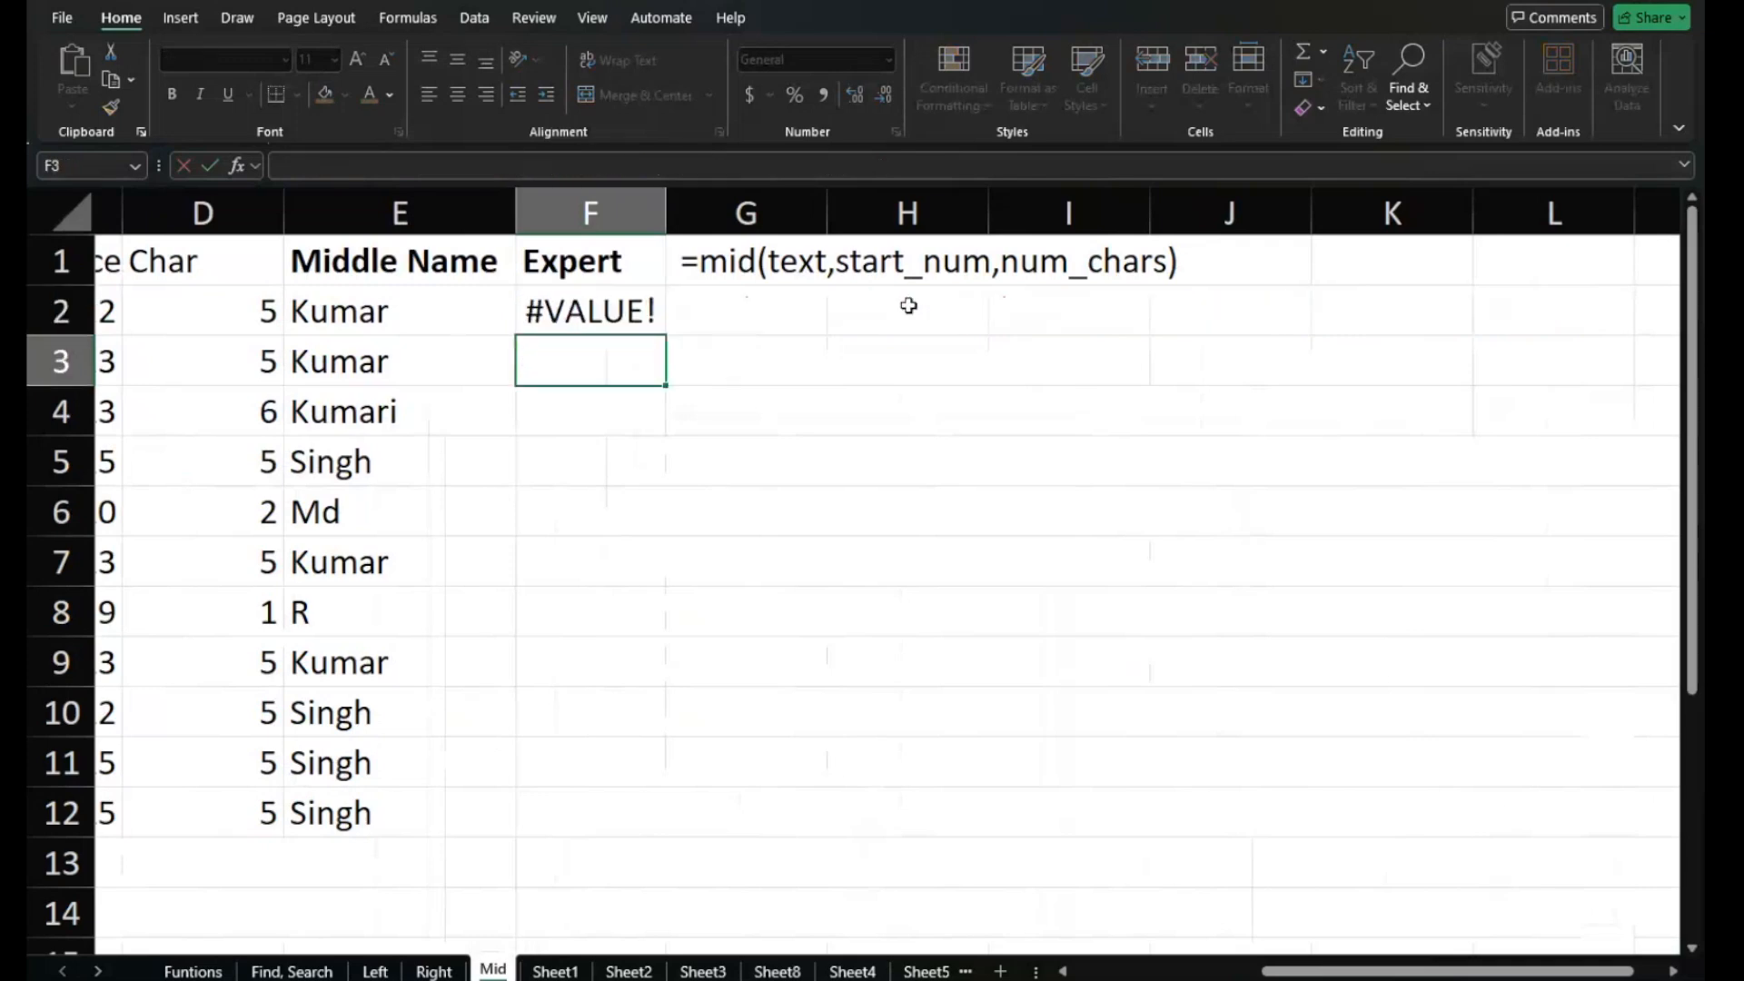
# Restore the +1 after the first FIND in F2's start-position argument.
pyautogui.doubleClick(621, 308)
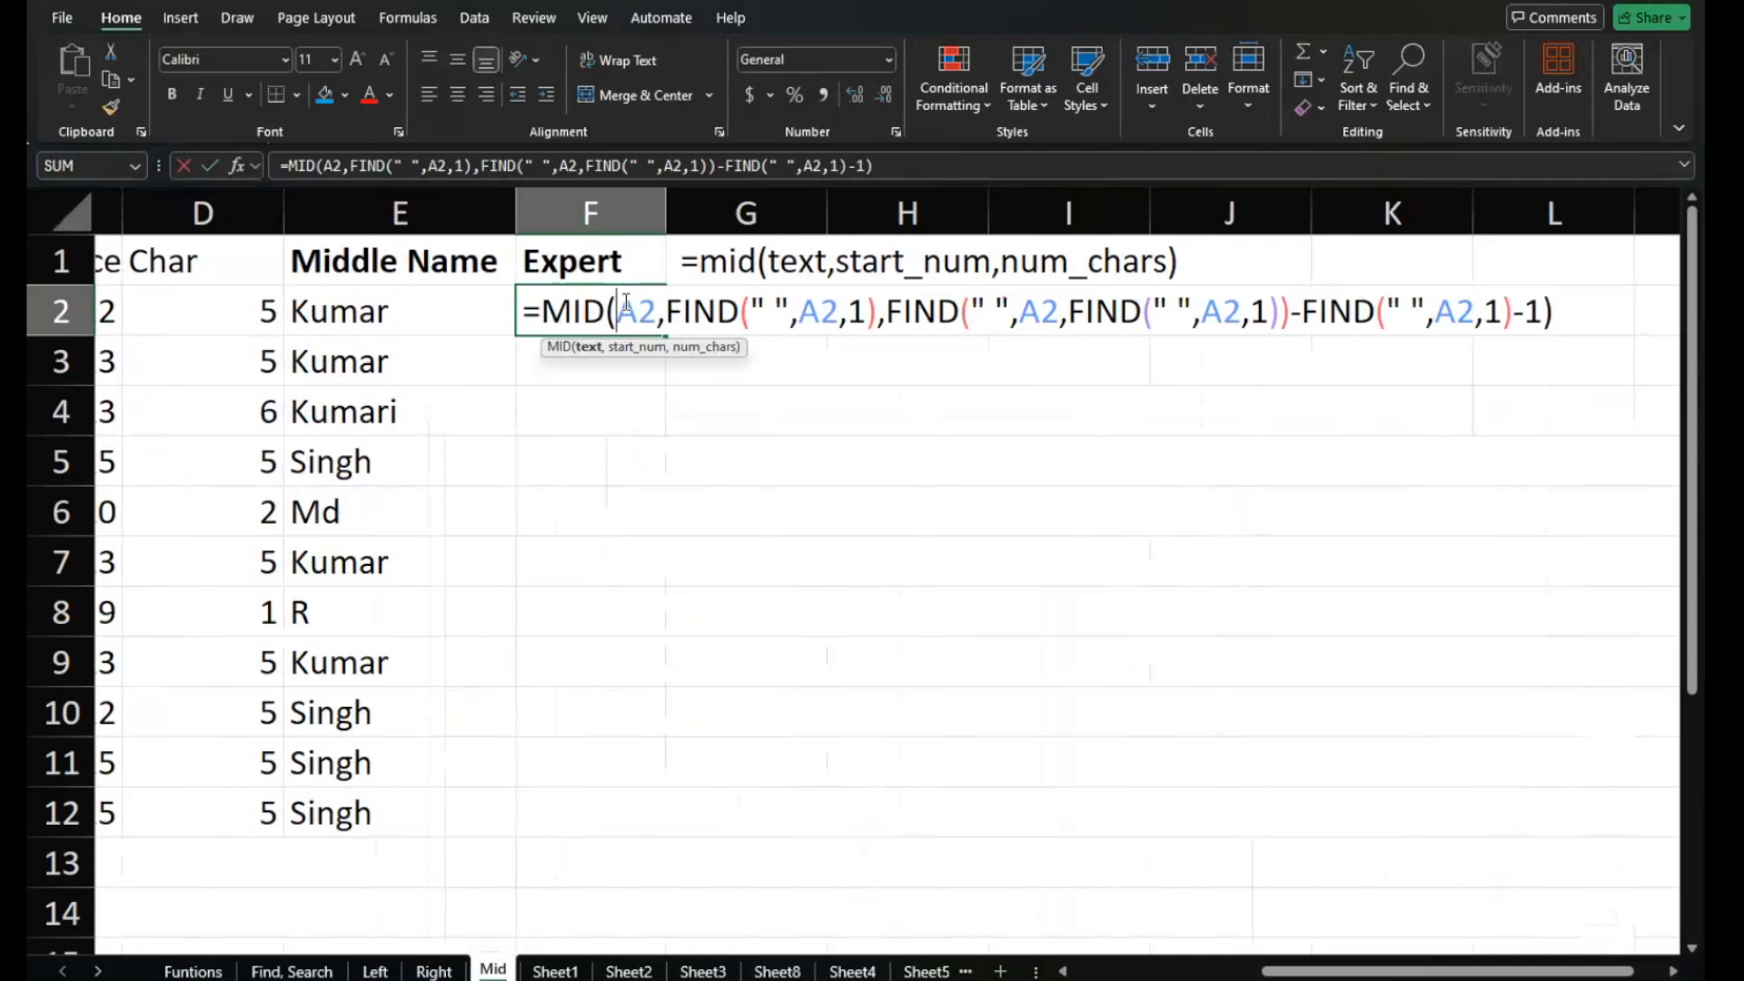
pyautogui.click(879, 309)
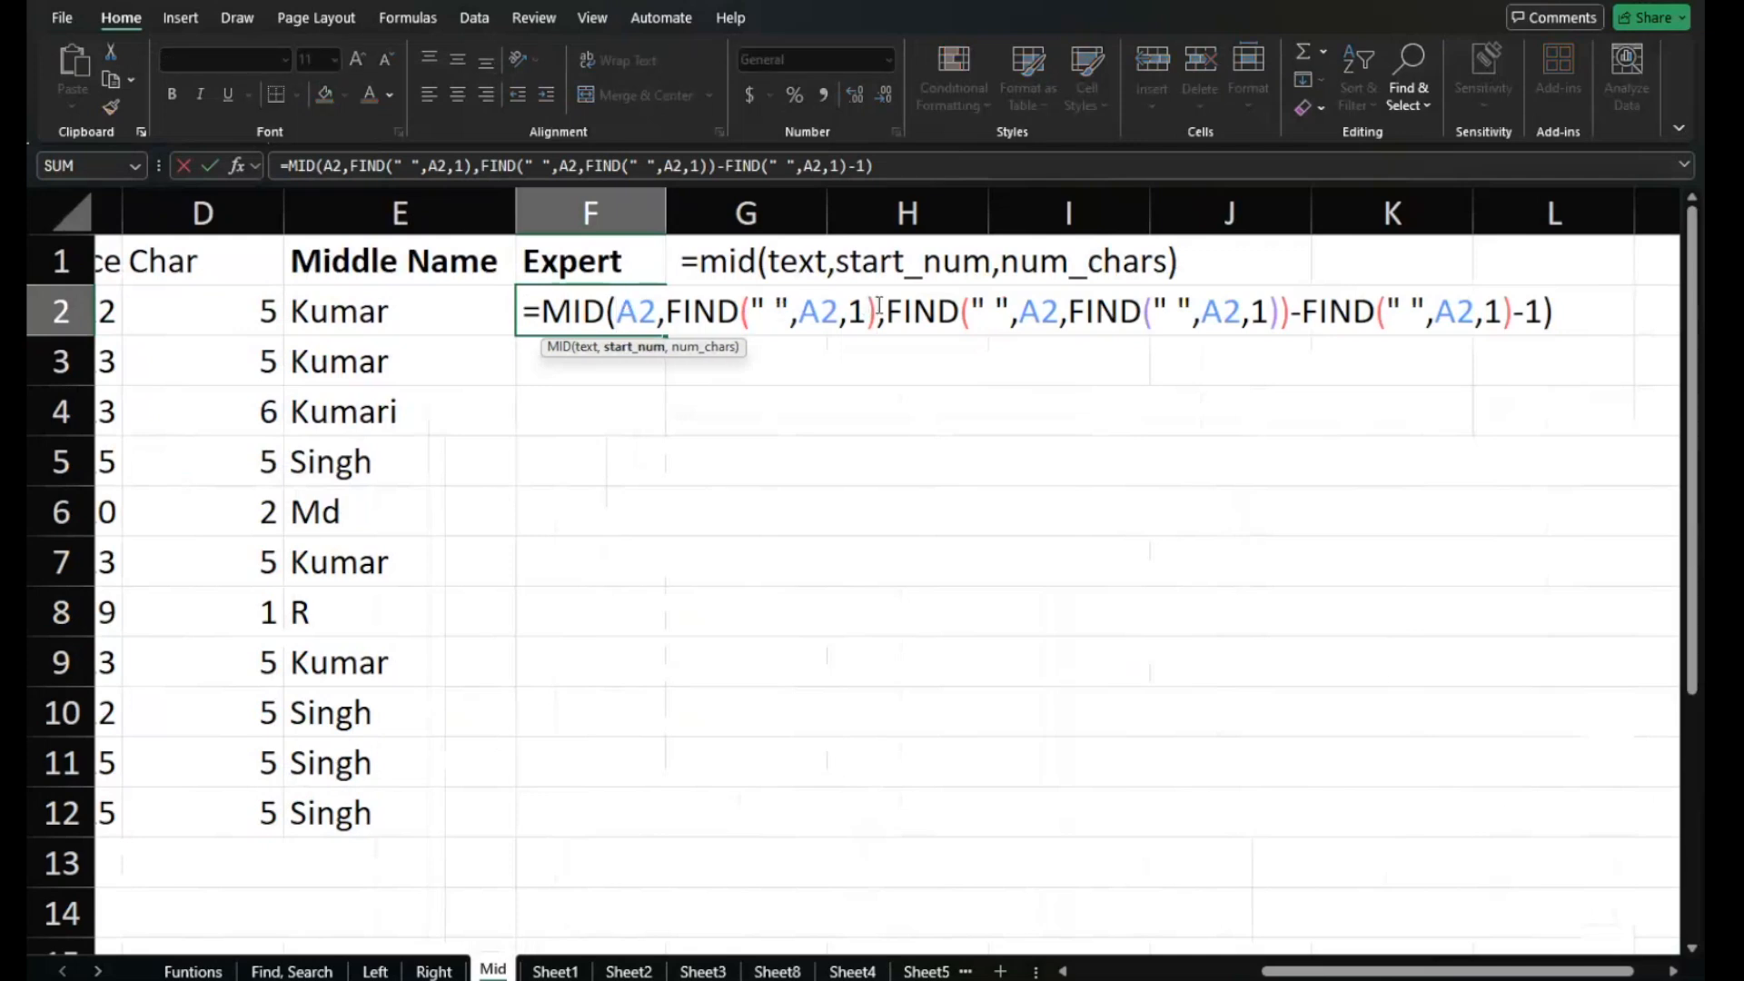
pyautogui.write('+1')
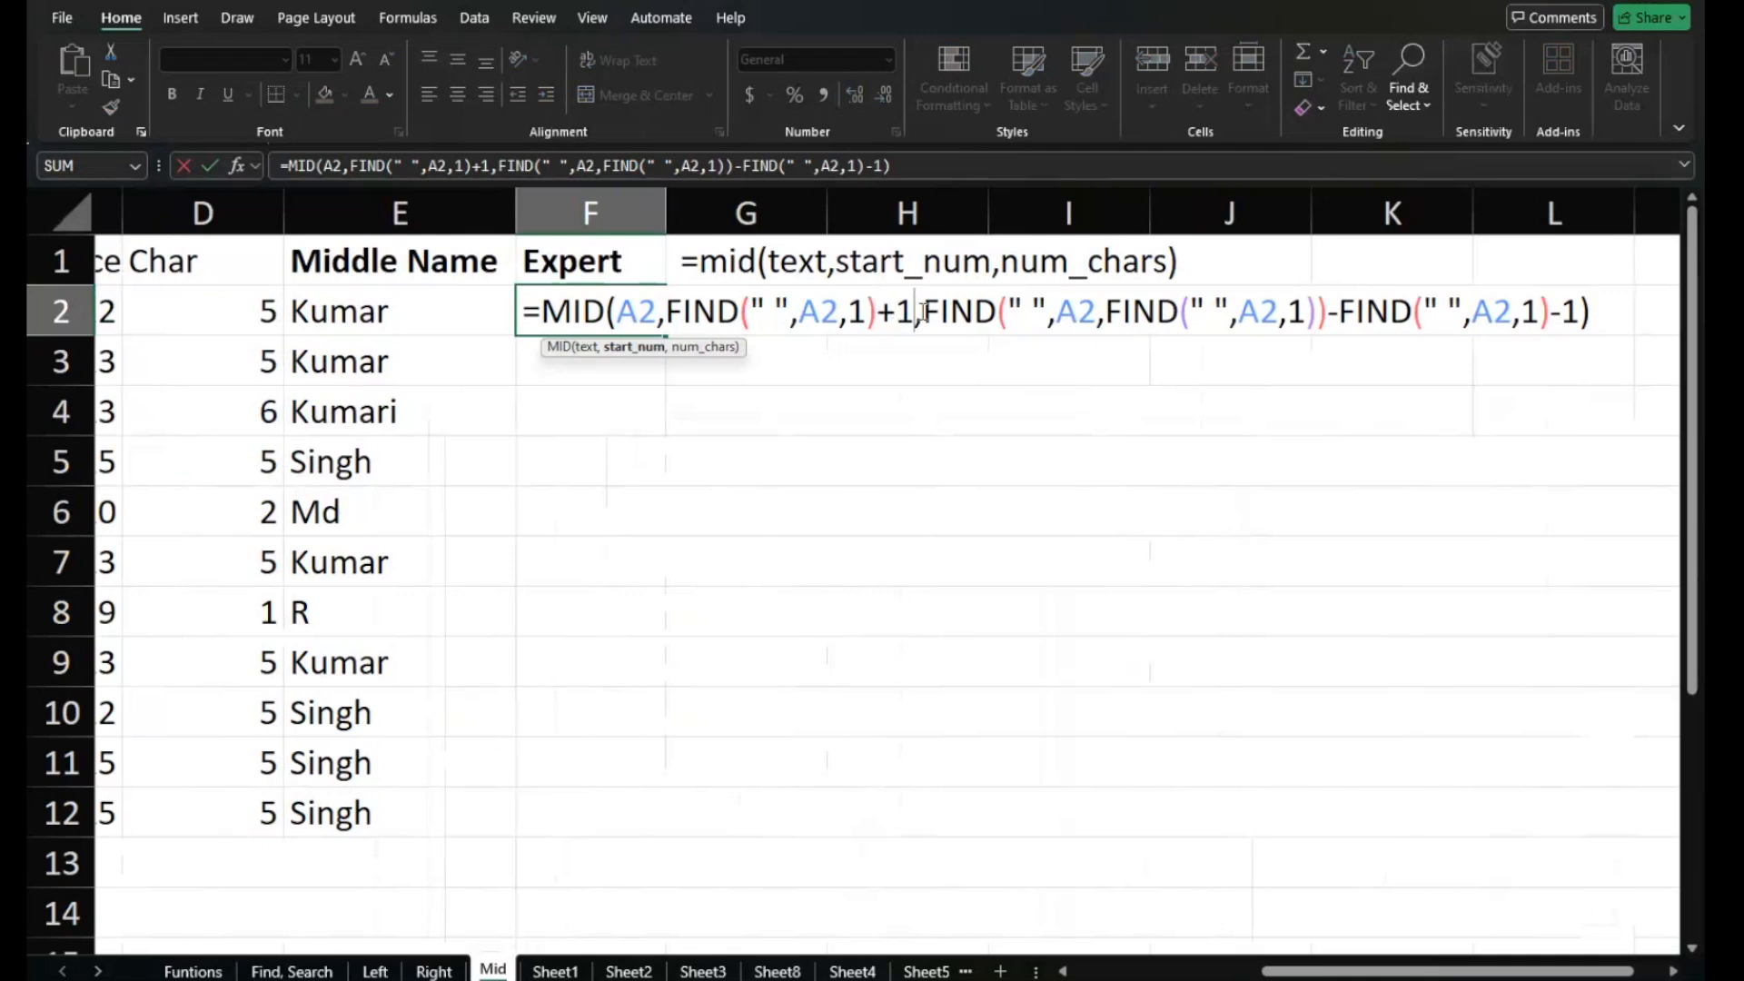
# Replace the entire num_chars argument of F2's formula with the fixed value 5 to test the start position.
pyautogui.click(922, 313)
pyautogui.moveTo(922, 312); pyautogui.dragTo(1599, 304)
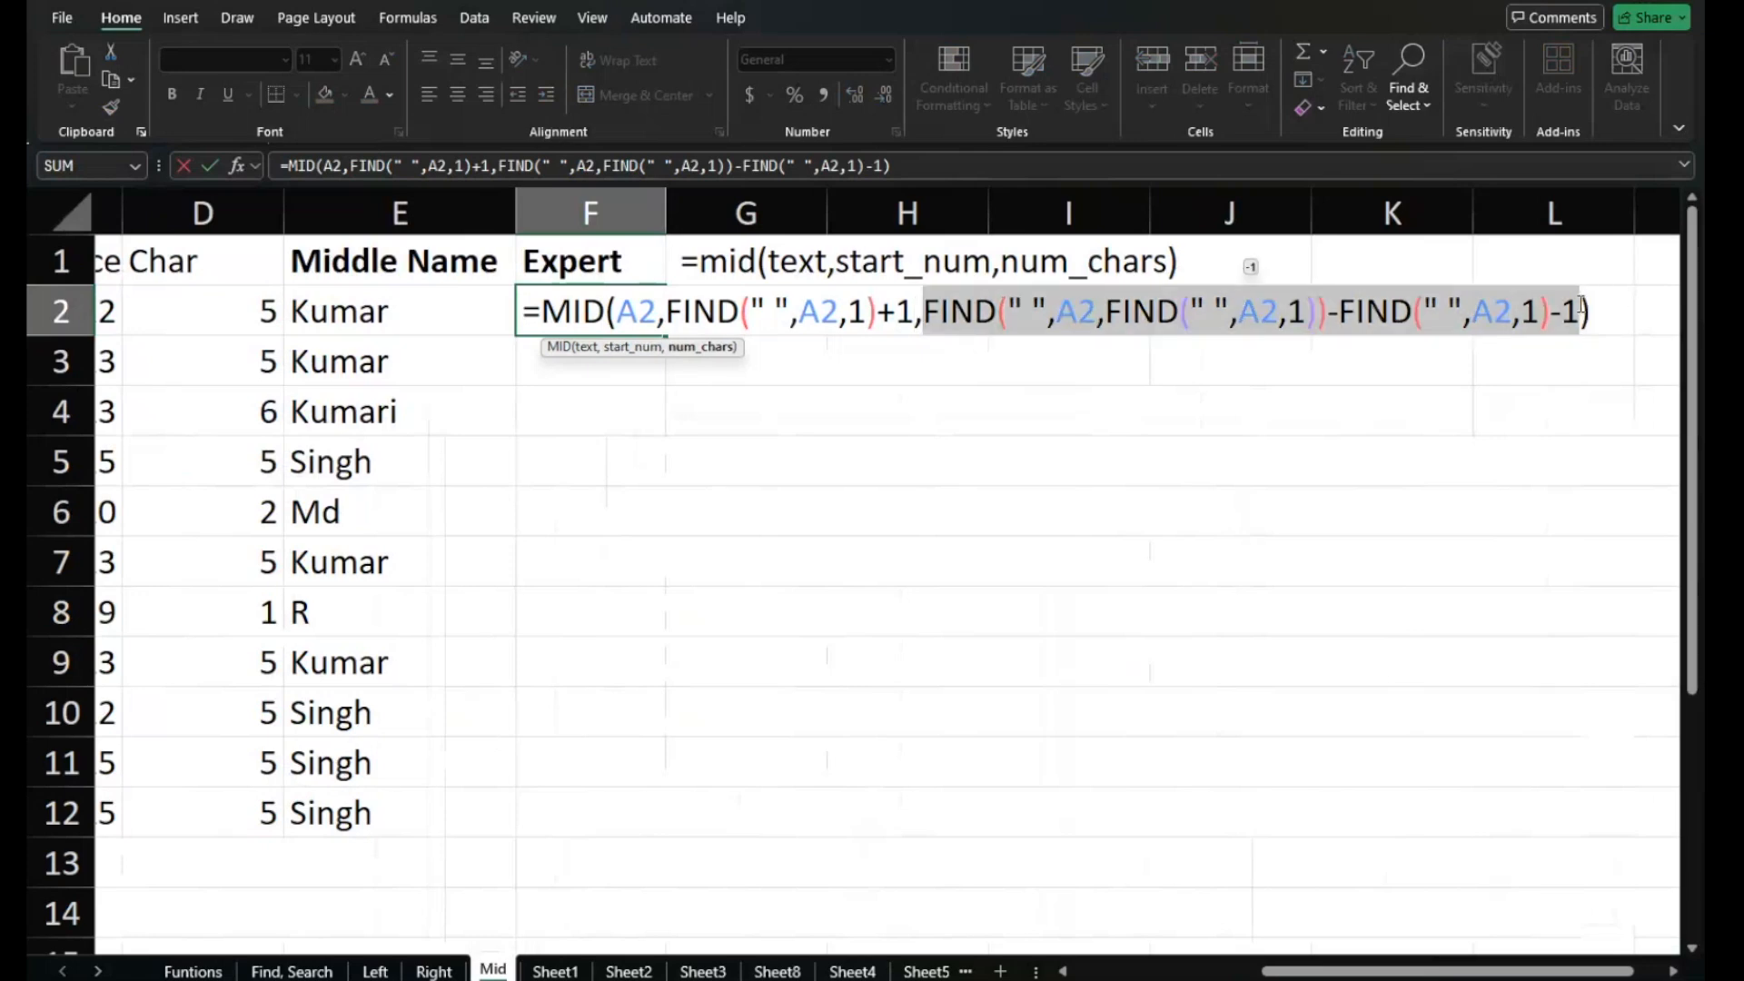
pyautogui.press('Delete')
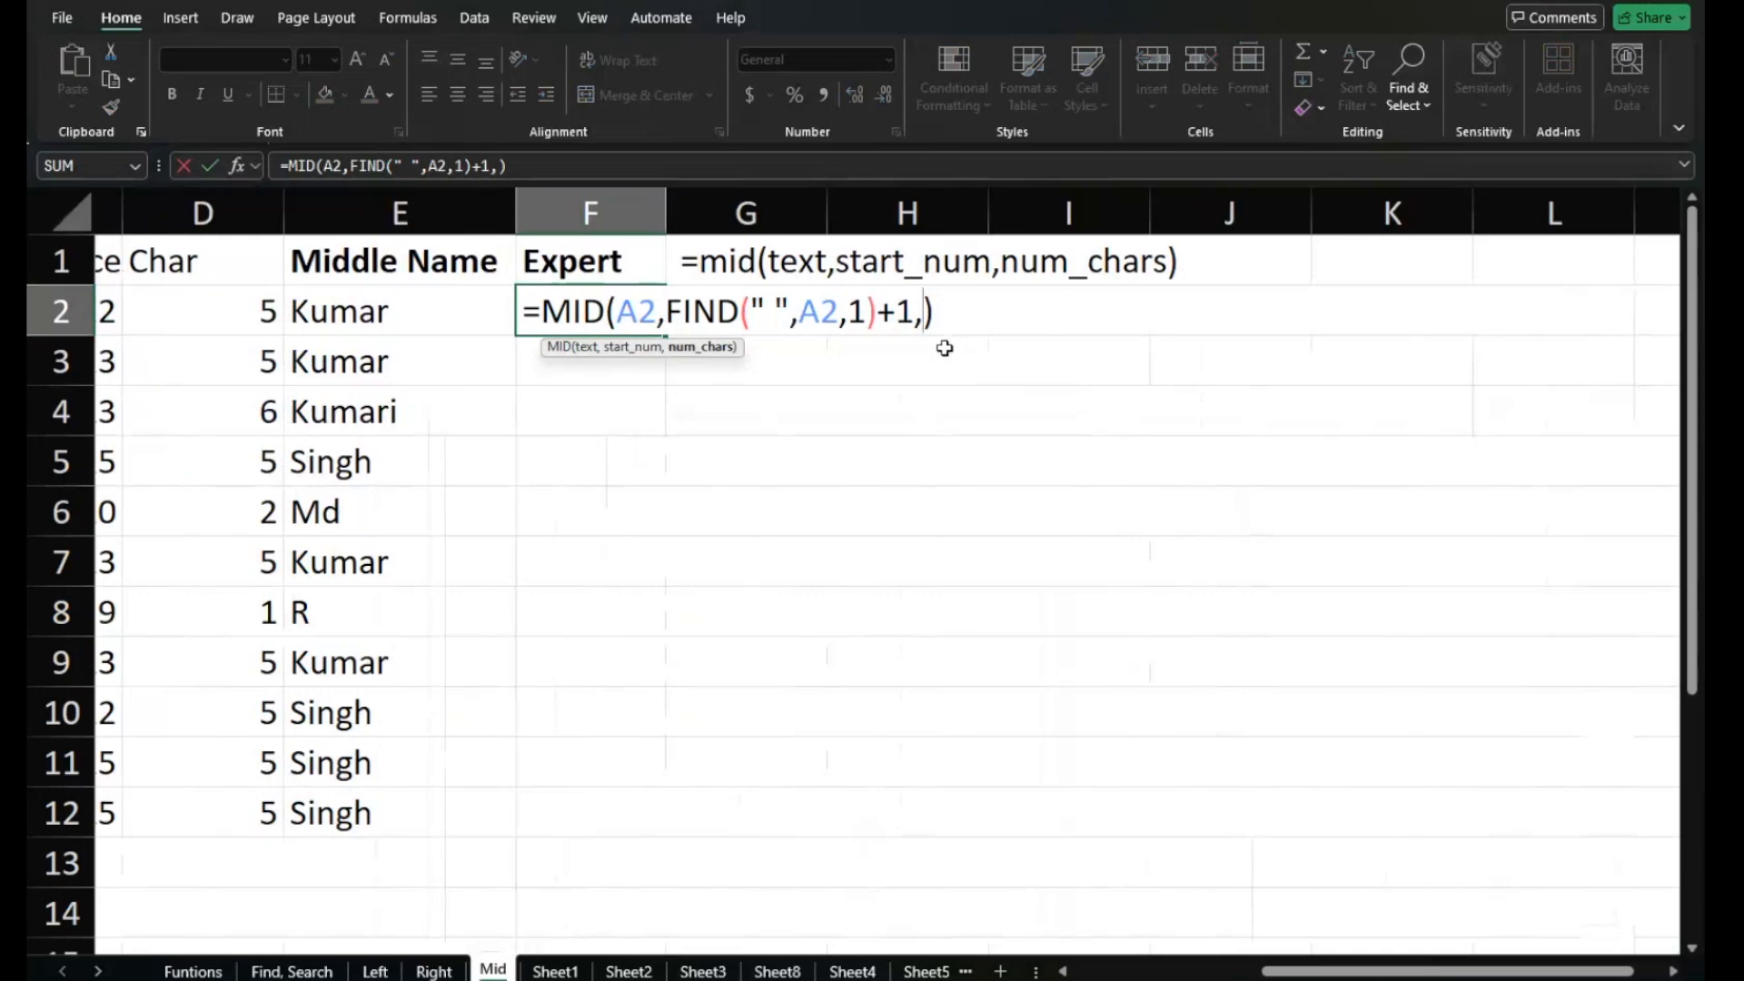
pyautogui.write('5)')
pyautogui.press('Return')
pyautogui.click(614, 308)
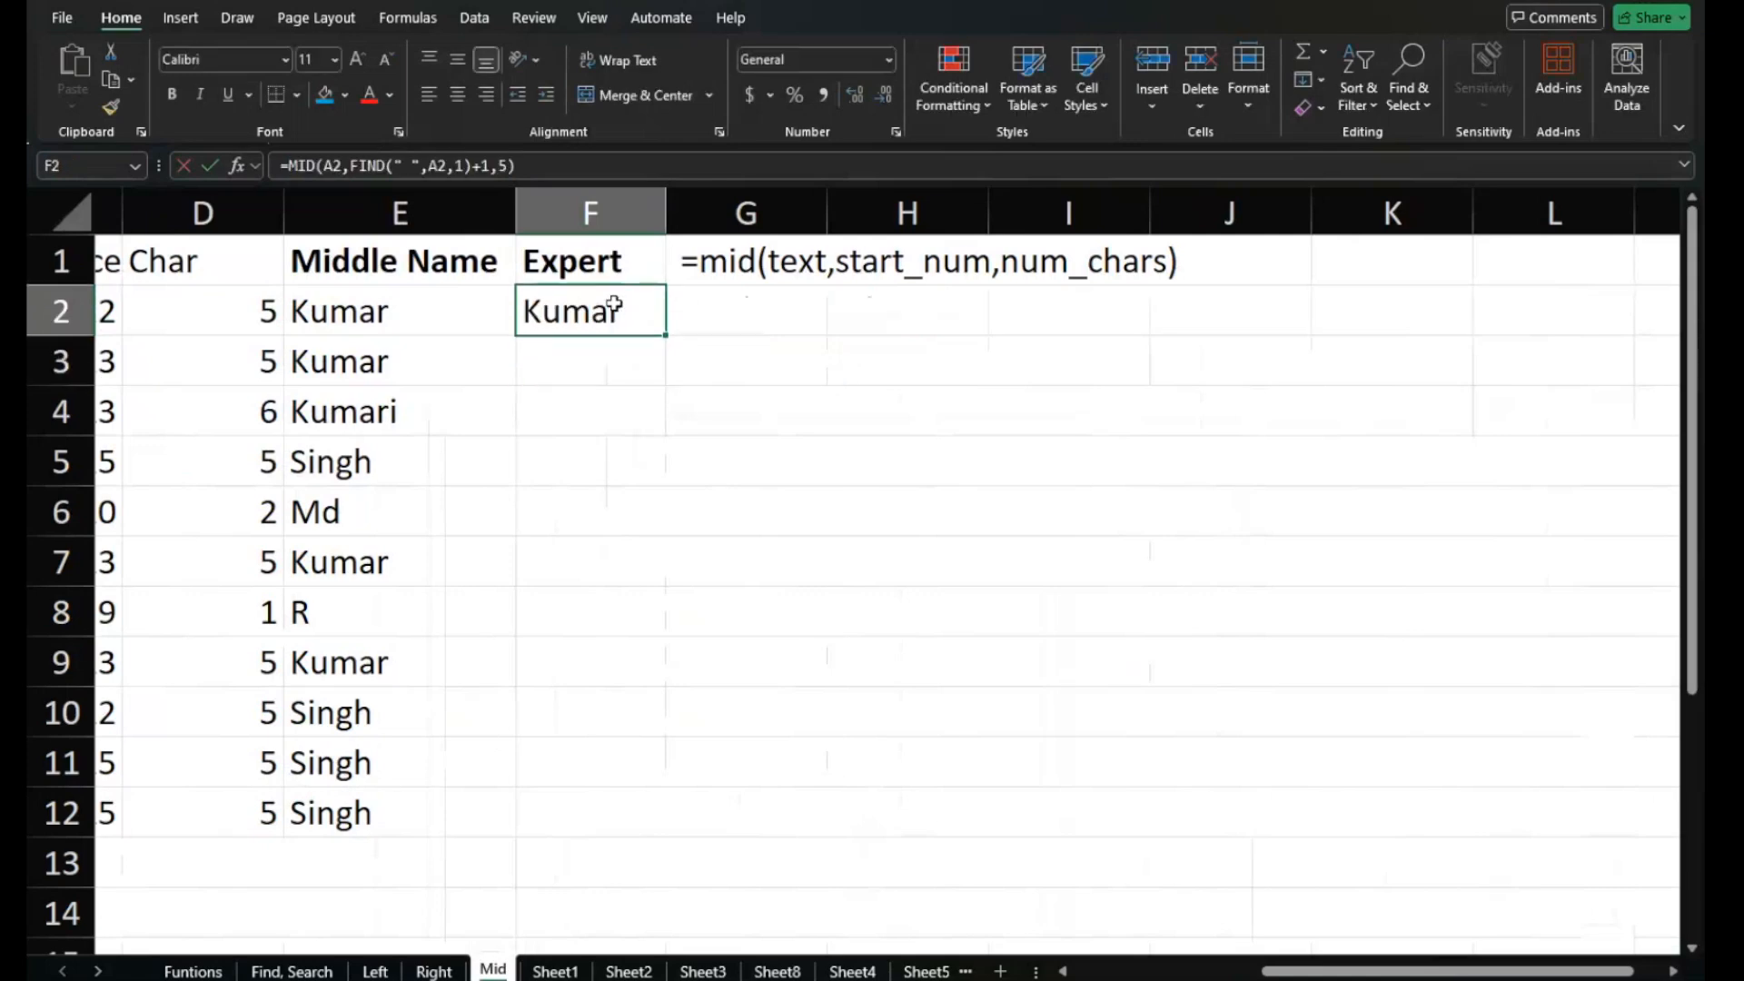
# Replace the 5 in F2's num_chars argument with a FIND that looks for " " in A2, leaving its start position open.
pyautogui.doubleClick(614, 308)
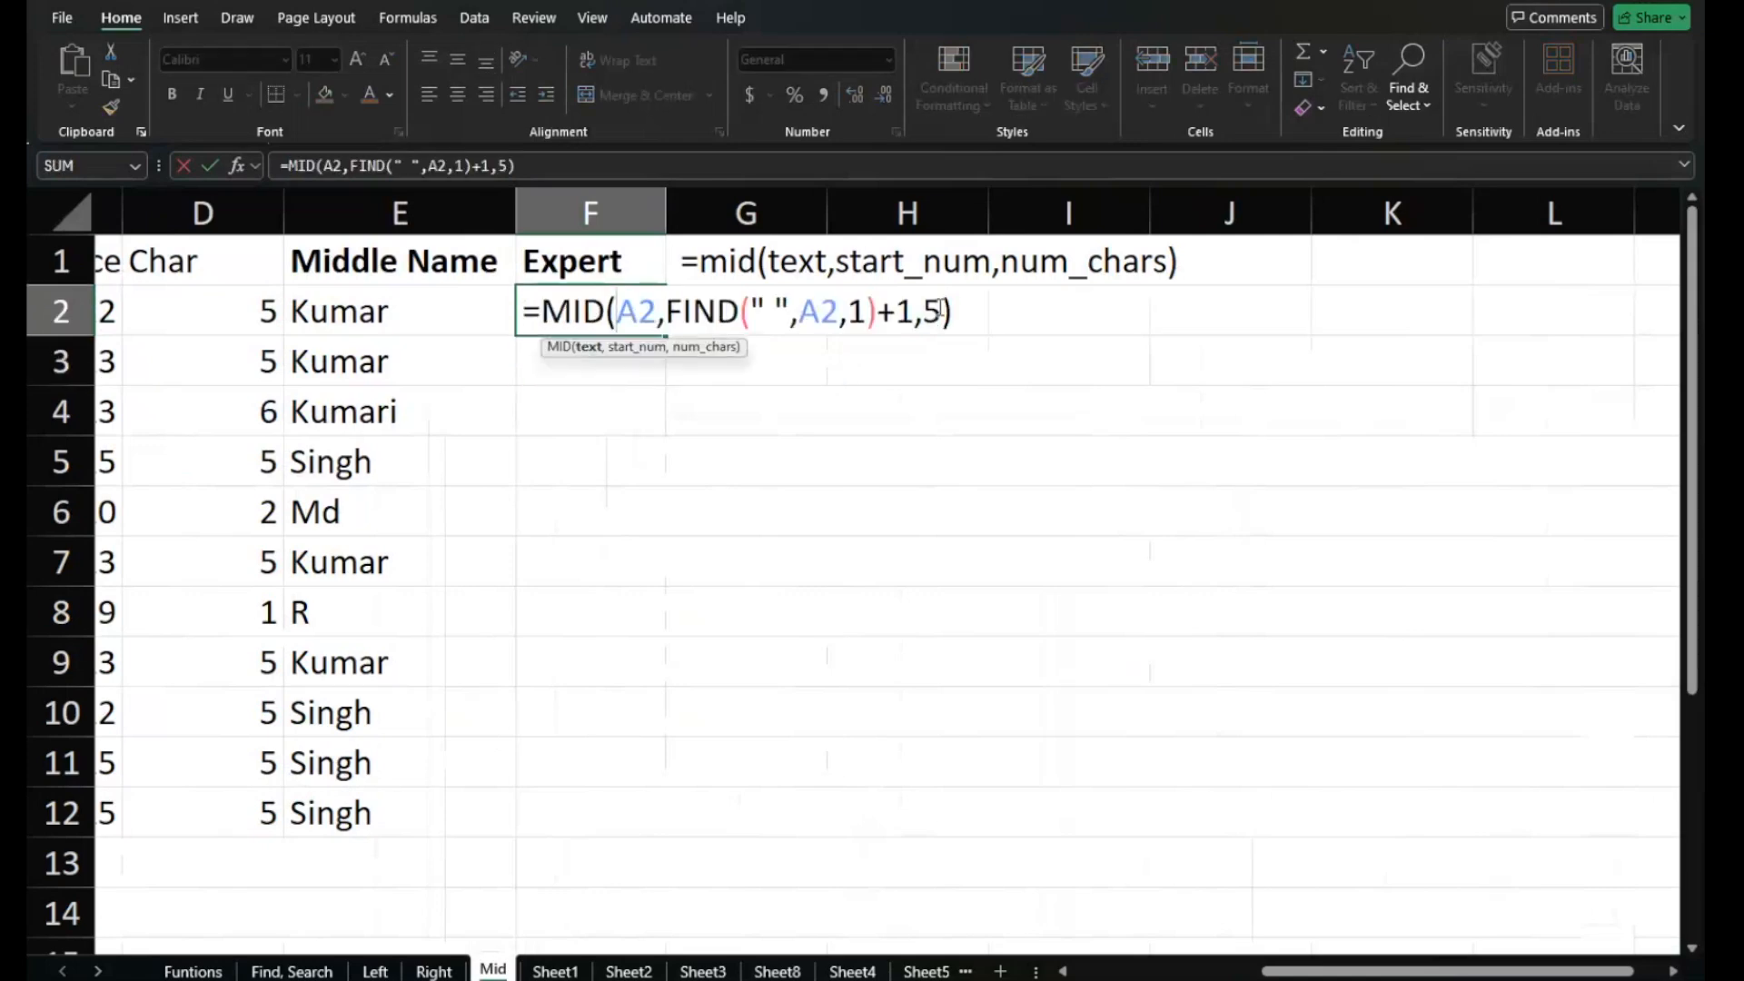
pyautogui.click(941, 312)
pyautogui.press('BackSpace')
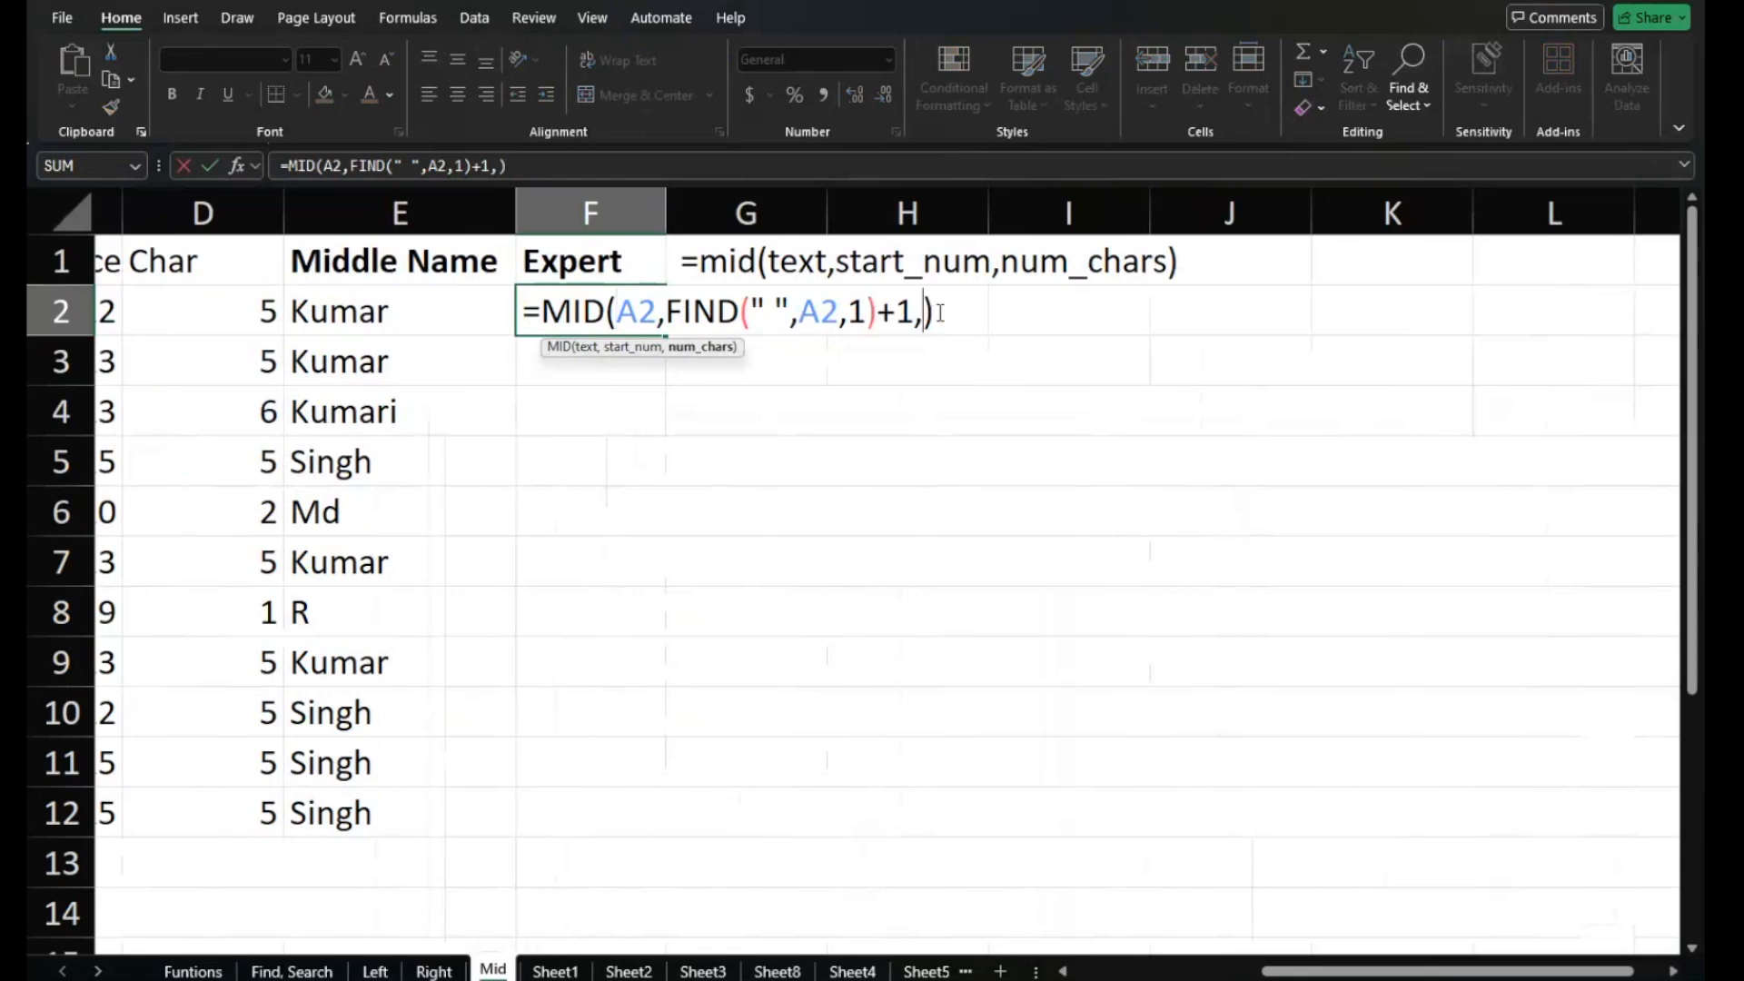
pyautogui.write('finf')
pyautogui.press('BackSpace')
pyautogui.press('BackSpace')
pyautogui.write('d')
pyautogui.press('BackSpace')
pyautogui.write('nd(')
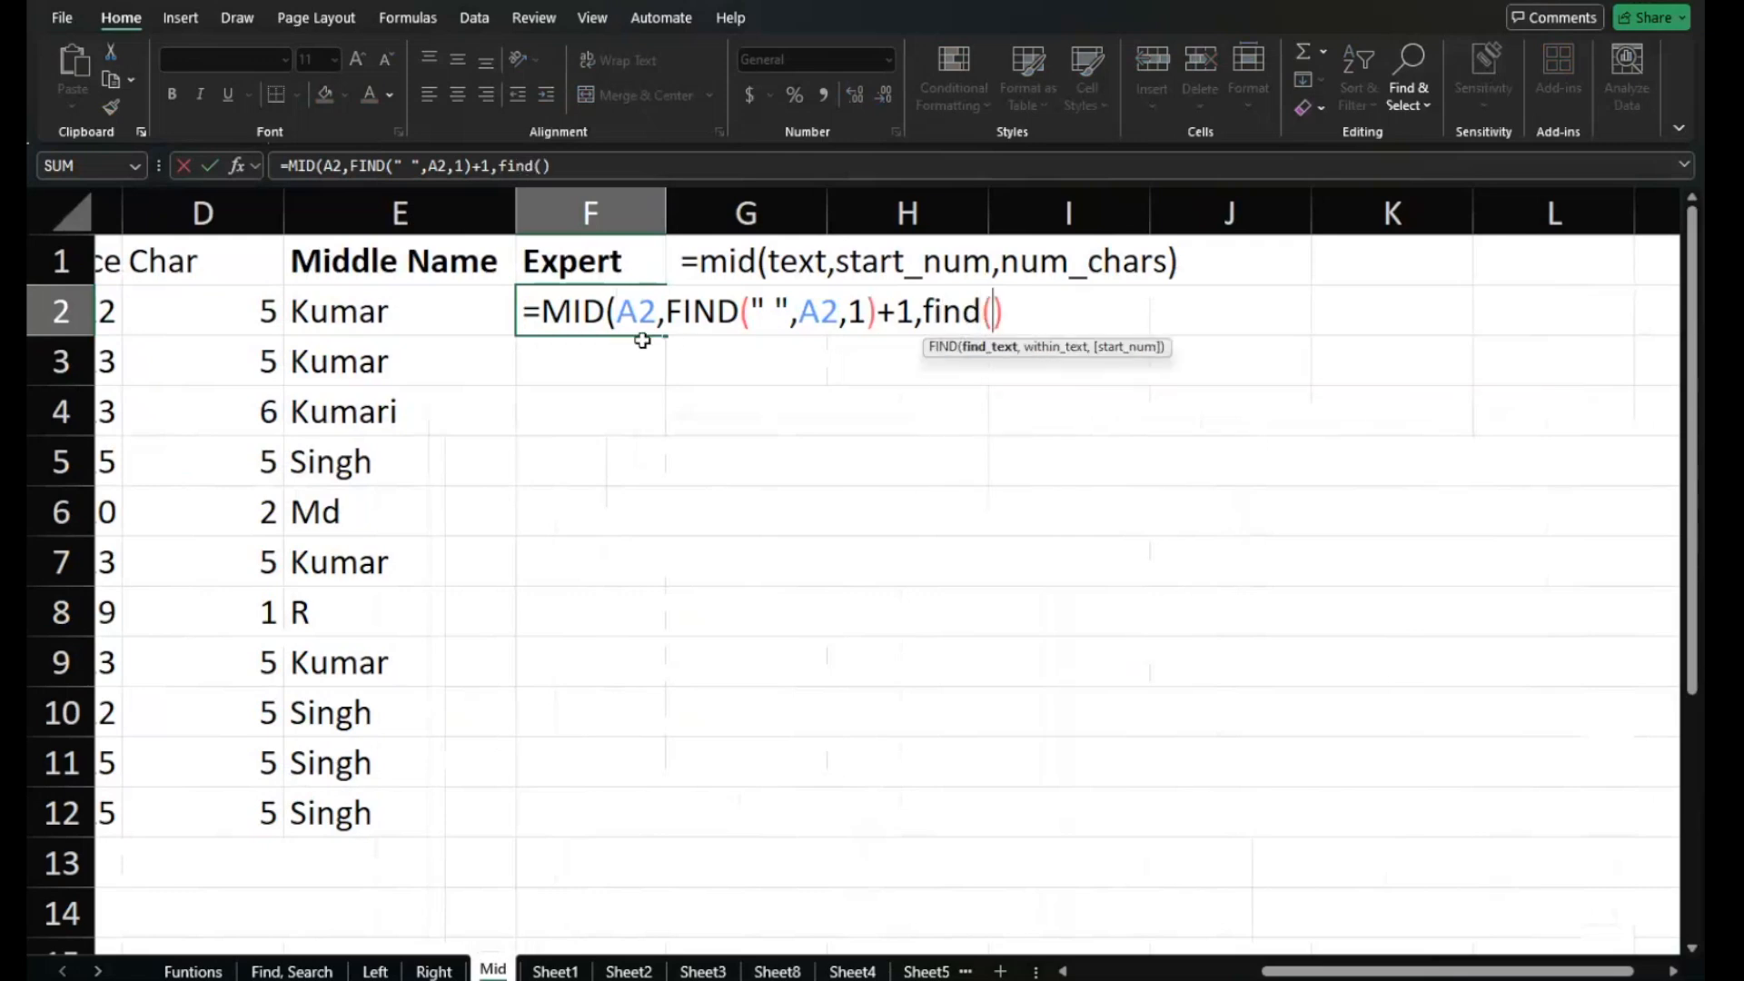
pyautogui.write('" ",')
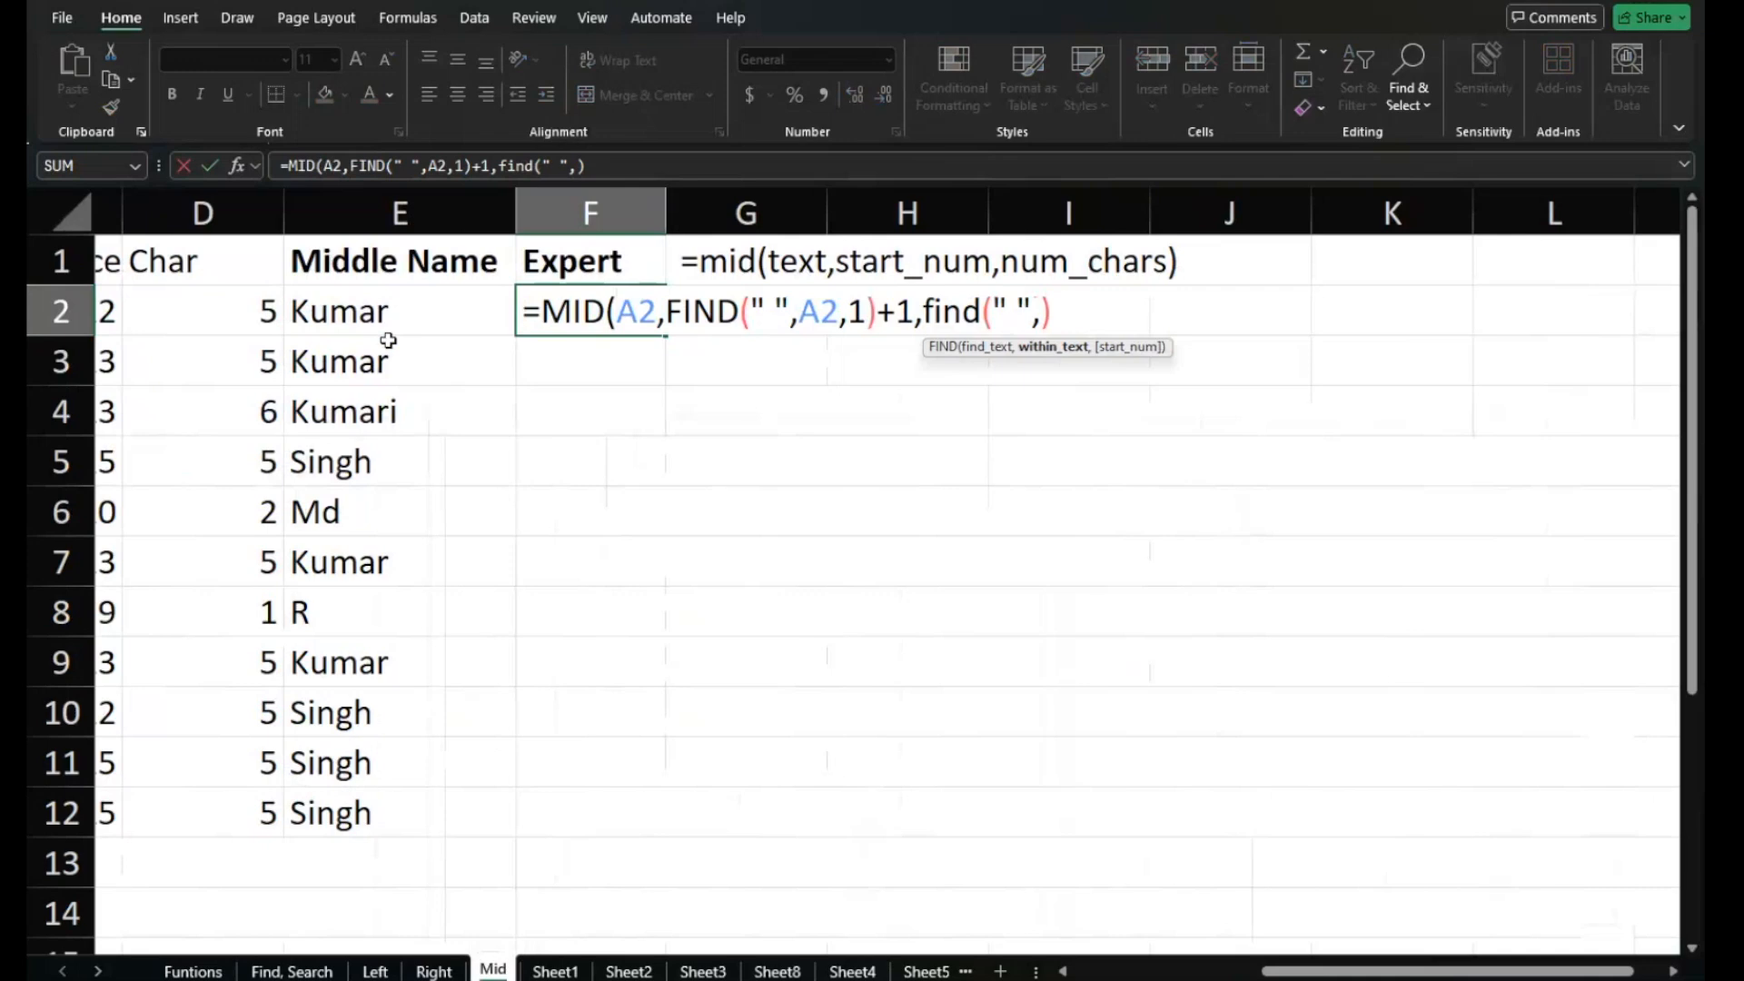
pyautogui.hscroll(-5, 388, 340)
pyautogui.click(310, 320)
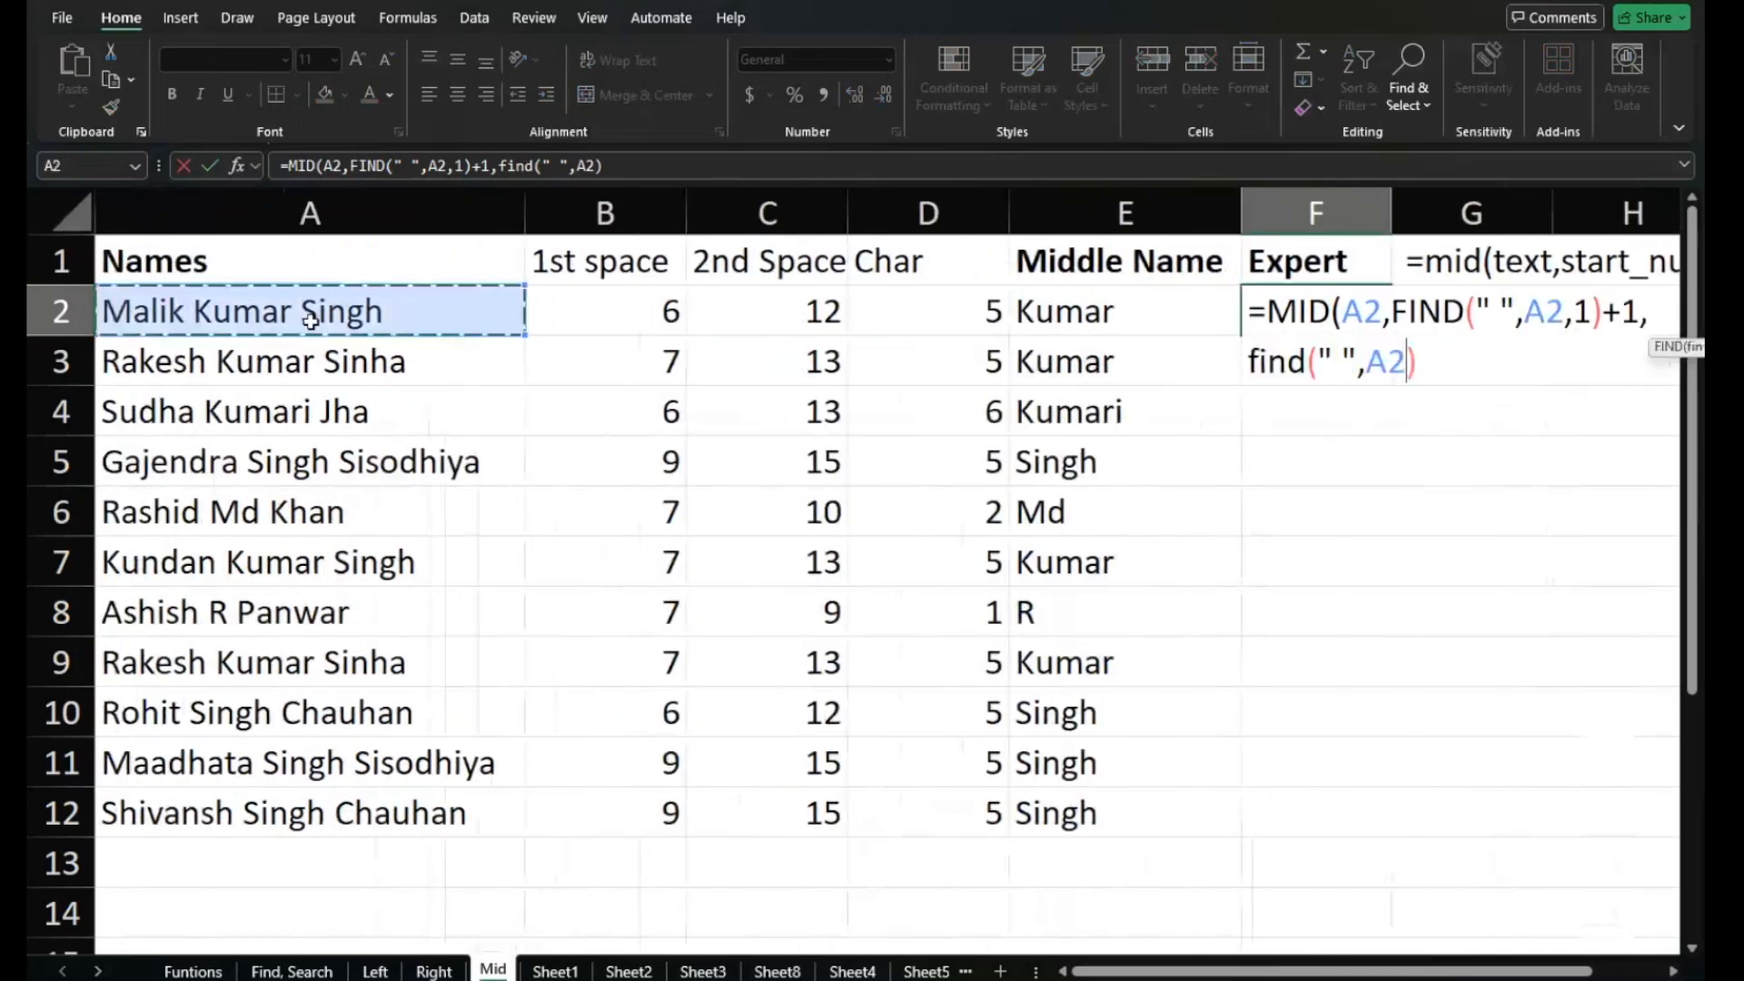
pyautogui.write(',')
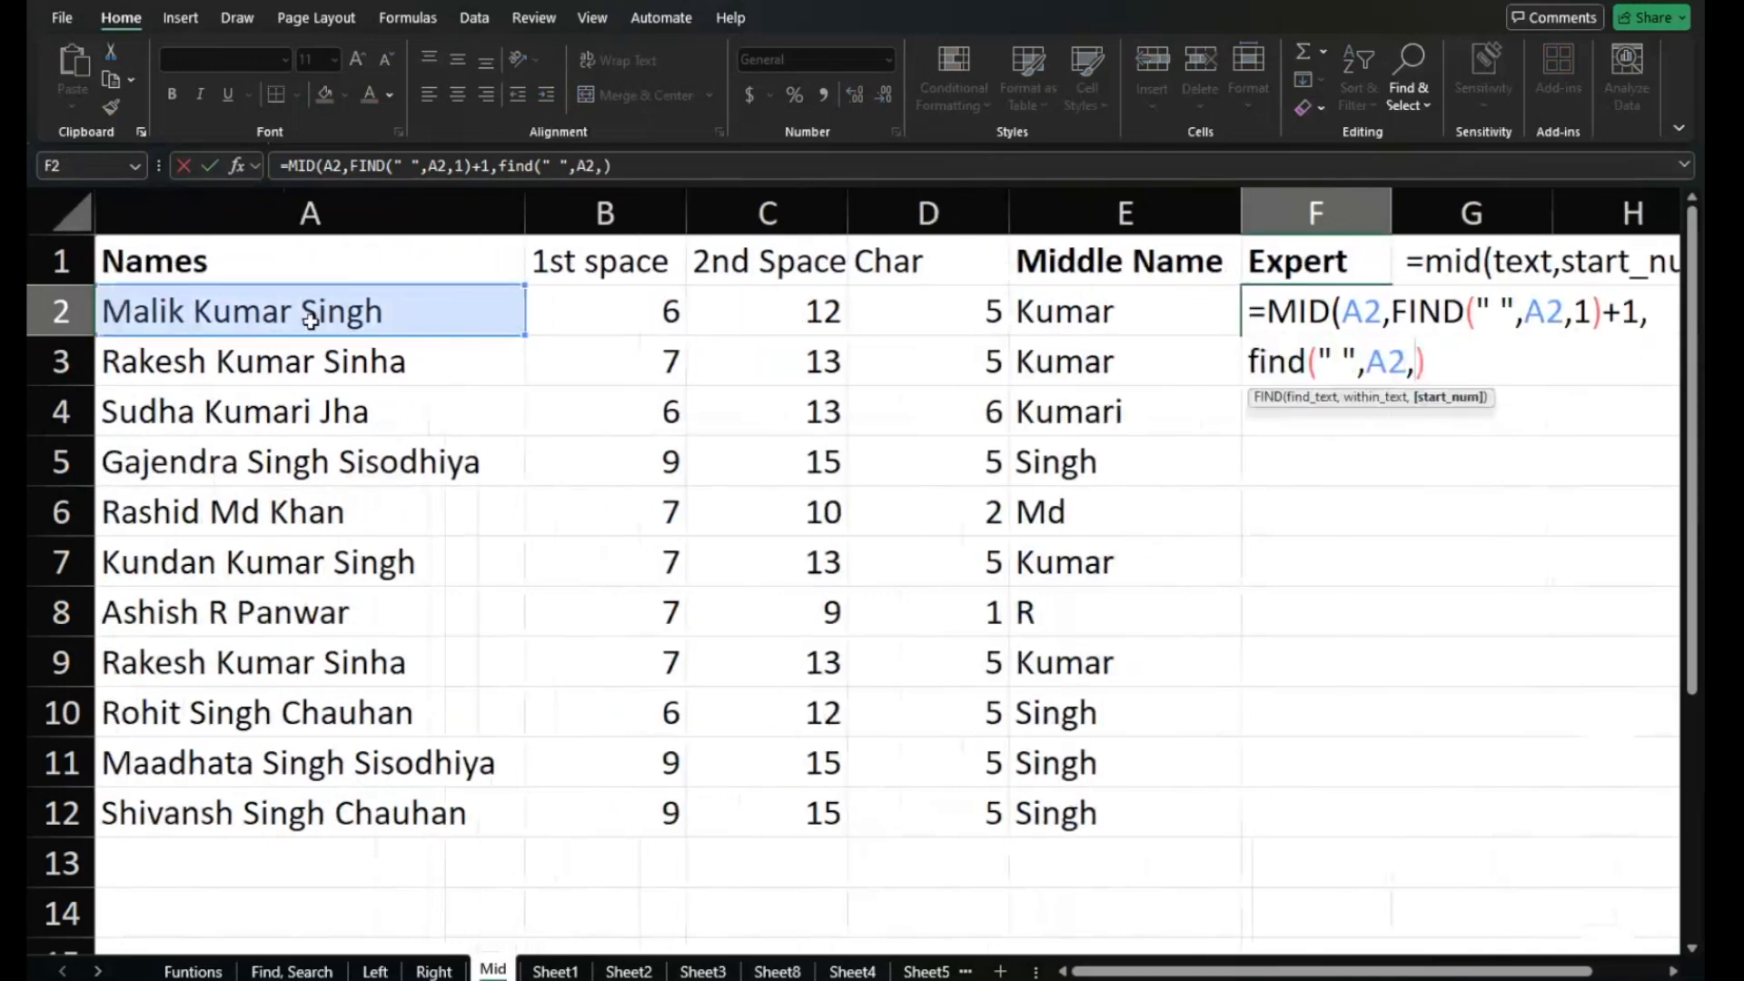
# Nest FIND(" ",A2,1) as the start position of the num_chars FIND in F2 and close both functions.
pyautogui.write('find(" "')
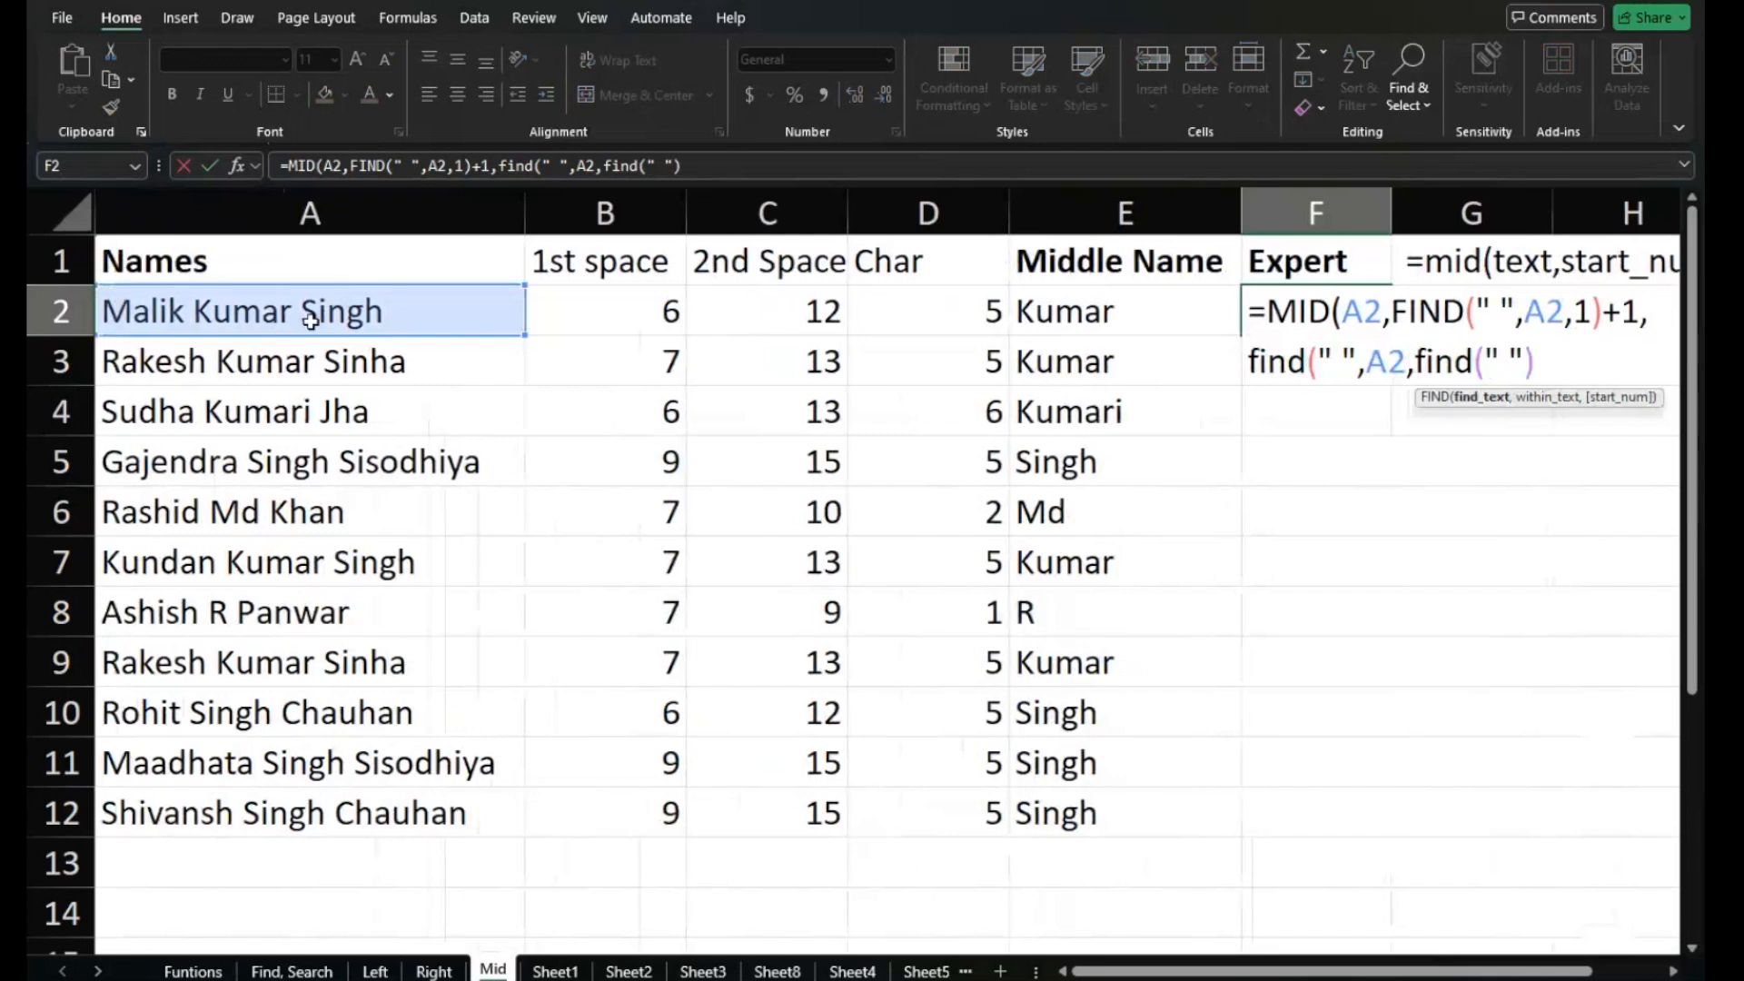
pyautogui.write(',')
pyautogui.click(207, 314)
pyautogui.write(',1')
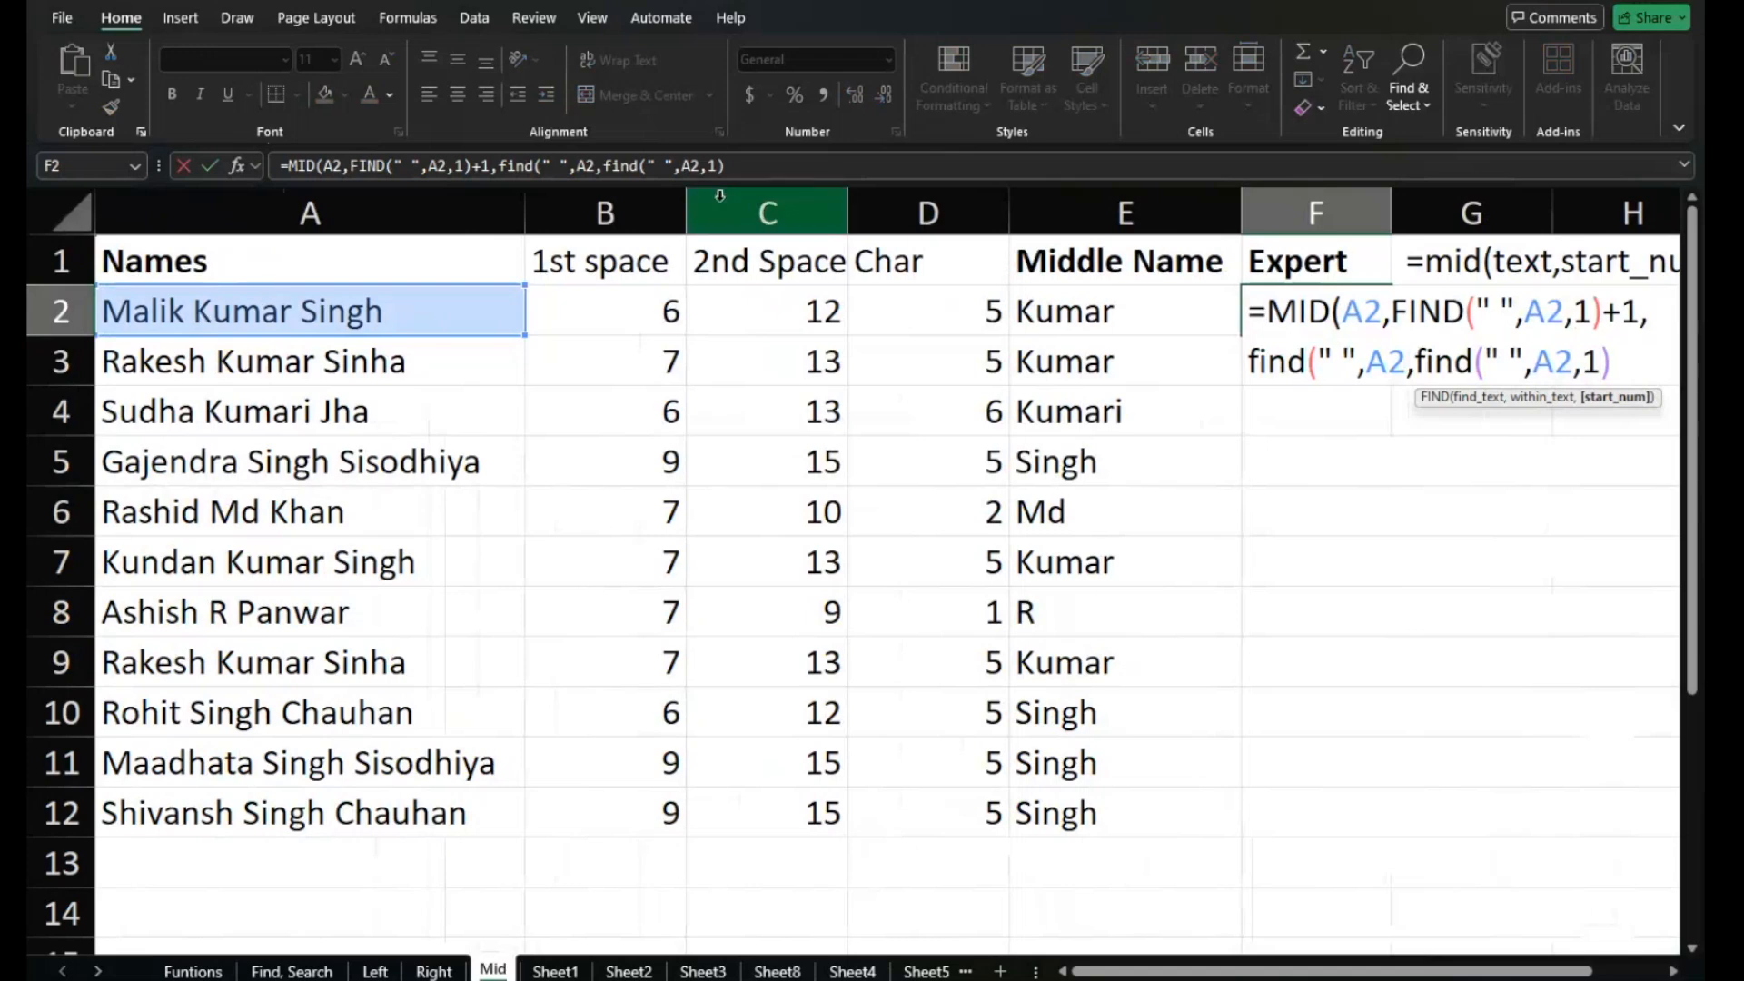
pyautogui.click(749, 167)
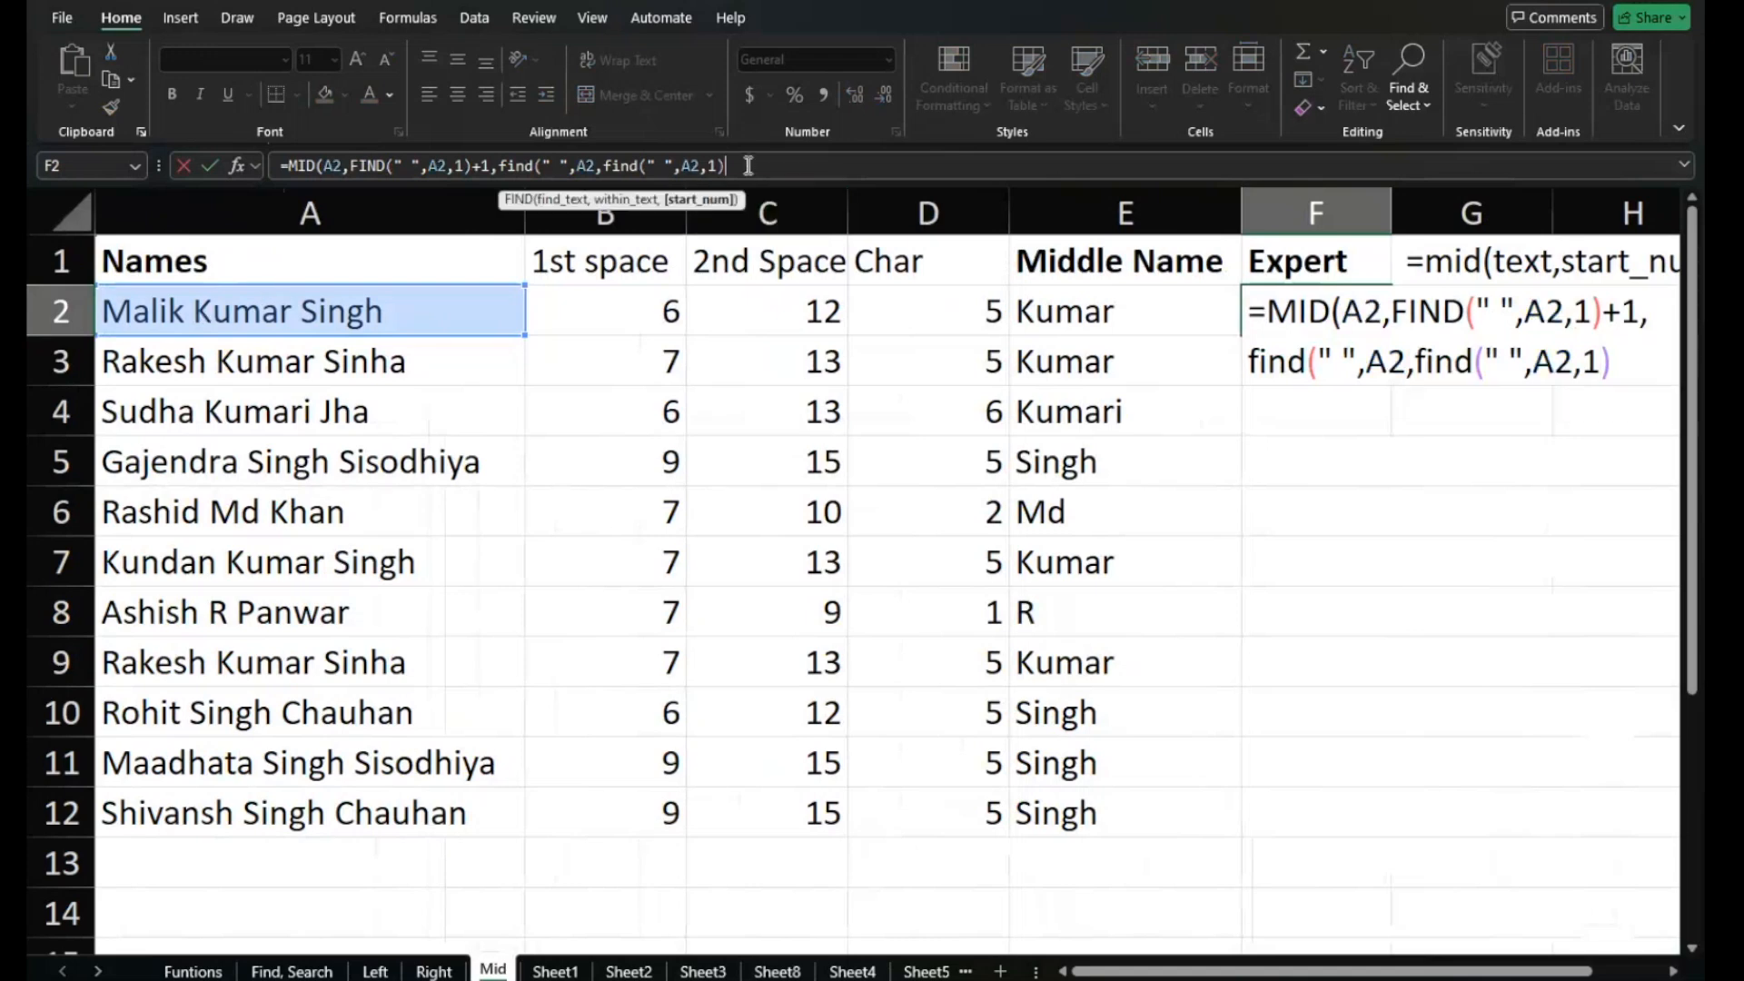
pyautogui.write(')')
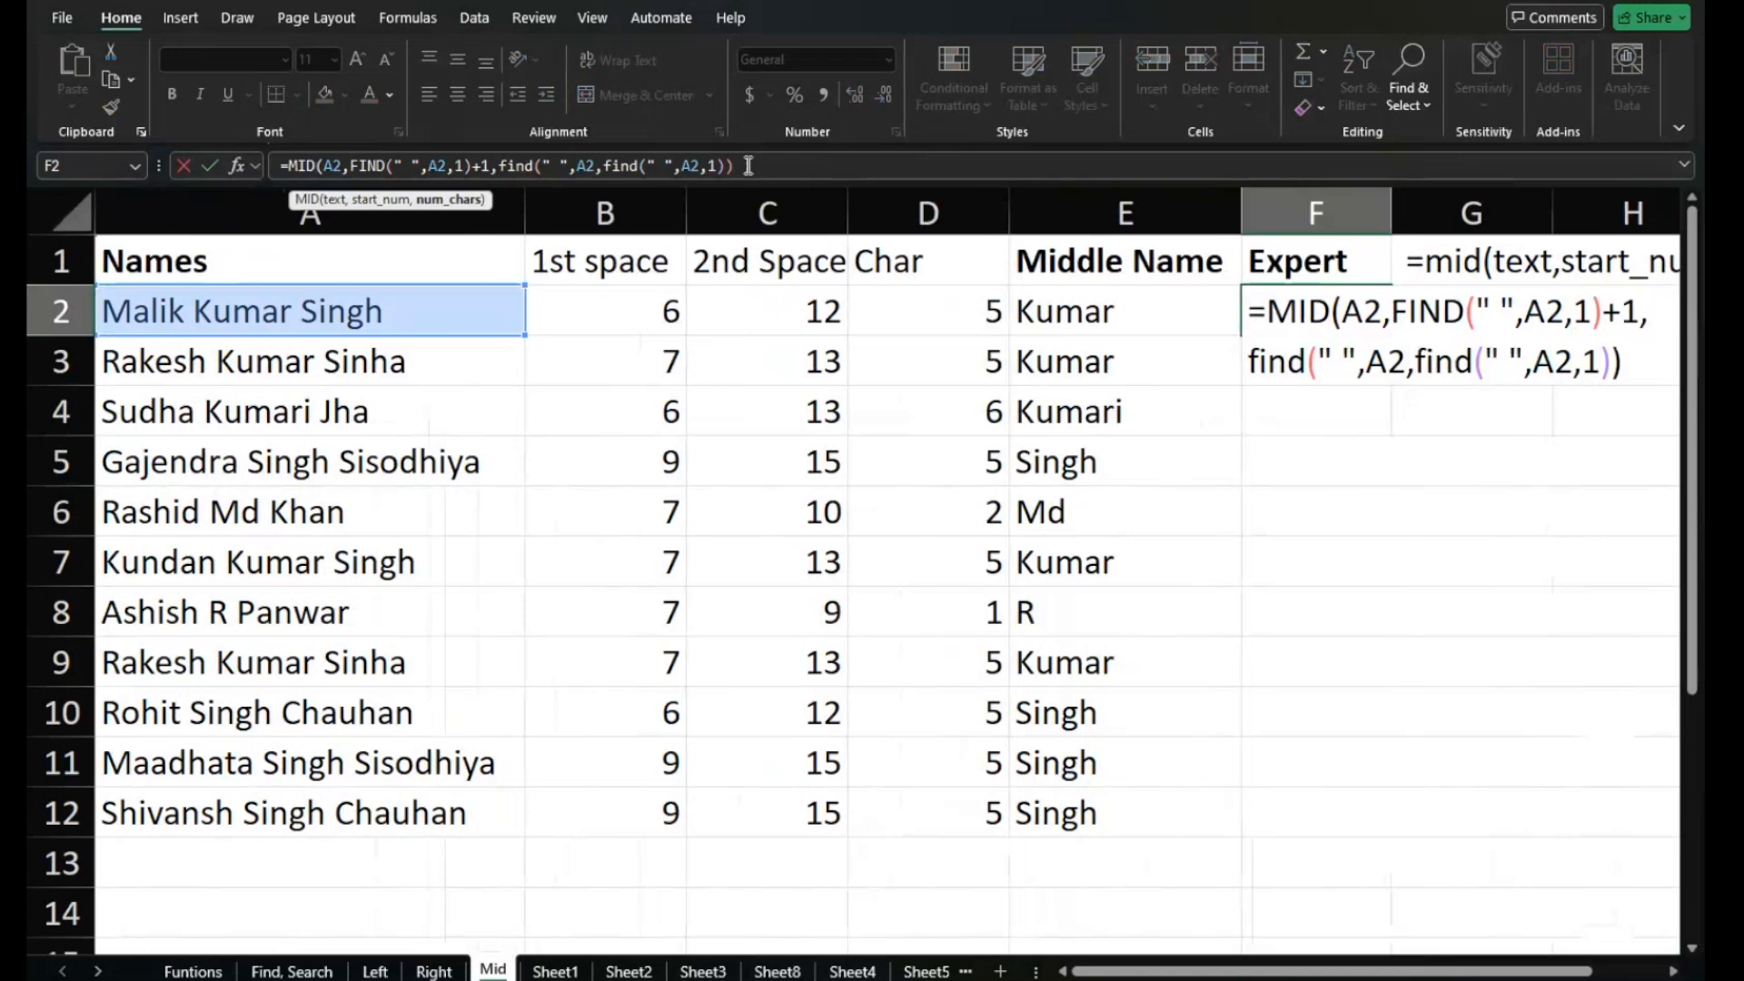
# Complete F2's num_chars argument by subtracting FIND(" ",A2,1) and 1, close the MID function and enter the formula.
pyautogui.write('-find("')
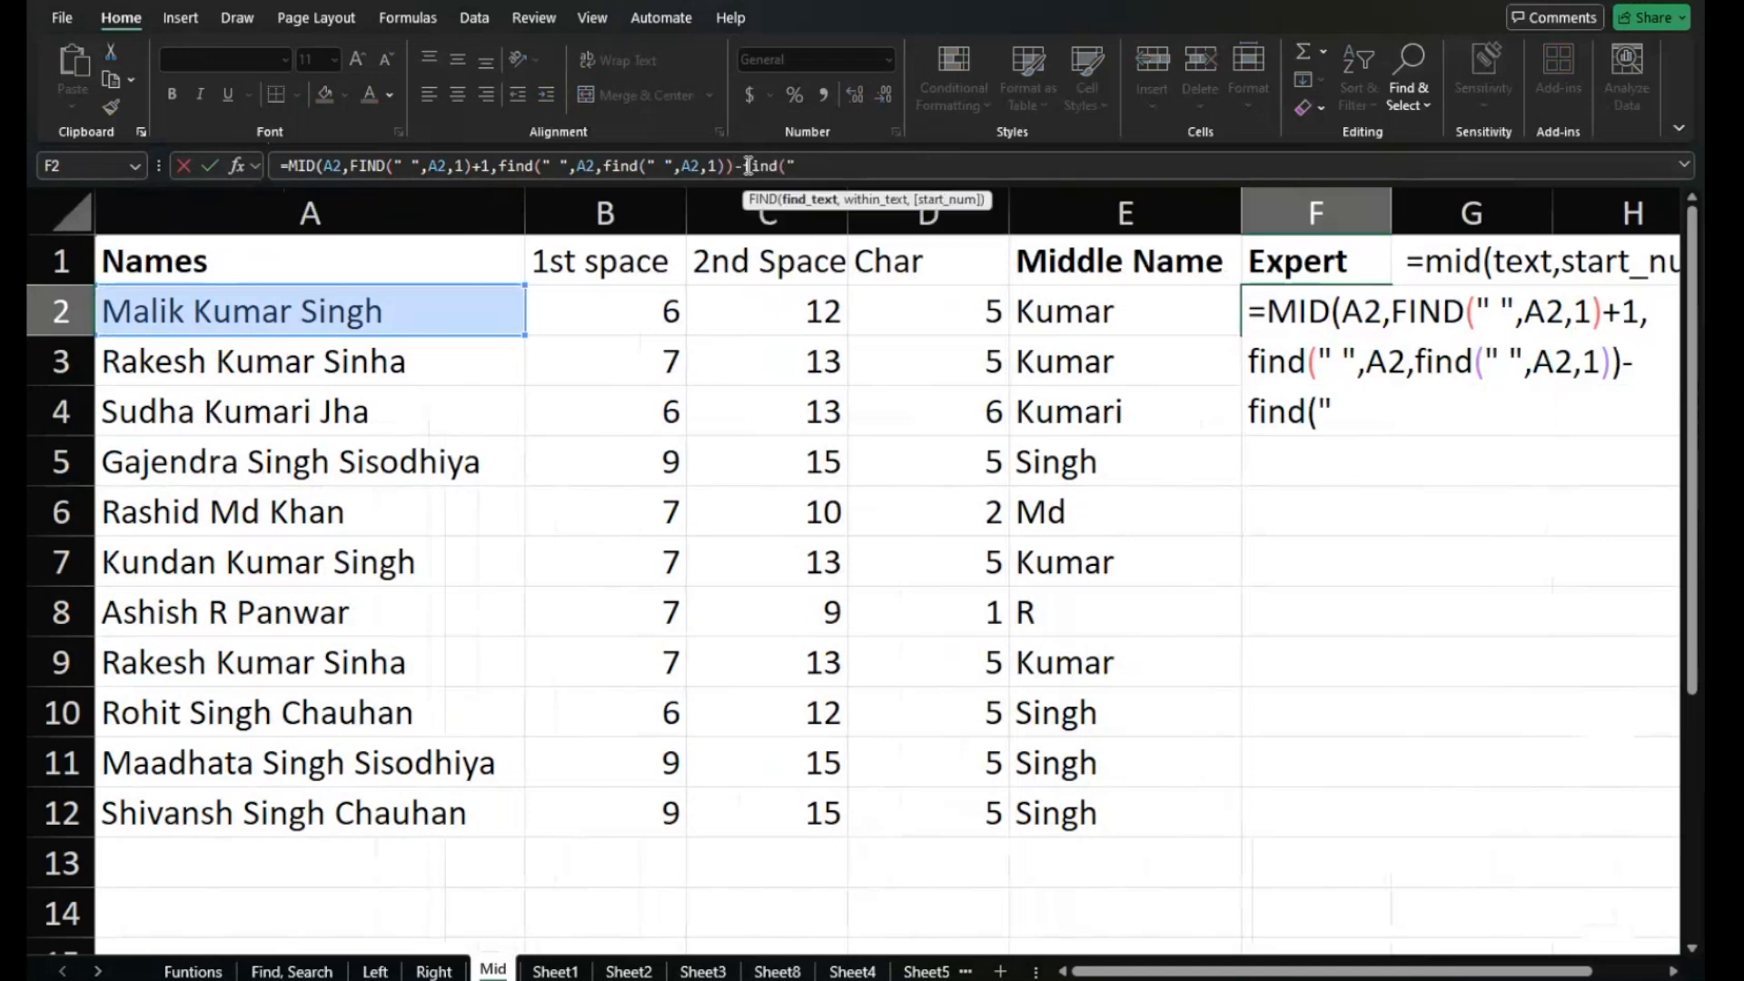
pyautogui.write(' ",')
pyautogui.click(447, 310)
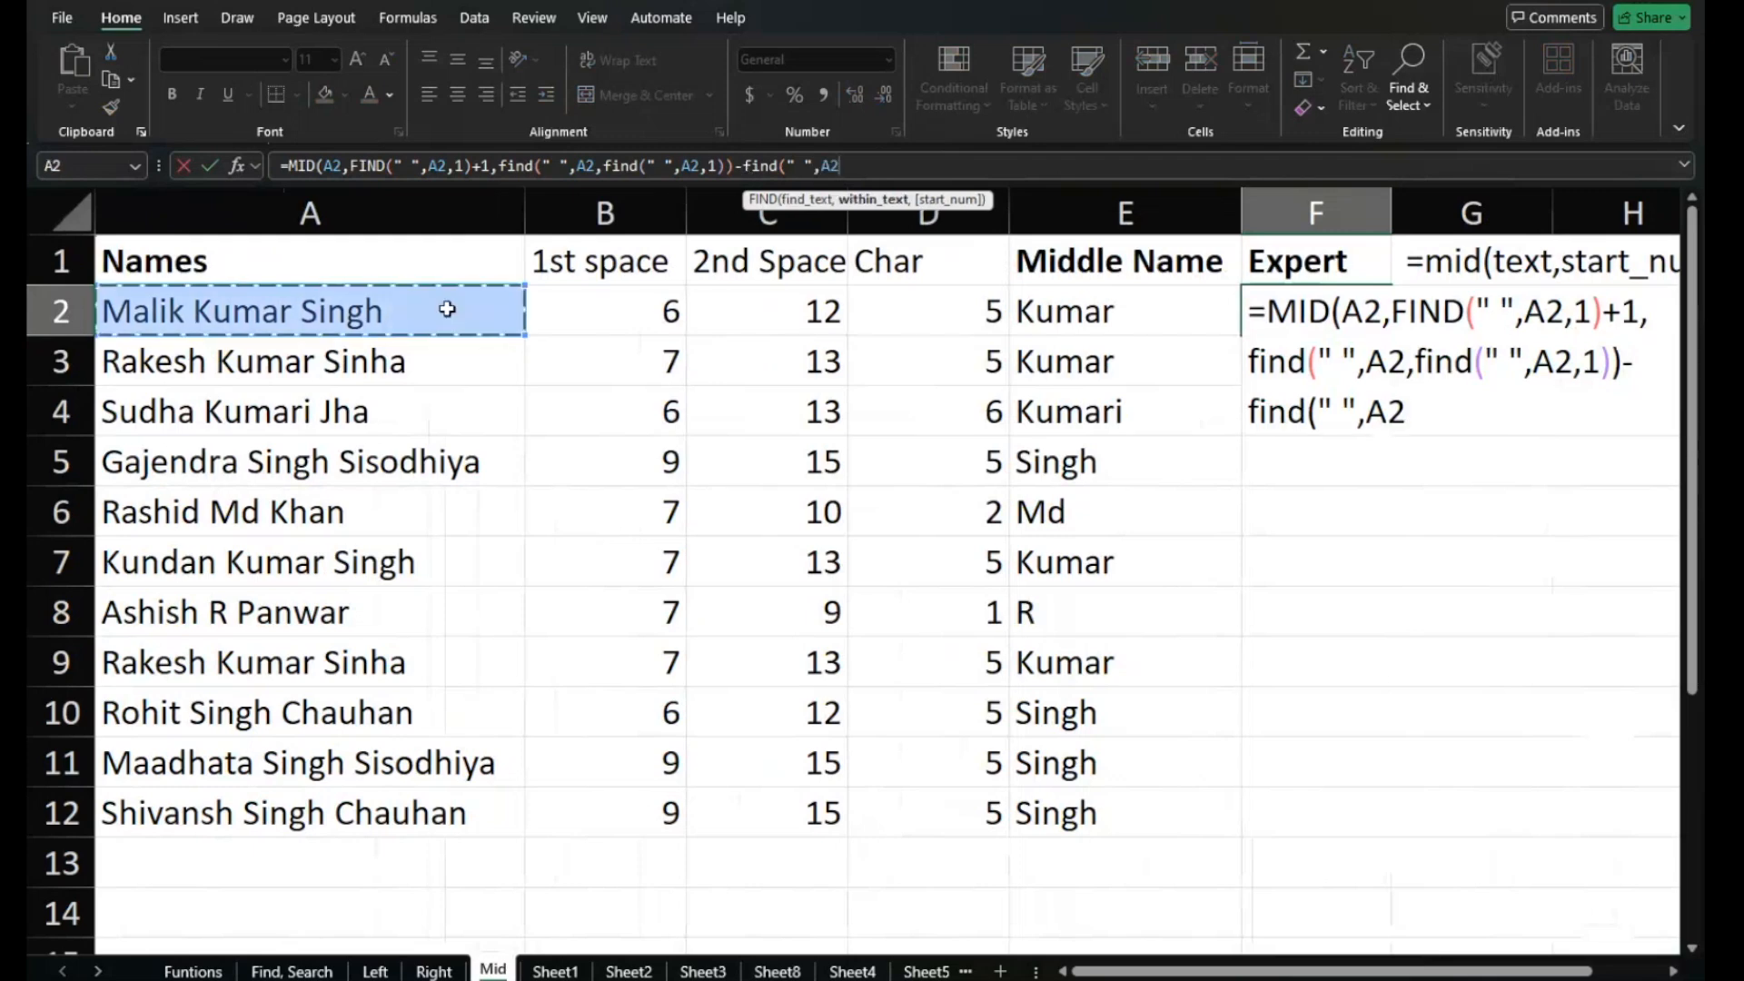
pyautogui.write(',1)')
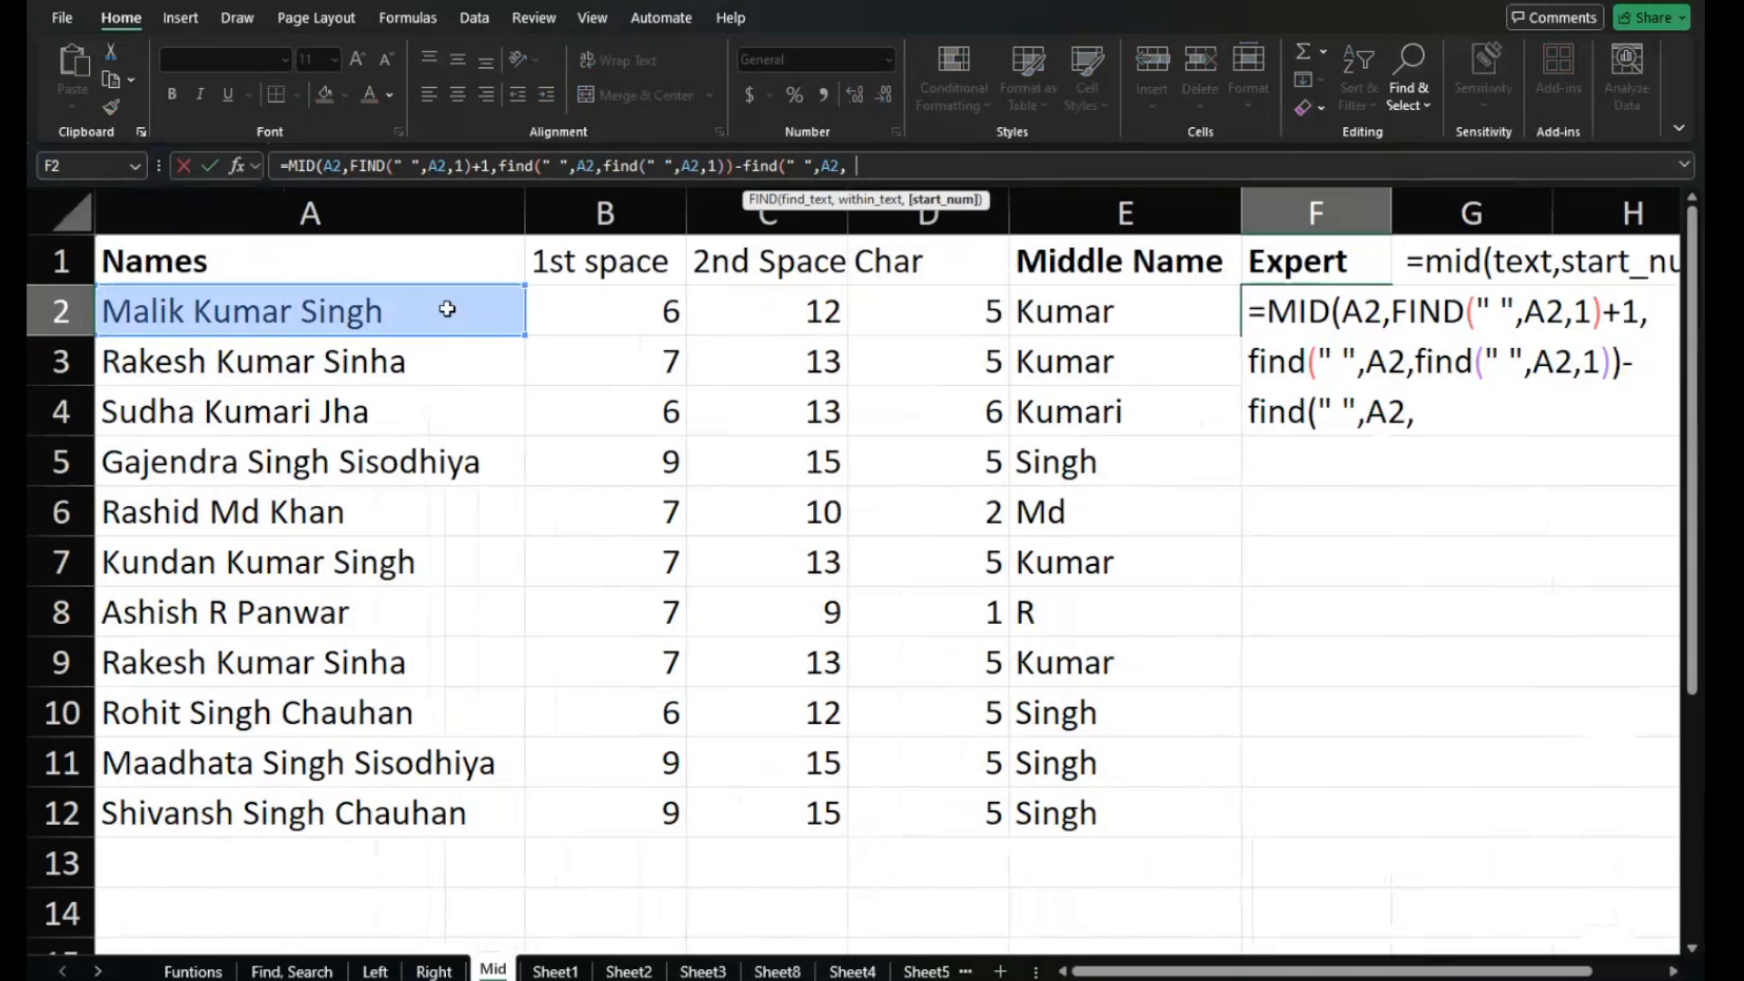
pyautogui.write('-1')
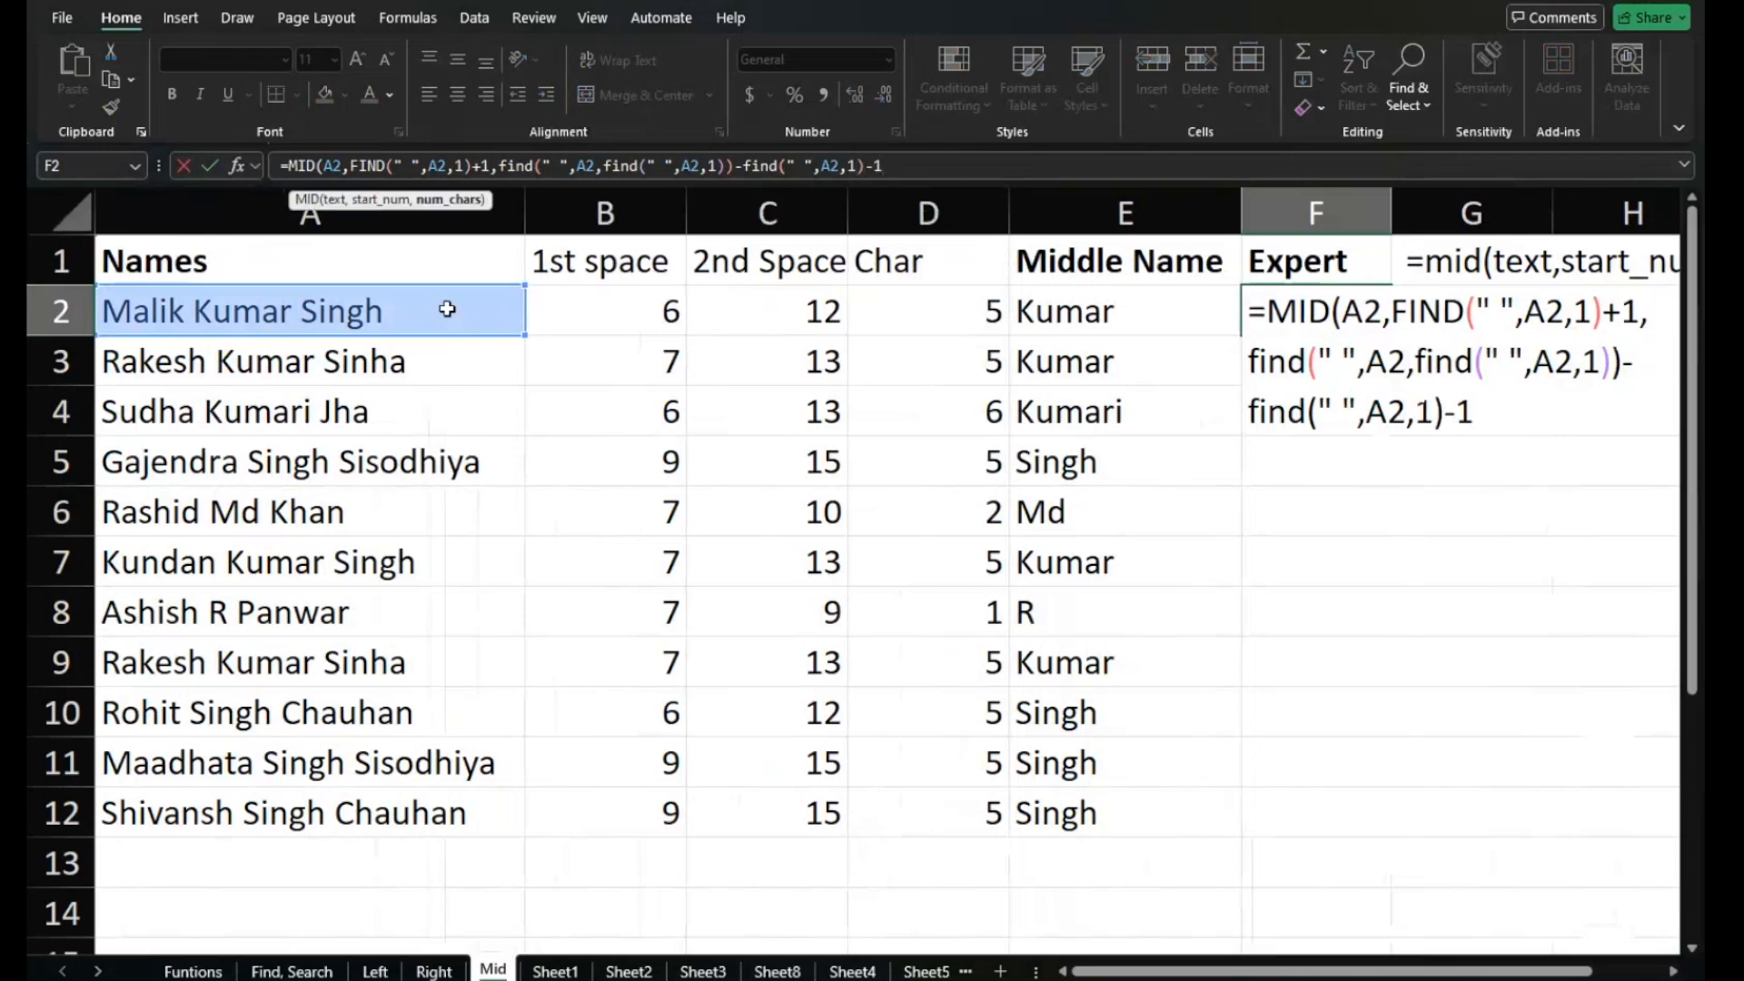
pyautogui.write('_)')
pyautogui.hotkey('ctrl', 'Return')
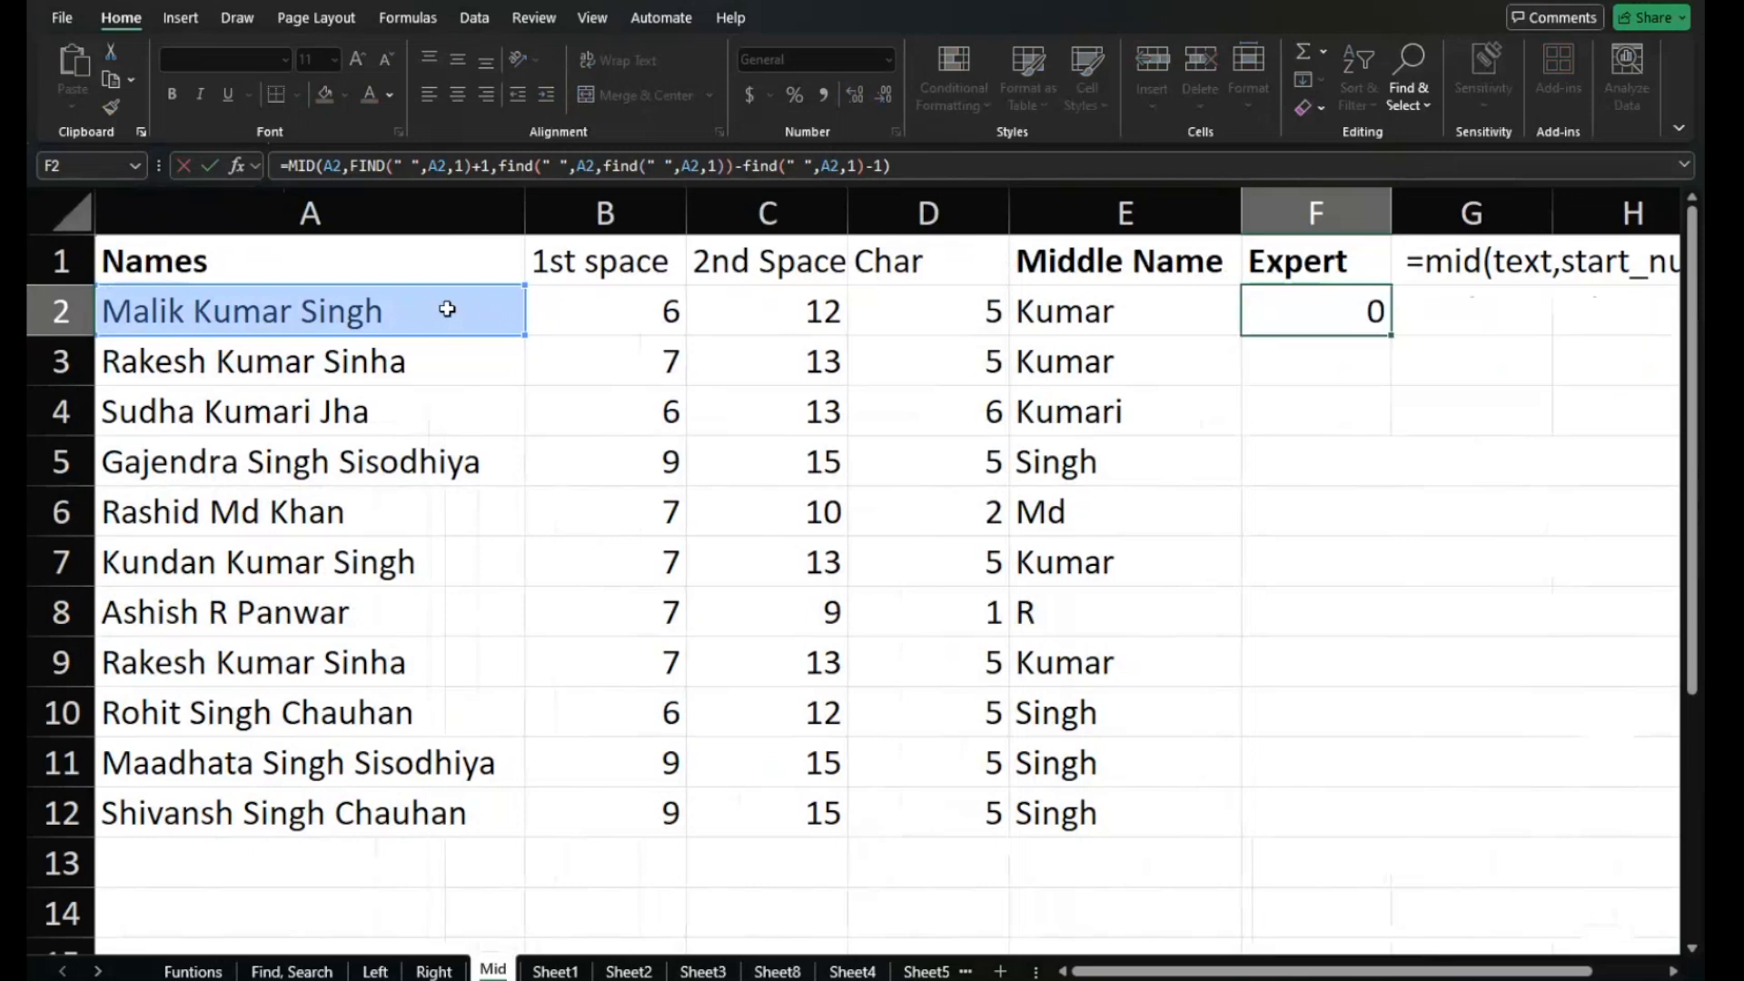
pyautogui.press('Return')
# Compare the nested FIND formula in C2 with the num_chars argument of F2's MID formula.
pyautogui.click(1269, 321)
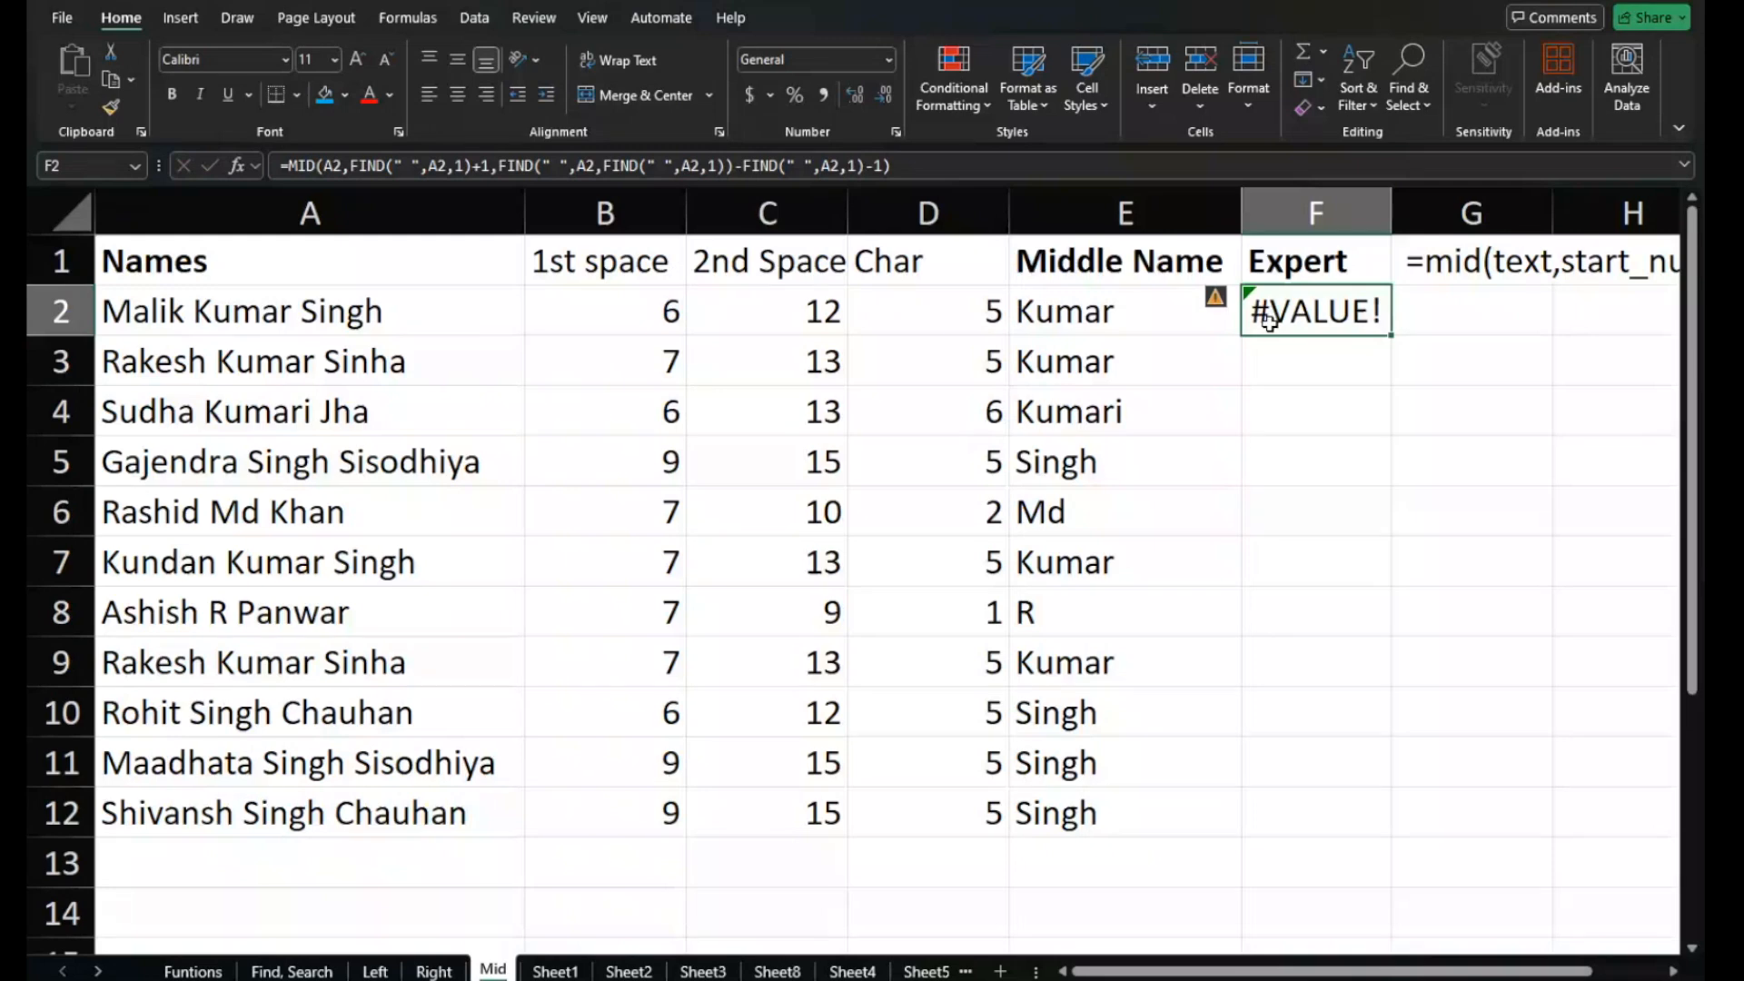
pyautogui.click(813, 315)
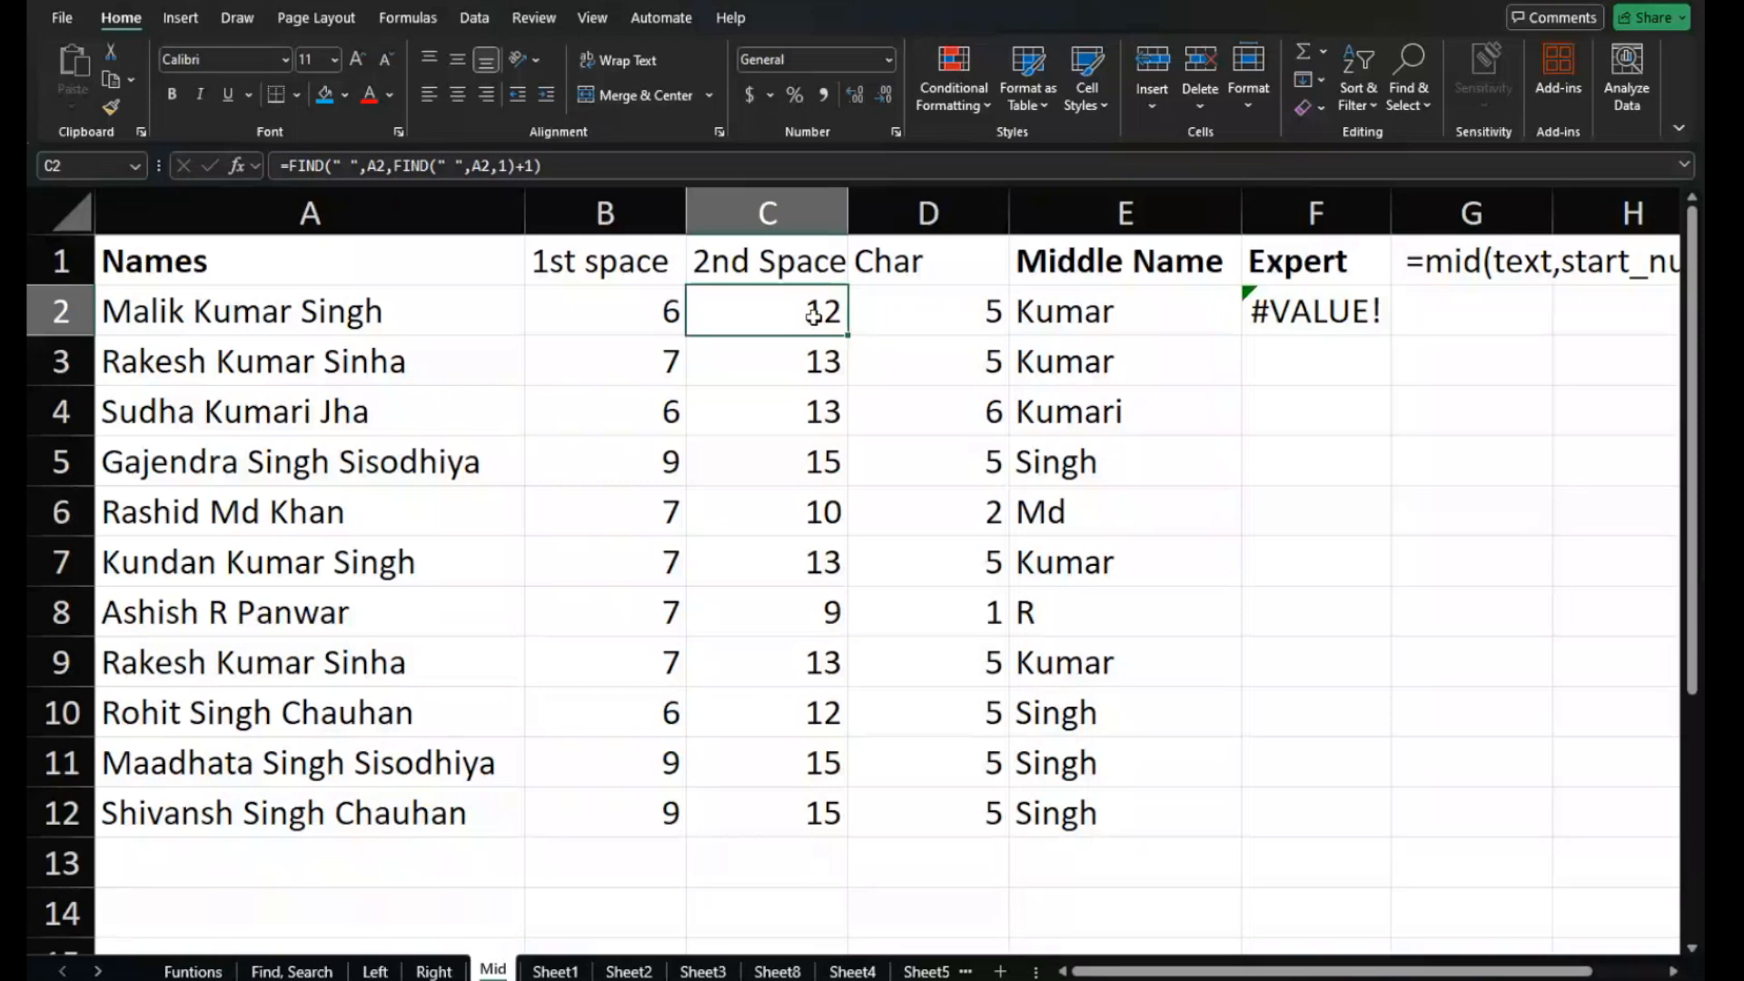
pyautogui.click(292, 165)
pyautogui.moveTo(291, 165); pyautogui.dragTo(550, 165)
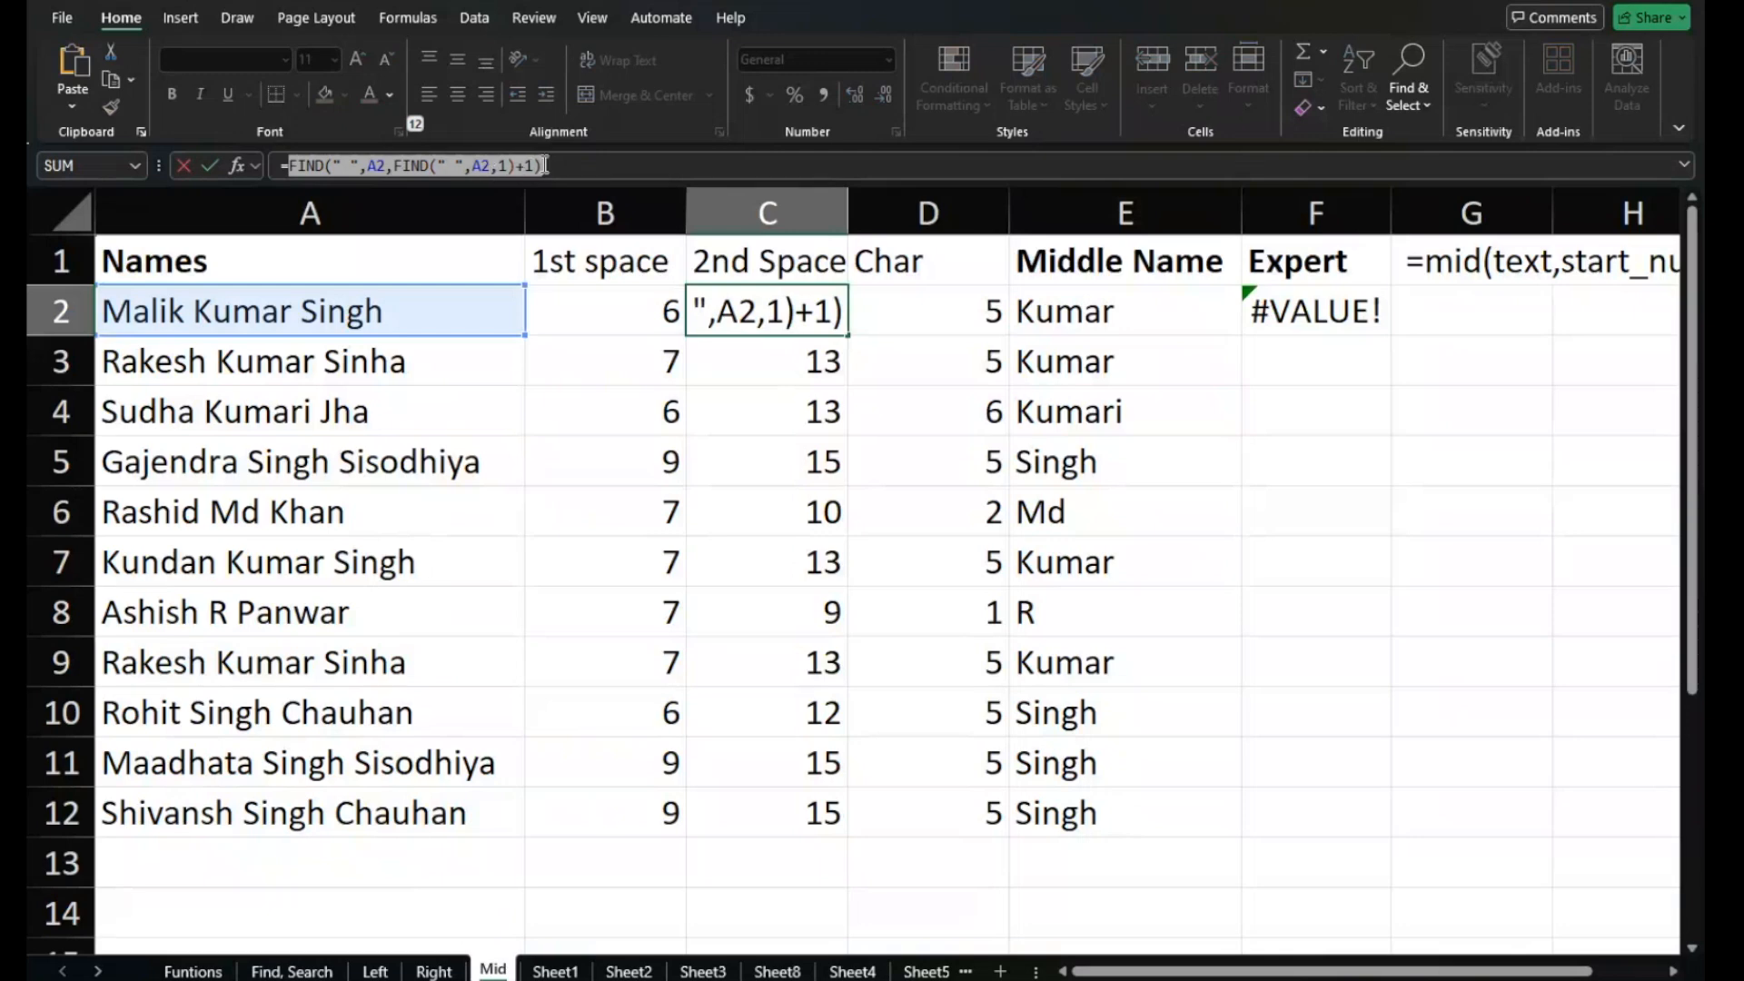
pyautogui.press('Escape')
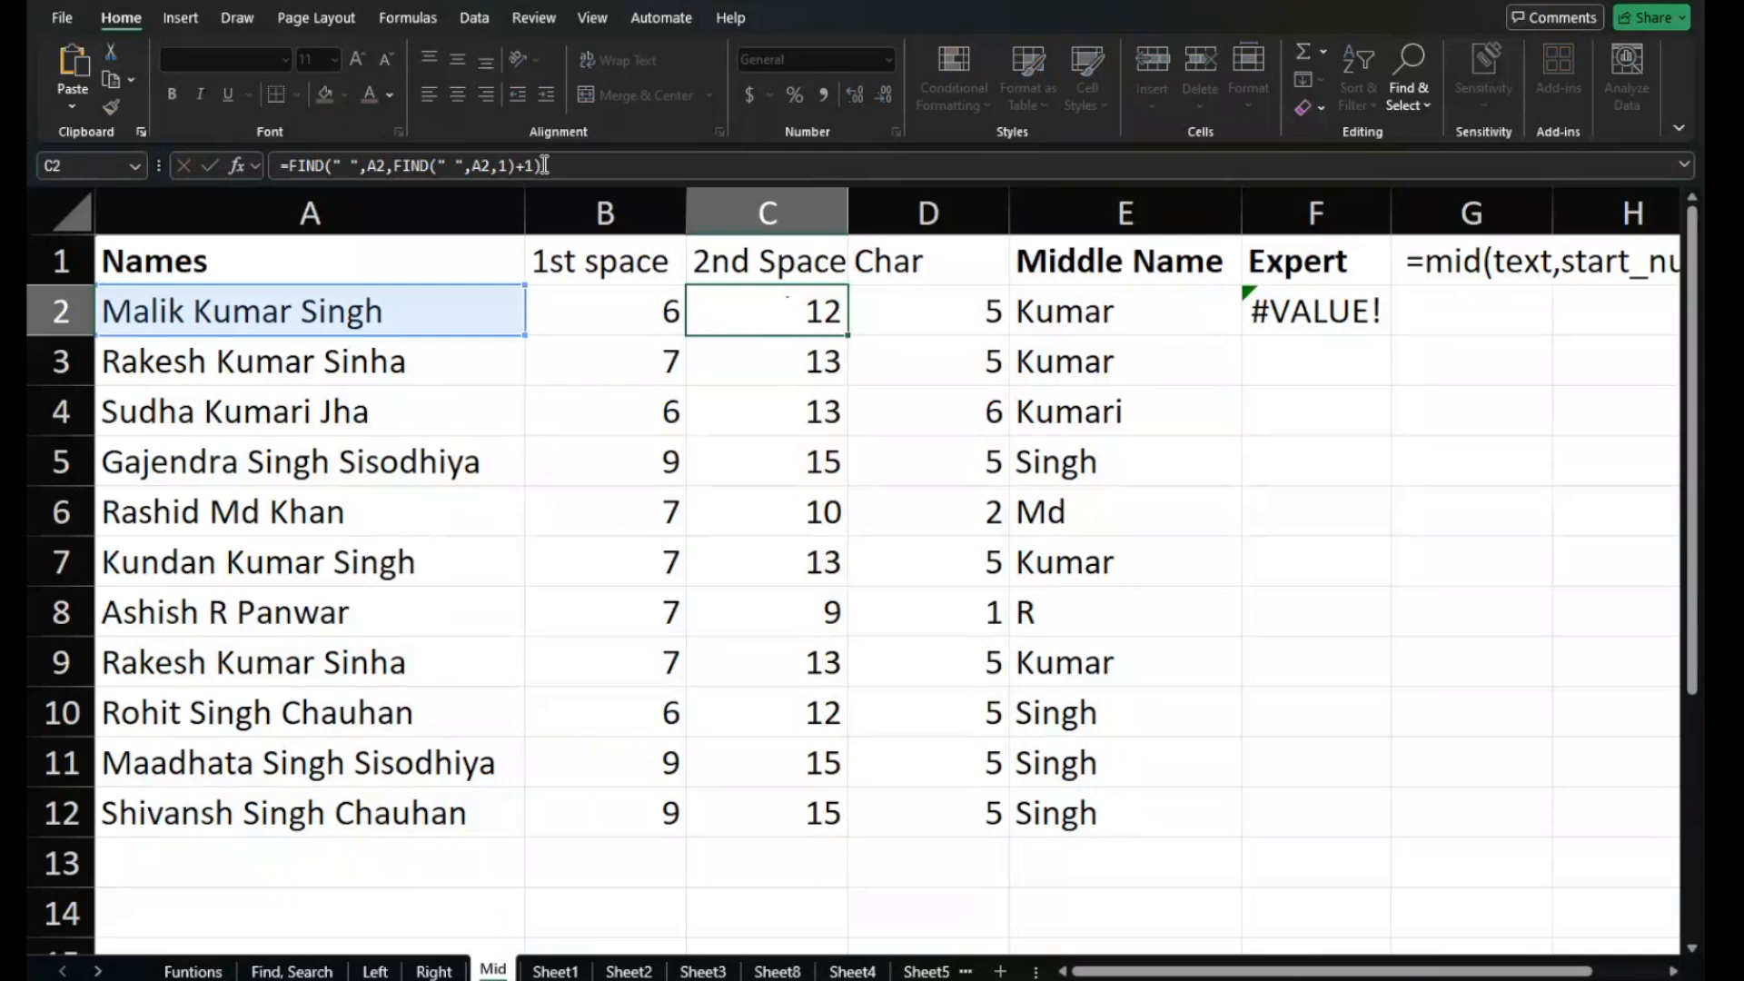
pyautogui.hscroll(2, 1063, 303)
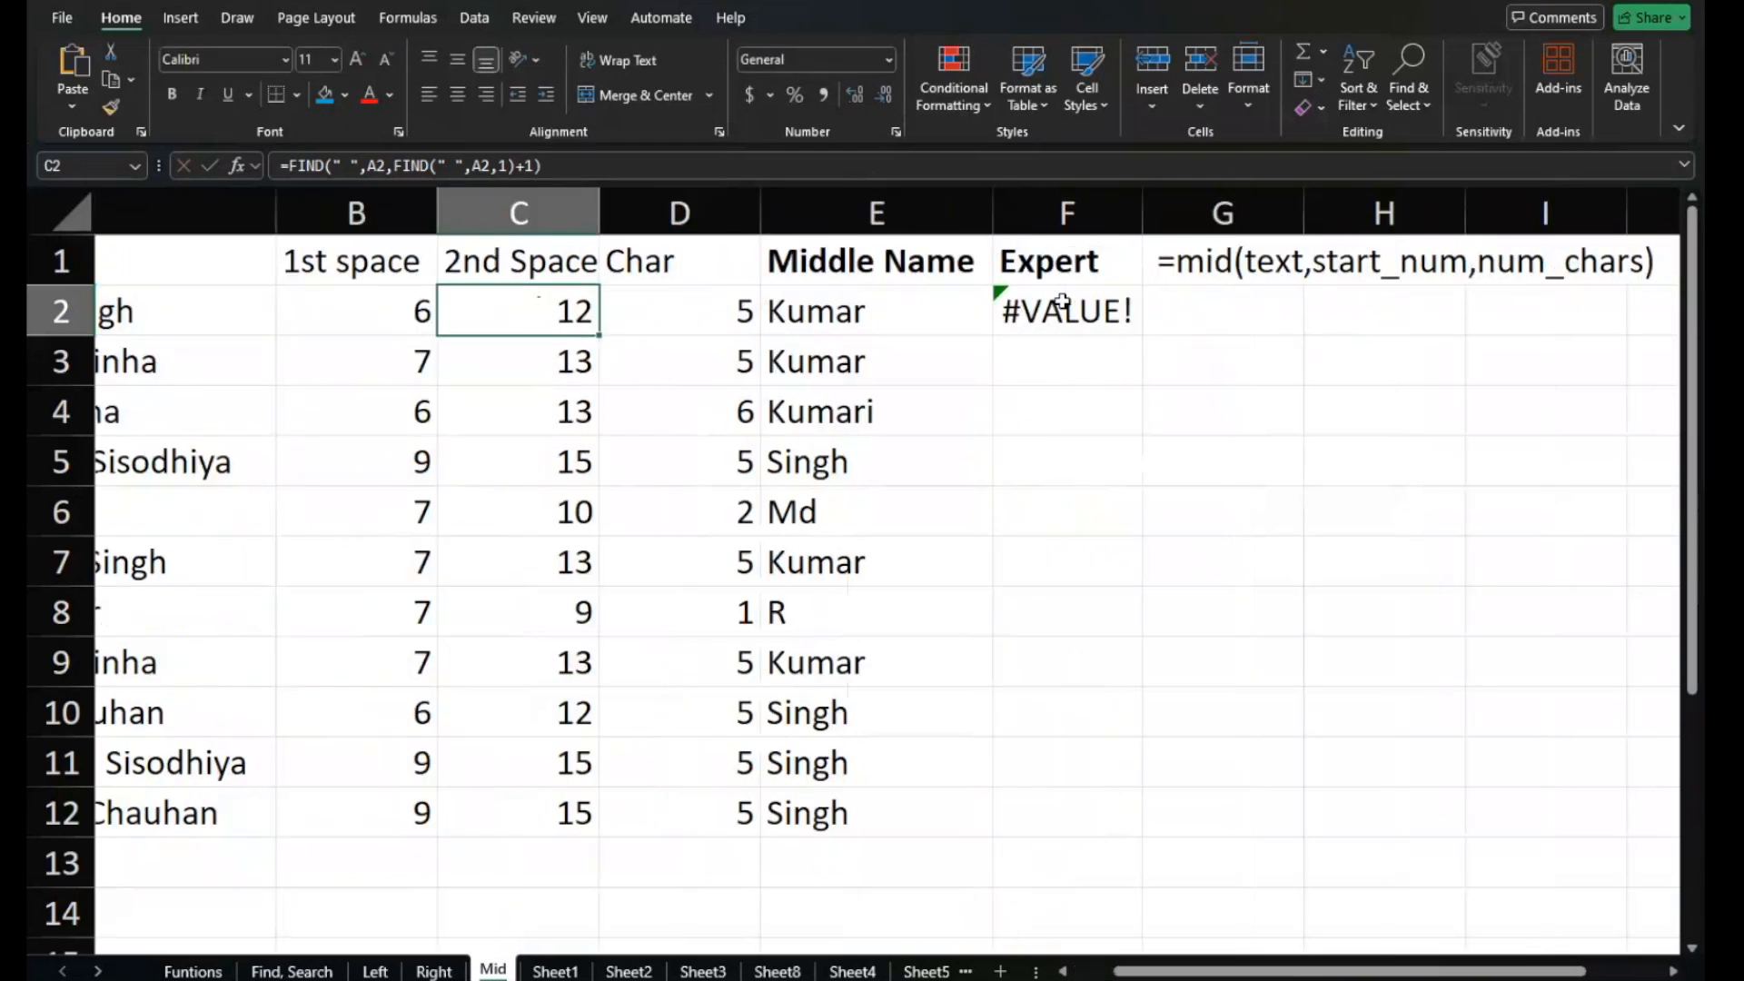
pyautogui.doubleClick(1062, 303)
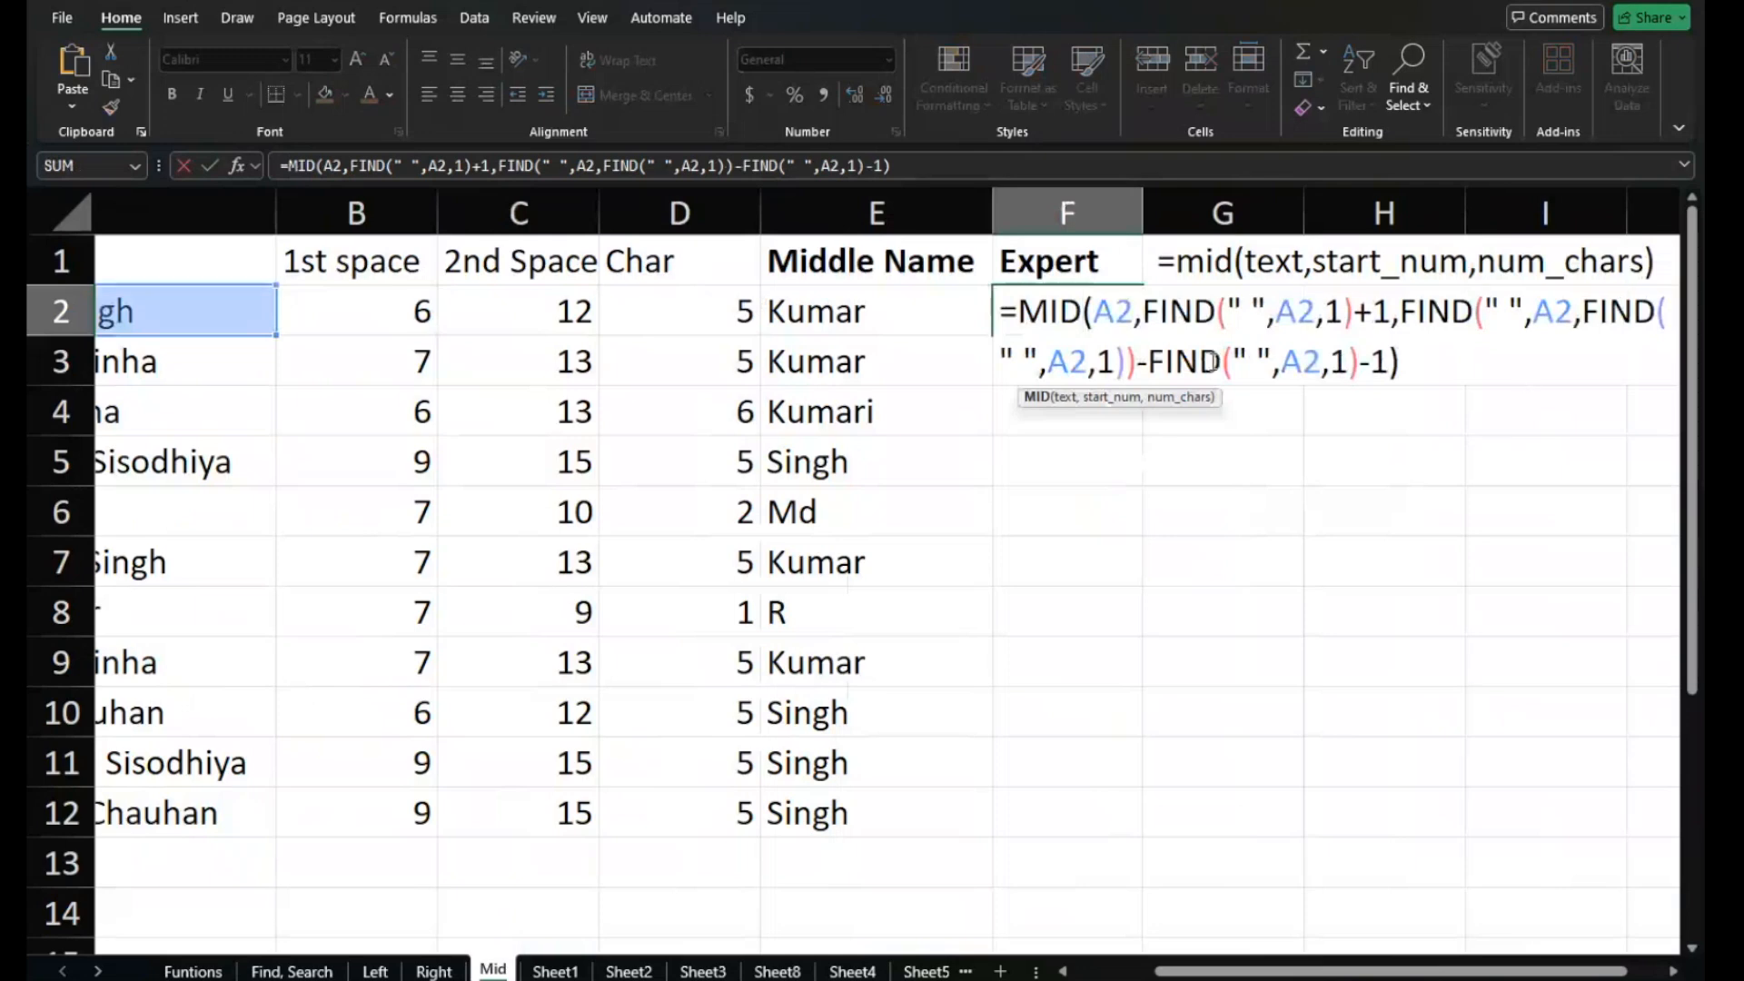
pyautogui.click(1126, 362)
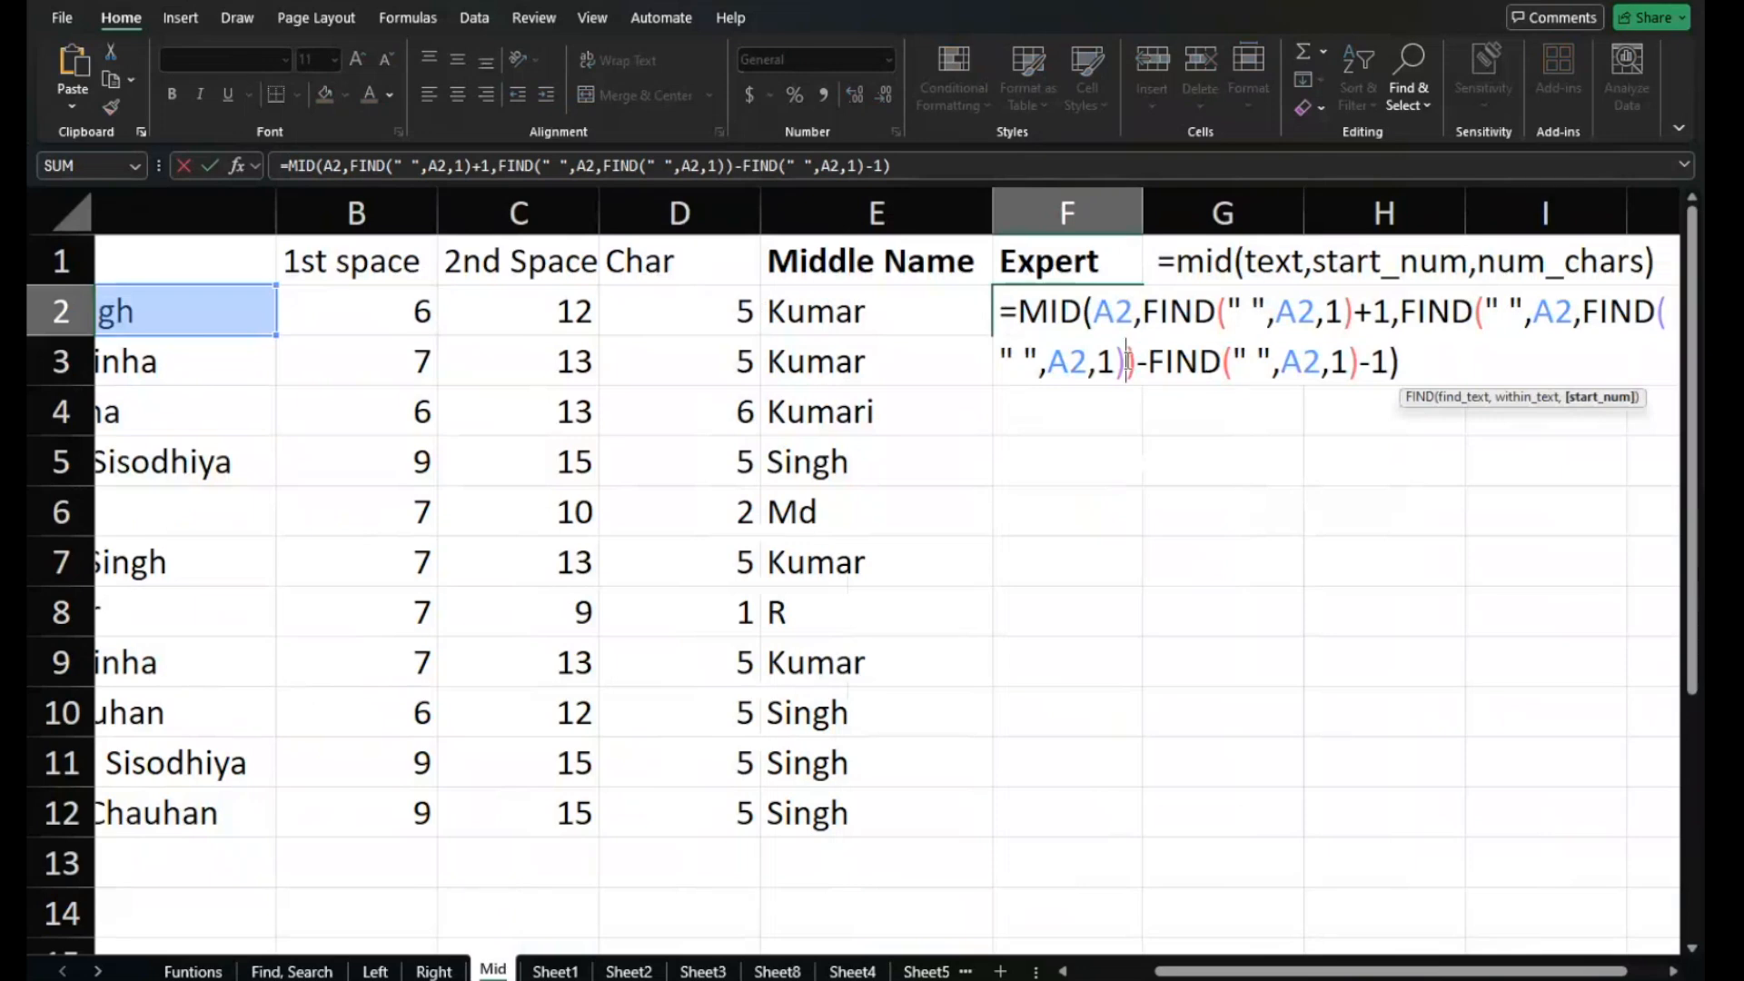
pyautogui.hotkey('ctrl', 'Return')
pyautogui.hscroll(3, 1126, 355)
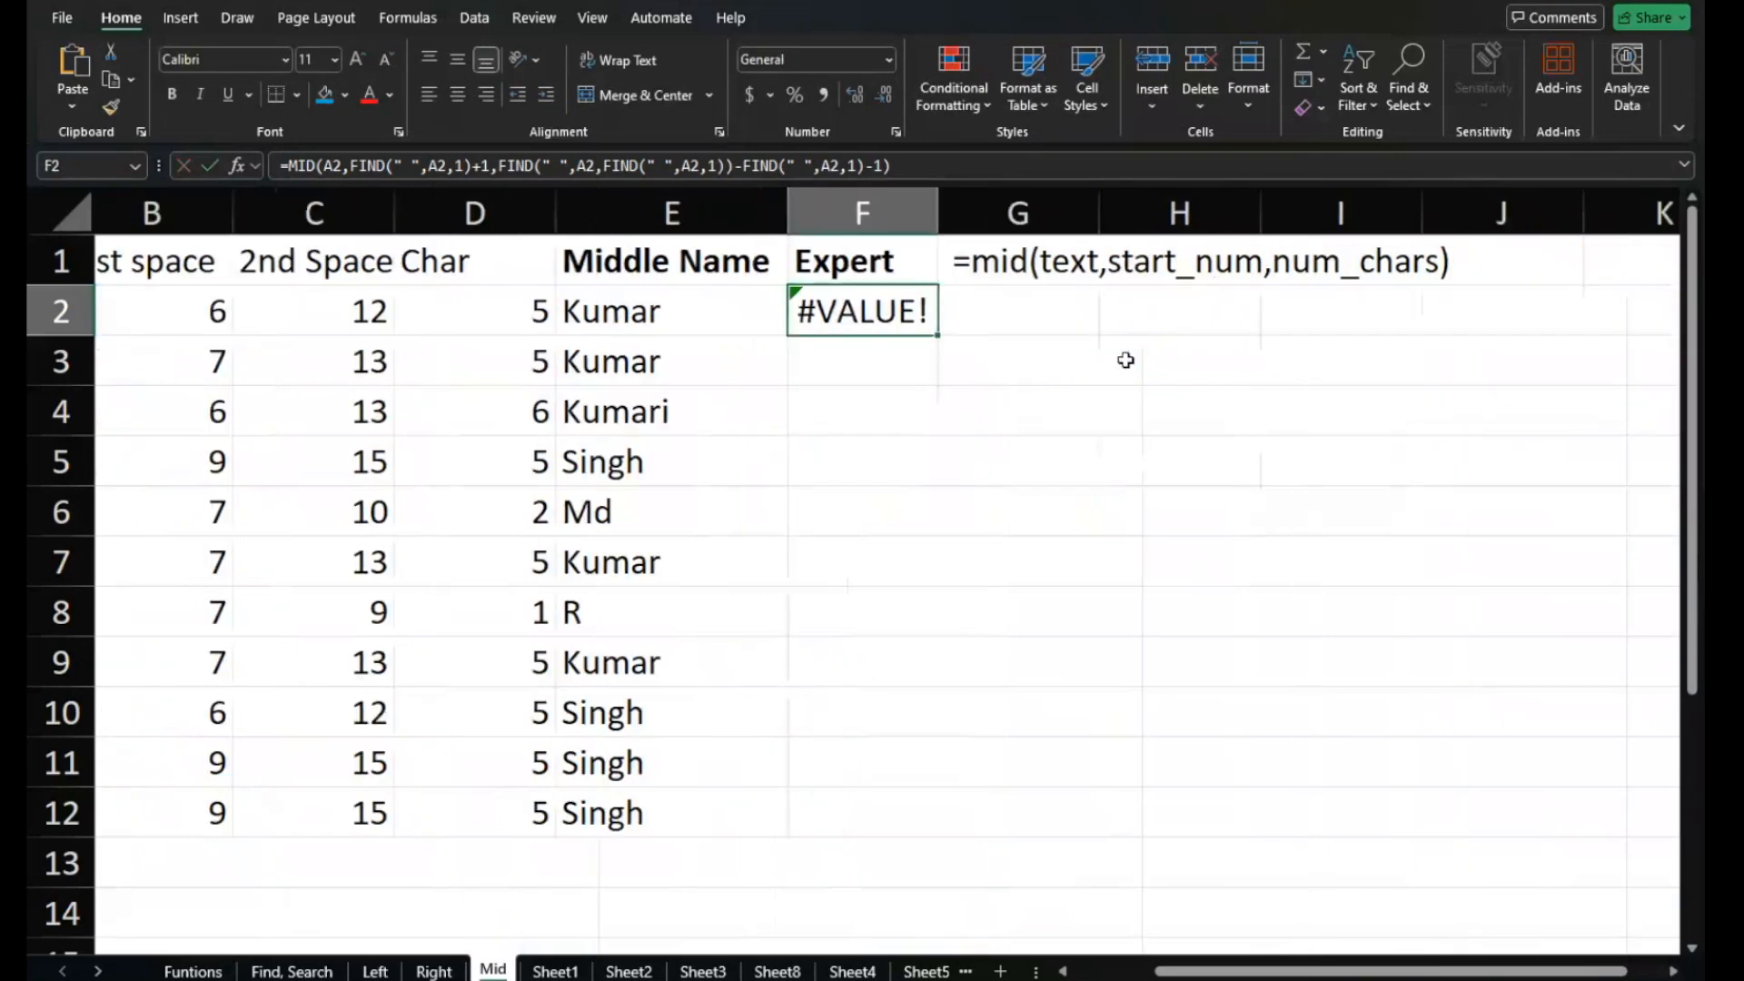
# Add +1 after the innermost nested FIND in F2's num_chars argument and enter the formula.
pyautogui.doubleClick(796, 298)
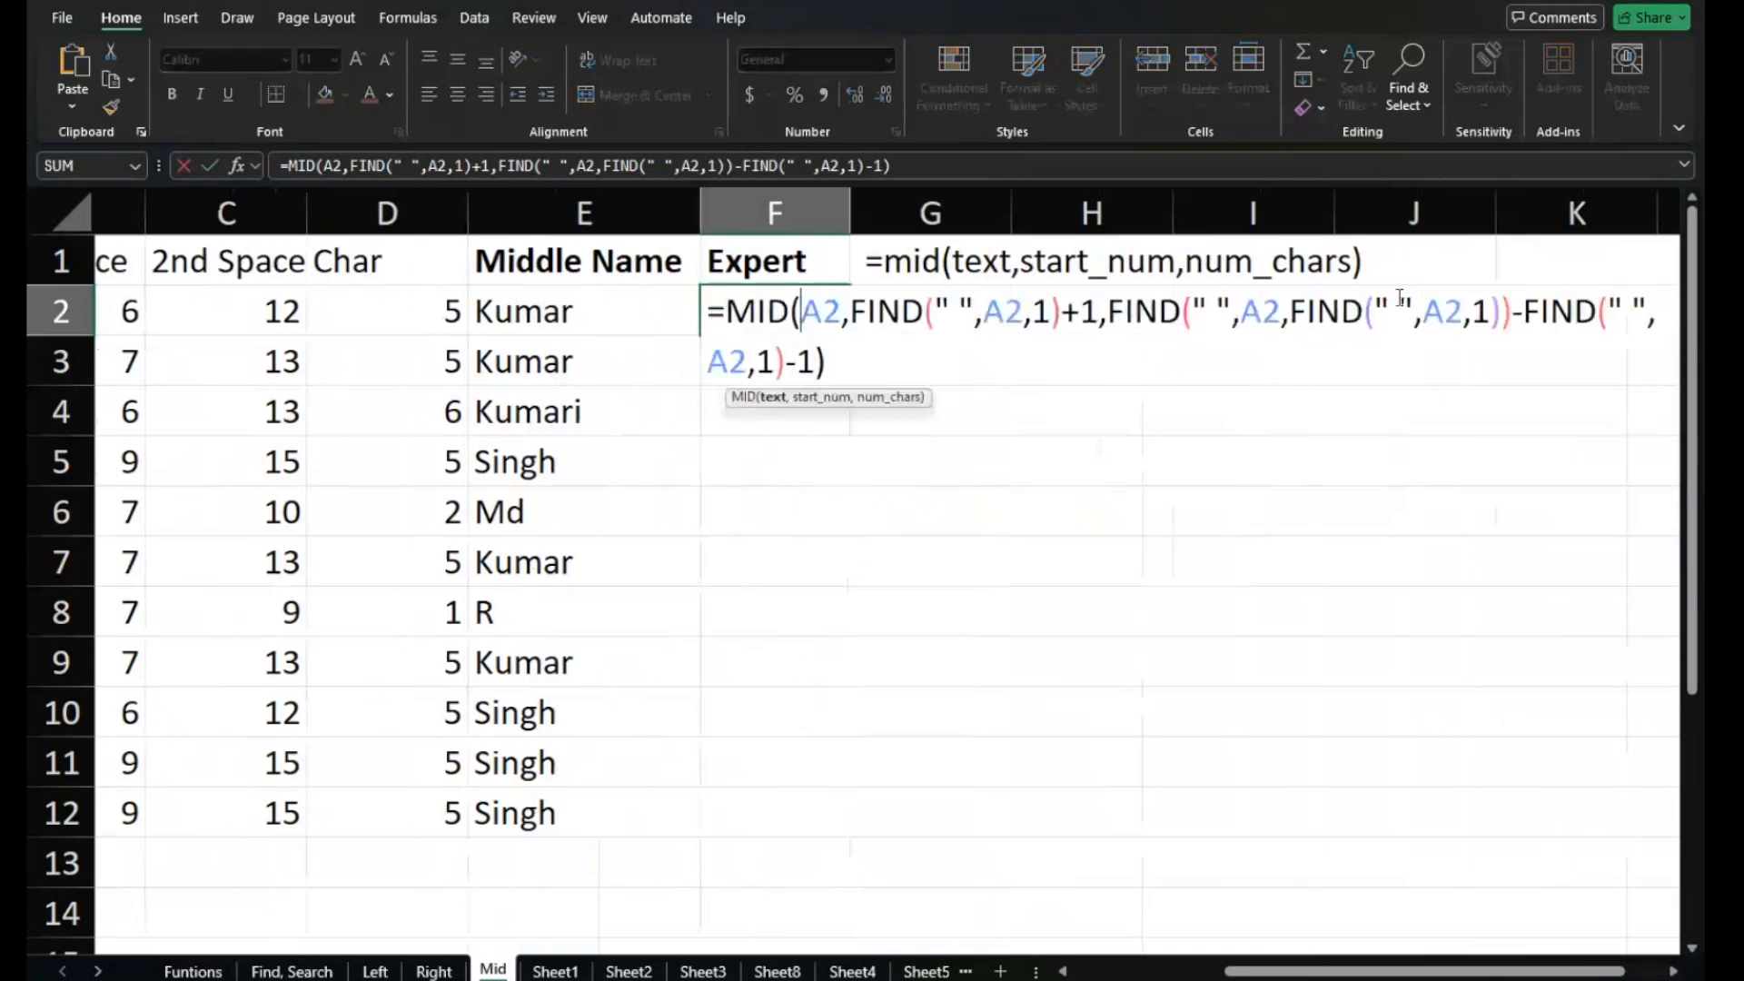
pyautogui.click(1497, 307)
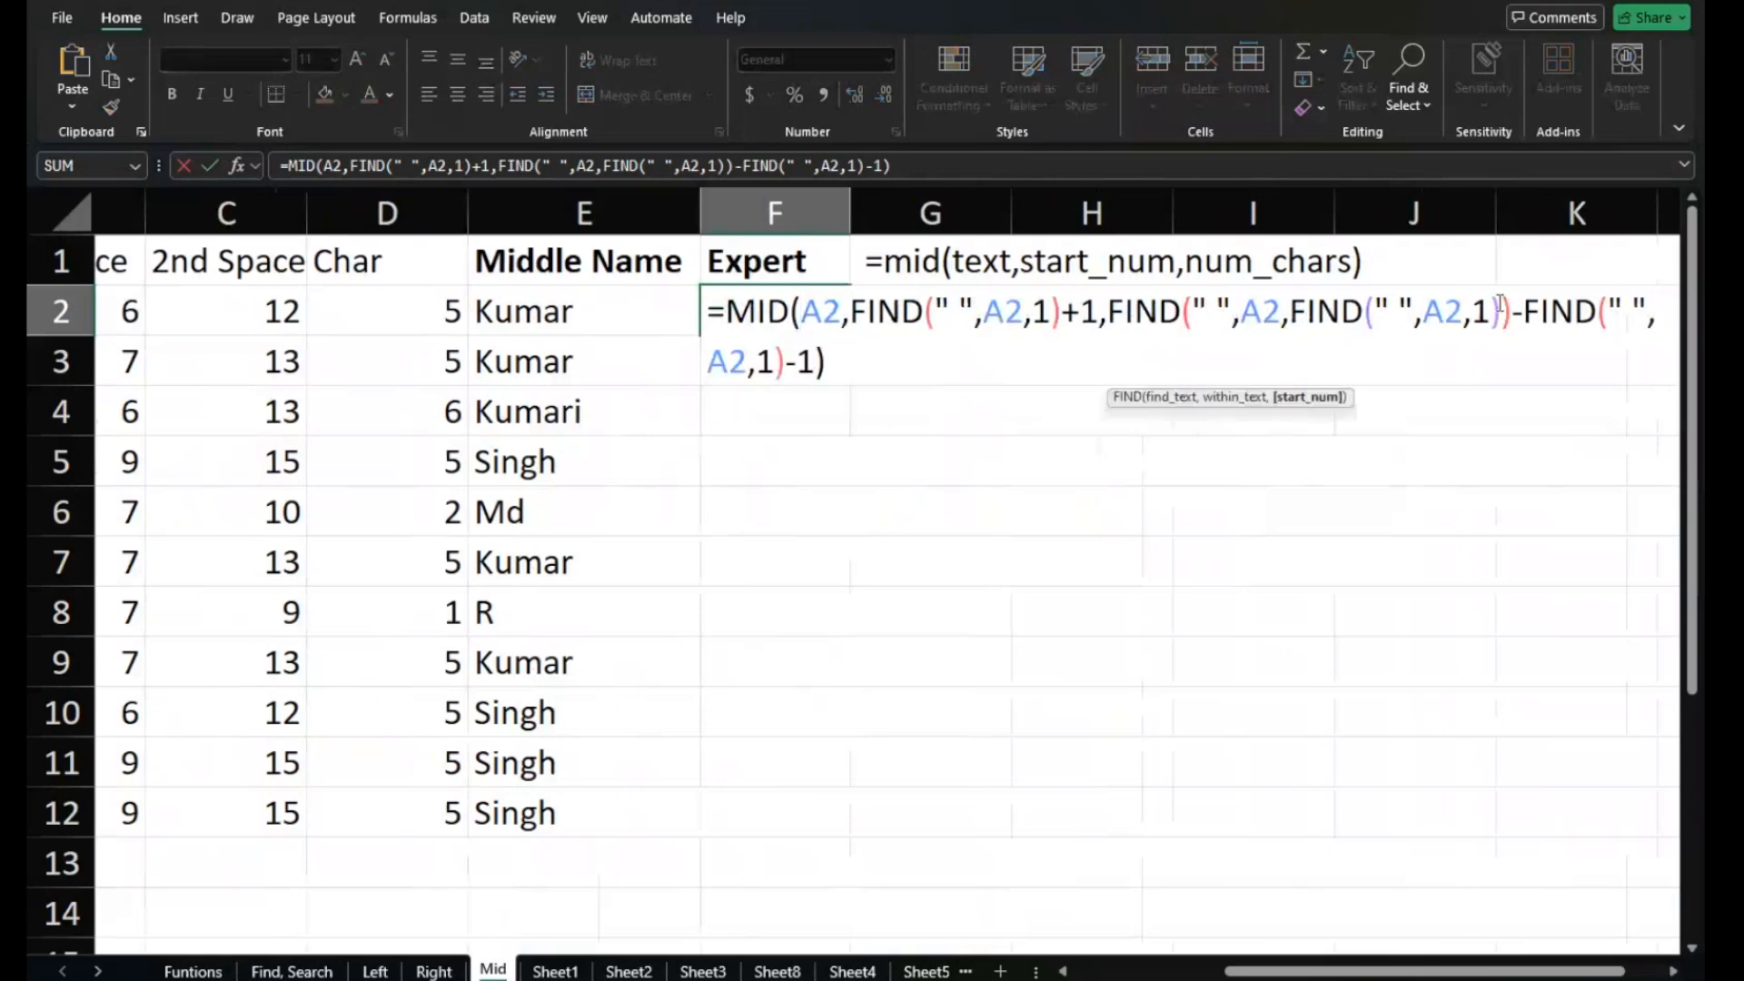
pyautogui.write('+1')
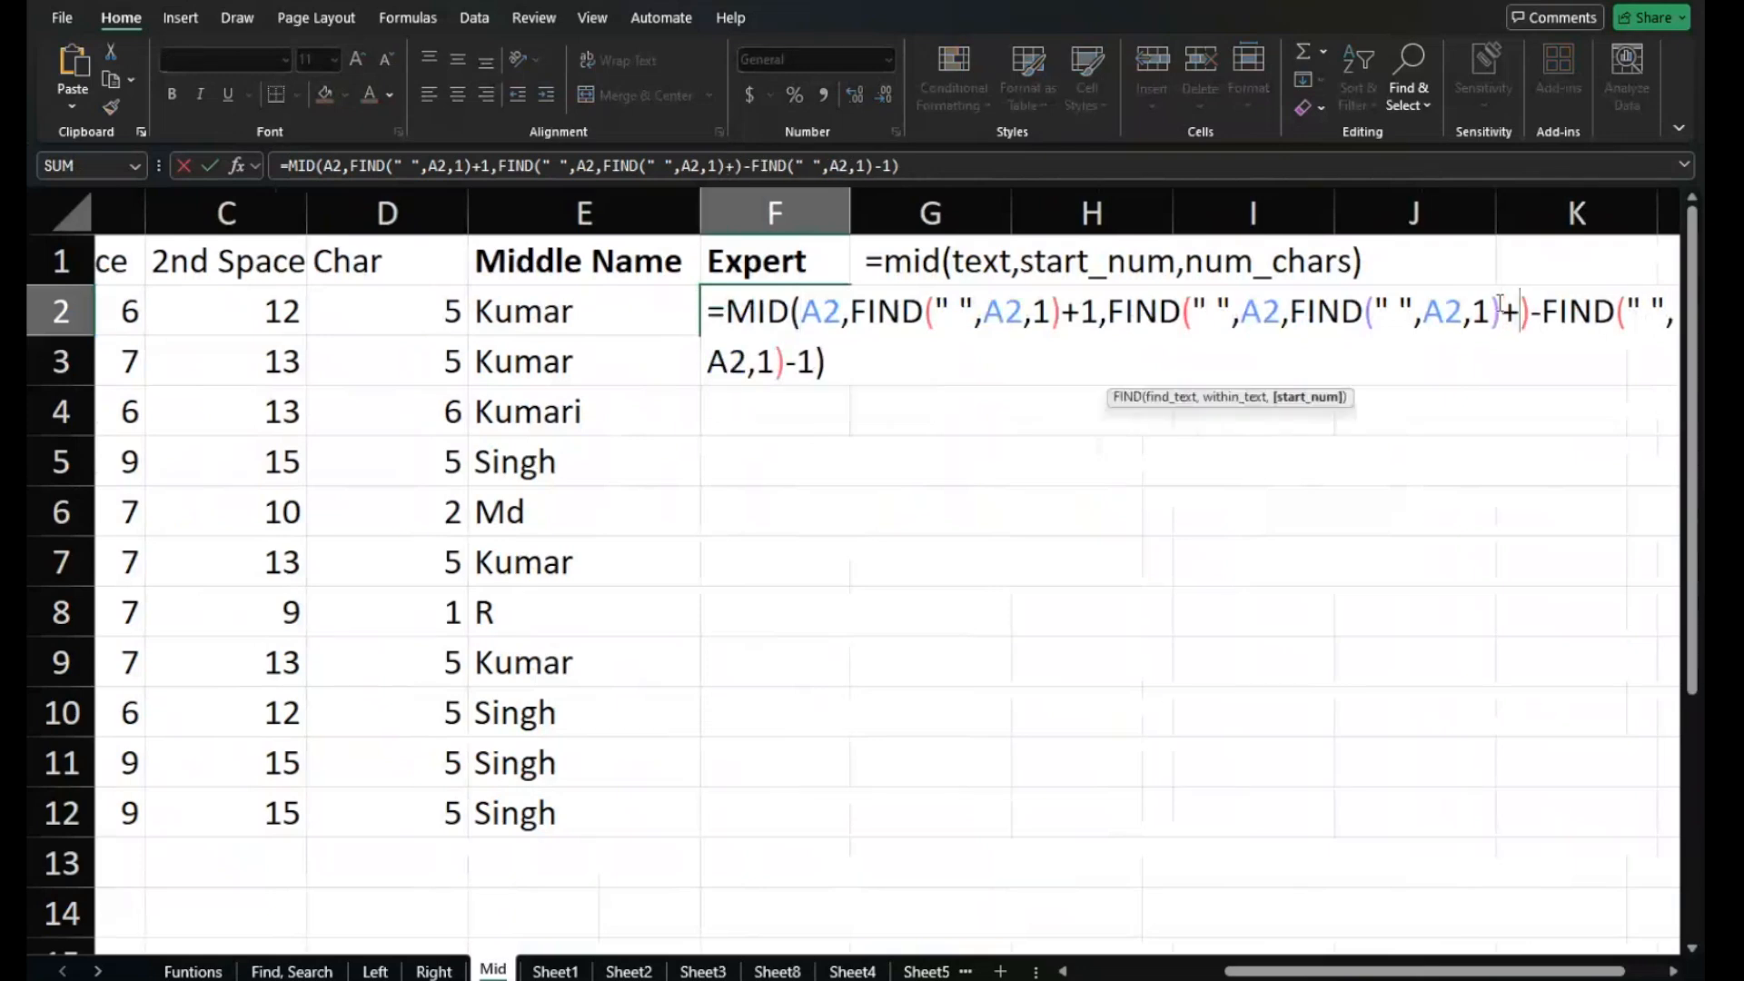
pyautogui.press('Return')
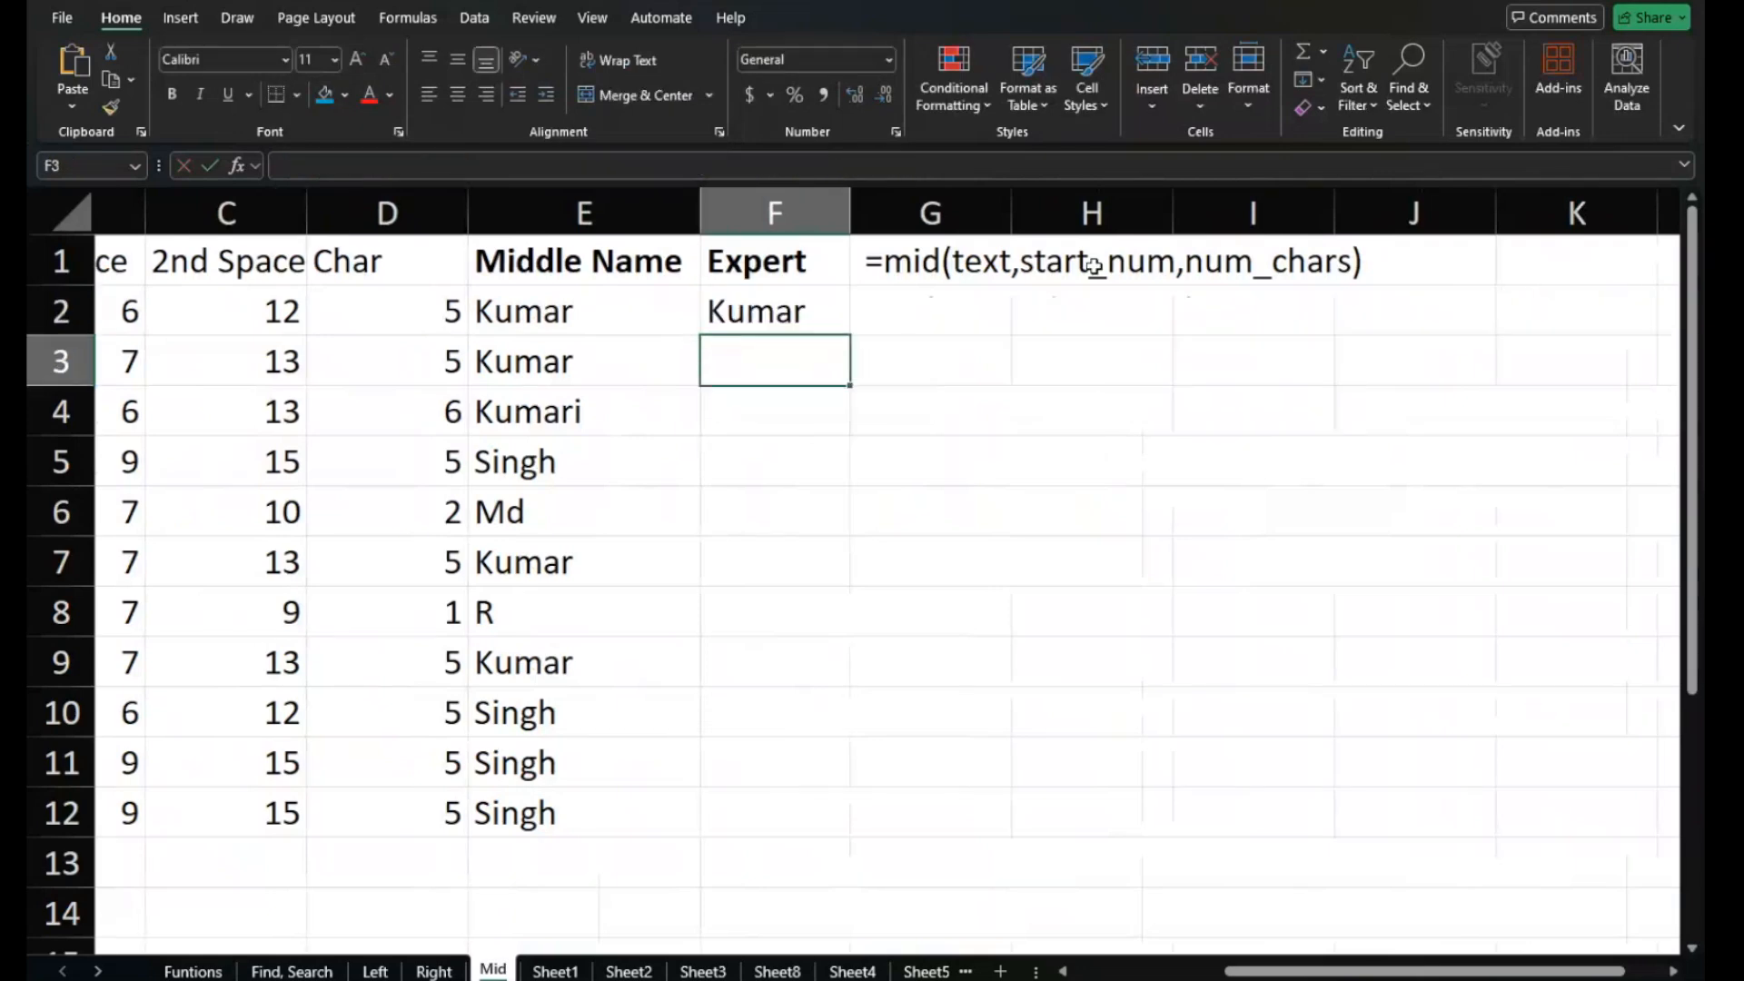
# Check F2's formula against C2 and fill it down the Expert column to F12.
pyautogui.click(803, 306)
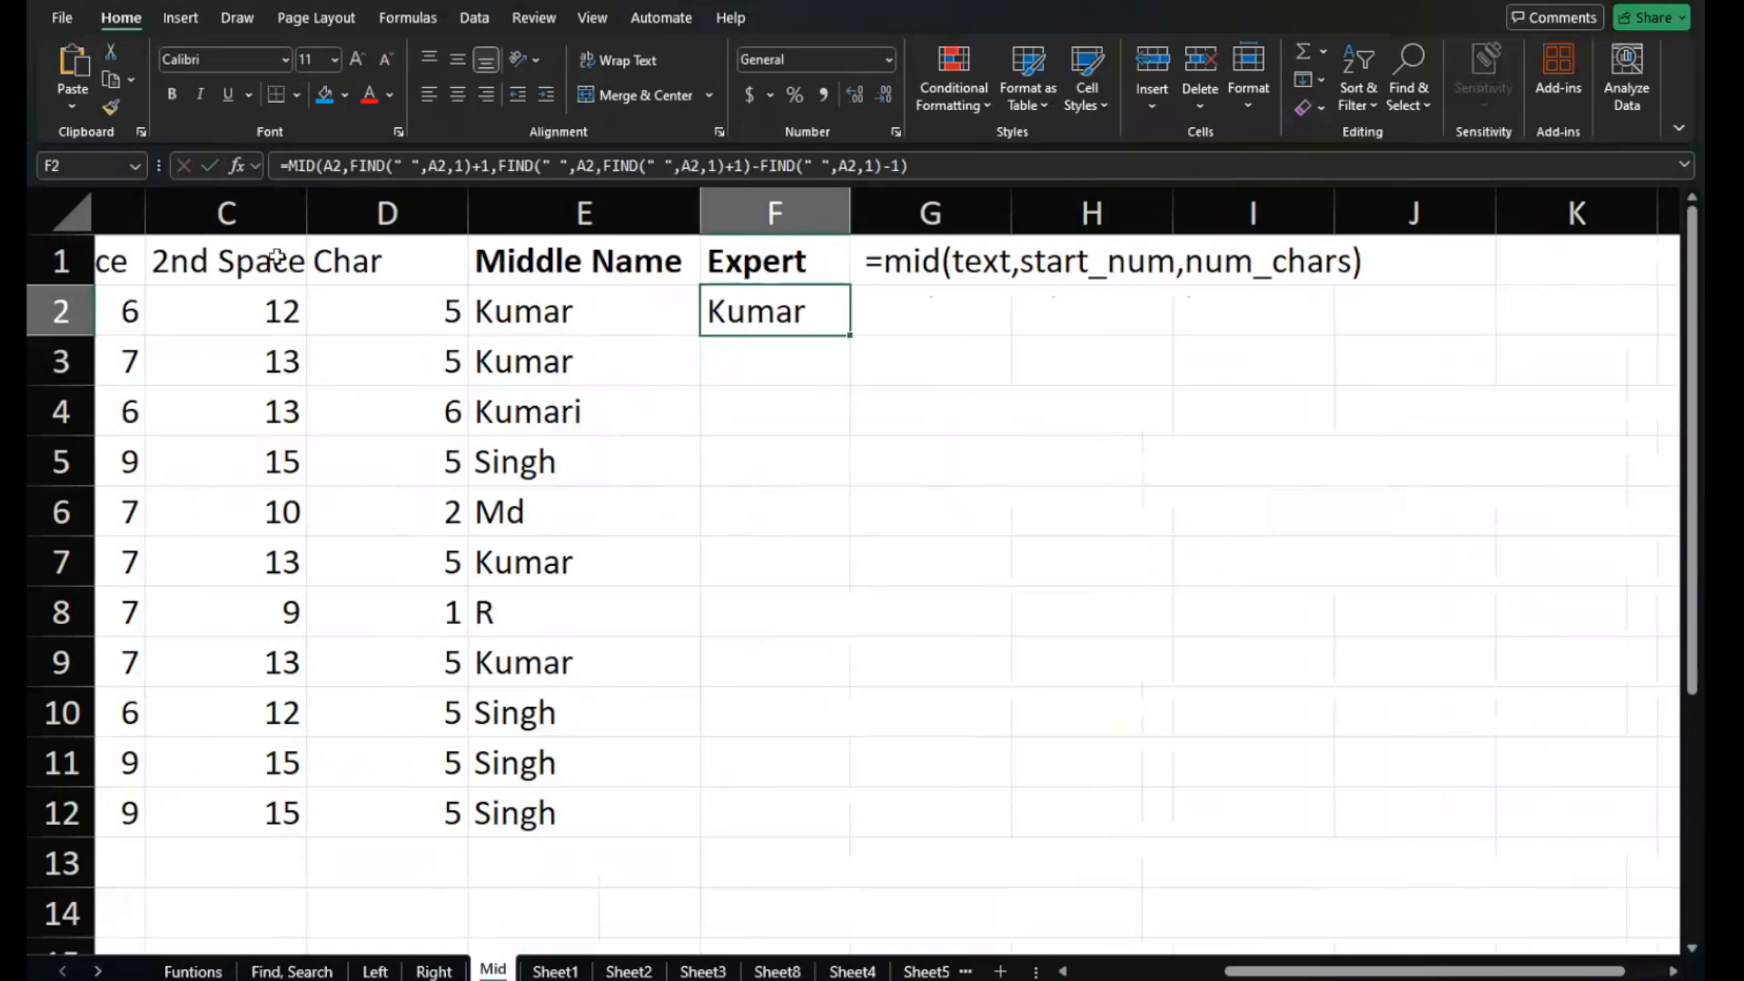
pyautogui.click(253, 312)
pyautogui.hscroll(-3, 253, 312)
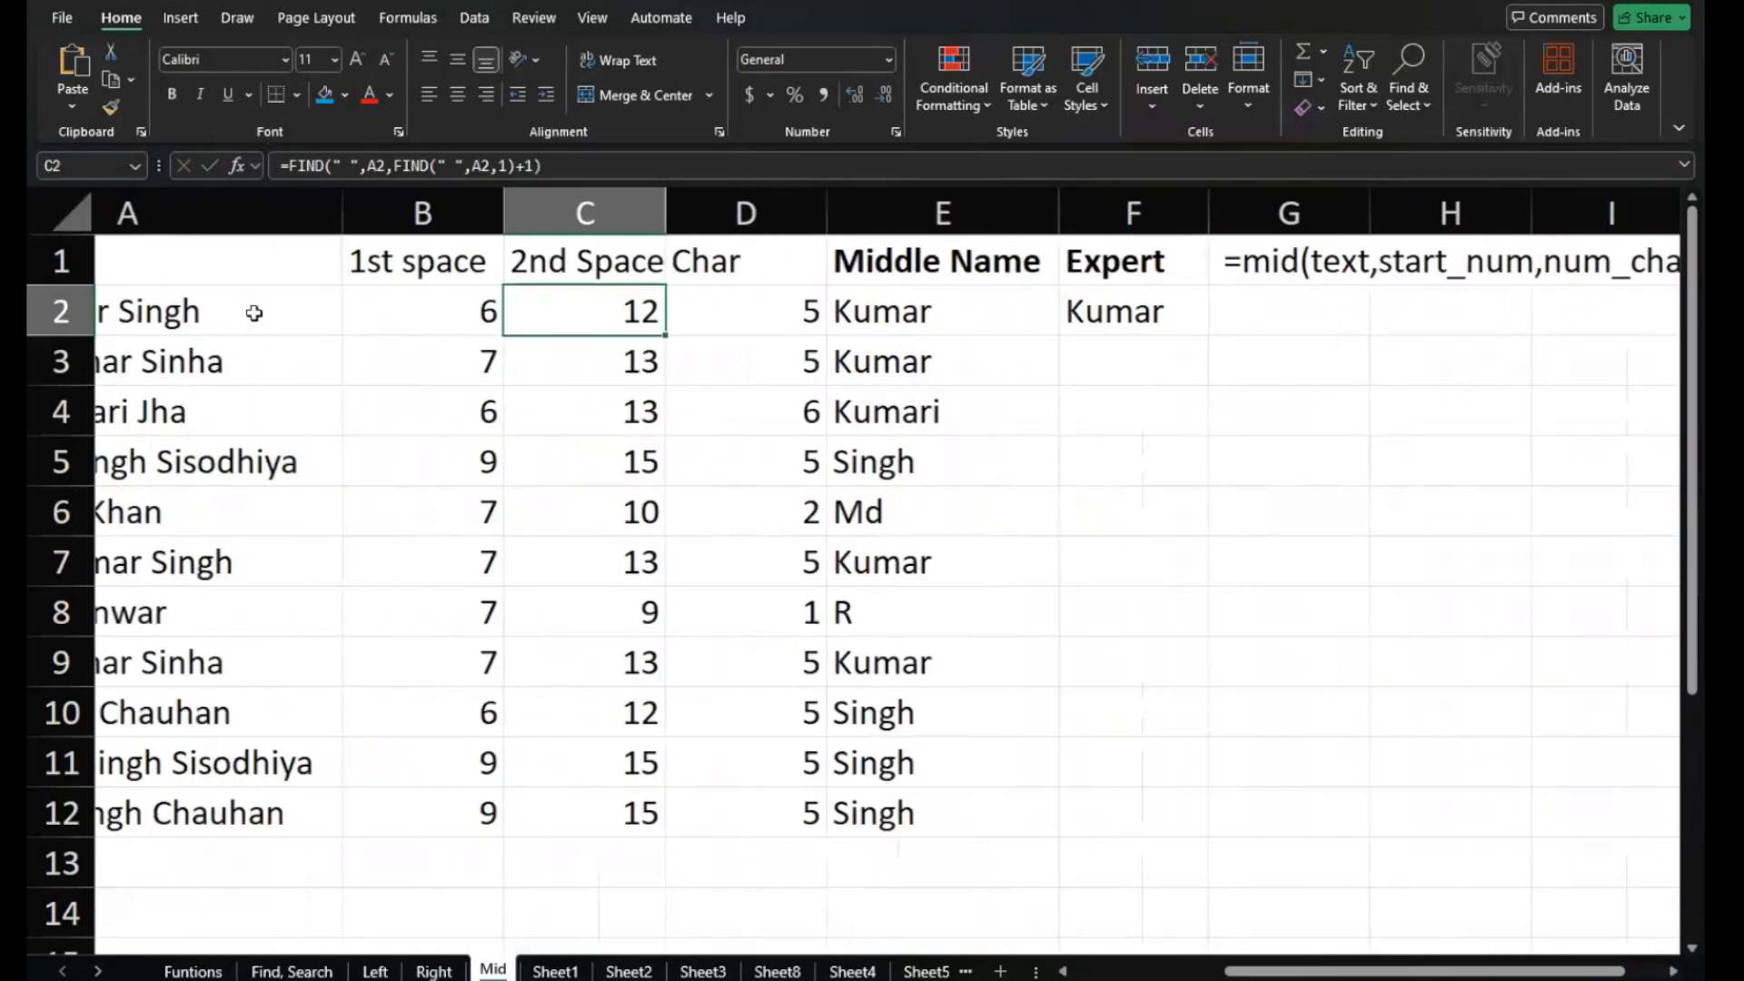
pyautogui.hscroll(-3, 254, 313)
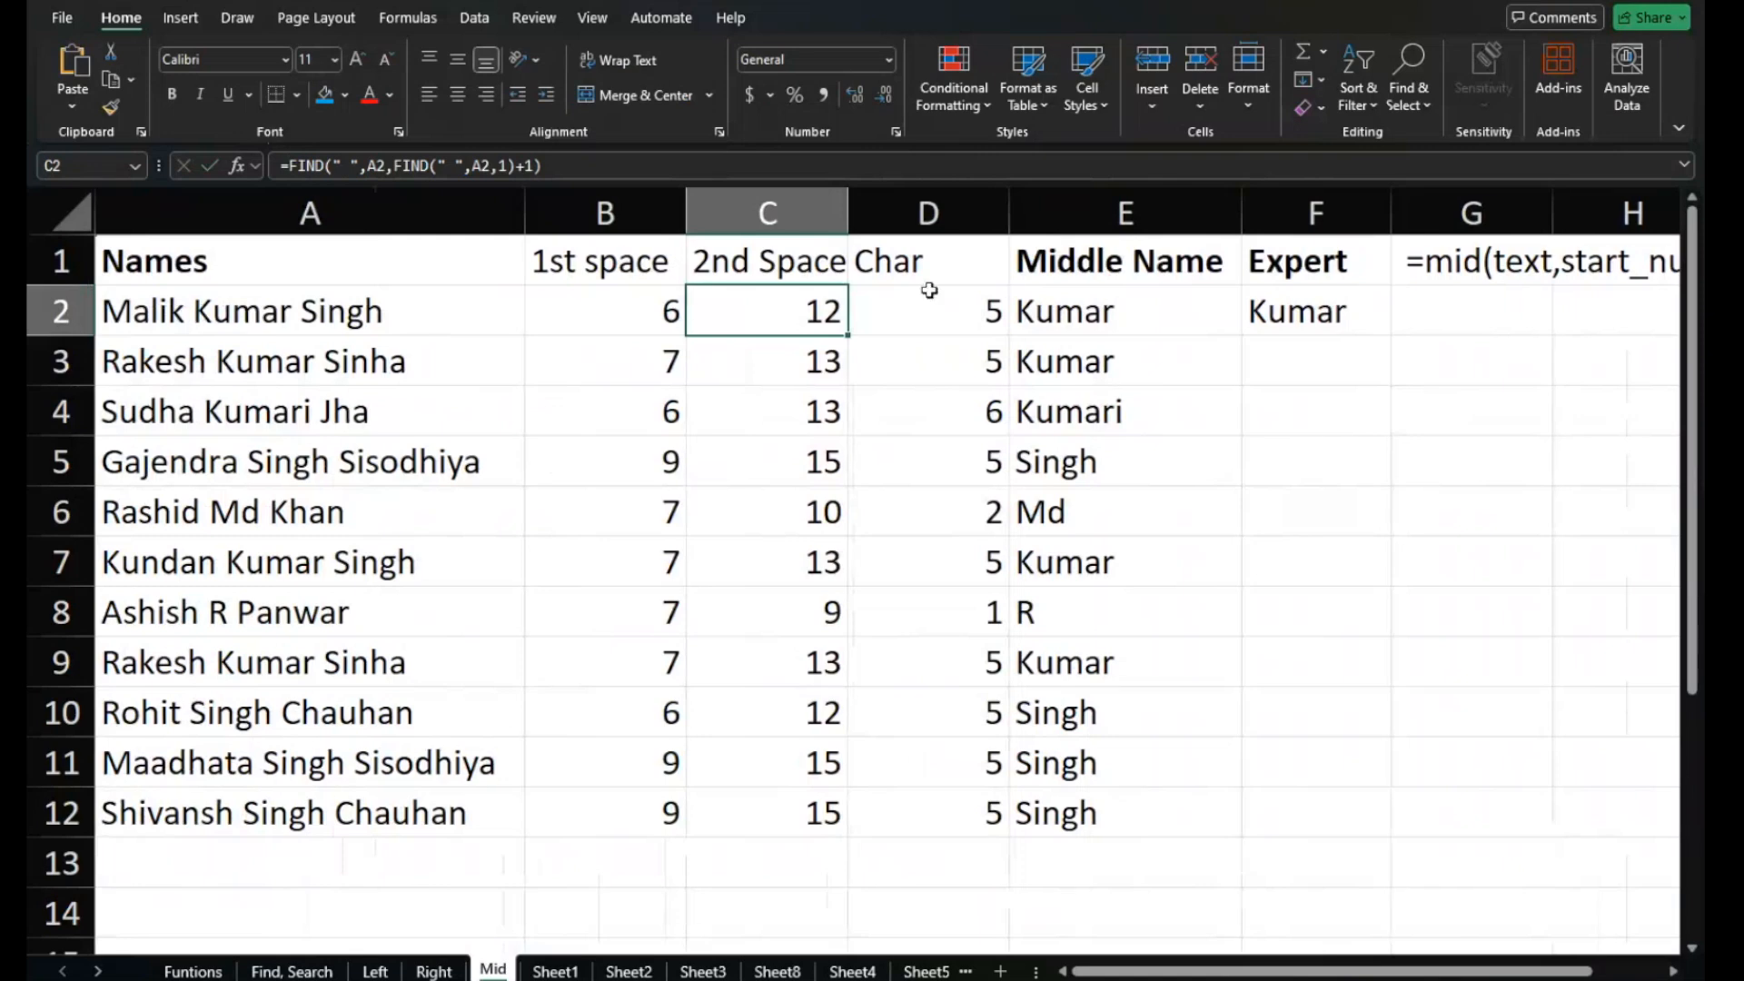
pyautogui.hscroll(4, 844, 291)
pyautogui.click(1108, 293)
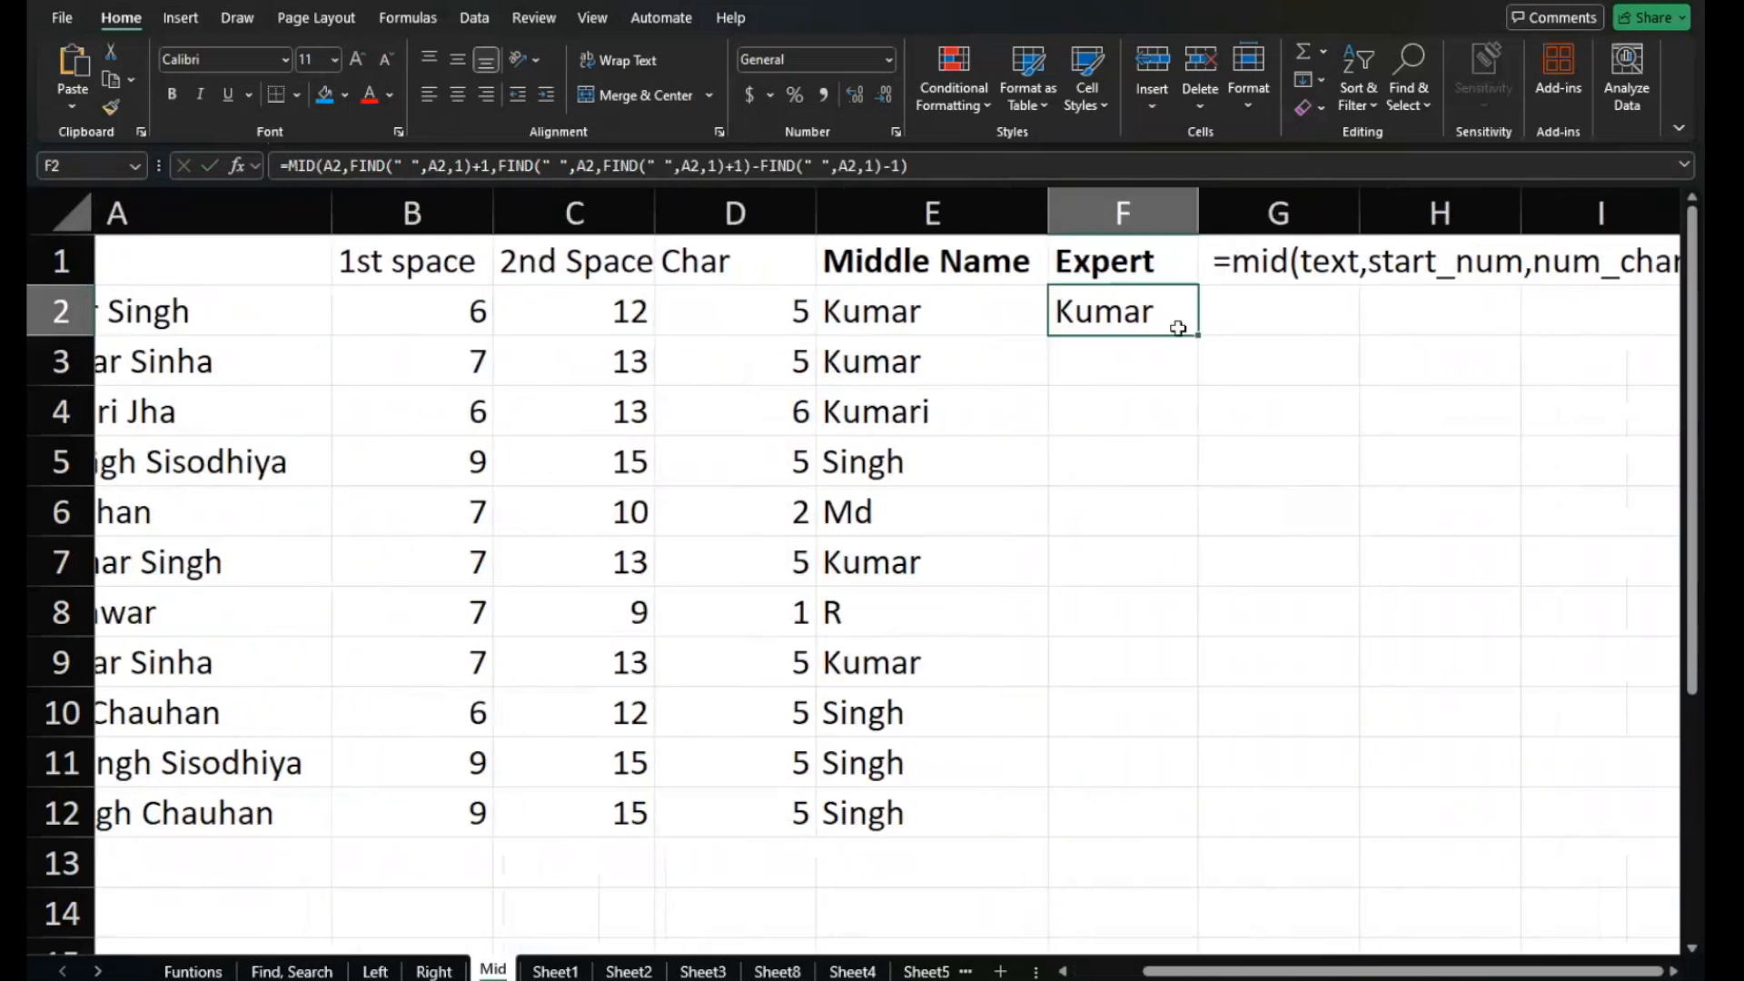
pyautogui.doubleClick(1198, 337)
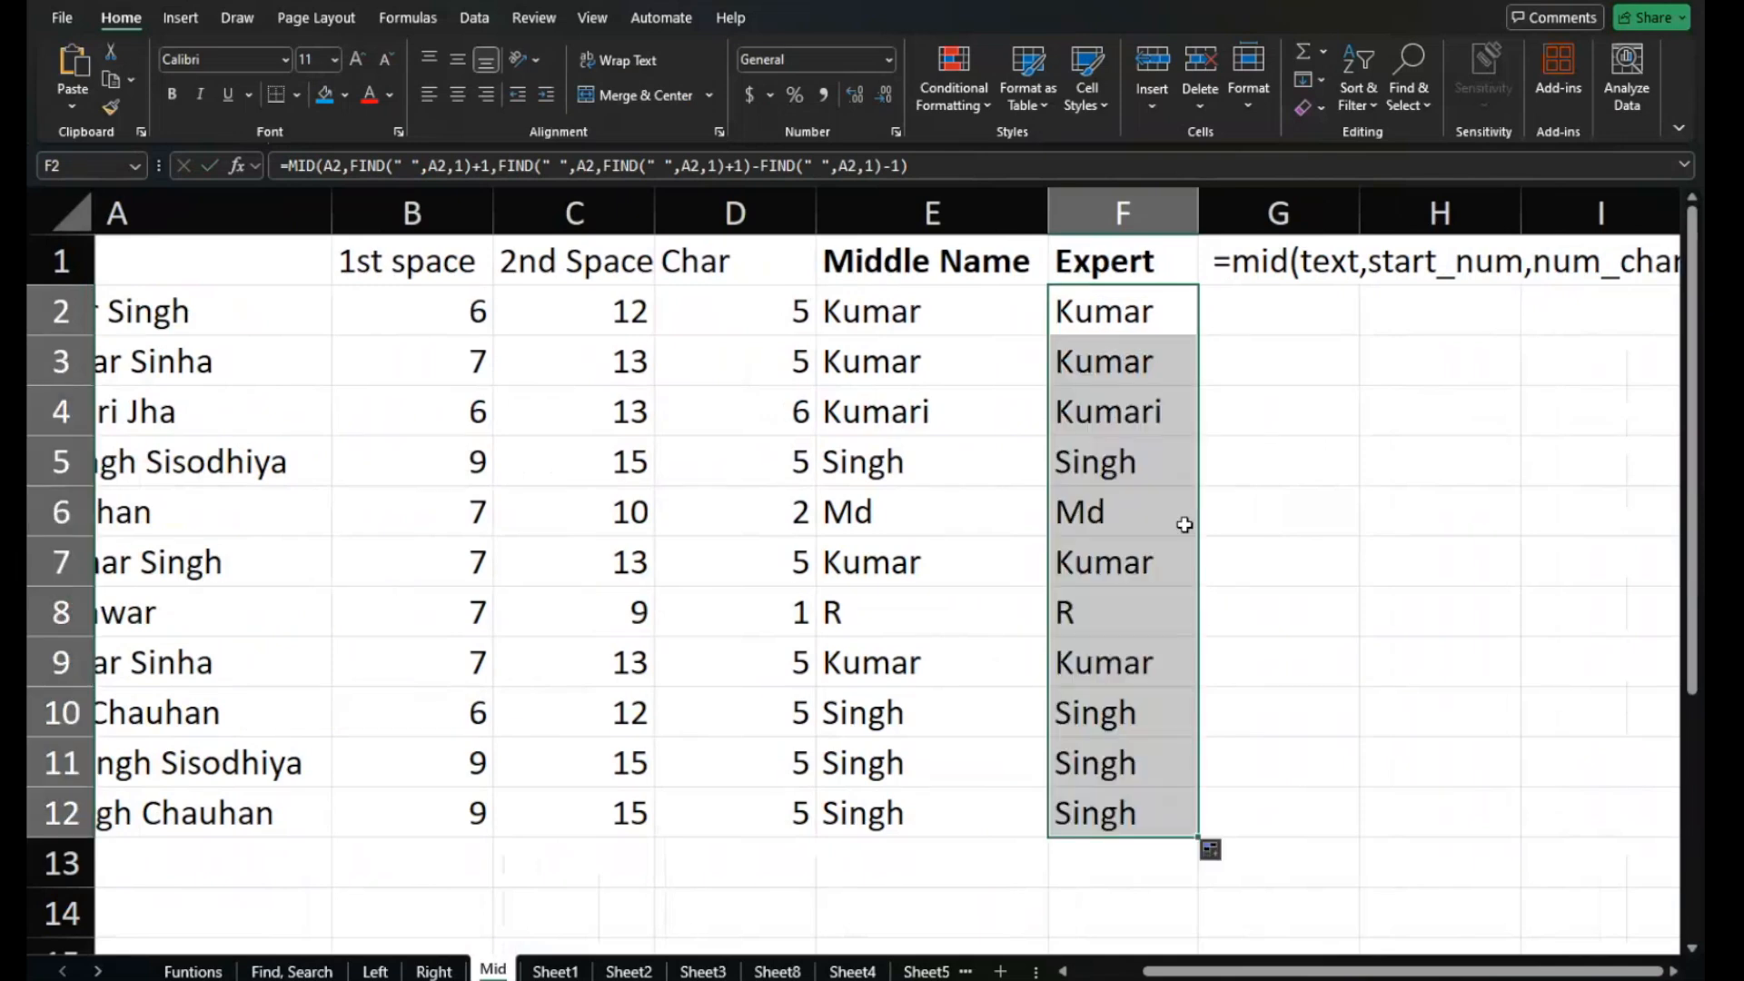
# Review the Expert column's formulas and results against the Names and Middle Name columns.
pyautogui.click(1183, 523)
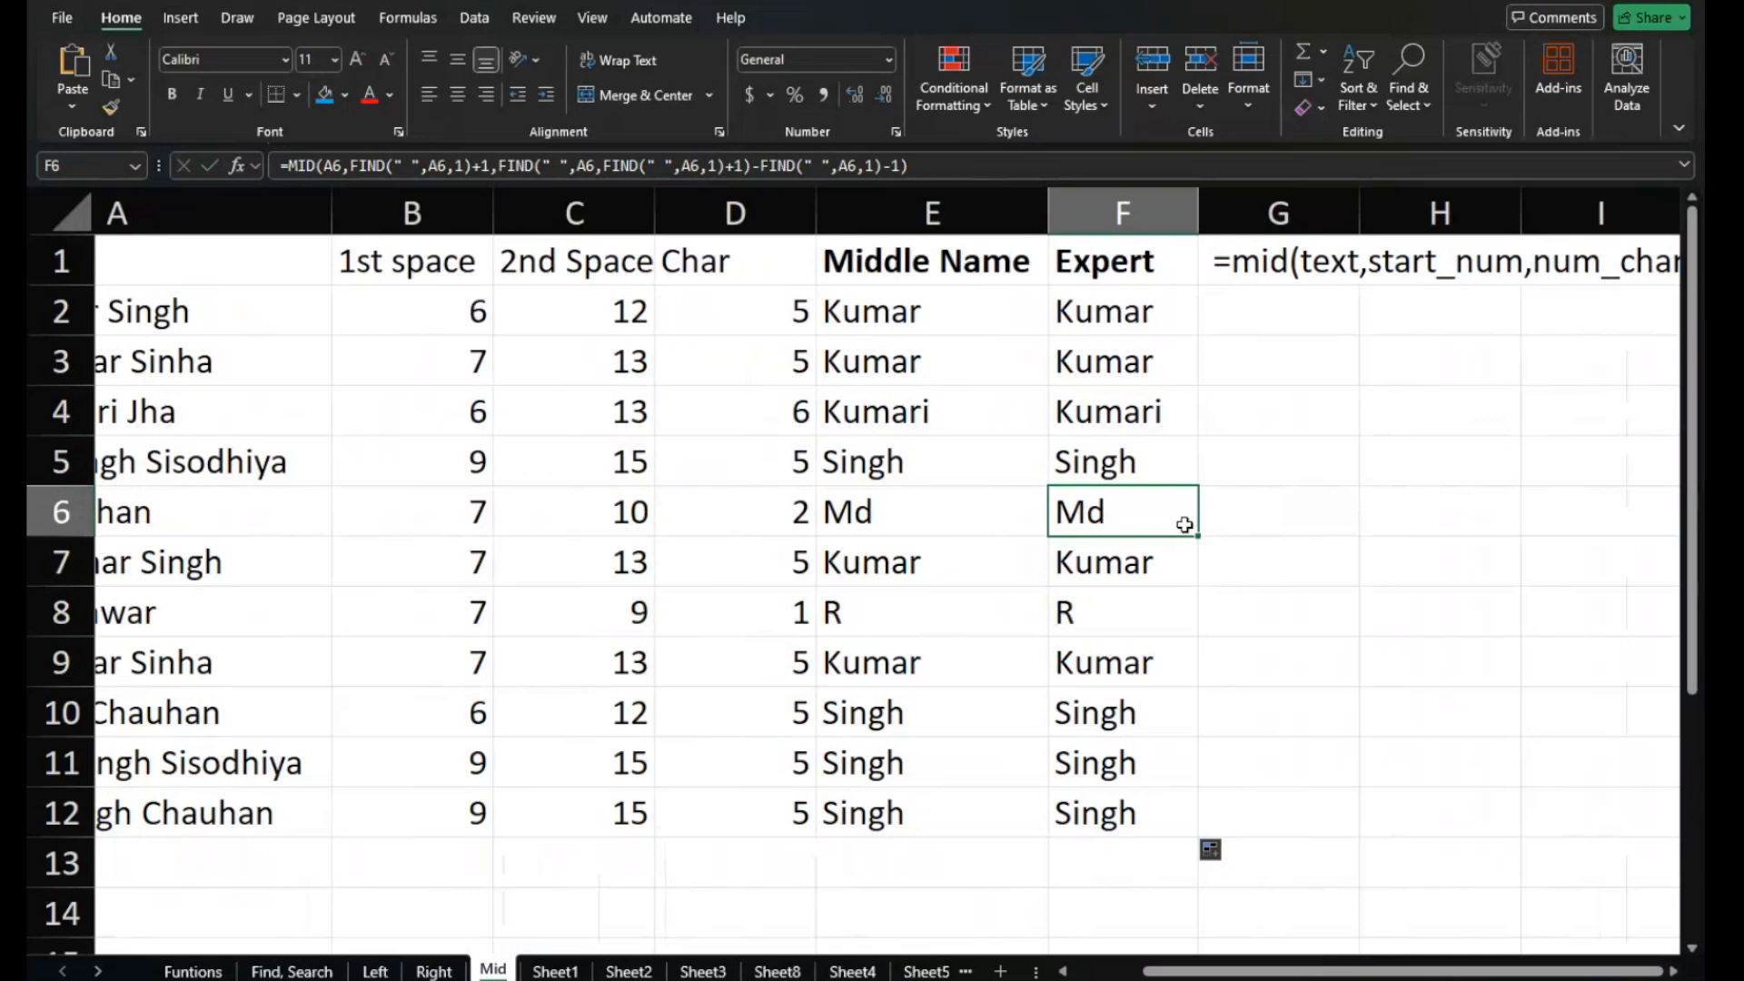
pyautogui.hscroll(-5, 1184, 525)
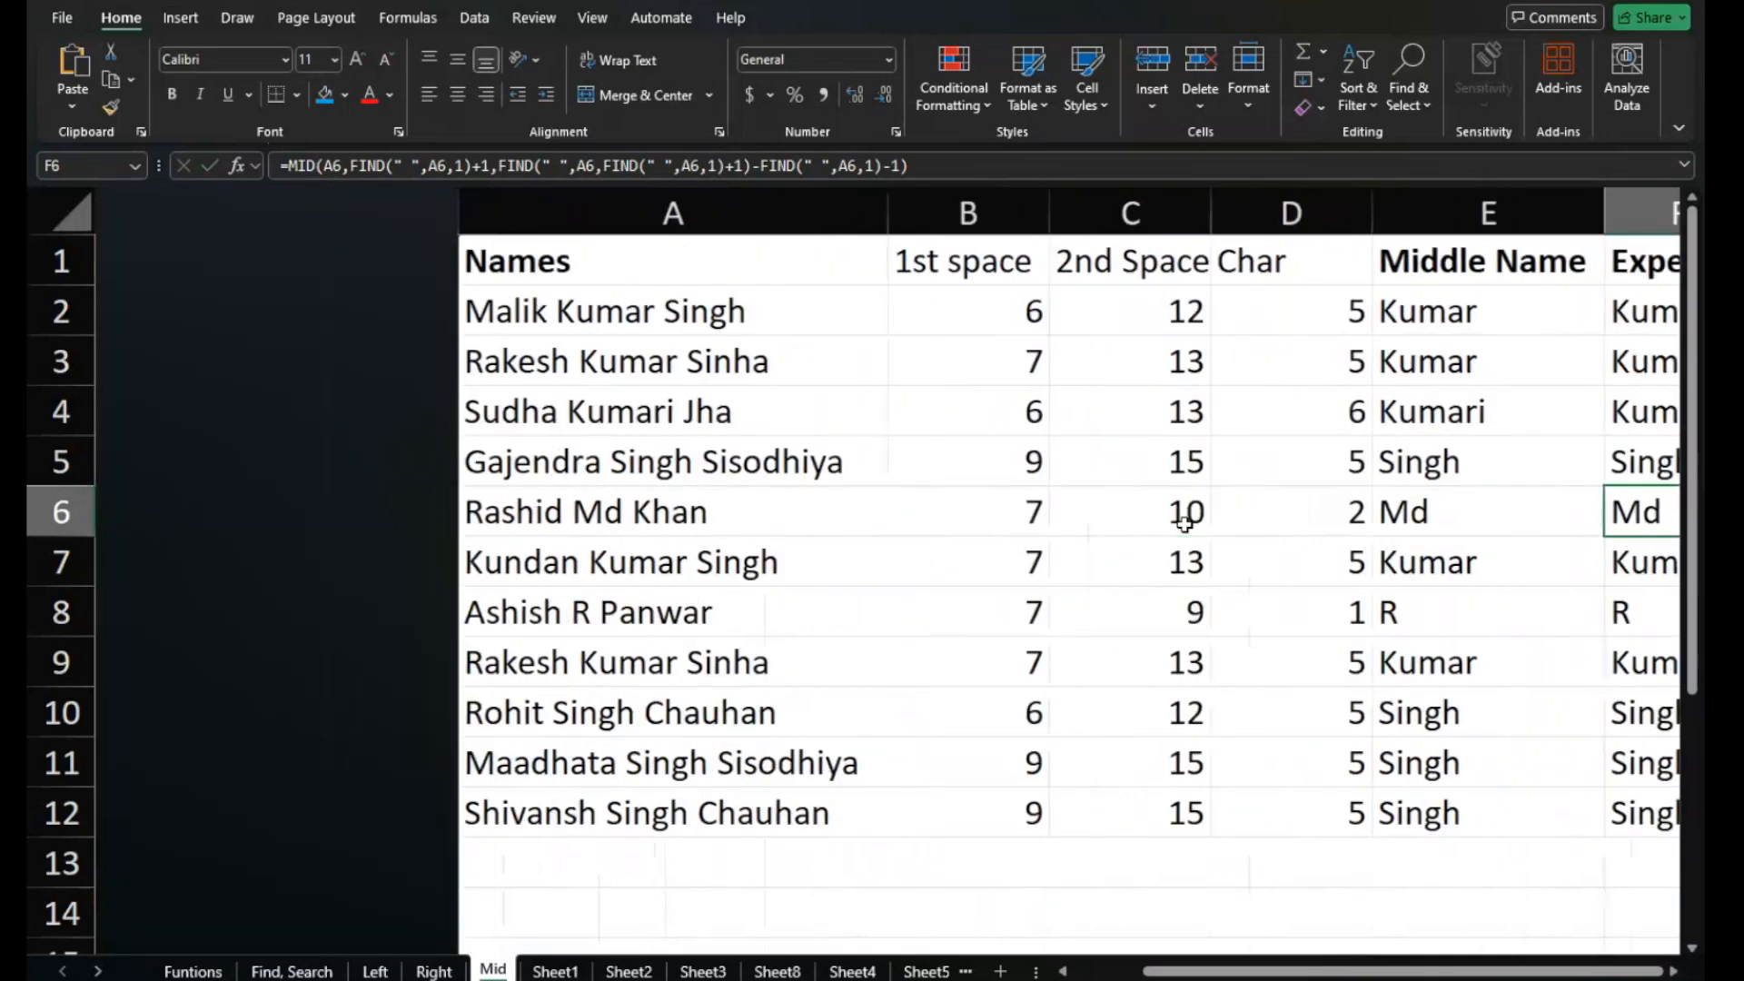
pyautogui.scroll(-2, 1185, 525)
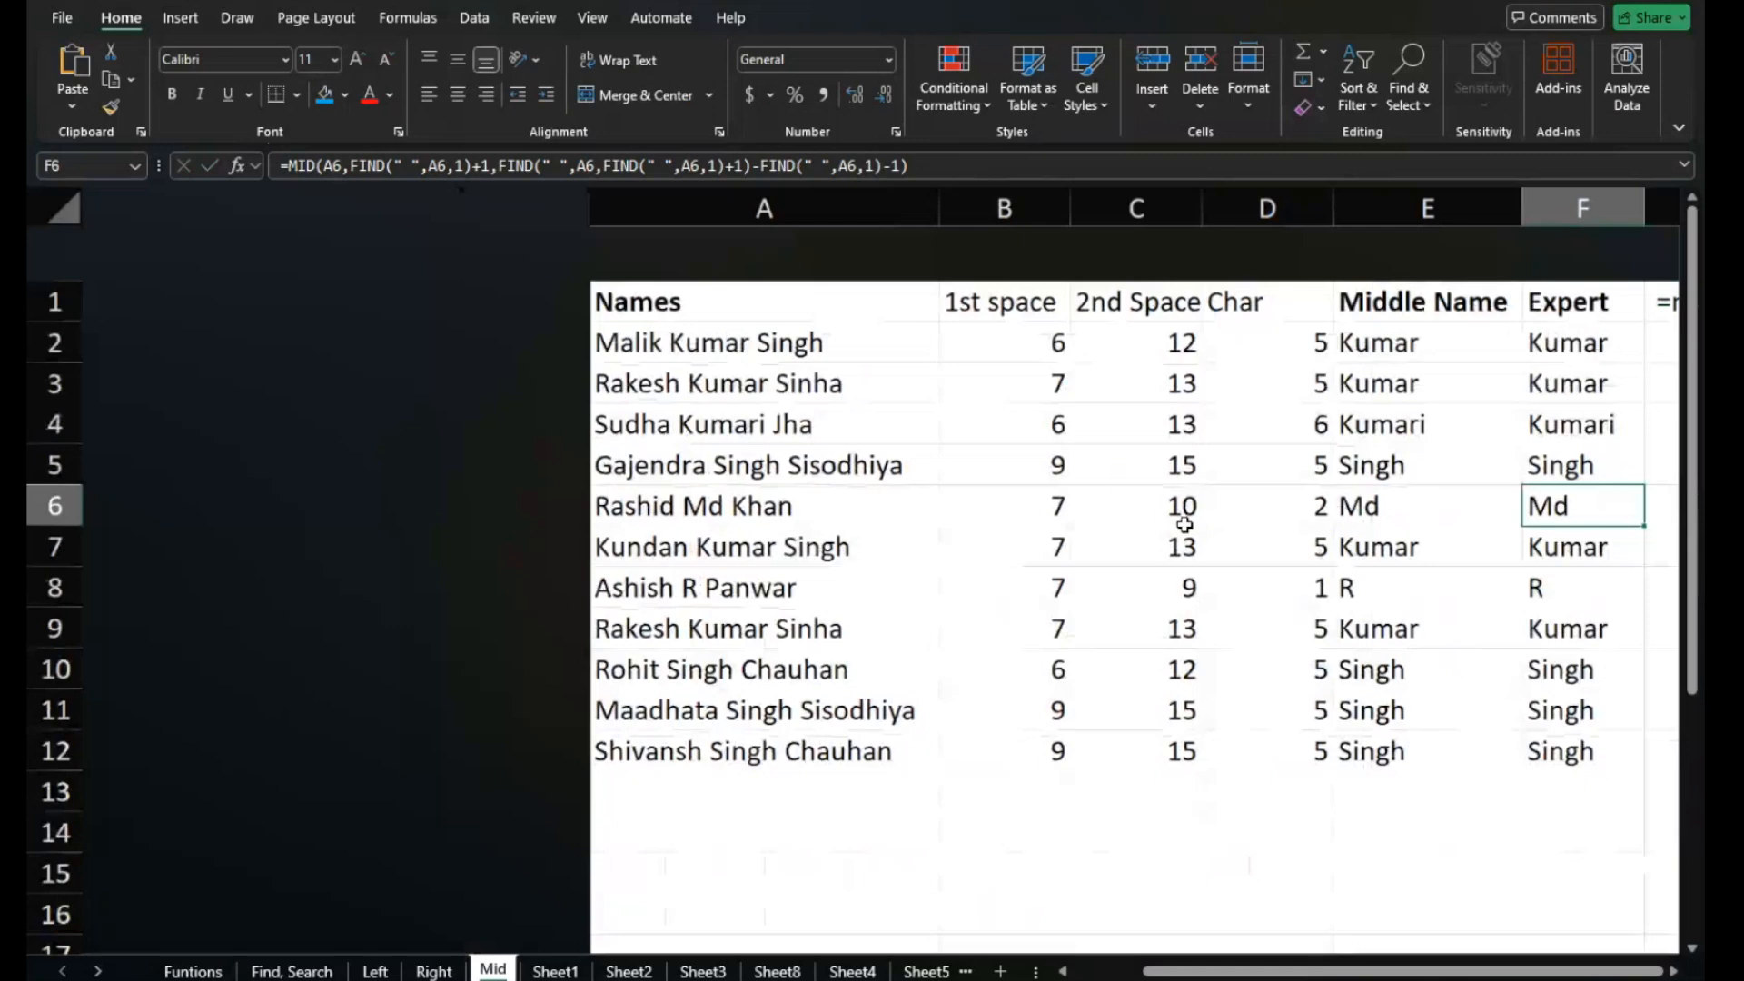
pyautogui.scroll(-1, 1184, 525)
pyautogui.scroll(1, 1185, 525)
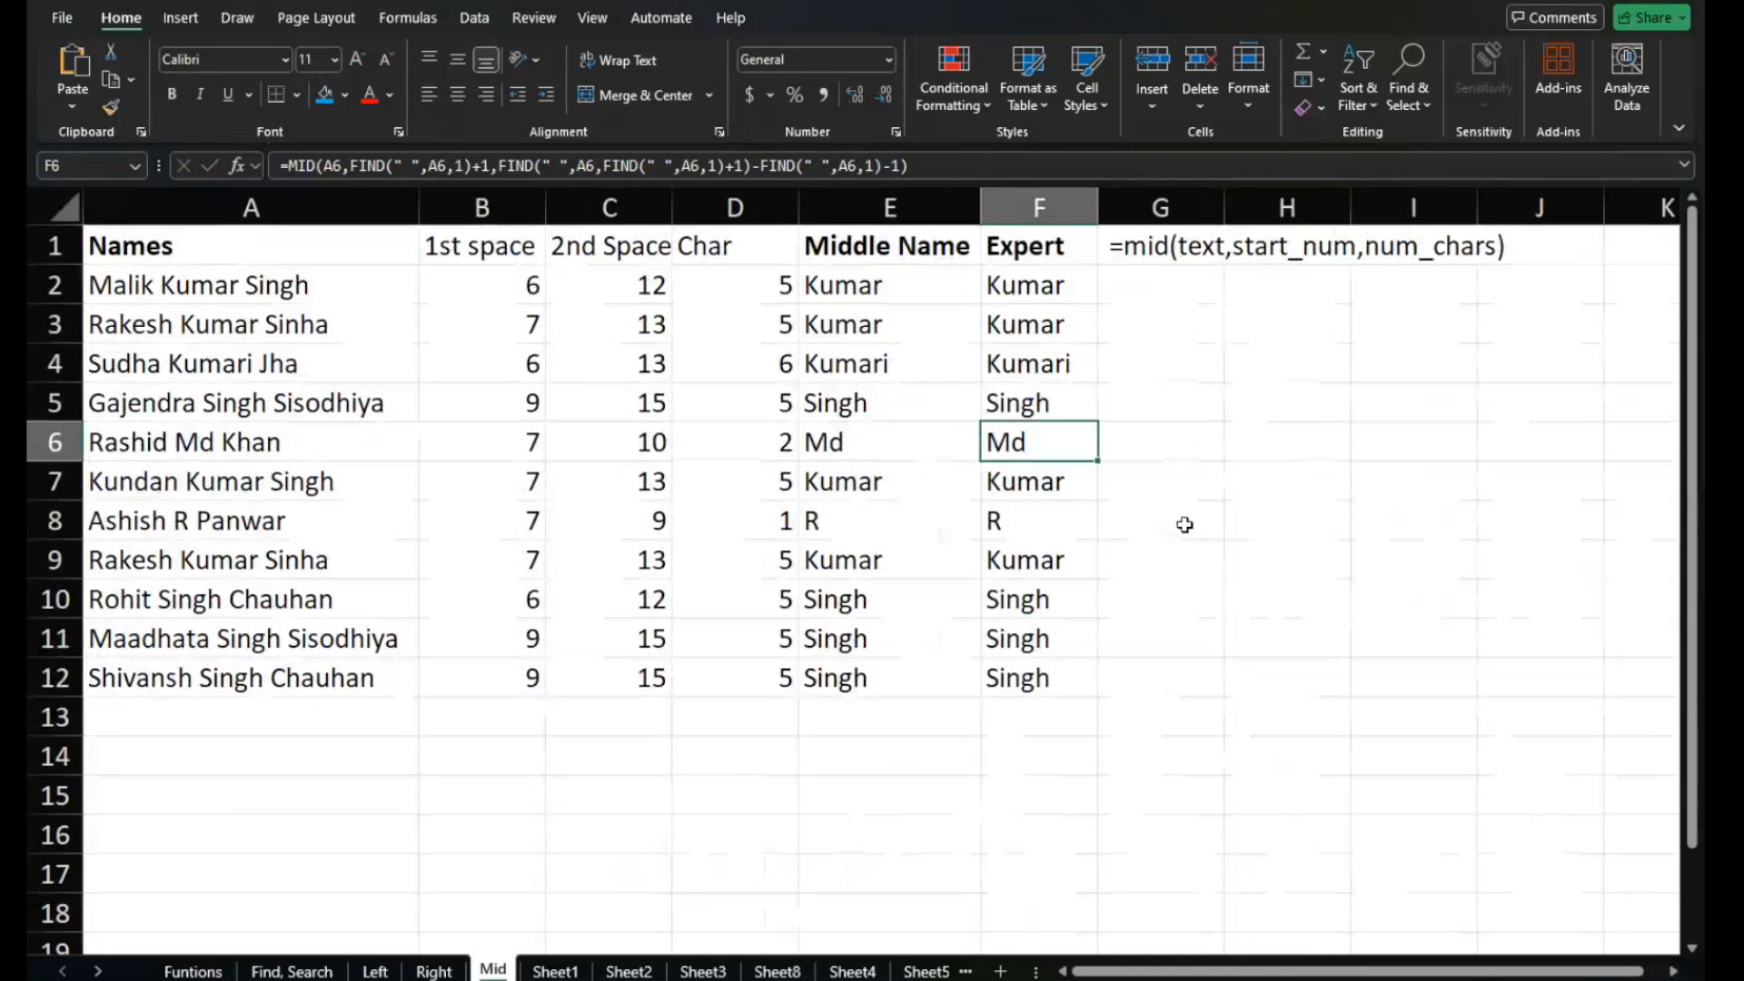
pyautogui.click(1152, 519)
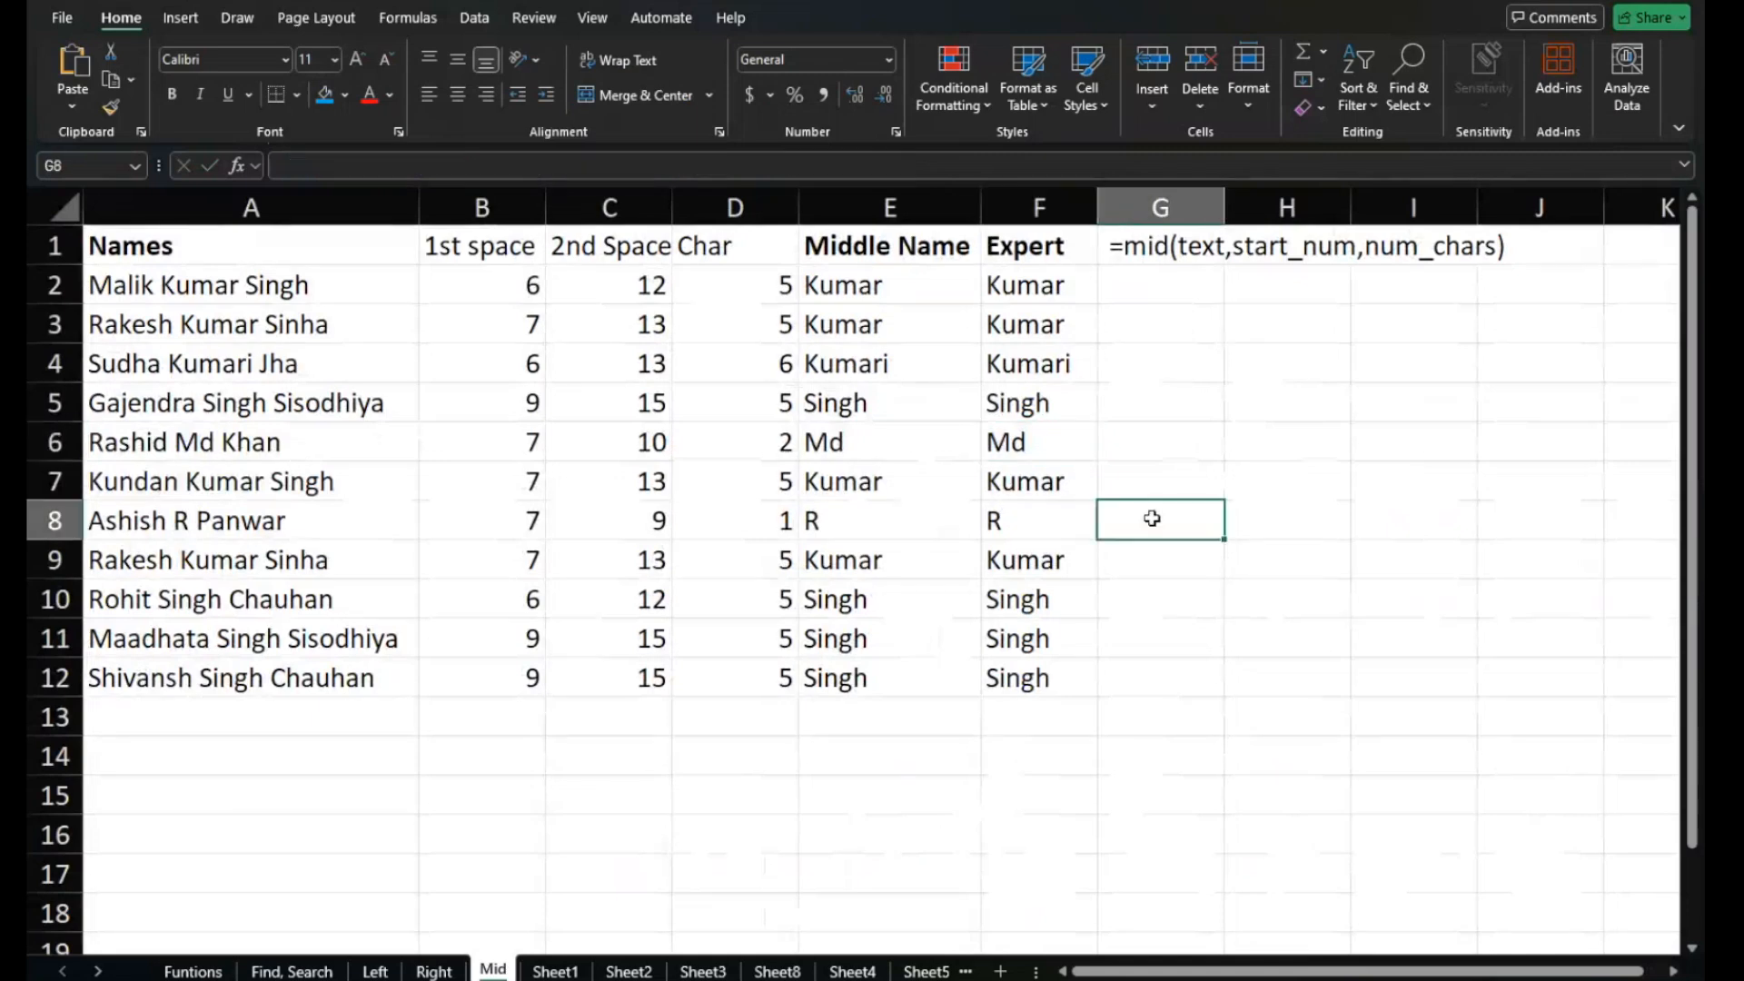
pyautogui.click(1072, 302)
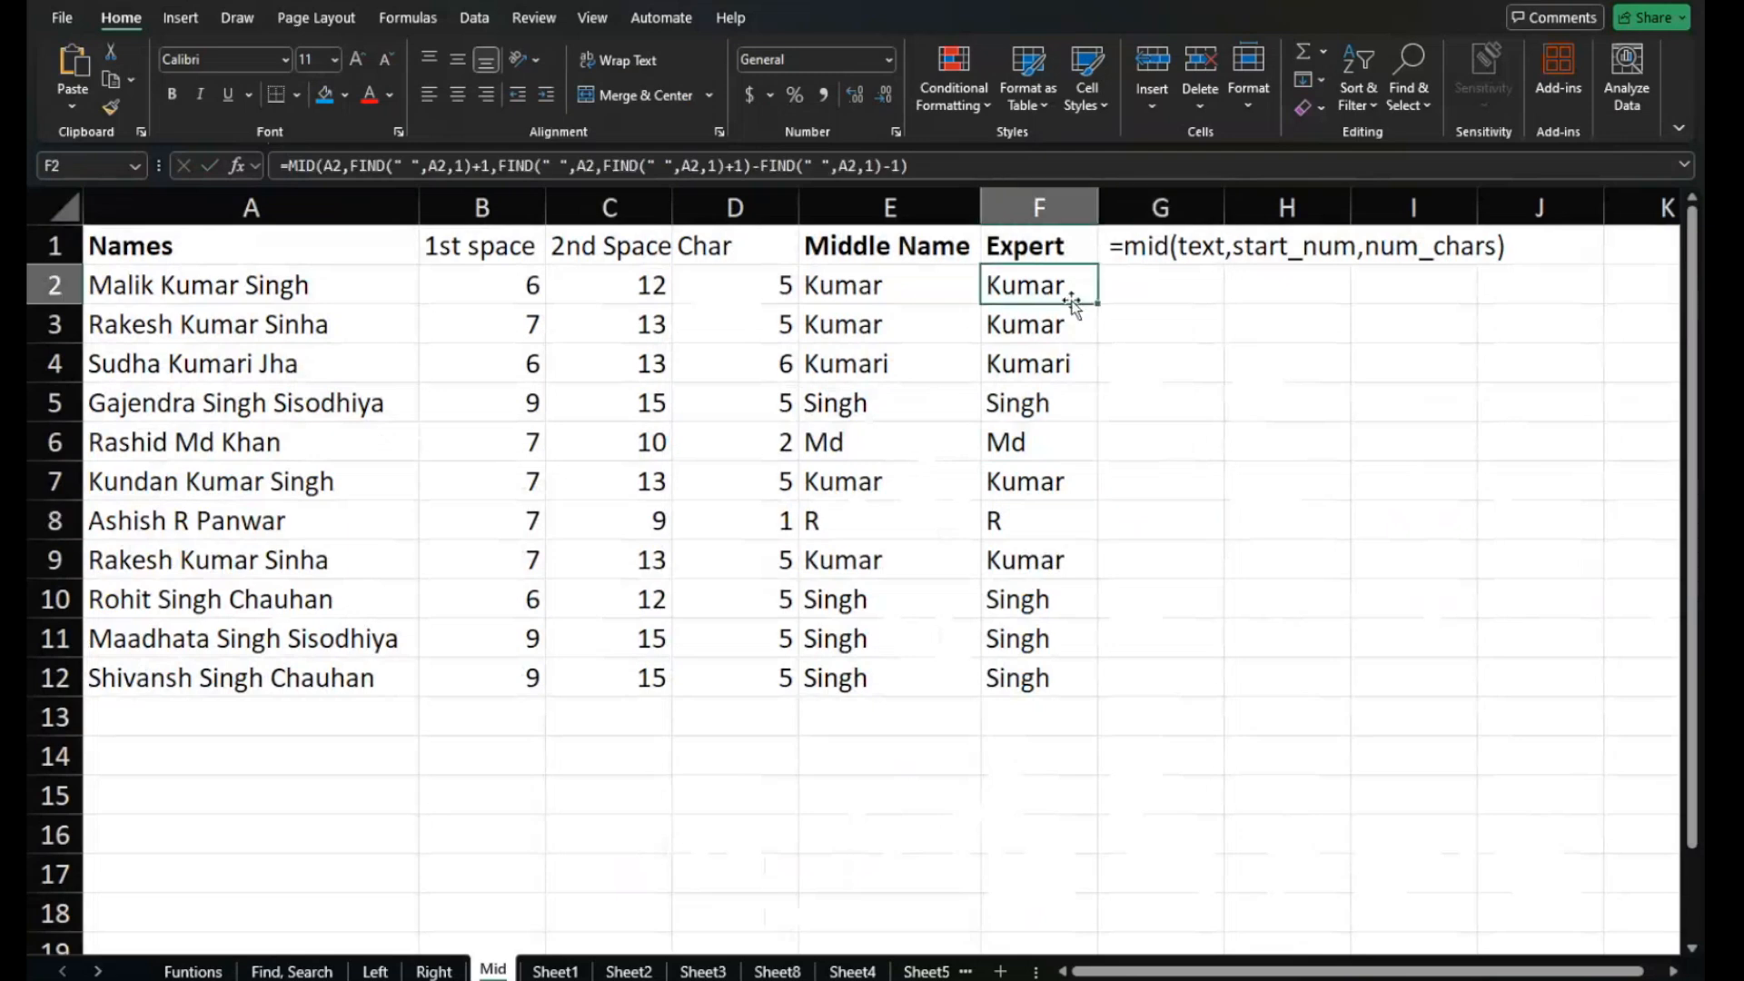
# Switch to the Funtions sheet and open the border options for the selected range A1:A6.
pyautogui.click(291, 971)
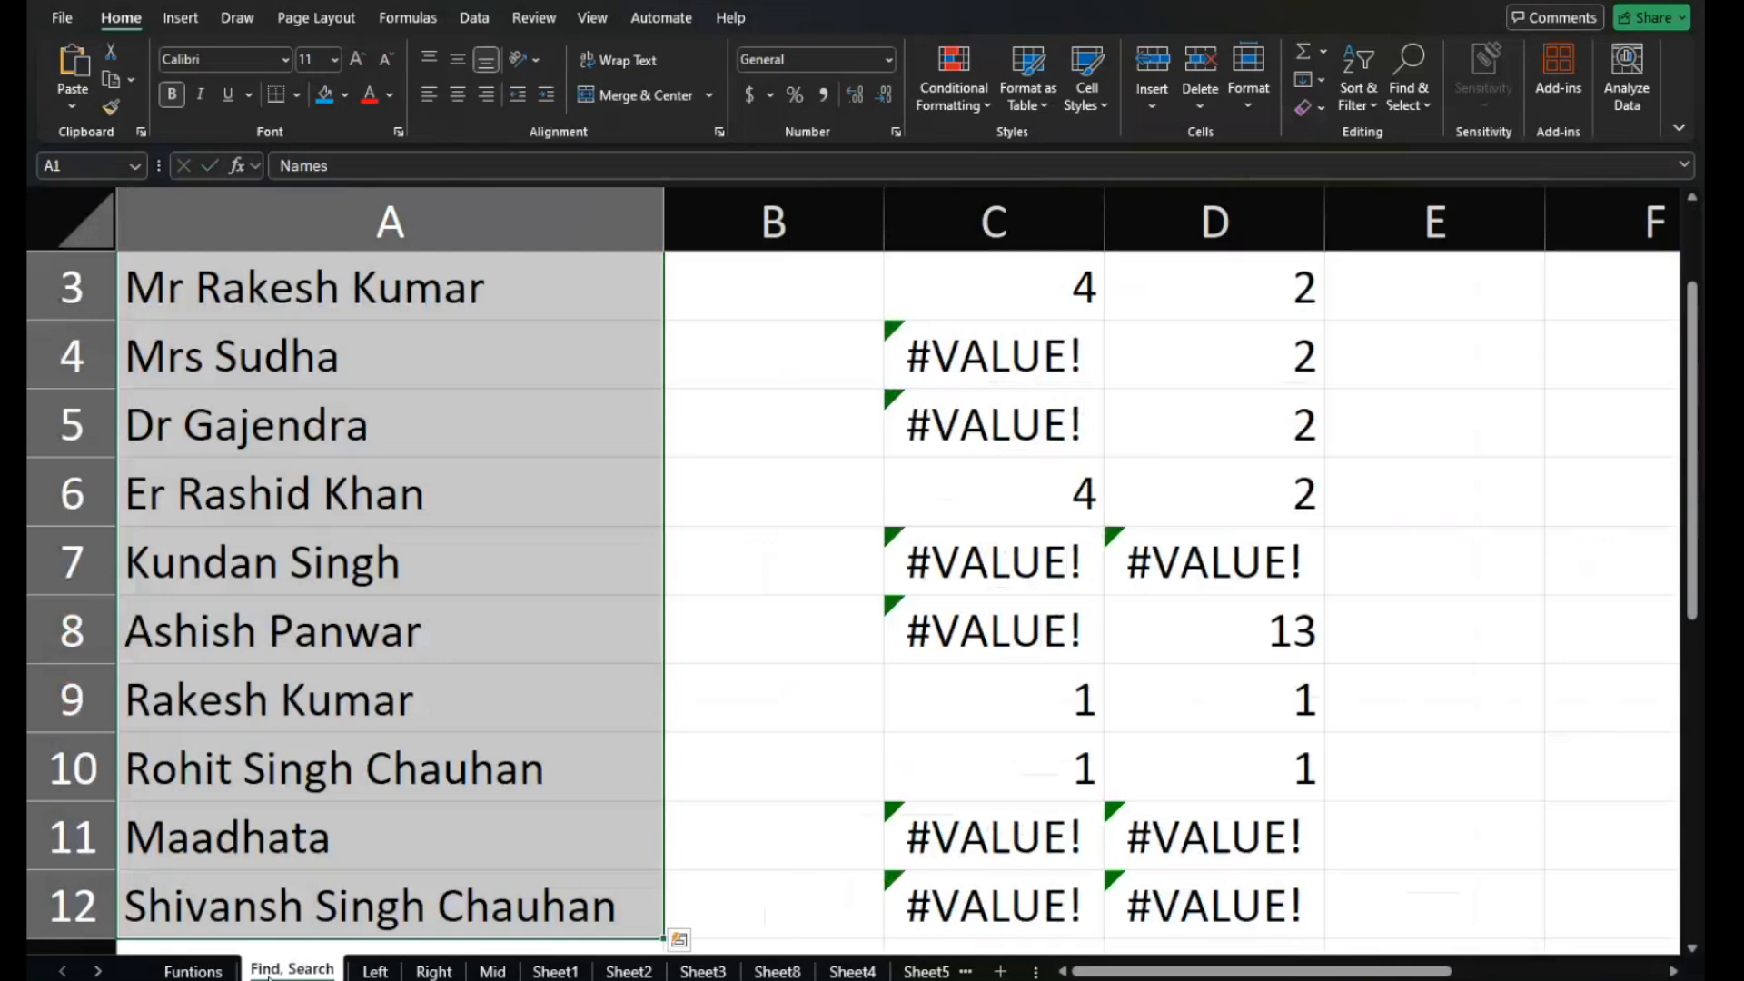
pyautogui.click(192, 971)
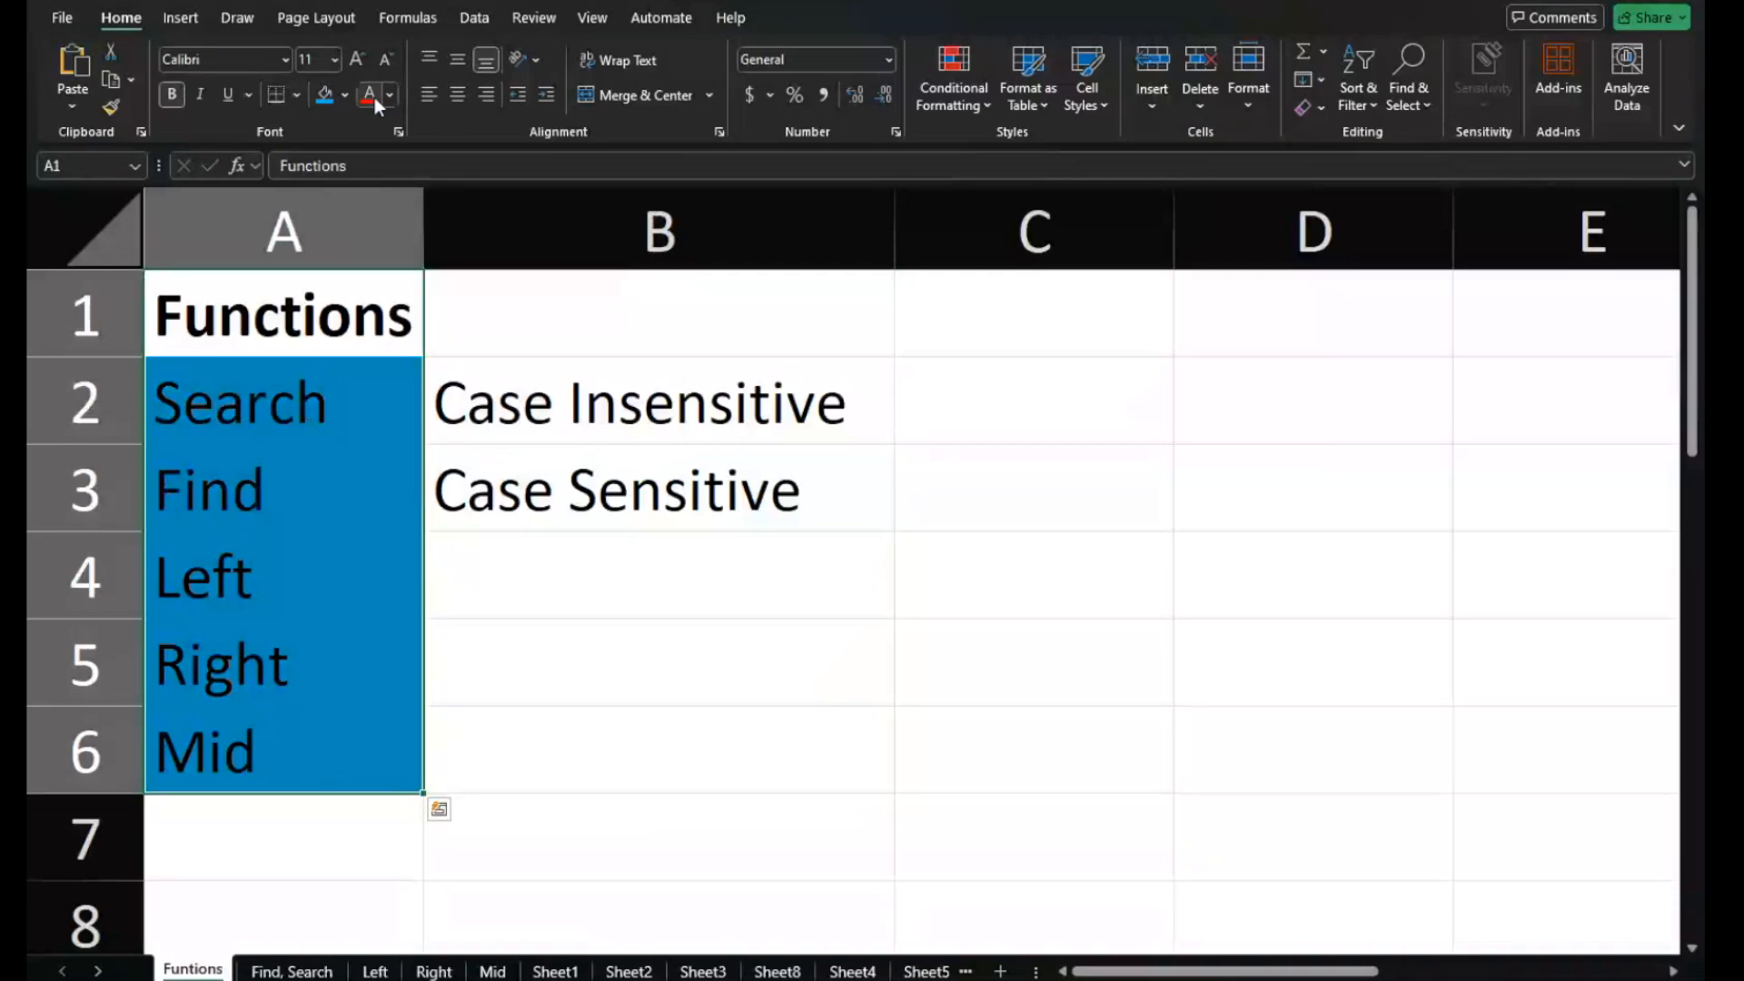
pyautogui.click(295, 94)
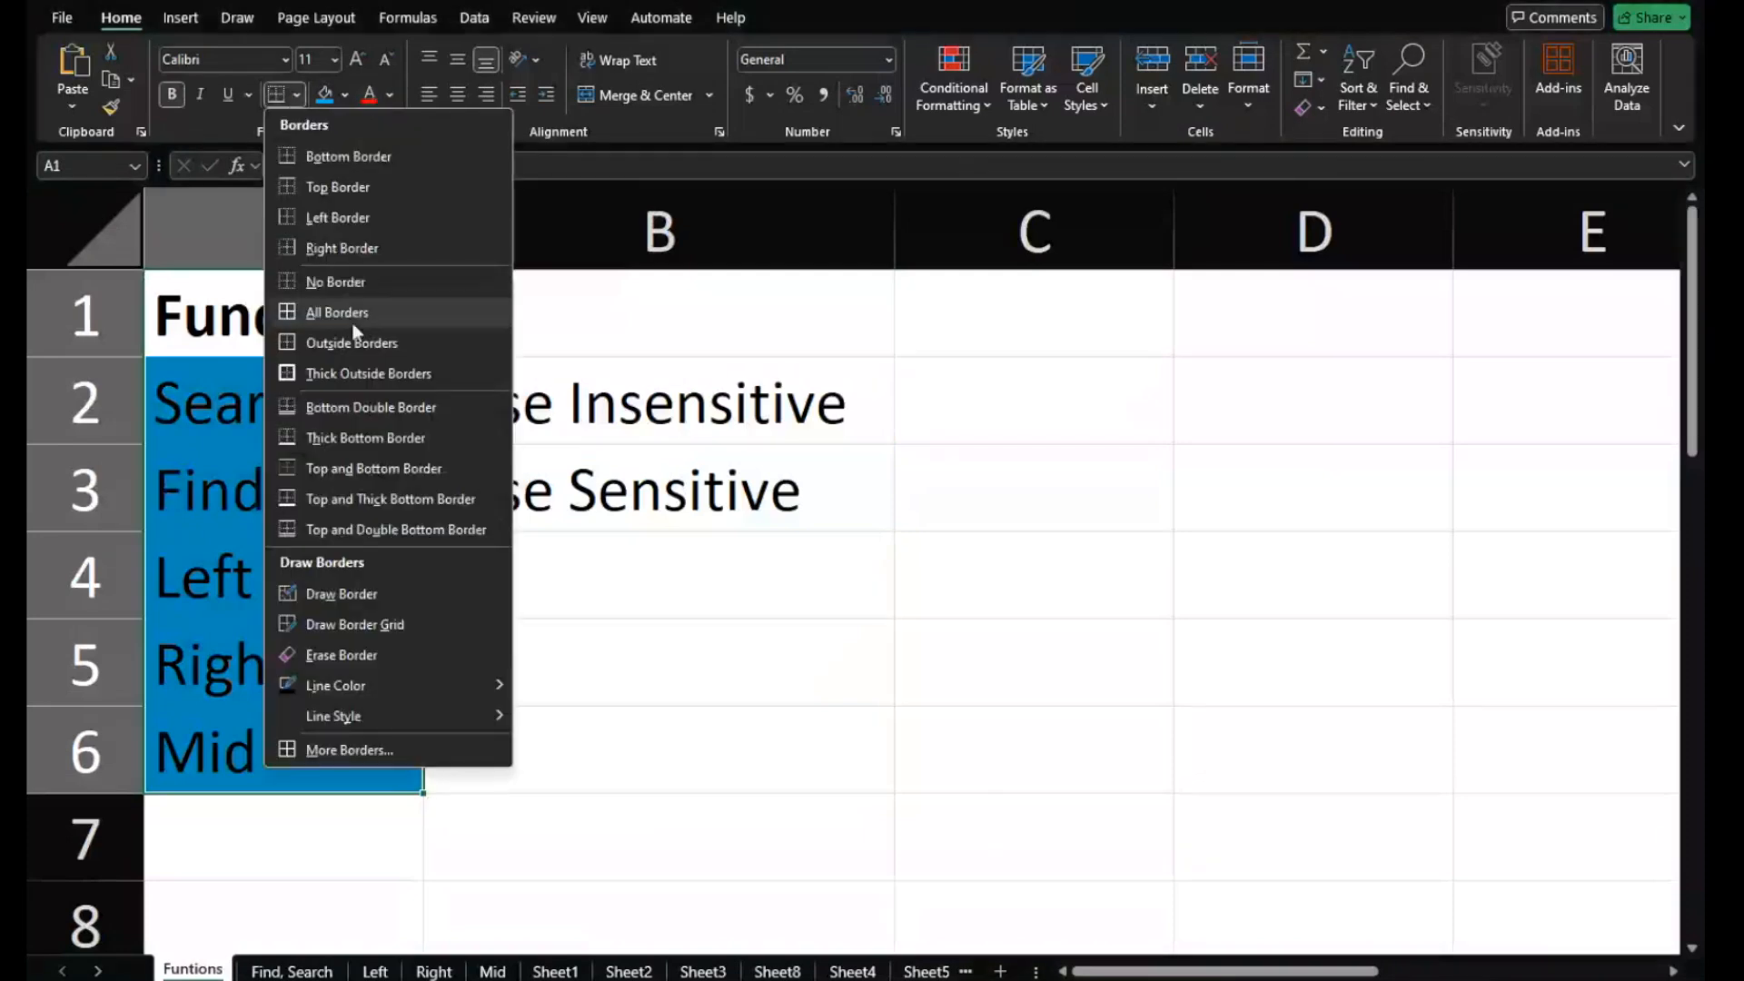